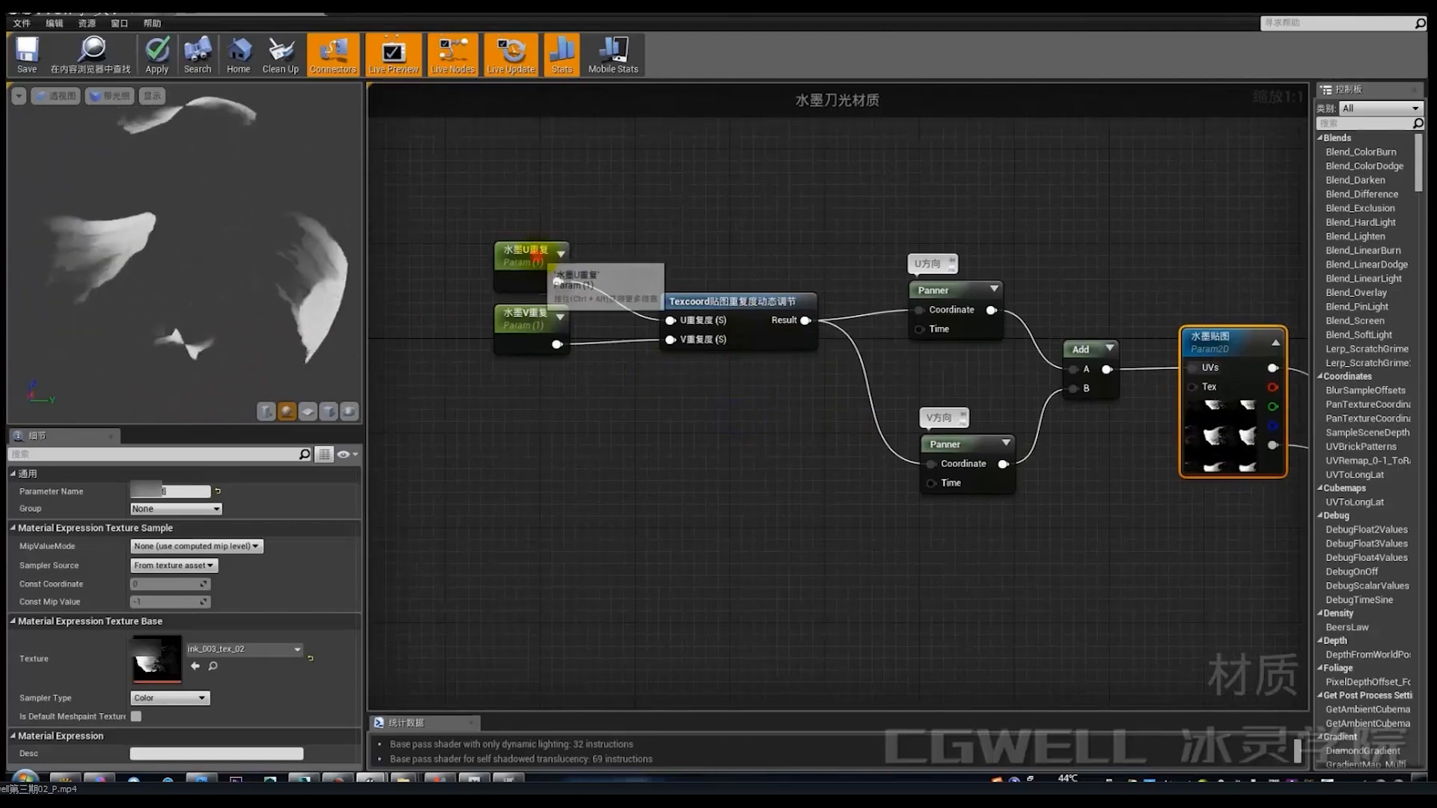
{"action": "left_click", "coordinate": [526, 314]}
{"action": "left_click", "coordinate": [748, 303]}
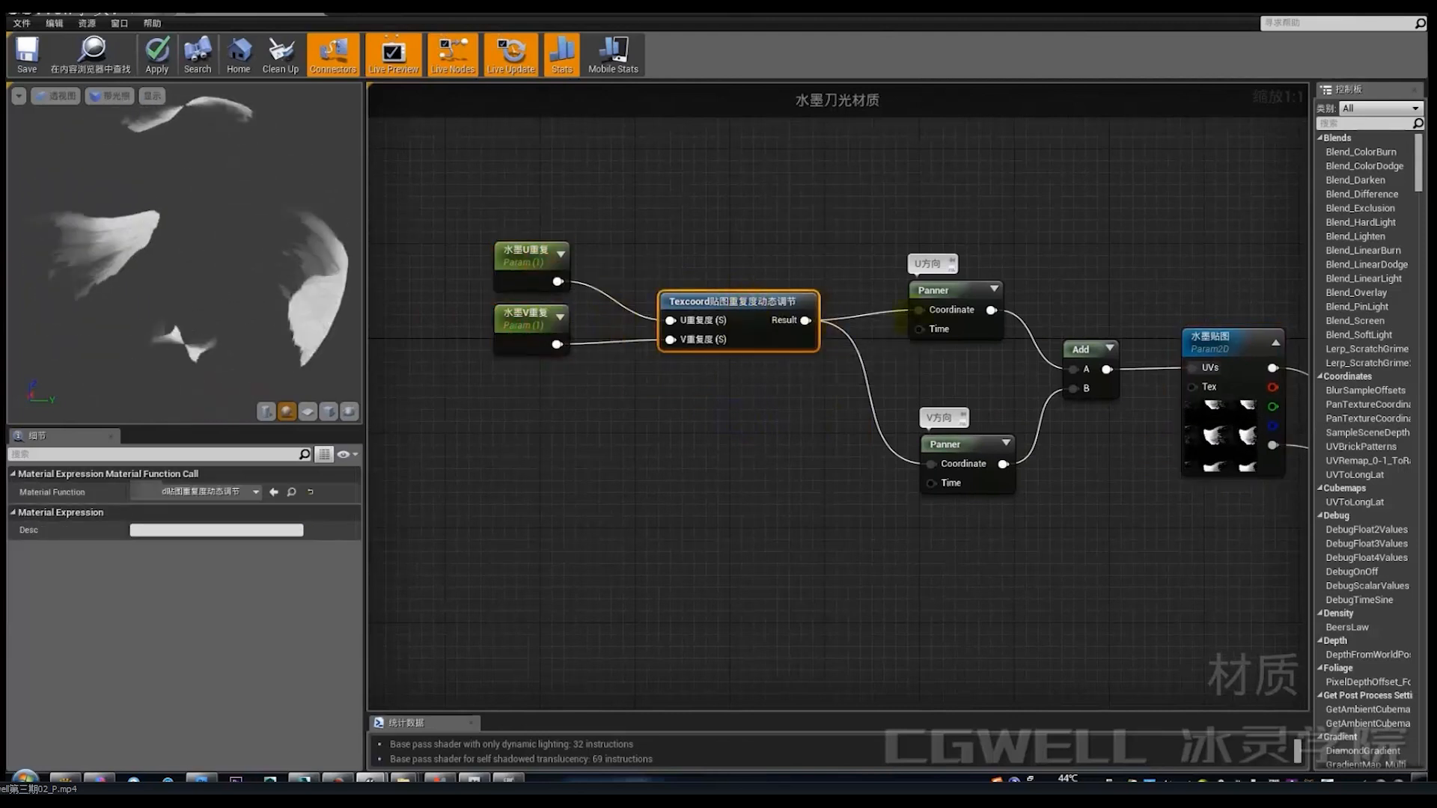
{"action": "left_click", "coordinate": [954, 311]}
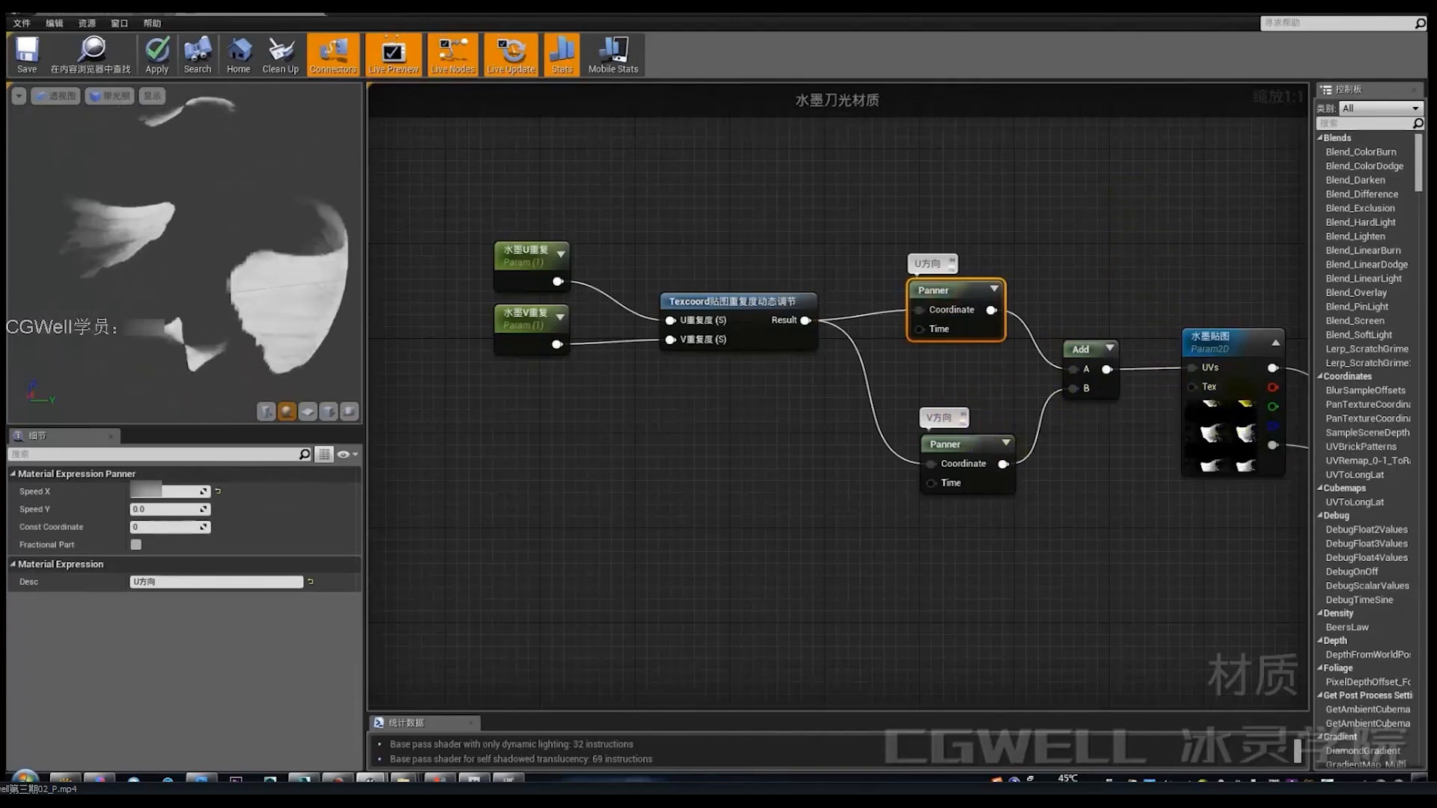
Step: Set the default values of the 水墨U重复 and 水墨V重复 parameters to 0.5
{"action": "left_click", "coordinate": [526, 255]}
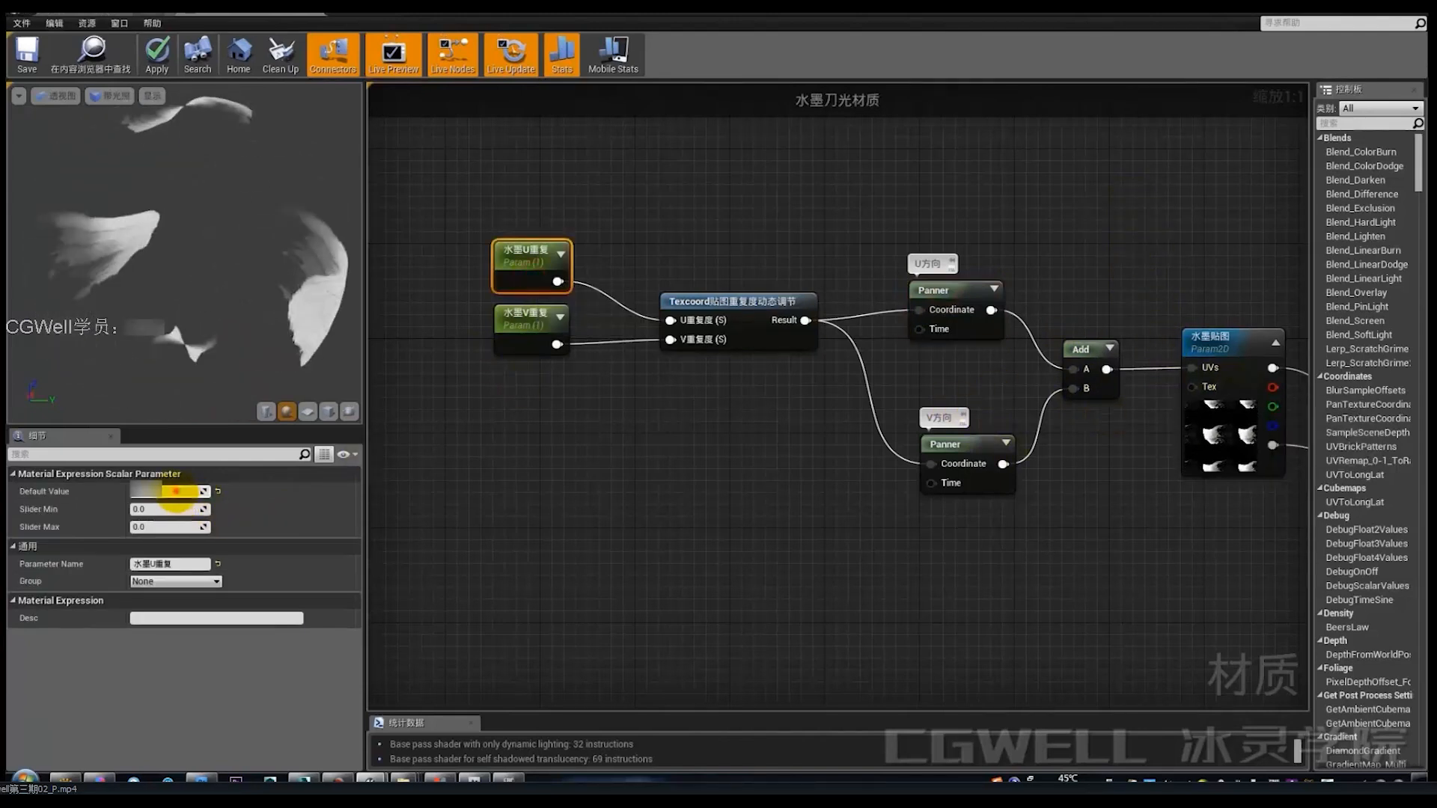
{"action": "left_click", "coordinate": [176, 492]}
{"action": "type", "text": ".5"}
{"action": "key", "text": "Return"}
{"action": "left_click", "coordinate": [533, 317]}
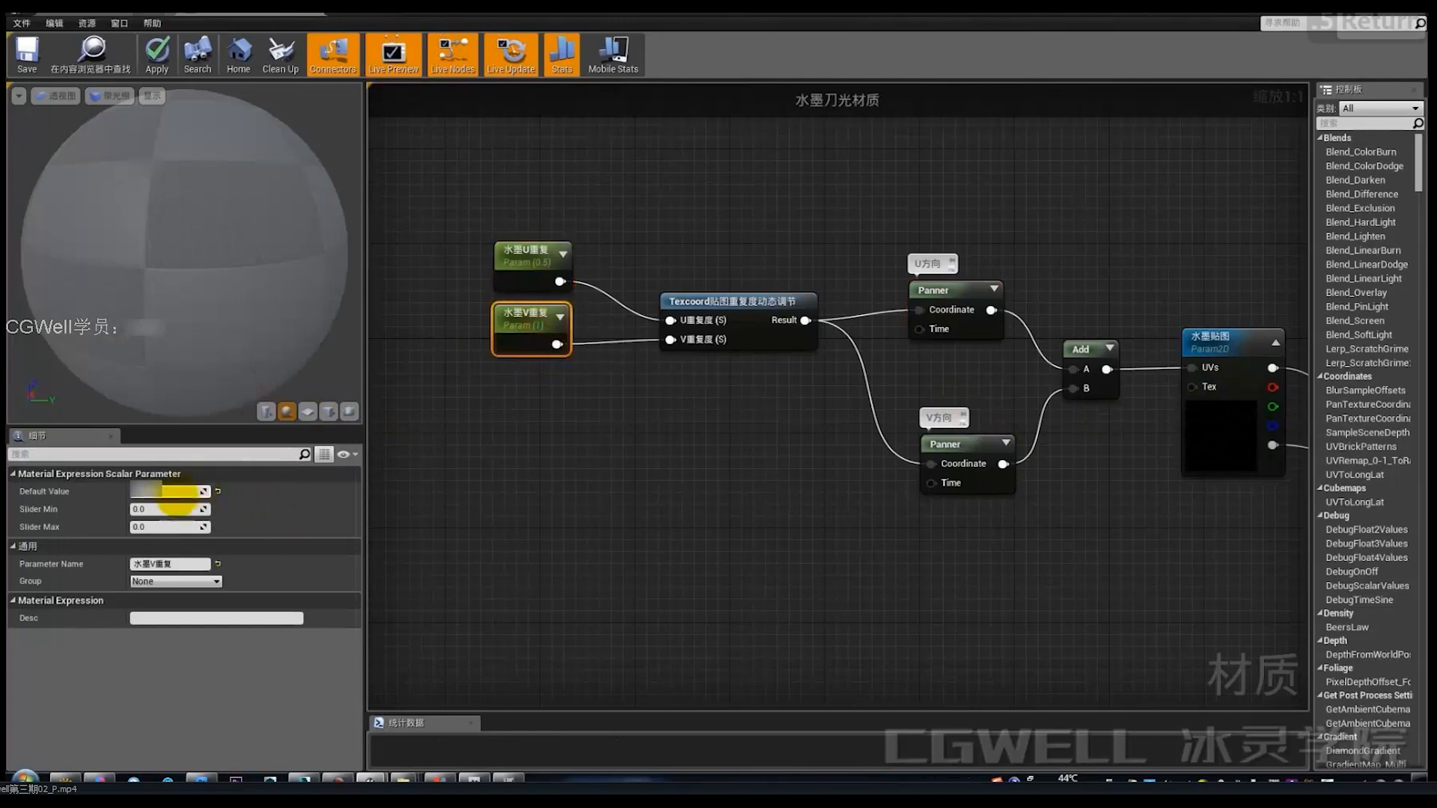
{"action": "left_click", "coordinate": [171, 492]}
{"action": "type", "text": ".5"}
{"action": "key", "text": "Return"}
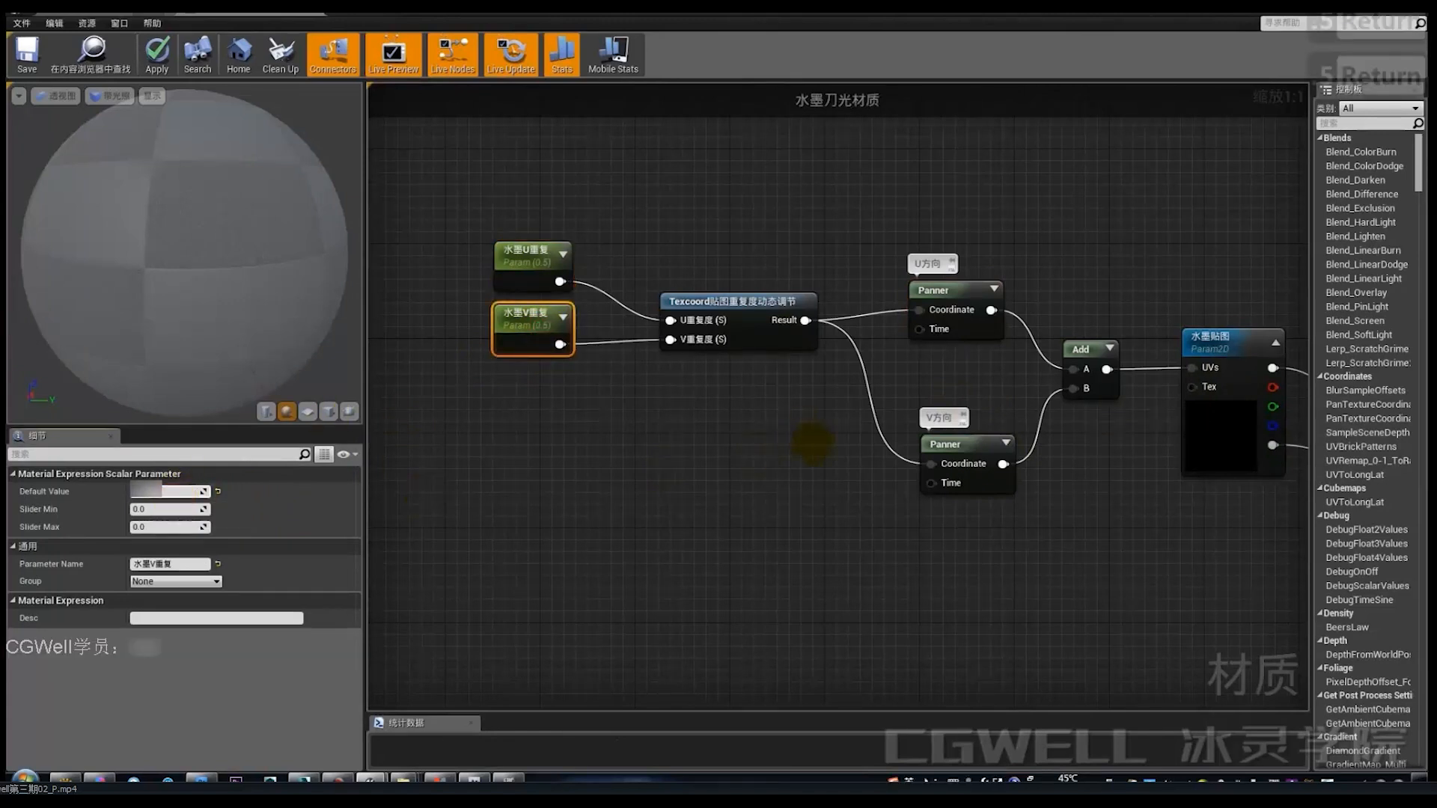
Step: Break the connection between the Texcoord function's Result and the Coordinate input of the V方向 Panner
{"action": "right_click_drag", "start_coordinate": [823, 453], "coordinate": [788, 433]}
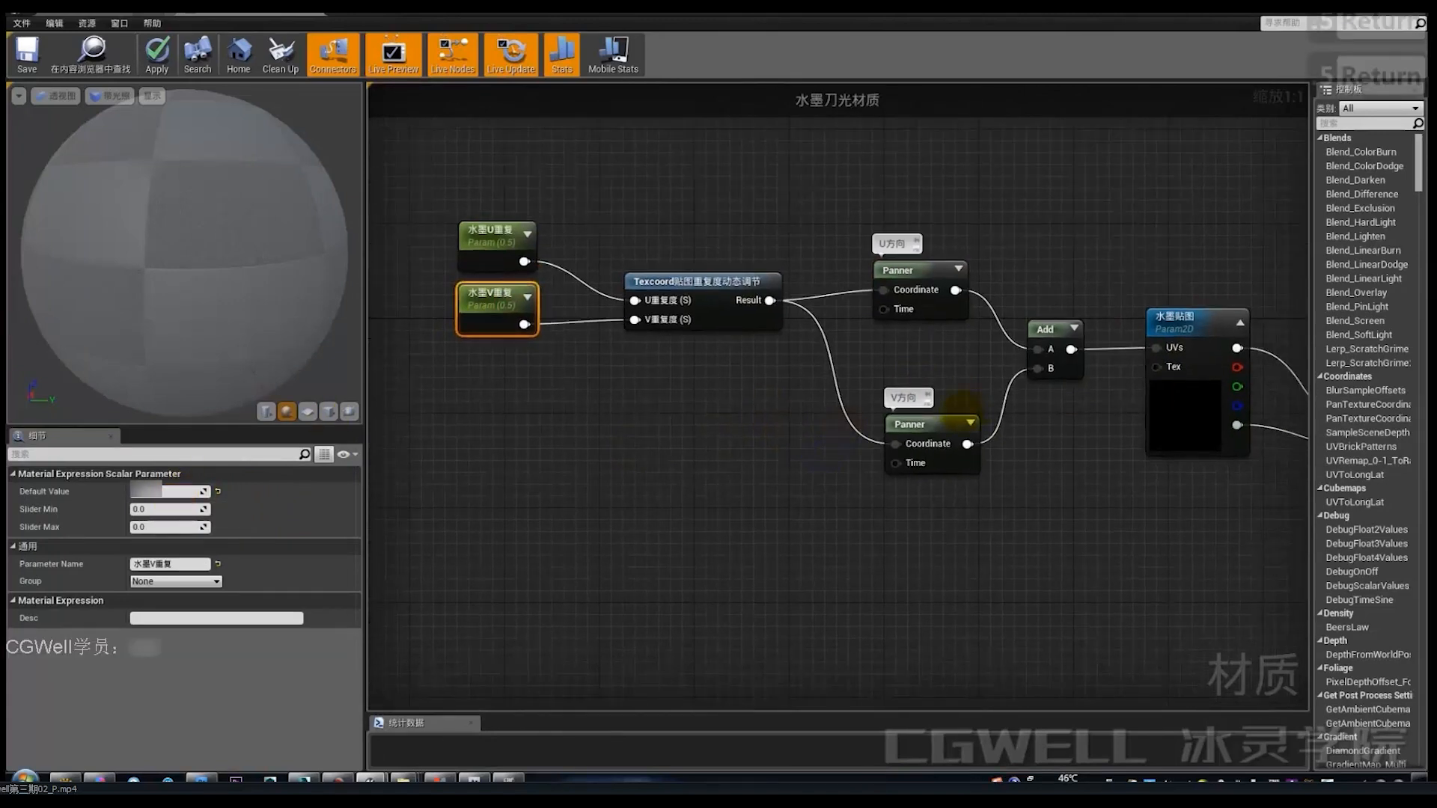
{"action": "right_click_drag", "start_coordinate": [898, 443], "coordinate": [919, 446]}
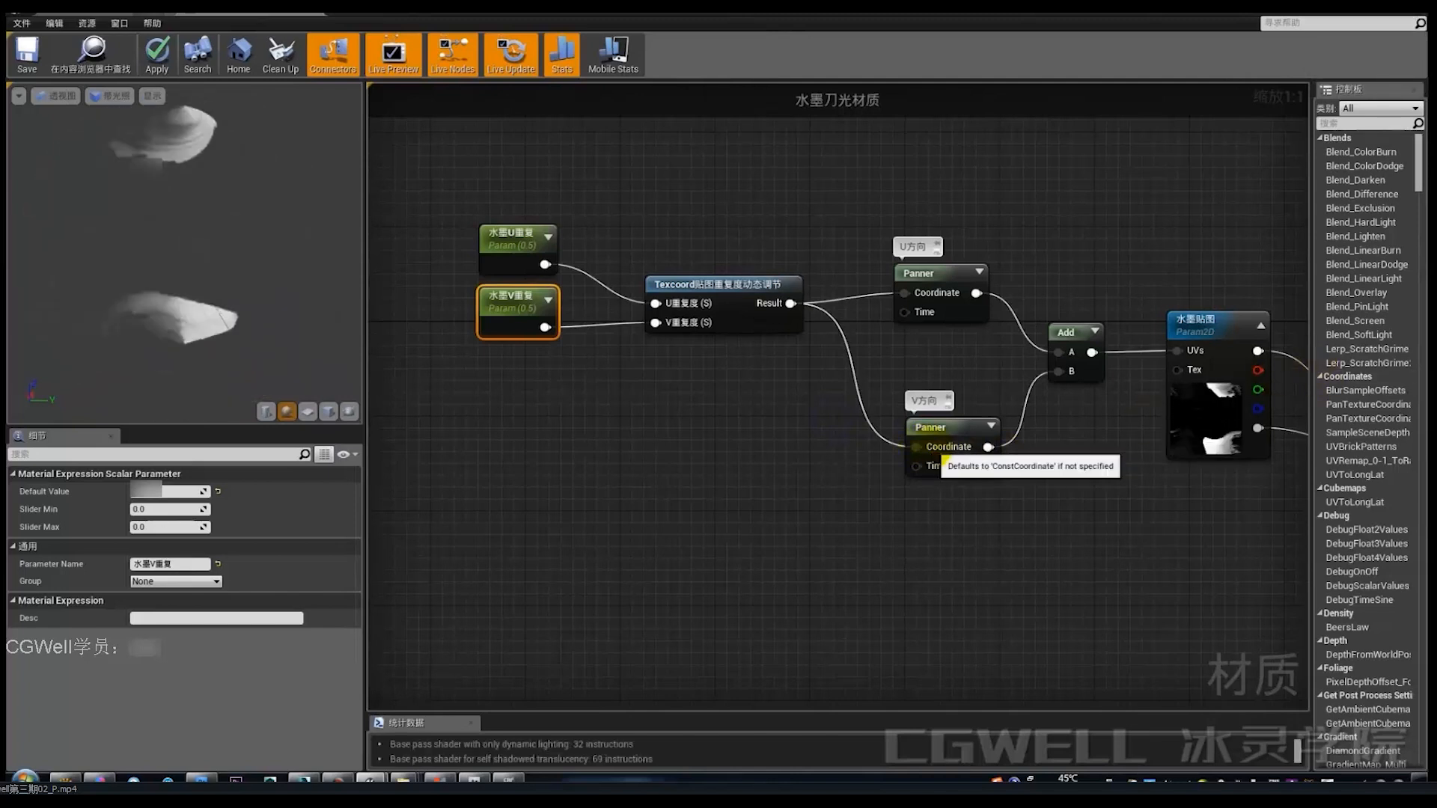
{"action": "left_click", "coordinate": [928, 447], "text": "alt"}
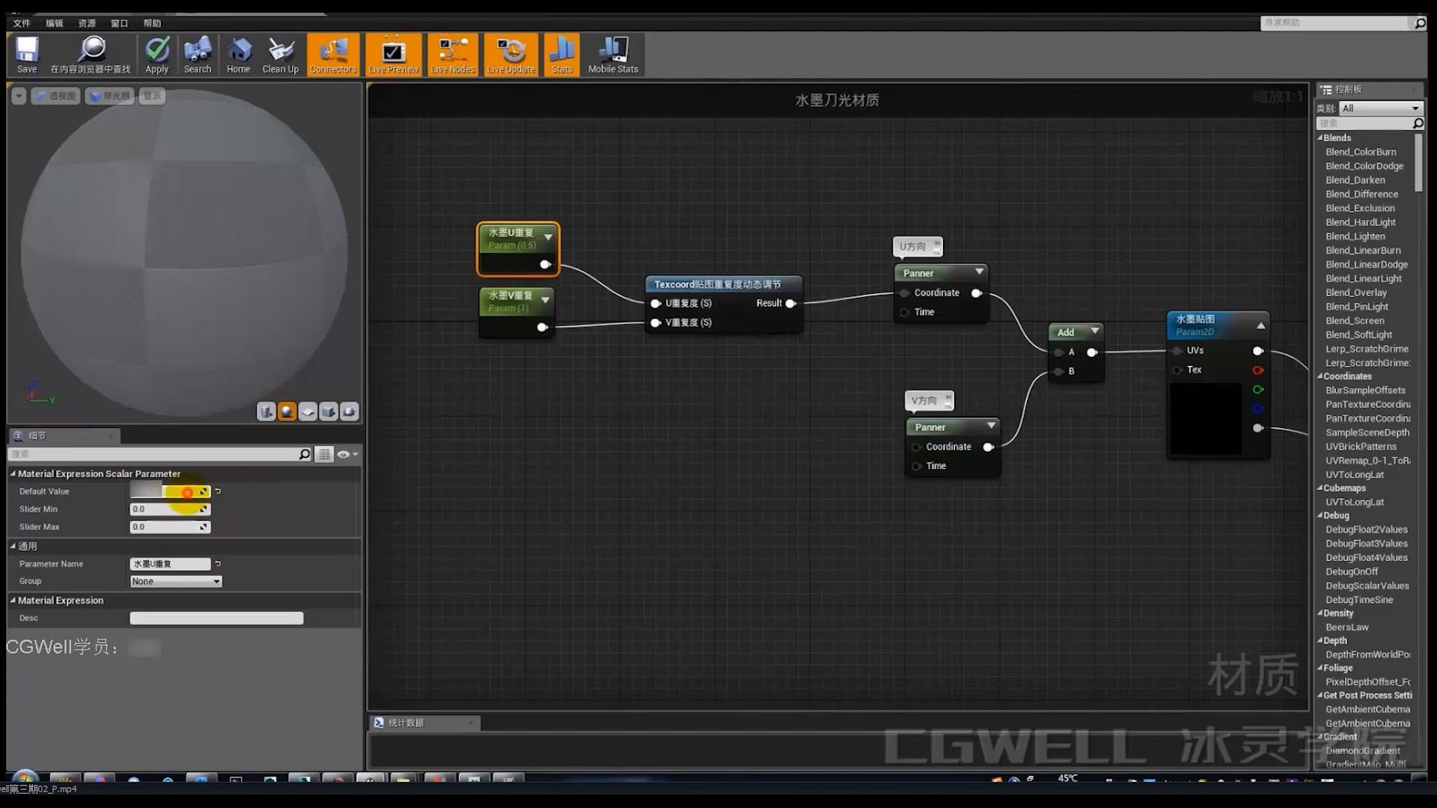
{"action": "left_click", "coordinate": [486, 515]}
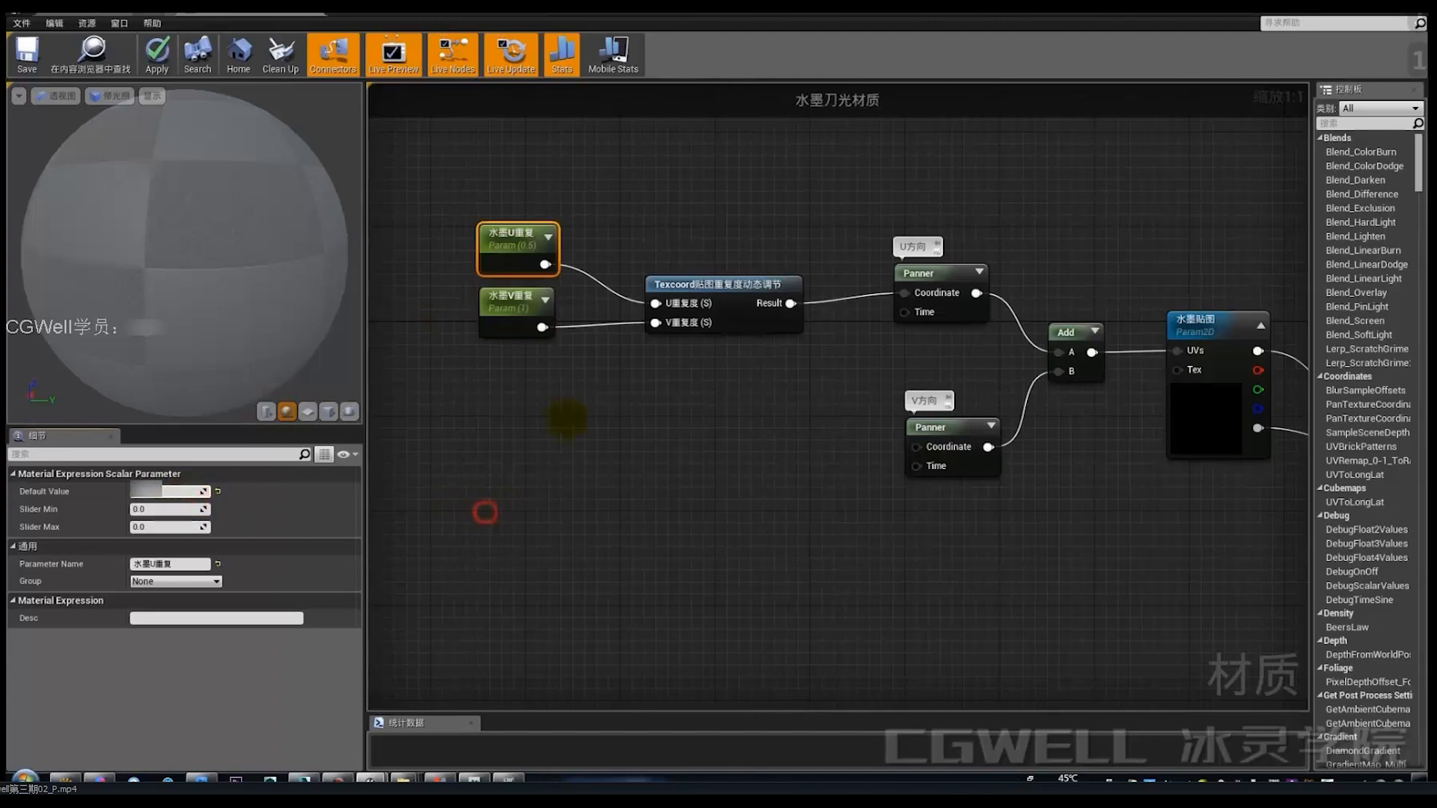
Step: Add a TexCoord node feeding the V方向 Panner's Coordinate input, with UTiling and VTiling set to 0
{"action": "key", "text": "u"}
{"action": "left_click", "coordinate": [622, 443]}
{"action": "left_click_drag", "start_coordinate": [639, 452], "coordinate": [914, 446]}
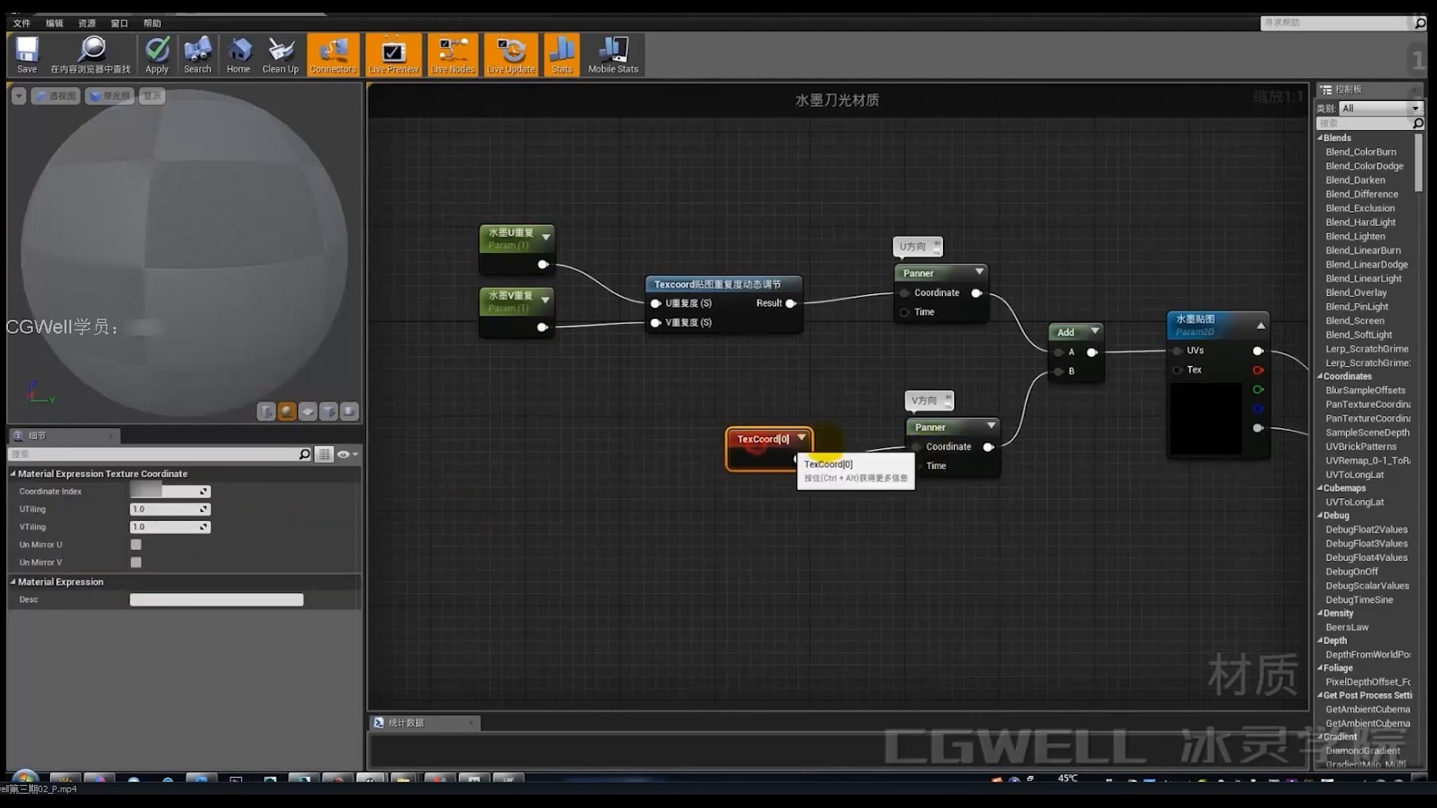
{"action": "left_click_drag", "start_coordinate": [752, 440], "coordinate": [823, 440]}
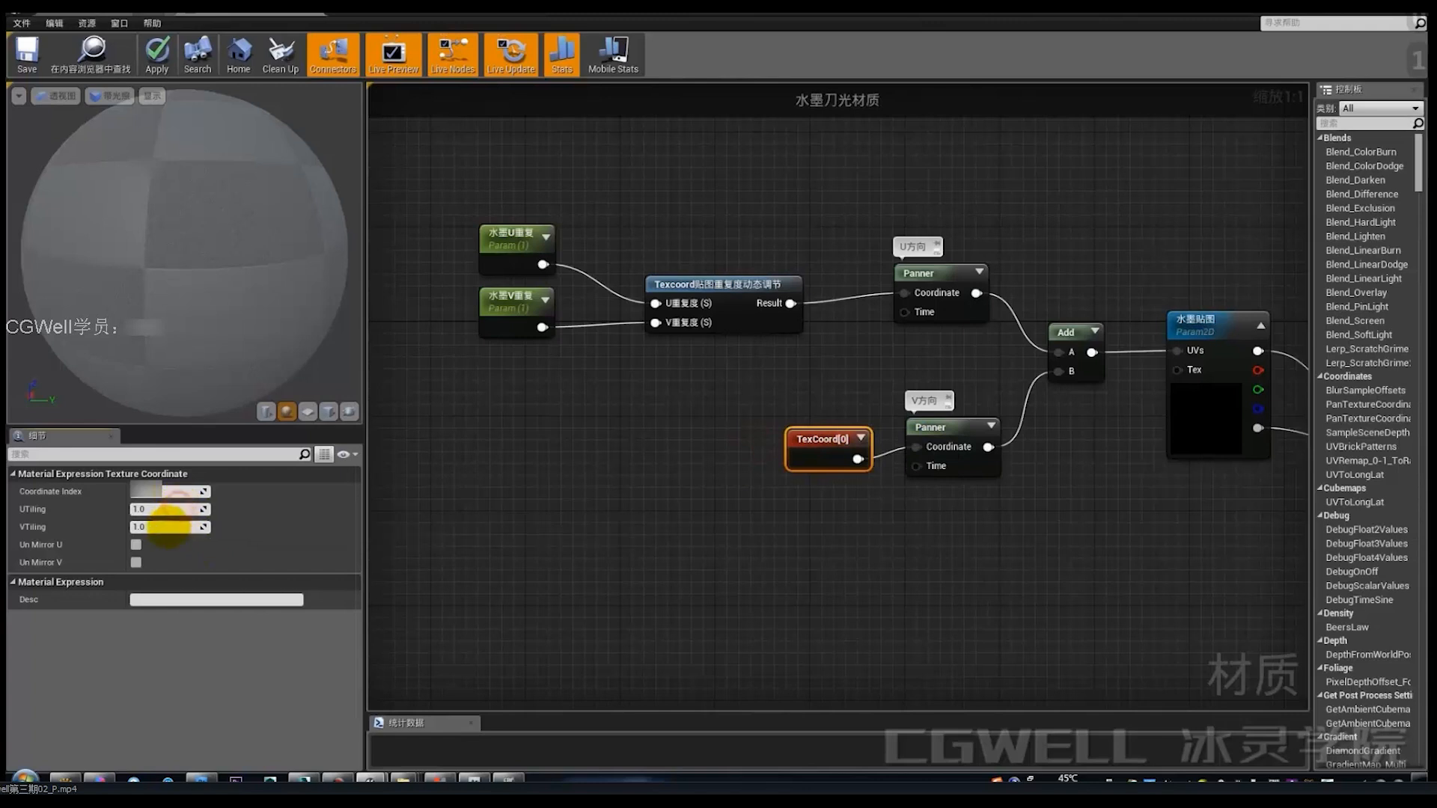
{"action": "left_click", "coordinate": [163, 527]}
{"action": "type", "text": "0.0"}
{"action": "key", "text": "Return"}
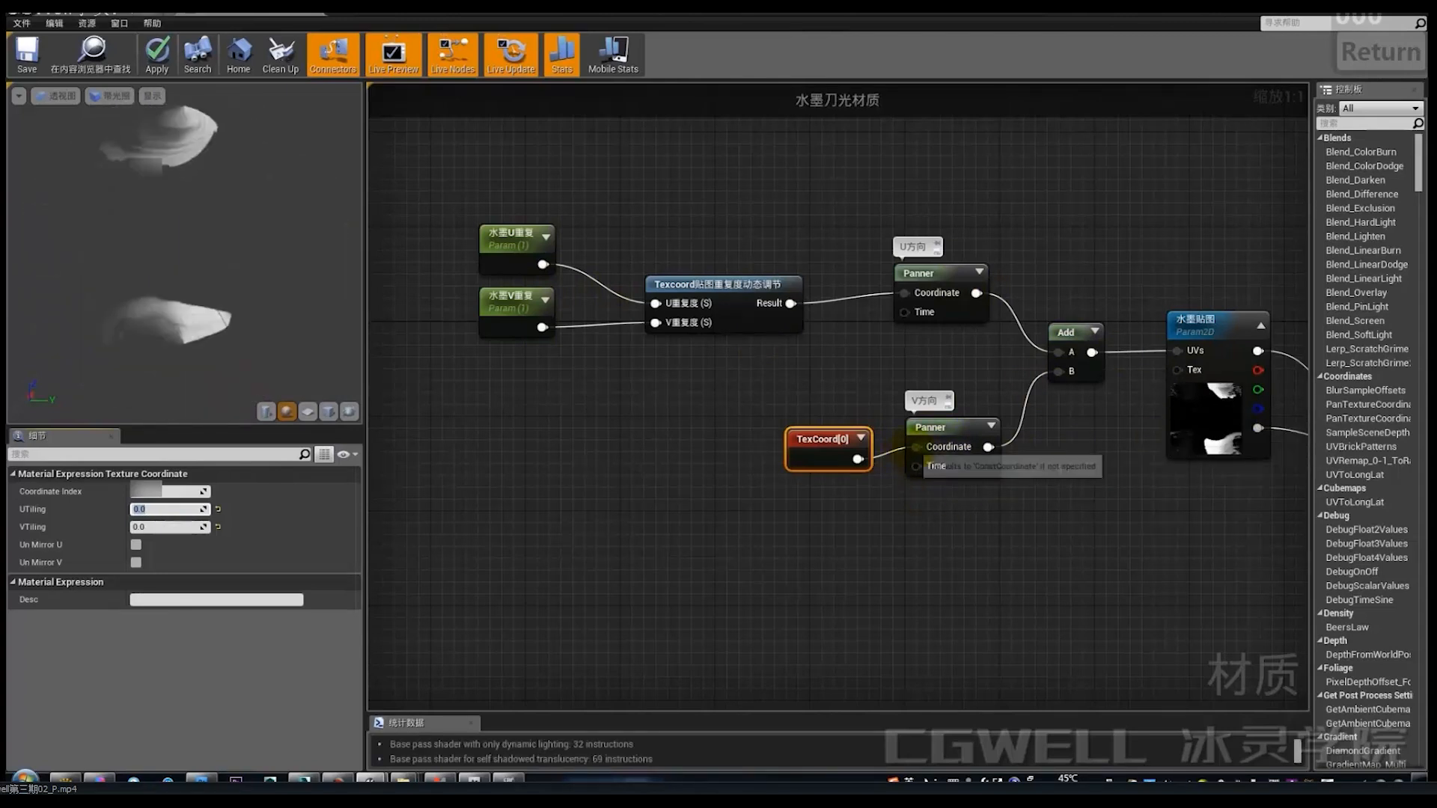
Step: Disconnect the TexCoord node from the V方向 Panner and delete it
{"action": "left_click", "coordinate": [916, 447], "text": "alt"}
{"action": "left_click", "coordinate": [947, 447]}
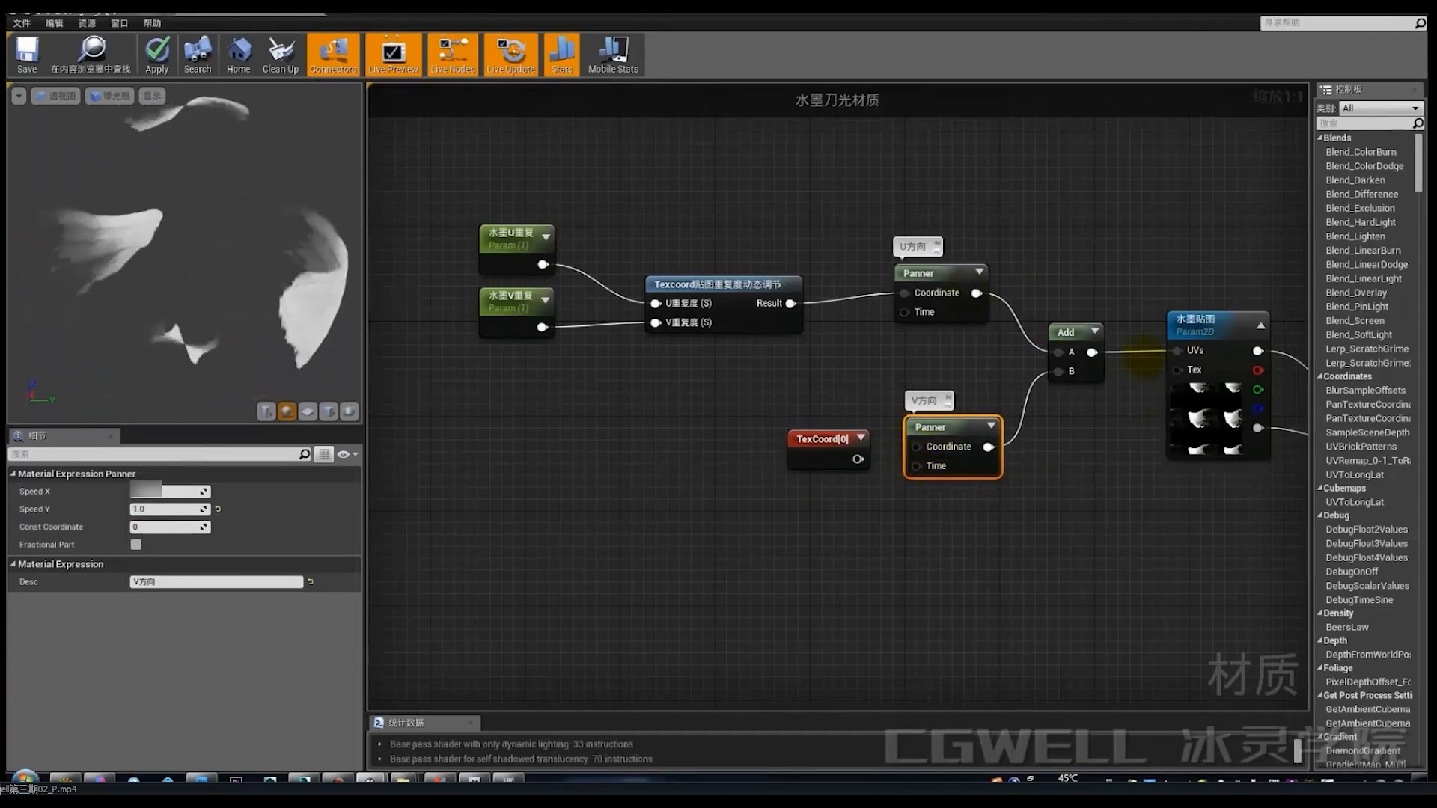
{"action": "left_click_drag", "start_coordinate": [727, 428], "coordinate": [846, 515]}
{"action": "key", "text": "Delete"}
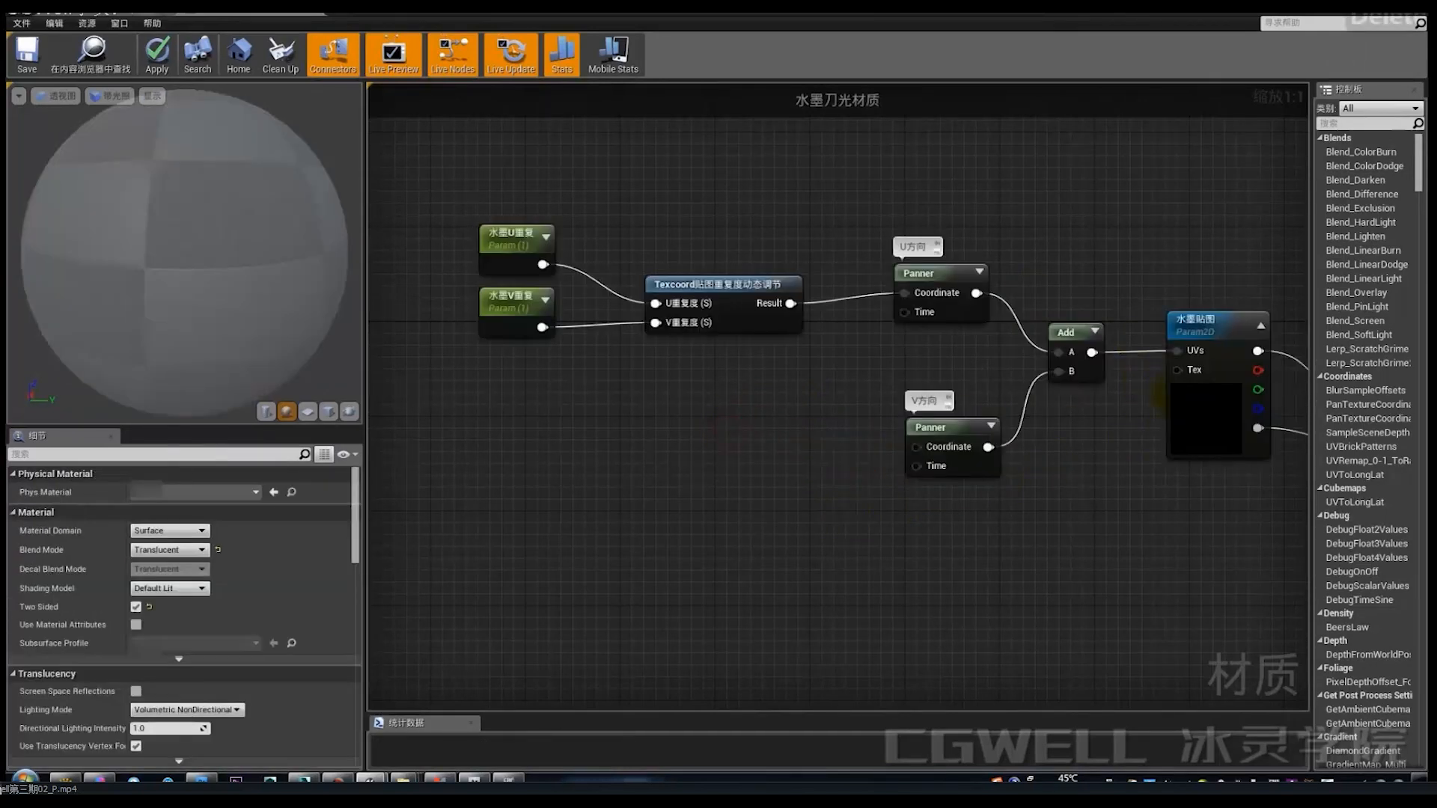
Step: Set the default values of both the 水墨V重复 and 水墨U重复 parameters to 0.5
{"action": "left_click", "coordinate": [524, 322]}
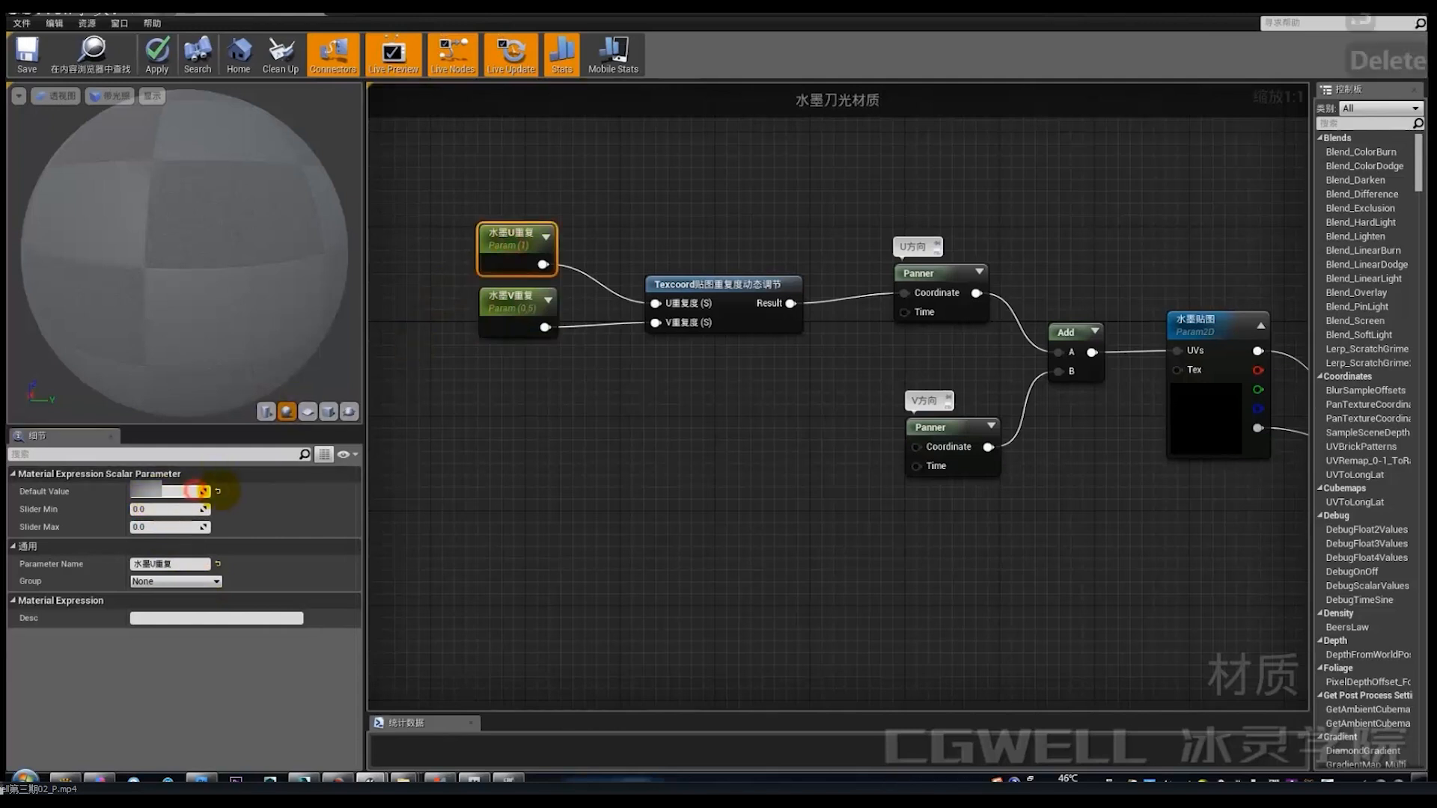
{"action": "type", "text": ".5"}
{"action": "key", "text": "Return"}
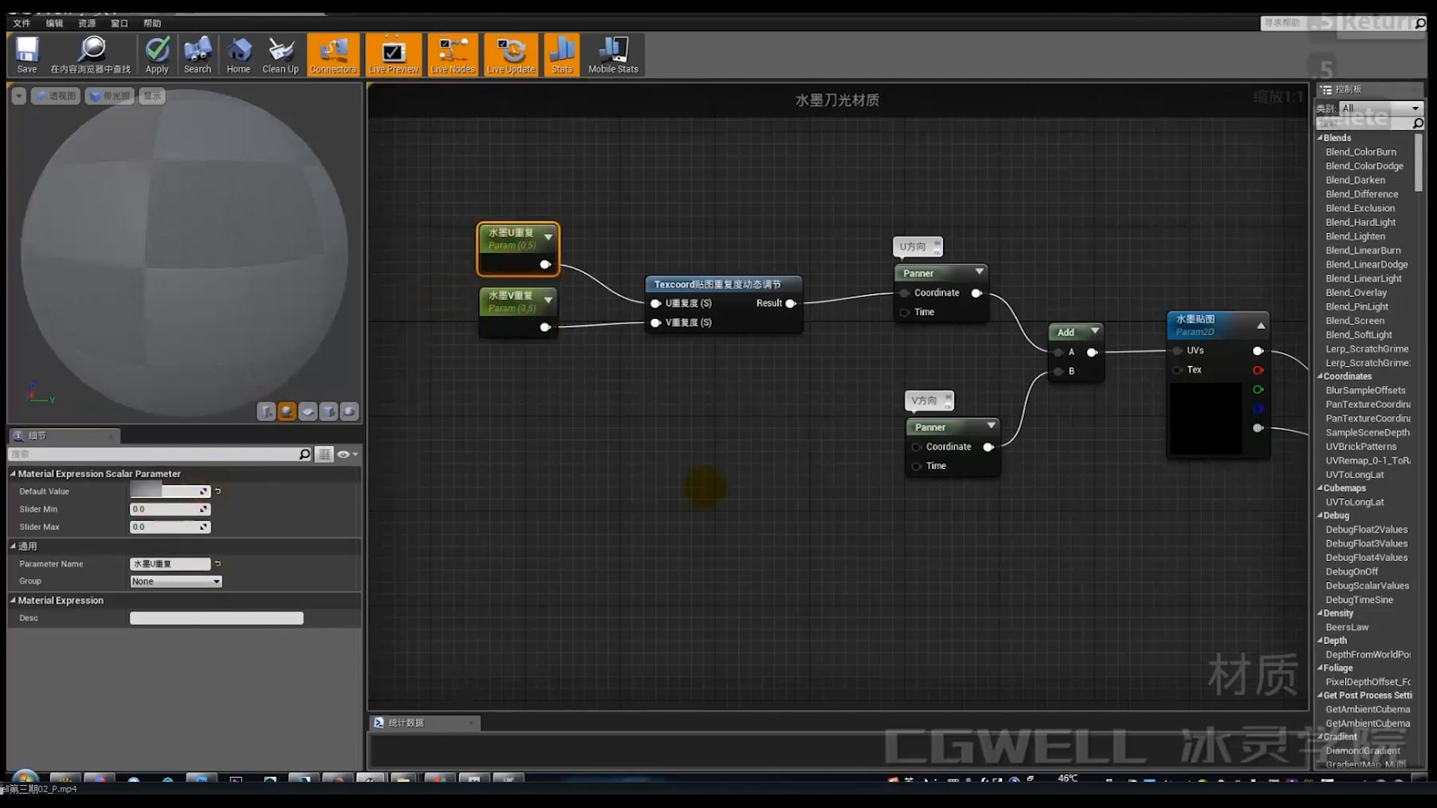
Step: Add a Dynamic Parameter node below the Texcoord function and name its first parameter U
{"action": "right_click_drag", "start_coordinate": [704, 488], "coordinate": [700, 453]}
{"action": "right_click", "coordinate": [645, 480]}
{"action": "type", "text": "dy"}
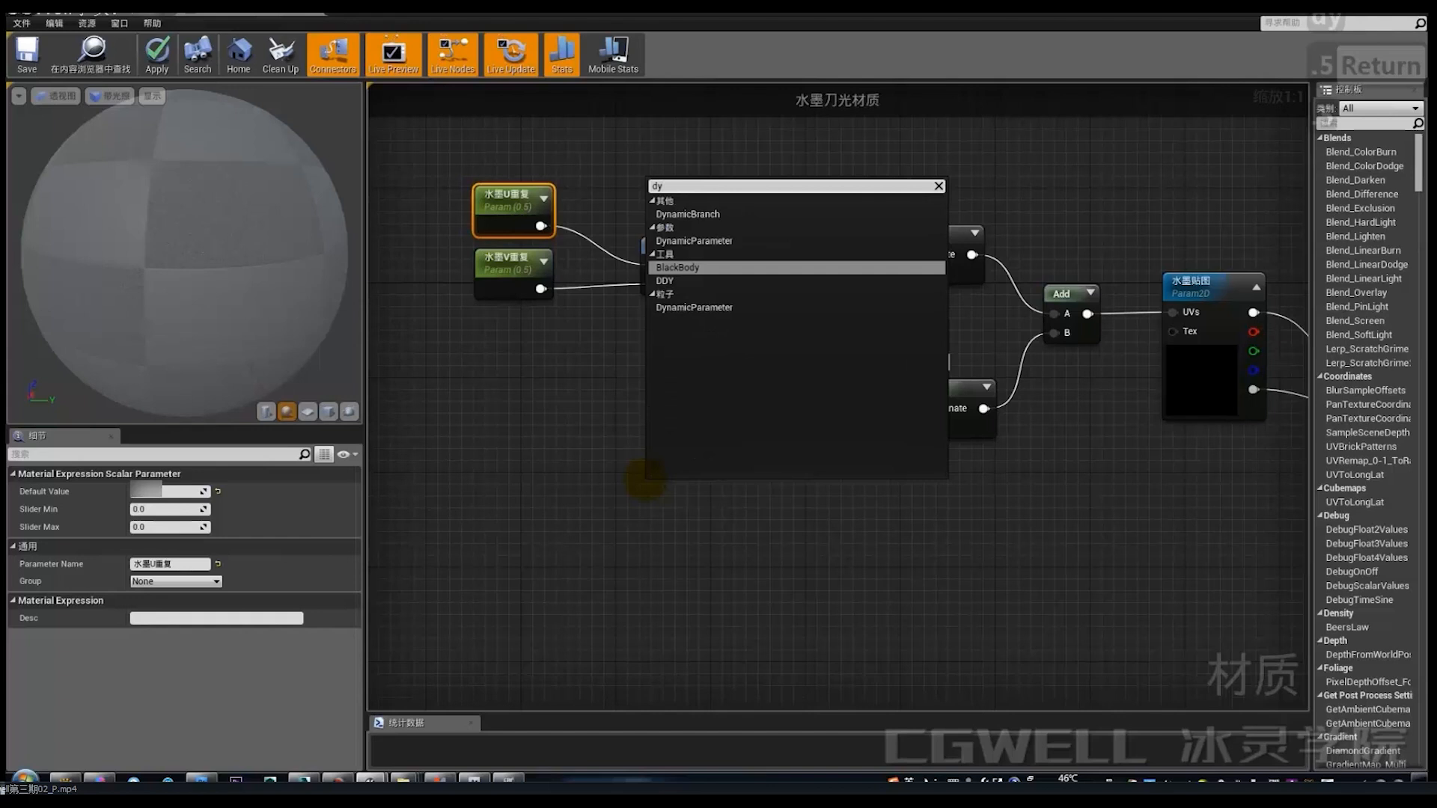
{"action": "left_click", "coordinate": [710, 241]}
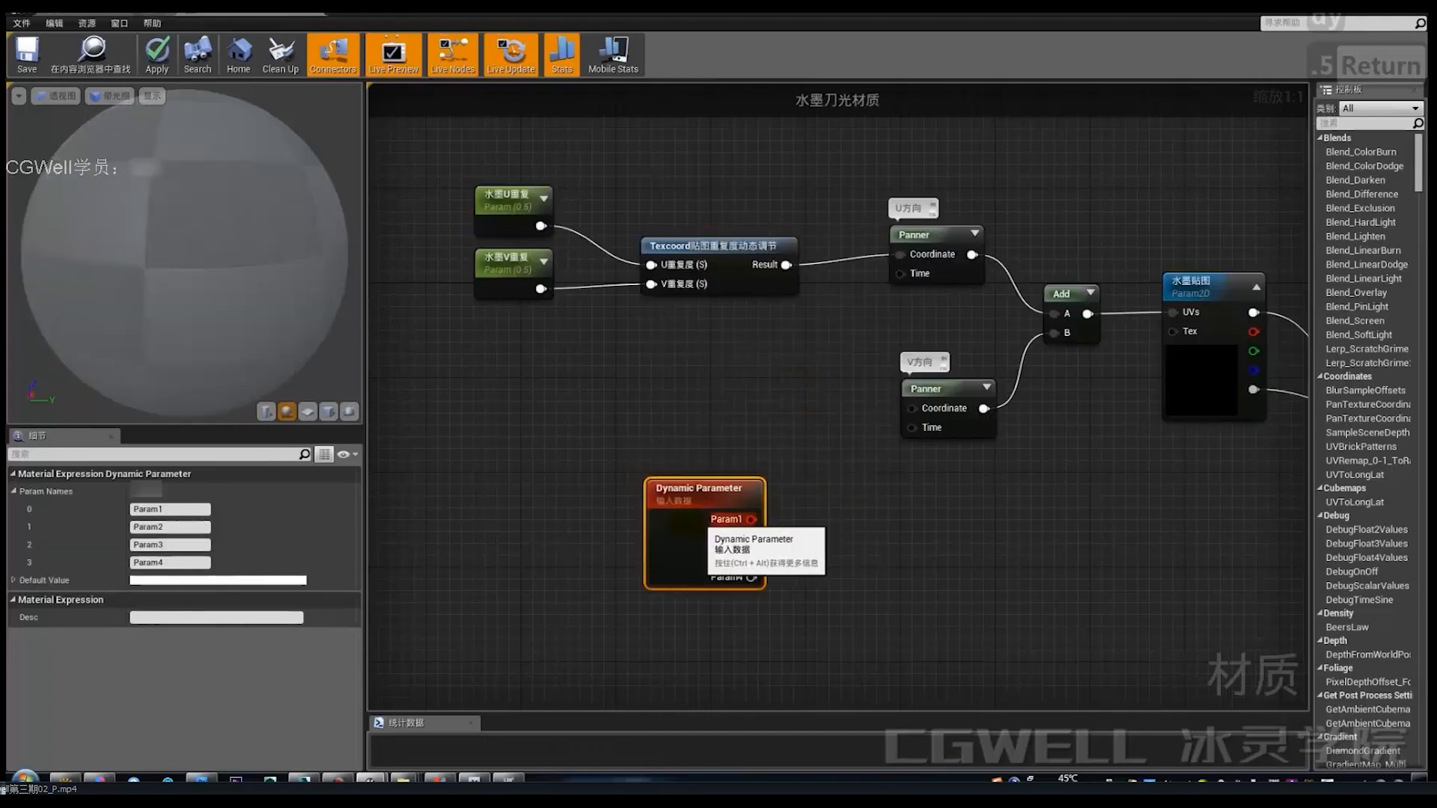
{"action": "type", "text": "U"}
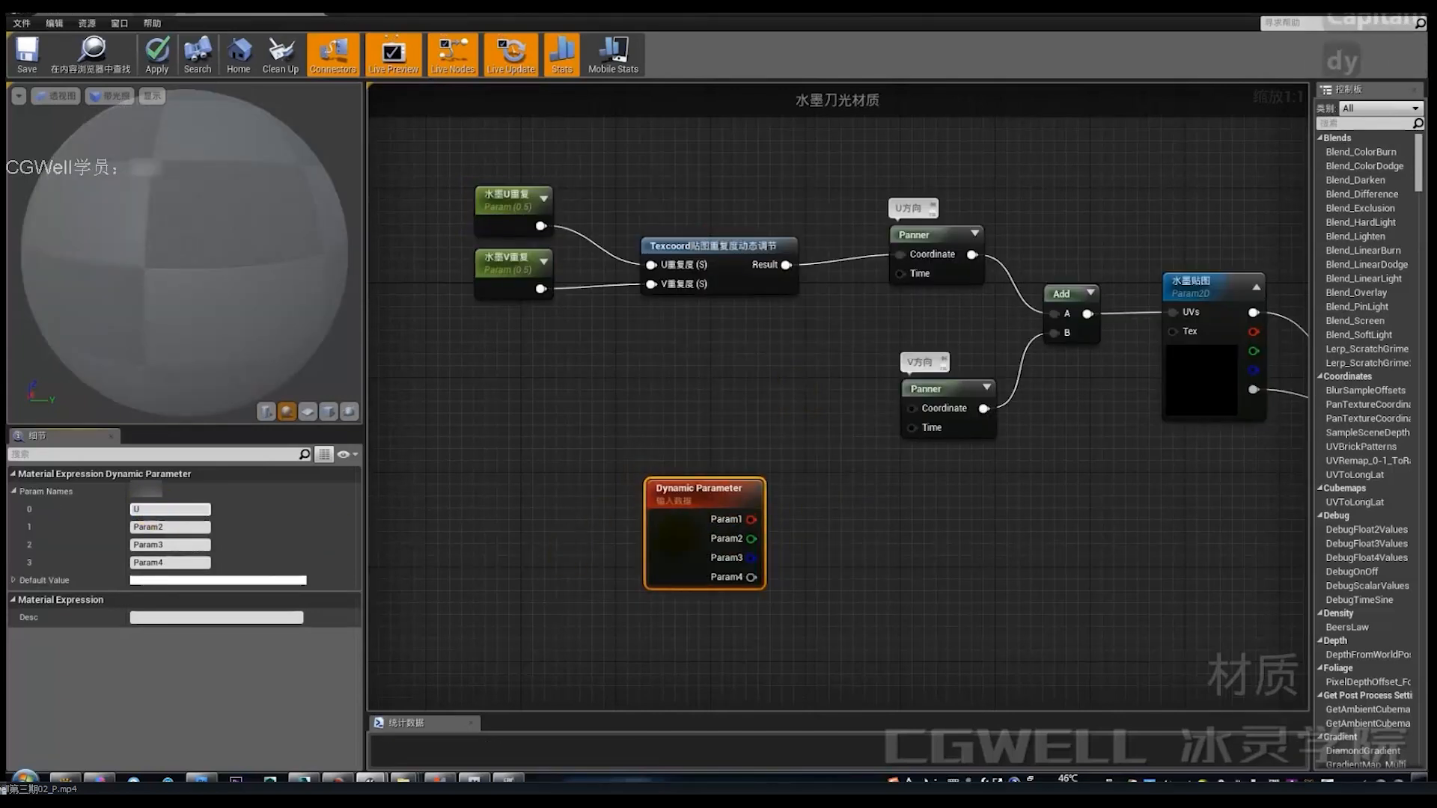
{"action": "left_click", "coordinate": [587, 538]}
{"action": "left_click", "coordinate": [696, 521]}
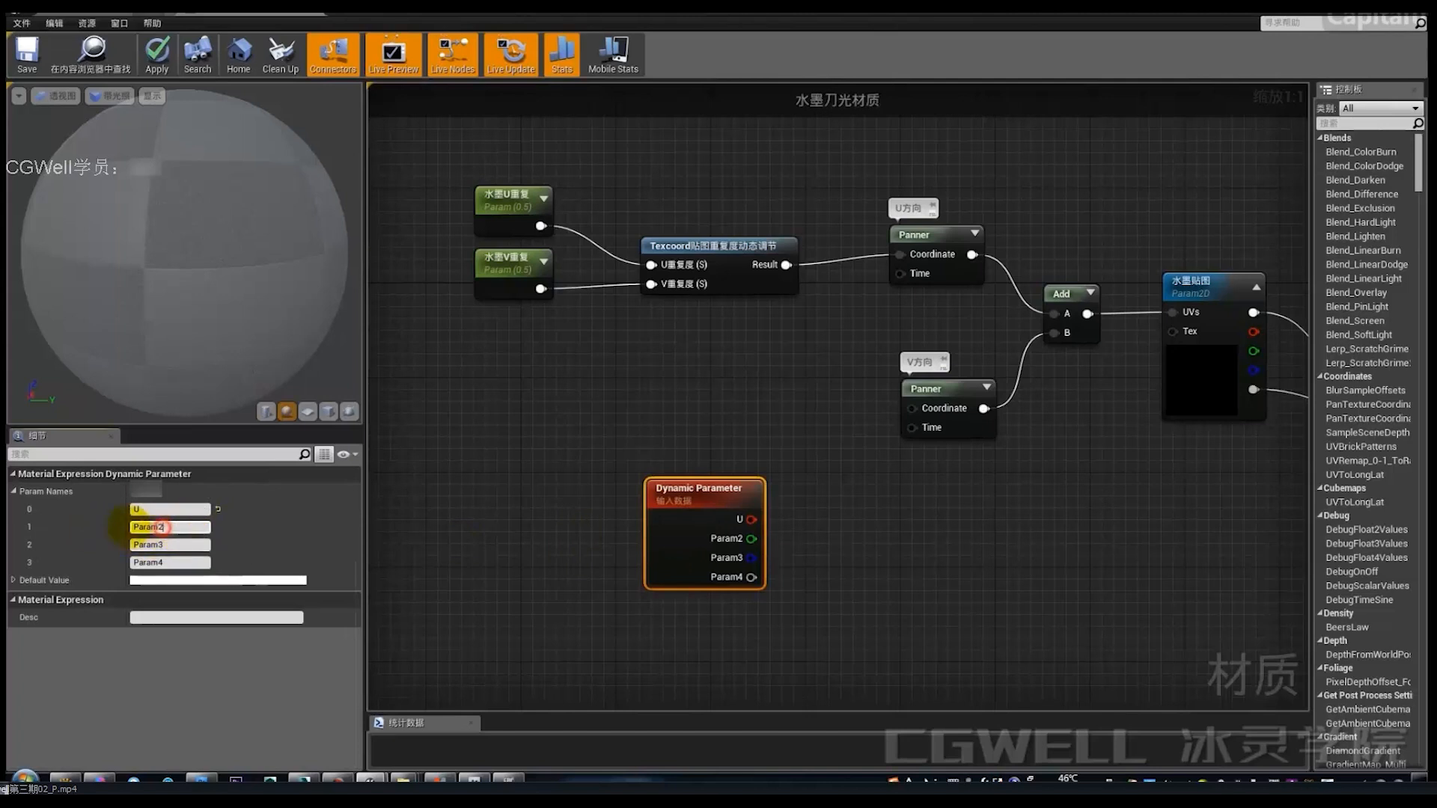
Step: Rename the Dynamic Parameter node's second parameter to V偏移
{"action": "left_click", "coordinate": [161, 527]}
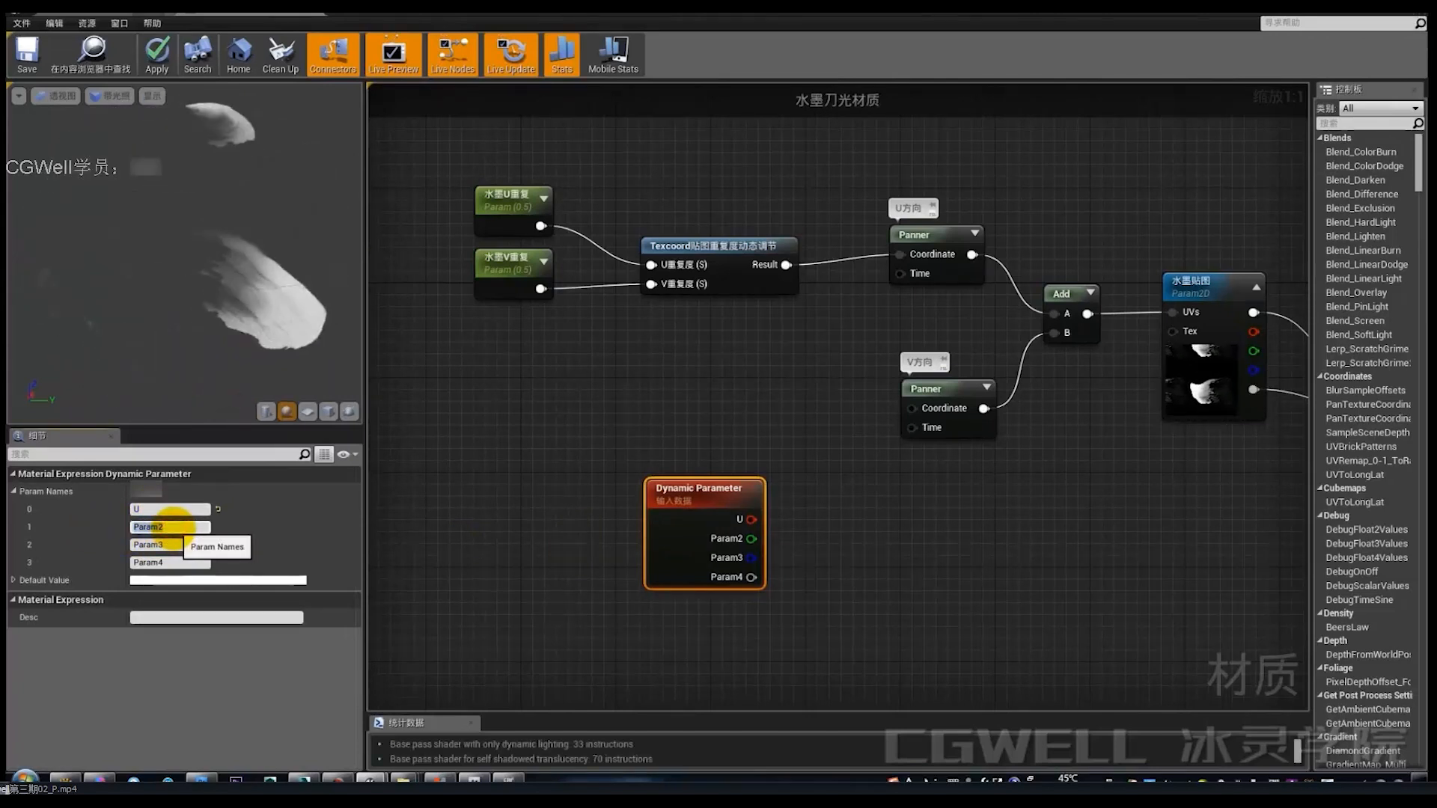
{"action": "type", "text": "Vs"}
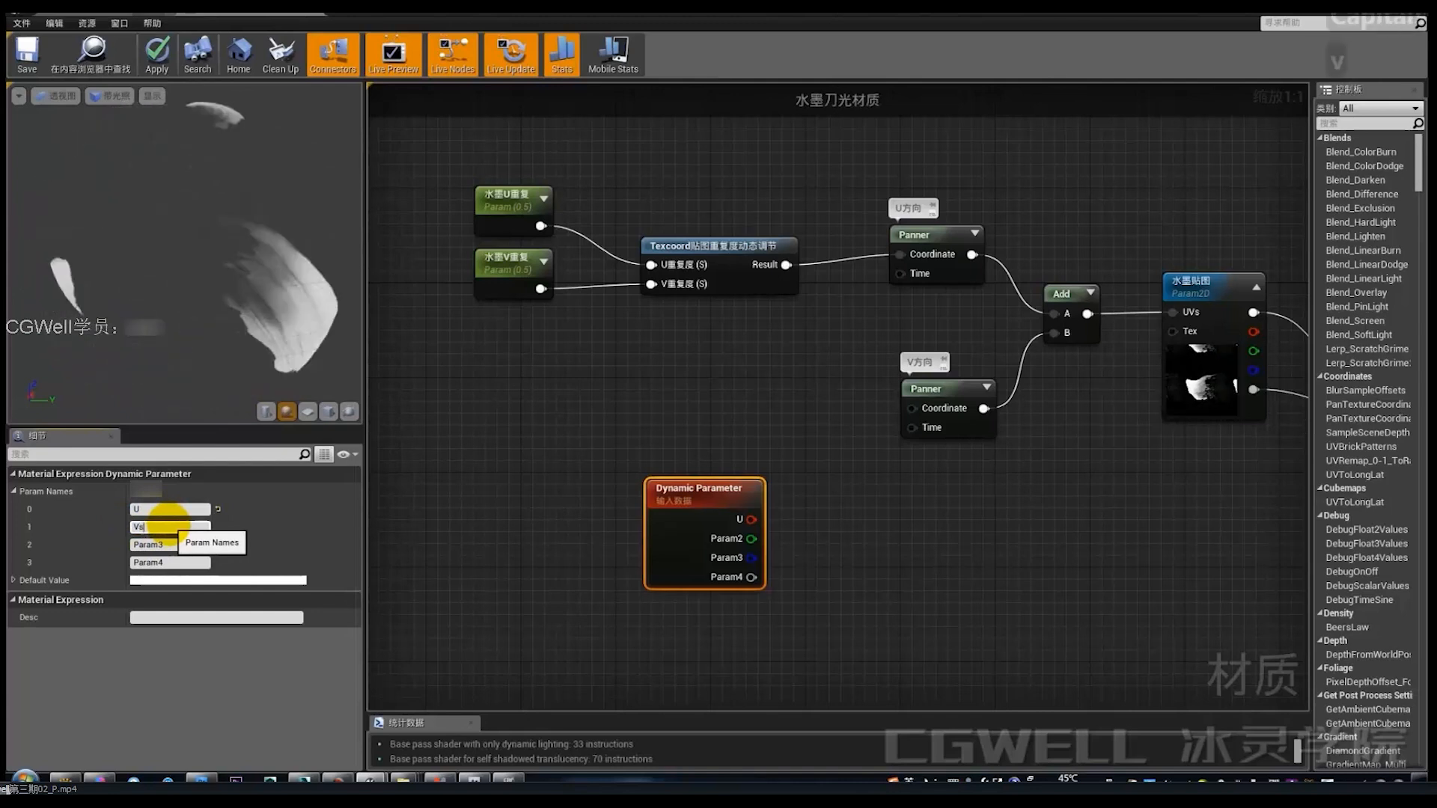
{"action": "key", "text": "BackSpace"}
{"action": "key", "text": "shift"}
{"action": "type", "text": "a"}
{"action": "key", "text": "BackSpace"}
{"action": "type", "text": "速度"}
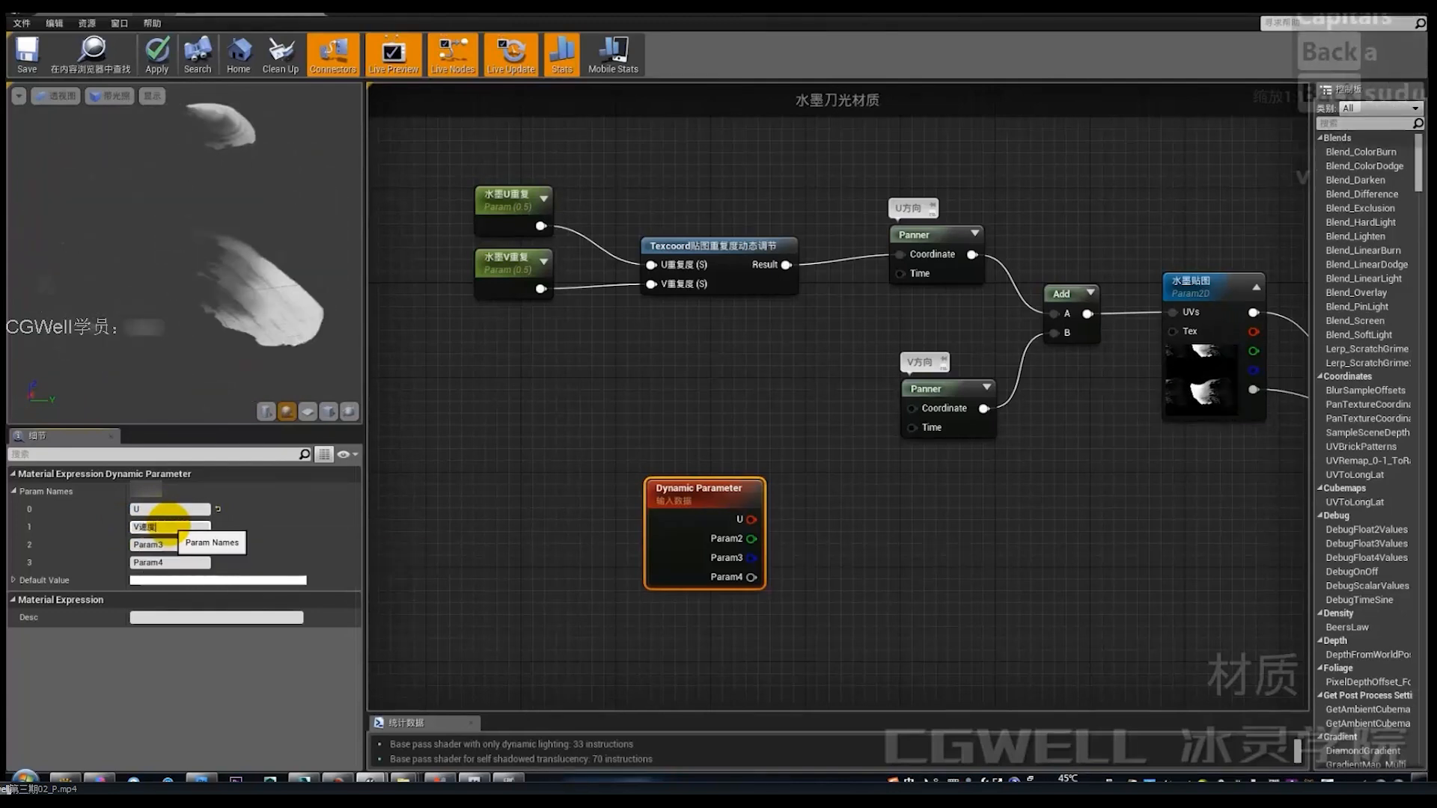
{"action": "key", "text": "Return"}
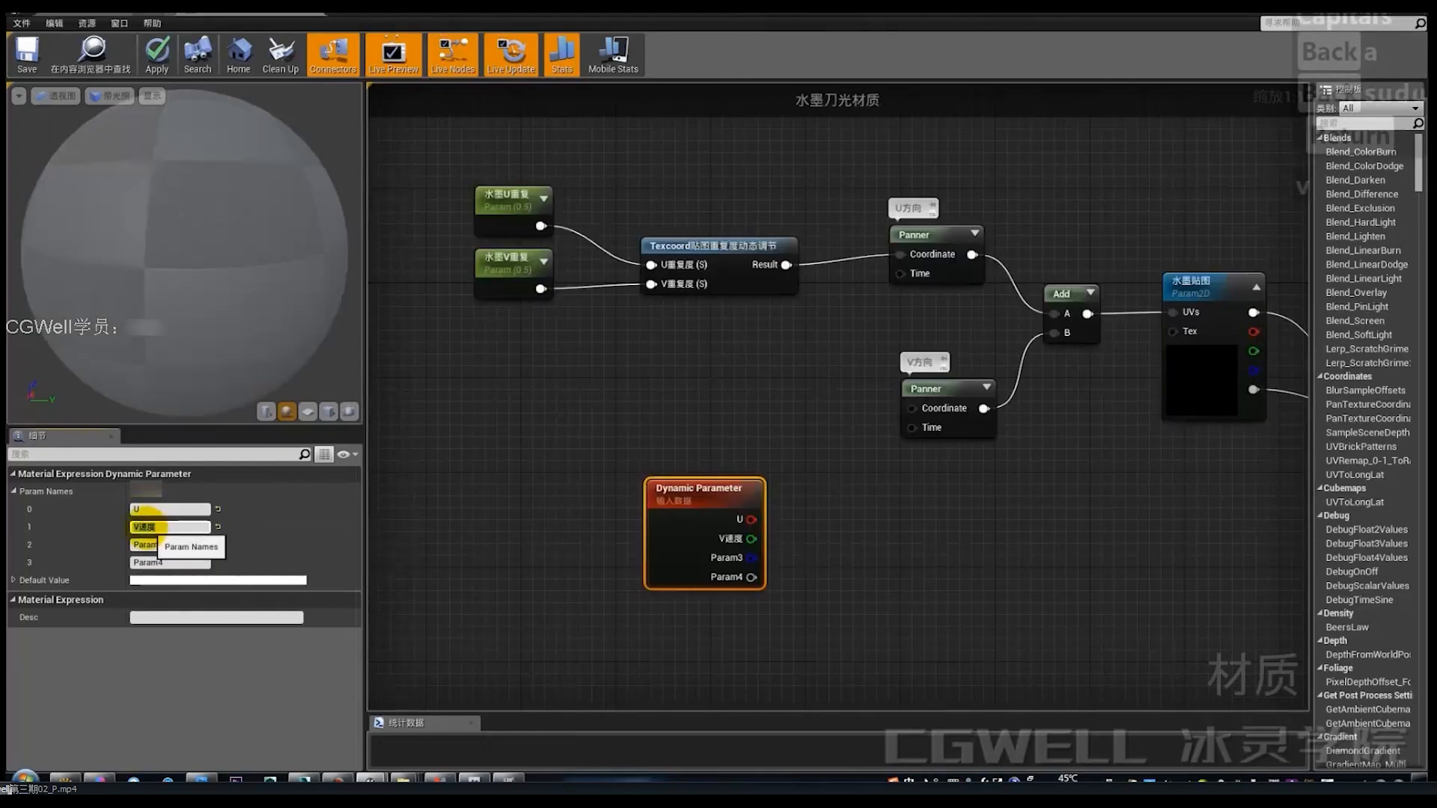
{"action": "key", "text": "BackSpace"}
{"action": "key", "text": "BackSpace"}
{"action": "type", "text": "偏移"}
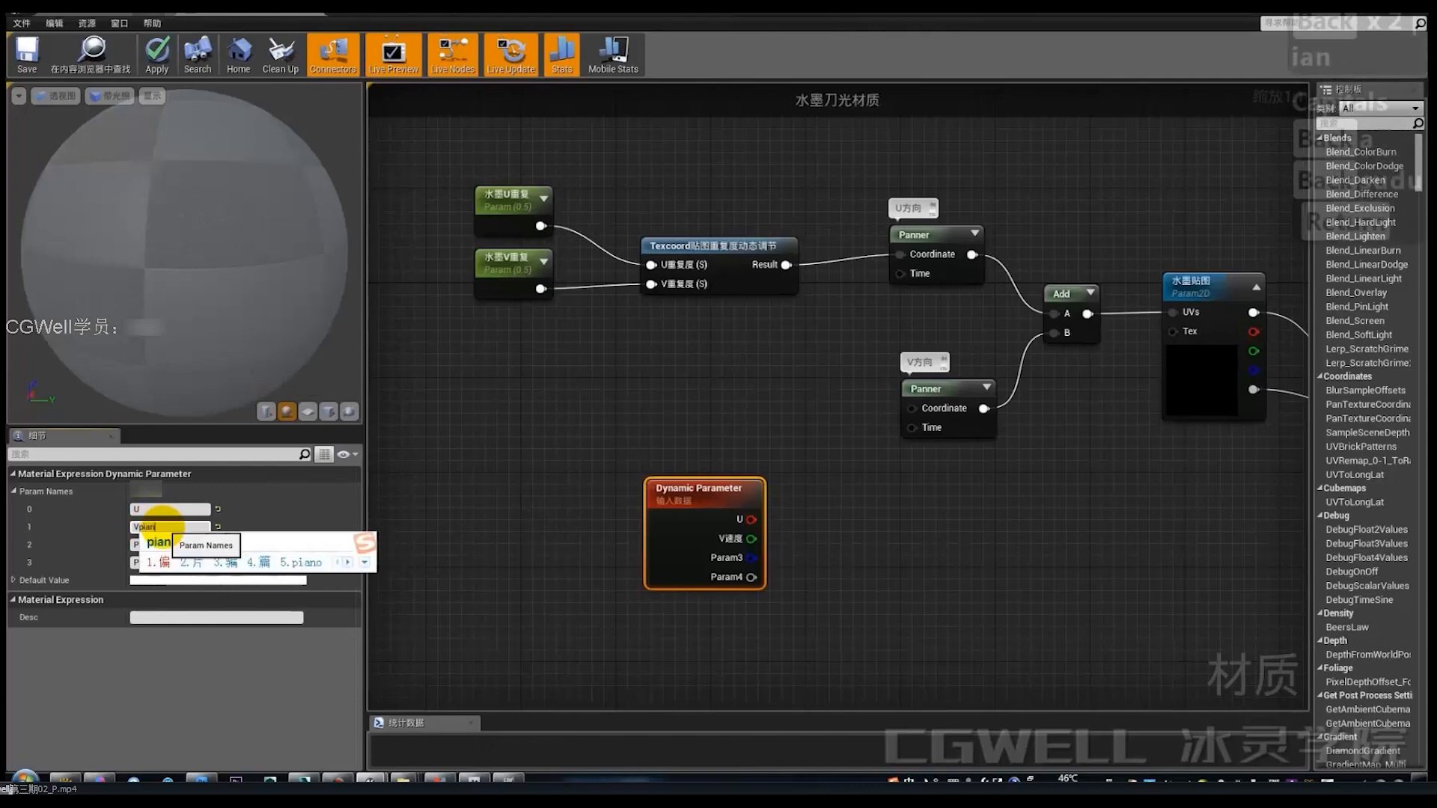
{"action": "key", "text": "Return"}
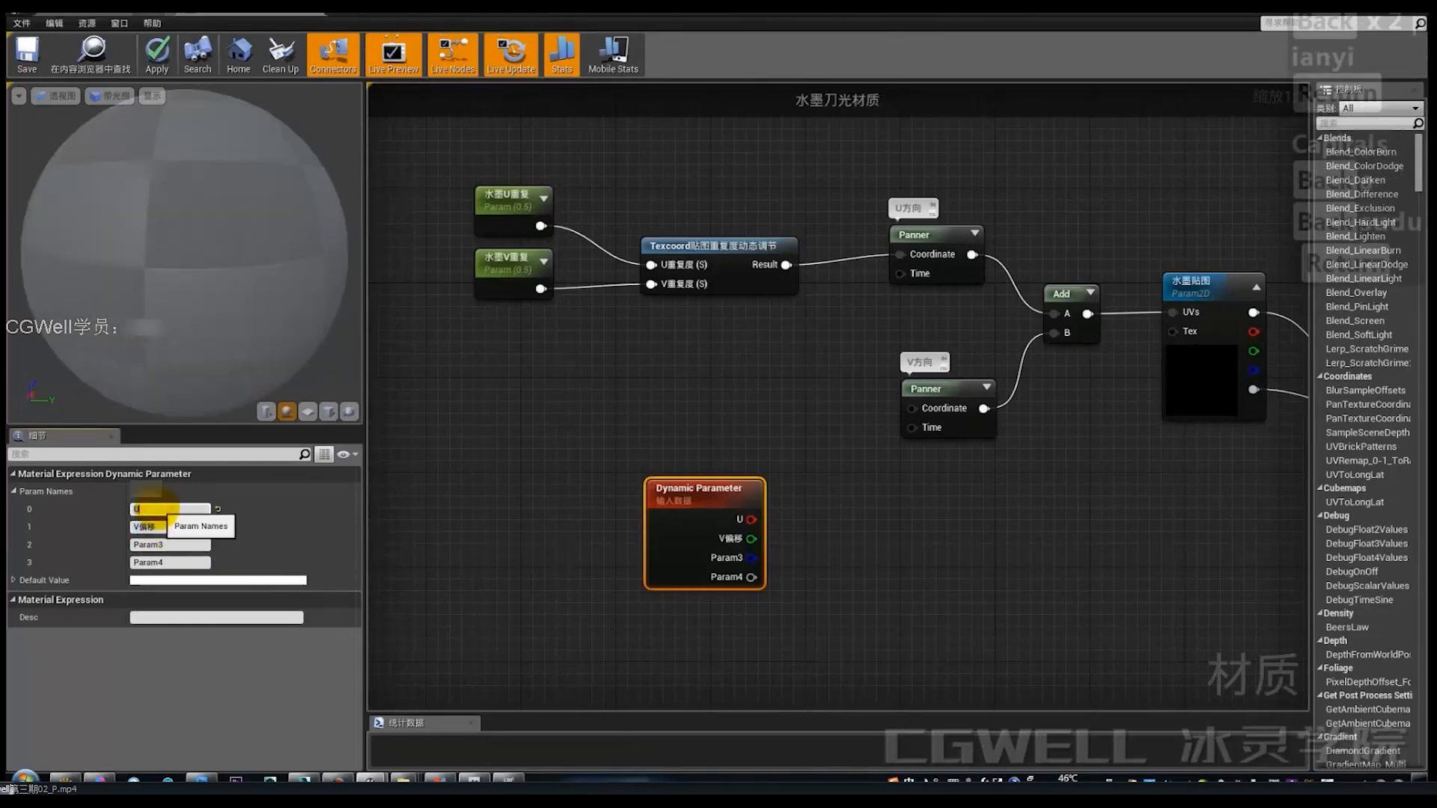
Step: Rename the Dynamic Parameter node's first parameter to U偏移
{"action": "left_click", "coordinate": [157, 510]}
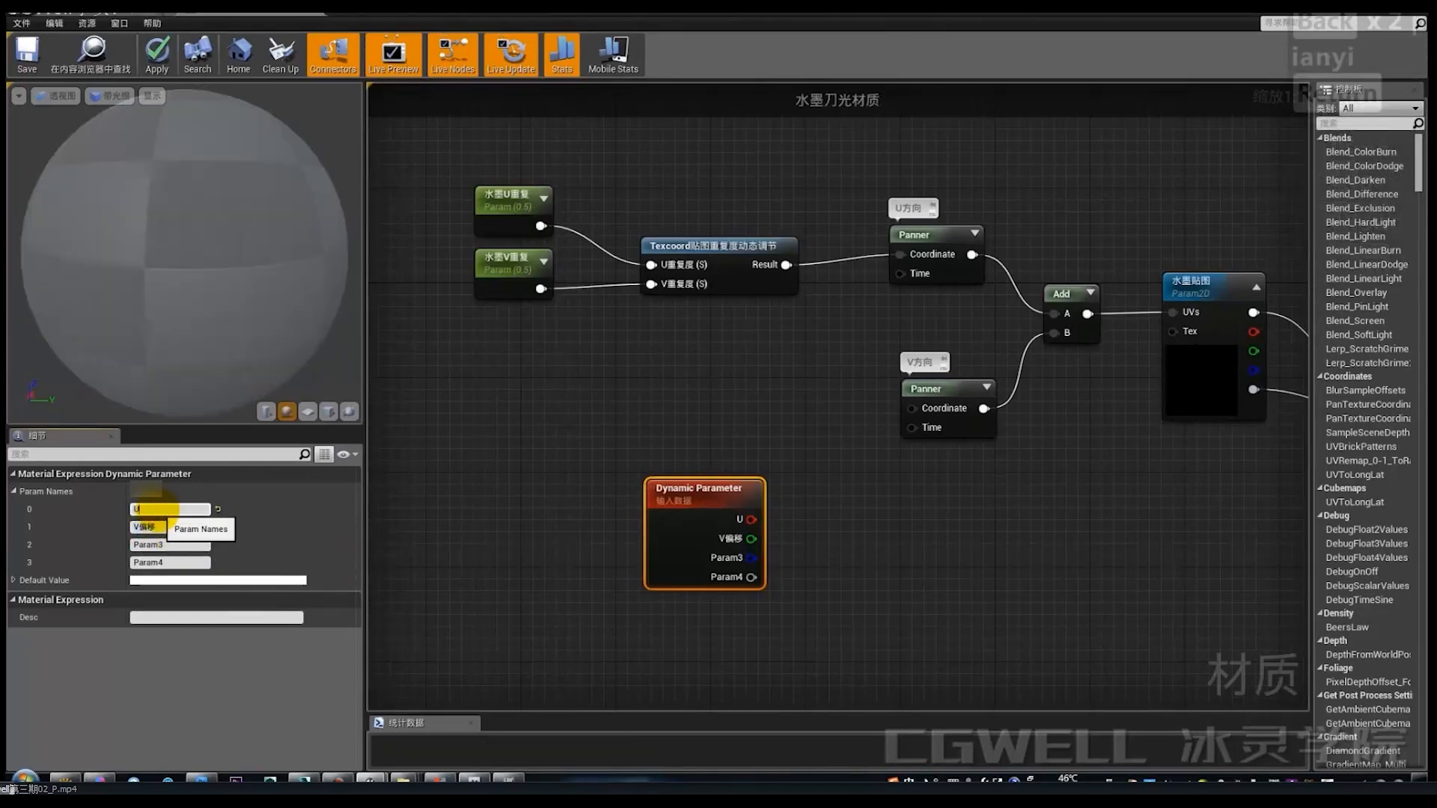
{"action": "type", "text": "偏移"}
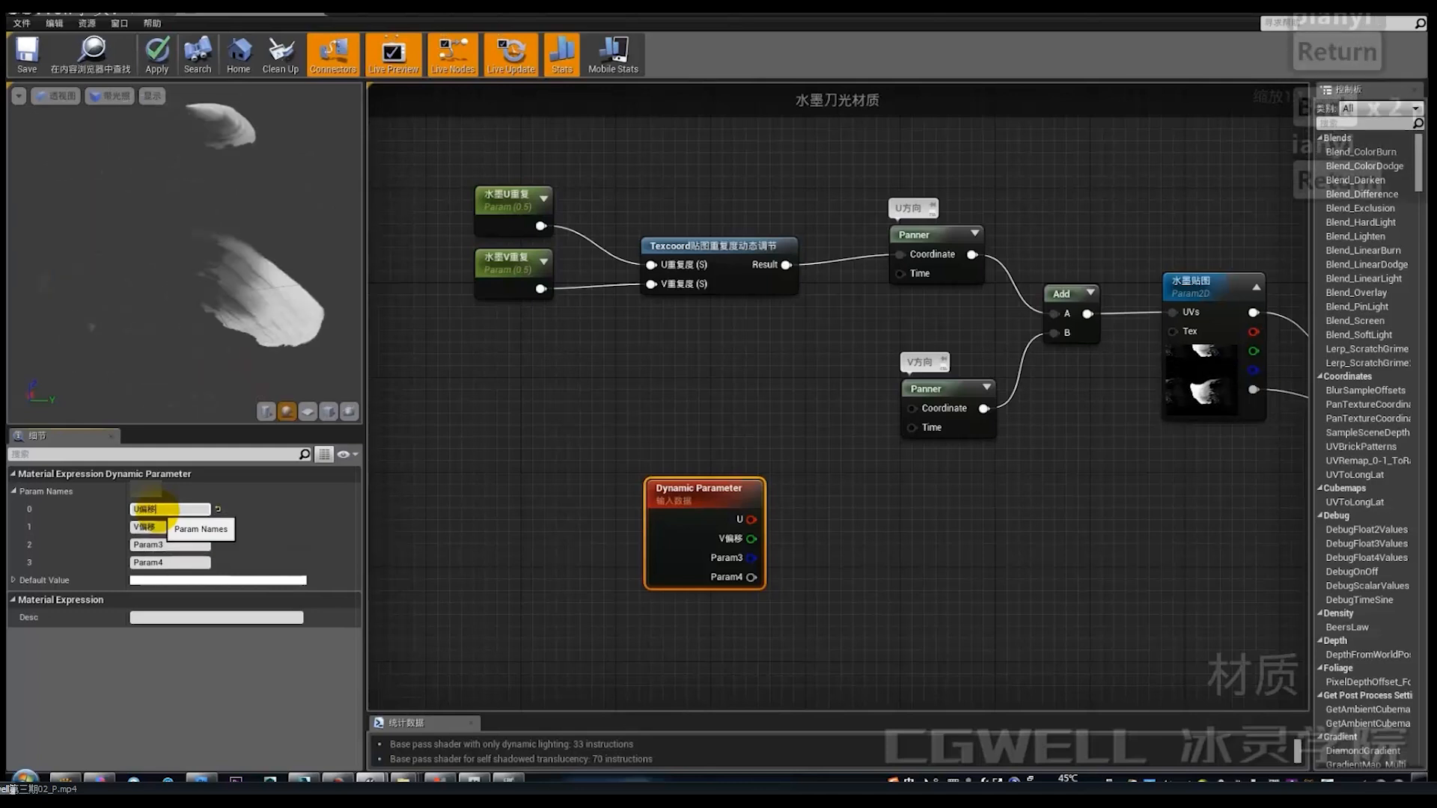
{"action": "key", "text": "Return"}
Step: Connect U偏移 and V偏移 to the Time inputs of the U方向 and V方向 Panners, and position the Dynamic Parameter node below and left of them
{"action": "left_click_drag", "start_coordinate": [752, 518], "coordinate": [922, 434]}
{"action": "left_click_drag", "start_coordinate": [700, 499], "coordinate": [767, 422]}
{"action": "left_click", "coordinate": [1001, 580]}
{"action": "right_click_drag", "start_coordinate": [1000, 581], "coordinate": [862, 606]}
{"action": "left_click", "coordinate": [610, 514]}
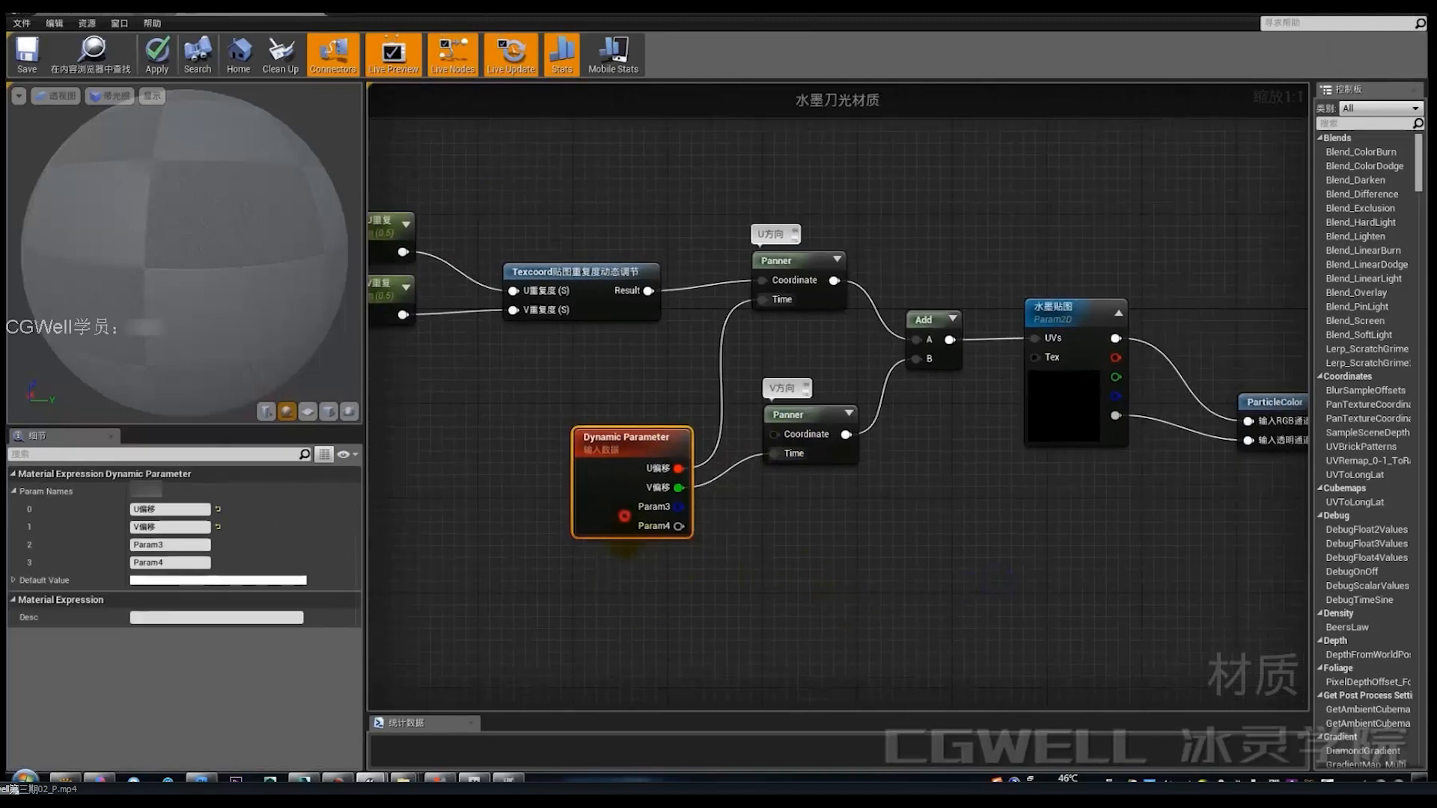
{"action": "left_click_drag", "start_coordinate": [624, 516], "coordinate": [624, 586]}
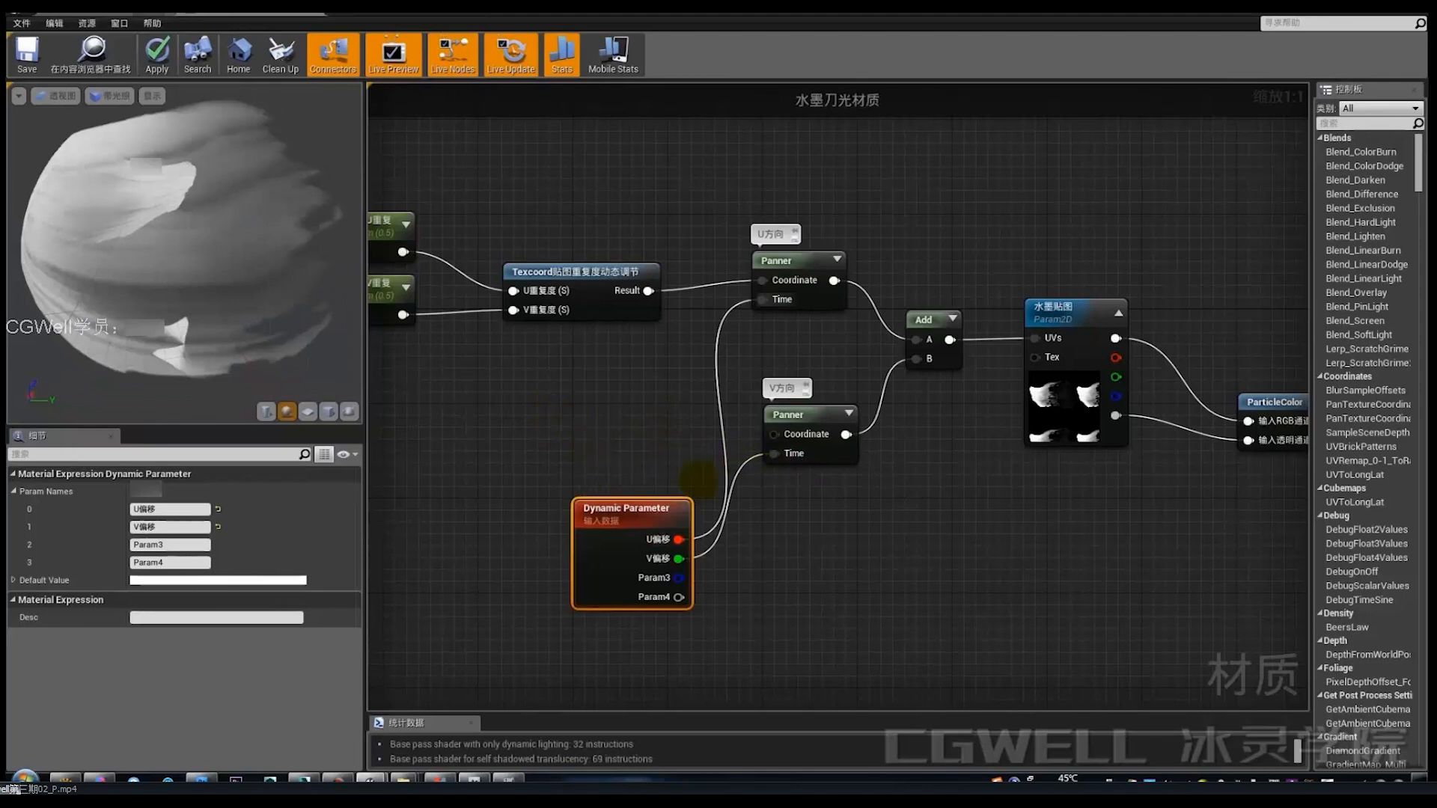
{"action": "left_click", "coordinate": [1047, 416]}
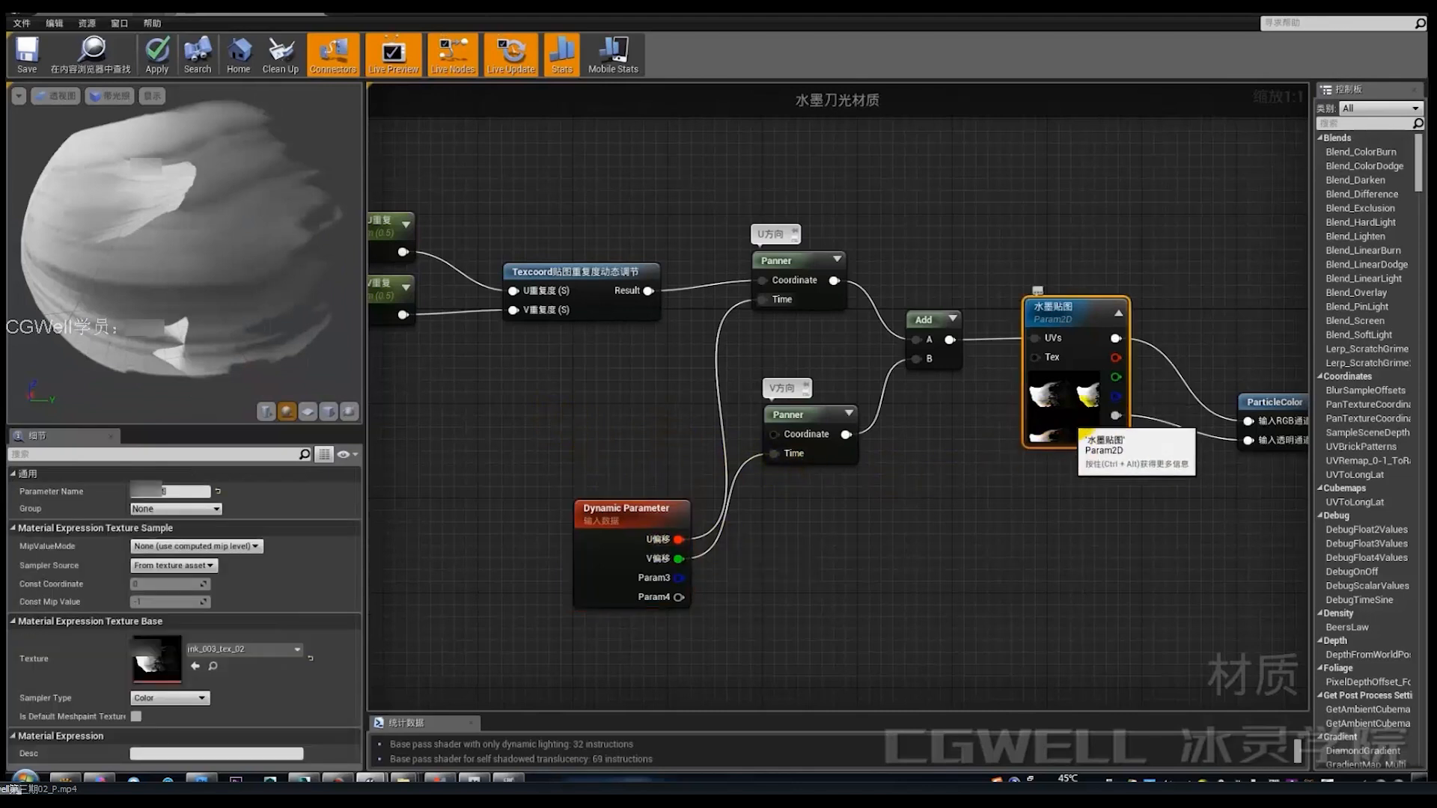
{"action": "right_click_drag", "start_coordinate": [873, 492], "coordinate": [900, 497]}
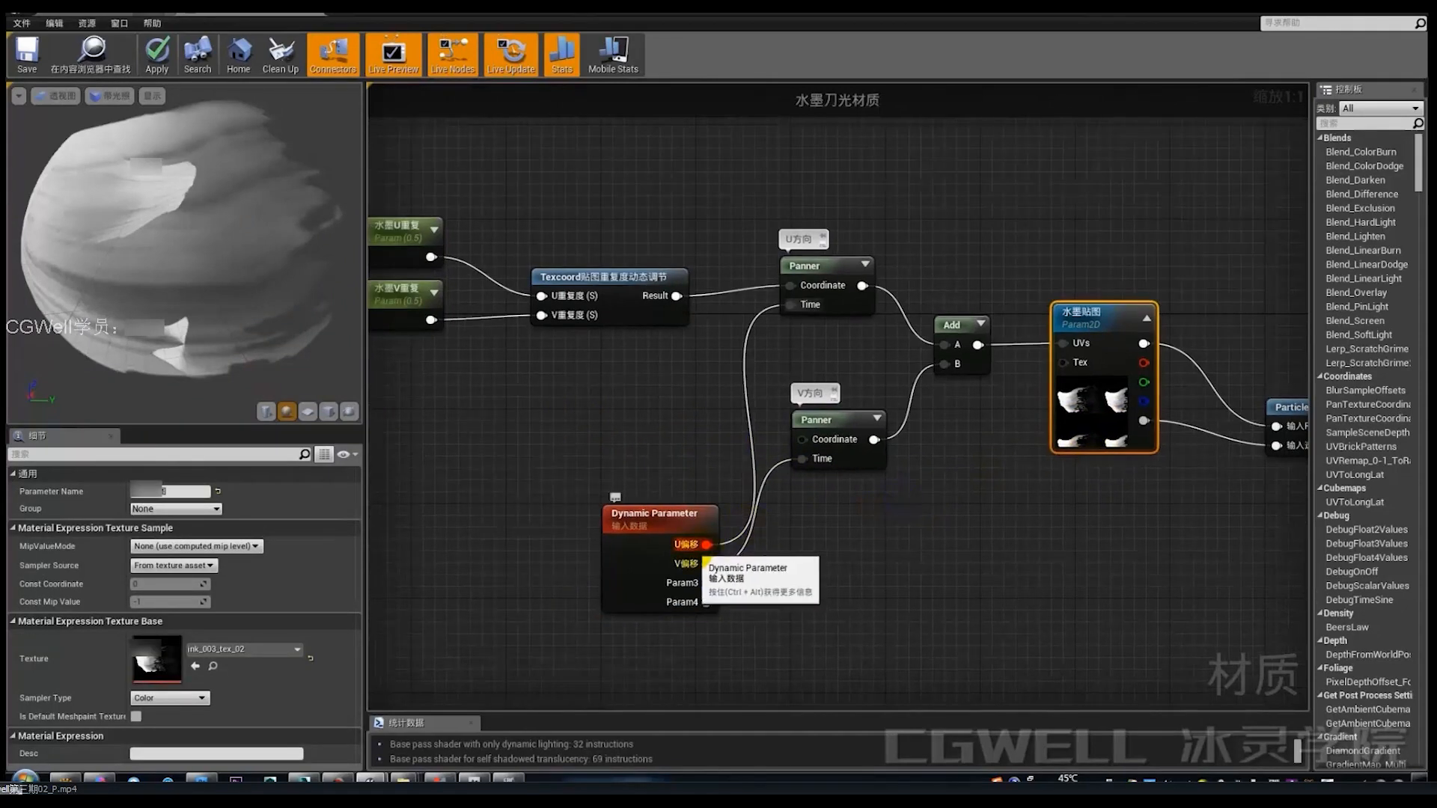
{"action": "left_click_drag", "start_coordinate": [707, 551], "coordinate": [693, 528]}
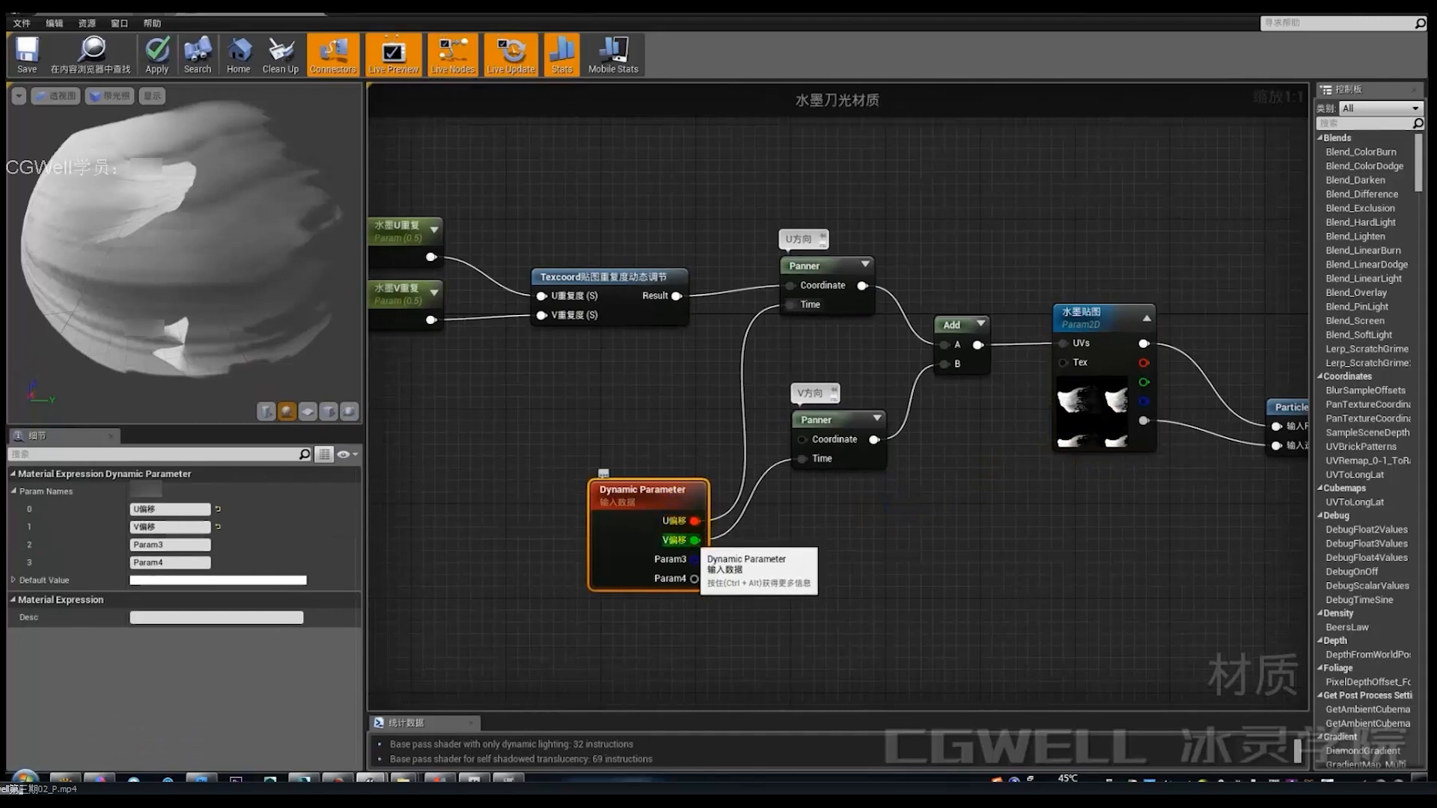
{"action": "right_click_drag", "start_coordinate": [742, 543], "coordinate": [679, 482]}
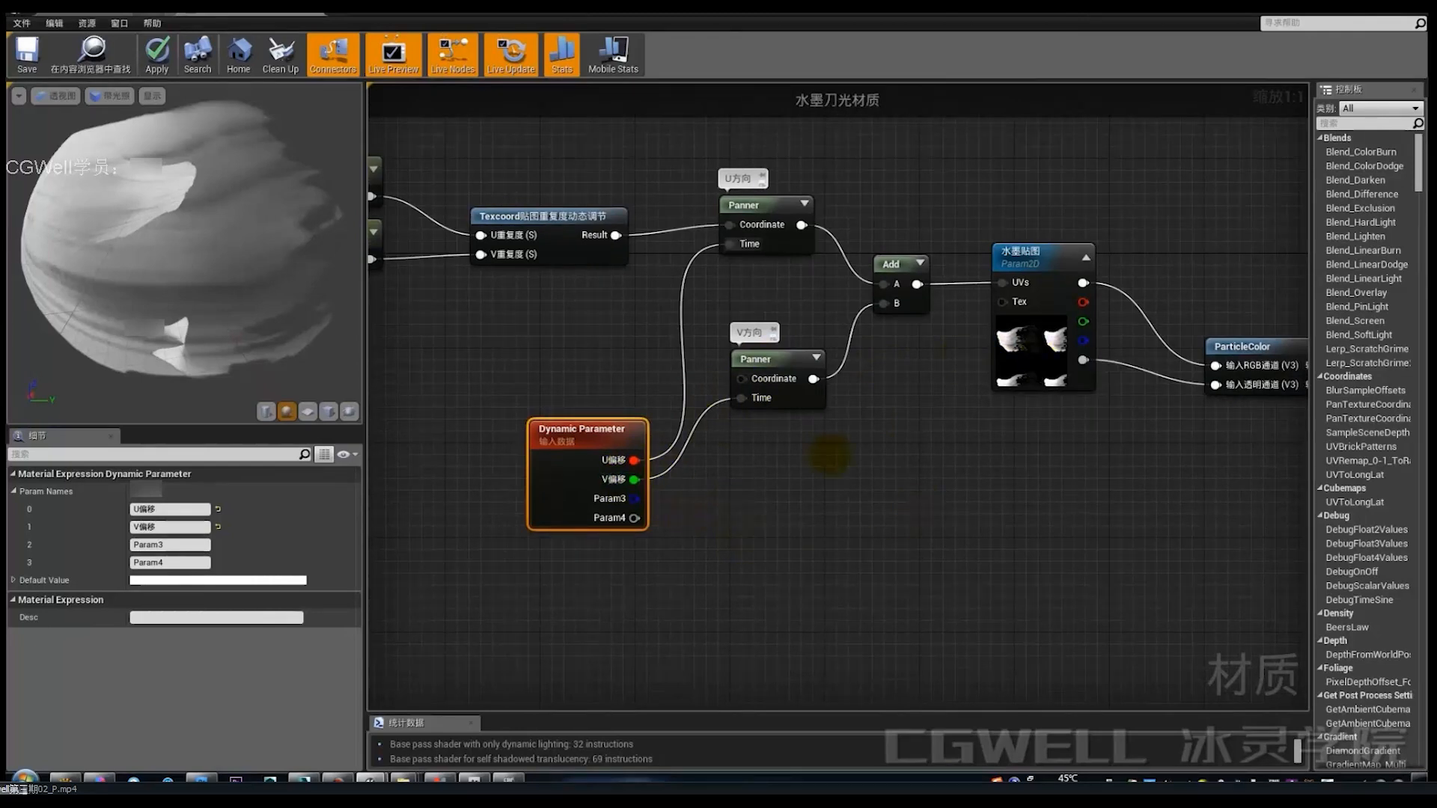
{"action": "right_click_drag", "start_coordinate": [856, 476], "coordinate": [750, 539]}
{"action": "scroll", "coordinate": [824, 593], "scroll_direction": "down", "scroll_amount": 1}
{"action": "right_click_drag", "start_coordinate": [882, 631], "coordinate": [787, 510]}
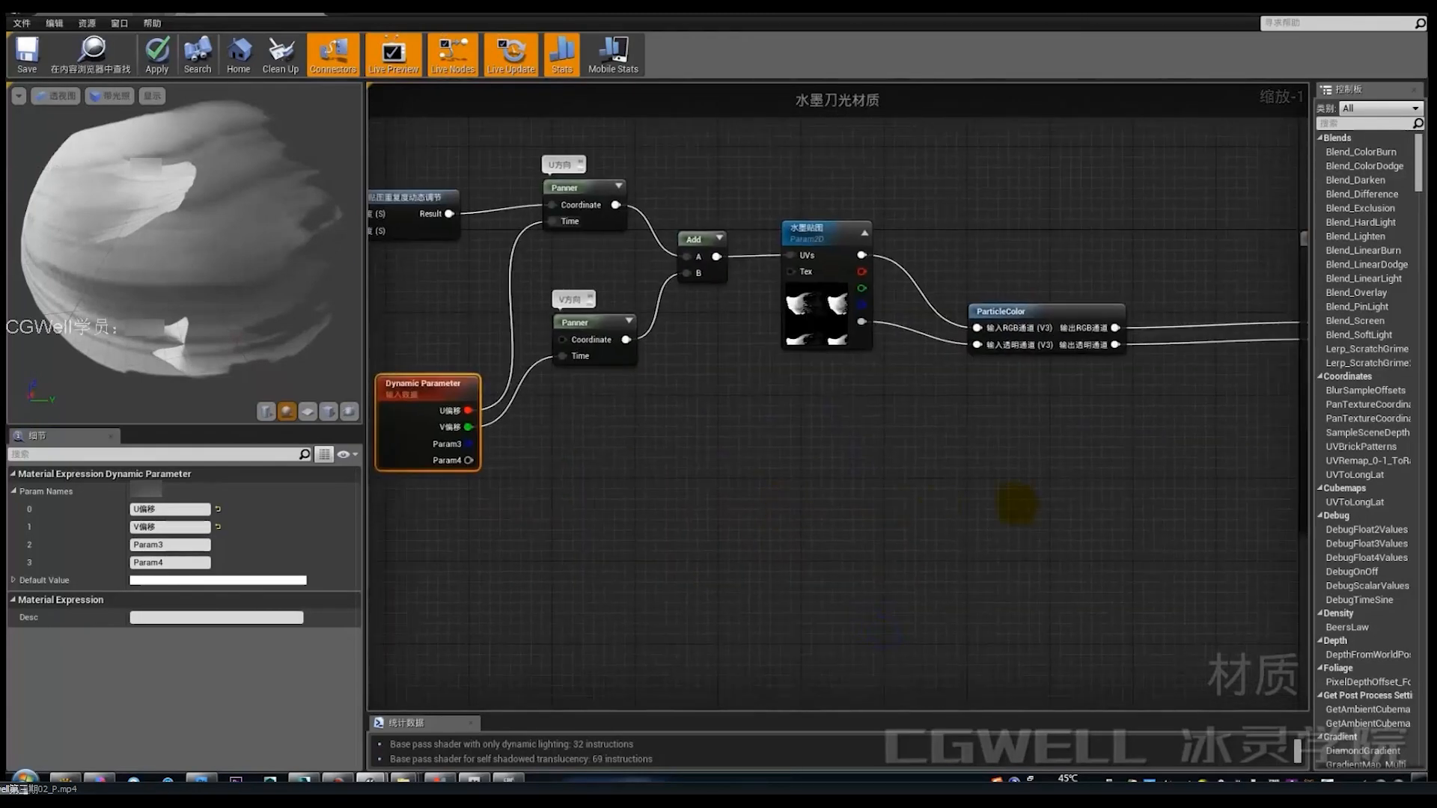
Step: Apply the edited 水墨刀光材质 node graph to the original material
{"action": "right_click_drag", "start_coordinate": [873, 500], "coordinate": [1029, 548]}
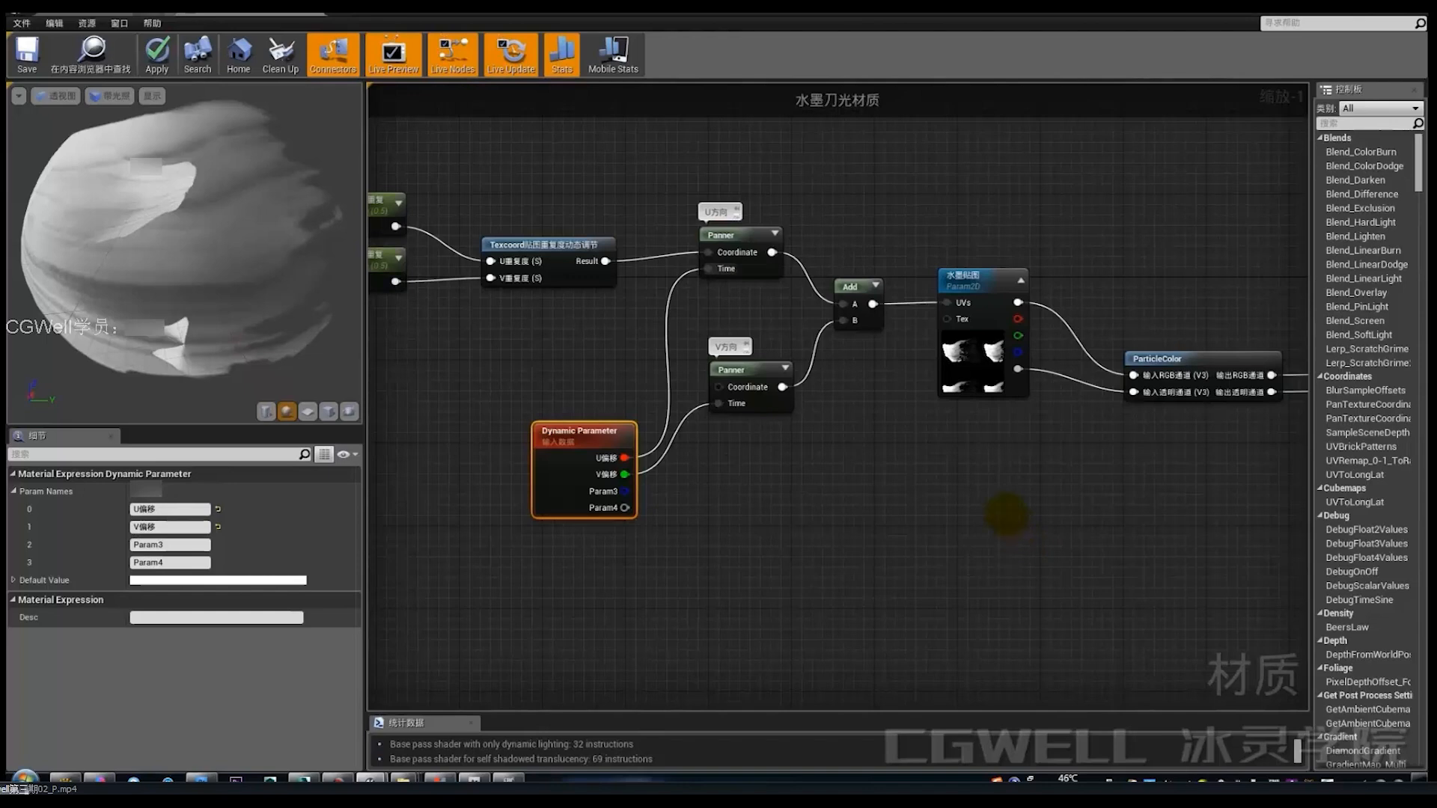
{"action": "right_click_drag", "start_coordinate": [977, 509], "coordinate": [873, 471]}
{"action": "scroll", "coordinate": [874, 471], "scroll_direction": "down", "scroll_amount": 1}
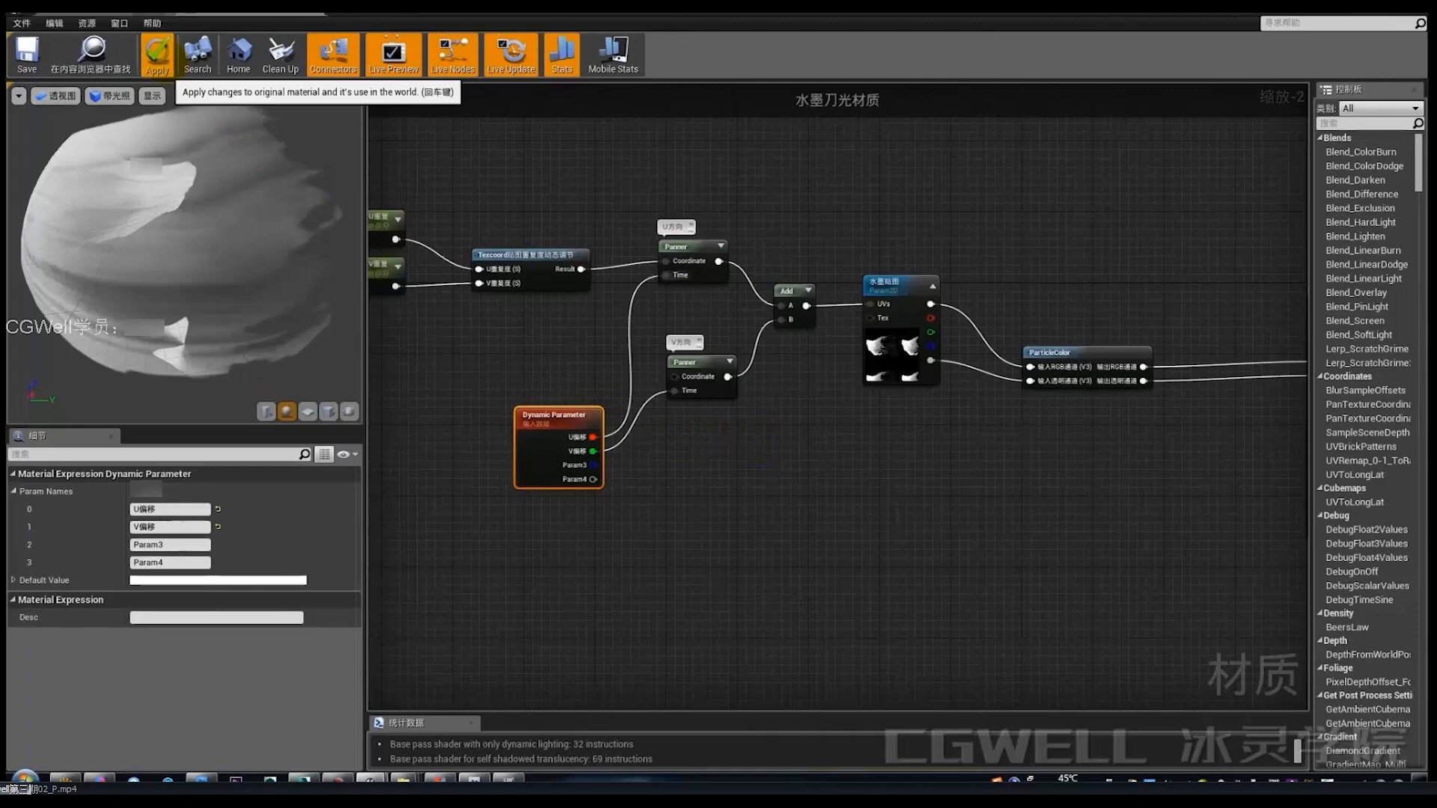
{"action": "left_click", "coordinate": [157, 52]}
{"action": "right_click_drag", "start_coordinate": [780, 571], "coordinate": [913, 497]}
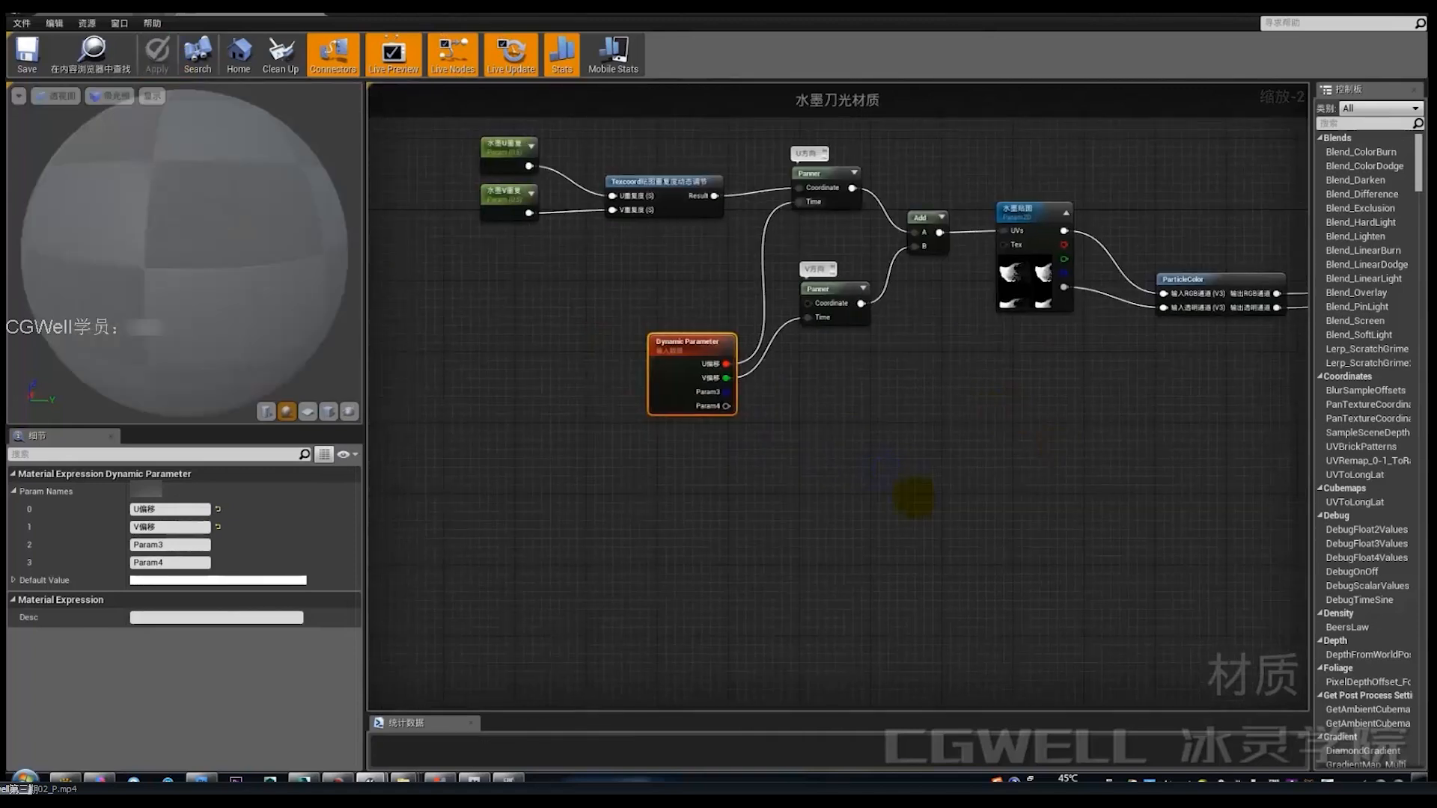
Step: Switch to 3ds Max and remove the Unwrap UVW modifier from the ring-shaped slash mesh Dg_003_mesh_cg_02
{"action": "left_click", "coordinate": [302, 777]}
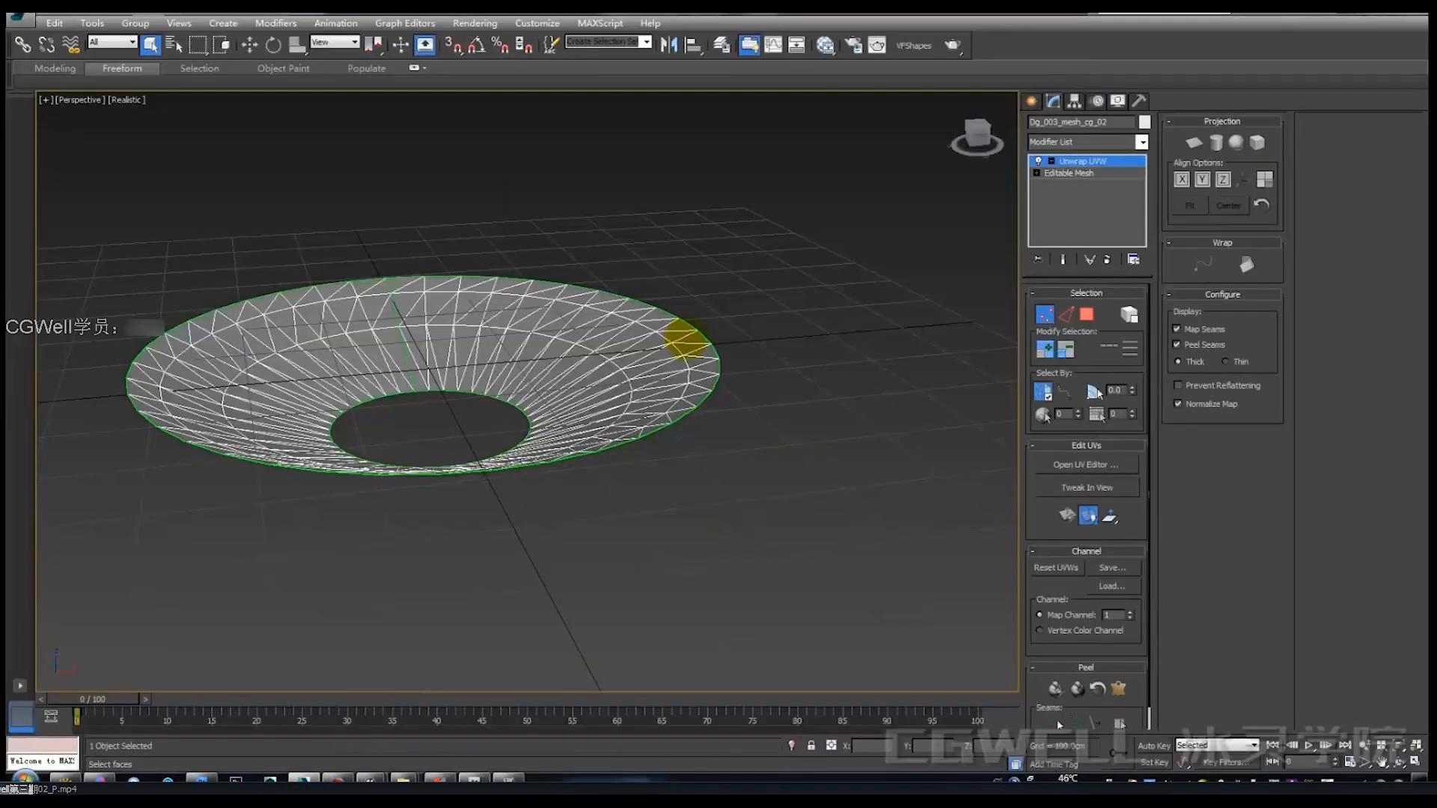
{"action": "middle_click_drag", "start_coordinate": [686, 337], "coordinate": [696, 408]}
{"action": "scroll", "coordinate": [674, 392], "scroll_direction": "down", "scroll_amount": 3}
{"action": "scroll", "coordinate": [566, 438], "scroll_direction": "up", "scroll_amount": 3}
{"action": "left_click", "coordinate": [1071, 162]}
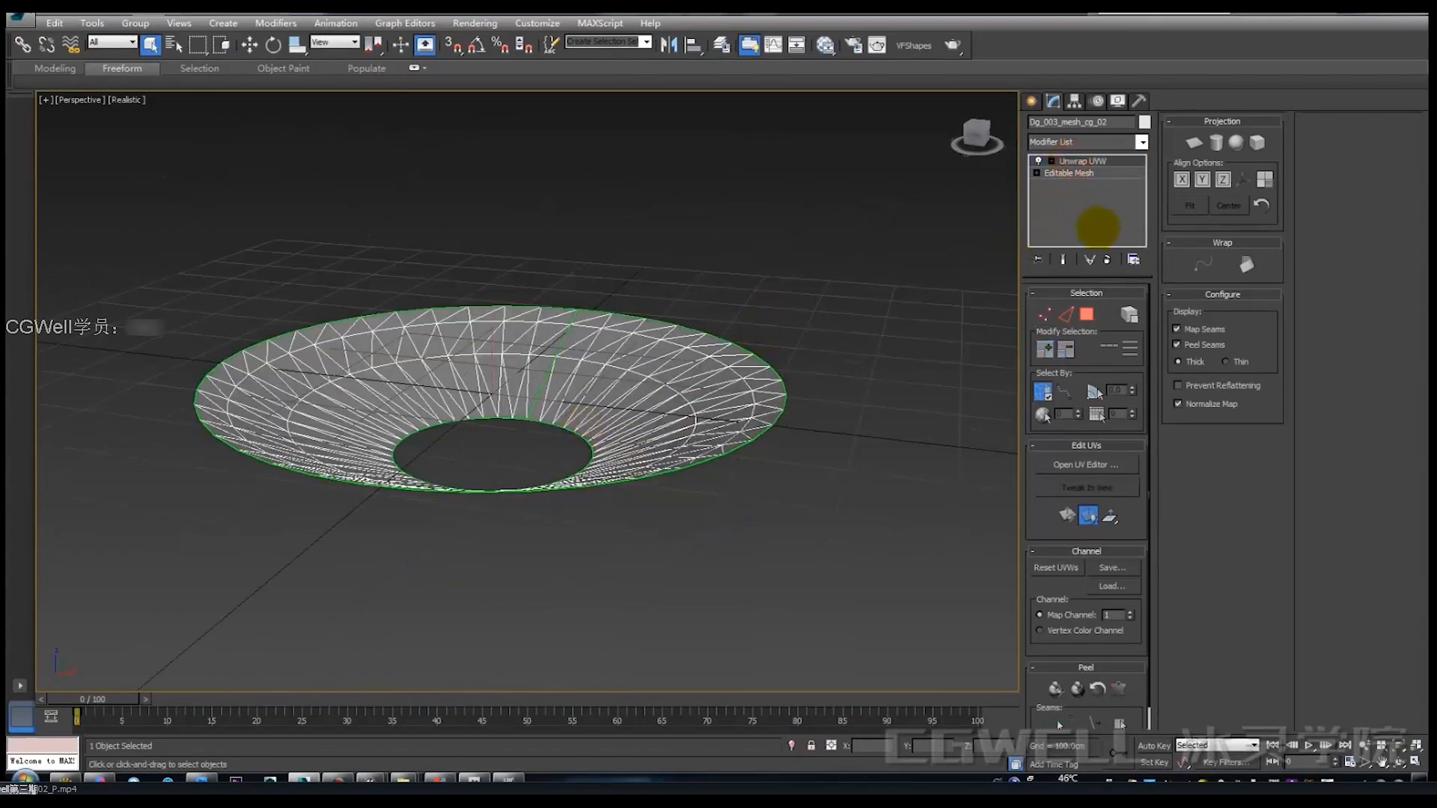
{"action": "left_click", "coordinate": [1106, 259]}
{"action": "middle_click_drag", "start_coordinate": [651, 299], "coordinate": [395, 408], "text": "alt"}
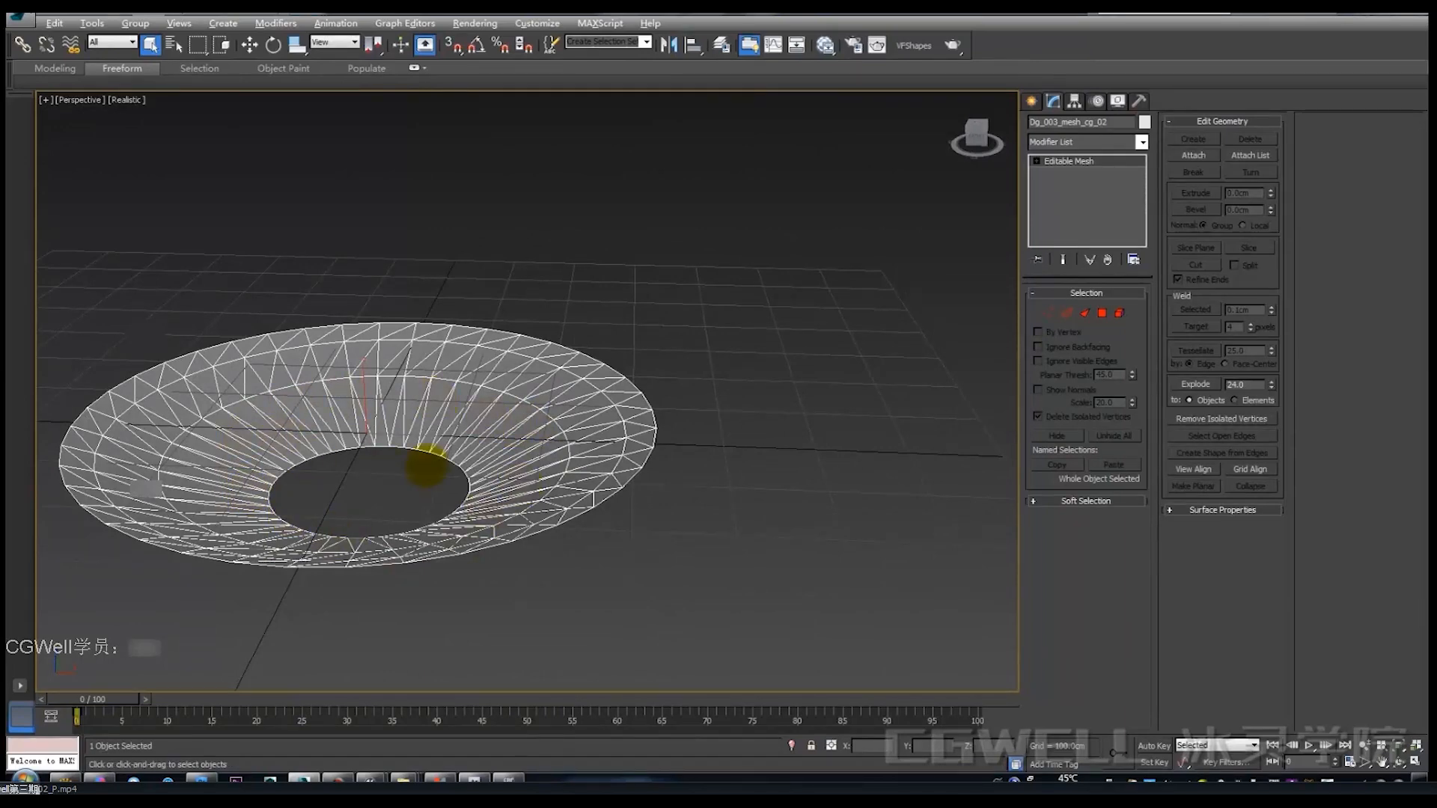
{"action": "middle_click_drag", "start_coordinate": [426, 469], "coordinate": [524, 449], "text": "alt"}
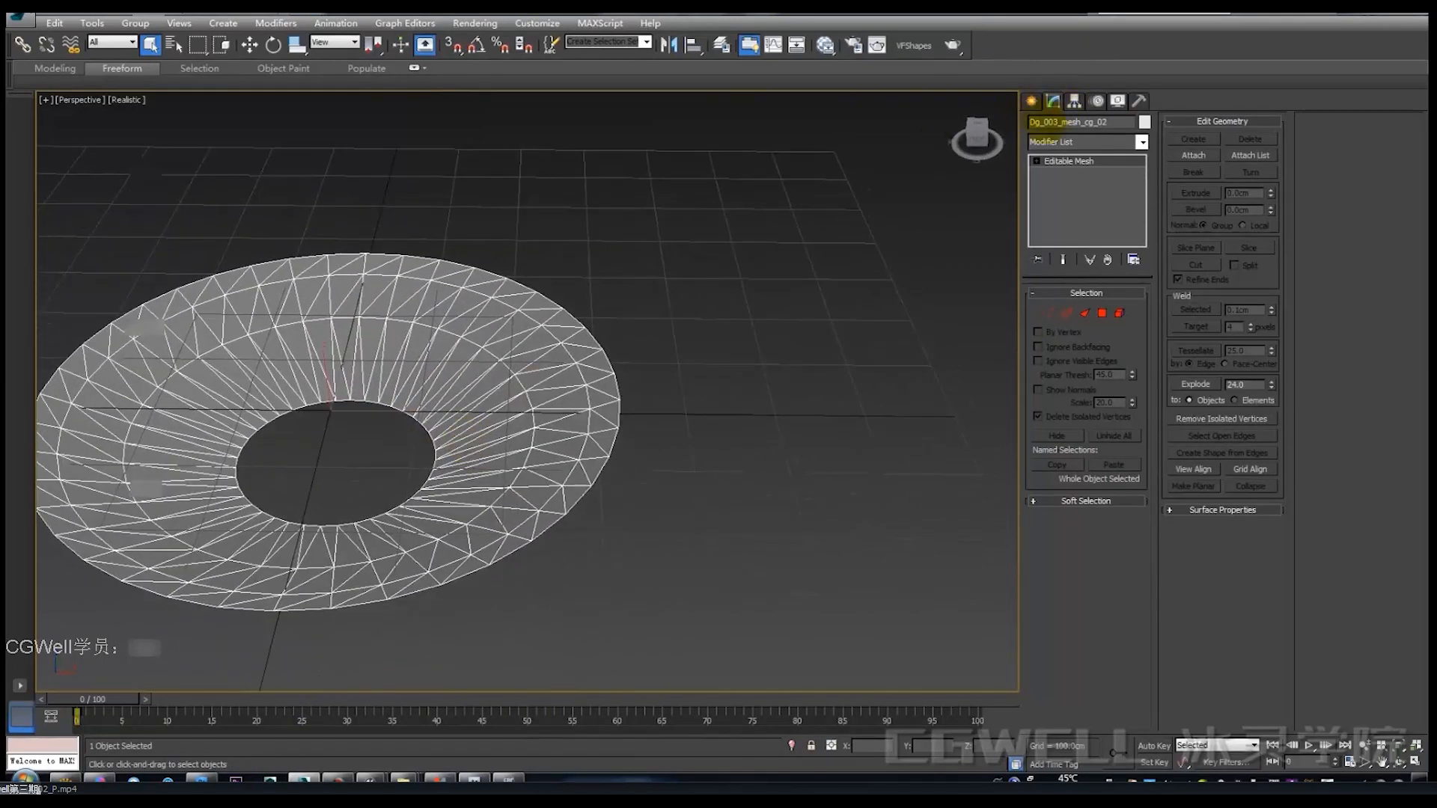
Step: Create a cylinder about 204 cm in radius and 184 cm high beside the ring-shaped mesh
{"action": "left_click", "coordinate": [1031, 101]}
{"action": "left_click", "coordinate": [1057, 226]}
{"action": "left_click_drag", "start_coordinate": [771, 392], "coordinate": [866, 491]}
{"action": "left_click", "coordinate": [824, 282]}
{"action": "middle_click_drag", "start_coordinate": [850, 321], "coordinate": [820, 405], "text": "alt"}
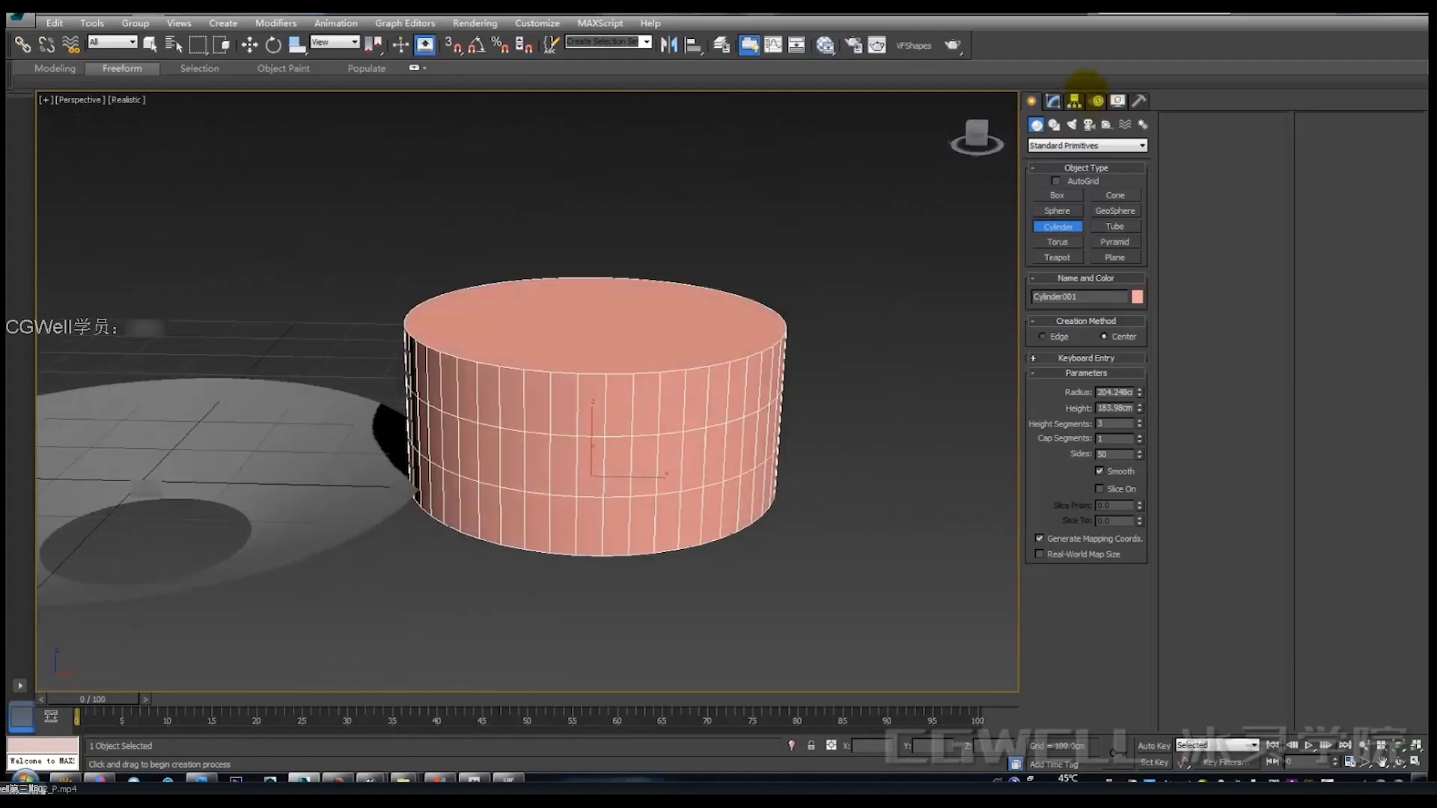
Step: Add an Edit Poly modifier to the new cylinder
{"action": "left_click", "coordinate": [1053, 100]}
{"action": "left_click", "coordinate": [1141, 142]}
{"action": "scroll", "coordinate": [1084, 524], "scroll_direction": "down", "scroll_amount": 15}
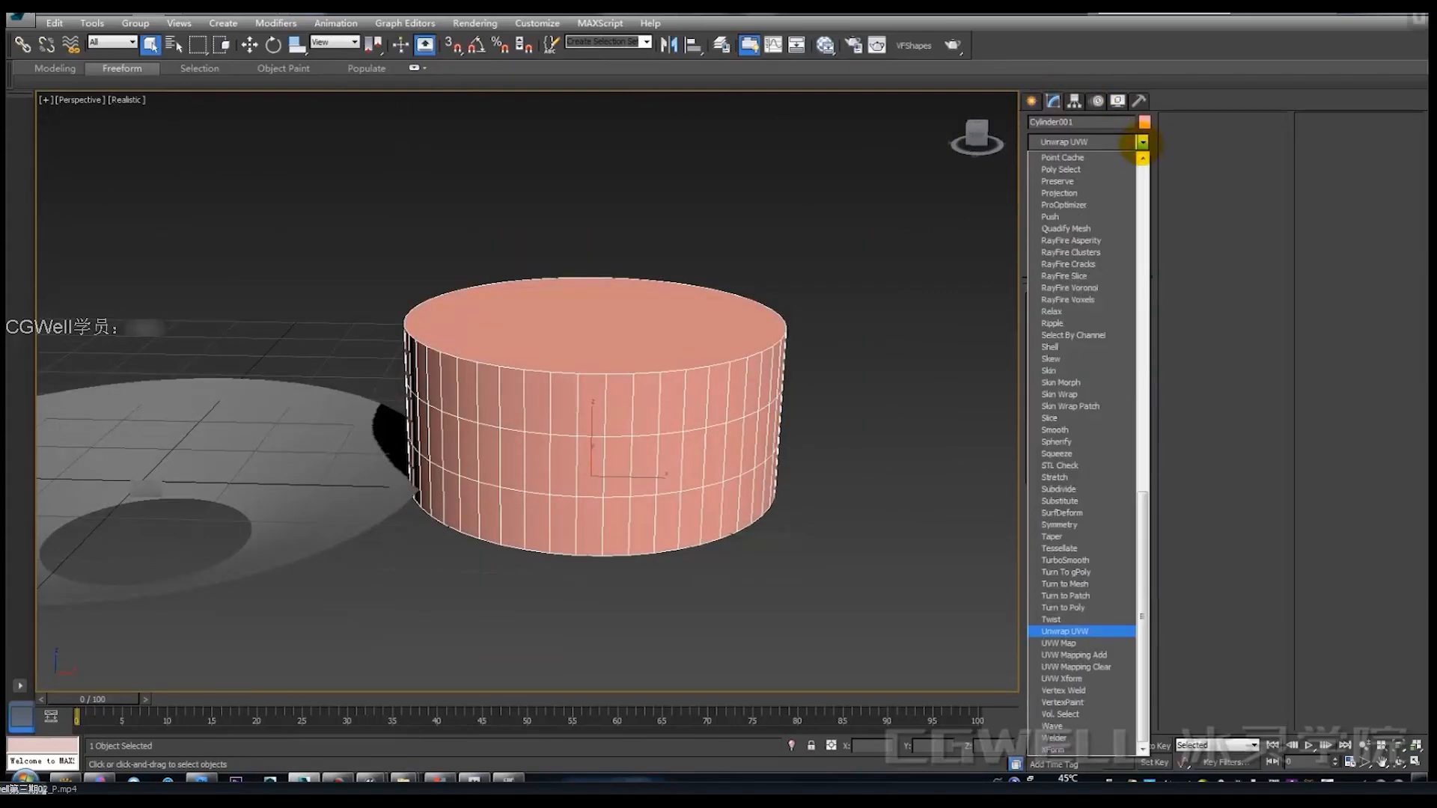
{"action": "scroll", "coordinate": [1100, 375], "scroll_direction": "up", "scroll_amount": 11}
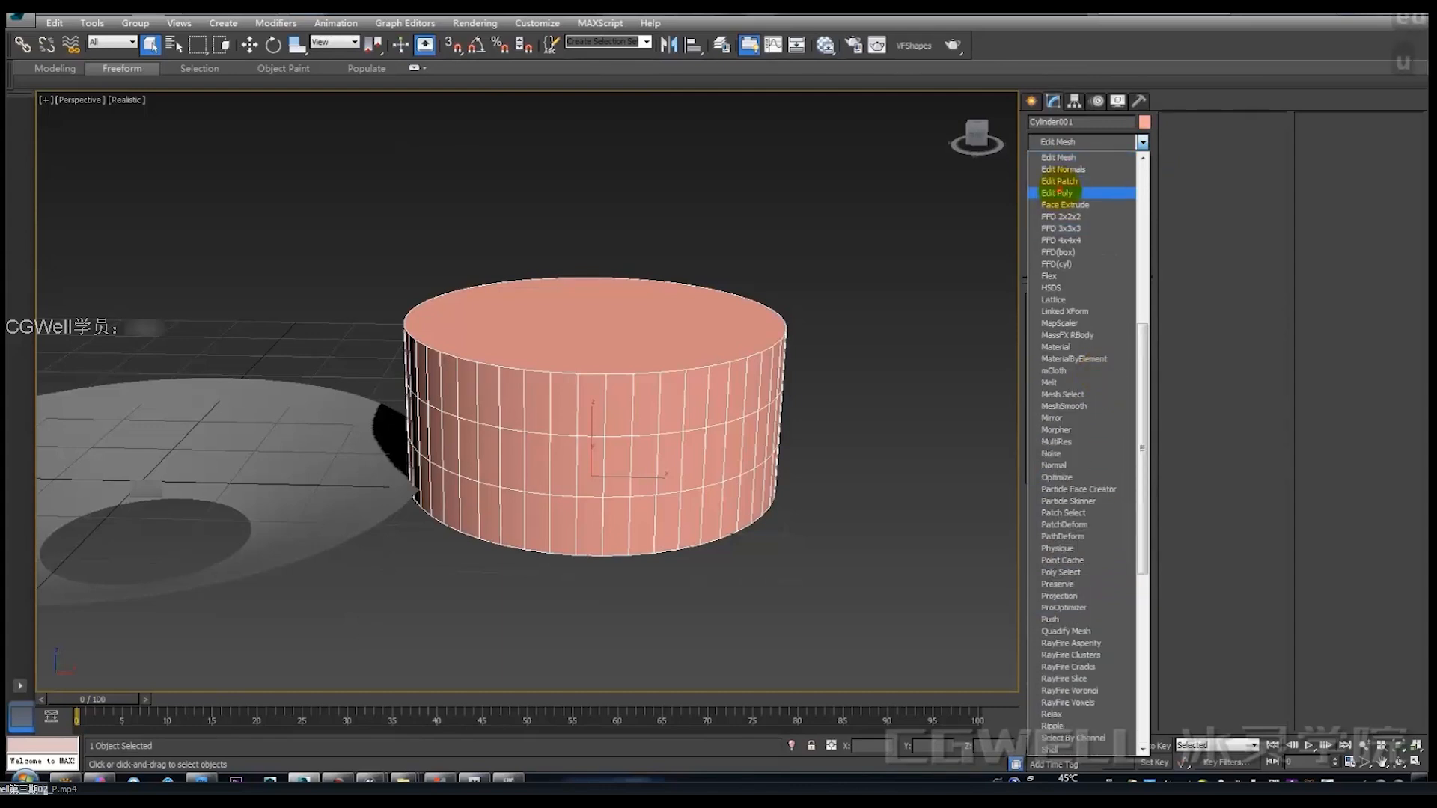
{"action": "left_click", "coordinate": [1056, 192]}
{"action": "middle_click_drag", "start_coordinate": [859, 362], "coordinate": [1078, 251], "text": "alt"}
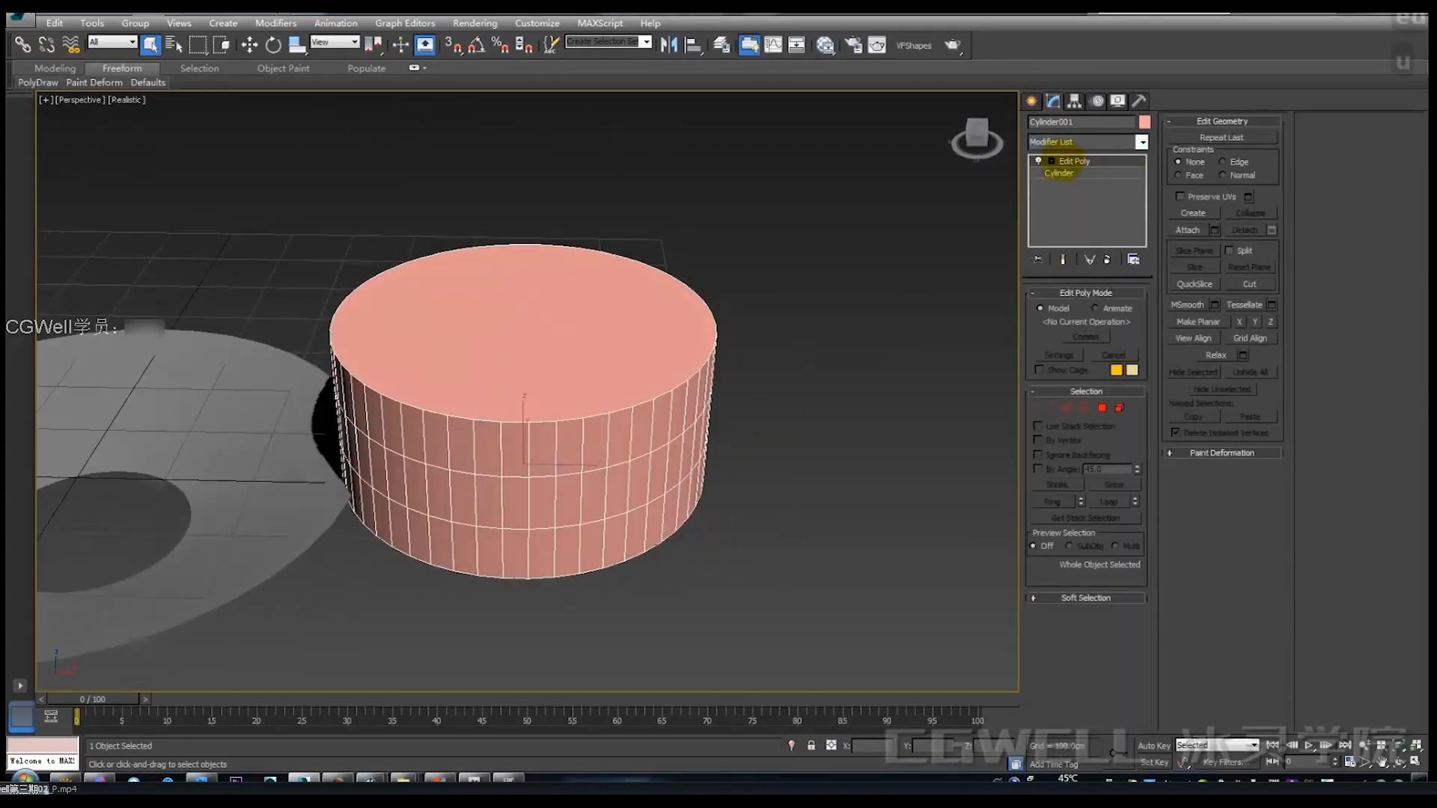
Step: Delete the cylinder's top and bottom cap polygons, leaving only the side wall
{"action": "left_click", "coordinate": [1053, 161]}
{"action": "left_click", "coordinate": [1101, 408]}
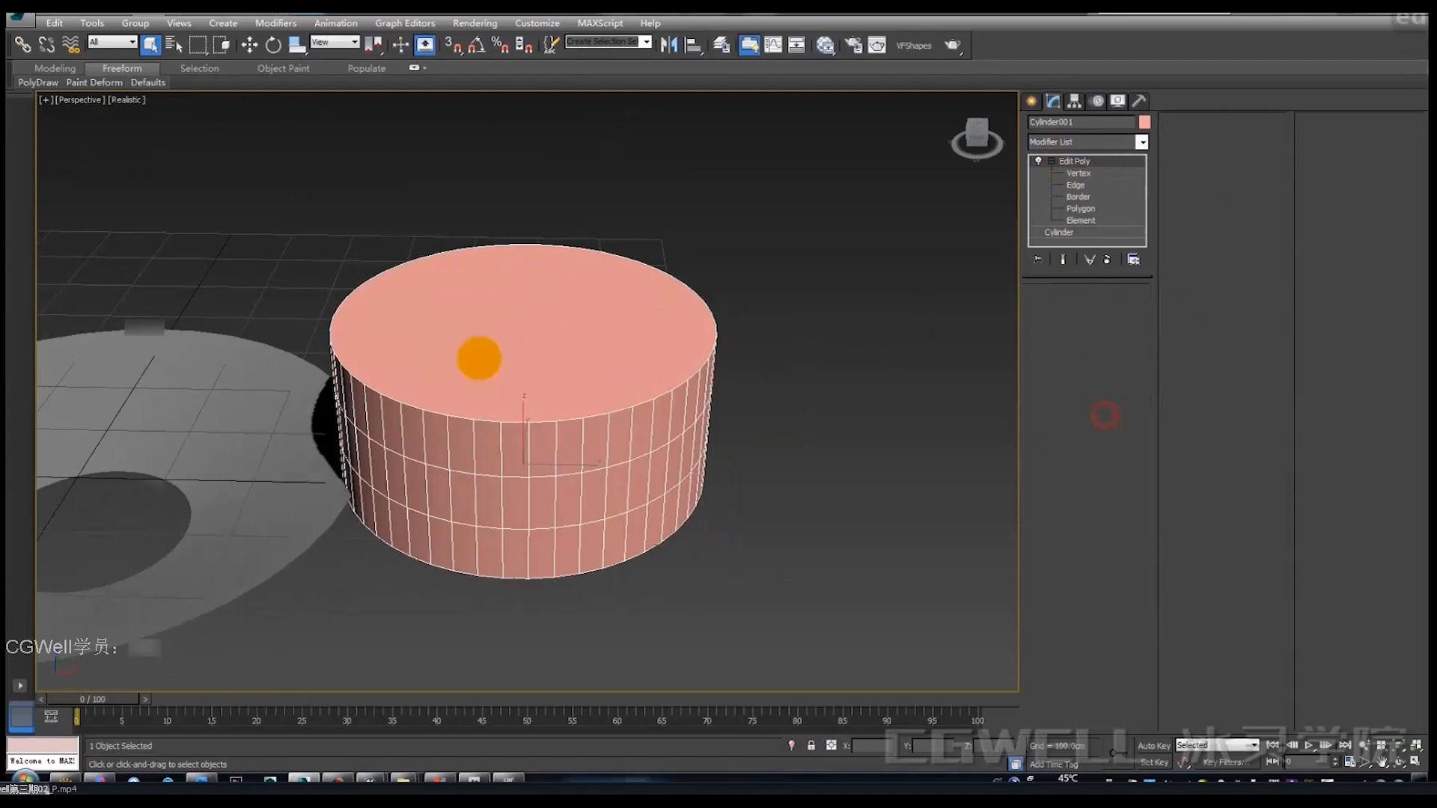
{"action": "left_click", "coordinate": [475, 356]}
{"action": "key", "text": "Delete"}
{"action": "middle_click_drag", "start_coordinate": [548, 360], "coordinate": [544, 389], "text": "alt"}
{"action": "left_click", "coordinate": [542, 404]}
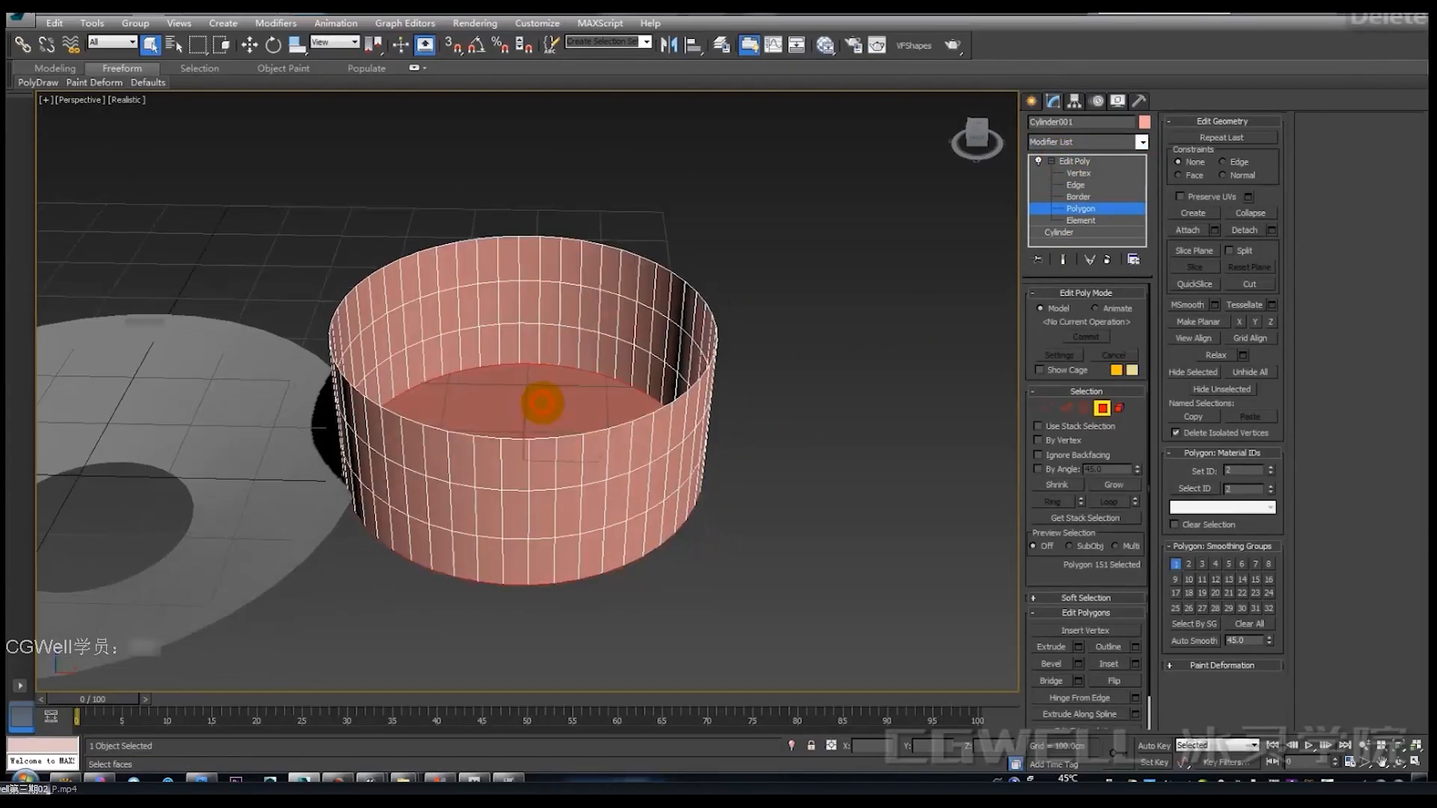
{"action": "key", "text": "Delete"}
{"action": "middle_click_drag", "start_coordinate": [642, 408], "coordinate": [646, 340], "text": "alt"}
{"action": "left_click", "coordinate": [1043, 161]}
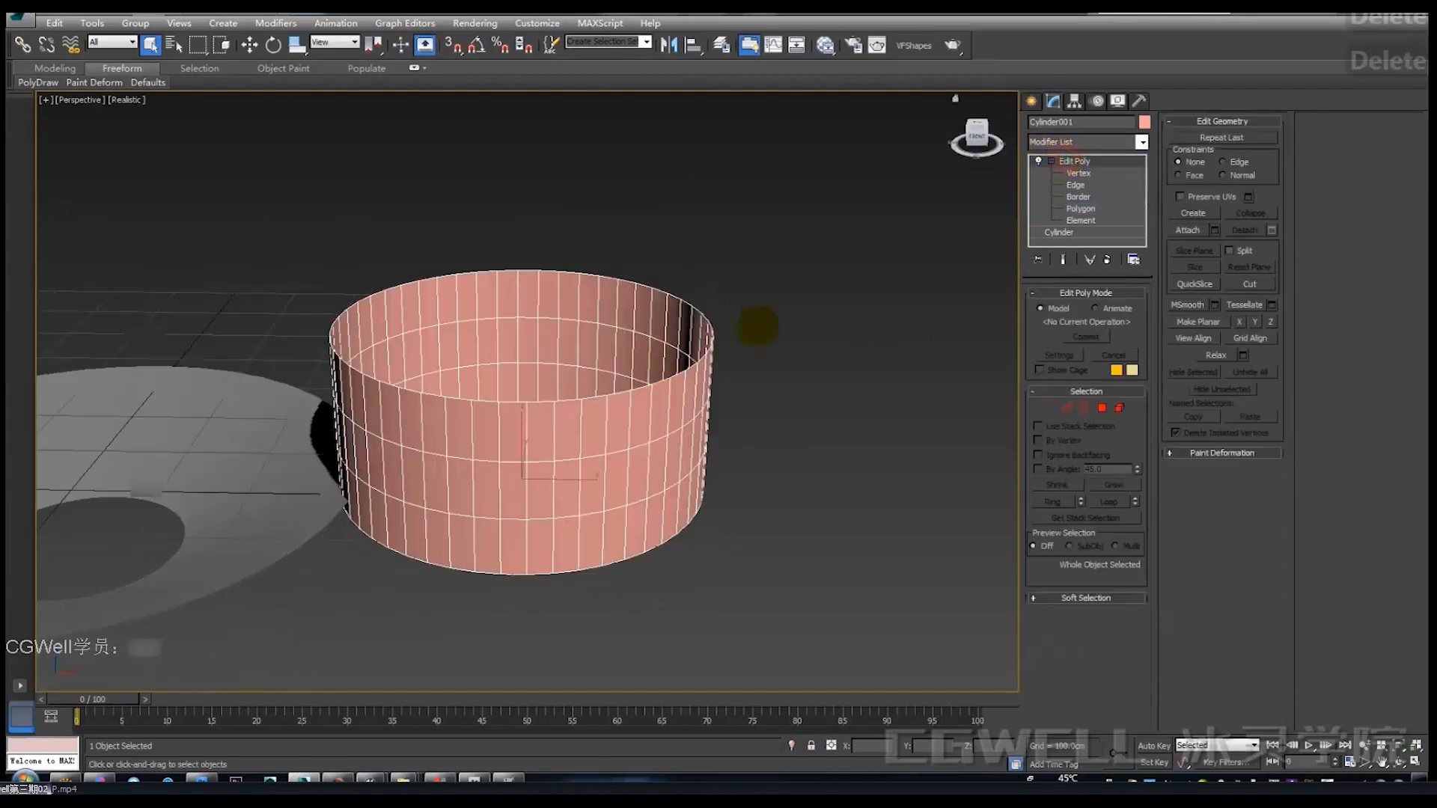
Step: Turn the Edit Poly modifier off and on to compare the capped cylinder with the open one
{"action": "middle_click_drag", "start_coordinate": [756, 324], "coordinate": [436, 427], "text": "alt"}
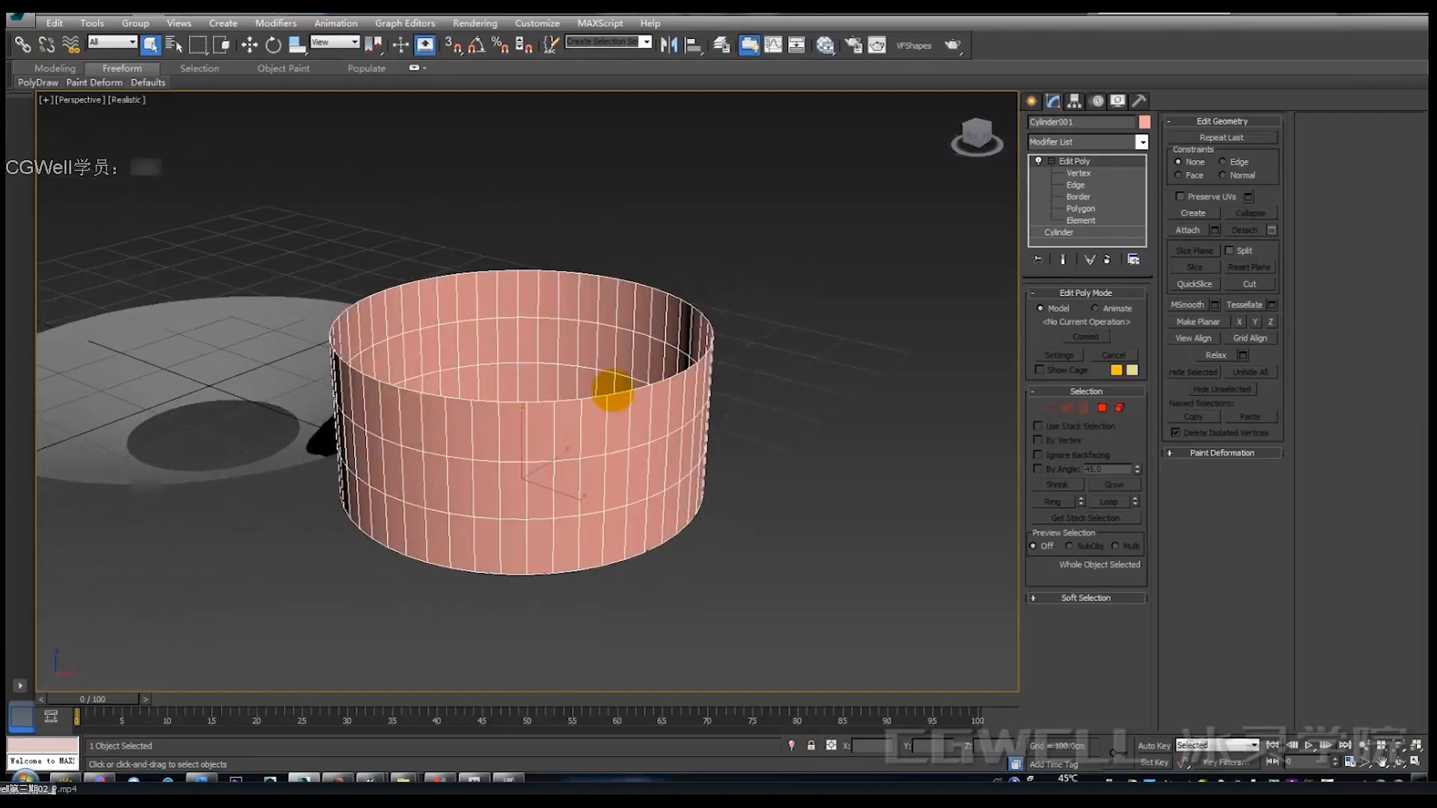
{"action": "middle_click_drag", "start_coordinate": [662, 398], "coordinate": [687, 382], "text": "alt"}
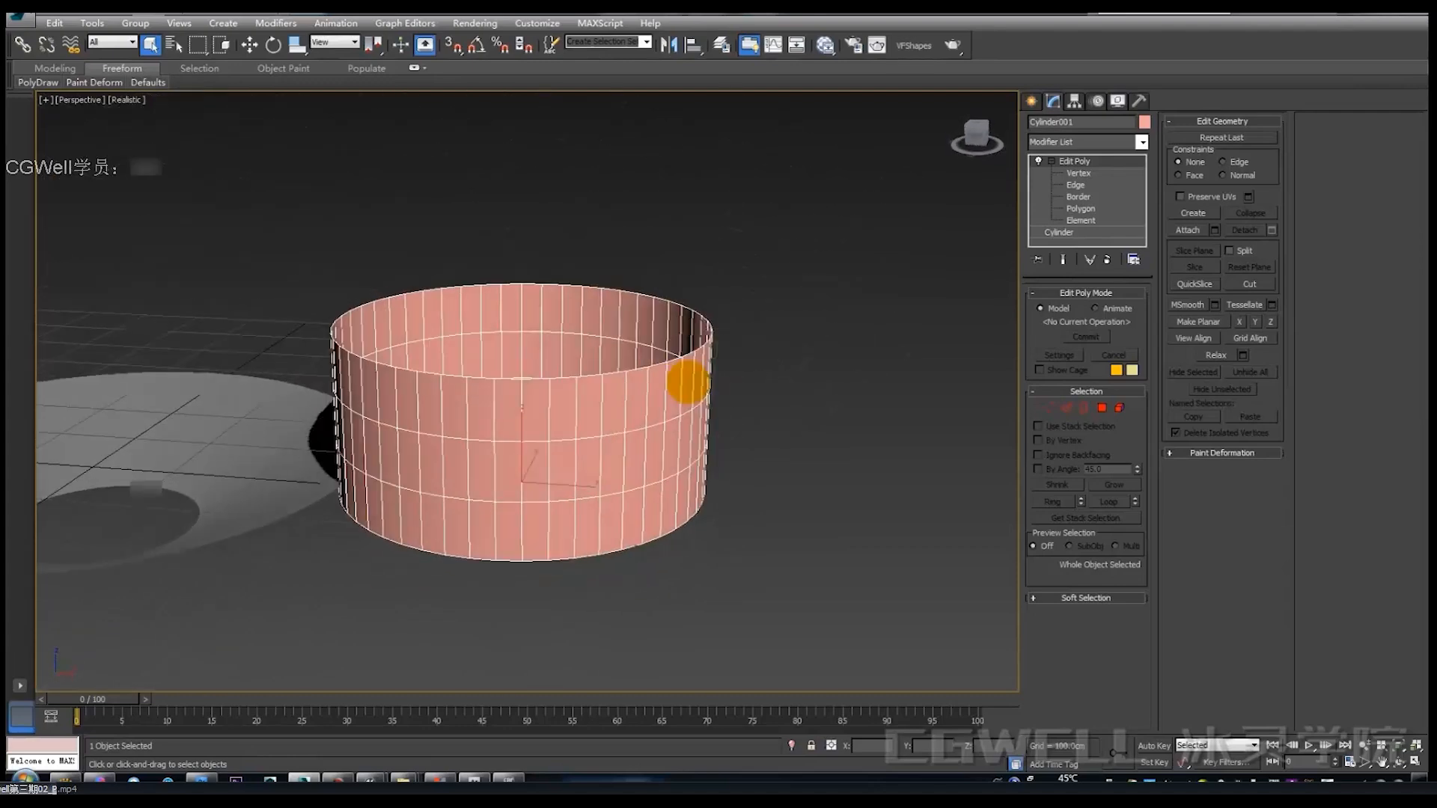
{"action": "key", "text": "4"}
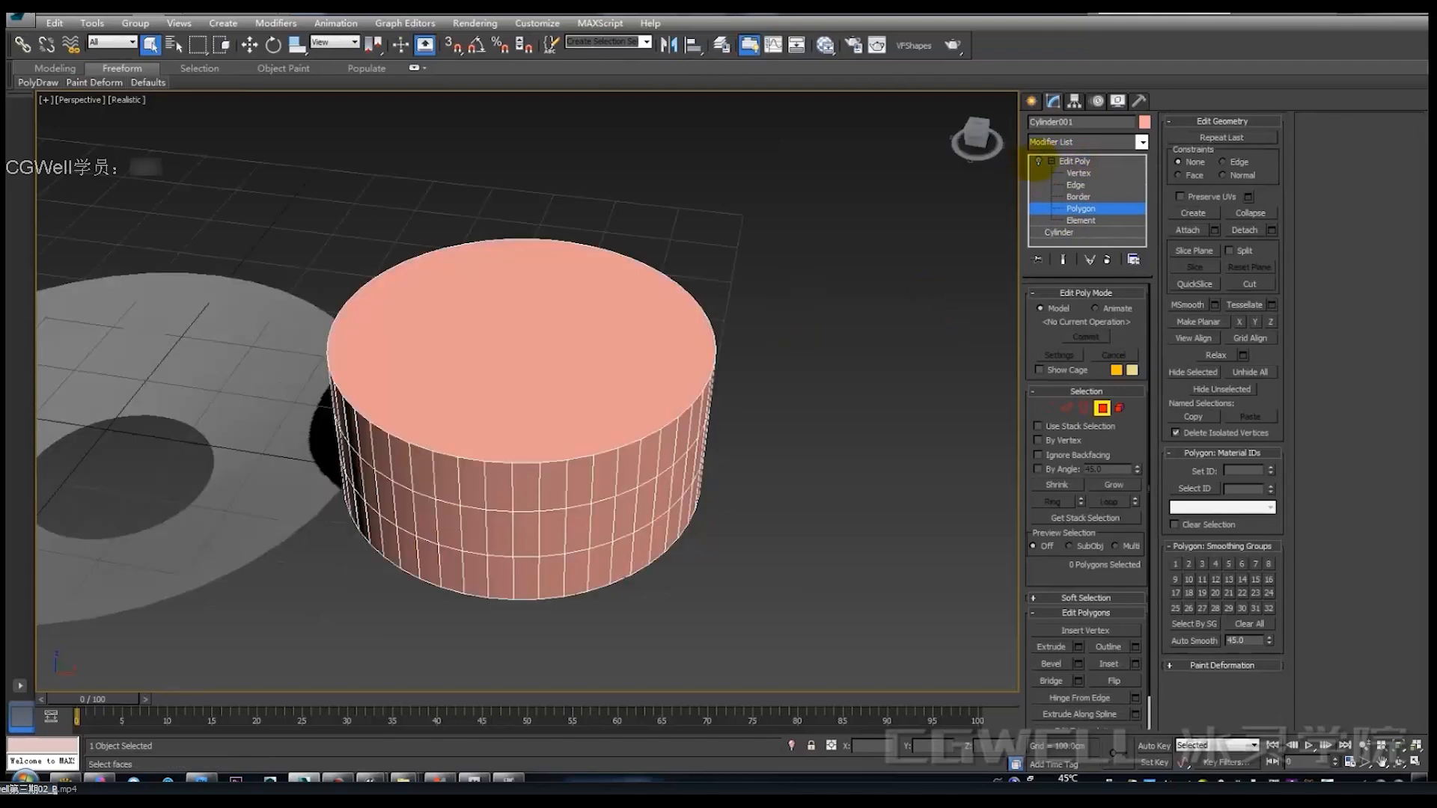
{"action": "left_click", "coordinate": [1038, 160]}
{"action": "left_click", "coordinate": [1038, 161]}
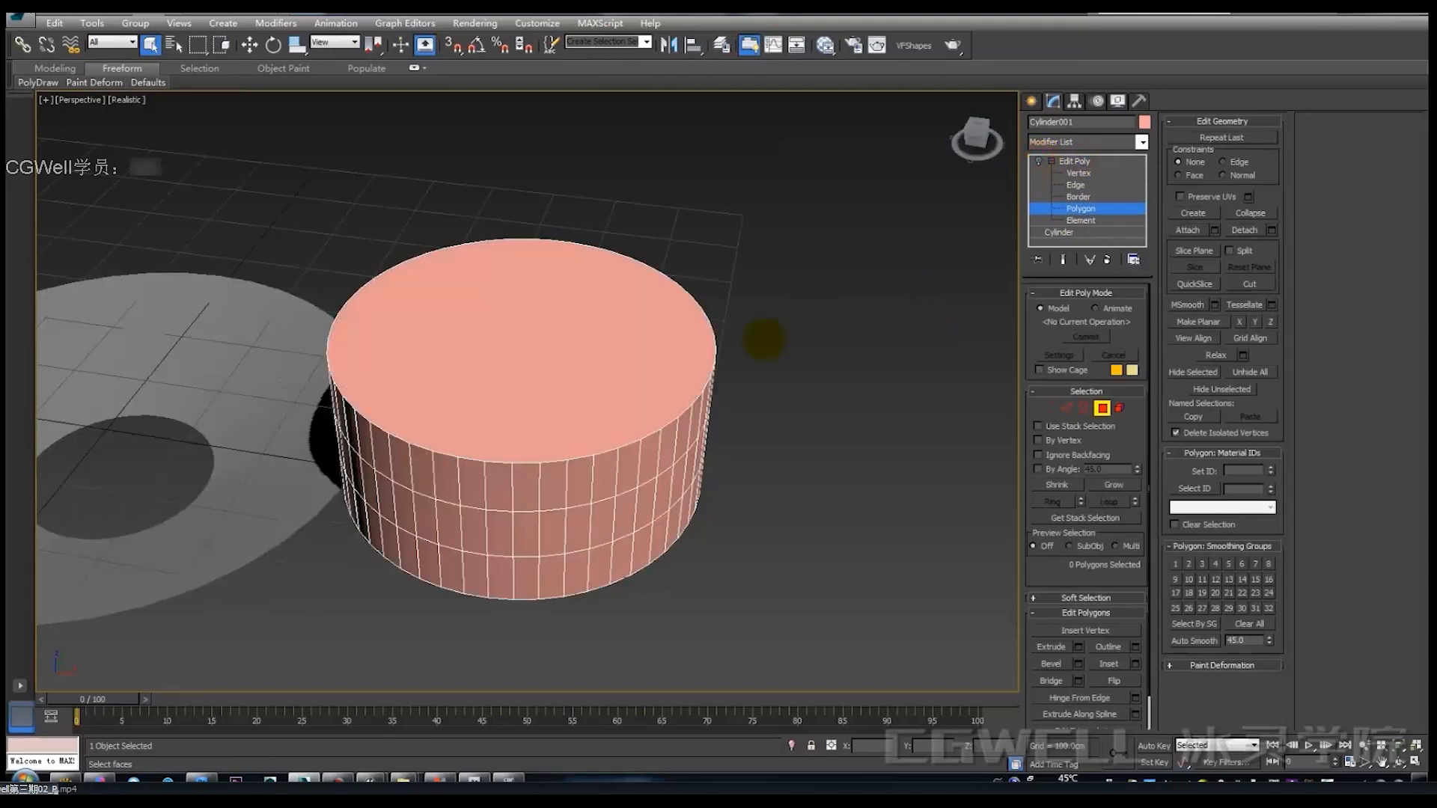
{"action": "middle_click_drag", "start_coordinate": [764, 336], "coordinate": [999, 185], "text": "alt"}
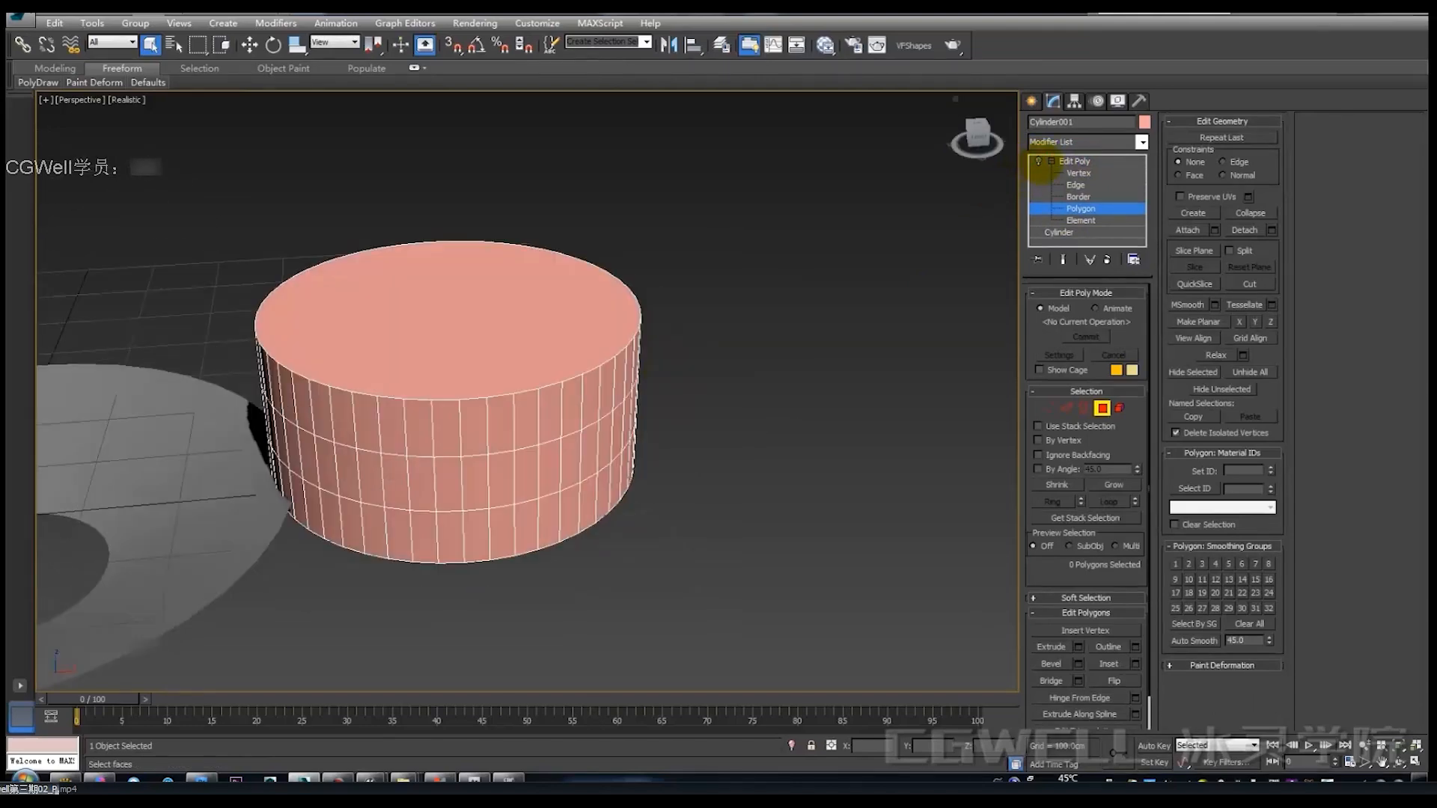
{"action": "left_click", "coordinate": [1038, 161]}
{"action": "middle_click_drag", "start_coordinate": [807, 324], "coordinate": [711, 371], "text": "alt"}
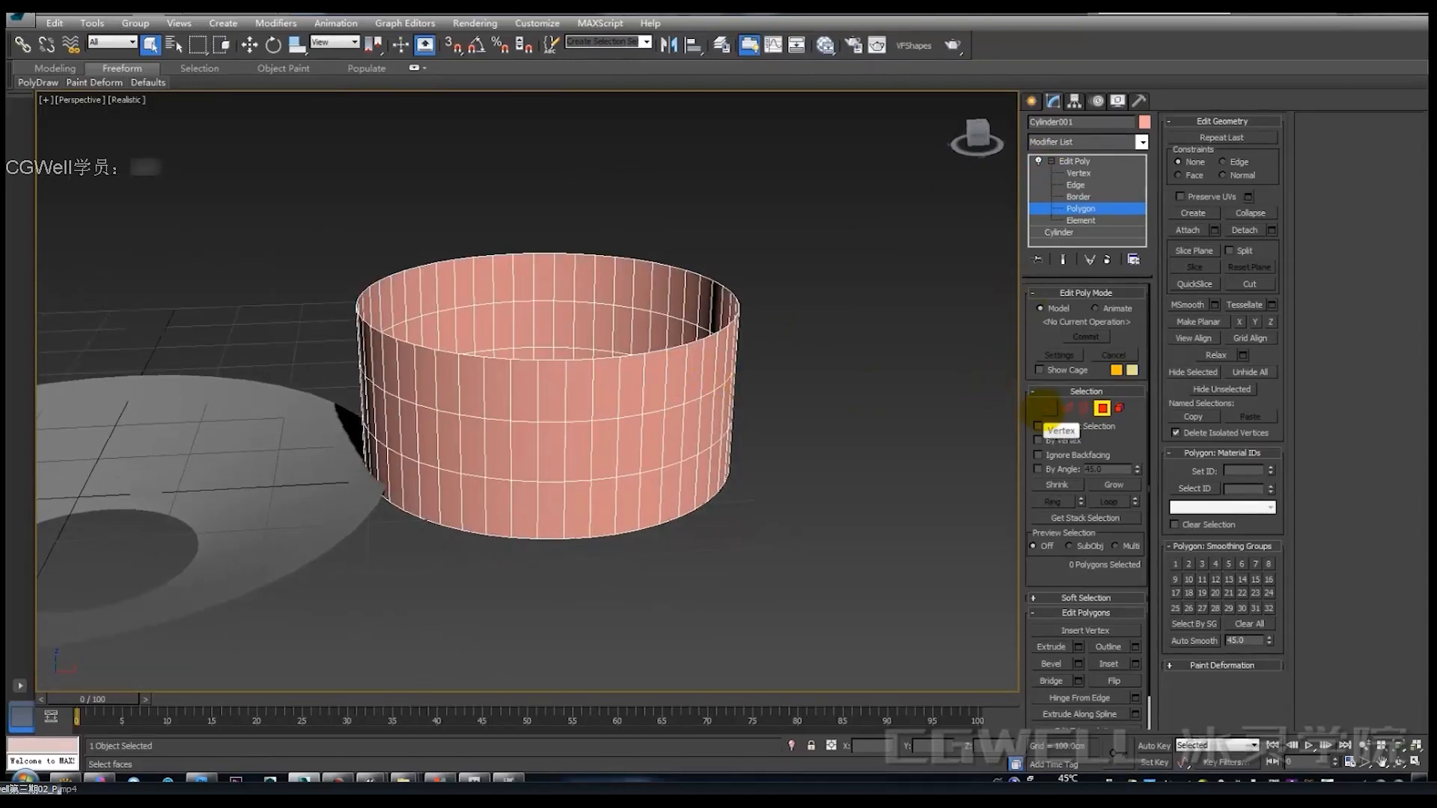
Step: Scale the cylinder's bottom vertex ring and the ring above it inward to taper the lower wall
{"action": "left_click", "coordinate": [1047, 408]}
{"action": "middle_click_drag", "start_coordinate": [972, 430], "coordinate": [303, 436], "text": "alt"}
{"action": "middle_click_drag", "start_coordinate": [767, 506], "coordinate": [635, 540], "text": "alt"}
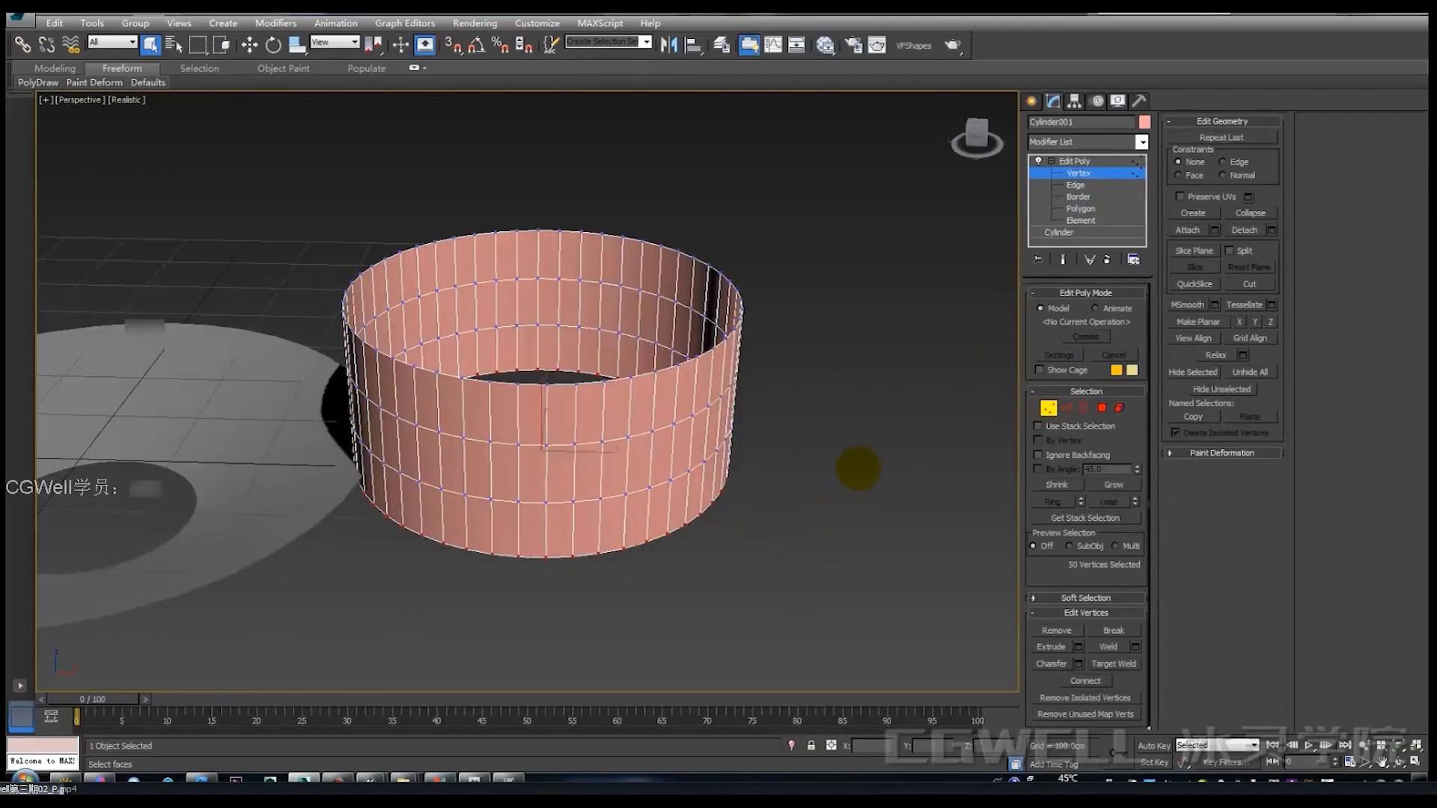
{"action": "key", "text": "r"}
{"action": "left_click_drag", "start_coordinate": [564, 469], "coordinate": [562, 433]}
{"action": "middle_click_drag", "start_coordinate": [562, 433], "coordinate": [315, 380], "text": "alt"}
{"action": "left_click_drag", "start_coordinate": [803, 391], "coordinate": [805, 405]}
{"action": "middle_click_drag", "start_coordinate": [803, 408], "coordinate": [767, 487], "text": "alt"}
{"action": "left_click_drag", "start_coordinate": [522, 389], "coordinate": [525, 400]}
{"action": "middle_click_drag", "start_coordinate": [525, 400], "coordinate": [324, 322], "text": "alt"}
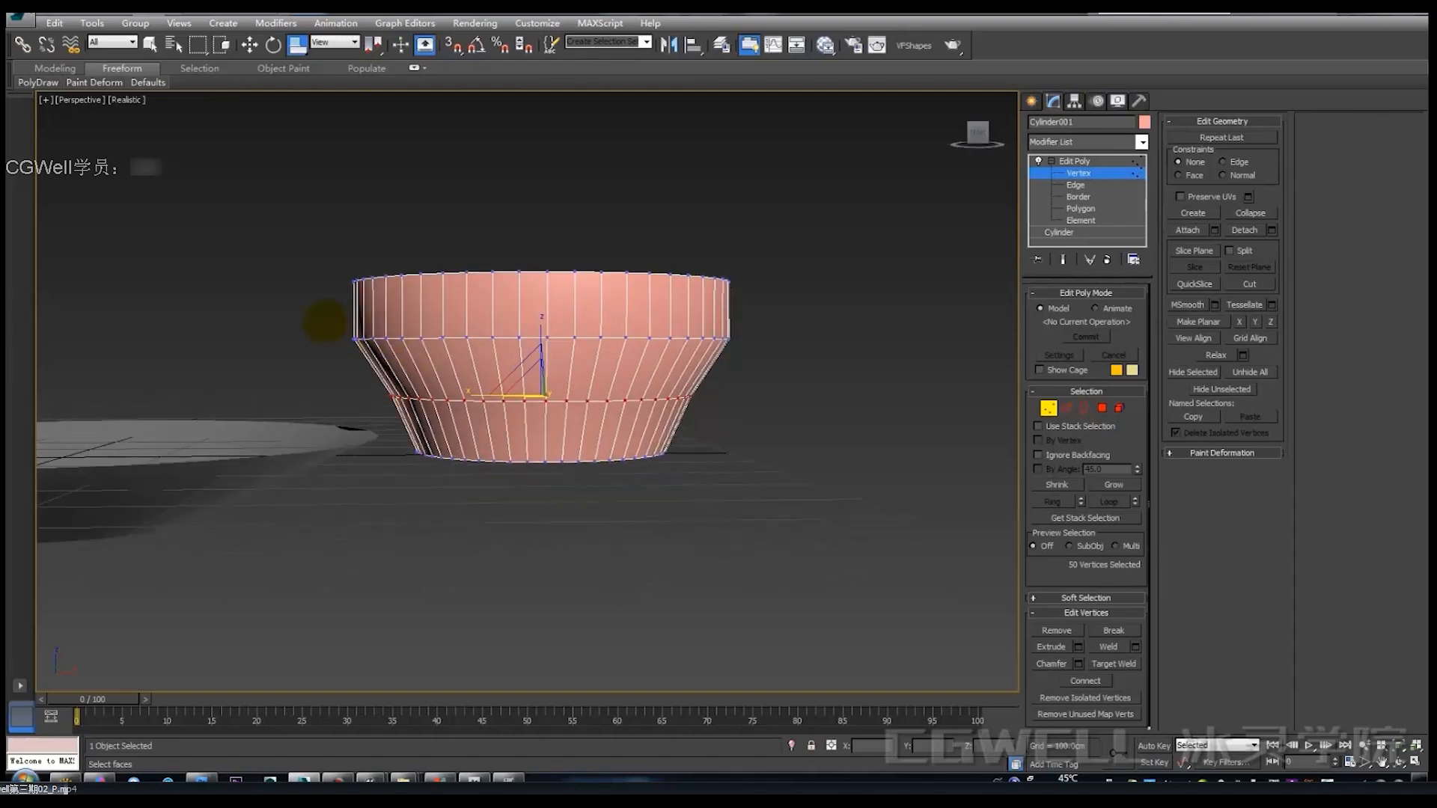
Step: Scale the upper middle vertex ring slightly outward and the top rim much wider to flare the mesh like a bowl
{"action": "left_click_drag", "start_coordinate": [814, 370], "coordinate": [806, 366]}
{"action": "middle_click_drag", "start_coordinate": [806, 367], "coordinate": [494, 356], "text": "alt"}
{"action": "left_click_drag", "start_coordinate": [510, 351], "coordinate": [524, 367]}
{"action": "middle_click_drag", "start_coordinate": [524, 367], "coordinate": [571, 337], "text": "alt"}
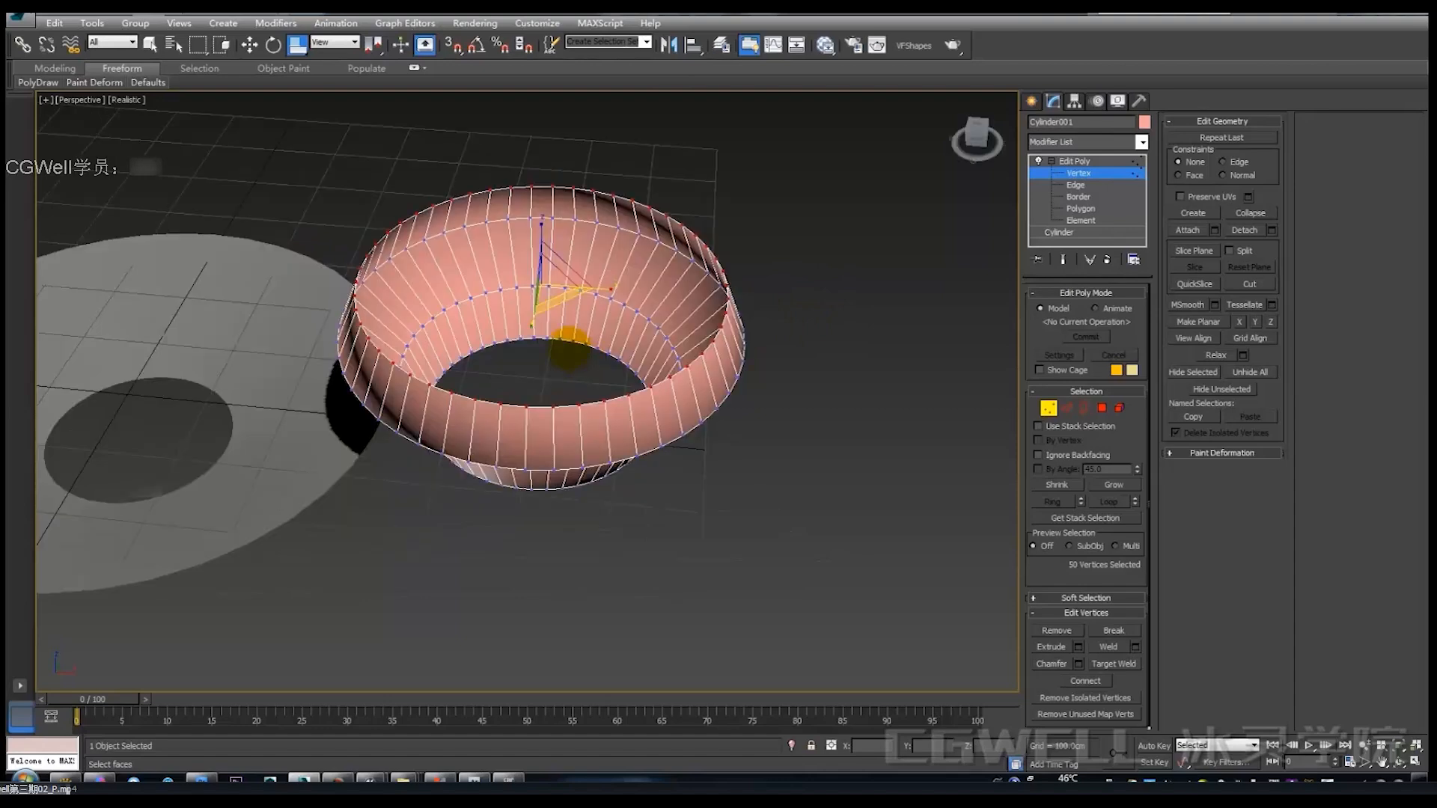
{"action": "left_click_drag", "start_coordinate": [560, 303], "coordinate": [657, 372]}
{"action": "middle_click_drag", "start_coordinate": [655, 372], "coordinate": [670, 397], "text": "alt"}
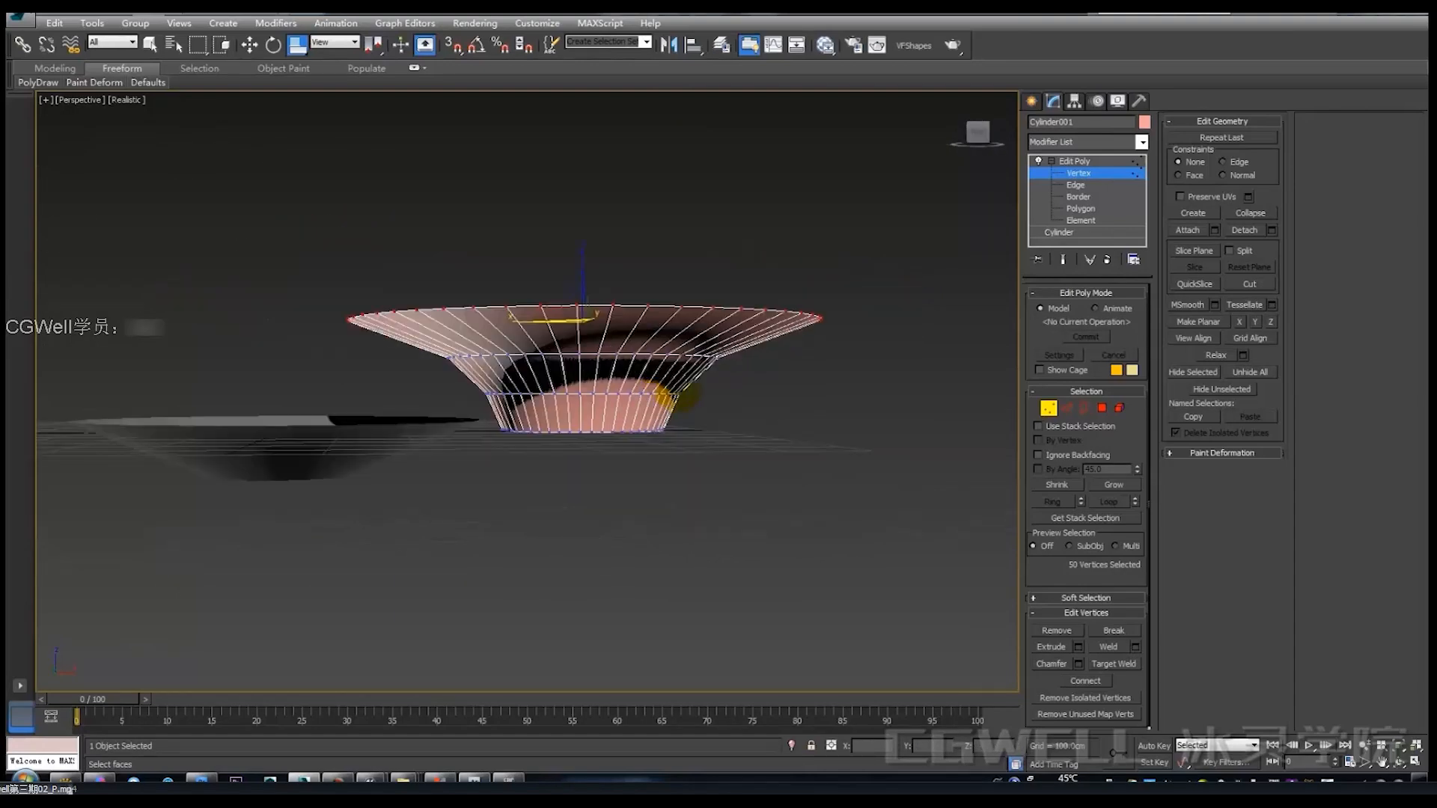
Step: Leave vertex editing and move the whole flared mesh downward
{"action": "left_click", "coordinate": [1081, 169]}
{"action": "key", "text": "w"}
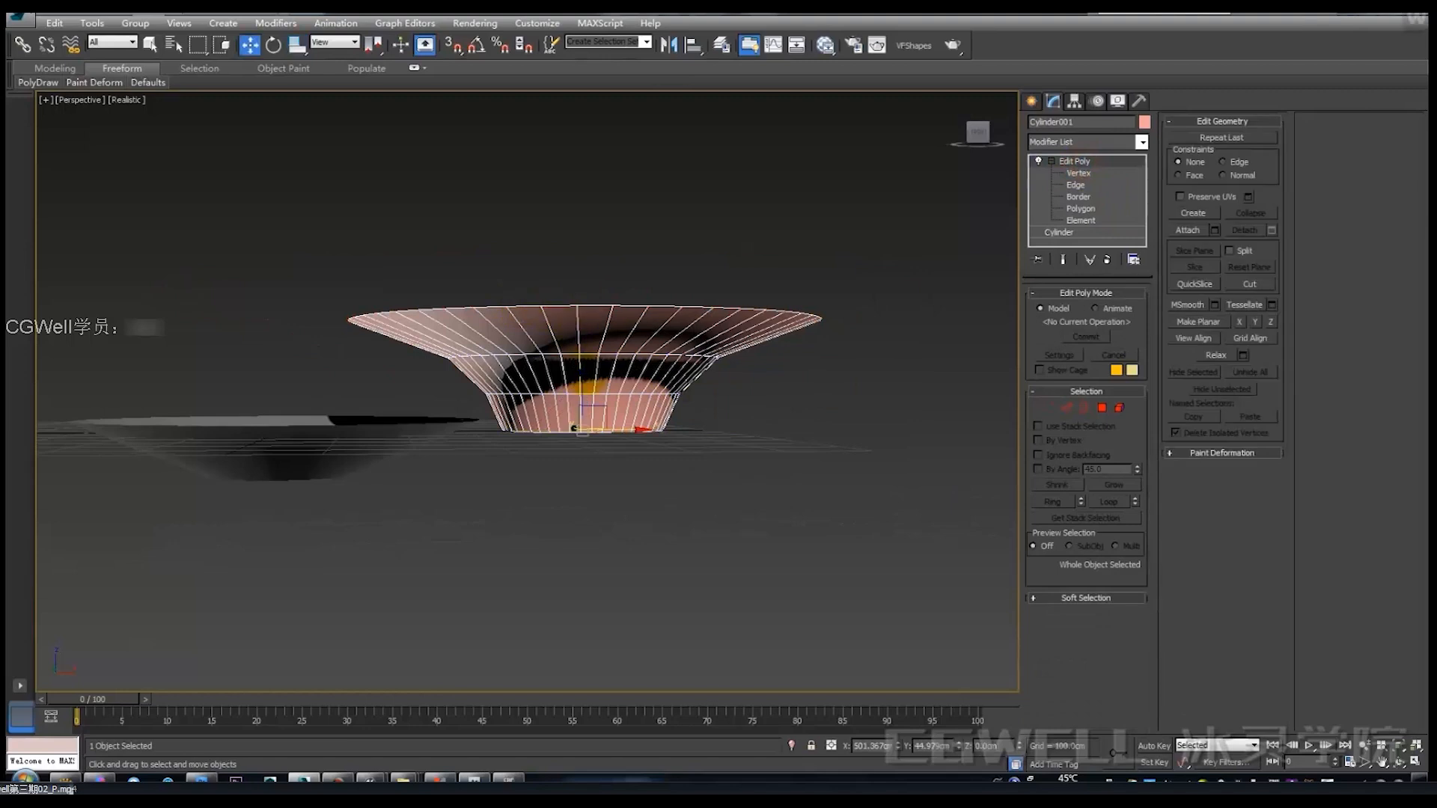
{"action": "middle_click_drag", "start_coordinate": [586, 408], "coordinate": [585, 379], "text": "alt"}
{"action": "left_click_drag", "start_coordinate": [597, 461], "coordinate": [598, 446]}
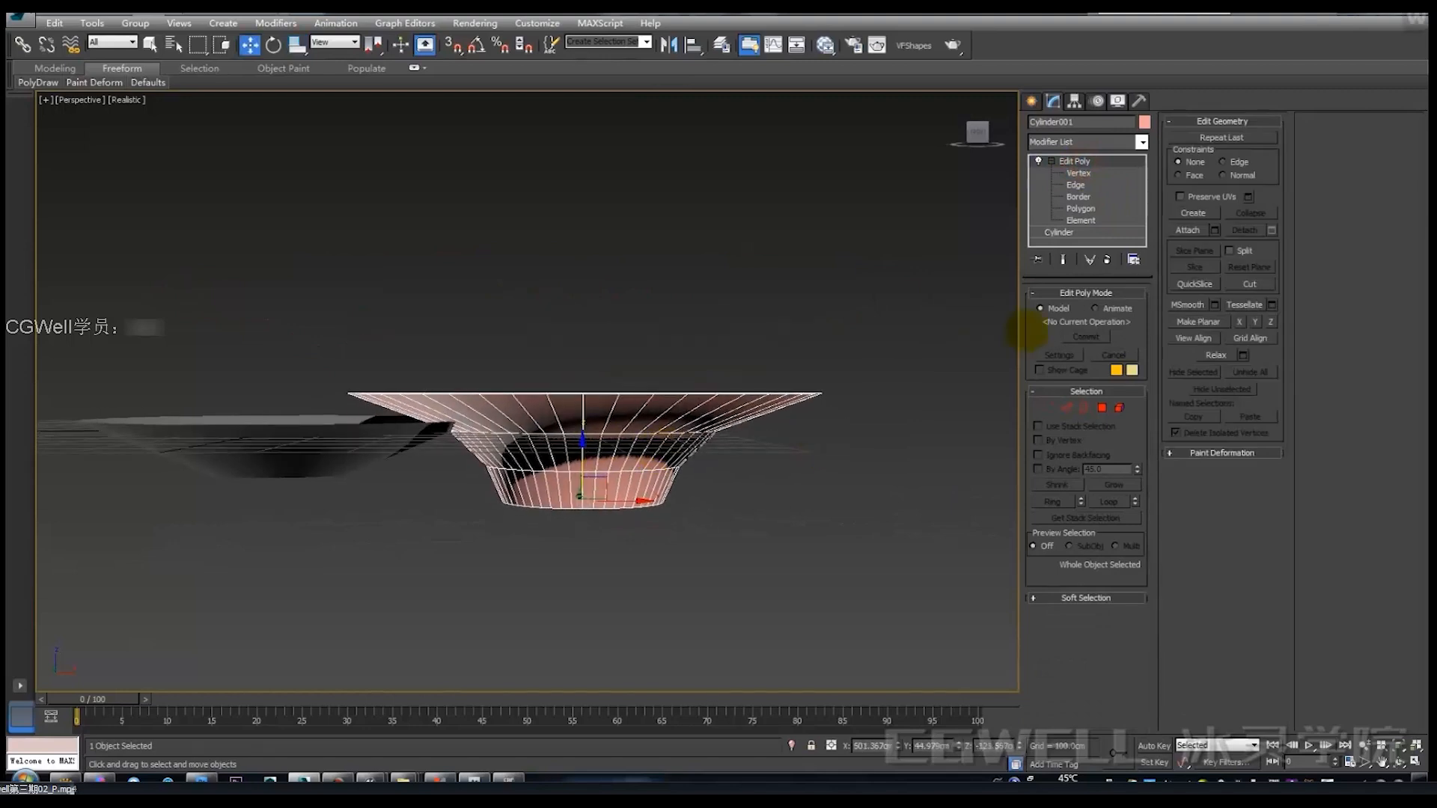
Step: Scale the upper middle vertex ring outward to even out the slope, and select the ring below it
{"action": "left_click", "coordinate": [1047, 408]}
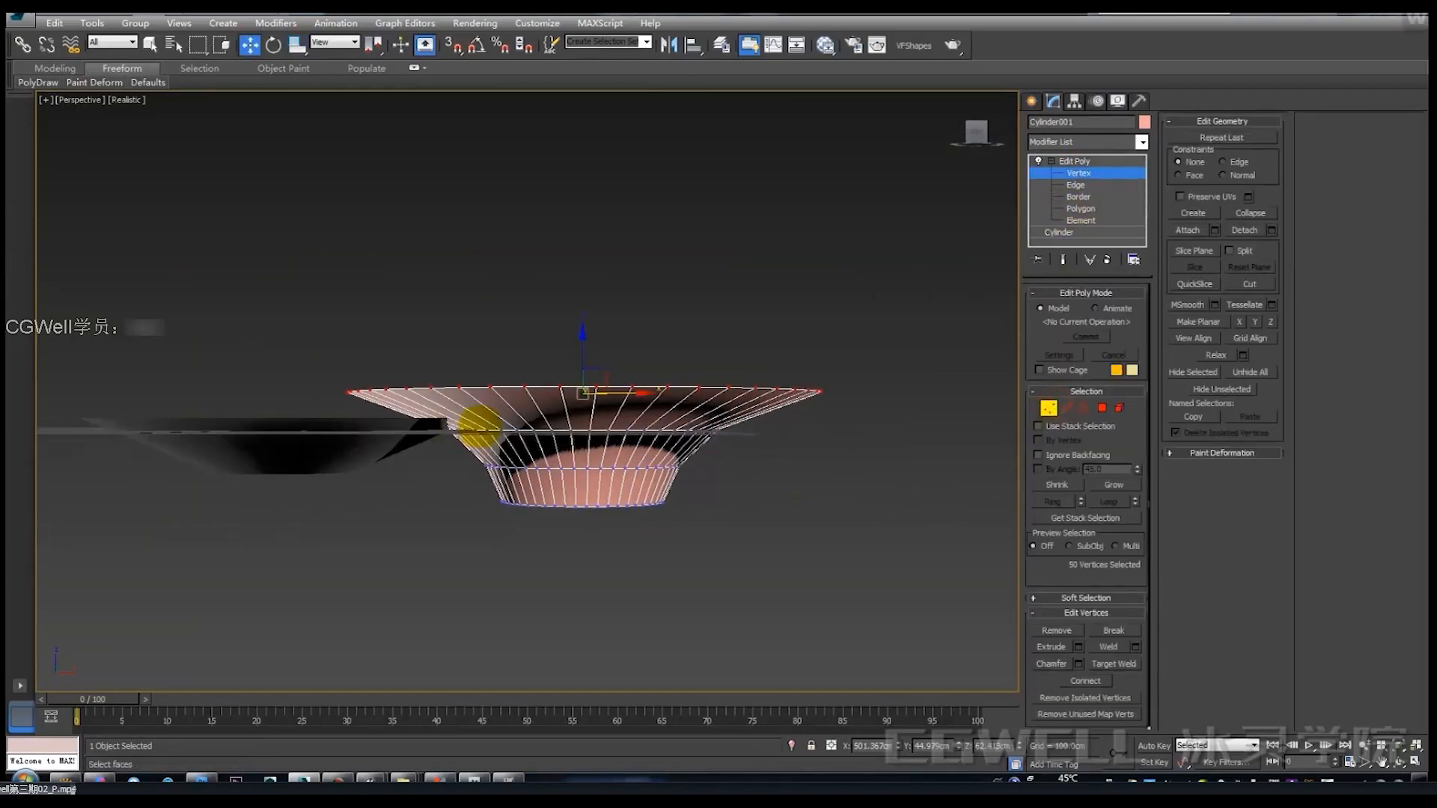
{"action": "middle_click_drag", "start_coordinate": [722, 437], "coordinate": [436, 419], "text": "alt"}
{"action": "left_click_drag", "start_coordinate": [668, 476], "coordinate": [778, 463]}
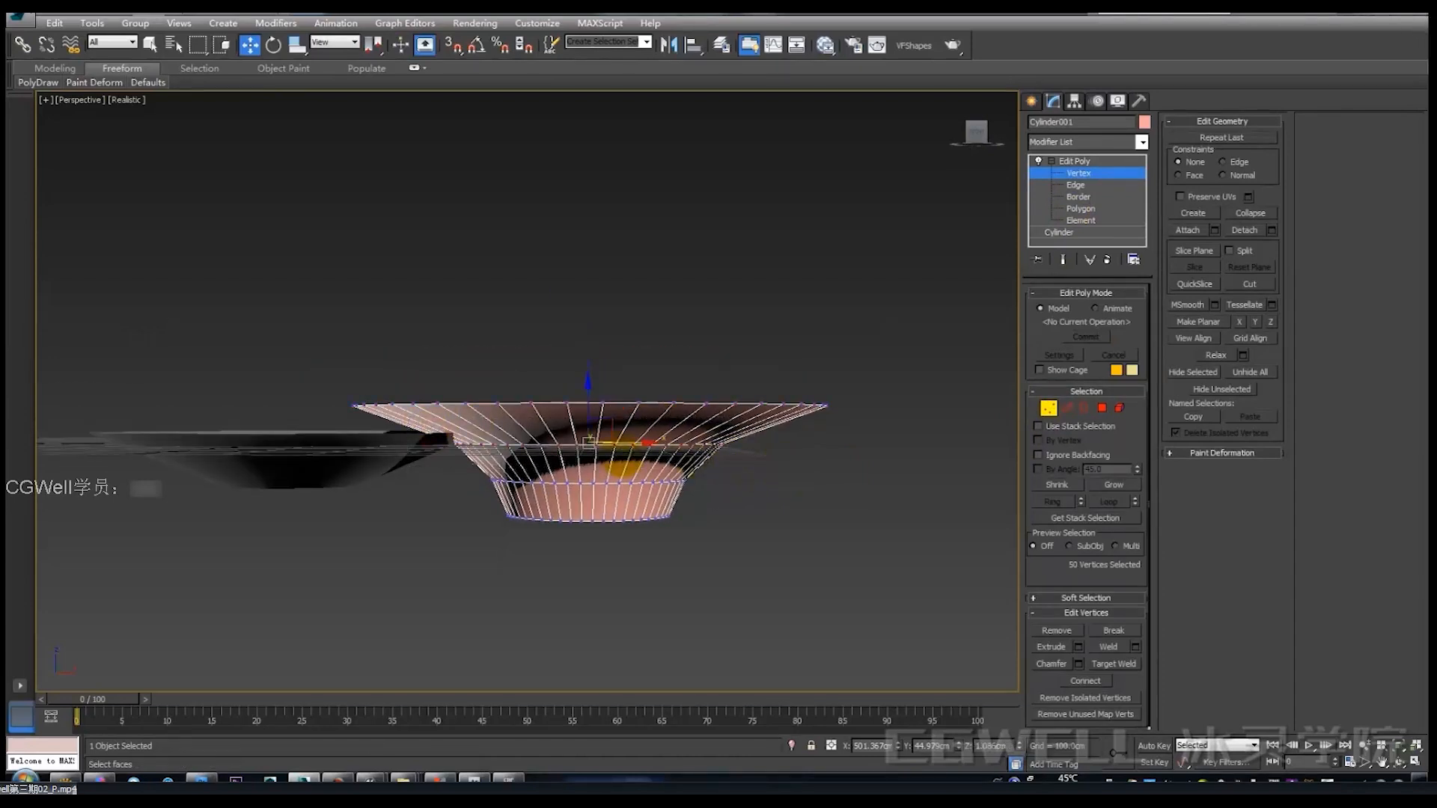
{"action": "middle_click_drag", "start_coordinate": [778, 464], "coordinate": [777, 479], "text": "alt"}
{"action": "key", "text": "r"}
{"action": "left_click_drag", "start_coordinate": [613, 447], "coordinate": [615, 436]}
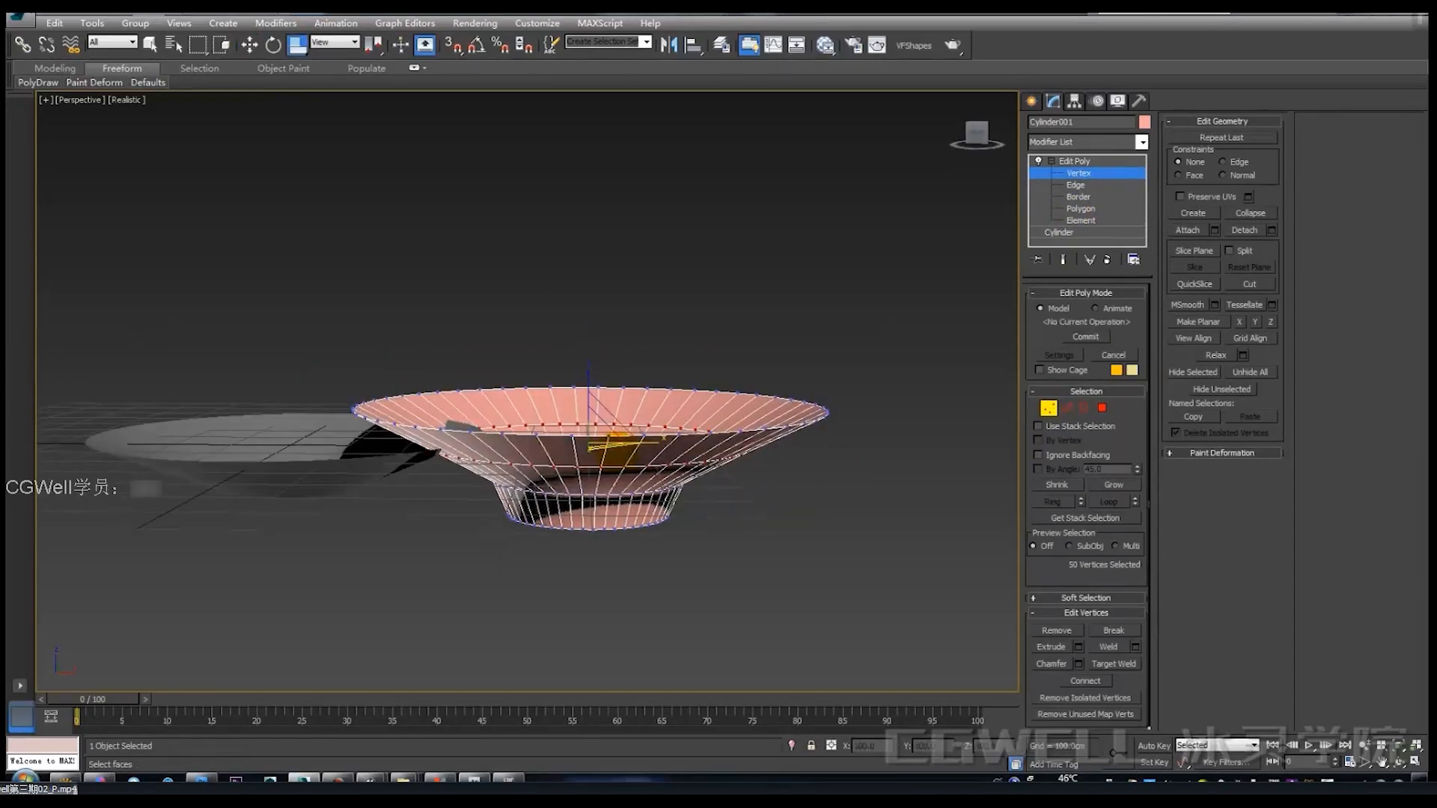
{"action": "middle_click_drag", "start_coordinate": [635, 500], "coordinate": [455, 459], "text": "alt"}
{"action": "middle_click_drag", "start_coordinate": [747, 500], "coordinate": [709, 504], "text": "alt"}
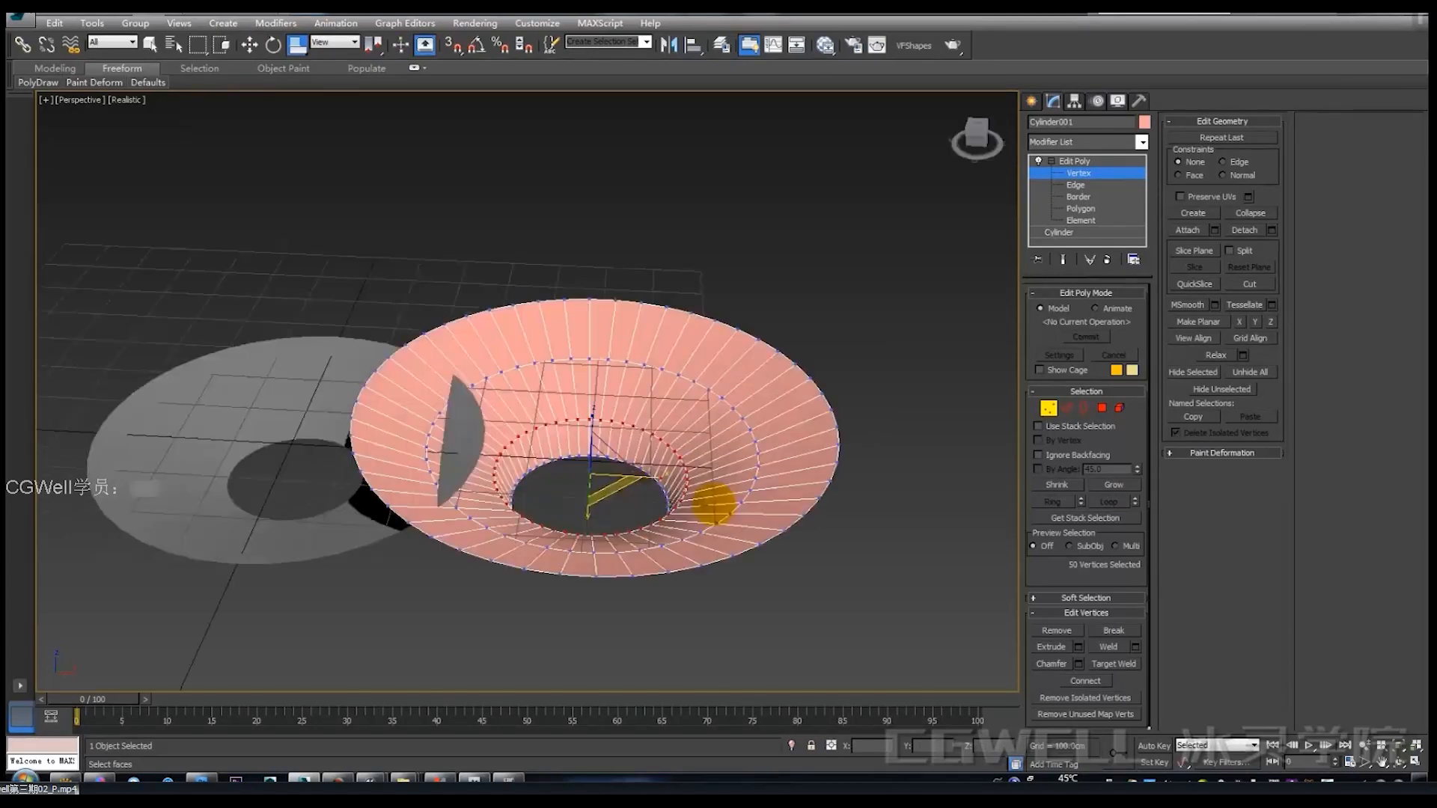
Step: Switch the viewport to wireframe and examine the edge rings of the original slash mesh up close
{"action": "scroll", "coordinate": [709, 504], "scroll_direction": "up", "scroll_amount": 5}
{"action": "key", "text": "F3"}
{"action": "middle_click_drag", "start_coordinate": [569, 466], "coordinate": [661, 462]}
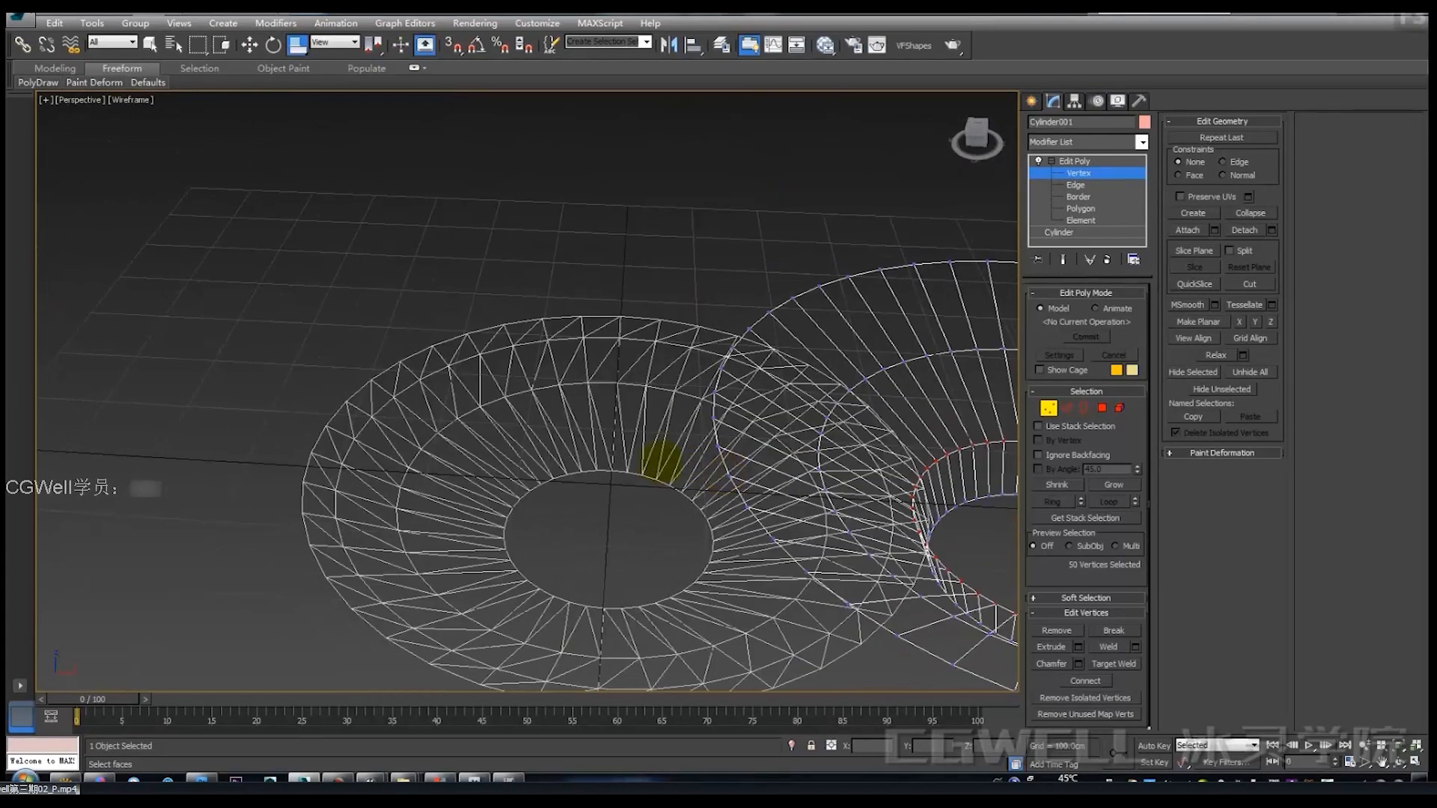
{"action": "scroll", "coordinate": [660, 462], "scroll_direction": "up", "scroll_amount": 4}
{"action": "middle_click_drag", "start_coordinate": [539, 501], "coordinate": [512, 553], "text": "alt"}
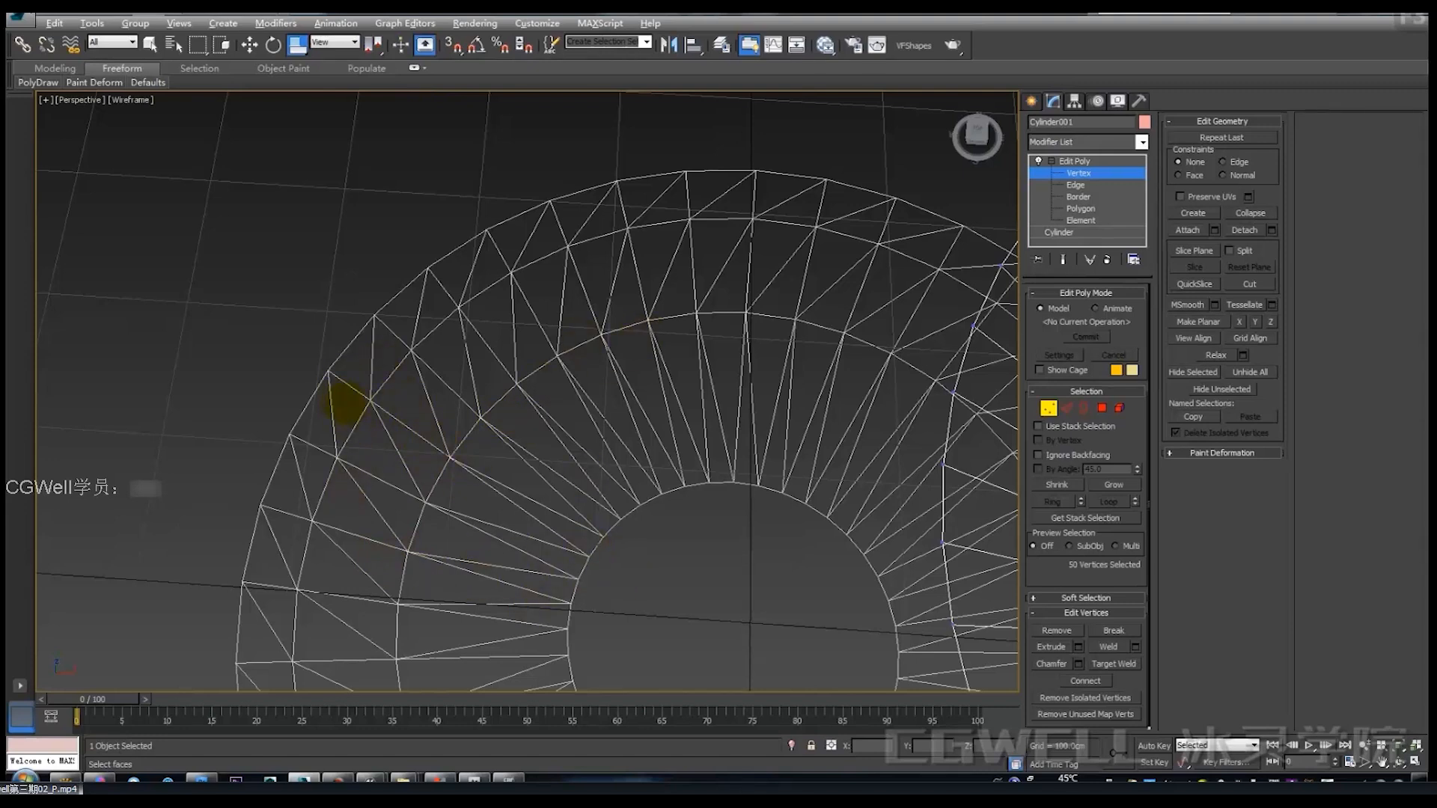
{"action": "key", "text": "alt+q"}
{"action": "left_click_drag", "start_coordinate": [322, 372], "coordinate": [336, 361]}
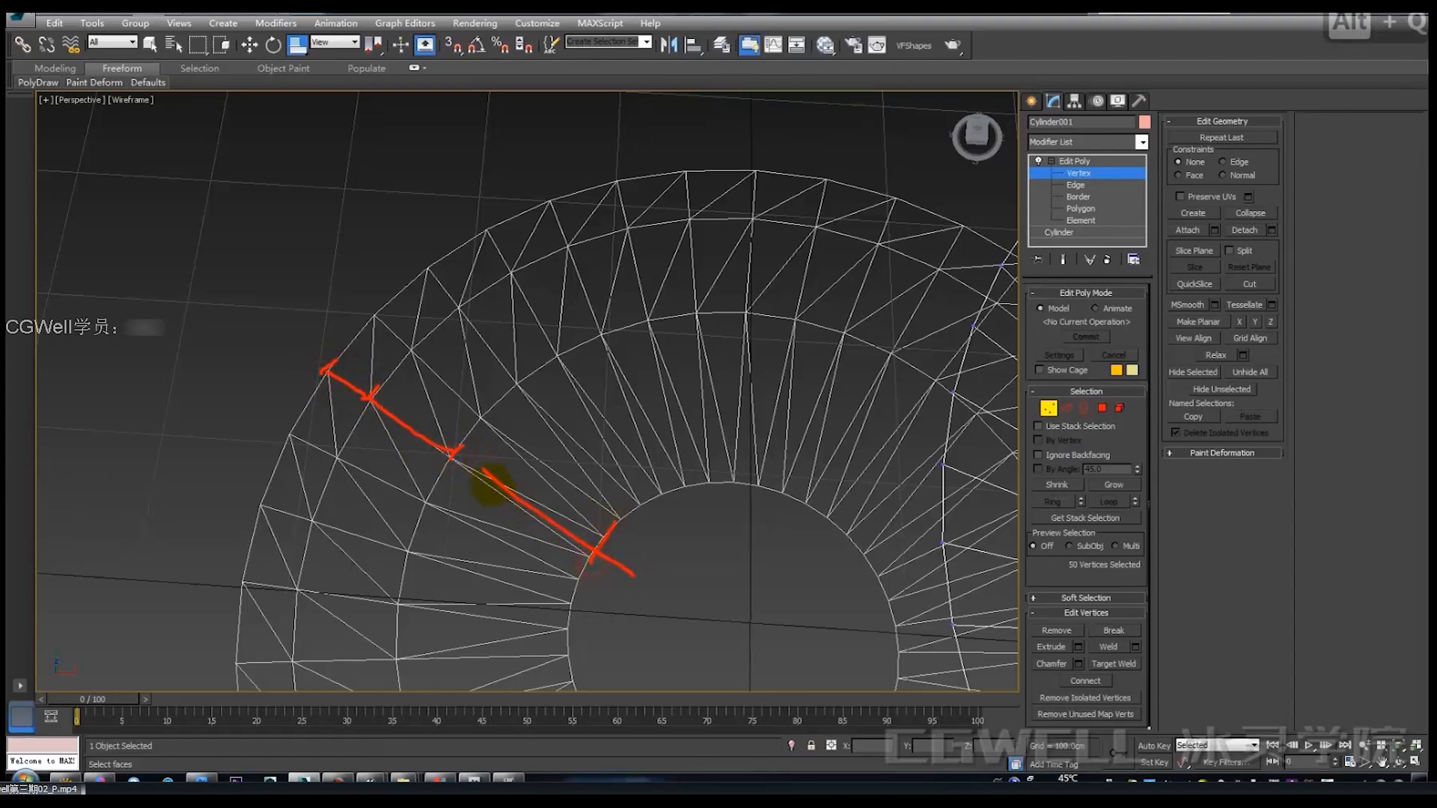
{"action": "left_click_drag", "start_coordinate": [474, 441], "coordinate": [470, 477]}
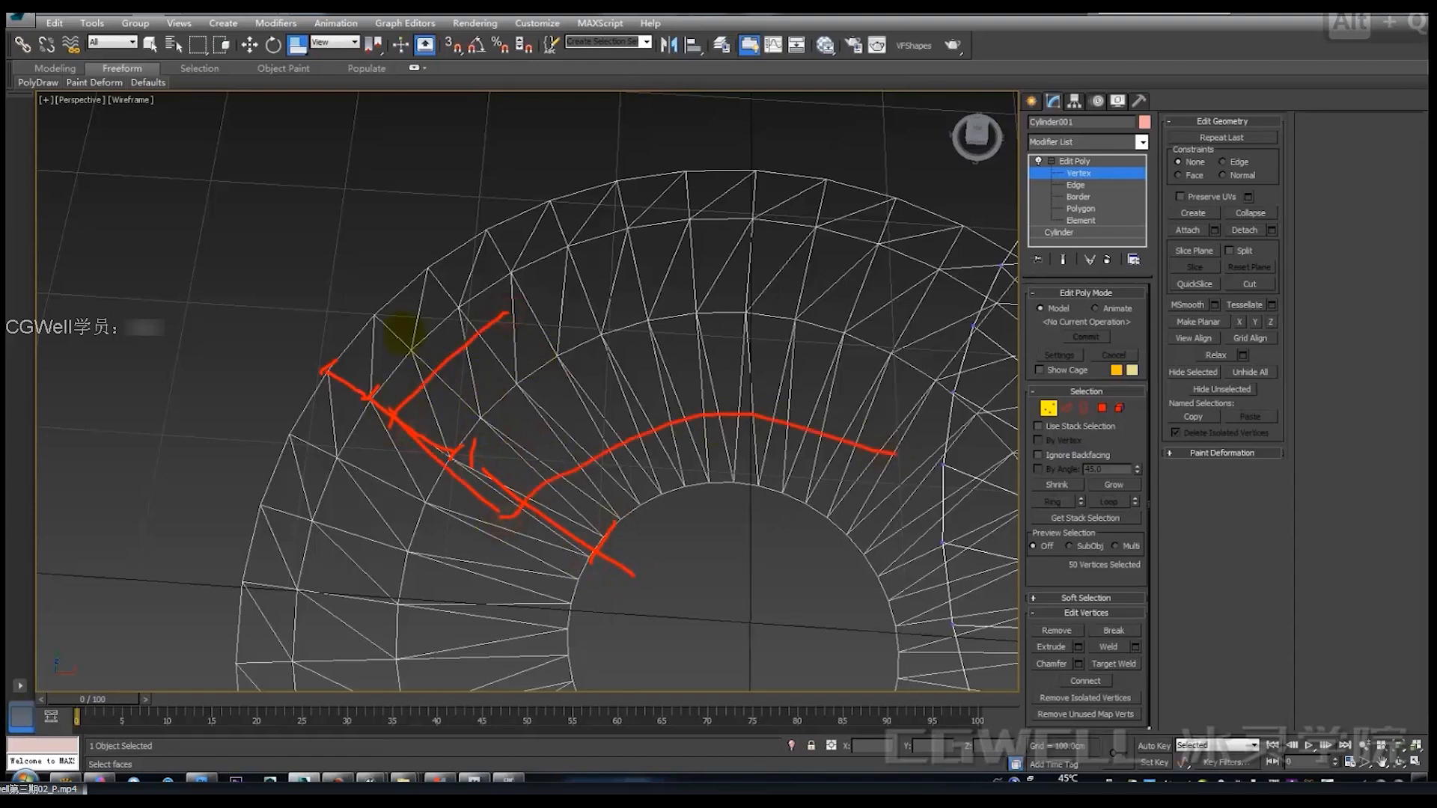
{"action": "left_click_drag", "start_coordinate": [432, 348], "coordinate": [800, 253]}
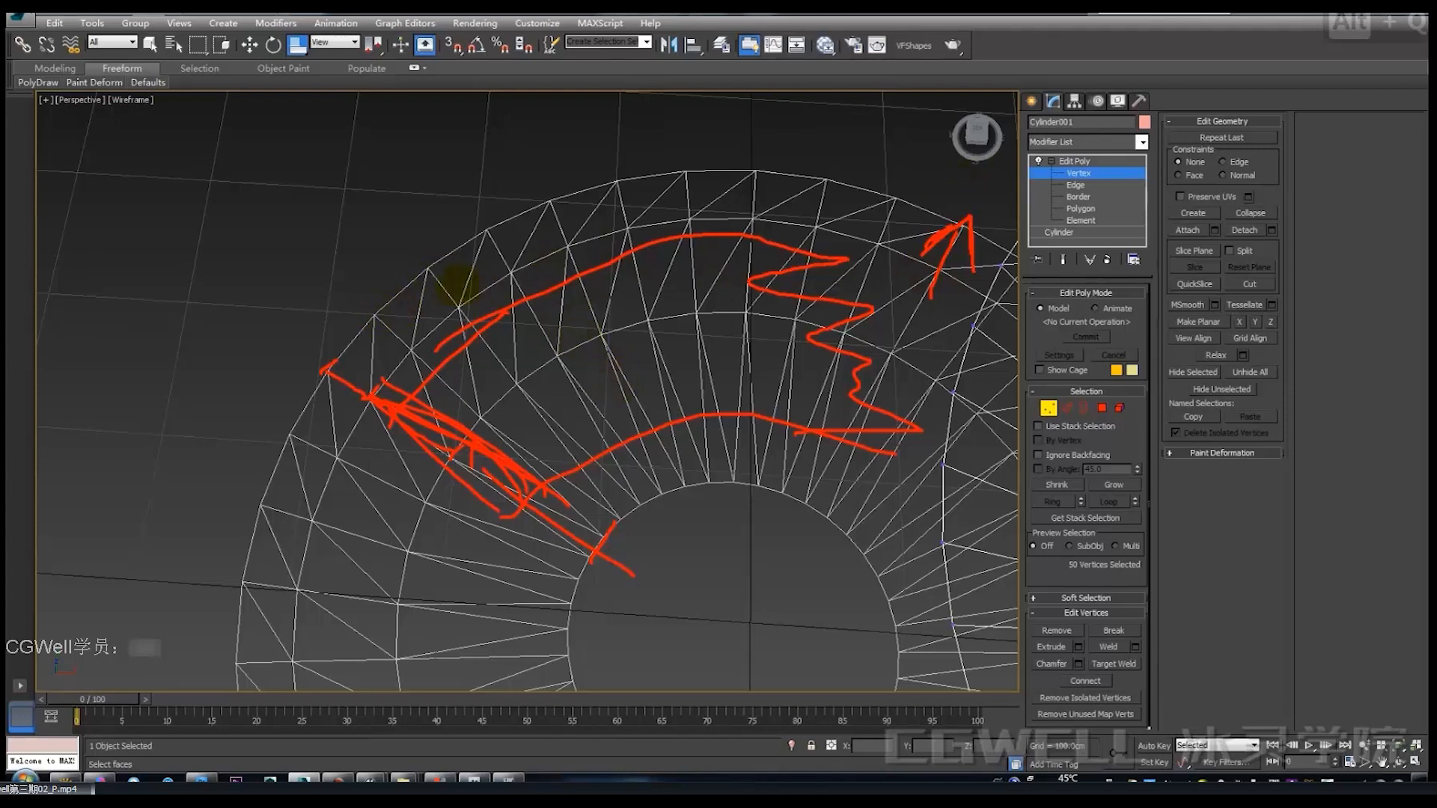
{"action": "left_click_drag", "start_coordinate": [395, 318], "coordinate": [842, 163]}
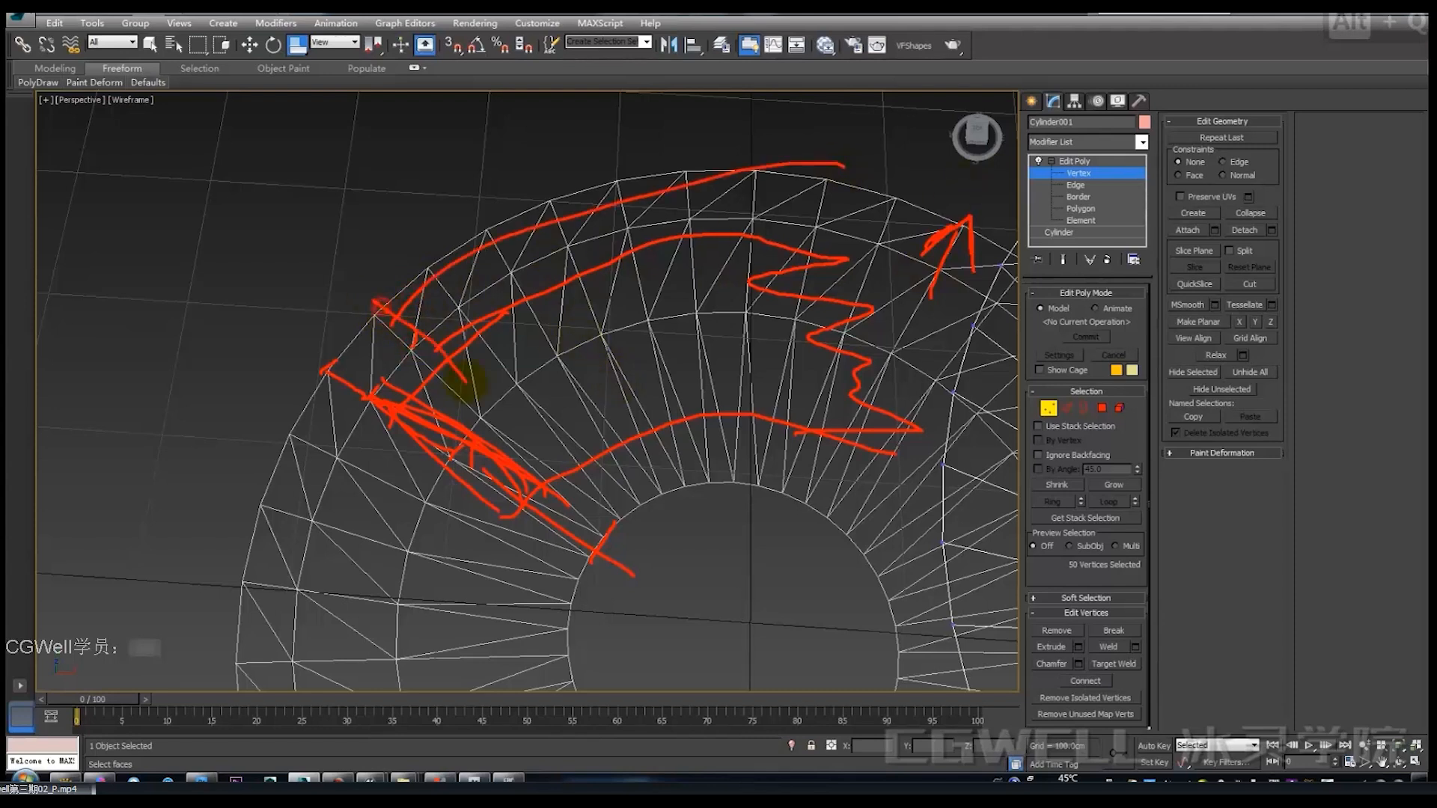
{"action": "key", "text": "alt+q"}
{"action": "mouse_move", "coordinate": [372, 340]}
{"action": "left_mouse_down"}
{"action": "mouse_move", "coordinate": [419, 360]}
{"action": "mouse_move", "coordinate": [720, 295]}
{"action": "mouse_move", "coordinate": [825, 293]}
{"action": "left_mouse_up"}
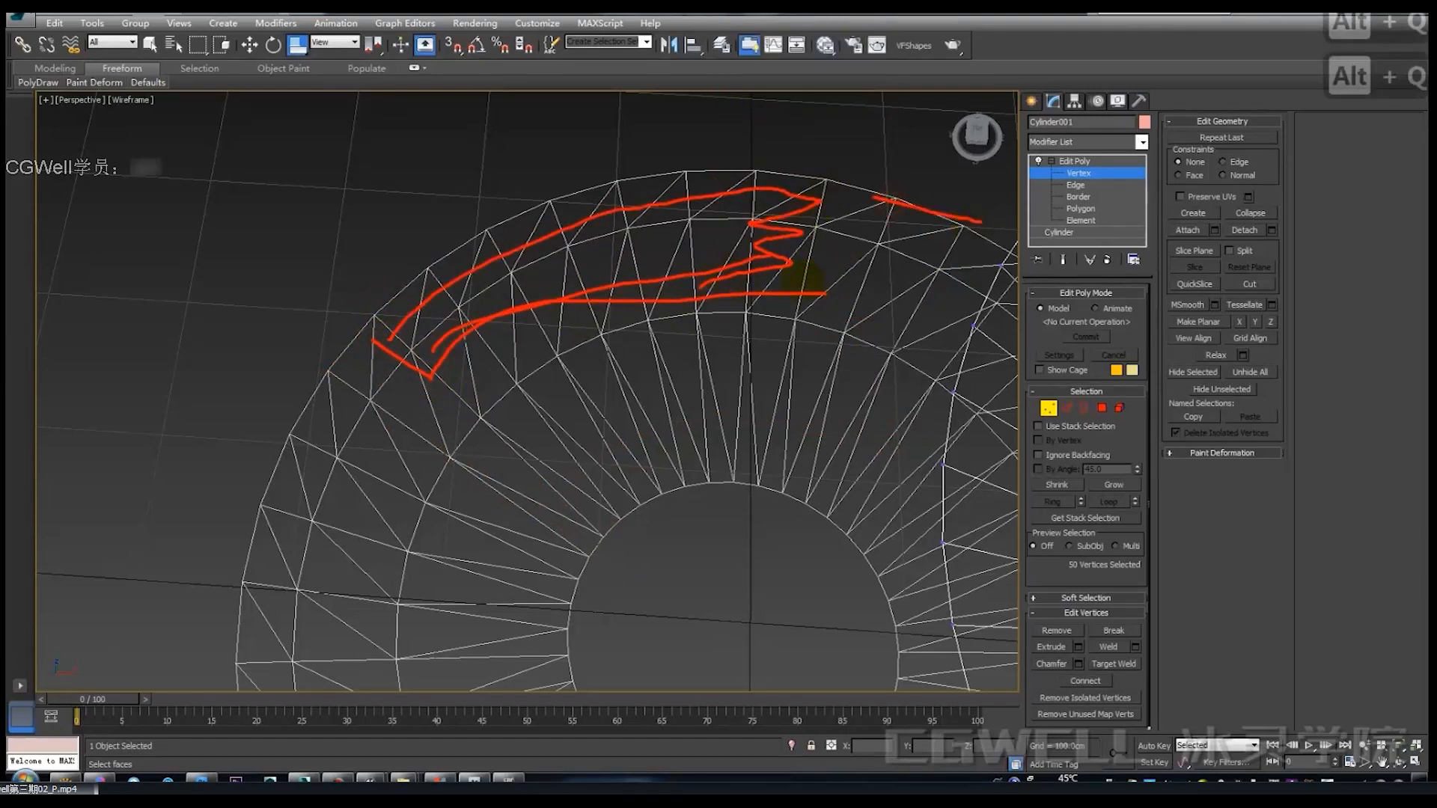
{"action": "key", "text": "alt+q"}
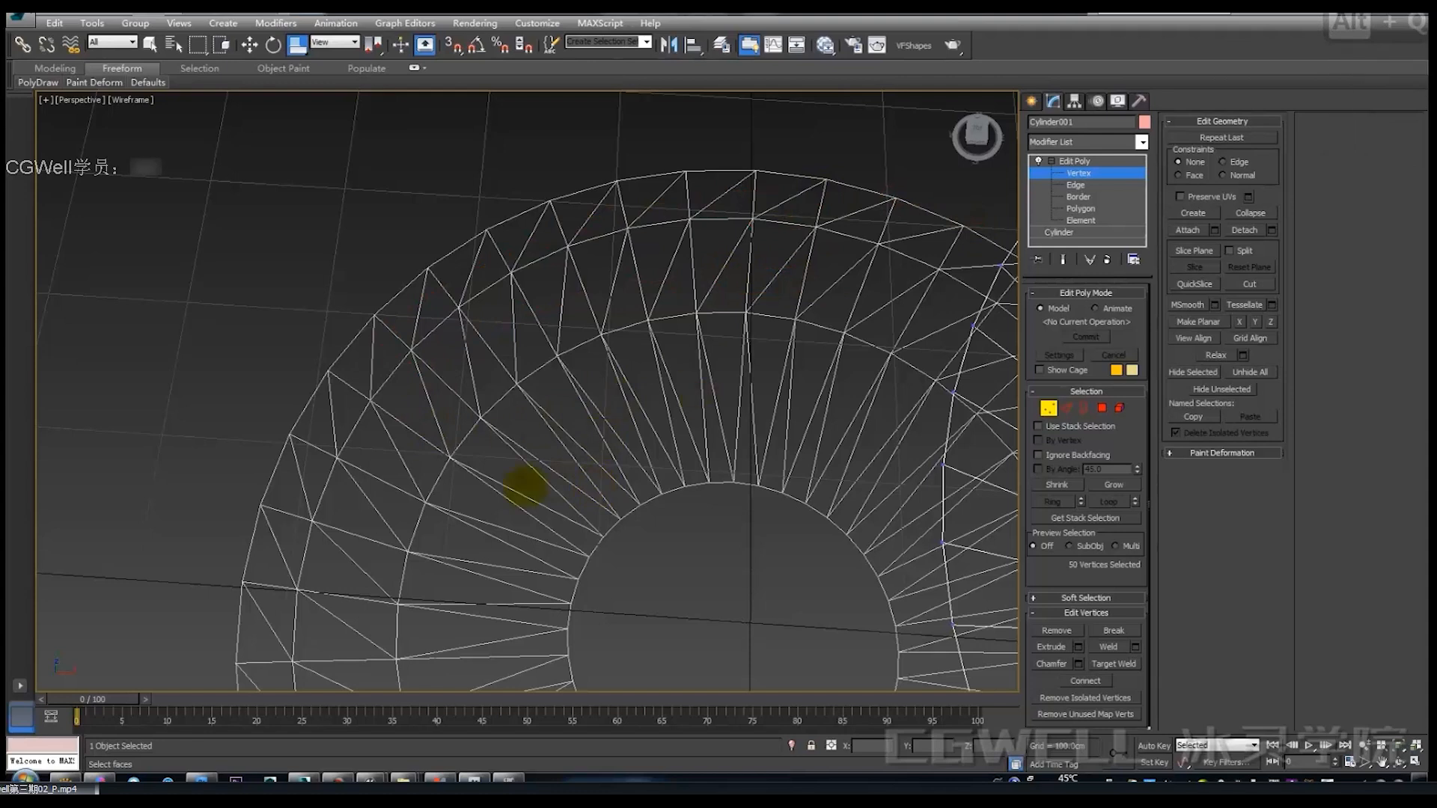
{"action": "left_click_drag", "start_coordinate": [427, 411], "coordinate": [524, 500]}
{"action": "mouse_move", "coordinate": [464, 385]}
{"action": "left_mouse_down"}
{"action": "mouse_move", "coordinate": [514, 347]}
{"action": "mouse_move", "coordinate": [884, 303]}
{"action": "left_mouse_up"}
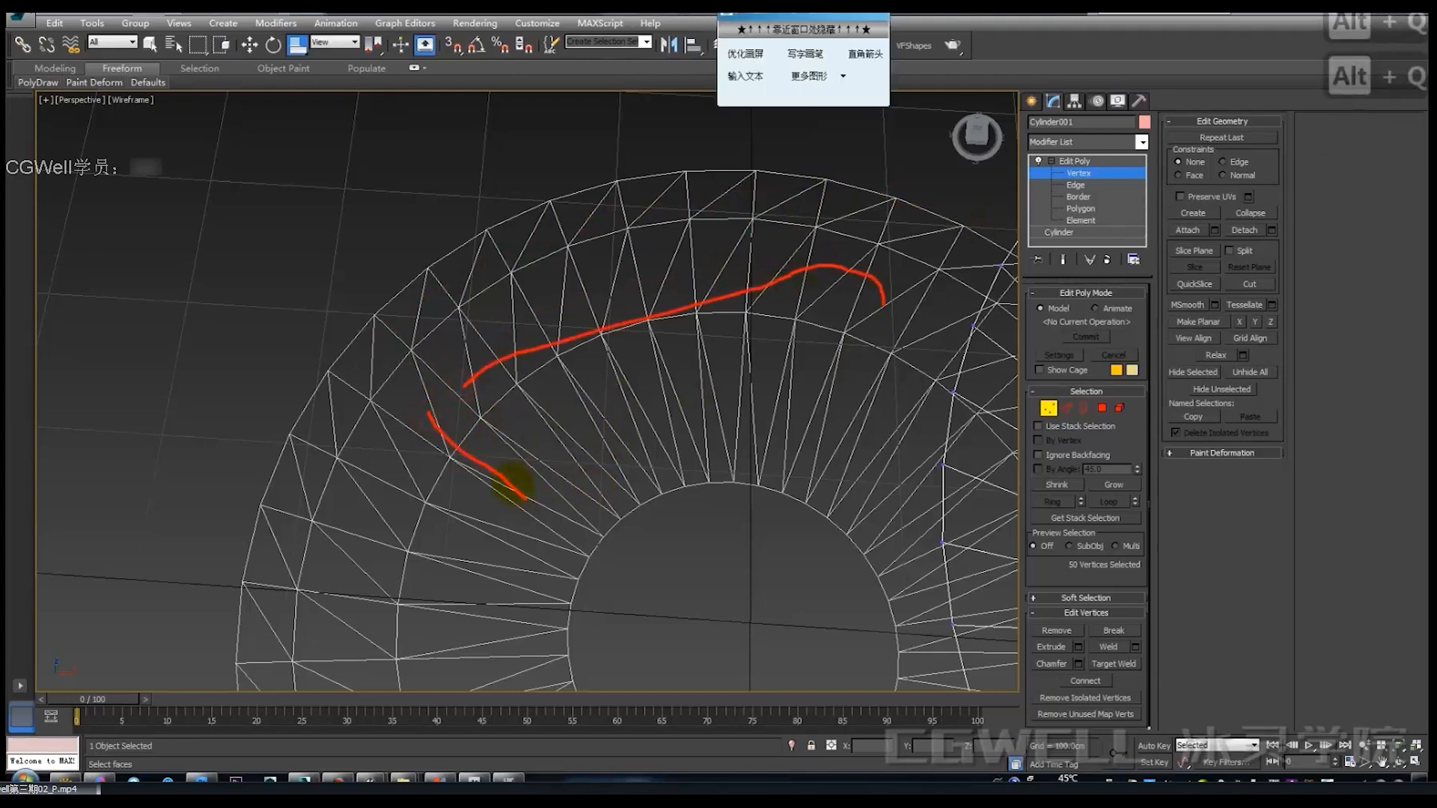
{"action": "left_click_drag", "start_coordinate": [526, 516], "coordinate": [979, 408]}
{"action": "left_click_drag", "start_coordinate": [523, 508], "coordinate": [1037, 408]}
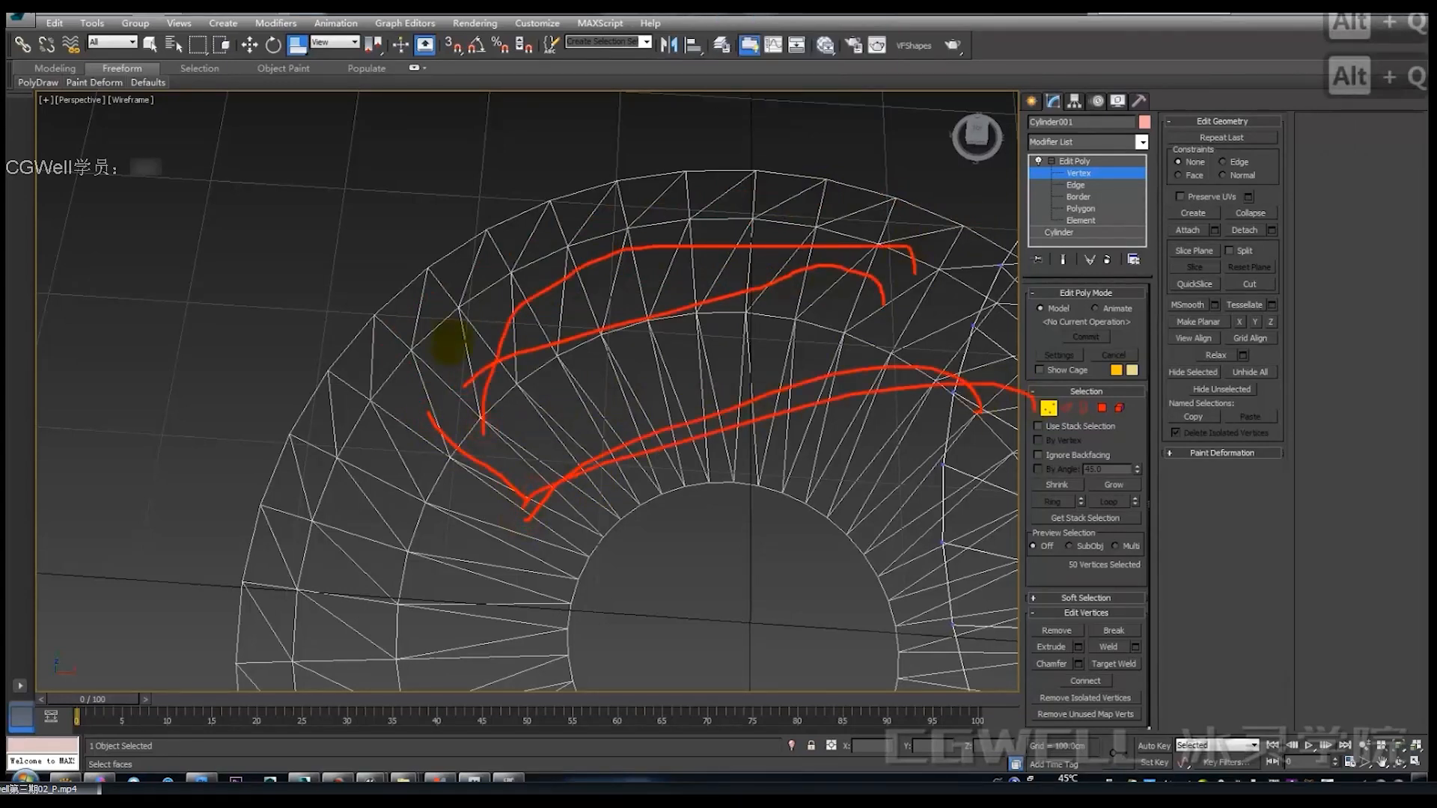
{"action": "left_click_drag", "start_coordinate": [314, 322], "coordinate": [415, 401]}
{"action": "left_click_drag", "start_coordinate": [401, 310], "coordinate": [755, 173]}
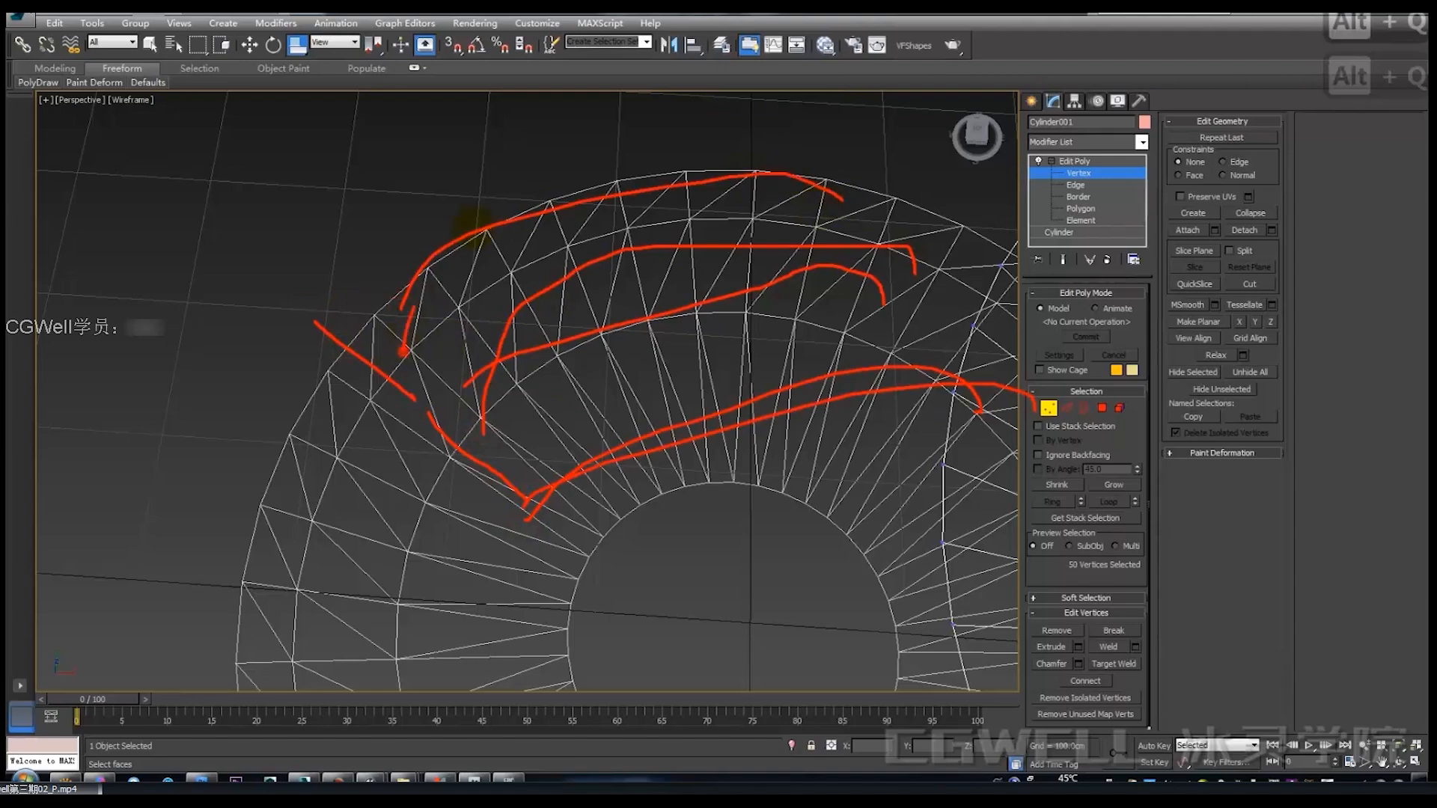
{"action": "left_click_drag", "start_coordinate": [473, 224], "coordinate": [905, 161]}
{"action": "key", "text": "Escape"}
Step: Select the lowest vertex ring of the new flared mesh and scale it inward to narrow the base
{"action": "middle_click_drag", "start_coordinate": [780, 301], "coordinate": [628, 158]}
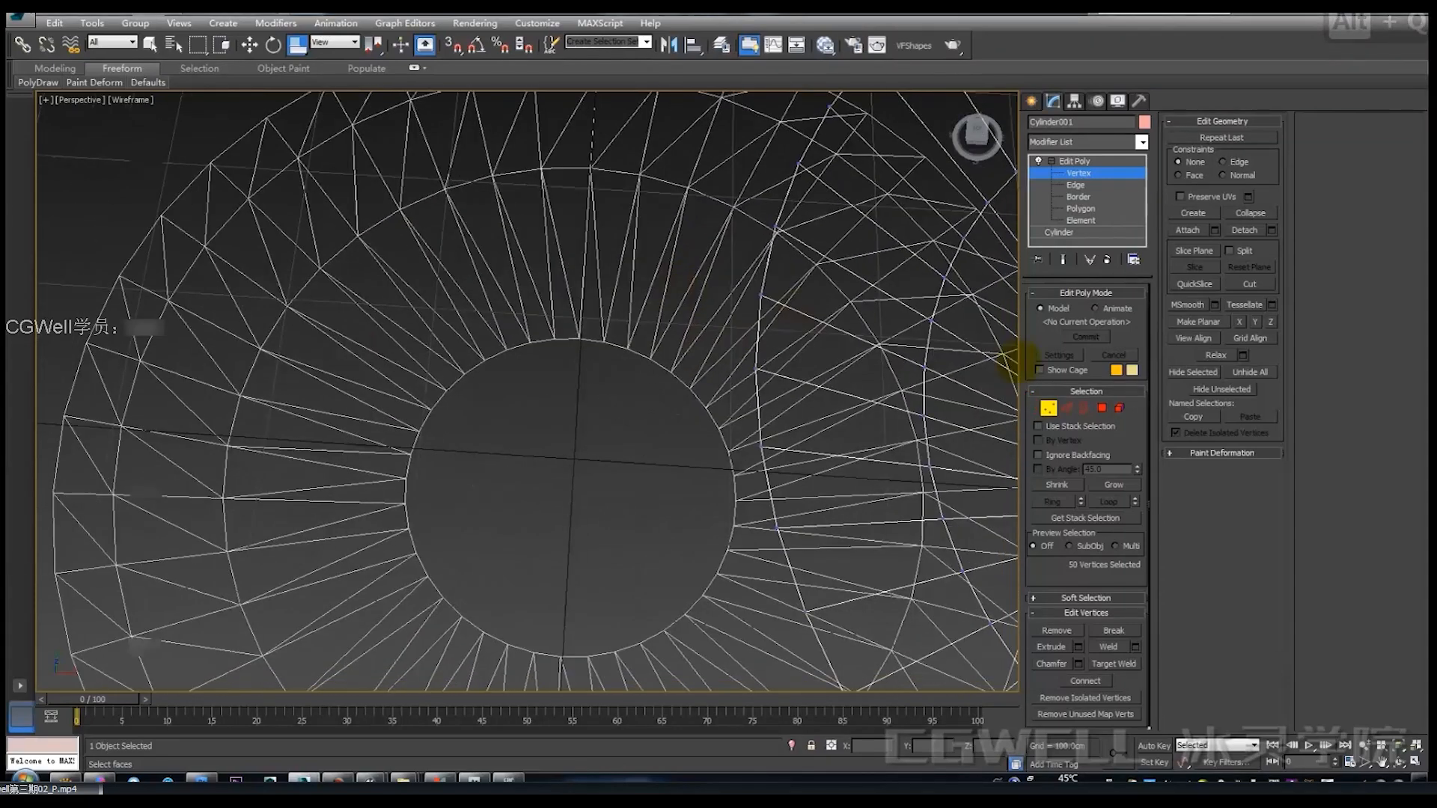
{"action": "middle_click_drag", "start_coordinate": [702, 350], "coordinate": [609, 270]}
{"action": "scroll", "coordinate": [610, 270], "scroll_direction": "down", "scroll_amount": 5}
{"action": "middle_click_drag", "start_coordinate": [793, 442], "coordinate": [614, 318]}
{"action": "scroll", "coordinate": [643, 323], "scroll_direction": "up", "scroll_amount": 3}
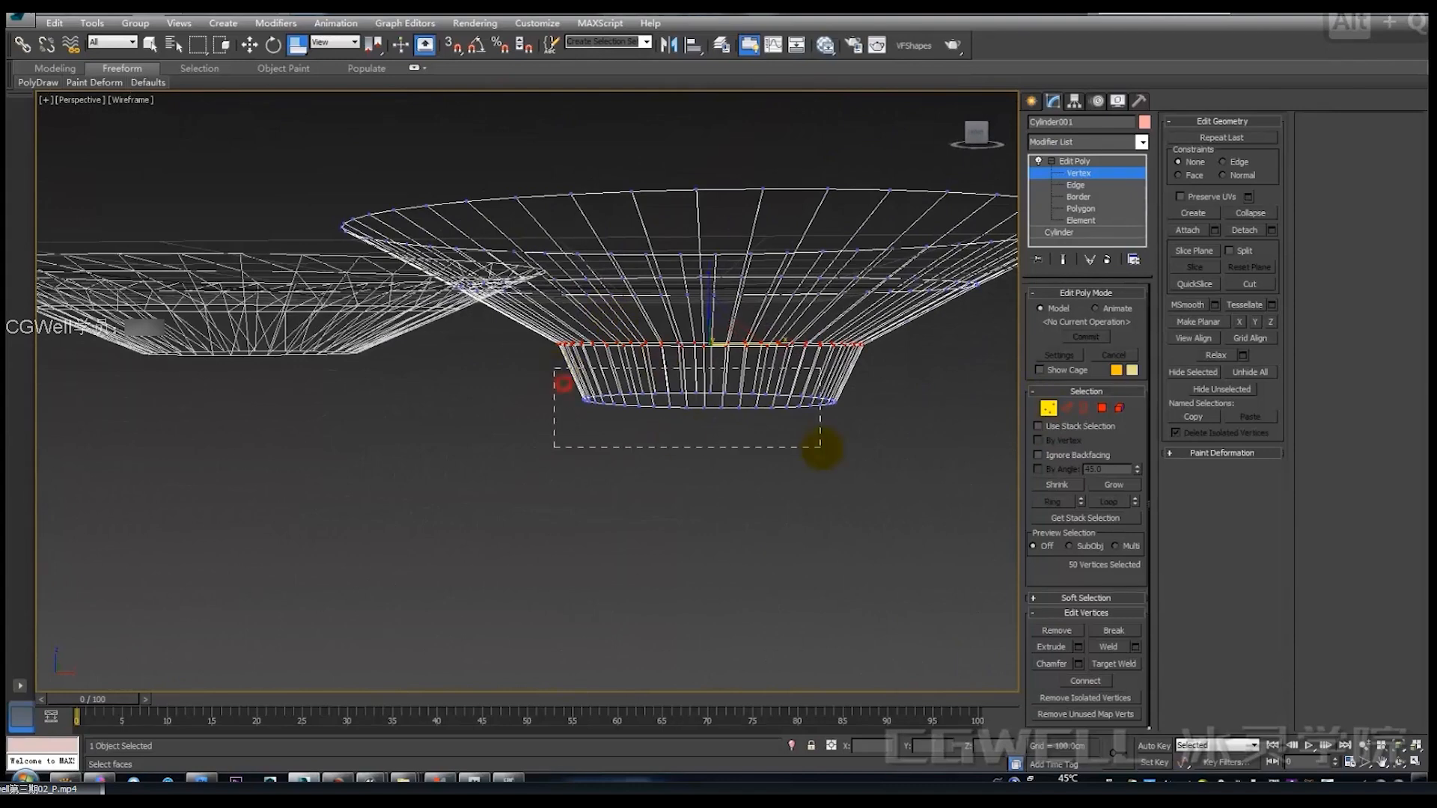
{"action": "left_click_drag", "start_coordinate": [566, 384], "coordinate": [898, 458]}
{"action": "middle_click_drag", "start_coordinate": [898, 458], "coordinate": [830, 477], "text": "alt"}
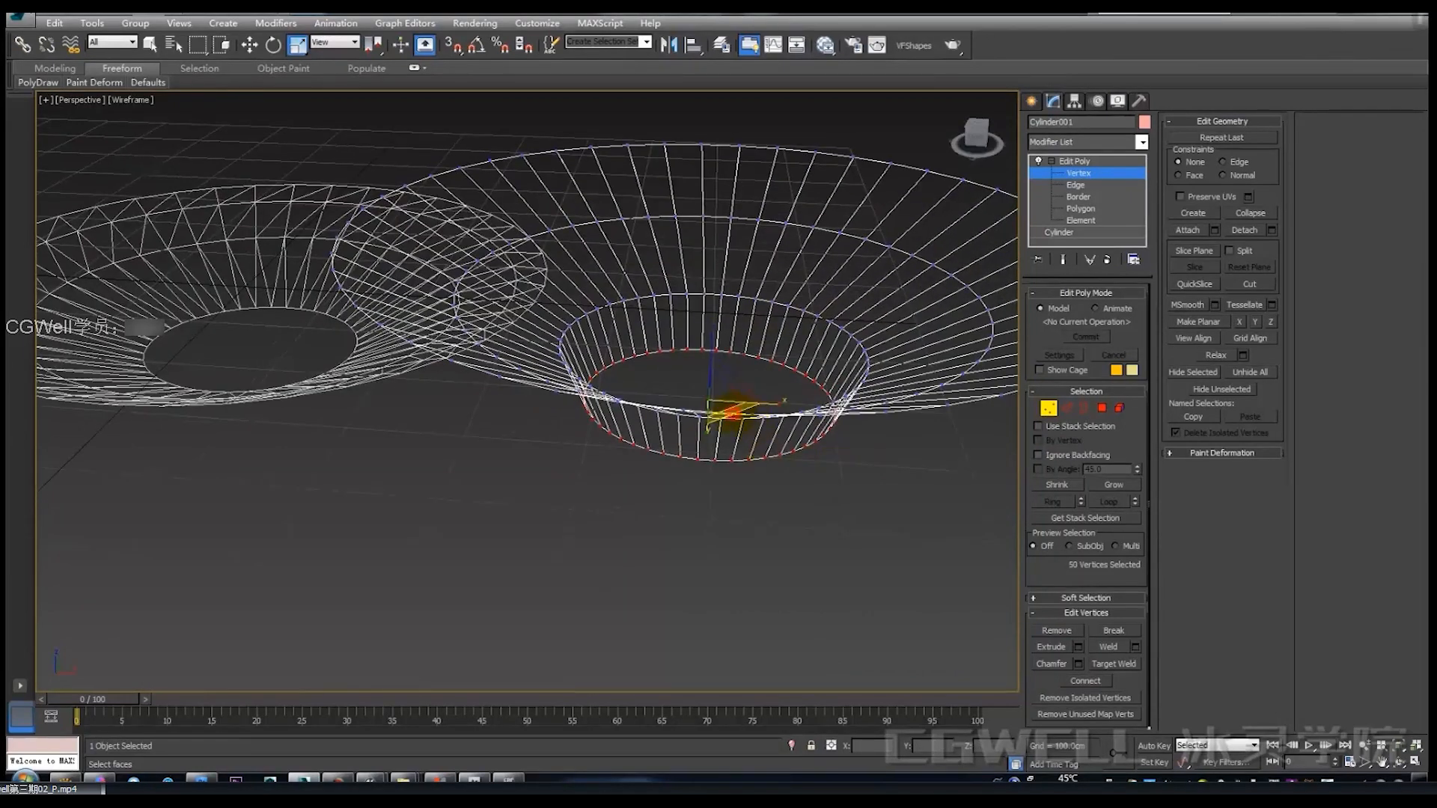
{"action": "left_click_drag", "start_coordinate": [741, 411], "coordinate": [714, 340]}
Step: Move the lowest vertex ring upward to flatten the mesh's bottom section
{"action": "middle_click_drag", "start_coordinate": [715, 345], "coordinate": [720, 303], "text": "alt"}
{"action": "key", "text": "w"}
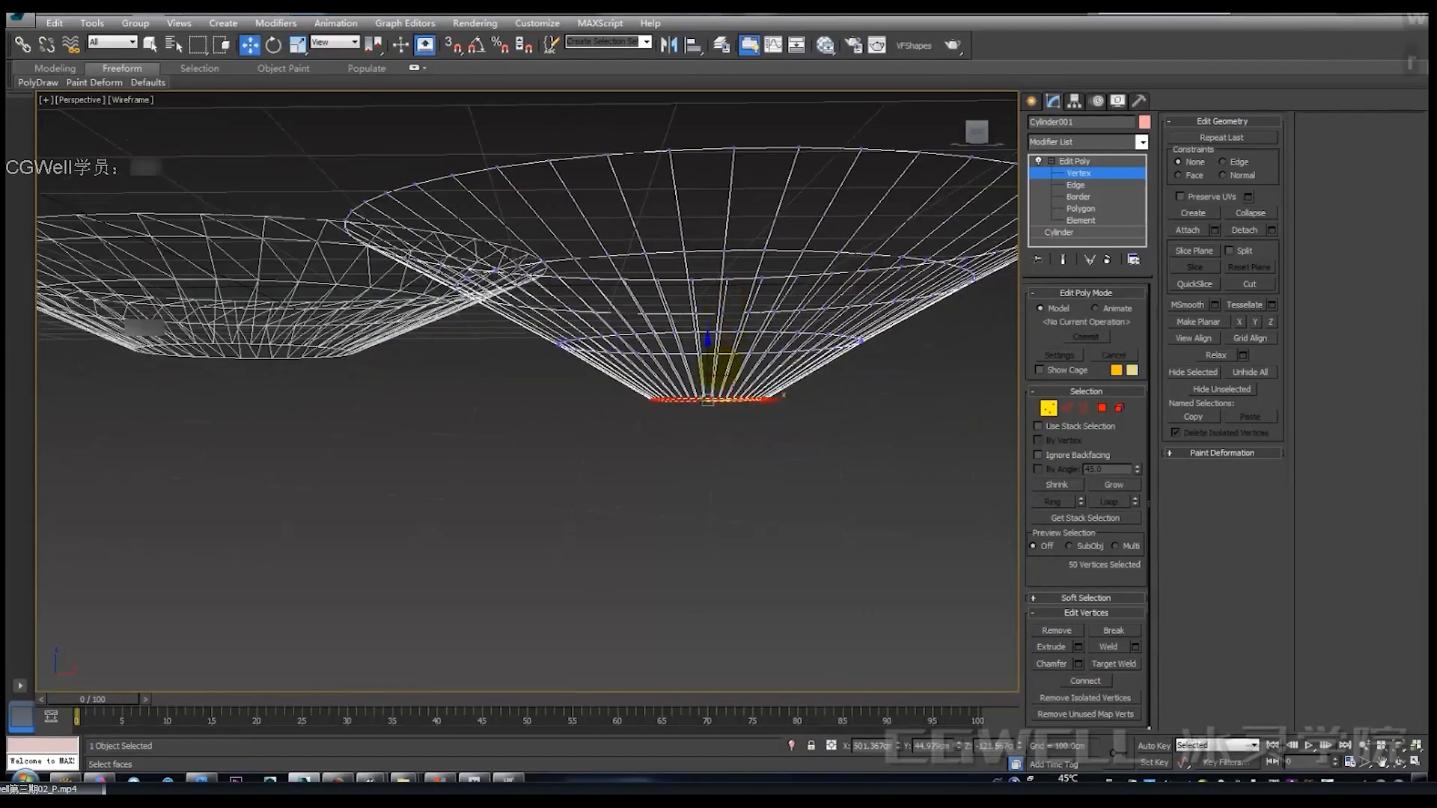
{"action": "left_click_drag", "start_coordinate": [708, 354], "coordinate": [721, 316]}
{"action": "middle_click_drag", "start_coordinate": [718, 317], "coordinate": [703, 443]}
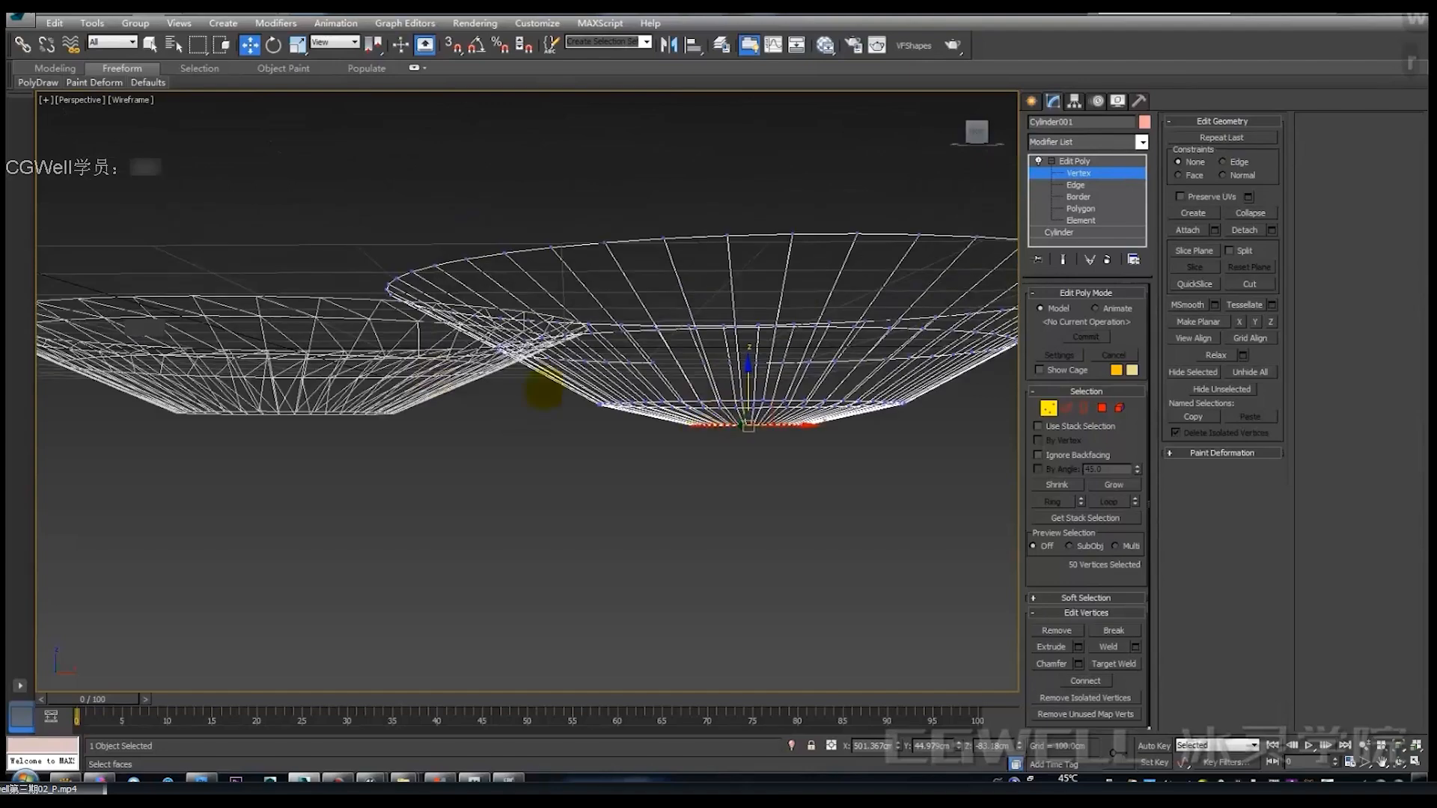
Step: Leave vertex editing and move the whole new mesh along X, away from the original slash mesh
{"action": "middle_click_drag", "start_coordinate": [706, 384], "coordinate": [370, 385], "text": "alt"}
{"action": "middle_click_drag", "start_coordinate": [642, 434], "coordinate": [911, 454], "text": "alt"}
{"action": "left_click", "coordinate": [1050, 407]}
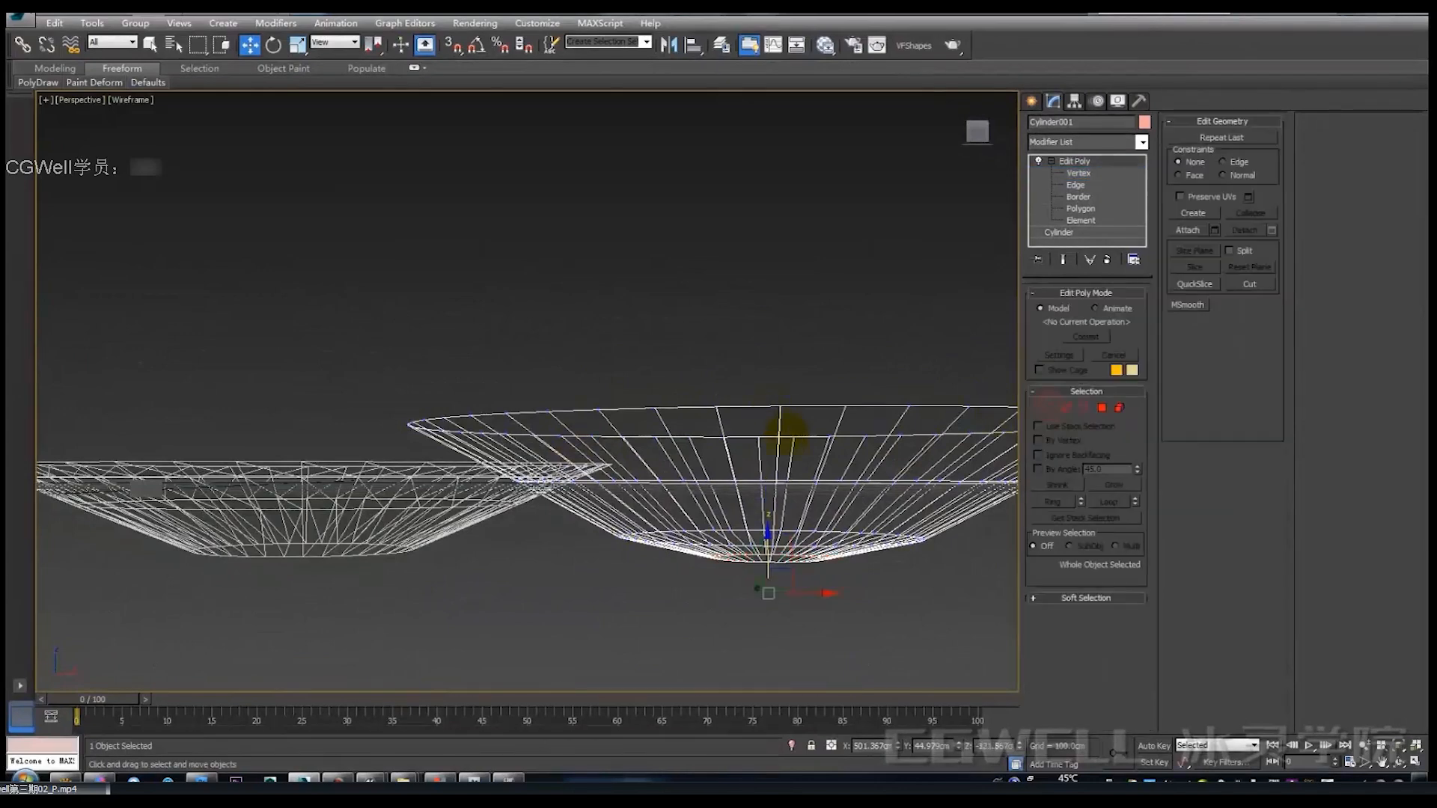
{"action": "left_click_drag", "start_coordinate": [823, 591], "coordinate": [1051, 604]}
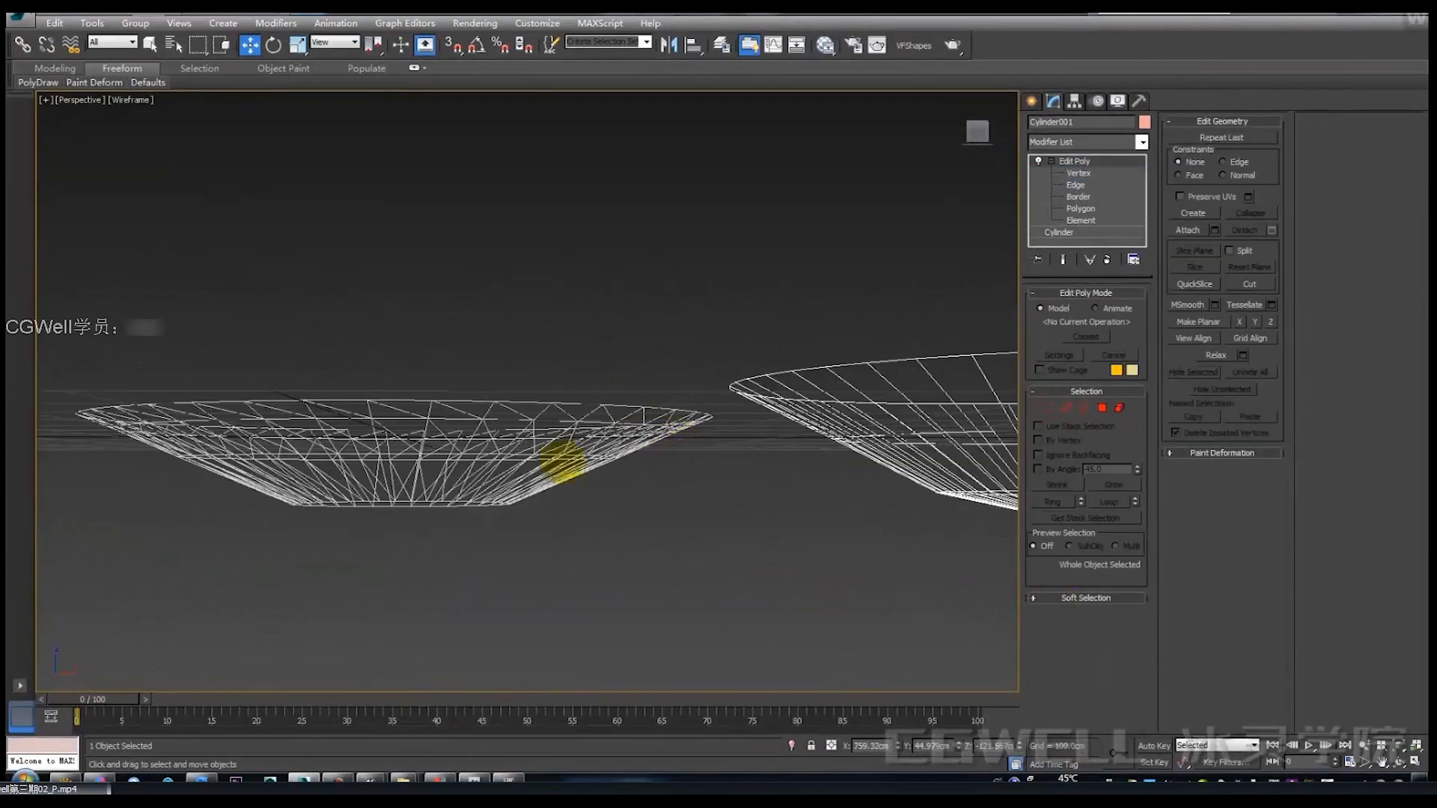
Step: Try to stretch the original slash mesh vertically in the front view, and undo the scaling
{"action": "left_click", "coordinate": [500, 443]}
{"action": "middle_click_drag", "start_coordinate": [500, 443], "coordinate": [533, 443], "text": "alt"}
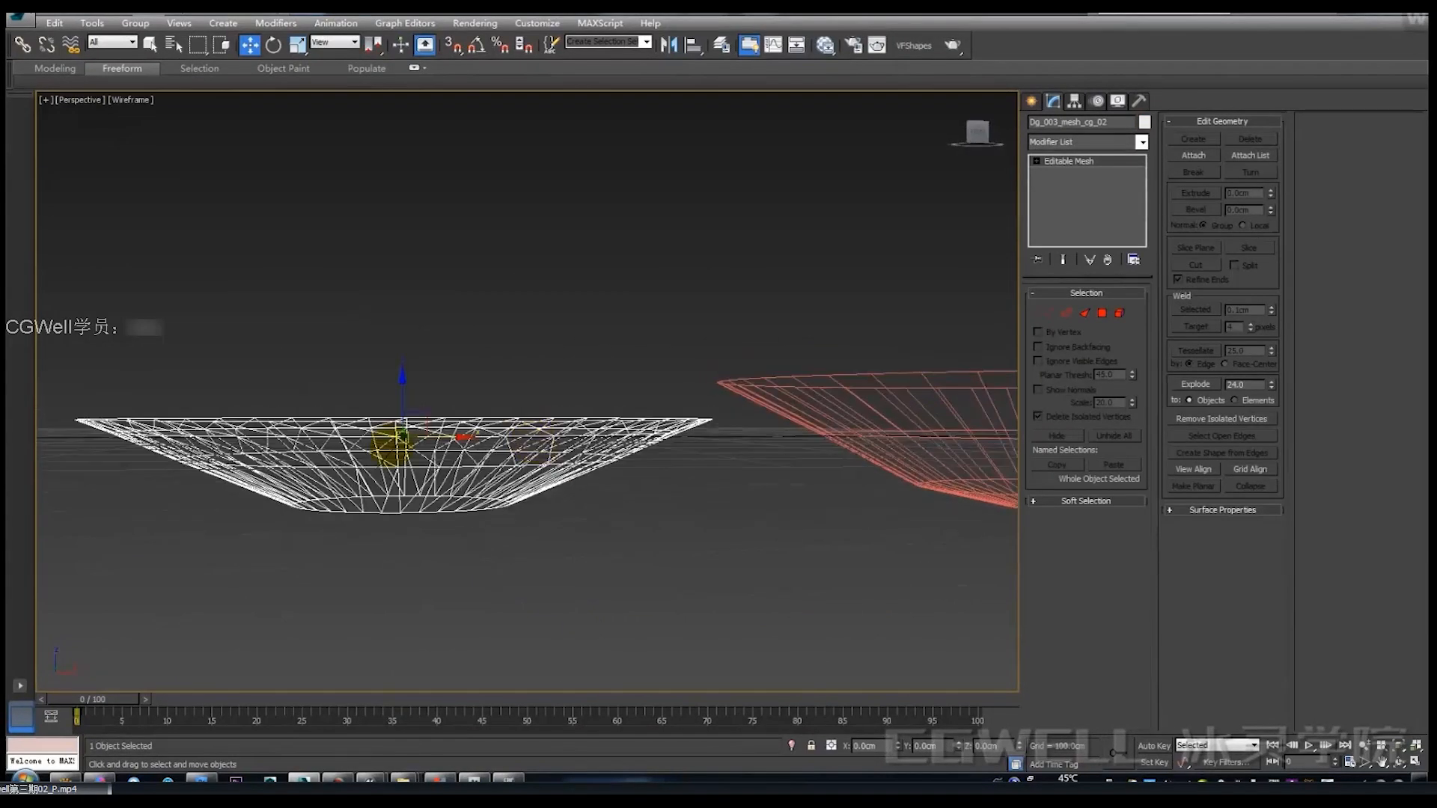
{"action": "key", "text": "f"}
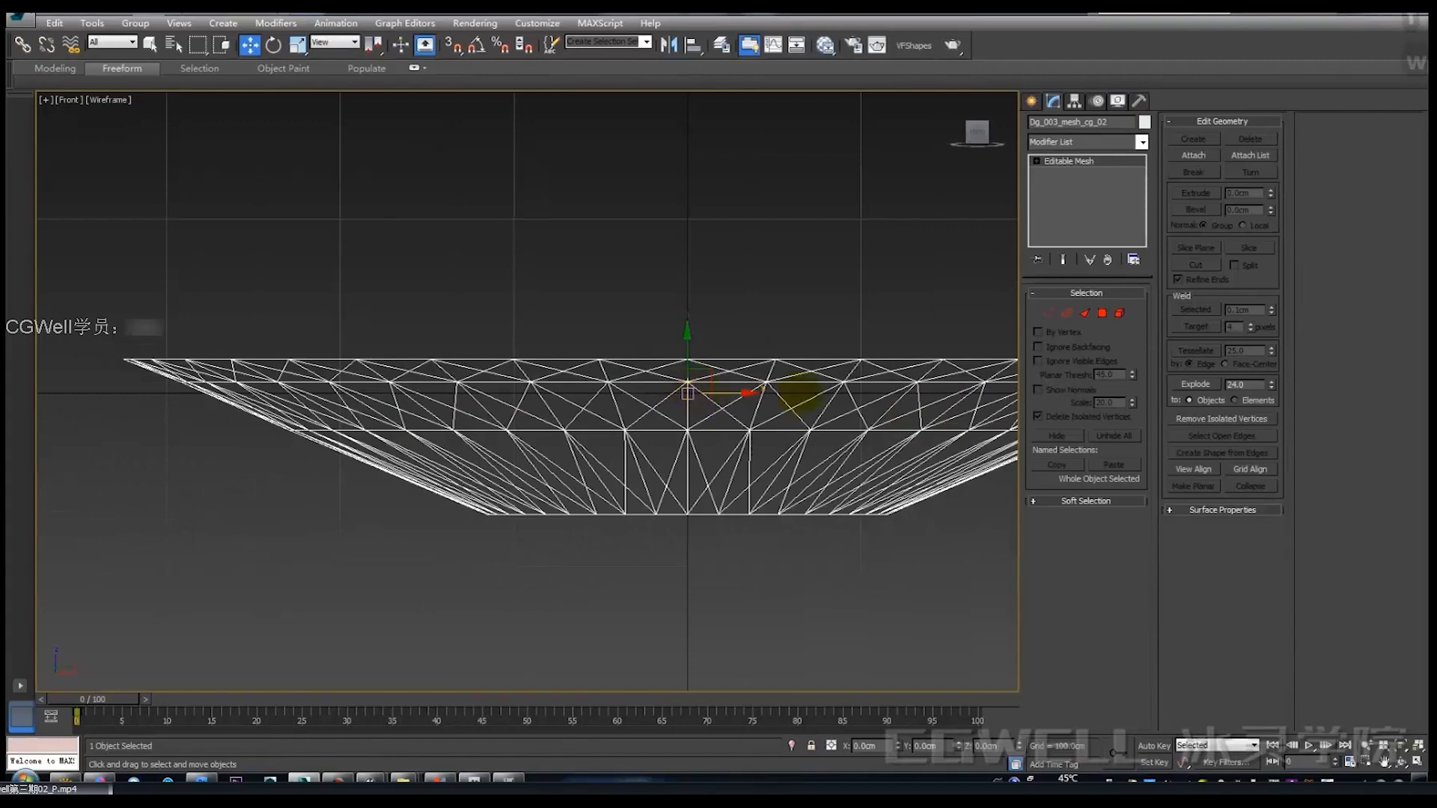
{"action": "scroll", "coordinate": [799, 393], "scroll_direction": "down", "scroll_amount": 2}
{"action": "middle_click_drag", "start_coordinate": [799, 393], "coordinate": [560, 441]}
{"action": "left_click_drag", "start_coordinate": [516, 371], "coordinate": [640, 279]}
{"action": "left_click_drag", "start_coordinate": [589, 210], "coordinate": [539, 203]}
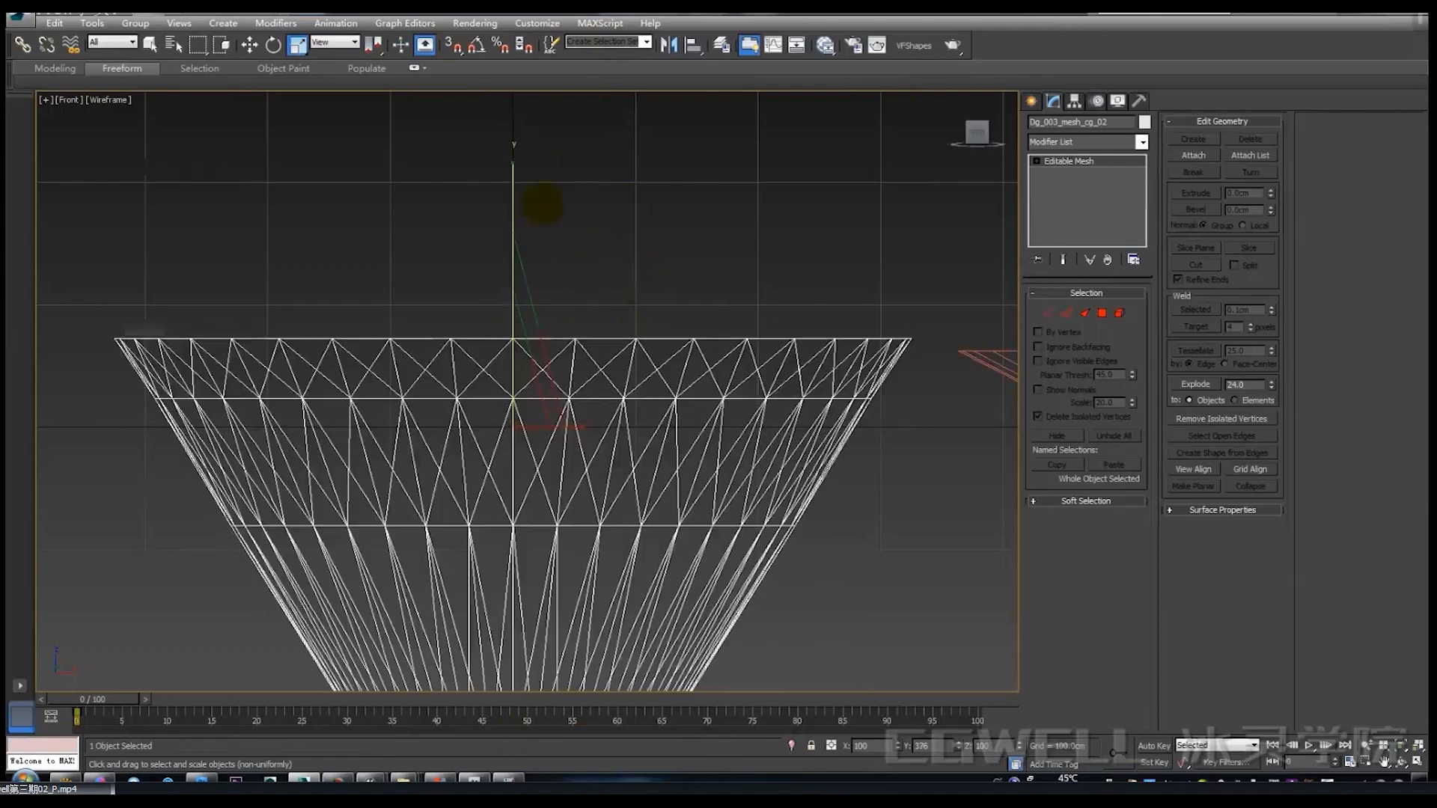
{"action": "key", "text": "ctrl+z"}
Step: Raise the original slash mesh until its base sits on the origin line, and move only its pivot down to the base
{"action": "key", "text": "w"}
{"action": "left_click_drag", "start_coordinate": [514, 375], "coordinate": [527, 287]}
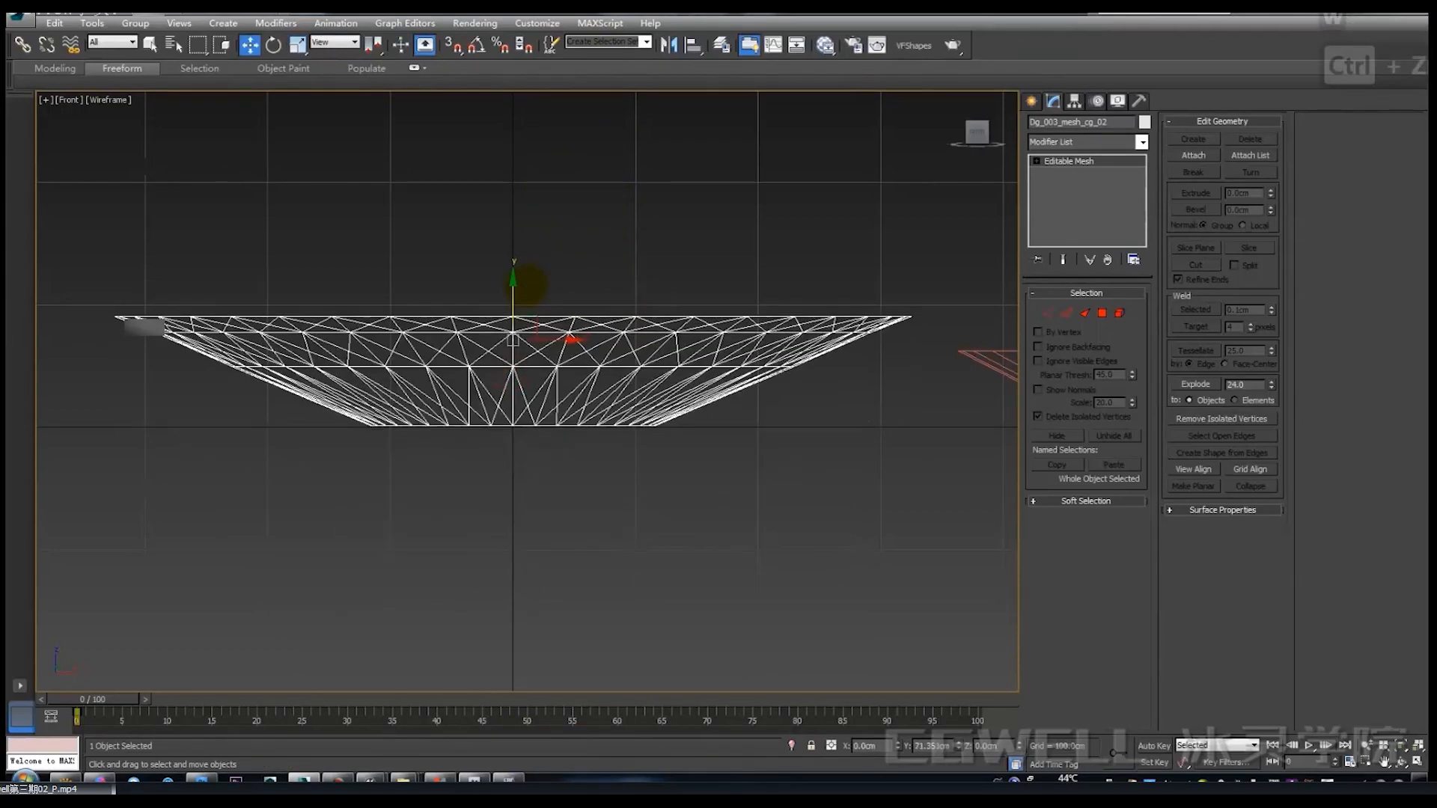
{"action": "left_click", "coordinate": [1074, 100]}
{"action": "left_click", "coordinate": [1097, 100]}
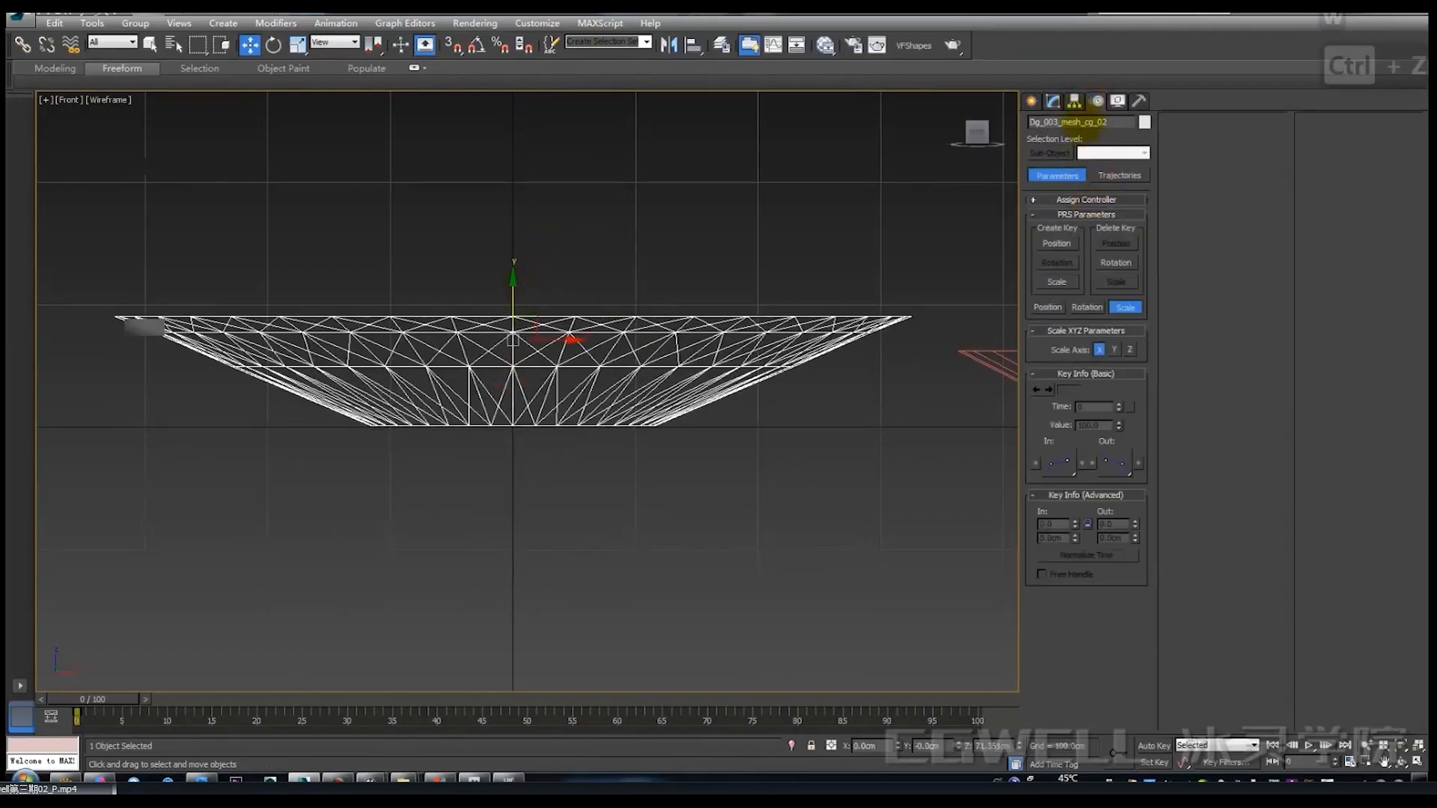
{"action": "left_click", "coordinate": [1074, 99]}
{"action": "left_click", "coordinate": [1078, 194]}
{"action": "key", "text": "w"}
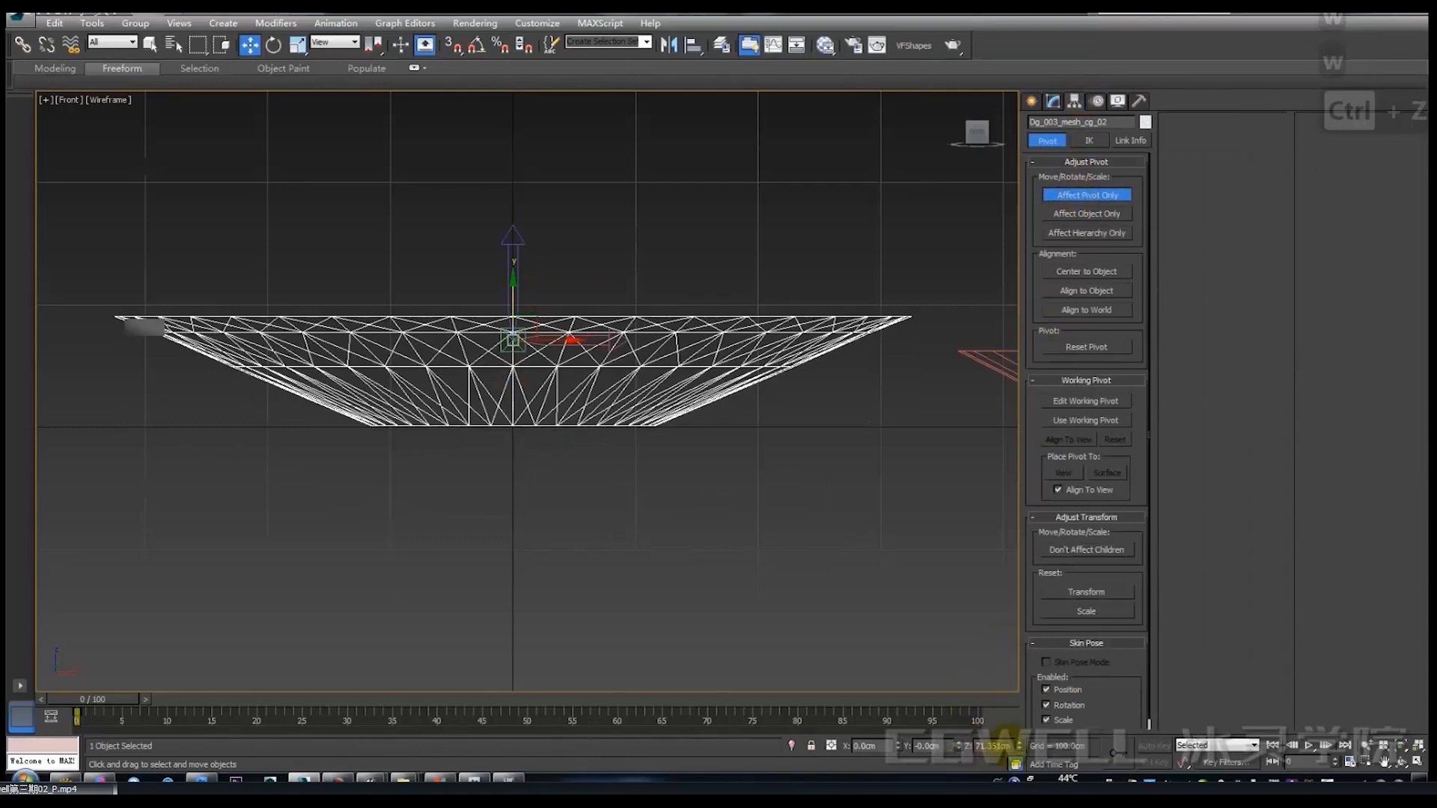
{"action": "middle_click_drag", "start_coordinate": [683, 425], "coordinate": [635, 414]}
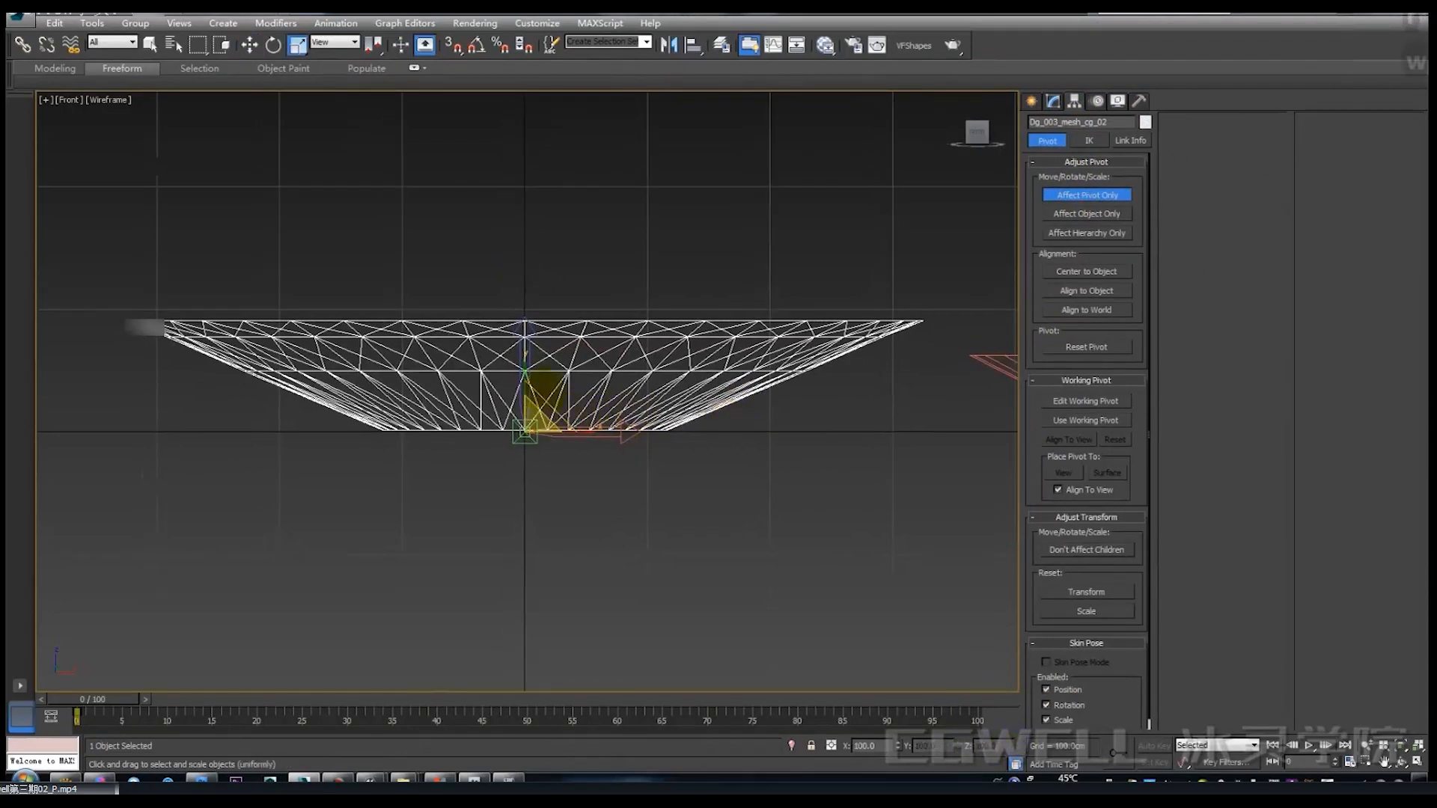
Step: Try to flatten the original mesh from its base pivot, undo the scale, pivot and position changes, and restore the perspective view
{"action": "left_click_drag", "start_coordinate": [524, 359], "coordinate": [546, 433]}
{"action": "key", "text": "ctrl+z"}
{"action": "key", "text": "ctrl+z"}
{"action": "key", "text": "ctrl+z"}
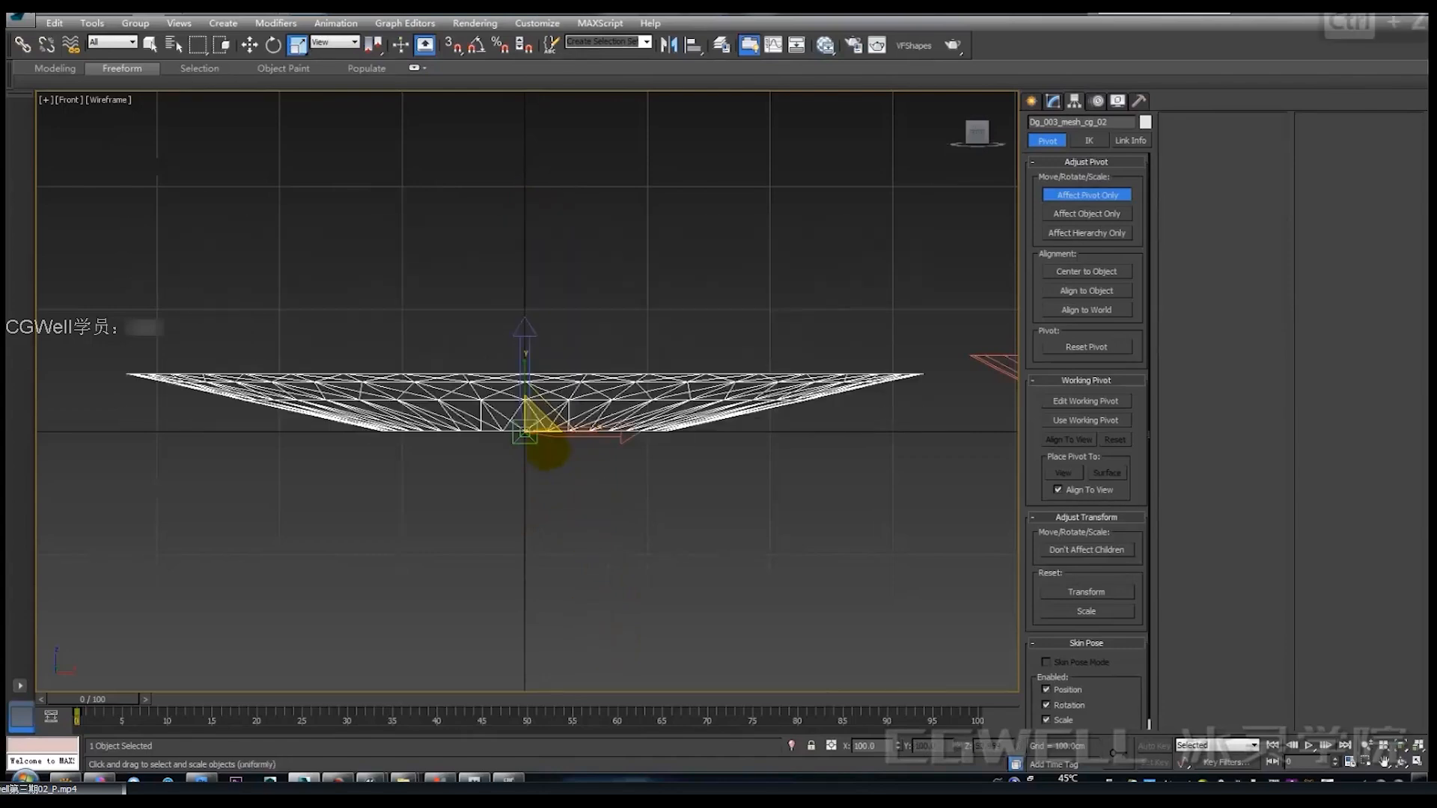
{"action": "key", "text": "ctrl+z"}
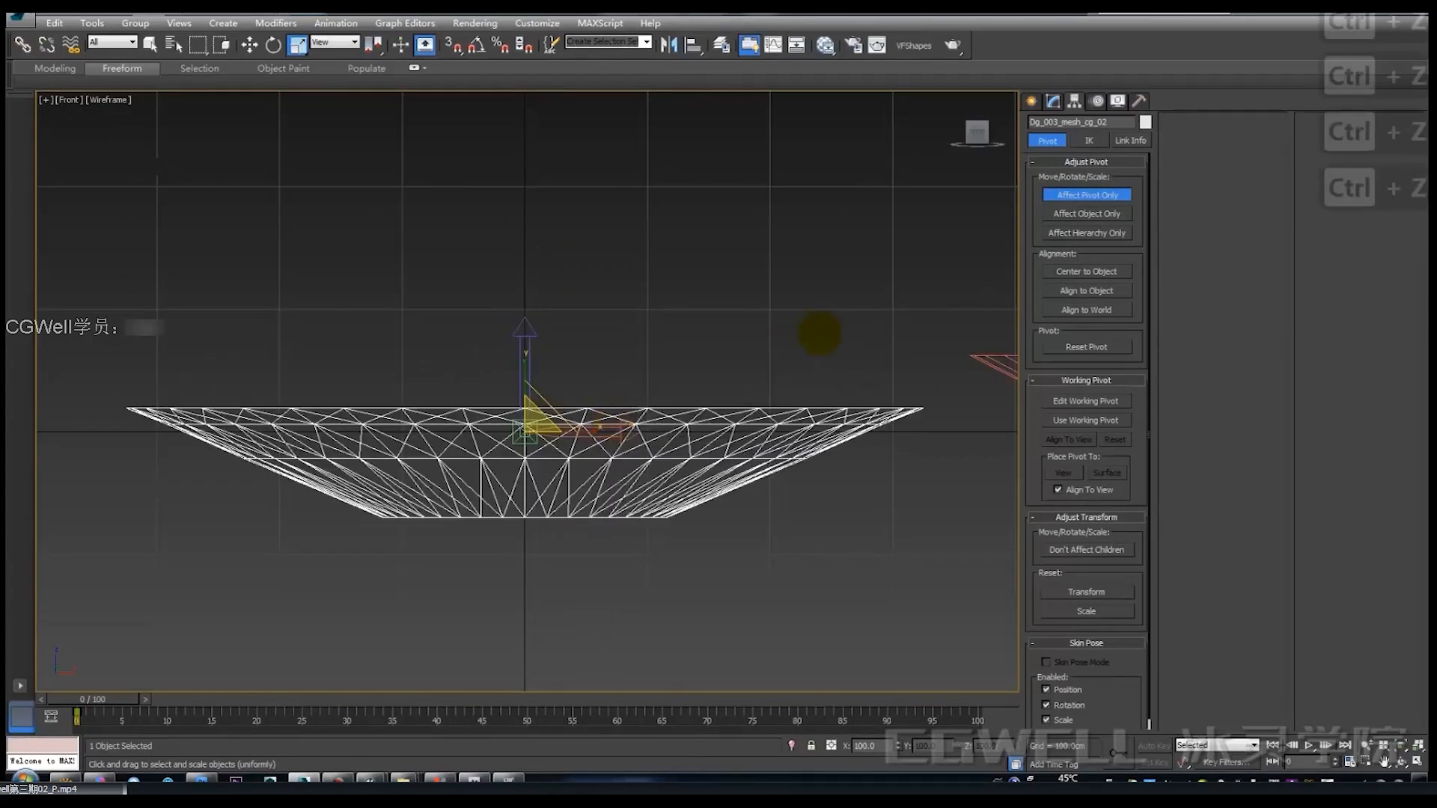
{"action": "key", "text": "p"}
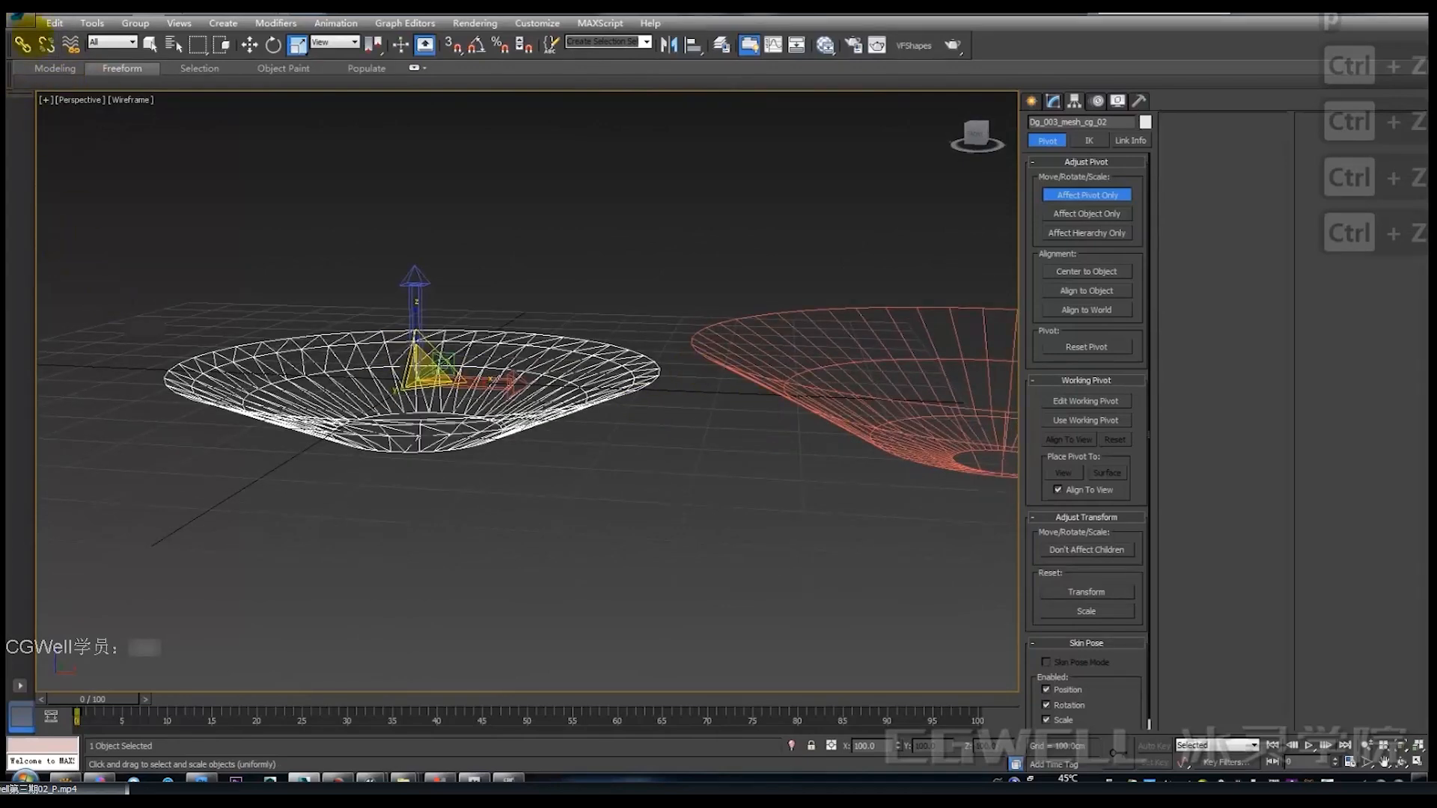
Step: Switch to Unreal Editor and locate the slash mesh Dg_003_mesh_cg_02 in the Mesh_Static folder
{"action": "left_click", "coordinate": [20, 16]}
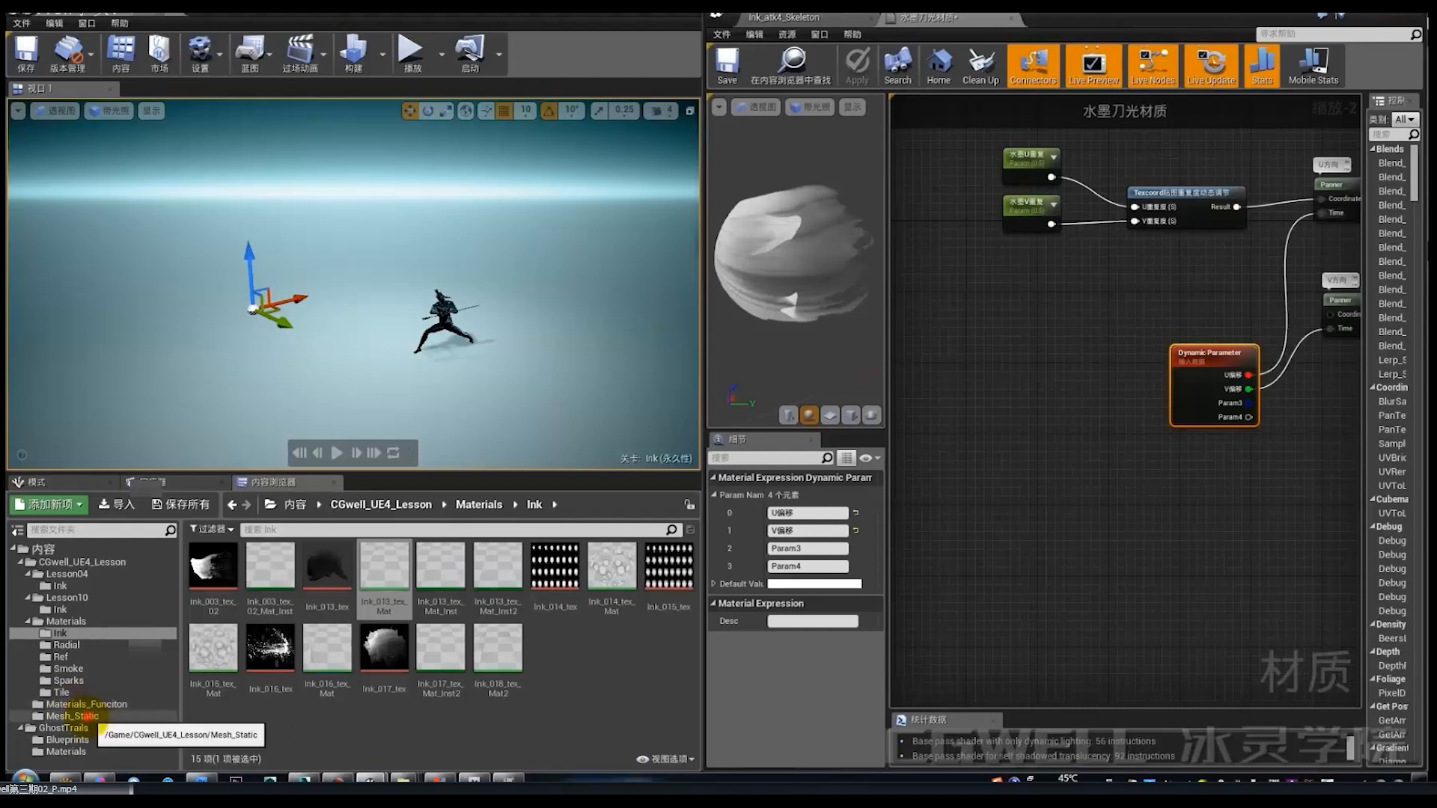
{"action": "left_click", "coordinate": [72, 716]}
{"action": "left_click", "coordinate": [216, 571]}
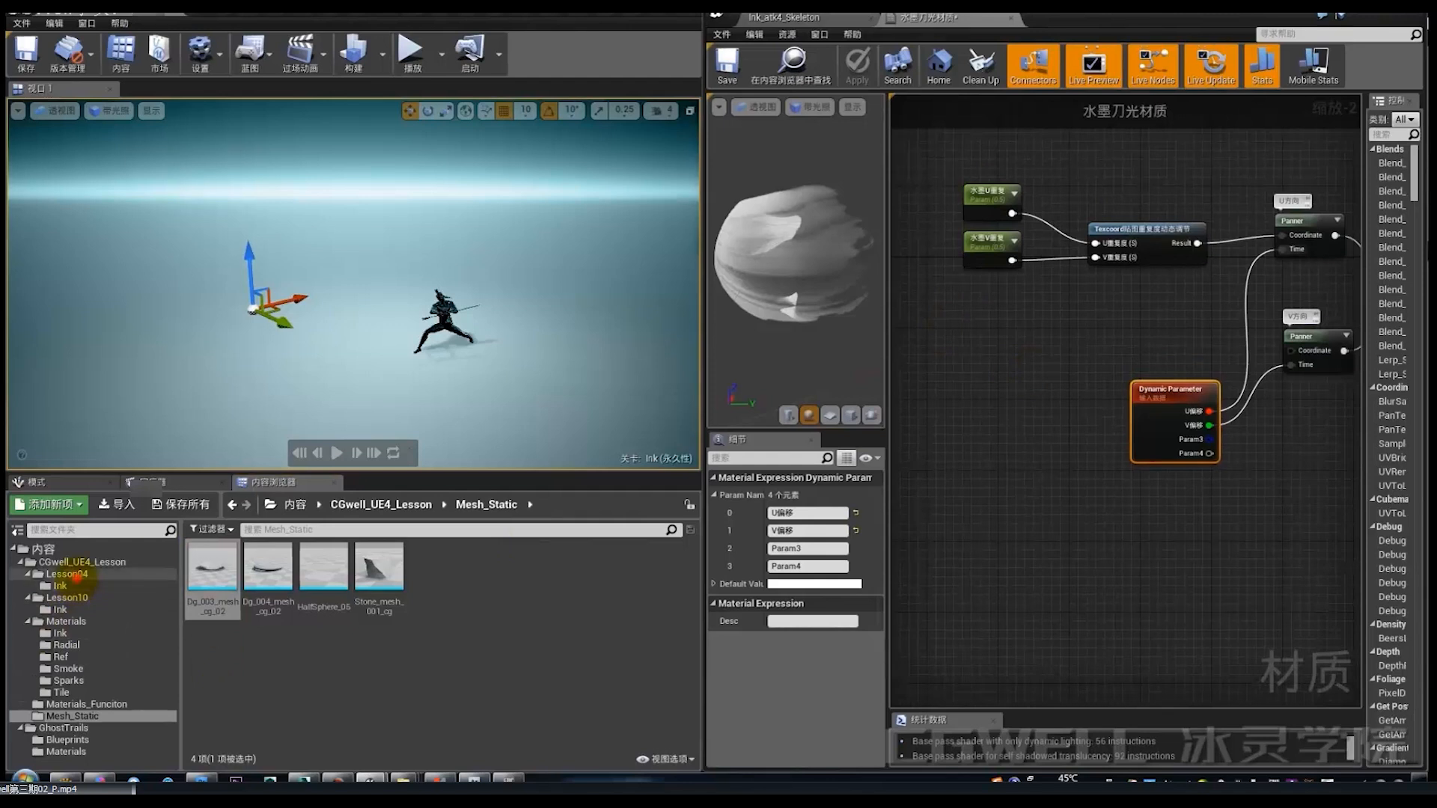
Step: Create a particle system named 水墨刀光】 in the Lesson04 folder and open it for editing
{"action": "left_click", "coordinate": [67, 574]}
{"action": "right_click", "coordinate": [410, 620]}
{"action": "right_click", "coordinate": [459, 659]}
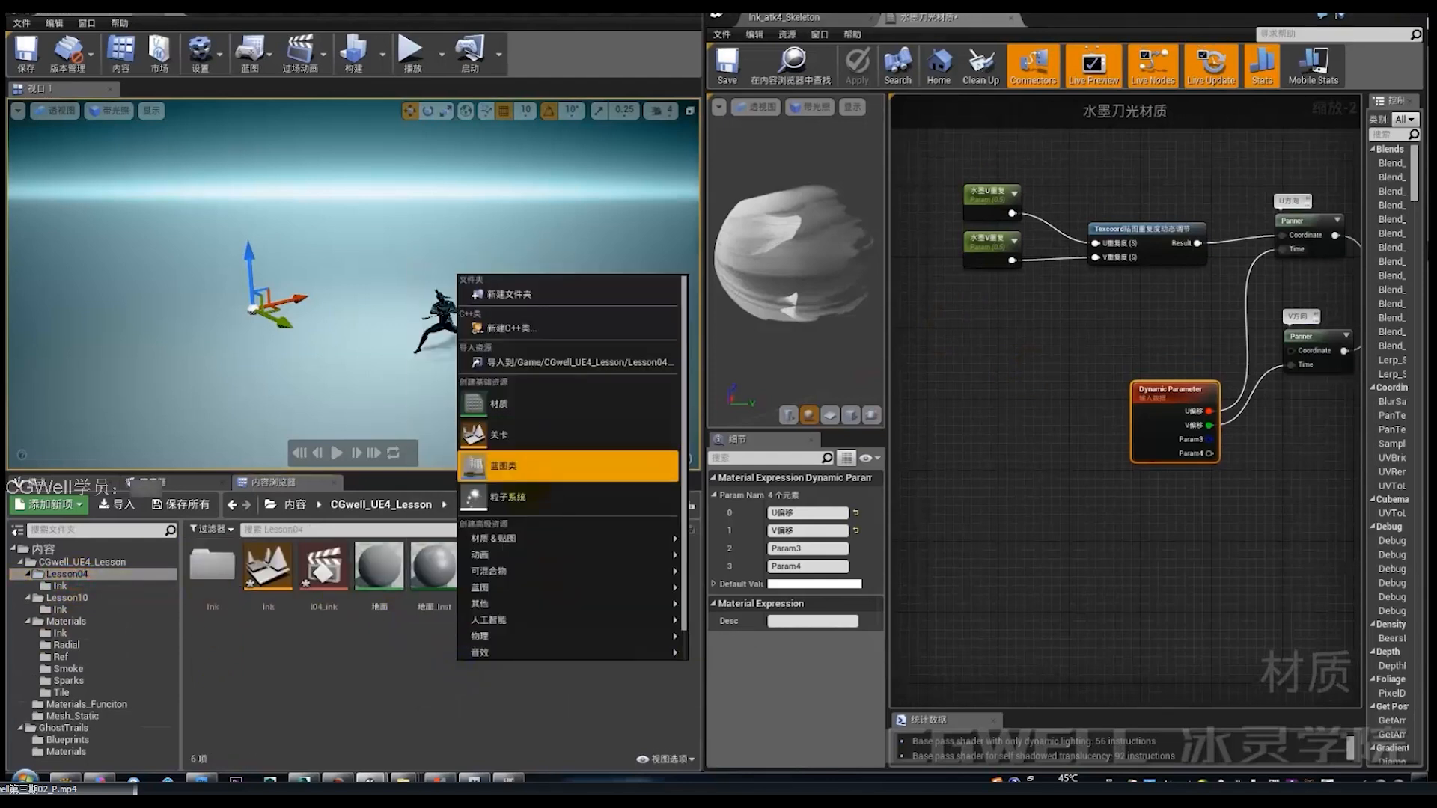
{"action": "left_click", "coordinate": [507, 497]}
{"action": "type", "text": "shui"}
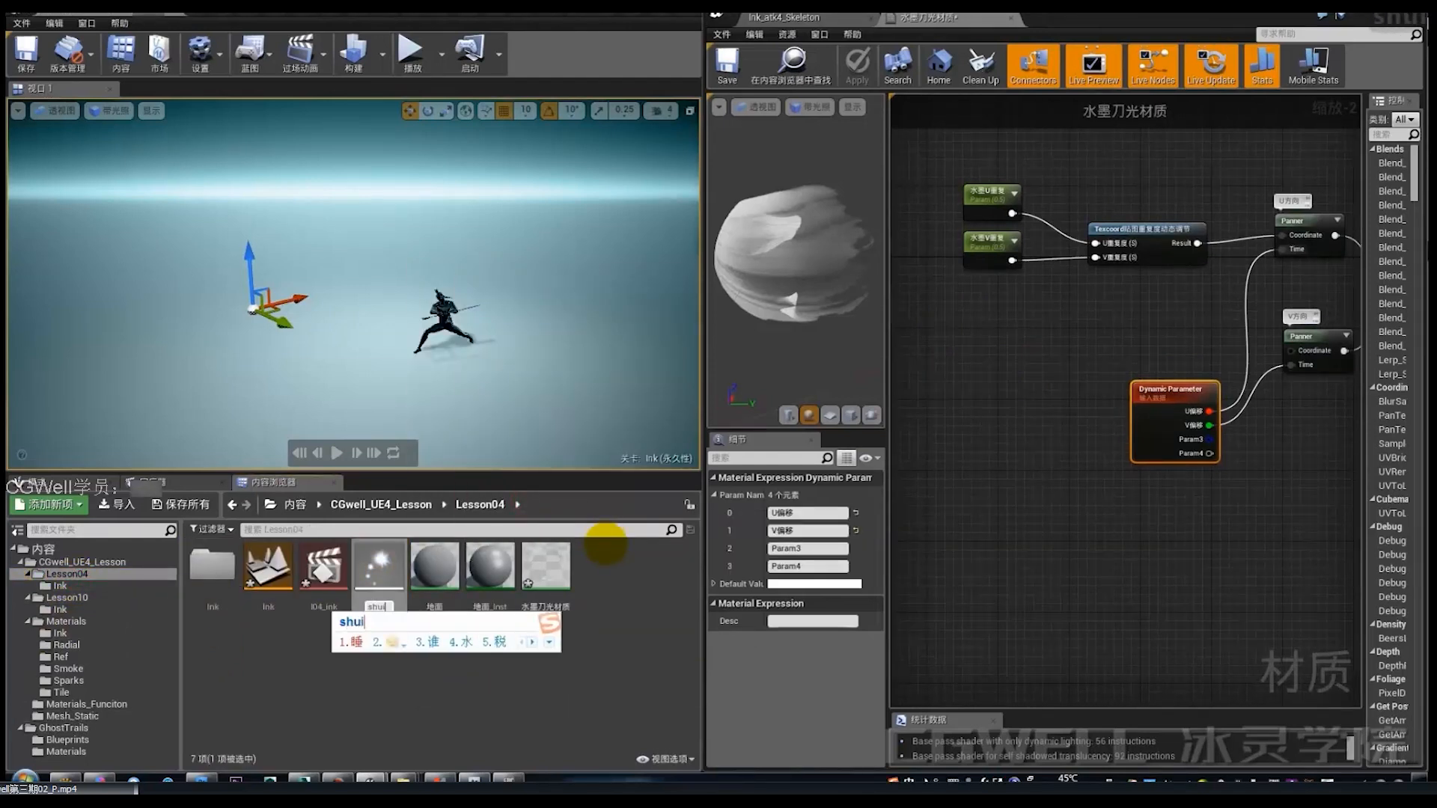
{"action": "type", "text": "modaoguang"}
{"action": "key", "text": "Return"}
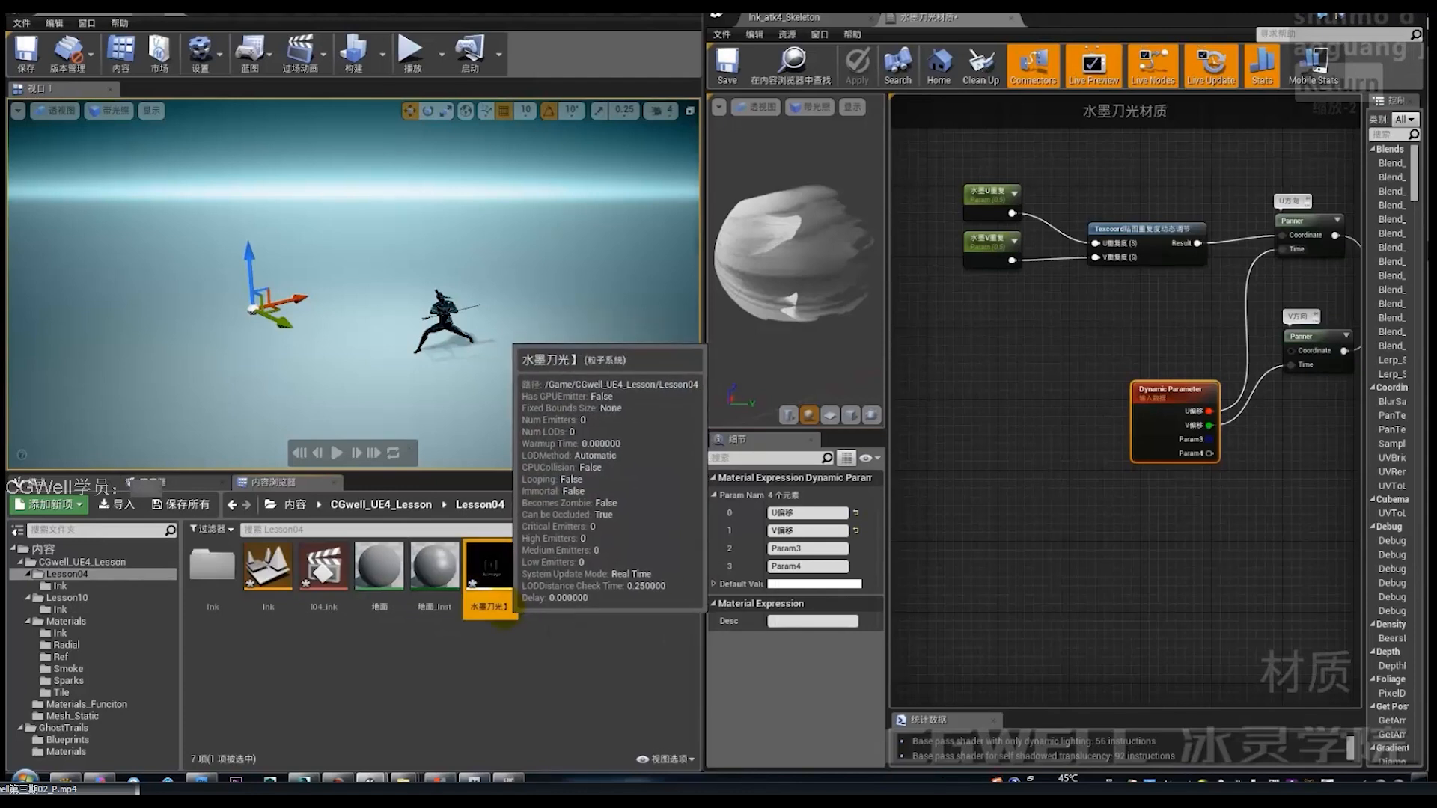
{"action": "double_click", "coordinate": [490, 569]}
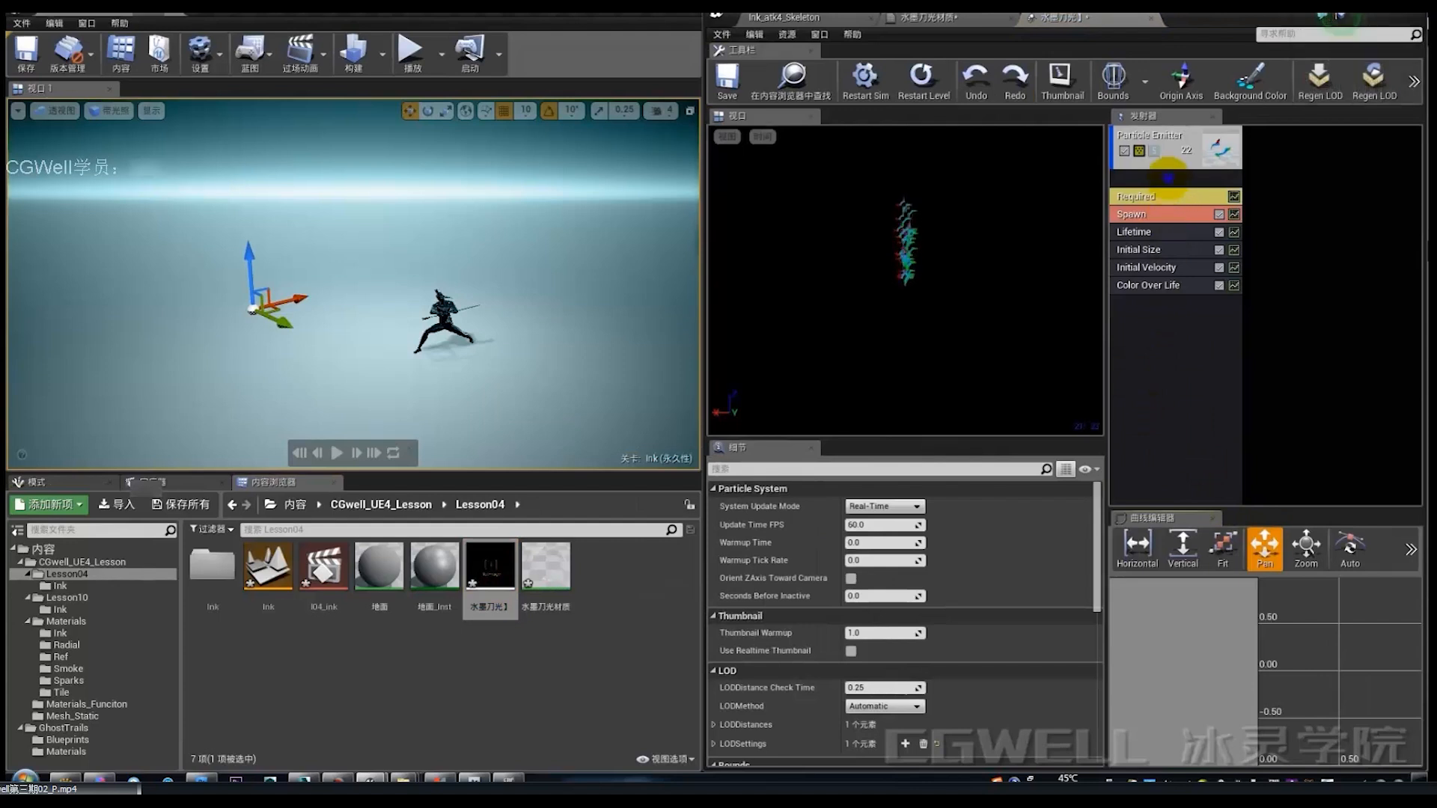
{"action": "right_click", "coordinate": [1169, 179]}
{"action": "mouse_move", "coordinate": [1197, 186]}
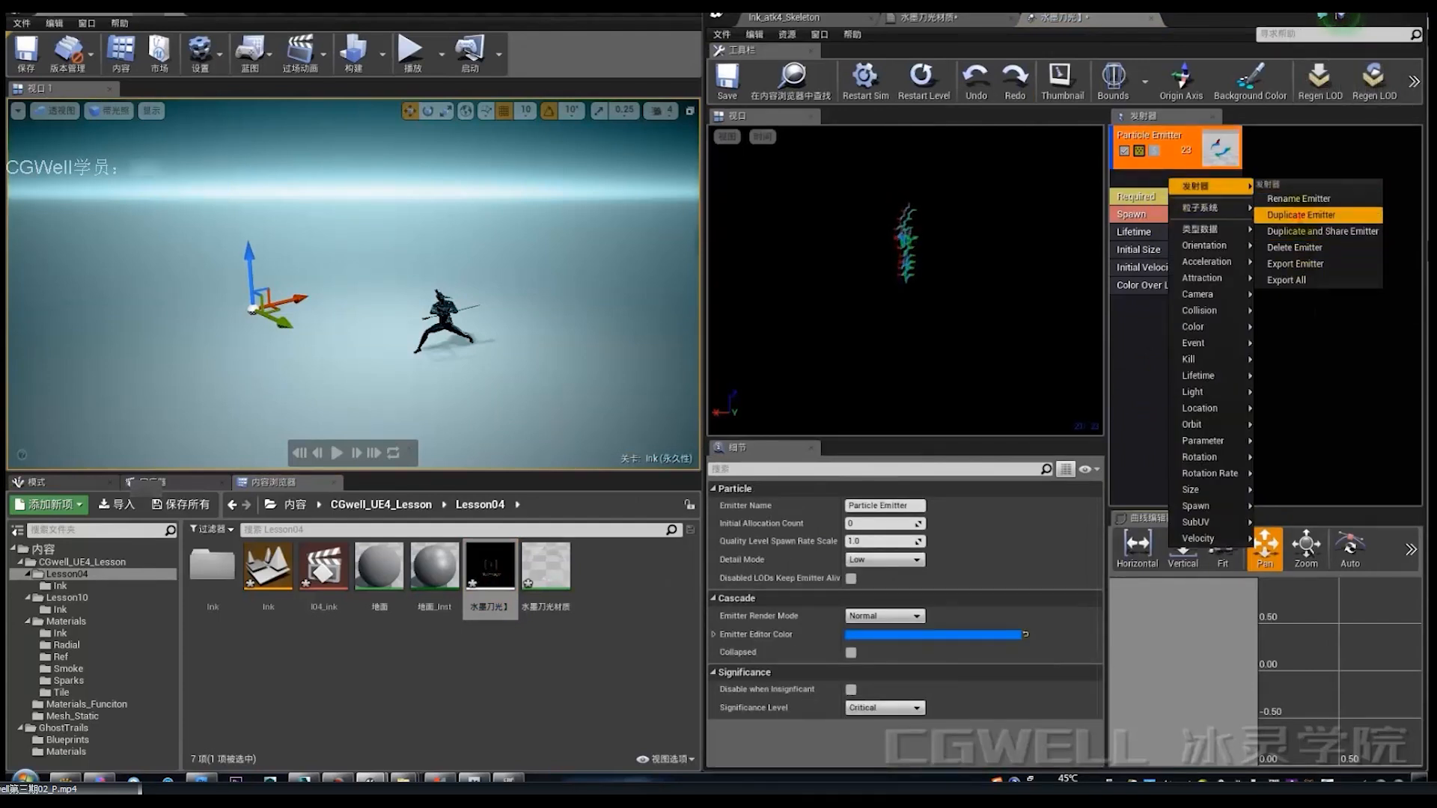
{"action": "left_click", "coordinate": [1301, 215]}
{"action": "left_click", "coordinate": [1299, 151]}
{"action": "key", "text": "Delete"}
Step: Add Mesh Data type data to the particle emitter and delete its Initial Velocity module
{"action": "right_click", "coordinate": [1201, 160]}
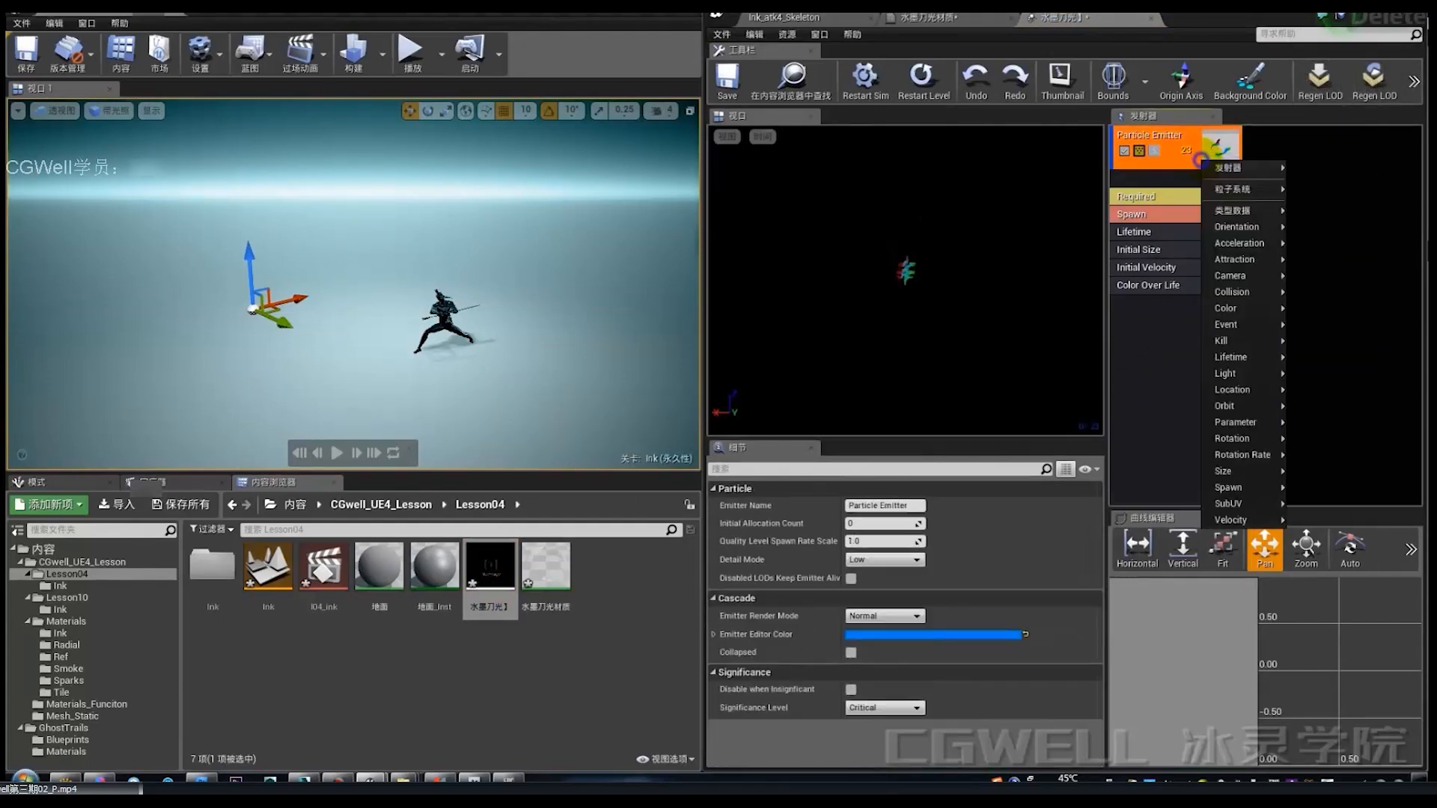
{"action": "mouse_move", "coordinate": [1235, 211]}
{"action": "left_click", "coordinate": [1319, 262]}
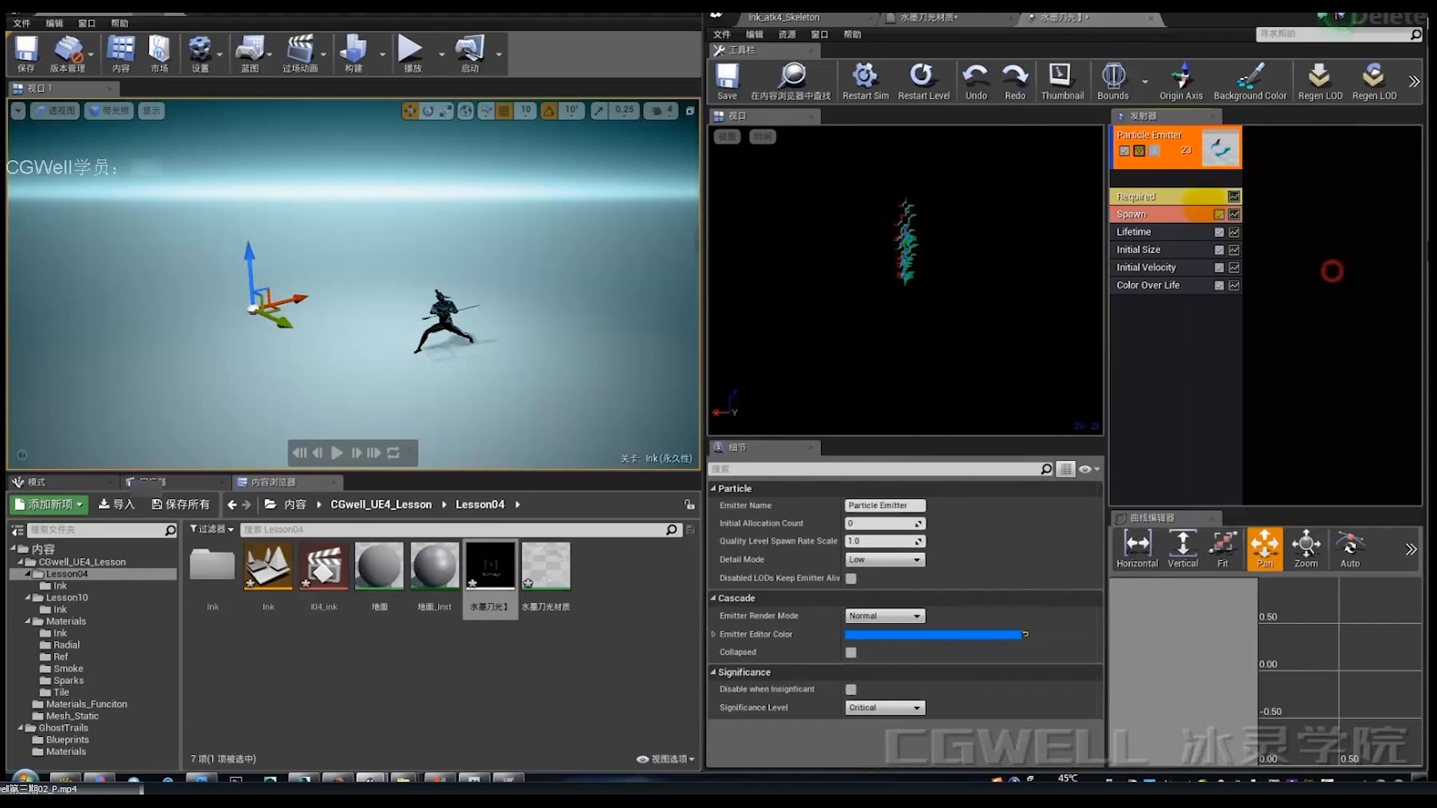
{"action": "left_click", "coordinate": [1156, 267]}
{"action": "key", "text": "Delete"}
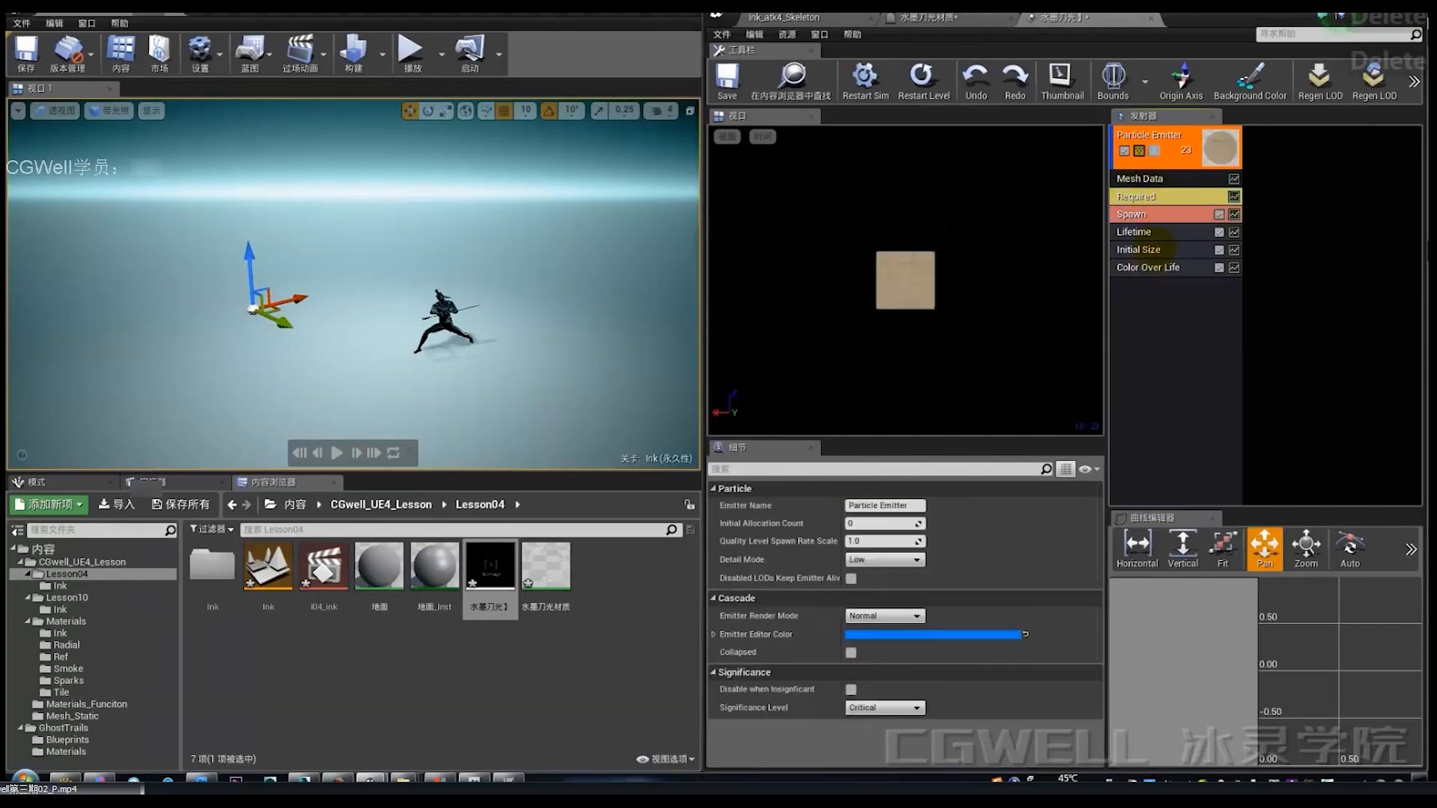
Step: Set Emitter Loops to 1 in the emitter's Required module
{"action": "left_click", "coordinate": [1139, 195]}
{"action": "scroll", "coordinate": [905, 583], "scroll_direction": "down", "scroll_amount": 5}
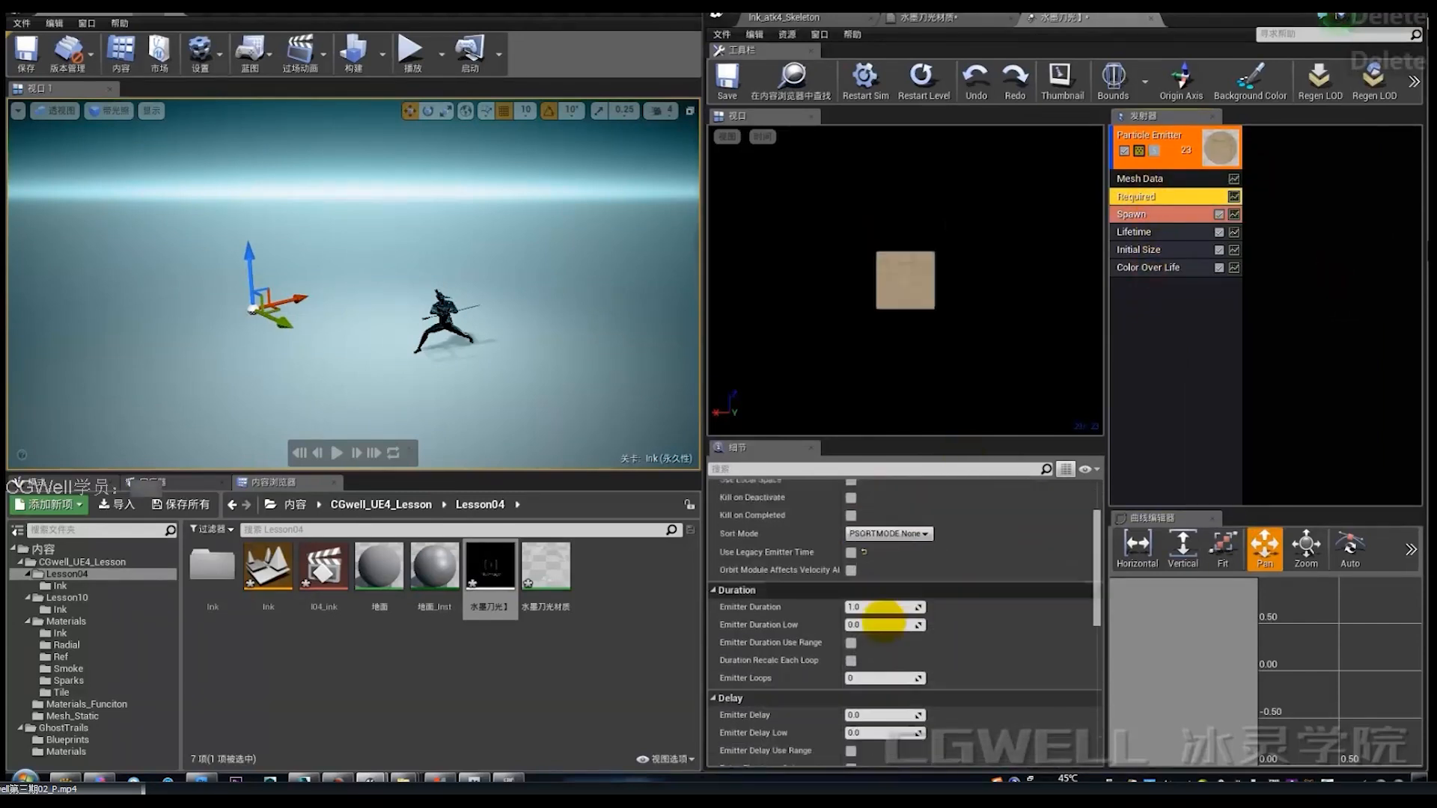
{"action": "left_click", "coordinate": [864, 649]}
{"action": "type", "text": "1"}
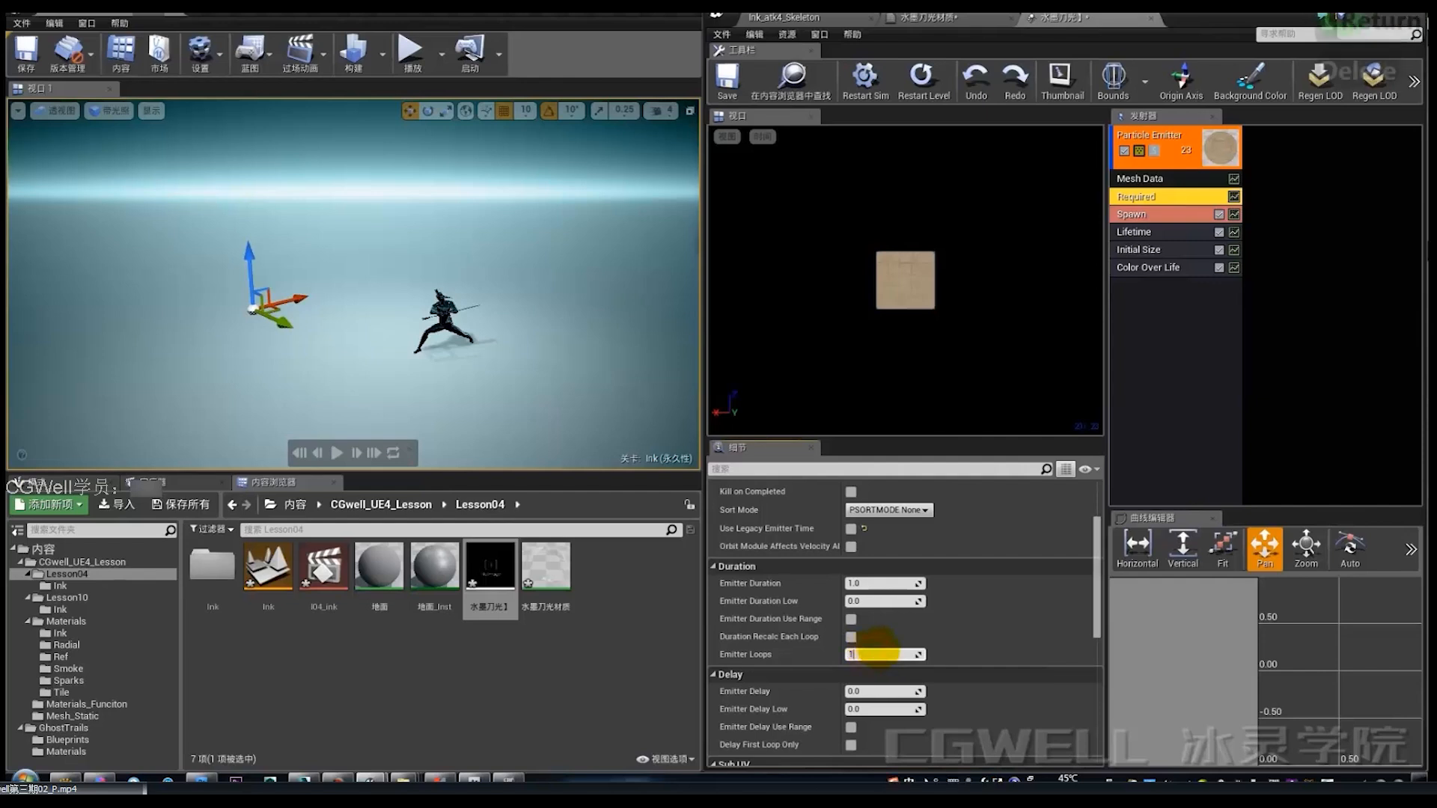
Step: Set the emitter's Spawn rate constant to 0 and add one Burst List entry with Count 1
{"action": "key", "text": "Return"}
{"action": "left_click", "coordinate": [1145, 214]}
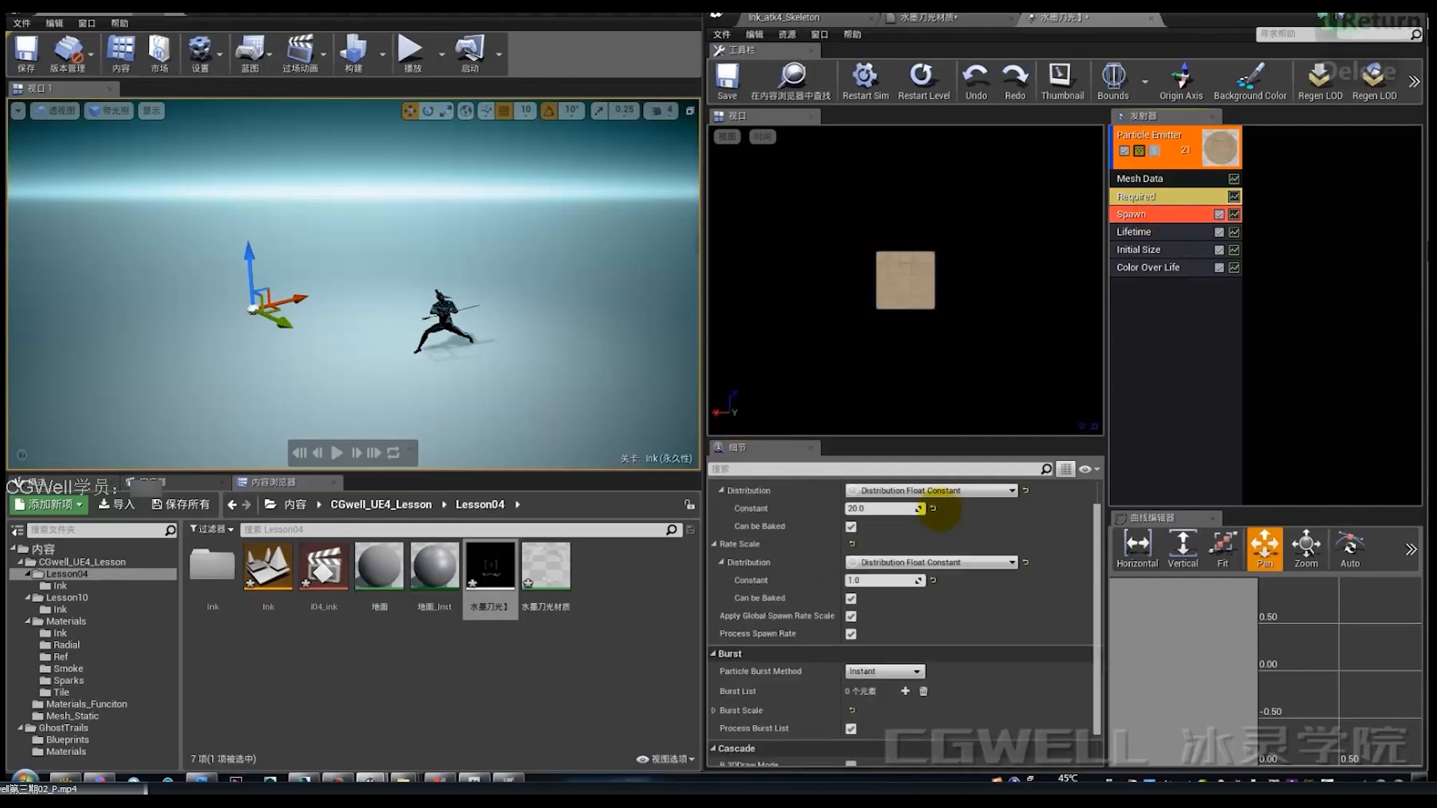
{"action": "left_click", "coordinate": [887, 509]}
{"action": "type", "text": "0"}
{"action": "key", "text": "Return"}
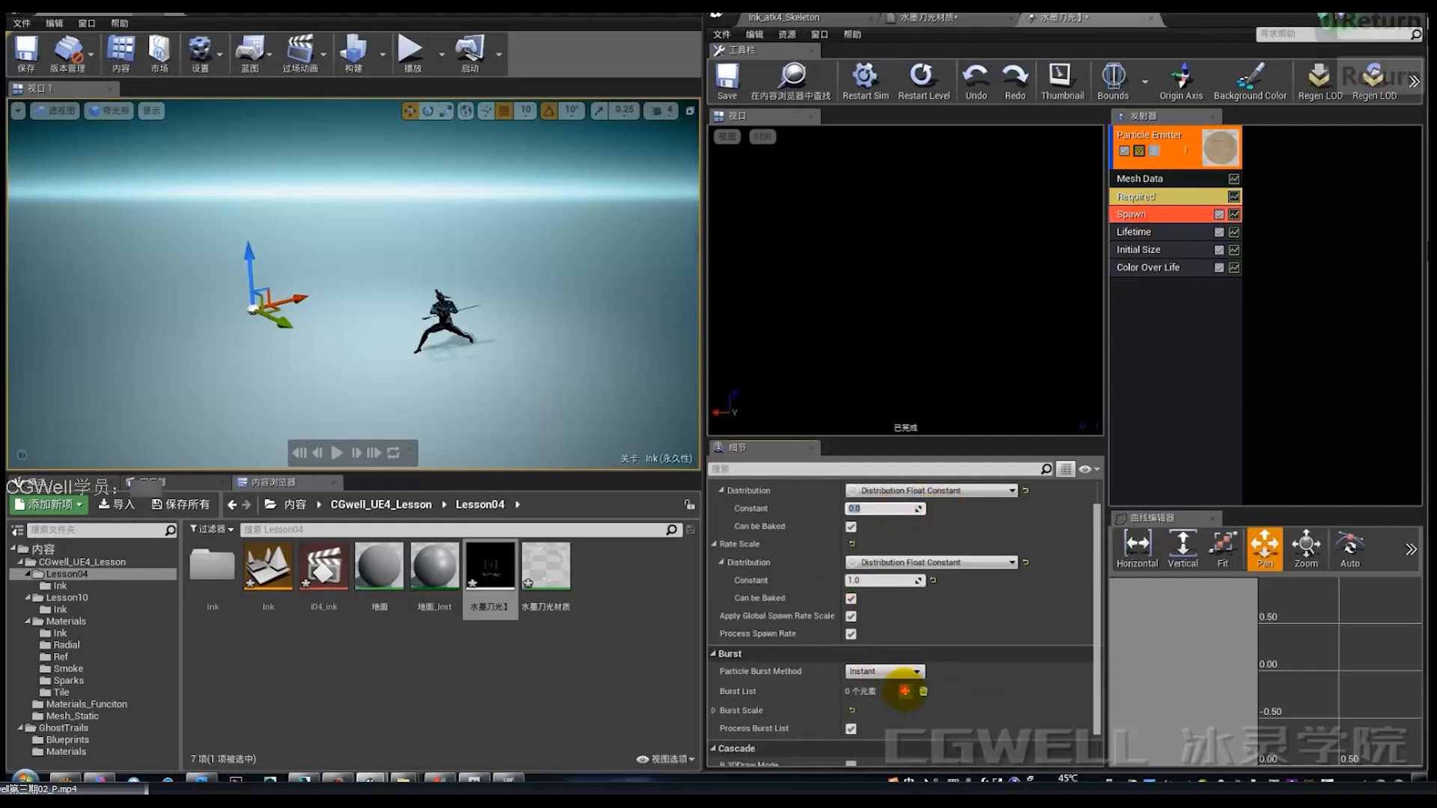
{"action": "left_click", "coordinate": [904, 692]}
{"action": "left_click", "coordinate": [876, 728]}
{"action": "type", "text": "1"}
{"action": "key", "text": "Return"}
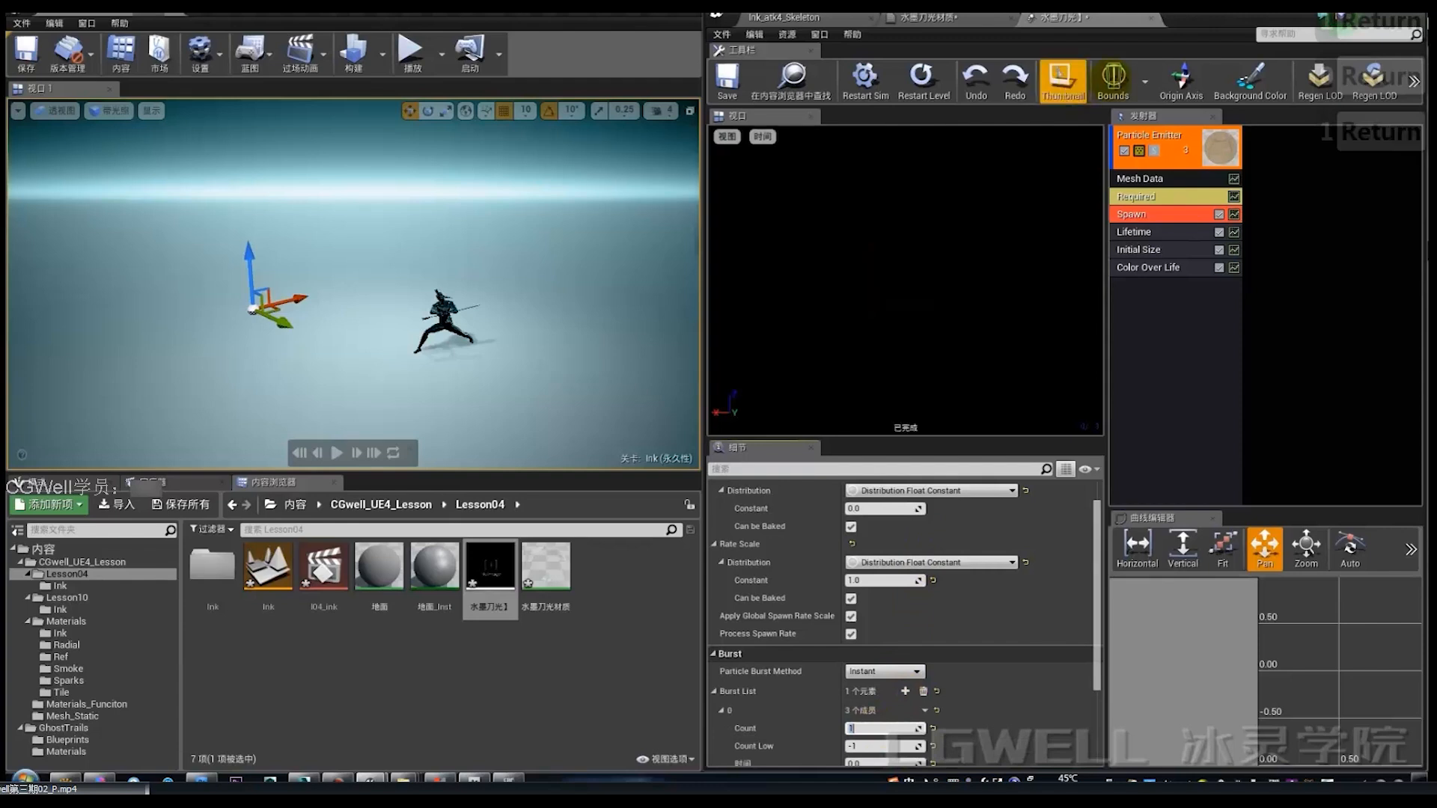
Step: Change the particle preview's background color to a light grey with value 0.715
{"action": "left_click", "coordinate": [1250, 79]}
{"action": "left_click", "coordinate": [1136, 203]}
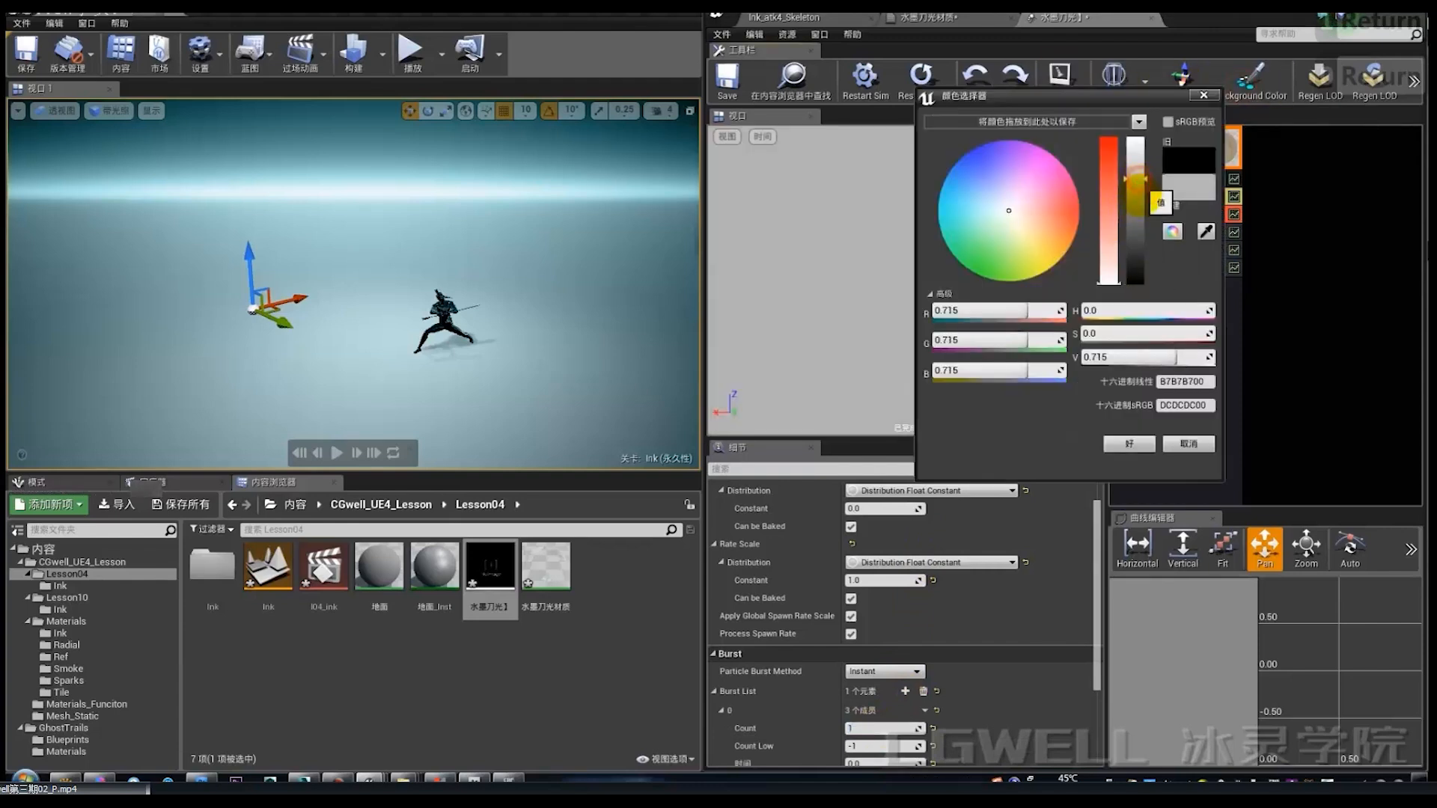
{"action": "left_click", "coordinate": [1129, 444]}
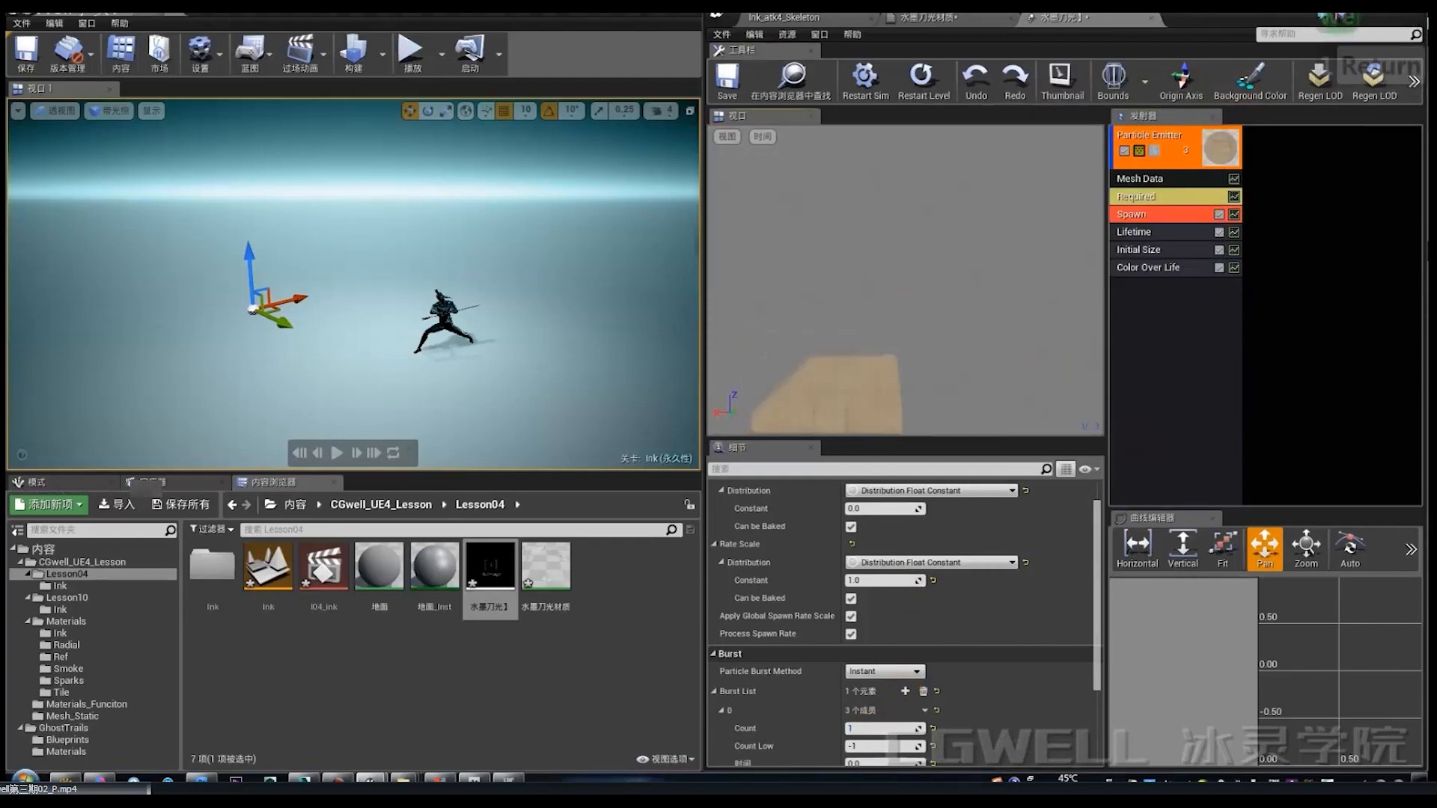
Step: Assign the static mesh Dg_003_mesh_cg_02 from the Mesh_Static folder to the emitter's Mesh Data module
{"action": "left_click", "coordinate": [1139, 178]}
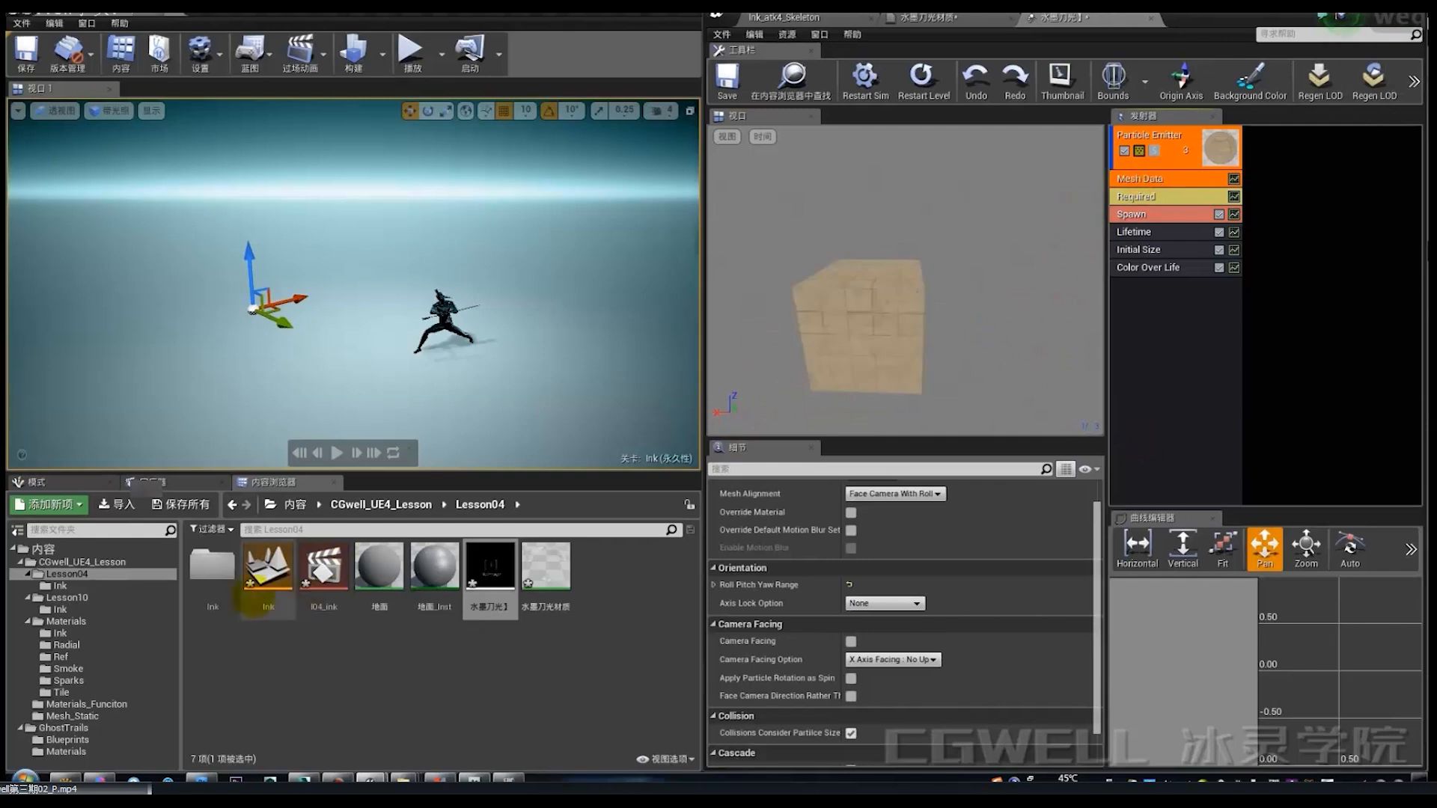
{"action": "left_click", "coordinate": [68, 716]}
{"action": "left_click", "coordinate": [213, 569]}
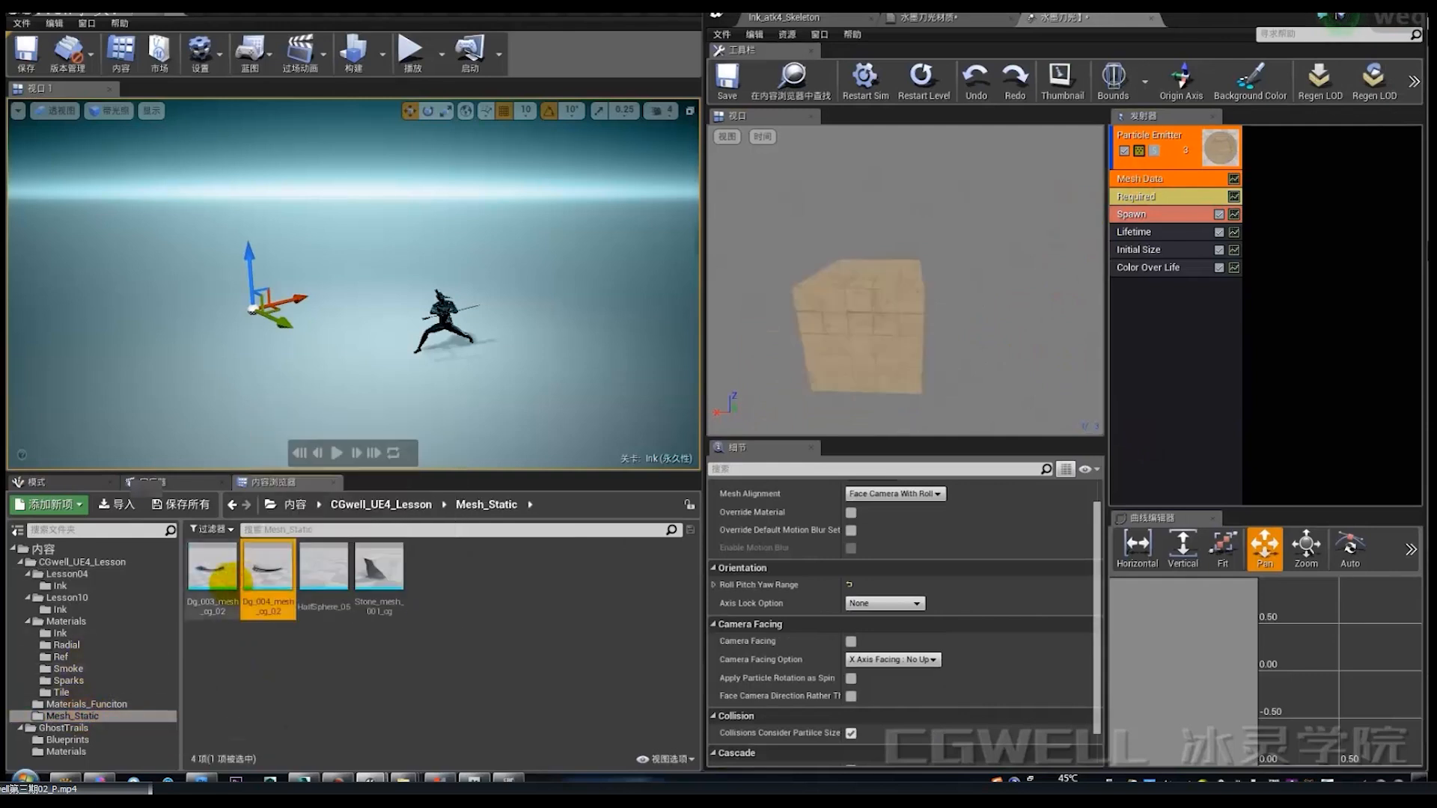
{"action": "scroll", "coordinate": [1078, 509], "scroll_direction": "up", "scroll_amount": 2}
{"action": "left_click", "coordinate": [910, 533]}
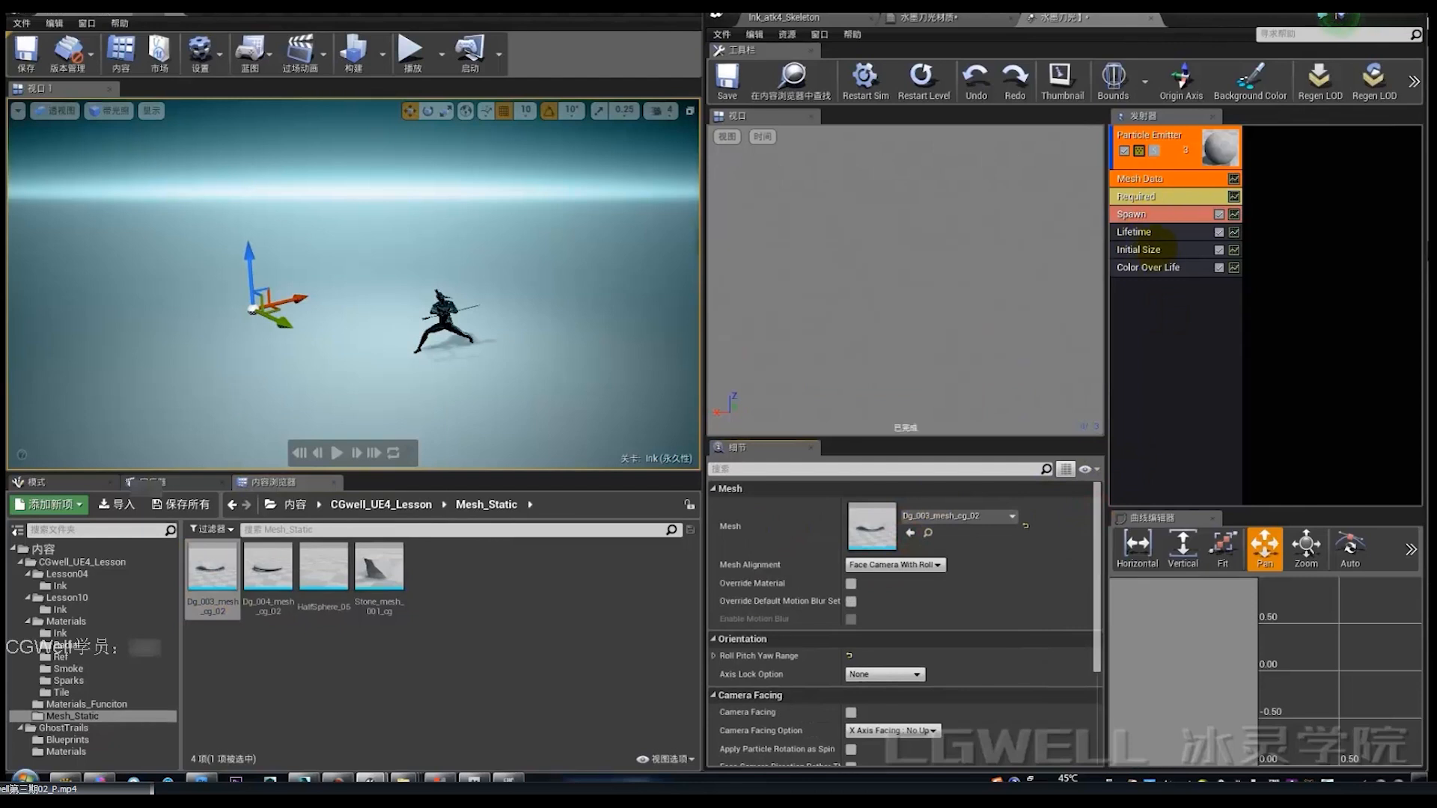
Step: In Initial Size, set Locked Axes to XY, Max and Min X to 2, and Max and Min Z to 1
{"action": "left_click", "coordinate": [1138, 249]}
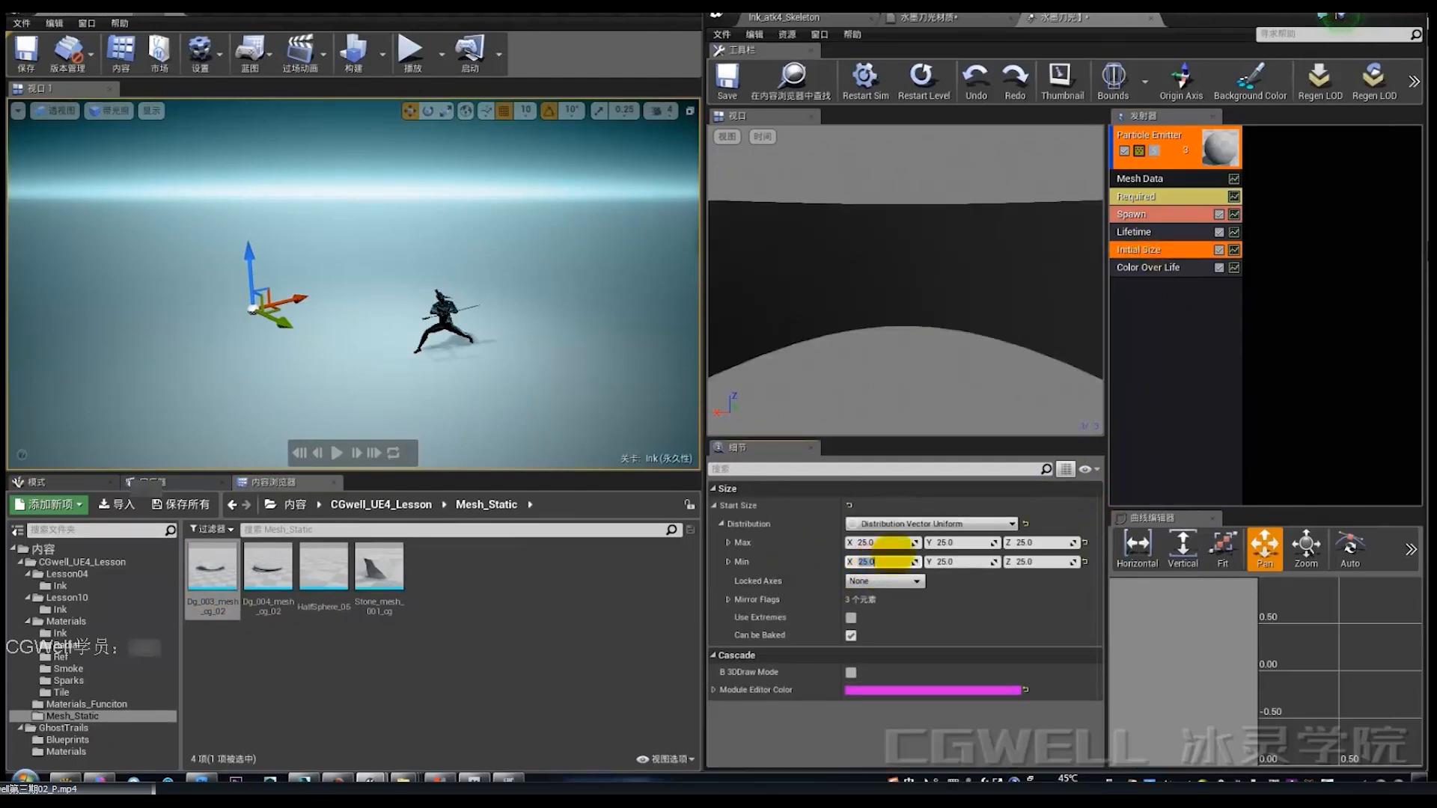
{"action": "left_click", "coordinate": [899, 581]}
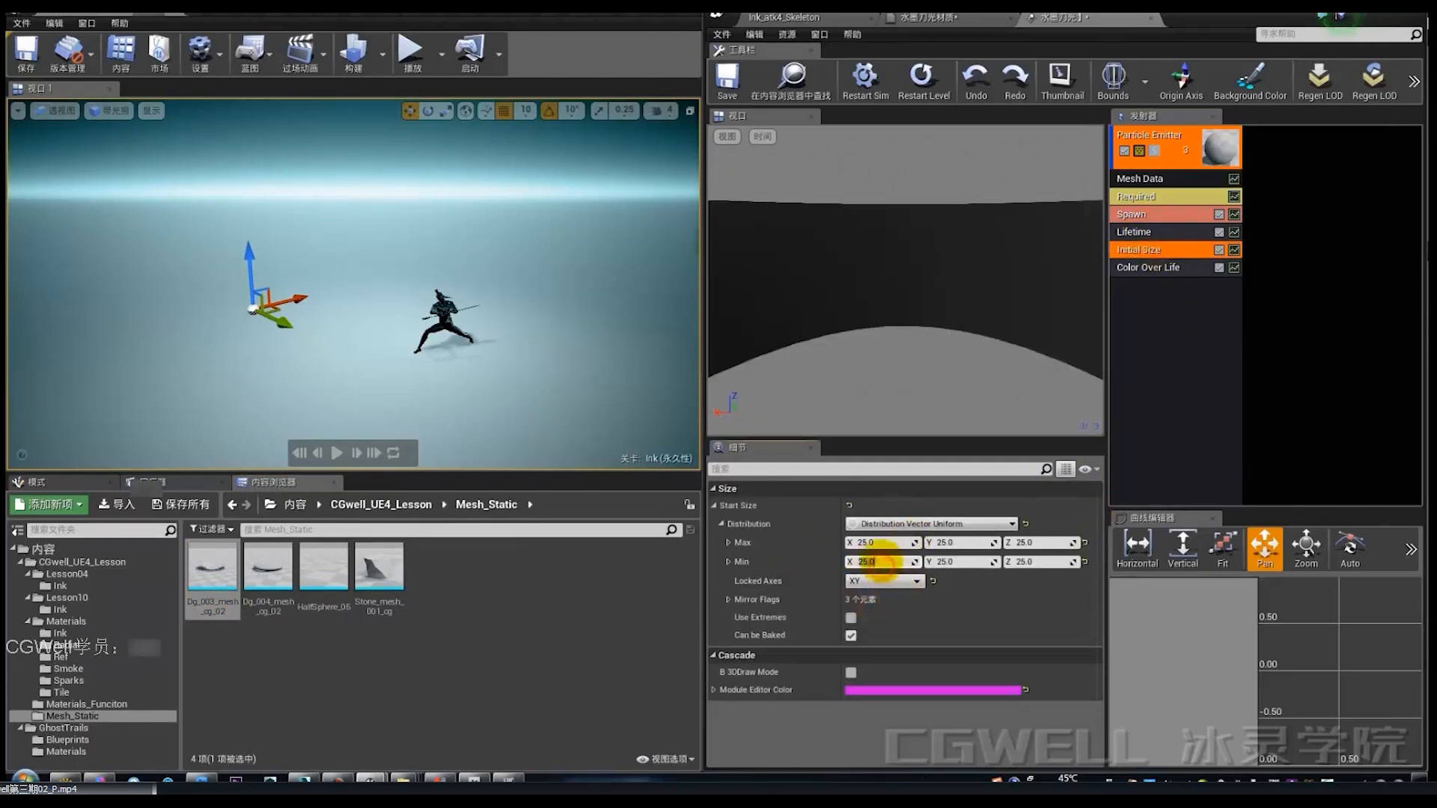
{"action": "type", "text": "2"}
{"action": "left_click", "coordinate": [887, 545]}
{"action": "type", "text": "2"}
{"action": "key", "text": "Return"}
{"action": "left_click", "coordinate": [1049, 543]}
{"action": "type", "text": "1"}
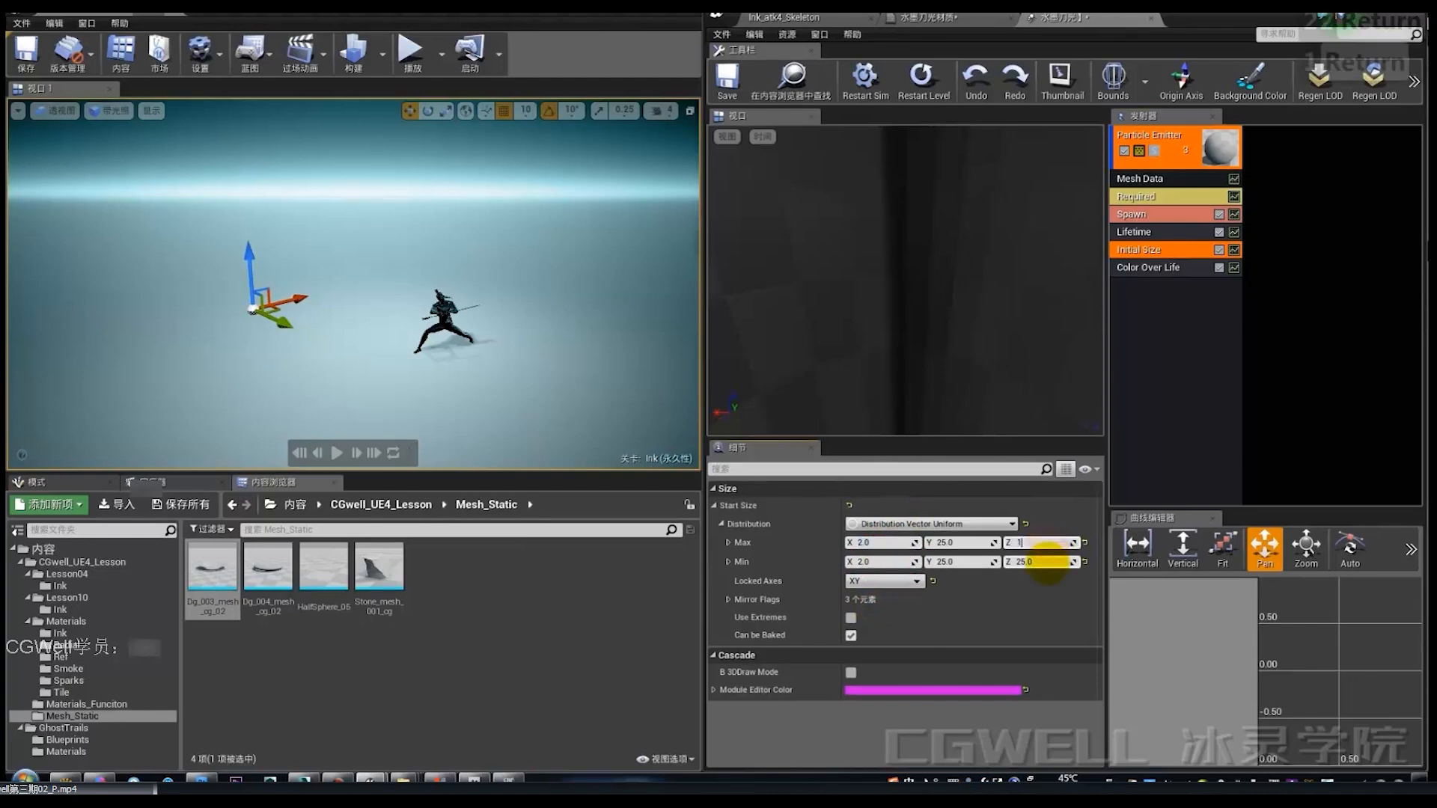
{"action": "left_click", "coordinate": [1046, 562]}
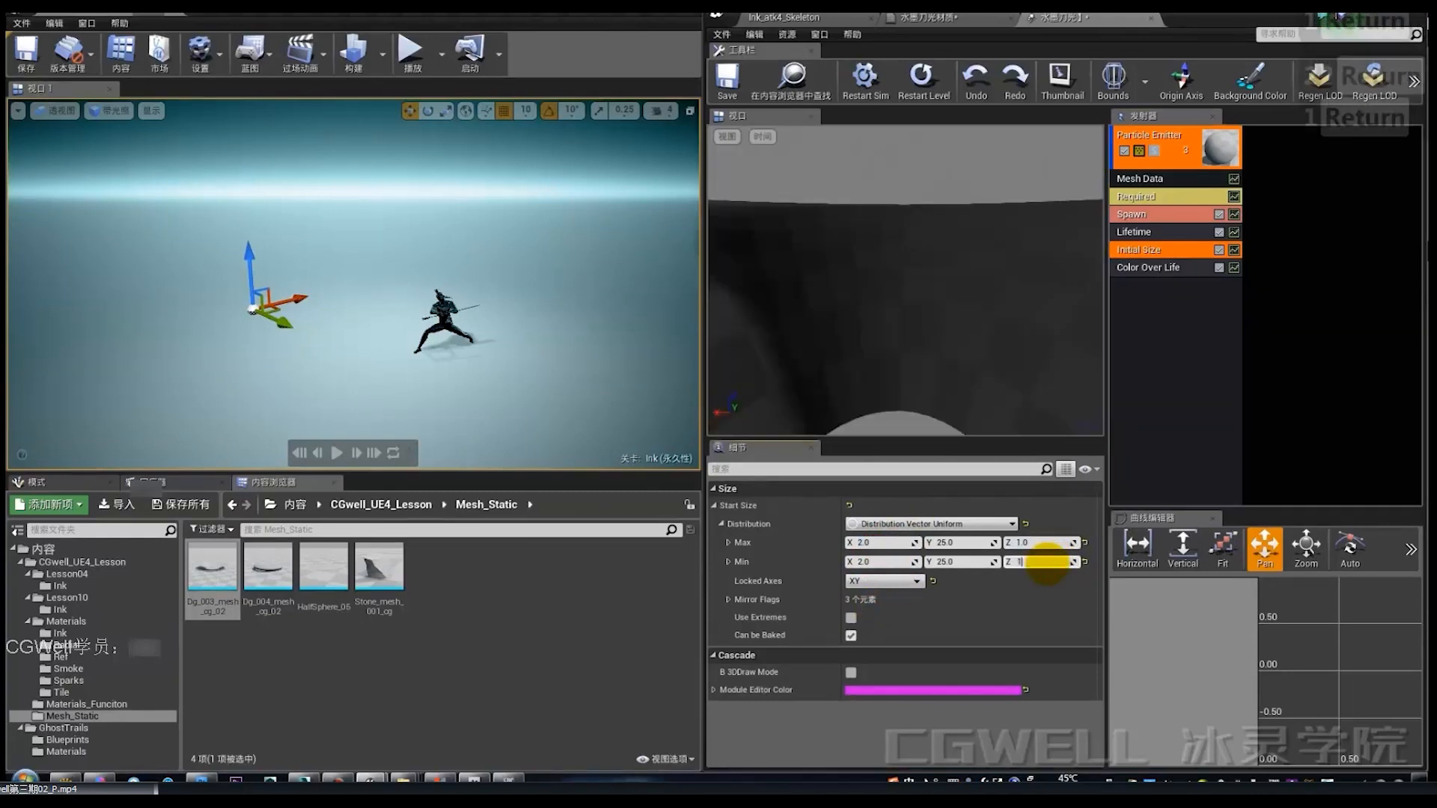
{"action": "type", "text": "1"}
{"action": "key", "text": "Return"}
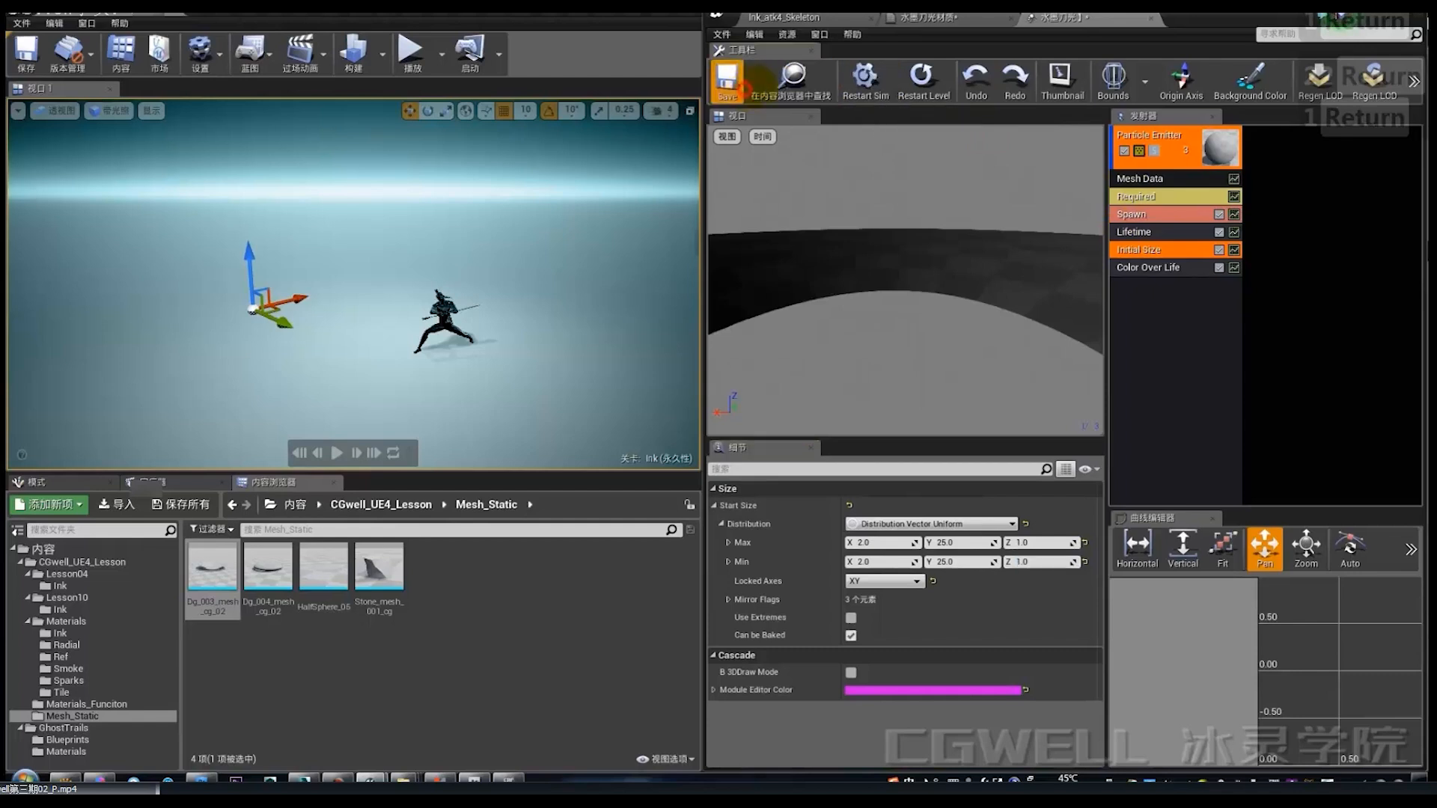
Step: Locate the particle system in its content folder, raise its instance in the level, and replay it to check the ring around the character
{"action": "left_click", "coordinate": [792, 81]}
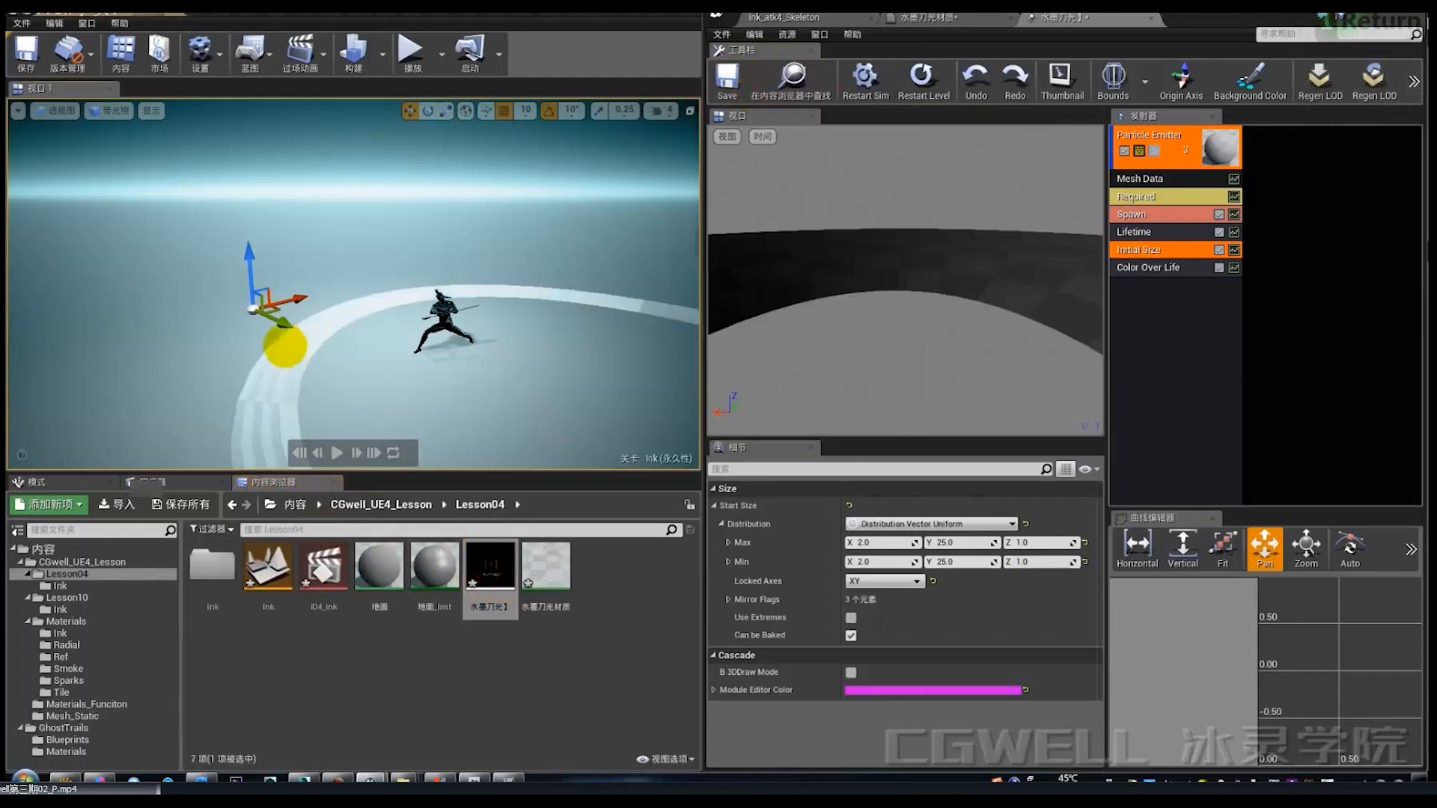
{"action": "key", "text": "s"}
{"action": "key", "text": "a"}
{"action": "right_click_drag", "start_coordinate": [372, 393], "coordinate": [392, 315]}
{"action": "key", "text": "d"}
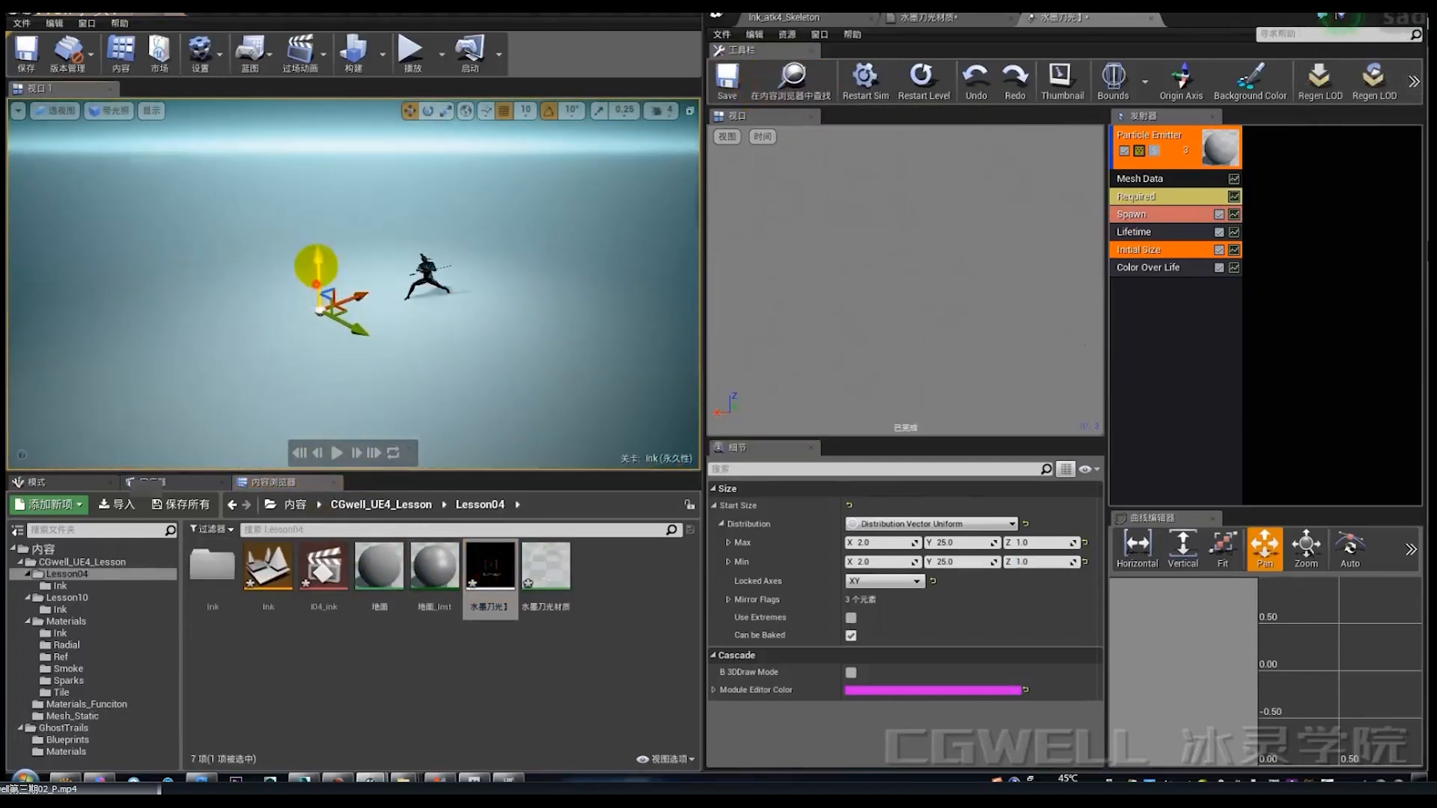
{"action": "left_click_drag", "start_coordinate": [318, 266], "coordinate": [316, 238]}
{"action": "left_click", "coordinate": [924, 79]}
{"action": "right_click_drag", "start_coordinate": [522, 279], "coordinate": [513, 271]}
{"action": "key", "text": "w"}
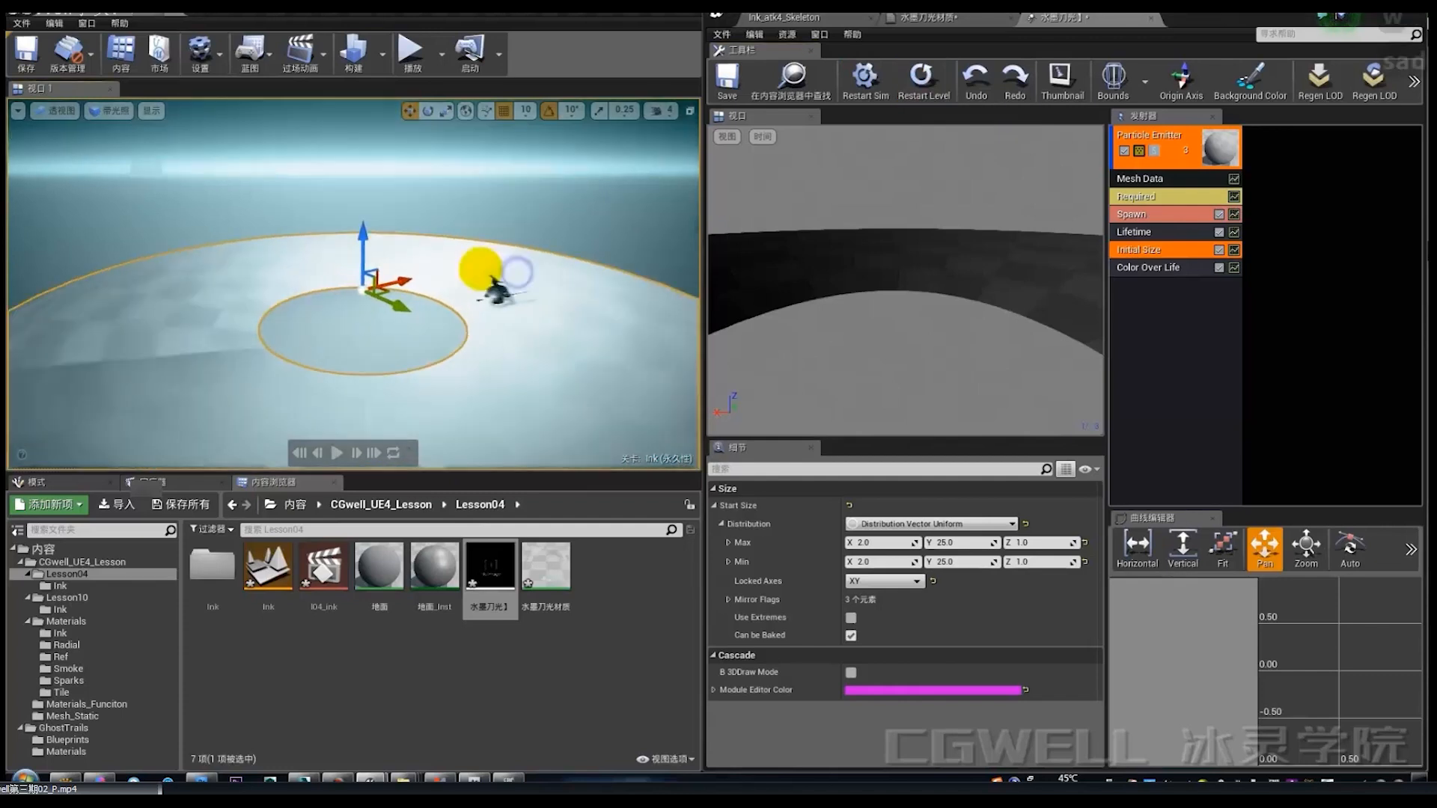
{"action": "right_click_drag", "start_coordinate": [680, 404], "coordinate": [685, 400]}
{"action": "key", "text": "s"}
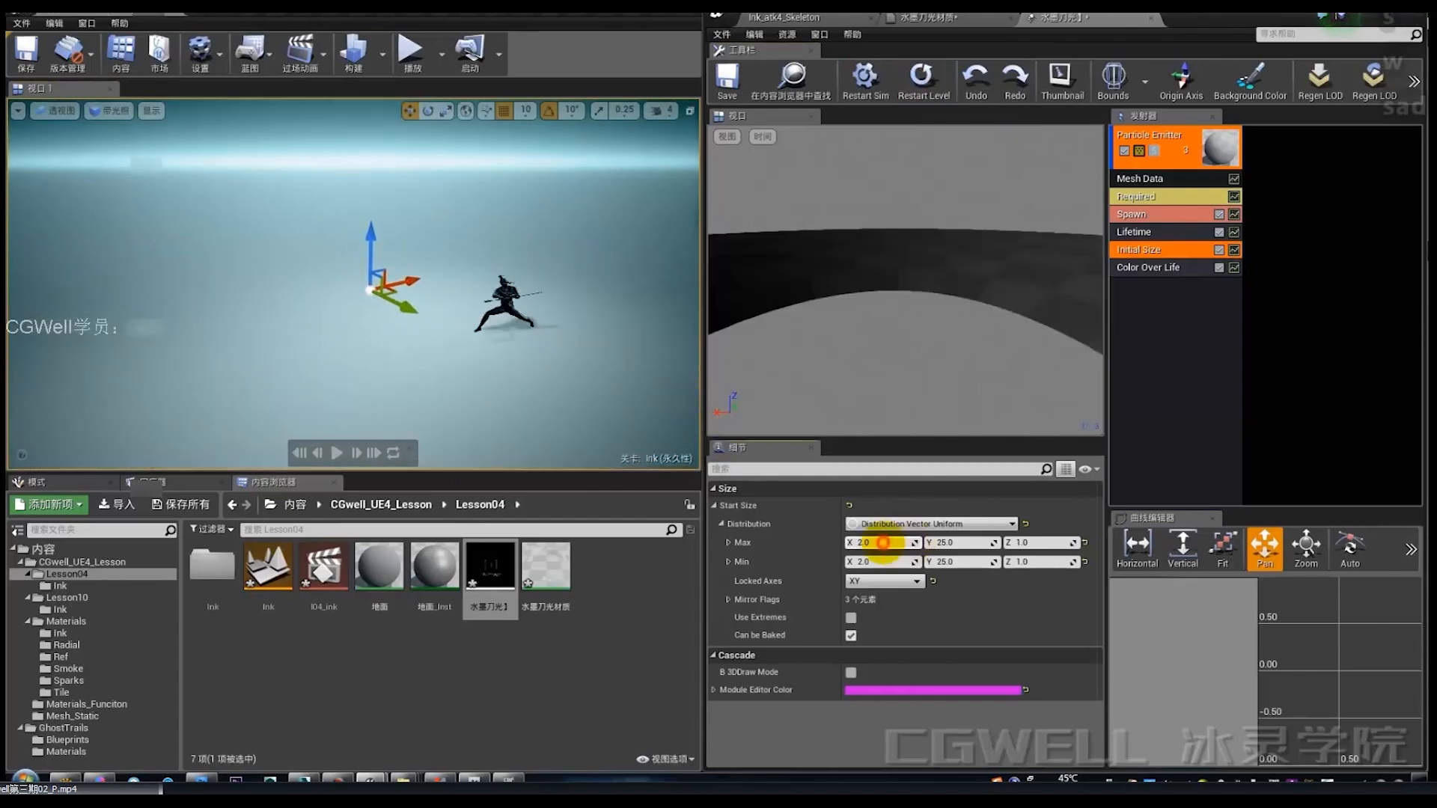
Step: Try a Start Size X of 0.38 for both Max and Min and check the ring beside the character
{"action": "left_click", "coordinate": [884, 542]}
{"action": "key", "text": "BackSpace"}
{"action": "left_click", "coordinate": [878, 563]}
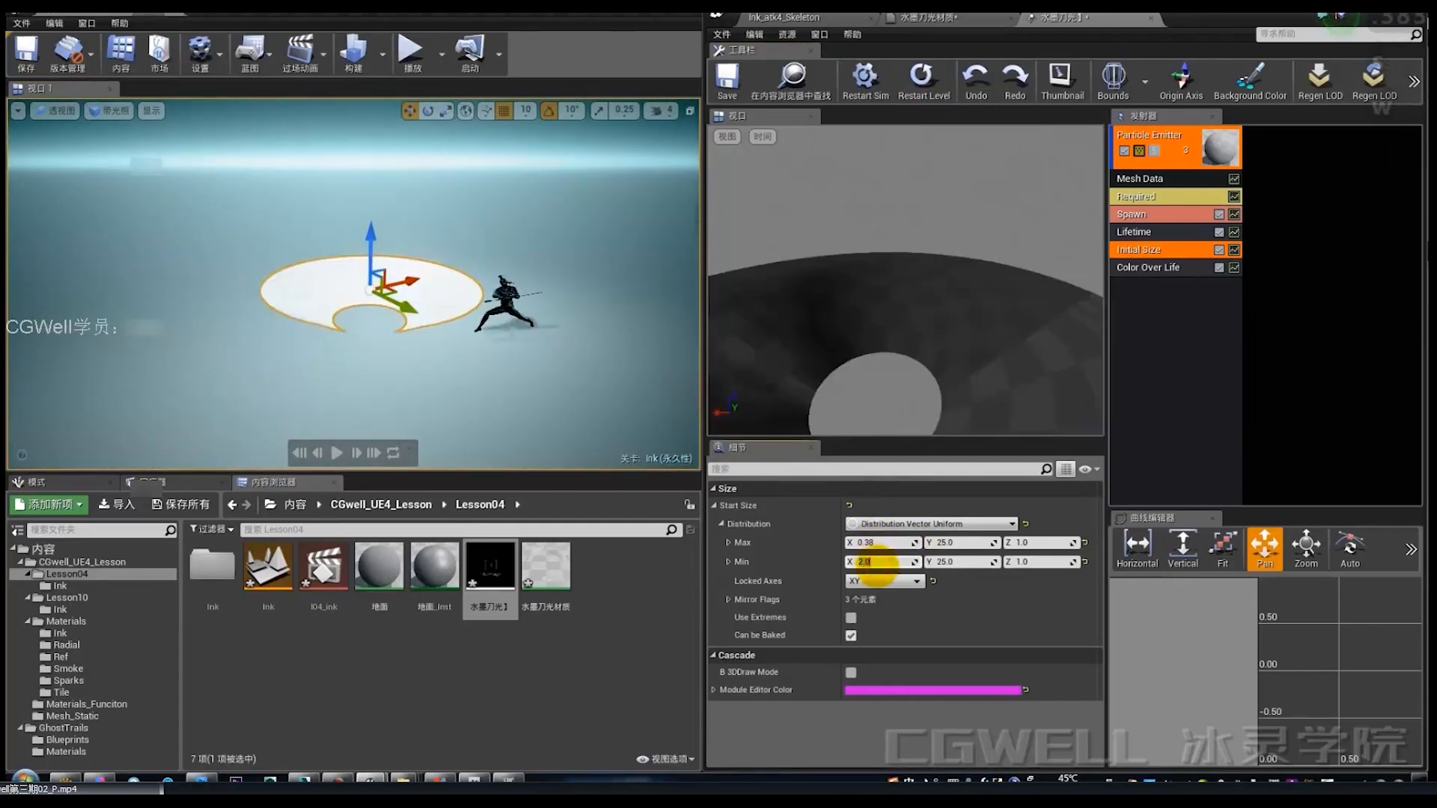
{"action": "type", "text": "3.25"}
{"action": "left_click_drag", "start_coordinate": [877, 563], "coordinate": [827, 571]}
{"action": "type", "text": ".38"}
{"action": "key", "text": "Return"}
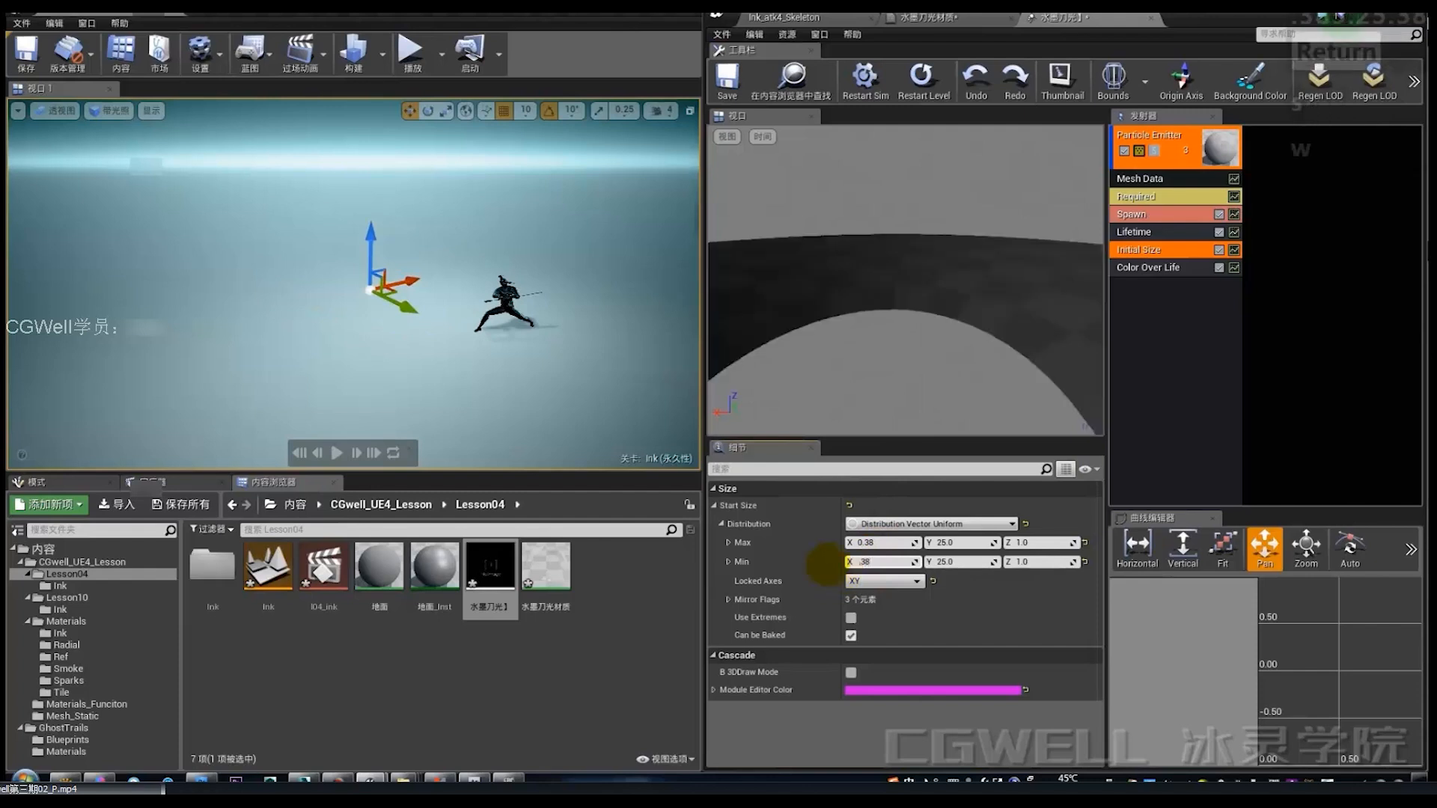
{"action": "mouse_move", "coordinate": [597, 372]}
{"action": "right_mouse_down"}
{"action": "mouse_move", "coordinate": [583, 374]}
{"action": "mouse_move", "coordinate": [596, 374]}
{"action": "right_mouse_up"}
{"action": "key", "text": "w"}
{"action": "key", "text": "d"}
{"action": "key", "text": "s"}
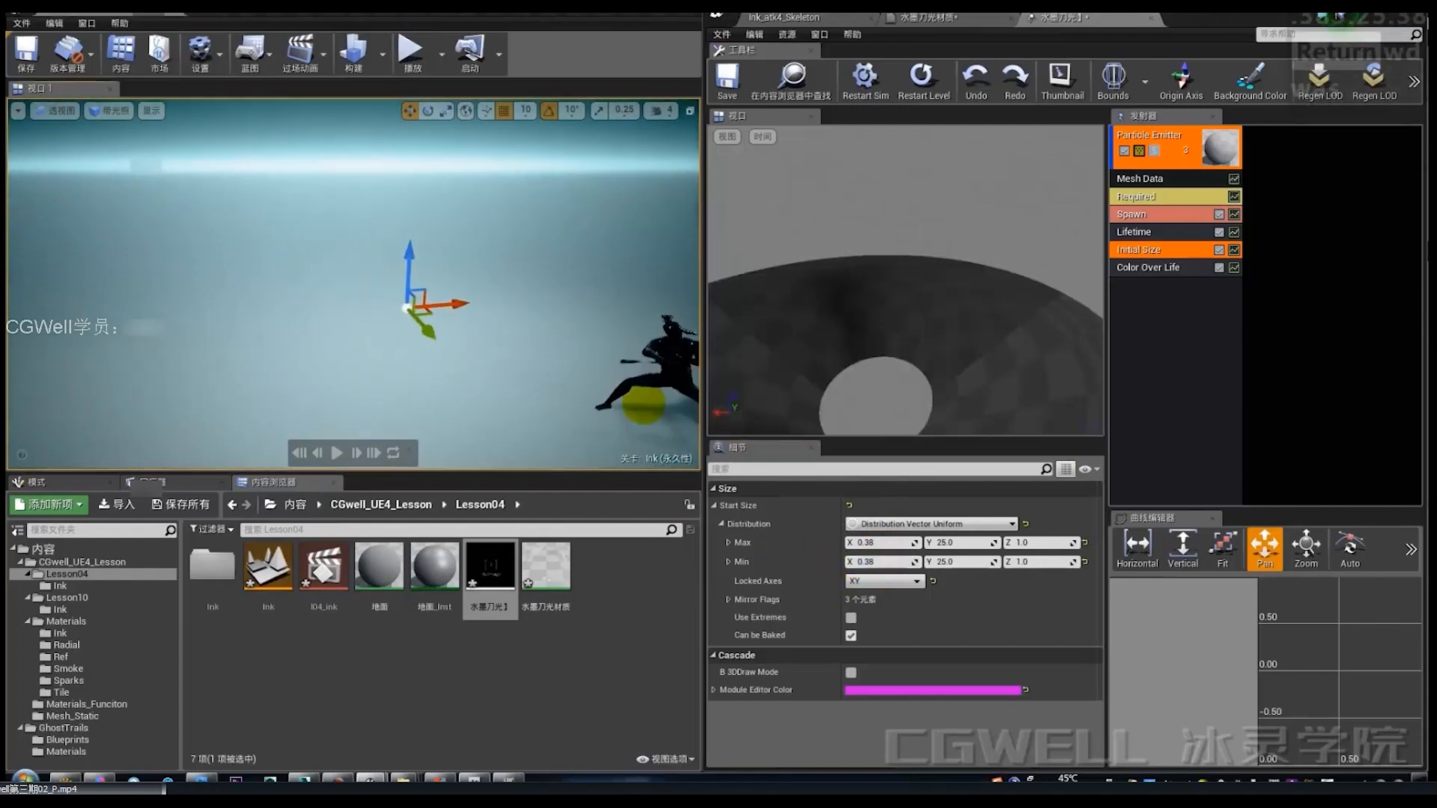
Step: Try a Start Size X of 0.5 for both Max and Min
{"action": "left_click", "coordinate": [901, 545]}
{"action": "type", "text": ".5"}
{"action": "left_click", "coordinate": [888, 562]}
{"action": "type", "text": ".5"}
{"action": "key", "text": "Return"}
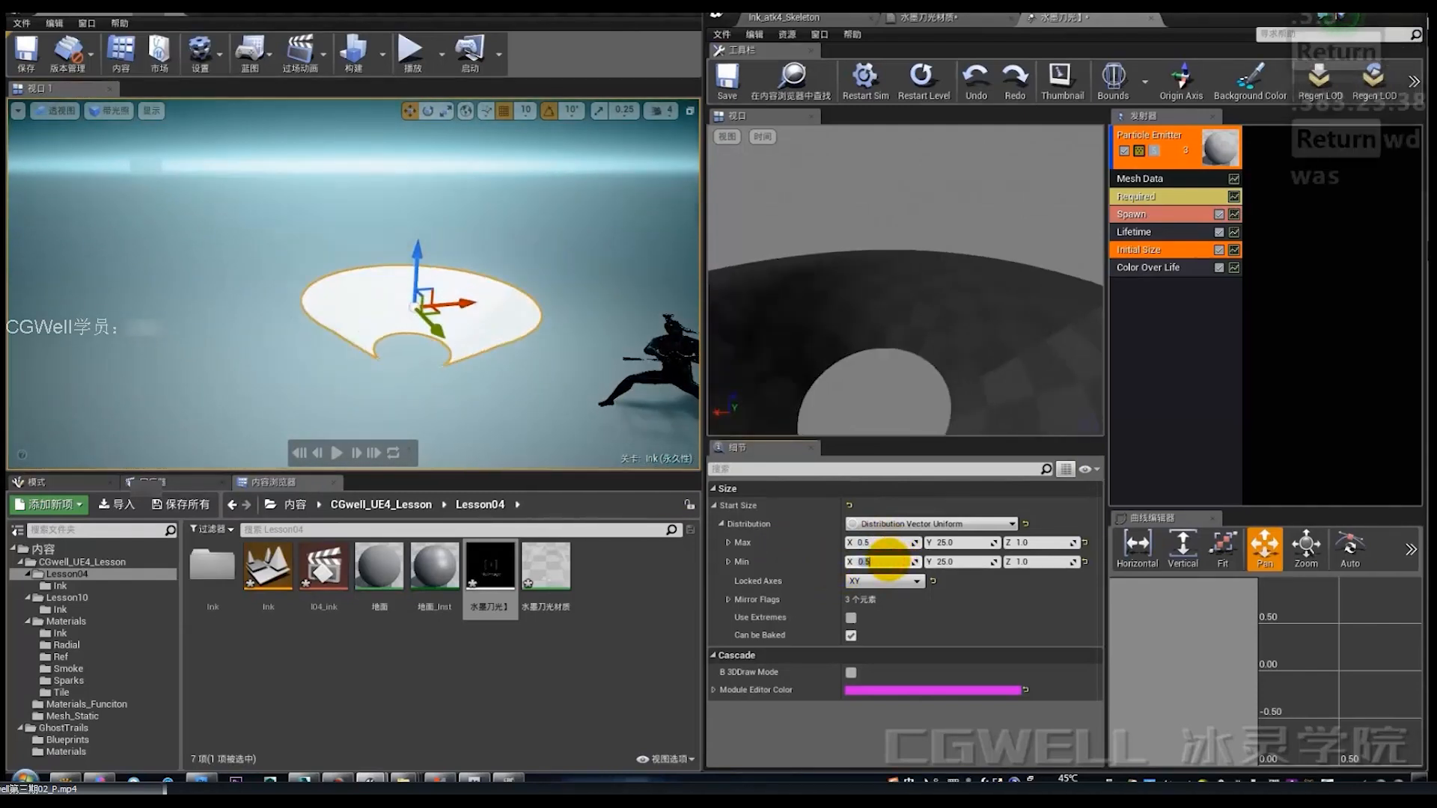
Step: Set the Start Size X to 1 for both Max and Min
{"action": "left_click", "coordinate": [878, 544]}
{"action": "type", "text": "1"}
{"action": "left_click", "coordinate": [890, 560]}
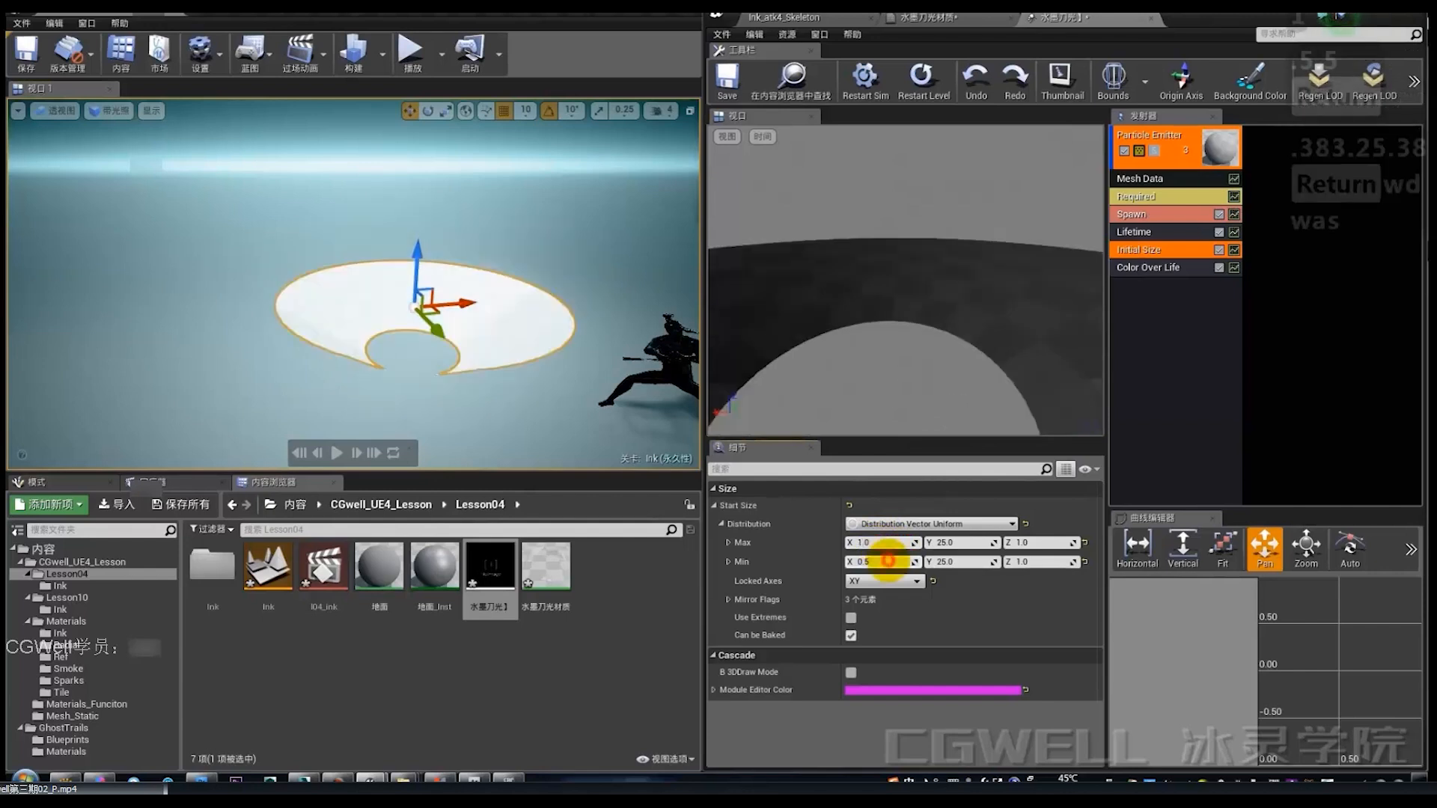
{"action": "type", "text": "1"}
{"action": "key", "text": "Return"}
Step: Replay the particle in the level and examine the ring's size relative to the character from several angles
{"action": "key", "text": "d"}
{"action": "right_click_drag", "start_coordinate": [607, 369], "coordinate": [606, 369]}
{"action": "key", "text": "s"}
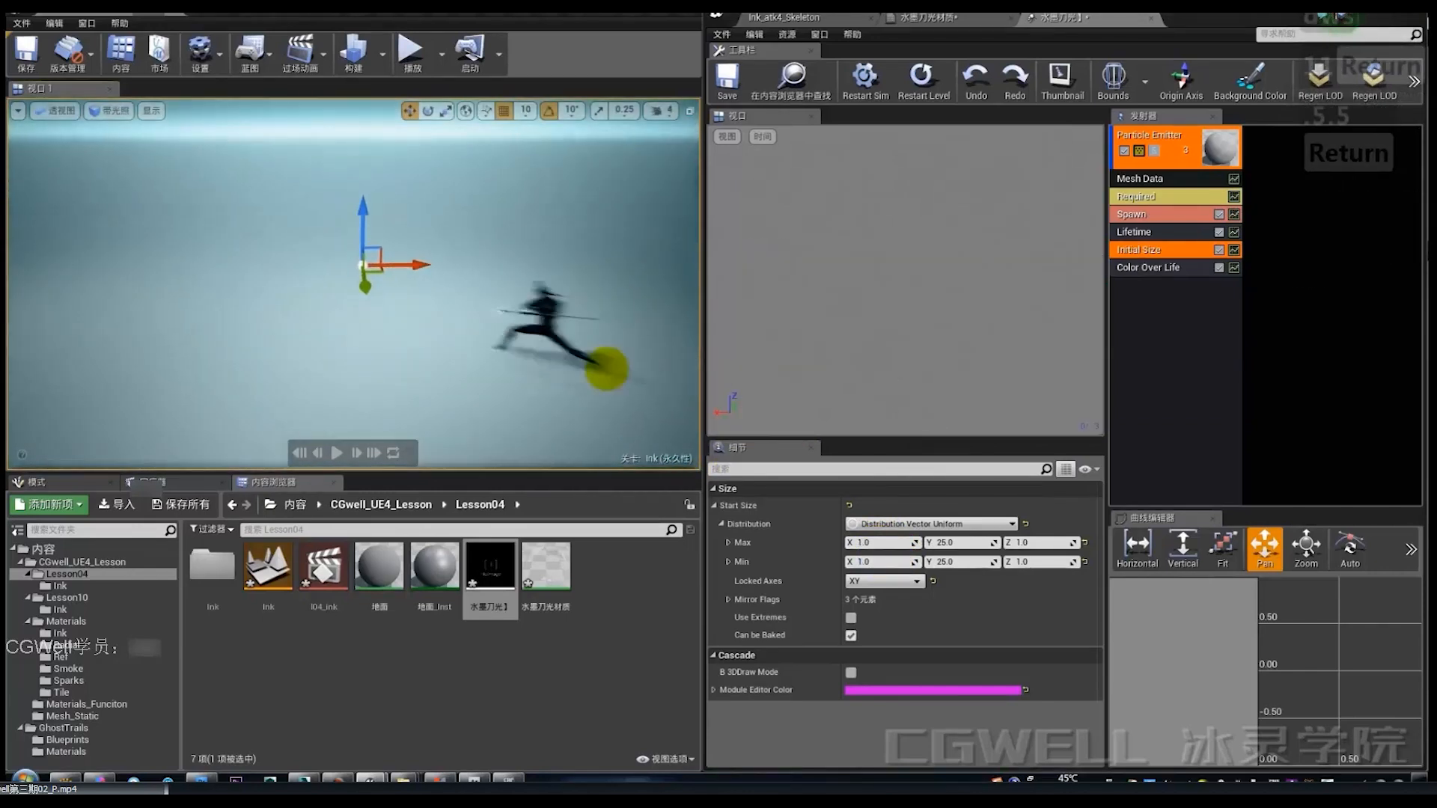
{"action": "left_click", "coordinate": [924, 83]}
{"action": "key", "text": "a"}
{"action": "right_click_drag", "start_coordinate": [564, 219], "coordinate": [559, 234]}
{"action": "key", "text": "w"}
{"action": "key", "text": "d"}
{"action": "key", "text": "d"}
{"action": "left_click", "coordinate": [924, 75]}
{"action": "left_click", "coordinate": [465, 283]}
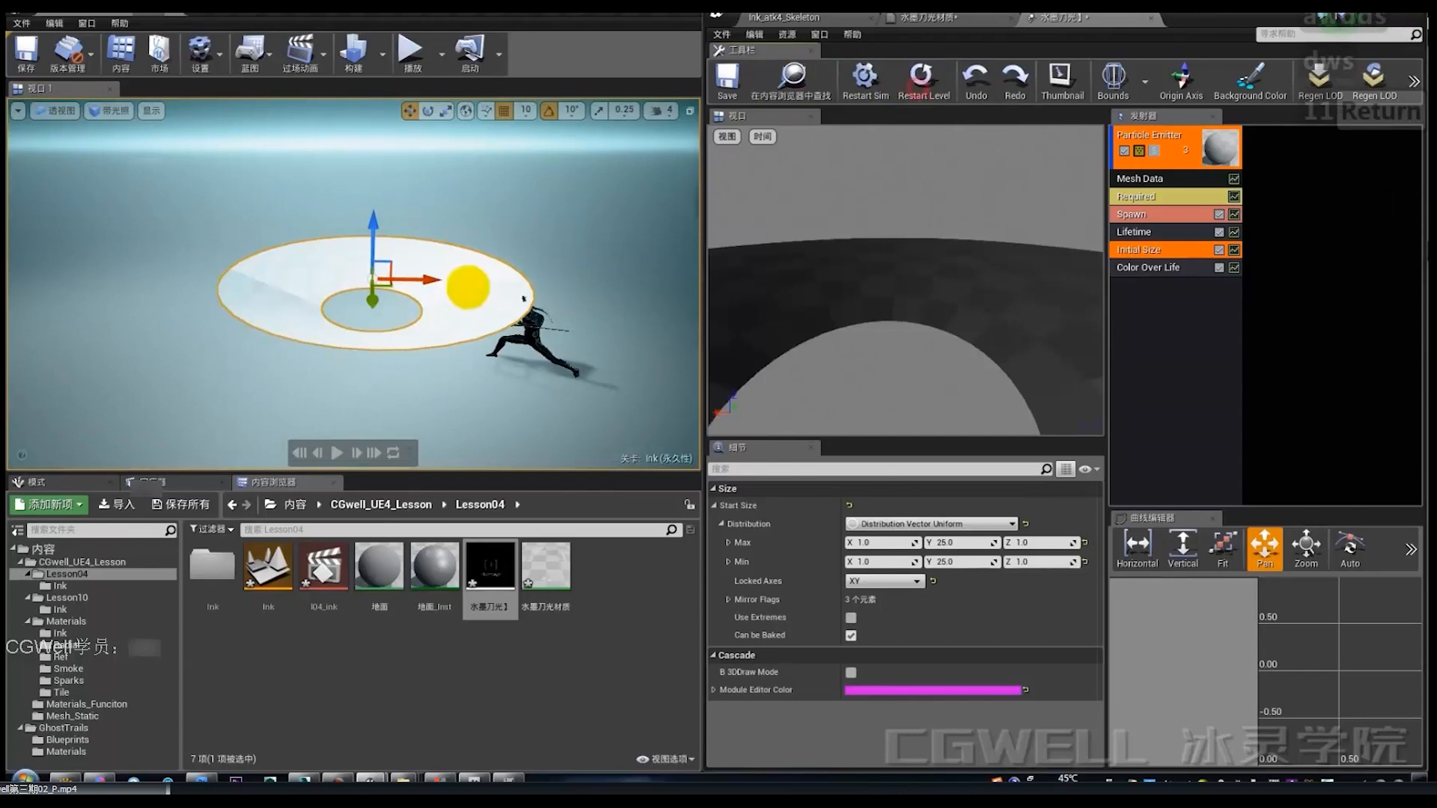
Step: Enable Override Material in Mesh Data and assign 水墨刀光材质 as the emitter's material in the Required module
{"action": "left_click", "coordinate": [1130, 214]}
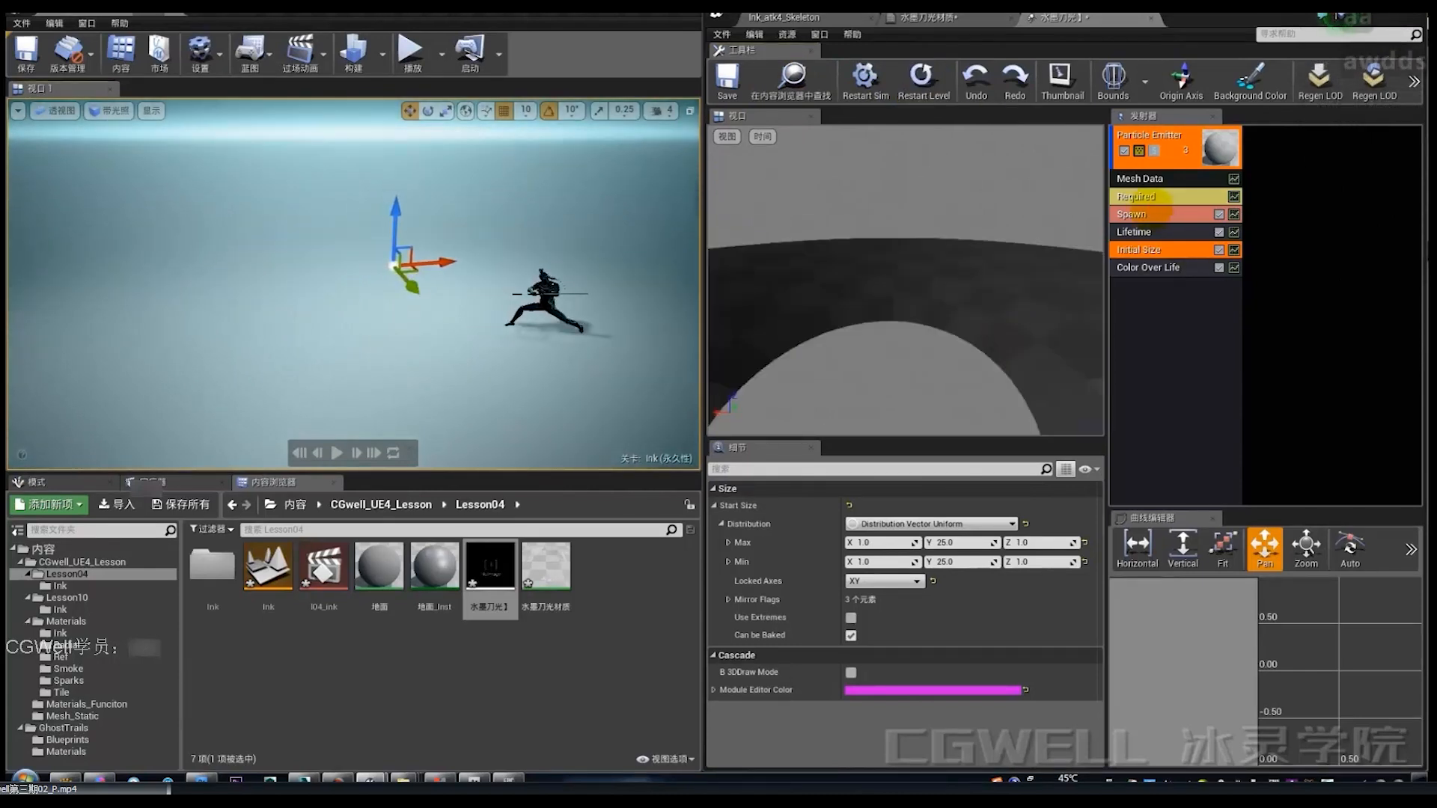
{"action": "left_click", "coordinate": [1139, 178]}
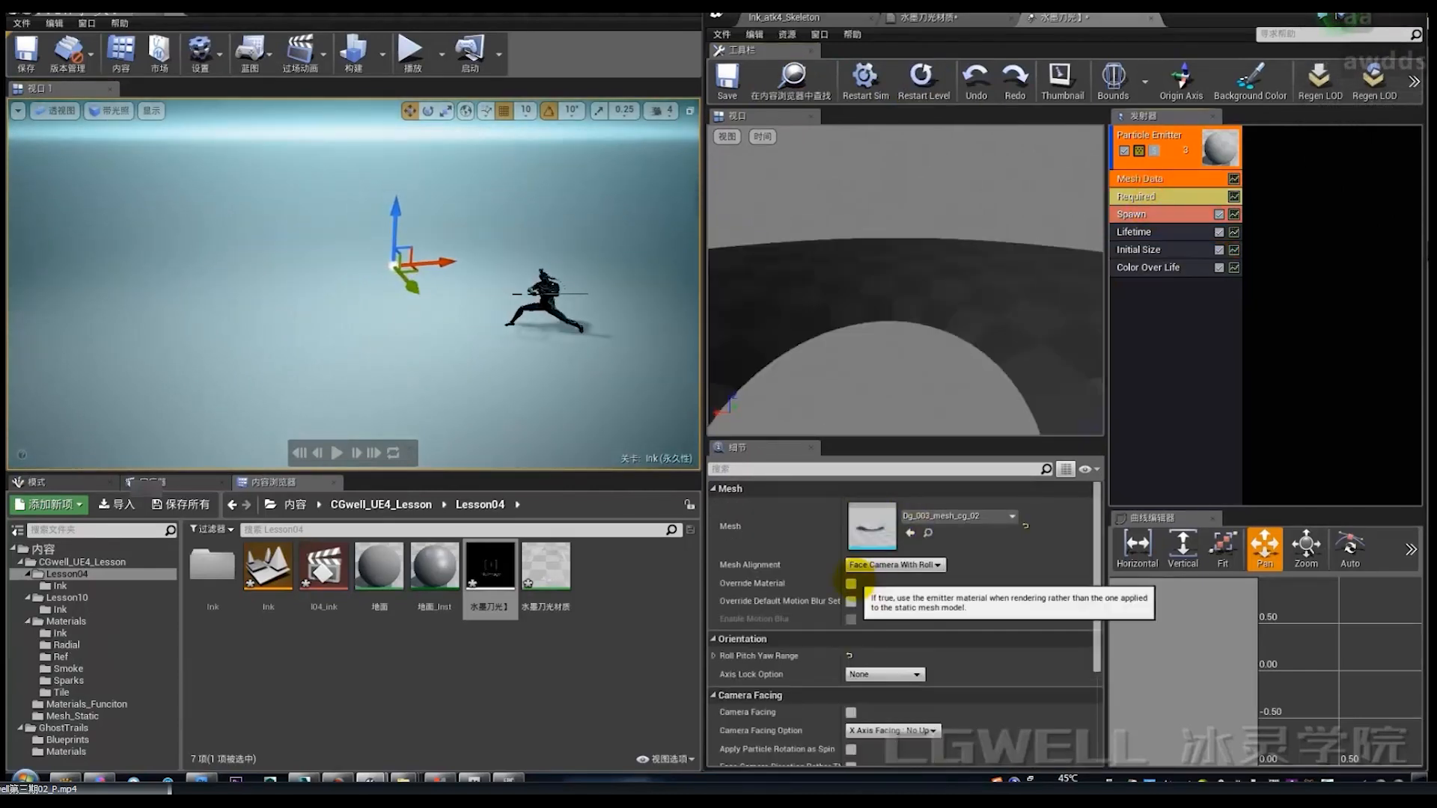
{"action": "left_click", "coordinate": [851, 583]}
{"action": "left_click", "coordinate": [1136, 196]}
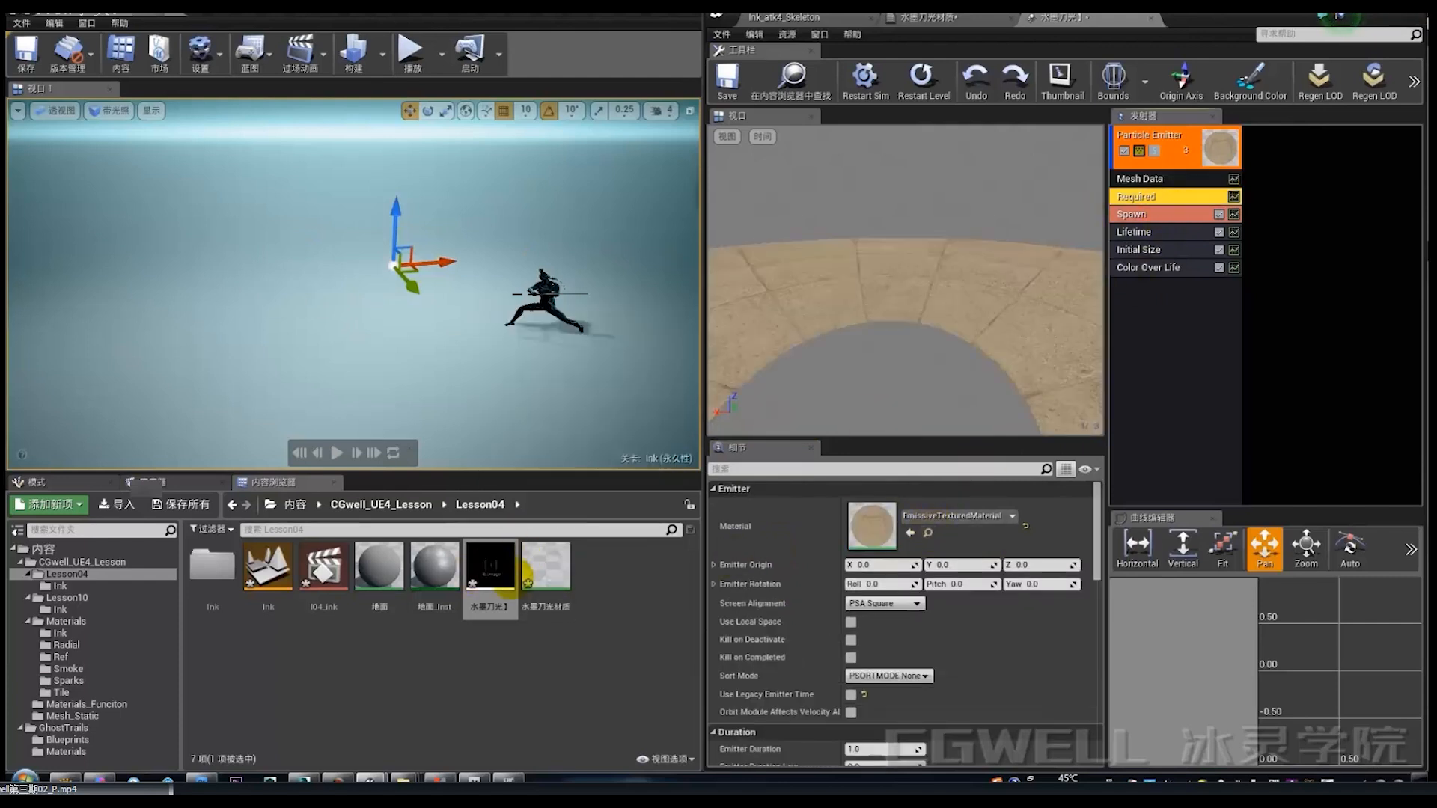
{"action": "left_click", "coordinate": [546, 567]}
{"action": "left_click", "coordinate": [910, 533]}
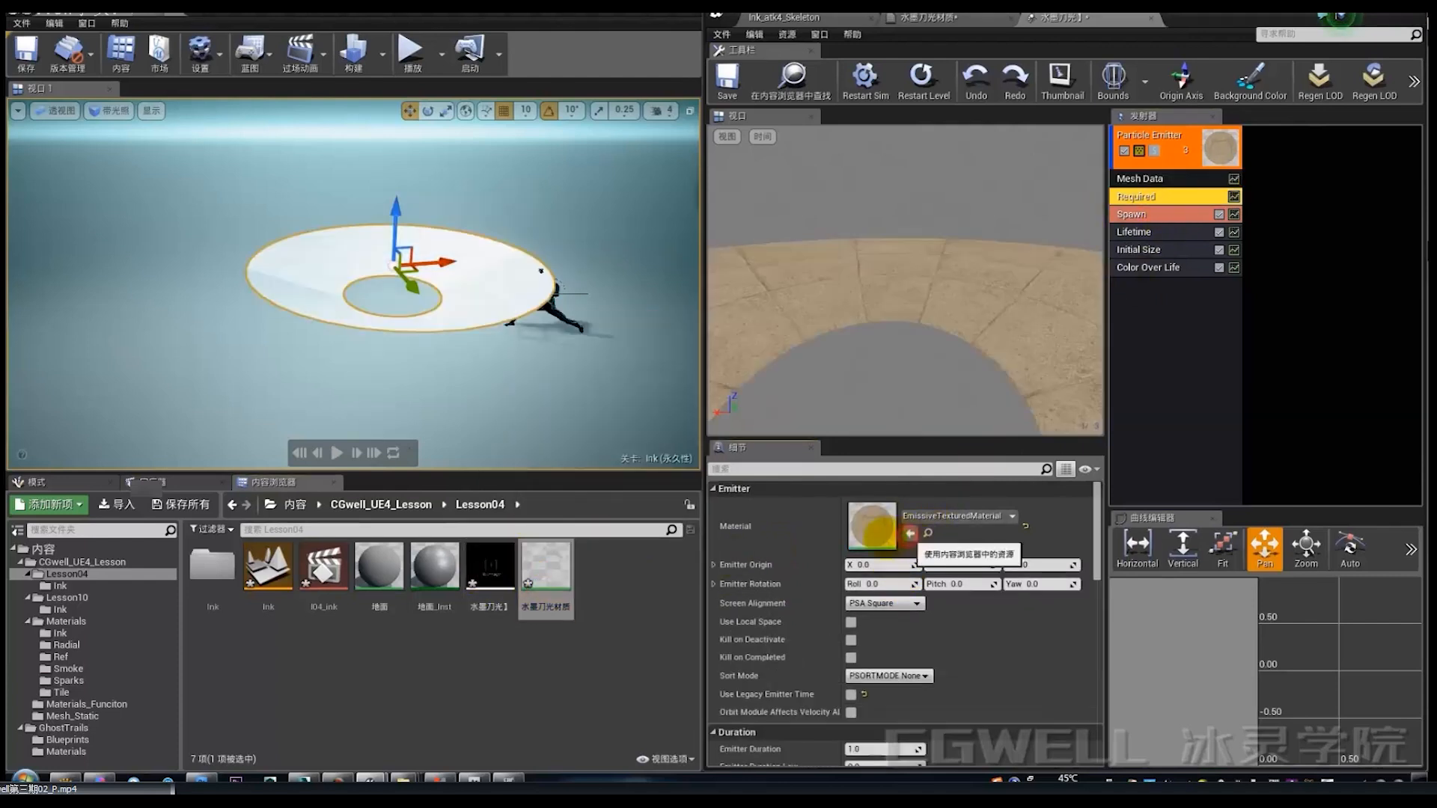
Step: Restart the effect in the level and examine how the assigned material renders on the slash ring
{"action": "left_click_drag", "start_coordinate": [479, 277], "coordinate": [442, 322], "text": "alt"}
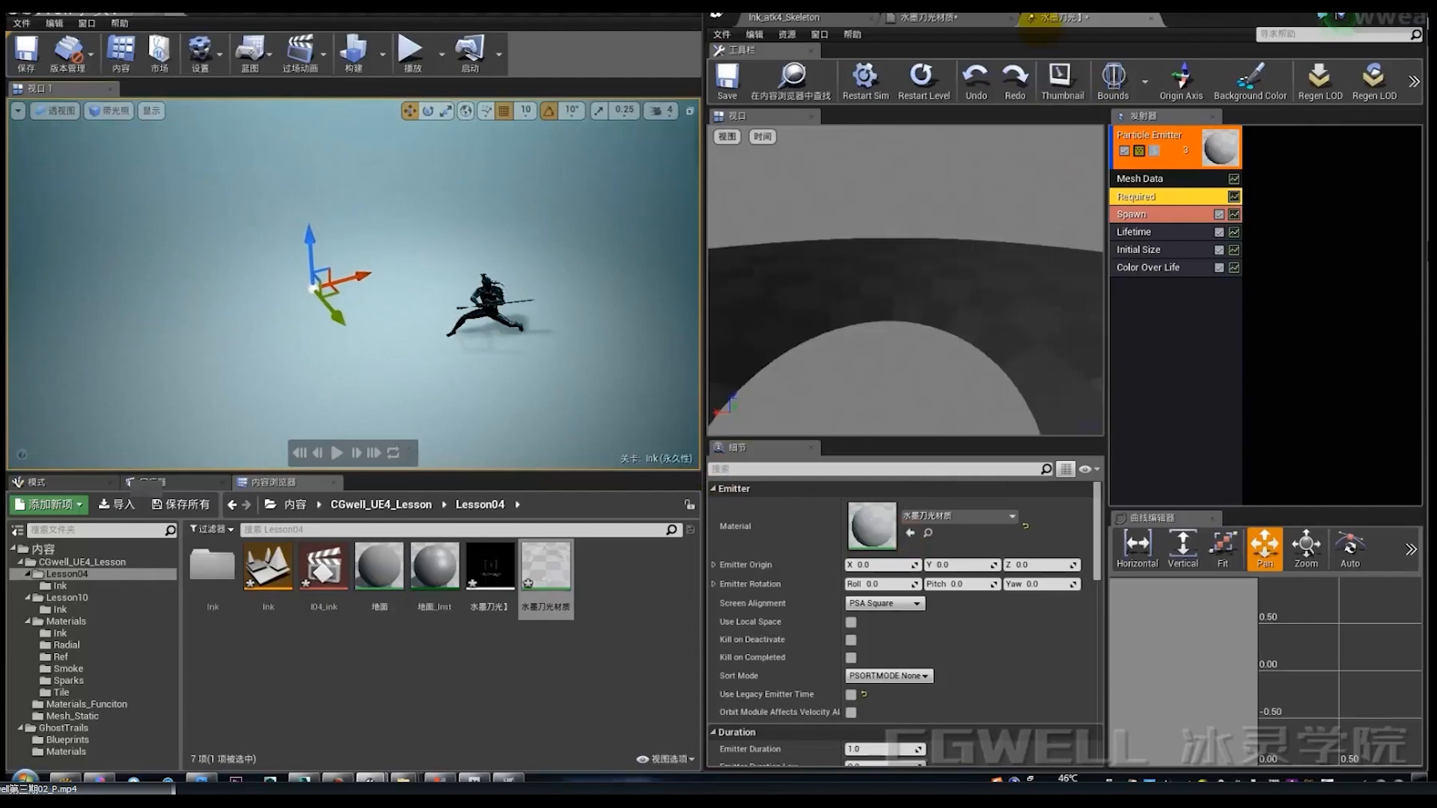
{"action": "left_click", "coordinate": [928, 16]}
{"action": "left_click", "coordinate": [1063, 17]}
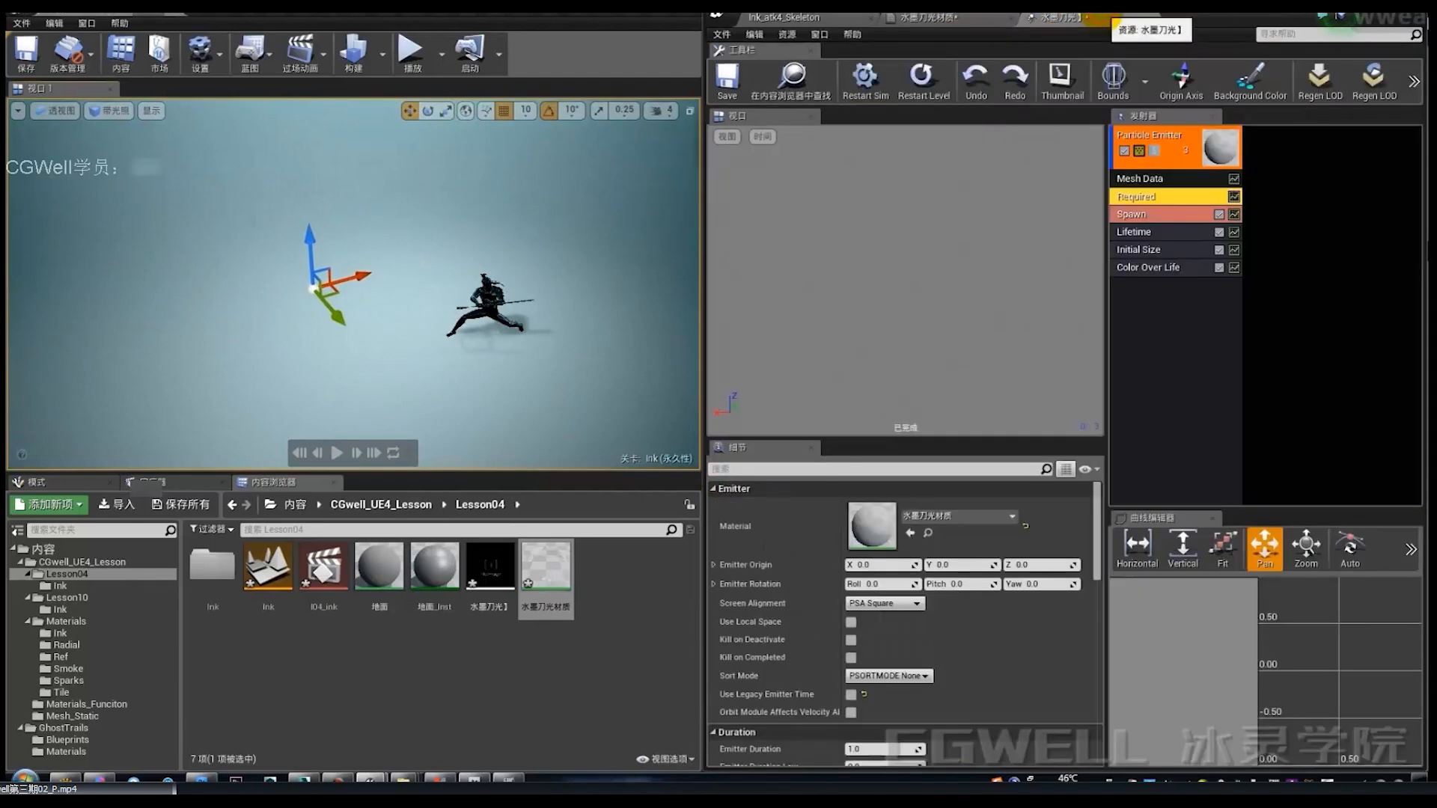
{"action": "left_click", "coordinate": [925, 79]}
{"action": "key", "text": "a"}
{"action": "key", "text": "s"}
{"action": "right_click_drag", "start_coordinate": [475, 240], "coordinate": [456, 238]}
{"action": "key", "text": "d"}
{"action": "key", "text": "q"}
{"action": "key", "text": "s"}
{"action": "key", "text": "e"}
{"action": "left_click", "coordinate": [925, 78]}
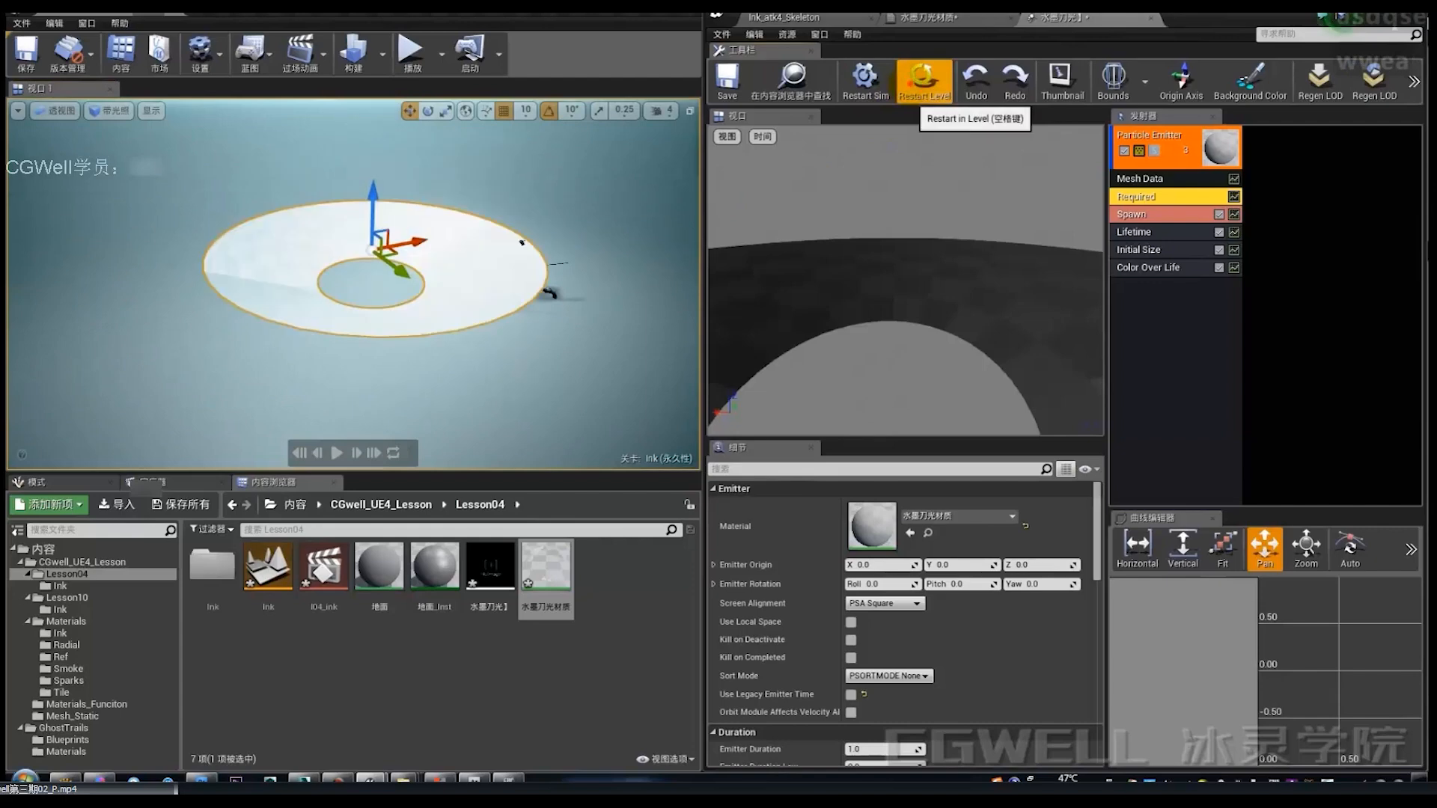
Step: Set the Shading Model of 水墨刀光材质 to Unlit, apply the material, and replay the particle effect in the level
{"action": "left_click", "coordinate": [947, 17]}
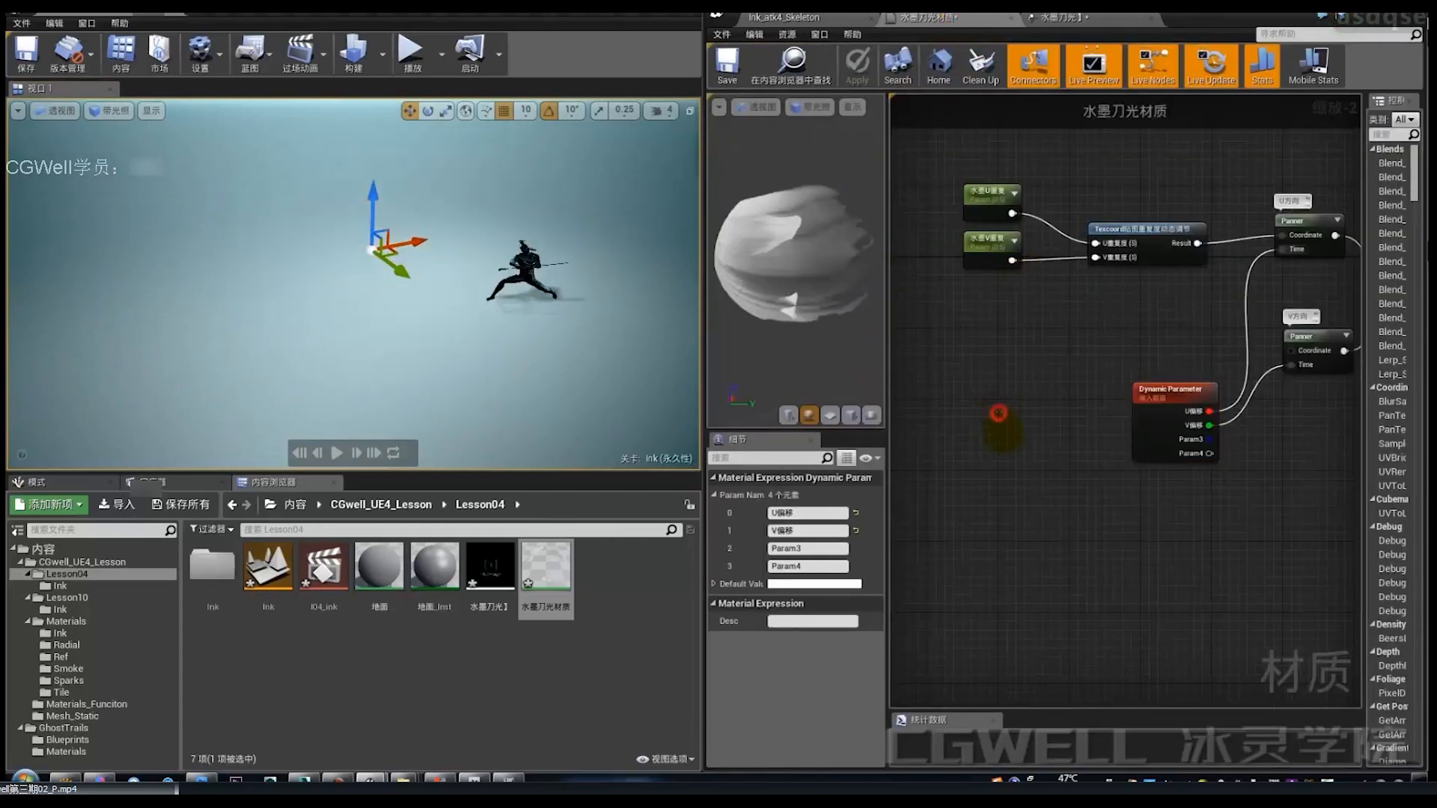
{"action": "left_click", "coordinate": [806, 592]}
{"action": "left_click", "coordinate": [783, 605]}
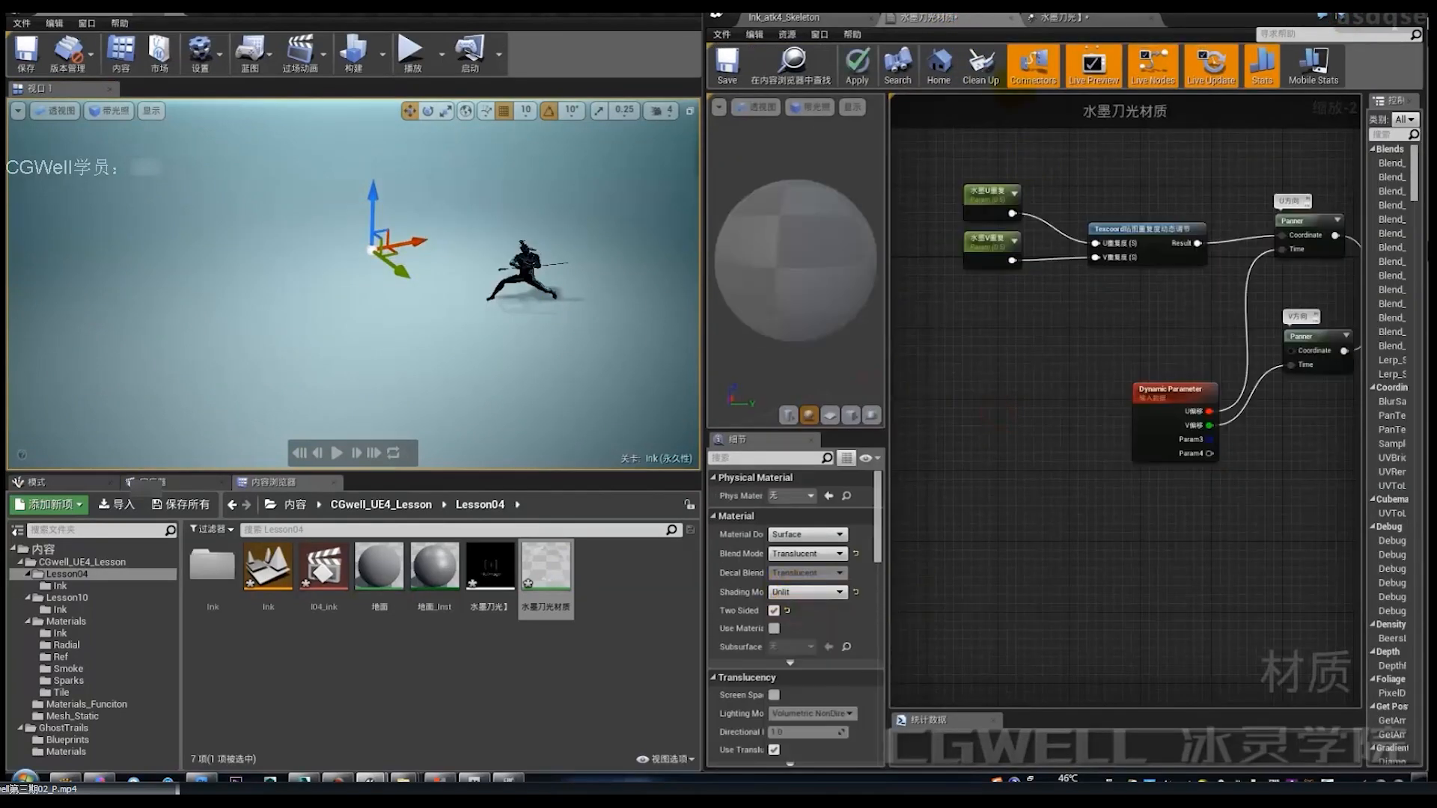
{"action": "left_click", "coordinate": [858, 66]}
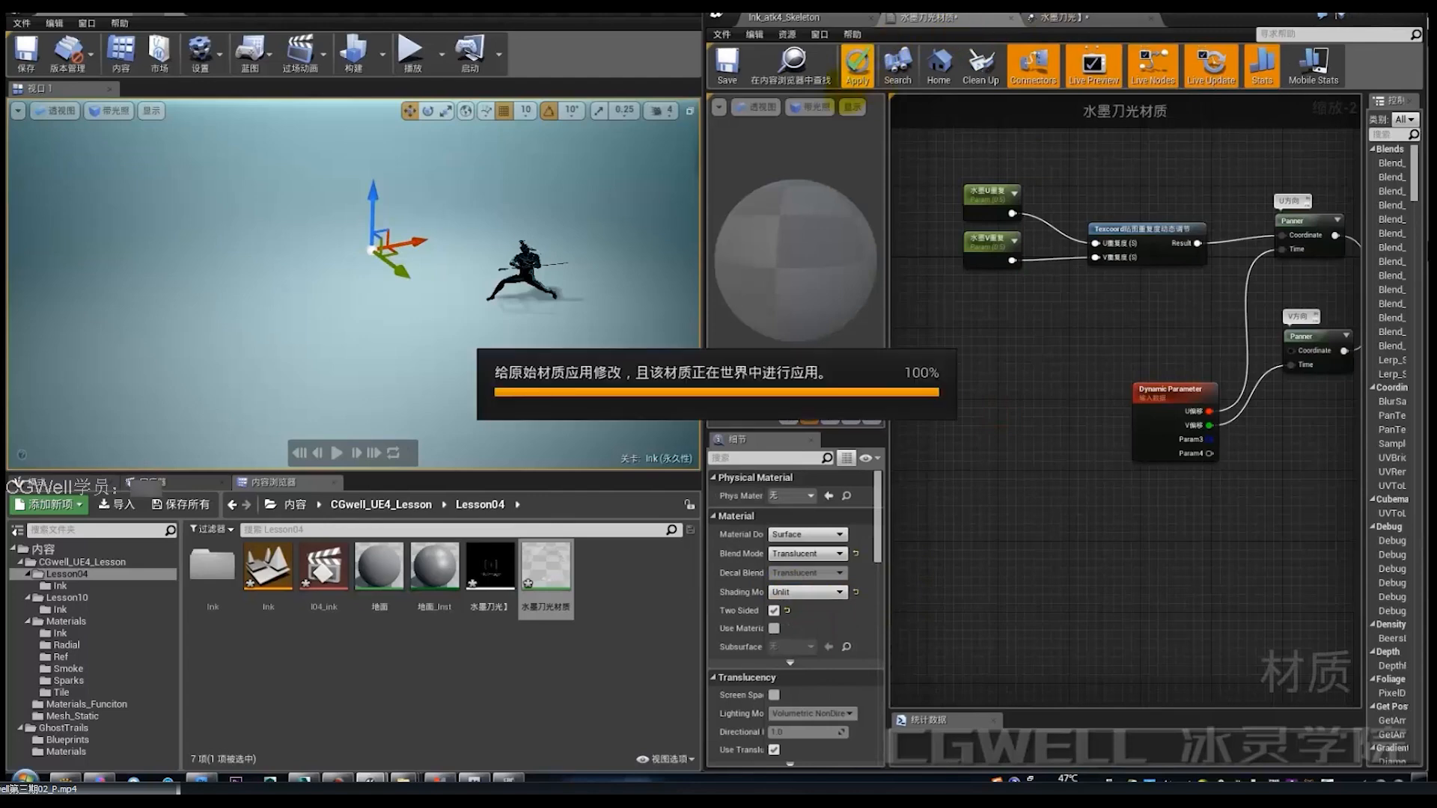
{"action": "left_click", "coordinate": [1059, 17]}
{"action": "left_click", "coordinate": [923, 77]}
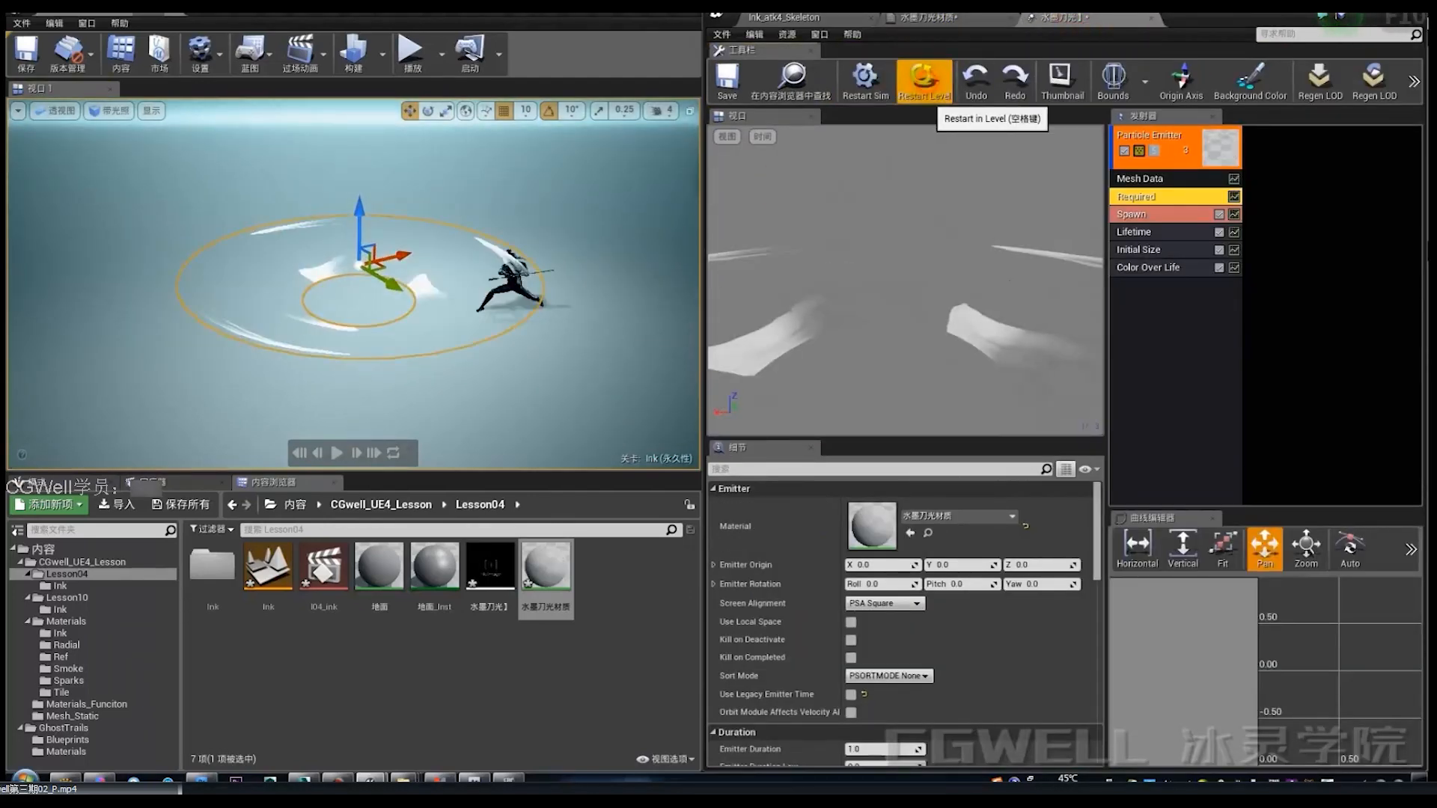
Step: Create a material instance from 水墨刀光材质 and assign it as the emitter's material in the Required module
{"action": "left_click", "coordinate": [928, 93]}
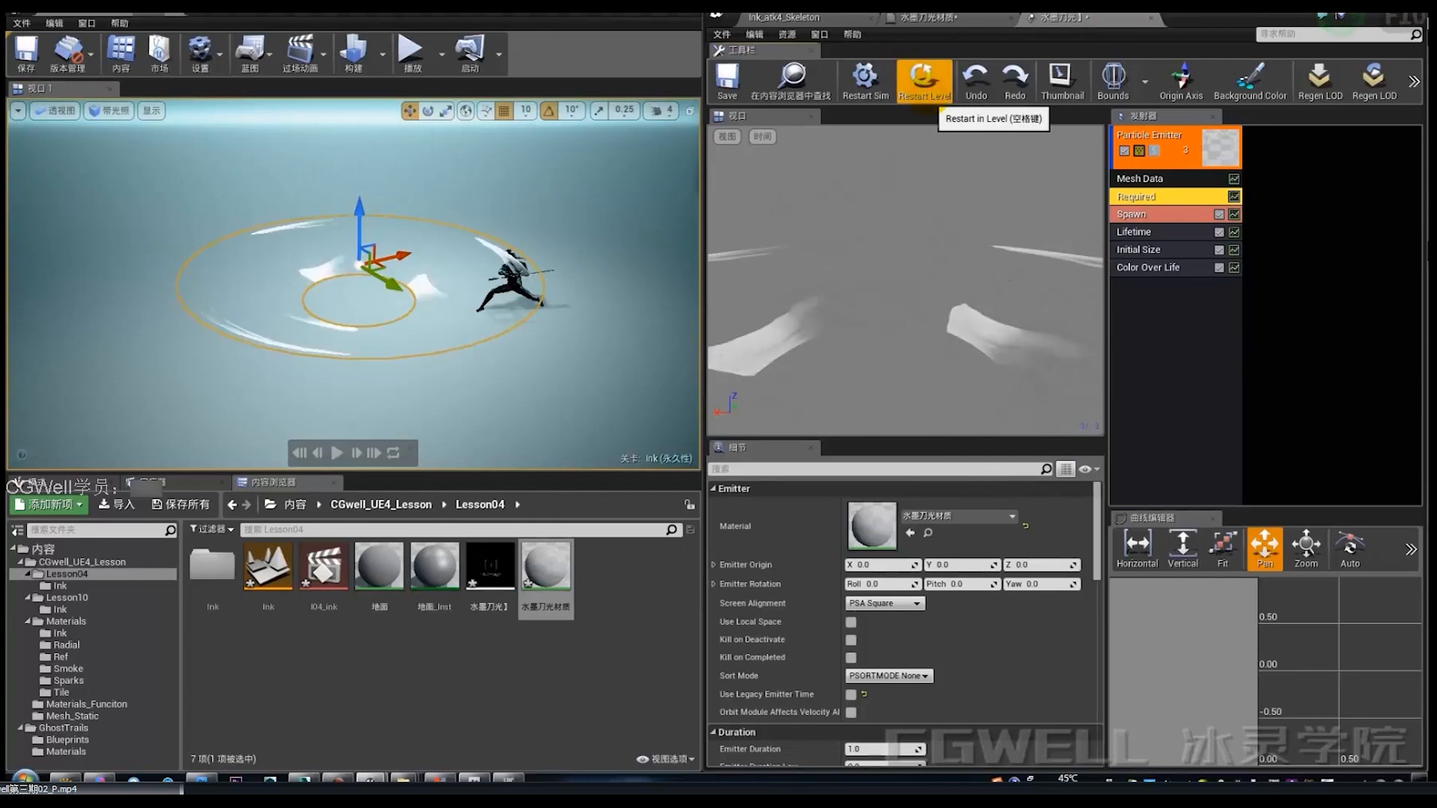
{"action": "right_click", "coordinate": [561, 573]}
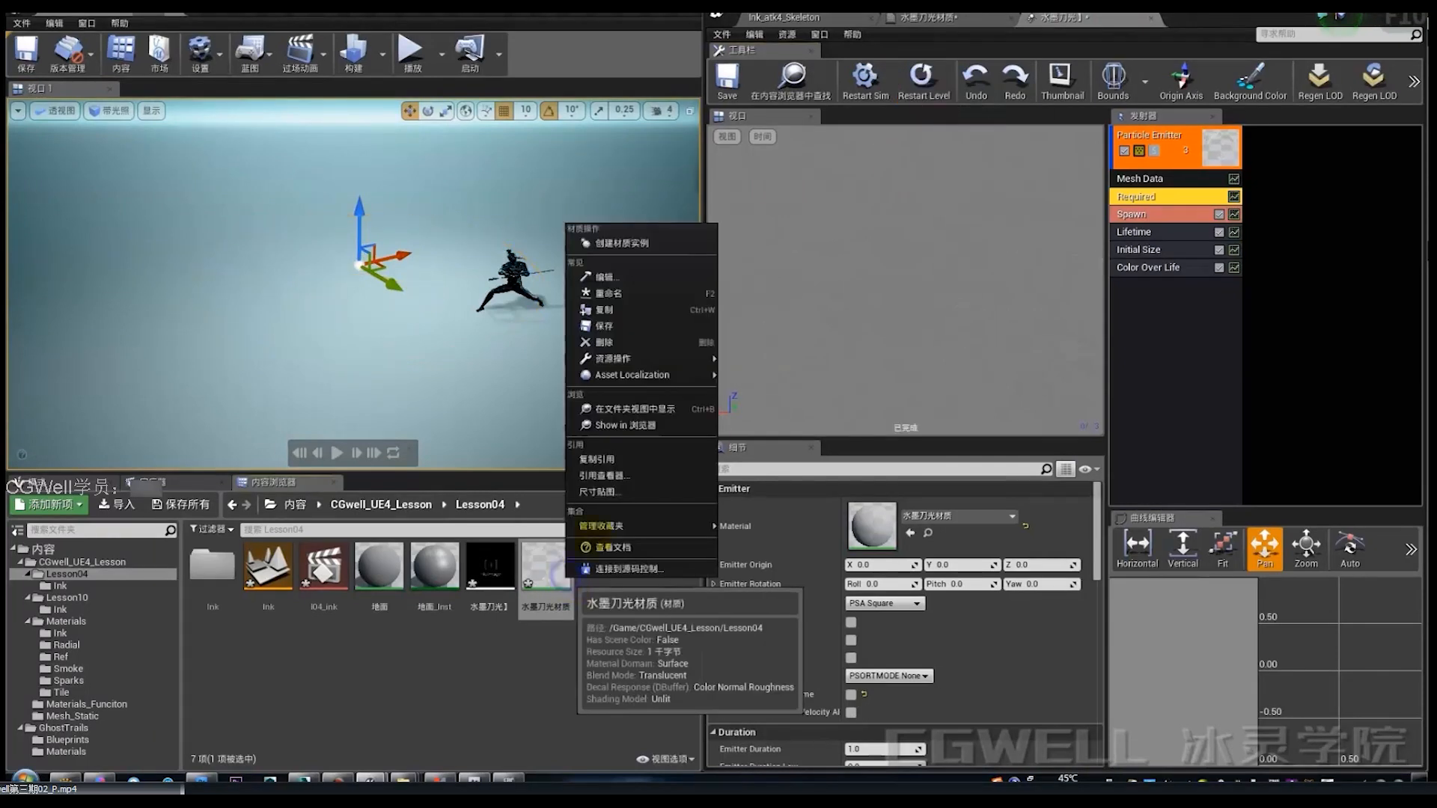
{"action": "left_click", "coordinate": [622, 244]}
{"action": "double_click", "coordinate": [601, 576]}
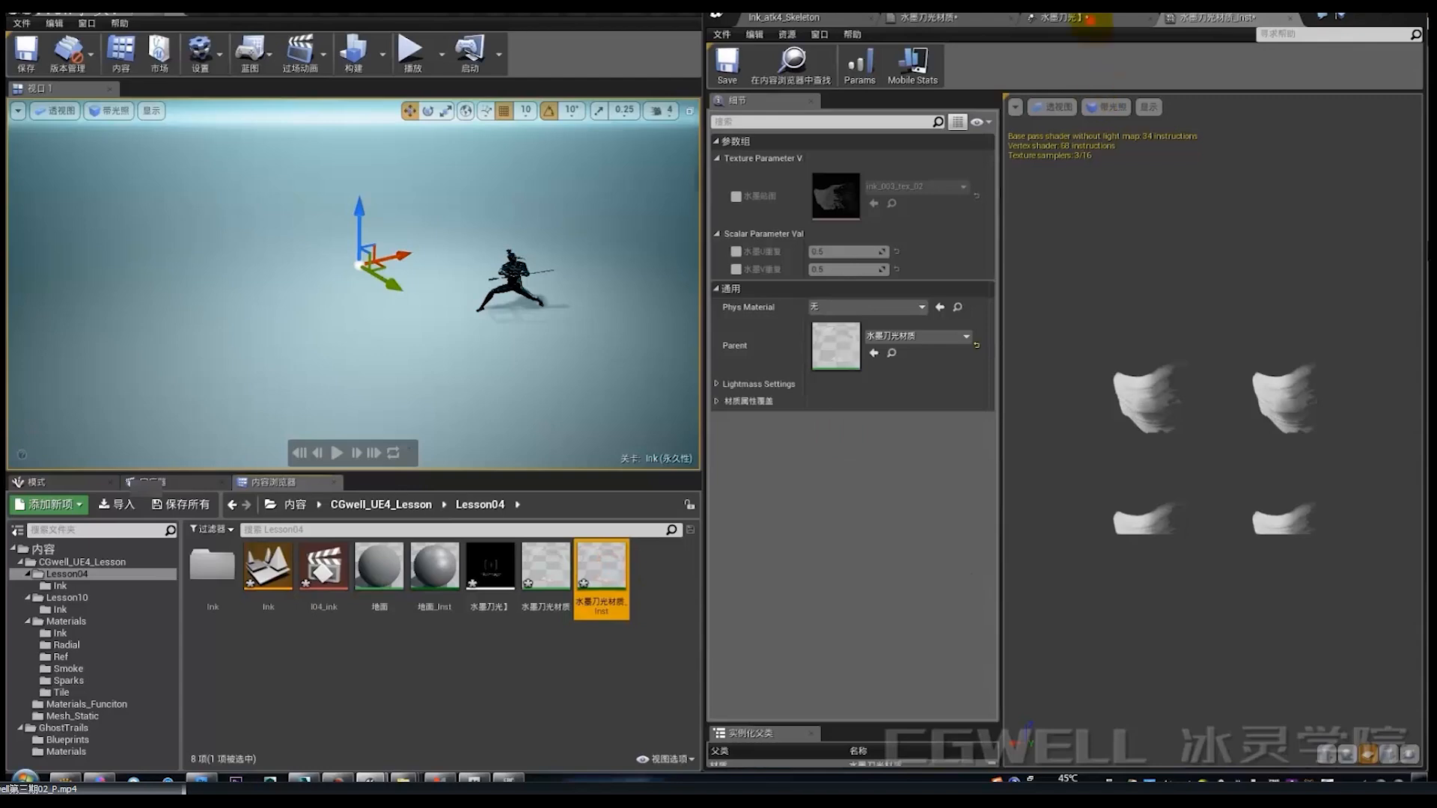
{"action": "left_click", "coordinate": [1086, 18]}
{"action": "left_click_drag", "start_coordinate": [601, 576], "coordinate": [911, 561]}
Step: Set Speed Y of the V方向 Panner in 水墨刀光材质 to 0.5 and apply the material
{"action": "left_click", "coordinate": [926, 18]}
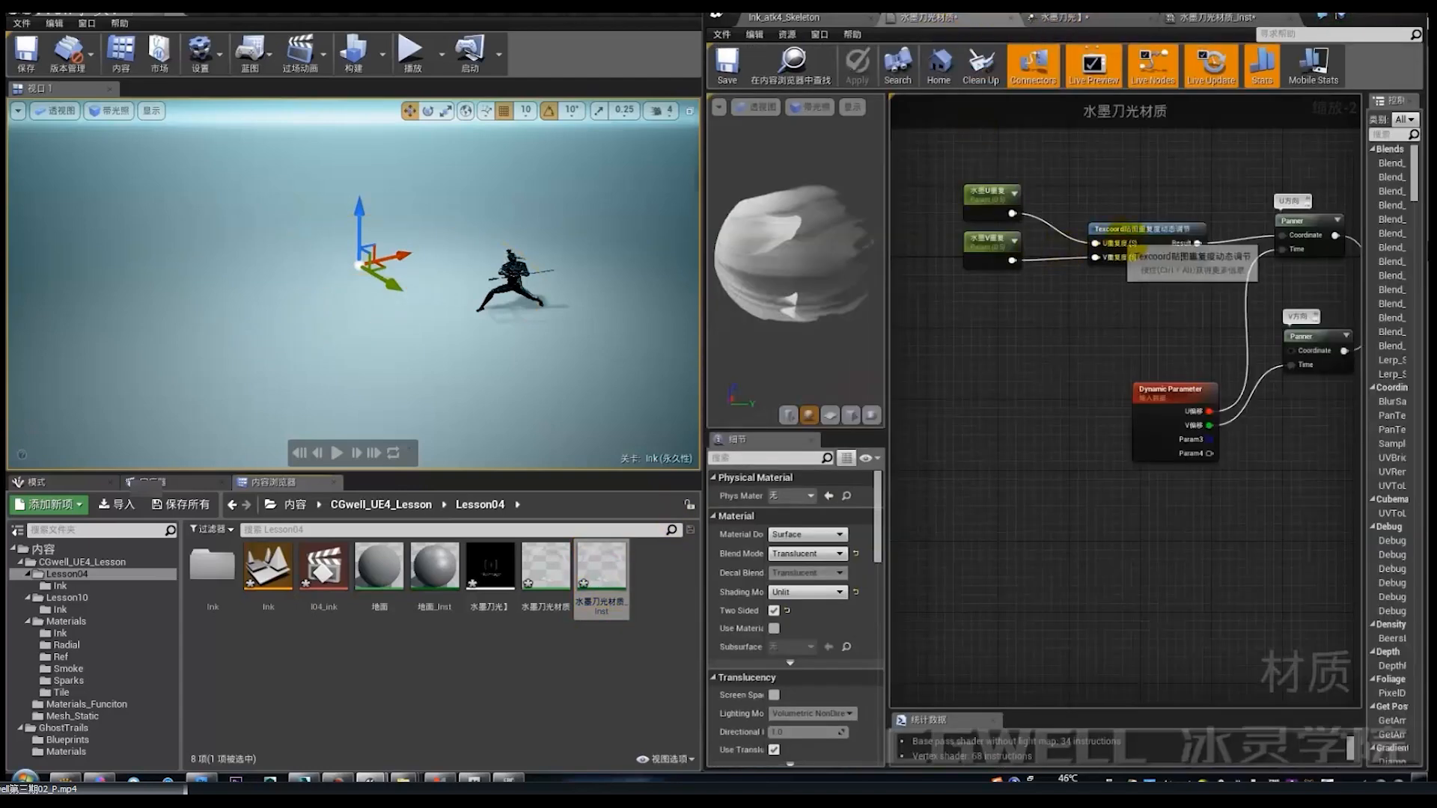
{"action": "right_click_drag", "start_coordinate": [1131, 251], "coordinate": [1011, 238]}
{"action": "left_click", "coordinate": [1186, 322]}
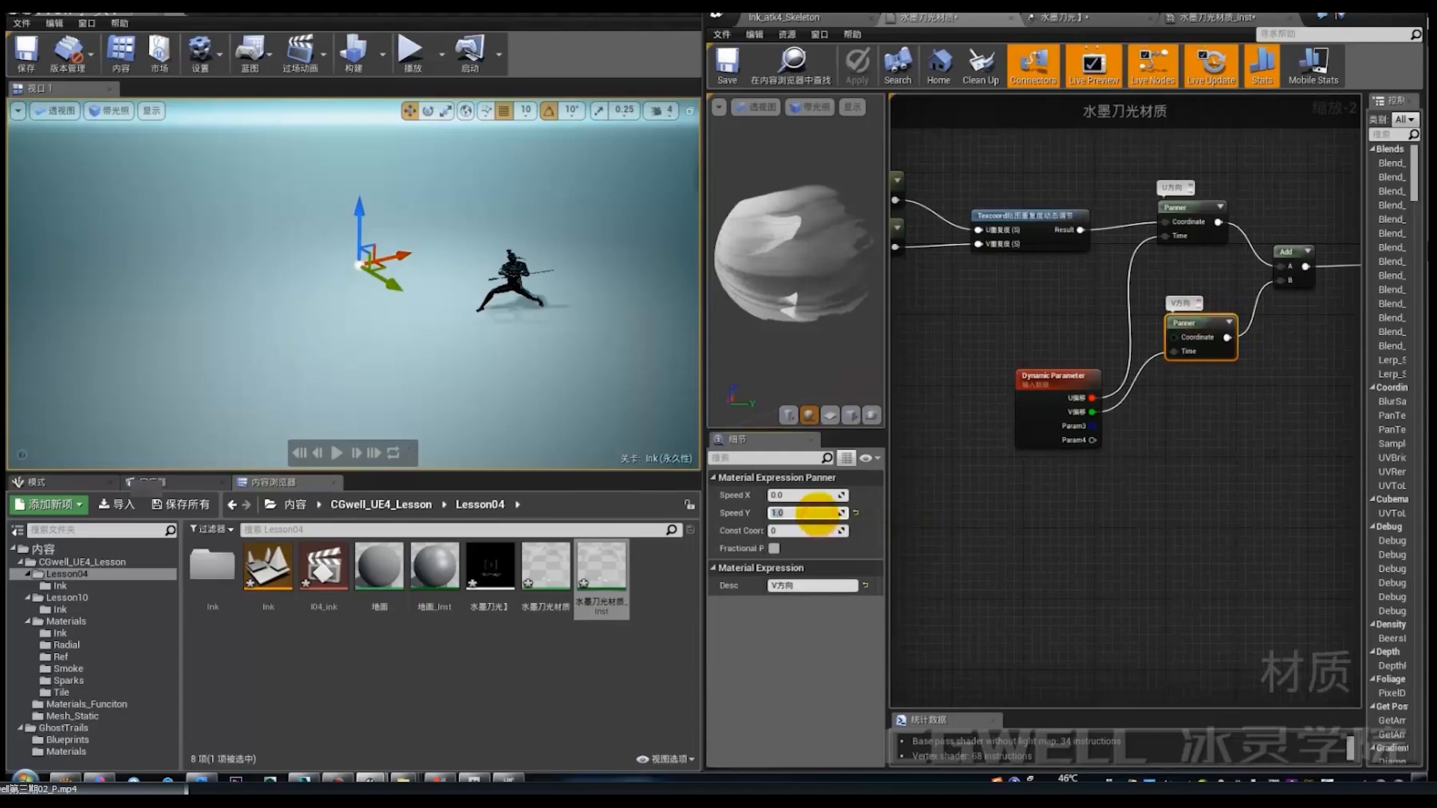
{"action": "type", "text": "0.5"}
{"action": "key", "text": "Return"}
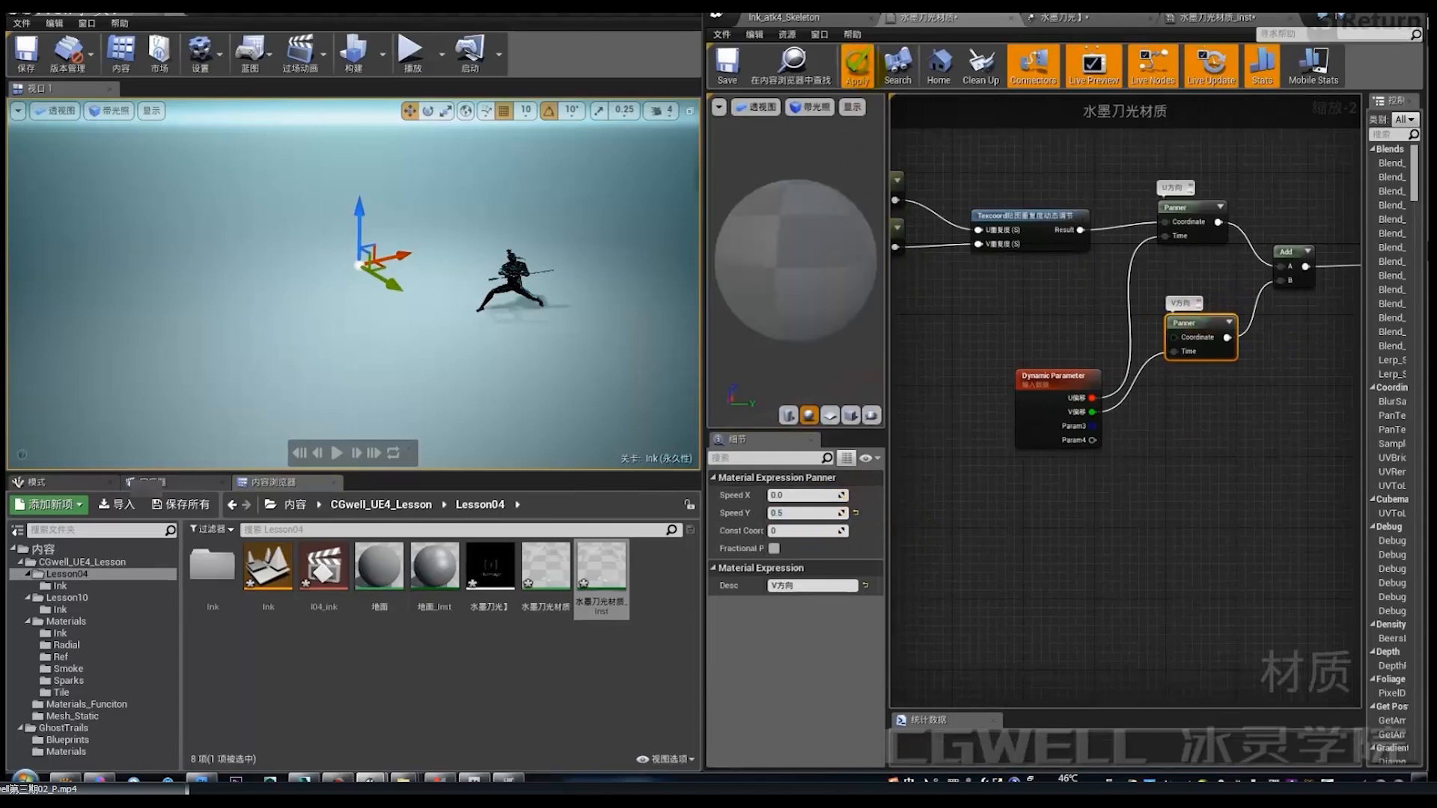
{"action": "left_click", "coordinate": [856, 71]}
Step: Override 水墨U重复 and 水墨V重复 in the material instance and set both to 0.3
{"action": "left_click", "coordinate": [1046, 19]}
{"action": "left_click", "coordinate": [1205, 18]}
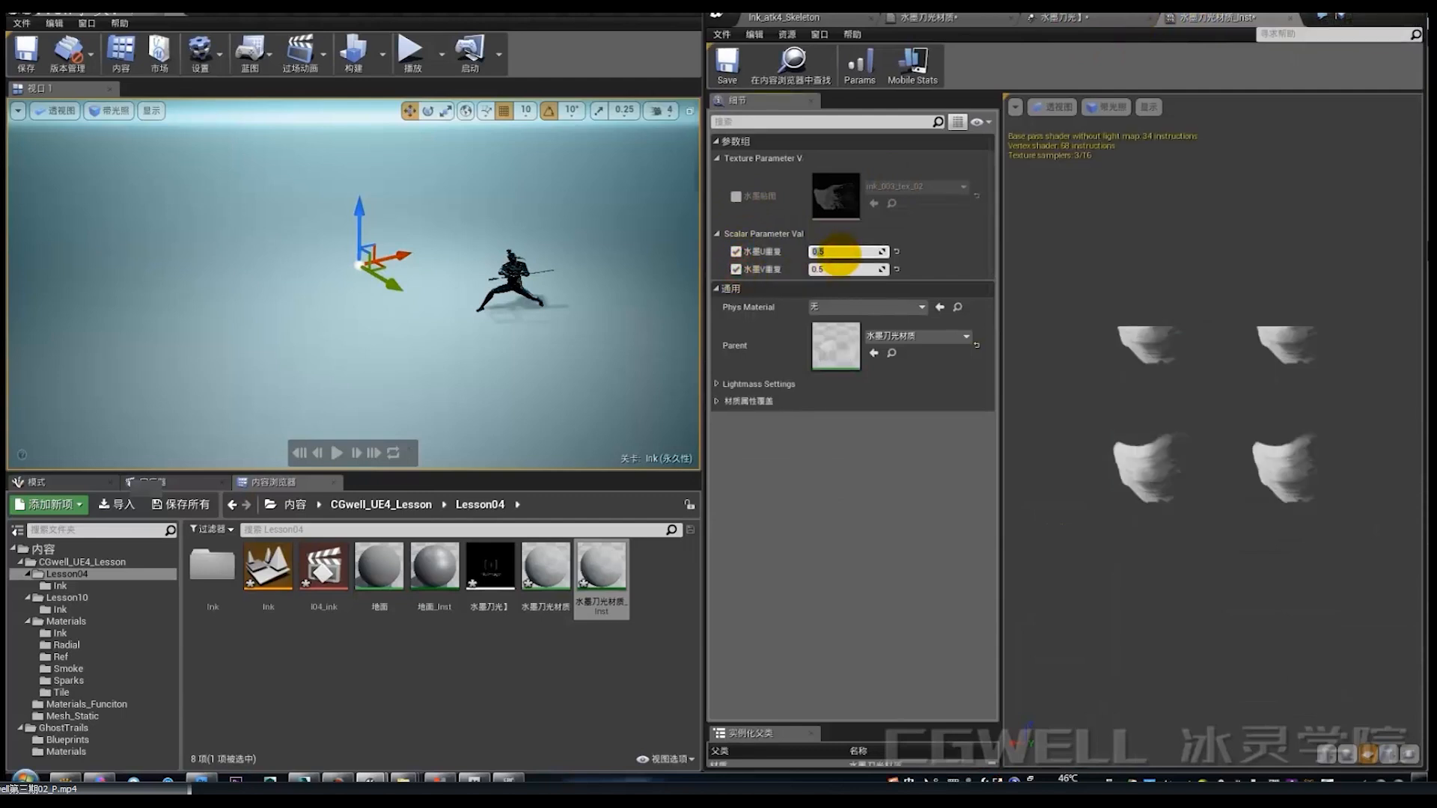
{"action": "type", "text": "0.3"}
{"action": "key", "text": "Return"}
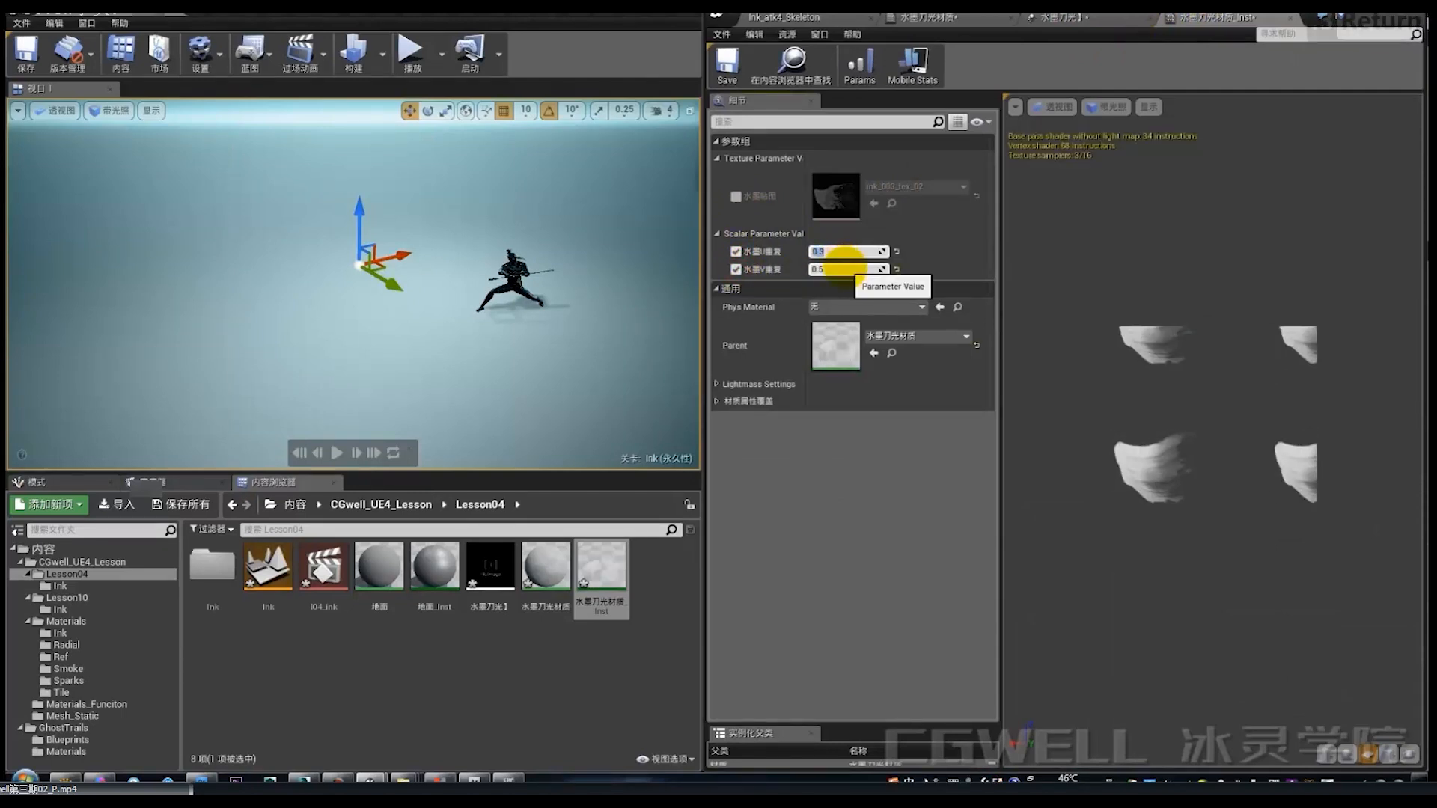
{"action": "left_click", "coordinate": [844, 269]}
{"action": "type", "text": "0.3"}
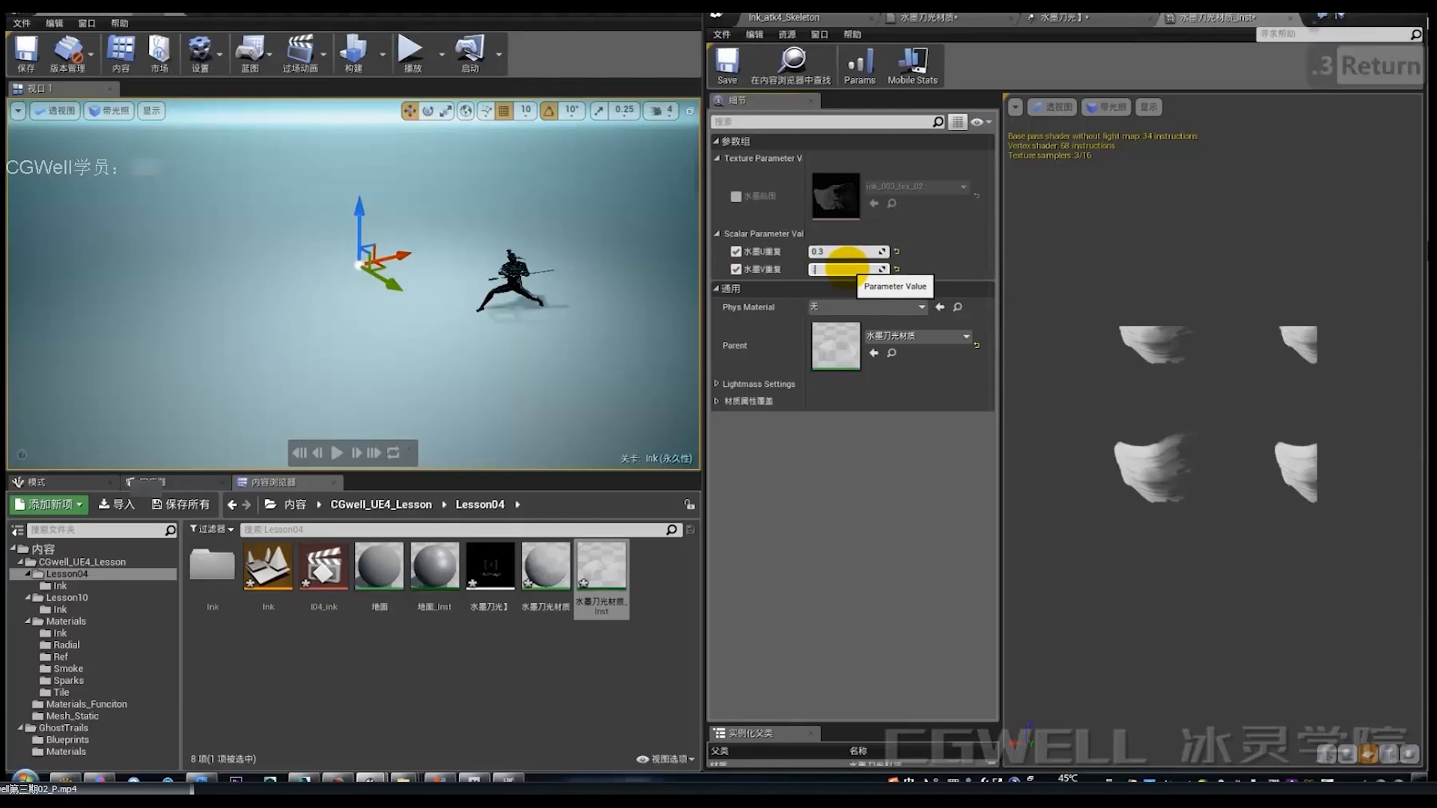
{"action": "key", "text": "Return"}
Step: Set the Sampler Source of the 水墨贴图 texture node in 水墨刀光材质 to Shared: Clamp and apply the material
{"action": "left_click", "coordinate": [1061, 17]}
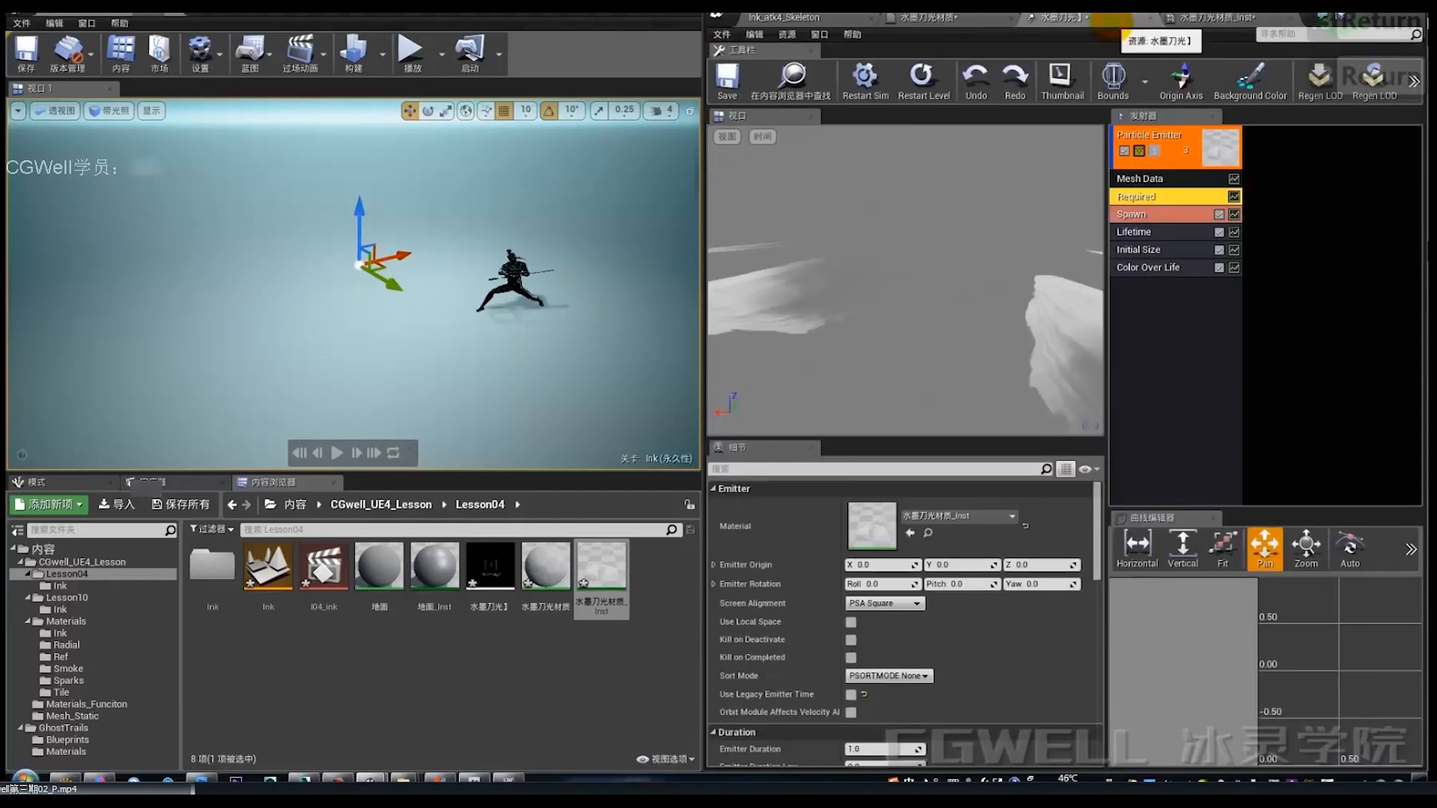
{"action": "left_click", "coordinate": [928, 17]}
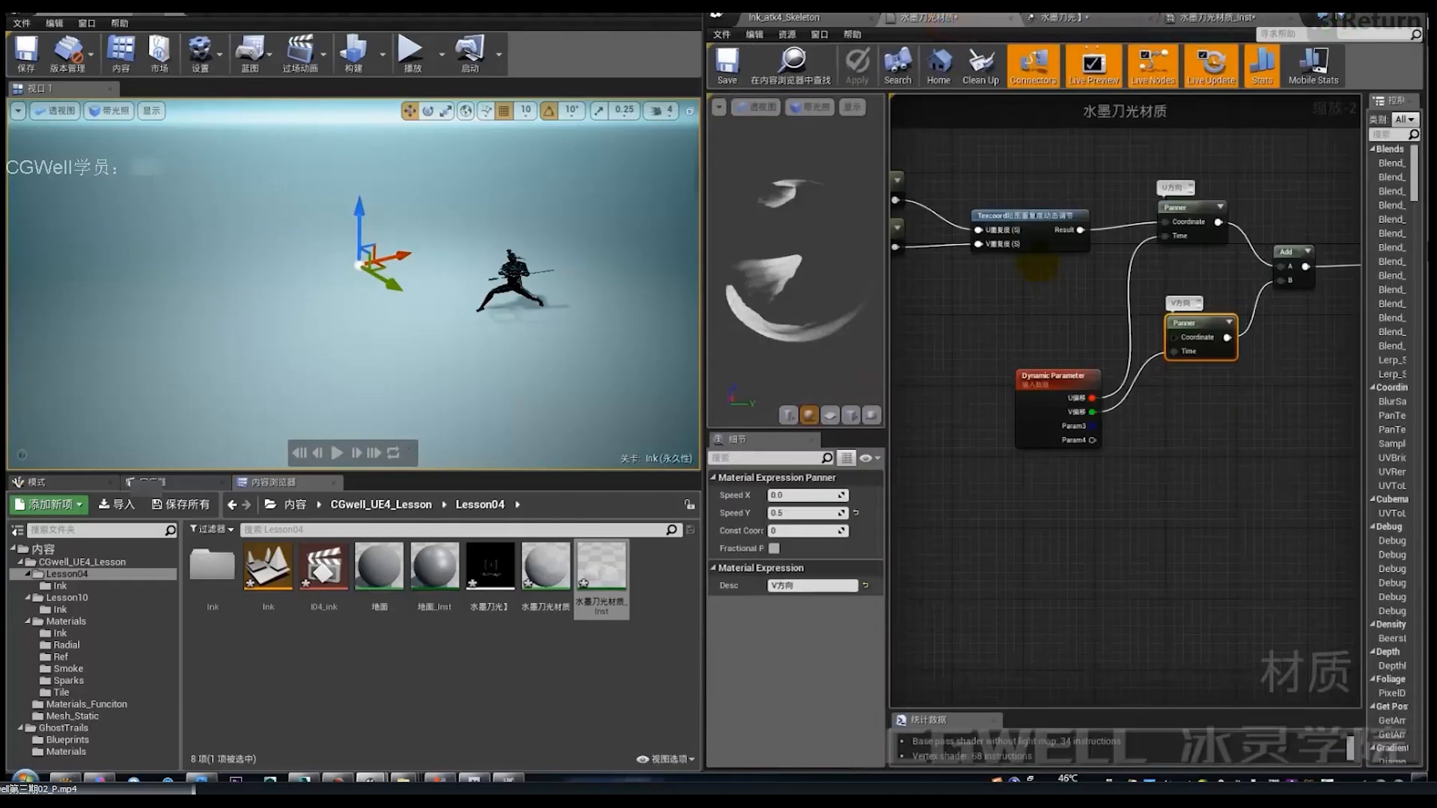
{"action": "left_click", "coordinate": [1046, 295]}
{"action": "right_click_drag", "start_coordinate": [1043, 297], "coordinate": [801, 286]}
{"action": "left_click", "coordinate": [1151, 313]}
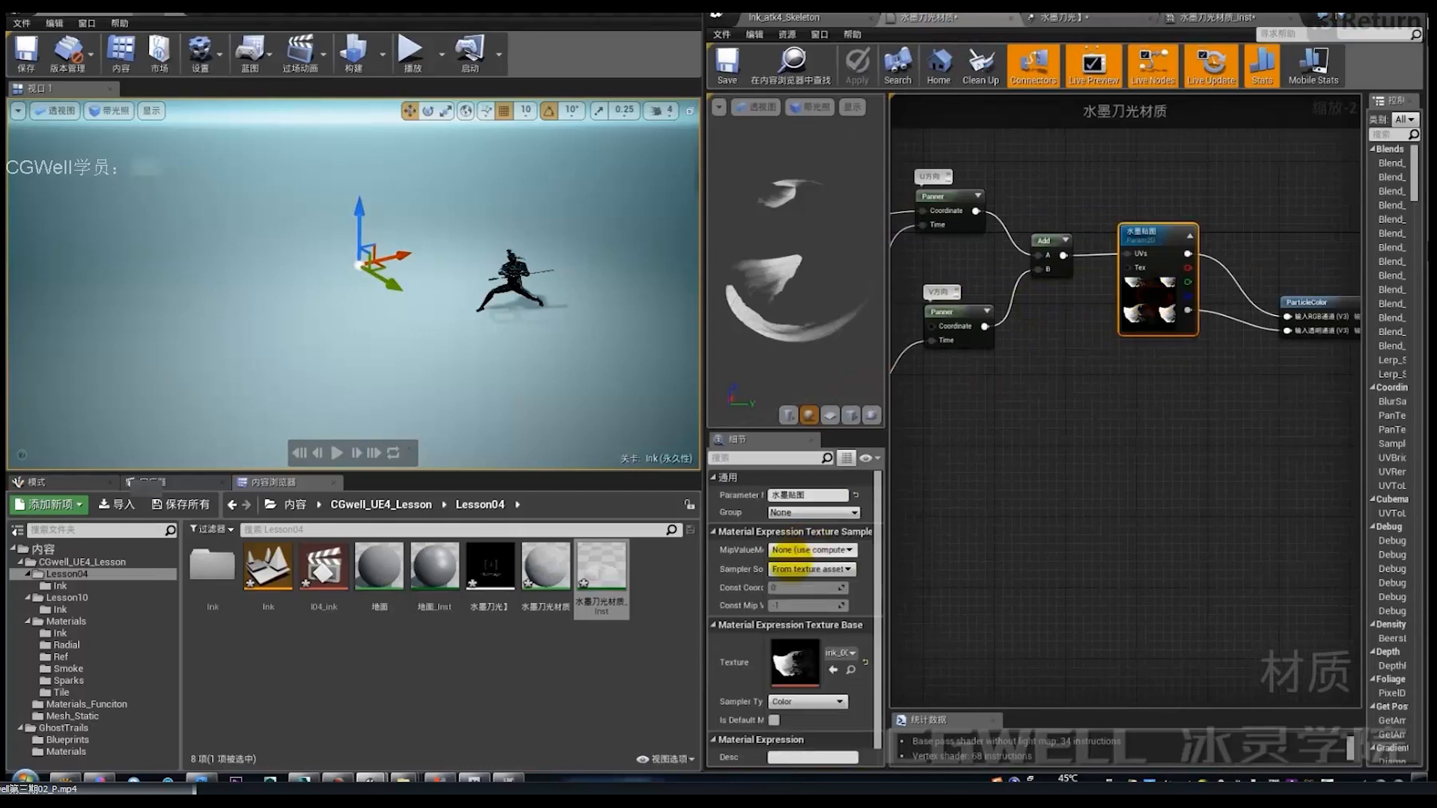
{"action": "left_click", "coordinate": [814, 569]}
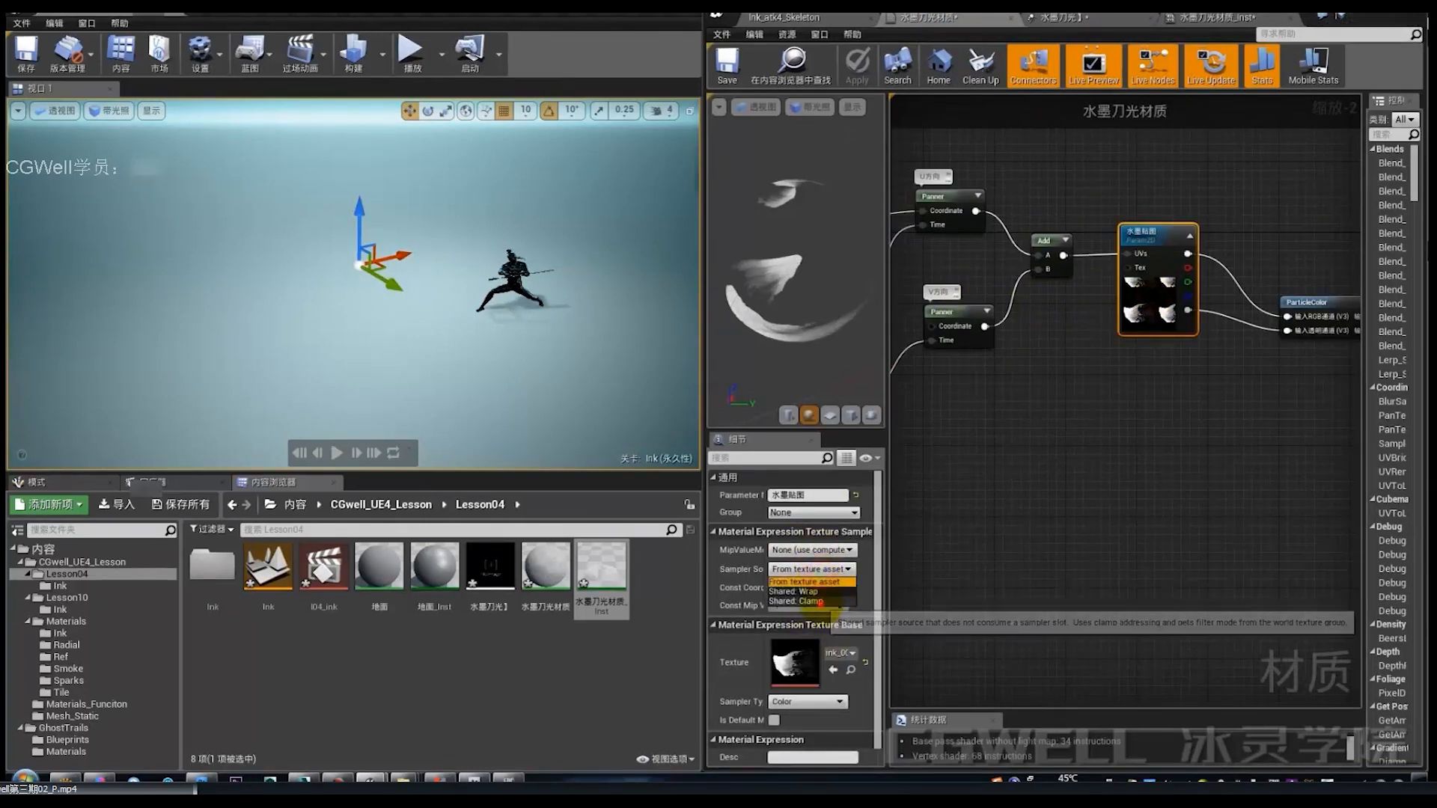
{"action": "left_click", "coordinate": [800, 606]}
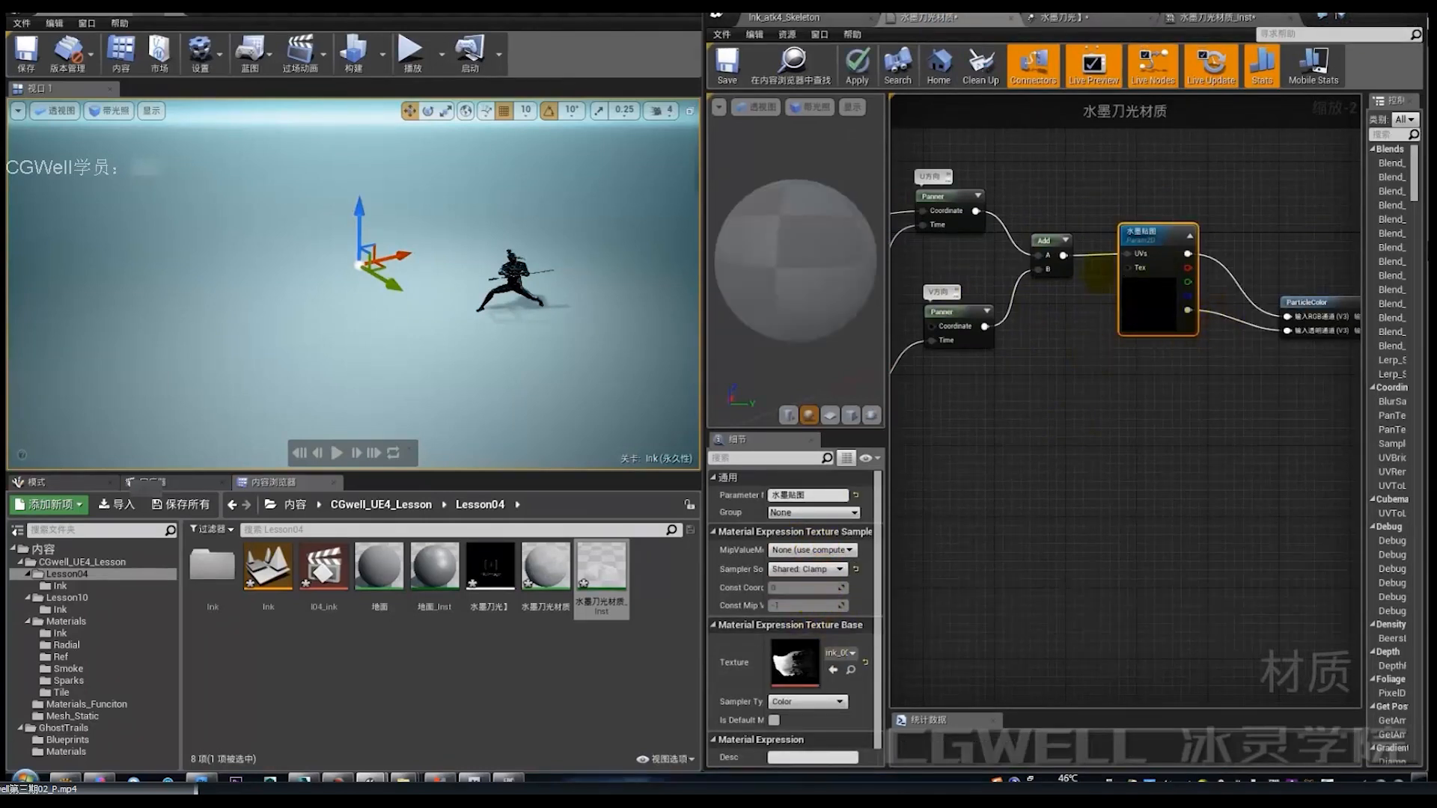
{"action": "mouse_move", "coordinate": [1171, 314]}
{"action": "right_mouse_down"}
{"action": "mouse_move", "coordinate": [1070, 387]}
{"action": "mouse_move", "coordinate": [1169, 308]}
{"action": "right_mouse_up"}
{"action": "scroll", "coordinate": [1070, 382], "scroll_direction": "up", "scroll_amount": 2}
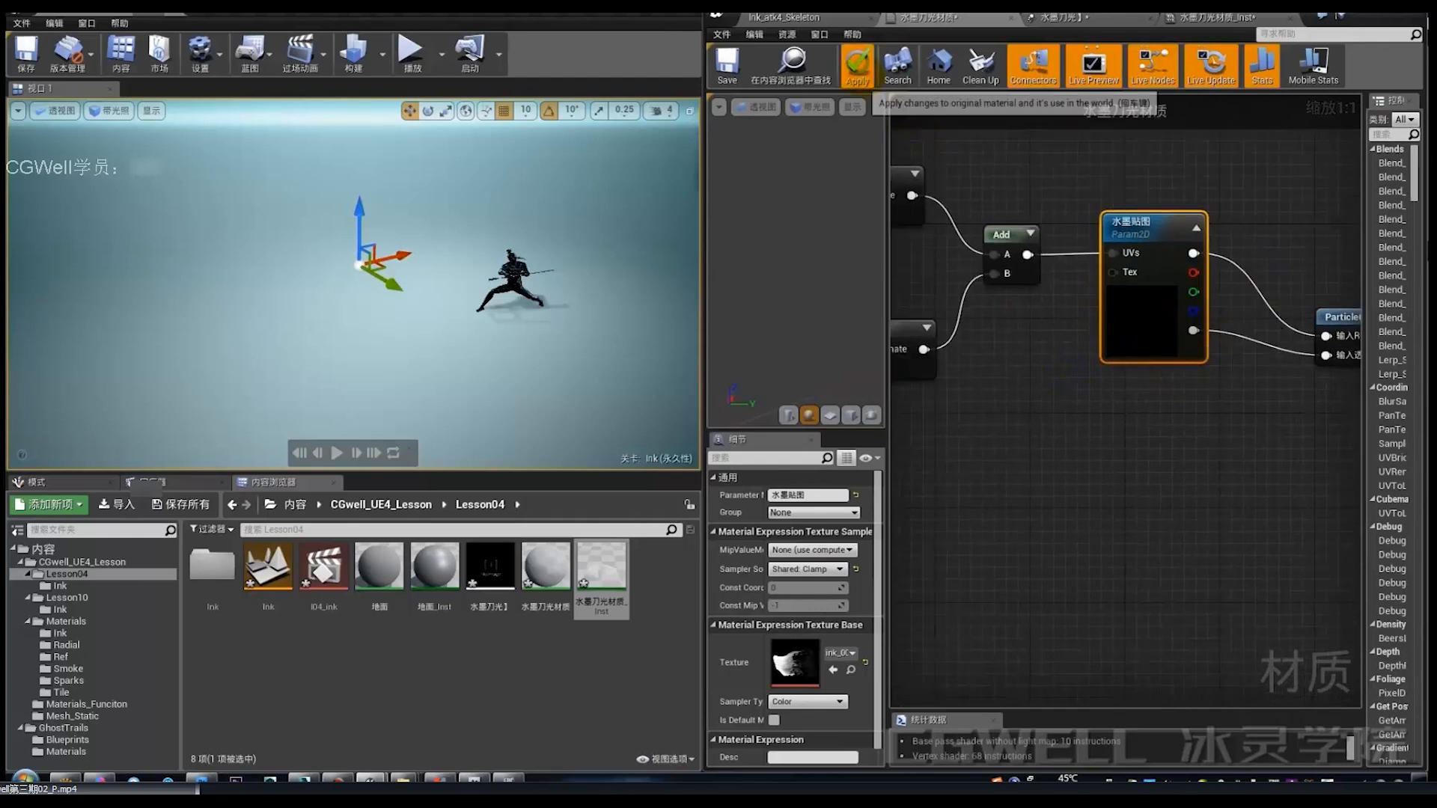
{"action": "left_click", "coordinate": [858, 67]}
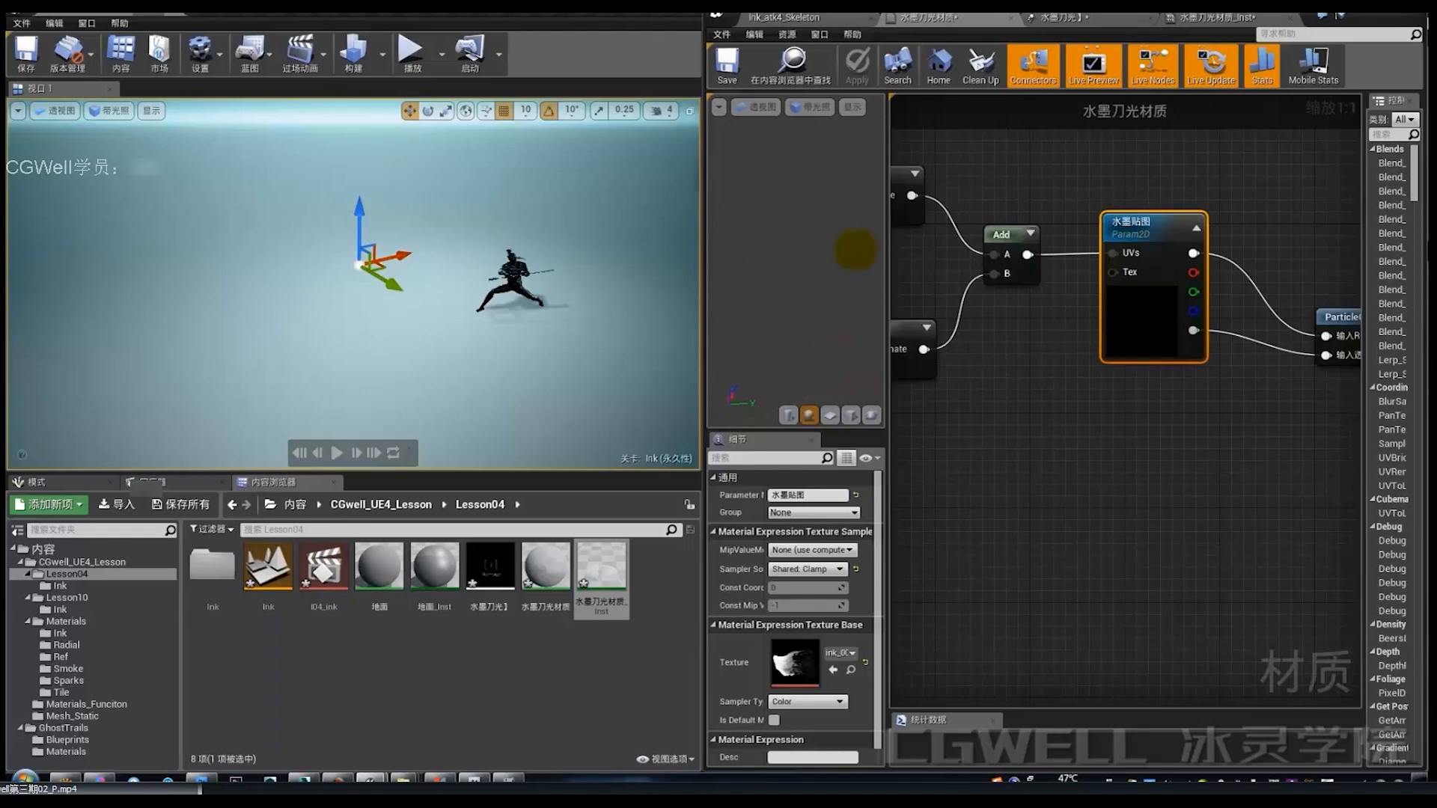
Step: Check the material instance's preview and close the Ink_atk4_Skeleton editor
{"action": "left_click", "coordinate": [1172, 17]}
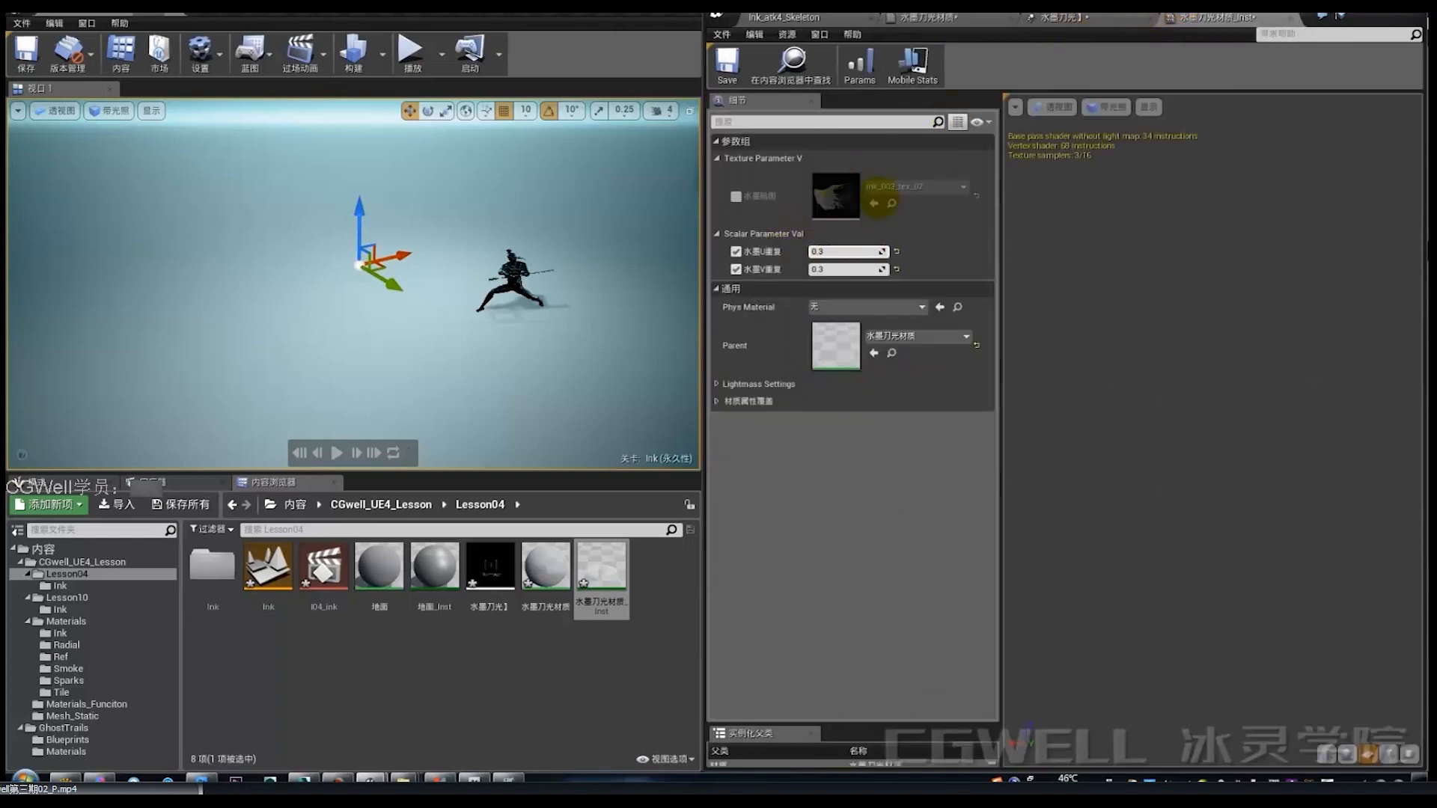
{"action": "left_click", "coordinate": [924, 16]}
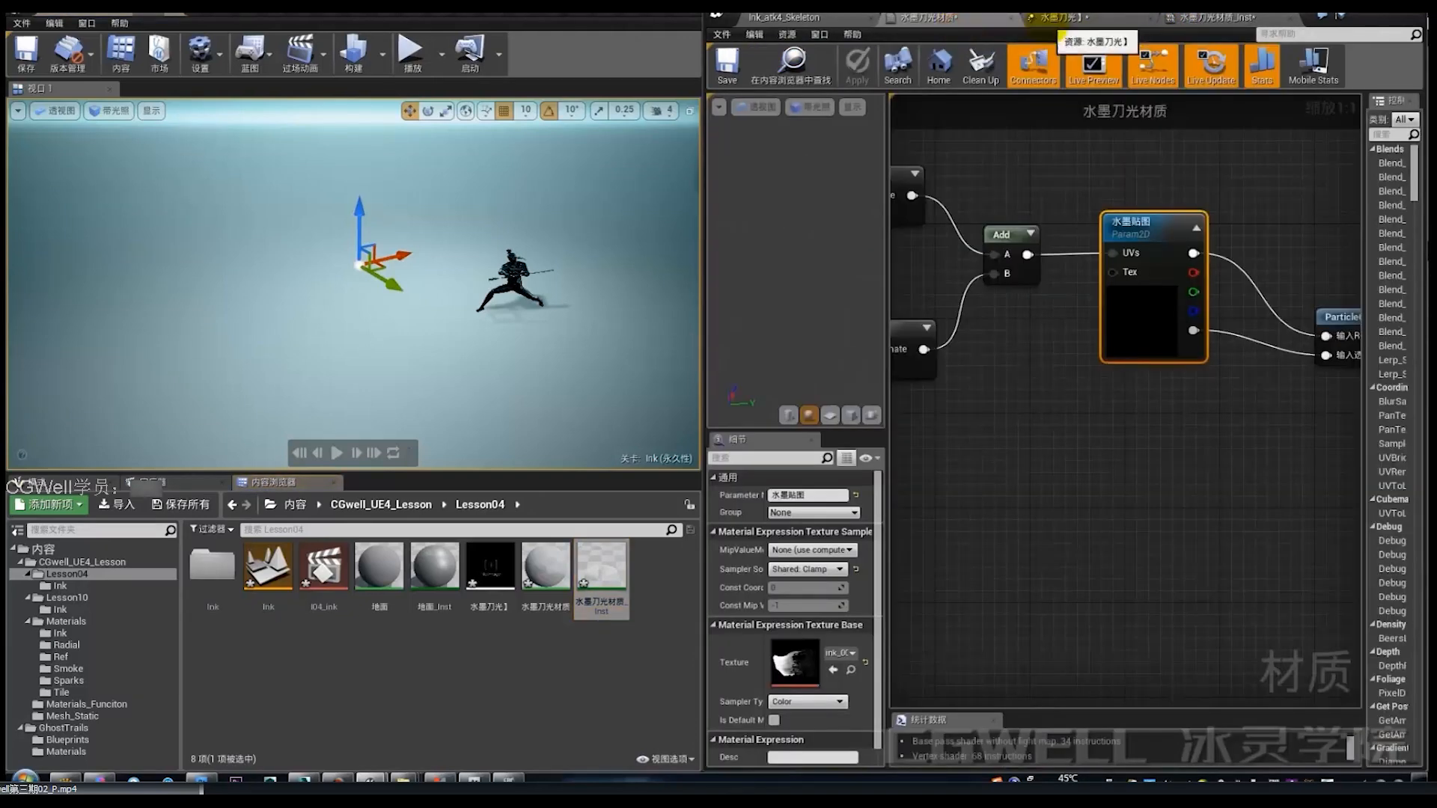
{"action": "left_click", "coordinate": [786, 16]}
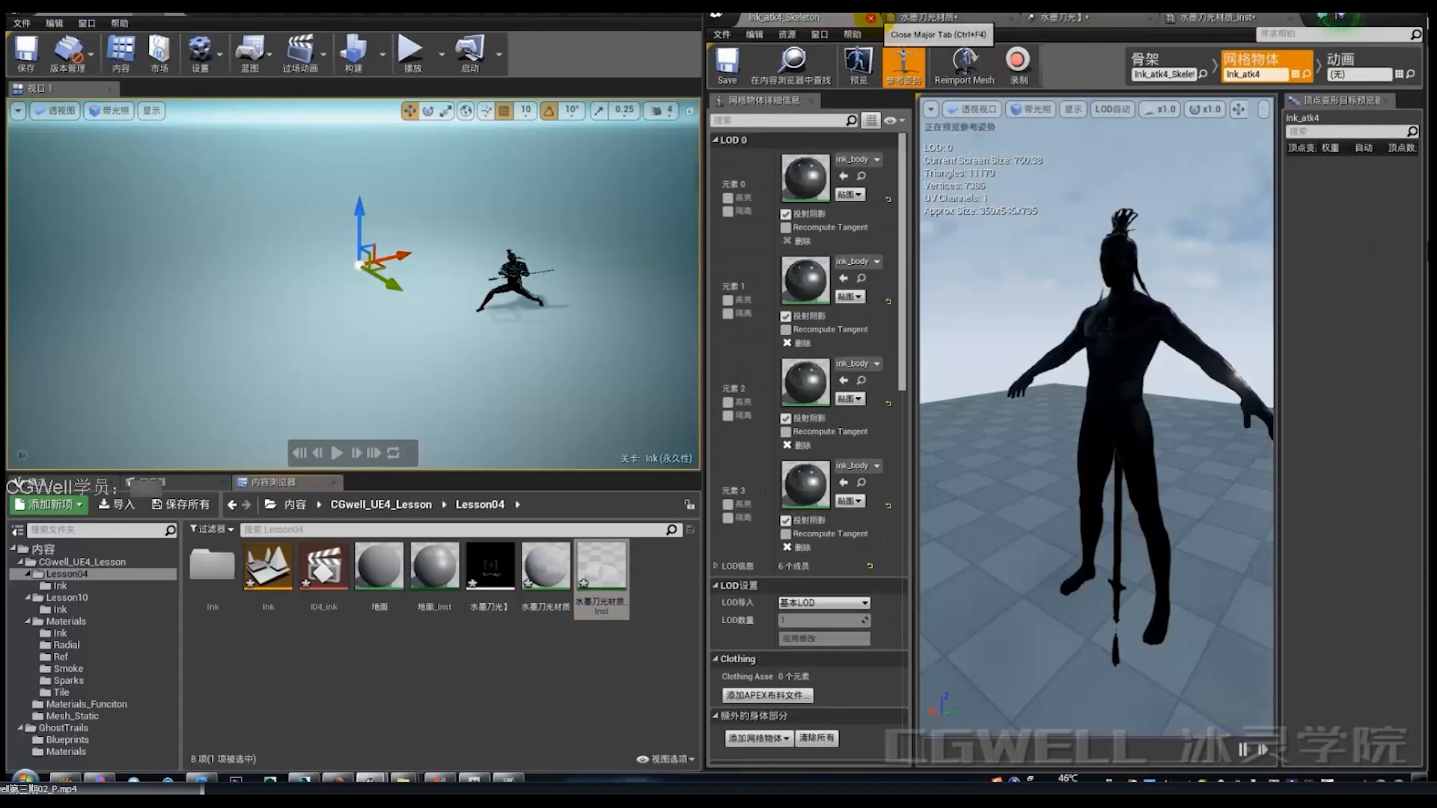
{"action": "left_click", "coordinate": [870, 16]}
Step: Replay the particle in the level and add a Dynamic parameter module to the emitter
{"action": "left_click", "coordinate": [919, 17]}
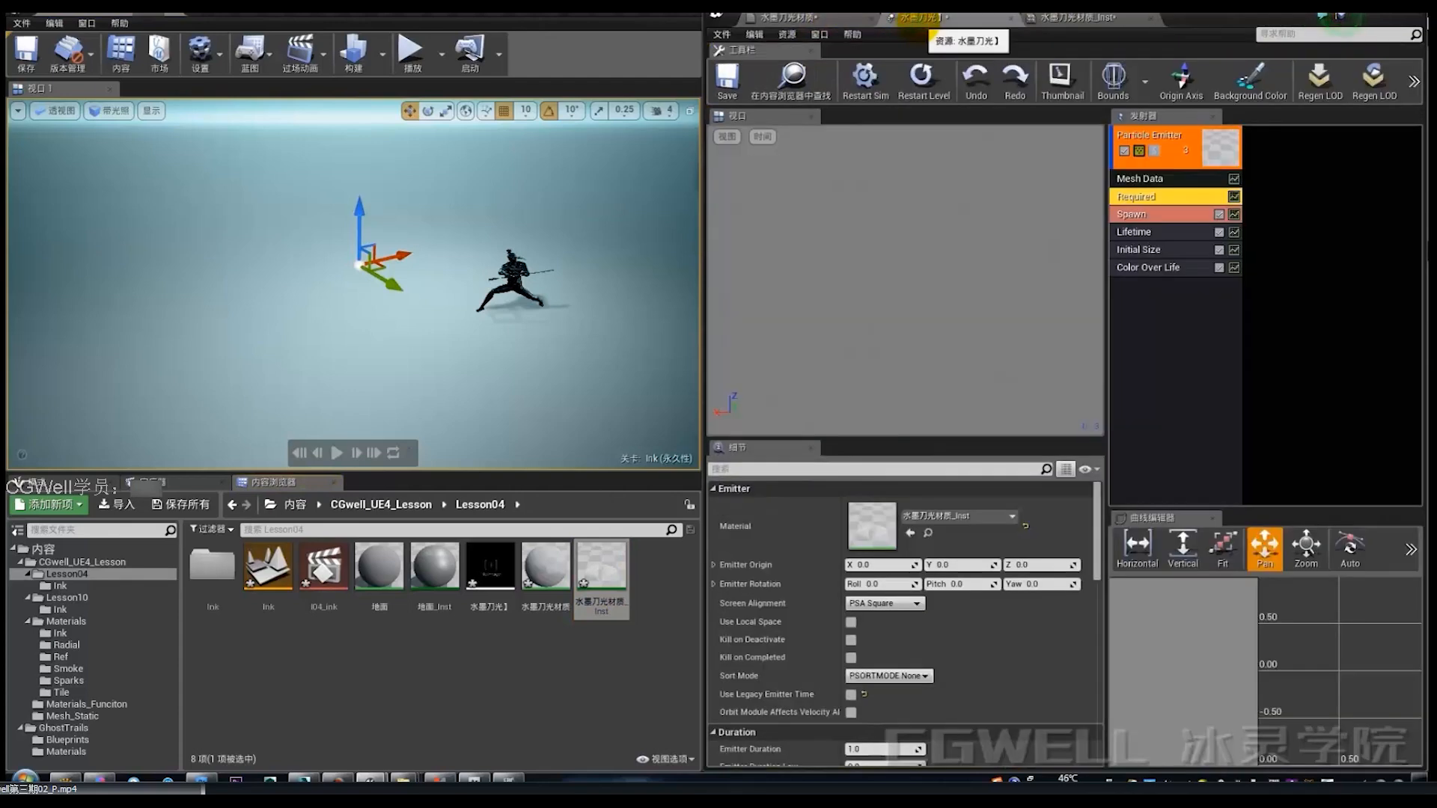
{"action": "left_click", "coordinate": [924, 79]}
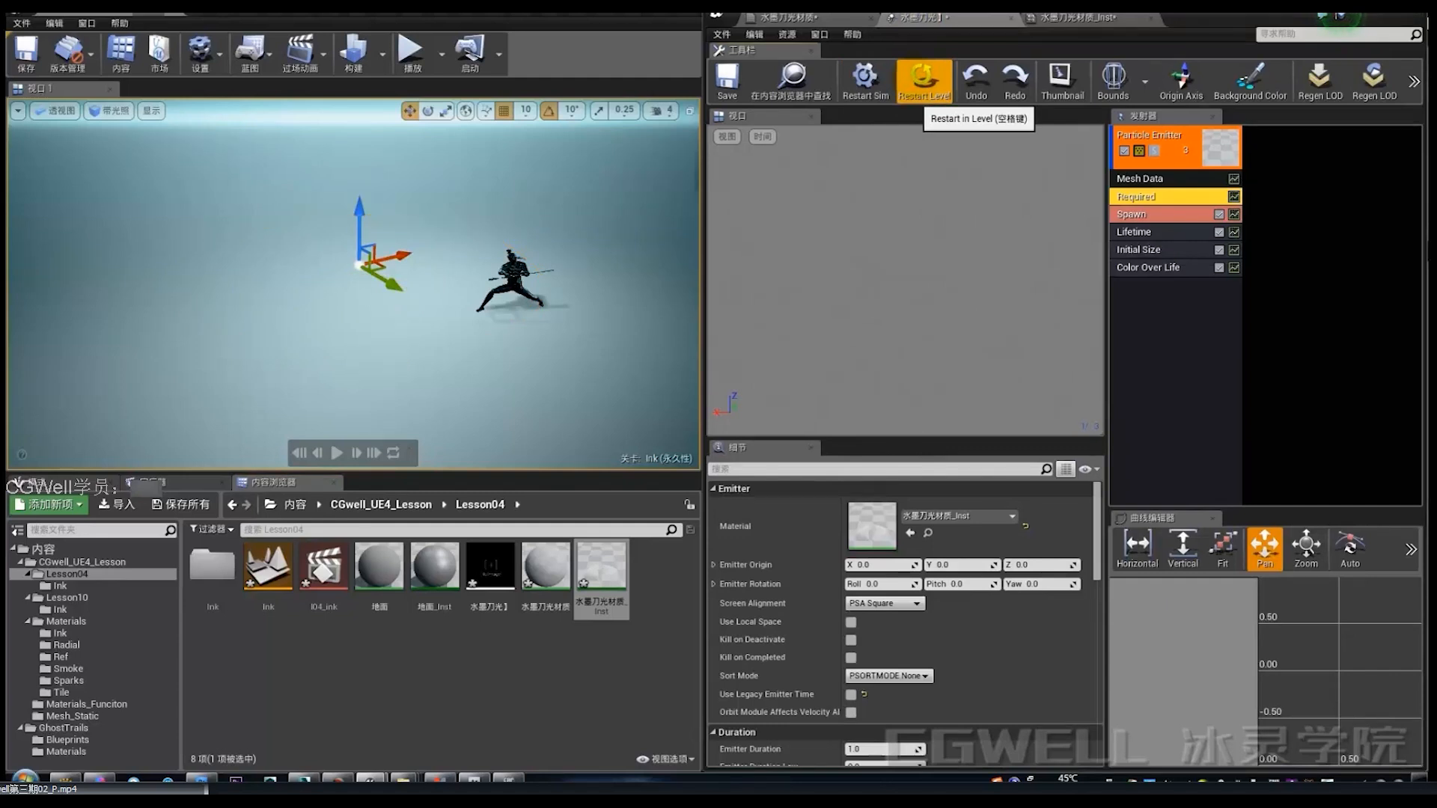
{"action": "right_click", "coordinate": [1151, 323]}
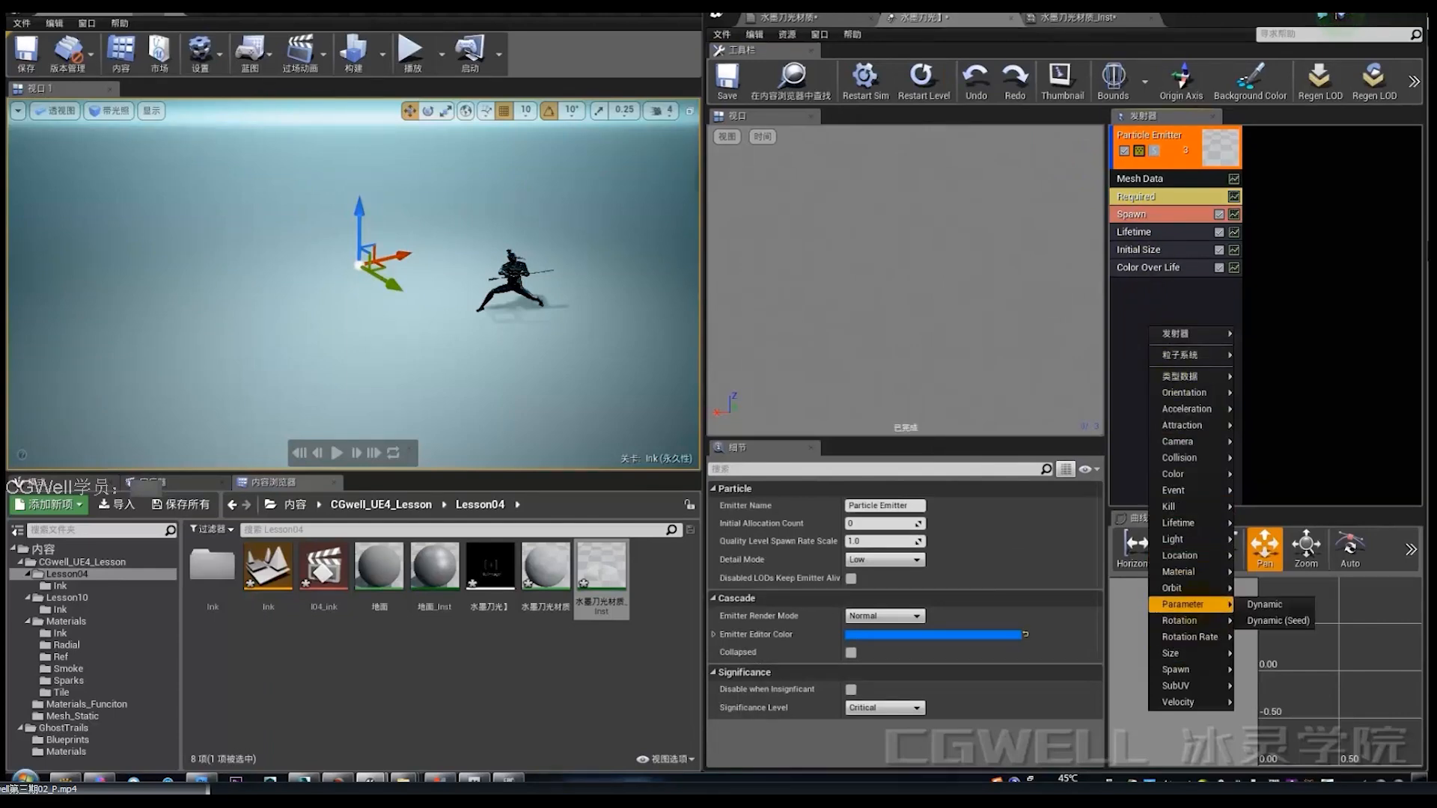
{"action": "left_click", "coordinate": [1264, 605]}
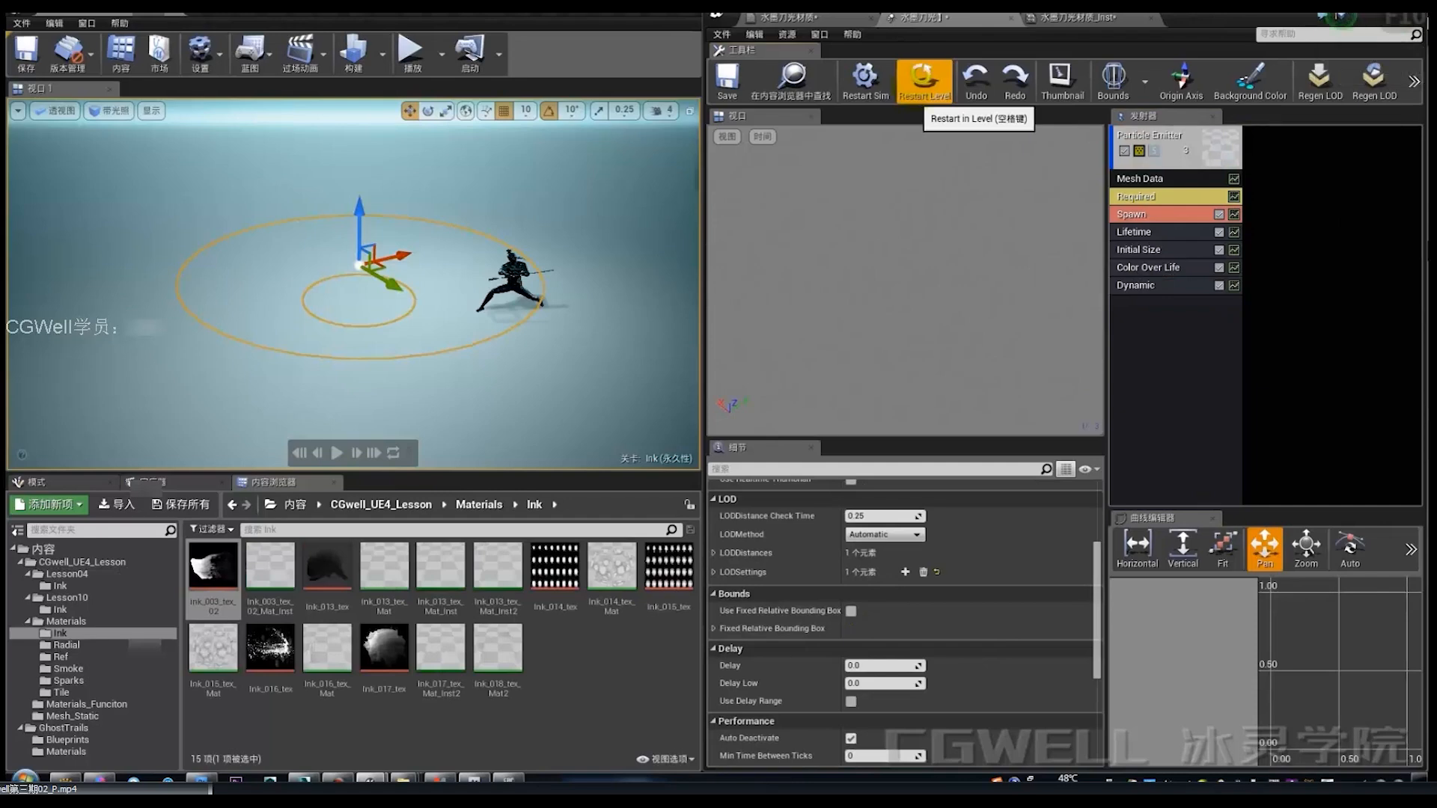
Step: Connect the Result of the Texcoord贴图重复度动态调节 node to the V方向 Panner's Coordinate input in 水墨刀光材质
{"action": "left_click", "coordinate": [846, 18]}
{"action": "right_click_drag", "start_coordinate": [1104, 358], "coordinate": [945, 372]}
{"action": "scroll", "coordinate": [1061, 403], "scroll_direction": "up", "scroll_amount": 2}
{"action": "right_click_drag", "start_coordinate": [1062, 383], "coordinate": [998, 419]}
{"action": "left_click_drag", "start_coordinate": [996, 312], "coordinate": [1112, 453]}
{"action": "right_click_drag", "start_coordinate": [1001, 420], "coordinate": [1166, 446]}
{"action": "scroll", "coordinate": [1160, 423], "scroll_direction": "down", "scroll_amount": 1}
Step: Review the repeat parameter, Texcoord, Dynamic Parameter and Panner nodes, and apply the changes to 水墨刀光材质
{"action": "left_click_drag", "start_coordinate": [954, 244], "coordinate": [1329, 603]}
{"action": "right_click_drag", "start_coordinate": [1161, 494], "coordinate": [1169, 450]}
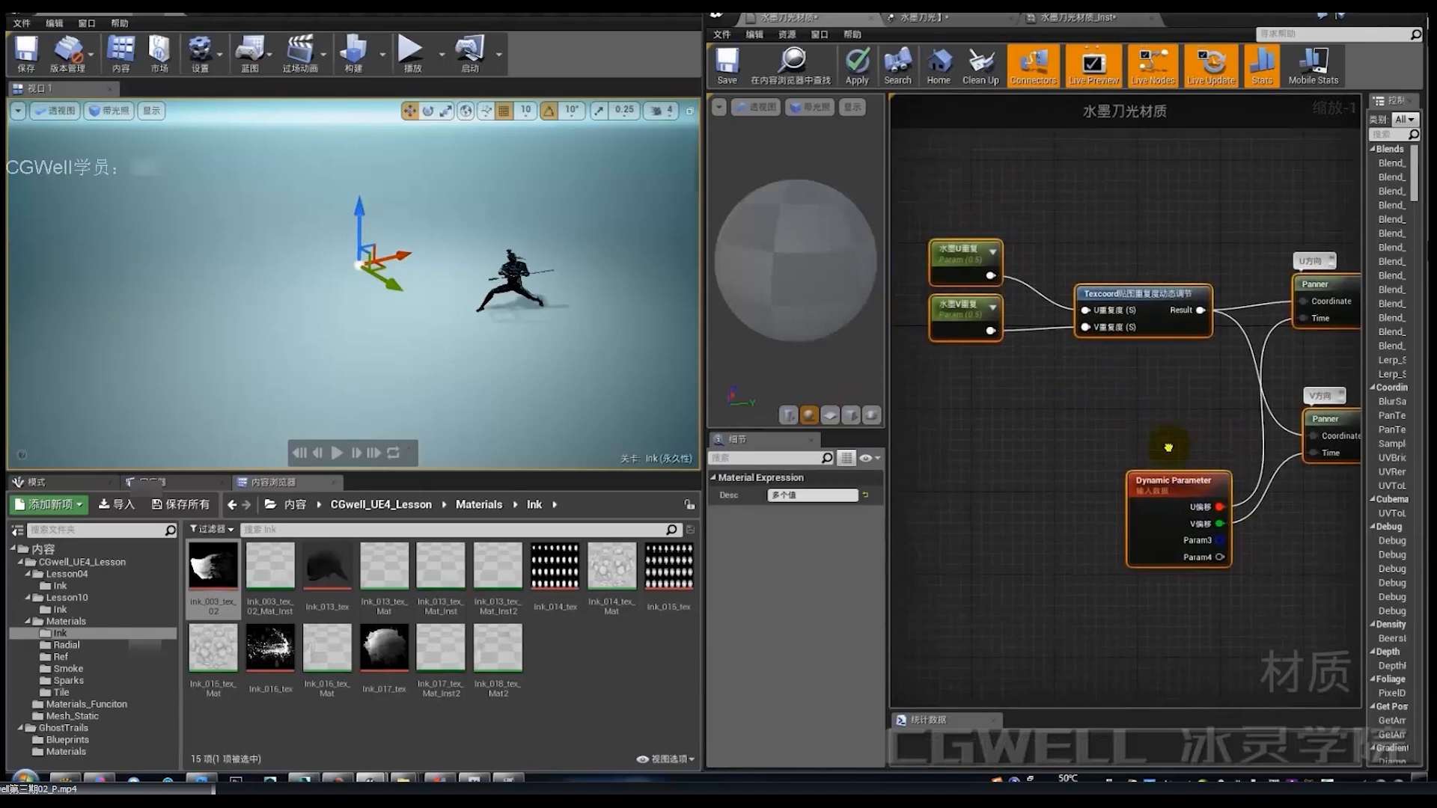
{"action": "left_click_drag", "start_coordinate": [934, 203], "coordinate": [981, 368]}
{"action": "left_click_drag", "start_coordinate": [1012, 229], "coordinate": [1232, 411]}
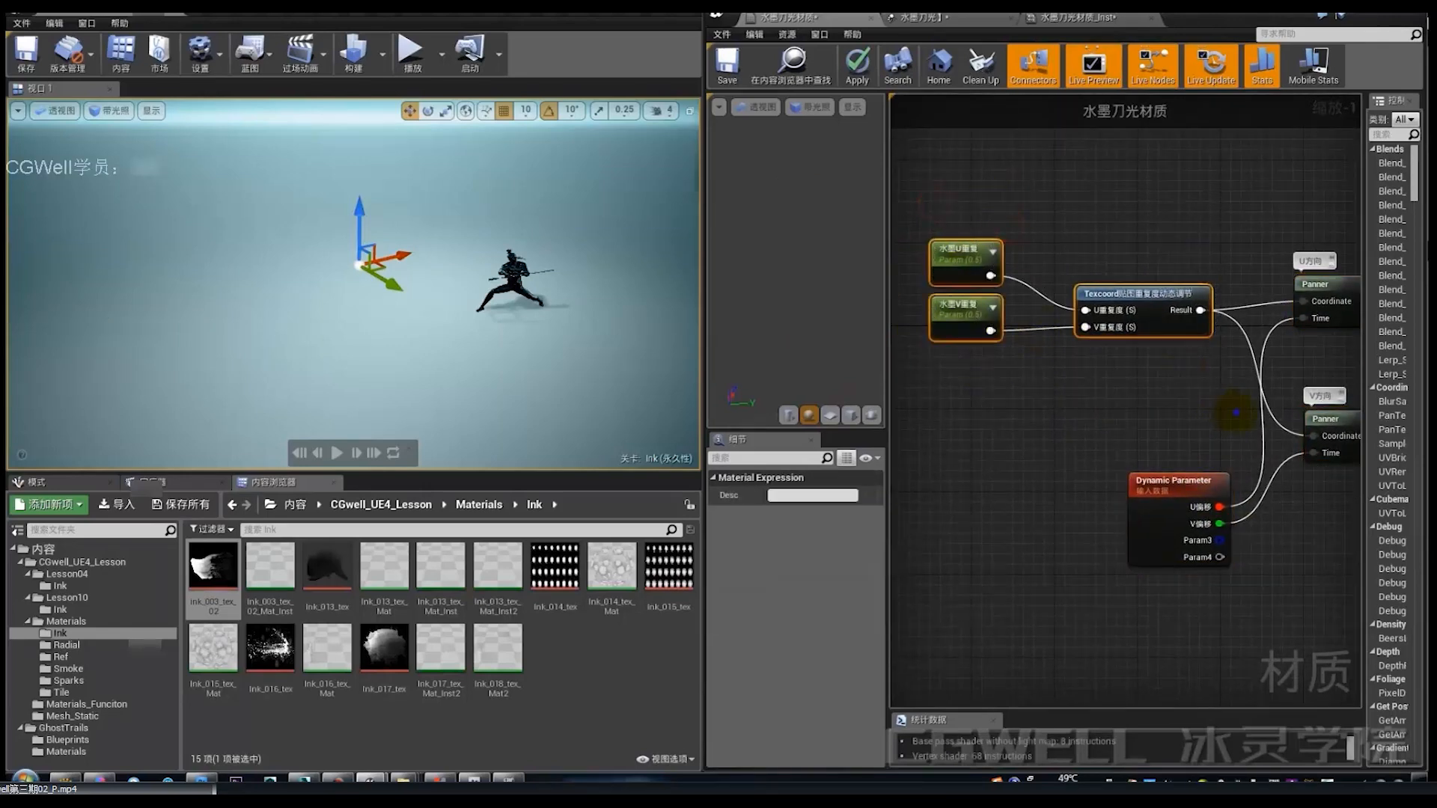
{"action": "right_click_drag", "start_coordinate": [1190, 389], "coordinate": [978, 387]}
{"action": "right_click_drag", "start_coordinate": [1231, 455], "coordinate": [1281, 431]}
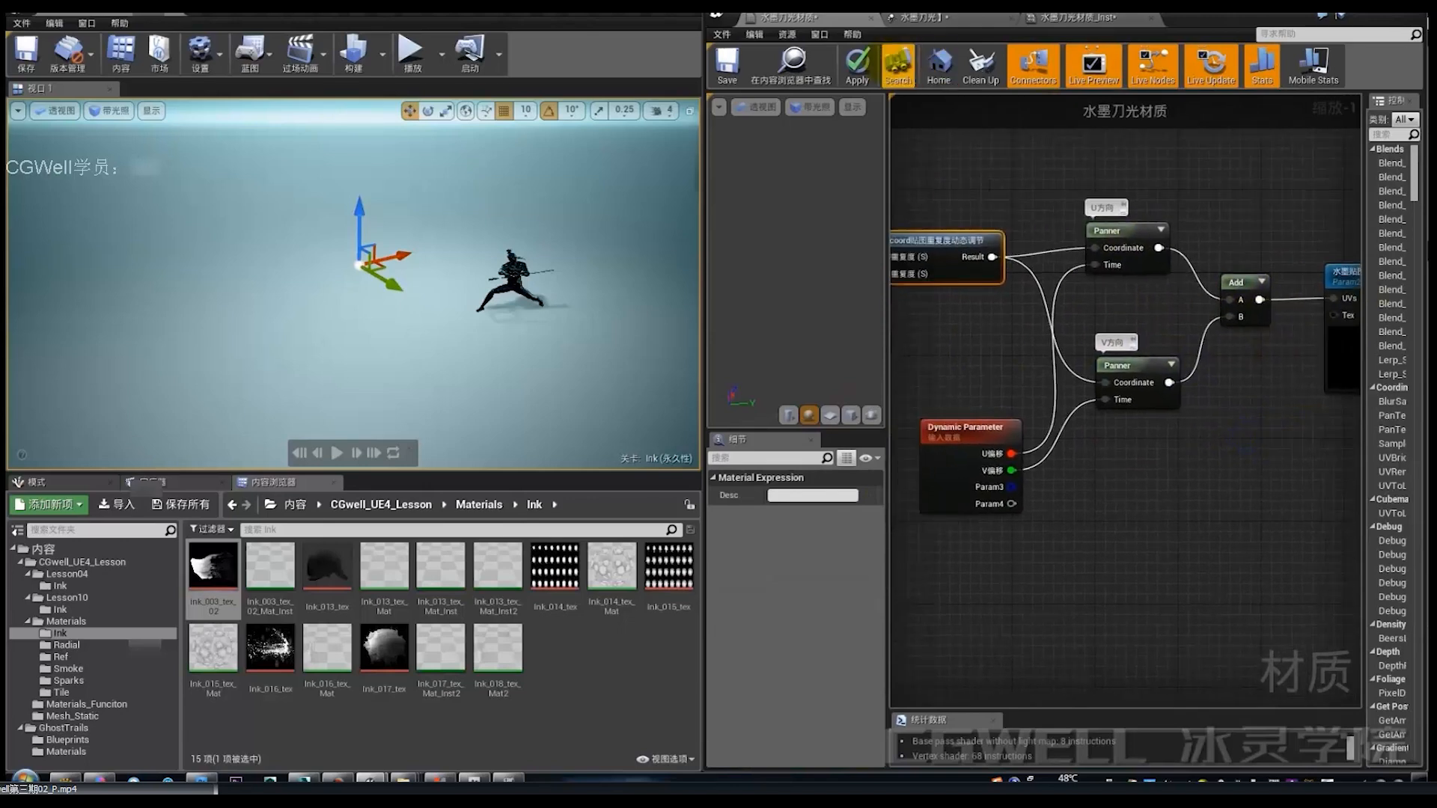
{"action": "left_click", "coordinate": [857, 64]}
Step: Check the material instance's texture and repeat parameters, and replay the particle in the level
{"action": "left_click", "coordinate": [919, 17]}
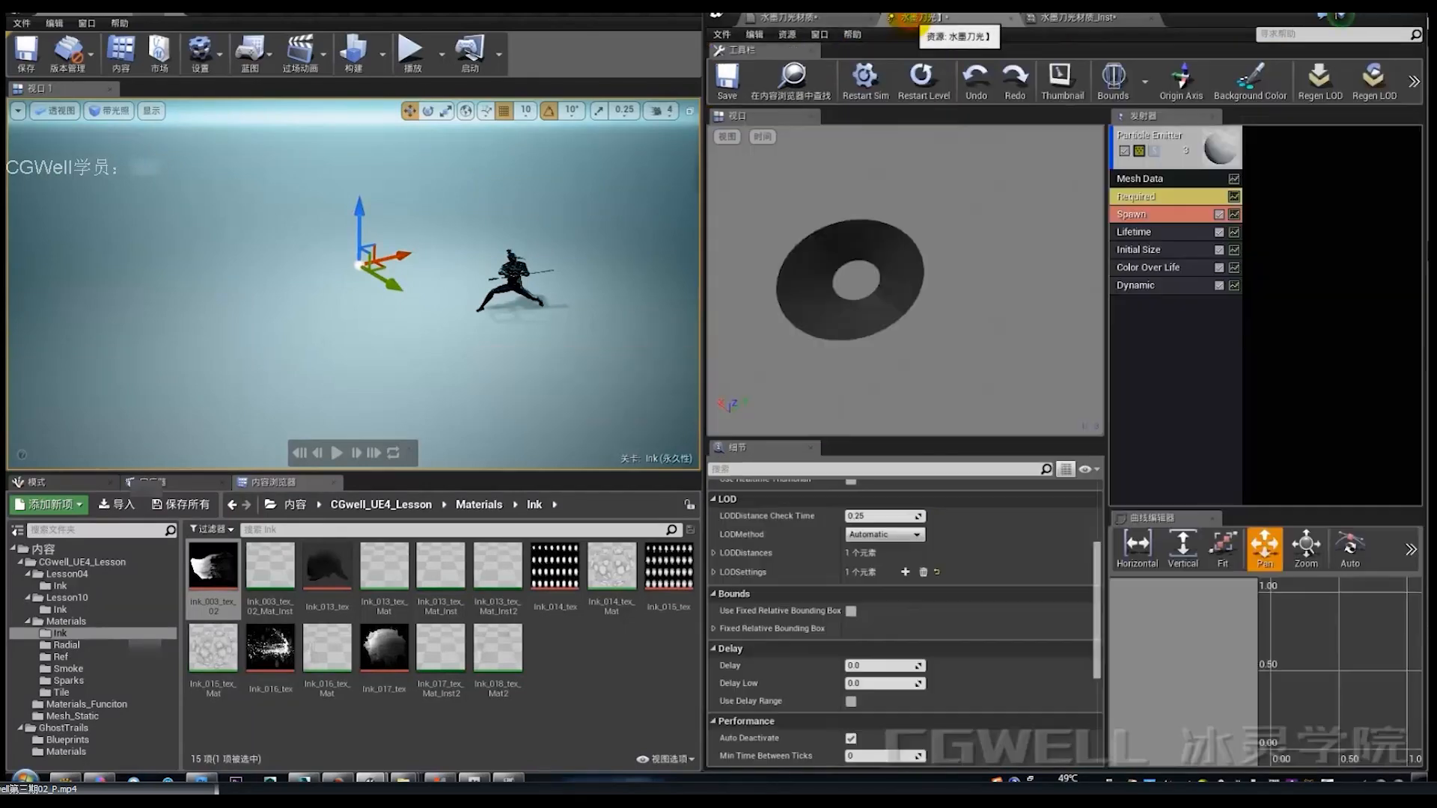
{"action": "left_click", "coordinate": [1078, 18]}
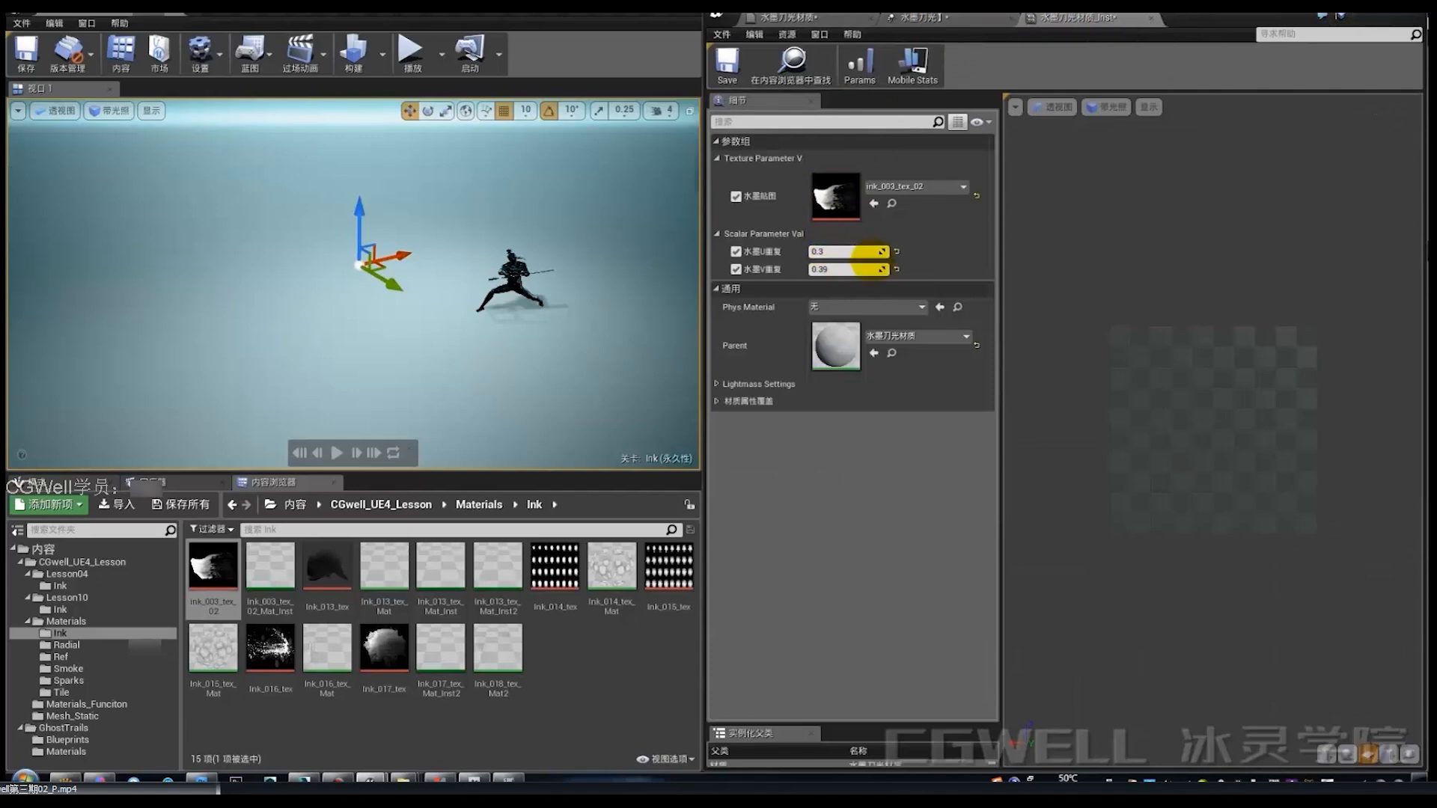
{"action": "left_click", "coordinate": [787, 18]}
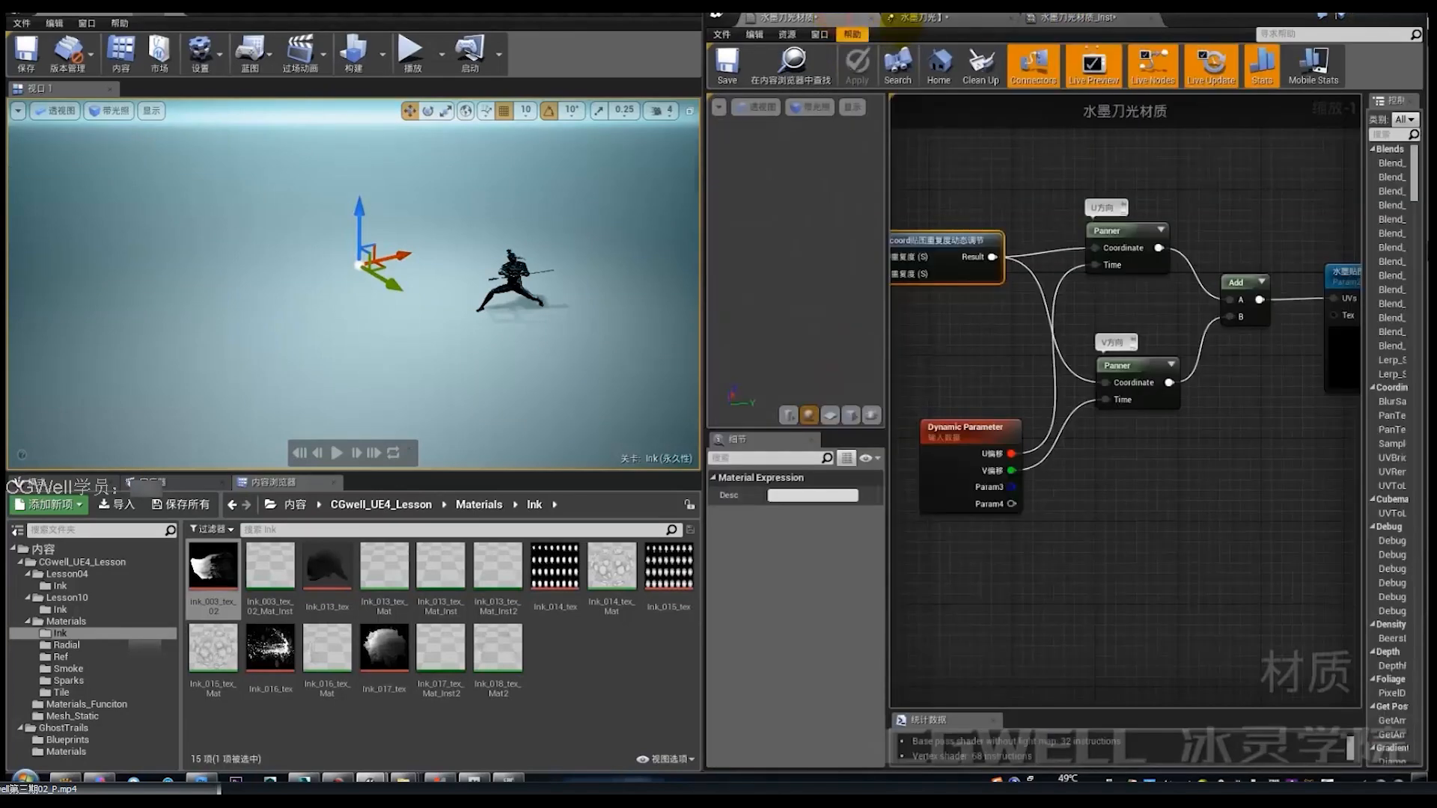
{"action": "left_click", "coordinate": [919, 17]}
{"action": "left_click", "coordinate": [925, 79]}
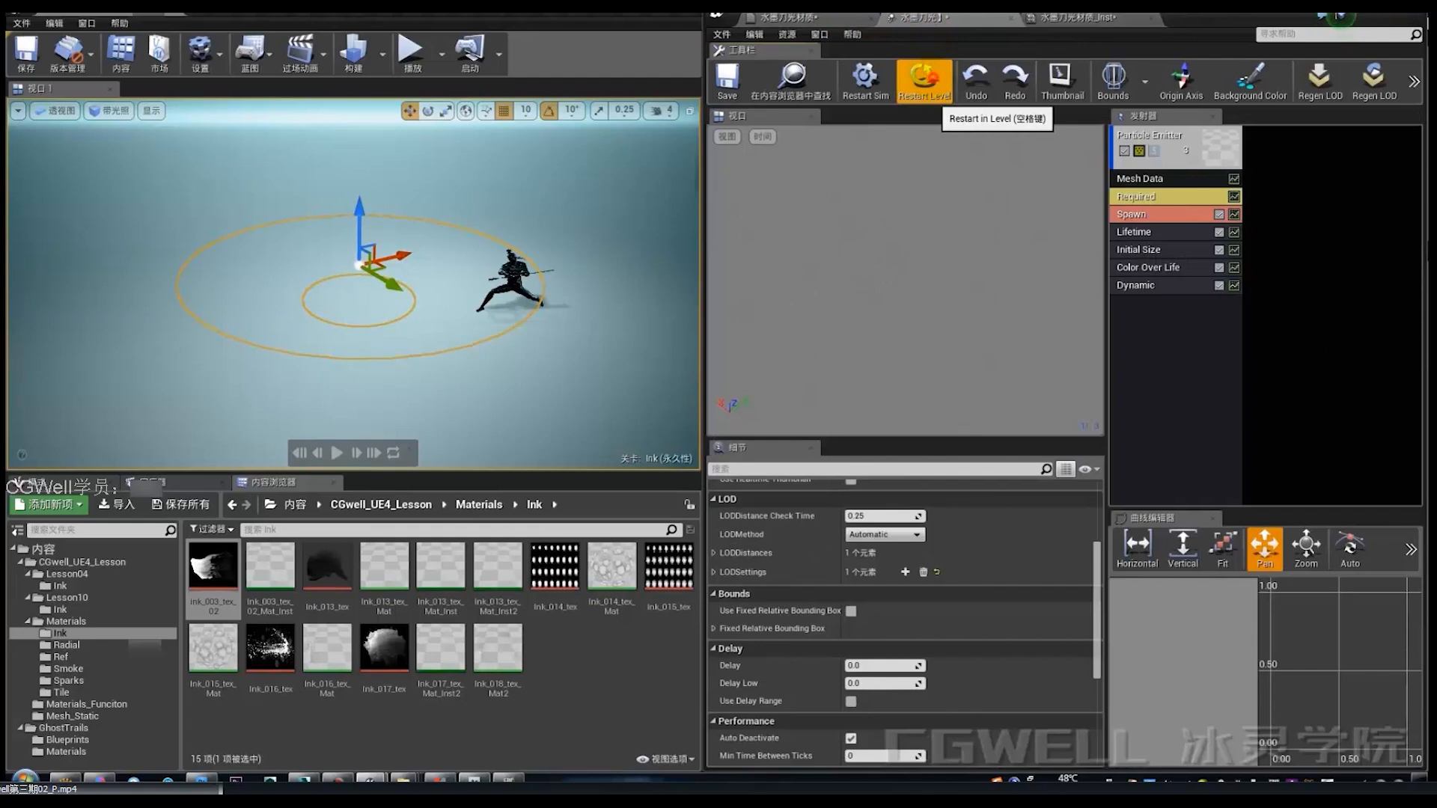
Step: Set the Param Value constants of the first two parameters in the Dynamic module to 0.0
{"action": "left_click", "coordinate": [1135, 285]}
{"action": "scroll", "coordinate": [926, 584], "scroll_direction": "down", "scroll_amount": 3}
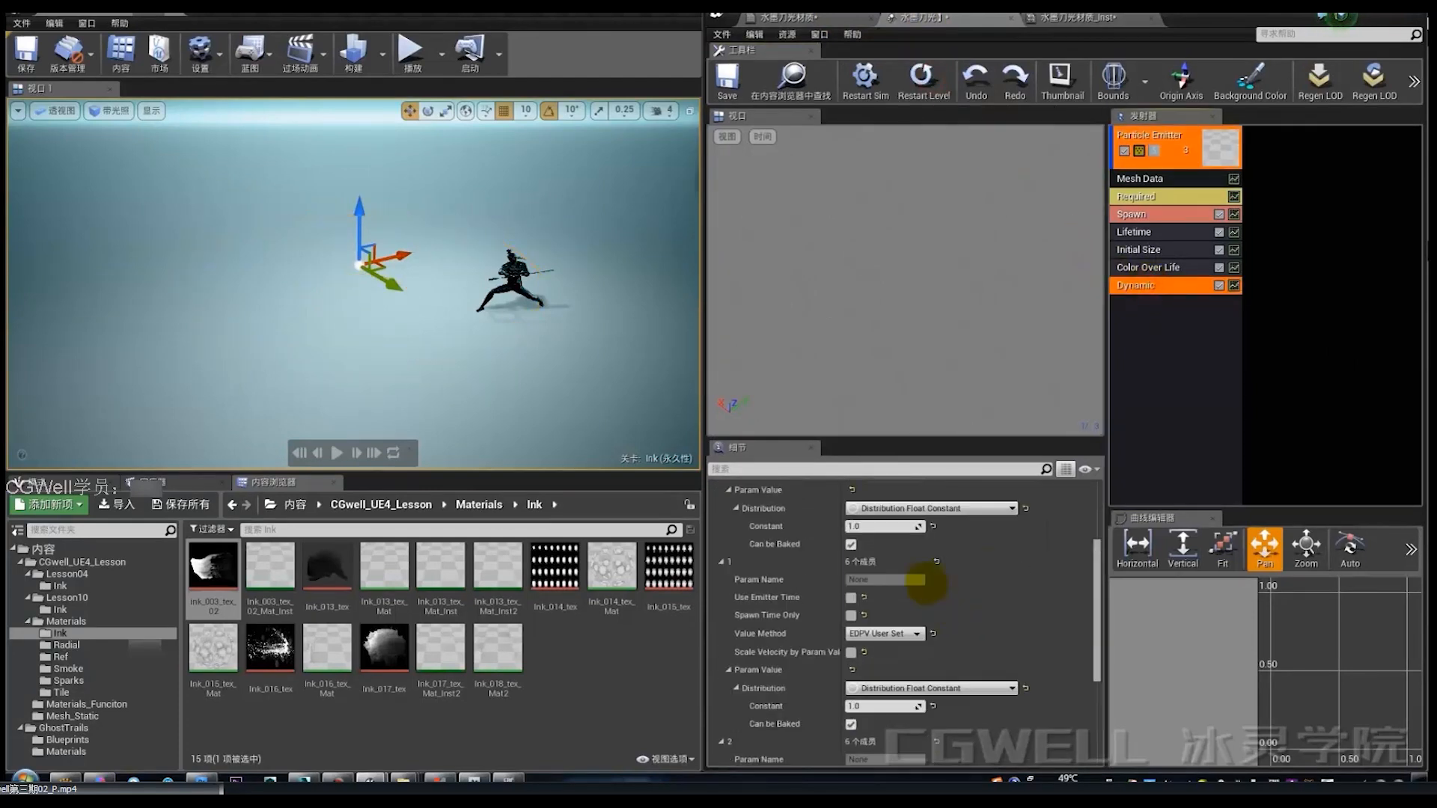
{"action": "type", "text": "0.0"}
{"action": "key", "text": "Return"}
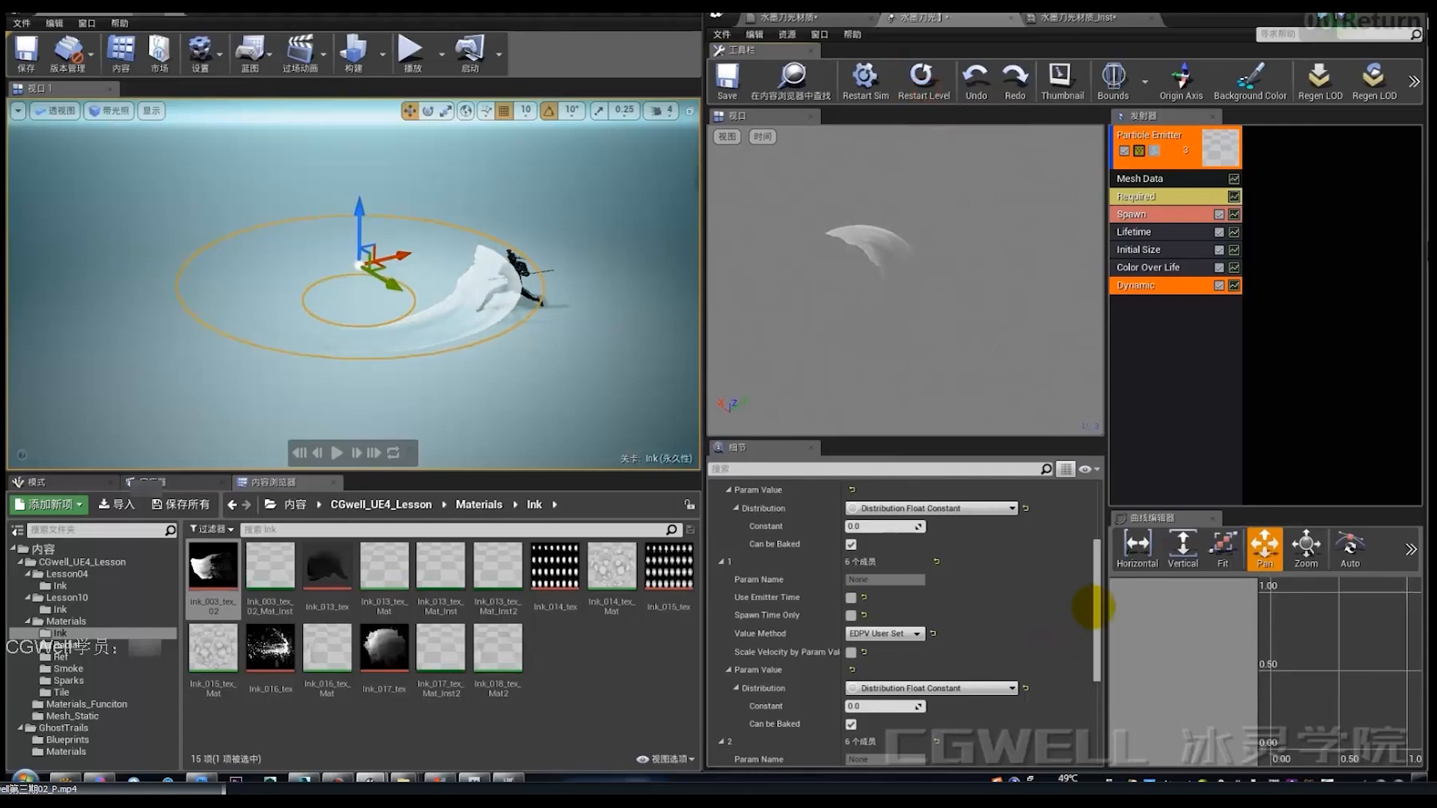
Step: Switch the first Dynamic parameter's value to Distribution Float Constant Curve and add two points to its Constant Curve
{"action": "scroll", "coordinate": [1093, 607], "scroll_direction": "up", "scroll_amount": 3}
{"action": "left_click", "coordinate": [932, 582]}
{"action": "left_click", "coordinate": [962, 623]}
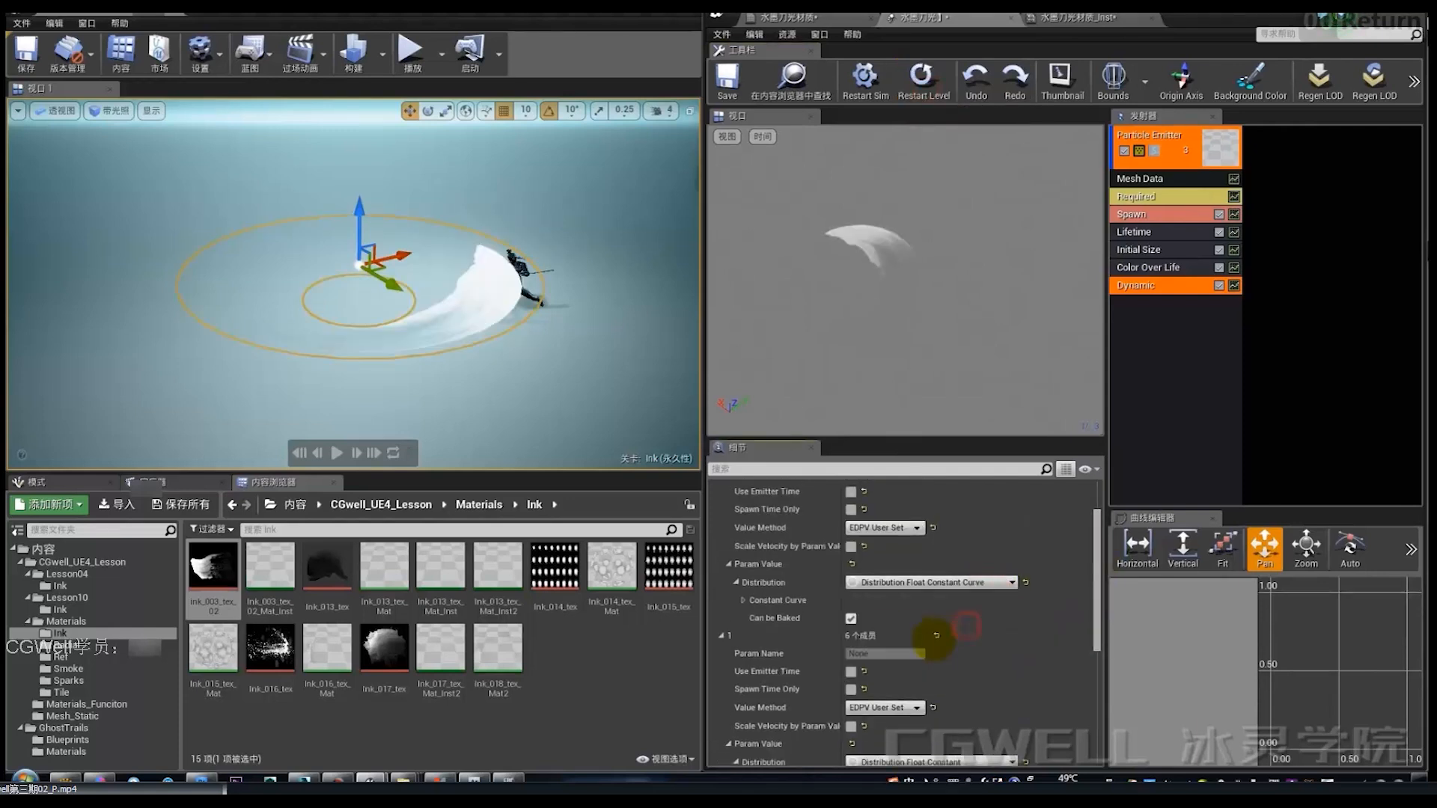
{"action": "left_click", "coordinate": [743, 600]}
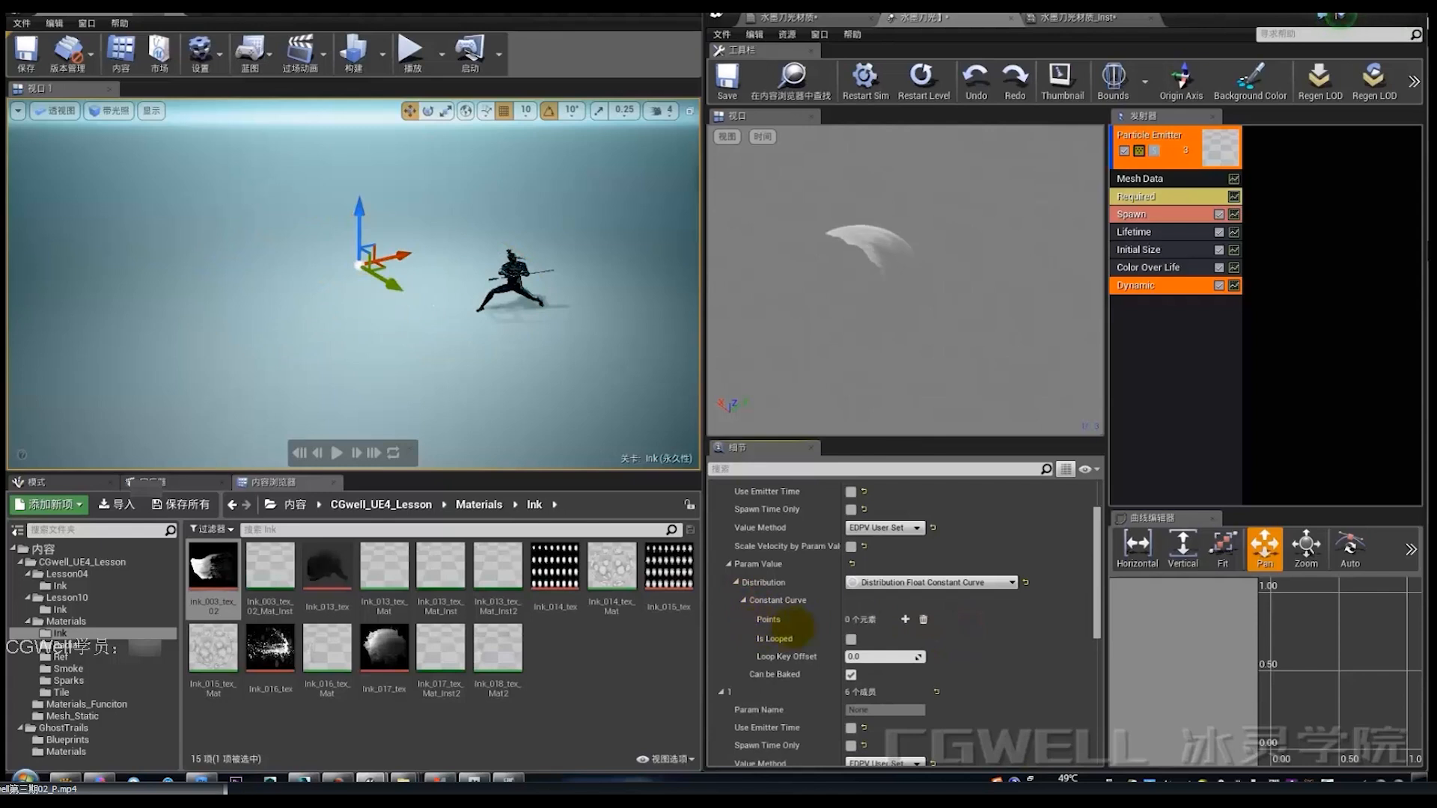
{"action": "left_click", "coordinate": [905, 620]}
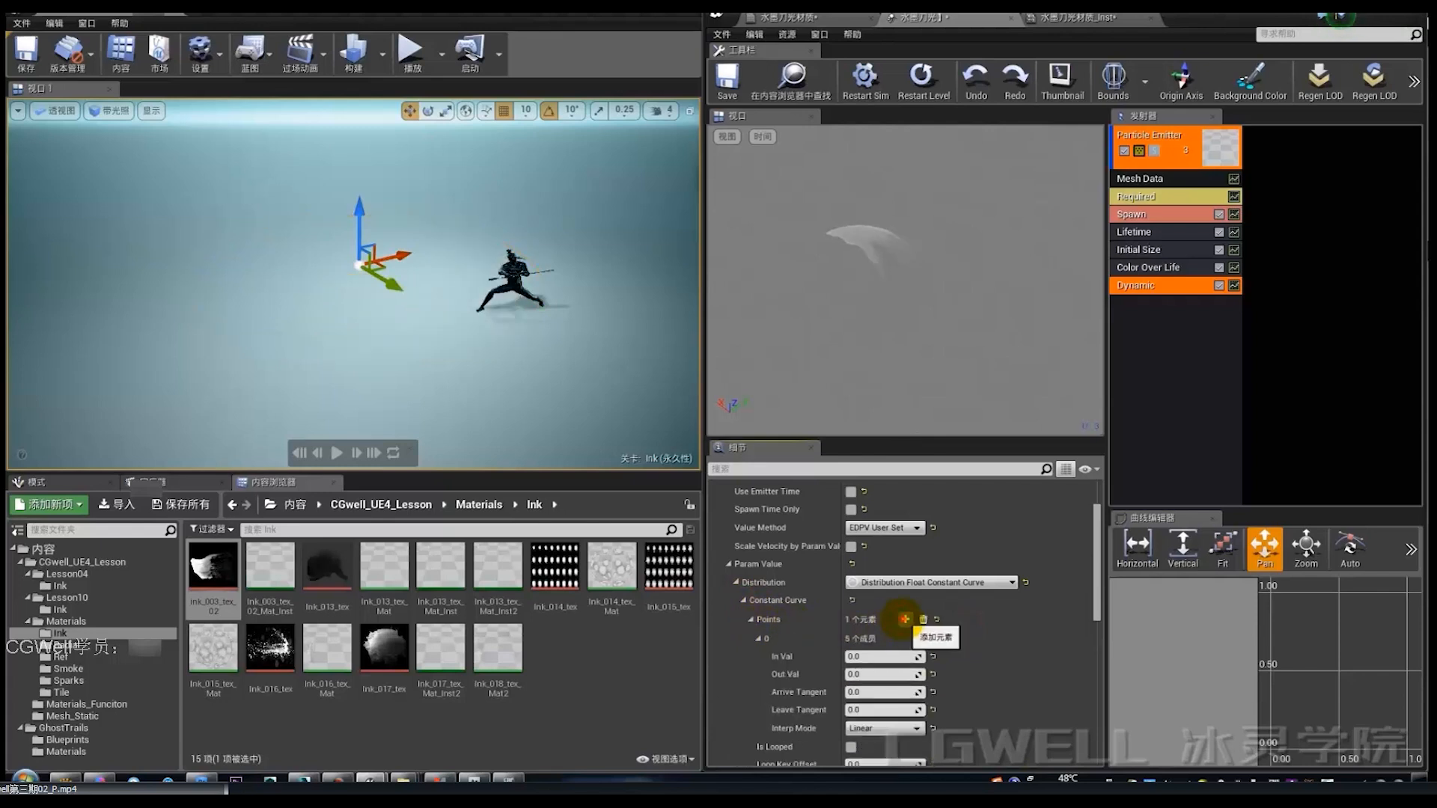
{"action": "left_click", "coordinate": [905, 620]}
Step: Set the first parameter's second curve point to In Val 1.0 and Out Val 1.0, and replay the particle in the level
{"action": "scroll", "coordinate": [914, 651], "scroll_direction": "down", "scroll_amount": 1}
{"action": "scroll", "coordinate": [909, 654], "scroll_direction": "down", "scroll_amount": 1}
{"action": "left_click", "coordinate": [871, 694]}
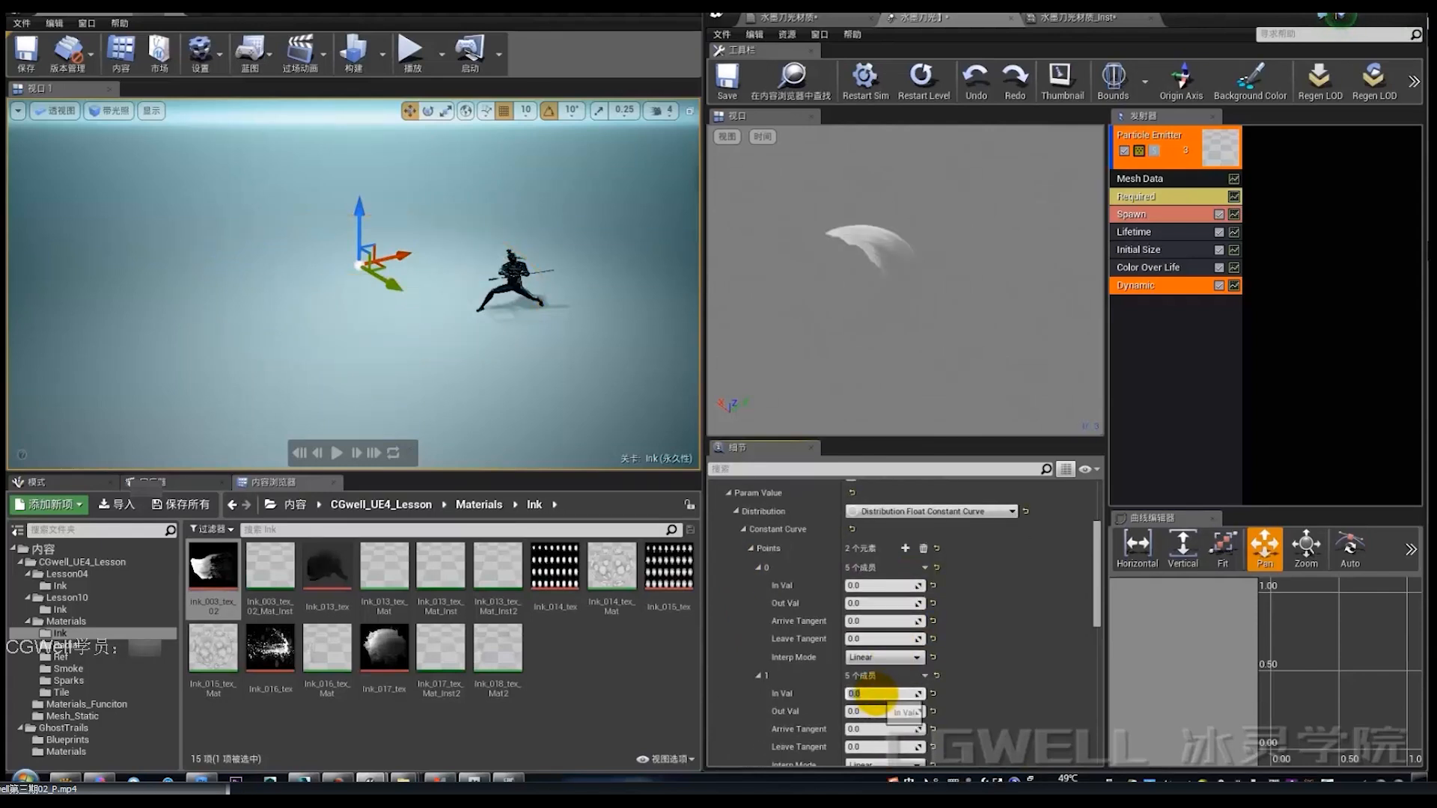
{"action": "type", "text": "1"}
{"action": "key", "text": "Return"}
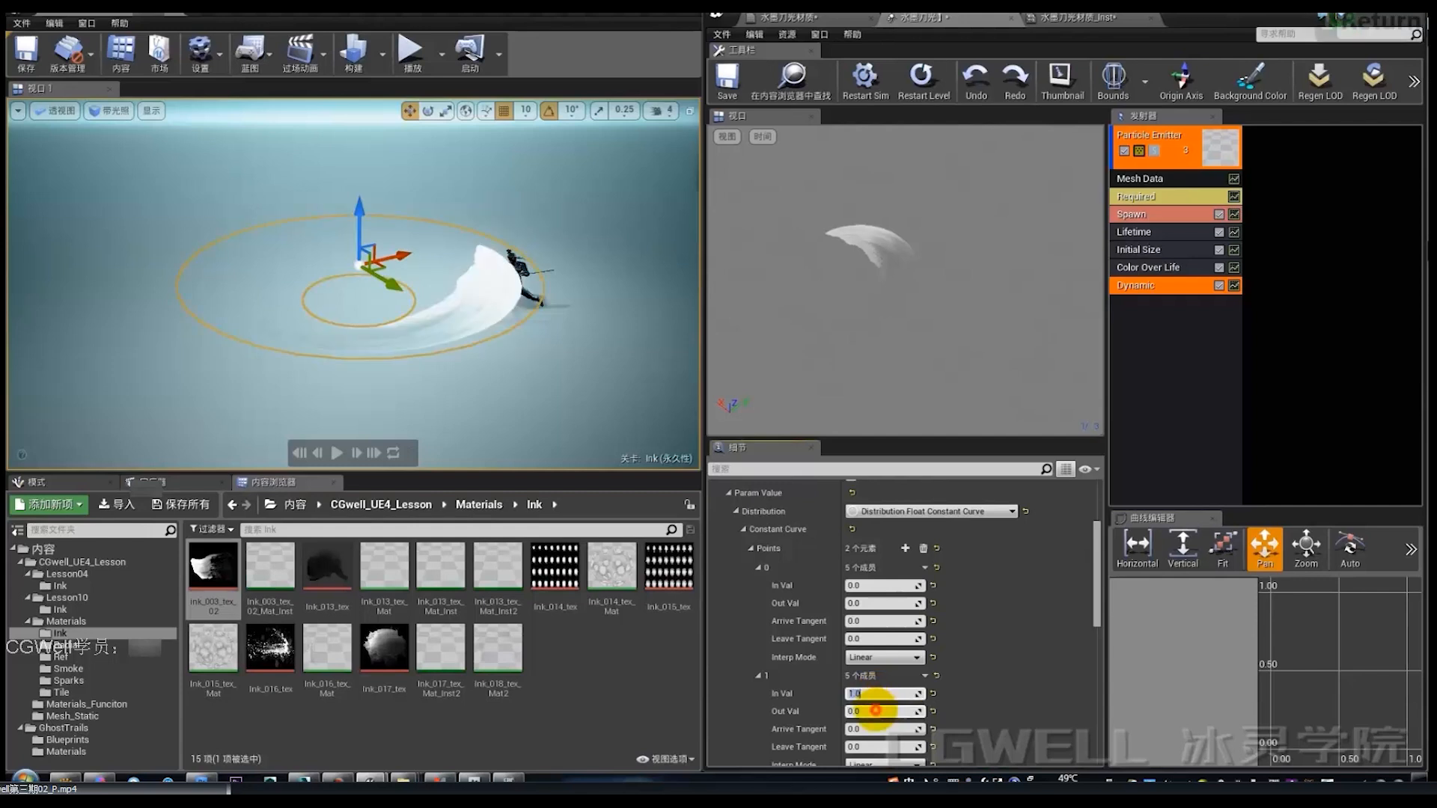
{"action": "left_click", "coordinate": [874, 712]}
{"action": "type", "text": "1"}
{"action": "key", "text": "Return"}
{"action": "left_click", "coordinate": [908, 73]}
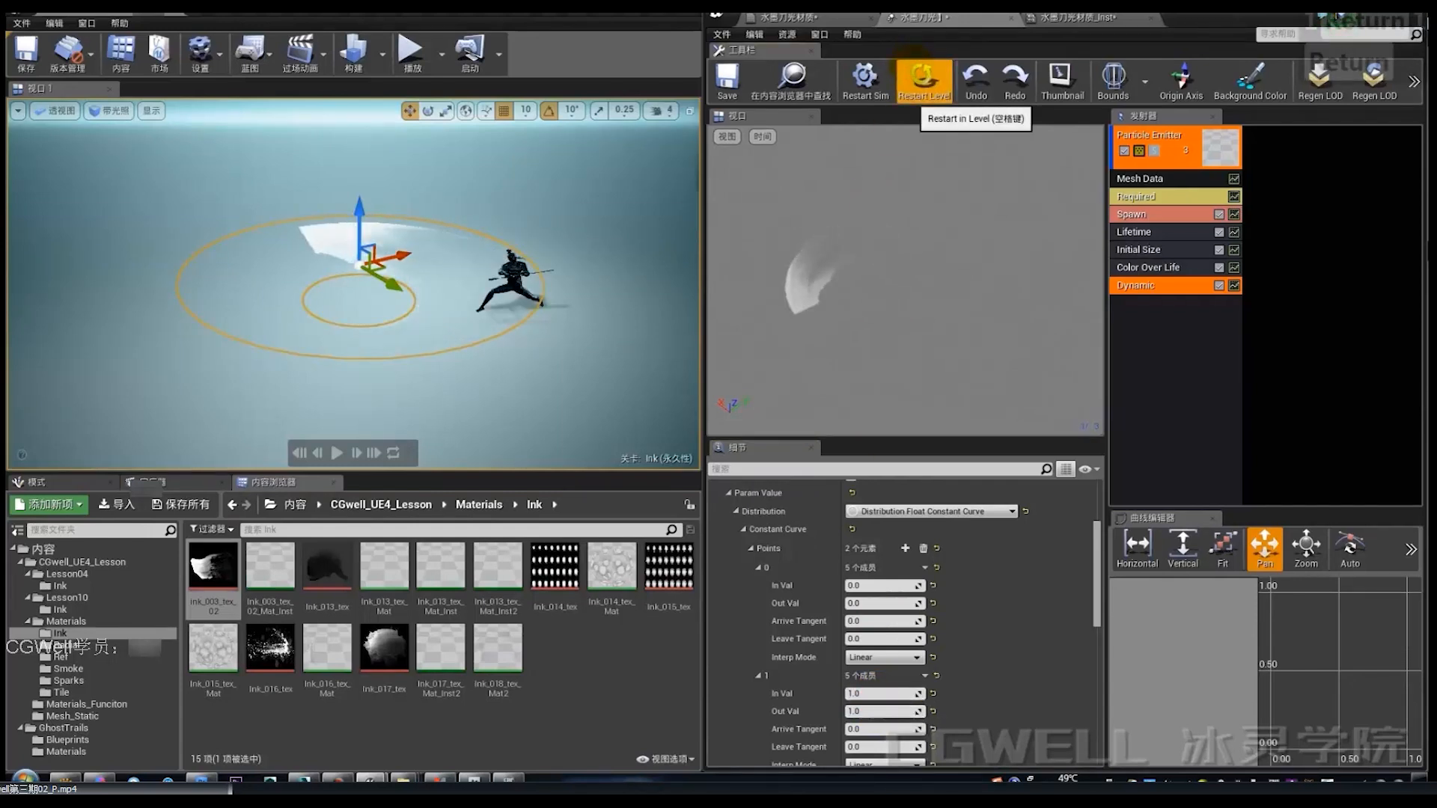
{"action": "left_click", "coordinate": [910, 66]}
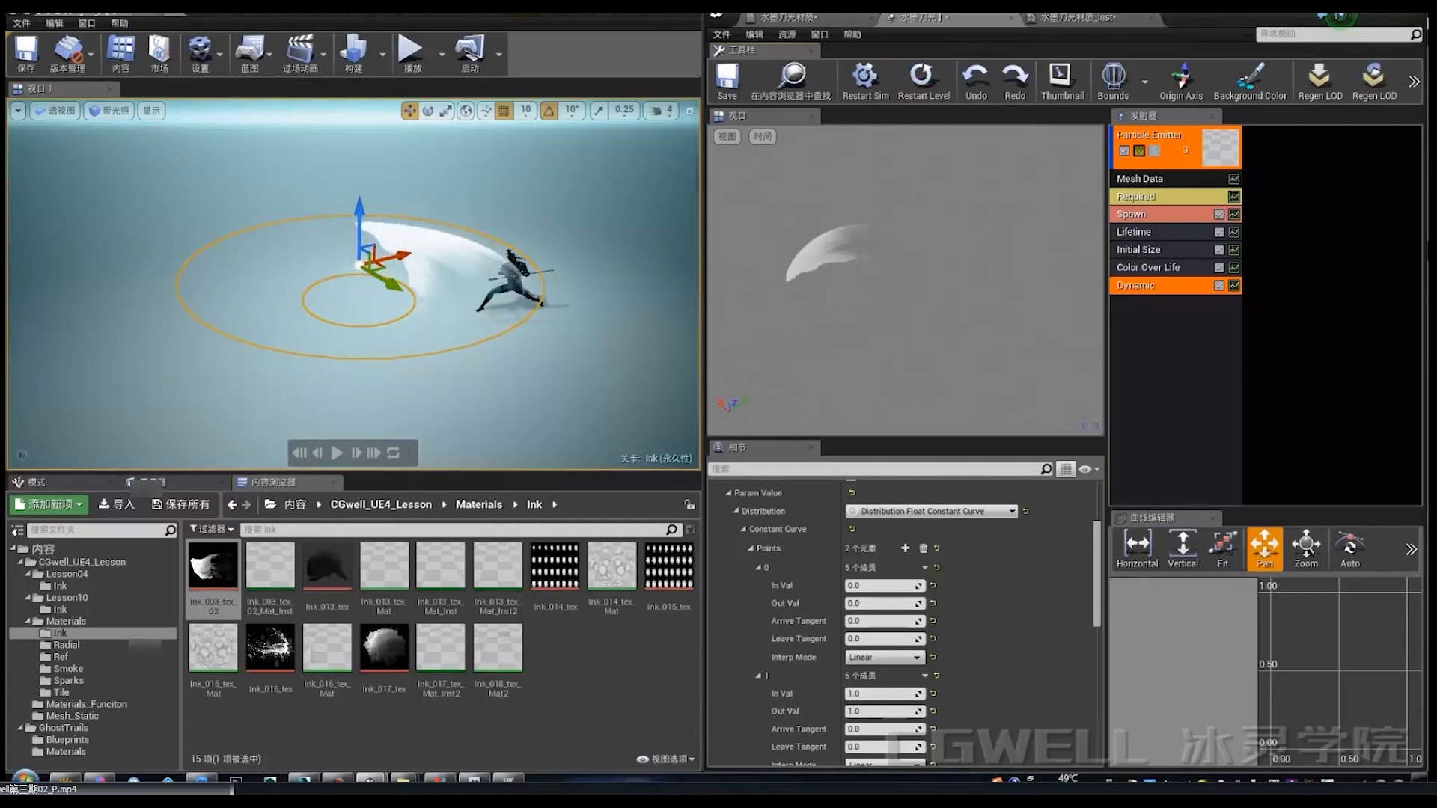
Step: Reduce the Out Val of the first parameter's second curve point to 0.3
{"action": "left_click", "coordinate": [795, 98]}
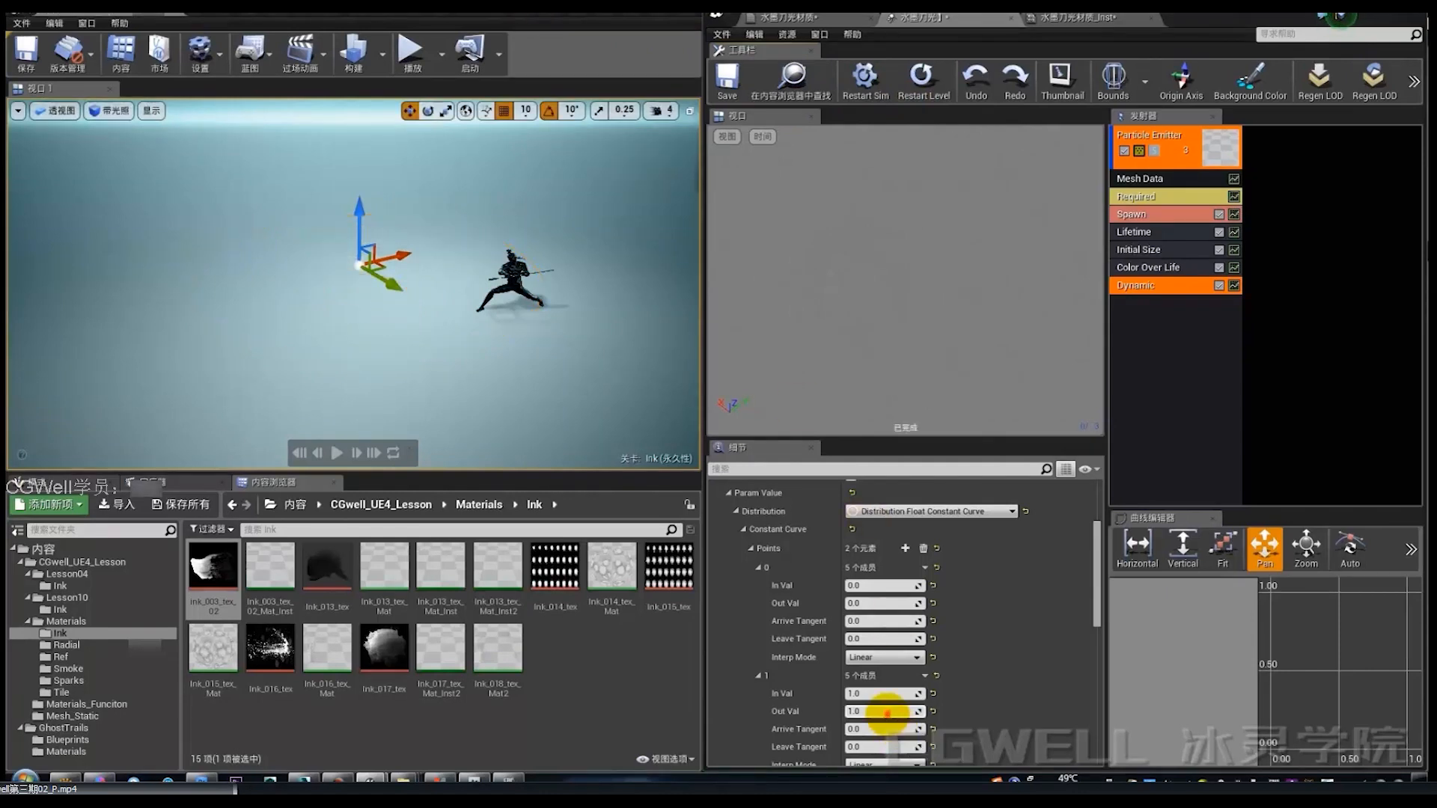
{"action": "type", "text": "0.3"}
{"action": "key", "text": "Return"}
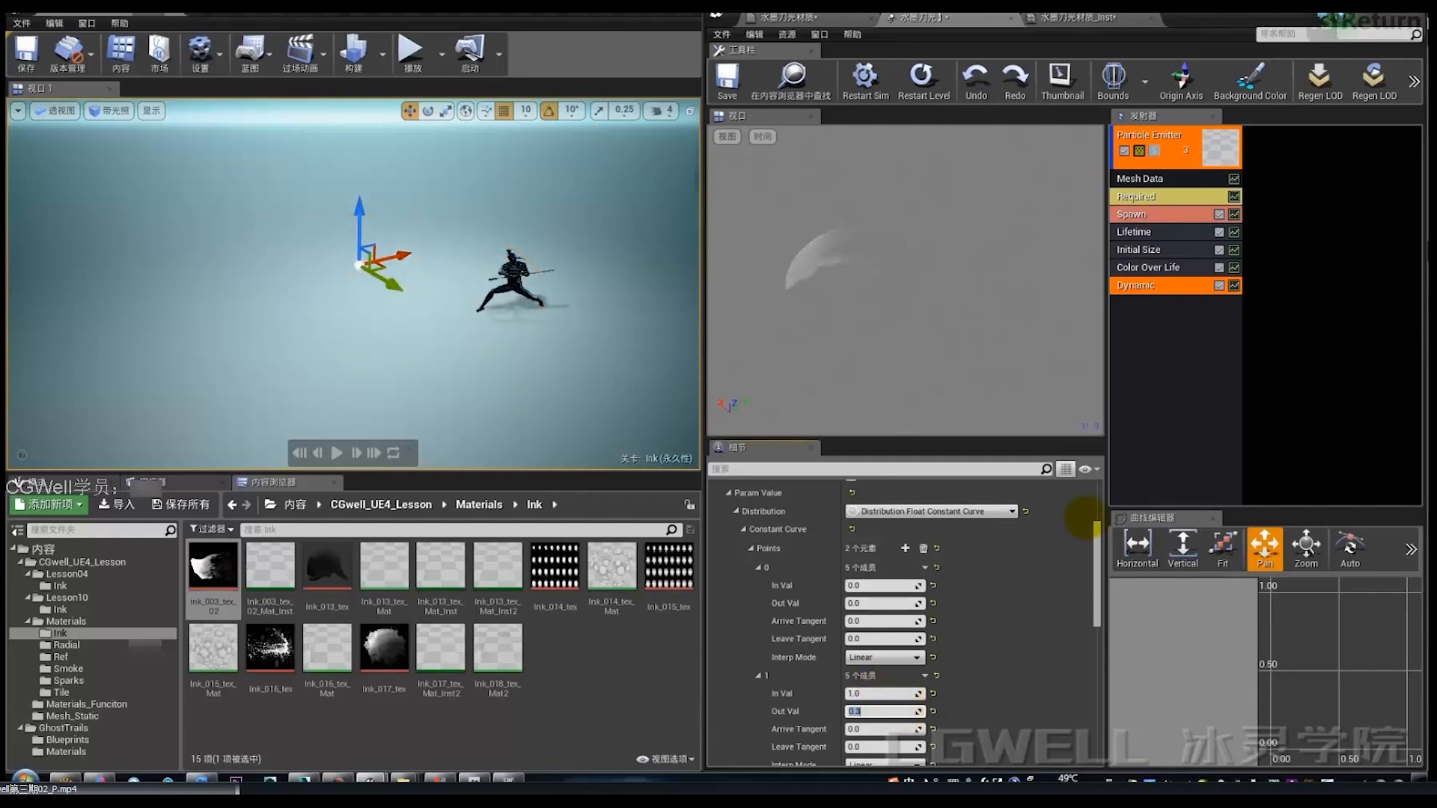
Step: Show the Dynamic module's curves in the curve editor, fit the view, insert a raised early point in the first parameter's curve, and replay the particle
{"action": "left_click_drag", "start_coordinate": [1096, 566], "coordinate": [1096, 557]}
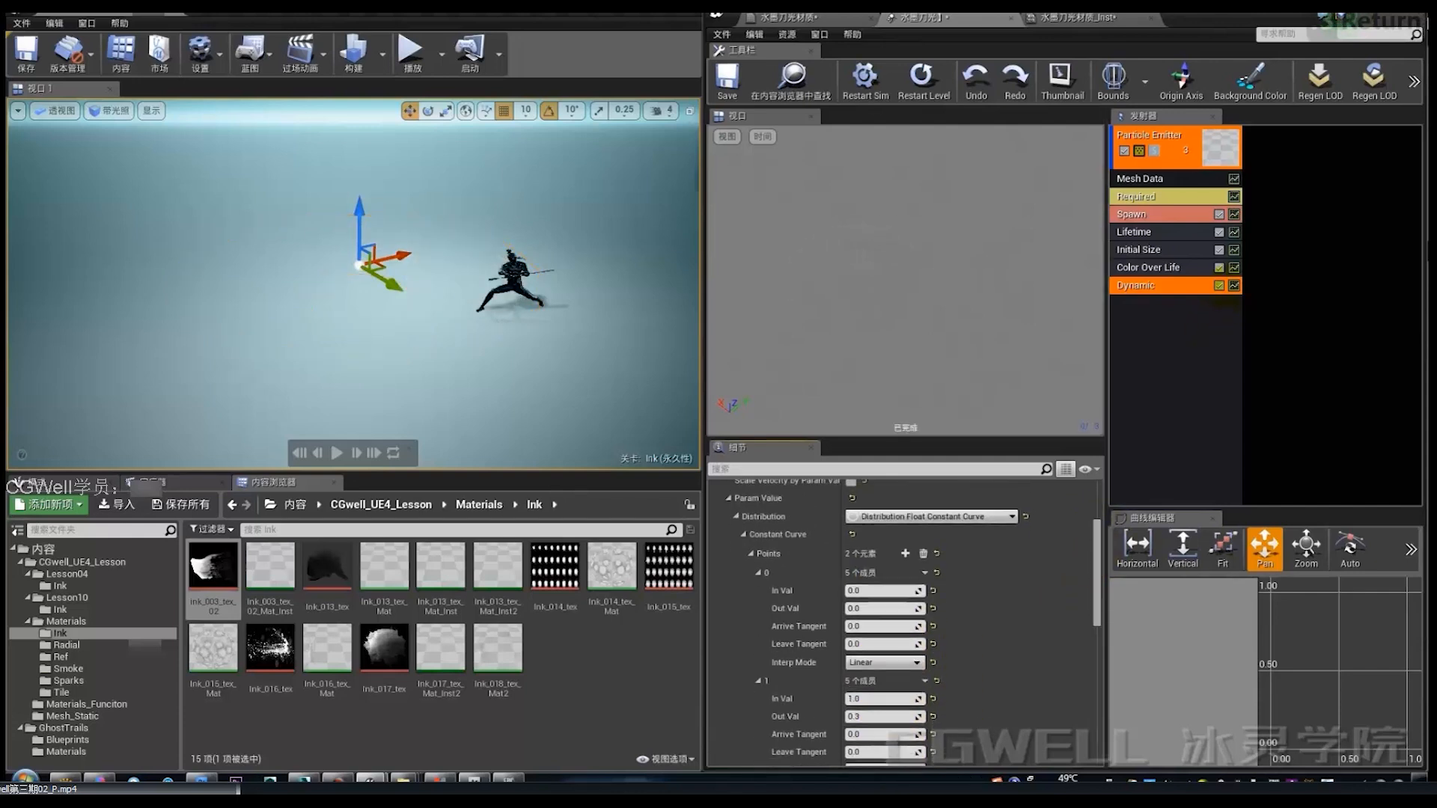
{"action": "left_click", "coordinate": [1232, 285]}
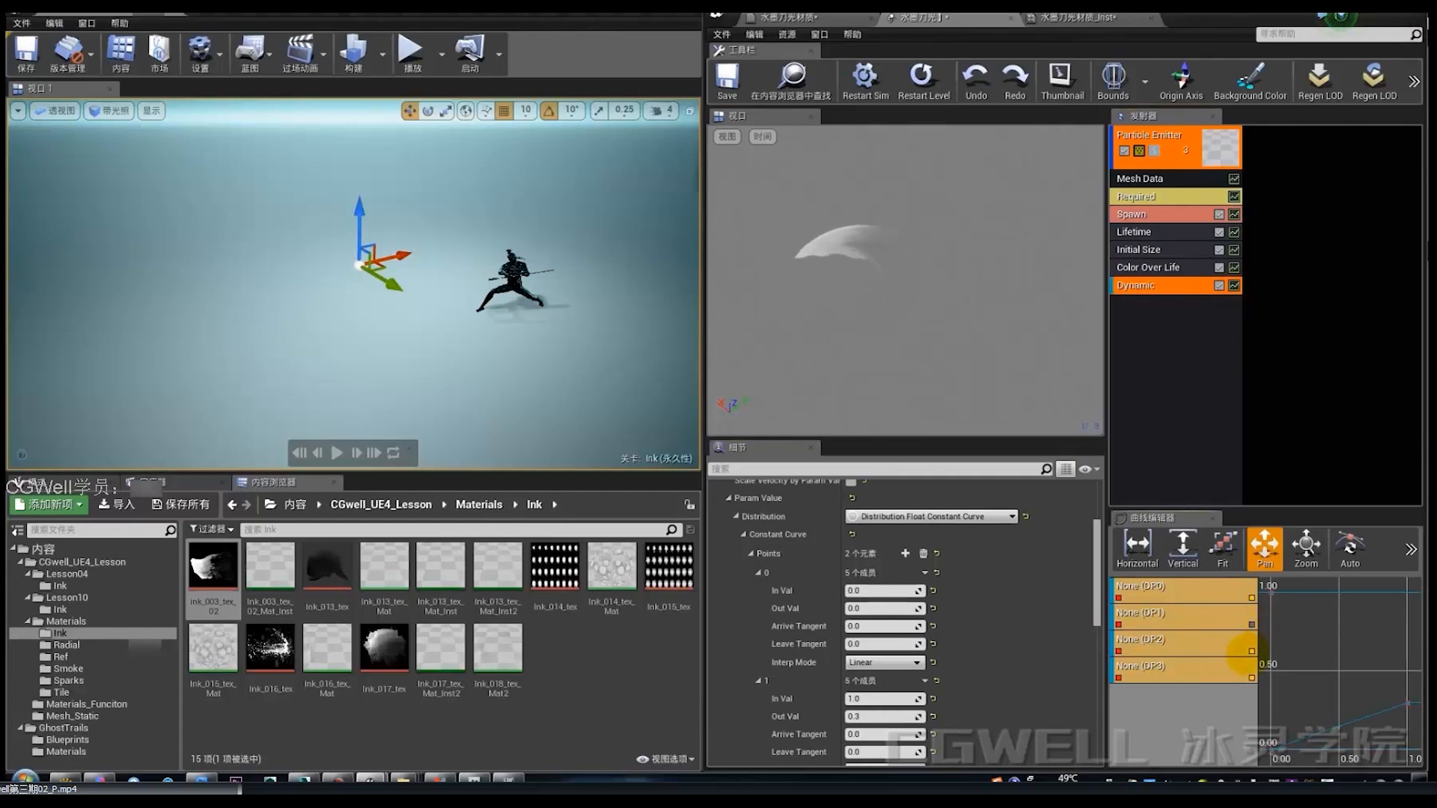
{"action": "left_click", "coordinate": [1236, 554]}
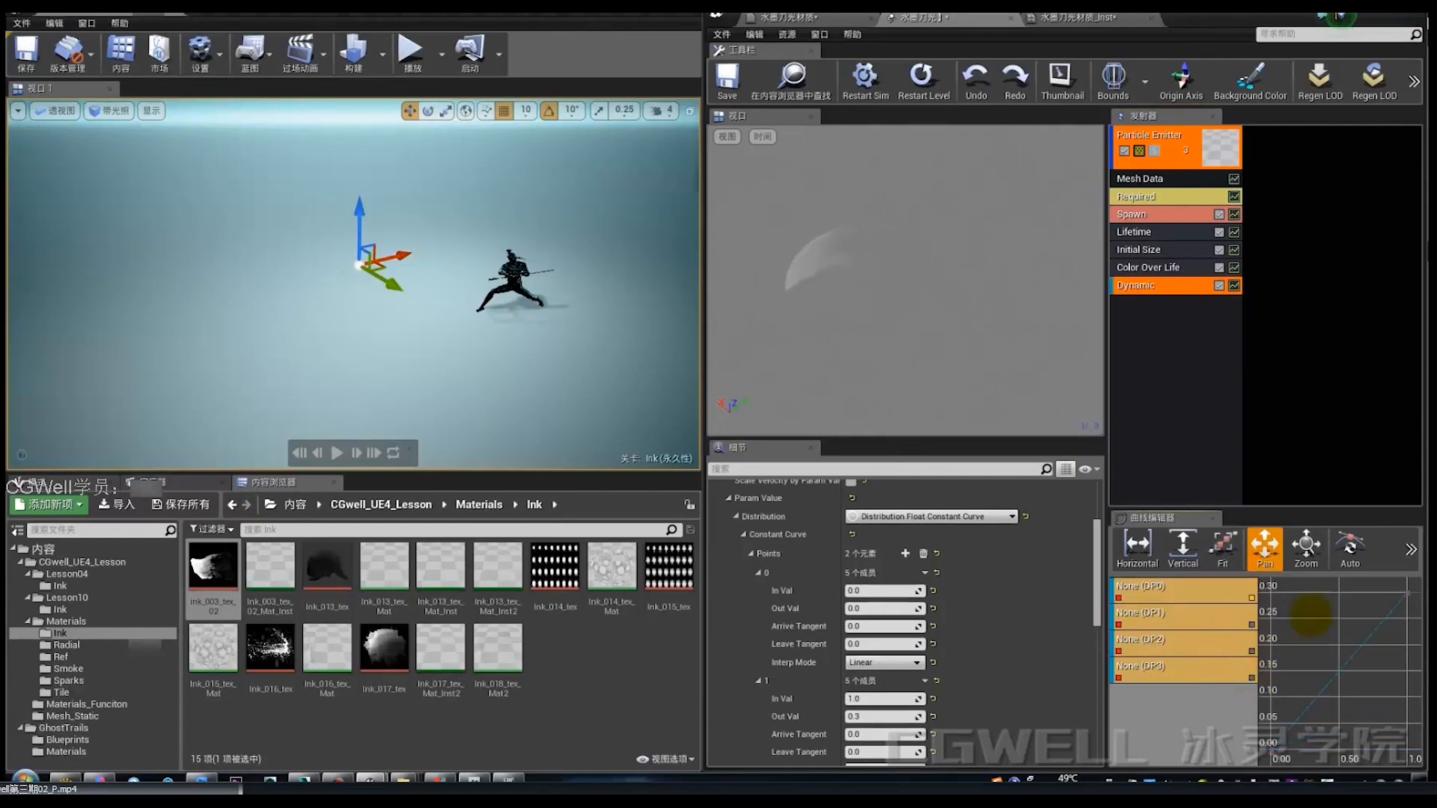
{"action": "left_click_drag", "start_coordinate": [1338, 627], "coordinate": [1347, 657]}
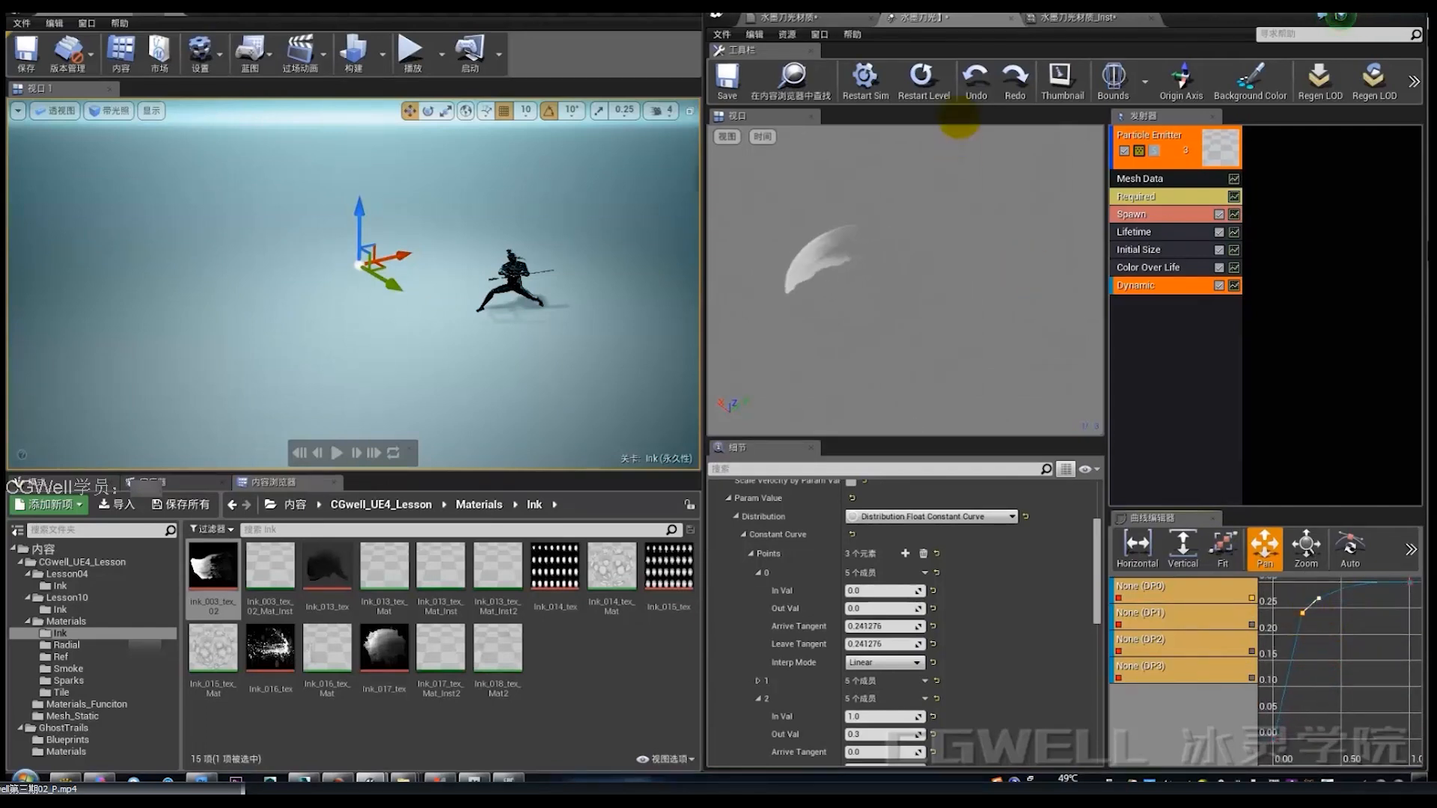
{"action": "left_click", "coordinate": [922, 77]}
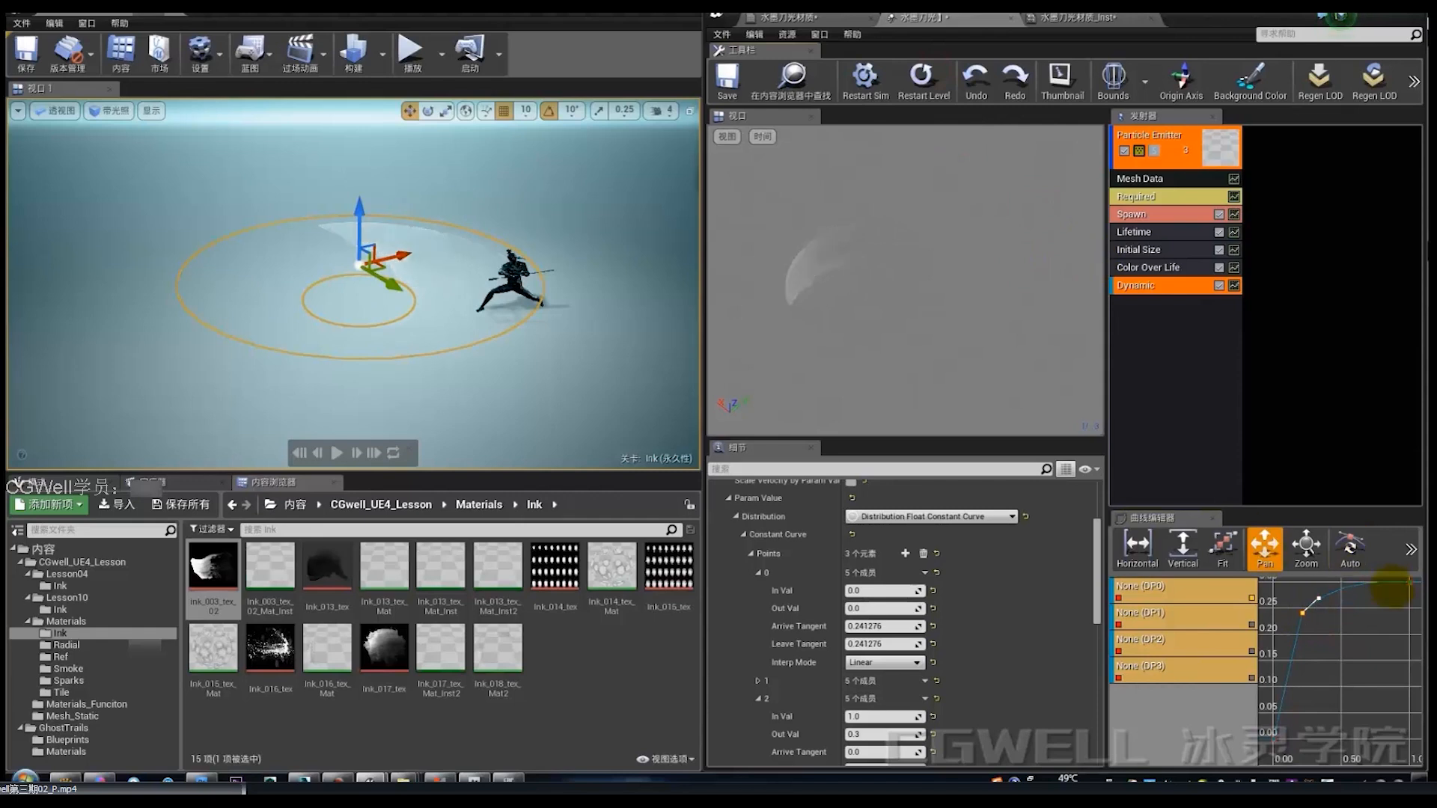
Step: Move the first curve's end point to about (0.98, 0.24) and its middle point to about (0.14, 0.19), replaying the particle
{"action": "left_click_drag", "start_coordinate": [1392, 589], "coordinate": [1403, 613]}
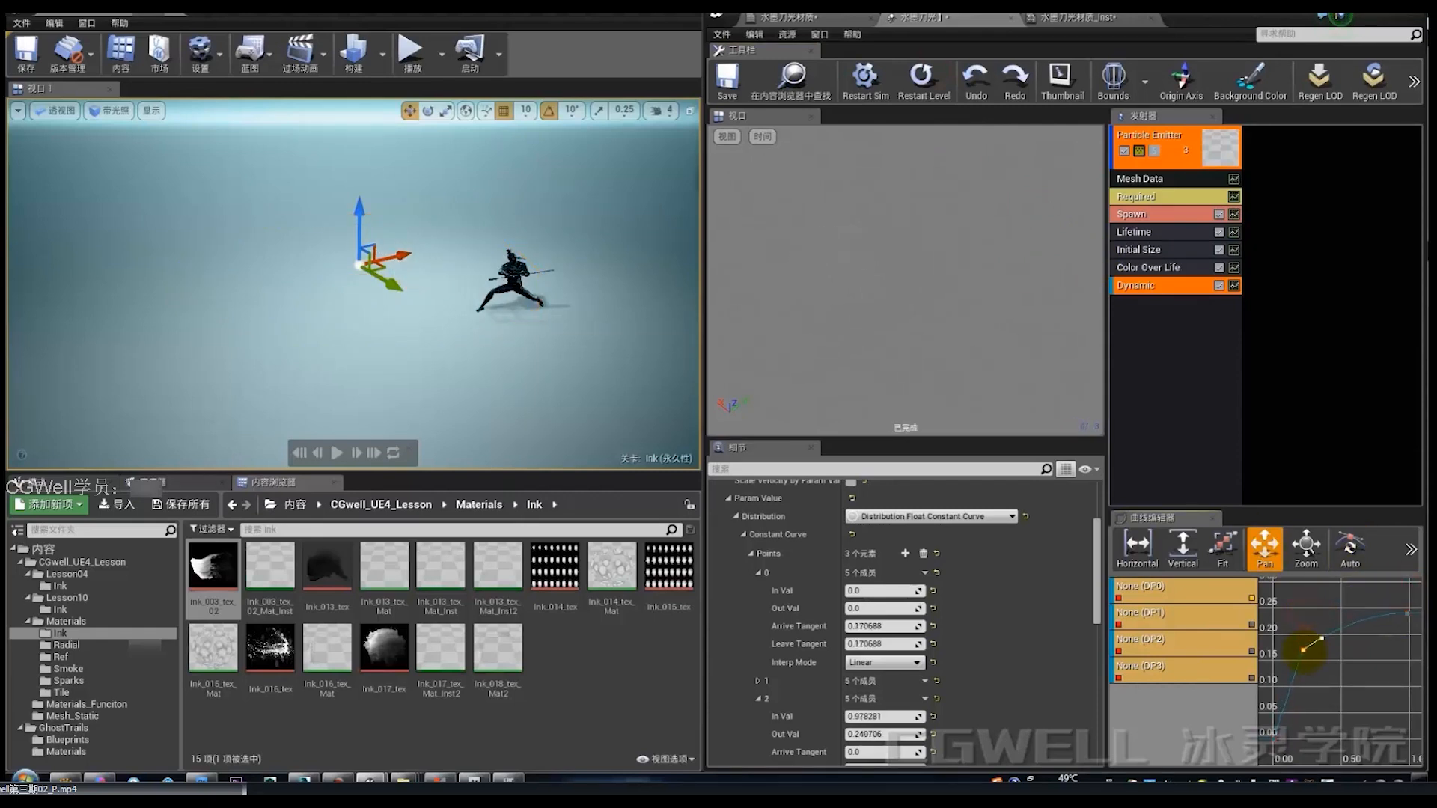
{"action": "left_click", "coordinate": [921, 78]}
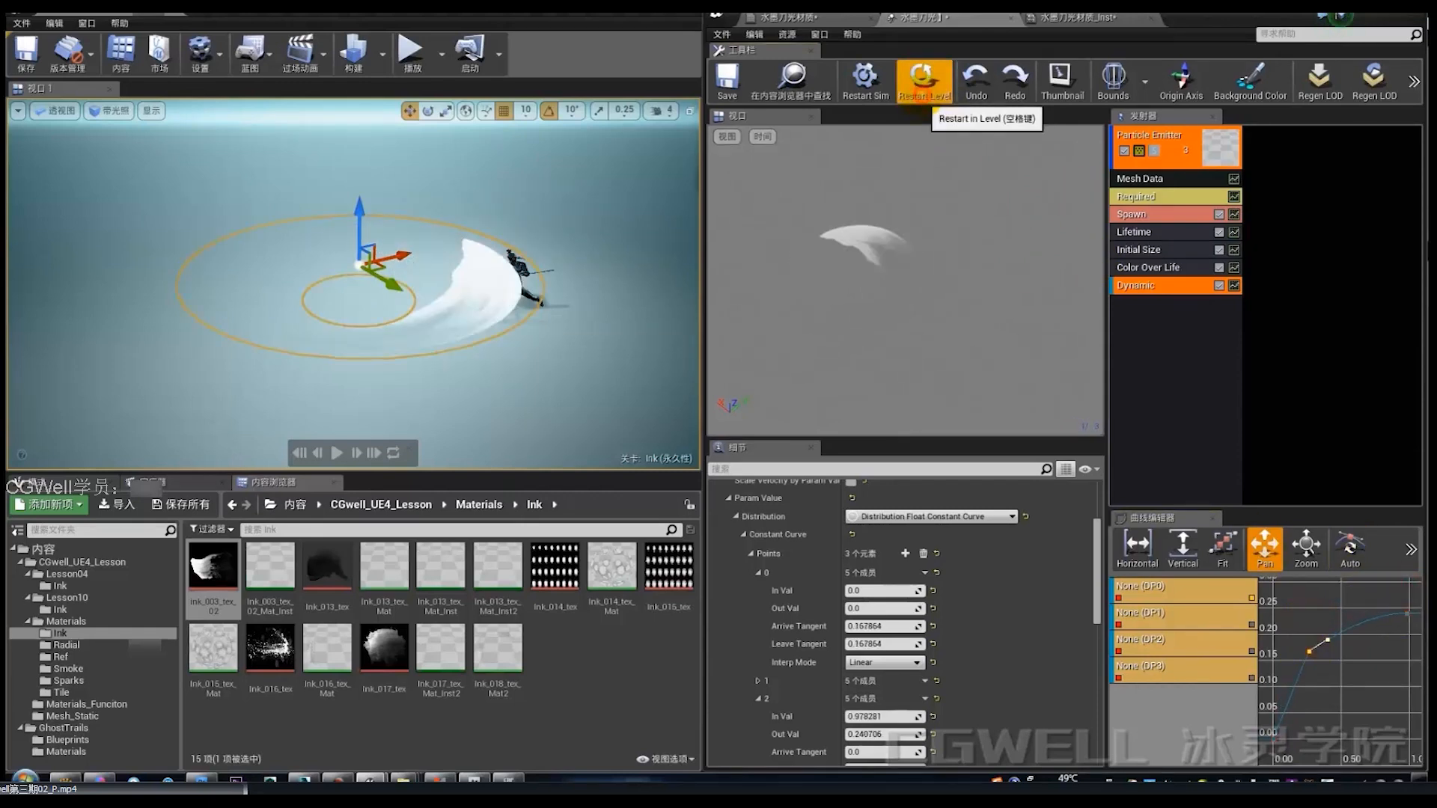
{"action": "left_click", "coordinate": [1309, 651]}
{"action": "left_click_drag", "start_coordinate": [1294, 637], "coordinate": [1293, 641]}
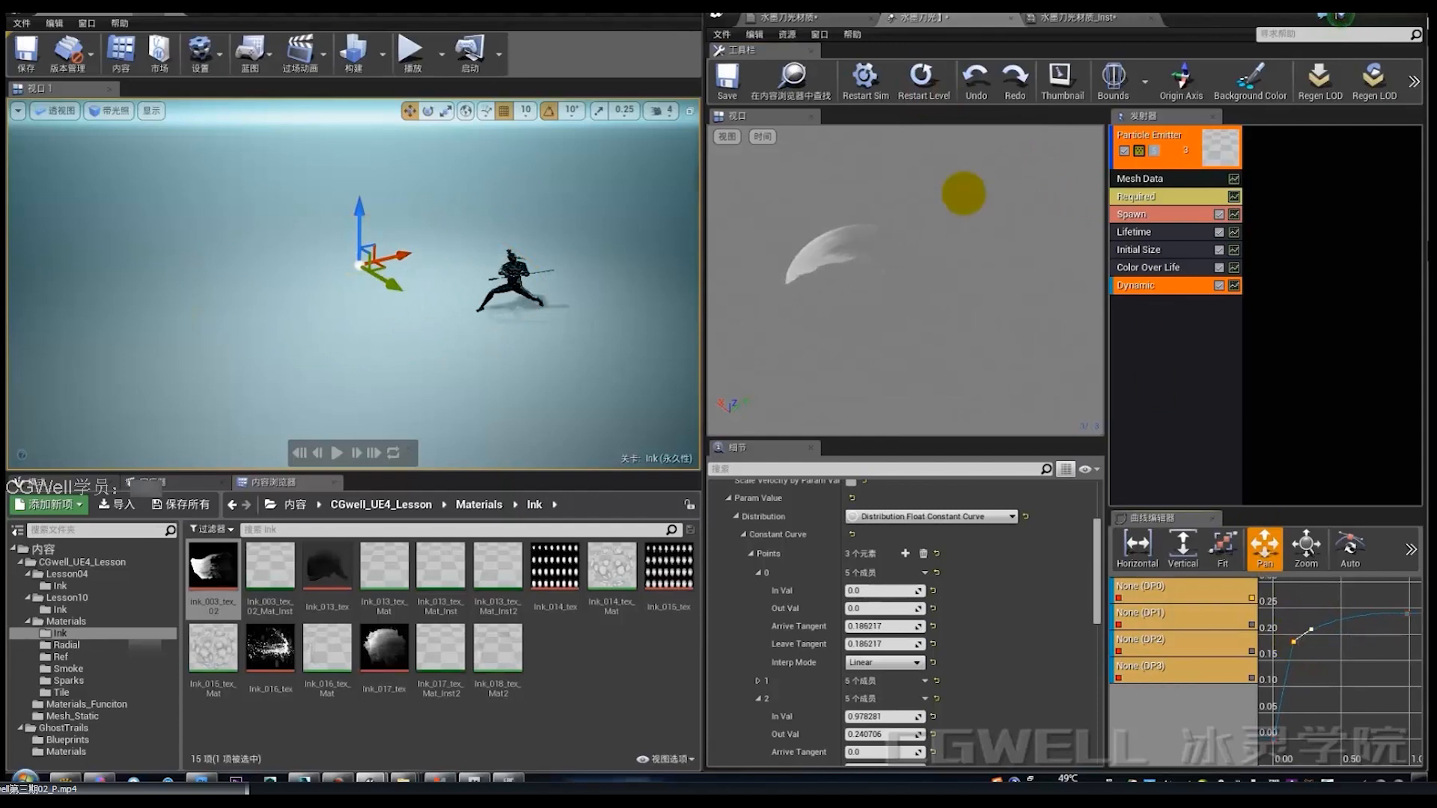
{"action": "left_click", "coordinate": [923, 78]}
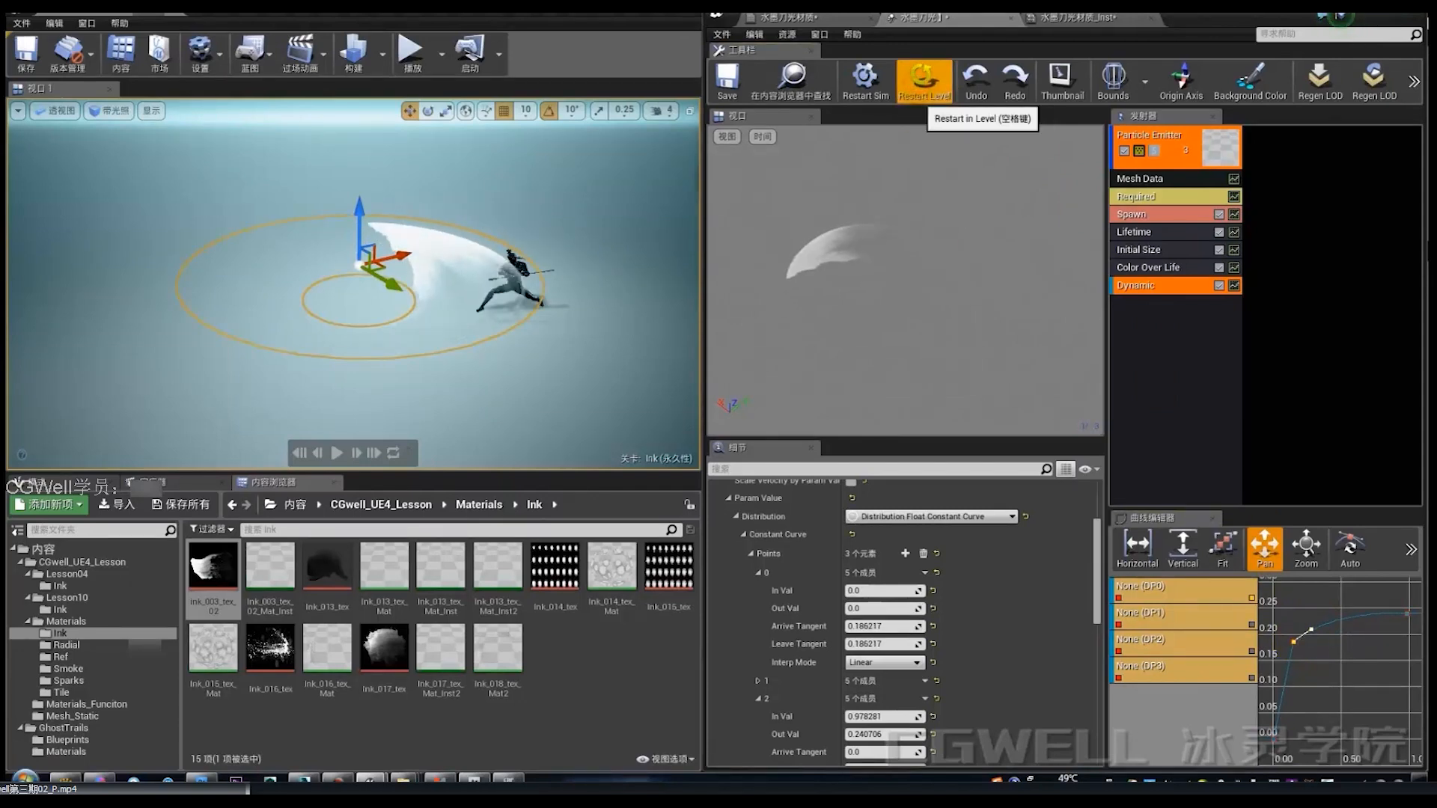
Step: Fine-tune the first curve's middle point to a value of about 0.18 and replay the particle in the level
{"action": "left_click", "coordinate": [1294, 641]}
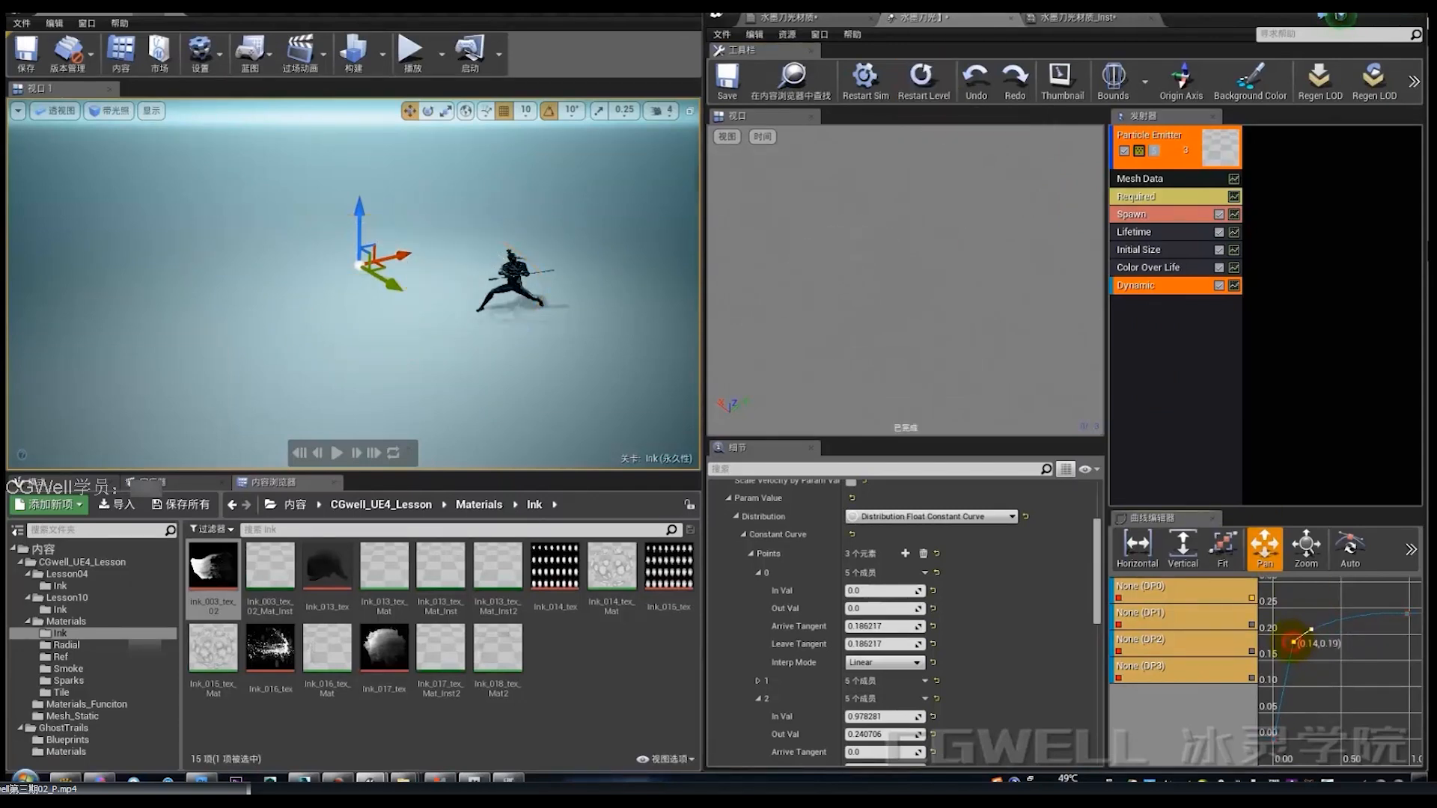
{"action": "double_click", "coordinate": [920, 18]}
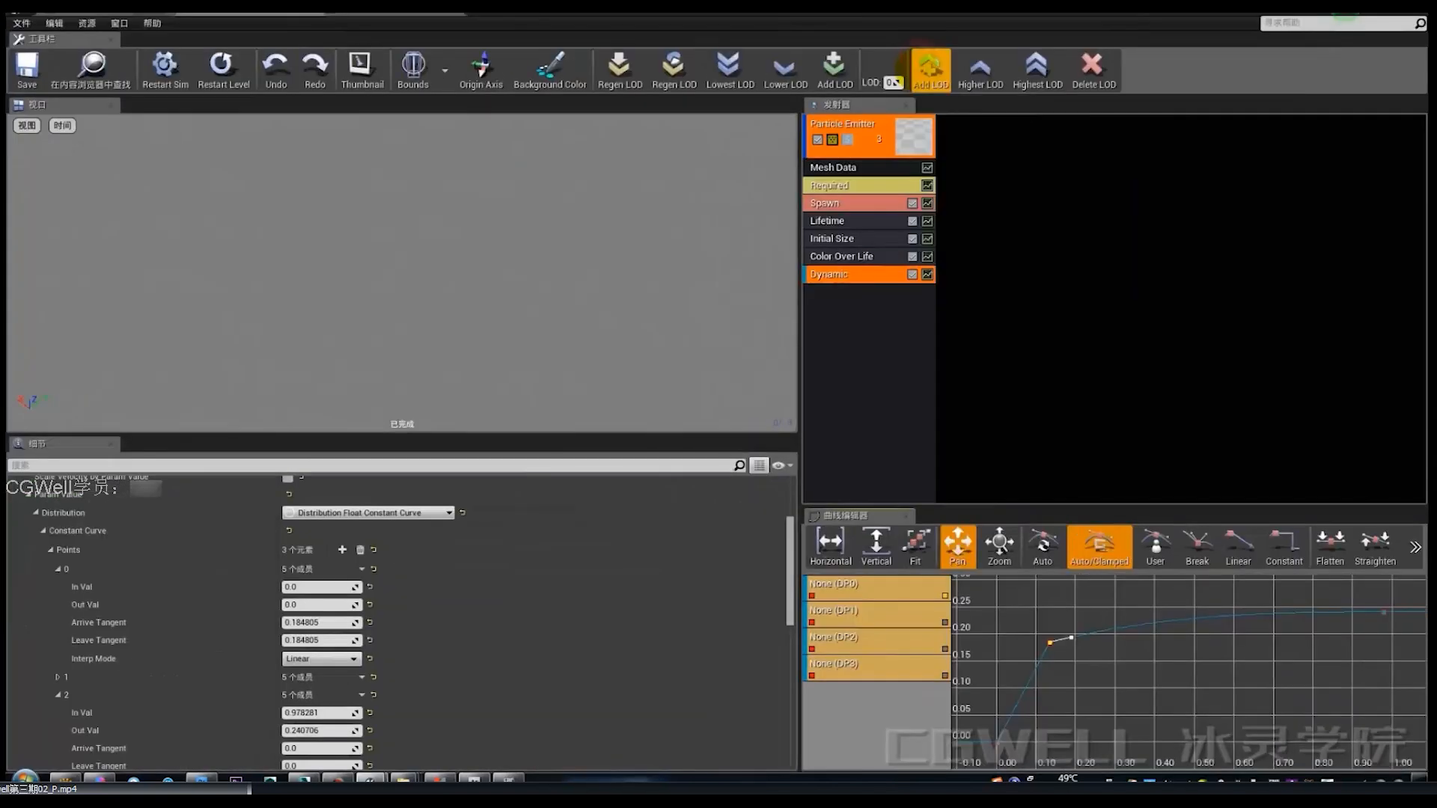
{"action": "left_click", "coordinate": [1408, 15]}
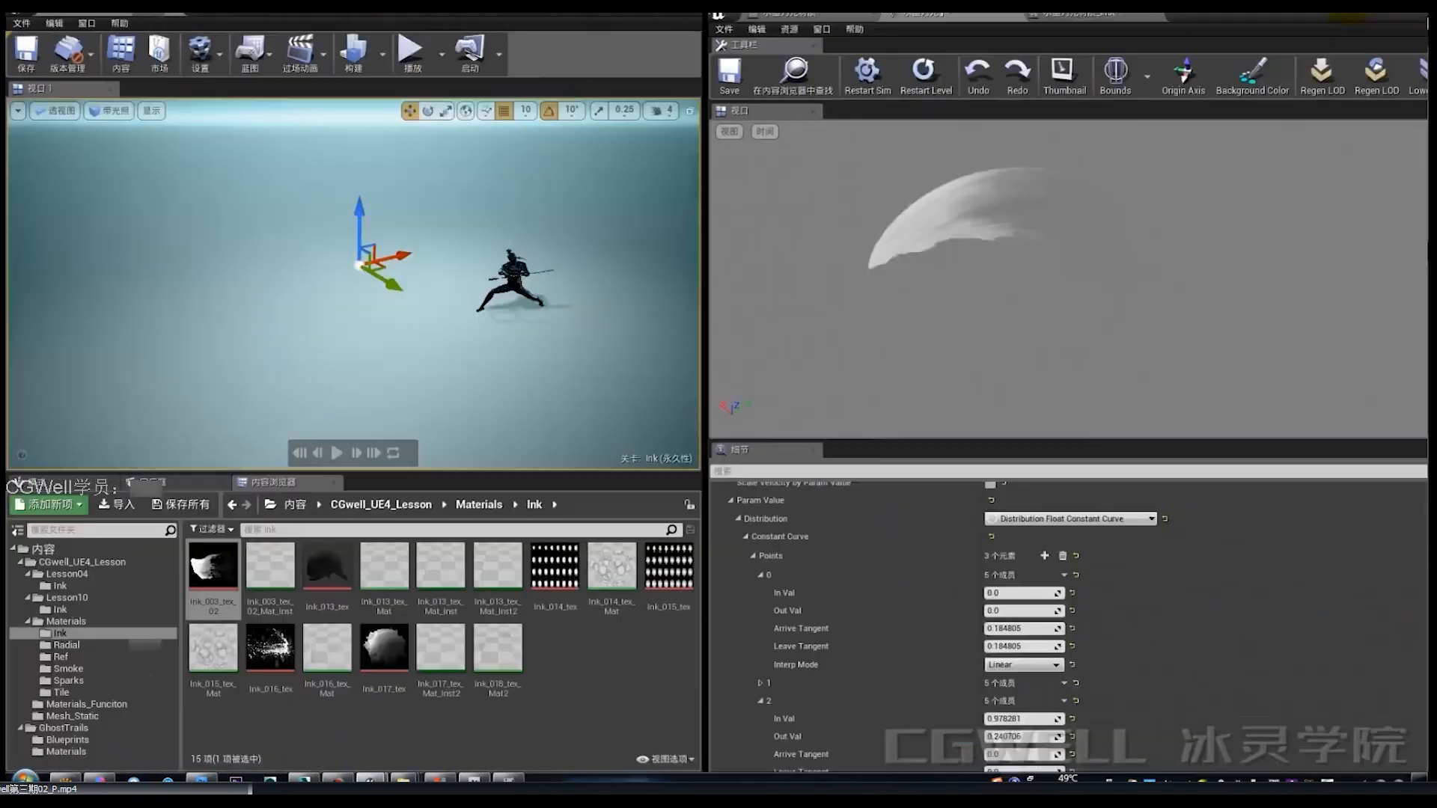
{"action": "left_click", "coordinate": [937, 88]}
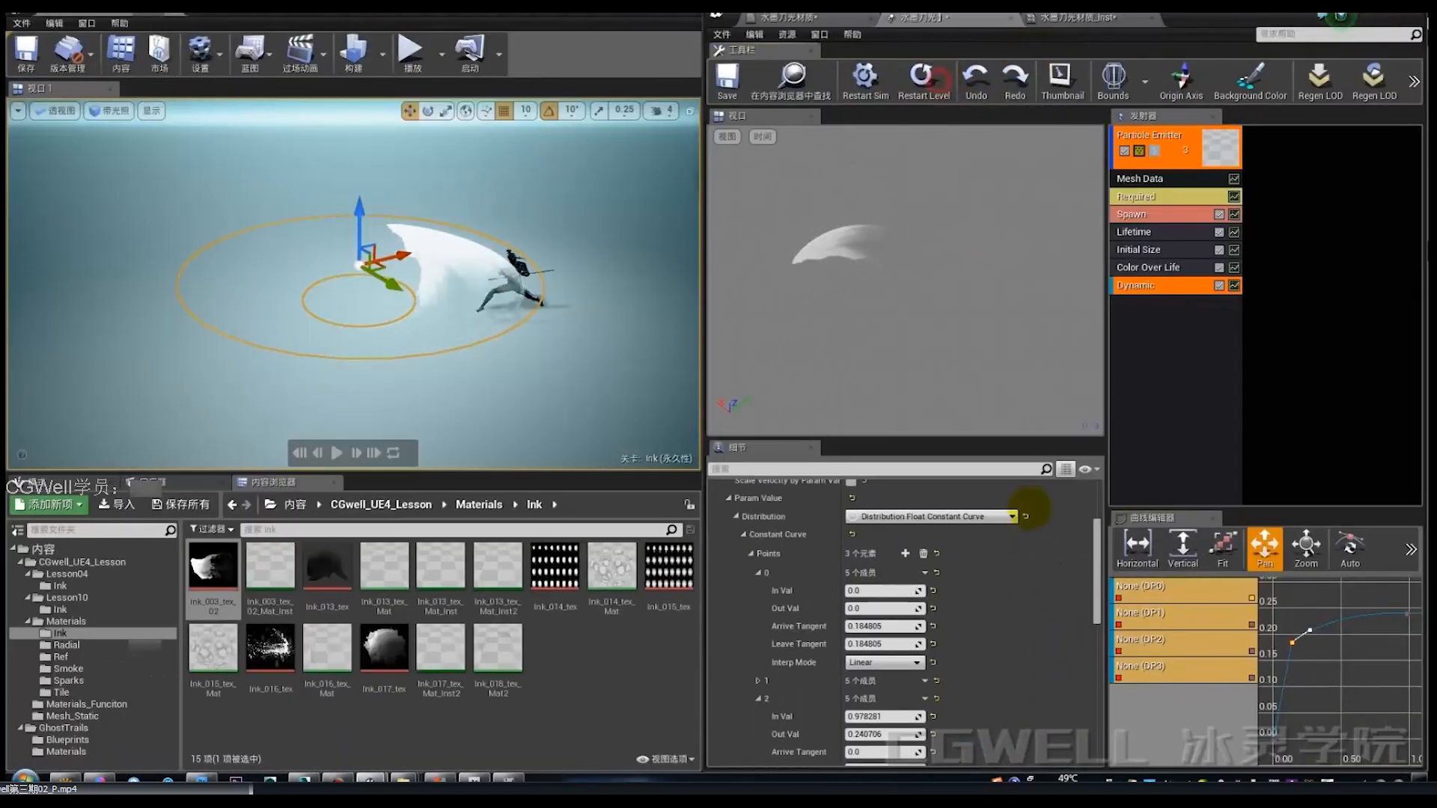
Step: Switch the second Dynamic parameter's value to Distribution Float Constant Curve and add two points to its Constant Curve
{"action": "left_click_drag", "start_coordinate": [1094, 568], "coordinate": [1094, 667]}
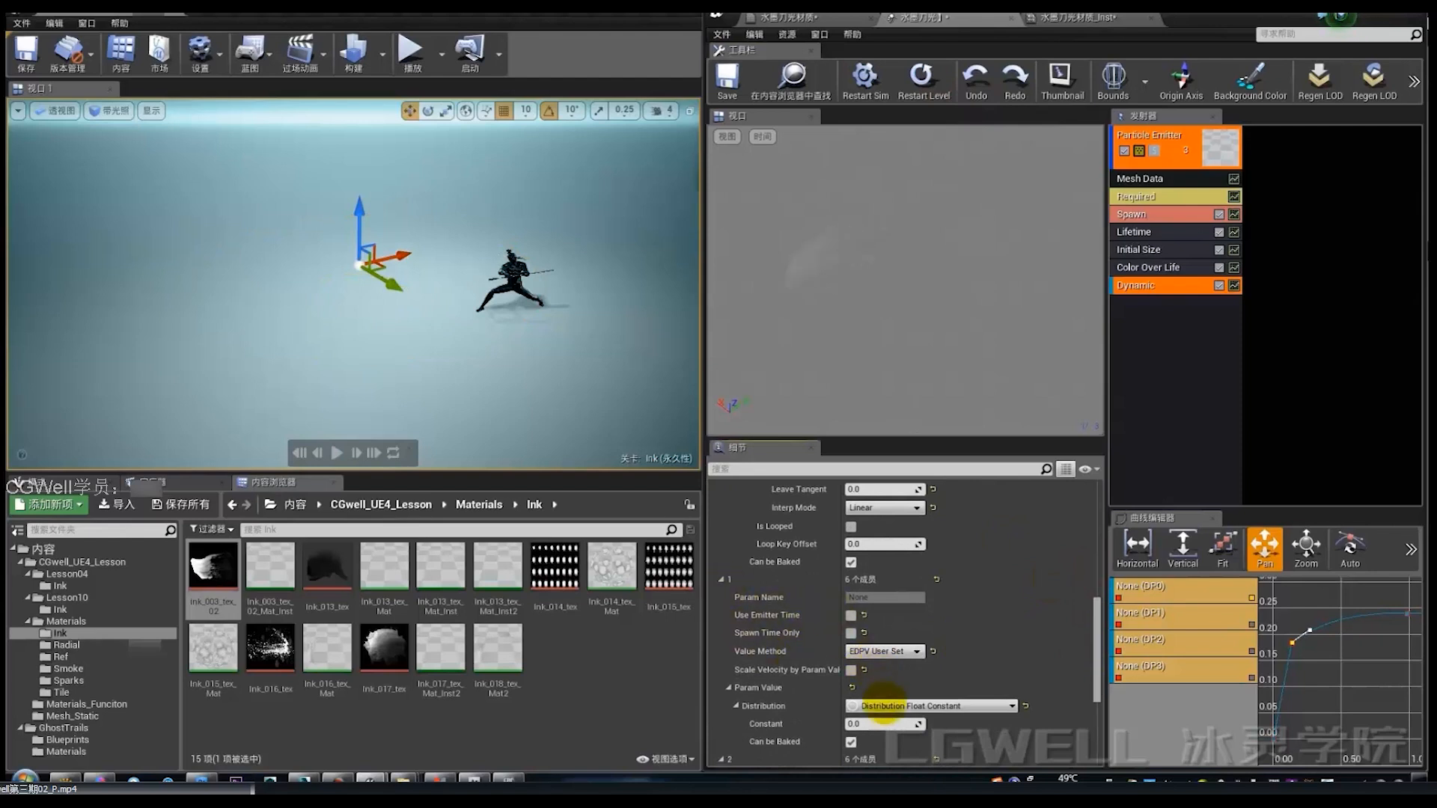
{"action": "left_click", "coordinate": [883, 706]}
{"action": "left_click", "coordinate": [961, 647]}
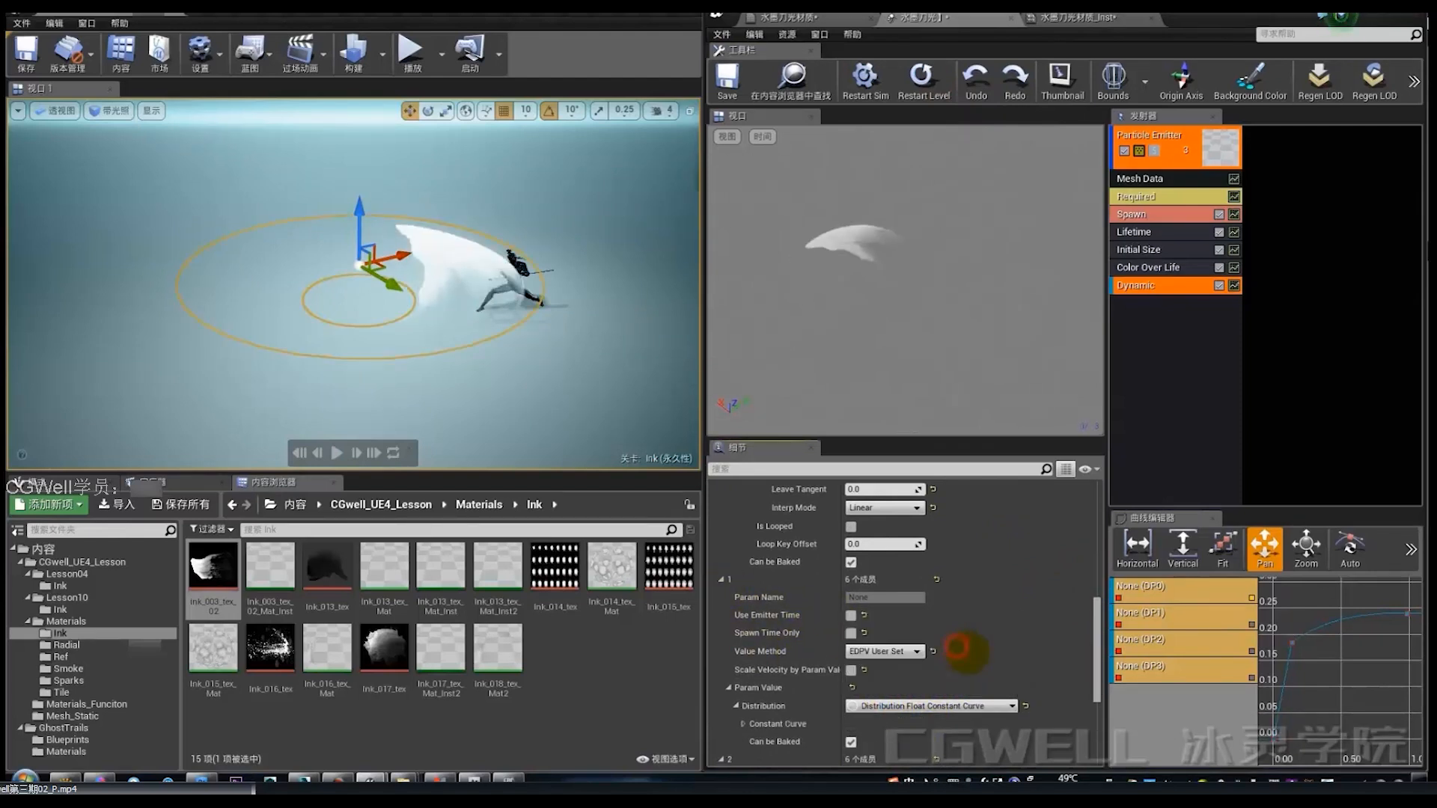
{"action": "scroll", "coordinate": [786, 636], "scroll_direction": "down", "scroll_amount": 3}
{"action": "left_click", "coordinate": [744, 605]}
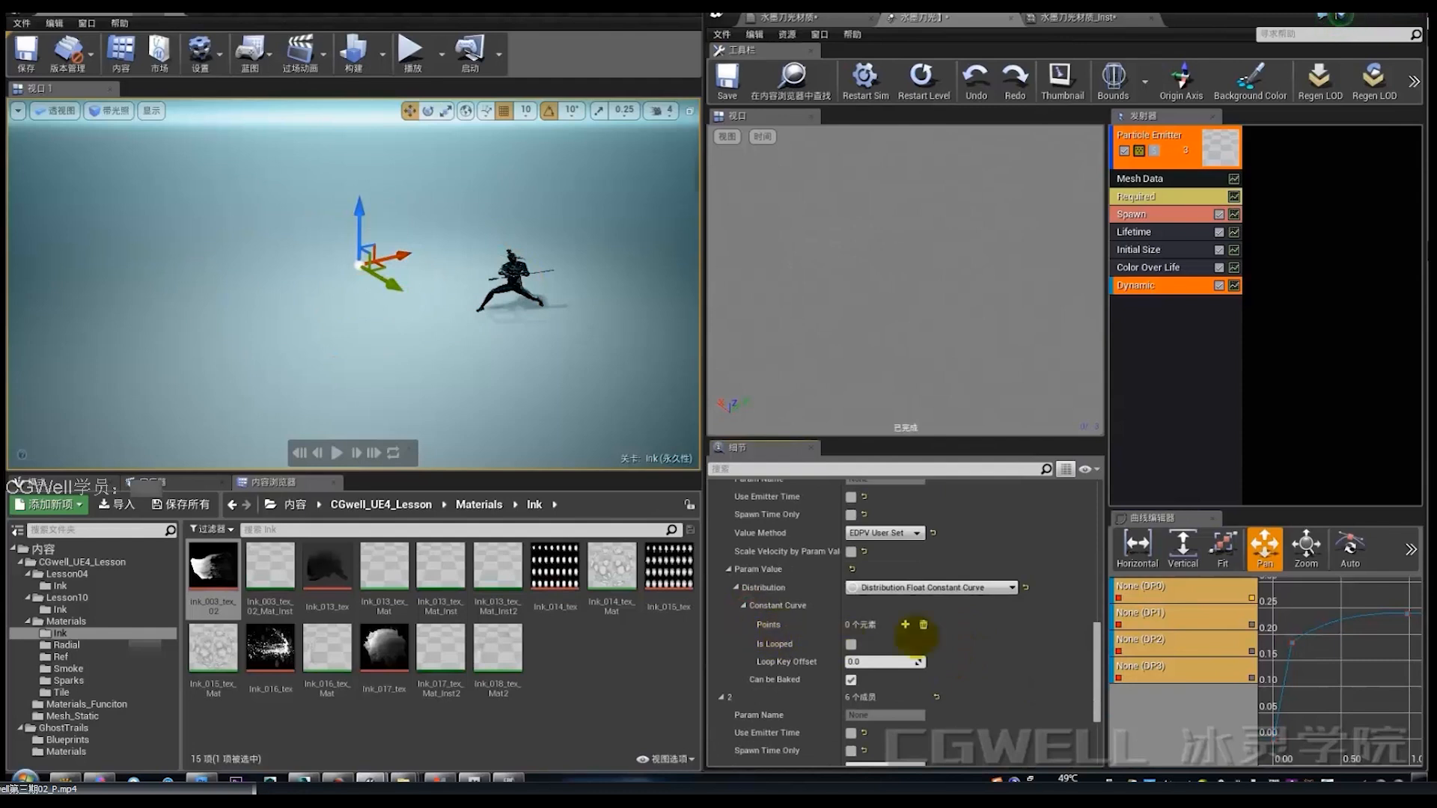
{"action": "left_click", "coordinate": [905, 625]}
{"action": "left_click", "coordinate": [905, 625]}
Step: Set the second parameter's second curve point to In Val 1.0 and Out Val 1.0, and replay the particle in the level
{"action": "scroll", "coordinate": [903, 632], "scroll_direction": "down", "scroll_amount": 2}
{"action": "left_click", "coordinate": [884, 699]}
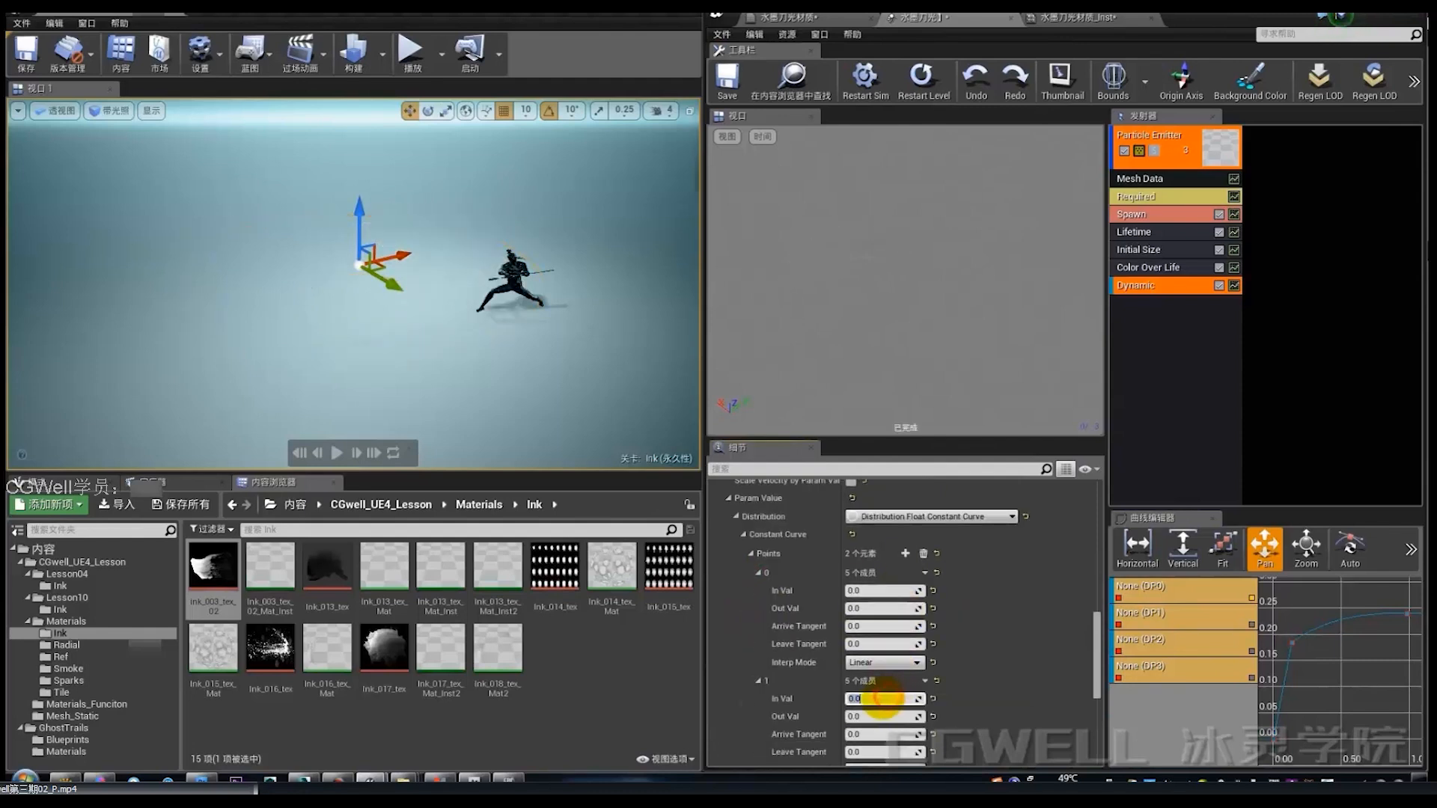
{"action": "type", "text": "1"}
{"action": "key", "text": "Return"}
{"action": "left_click", "coordinate": [872, 608]}
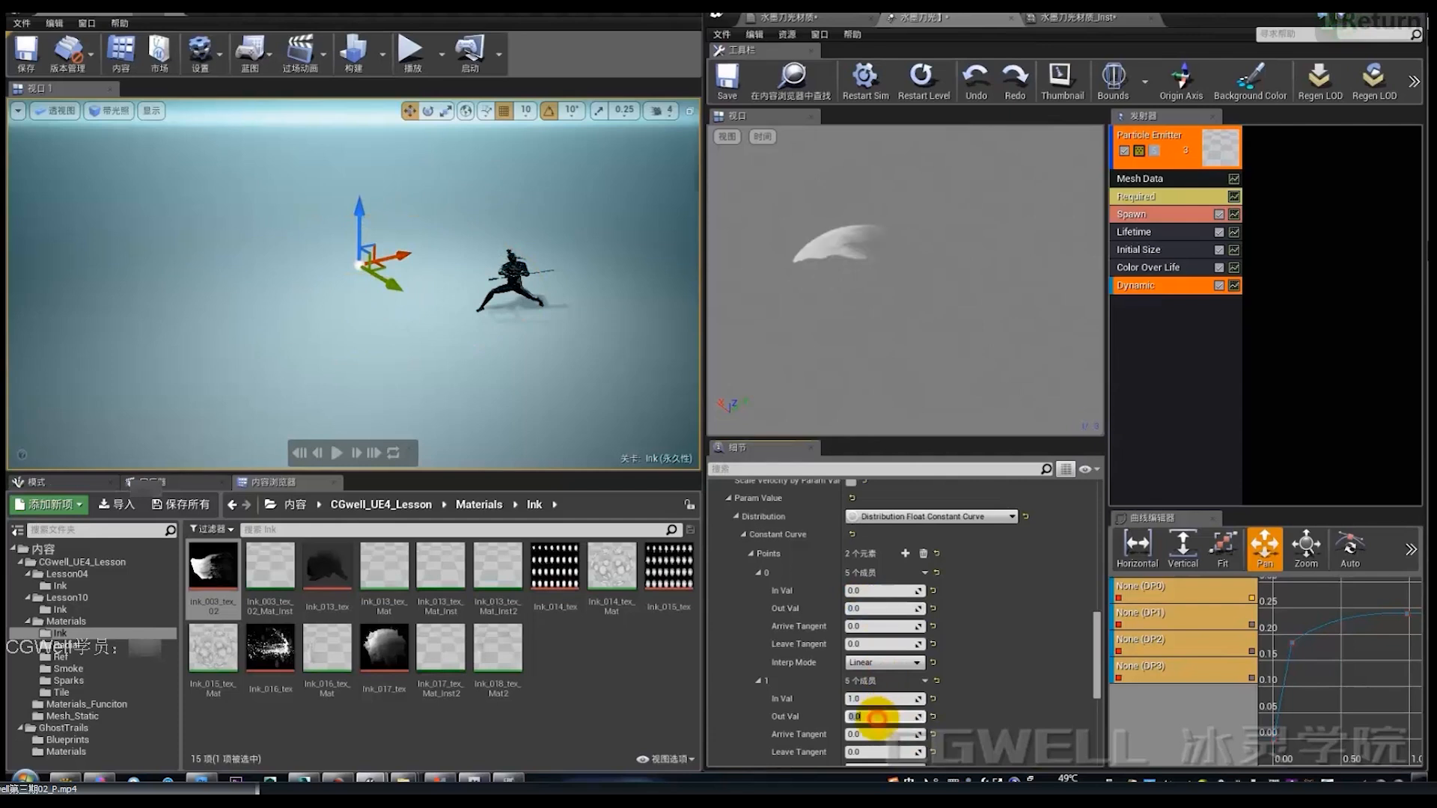
{"action": "type", "text": "1"}
{"action": "key", "text": "Return"}
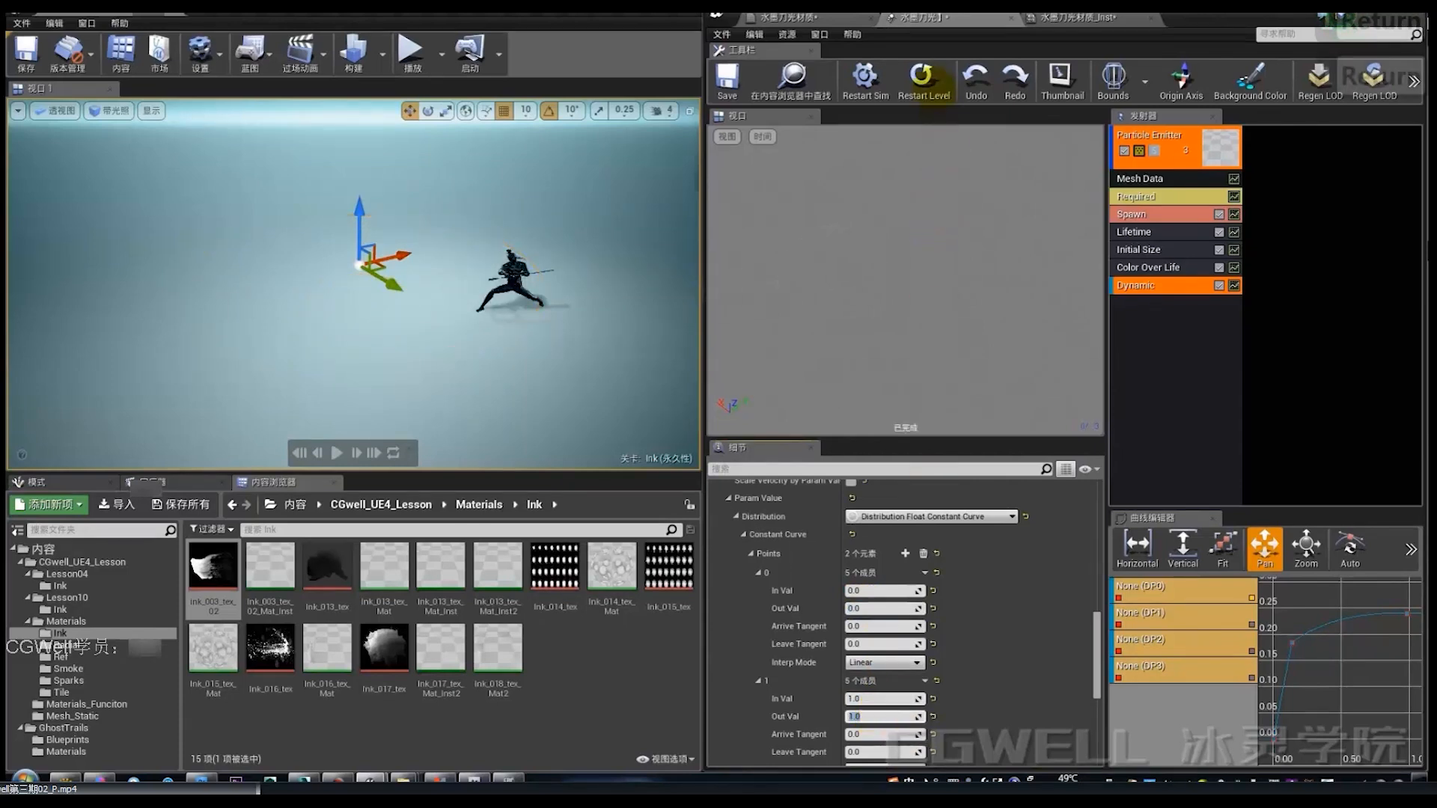
{"action": "left_click", "coordinate": [925, 84]}
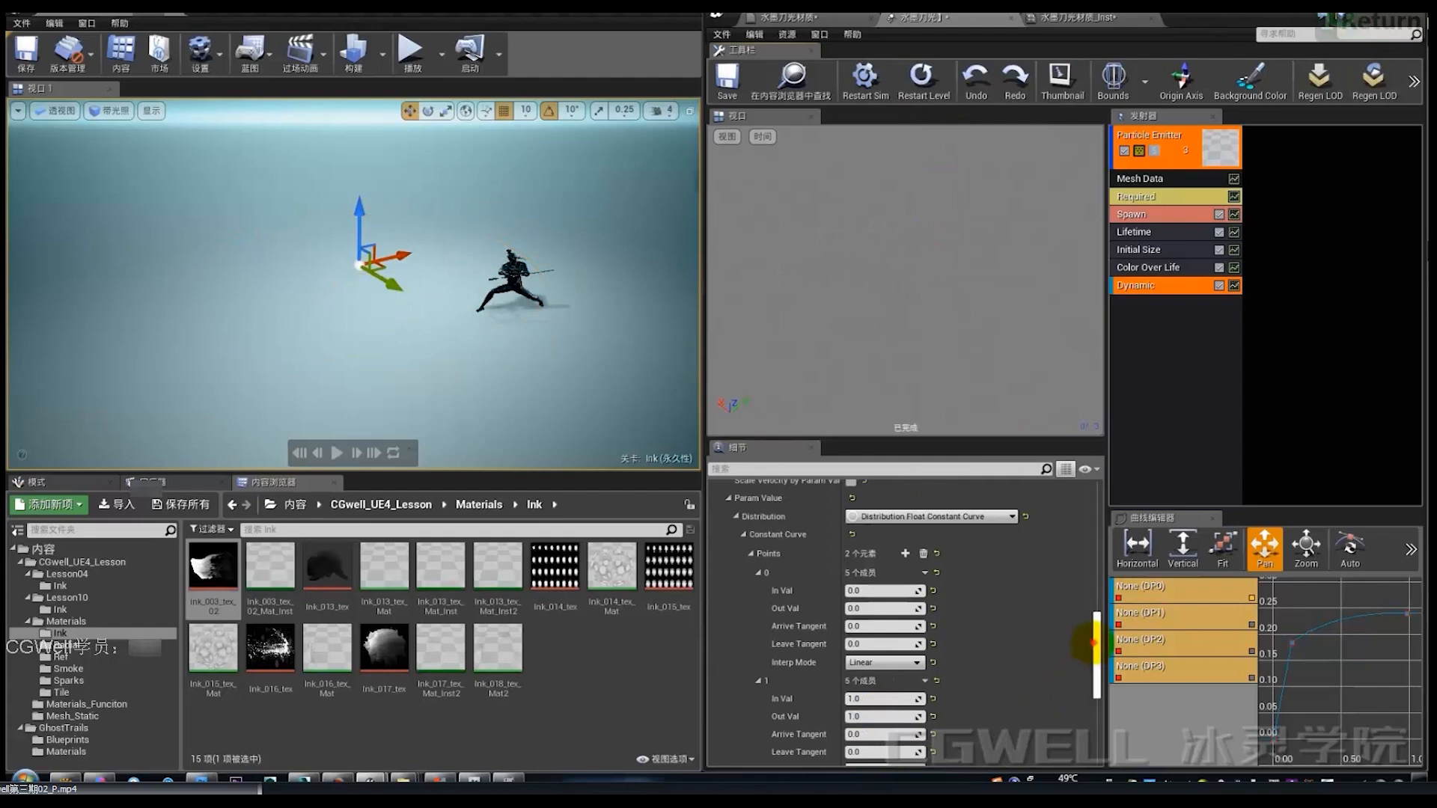
Step: Fit the curve editor view and lower the end point of the second parameter's curve to about (0.99, 0.44)
{"action": "scroll", "coordinate": [1094, 642], "scroll_direction": "down", "scroll_amount": 3}
{"action": "left_click", "coordinate": [915, 662]}
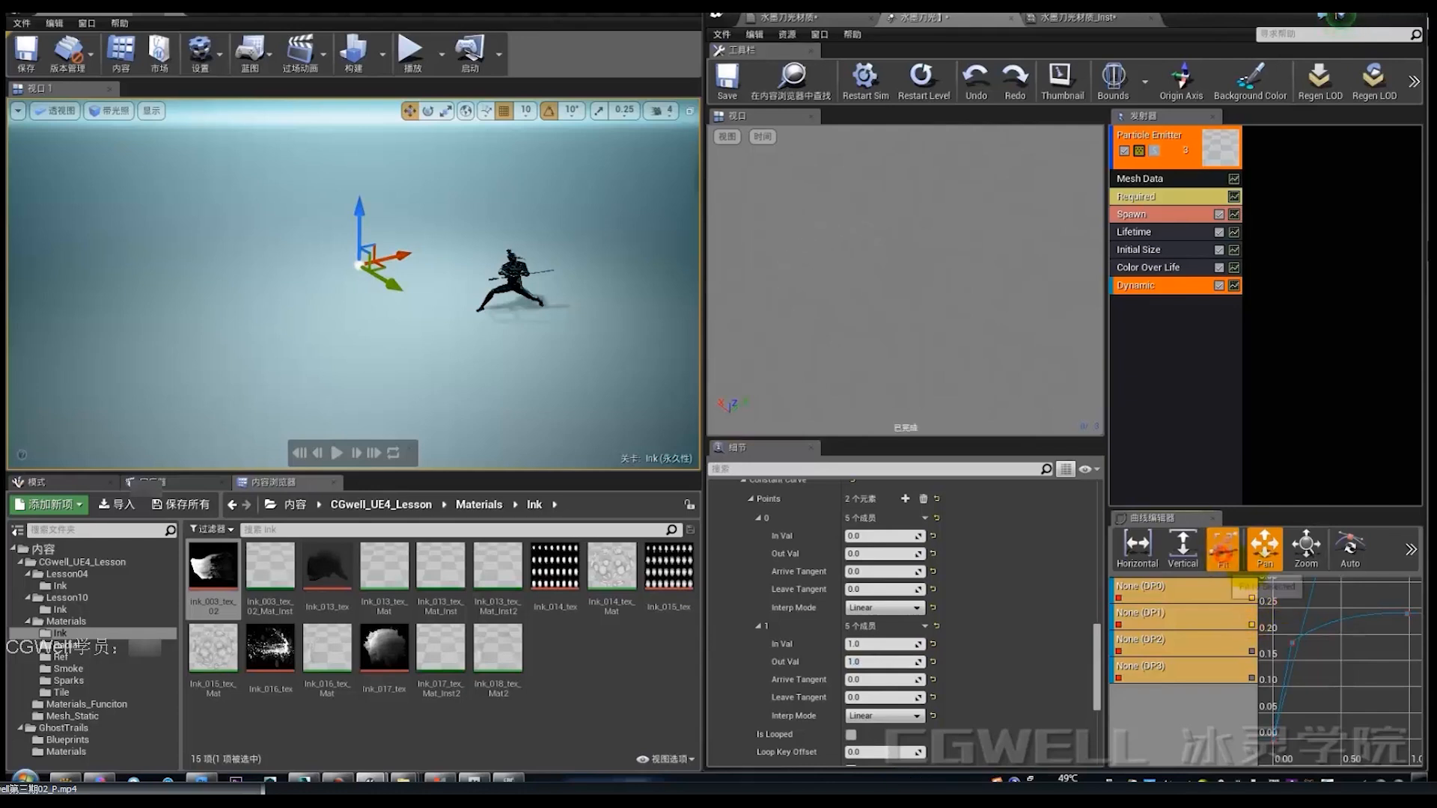
{"action": "left_click", "coordinate": [1225, 550]}
{"action": "left_click_drag", "start_coordinate": [1409, 594], "coordinate": [1397, 688]}
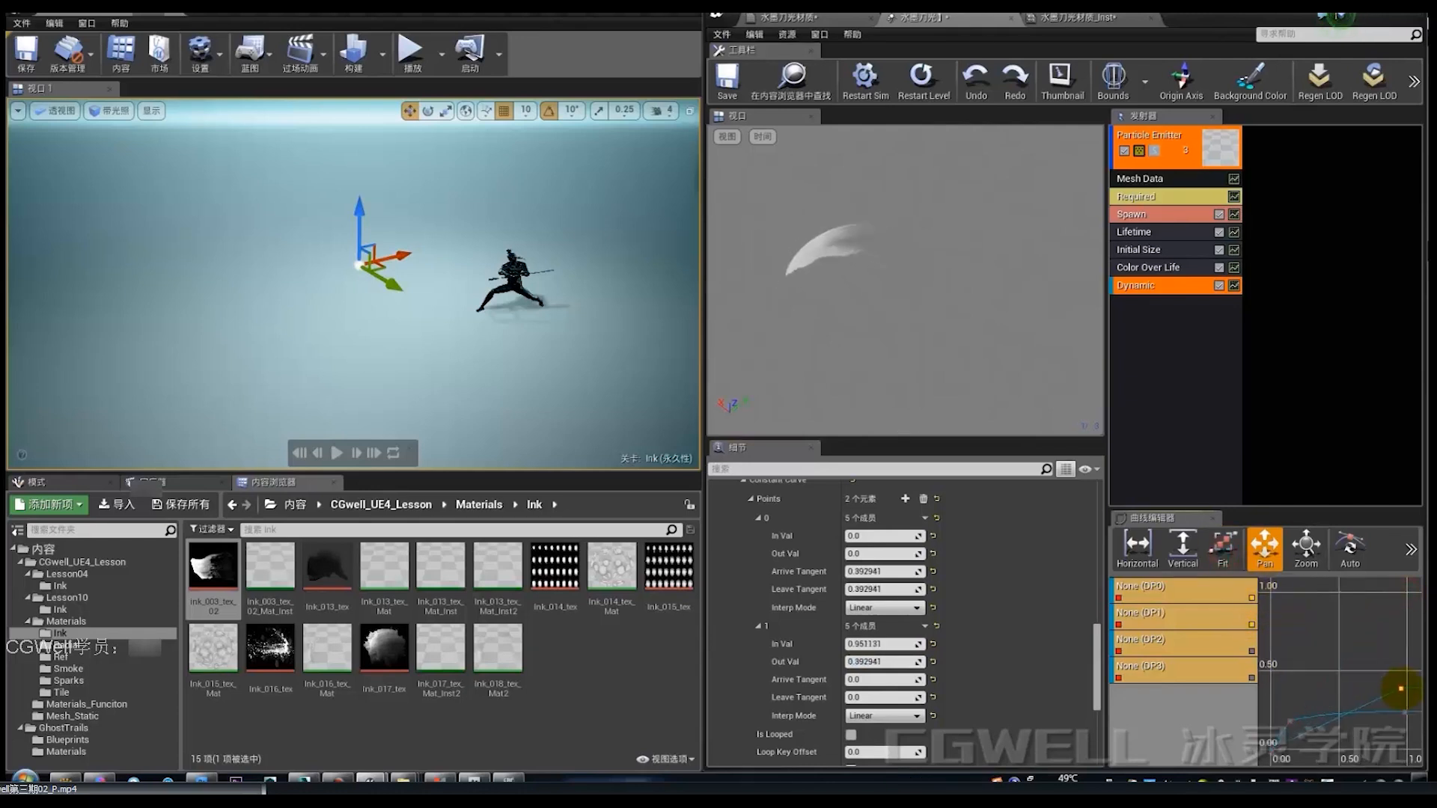
Step: Insert a middle point in the second parameter's curve, place it at about (0.50, 0.29), and replay the particle in the level
{"action": "left_click", "coordinate": [1352, 706], "text": "ctrl"}
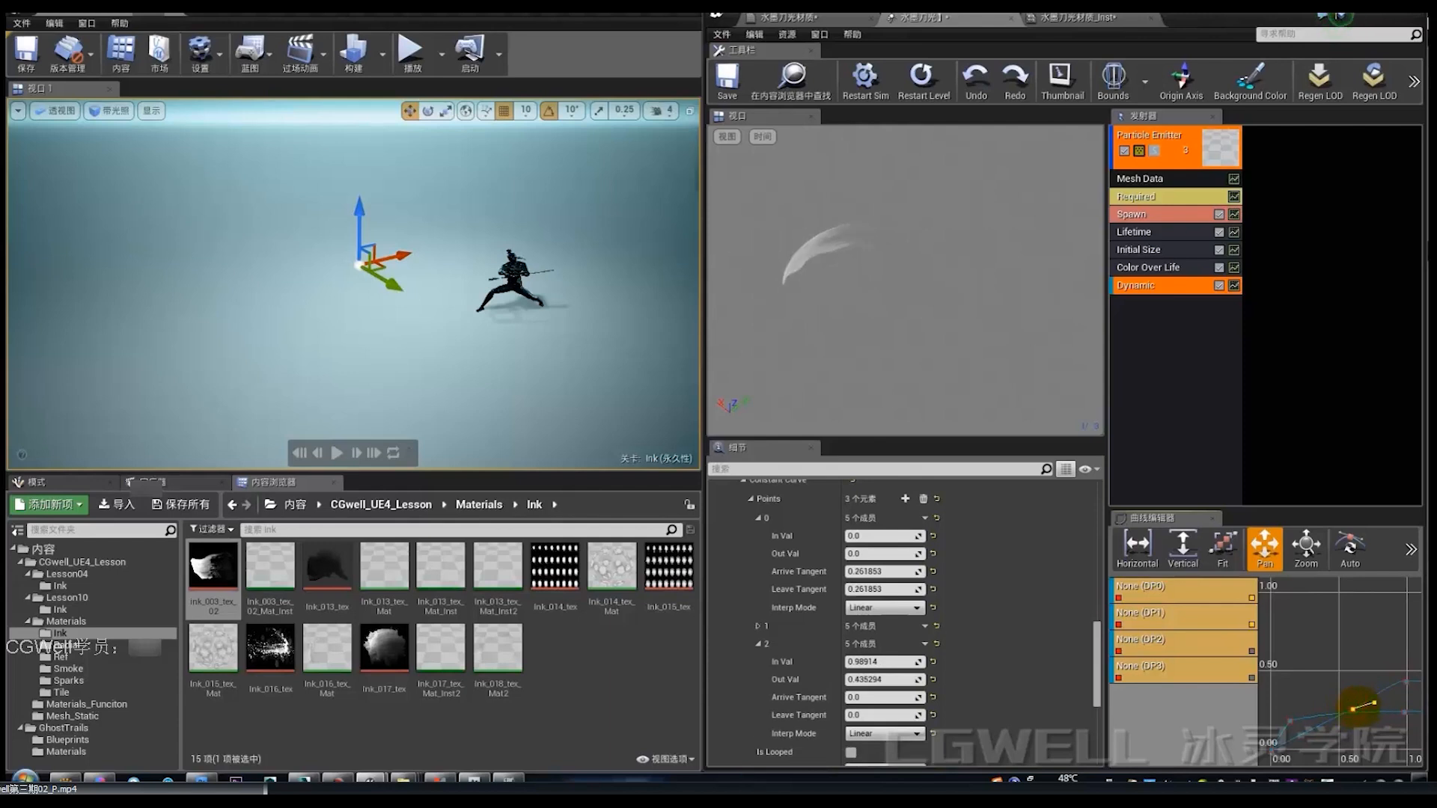
{"action": "left_click_drag", "start_coordinate": [1345, 700], "coordinate": [1303, 698]}
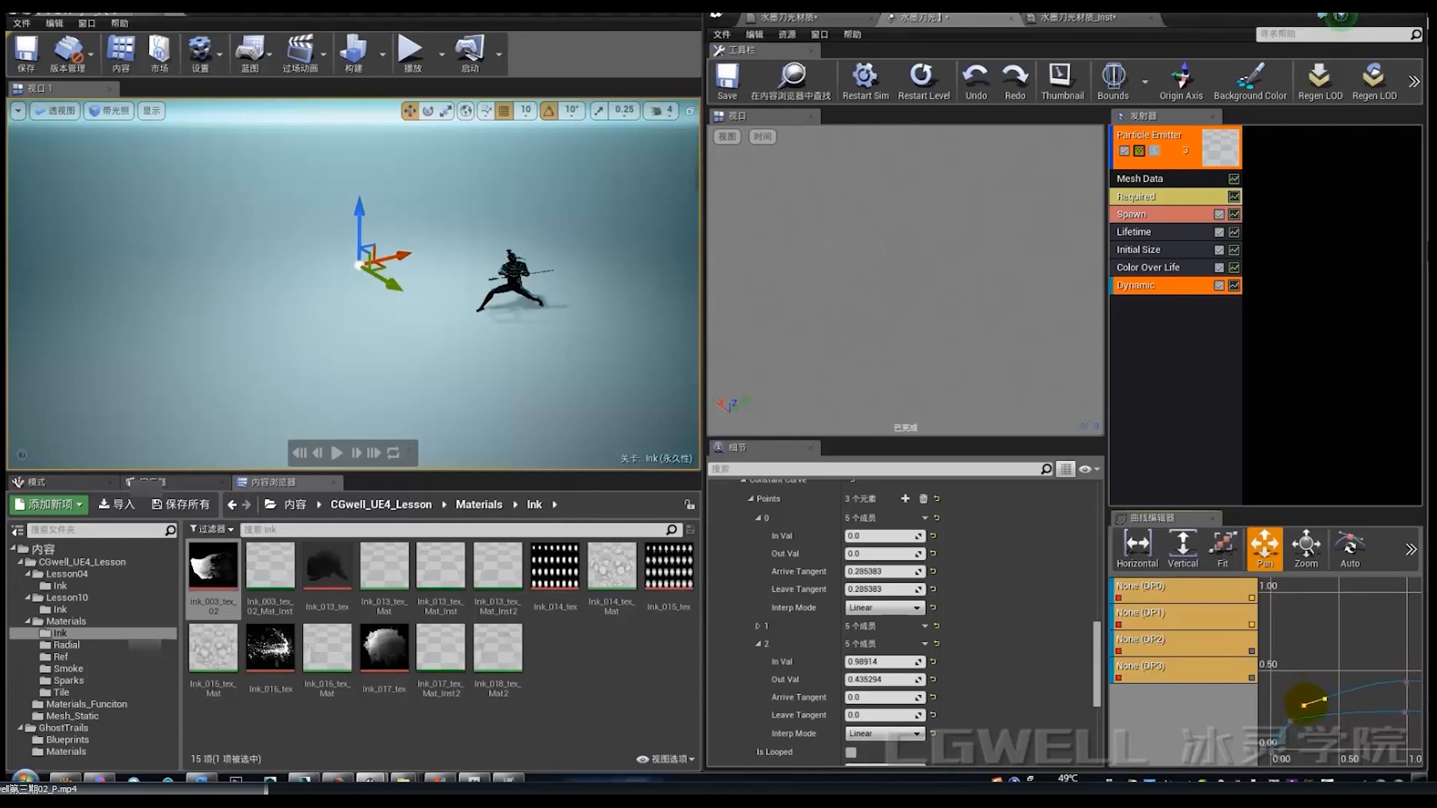
{"action": "left_click", "coordinate": [923, 80]}
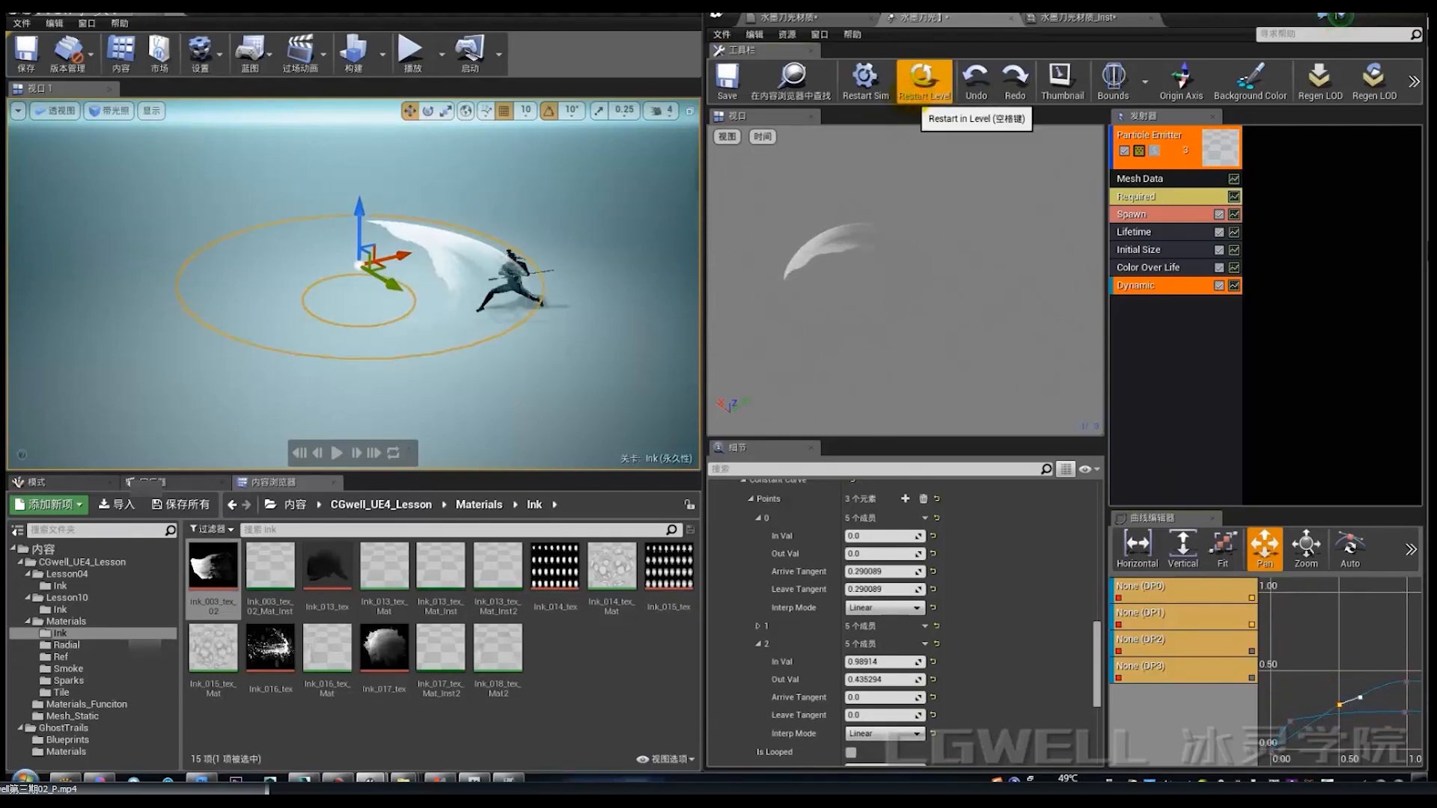
{"action": "left_click", "coordinate": [1339, 705]}
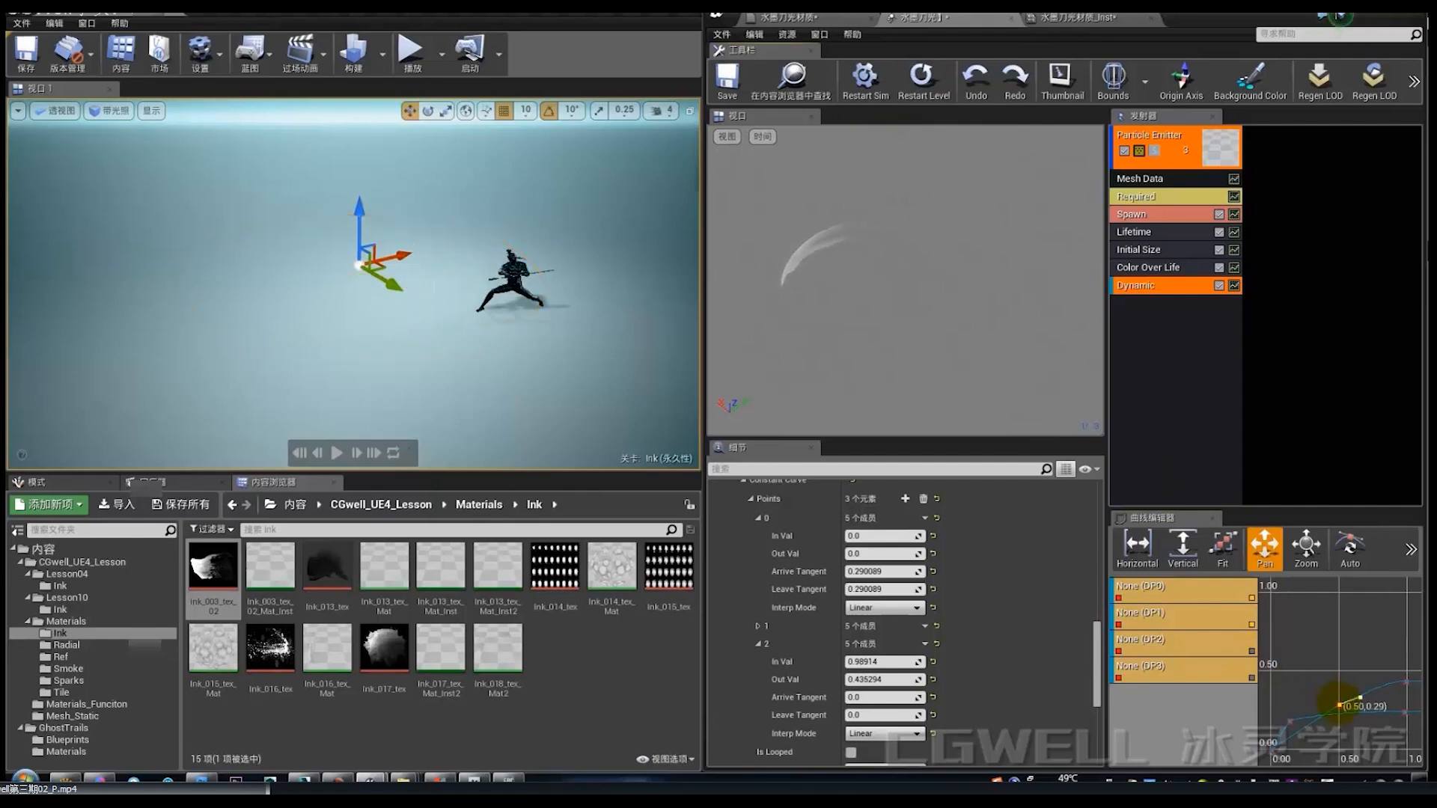
Step: Raise the end point of the second parameter's curve to about (1.01, 0.64) and replay the particle in the level
{"action": "left_click_drag", "start_coordinate": [1407, 661], "coordinate": [1409, 650]}
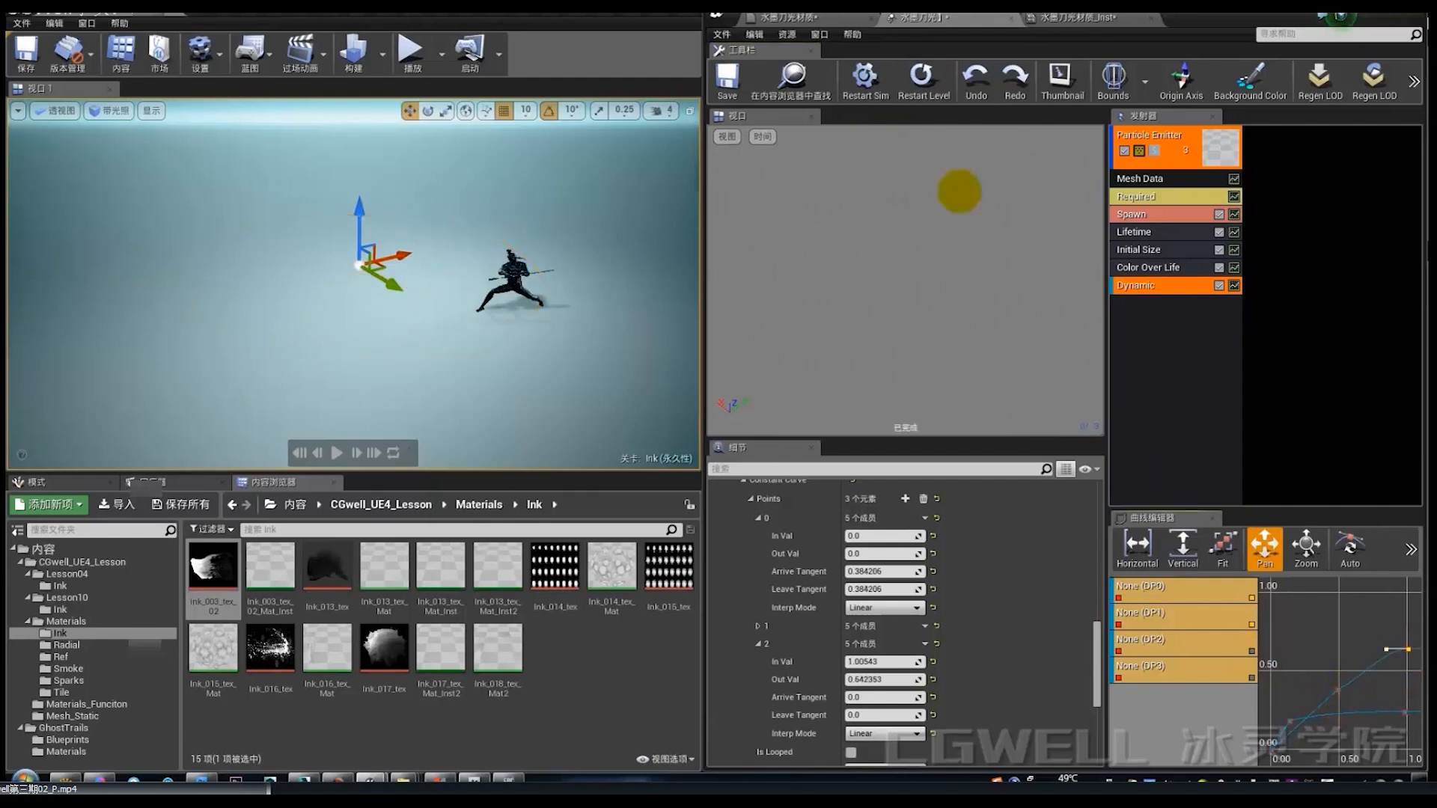
{"action": "left_click", "coordinate": [922, 79]}
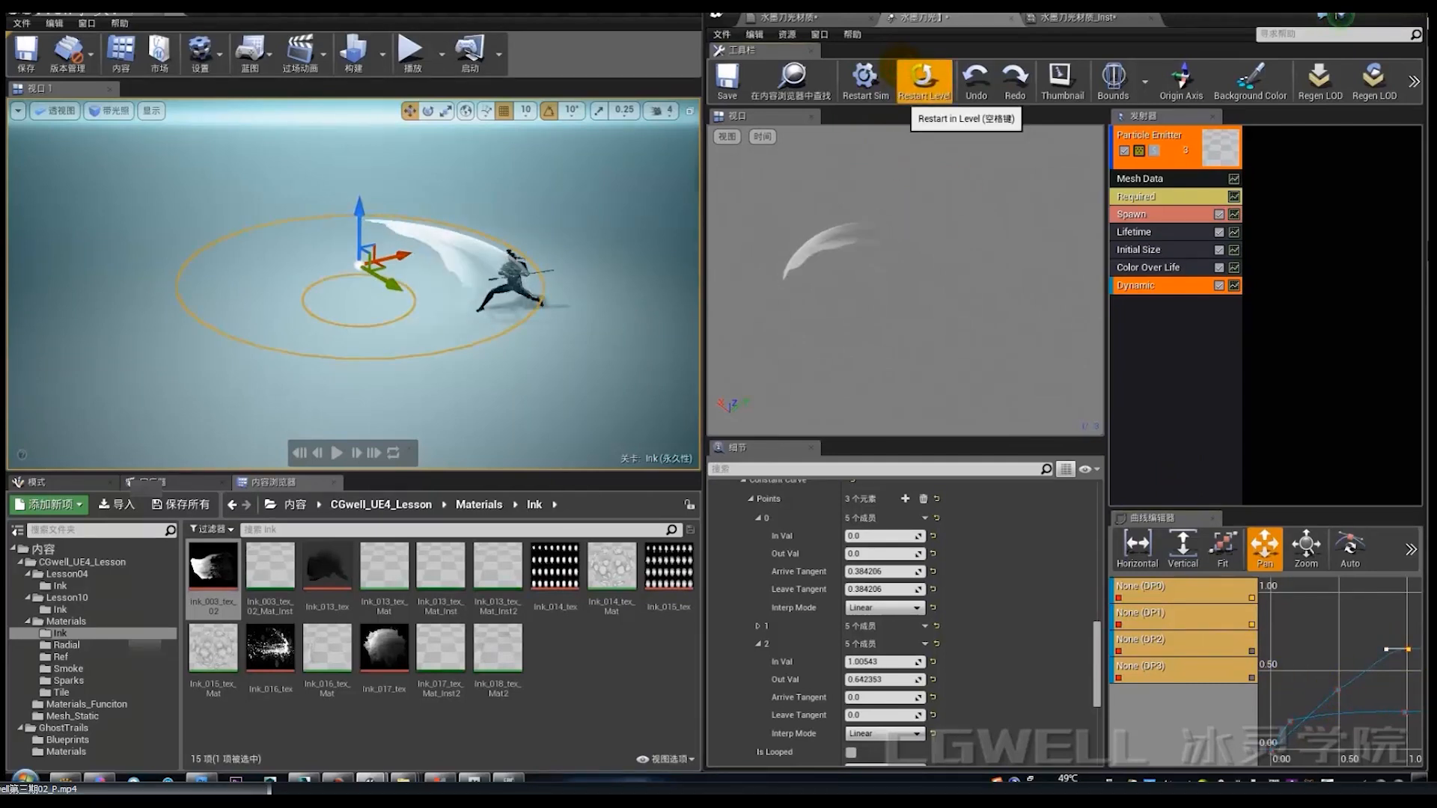
{"action": "left_click", "coordinate": [902, 67]}
{"action": "left_click", "coordinate": [903, 67]}
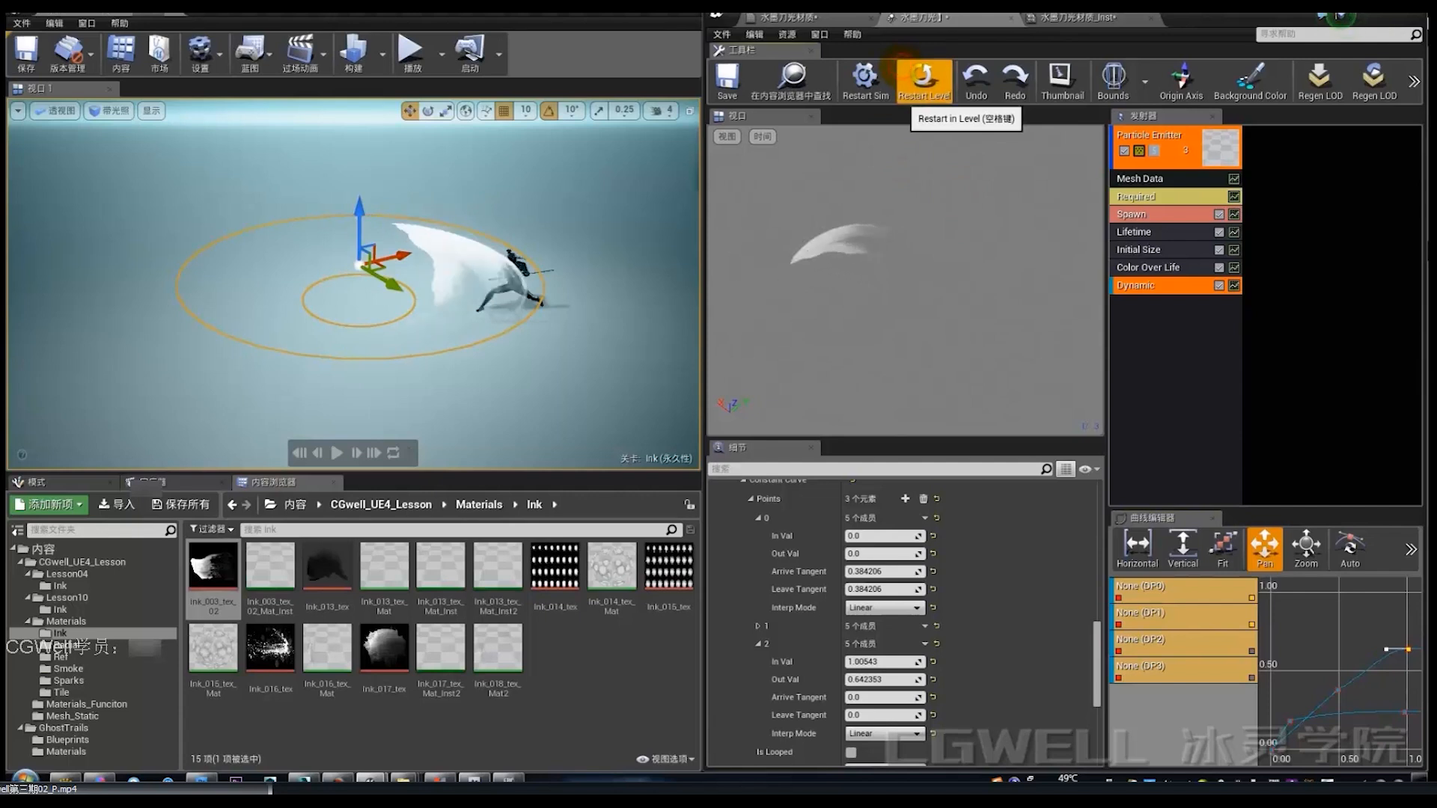
Step: Move the middle point of the second parameter's curve to about (0.33, 0.39) and replay the particle in the level
{"action": "left_click", "coordinate": [903, 67]}
{"action": "left_click", "coordinate": [903, 68]}
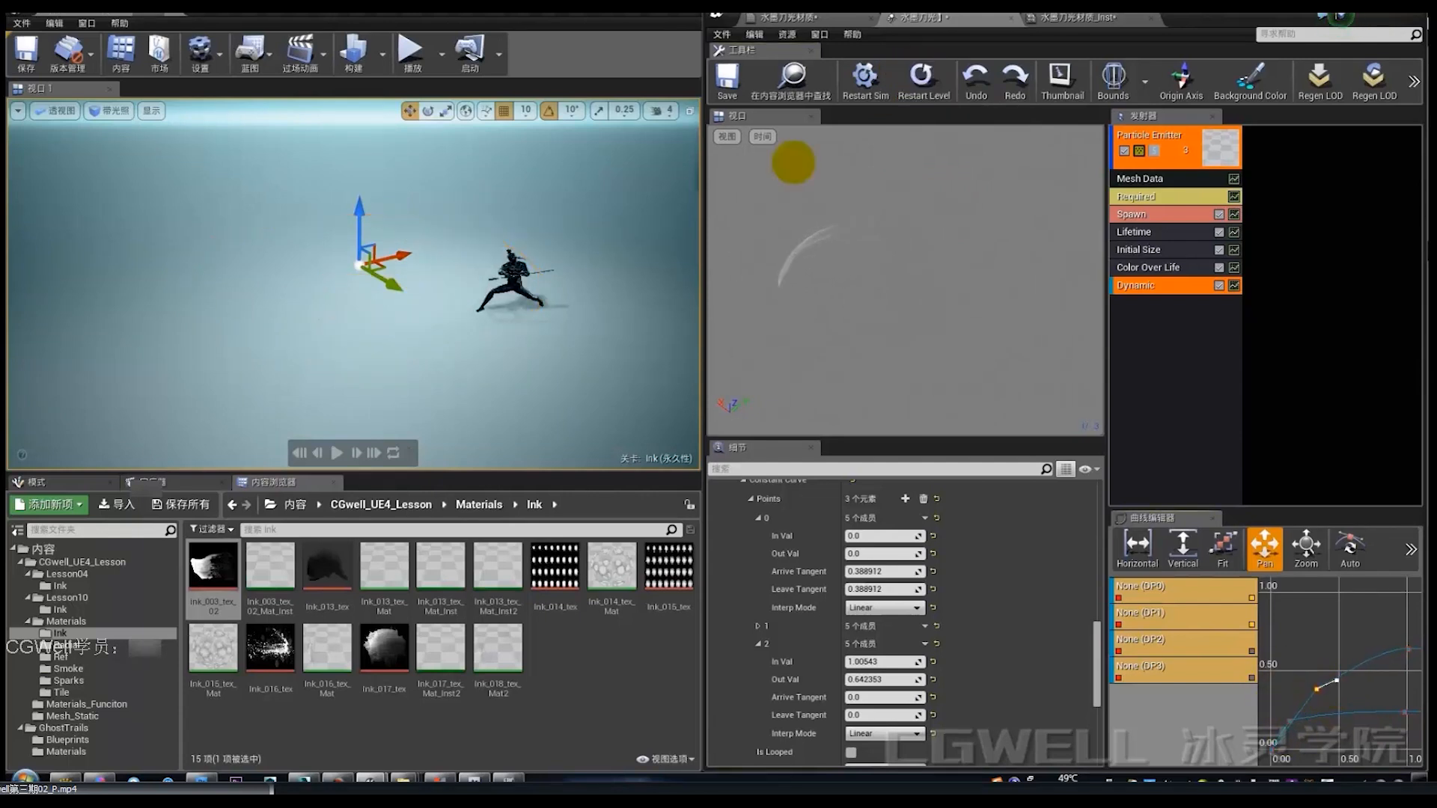
{"action": "left_click", "coordinate": [901, 90]}
{"action": "left_click", "coordinate": [905, 90]}
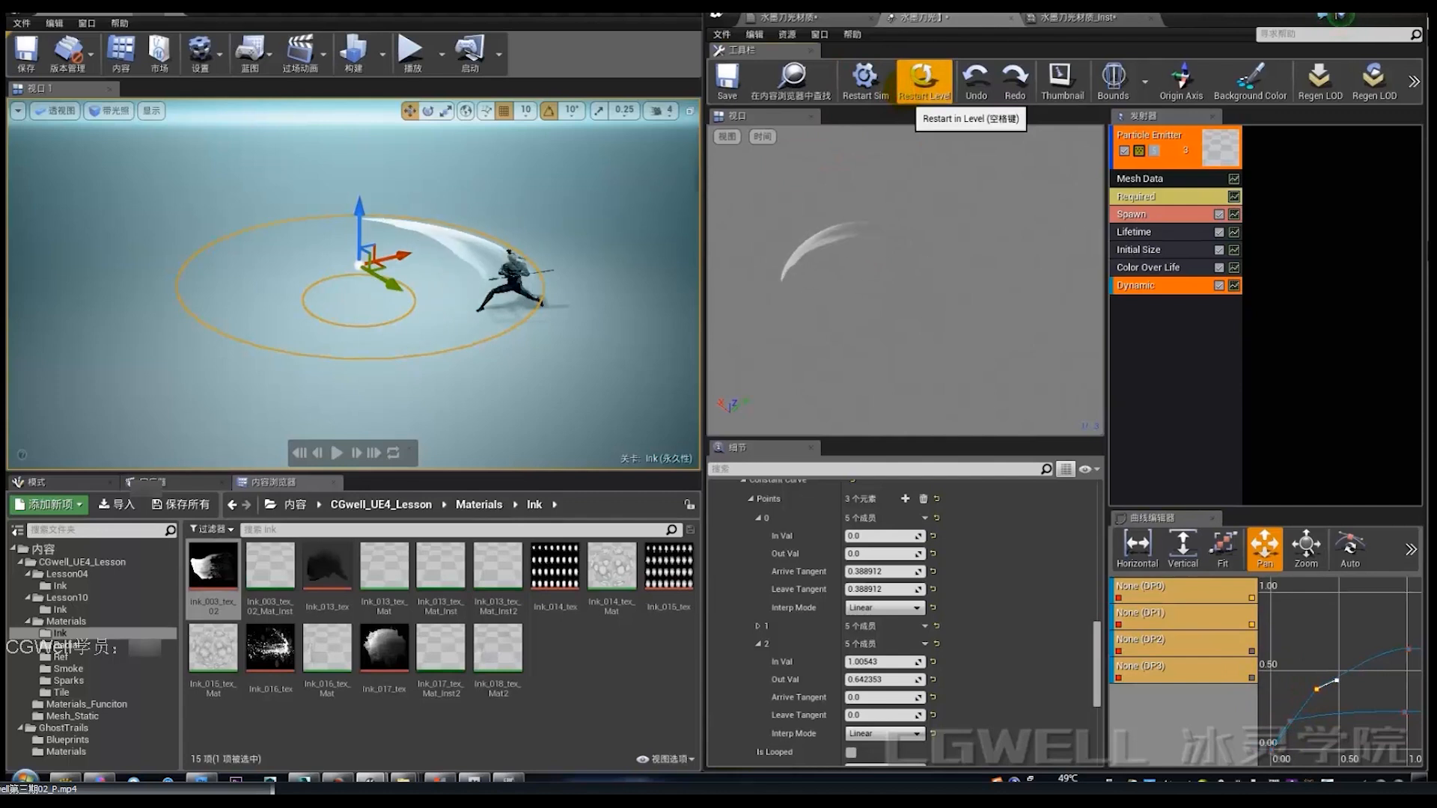
{"action": "left_click", "coordinate": [905, 88]}
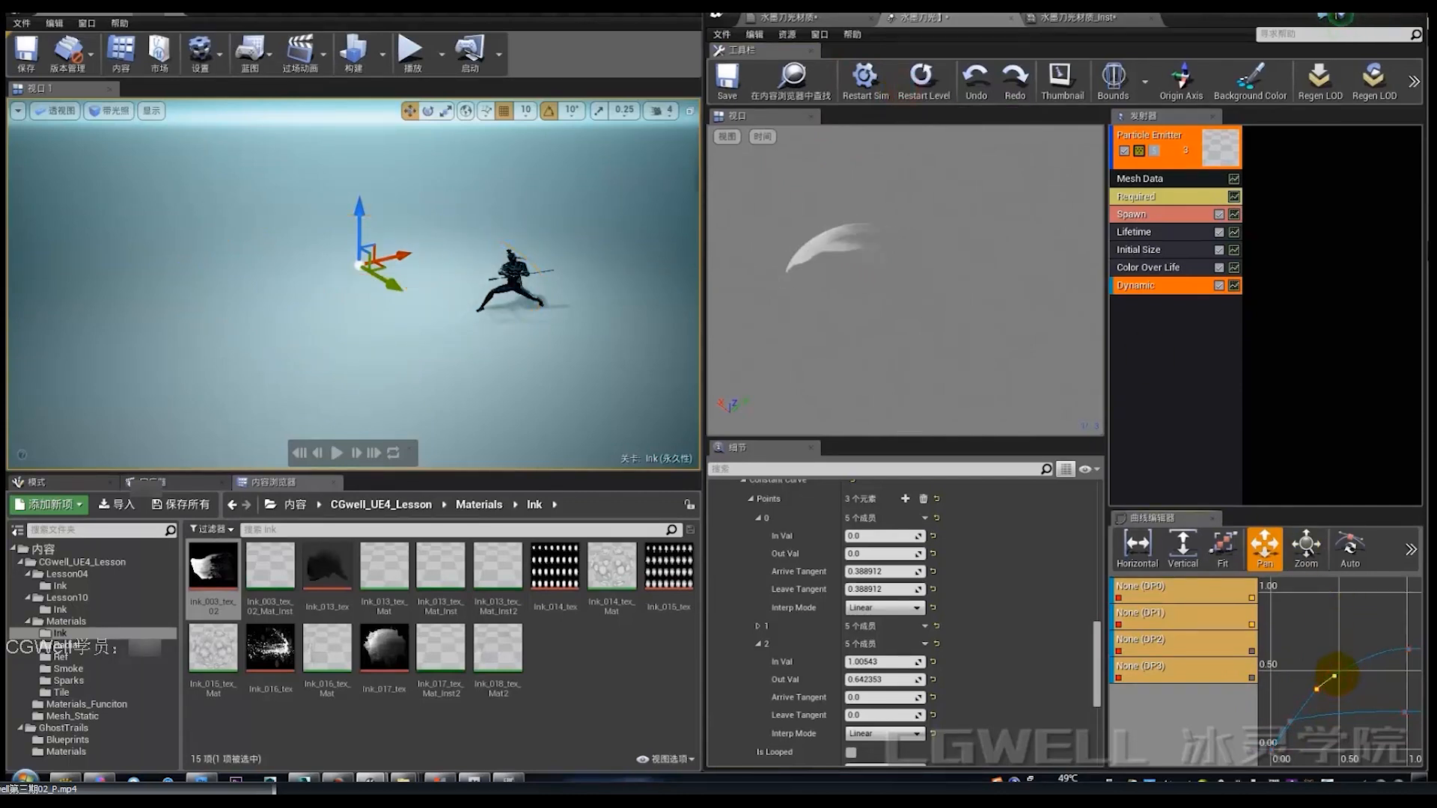
Step: Set the second parameter curve's start point to Auto interpolation, steepen its tangent to about 0.97, and replay the particle in the level
{"action": "left_click", "coordinate": [1350, 546]}
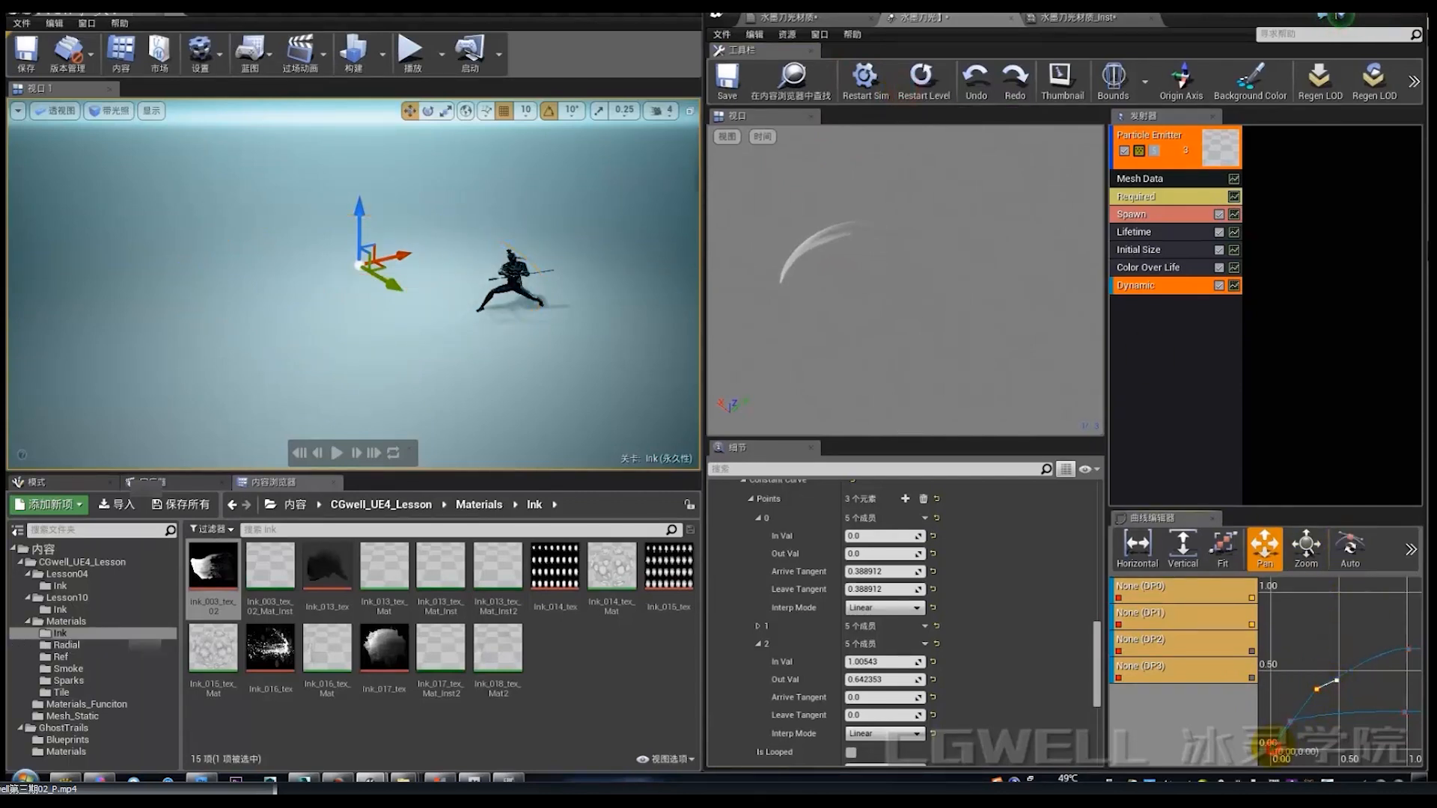
{"action": "left_click", "coordinate": [1350, 546]}
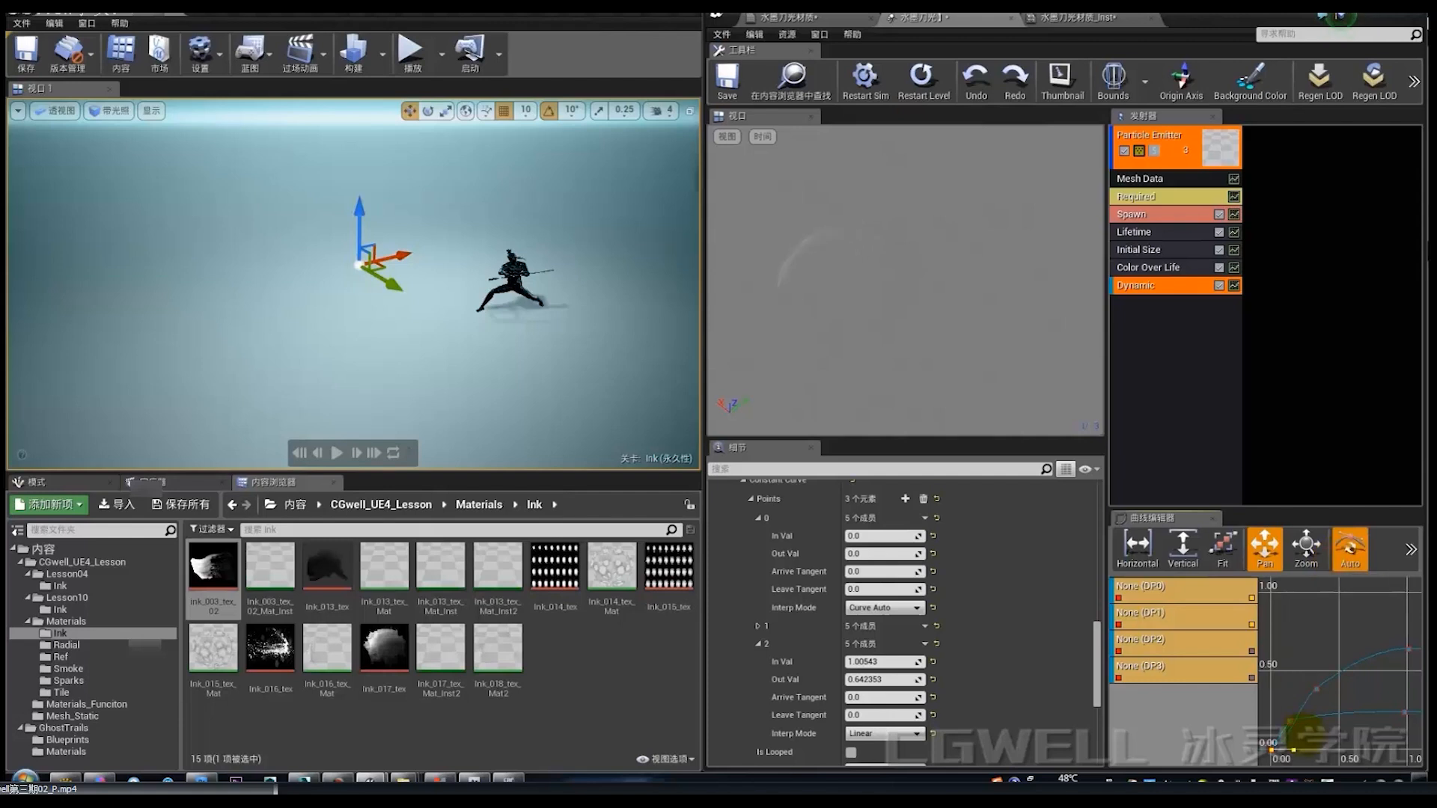
{"action": "left_click_drag", "start_coordinate": [1293, 746], "coordinate": [1286, 730]}
{"action": "left_click", "coordinate": [923, 79]}
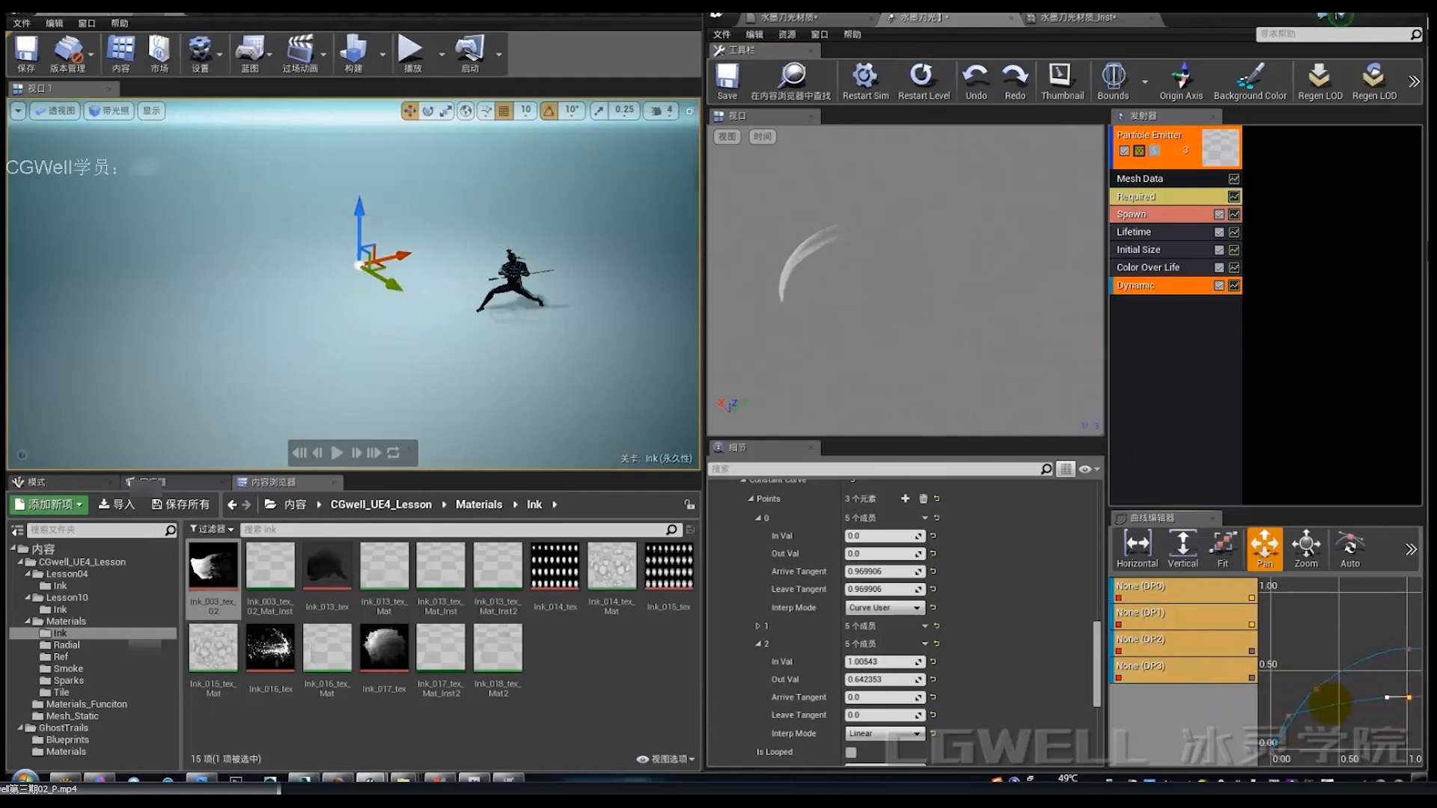
Step: Fine-tune the end and middle points of the lower curve, for the first parameter, replaying the particle in the level
{"action": "left_click", "coordinate": [924, 83]}
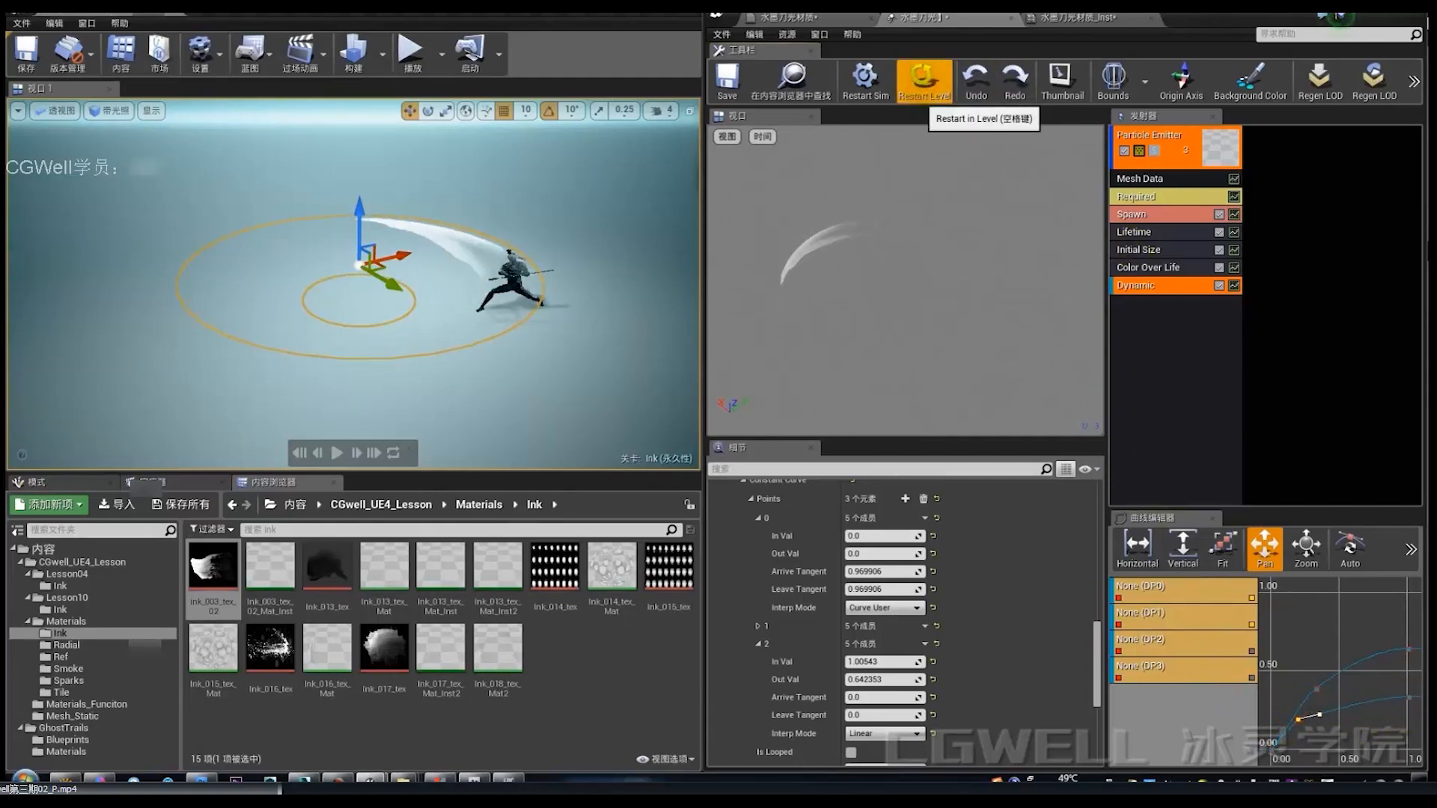
{"action": "left_click", "coordinate": [924, 86]}
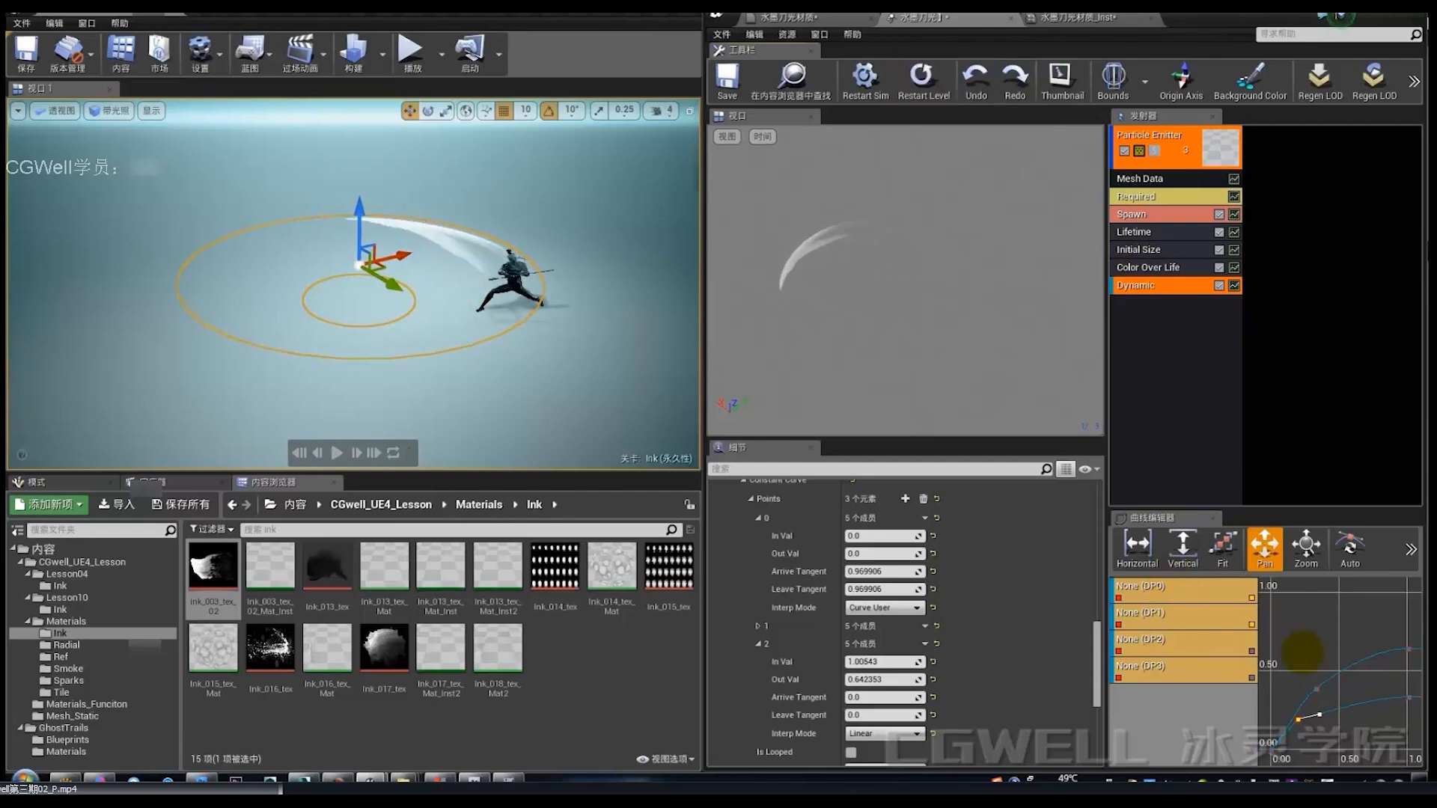
{"action": "left_click_drag", "start_coordinate": [1404, 697], "coordinate": [1405, 695]}
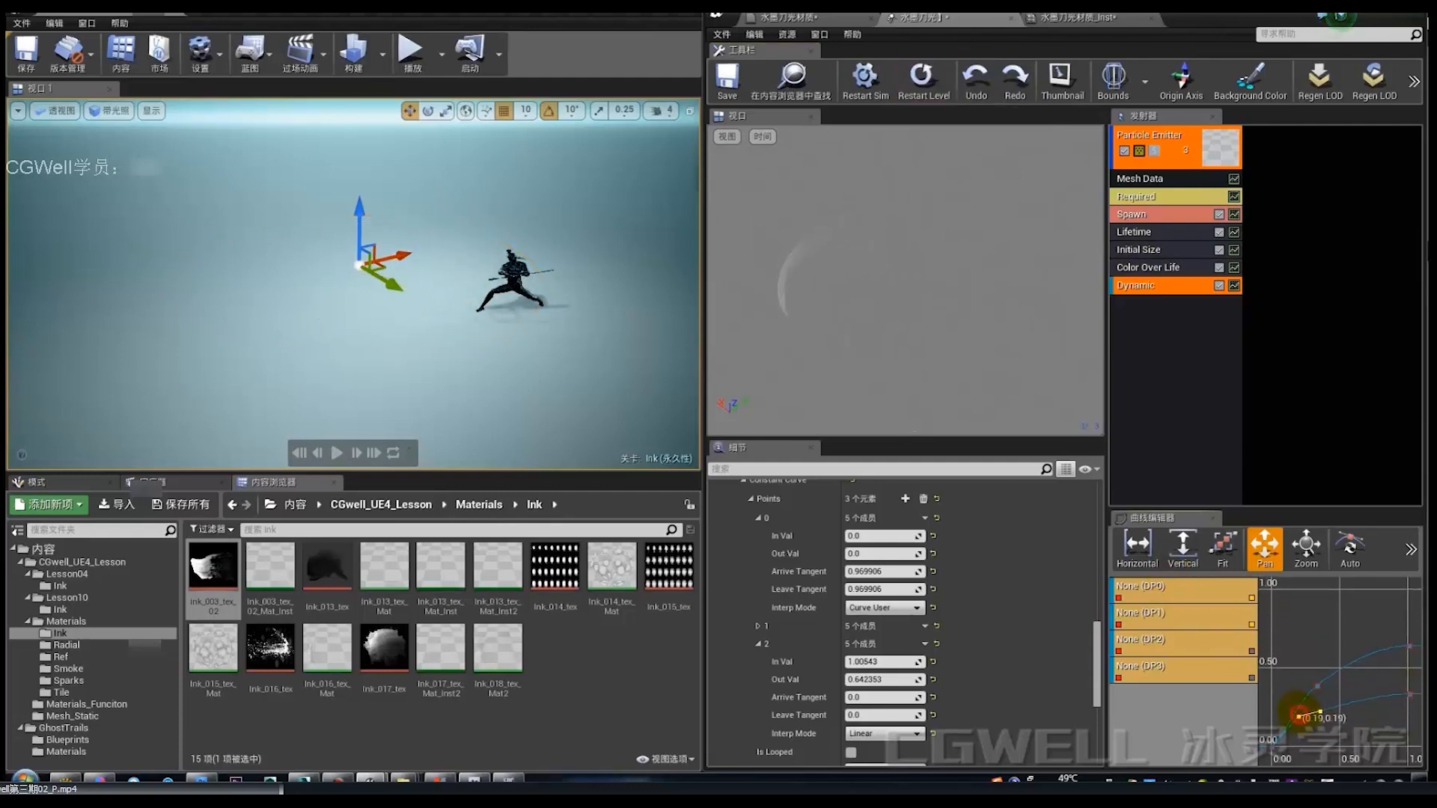
{"action": "left_click", "coordinate": [924, 79]}
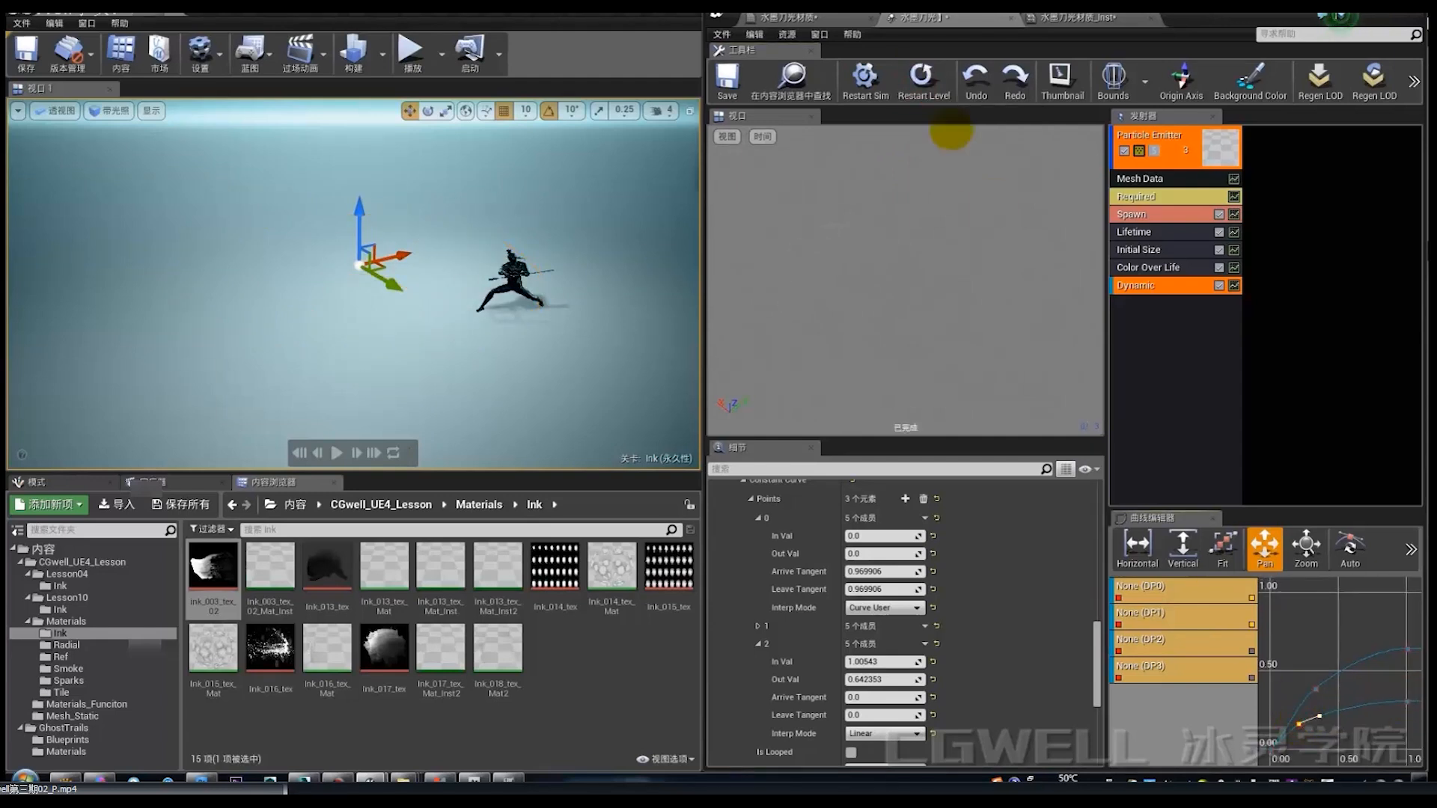
{"action": "left_click", "coordinate": [924, 79]}
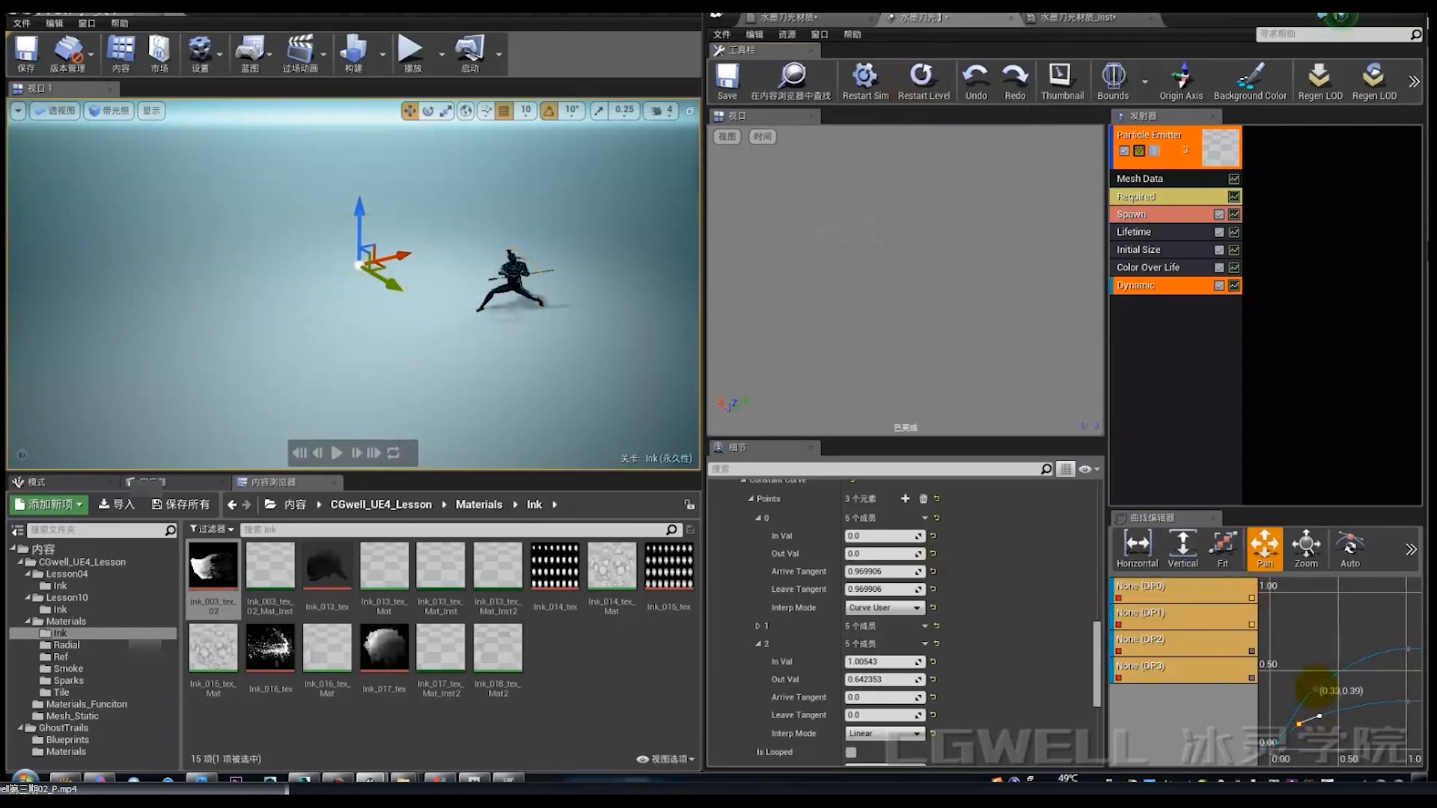
Step: Nudge the middle point of the second parameter's curve, lower its end point to about (0.99, 0.56), and replay the particle in the level
{"action": "left_click", "coordinate": [1315, 687]}
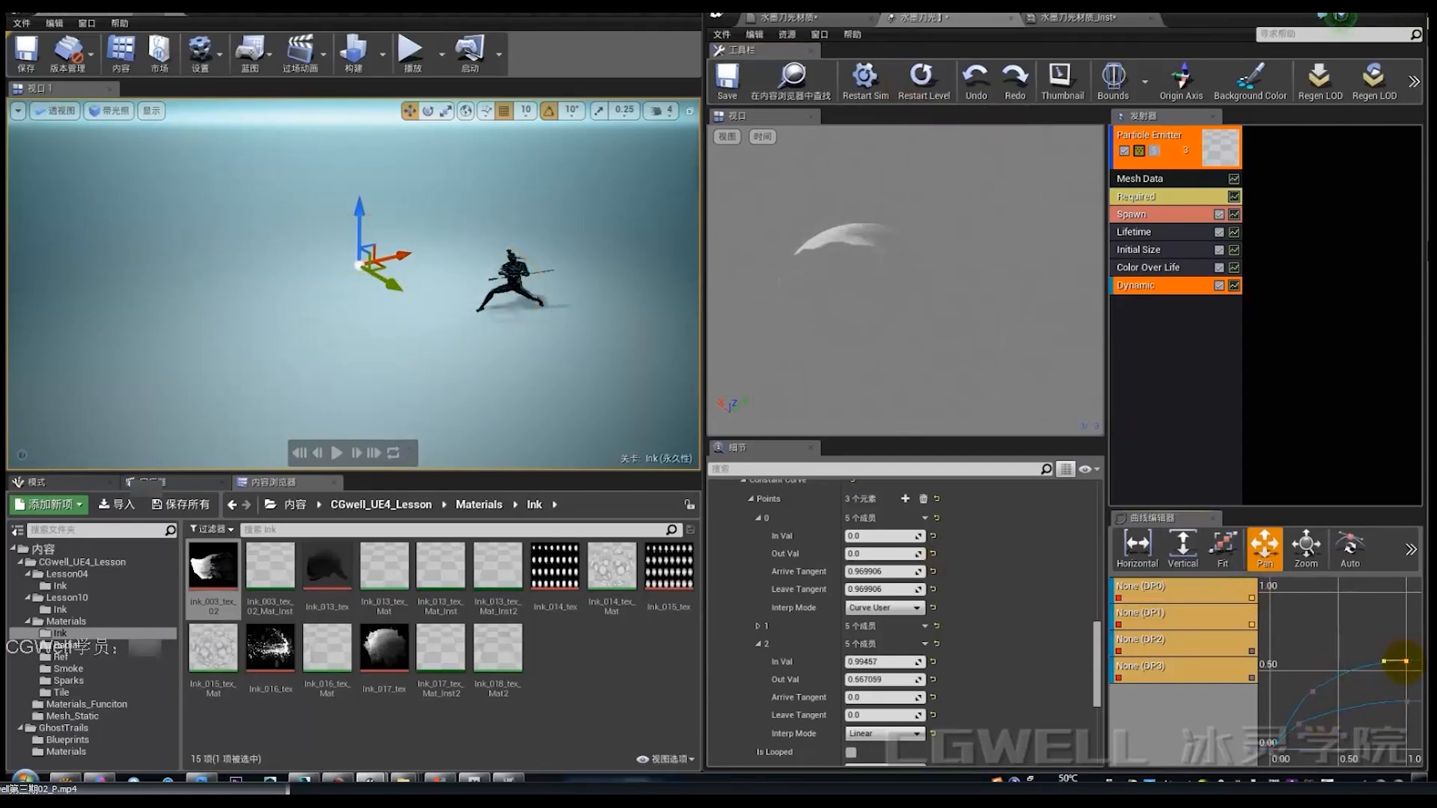
{"action": "left_click", "coordinate": [924, 74]}
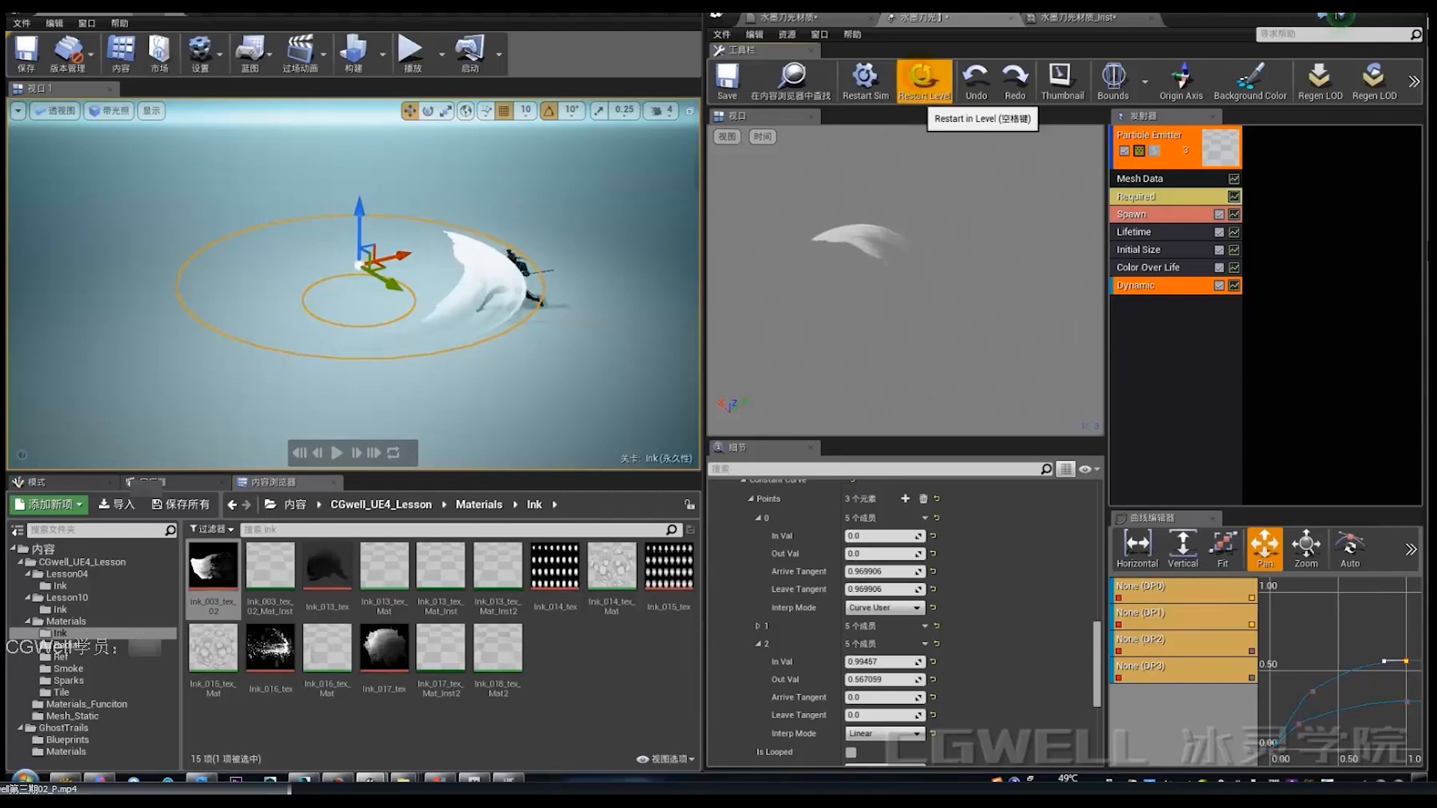
{"action": "left_click", "coordinate": [920, 73]}
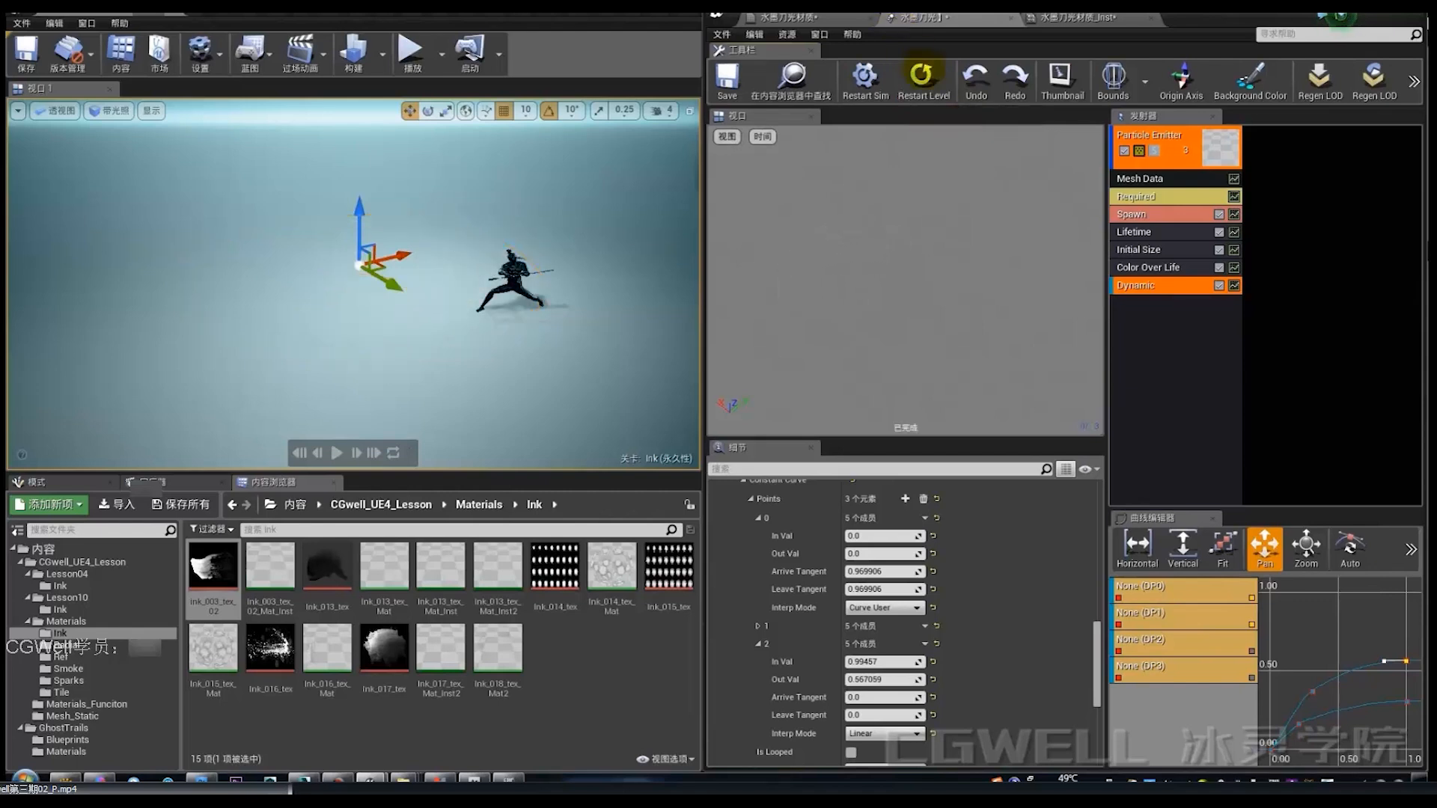
{"action": "left_click", "coordinate": [922, 75]}
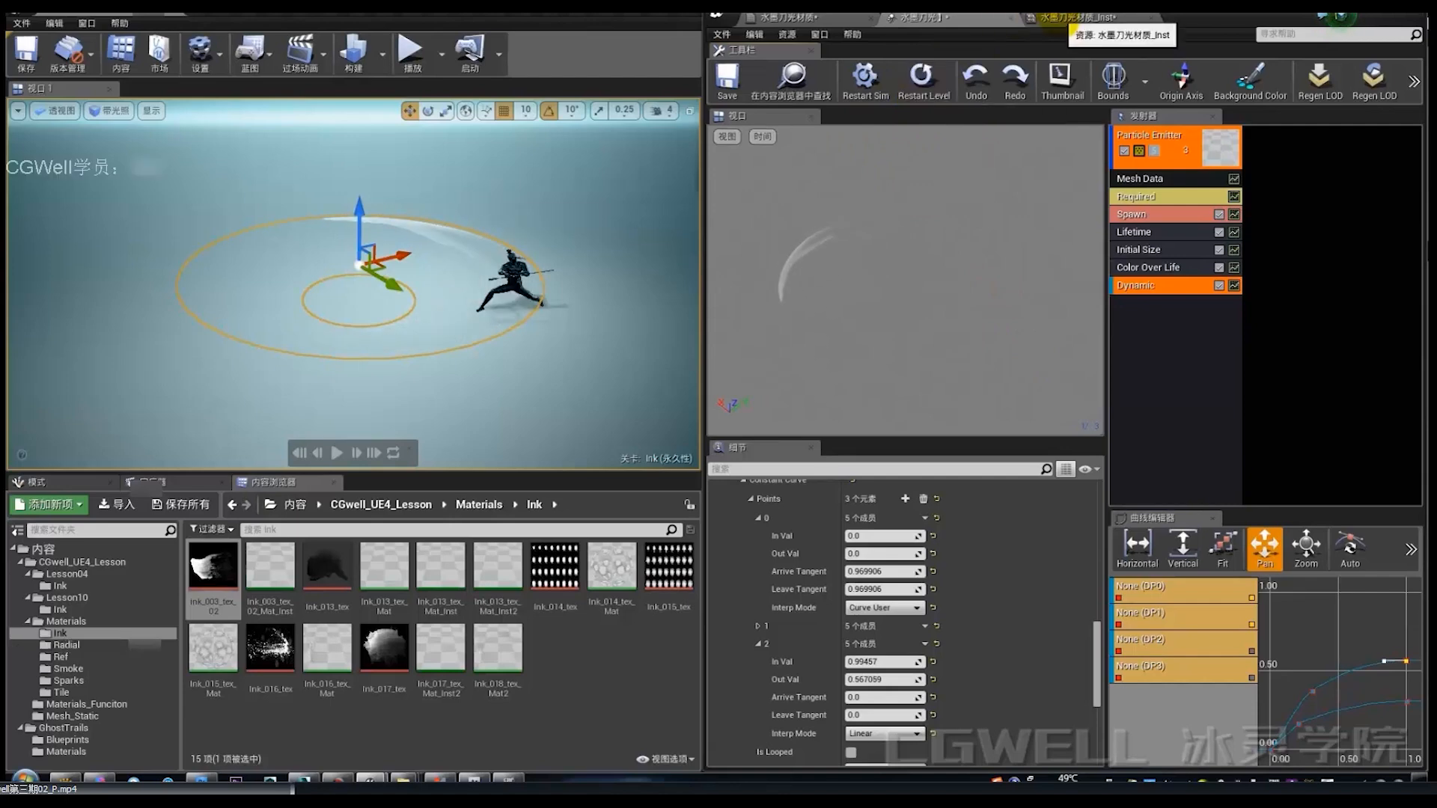
Step: Switch to the 水墨刀光材质 material and examine its node graph from the Dynamic Parameter to the material output
{"action": "left_click", "coordinate": [1058, 19]}
{"action": "left_click", "coordinate": [847, 18]}
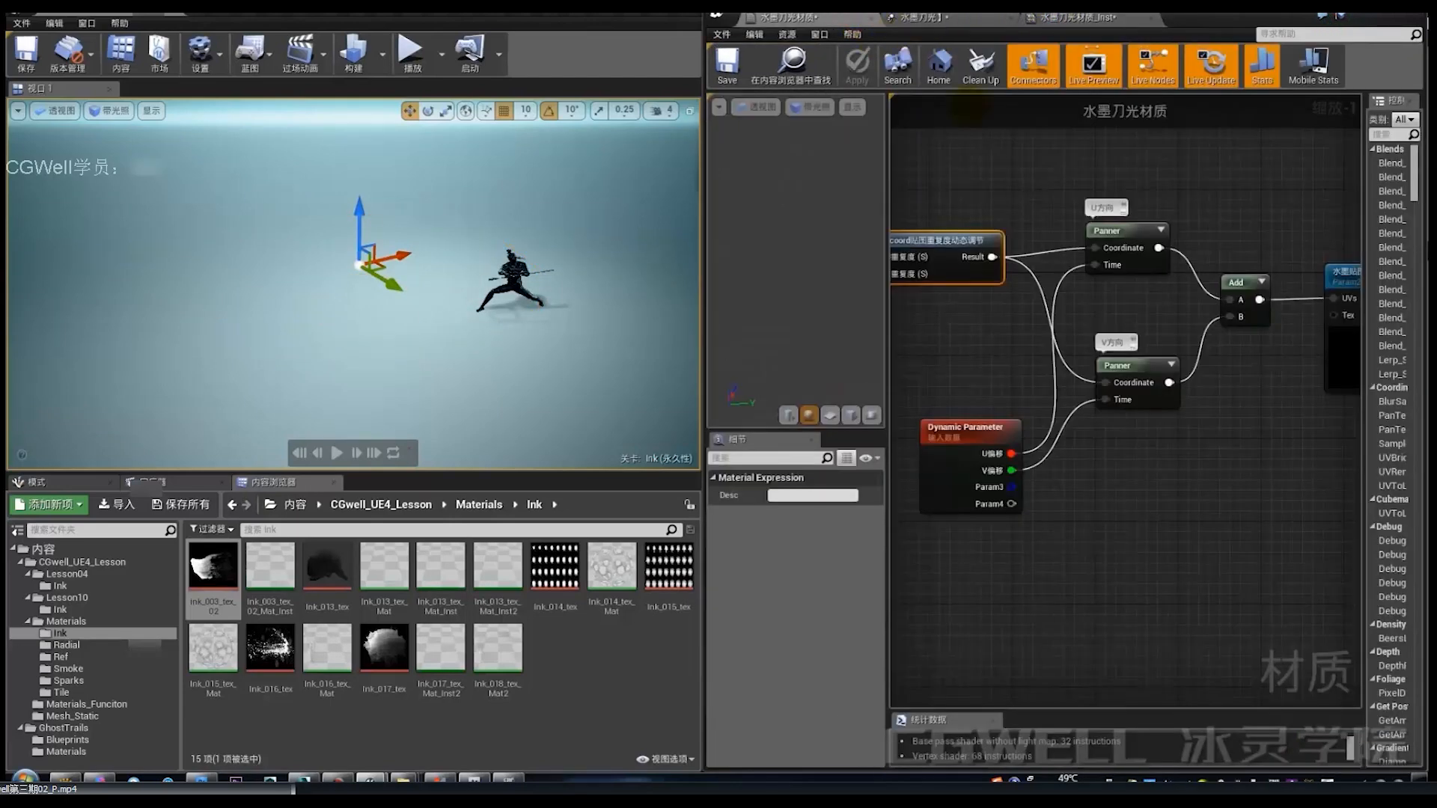
{"action": "scroll", "coordinate": [1096, 315], "scroll_direction": "down", "scroll_amount": 1}
{"action": "left_click", "coordinate": [1100, 359]}
{"action": "scroll", "coordinate": [1100, 359], "scroll_direction": "down", "scroll_amount": 2}
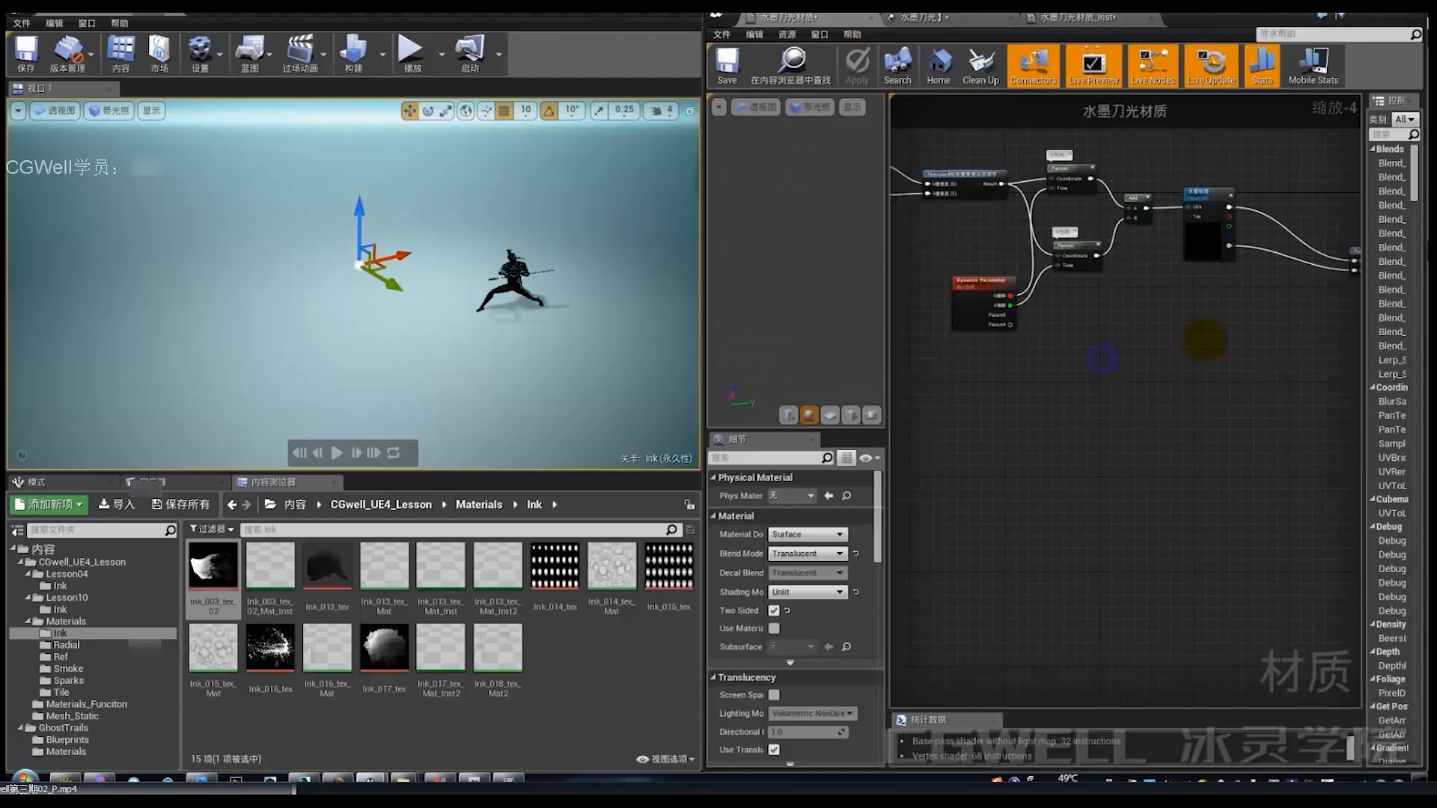
{"action": "right_click_drag", "start_coordinate": [1089, 318], "coordinate": [1156, 378]}
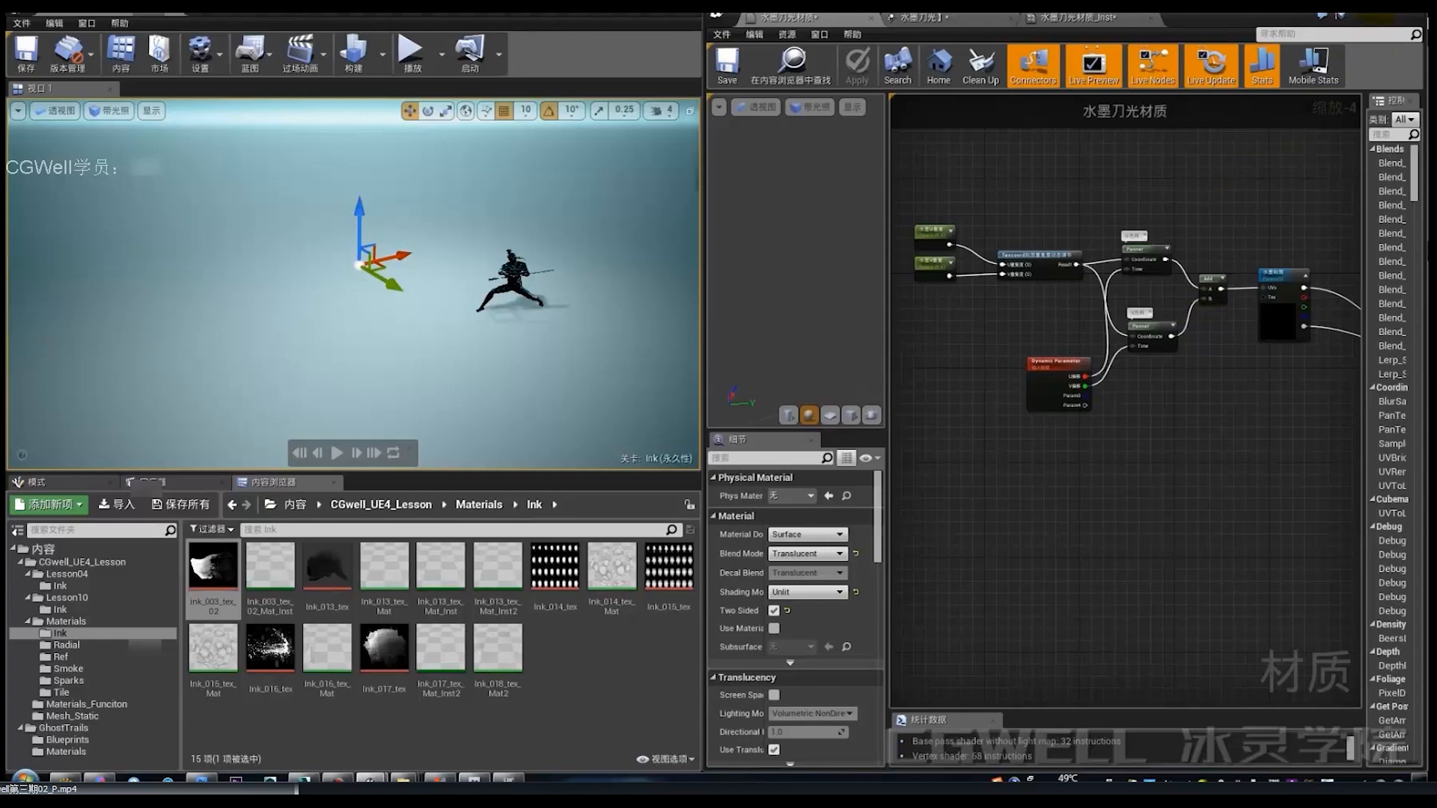
{"action": "left_click", "coordinate": [1381, 15]}
{"action": "right_click_drag", "start_coordinate": [840, 351], "coordinate": [1003, 271]}
{"action": "scroll", "coordinate": [898, 285], "scroll_direction": "up", "scroll_amount": 4}
{"action": "left_click", "coordinate": [796, 416]}
{"action": "right_click_drag", "start_coordinate": [898, 285], "coordinate": [847, 310]}
{"action": "scroll", "coordinate": [793, 434], "scroll_direction": "down", "scroll_amount": 5}
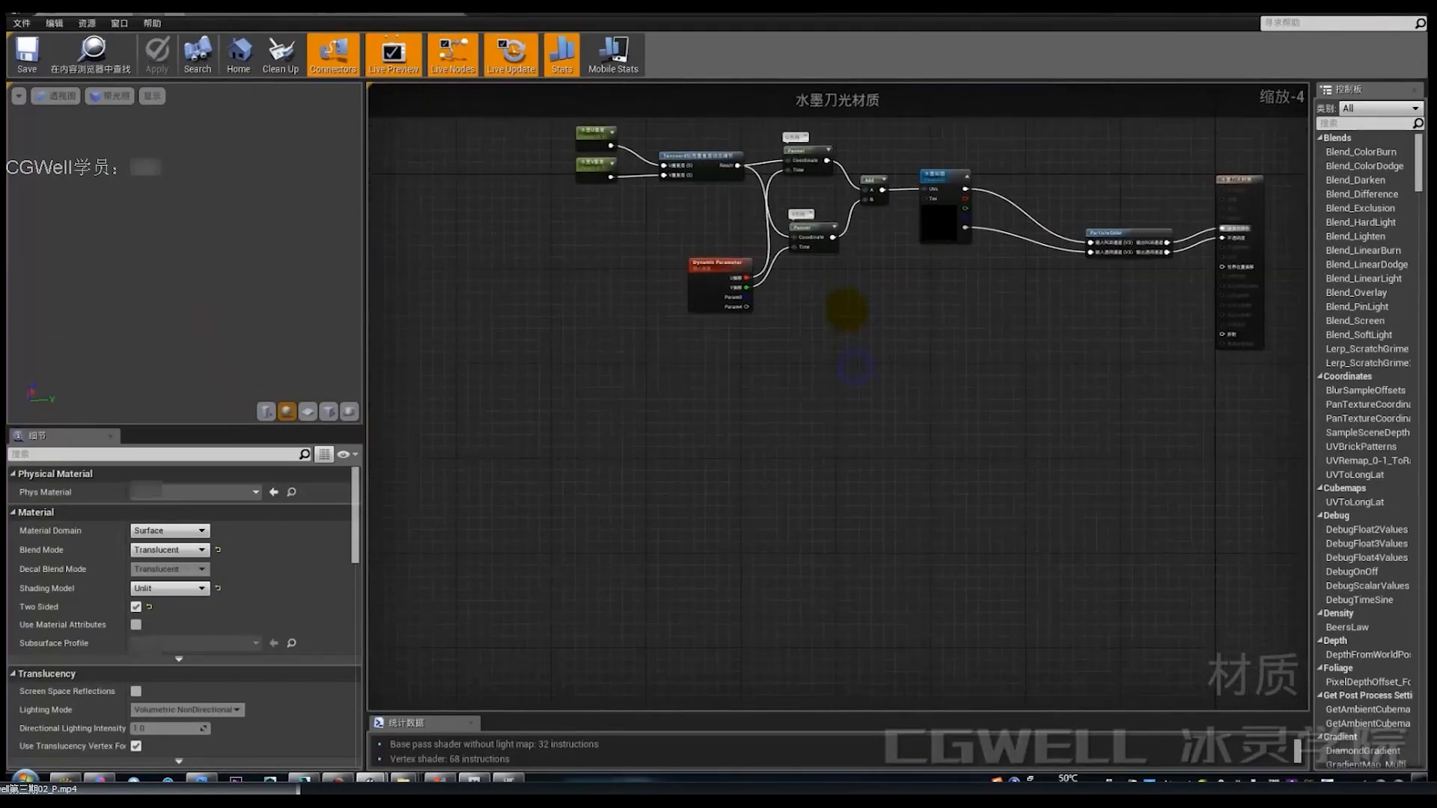
{"action": "right_click_drag", "start_coordinate": [878, 383], "coordinate": [833, 302]}
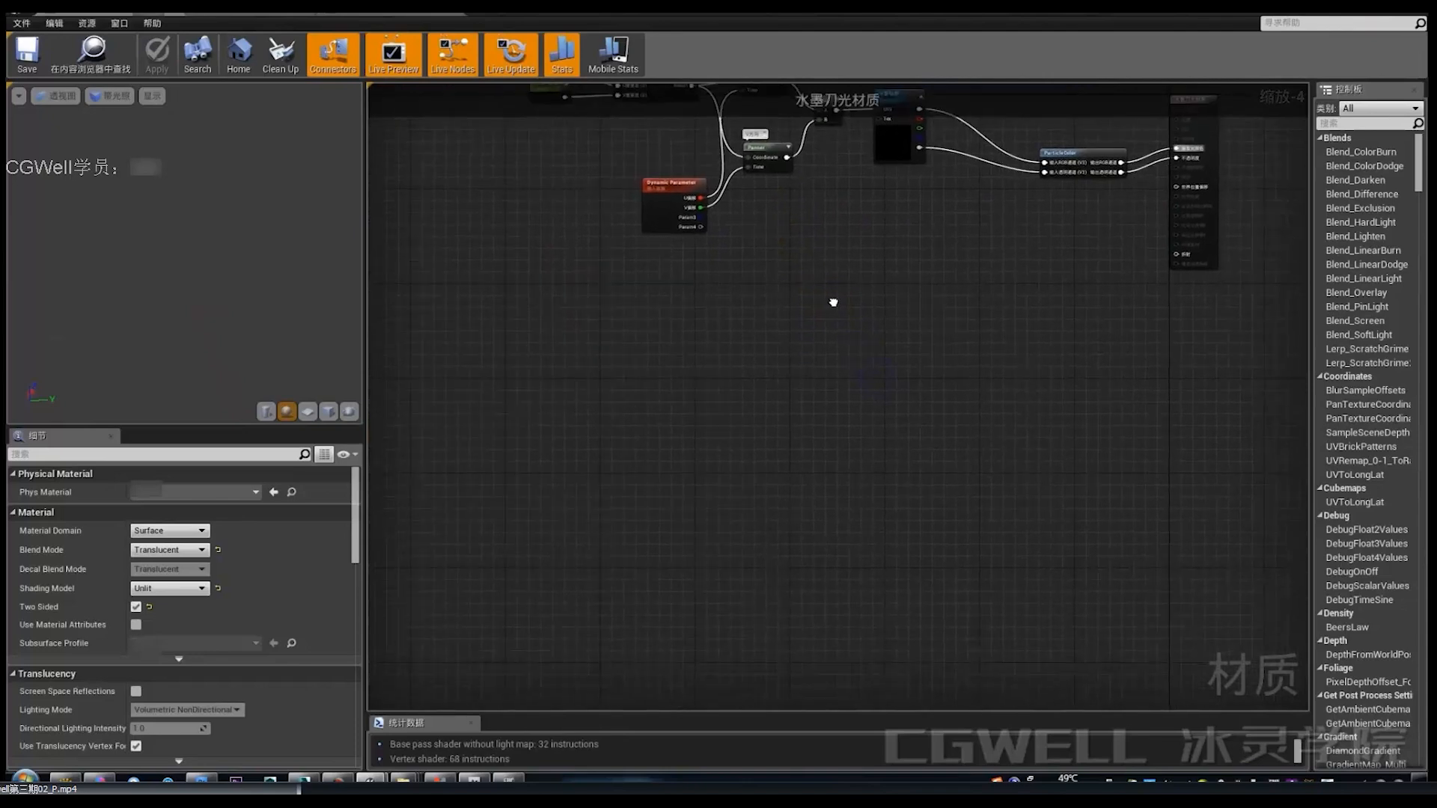
Step: Add the Tile_122_tex texture from the Materials/Tile folder as a Texture Sample in empty graph space below the Dynamic Parameter node
{"action": "left_click", "coordinate": [1399, 18]}
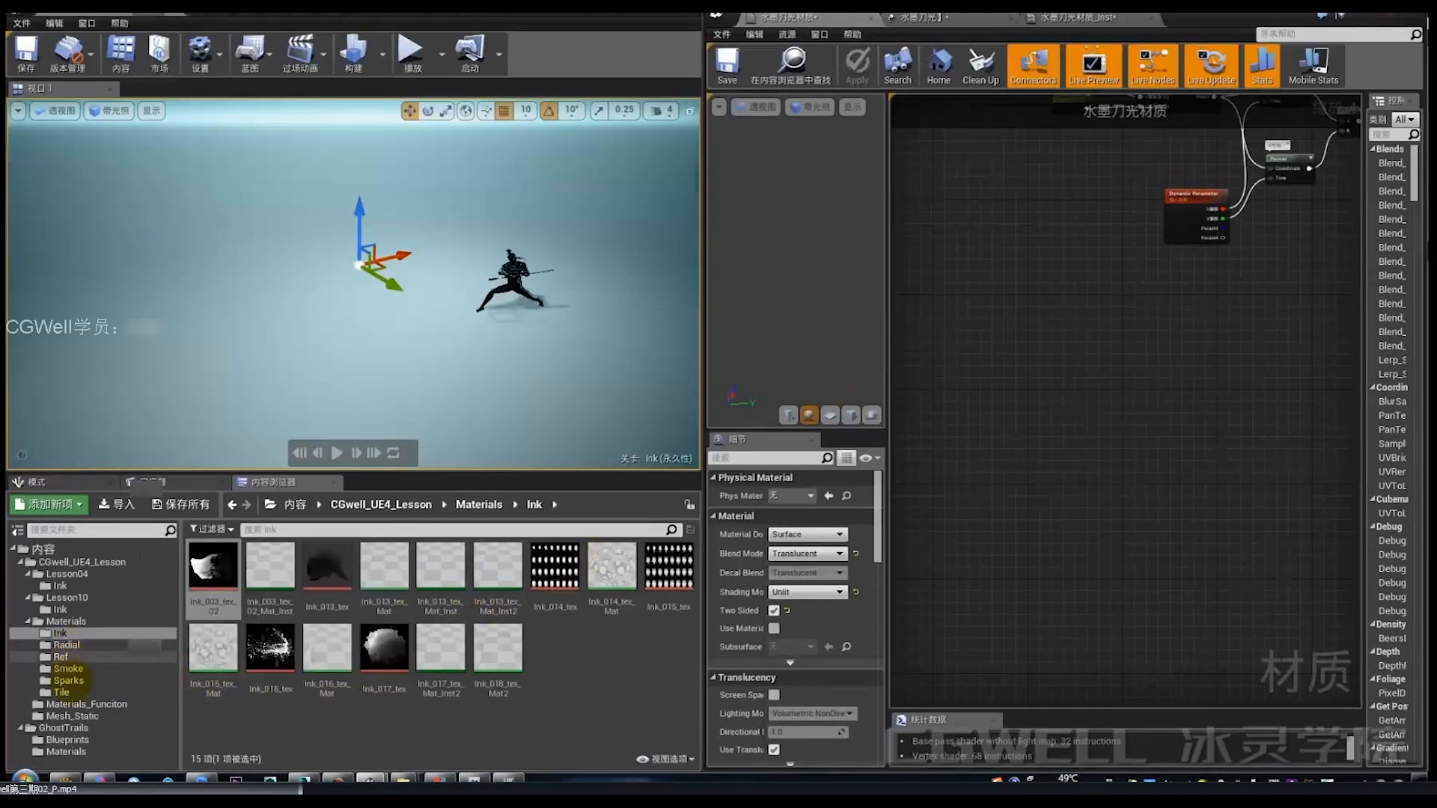
{"action": "left_click", "coordinate": [61, 692]}
{"action": "left_click_drag", "start_coordinate": [917, 457], "coordinate": [1012, 431]}
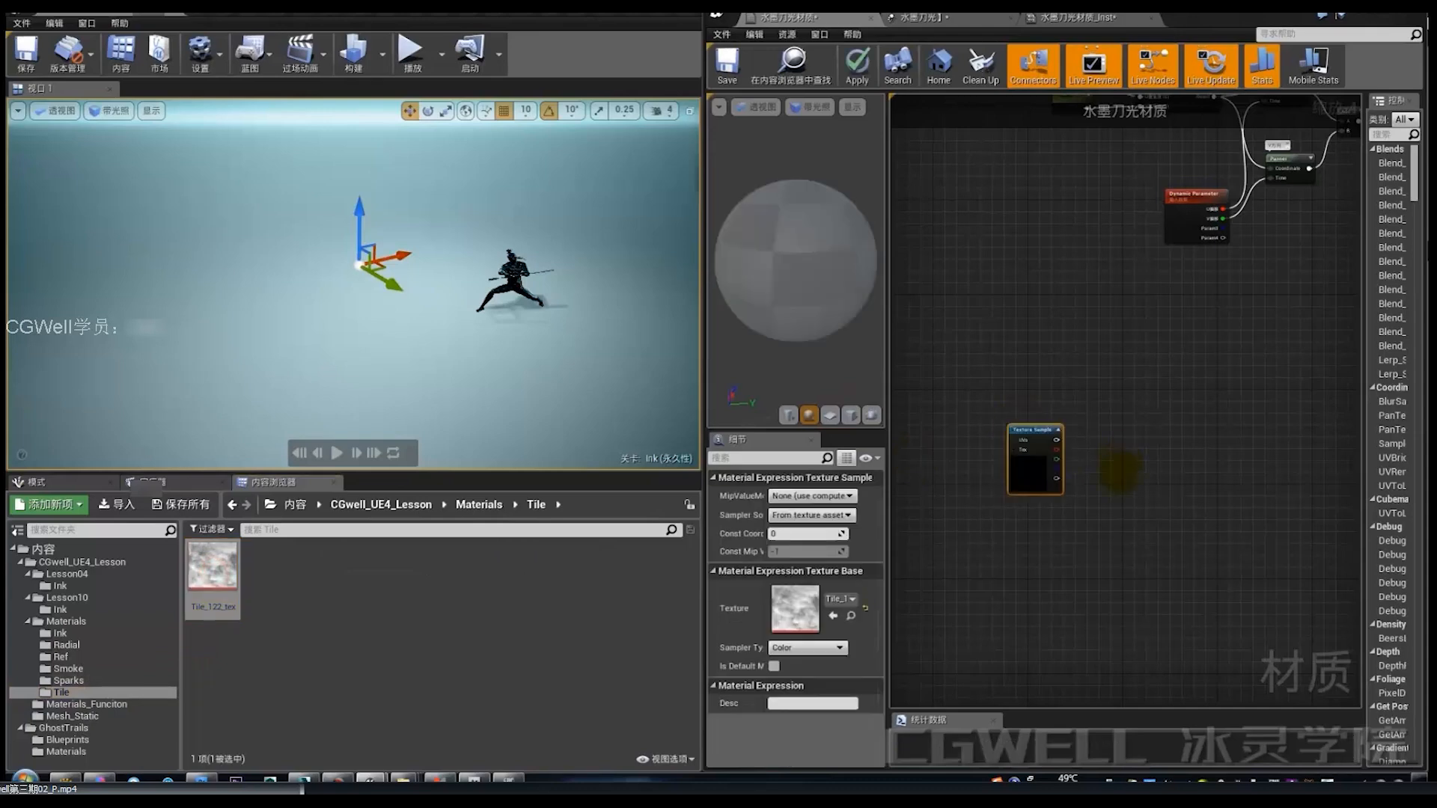
{"action": "left_click", "coordinate": [1400, 16]}
{"action": "scroll", "coordinate": [953, 392], "scroll_direction": "up", "scroll_amount": 4}
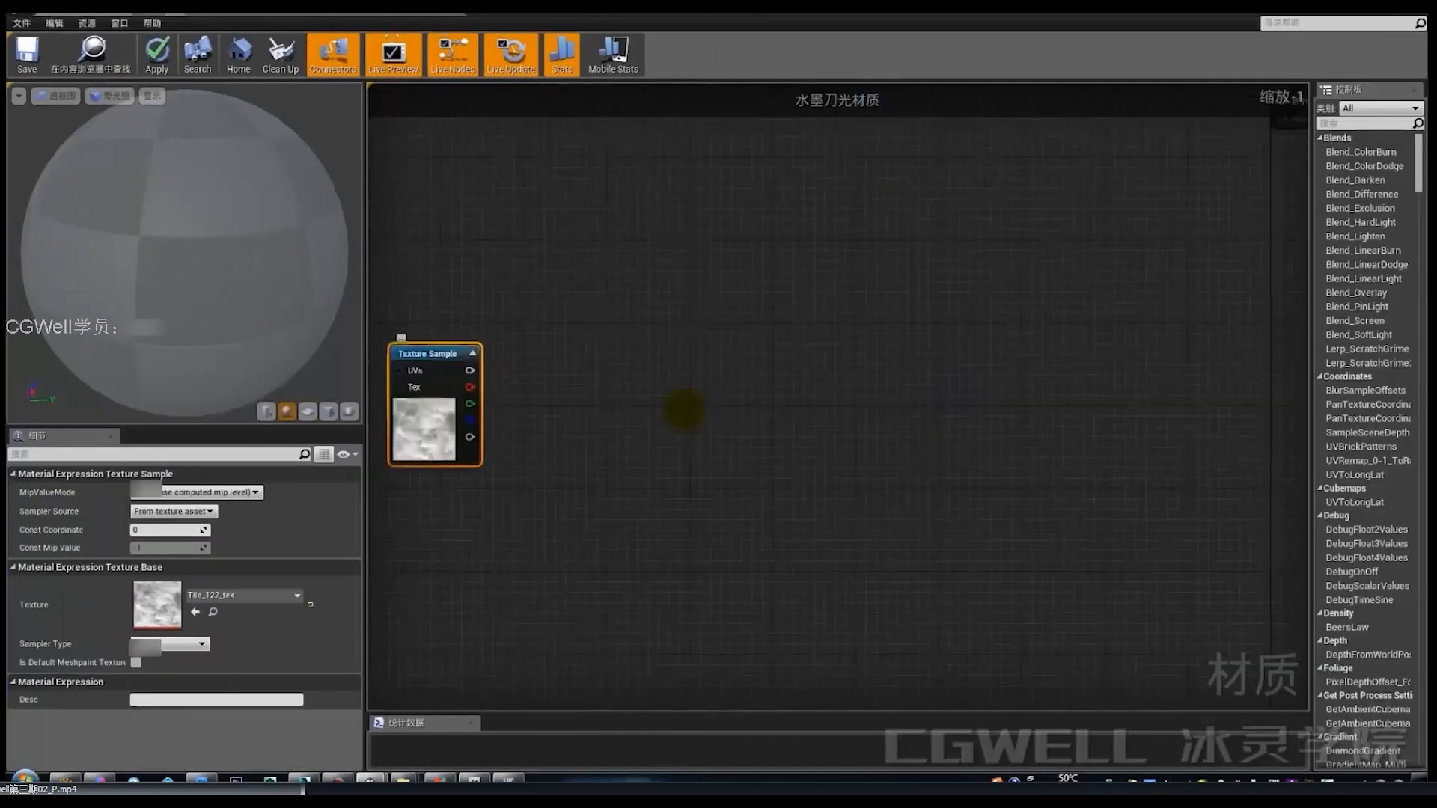
{"action": "left_click_drag", "start_coordinate": [391, 447], "coordinate": [771, 448]}
{"action": "right_click_drag", "start_coordinate": [661, 379], "coordinate": [766, 467]}
{"action": "left_click_drag", "start_coordinate": [841, 537], "coordinate": [757, 452]}
{"action": "right_click_drag", "start_coordinate": [781, 447], "coordinate": [780, 491]}
{"action": "left_click_drag", "start_coordinate": [775, 491], "coordinate": [775, 526]}
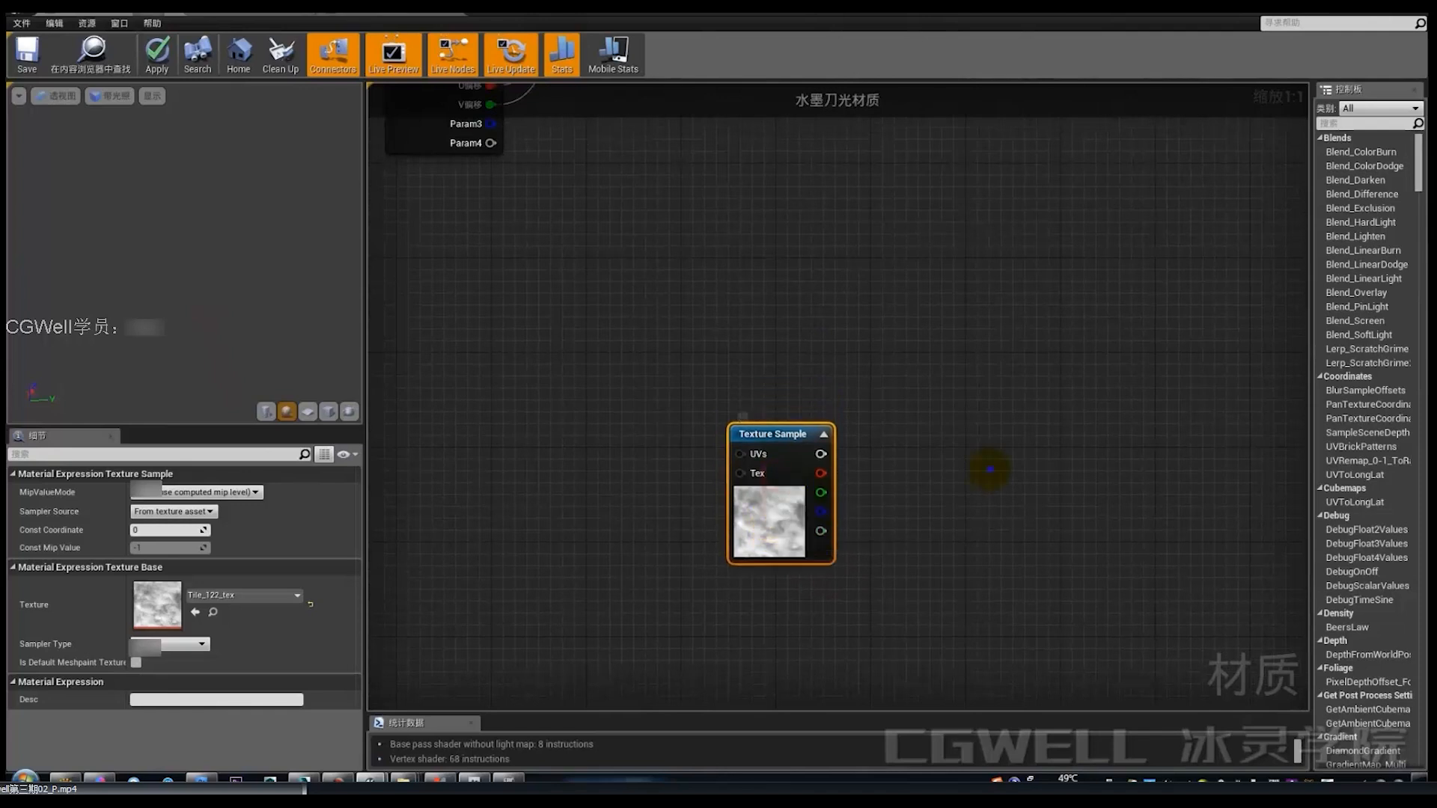
Step: Add a Lerp node to the material graph and arrange it above and to the right of the Tile_122_tex Texture Sample
{"action": "right_click_drag", "start_coordinate": [989, 468], "coordinate": [906, 490]}
{"action": "key", "text": "l"}
{"action": "left_click", "coordinate": [923, 442]}
{"action": "left_click_drag", "start_coordinate": [971, 462], "coordinate": [953, 417]}
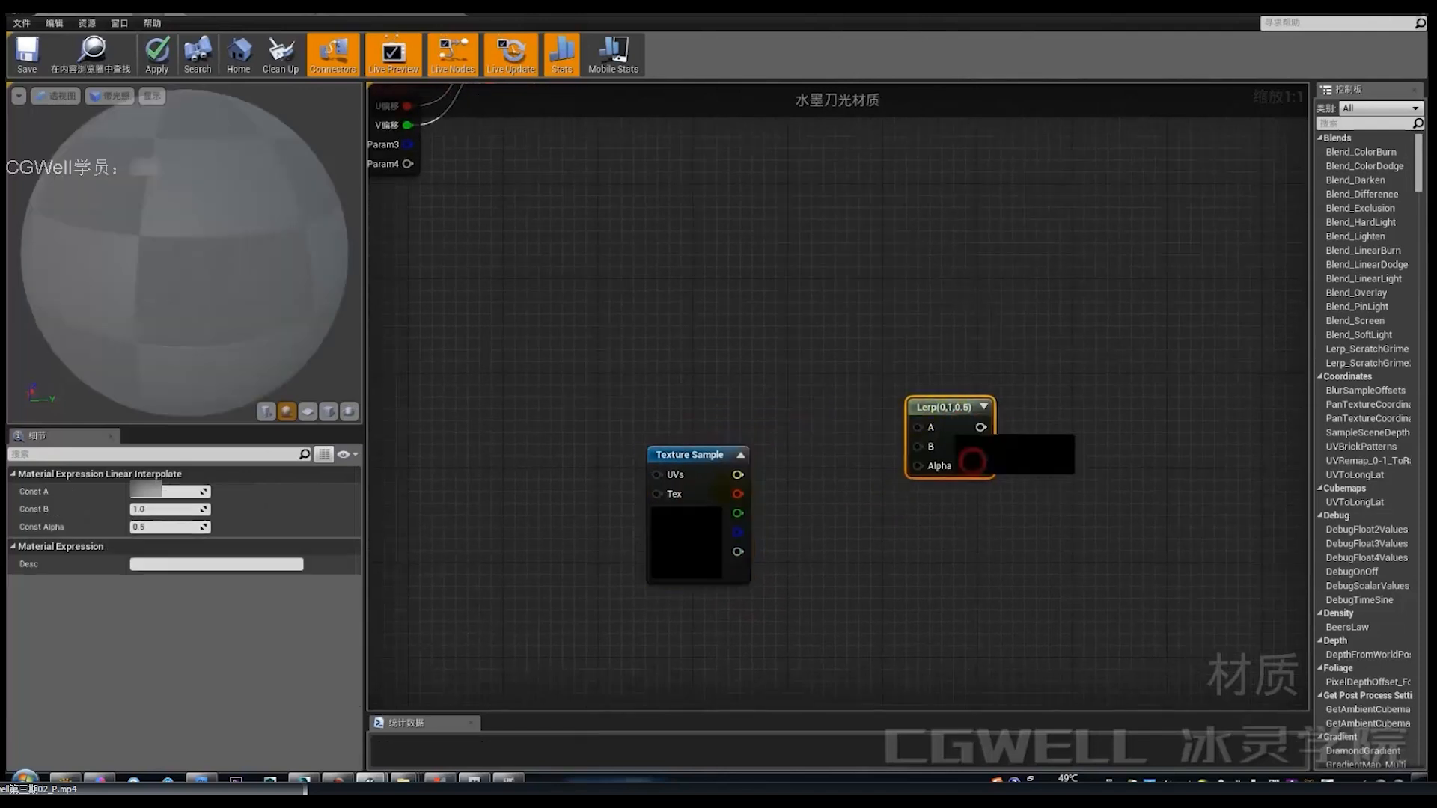
{"action": "left_click_drag", "start_coordinate": [712, 569], "coordinate": [704, 686]}
{"action": "left_click_drag", "start_coordinate": [966, 459], "coordinate": [928, 503]}
{"action": "right_click_drag", "start_coordinate": [800, 580], "coordinate": [791, 506]}
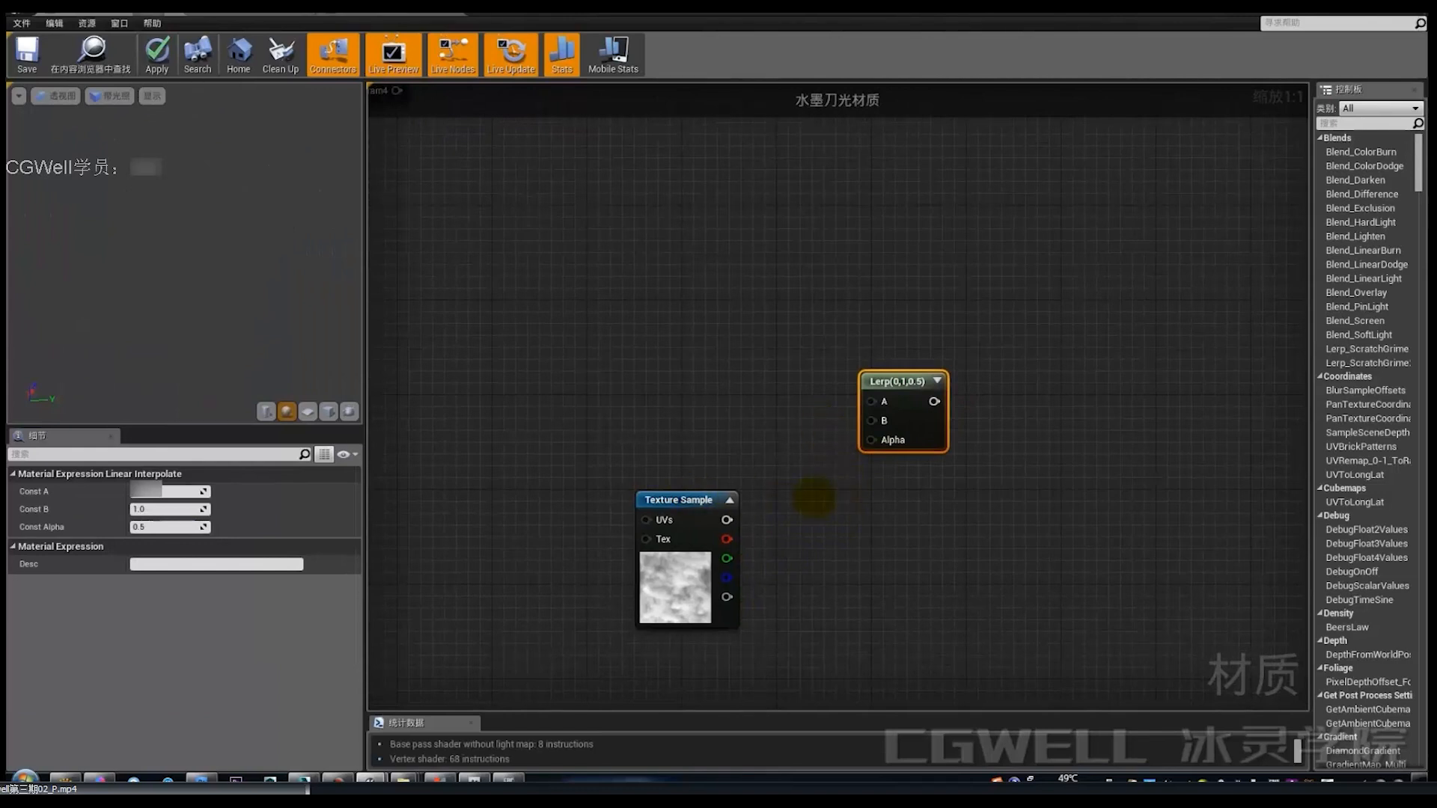
{"action": "right_click_drag", "start_coordinate": [851, 545], "coordinate": [904, 481]}
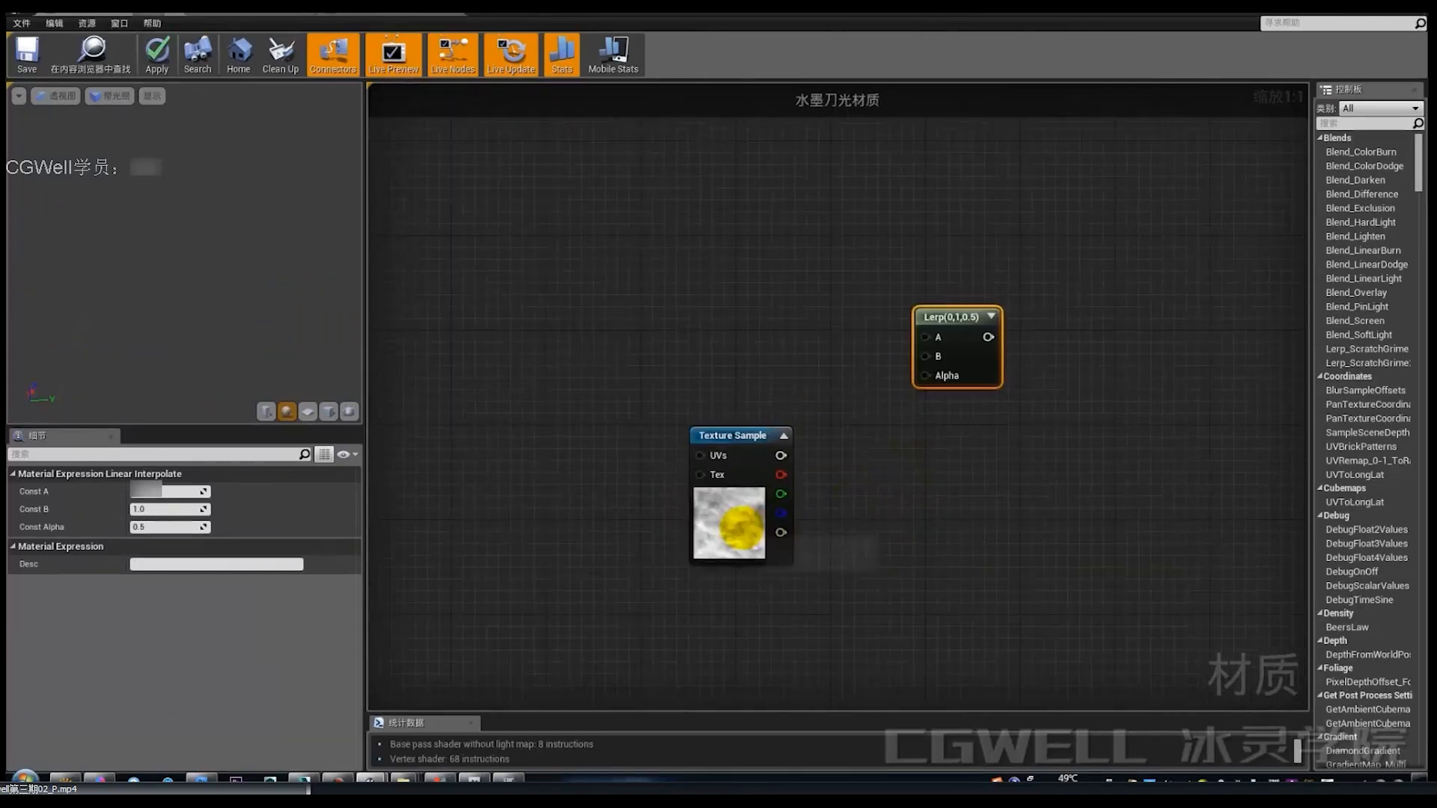
{"action": "left_click_drag", "start_coordinate": [742, 528], "coordinate": [742, 504]}
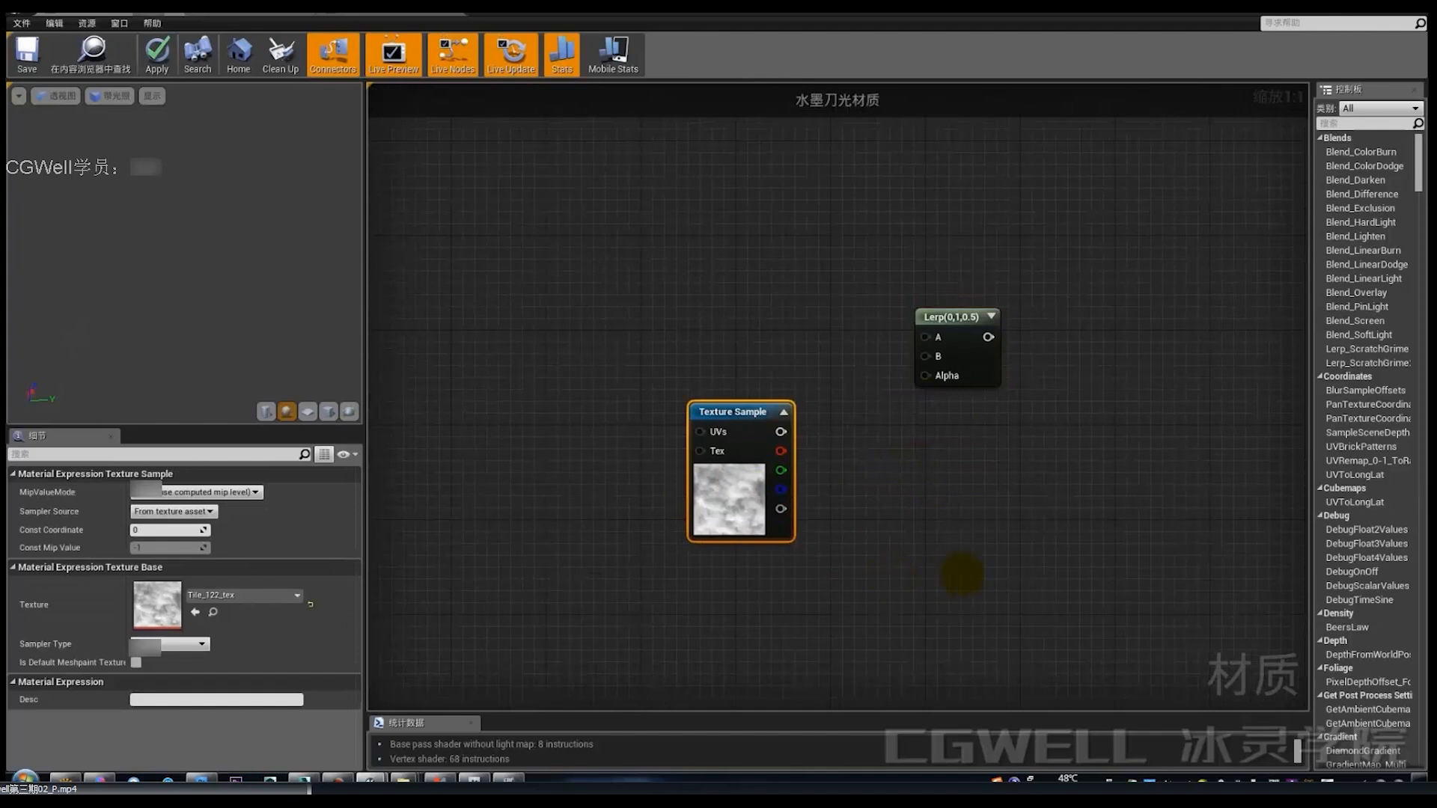
Step: Add a second Dynamic Parameter node in the graph above and slightly to the left of the Tile_122_tex Texture Sample
{"action": "right_click_drag", "start_coordinate": [962, 574], "coordinate": [886, 509]}
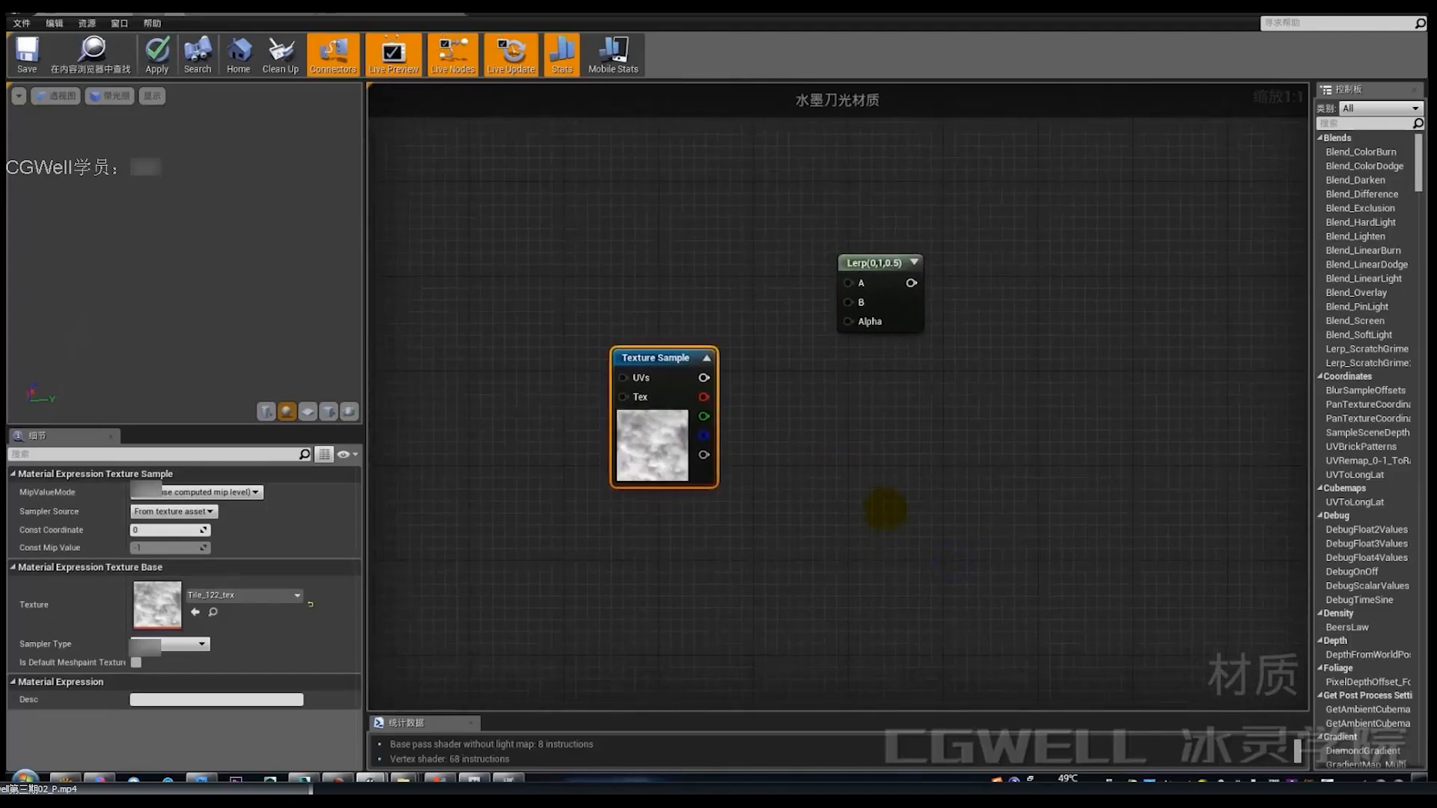
{"action": "right_click_drag", "start_coordinate": [877, 440], "coordinate": [949, 471]}
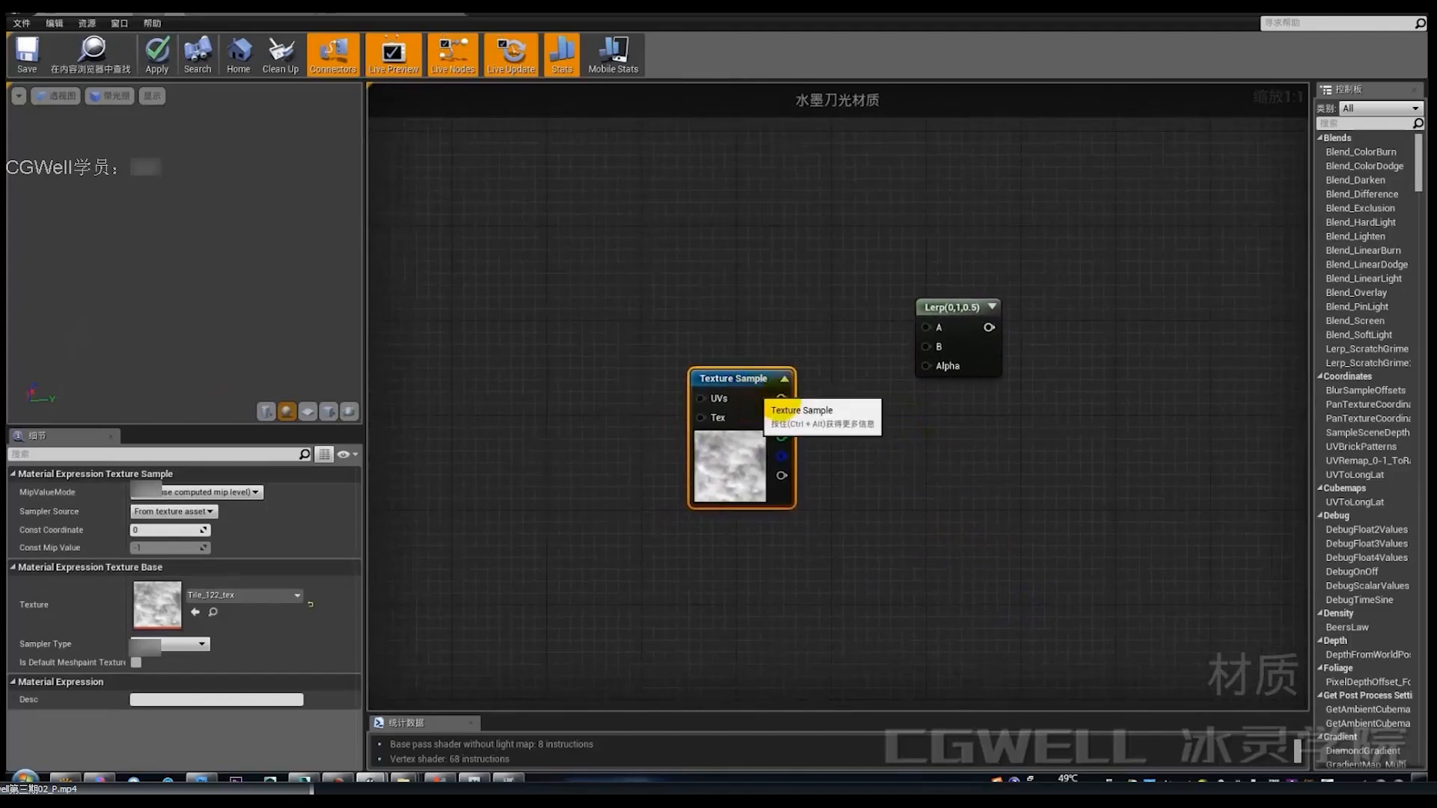
{"action": "right_click_drag", "start_coordinate": [741, 402], "coordinate": [845, 404]}
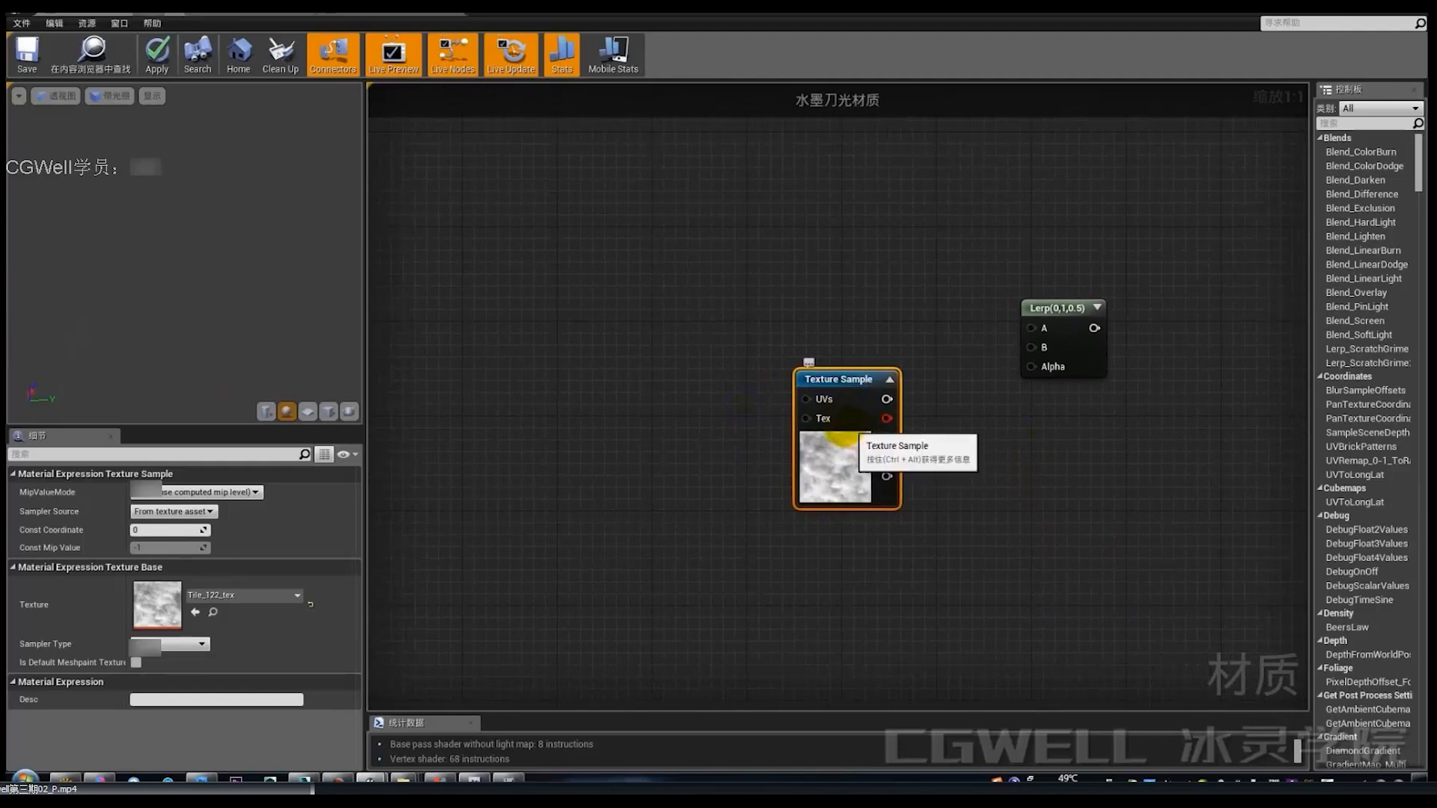
{"action": "right_click", "coordinate": [681, 278]}
{"action": "type", "text": "dy"}
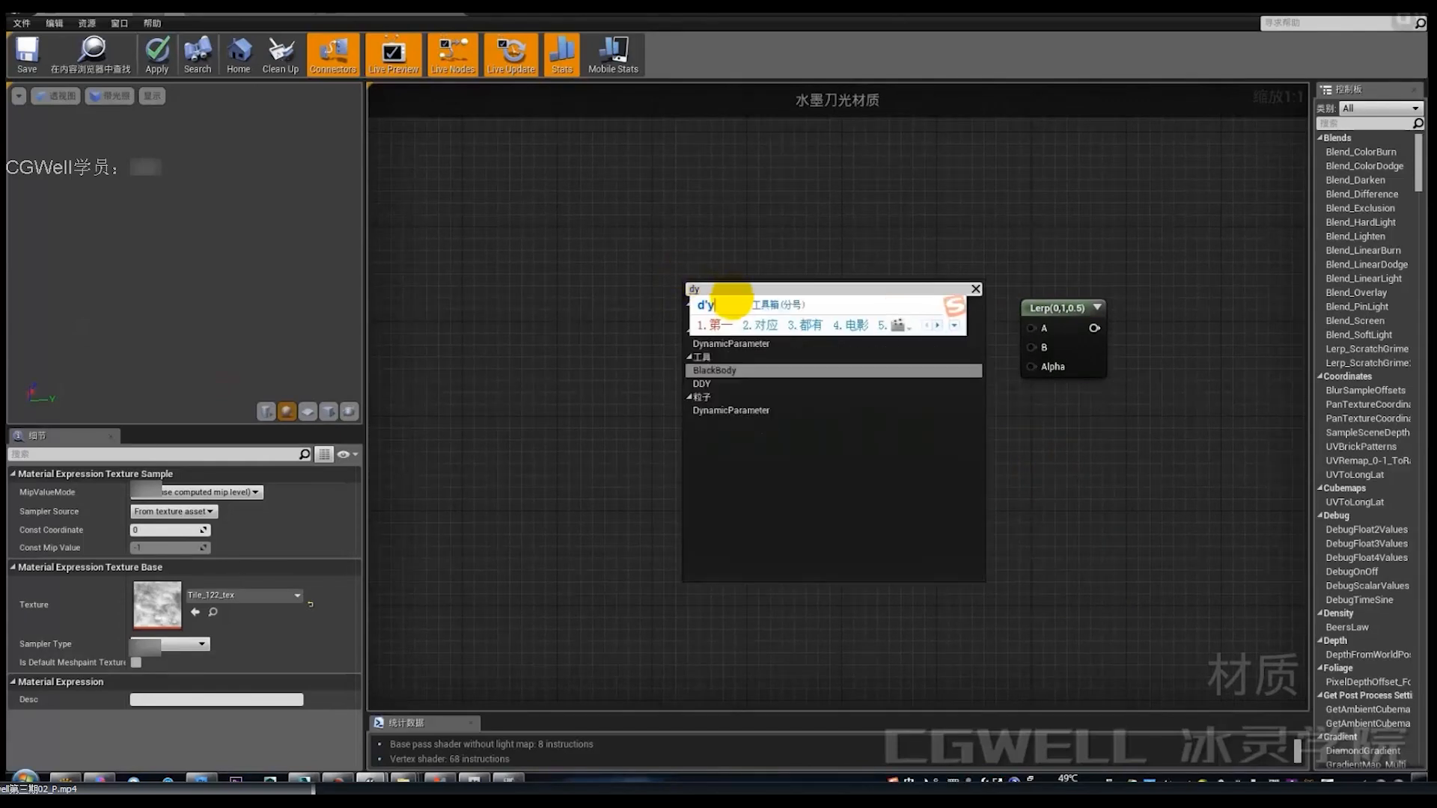
{"action": "left_click", "coordinate": [731, 344]}
{"action": "left_click_drag", "start_coordinate": [734, 363], "coordinate": [723, 295]}
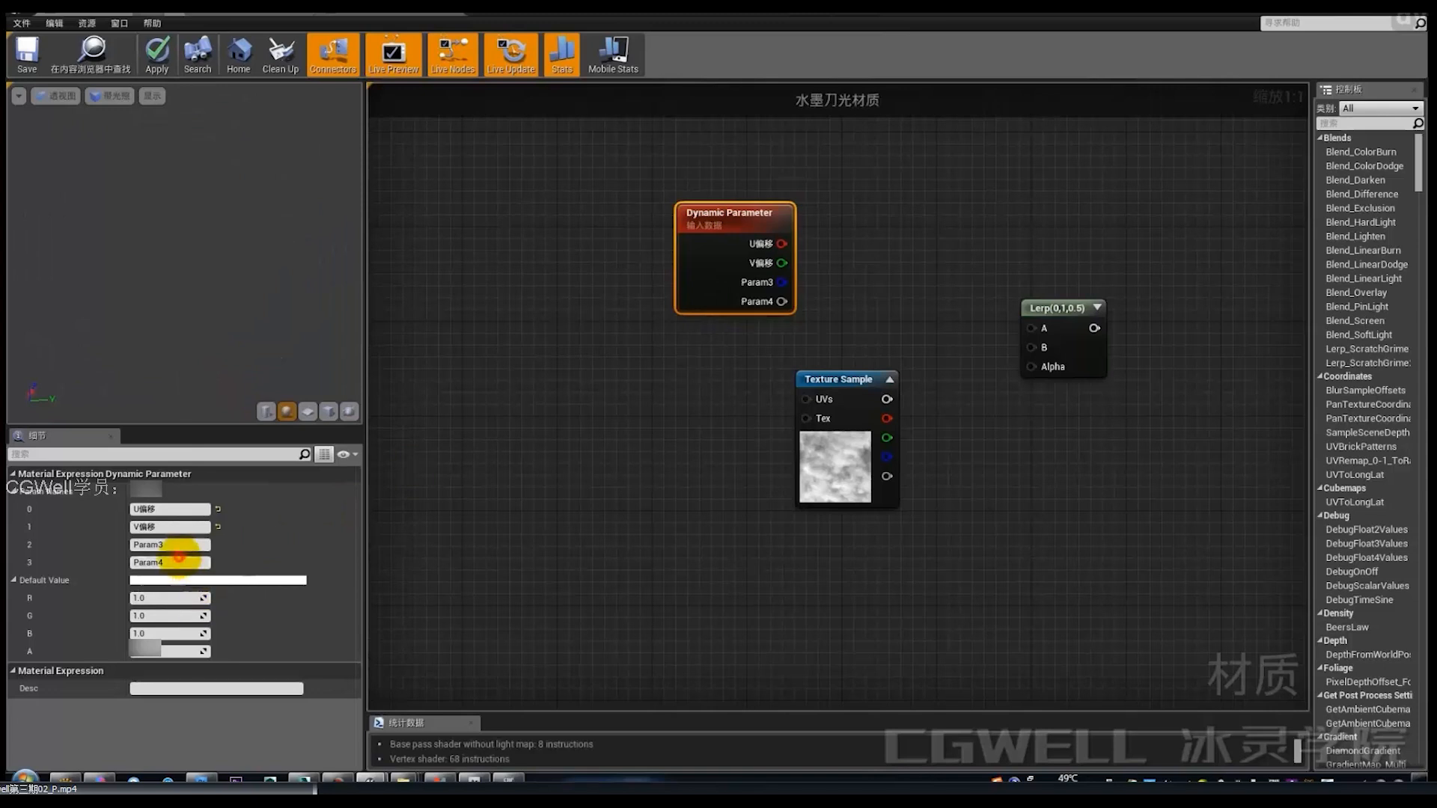
Step: Rename the new Dynamic Parameter's fourth parameter from Param4 to 溶解进度
{"action": "left_click", "coordinate": [179, 558]}
{"action": "type", "text": "a"}
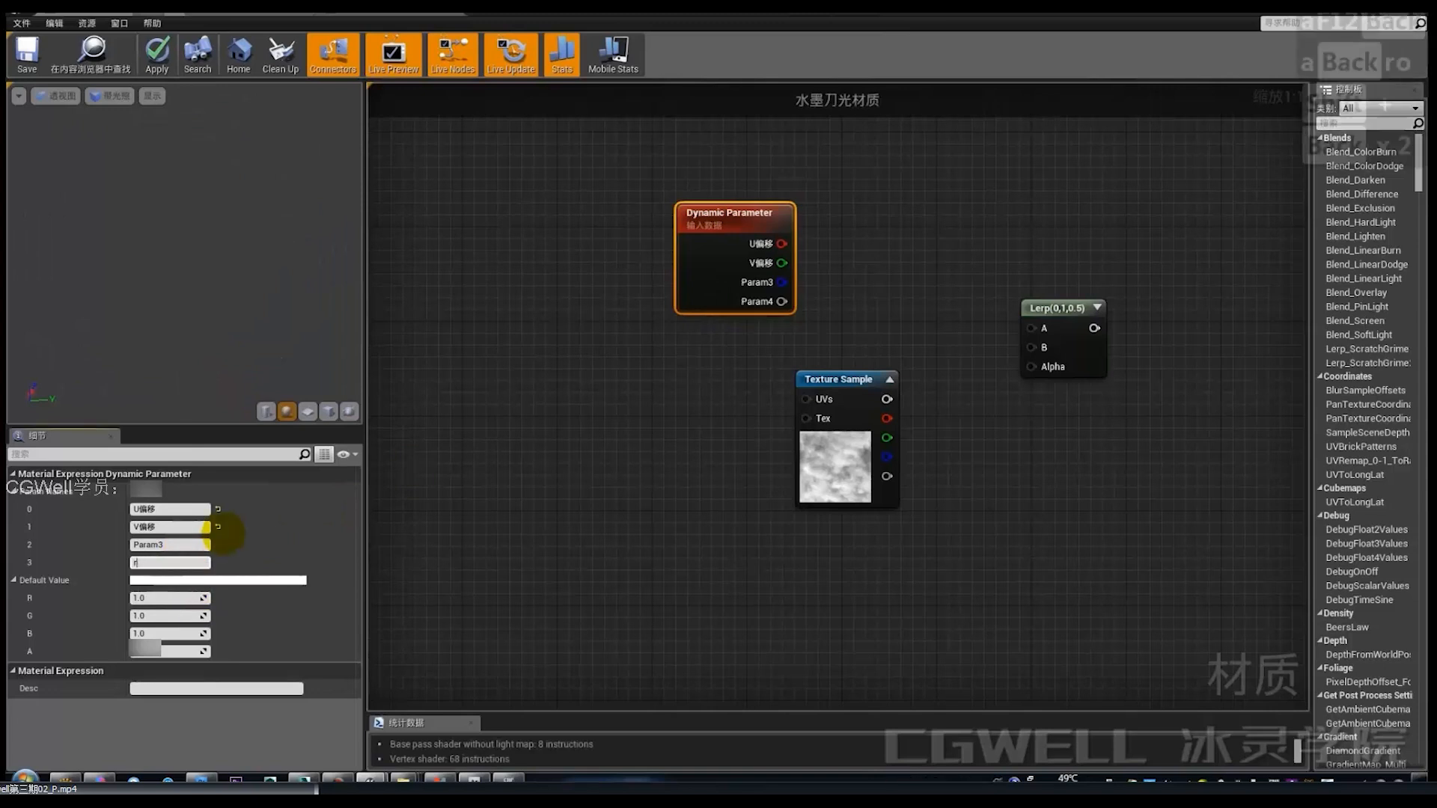
{"action": "type", "text": "溶解"}
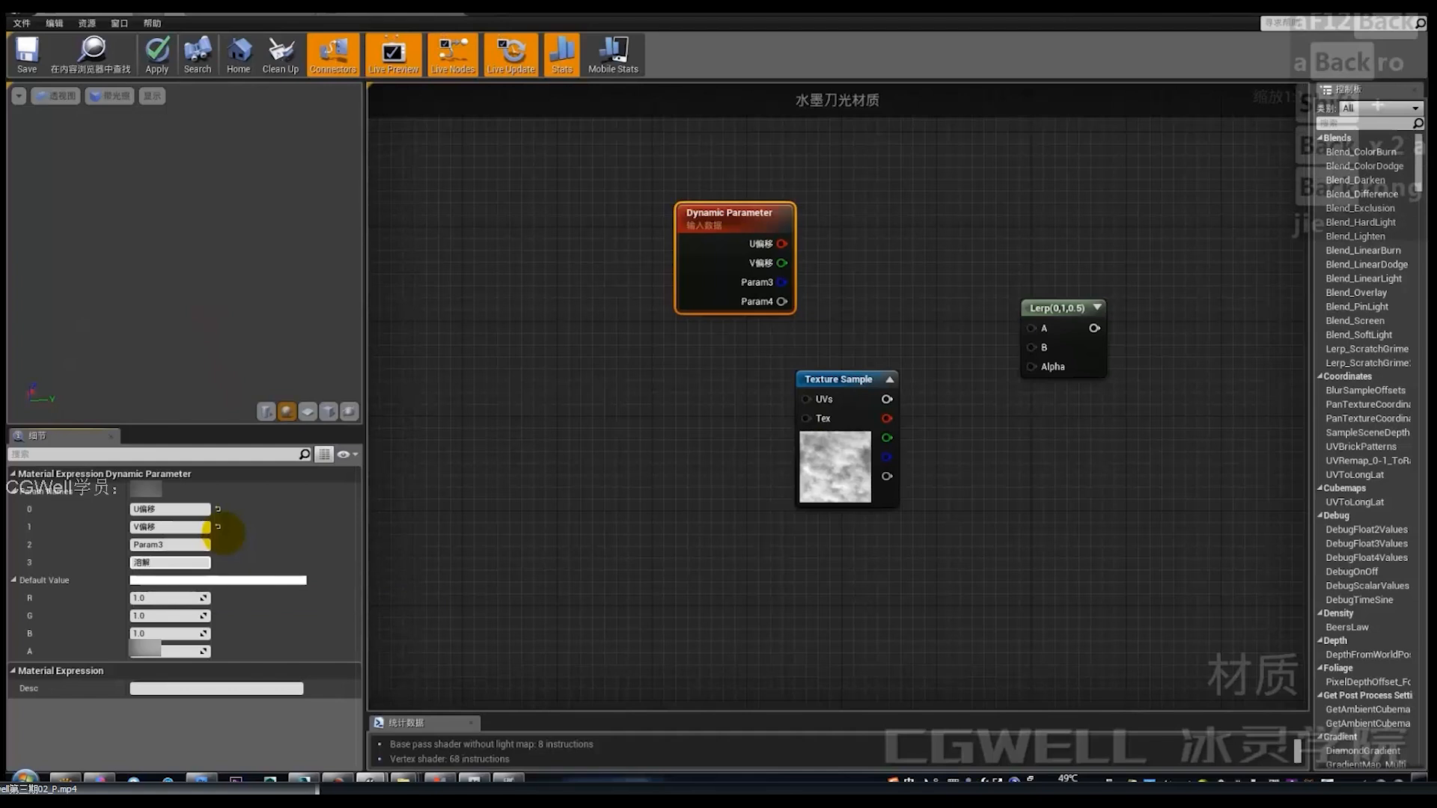
{"action": "type", "text": "进度"}
{"action": "key", "text": "Return"}
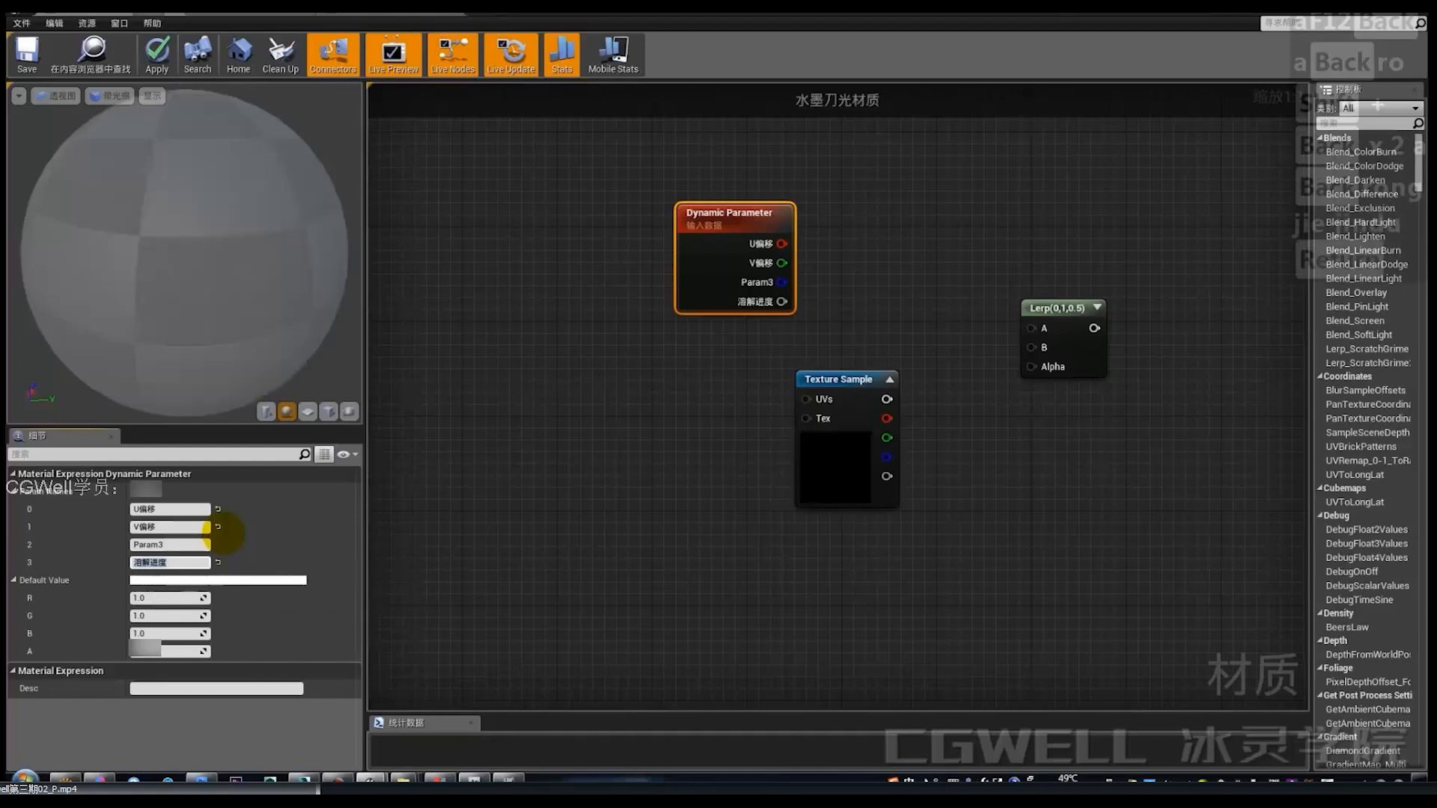
Step: Add a Multiply node, feeding 溶解进度 into A and the Tile_122_tex red channel into B
{"action": "left_click_drag", "start_coordinate": [838, 380], "coordinate": [756, 426]}
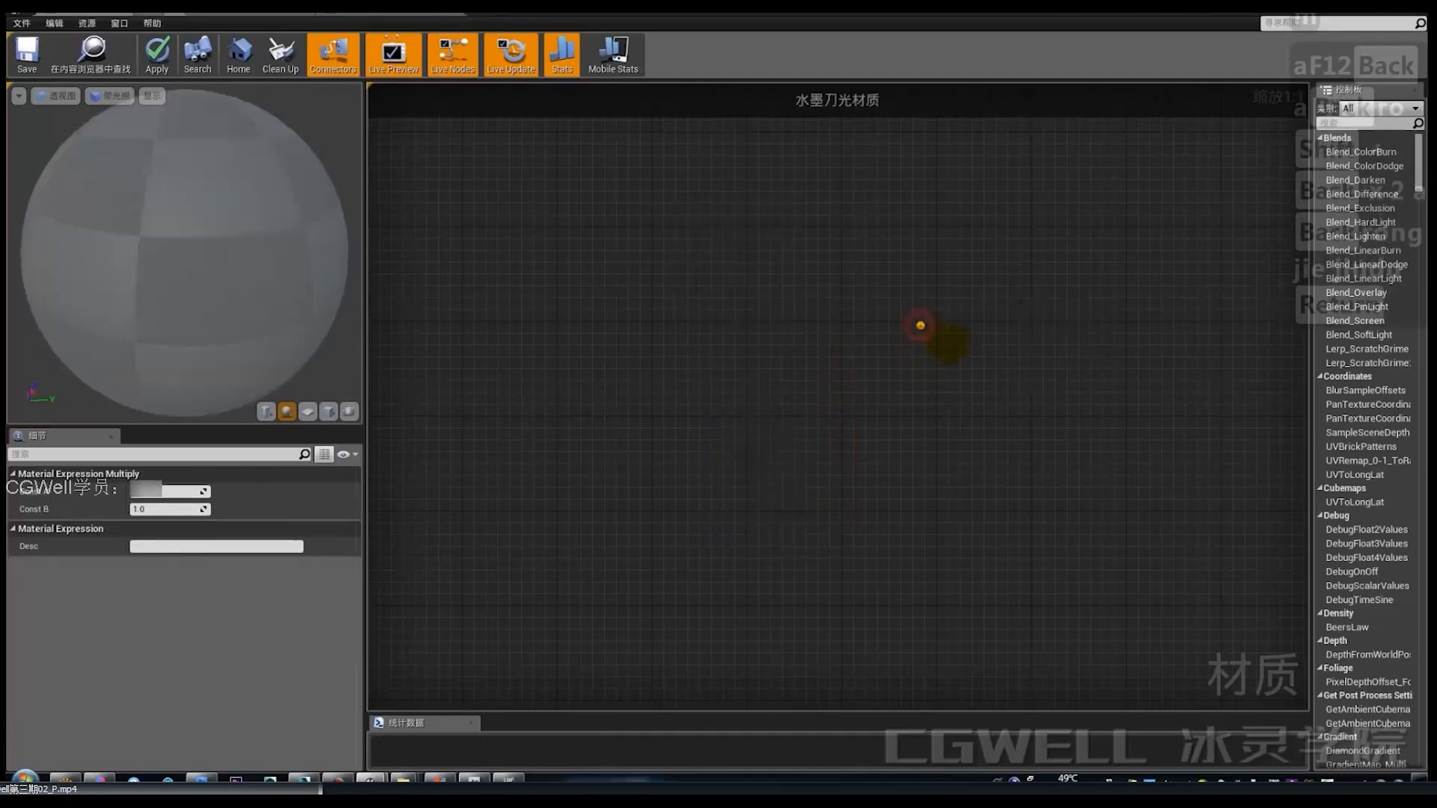
{"action": "left_click", "coordinate": [868, 357]}
{"action": "left_click_drag", "start_coordinate": [782, 302], "coordinate": [877, 387]}
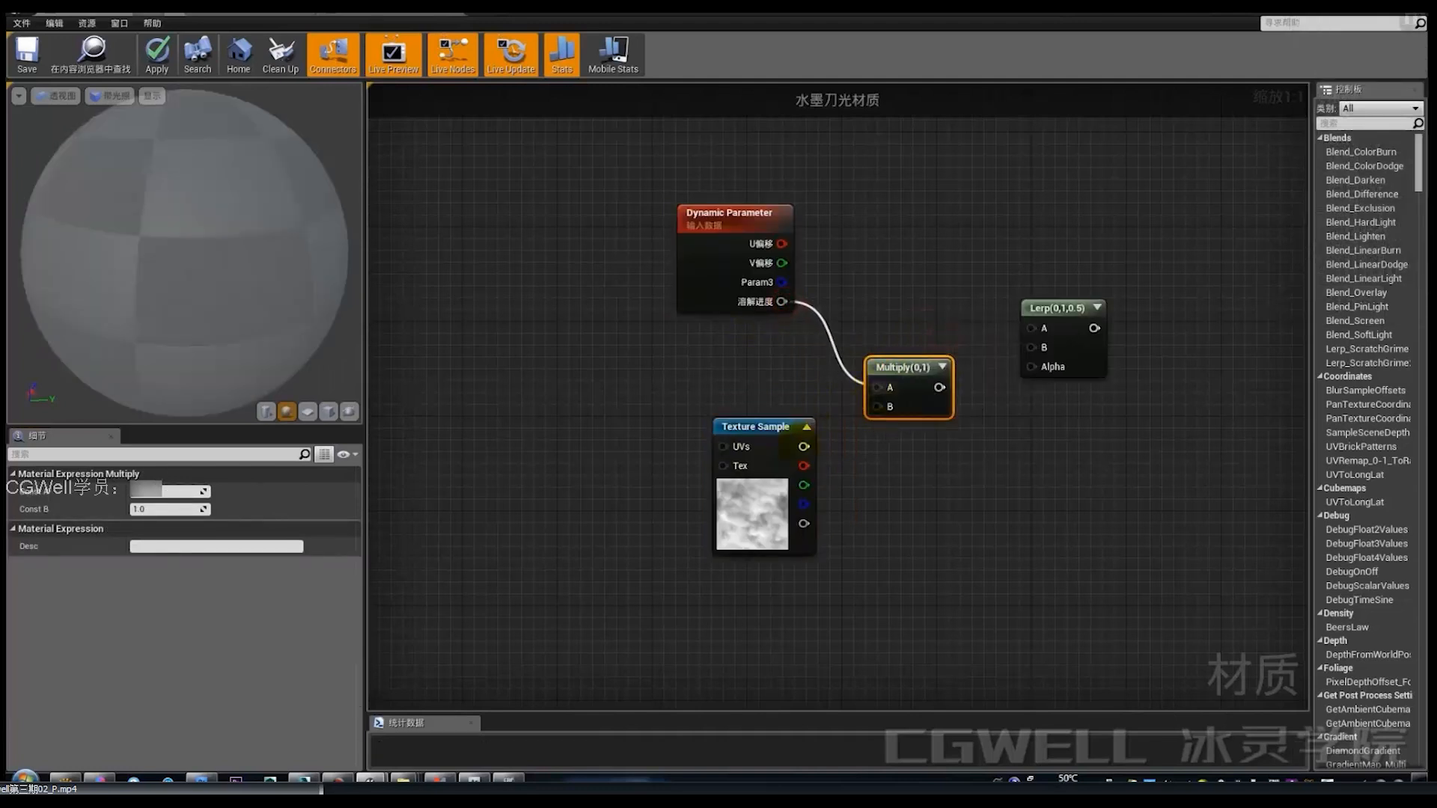
{"action": "left_click_drag", "start_coordinate": [802, 466], "coordinate": [877, 407]}
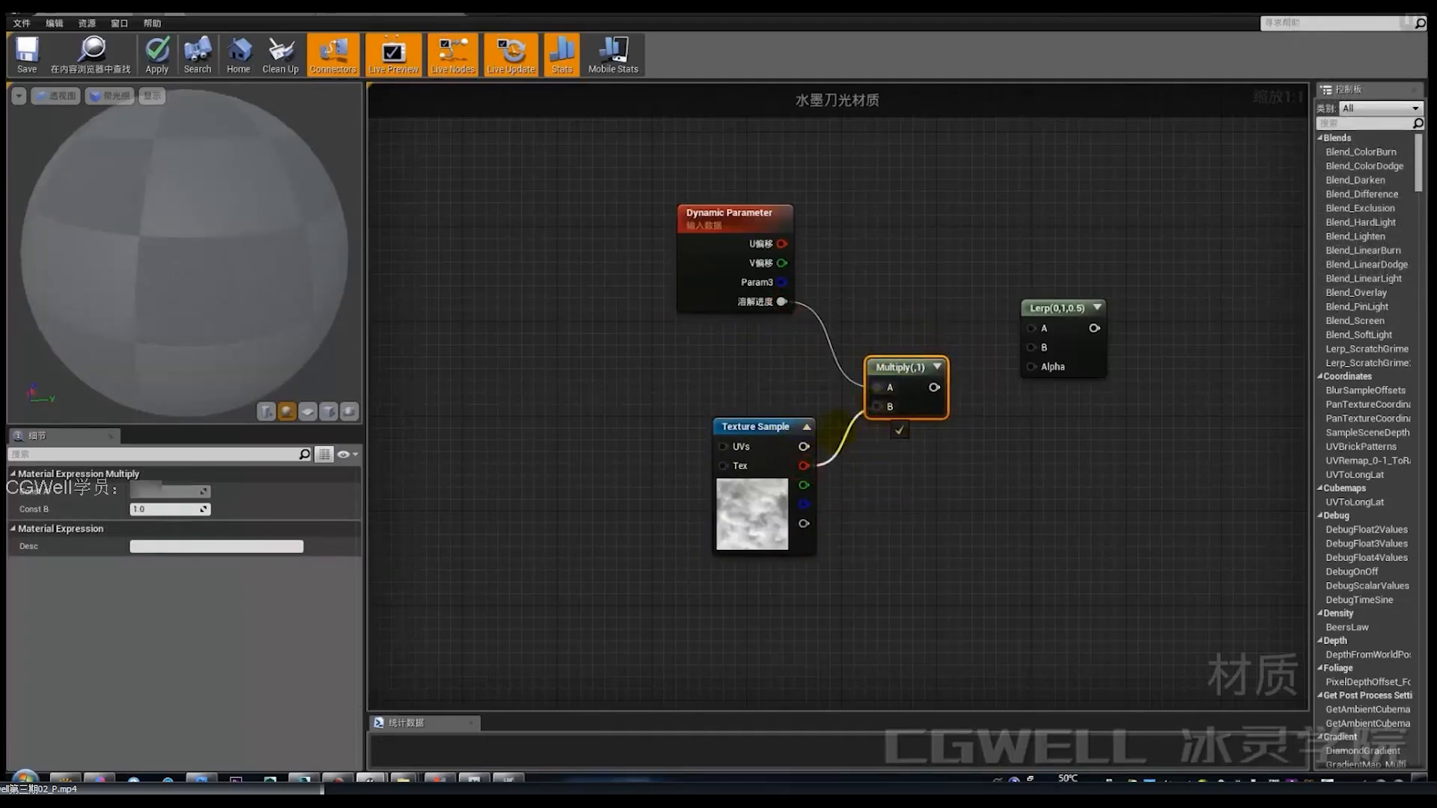
{"action": "left_click_drag", "start_coordinate": [767, 426], "coordinate": [720, 474]}
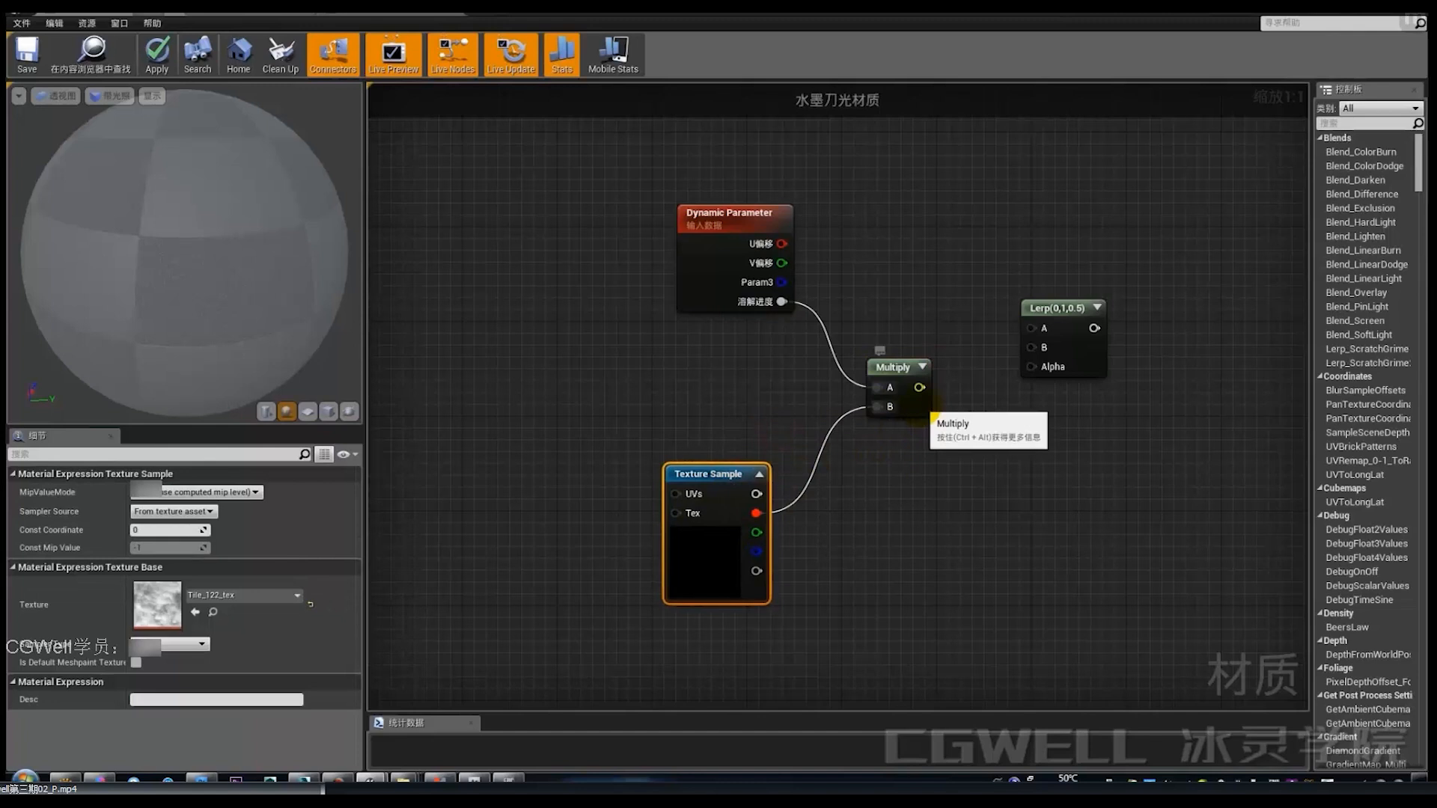
Step: Connect the Multiply output to the Lerp's Alpha, reposition both nodes, and expand the Lerp node's preview
{"action": "left_click_drag", "start_coordinate": [921, 408], "coordinate": [1032, 366]}
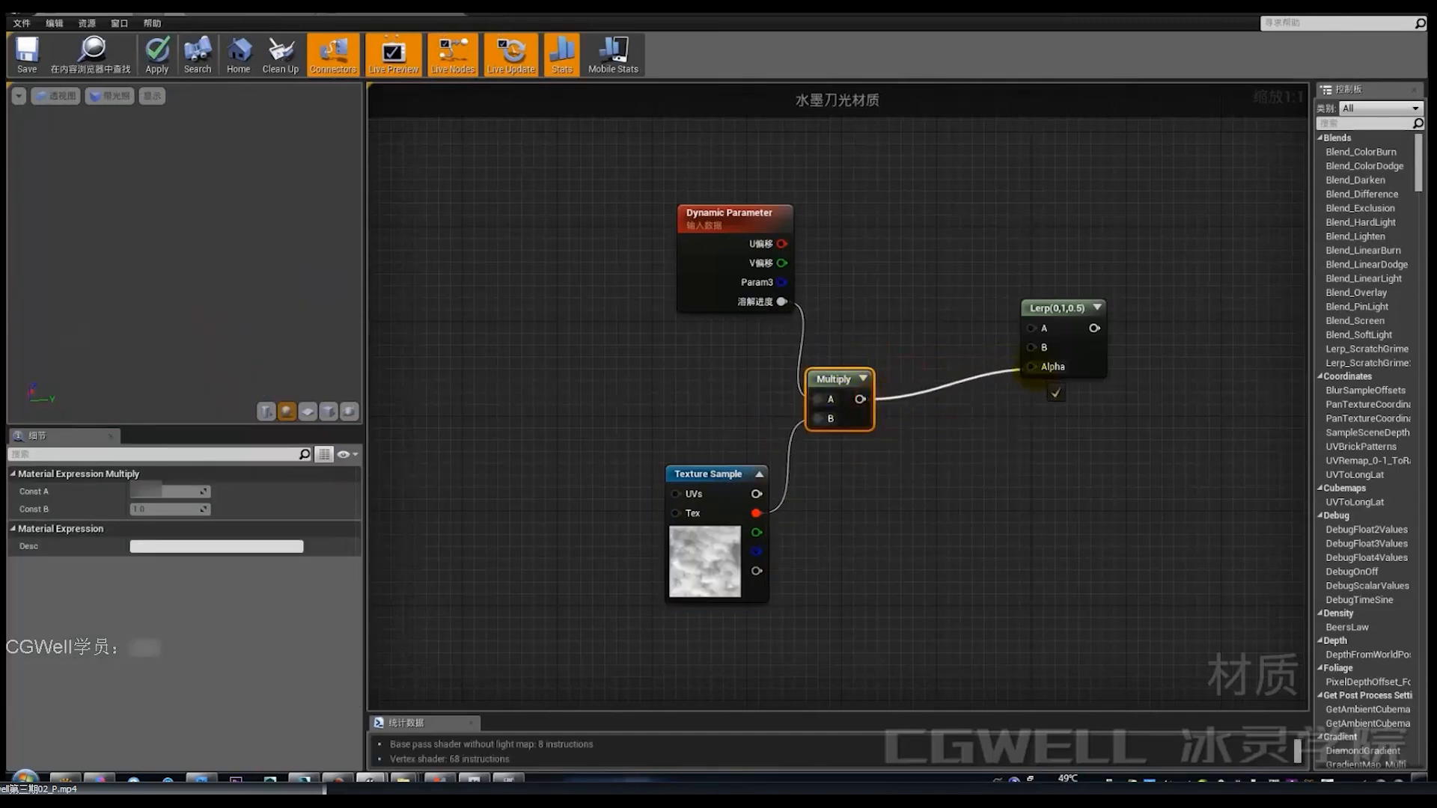
{"action": "right_click_drag", "start_coordinate": [833, 331], "coordinate": [855, 365]}
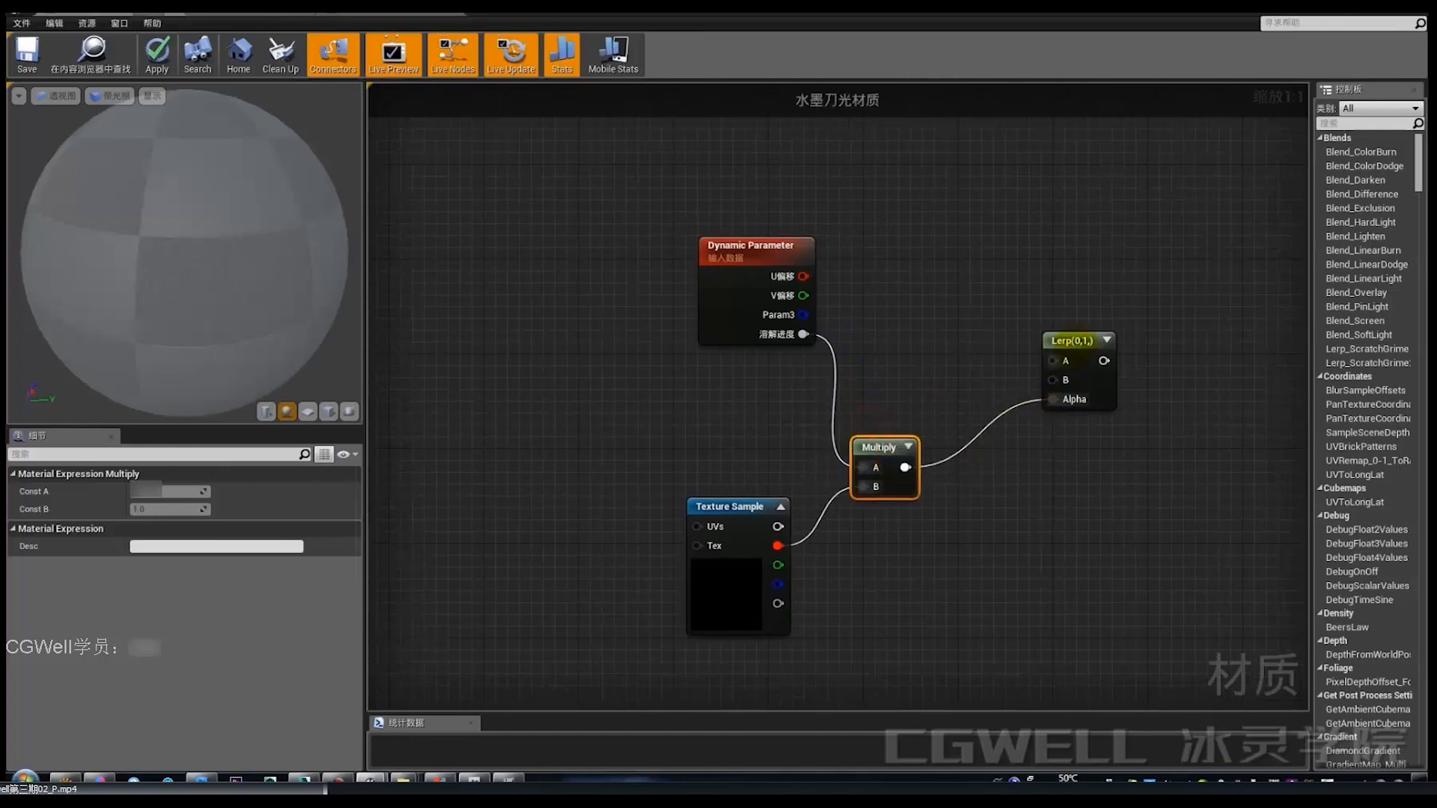
{"action": "left_click", "coordinate": [1063, 338]}
{"action": "left_click_drag", "start_coordinate": [890, 457], "coordinate": [890, 492]}
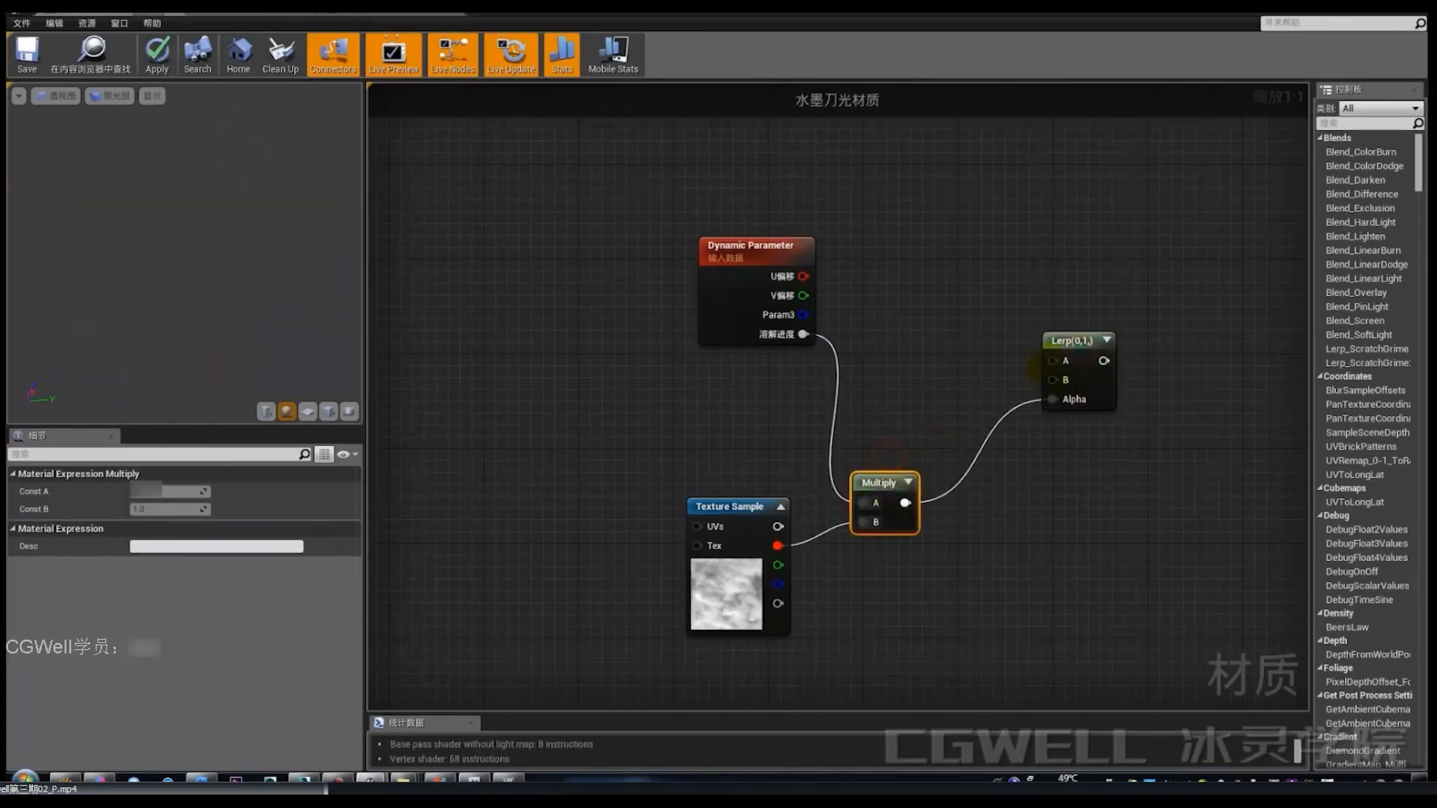
{"action": "left_click_drag", "start_coordinate": [1074, 339], "coordinate": [1075, 351]}
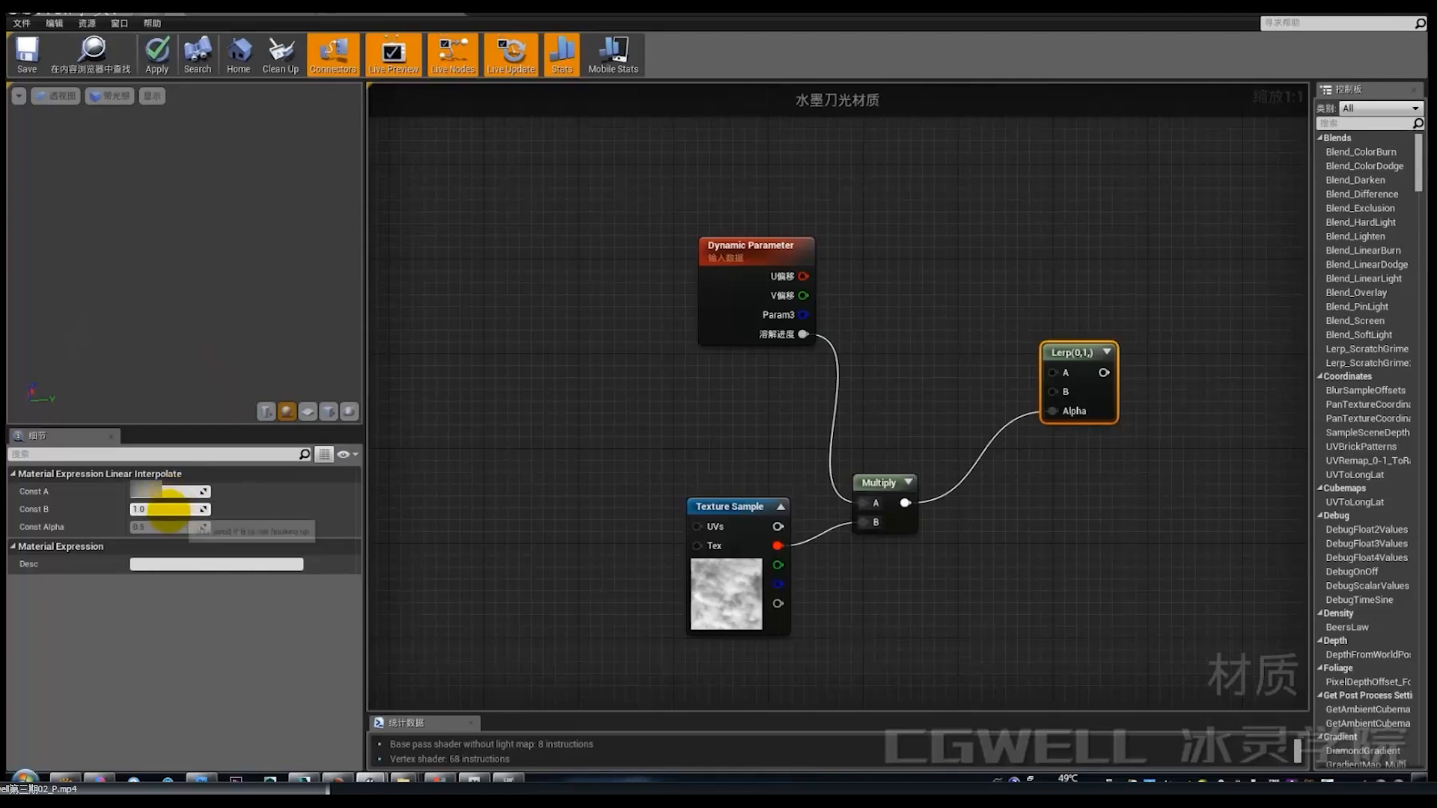
{"action": "left_click_drag", "start_coordinate": [1117, 343], "coordinate": [1092, 307]}
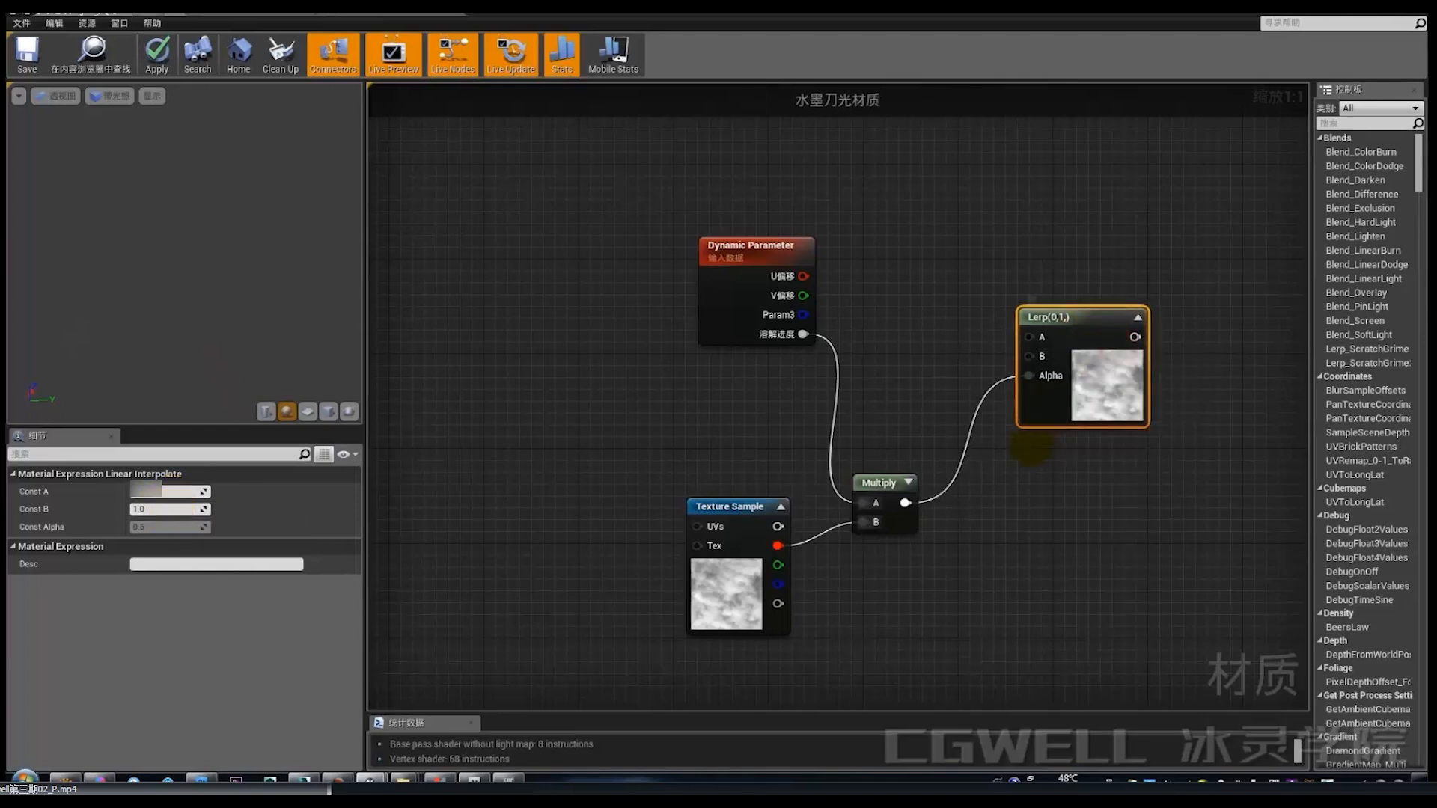
Step: Tidy the dissolve section by moving the Multiply and Dynamic Parameter closer together and raising the Lerp beside them
{"action": "left_click_drag", "start_coordinate": [867, 491], "coordinate": [891, 431]}
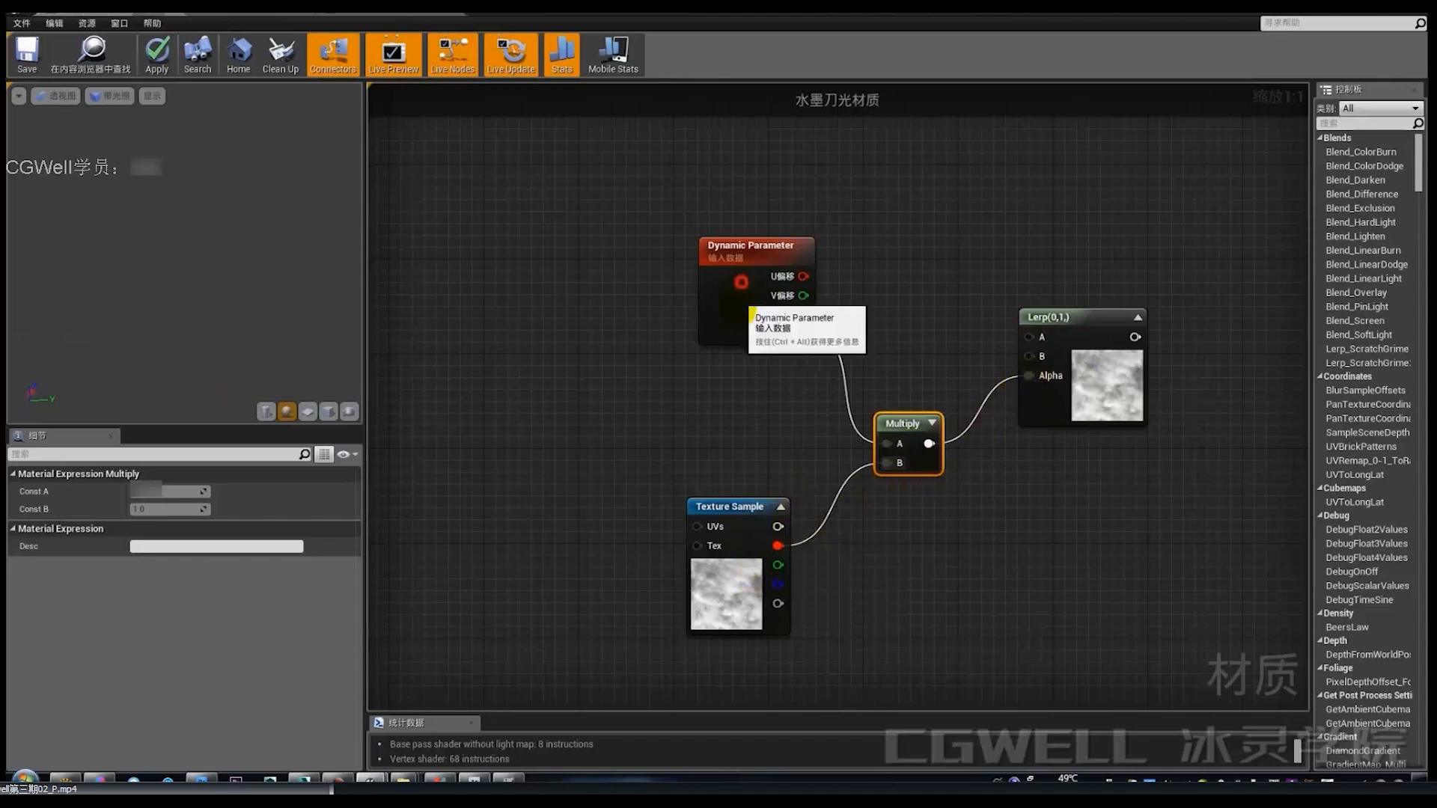
{"action": "left_click_drag", "start_coordinate": [744, 303], "coordinate": [731, 324]}
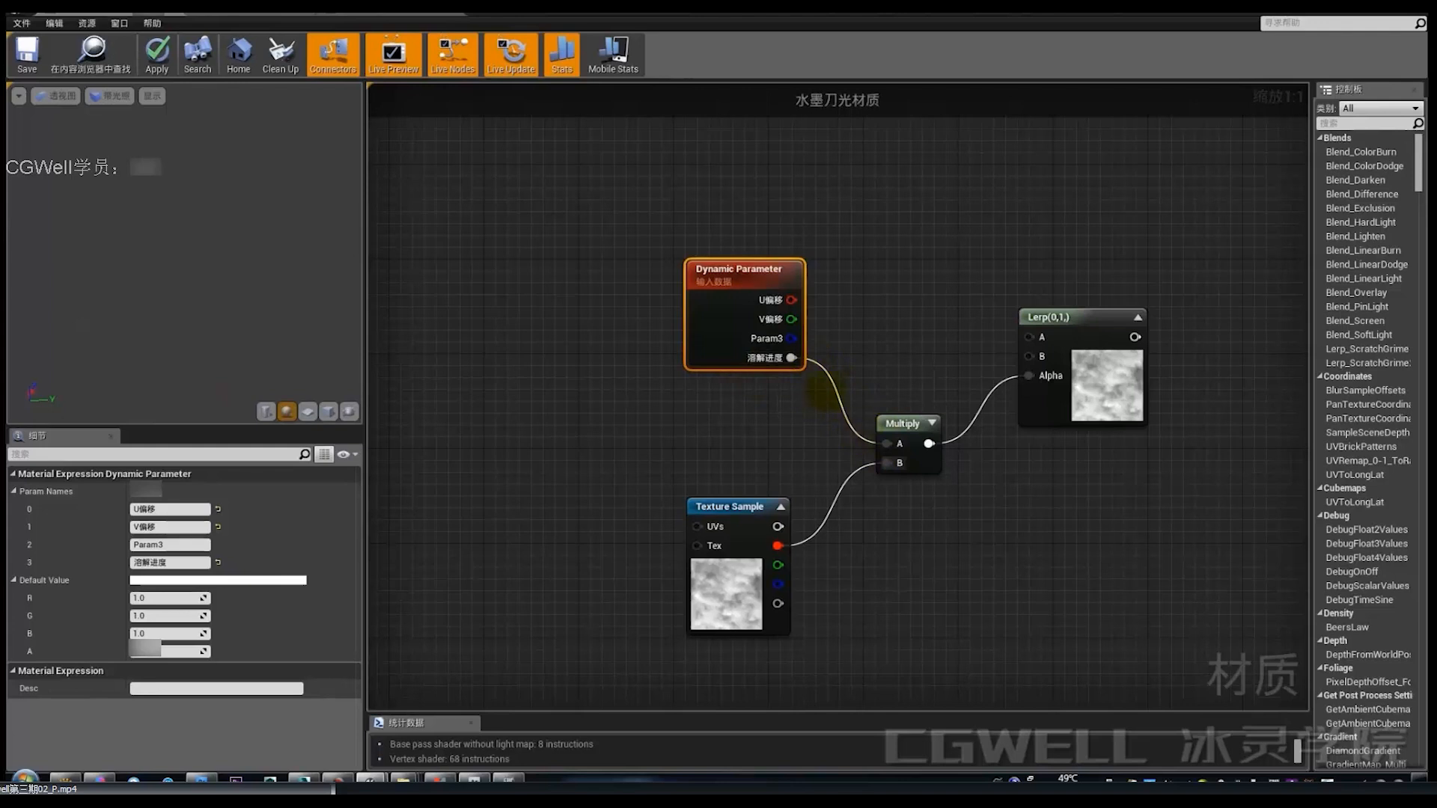
{"action": "left_click", "coordinate": [726, 583]}
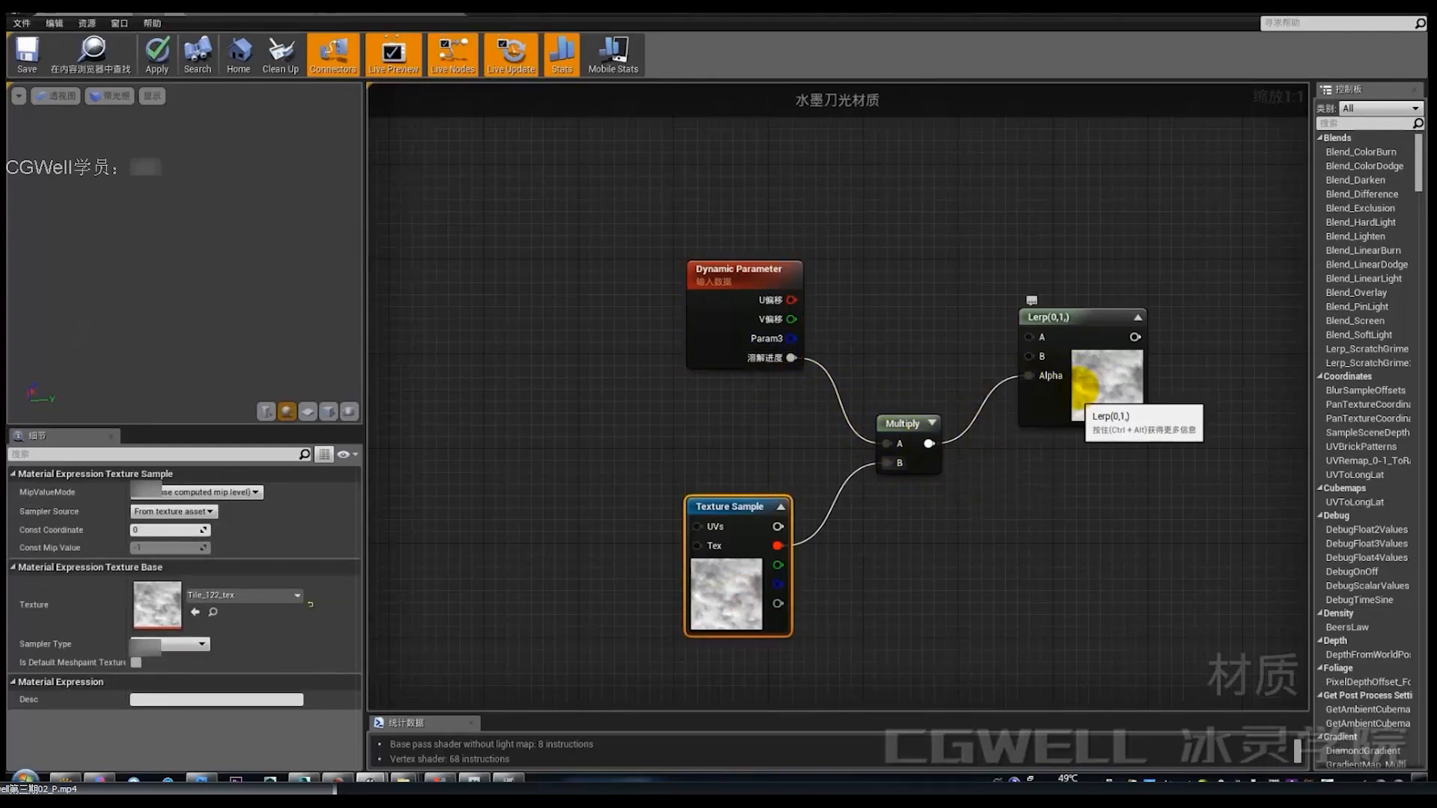
{"action": "left_click_drag", "start_coordinate": [1089, 344], "coordinate": [1100, 348]}
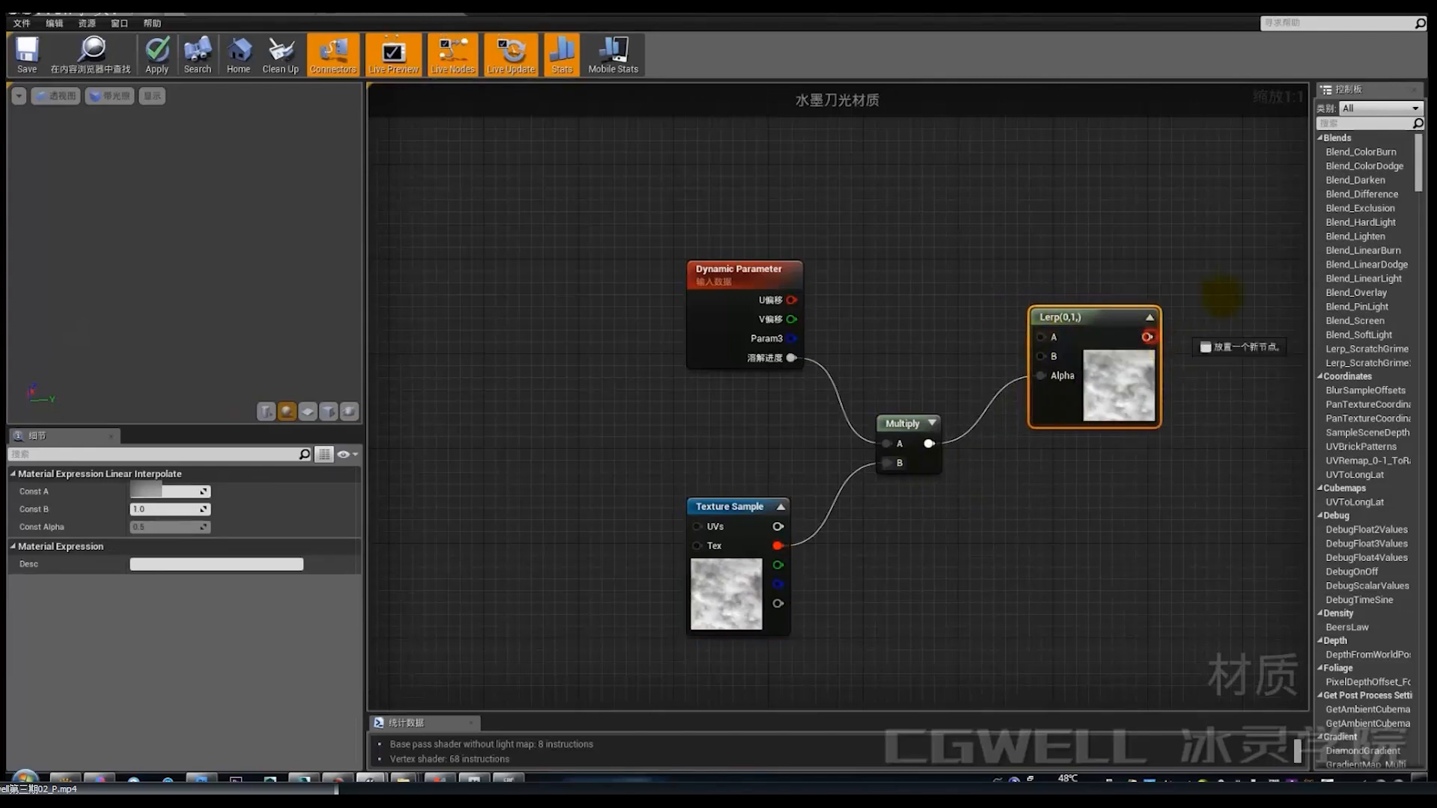
{"action": "left_click_drag", "start_coordinate": [1255, 290], "coordinate": [1253, 290]}
{"action": "left_click", "coordinate": [1191, 255]}
{"action": "left_click_drag", "start_coordinate": [1098, 335], "coordinate": [1098, 311]}
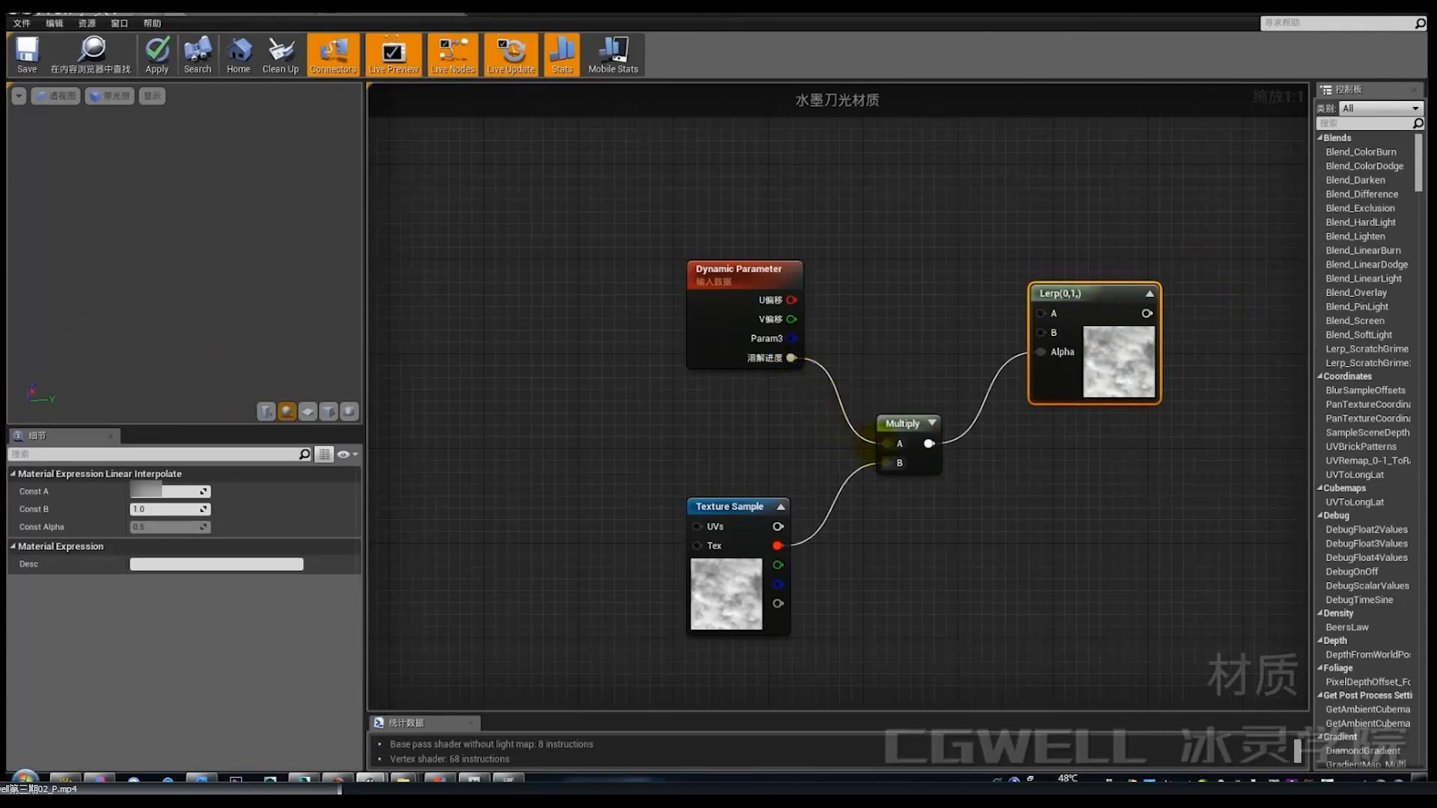
{"action": "right_click_drag", "start_coordinate": [1003, 373], "coordinate": [925, 410]}
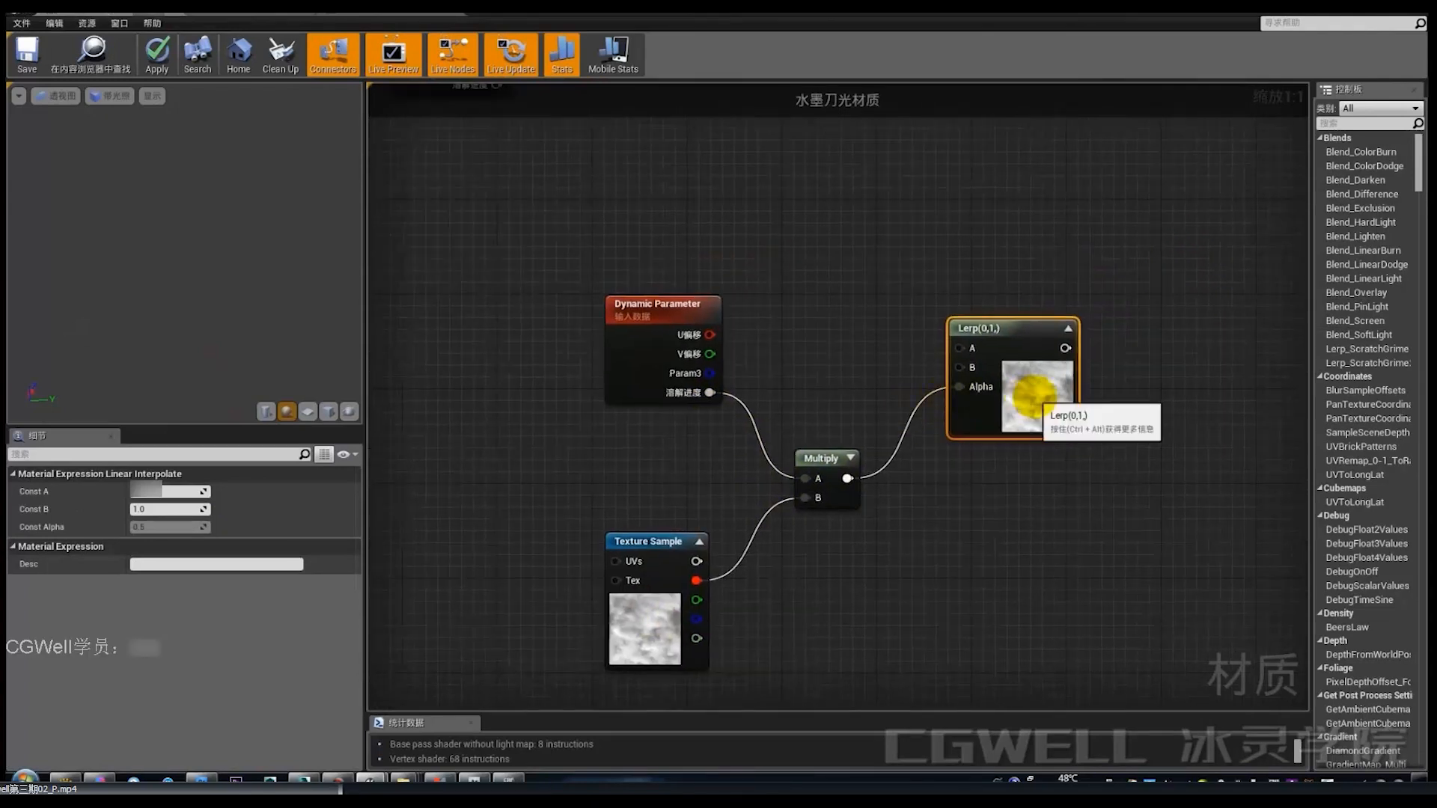
{"action": "right_click_drag", "start_coordinate": [1037, 398], "coordinate": [940, 404]}
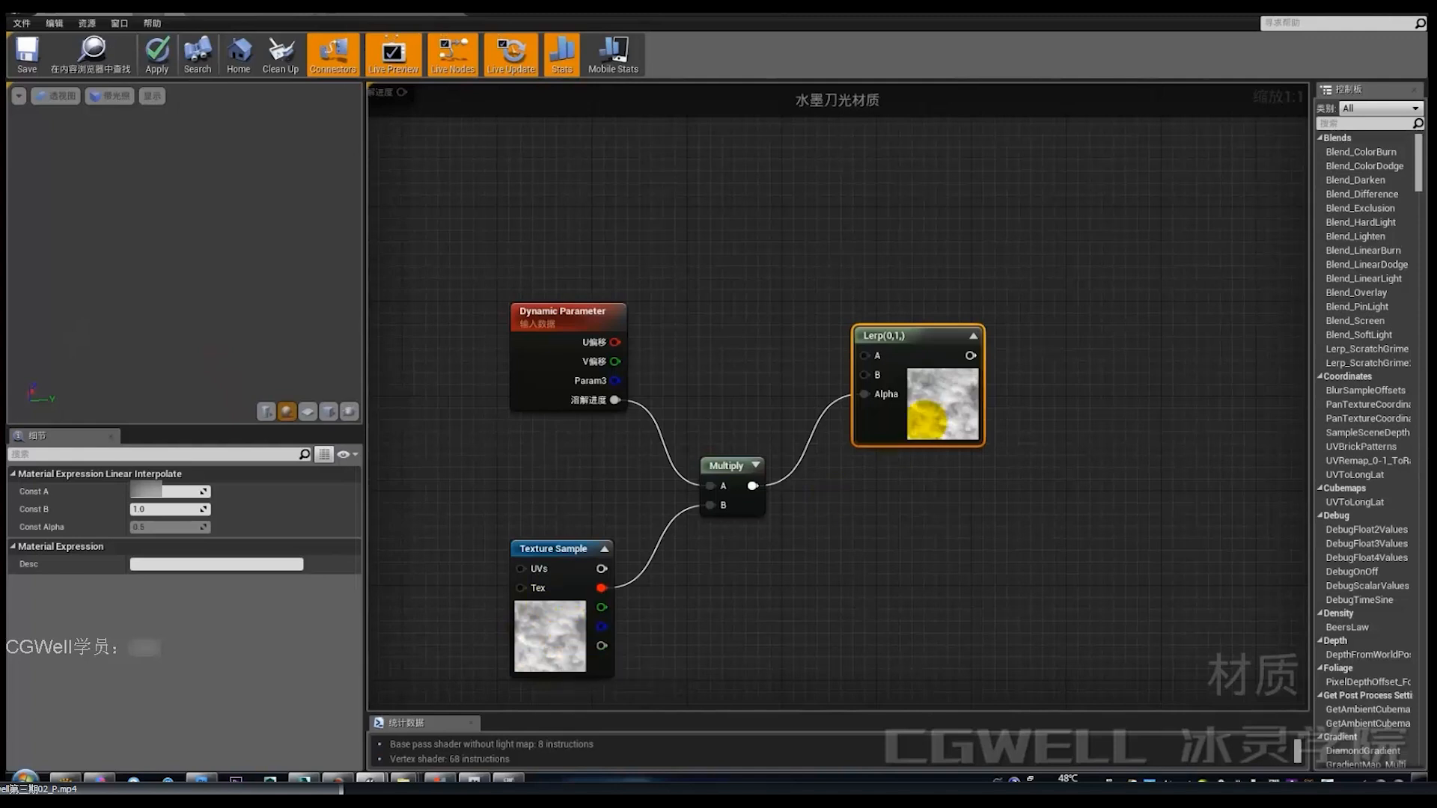
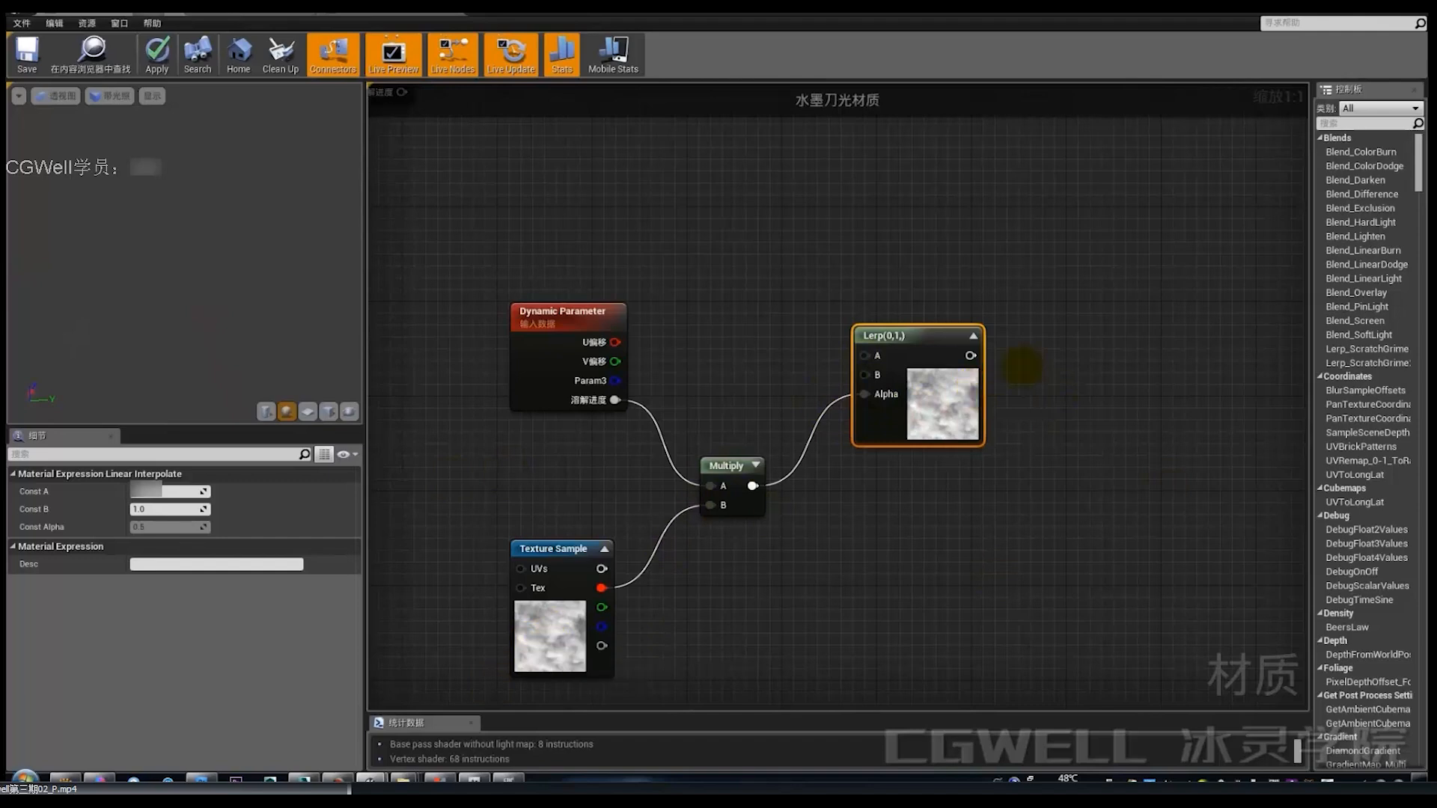
Step: Shift ParticleColor away from the material output, add a Multiply node between them, and connect ParticleColor's 输出透明通道 to A
{"action": "right_click_drag", "start_coordinate": [925, 476], "coordinate": [842, 630]}
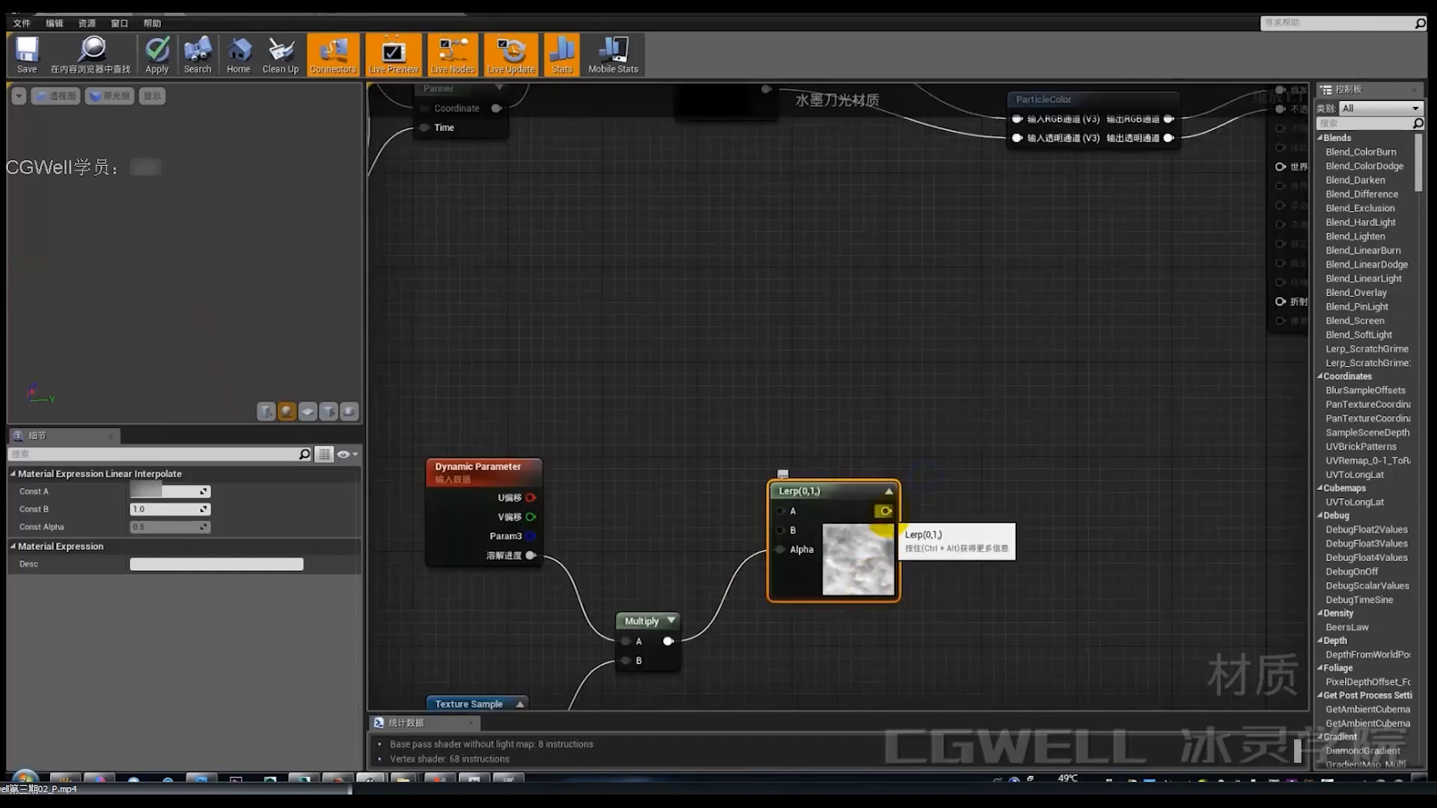
{"action": "right_click_drag", "start_coordinate": [1104, 386], "coordinate": [978, 602]}
{"action": "left_click_drag", "start_coordinate": [1025, 315], "coordinate": [881, 303]}
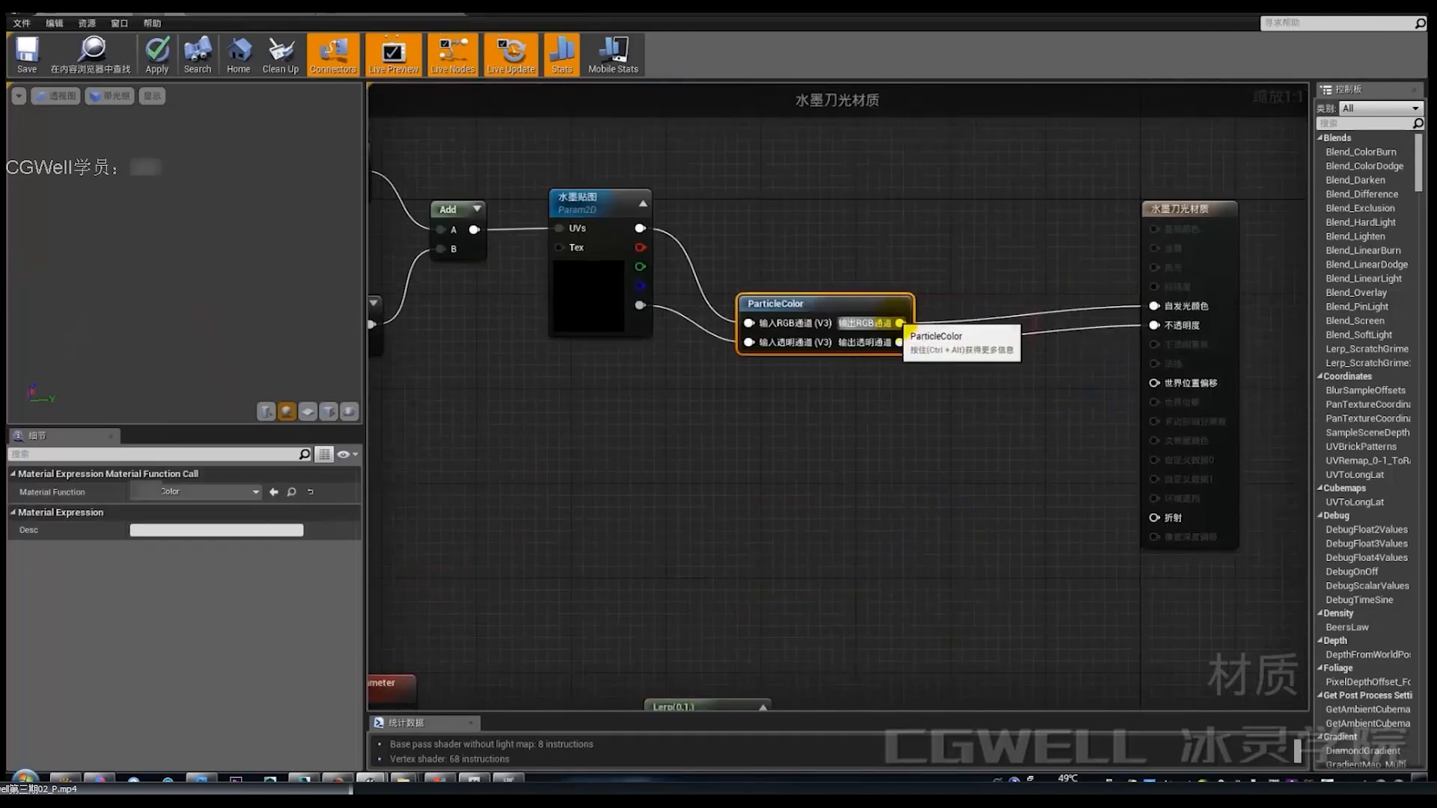
{"action": "key", "text": "m"}
{"action": "left_click", "coordinate": [969, 400]}
{"action": "left_click_drag", "start_coordinate": [1010, 410], "coordinate": [1038, 375]}
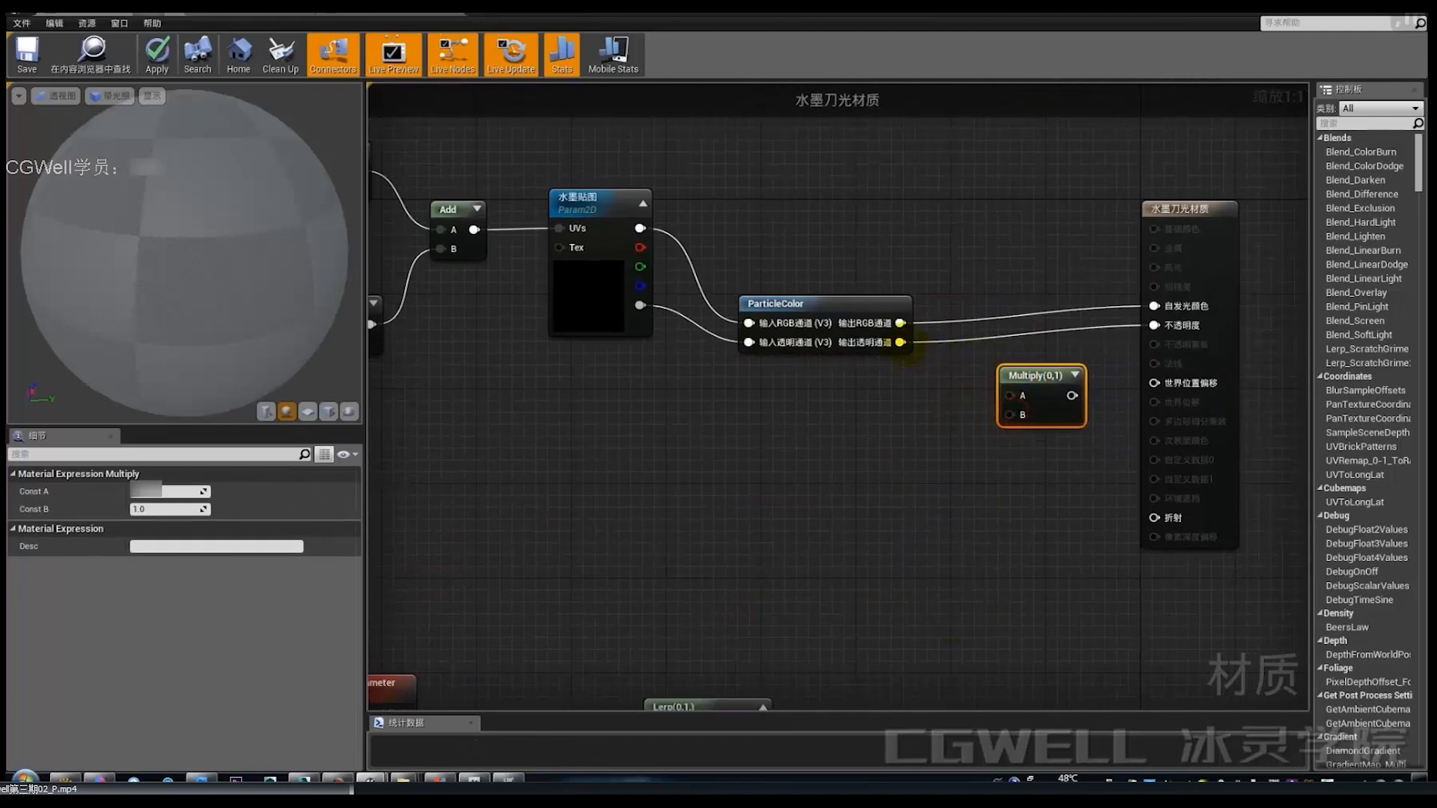
{"action": "left_click_drag", "start_coordinate": [901, 342], "coordinate": [1009, 395]}
Step: Connect the Lerp output to the new Multiply's B and route the Multiply result into the material's 不透明度
{"action": "right_click_drag", "start_coordinate": [957, 513], "coordinate": [937, 354]}
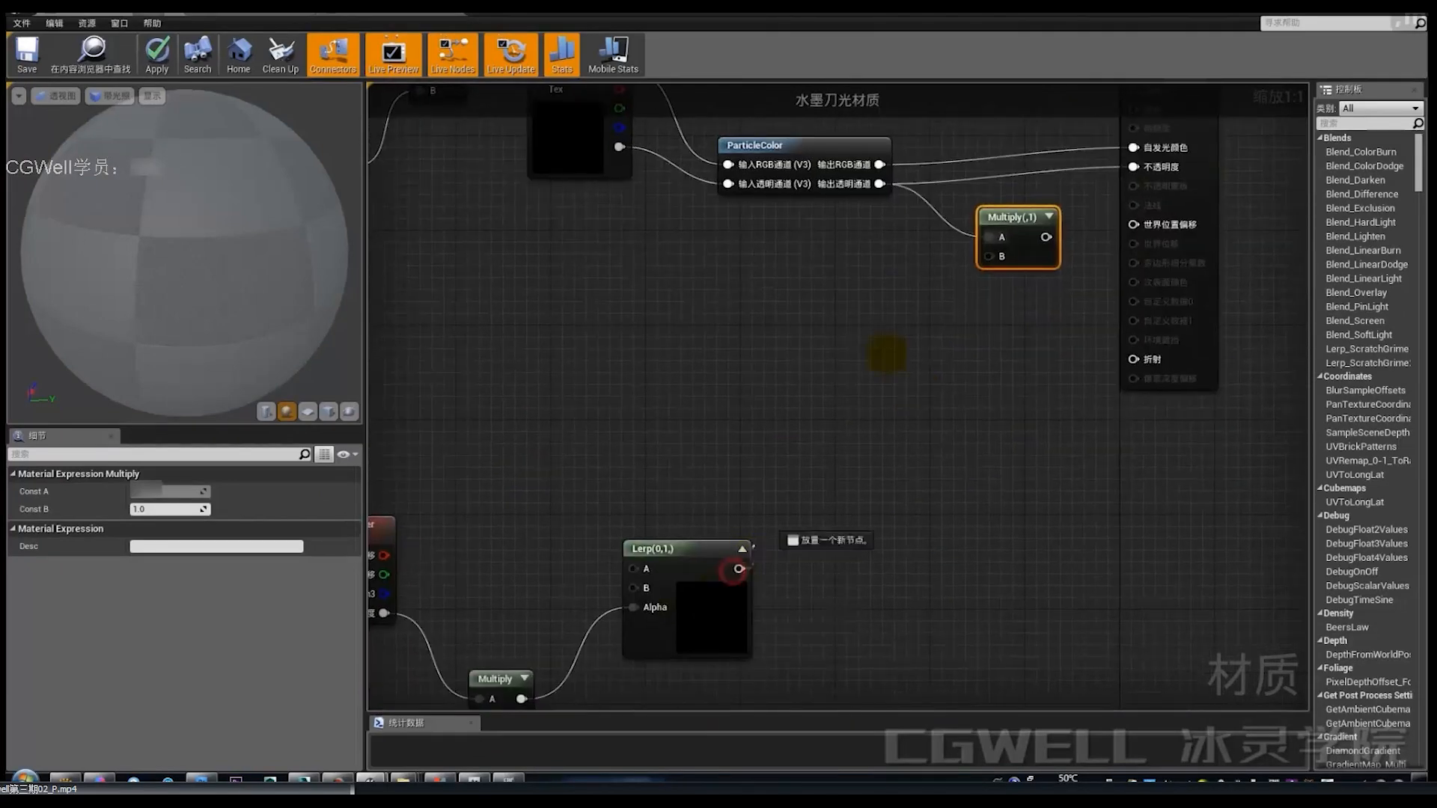
{"action": "left_click_drag", "start_coordinate": [739, 568], "coordinate": [991, 256]}
{"action": "right_click_drag", "start_coordinate": [1020, 356], "coordinate": [951, 519]}
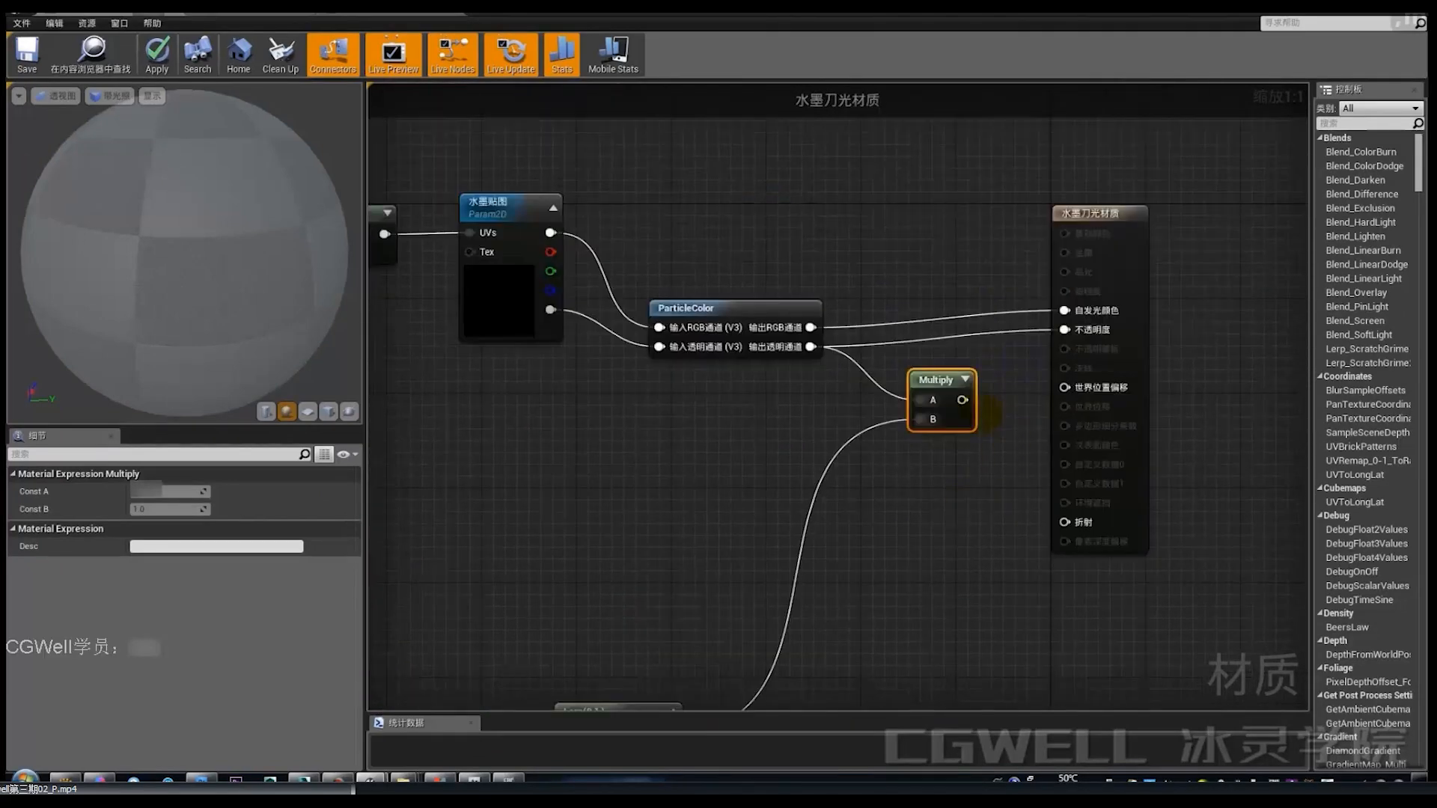
{"action": "left_click_drag", "start_coordinate": [963, 399], "coordinate": [1066, 331]}
{"action": "right_click_drag", "start_coordinate": [1022, 477], "coordinate": [1179, 304]}
{"action": "scroll", "coordinate": [1179, 303], "scroll_direction": "down", "scroll_amount": 3}
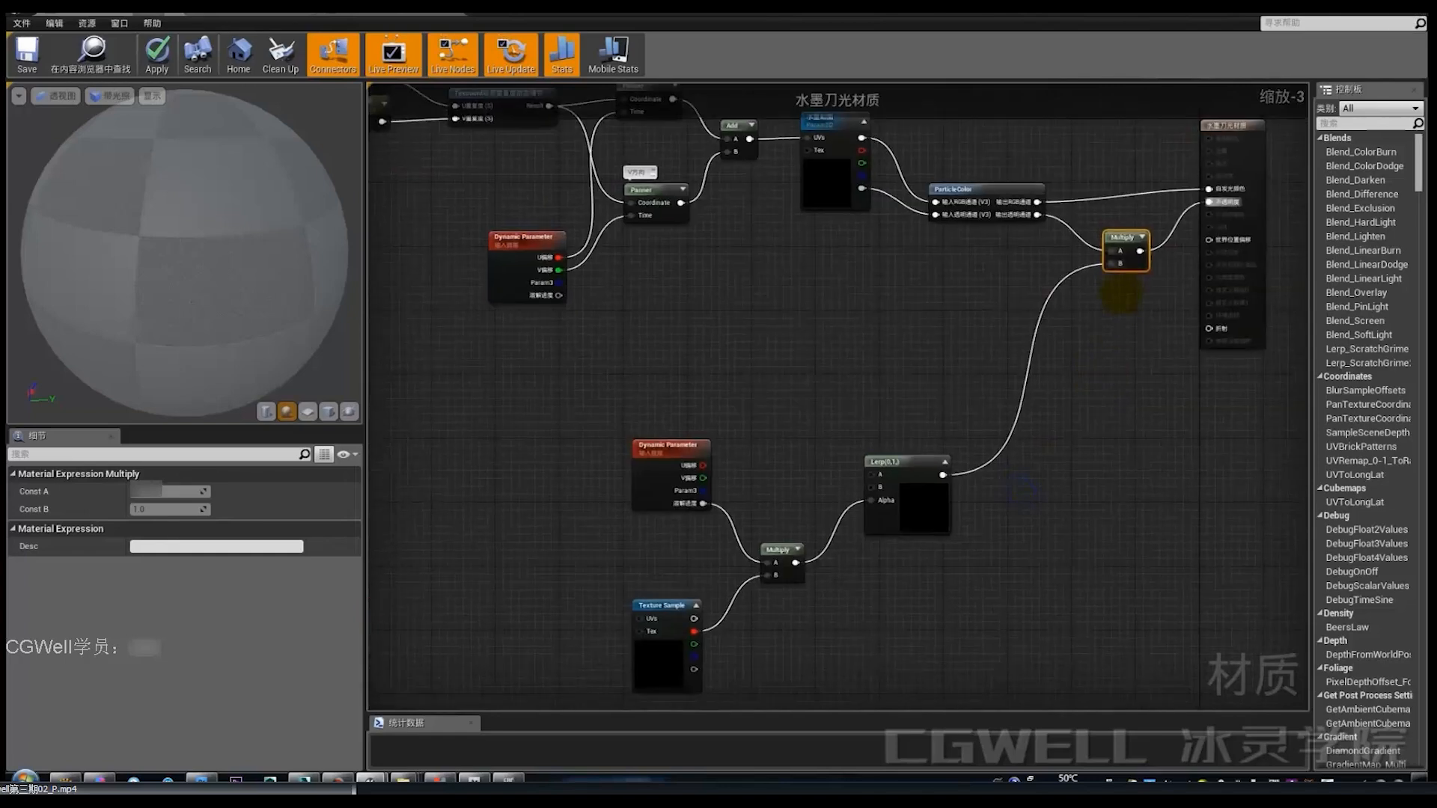
Step: Lower the opacity Multiply toward the Lerp and rearrange the second Dynamic Parameter and Tile_122_tex Texture Sample around their Multiply
{"action": "left_click_drag", "start_coordinate": [1123, 240], "coordinate": [1091, 352]}
{"action": "right_click_drag", "start_coordinate": [1016, 479], "coordinate": [1148, 356]}
{"action": "right_click_drag", "start_coordinate": [1025, 440], "coordinate": [1085, 418]}
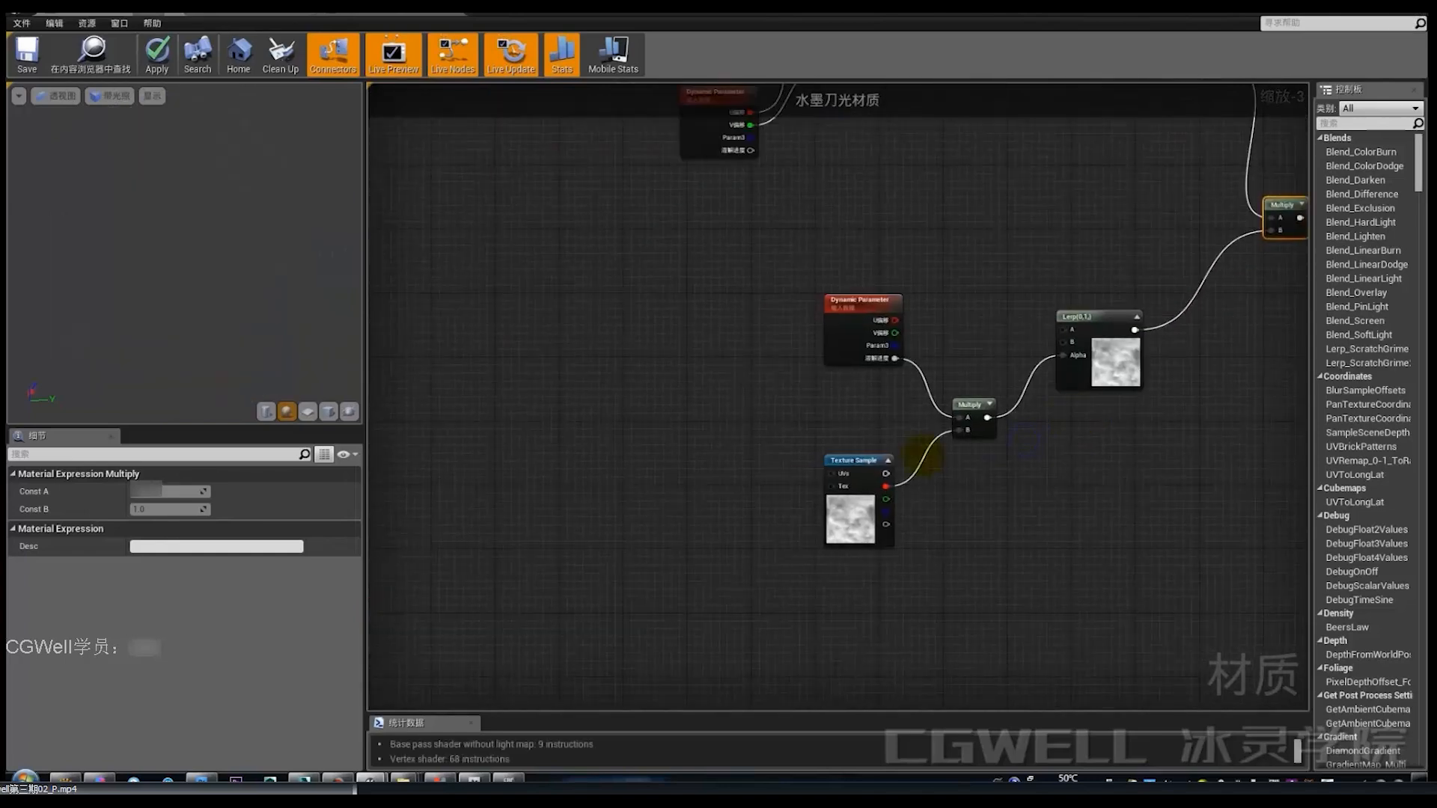
{"action": "left_click_drag", "start_coordinate": [862, 464], "coordinate": [876, 430]}
{"action": "right_click_drag", "start_coordinate": [836, 391], "coordinate": [933, 383]}
{"action": "scroll", "coordinate": [931, 378], "scroll_direction": "up", "scroll_amount": 3}
{"action": "left_click_drag", "start_coordinate": [966, 317], "coordinate": [996, 288]}
{"action": "right_click_drag", "start_coordinate": [998, 361], "coordinate": [941, 336]}
{"action": "left_click_drag", "start_coordinate": [926, 302], "coordinate": [890, 326]}
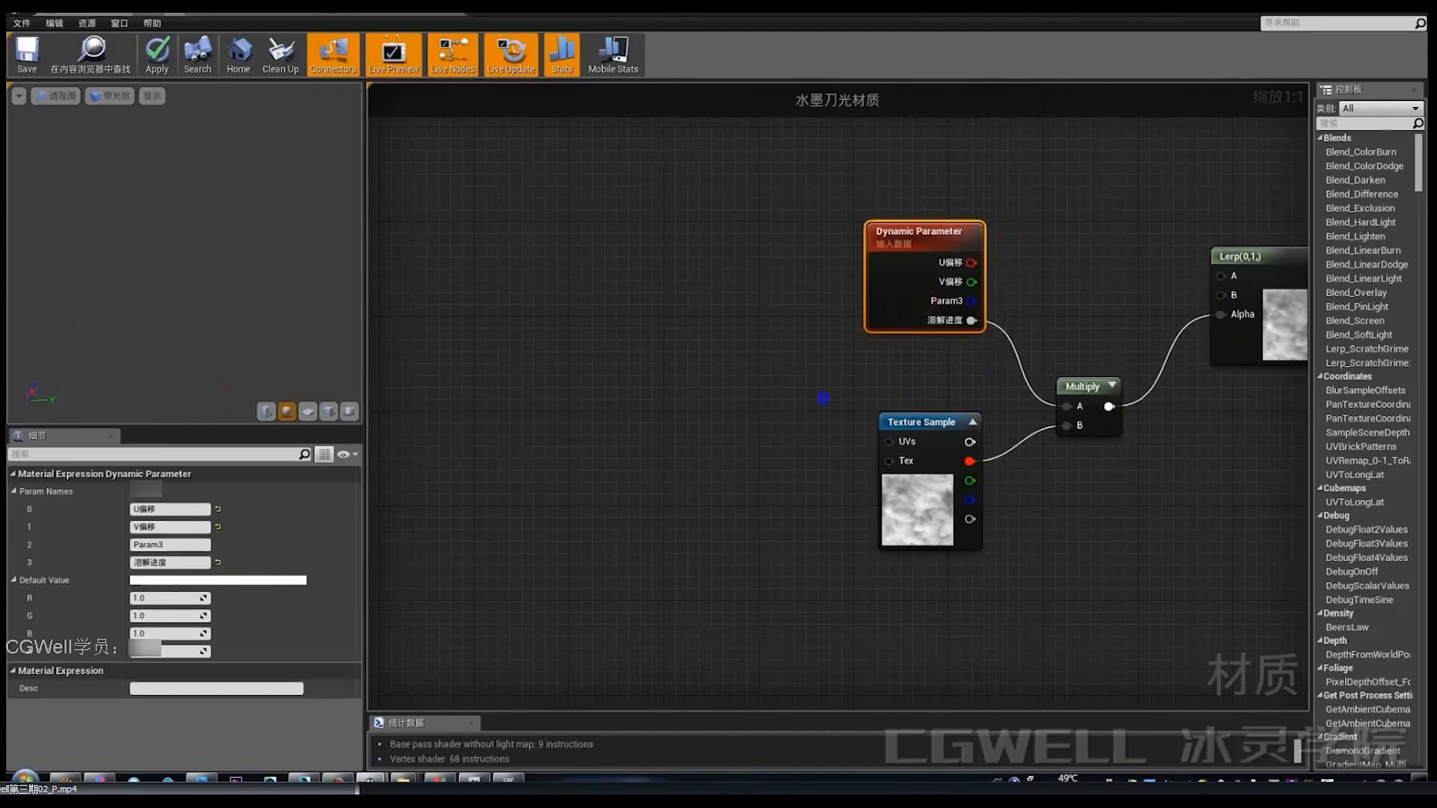
{"action": "right_click_drag", "start_coordinate": [823, 398], "coordinate": [950, 392]}
{"action": "left_click_drag", "start_coordinate": [1005, 314], "coordinate": [1019, 337]}
{"action": "right_click_drag", "start_coordinate": [1033, 373], "coordinate": [736, 408]}
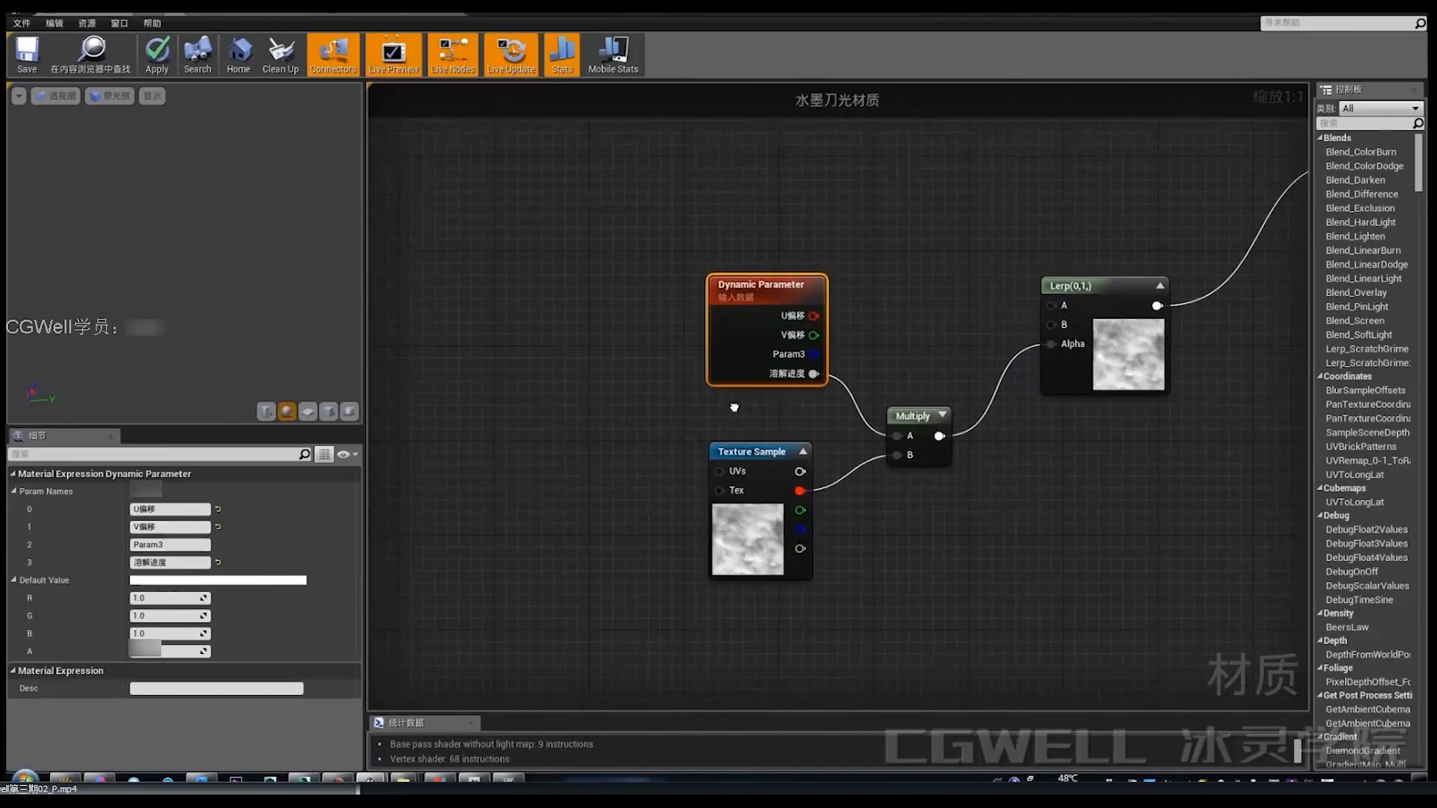
Step: Reposition the Tile_122_tex Texture Sample slightly left below the second Dynamic Parameter, leaving free graph space before its UVs input
{"action": "left_click_drag", "start_coordinate": [762, 519], "coordinate": [671, 539]}
{"action": "right_click_drag", "start_coordinate": [659, 550], "coordinate": [849, 503]}
{"action": "left_click_drag", "start_coordinate": [900, 512], "coordinate": [924, 536]}
{"action": "right_click_drag", "start_coordinate": [781, 531], "coordinate": [1003, 501]}
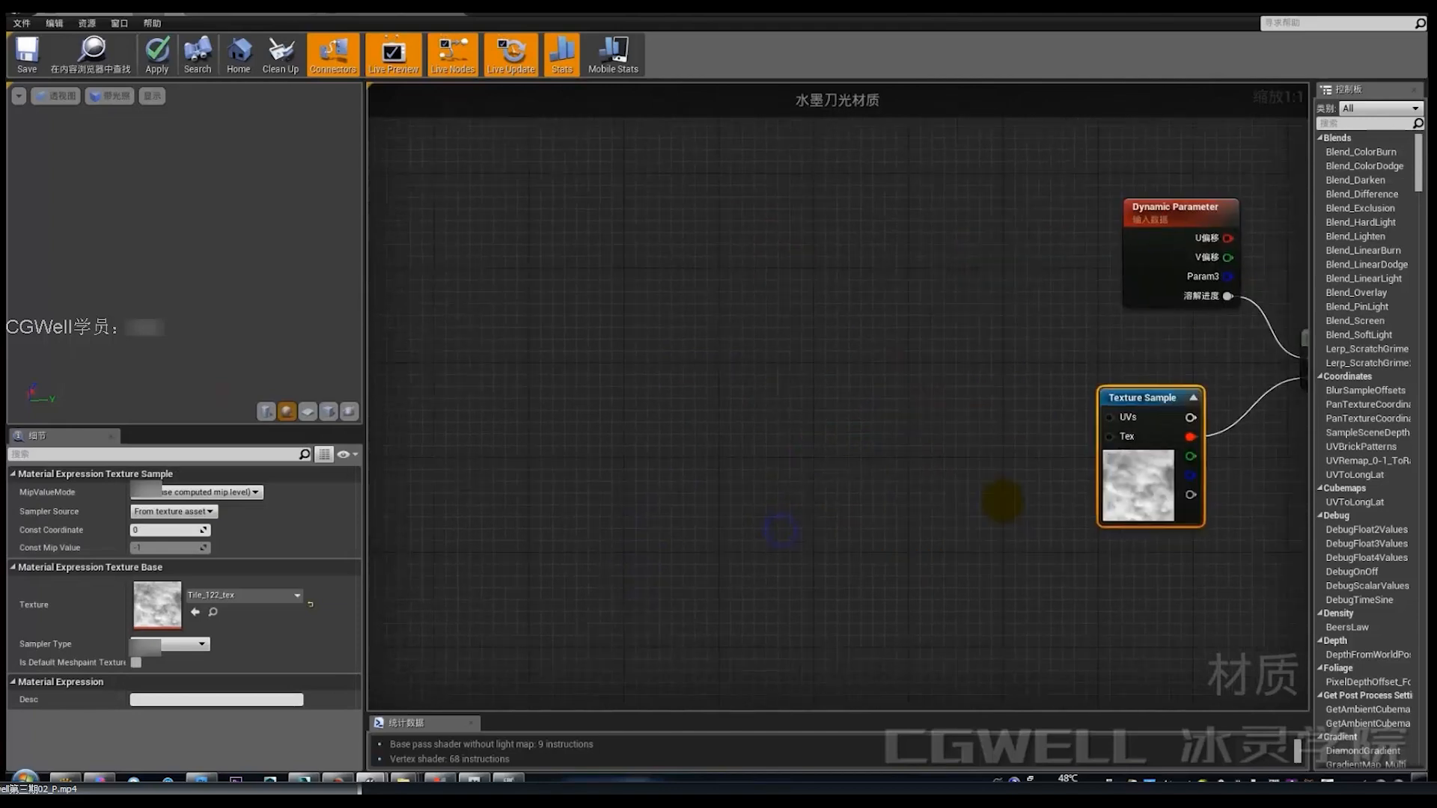
Step: Copy the 水墨U重复 and 水墨V重复 parameters with their Texcoord贴图重复度动态调节 function, and paste them beside the Tile_122_tex Texture Sample
{"action": "scroll", "coordinate": [1003, 440], "scroll_direction": "down", "scroll_amount": 4}
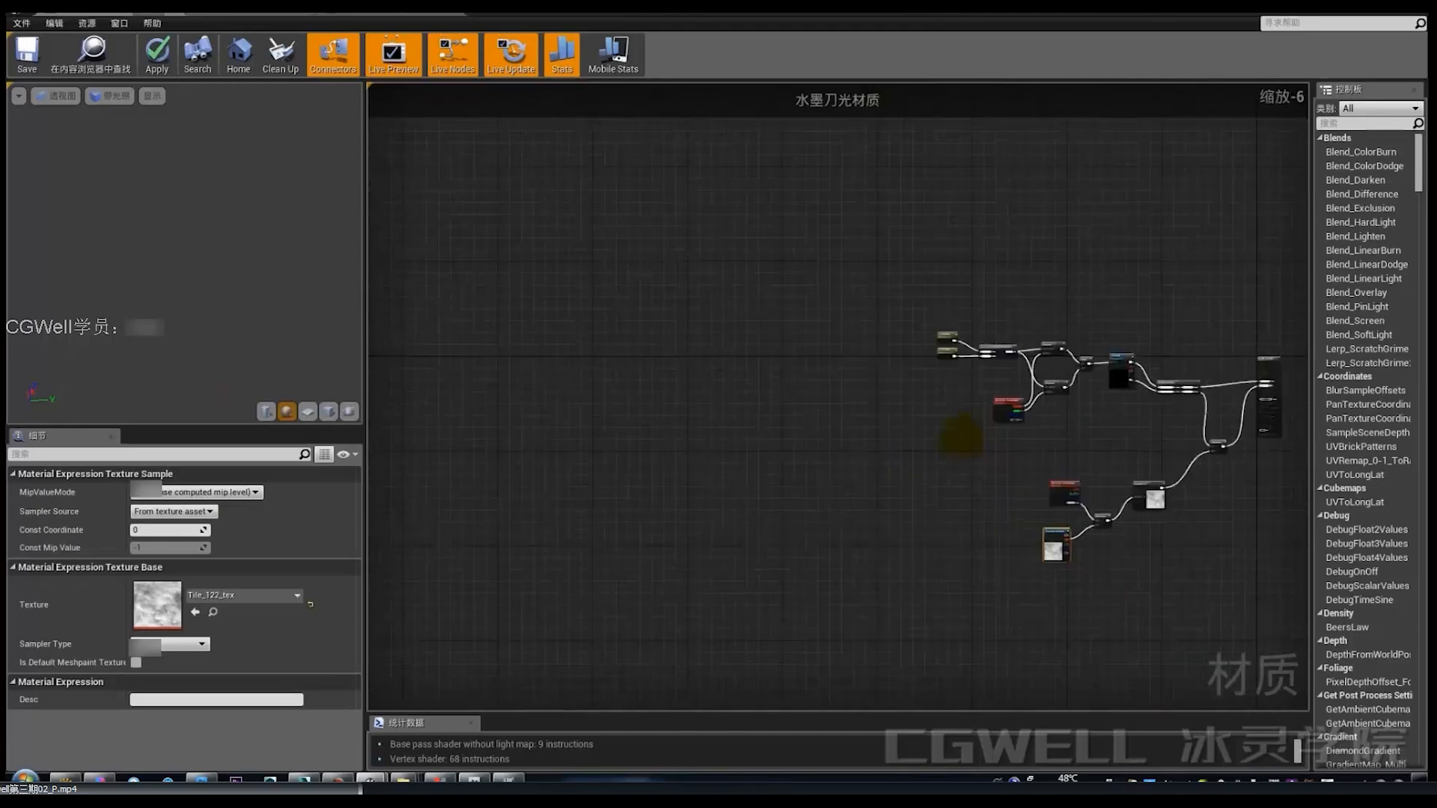
{"action": "left_click_drag", "start_coordinate": [1007, 330], "coordinate": [1013, 343]}
{"action": "key", "text": "ctrl+c"}
{"action": "right_click_drag", "start_coordinate": [1001, 635], "coordinate": [892, 372]}
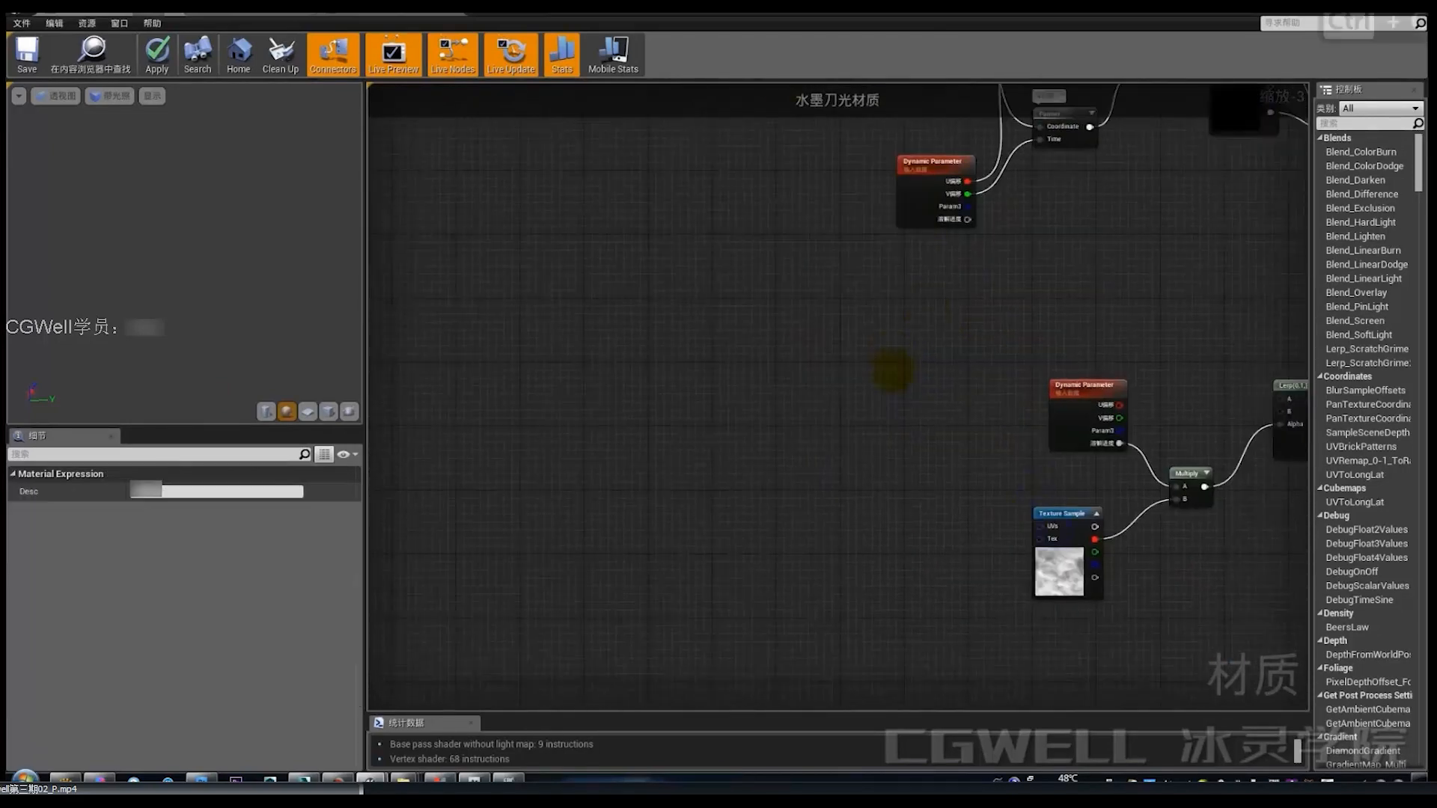
{"action": "scroll", "coordinate": [891, 372], "scroll_direction": "up", "scroll_amount": 3}
{"action": "right_click_drag", "start_coordinate": [820, 553], "coordinate": [751, 399]}
{"action": "left_click", "coordinate": [740, 414]}
{"action": "key", "text": "ctrl+v"}
{"action": "left_click_drag", "start_coordinate": [937, 449], "coordinate": [873, 430]}
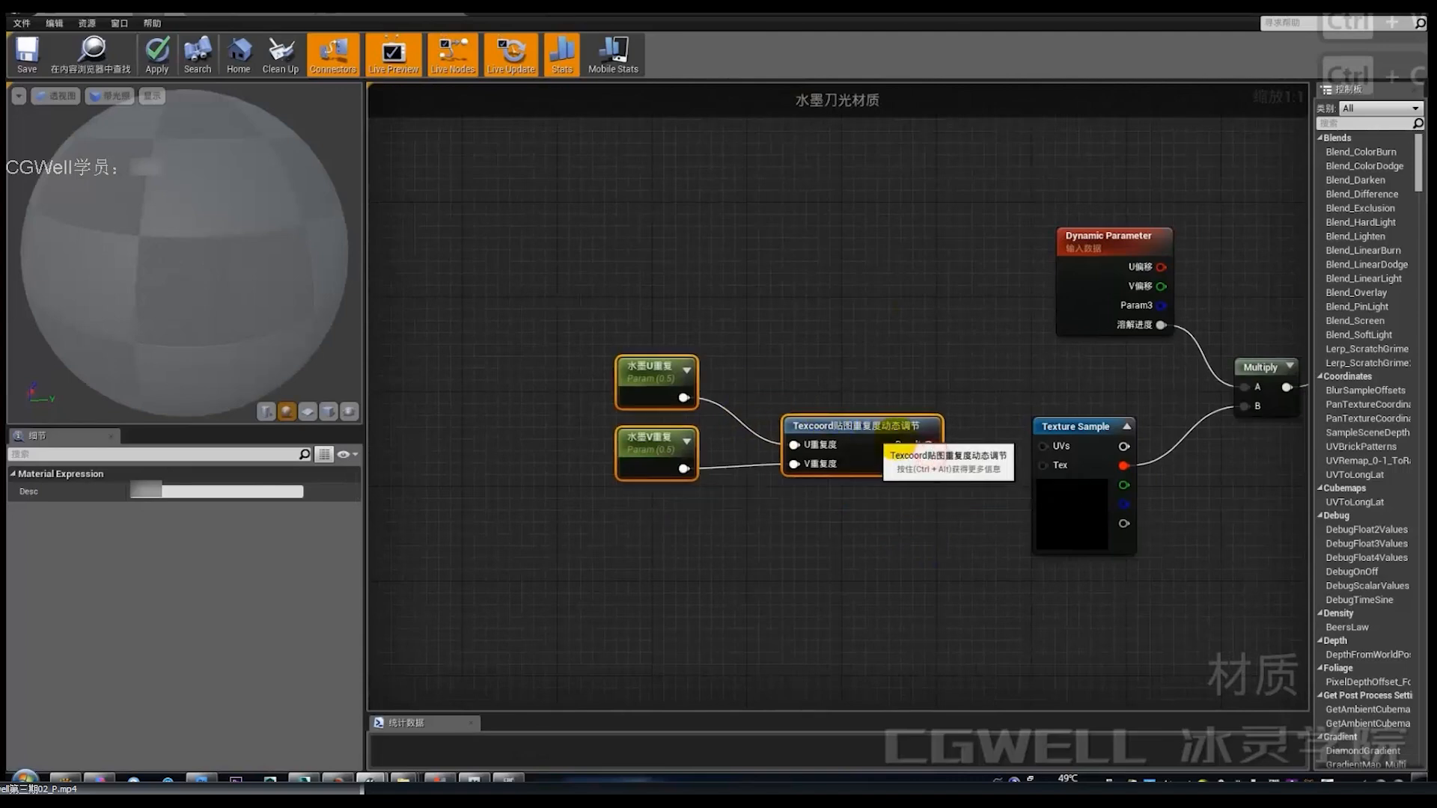
{"action": "right_click_drag", "start_coordinate": [955, 402], "coordinate": [955, 317]}
{"action": "left_click_drag", "start_coordinate": [905, 341], "coordinate": [834, 335]}
Step: Duplicate the U方向 and V方向 Panners into the dissolve section, moving the pasted repeat nodes away from the Texture Sample to make room
{"action": "right_click_drag", "start_coordinate": [953, 231], "coordinate": [921, 450]}
{"action": "scroll", "coordinate": [922, 451], "scroll_direction": "down", "scroll_amount": 3}
{"action": "right_click_drag", "start_coordinate": [911, 340], "coordinate": [977, 482]}
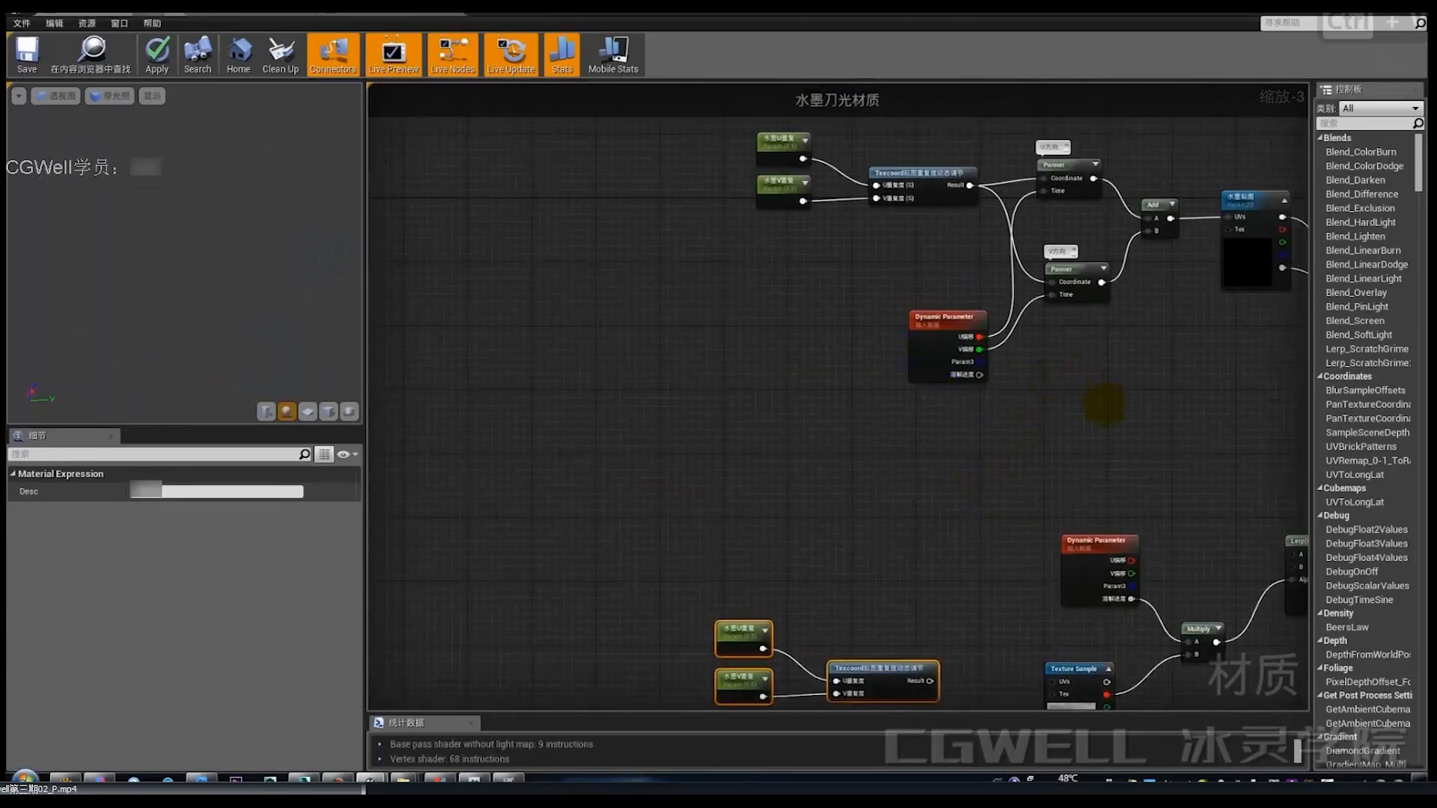
{"action": "right_click_drag", "start_coordinate": [1104, 406], "coordinate": [951, 504]}
{"action": "left_click_drag", "start_coordinate": [933, 468], "coordinate": [892, 240]}
{"action": "key", "text": "ctrl+c"}
{"action": "right_click_drag", "start_coordinate": [933, 474], "coordinate": [934, 240]}
{"action": "right_click_drag", "start_coordinate": [914, 449], "coordinate": [1027, 304]}
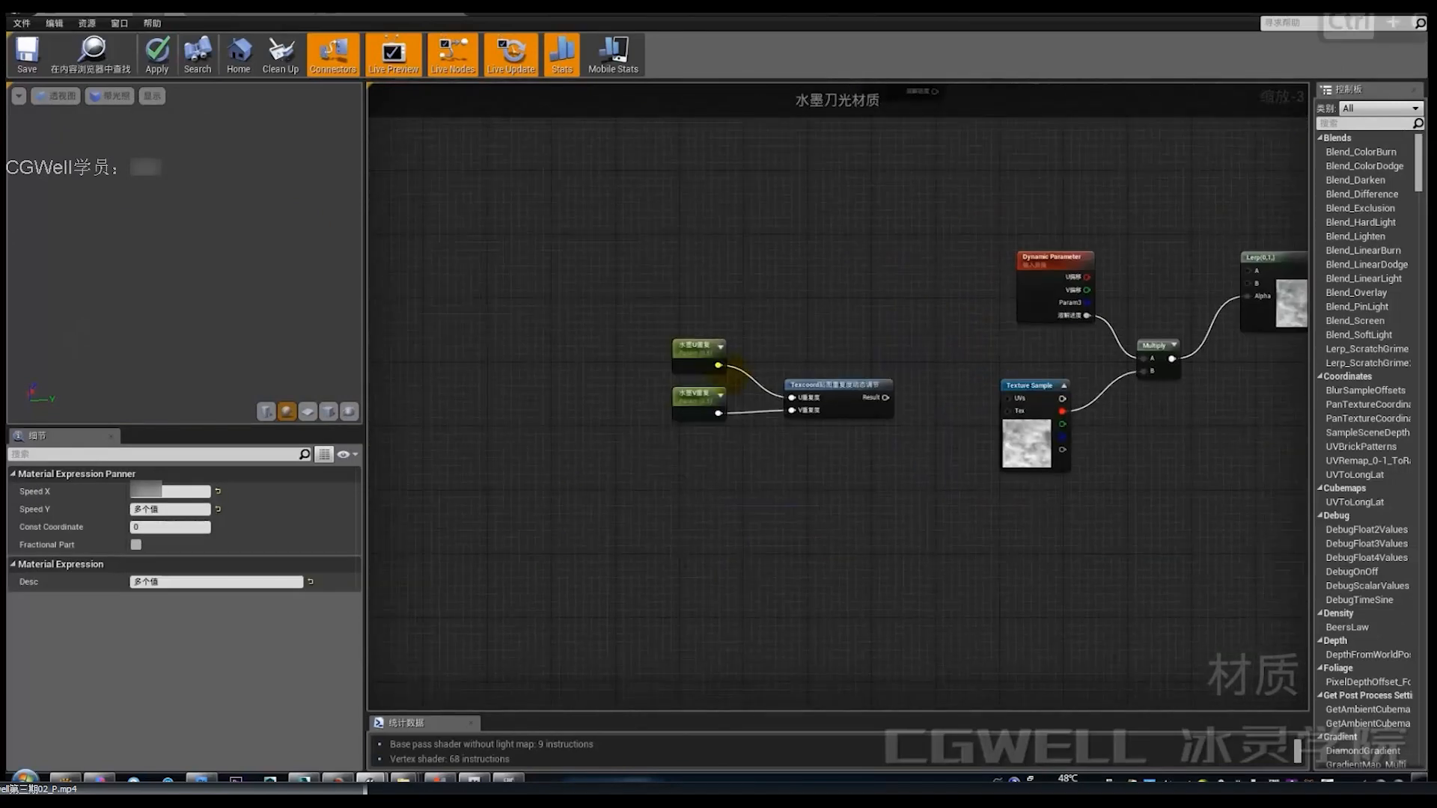
{"action": "left_click_drag", "start_coordinate": [536, 275], "coordinate": [692, 388]}
{"action": "left_click", "coordinate": [748, 478]}
{"action": "key", "text": "ctrl+v"}
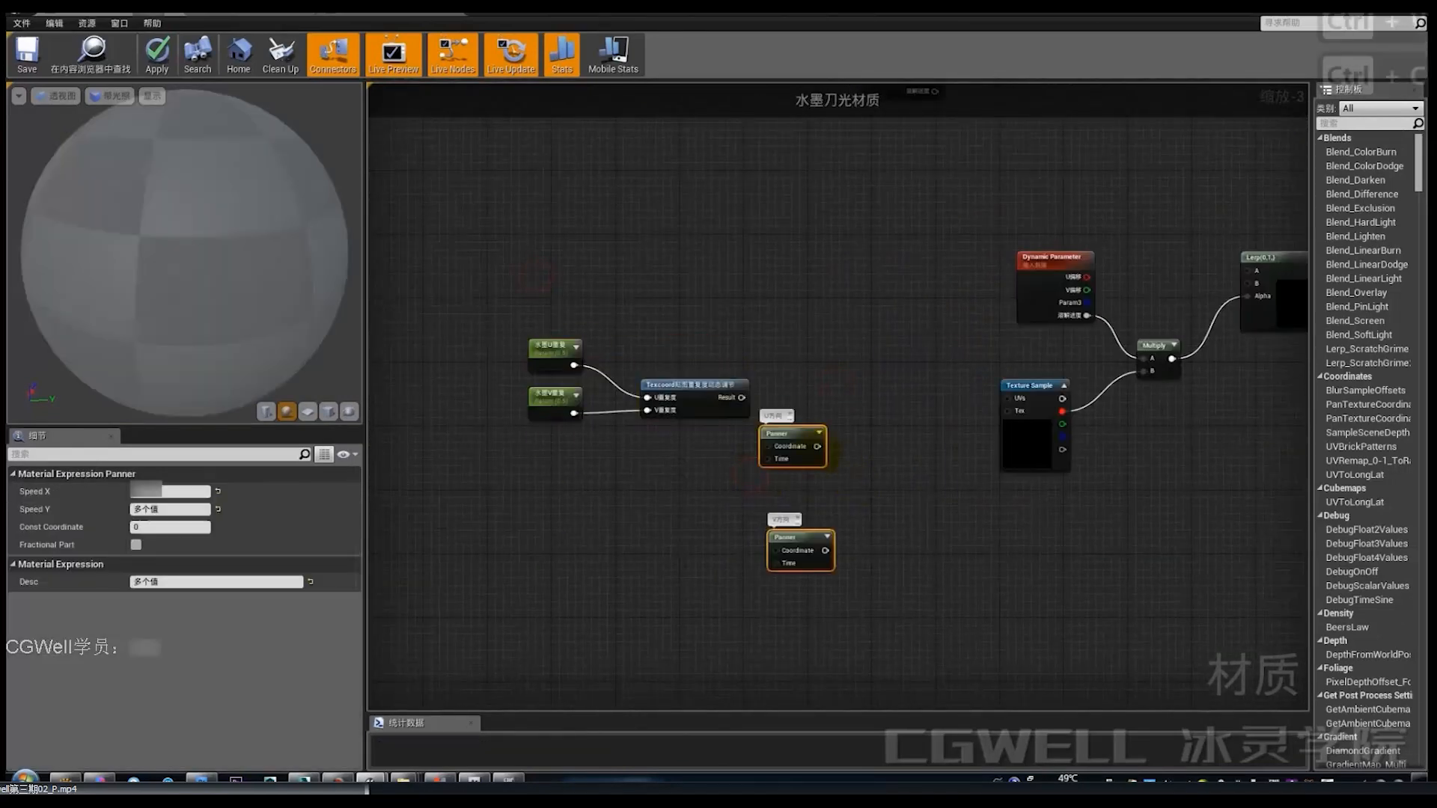
{"action": "left_click_drag", "start_coordinate": [808, 436], "coordinate": [746, 501]}
Step: Add an Add node between the pasted Panners and the Texture Sample, and connect the Texcoord function's Result to its A input
{"action": "right_click_drag", "start_coordinate": [792, 443], "coordinate": [1003, 391]}
{"action": "left_click", "coordinate": [869, 390]}
{"action": "scroll", "coordinate": [934, 355], "scroll_direction": "up", "scroll_amount": 1}
{"action": "right_click_drag", "start_coordinate": [1048, 337], "coordinate": [972, 394]}
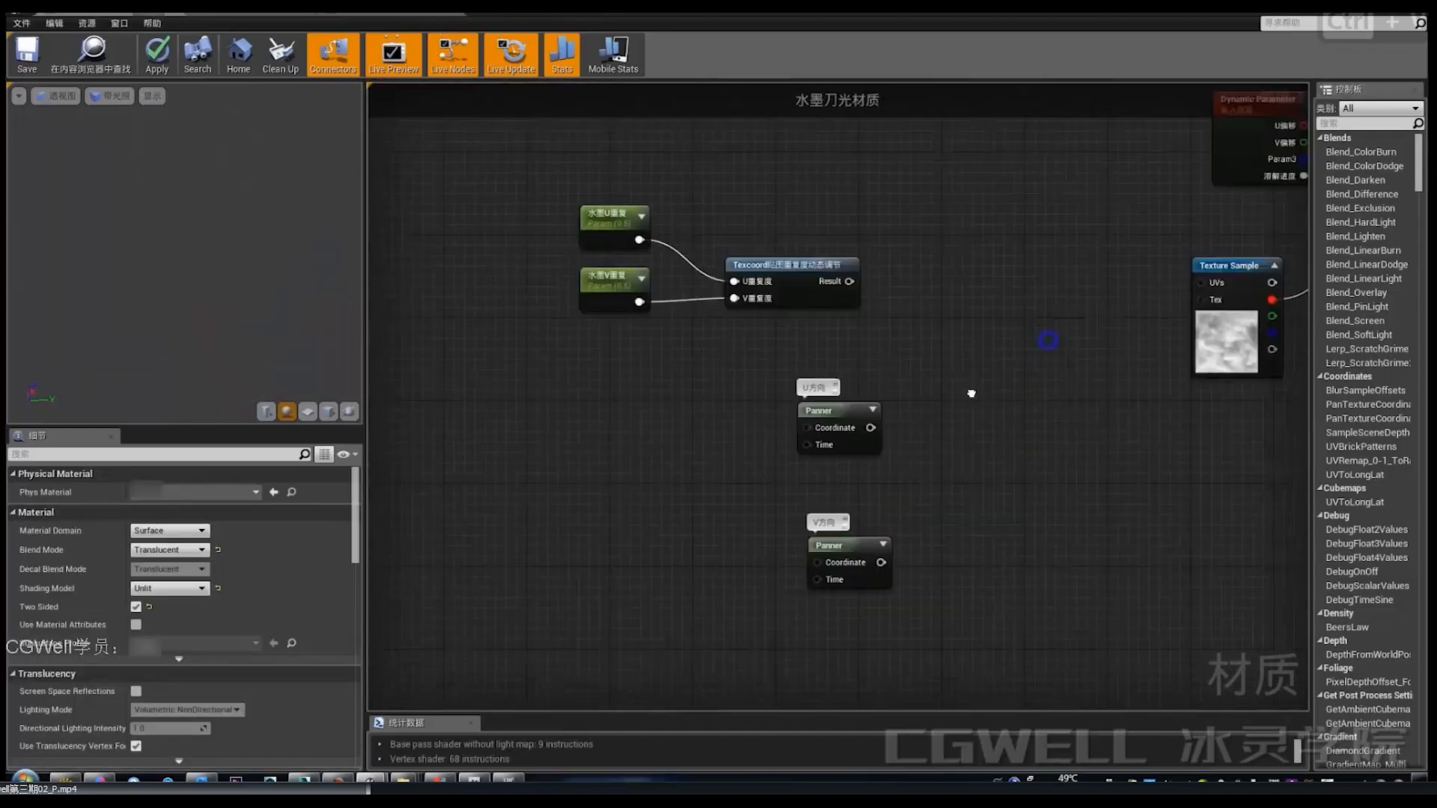
{"action": "scroll", "coordinate": [972, 394], "scroll_direction": "up", "scroll_amount": 1}
{"action": "left_click", "coordinate": [940, 327]}
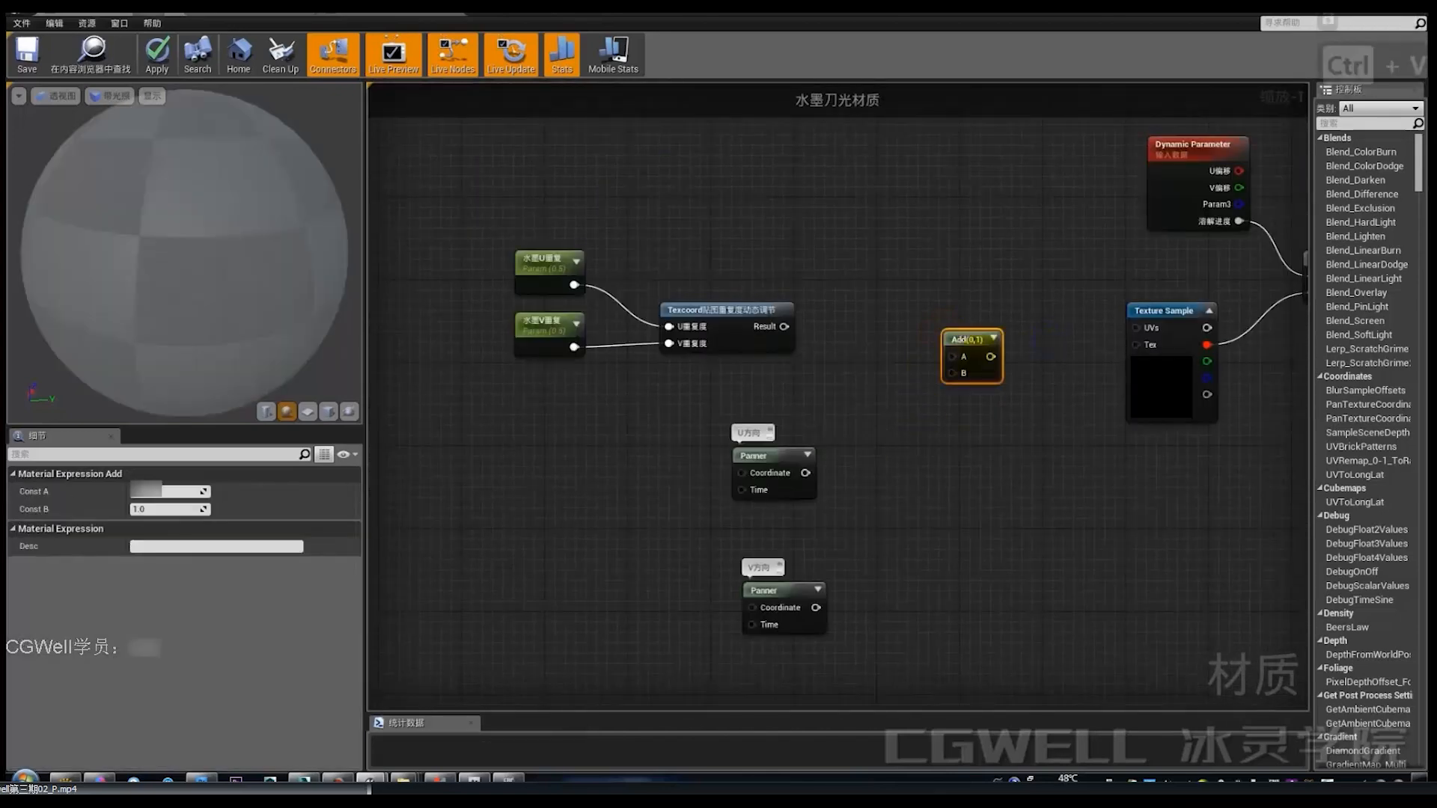
{"action": "right_click_drag", "start_coordinate": [871, 373], "coordinate": [819, 368]}
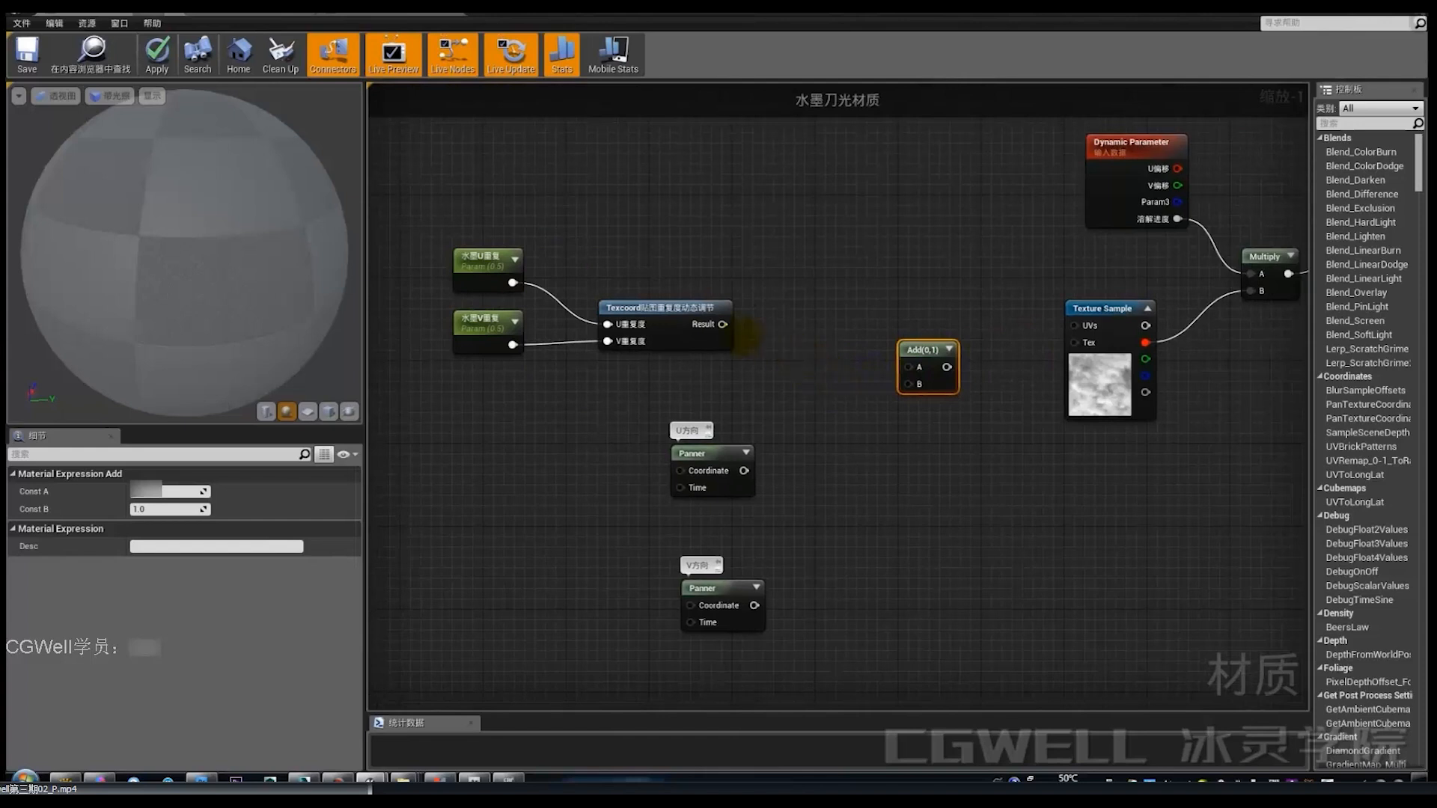
{"action": "left_click_drag", "start_coordinate": [723, 324], "coordinate": [930, 328]}
{"action": "right_click_drag", "start_coordinate": [872, 417], "coordinate": [959, 438]}
Step: Feed the Texcoord Result into the U方向 Panner's Coordinate, and route the U方向 and V方向 Panners into Add's A and B
{"action": "left_click_drag", "start_coordinate": [554, 242], "coordinate": [774, 340]}
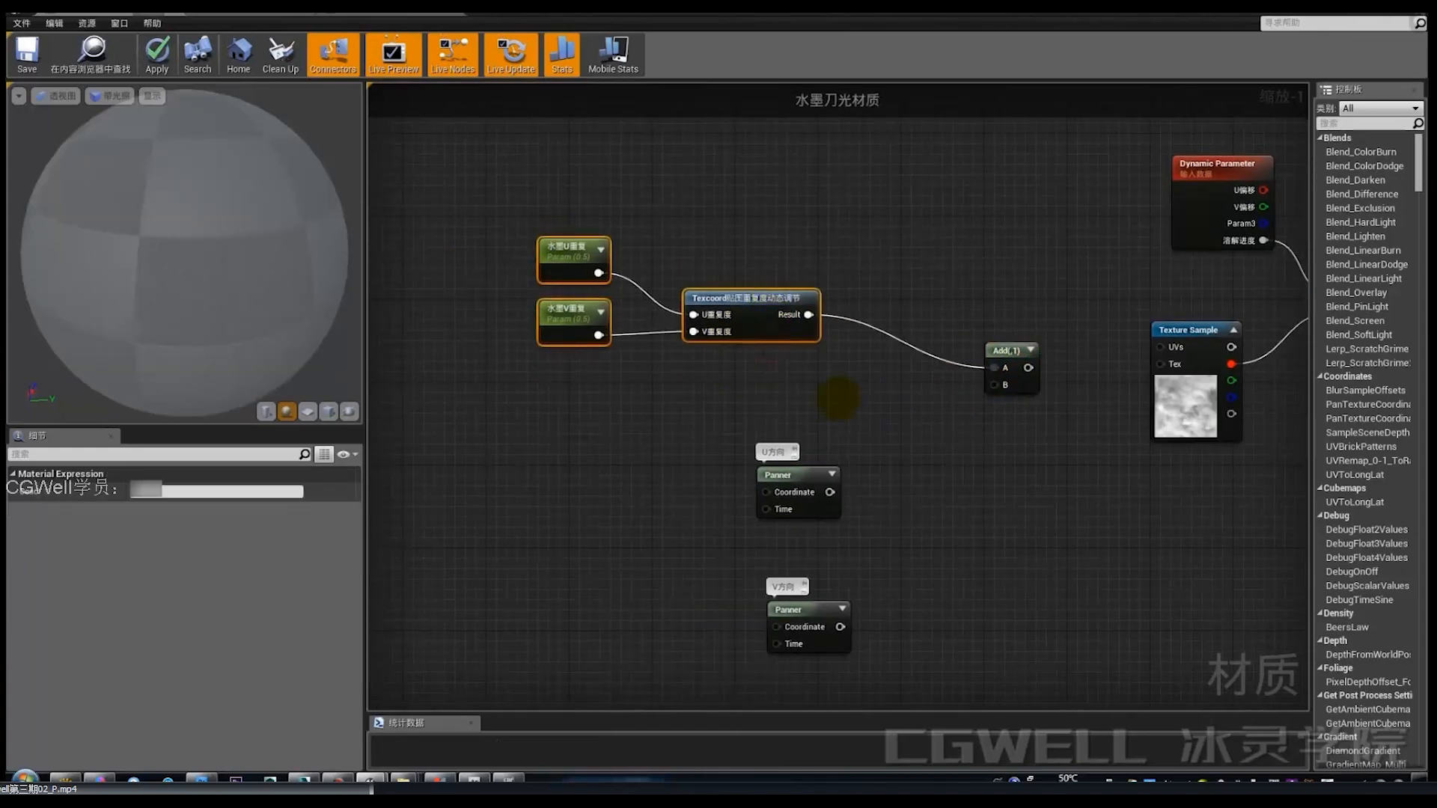
{"action": "left_click", "coordinate": [838, 398]}
{"action": "left_click_drag", "start_coordinate": [819, 493], "coordinate": [838, 421]}
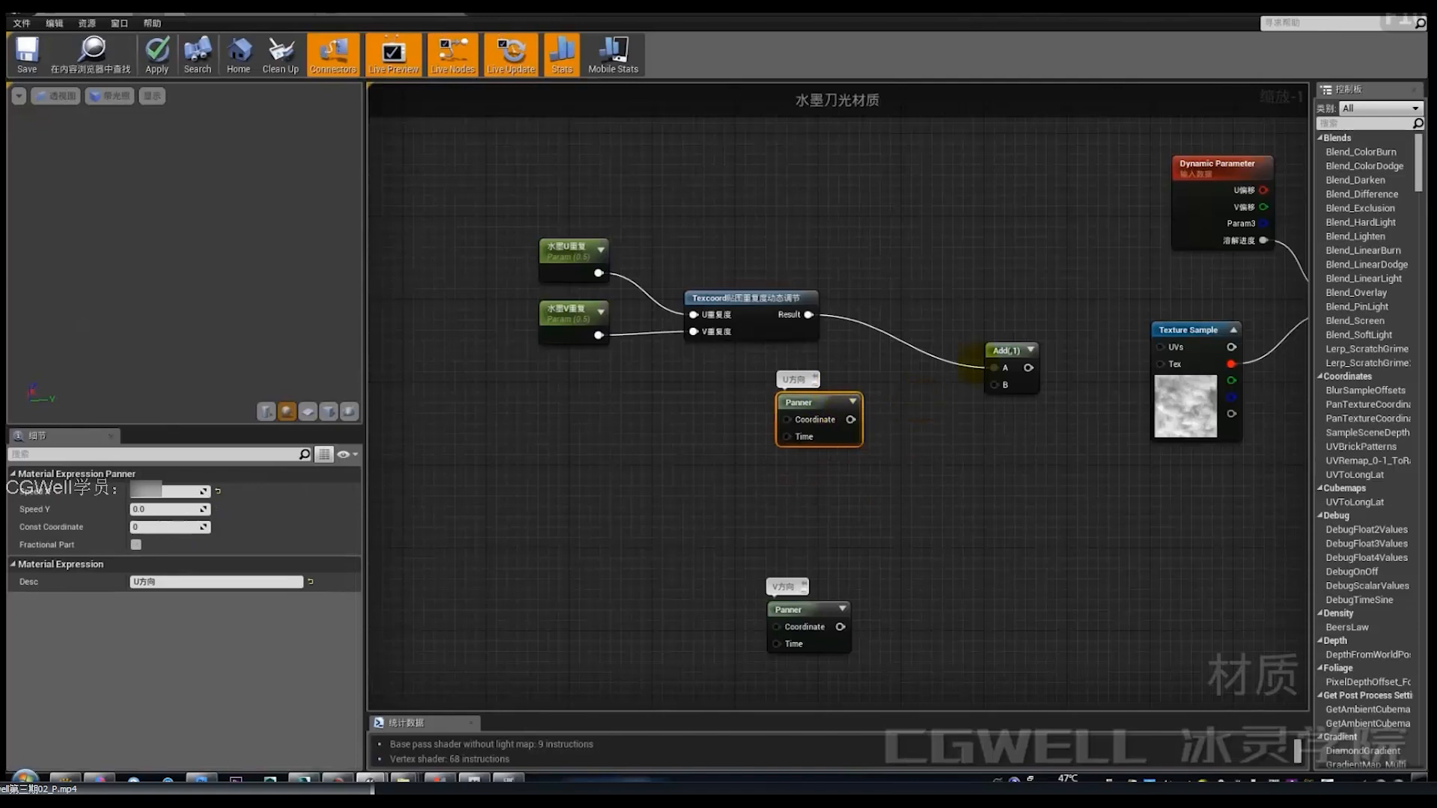
{"action": "left_click_drag", "start_coordinate": [1001, 358], "coordinate": [1013, 410]}
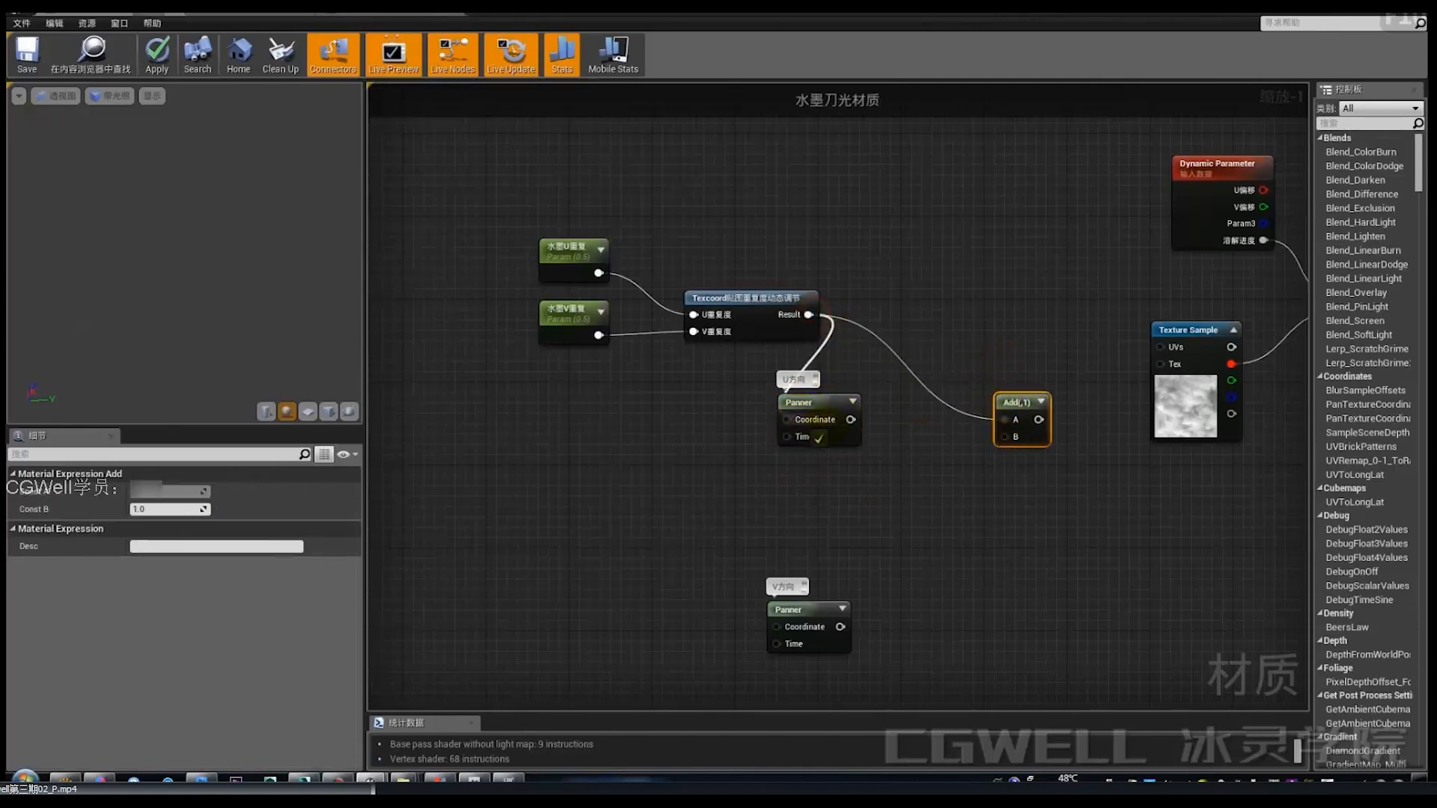
{"action": "left_click_drag", "start_coordinate": [814, 435], "coordinate": [814, 435]}
{"action": "left_click_drag", "start_coordinate": [851, 420], "coordinate": [1015, 436]}
{"action": "left_click_drag", "start_coordinate": [805, 610], "coordinate": [877, 506]}
{"action": "left_click_drag", "start_coordinate": [823, 409], "coordinate": [884, 368]}
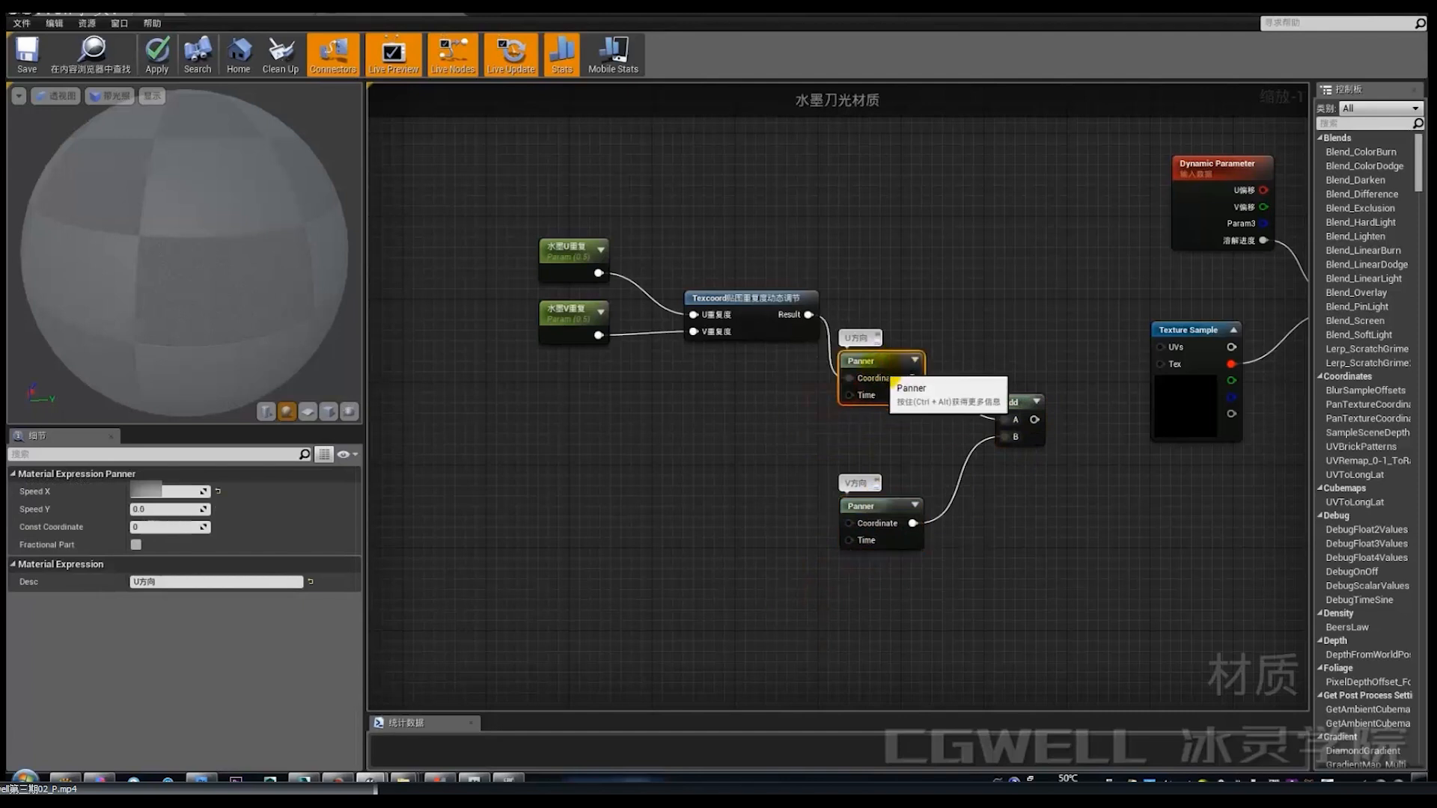
Step: Connect the Add output to the Tile_122_tex Texture Sample's UVs and shift the V方向 Panner closer to Add
{"action": "left_click", "coordinate": [874, 349]}
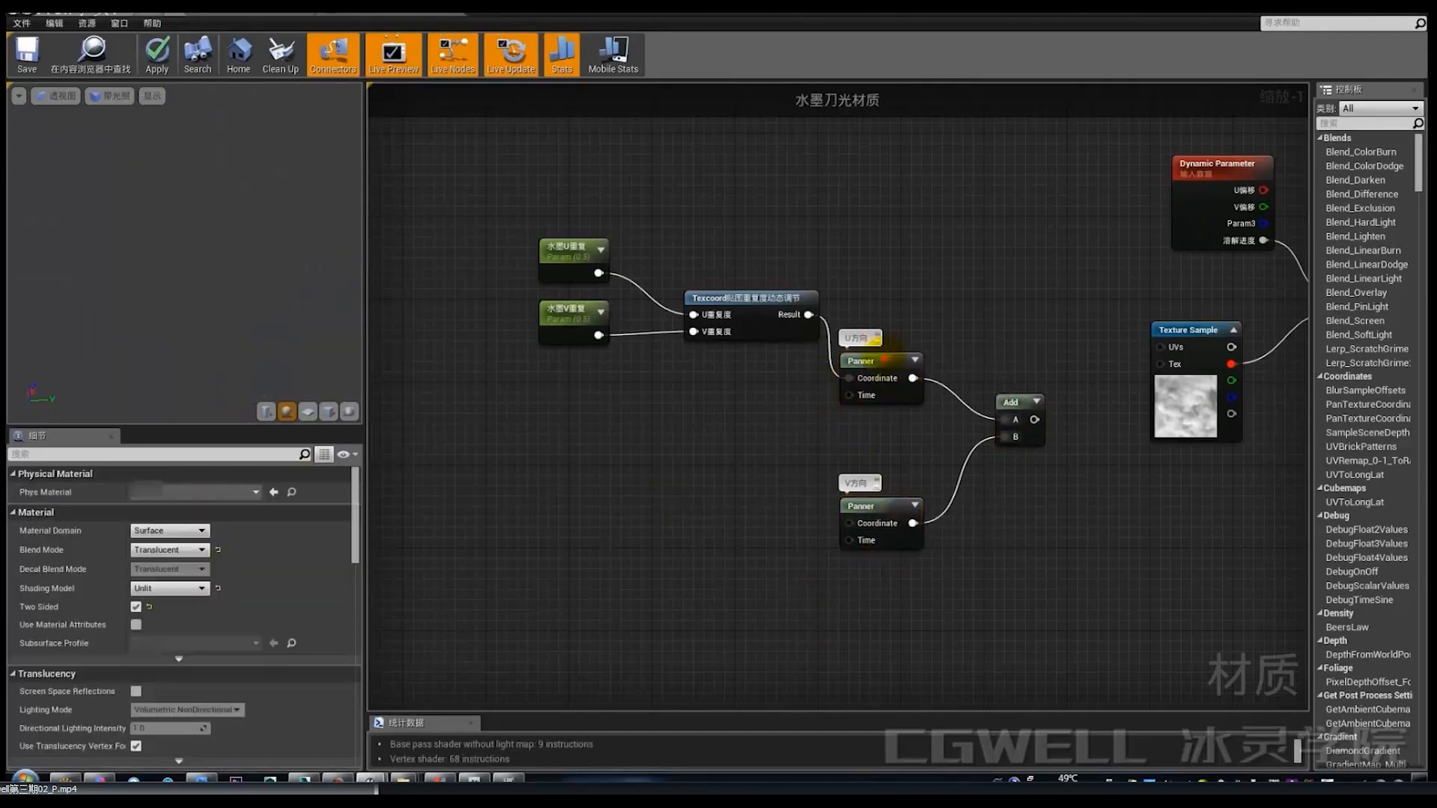
{"action": "left_click", "coordinate": [877, 360]}
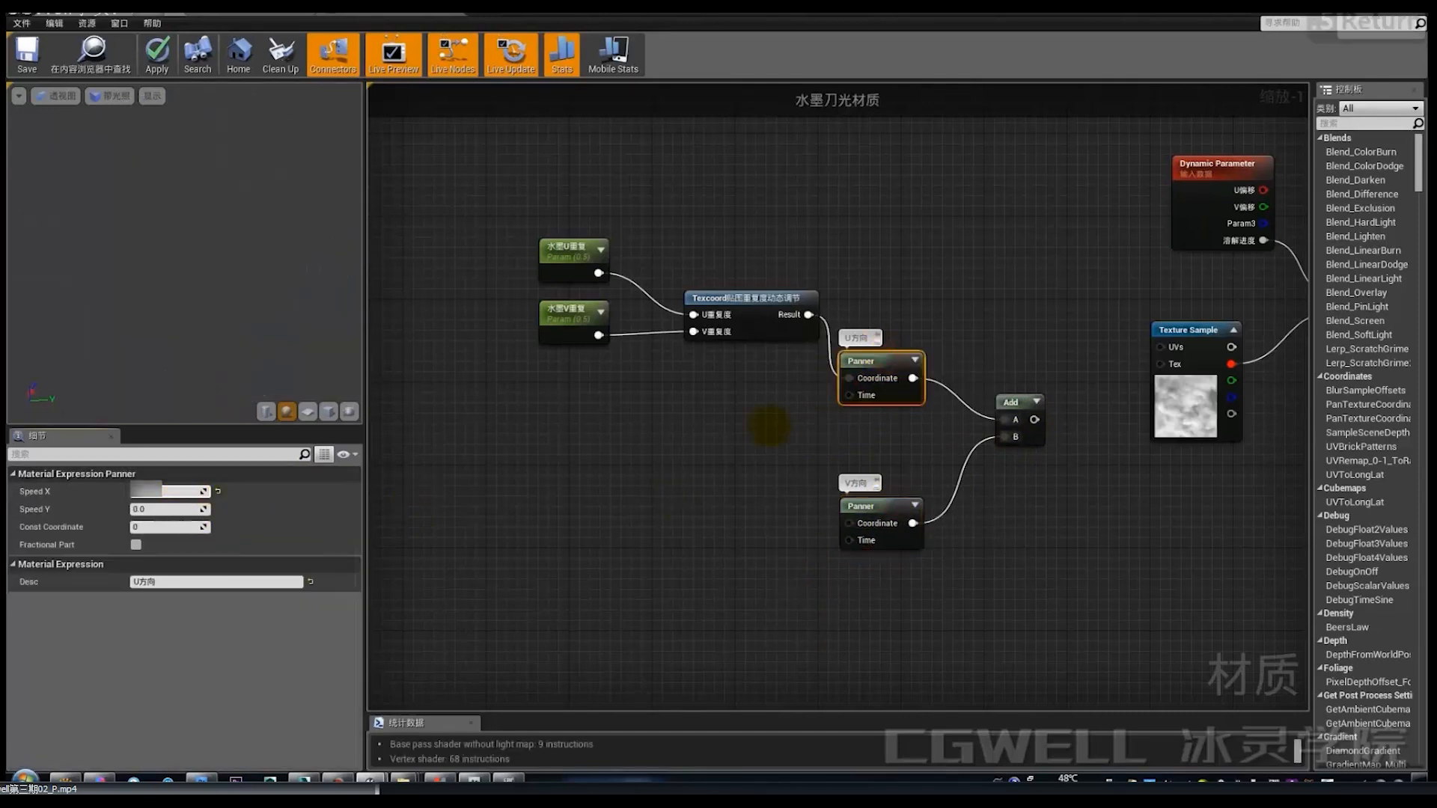
{"action": "left_click_drag", "start_coordinate": [1035, 420], "coordinate": [1159, 348]}
{"action": "left_click_drag", "start_coordinate": [866, 507], "coordinate": [898, 496]}
{"action": "left_click", "coordinate": [750, 519]}
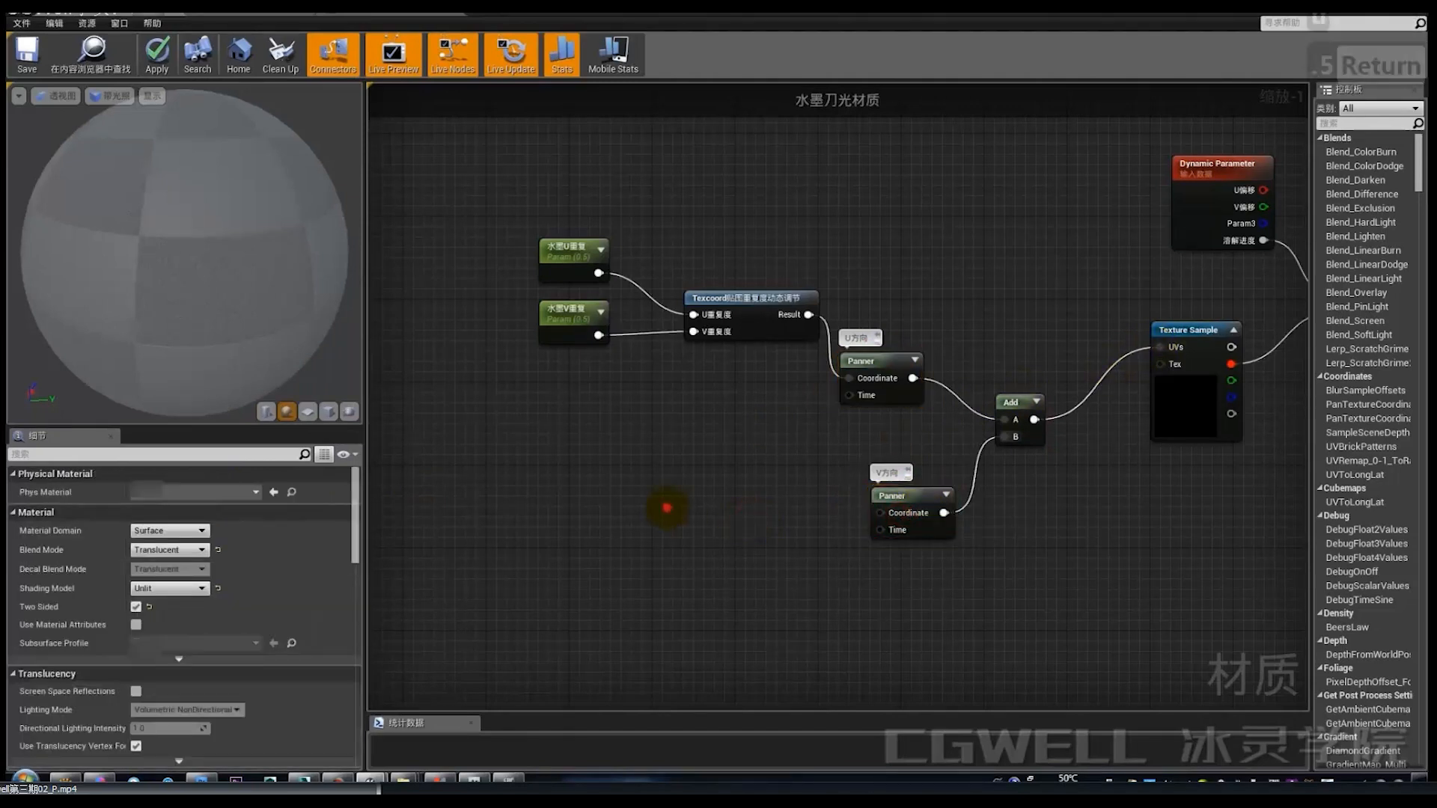
Step: Add a TexCoord node with UTiling and VTiling set to 0 and connect it to the V方向 Panner's Coordinate
{"action": "left_click", "coordinate": [667, 508]}
{"action": "left_click_drag", "start_coordinate": [728, 533], "coordinate": [877, 514]}
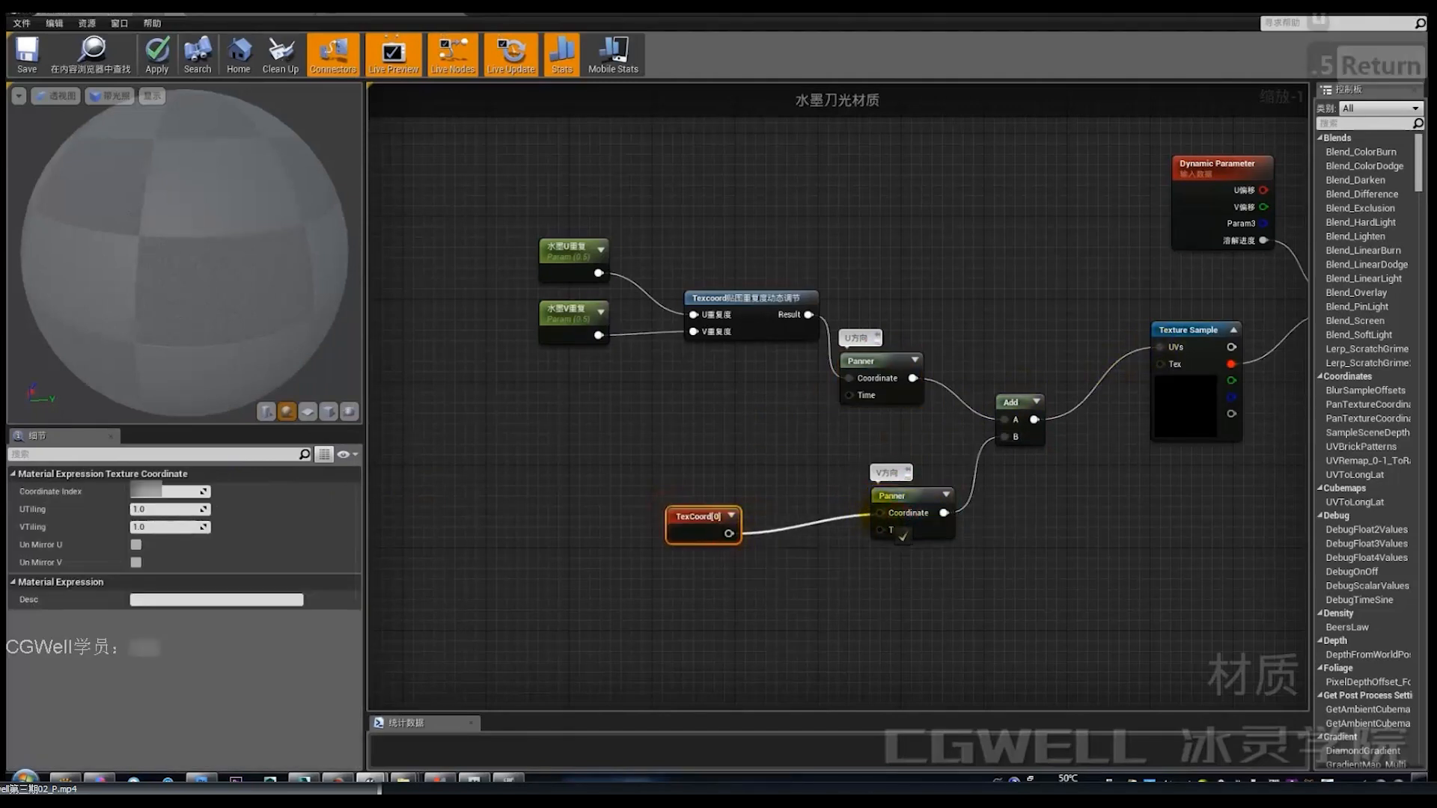
{"action": "left_click_drag", "start_coordinate": [697, 516], "coordinate": [756, 516]}
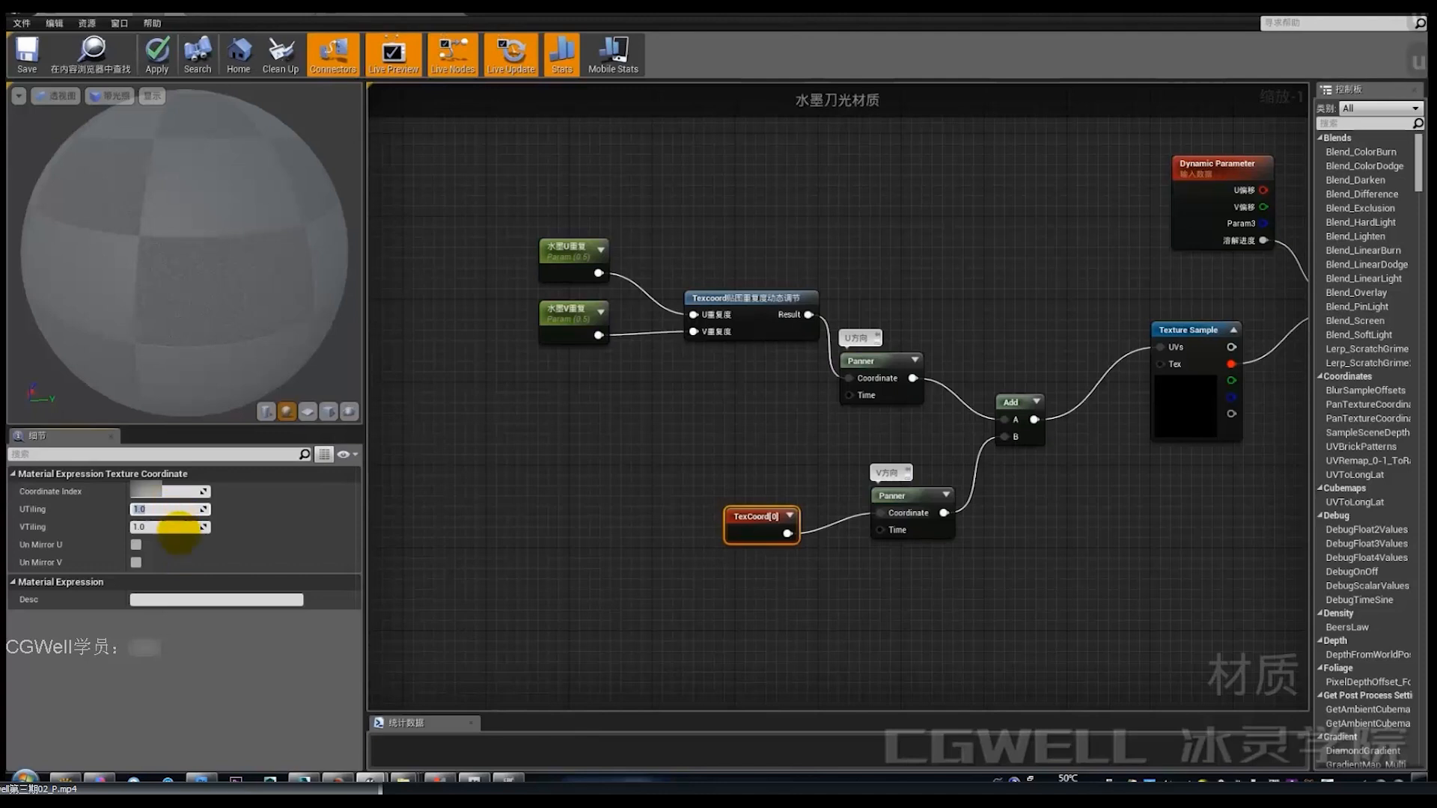
{"action": "key", "text": "Return"}
Step: Set the default values of the pasted 水墨U重复 and 水墨V重复 parameters to 1
{"action": "left_click", "coordinate": [546, 266]}
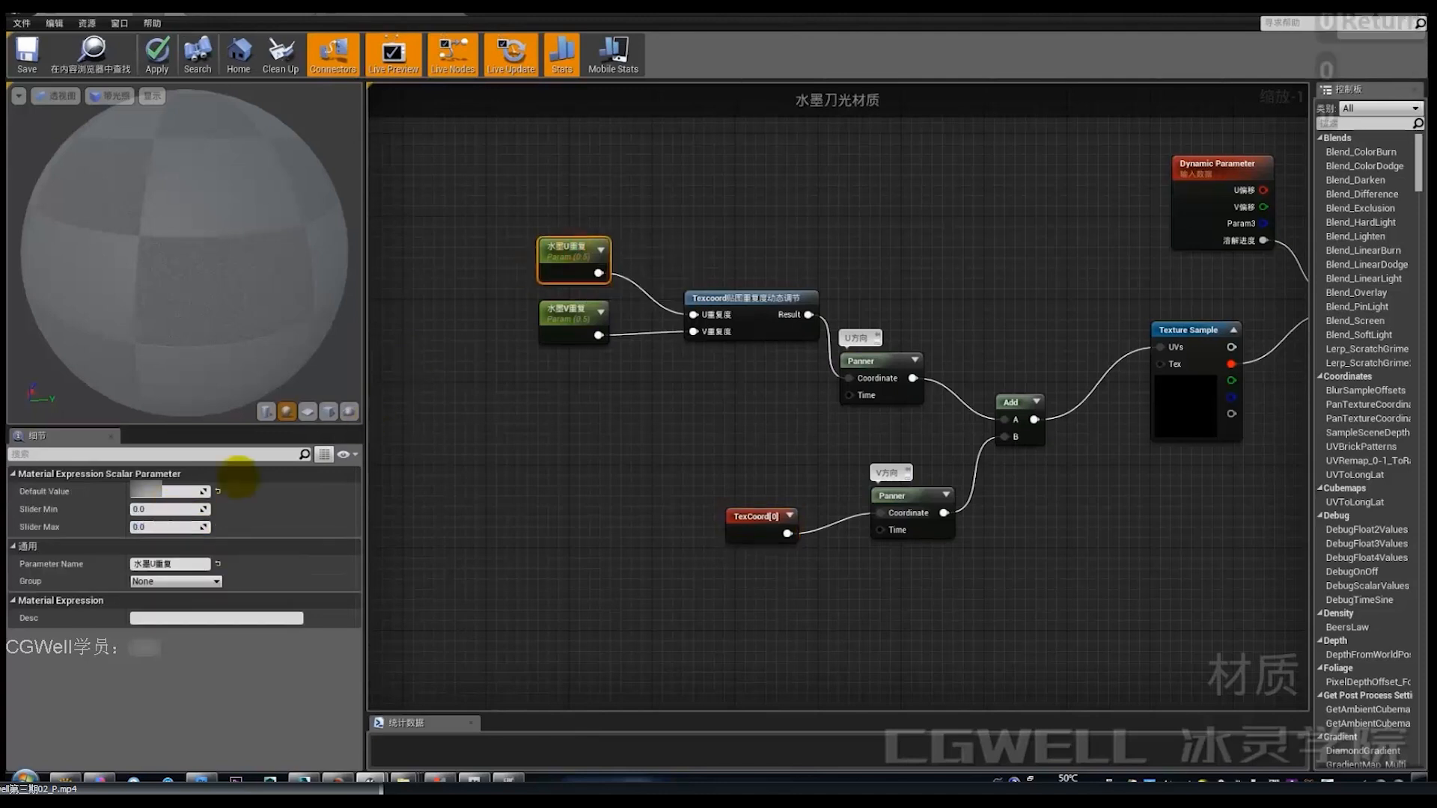
{"action": "type", "text": "1"}
{"action": "left_click", "coordinate": [514, 321]}
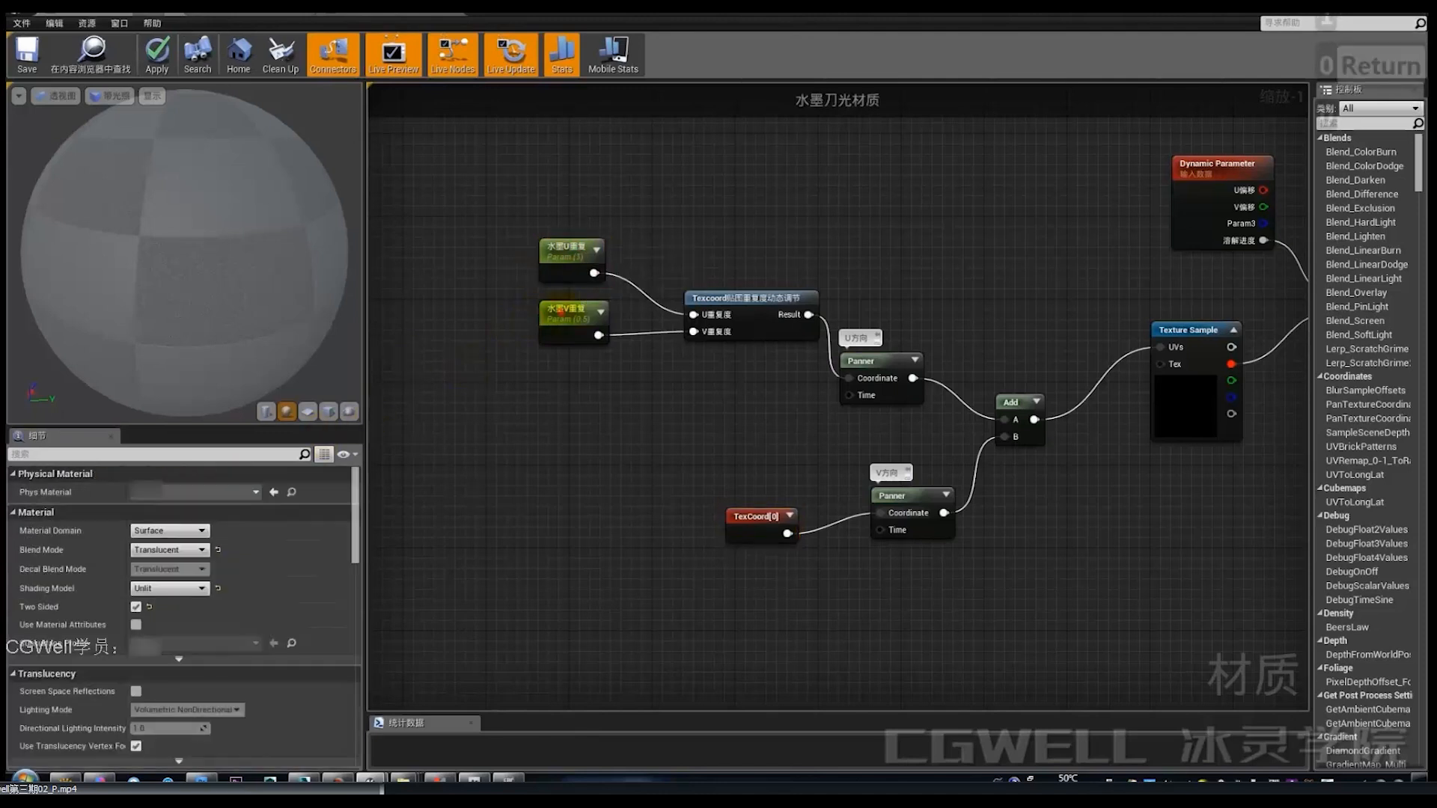
{"action": "left_click", "coordinate": [569, 322]}
{"action": "type", "text": "1"}
{"action": "key", "text": "Return"}
{"action": "left_click", "coordinate": [629, 445]}
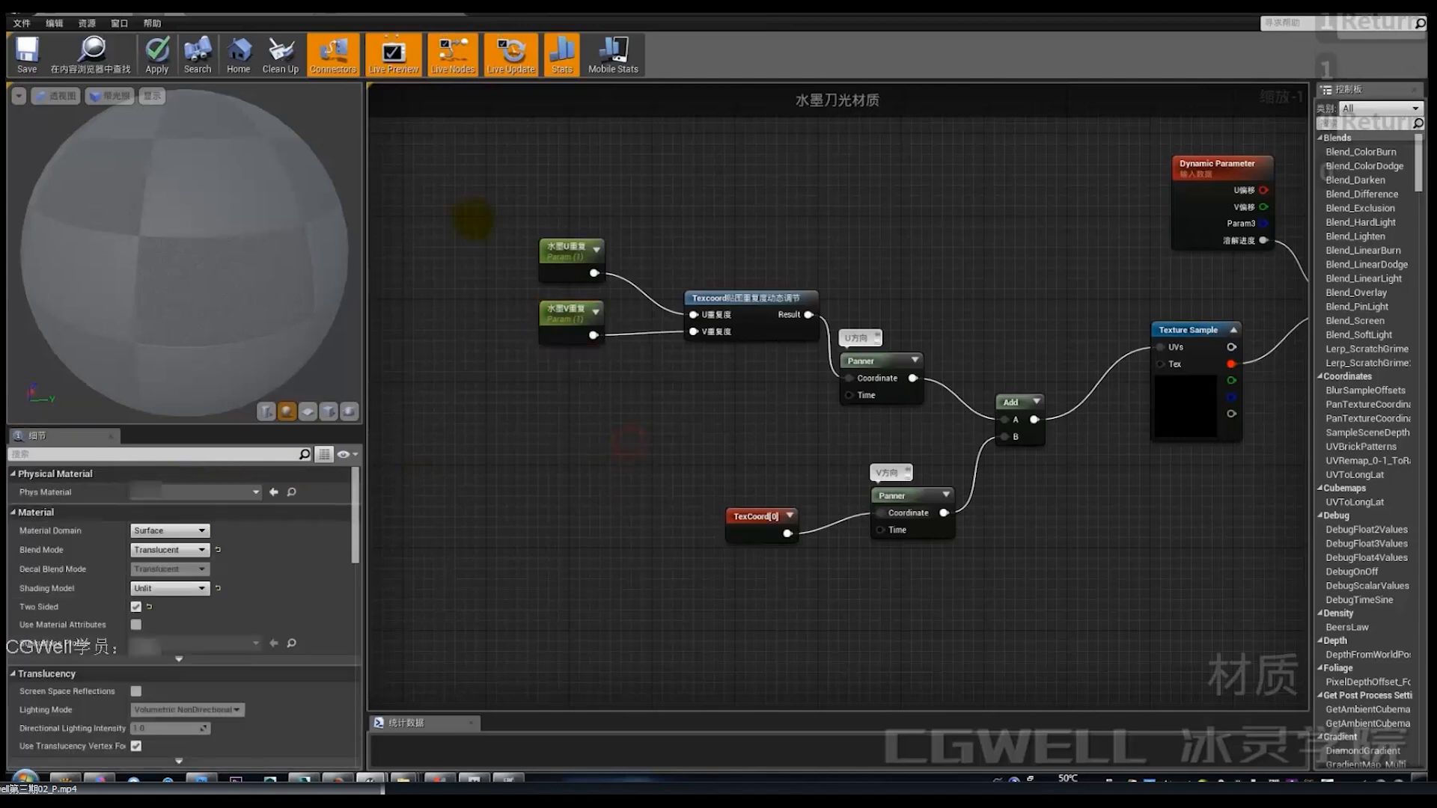
Step: Reposition the dissolve section's U方向 and V方向 Panners slightly closer to their Add node
{"action": "left_click_drag", "start_coordinate": [473, 214], "coordinate": [960, 568]}
{"action": "right_click_drag", "start_coordinate": [789, 231], "coordinate": [867, 614]}
{"action": "right_click_drag", "start_coordinate": [779, 337], "coordinate": [797, 539]}
{"action": "scroll", "coordinate": [798, 539], "scroll_direction": "down", "scroll_amount": 3}
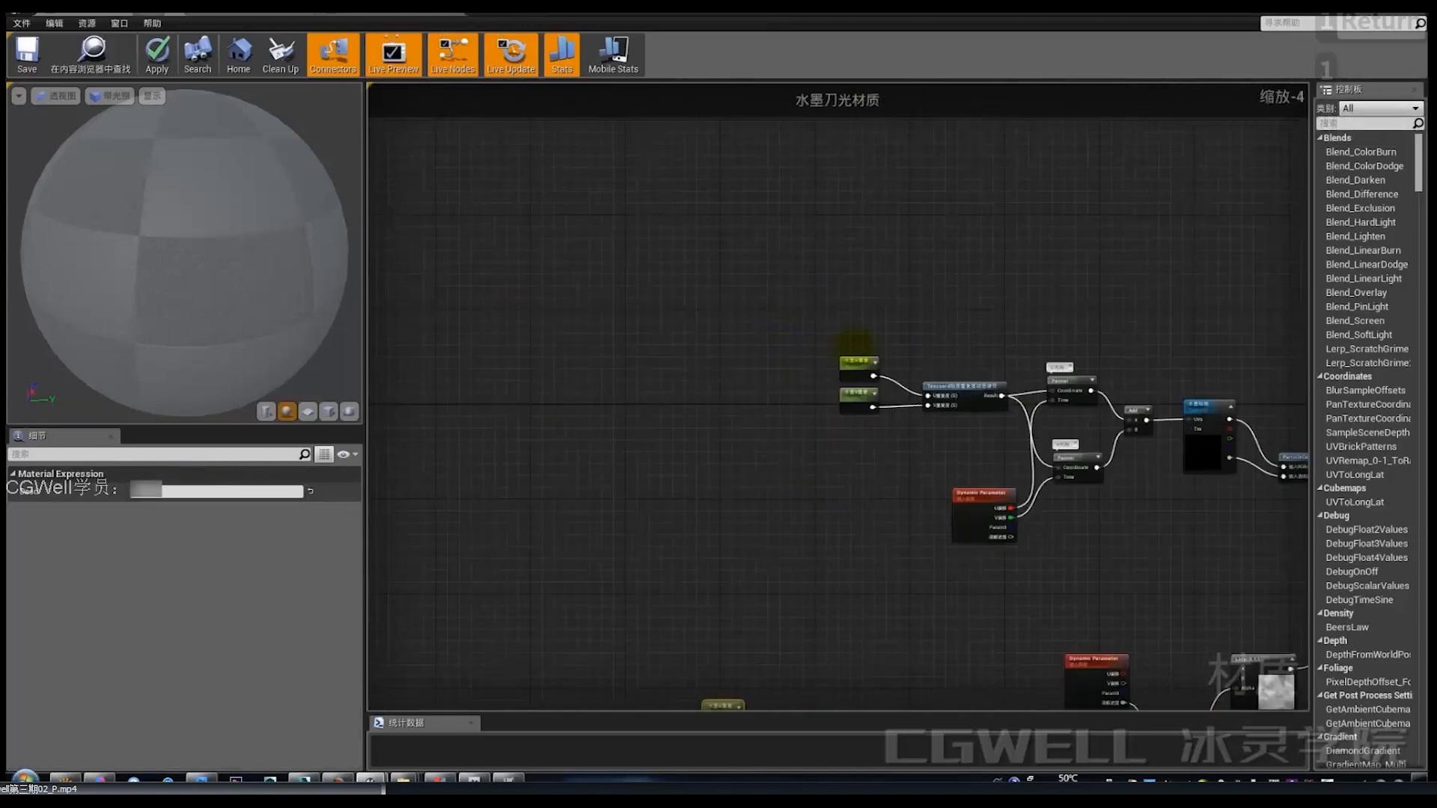
{"action": "right_click_drag", "start_coordinate": [1043, 566], "coordinate": [922, 261]}
{"action": "scroll", "coordinate": [858, 418], "scroll_direction": "up", "scroll_amount": 4}
{"action": "right_click_drag", "start_coordinate": [770, 337], "coordinate": [873, 266]}
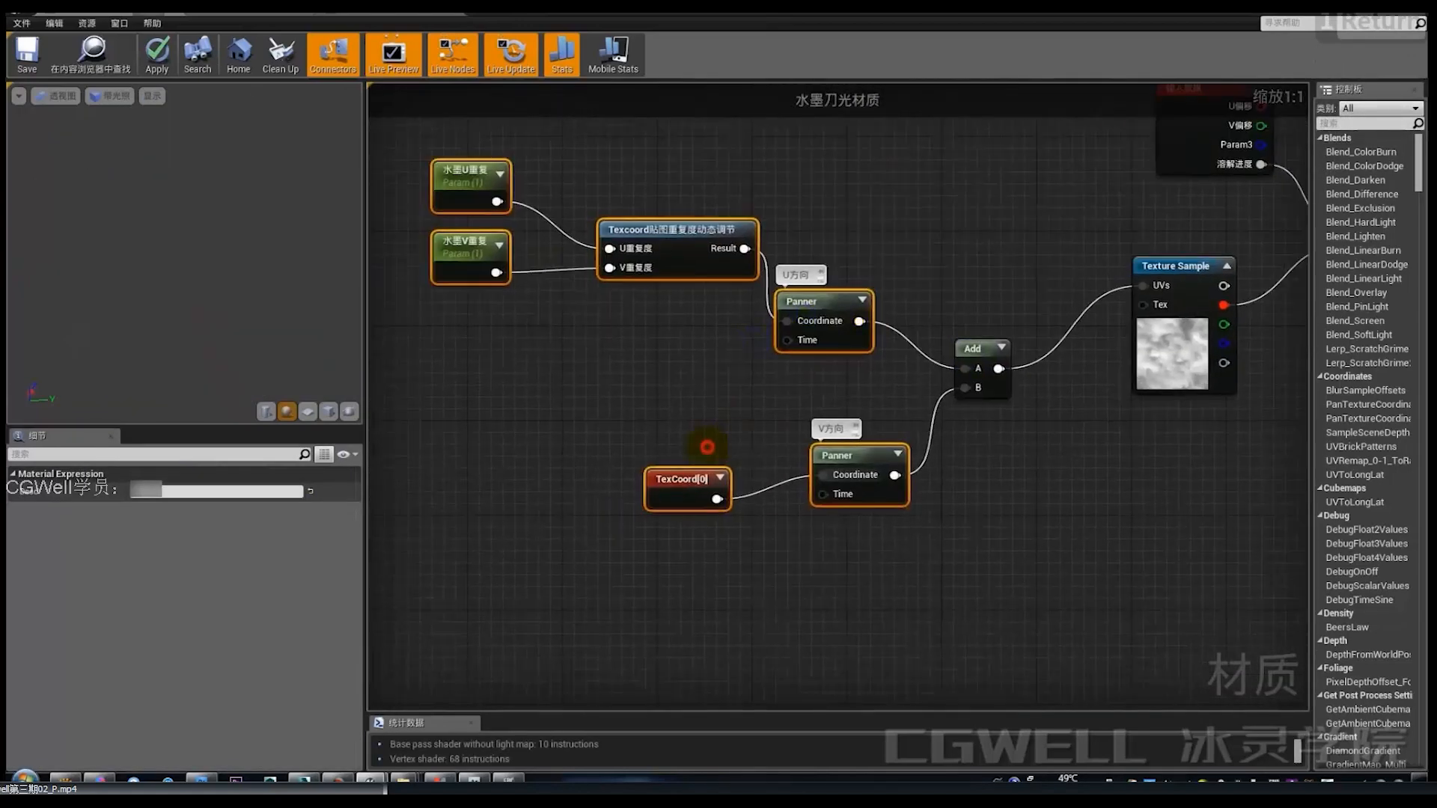
{"action": "left_click", "coordinate": [707, 517]}
{"action": "left_click_drag", "start_coordinate": [826, 457], "coordinate": [852, 470]}
{"action": "left_click_drag", "start_coordinate": [837, 305], "coordinate": [864, 329]}
Step: Tidy the repeat parameters and Texcoord function closer together, and lower TexCoord[0] below the V方向 Panner's input
{"action": "right_click_drag", "start_coordinate": [566, 298], "coordinate": [651, 342]}
{"action": "left_click_drag", "start_coordinate": [506, 200], "coordinate": [571, 332]}
{"action": "mouse_move", "coordinate": [763, 276]}
{"action": "left_mouse_down"}
{"action": "mouse_move", "coordinate": [801, 320]}
{"action": "mouse_move", "coordinate": [761, 261]}
{"action": "left_mouse_up"}
{"action": "right_click_drag", "start_coordinate": [778, 391], "coordinate": [815, 350]}
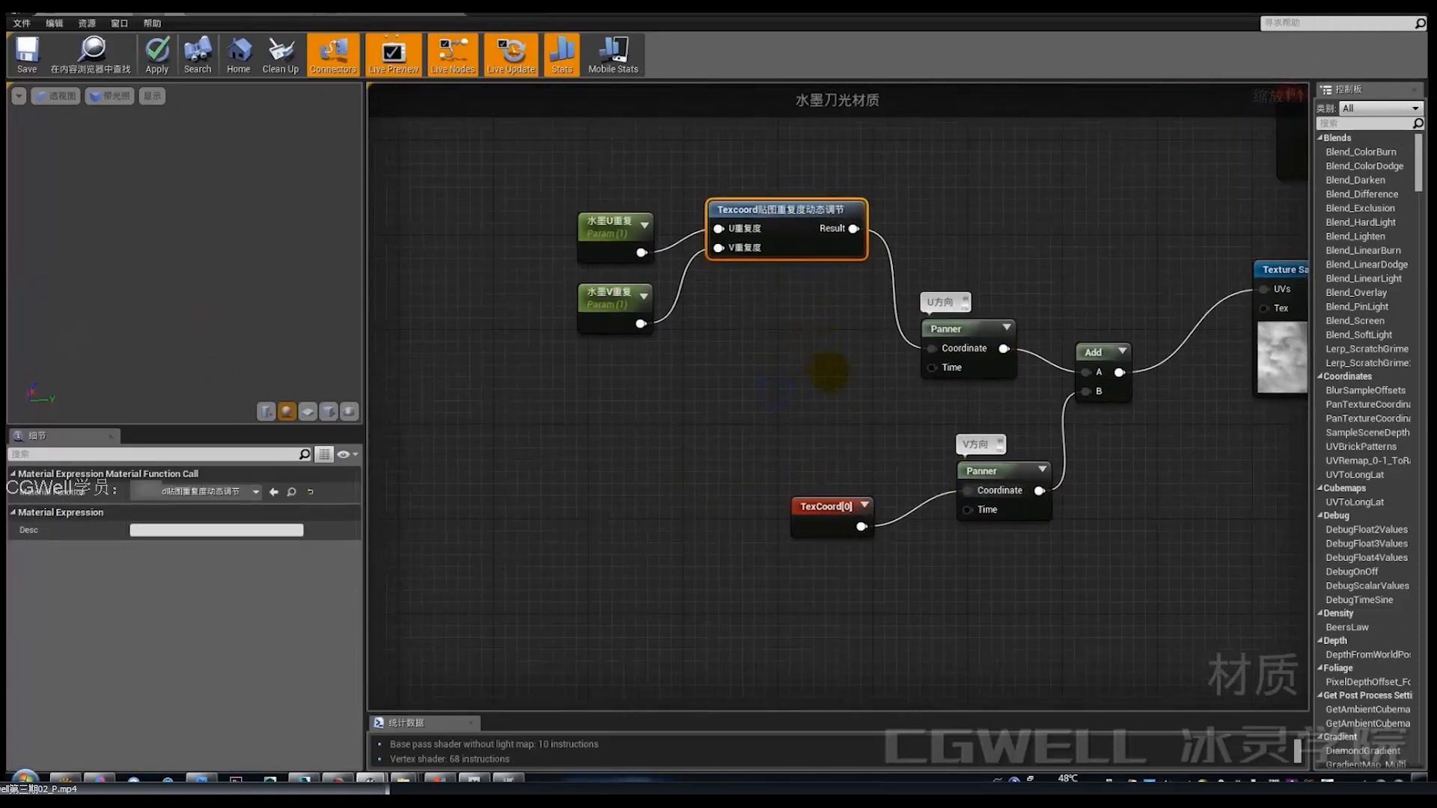
{"action": "left_click_drag", "start_coordinate": [832, 507], "coordinate": [809, 471]}
{"action": "left_click_drag", "start_coordinate": [849, 544], "coordinate": [851, 545]}
{"action": "left_click_drag", "start_coordinate": [932, 367], "coordinate": [883, 410]}
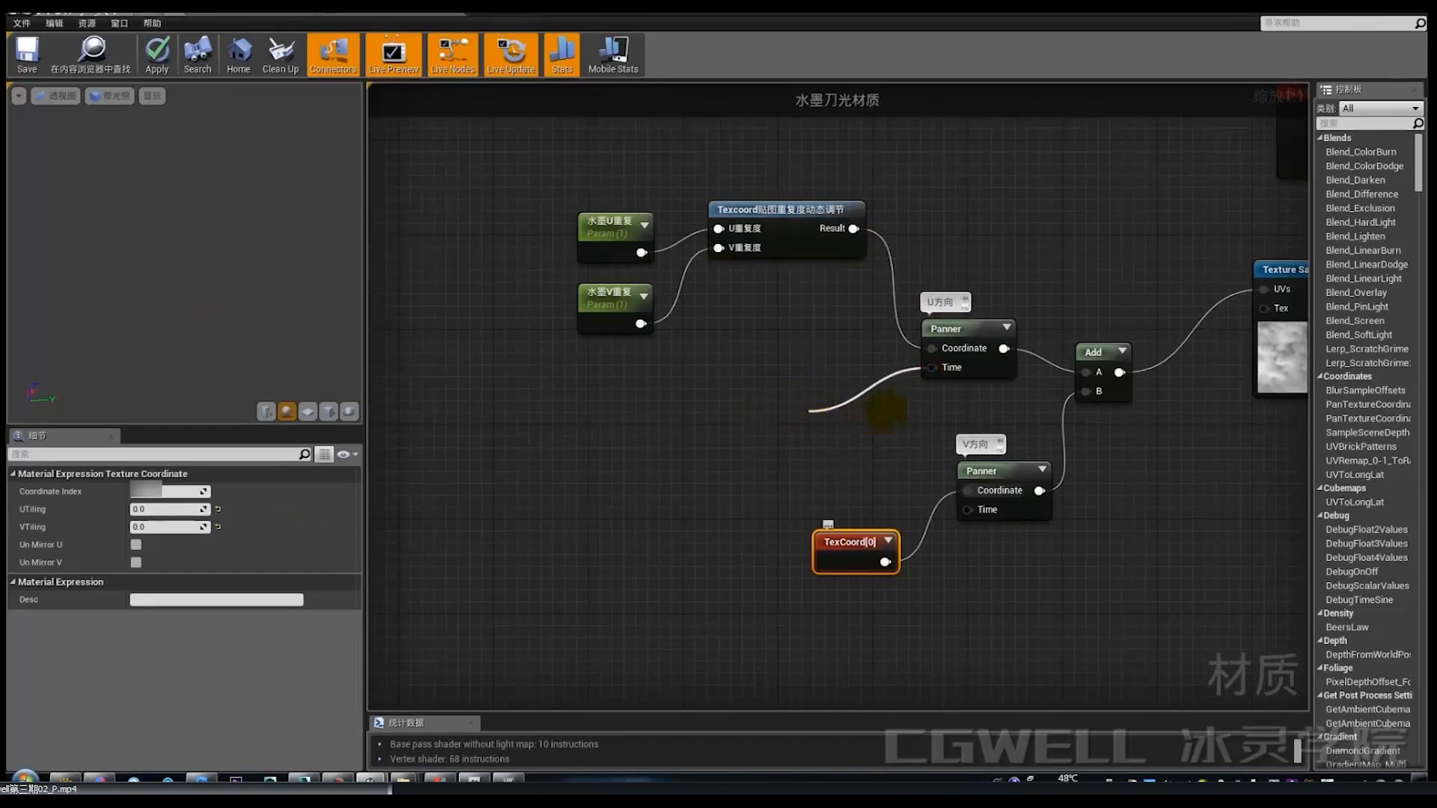
{"action": "left_click", "coordinate": [841, 366]}
{"action": "right_click_drag", "start_coordinate": [864, 355], "coordinate": [644, 660]}
{"action": "scroll", "coordinate": [863, 355], "scroll_direction": "down", "scroll_amount": 3}
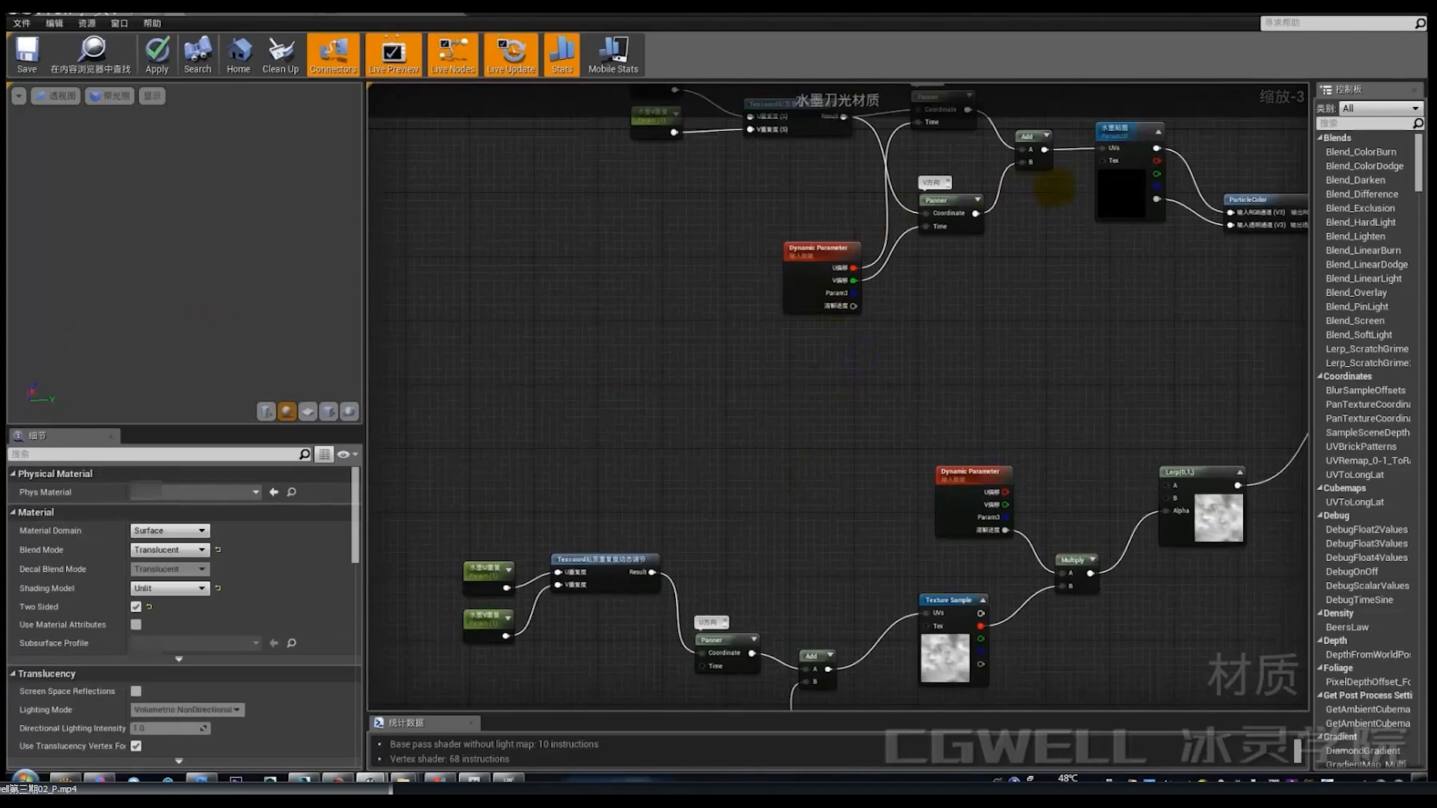
{"action": "scroll", "coordinate": [850, 369], "scroll_direction": "up", "scroll_amount": 4}
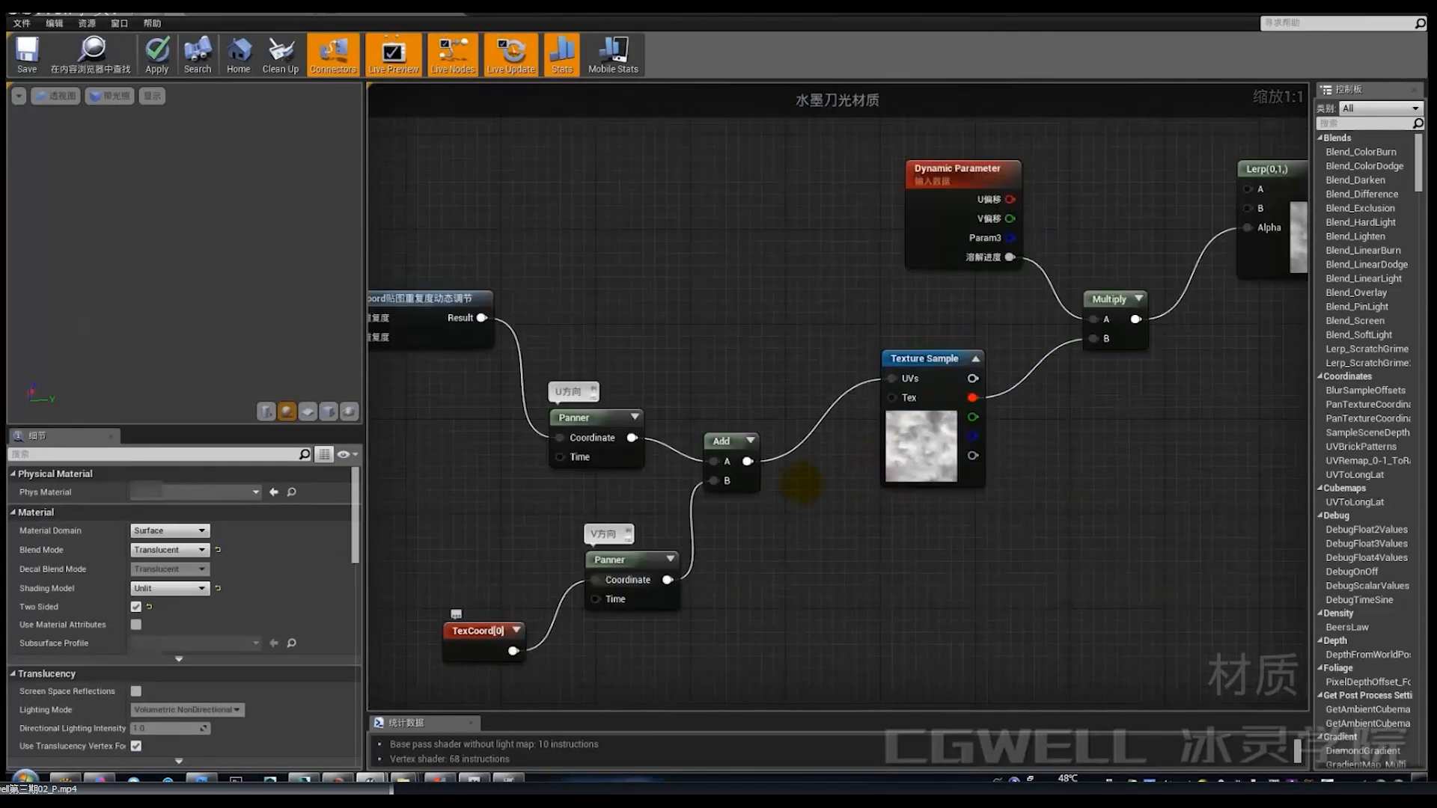
{"action": "right_click_drag", "start_coordinate": [753, 451], "coordinate": [833, 479]}
{"action": "left_click_drag", "start_coordinate": [545, 456], "coordinate": [716, 275]}
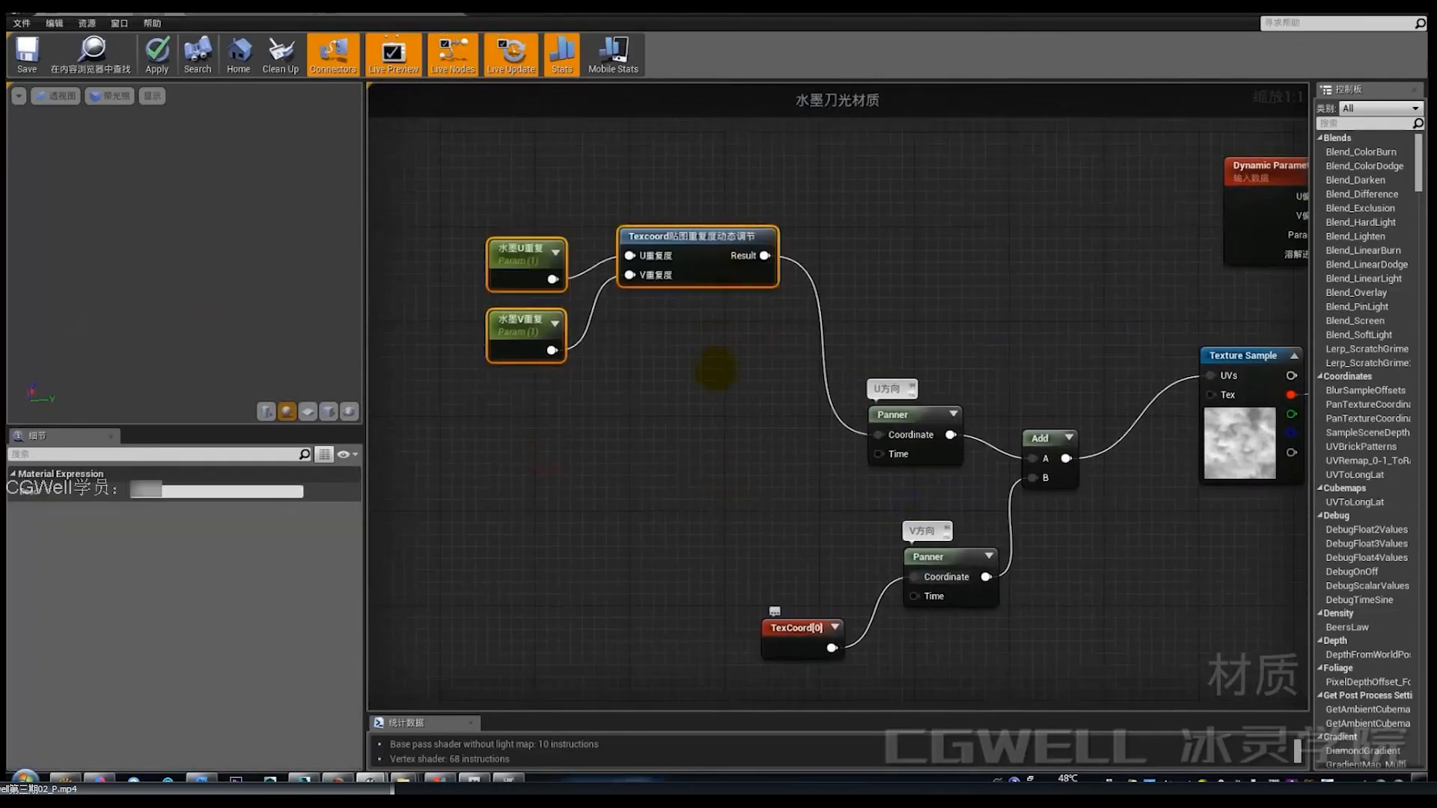
{"action": "left_click", "coordinate": [697, 444]}
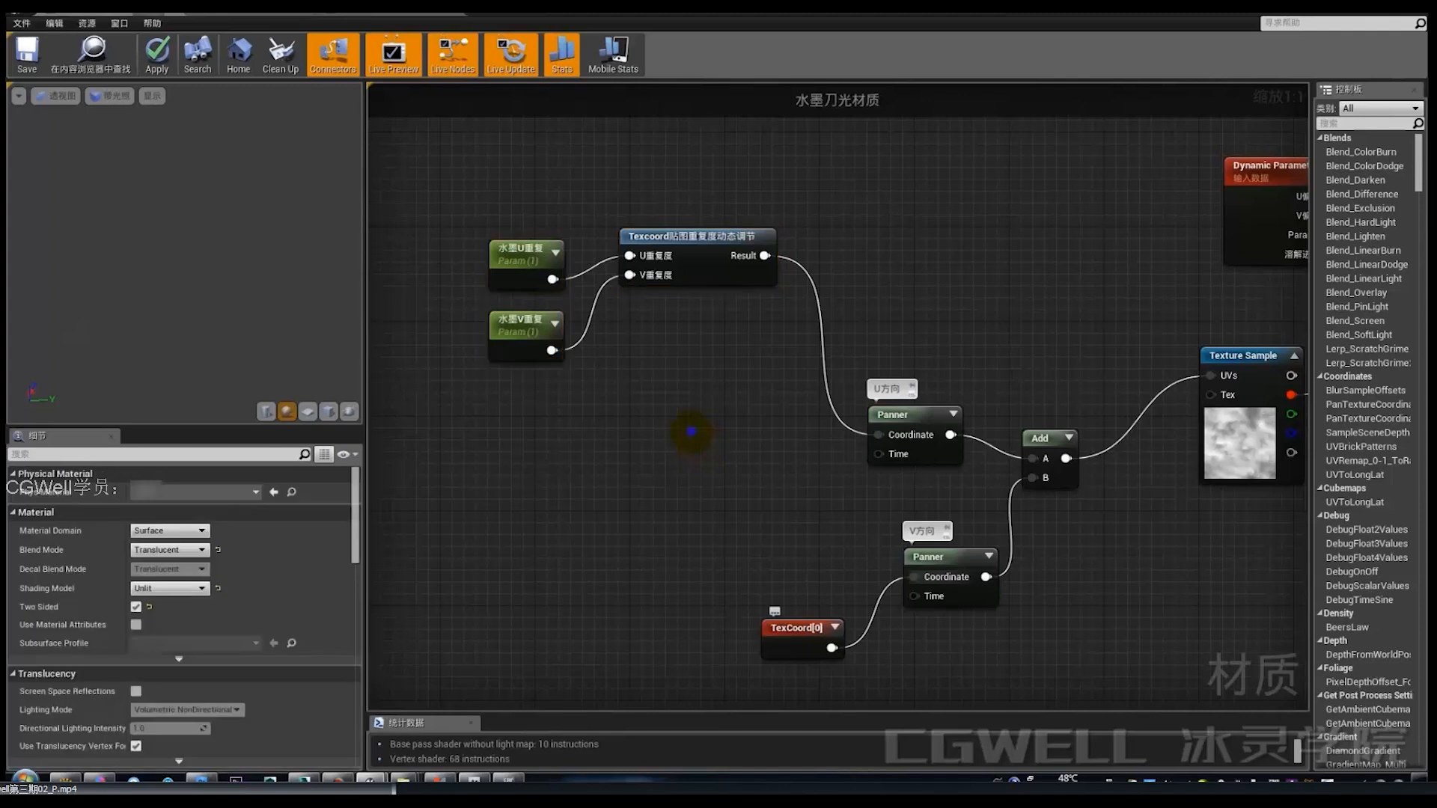
Step: Add a Time node below the Texcoord function, left of the U方向 Panner
{"action": "right_click", "coordinate": [692, 432]}
{"action": "type", "text": "time"}
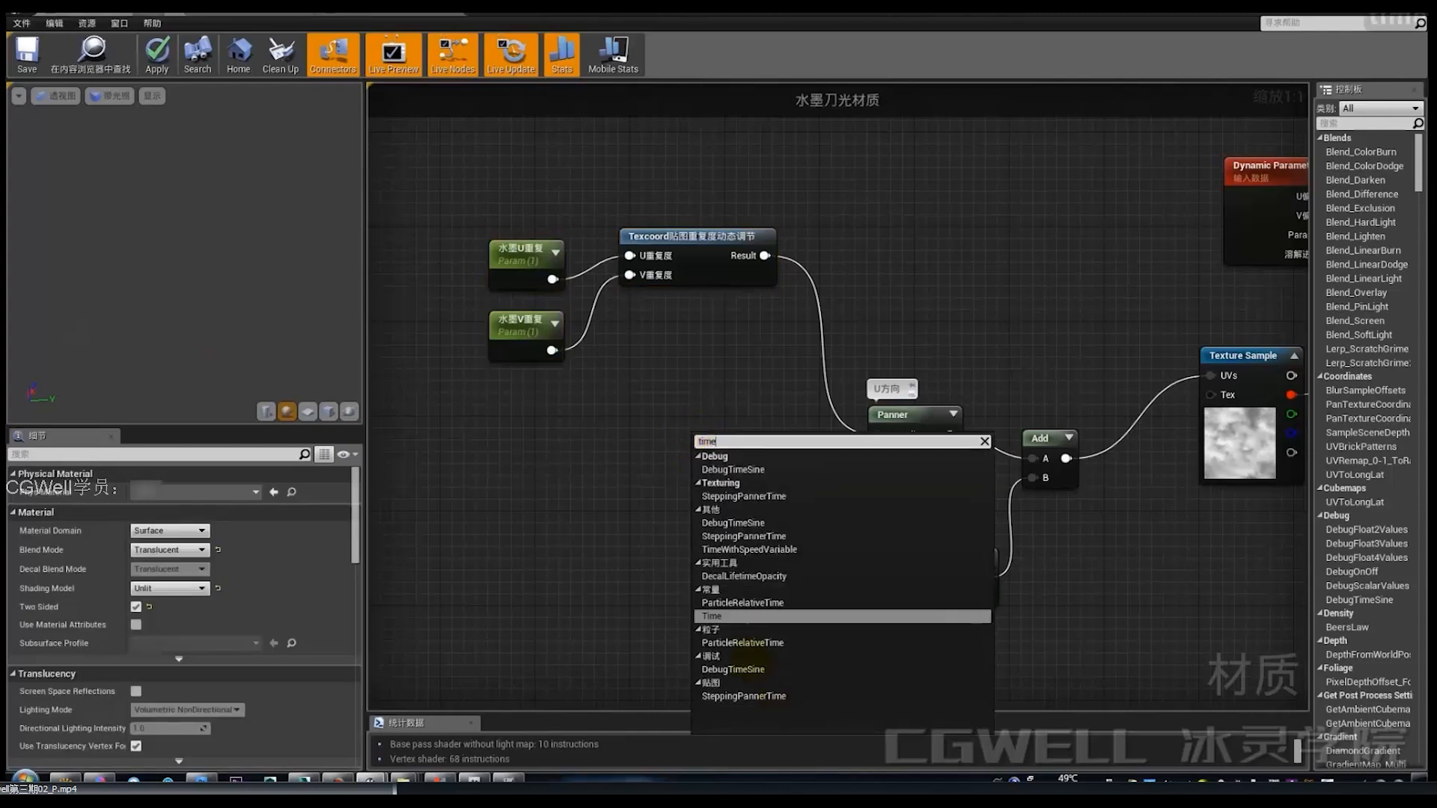
{"action": "left_click", "coordinate": [715, 616]}
{"action": "left_click_drag", "start_coordinate": [730, 443], "coordinate": [678, 419]}
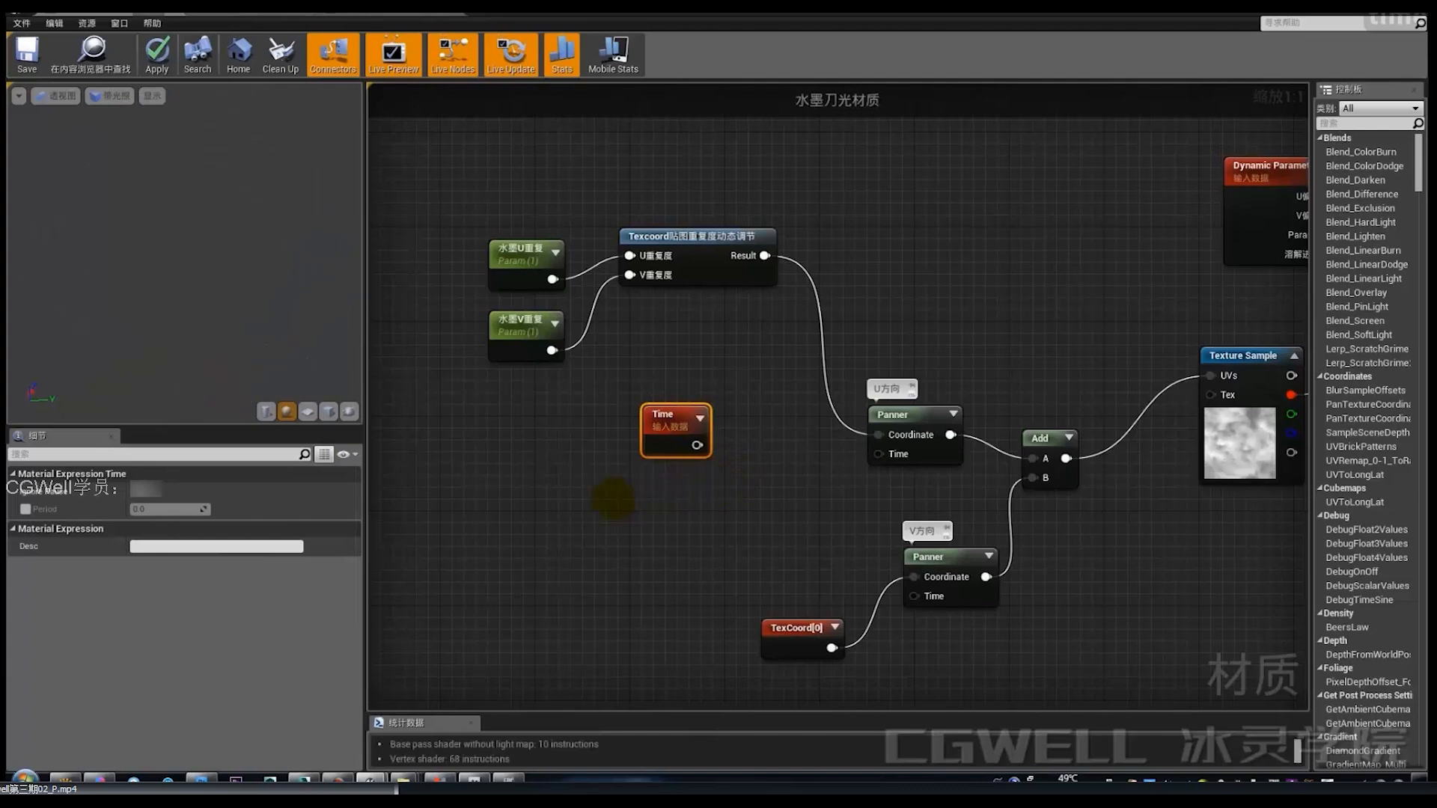
Step: Add a scalar parameter below the Time node and shift both nodes slightly left, away from the Panners
{"action": "left_click", "coordinate": [624, 498]}
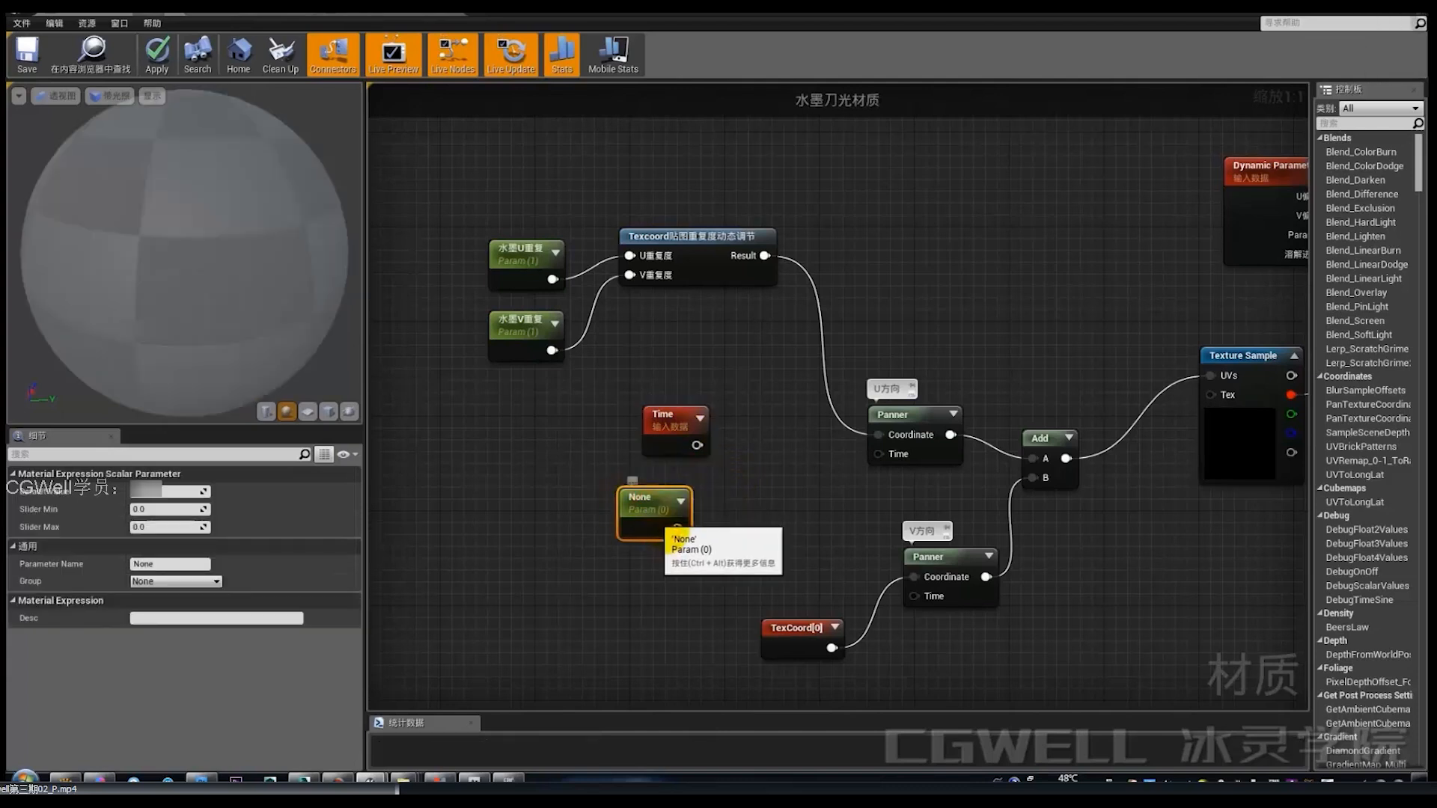
{"action": "left_click_drag", "start_coordinate": [662, 431], "coordinate": [638, 432]}
{"action": "left_click_drag", "start_coordinate": [661, 512], "coordinate": [638, 512]}
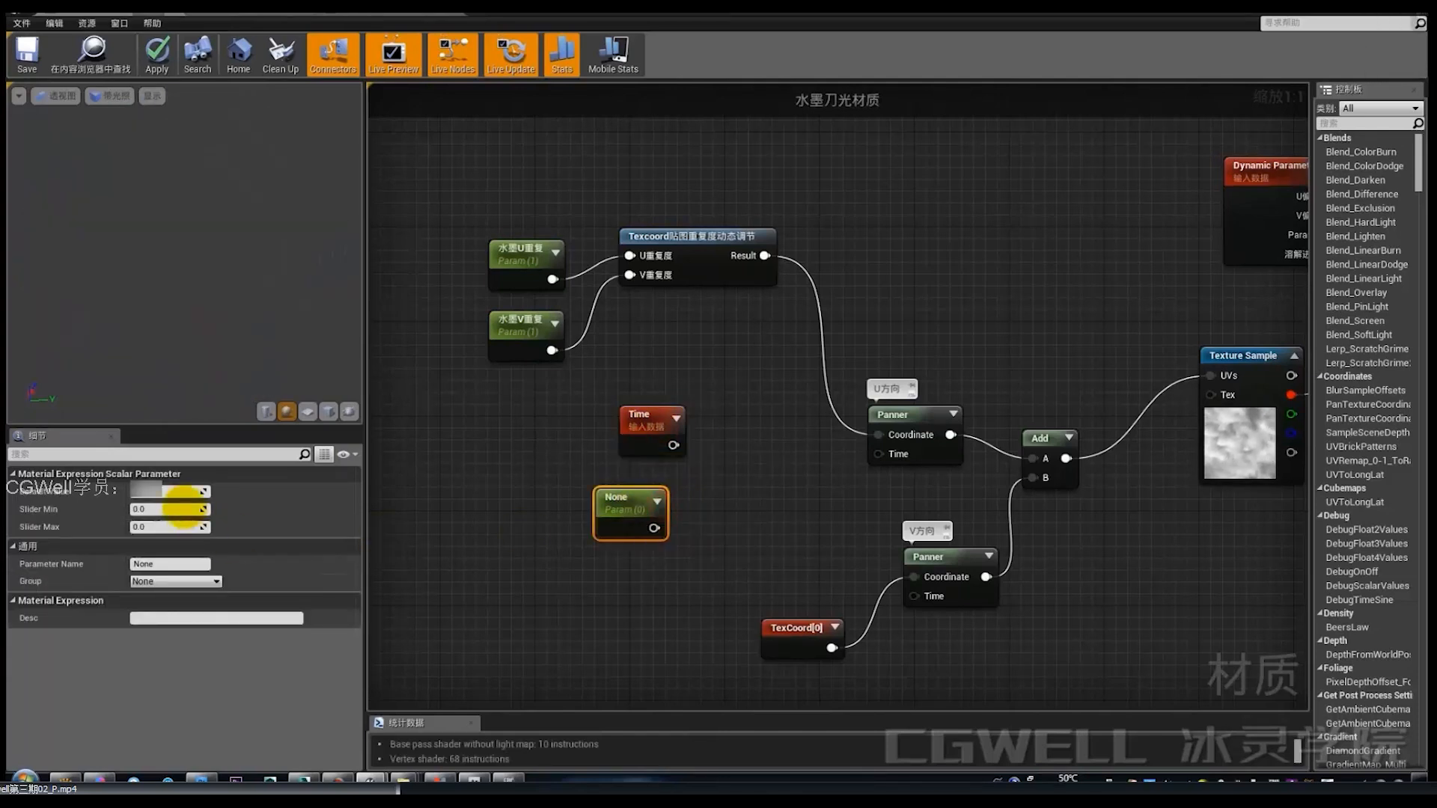
Step: Name the new scalar parameter U溶解滚动速度, set its default value to 1, and keep its node preview collapsed
{"action": "left_click", "coordinate": [167, 564]}
{"action": "key", "text": "Caps_Lock"}
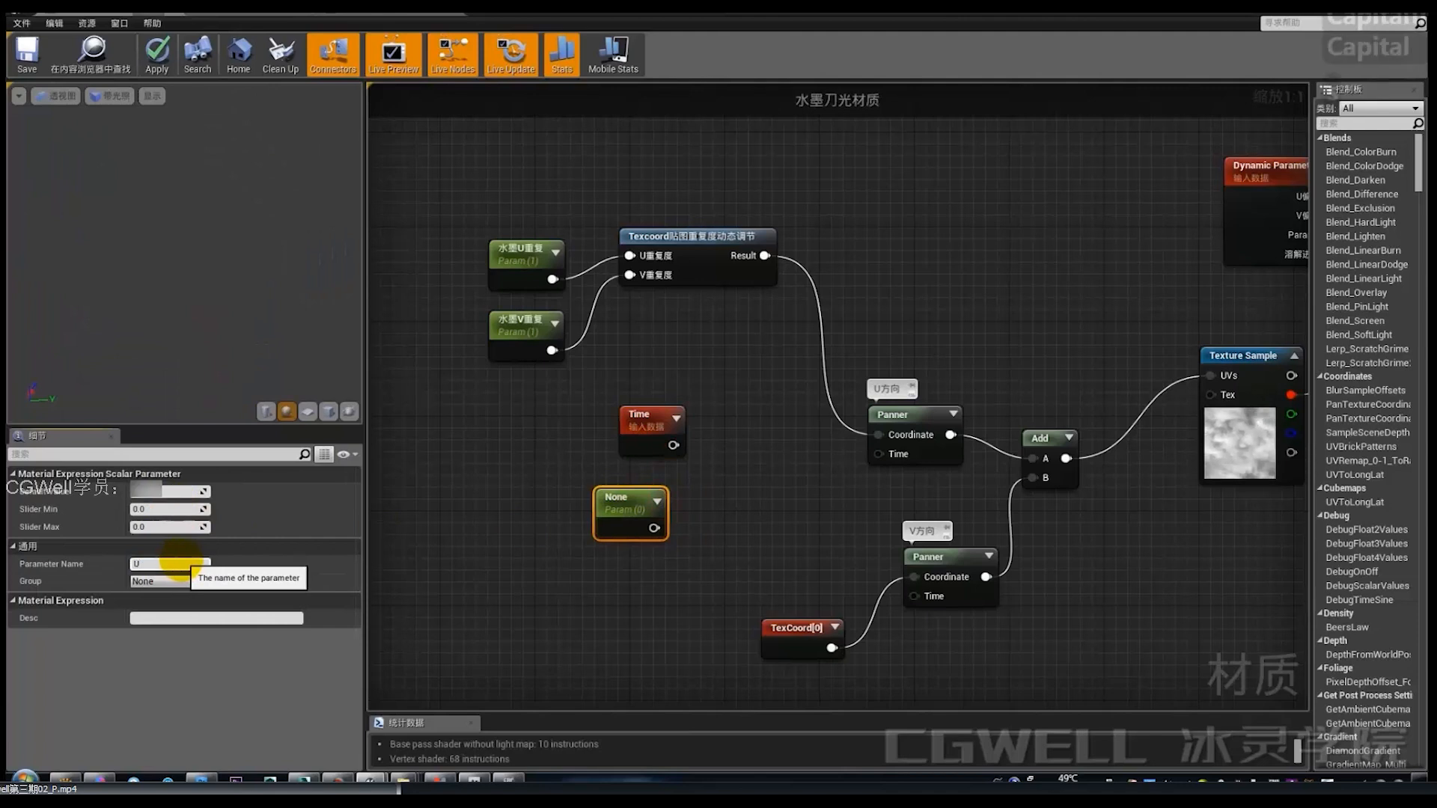
{"action": "type", "text": "Uf"}
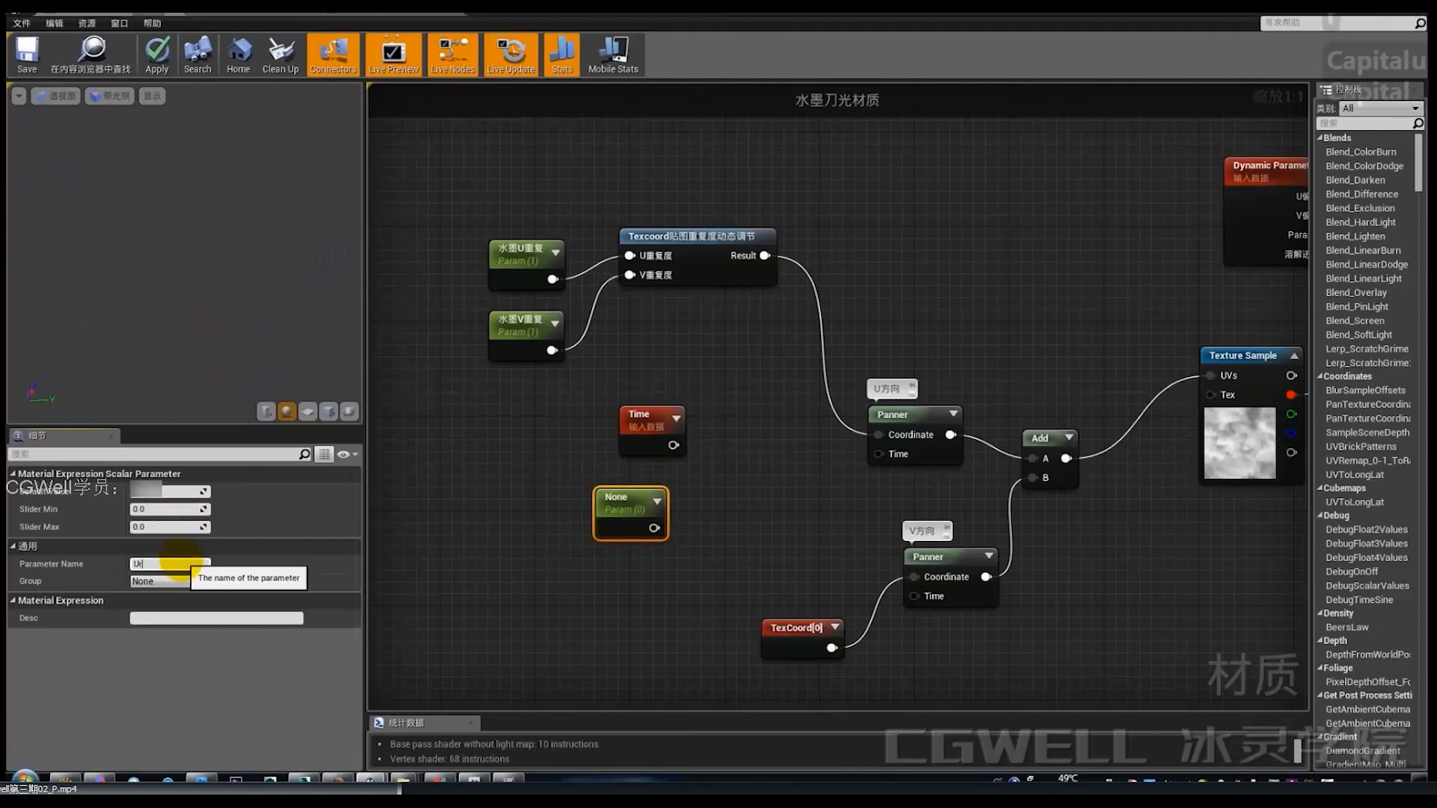
{"action": "key", "text": "BackSpace"}
{"action": "key", "text": "BackSpace"}
{"action": "key", "text": "BackSpace"}
{"action": "type", "text": "r"}
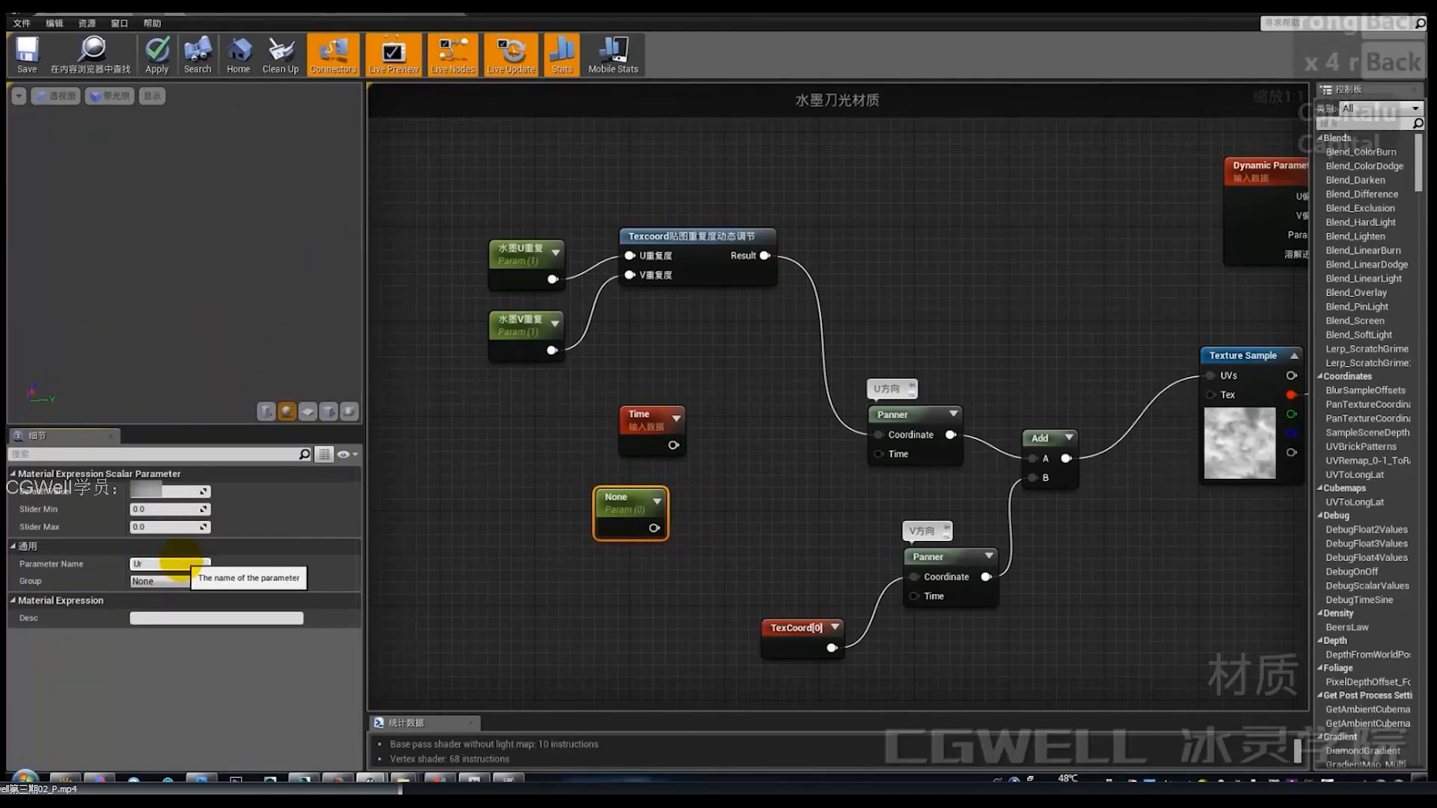
{"action": "type", "text": "溶解gu"}
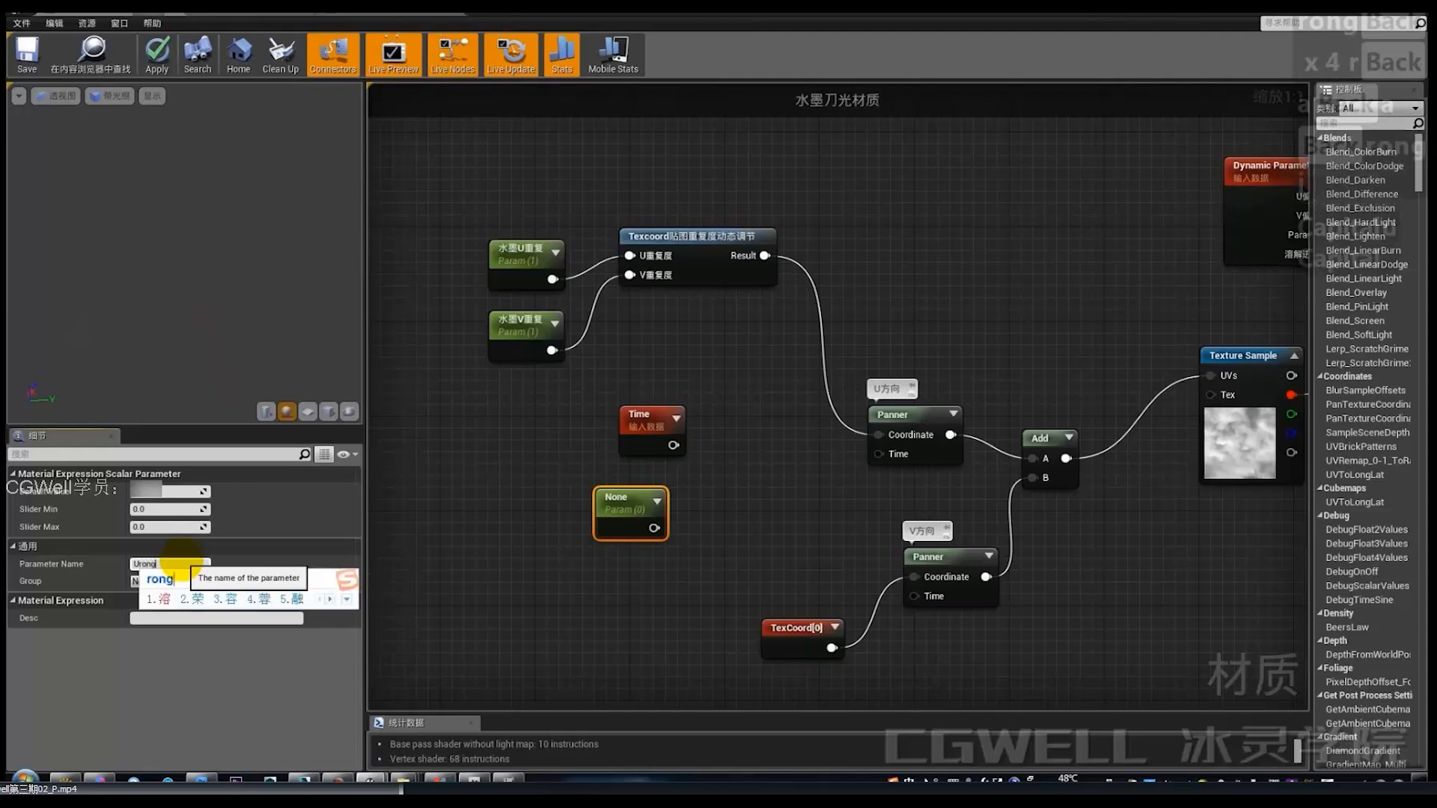
{"action": "type", "text": "滚动速度"}
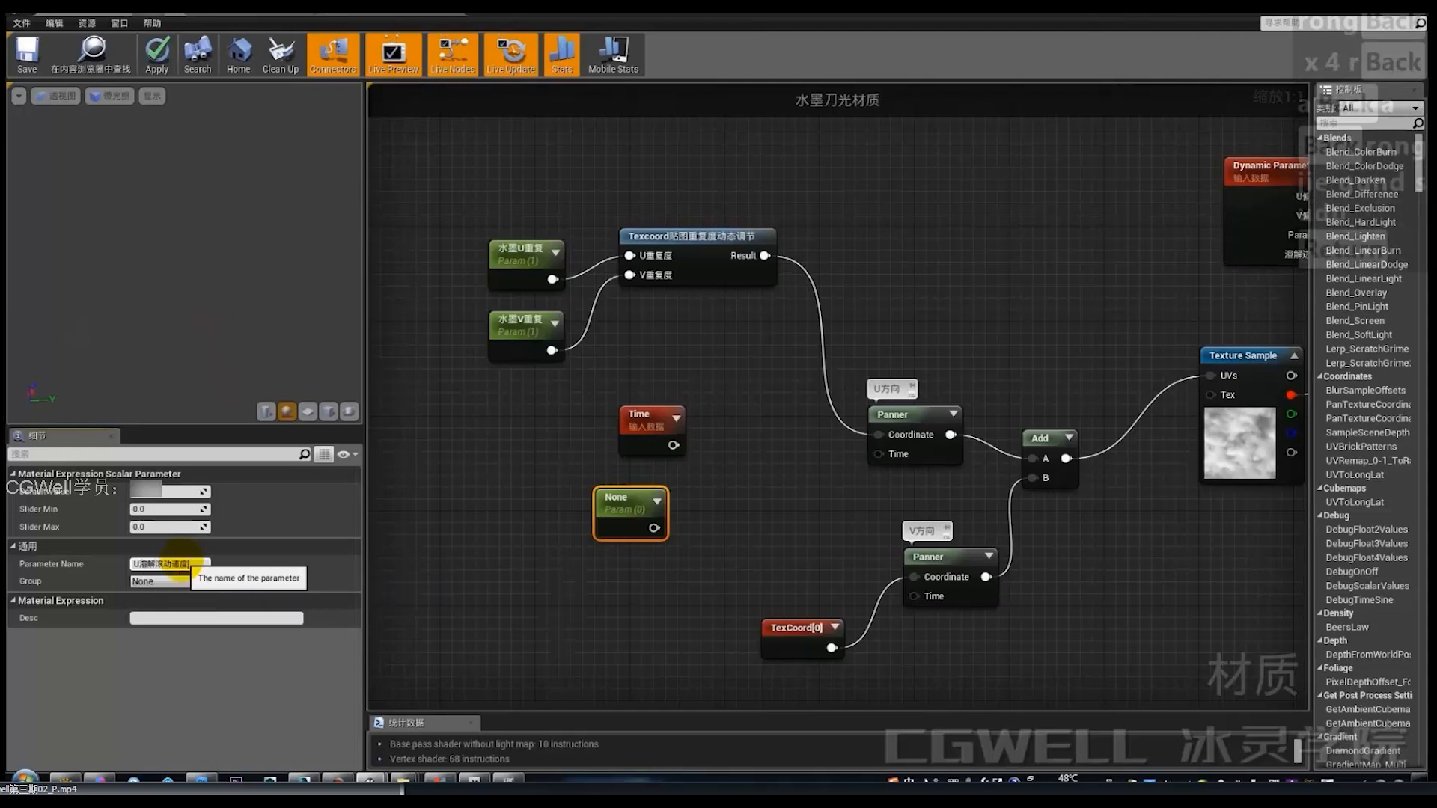
{"action": "key", "text": "Return"}
{"action": "left_click", "coordinate": [679, 502]}
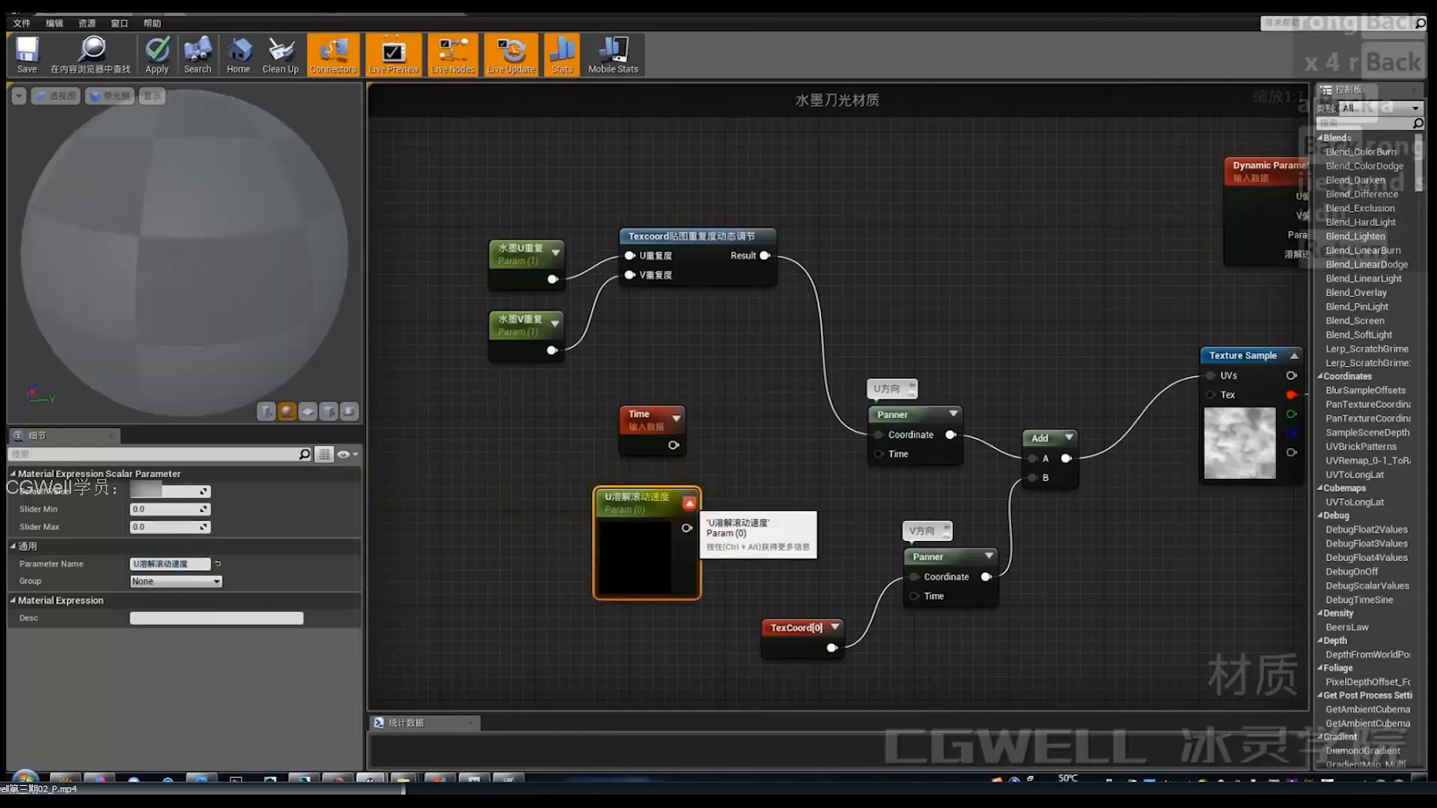
{"action": "left_click", "coordinate": [680, 502]}
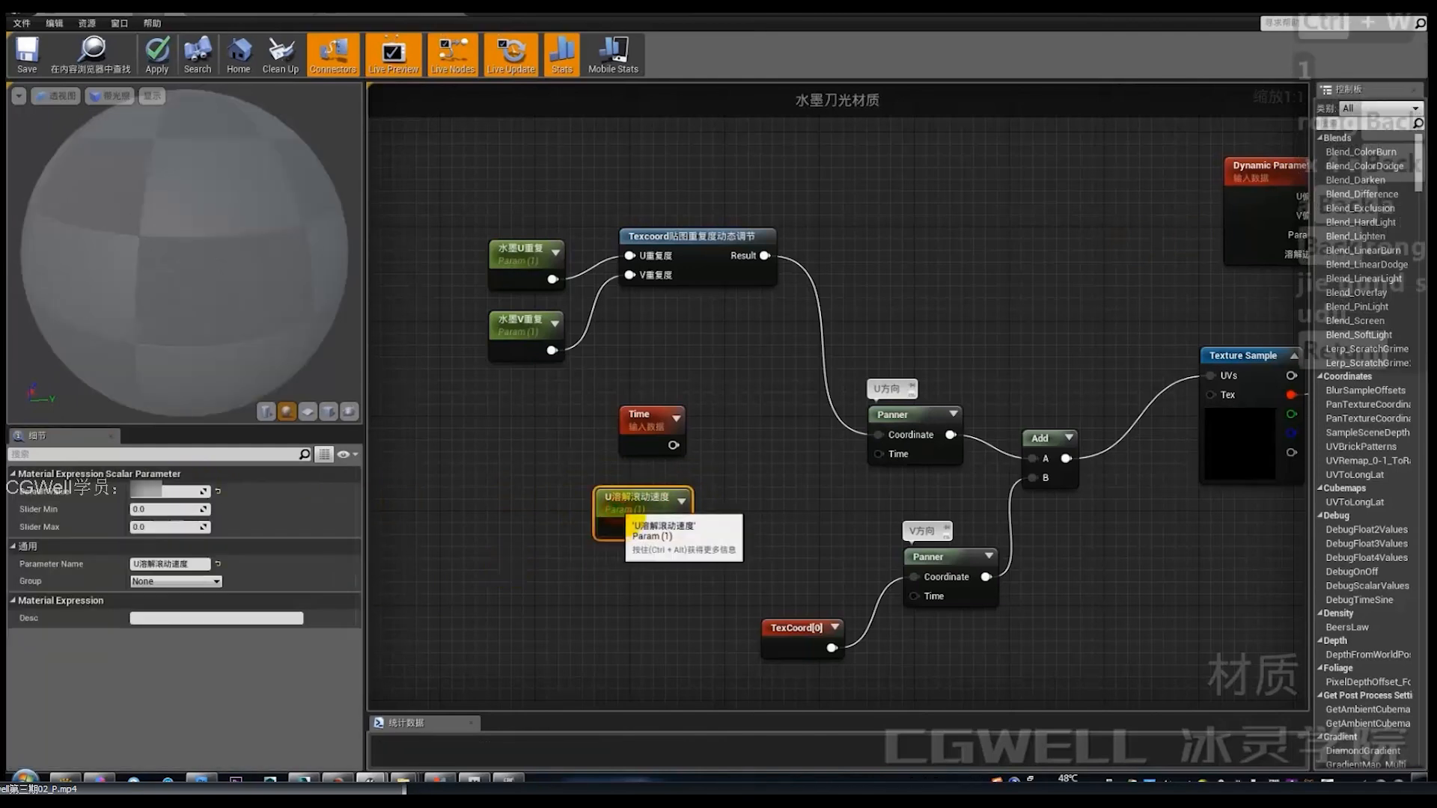
Step: Duplicate the U溶解滚动速度 parameter and place the copy just below the original
{"action": "key", "text": "ctrl+w"}
{"action": "left_click_drag", "start_coordinate": [632, 580], "coordinate": [620, 592]}
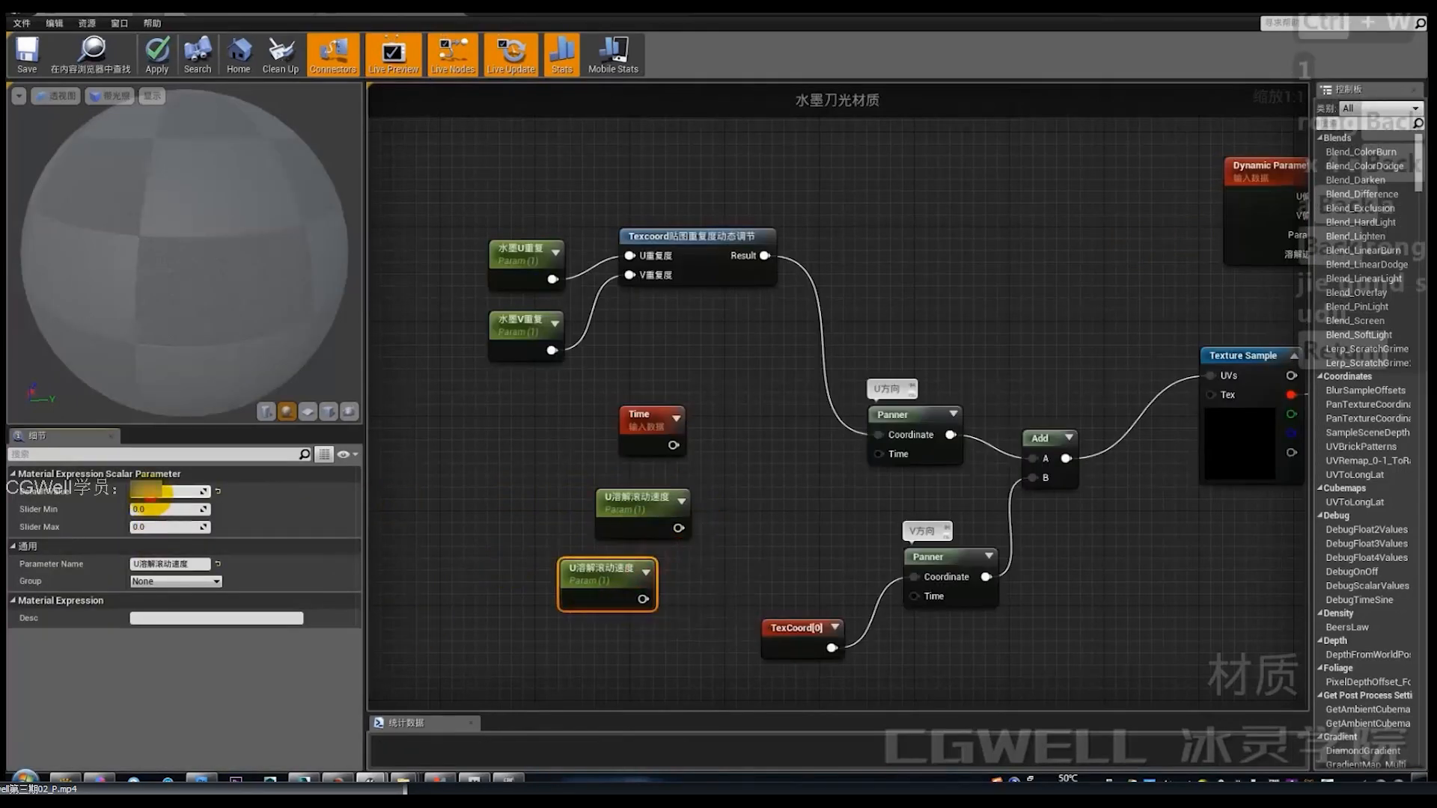
Step: Rename the duplicated scalar parameter to V溶解滚动速度 and place it below the U溶解滚动速度 node
{"action": "left_click", "coordinate": [160, 492]}
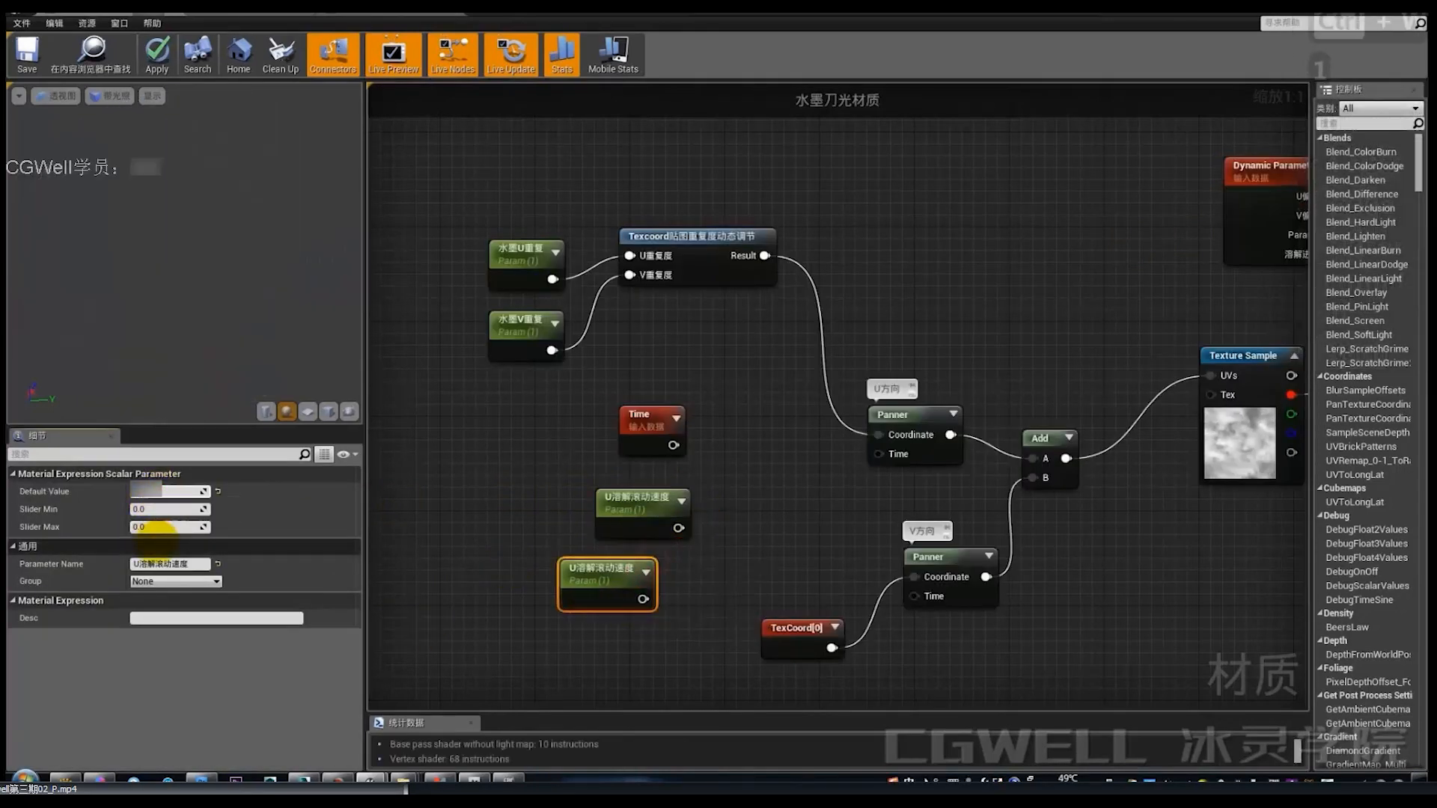
{"action": "left_click", "coordinate": [157, 564]}
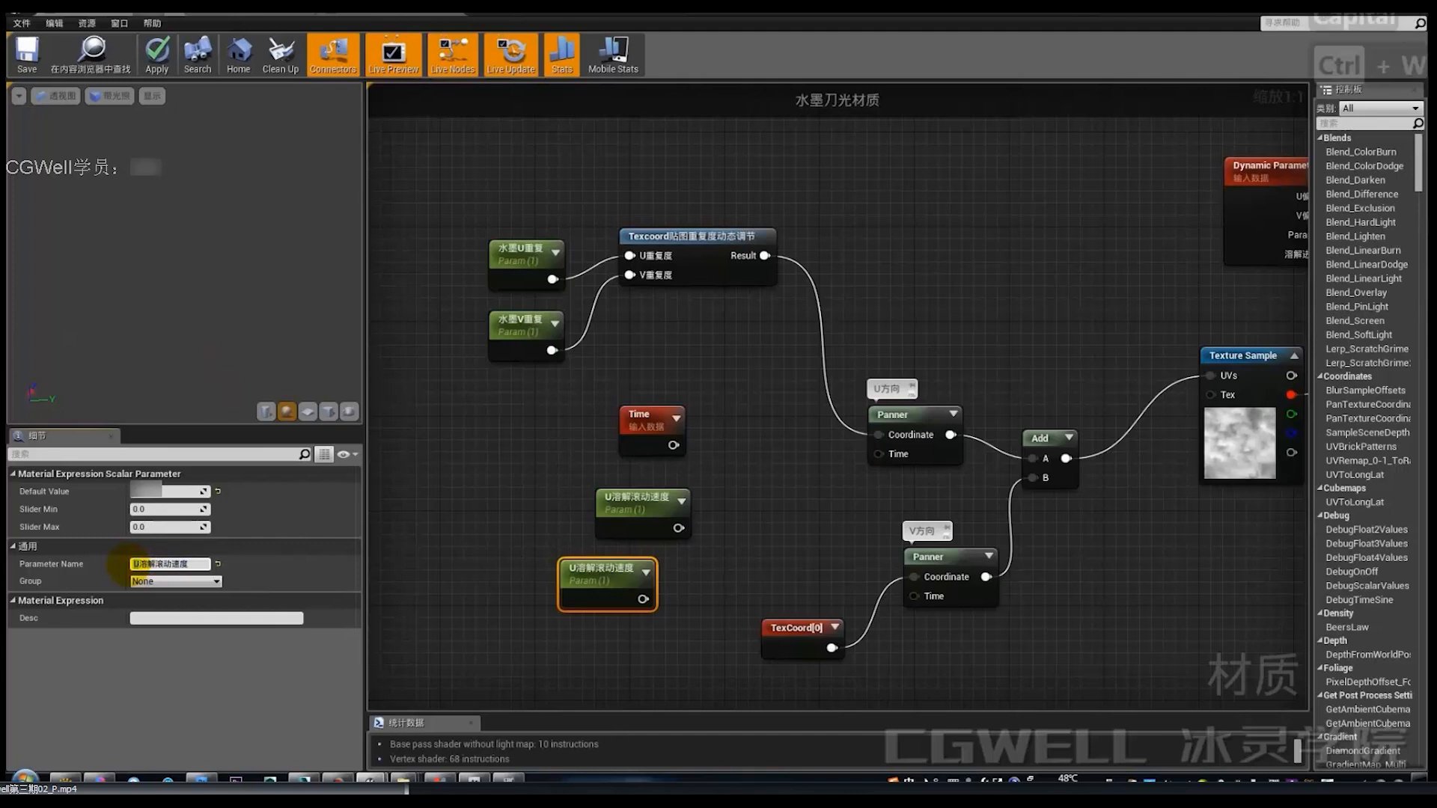
{"action": "type", "text": "V"}
{"action": "left_click", "coordinate": [735, 609]}
{"action": "left_click_drag", "start_coordinate": [597, 593], "coordinate": [574, 628]}
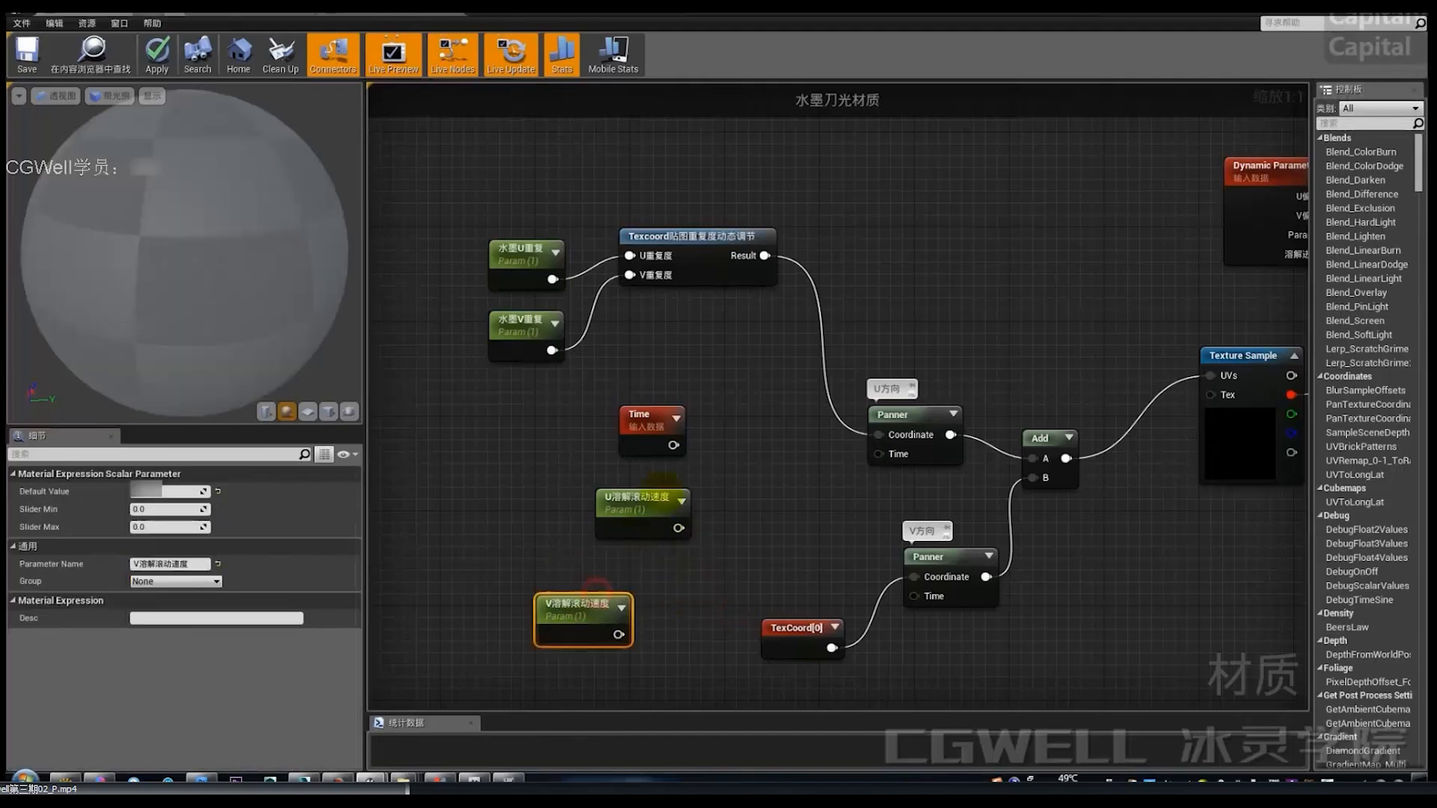
Step: Add a Multiply node combining Time and U溶解滚动速度, and connect its output to the U-direction Panner's Time input
{"action": "left_click", "coordinate": [744, 465]}
{"action": "left_click", "coordinate": [776, 449]}
{"action": "left_click_drag", "start_coordinate": [674, 445], "coordinate": [761, 482]}
{"action": "left_click_drag", "start_coordinate": [701, 531], "coordinate": [761, 501]}
{"action": "left_click_drag", "start_coordinate": [803, 482], "coordinate": [874, 454]}
{"action": "right_click_drag", "start_coordinate": [573, 416], "coordinate": [459, 359]}
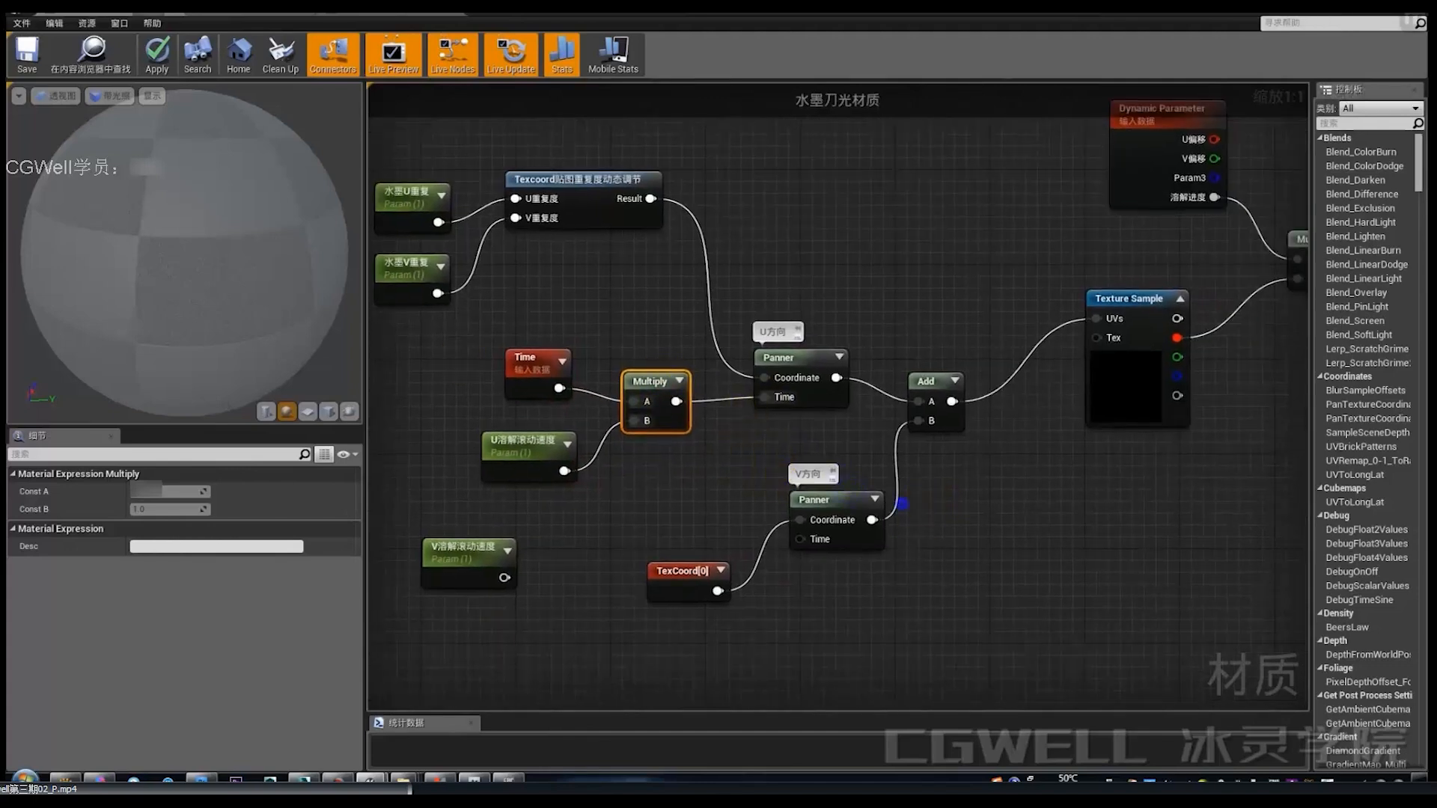
{"action": "right_click", "coordinate": [827, 417]}
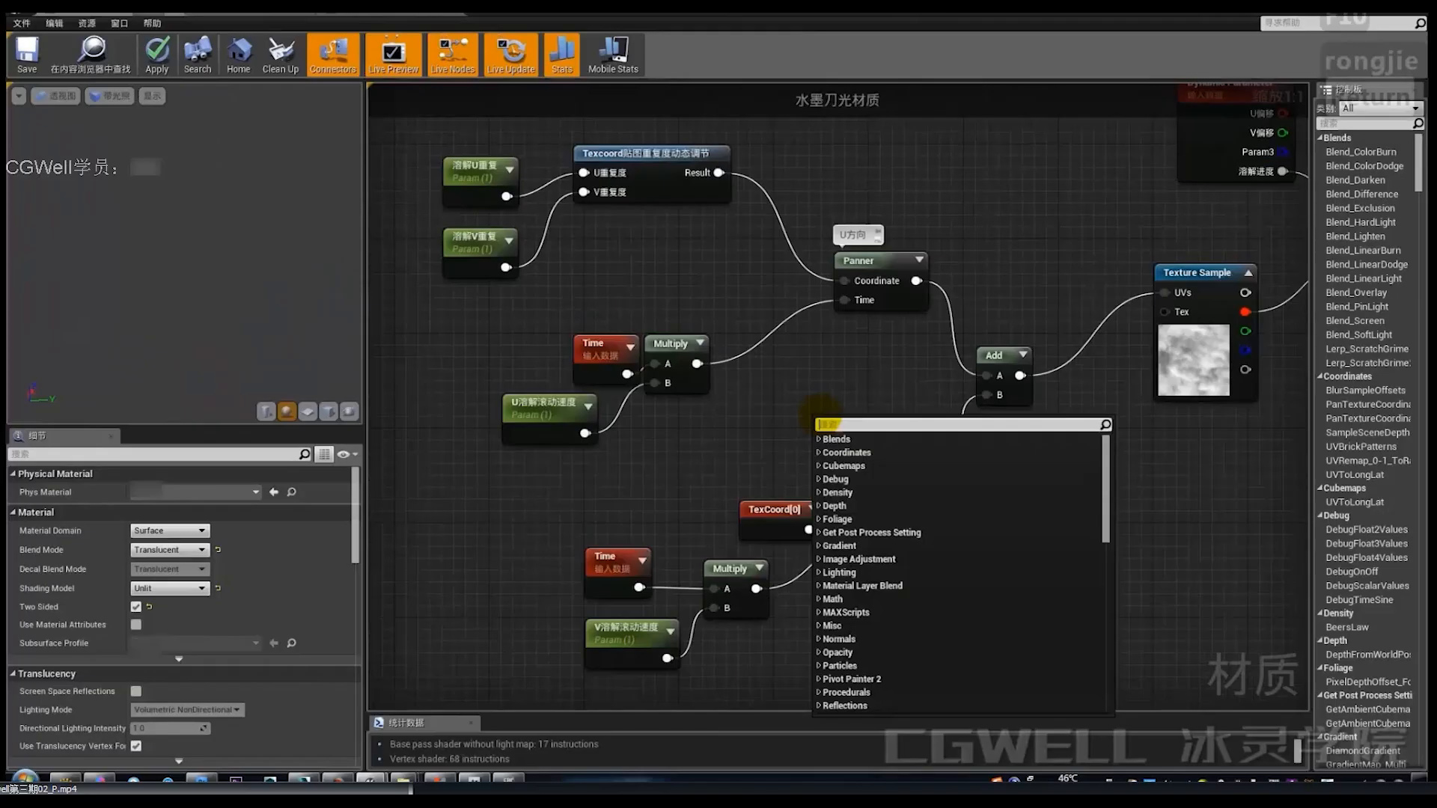
{"action": "key", "text": "Return"}
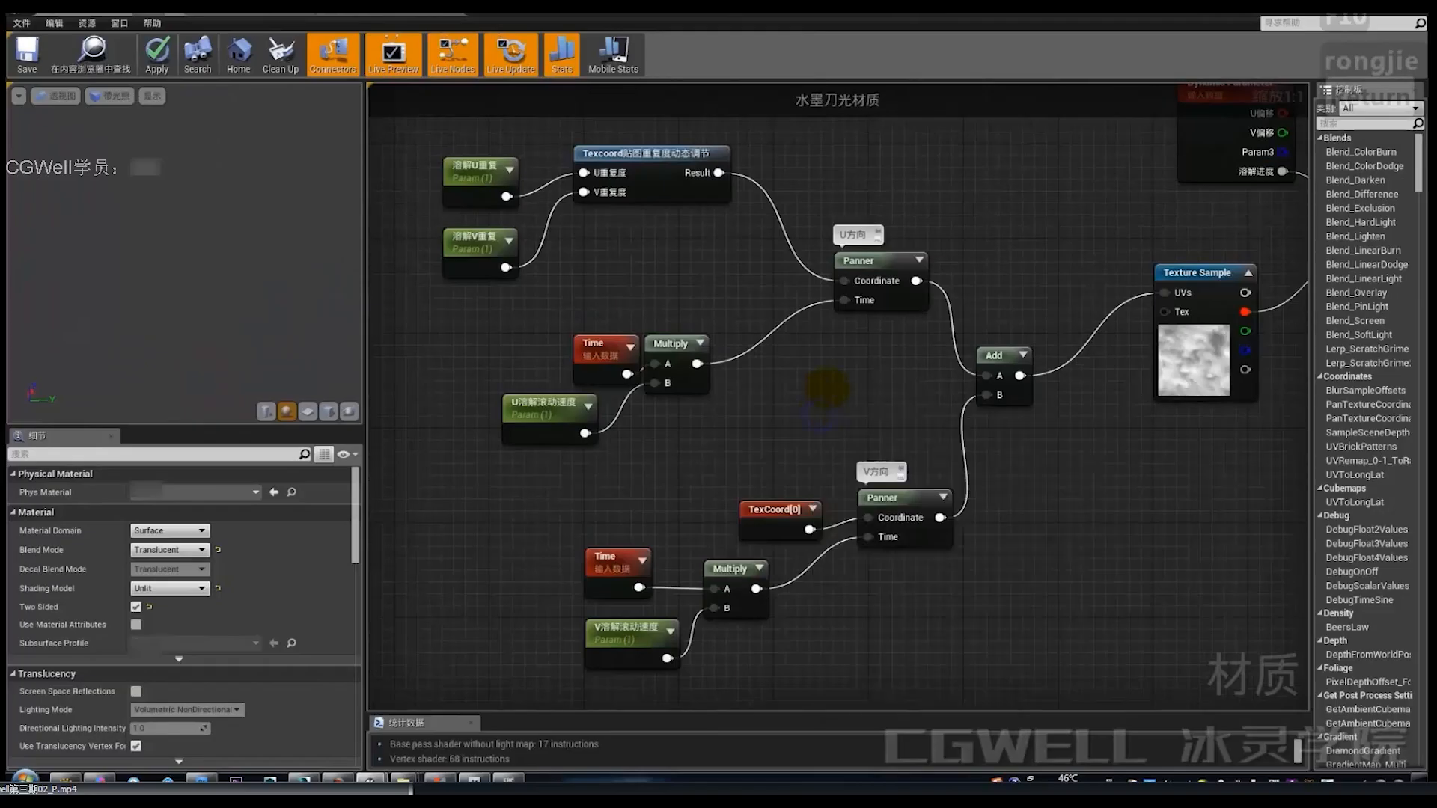
{"action": "mouse_move", "coordinate": [828, 389]}
{"action": "right_mouse_down"}
{"action": "mouse_move", "coordinate": [770, 403]}
{"action": "mouse_move", "coordinate": [824, 387]}
{"action": "right_mouse_up"}
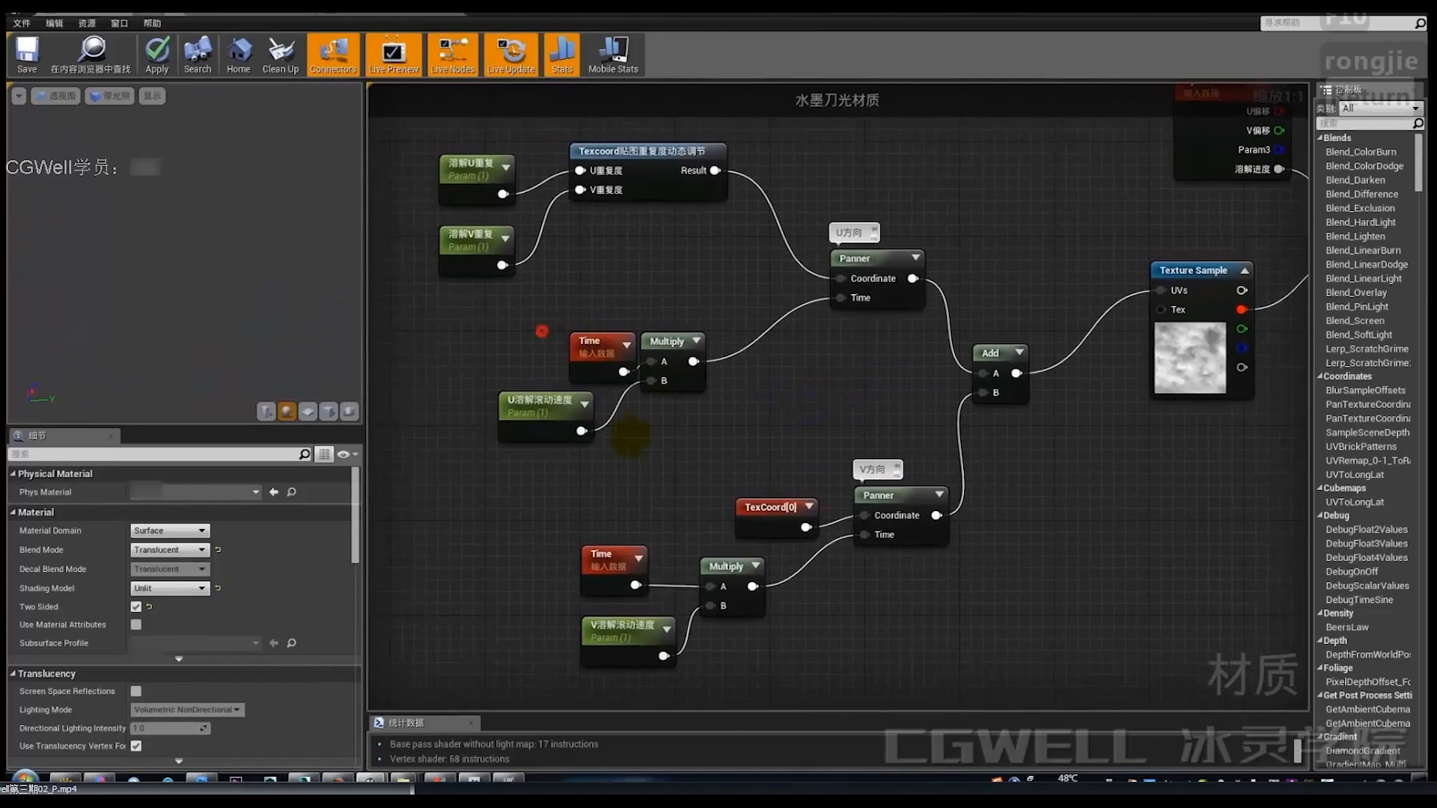
{"action": "left_click_drag", "start_coordinate": [542, 331], "coordinate": [927, 609]}
{"action": "left_click", "coordinate": [884, 449]}
{"action": "mouse_move", "coordinate": [883, 446]}
{"action": "right_mouse_down"}
{"action": "mouse_move", "coordinate": [898, 468]}
{"action": "mouse_move", "coordinate": [920, 460]}
{"action": "right_mouse_up"}
{"action": "left_click", "coordinate": [881, 444]}
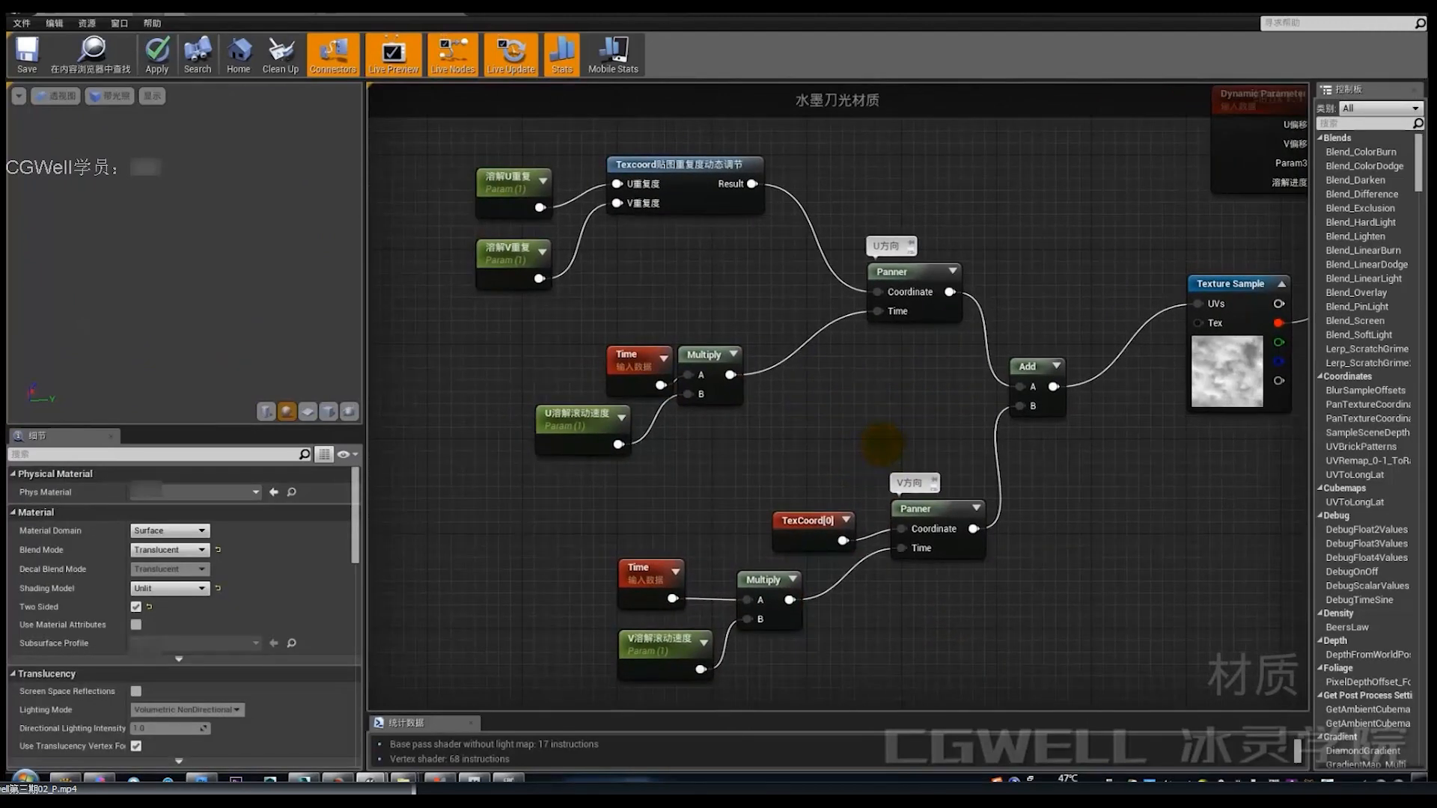
Step: Apply the node graph changes to the 水墨刀光材质 material
{"action": "right_click_drag", "start_coordinate": [948, 380], "coordinate": [731, 463]}
{"action": "scroll", "coordinate": [1078, 378], "scroll_direction": "down", "scroll_amount": 2}
{"action": "right_click_drag", "start_coordinate": [1078, 379], "coordinate": [833, 455]}
{"action": "right_click_drag", "start_coordinate": [1053, 297], "coordinate": [1002, 331]}
{"action": "scroll", "coordinate": [816, 446], "scroll_direction": "down", "scroll_amount": 2}
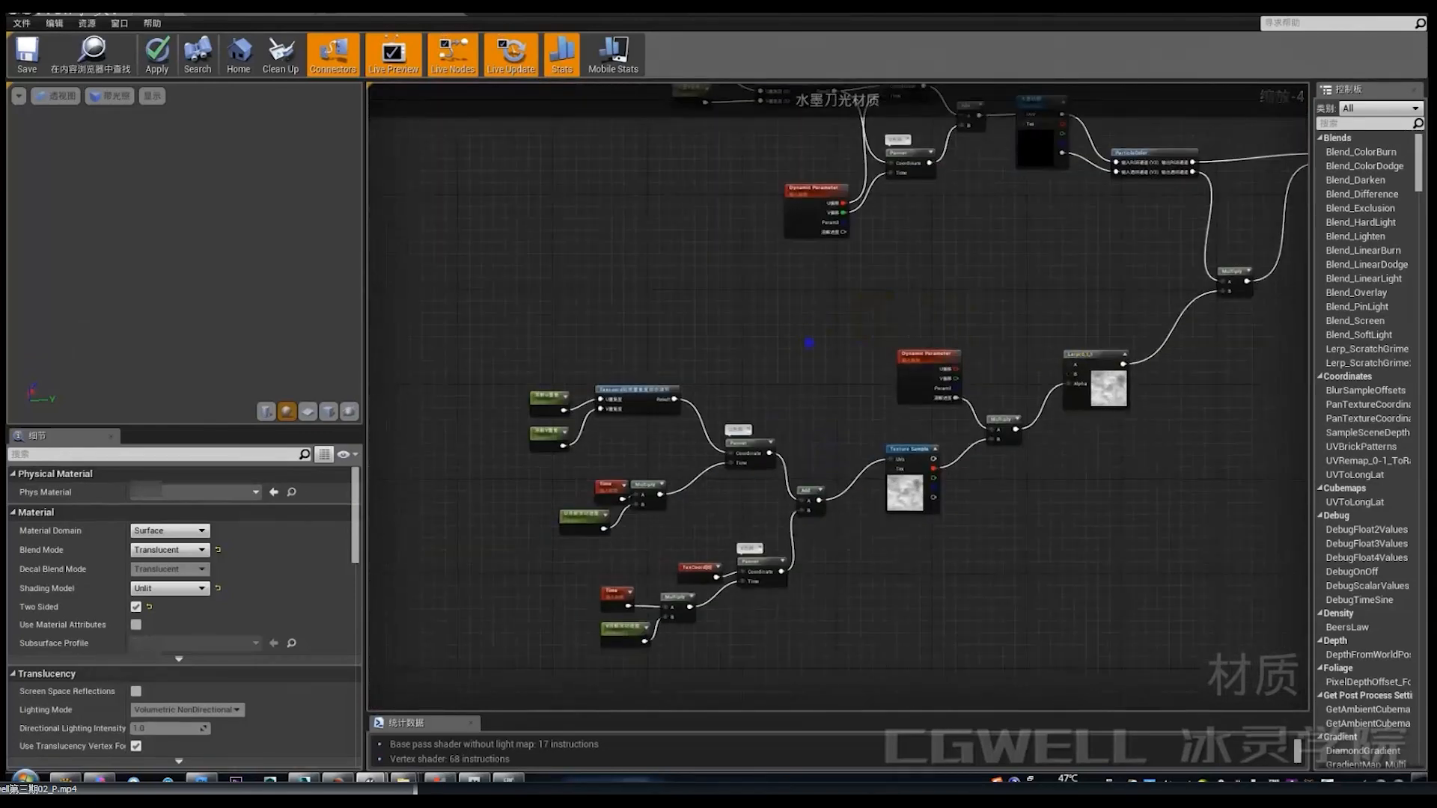
{"action": "right_click_drag", "start_coordinate": [809, 342], "coordinate": [859, 338]}
{"action": "left_click", "coordinate": [158, 57]}
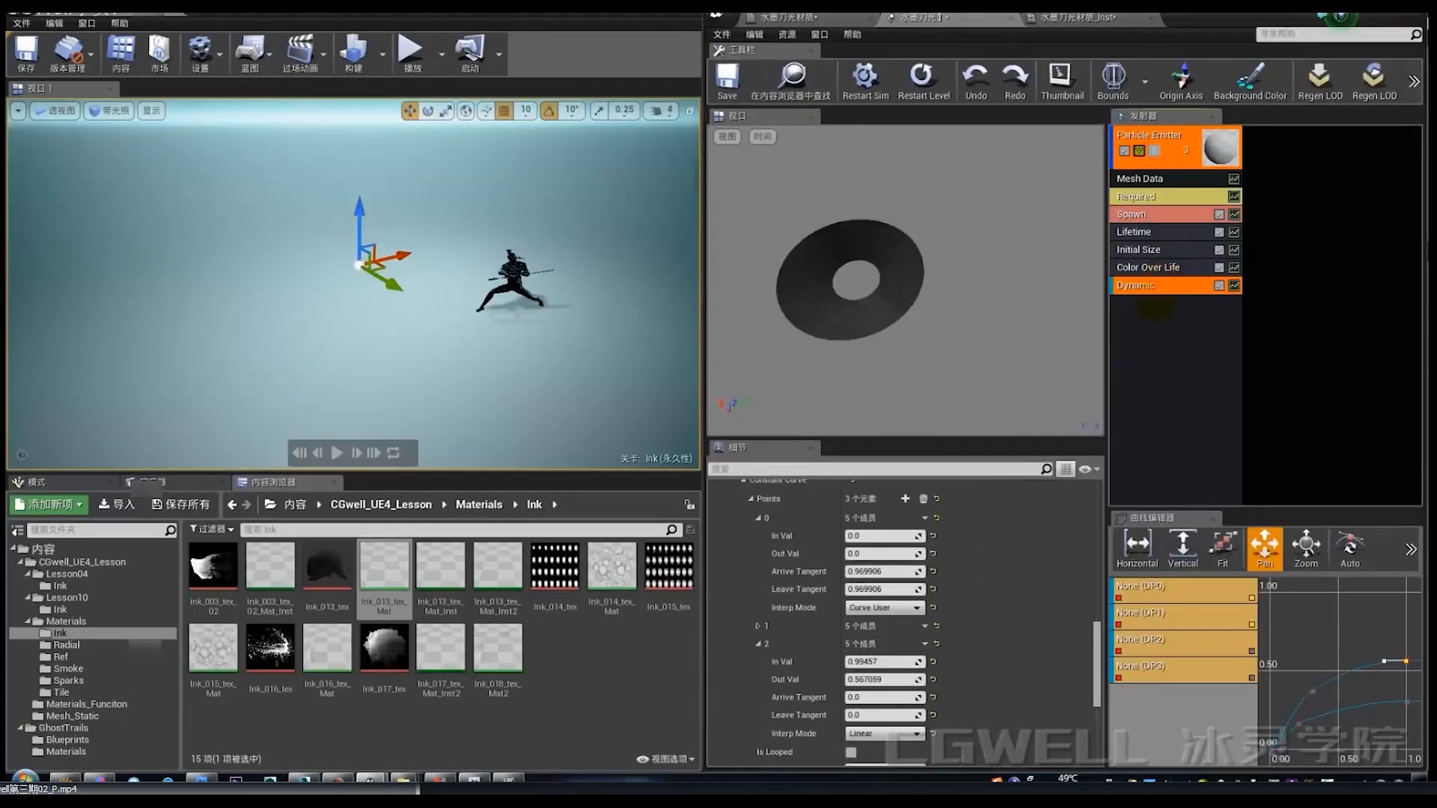
Step: Expand the Param Value of dynamic parameter 3 in the emitter's Dynamic module
{"action": "left_click_drag", "start_coordinate": [1095, 644], "coordinate": [1097, 737]}
{"action": "left_click", "coordinate": [721, 700]}
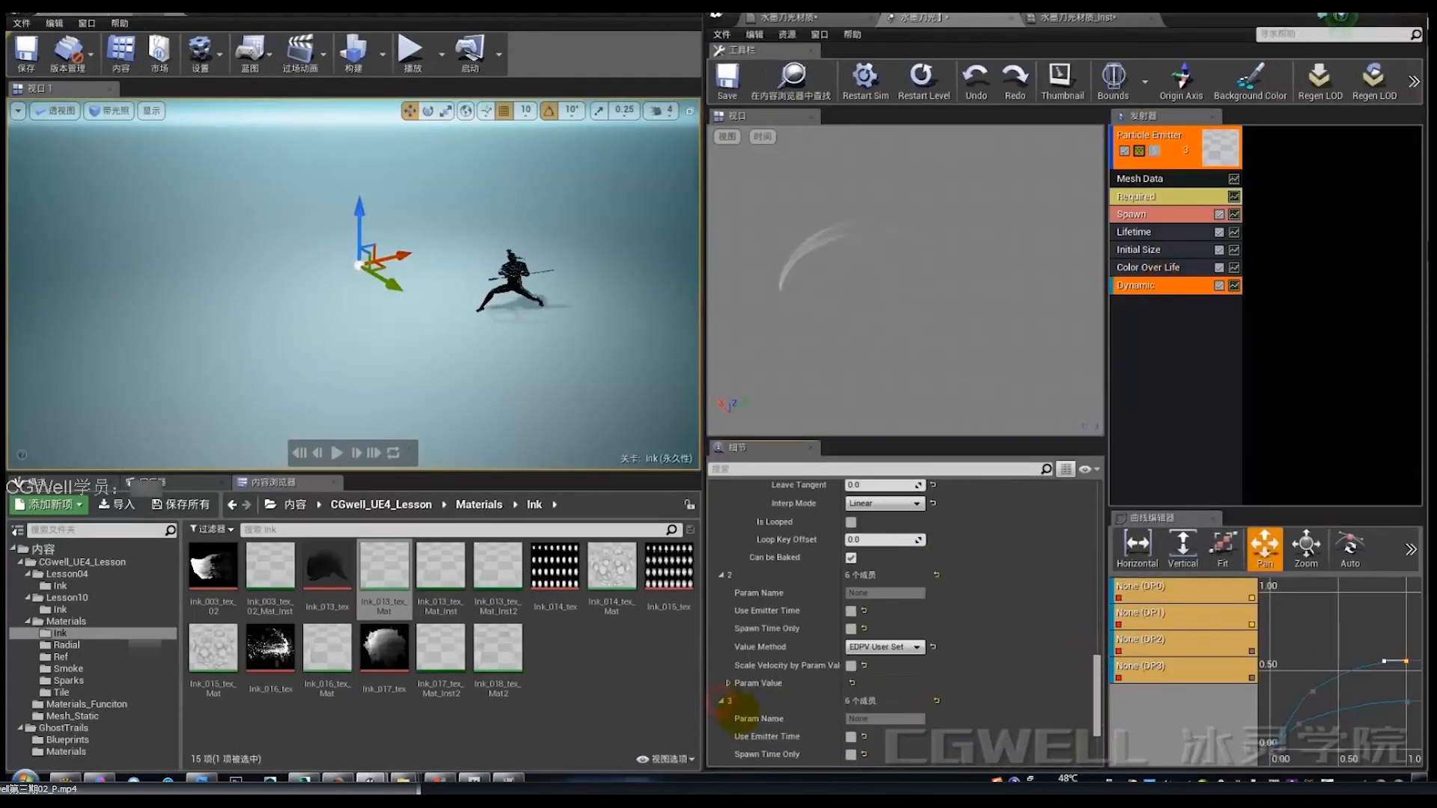
{"action": "scroll", "coordinate": [753, 693], "scroll_direction": "down", "scroll_amount": 3}
{"action": "left_click", "coordinate": [726, 700]}
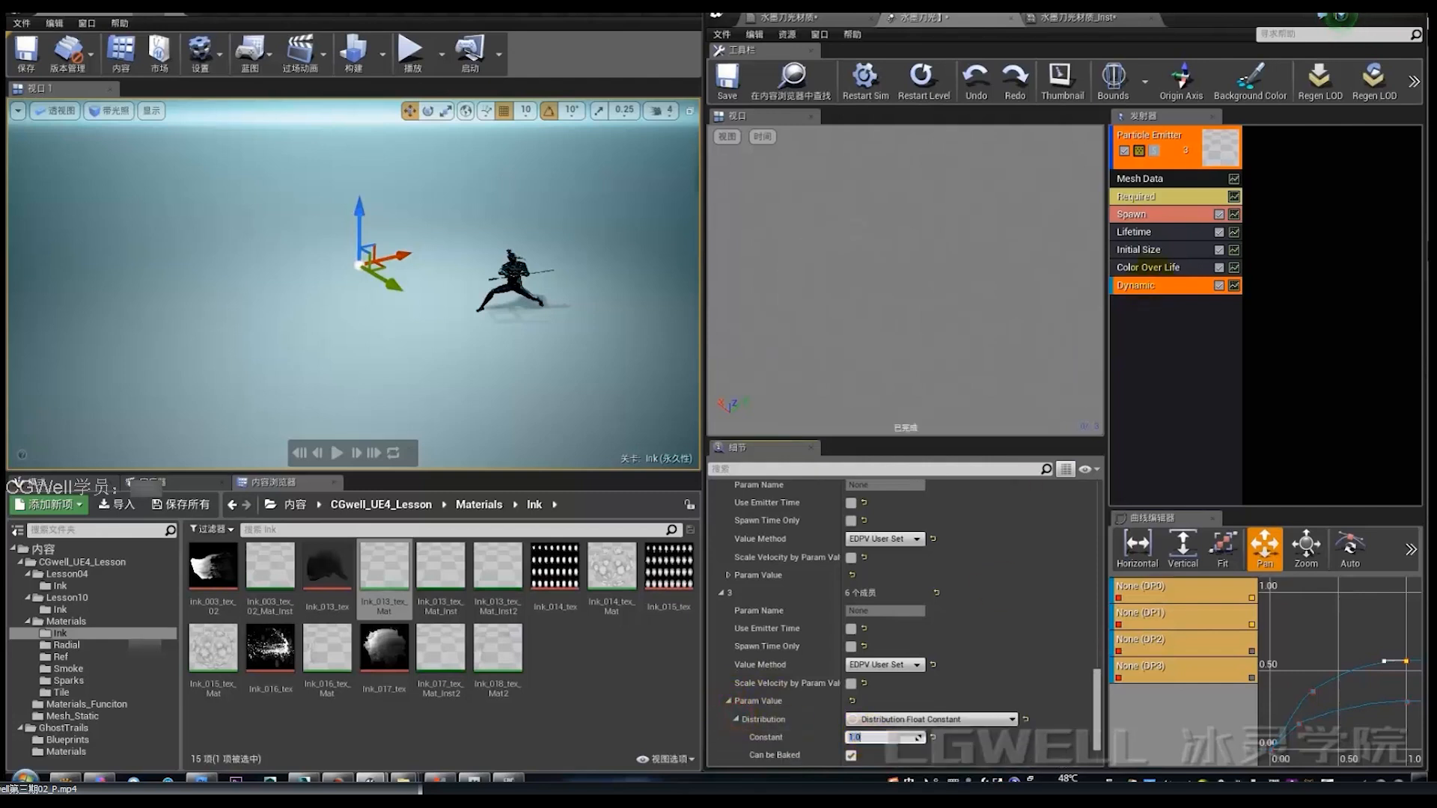
Step: In Color Over Life, set the alpha curve's point 0 Out Val to 20 and restart the effect in the level
{"action": "left_click", "coordinate": [1148, 267]}
{"action": "left_click", "coordinate": [921, 79]}
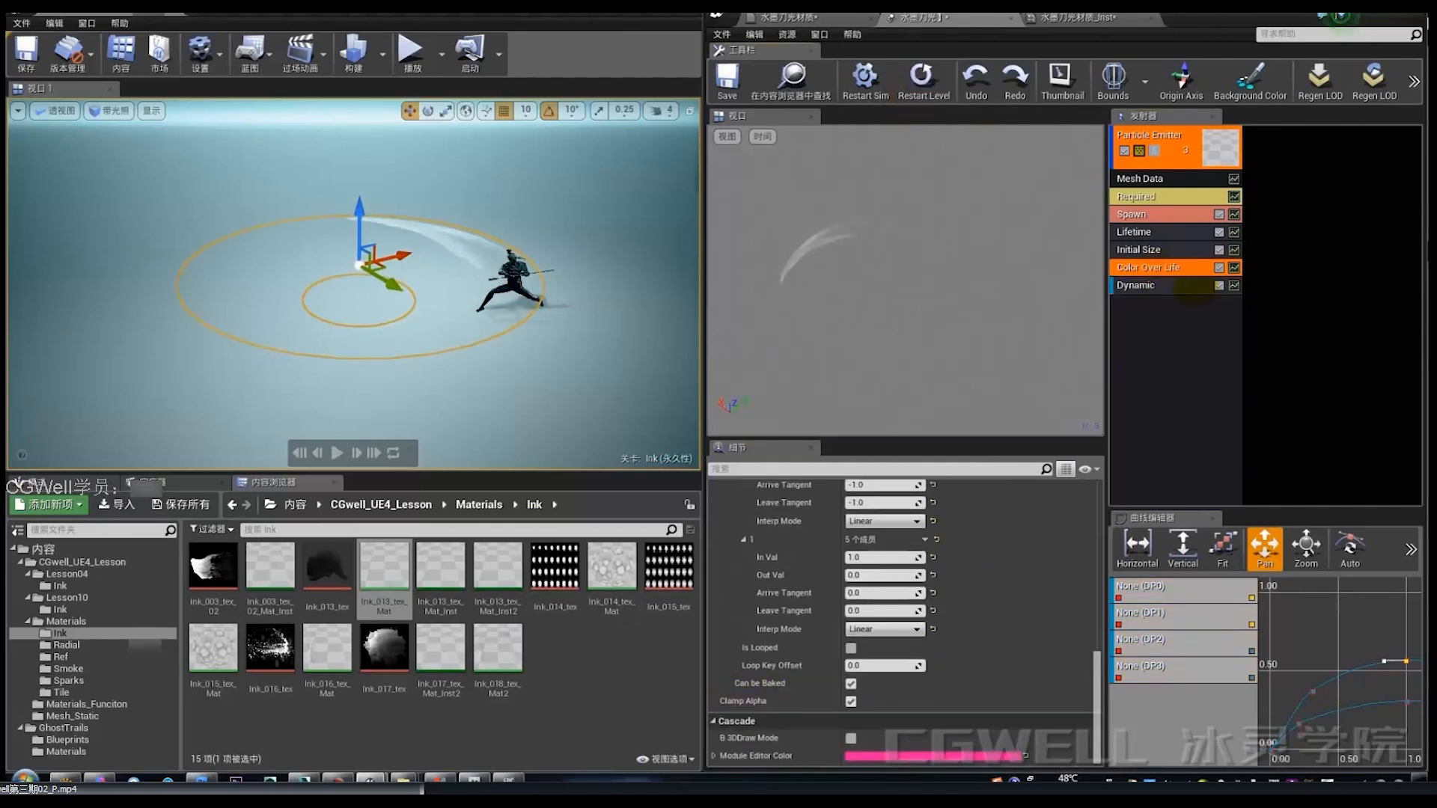
{"action": "scroll", "coordinate": [882, 643], "scroll_direction": "up", "scroll_amount": 3}
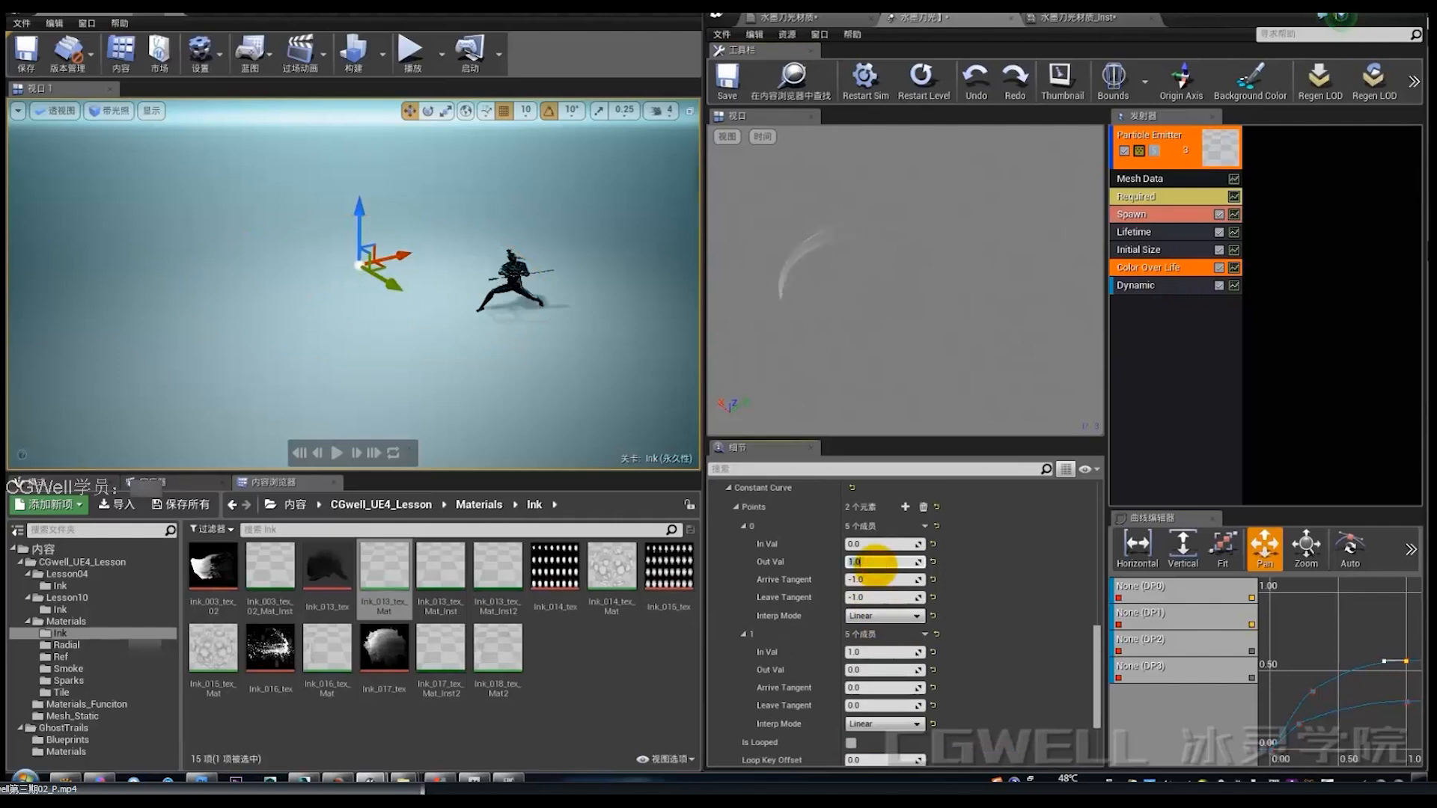
{"action": "left_click", "coordinate": [868, 558]}
{"action": "type", "text": "20"}
{"action": "key", "text": "Return"}
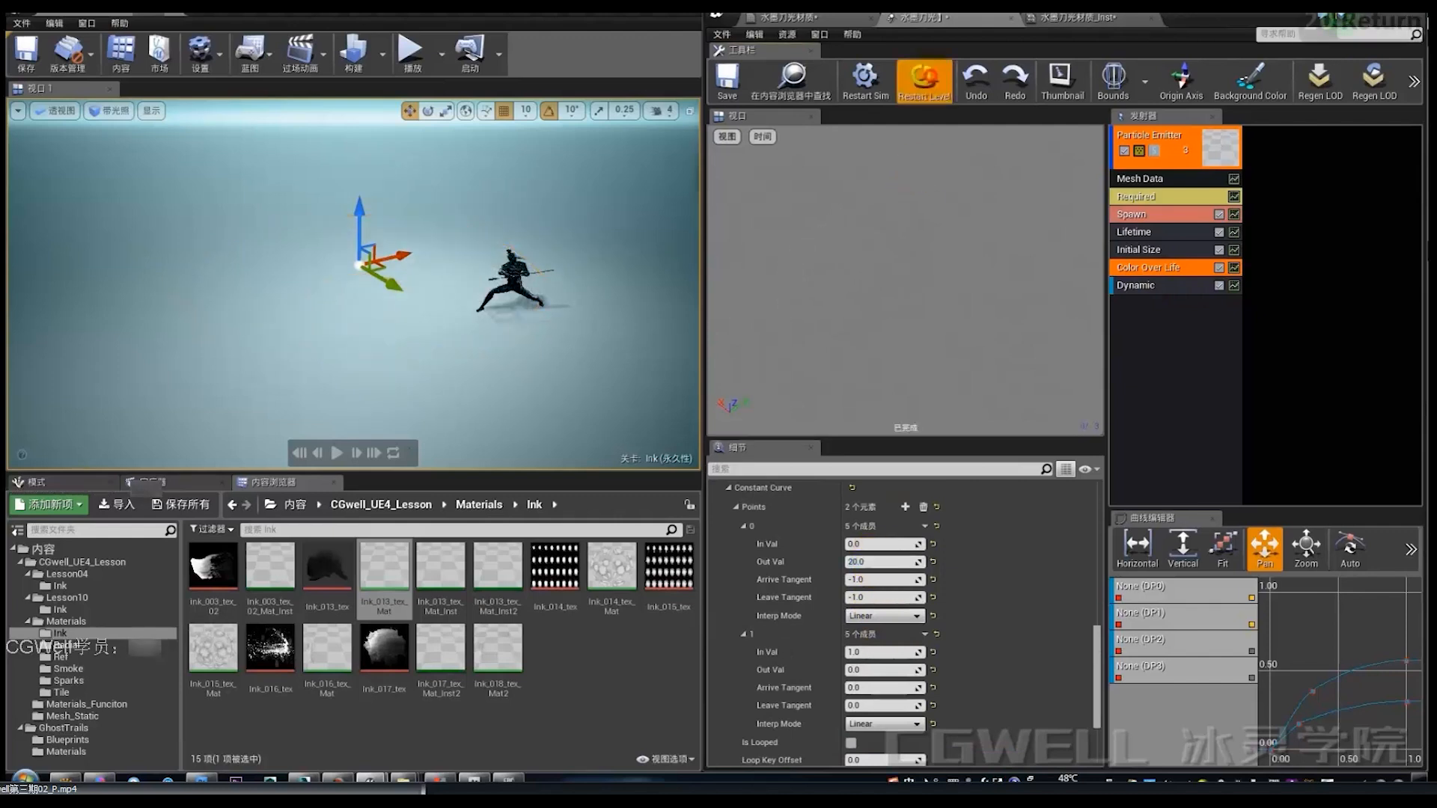
{"action": "left_click", "coordinate": [924, 79]}
{"action": "left_click", "coordinate": [1135, 285]}
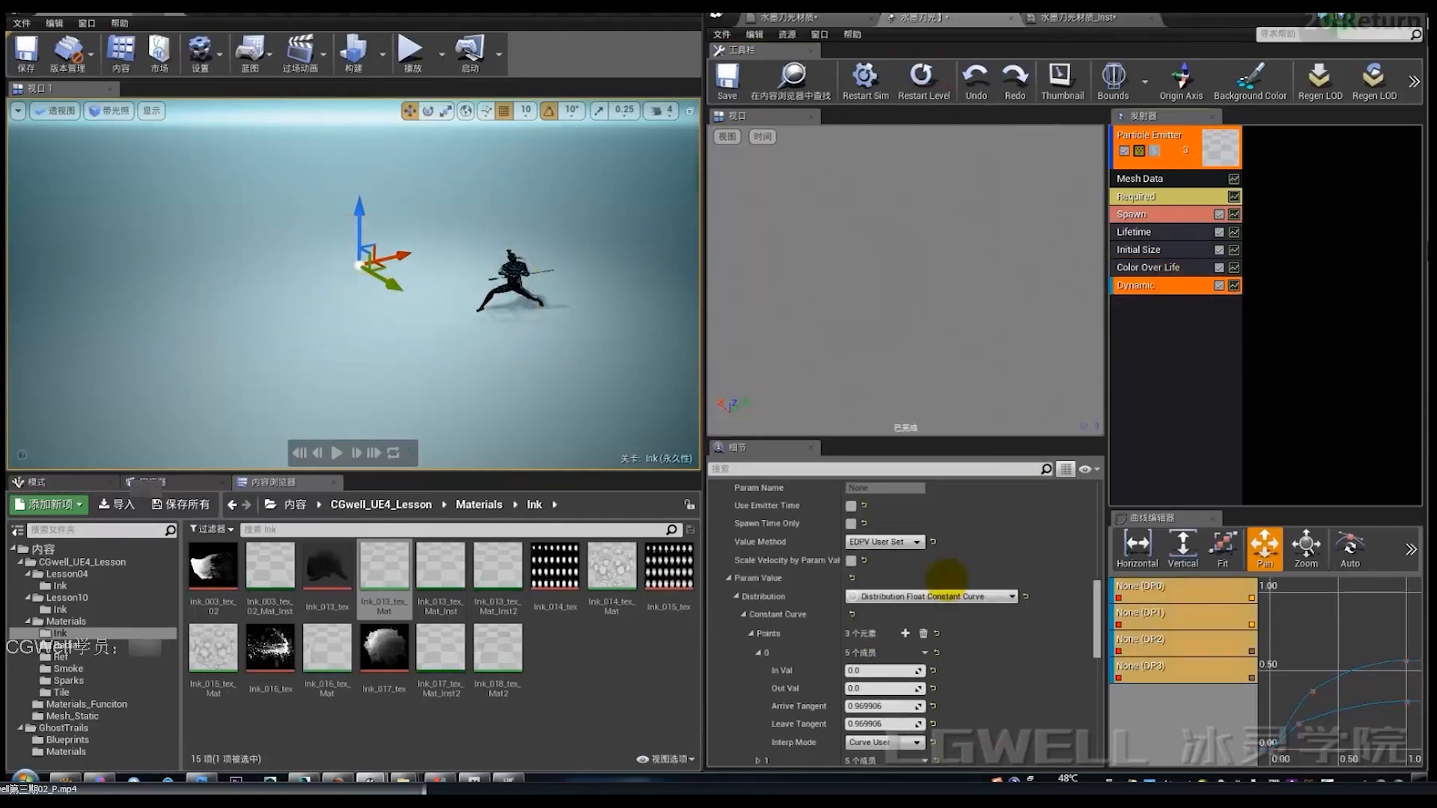
{"action": "scroll", "coordinate": [965, 613], "scroll_direction": "down", "scroll_amount": 4}
{"action": "scroll", "coordinate": [1031, 553], "scroll_direction": "up", "scroll_amount": 4}
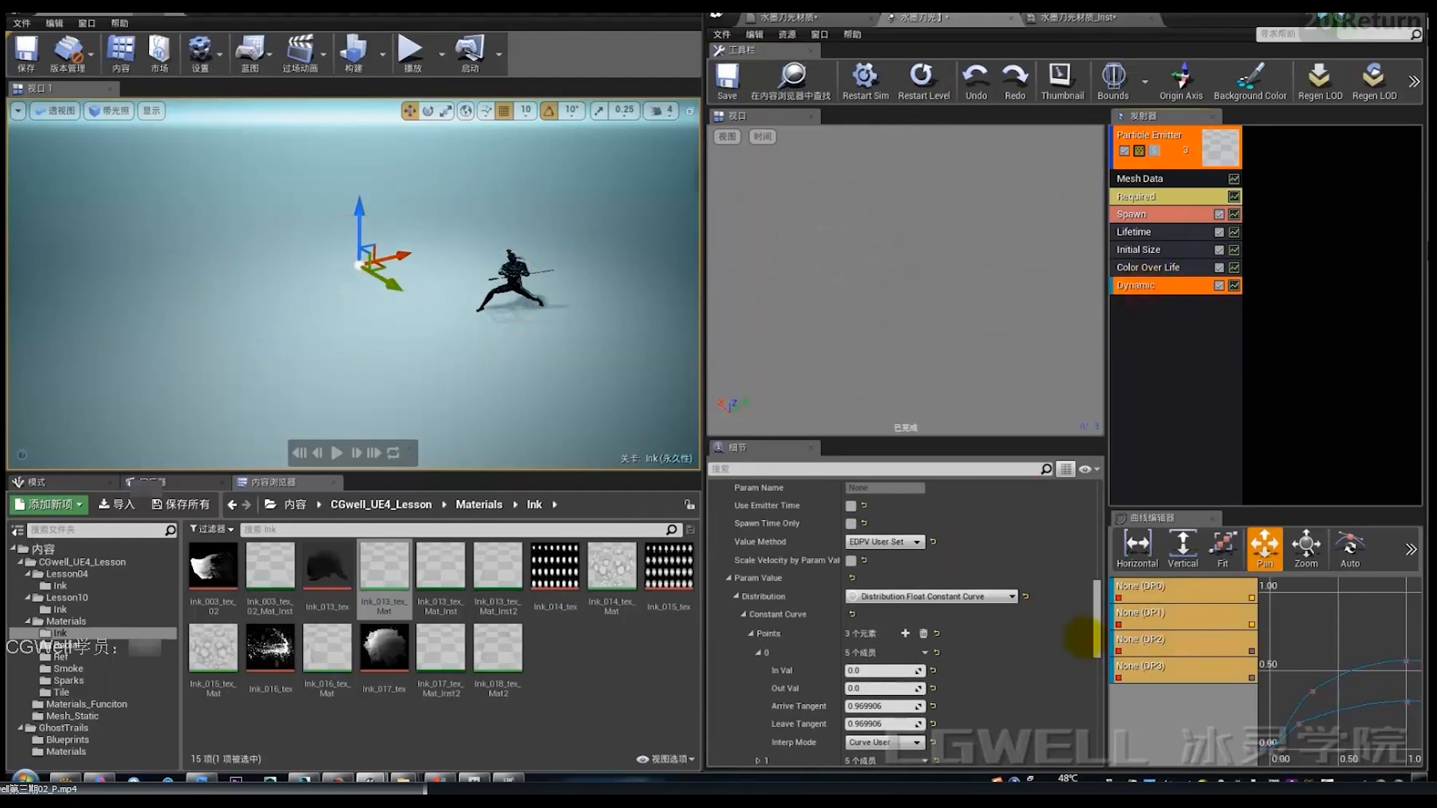
{"action": "left_click_drag", "start_coordinate": [1096, 620], "coordinate": [1097, 524]}
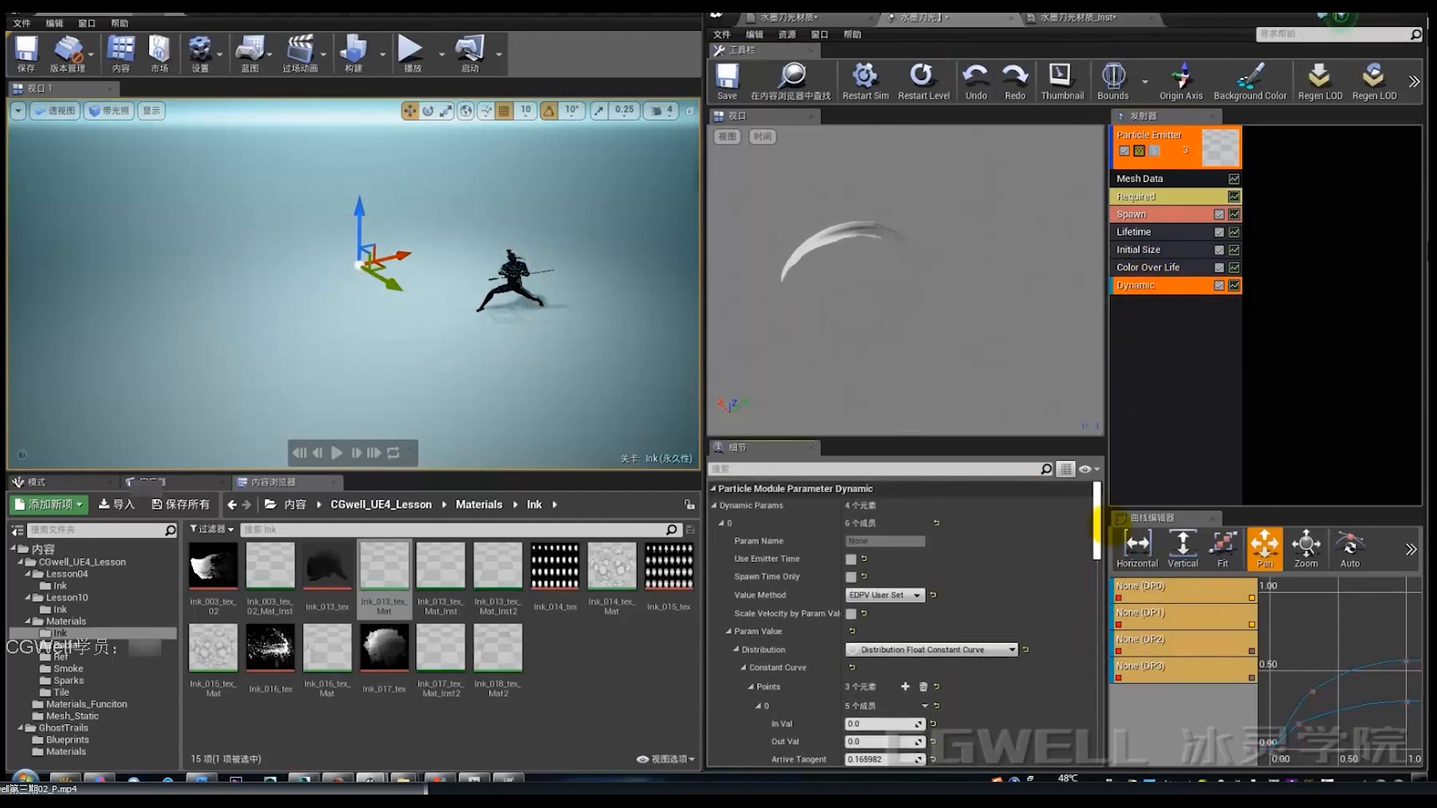
Step: Set the Color Over Life curve's point 0 R, G and B values to 0.1
{"action": "left_click", "coordinate": [1155, 269]}
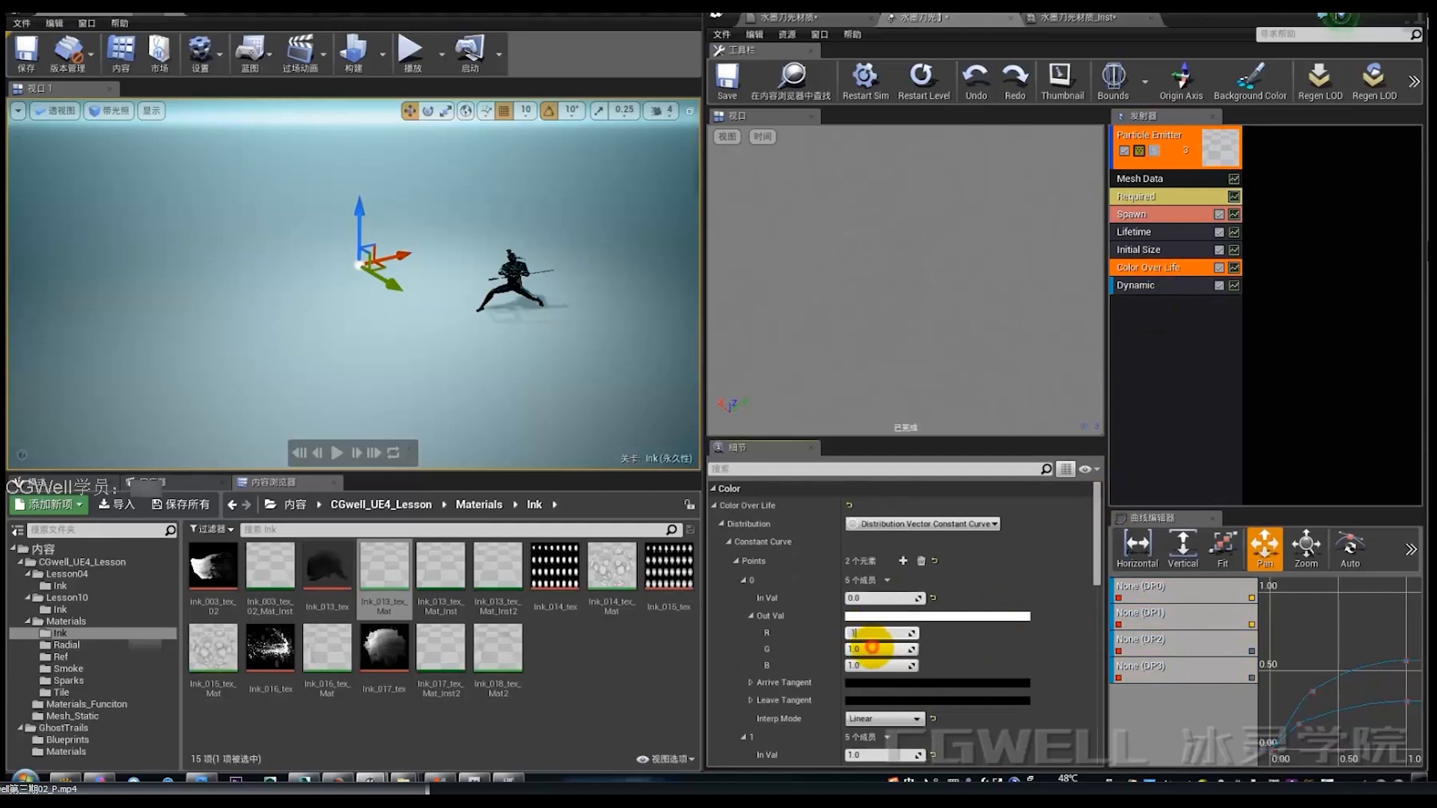
{"action": "left_click", "coordinate": [872, 648]}
{"action": "type", "text": ".1"}
{"action": "left_click", "coordinate": [873, 664]}
{"action": "type", "text": ".1"}
{"action": "key", "text": "Return"}
Step: Set the Color Over Life curve's point 1 R, G and B values to 0 and restart the simulation
{"action": "scroll", "coordinate": [954, 659], "scroll_direction": "down", "scroll_amount": 3}
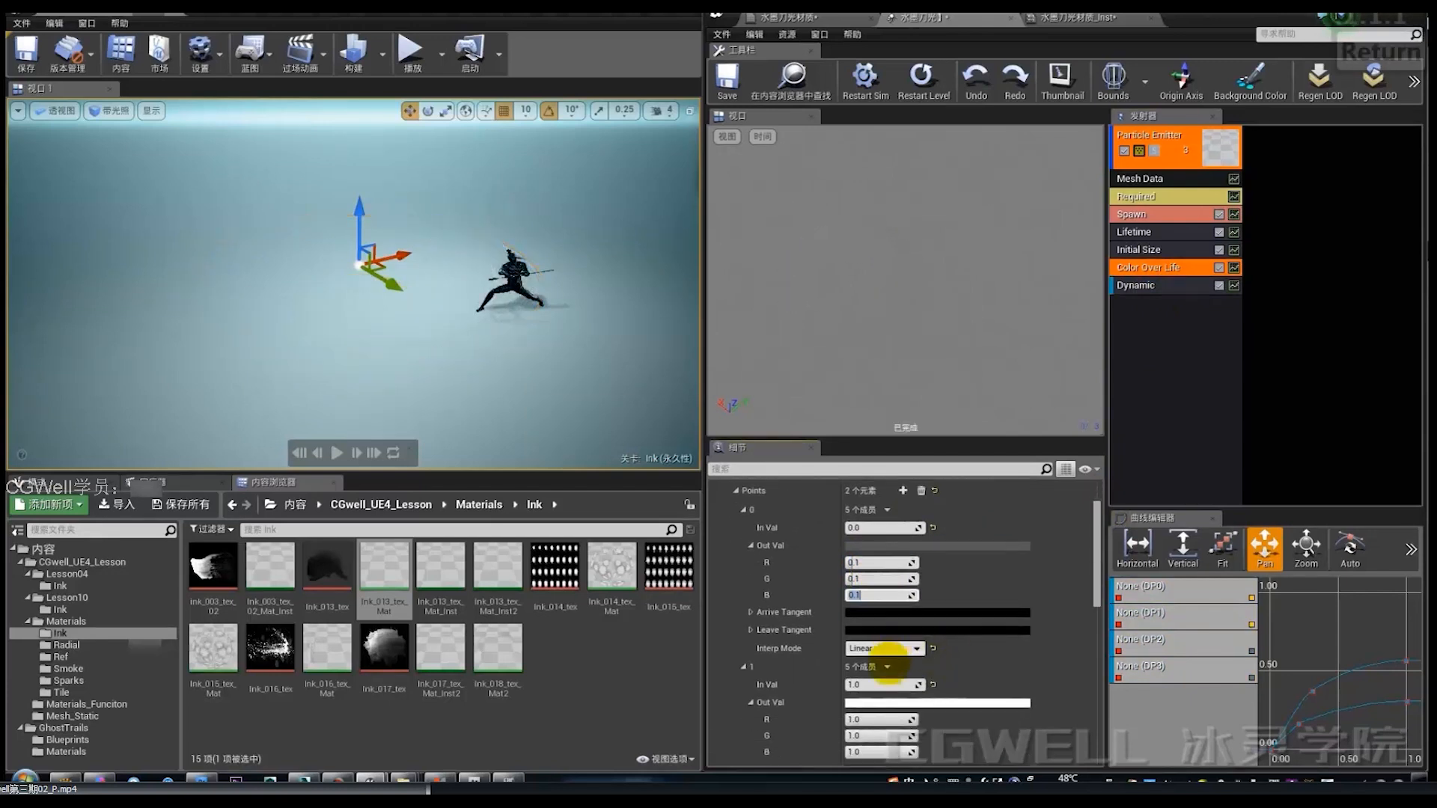
{"action": "left_click", "coordinate": [866, 719]}
{"action": "type", "text": "0"}
{"action": "left_click", "coordinate": [864, 736]}
{"action": "type", "text": "0"}
{"action": "left_click", "coordinate": [863, 752]}
{"action": "type", "text": "0"}
{"action": "key", "text": "Return"}
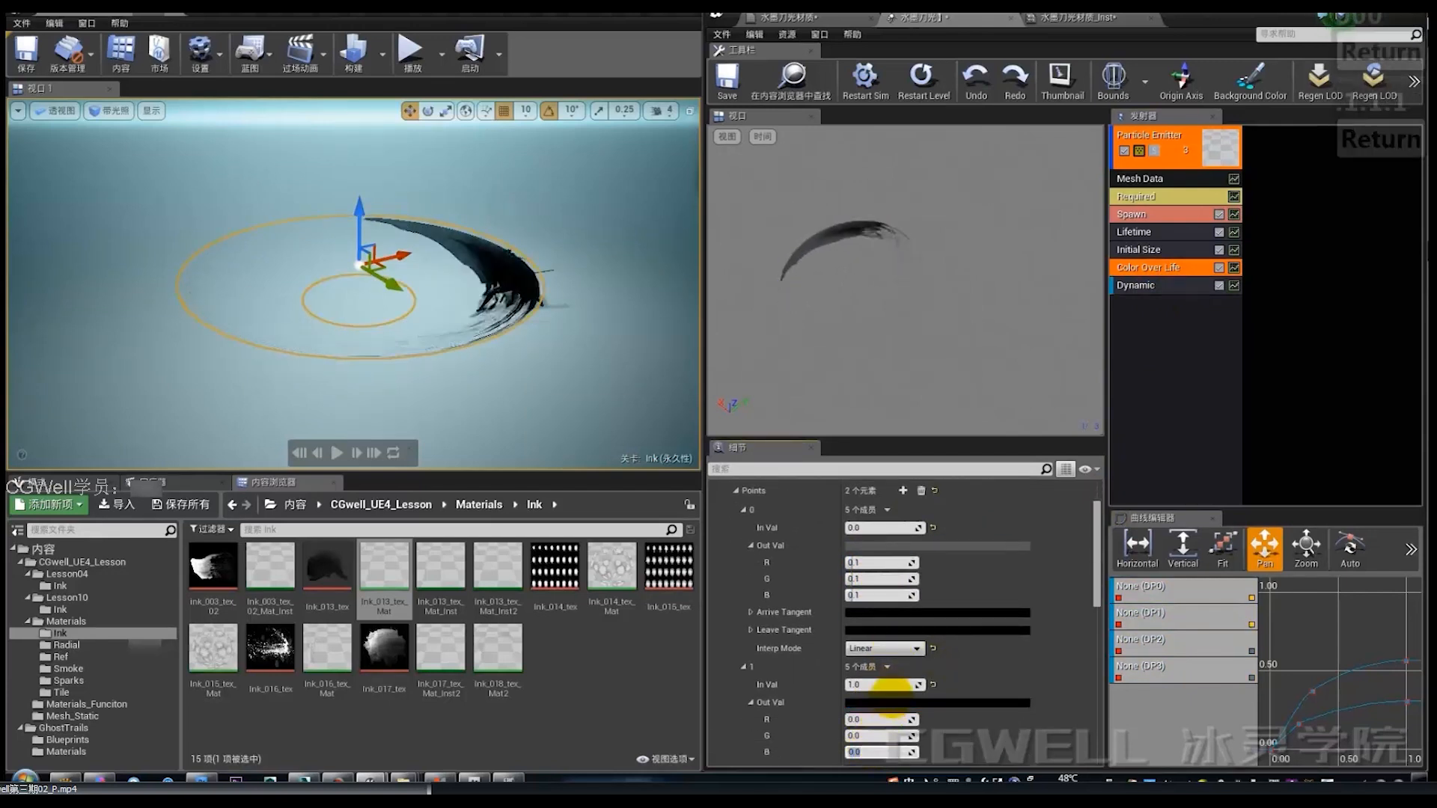
{"action": "scroll", "coordinate": [971, 659], "scroll_direction": "down", "scroll_amount": 3}
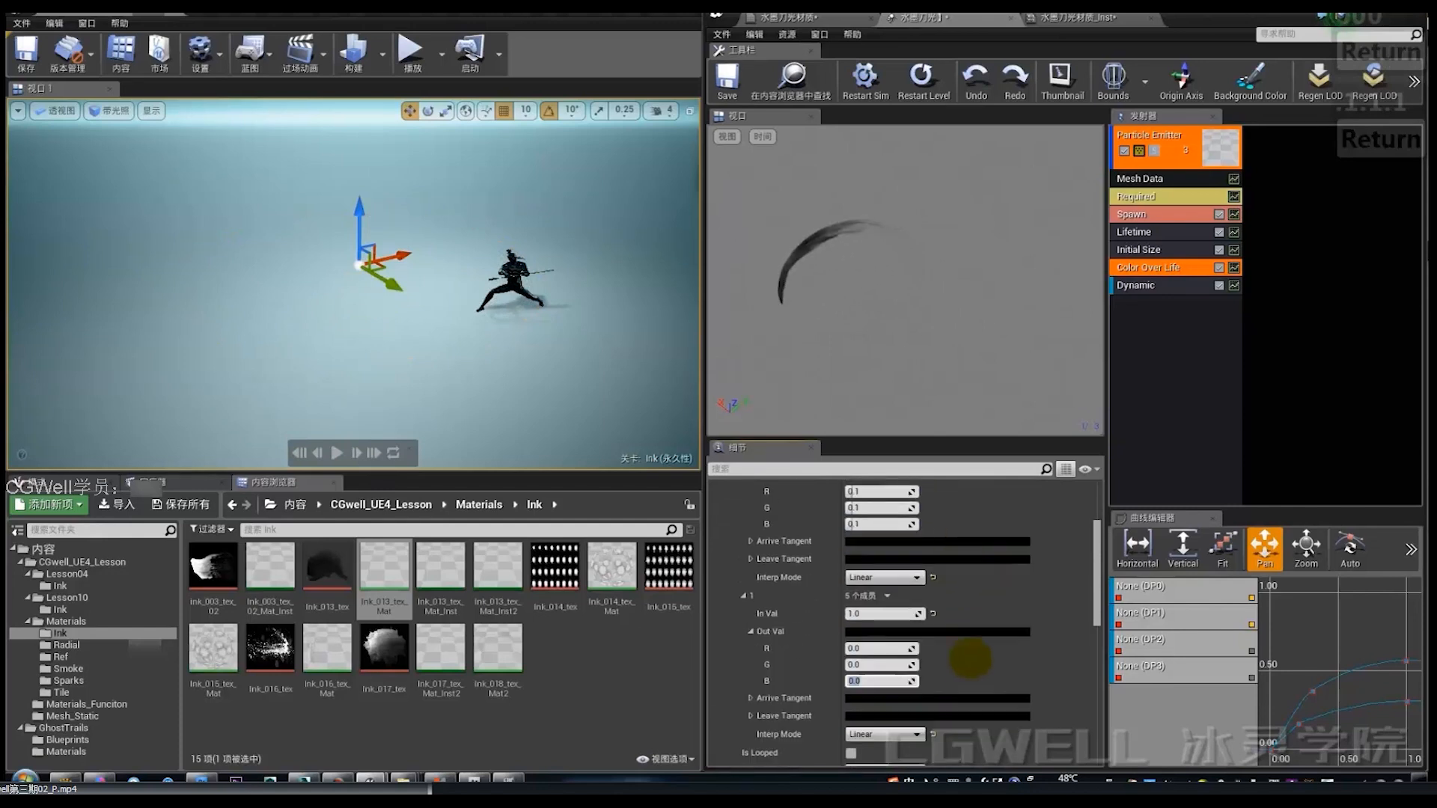
{"action": "left_click", "coordinate": [866, 79]}
{"action": "scroll", "coordinate": [956, 587], "scroll_direction": "up", "scroll_amount": 1}
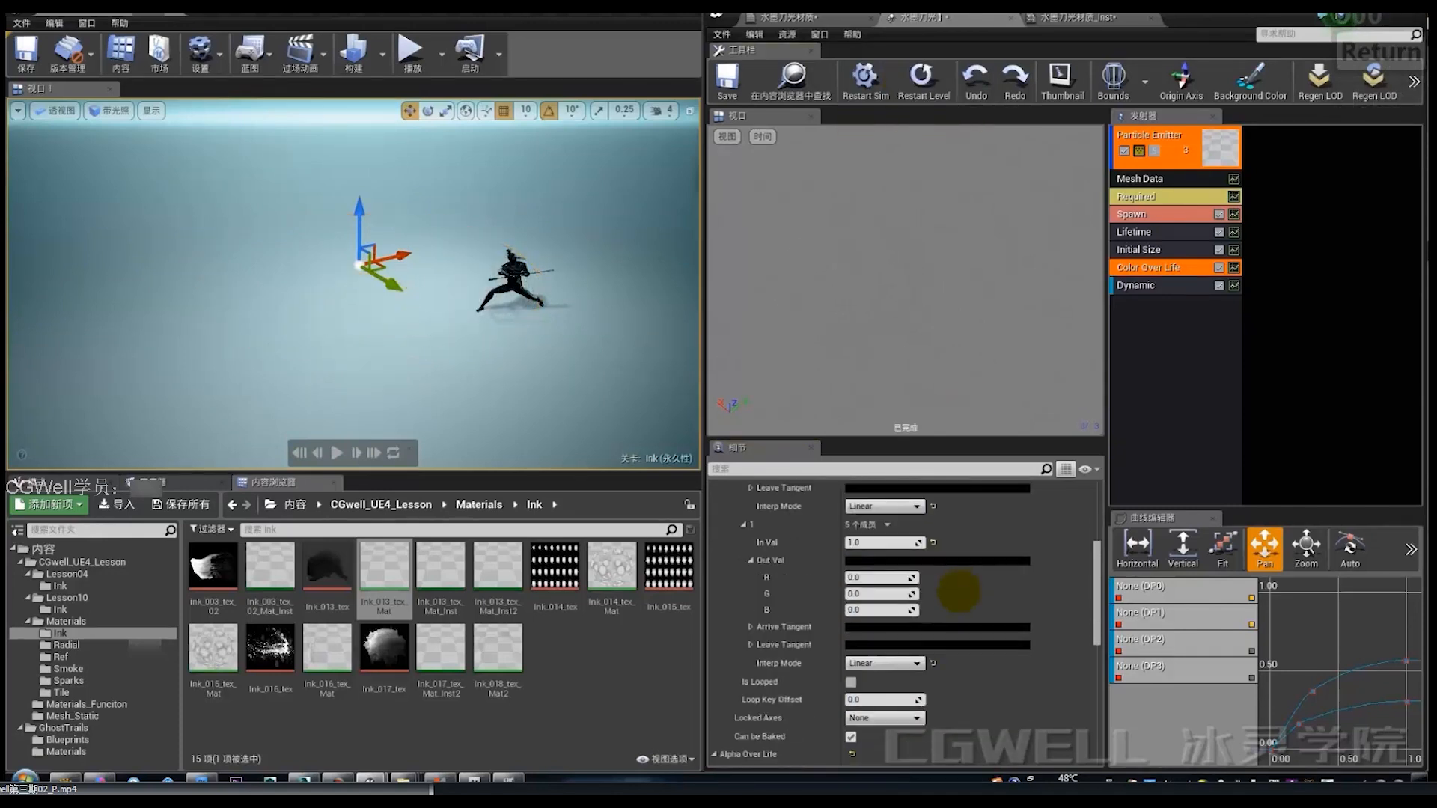
{"action": "scroll", "coordinate": [959, 595], "scroll_direction": "up", "scroll_amount": 2}
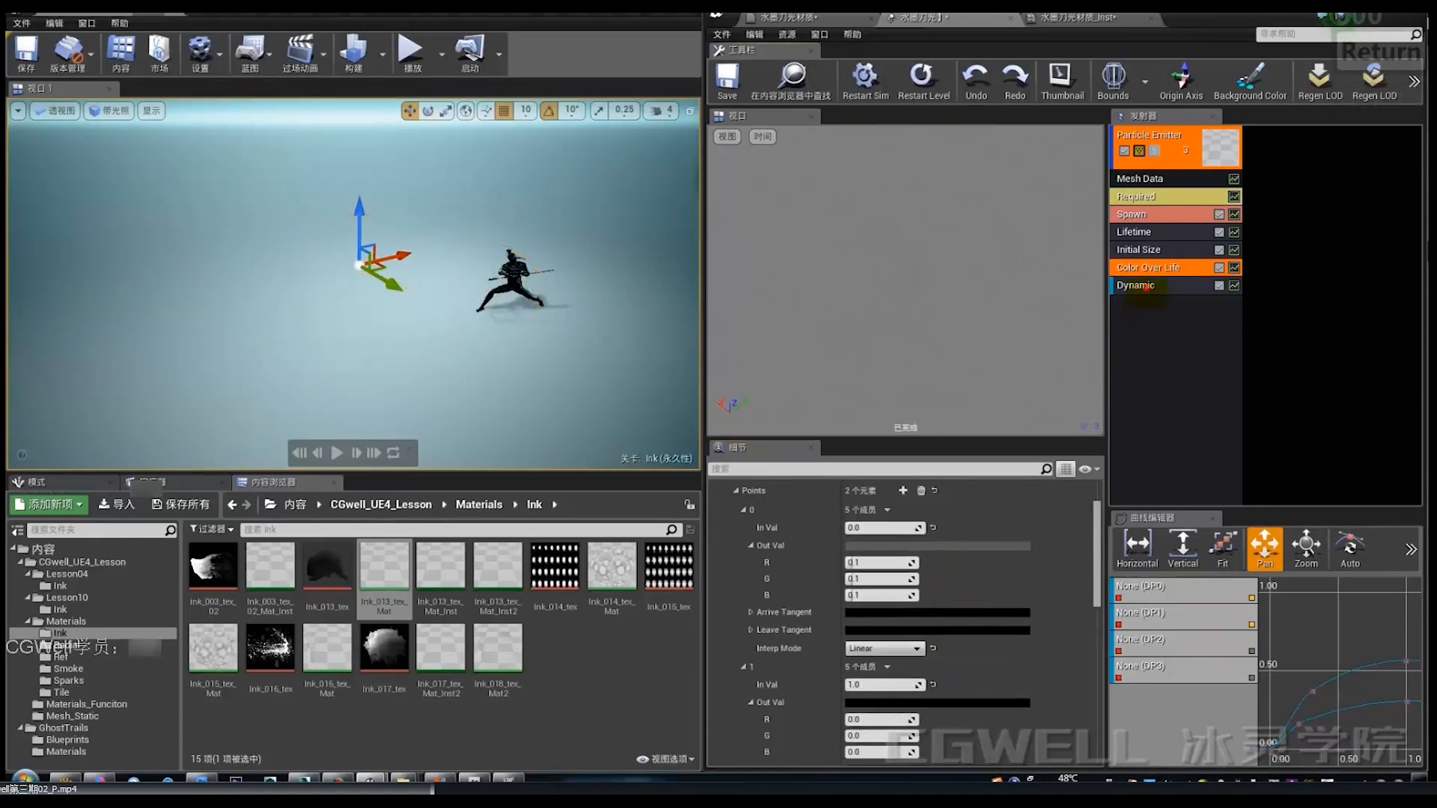
Step: Try constant values of 0.2 and 0.5 for dynamic parameter 3 in the Dynamic module
{"action": "left_click", "coordinate": [1136, 285]}
{"action": "left_click_drag", "start_coordinate": [1092, 577], "coordinate": [1098, 688]}
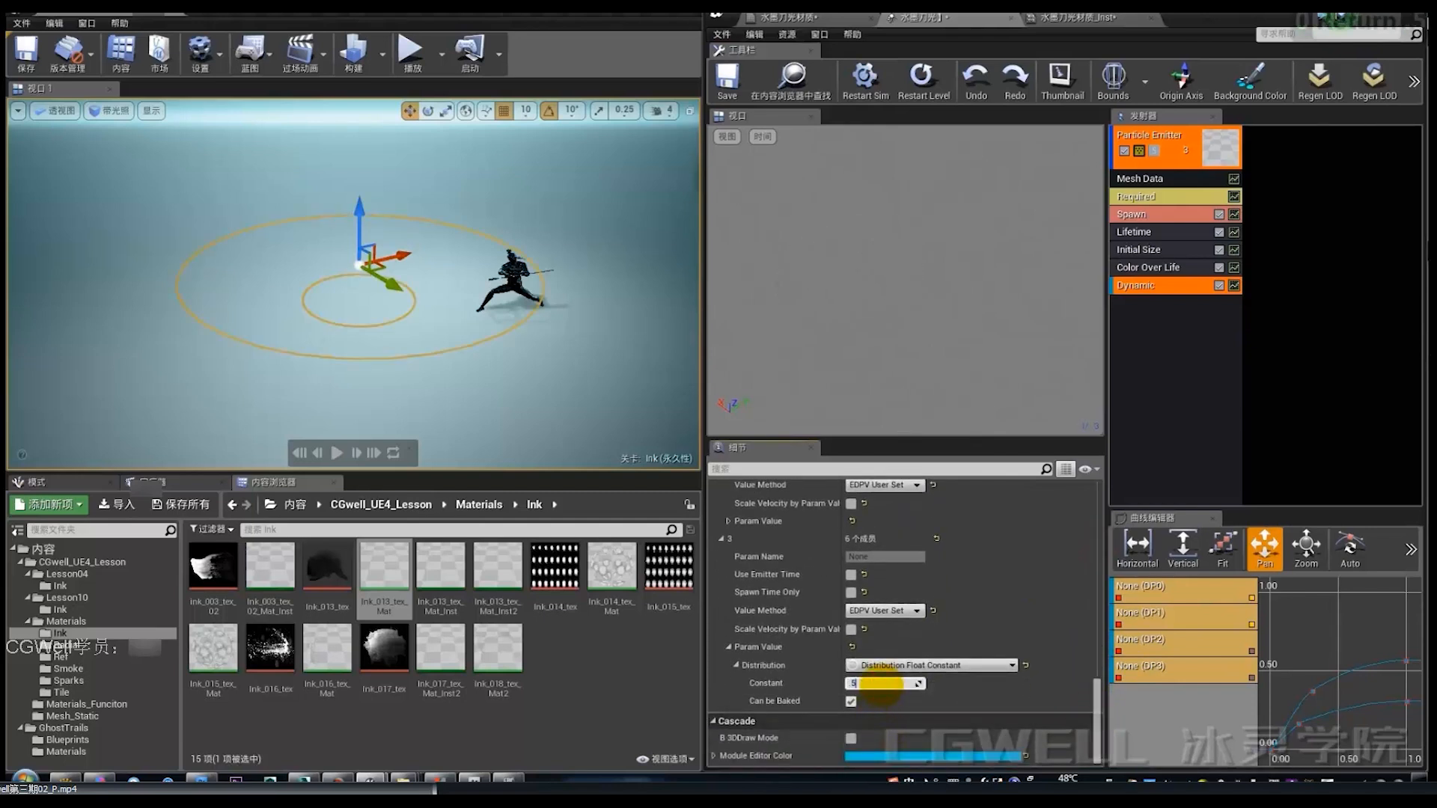
{"action": "type", "text": "0.2"}
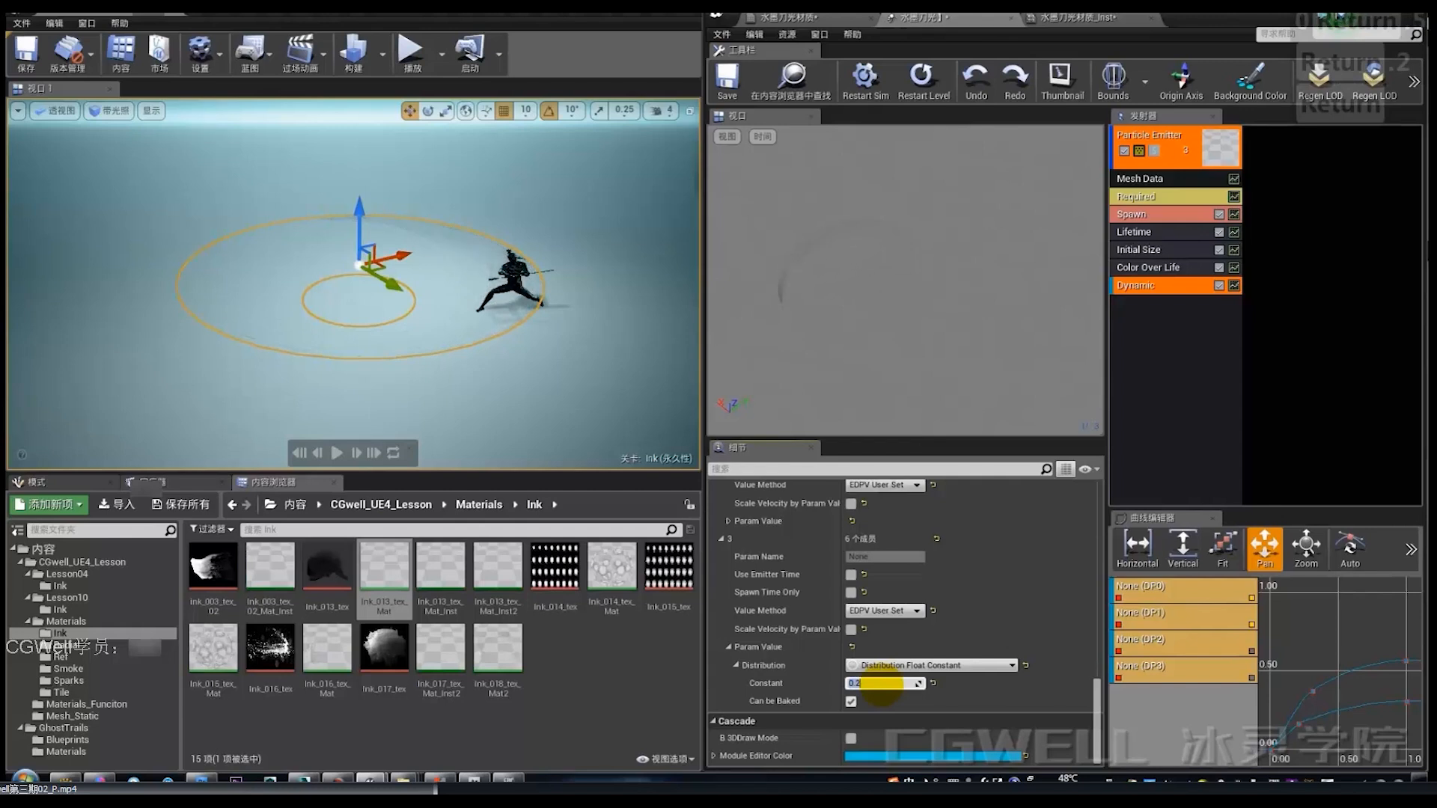
{"action": "type", "text": "0.5"}
{"action": "key", "text": "Return"}
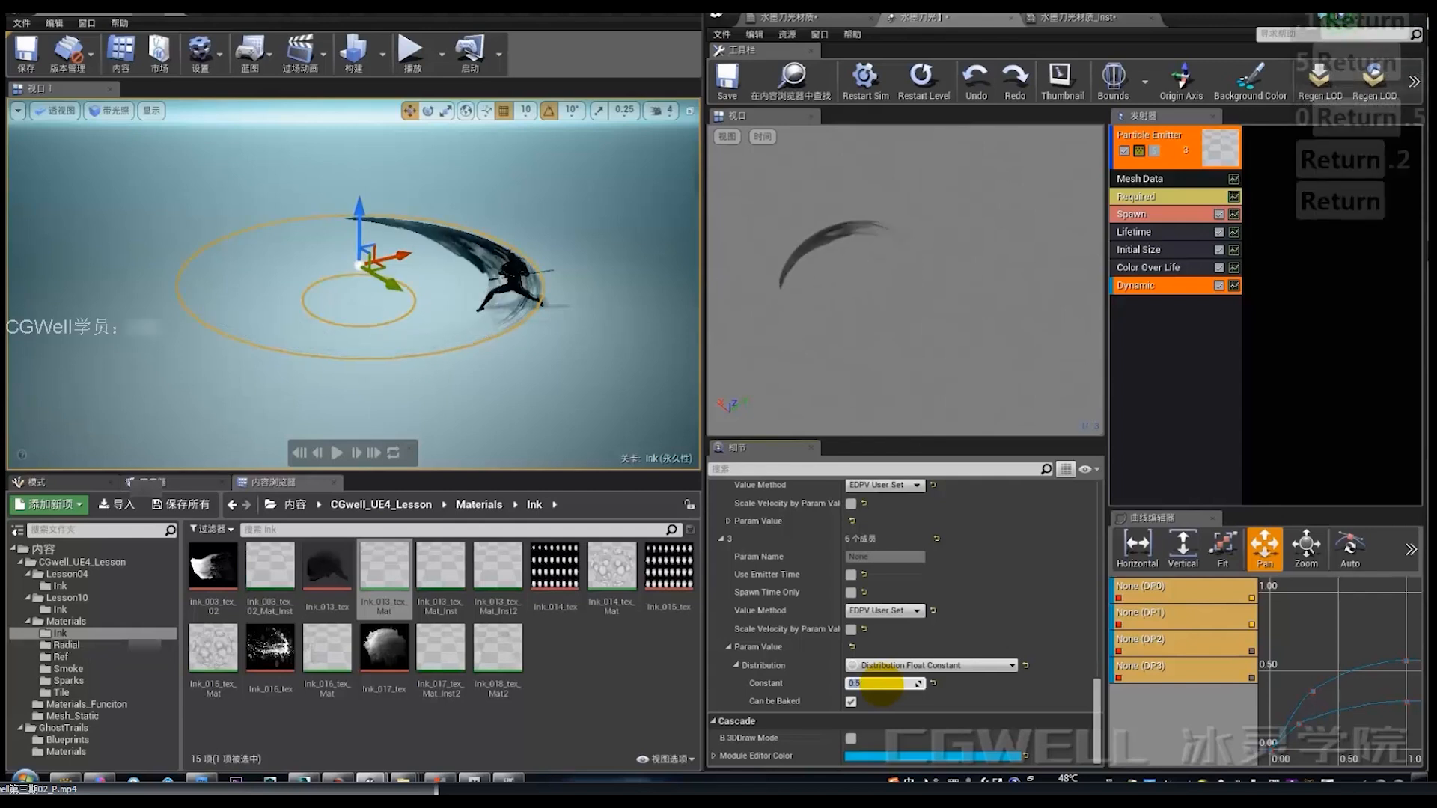
Step: Change dynamic parameter 3's distribution to Distribution Float Constant Curve and add two points to its curve
{"action": "left_click", "coordinate": [895, 665]}
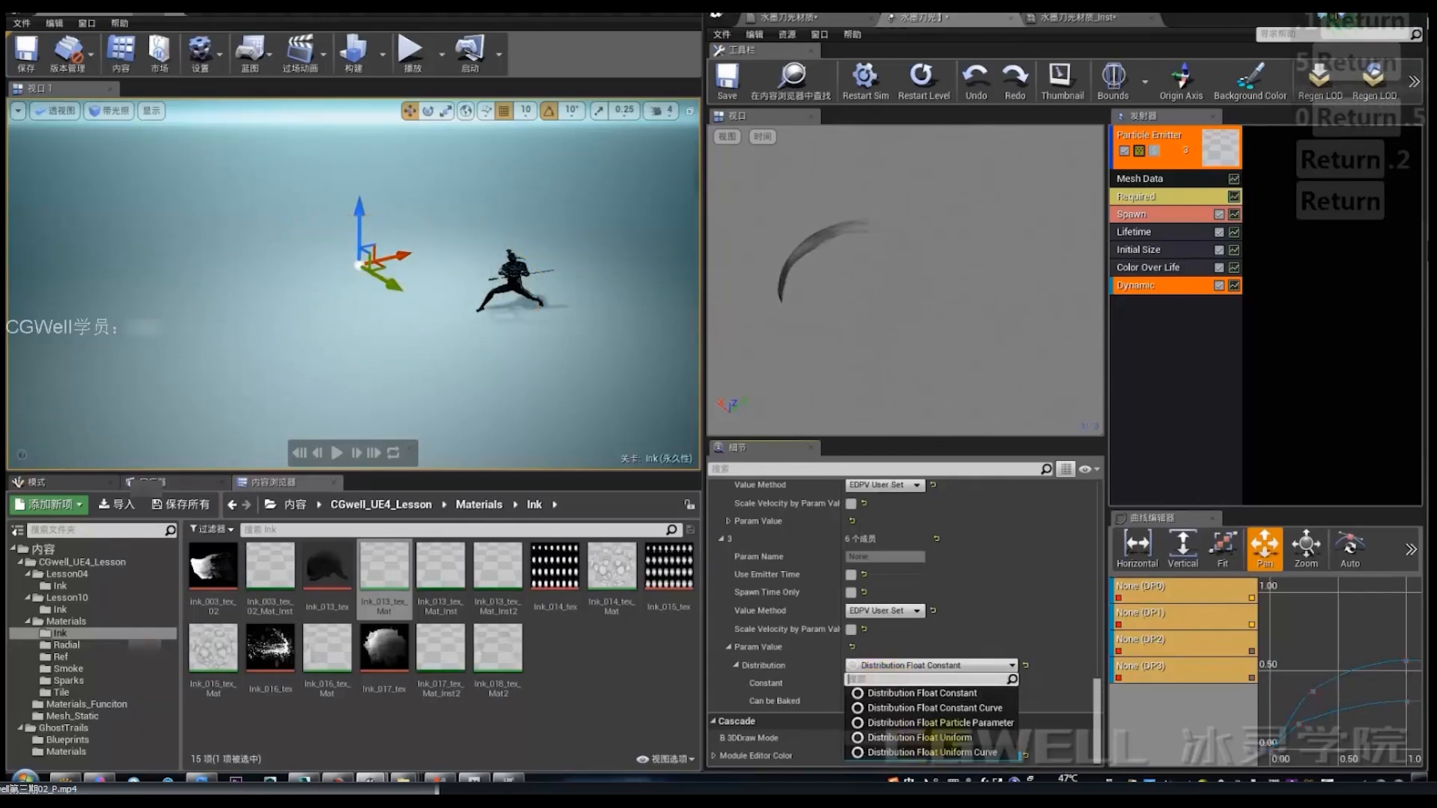
{"action": "left_click", "coordinate": [907, 659]}
{"action": "left_click", "coordinate": [907, 664]}
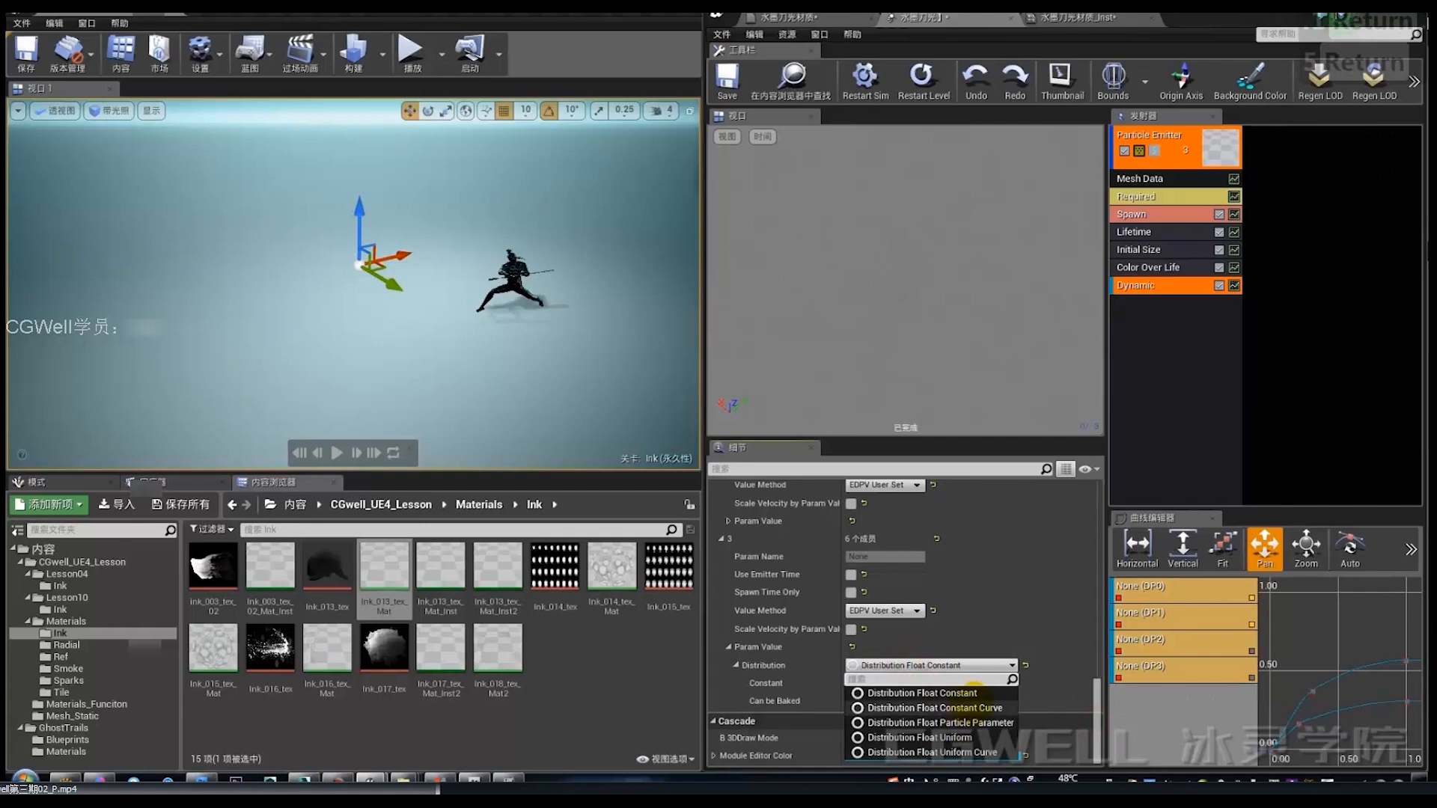
{"action": "left_click", "coordinate": [975, 707]}
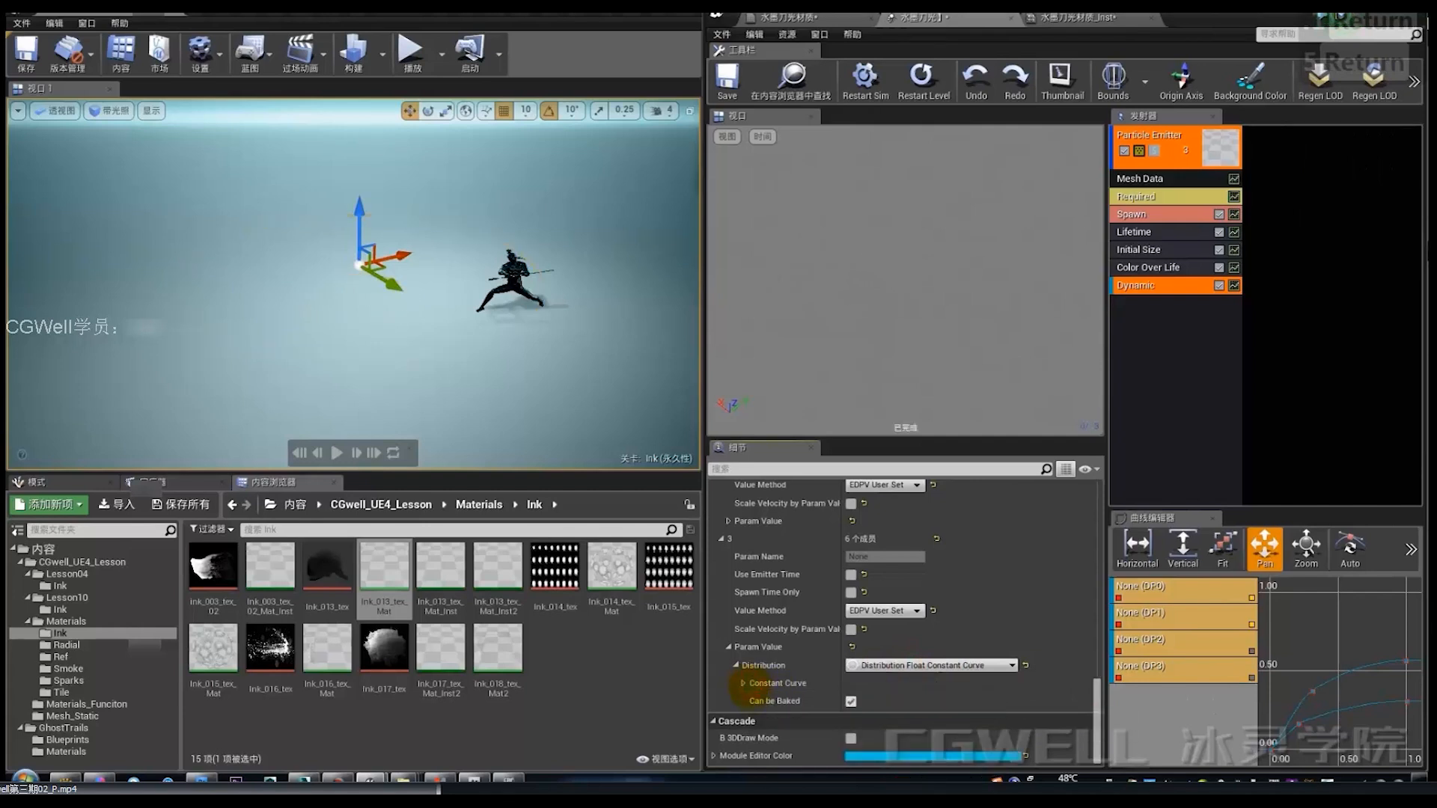
{"action": "left_click", "coordinate": [743, 683]}
{"action": "scroll", "coordinate": [851, 720], "scroll_direction": "down", "scroll_amount": 2}
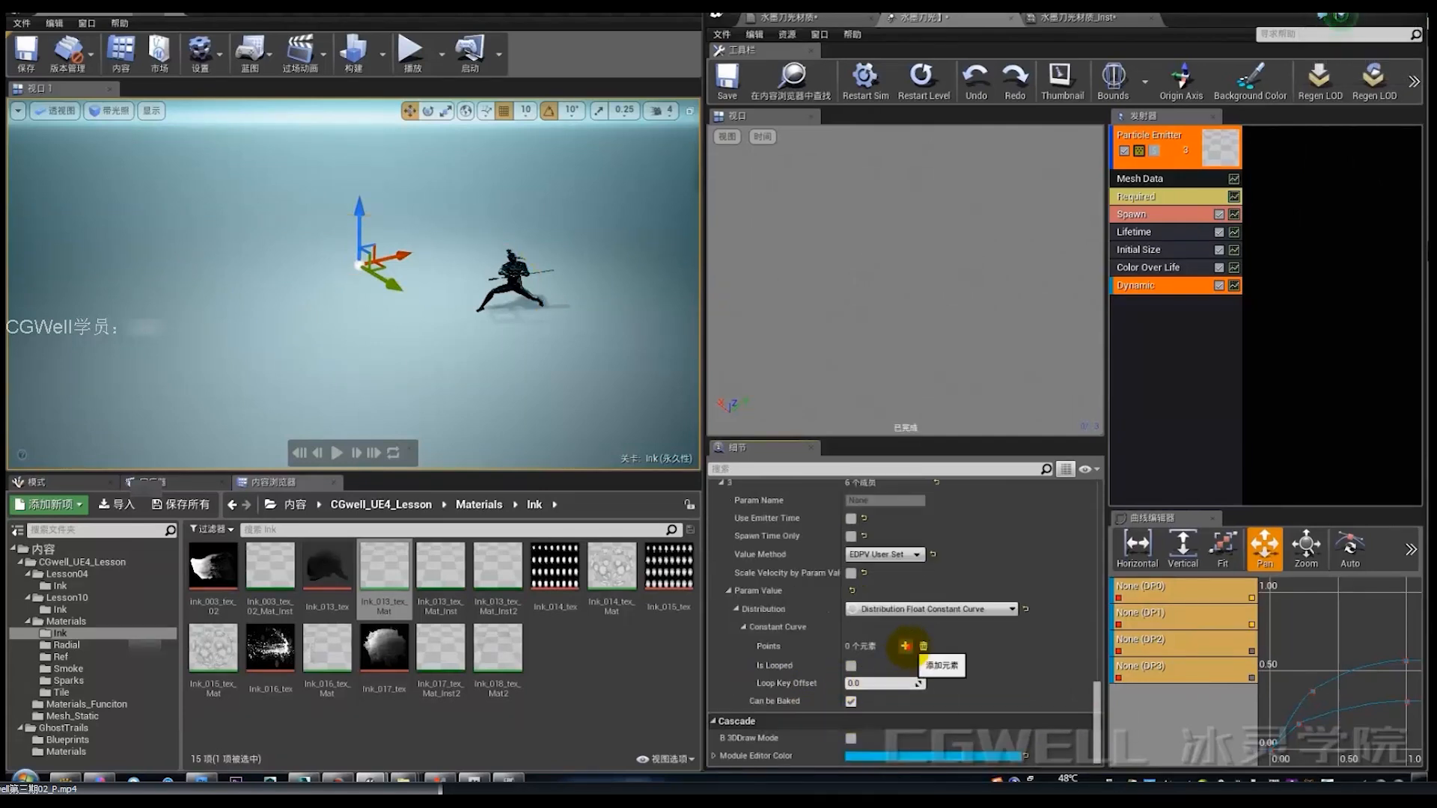
{"action": "left_click", "coordinate": [905, 645]}
{"action": "left_click", "coordinate": [905, 645]}
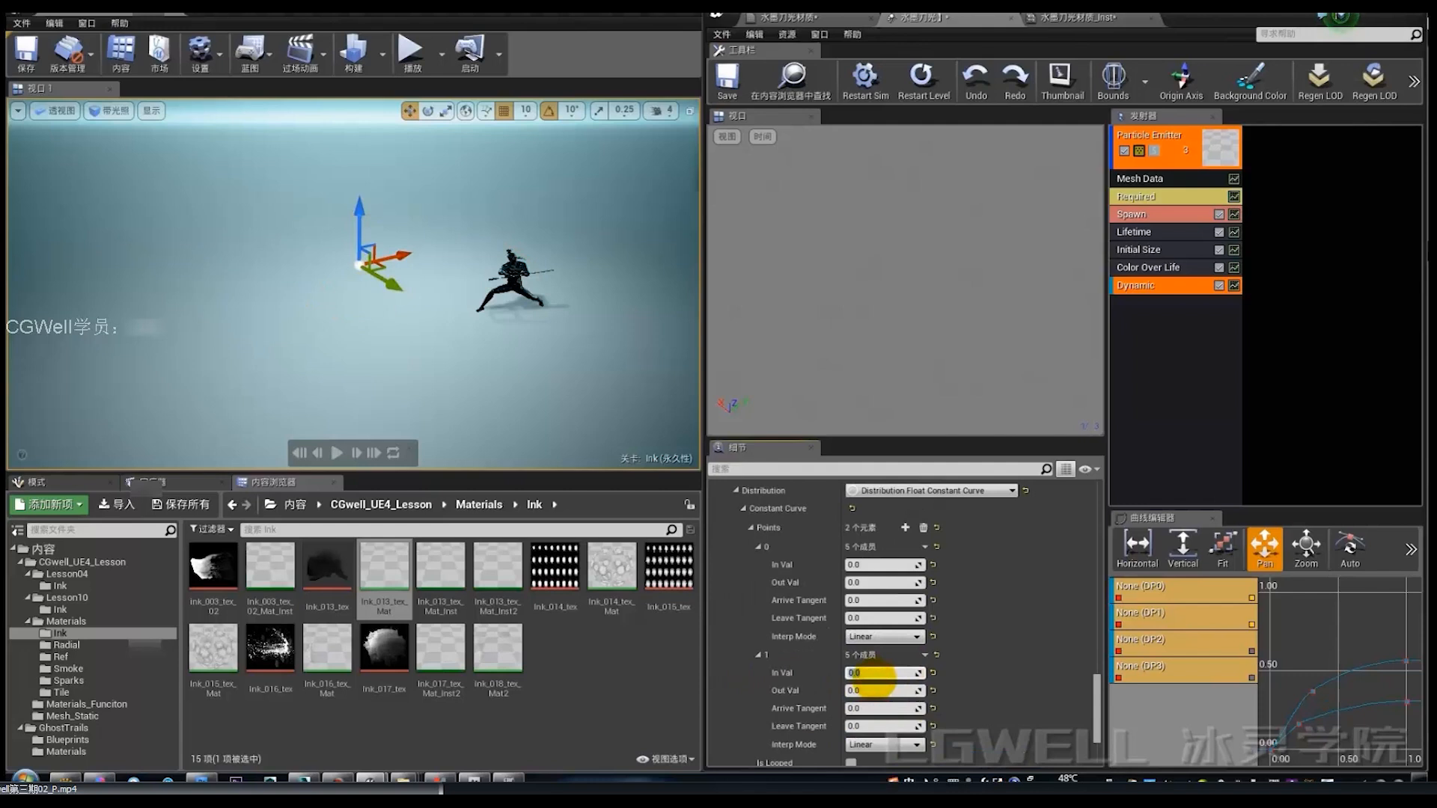
Step: Set point 0's Out Val to 1.0 and point 1's In Val to 1.0 on dynamic parameter 3's curve
{"action": "left_click", "coordinate": [872, 582]}
{"action": "type", "text": "1.0"}
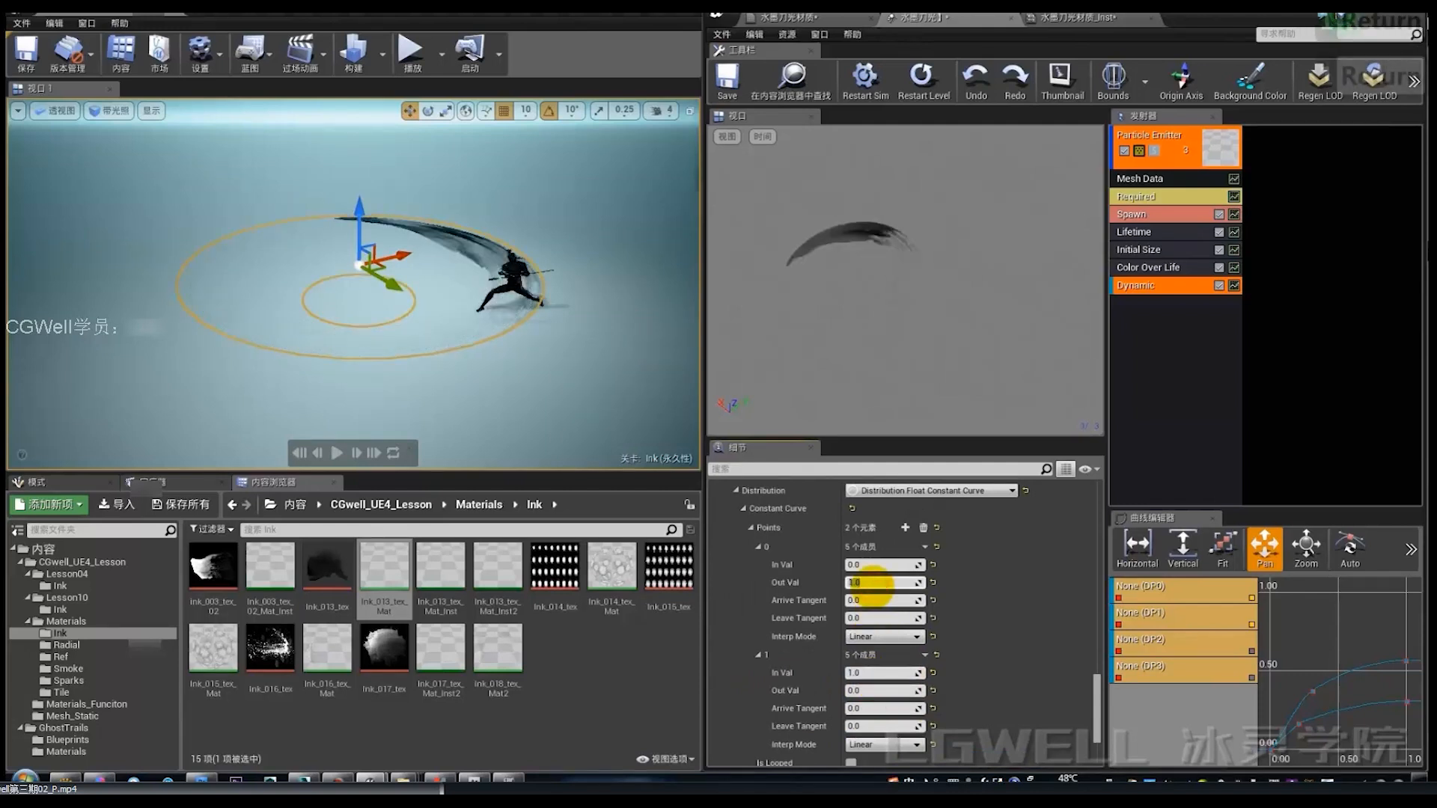
{"action": "key", "text": "Return"}
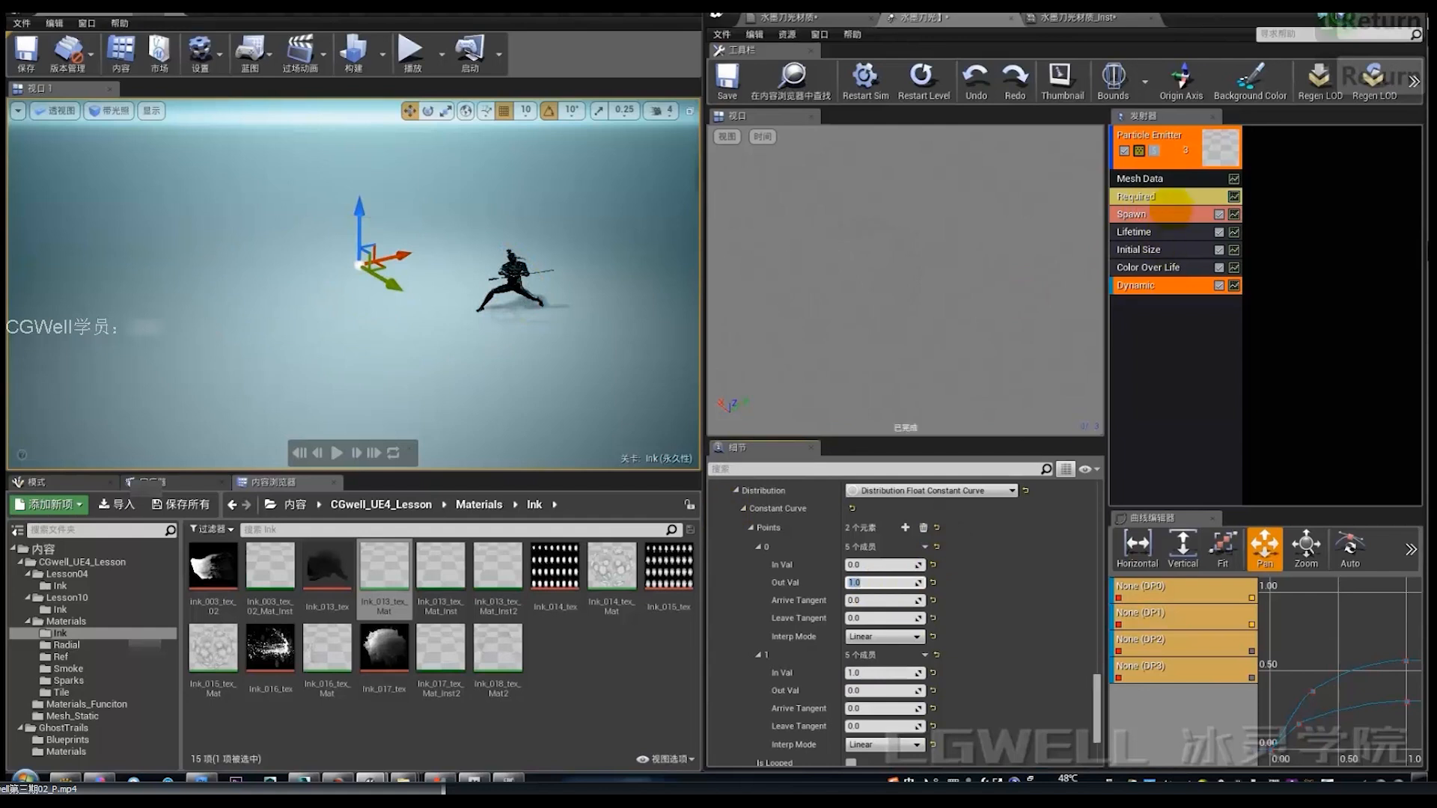
Step: Set 溶解V重复 to 3 in the 水墨刀光材质 material instance and replay the slash particle effect in the level
{"action": "left_click", "coordinate": [1074, 16]}
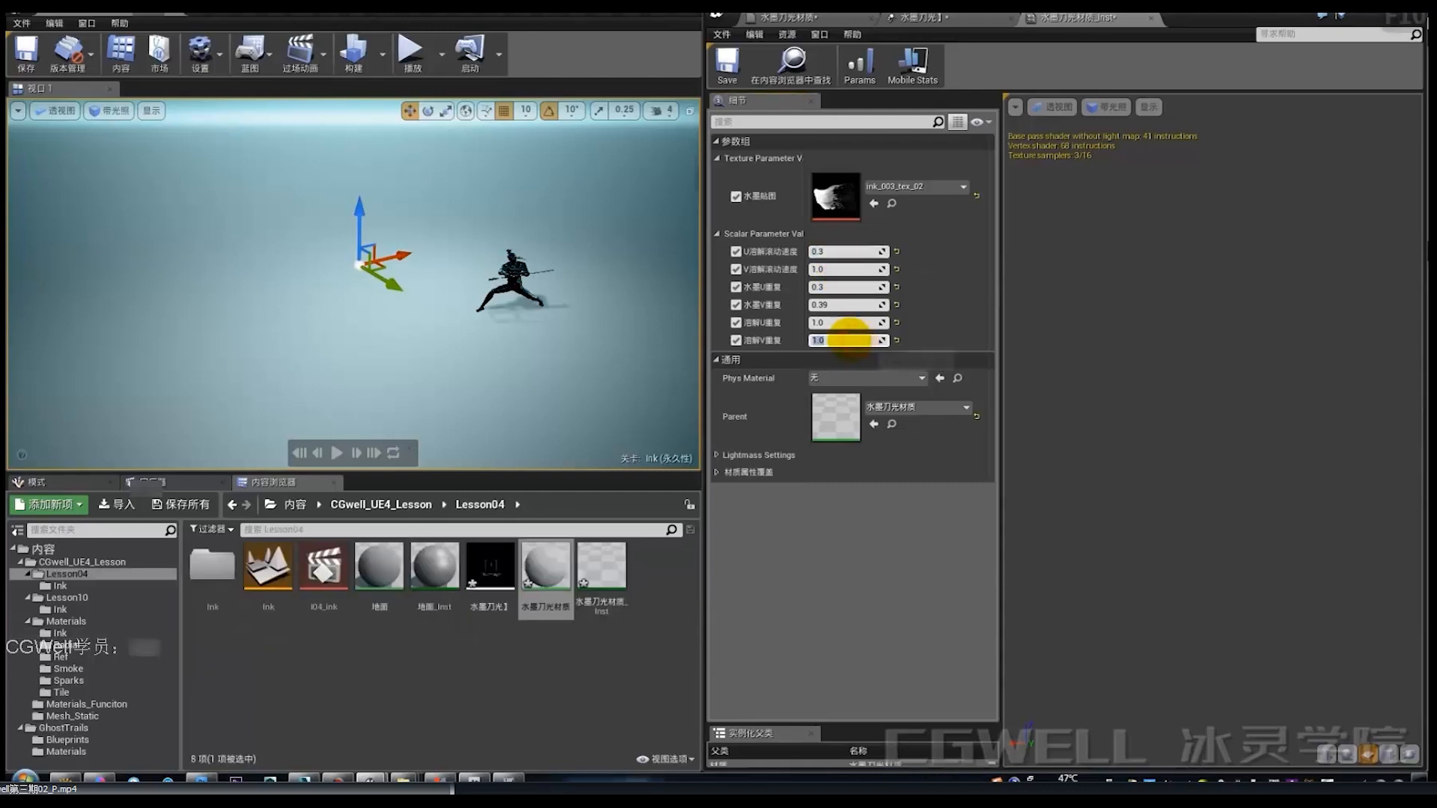
{"action": "type", "text": "3"}
{"action": "key", "text": "Return"}
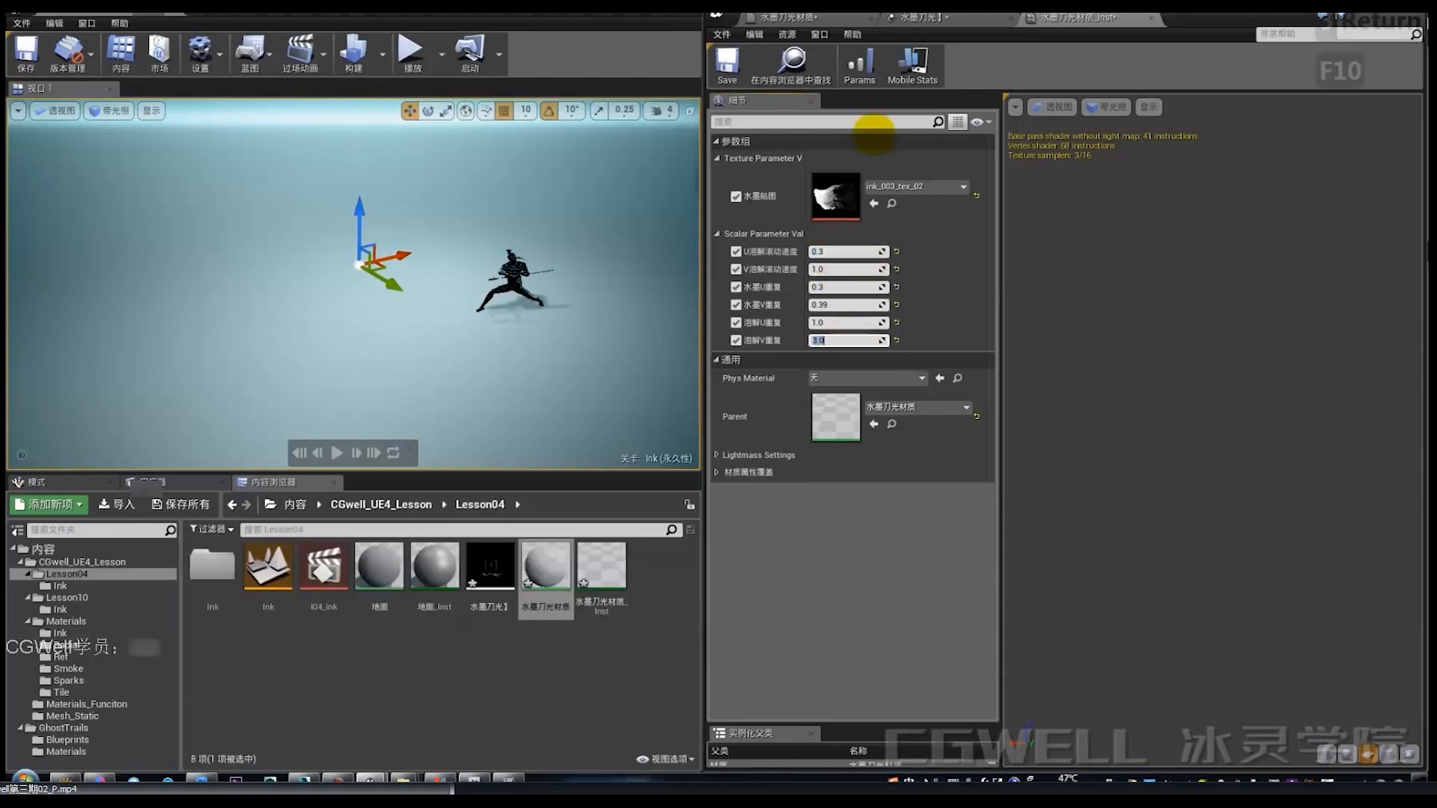
{"action": "left_click", "coordinate": [888, 18]}
{"action": "left_click", "coordinate": [1092, 18]}
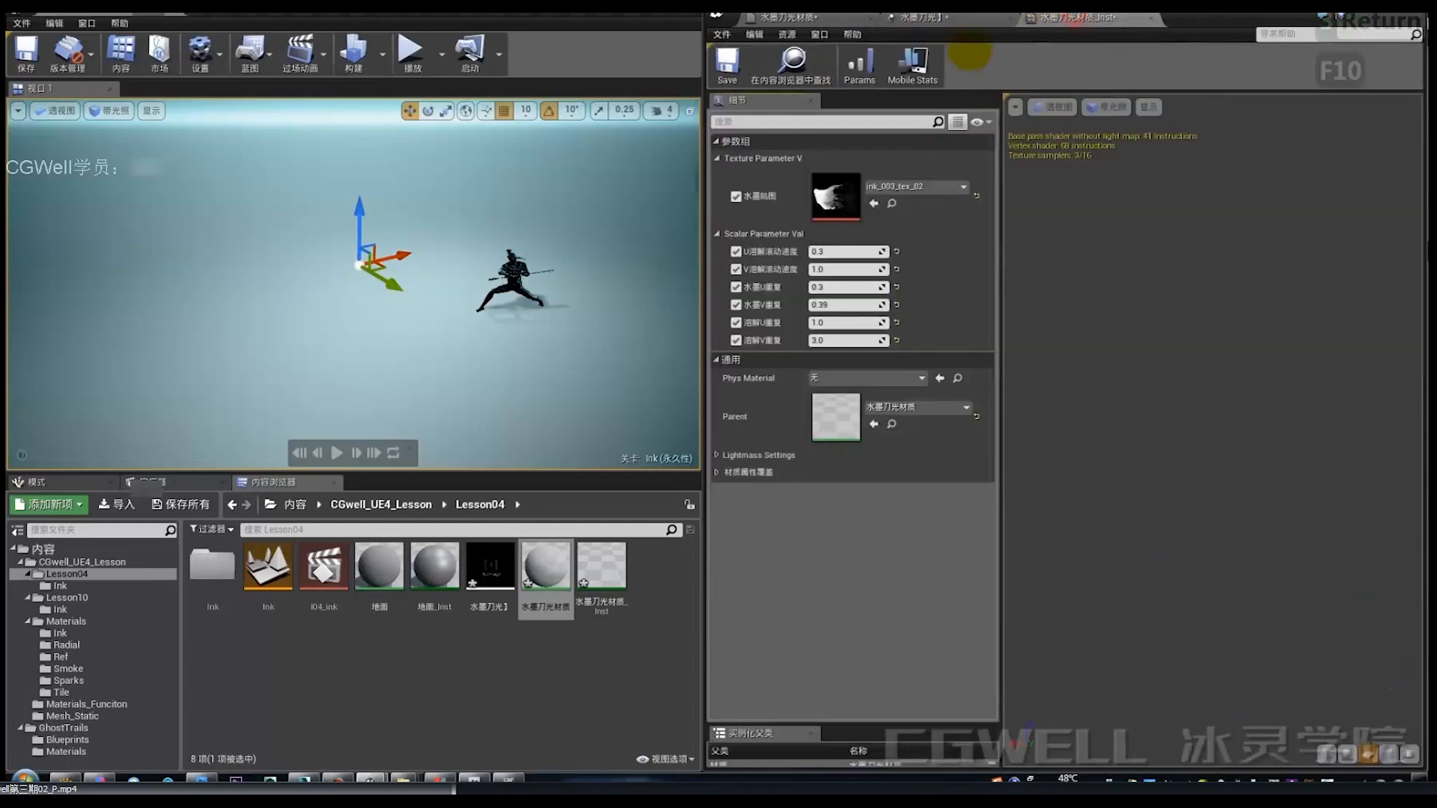
{"action": "left_click", "coordinate": [921, 18]}
{"action": "left_click", "coordinate": [924, 78]}
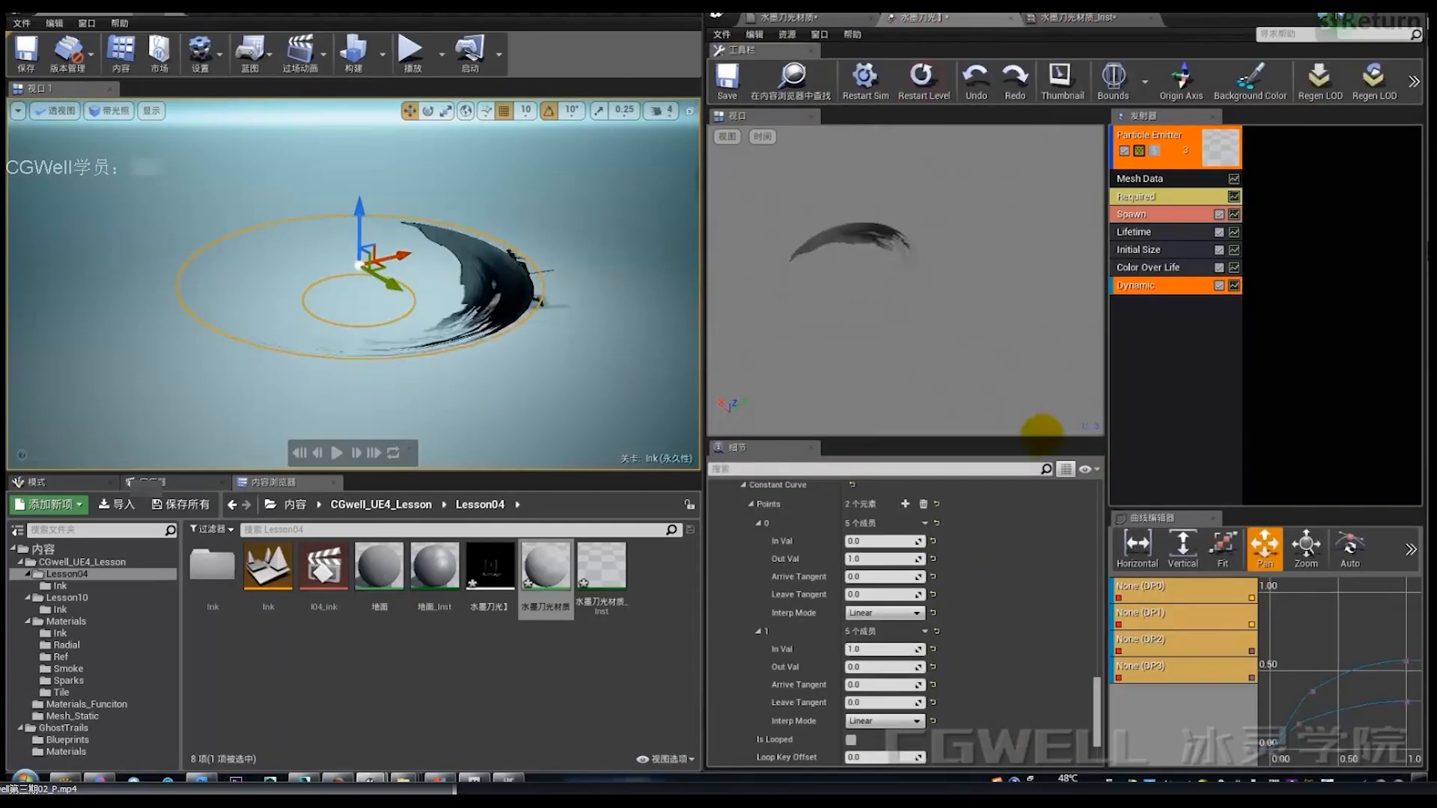
{"action": "left_click", "coordinate": [1063, 74]}
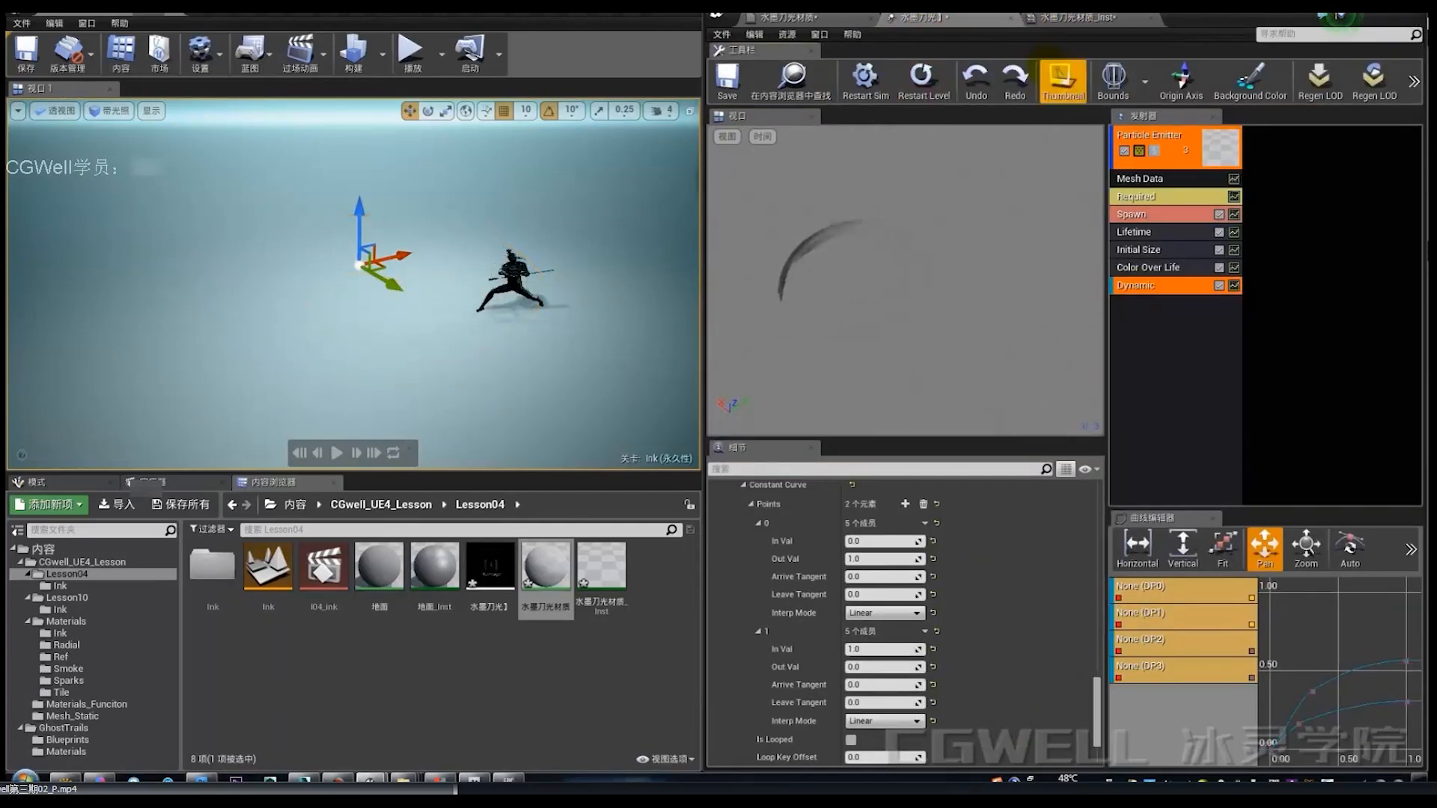
Step: Space out the Multiply and Lerp nodes beside the dissolve Dynamic Parameter in the 水墨刀光材质 graph
{"action": "left_click", "coordinate": [817, 20]}
{"action": "right_click_drag", "start_coordinate": [1059, 456], "coordinate": [1102, 465]}
{"action": "scroll", "coordinate": [1101, 465], "scroll_direction": "up", "scroll_amount": 3}
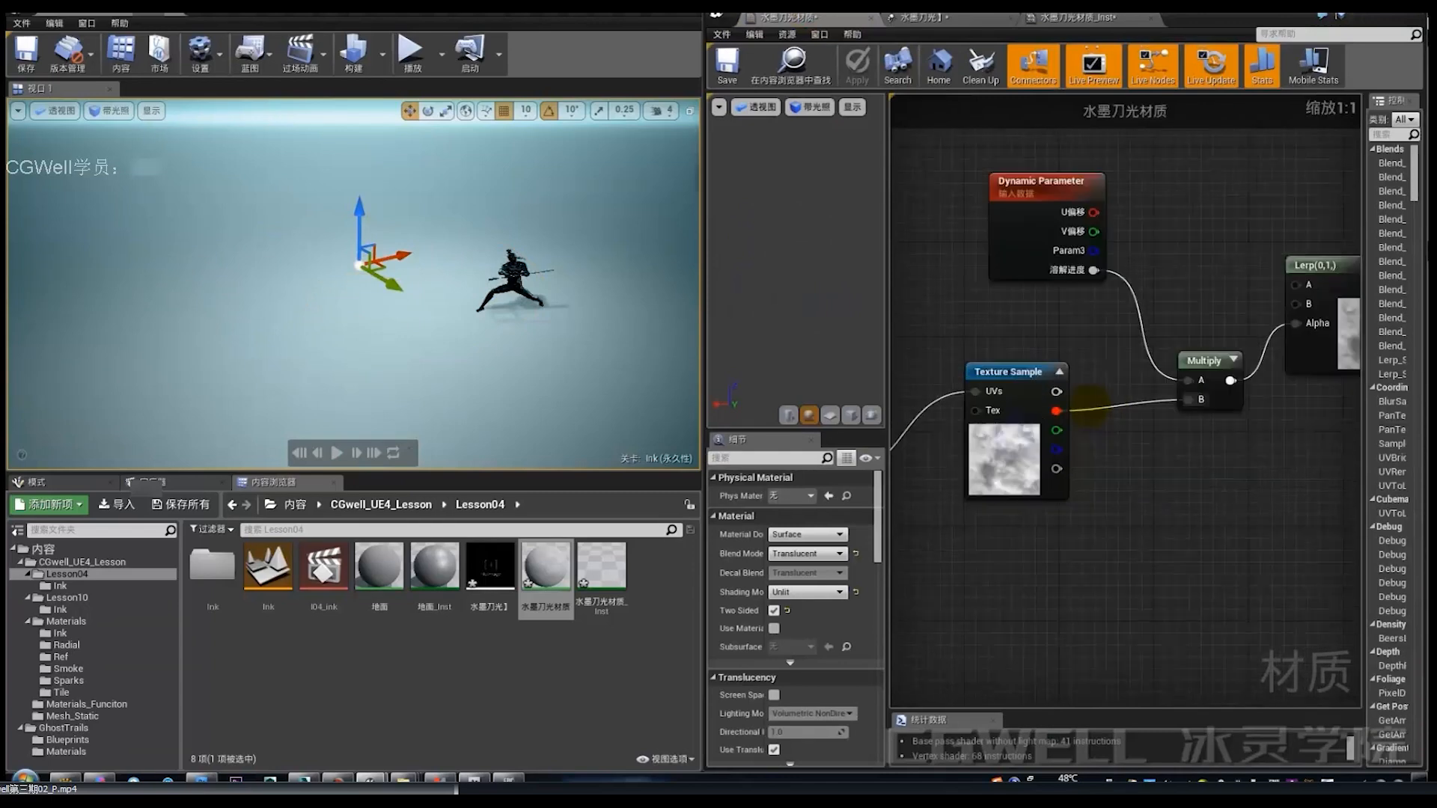
{"action": "right_click_drag", "start_coordinate": [1148, 384], "coordinate": [963, 436]}
{"action": "right_click_drag", "start_coordinate": [1085, 424], "coordinate": [1119, 437]}
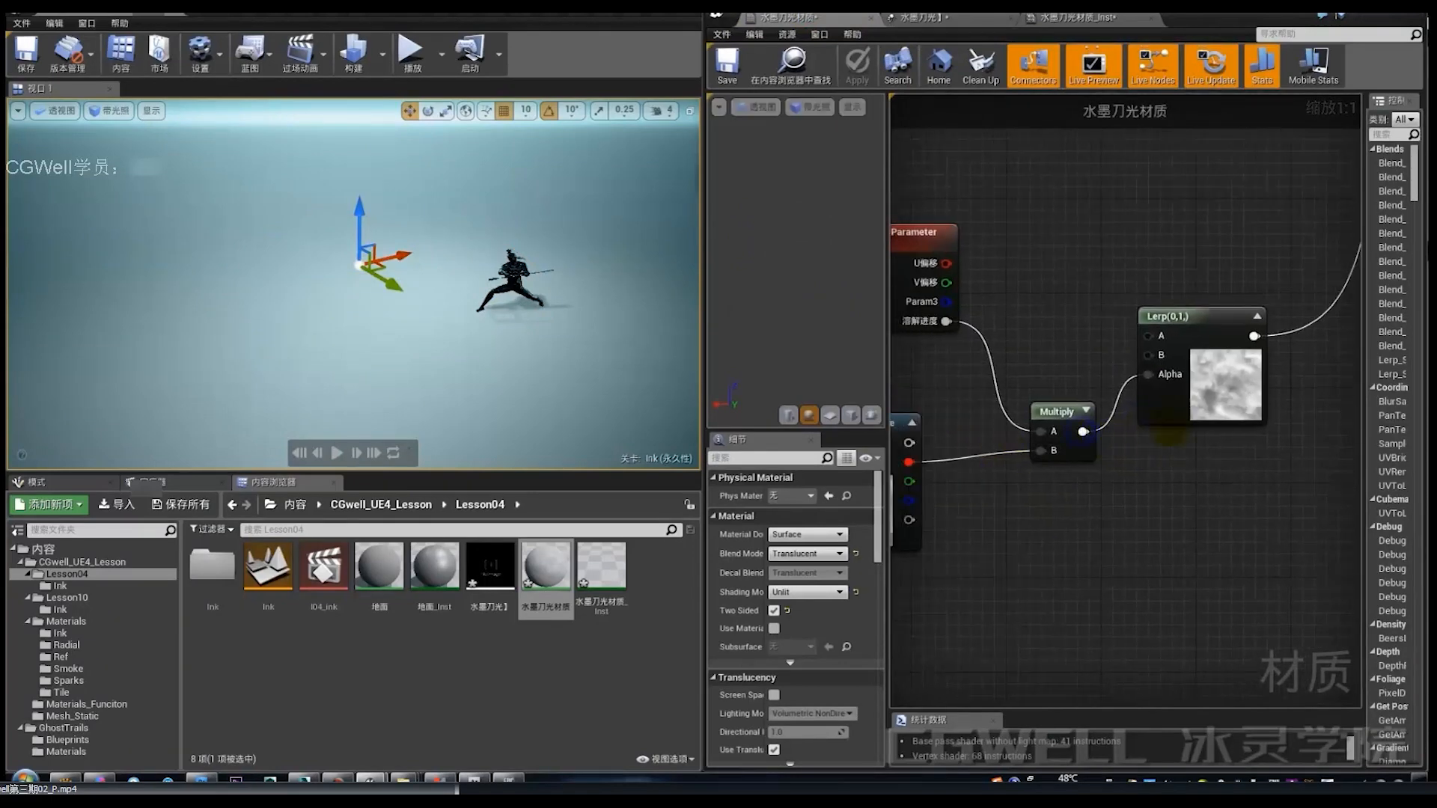
{"action": "left_click_drag", "start_coordinate": [1179, 413], "coordinate": [1239, 414]}
{"action": "right_click_drag", "start_coordinate": [1252, 408], "coordinate": [1310, 392]}
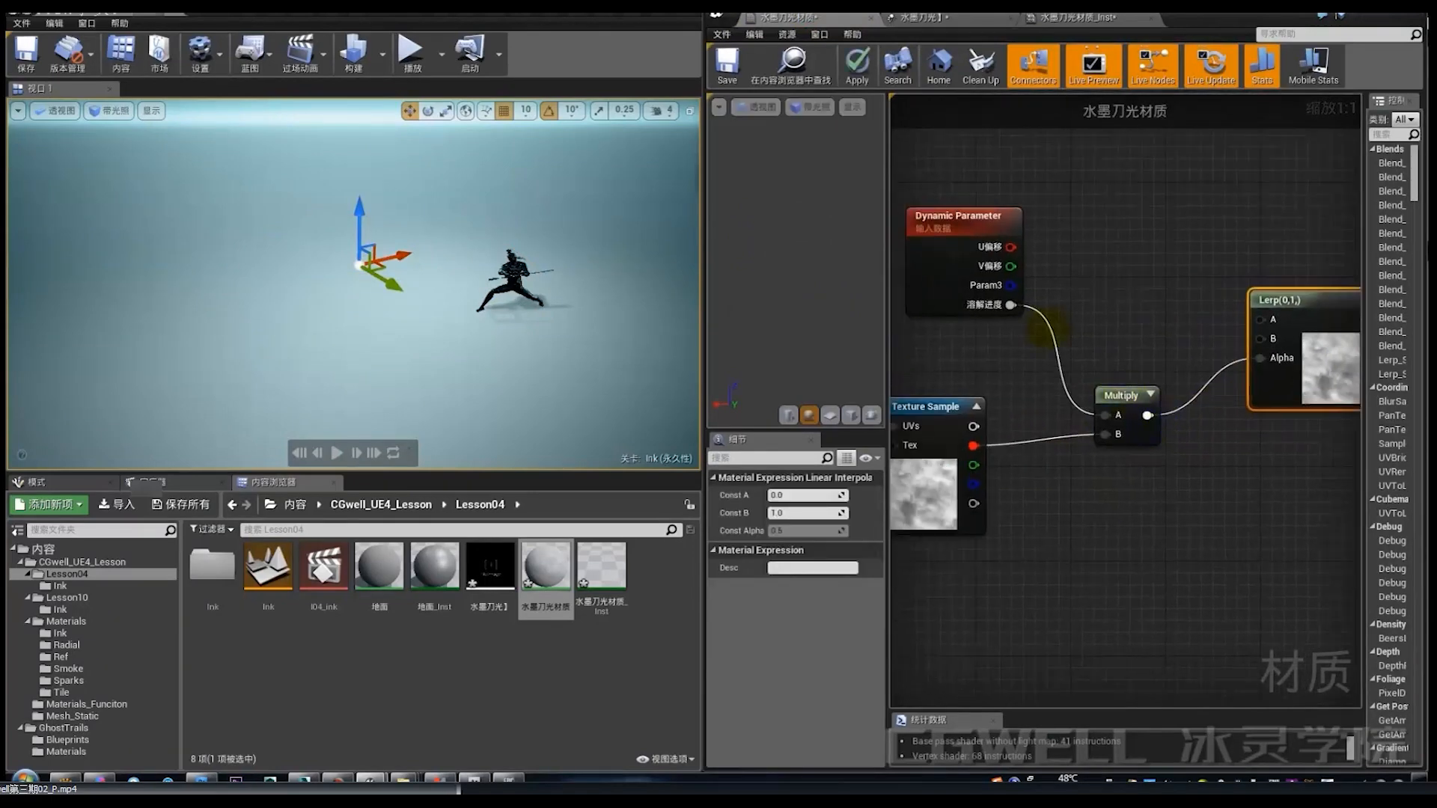
{"action": "left_click", "coordinate": [966, 314]}
{"action": "left_click_drag", "start_coordinate": [1121, 395], "coordinate": [1133, 371]}
{"action": "right_click_drag", "start_coordinate": [1083, 320], "coordinate": [1115, 299]}
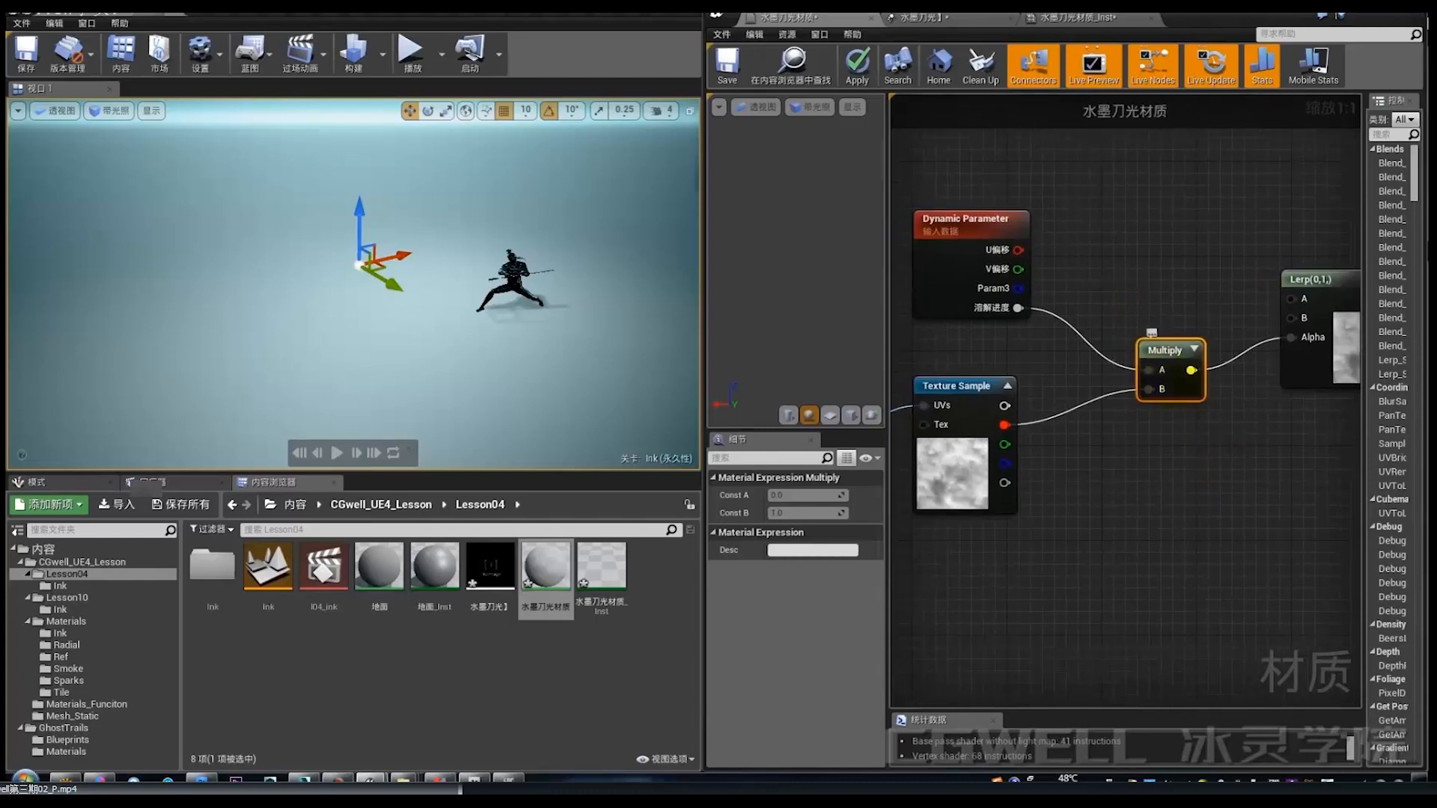
Step: Insert a Multiply node with Const B 5 between the dissolve Multiply and the Lerp node's Alpha input
{"action": "left_click_drag", "start_coordinate": [1190, 398], "coordinate": [1096, 385]}
{"action": "key", "text": "m"}
{"action": "left_click", "coordinate": [1183, 350]}
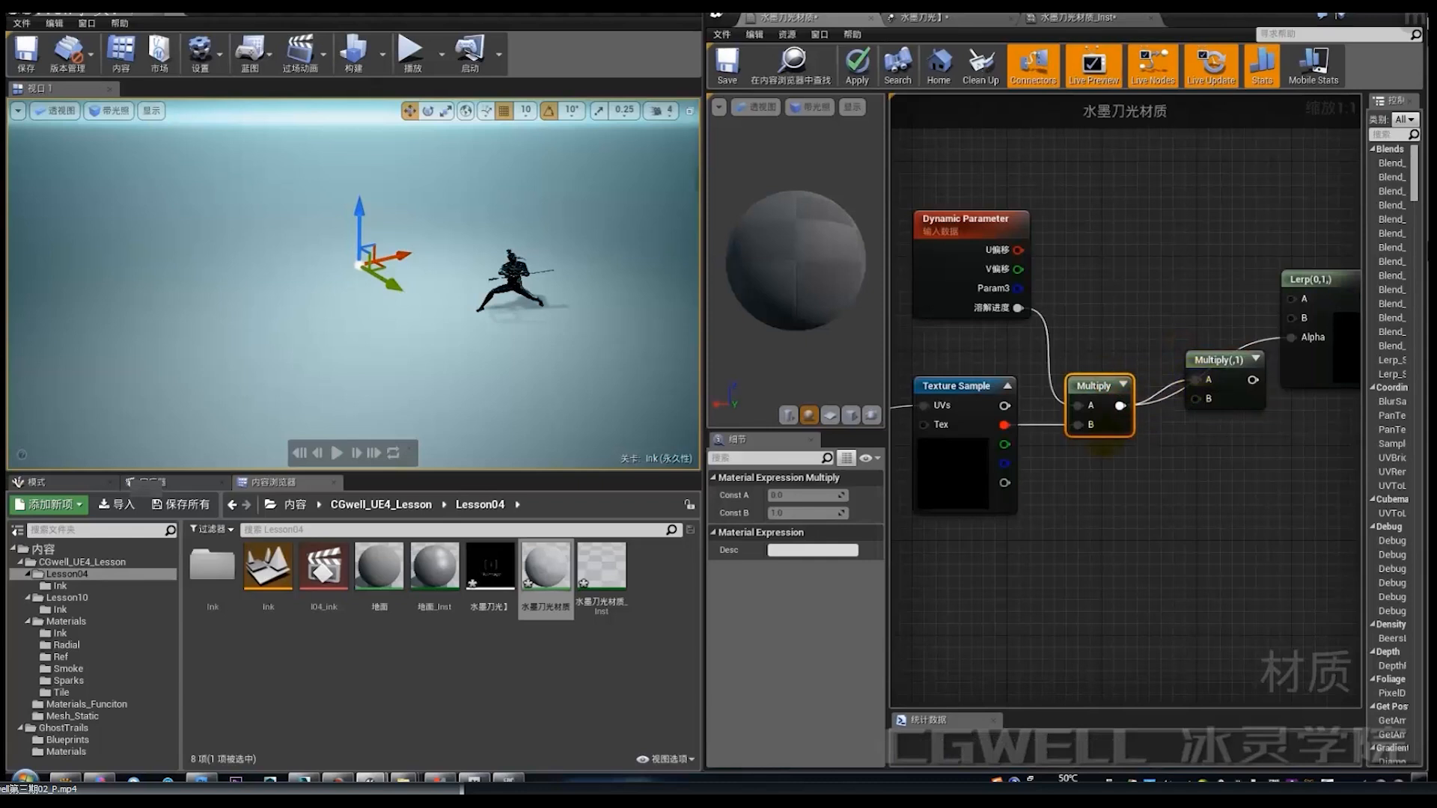
{"action": "left_click", "coordinate": [1228, 341]}
{"action": "left_click", "coordinate": [1214, 358]}
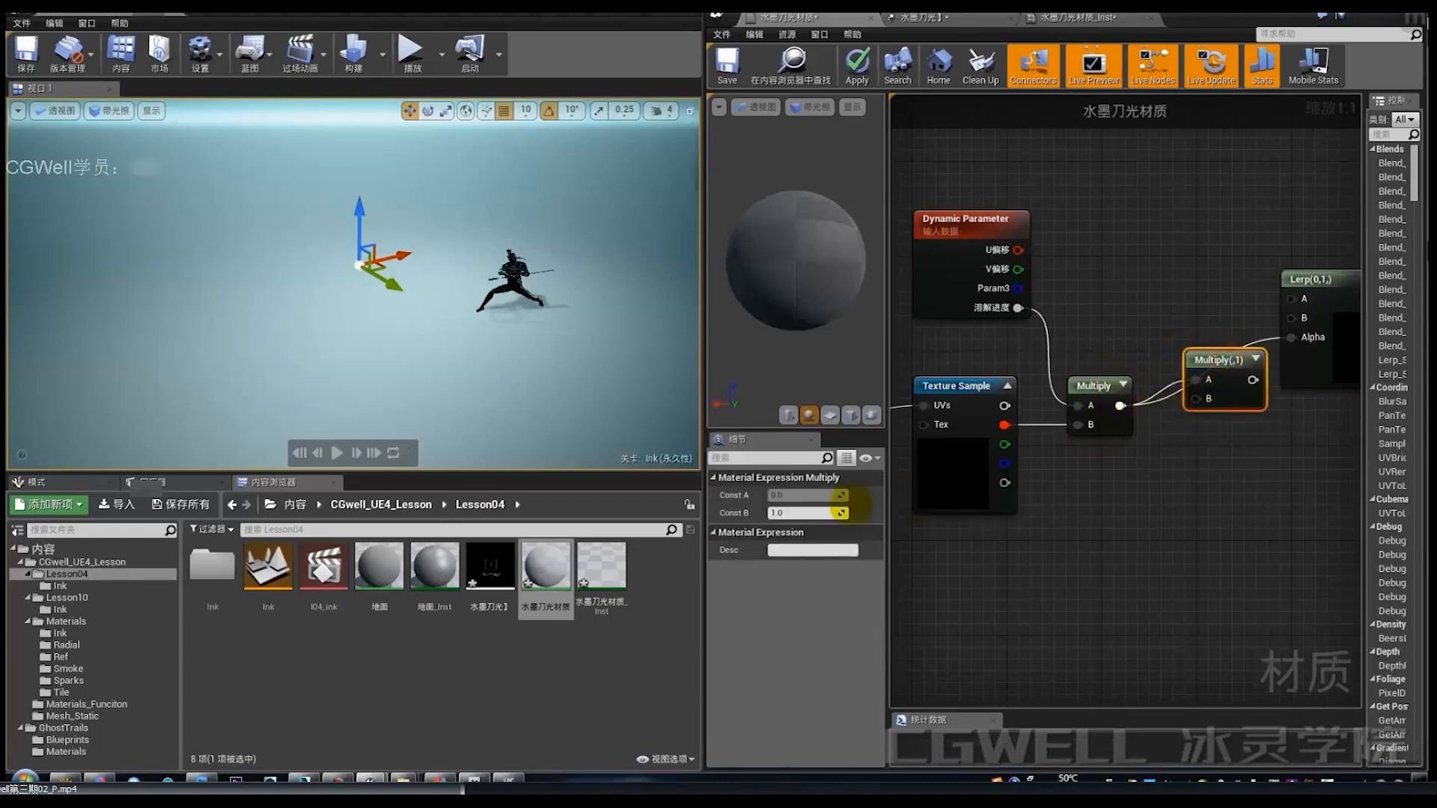
{"action": "type", "text": "5"}
{"action": "key", "text": "Return"}
{"action": "right_click_drag", "start_coordinate": [1167, 482], "coordinate": [1022, 548]}
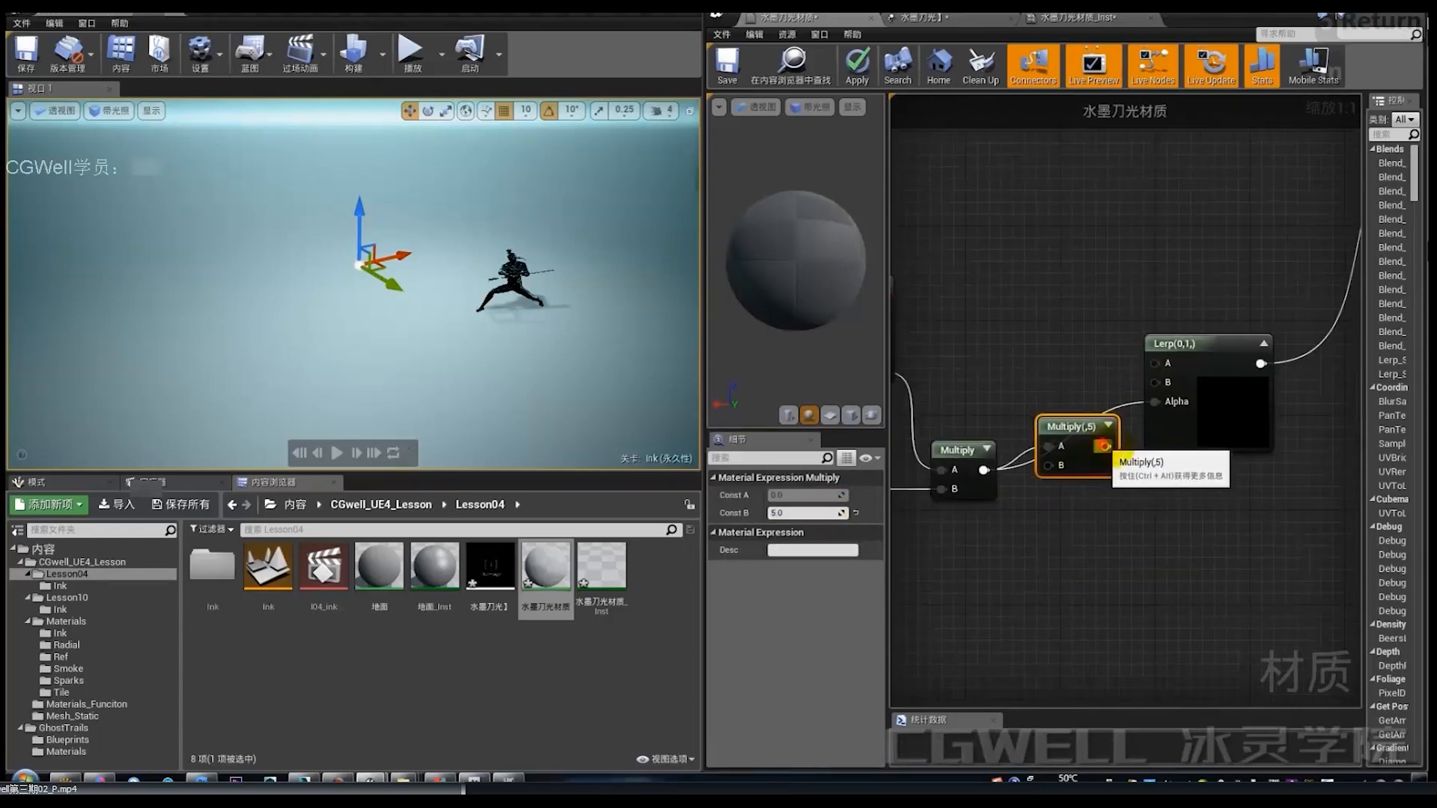
{"action": "left_click_drag", "start_coordinate": [1105, 446], "coordinate": [1159, 403]}
{"action": "left_click_drag", "start_coordinate": [1179, 421], "coordinate": [1186, 469]}
{"action": "left_click_drag", "start_coordinate": [1094, 470], "coordinate": [1082, 470]}
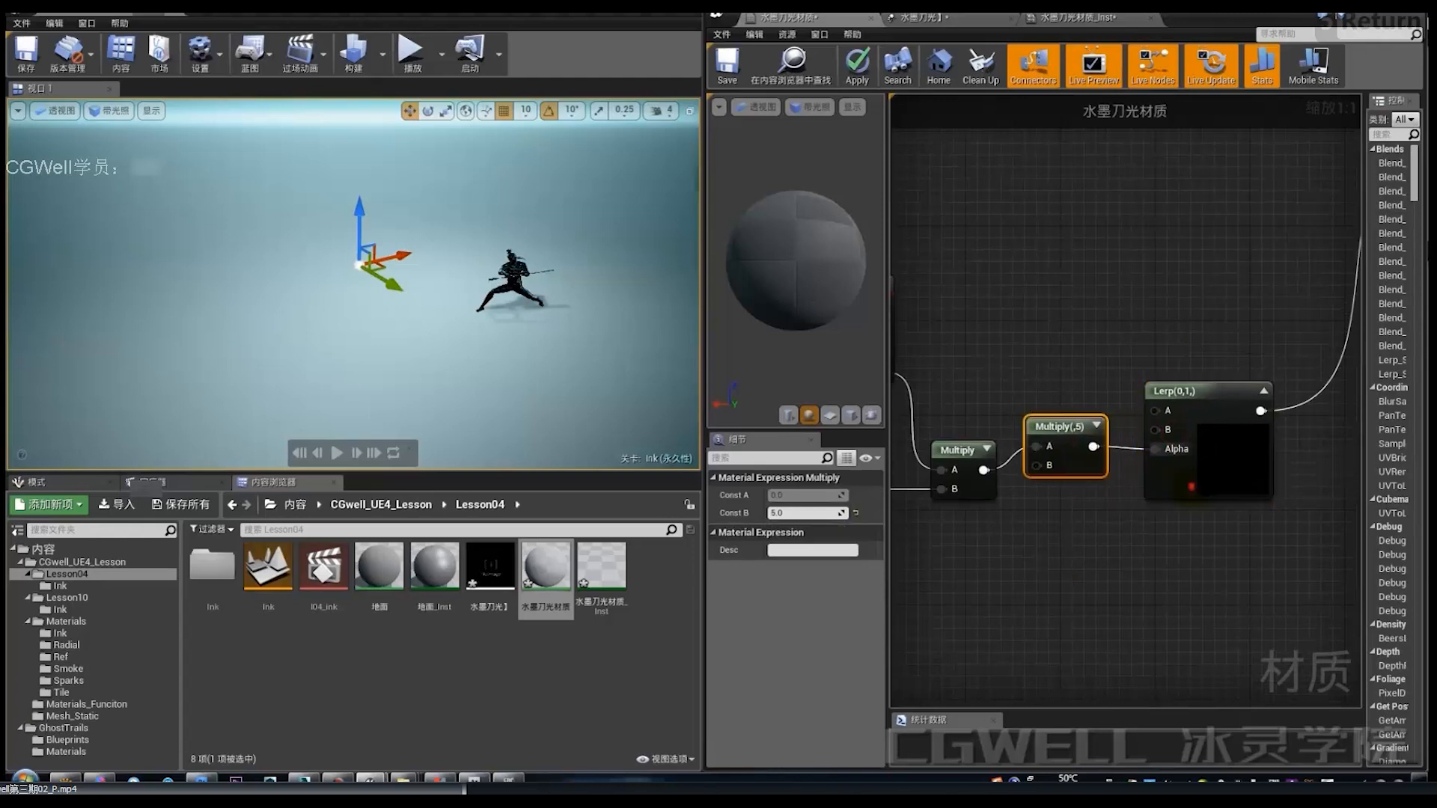
Step: Set the dissolve Lerp node's Const A to 1 and Const B to 0
{"action": "left_click", "coordinate": [1192, 486]}
{"action": "right_click_drag", "start_coordinate": [1205, 482], "coordinate": [1094, 476]}
{"action": "left_click_drag", "start_coordinate": [1130, 464], "coordinate": [1166, 427]}
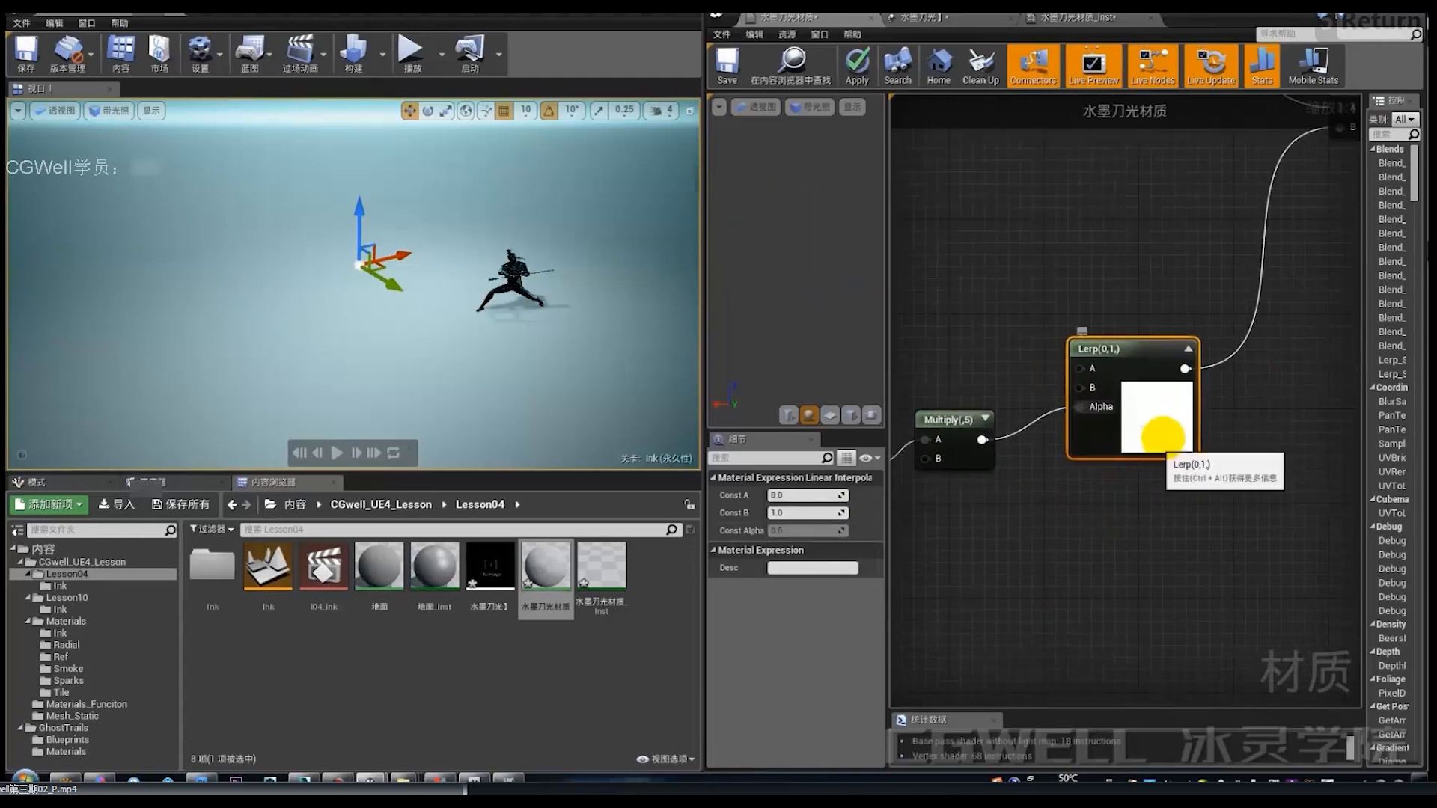
{"action": "left_click", "coordinate": [819, 497]}
{"action": "type", "text": "1"}
{"action": "left_click", "coordinate": [809, 512]}
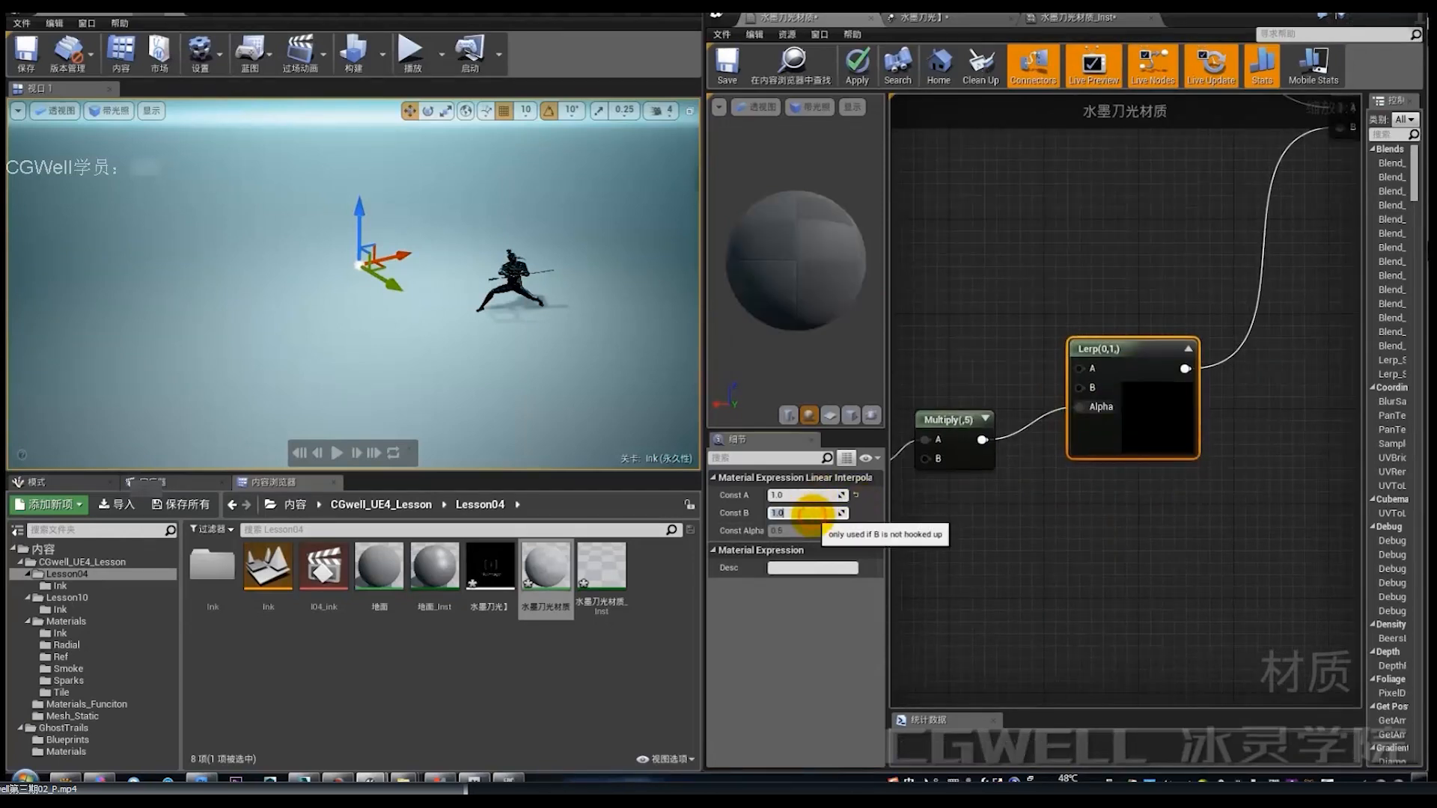
{"action": "type", "text": "0"}
{"action": "key", "text": "Return"}
Step: Reposition the dissolve Lerp node and apply the material changes
{"action": "left_click_drag", "start_coordinate": [1146, 435], "coordinate": [1123, 443]}
{"action": "left_click", "coordinate": [1107, 319]}
{"action": "right_click_drag", "start_coordinate": [1192, 414], "coordinate": [1145, 442]}
{"action": "scroll", "coordinate": [1228, 429], "scroll_direction": "down", "scroll_amount": 1}
{"action": "left_click_drag", "start_coordinate": [1123, 473], "coordinate": [1133, 431]}
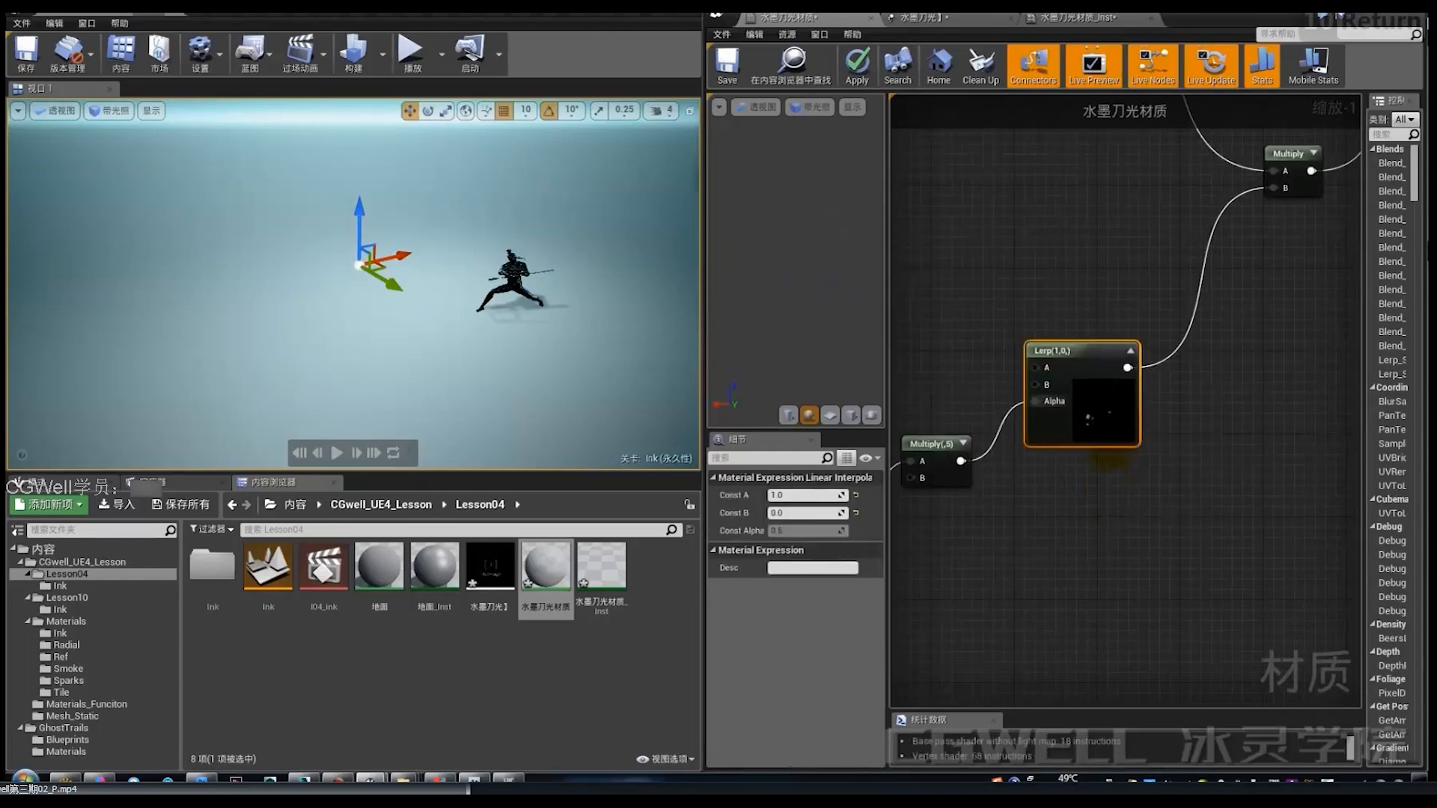
{"action": "right_click_drag", "start_coordinate": [1107, 458], "coordinate": [1170, 487]}
{"action": "left_click", "coordinate": [857, 66]}
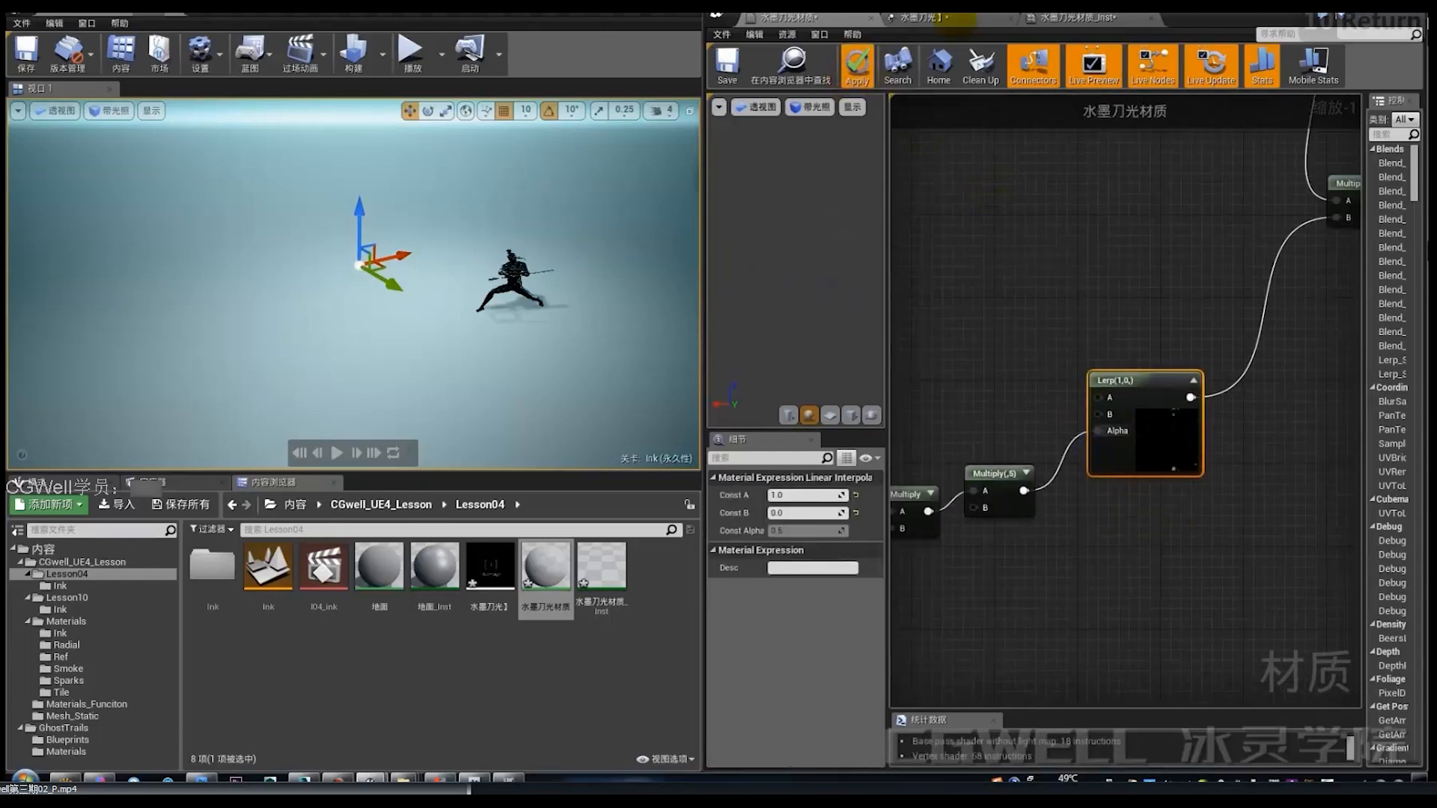
Step: Replay the slash particle effect in the level to check the reworked dissolve
{"action": "left_click", "coordinate": [964, 18]}
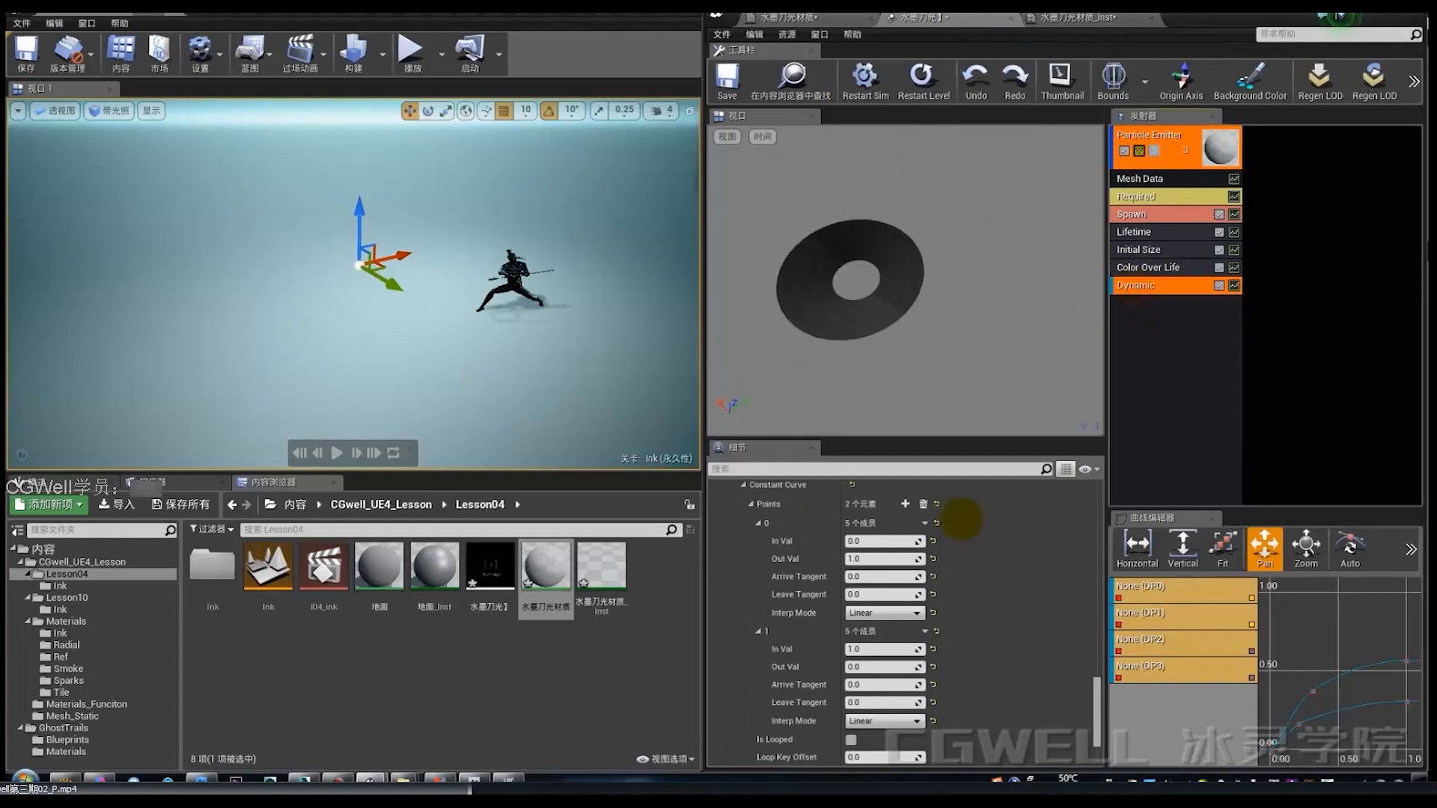
{"action": "scroll", "coordinate": [947, 578], "scroll_direction": "down", "scroll_amount": 2}
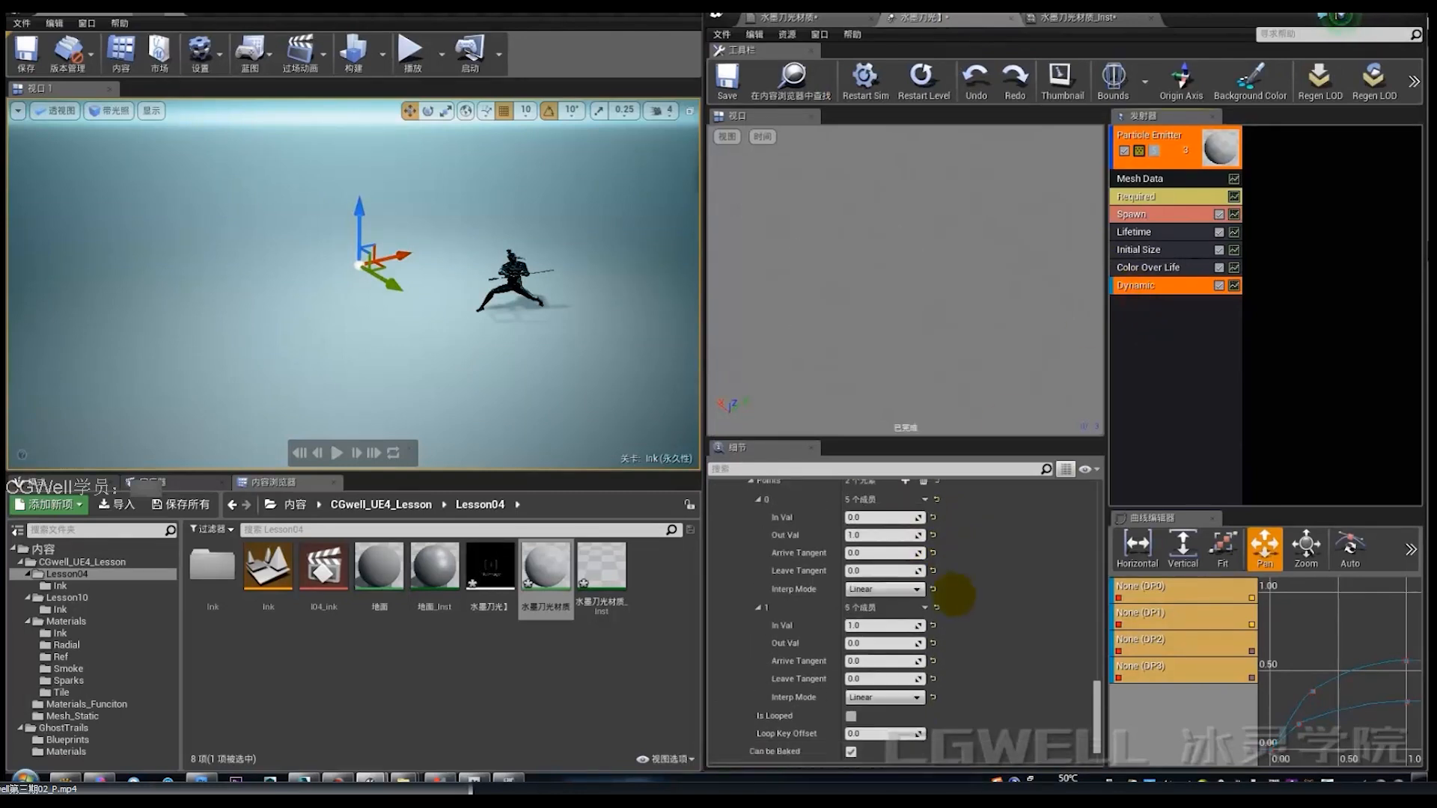
{"action": "left_click", "coordinate": [923, 79]}
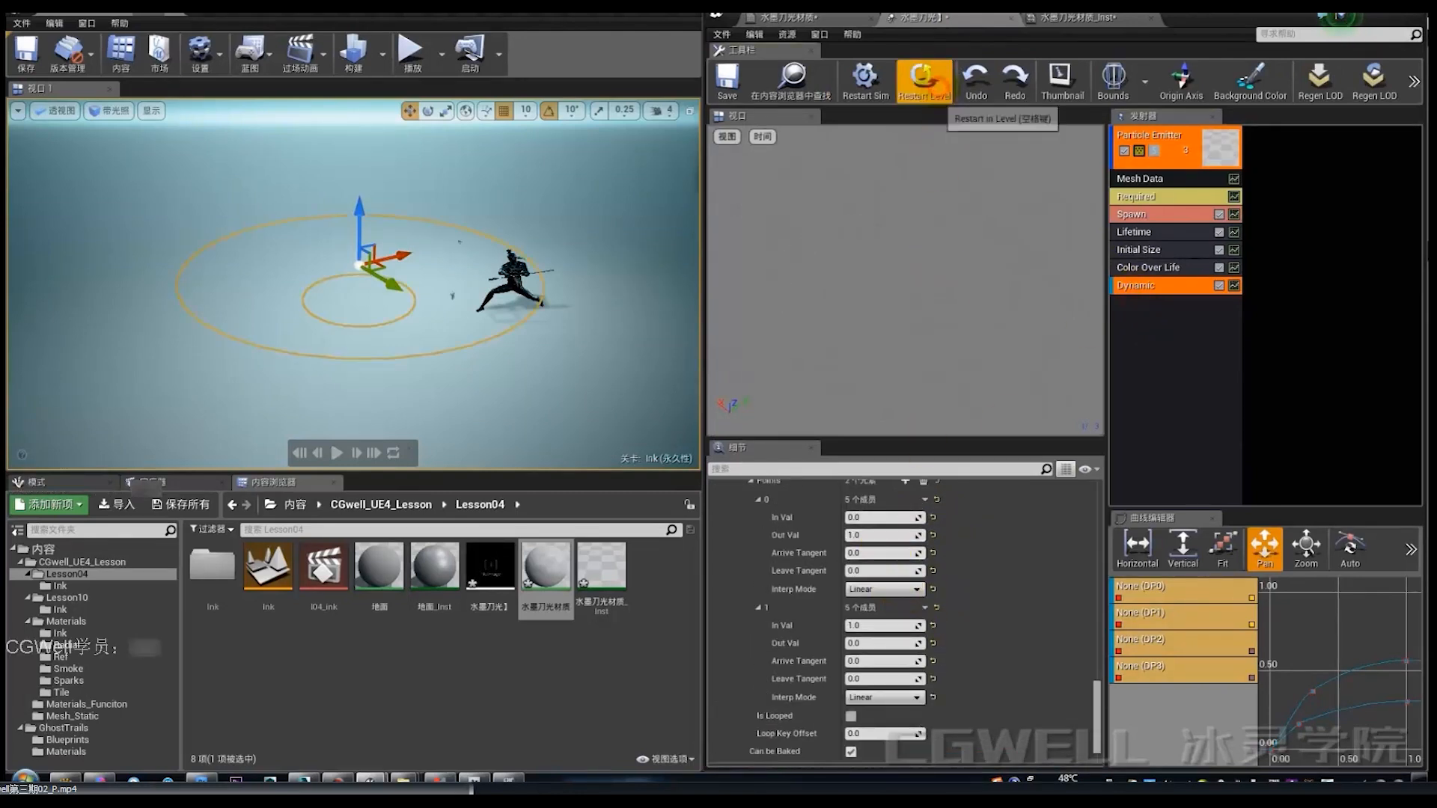
{"action": "left_click", "coordinate": [934, 80]}
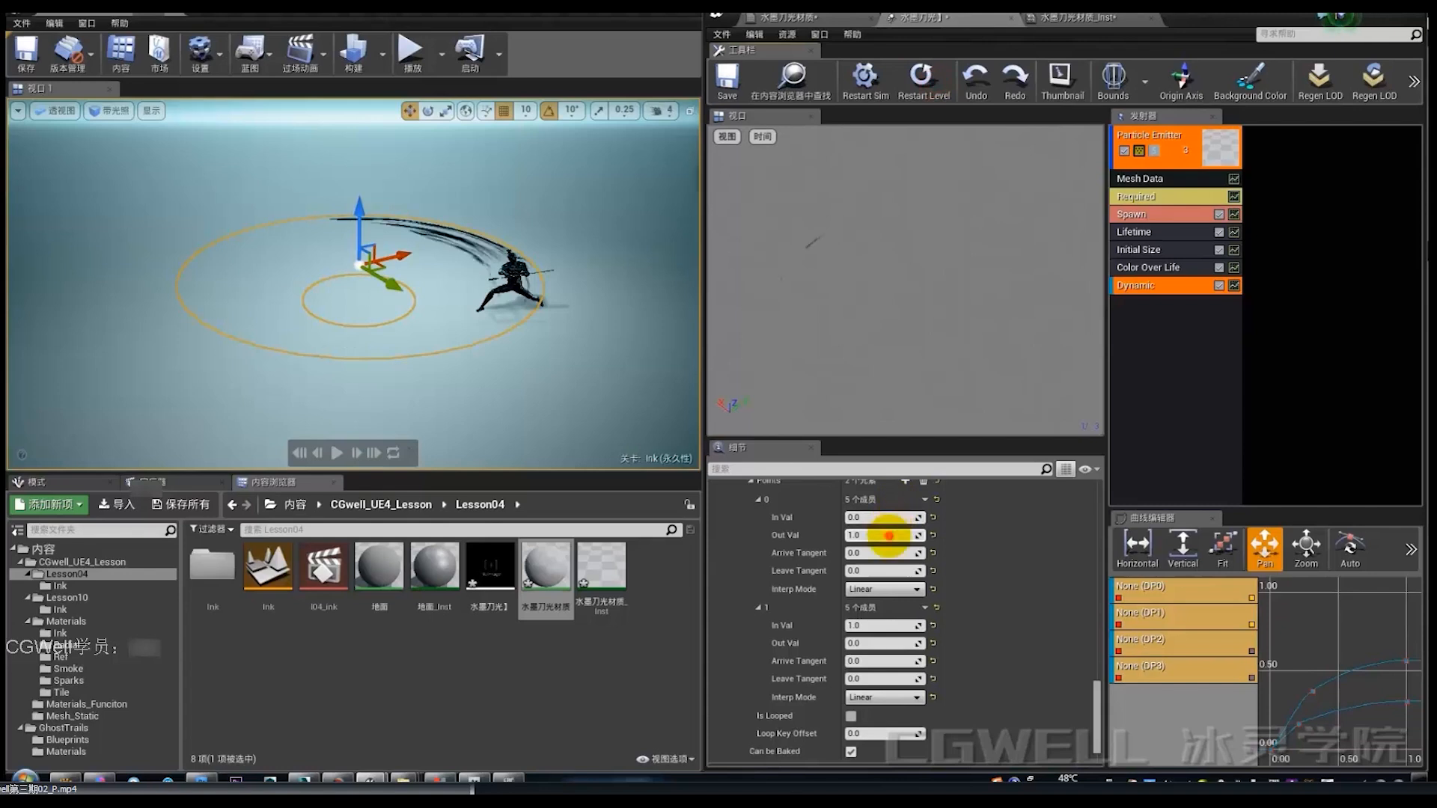
Step: Set Out Val to 0 for point 0 and 1 for point 1 on the dissolve parameter's curve, and replay the effect
{"action": "left_click", "coordinate": [888, 535]}
{"action": "type", "text": "0"}
{"action": "left_click", "coordinate": [876, 644]}
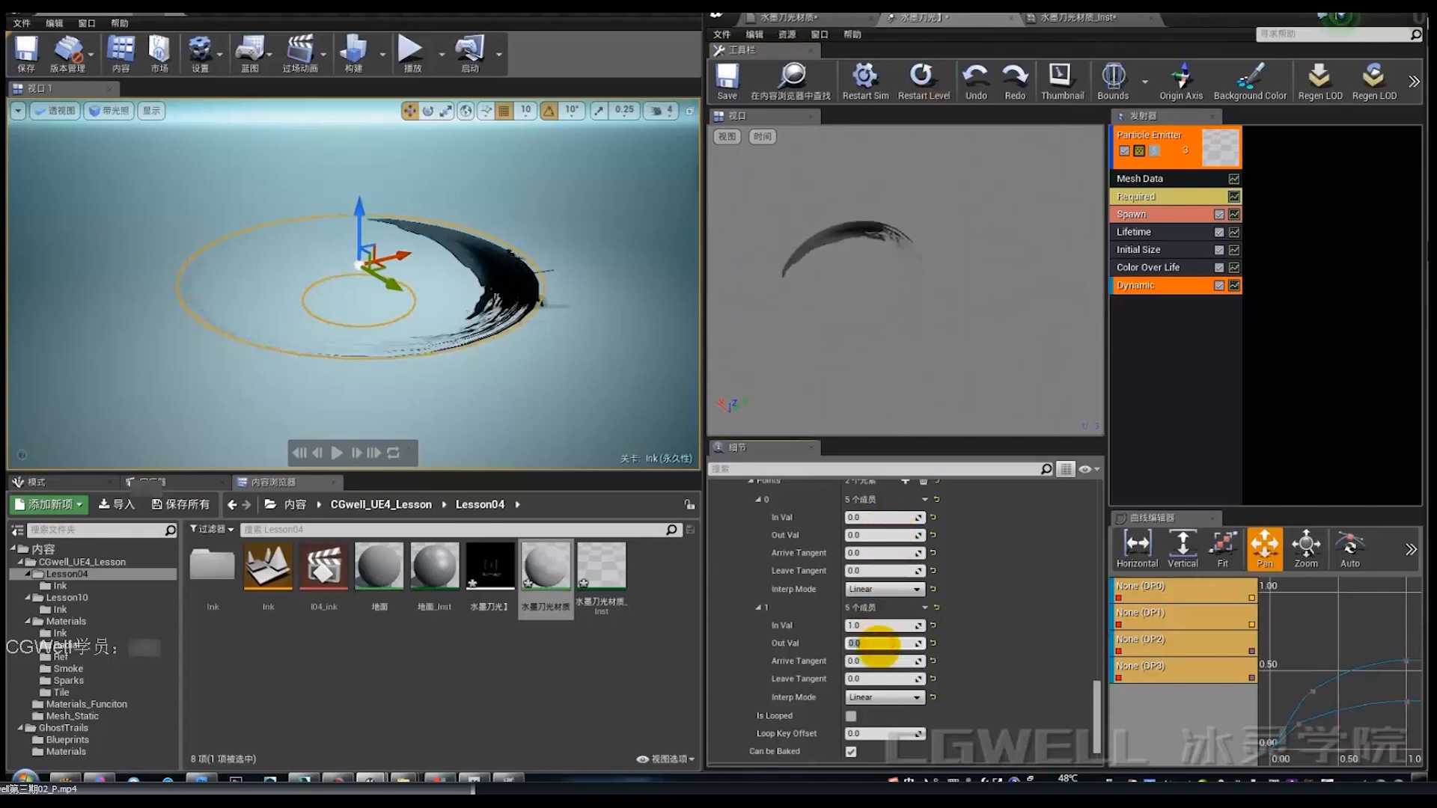
{"action": "type", "text": "1"}
{"action": "key", "text": "Return"}
{"action": "left_click", "coordinate": [925, 84]}
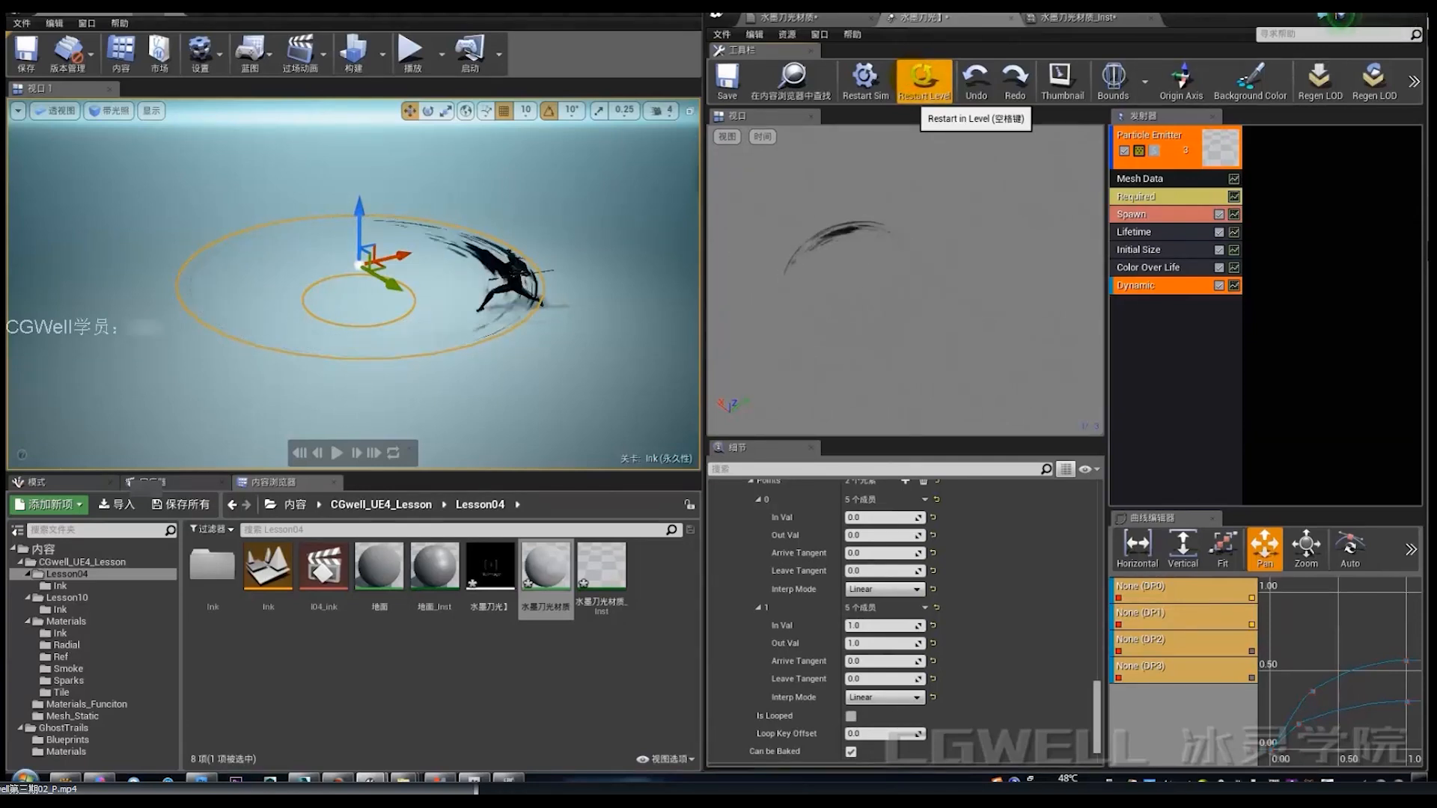
{"action": "left_click", "coordinate": [922, 84]}
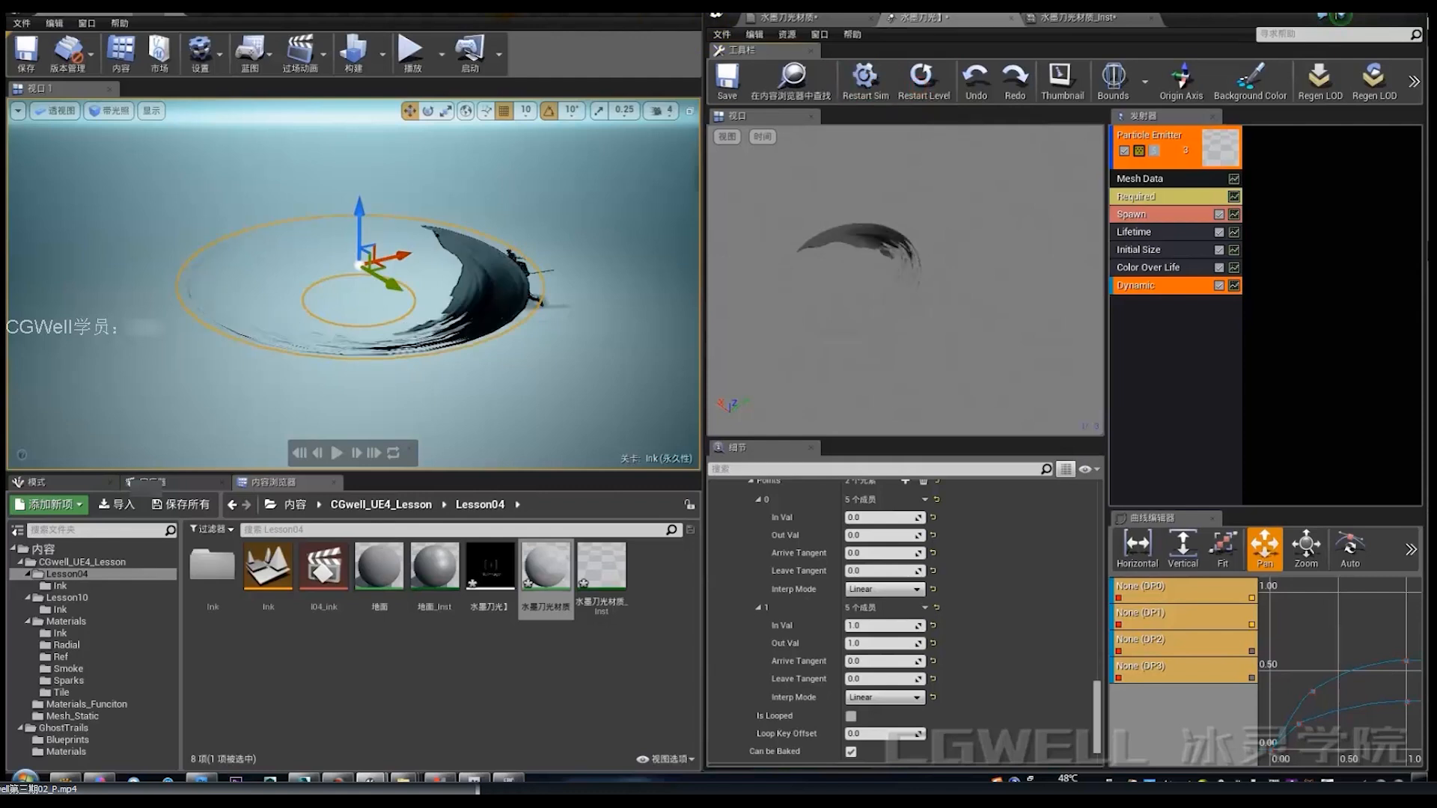
{"action": "key", "text": "alt+q"}
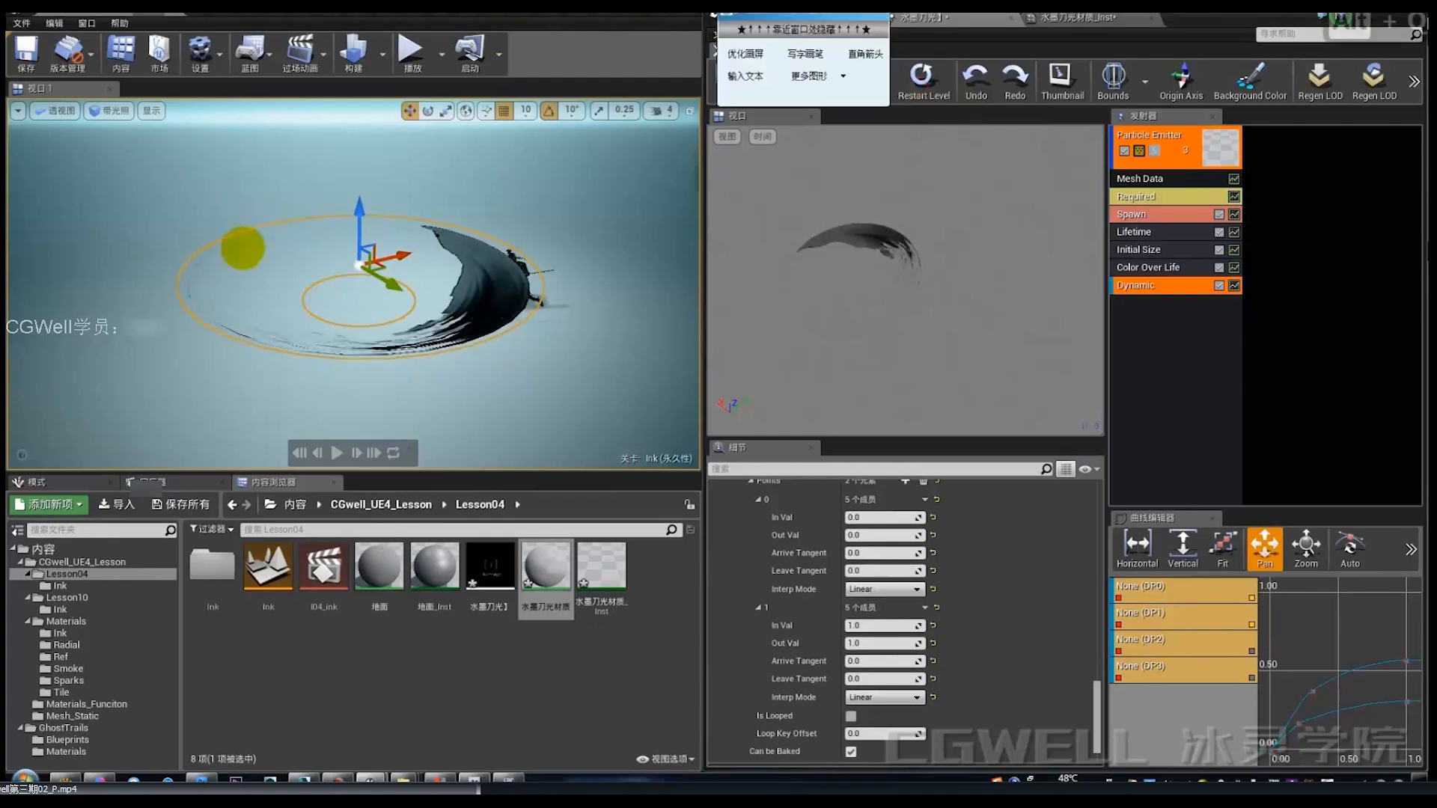
{"action": "left_click_drag", "start_coordinate": [432, 218], "coordinate": [459, 244]}
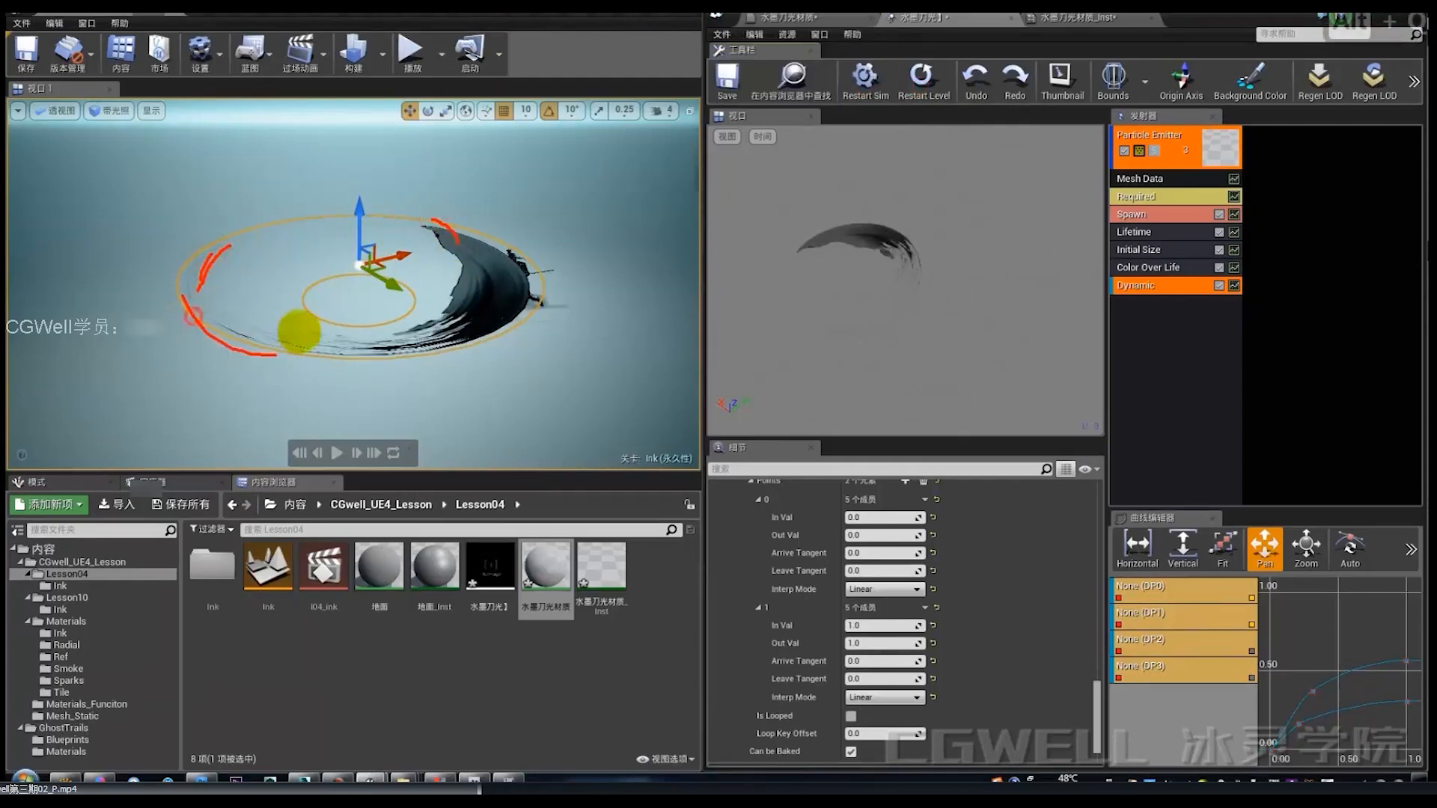
{"action": "key", "text": "alt+q"}
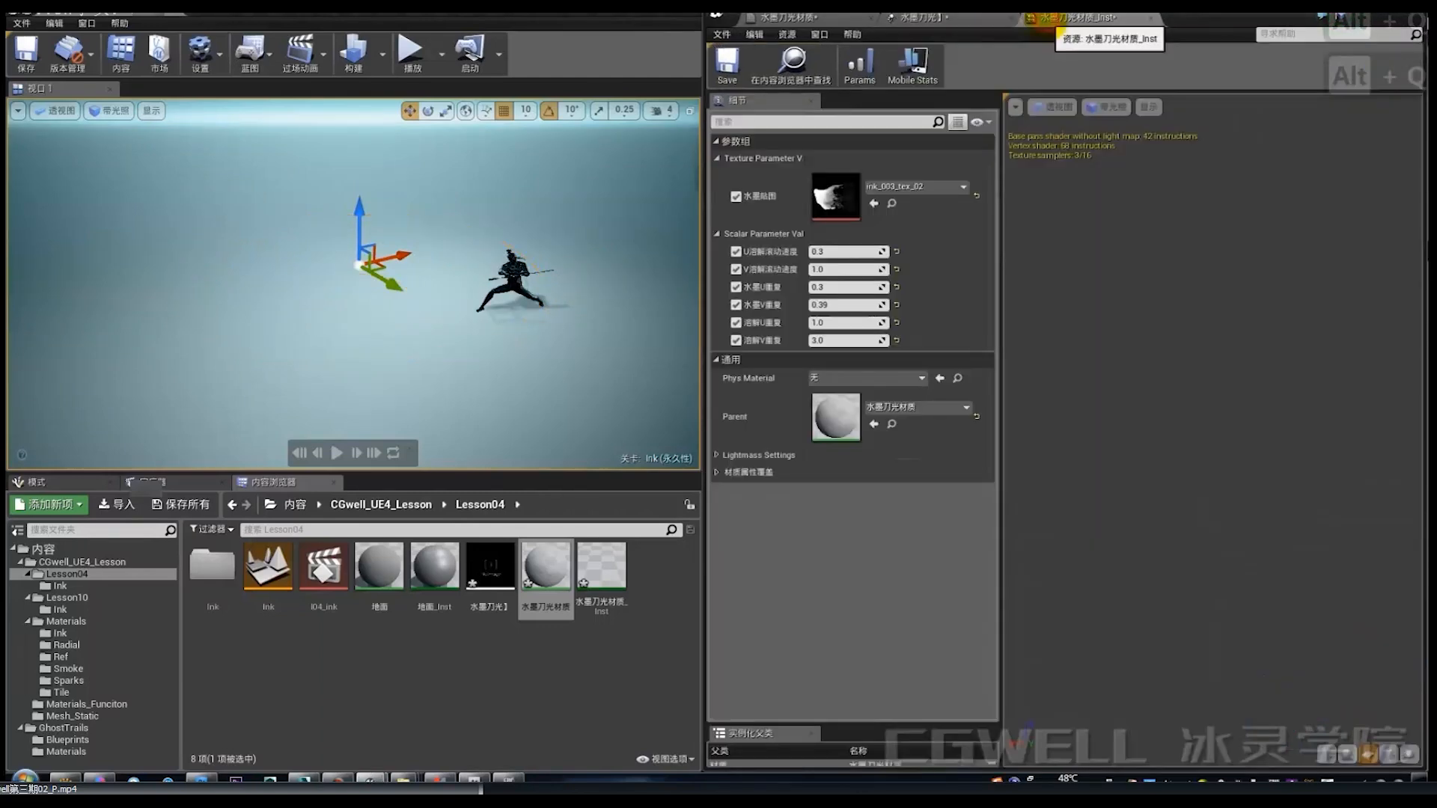
Step: Maximise the 水墨刀光材质 editor and move the ink texture with its UV and Panner nodes farther away from ParticleColor
{"action": "left_click", "coordinate": [1078, 16]}
{"action": "left_click", "coordinate": [801, 16]}
{"action": "right_click_drag", "start_coordinate": [971, 206], "coordinate": [1100, 272]}
{"action": "scroll", "coordinate": [1100, 272], "scroll_direction": "down", "scroll_amount": 4}
{"action": "right_click_drag", "start_coordinate": [1093, 187], "coordinate": [1125, 367]}
{"action": "scroll", "coordinate": [1124, 367], "scroll_direction": "up", "scroll_amount": 4}
{"action": "left_click", "coordinate": [1393, 17]}
{"action": "right_click_drag", "start_coordinate": [786, 355], "coordinate": [957, 310]}
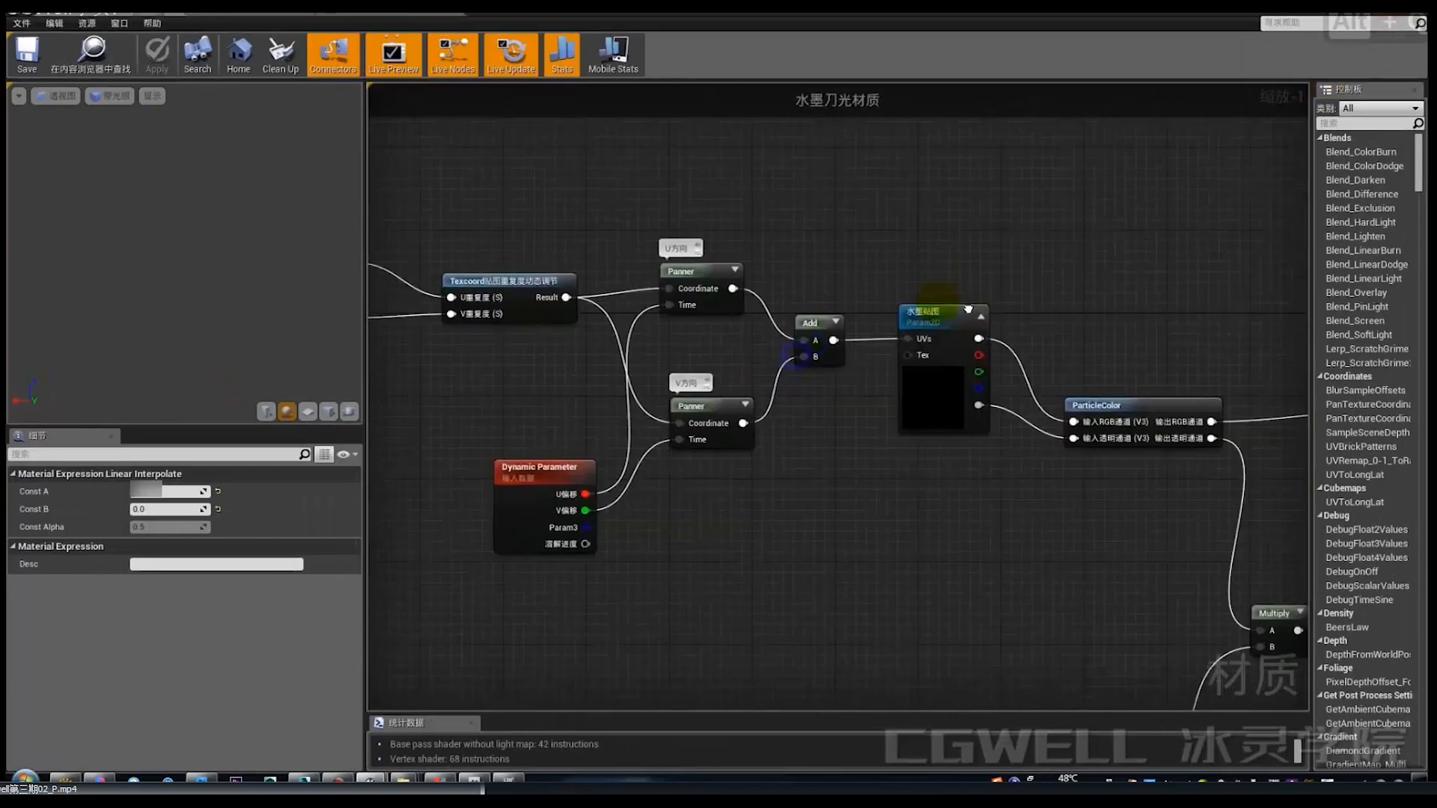
{"action": "scroll", "coordinate": [955, 311], "scroll_direction": "up", "scroll_amount": 1}
{"action": "right_click_drag", "start_coordinate": [382, 244], "coordinate": [663, 260]}
{"action": "scroll", "coordinate": [664, 259], "scroll_direction": "down", "scroll_amount": 3}
{"action": "left_click_drag", "start_coordinate": [591, 232], "coordinate": [1061, 517]}
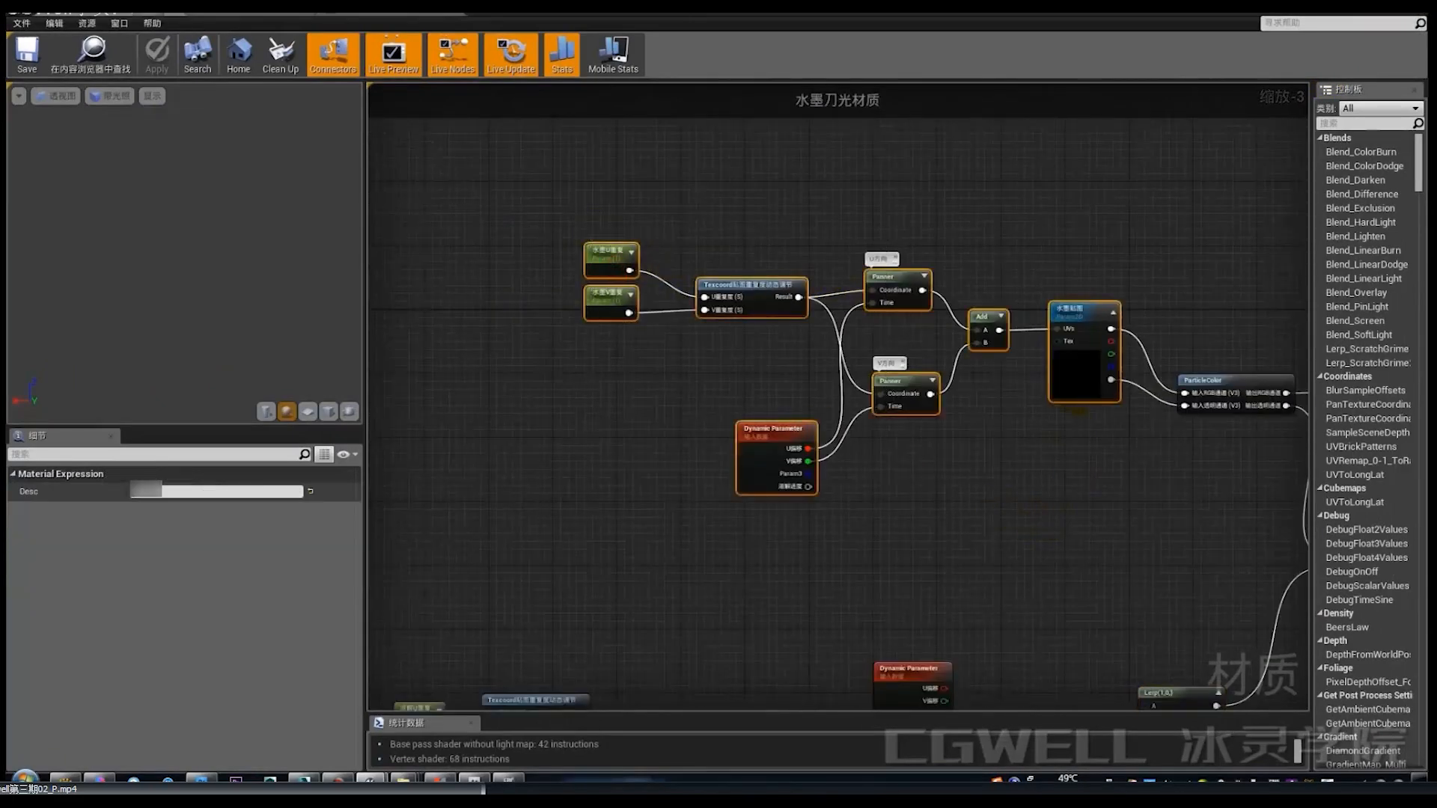
{"action": "left_click_drag", "start_coordinate": [1097, 371], "coordinate": [957, 323]}
Step: Add a Power node between the 水墨贴图 texture and ParticleColor, with the texture's colour output feeding its Base
{"action": "scroll", "coordinate": [975, 301], "scroll_direction": "up", "scroll_amount": 3}
{"action": "left_click", "coordinate": [935, 290]}
{"action": "left_click_drag", "start_coordinate": [980, 303], "coordinate": [968, 279]}
Step: Add a scalar parameter named 对比度 with a default value of 1.5 below the Power node
{"action": "left_click", "coordinate": [852, 350]}
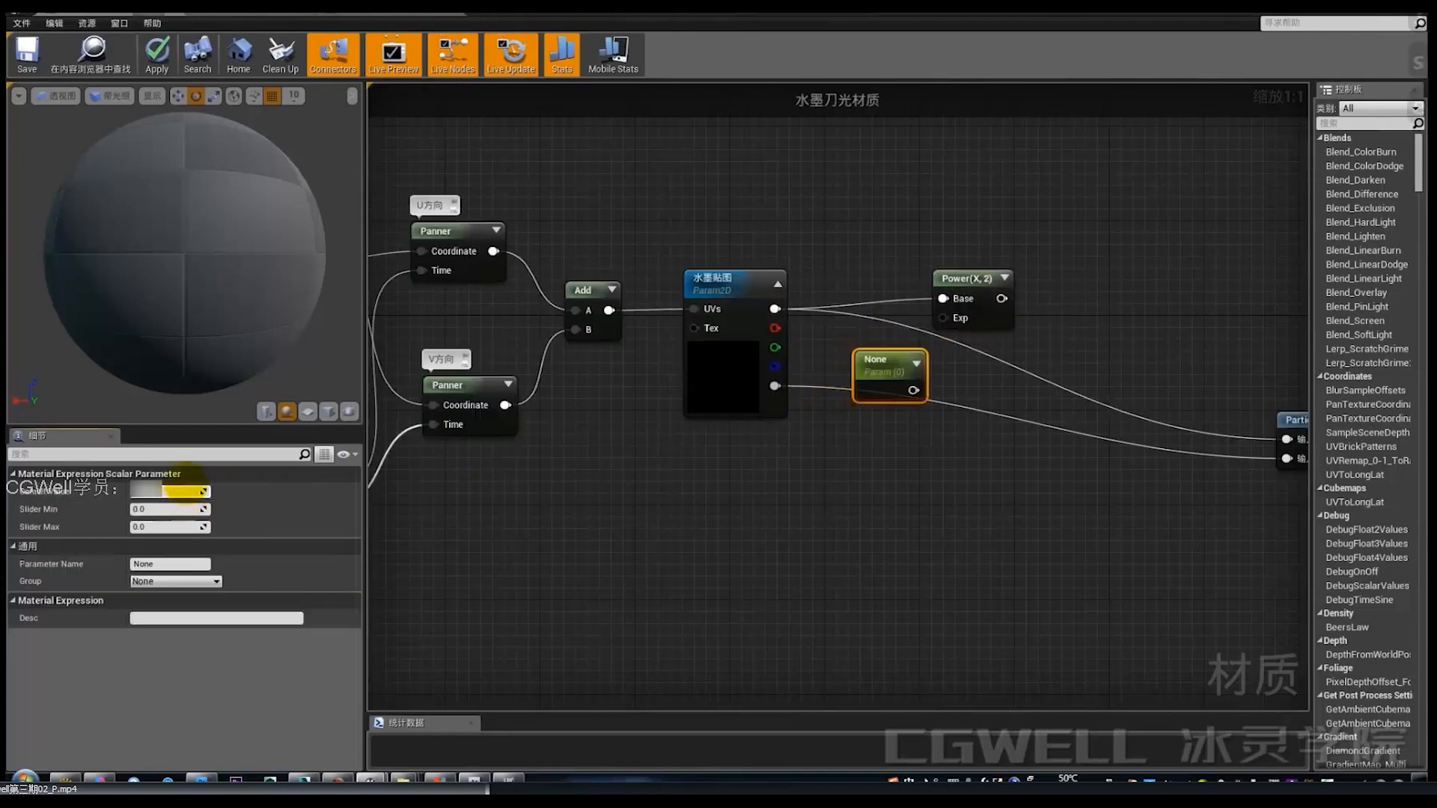
{"action": "type", "text": "1.5"}
{"action": "key", "text": "Return"}
{"action": "left_click", "coordinate": [187, 563]}
{"action": "type", "text": "du"}
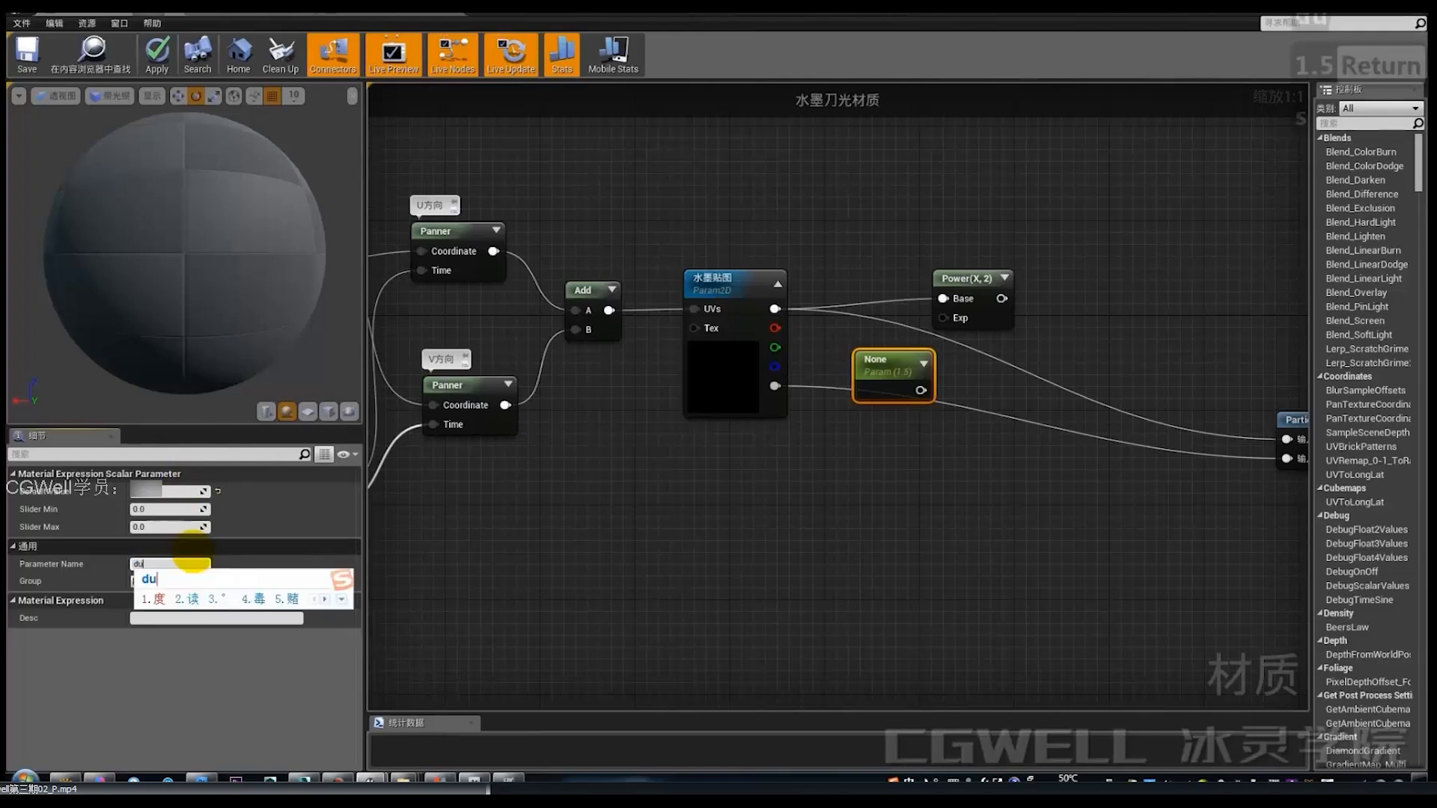
{"action": "type", "text": "ibudu"}
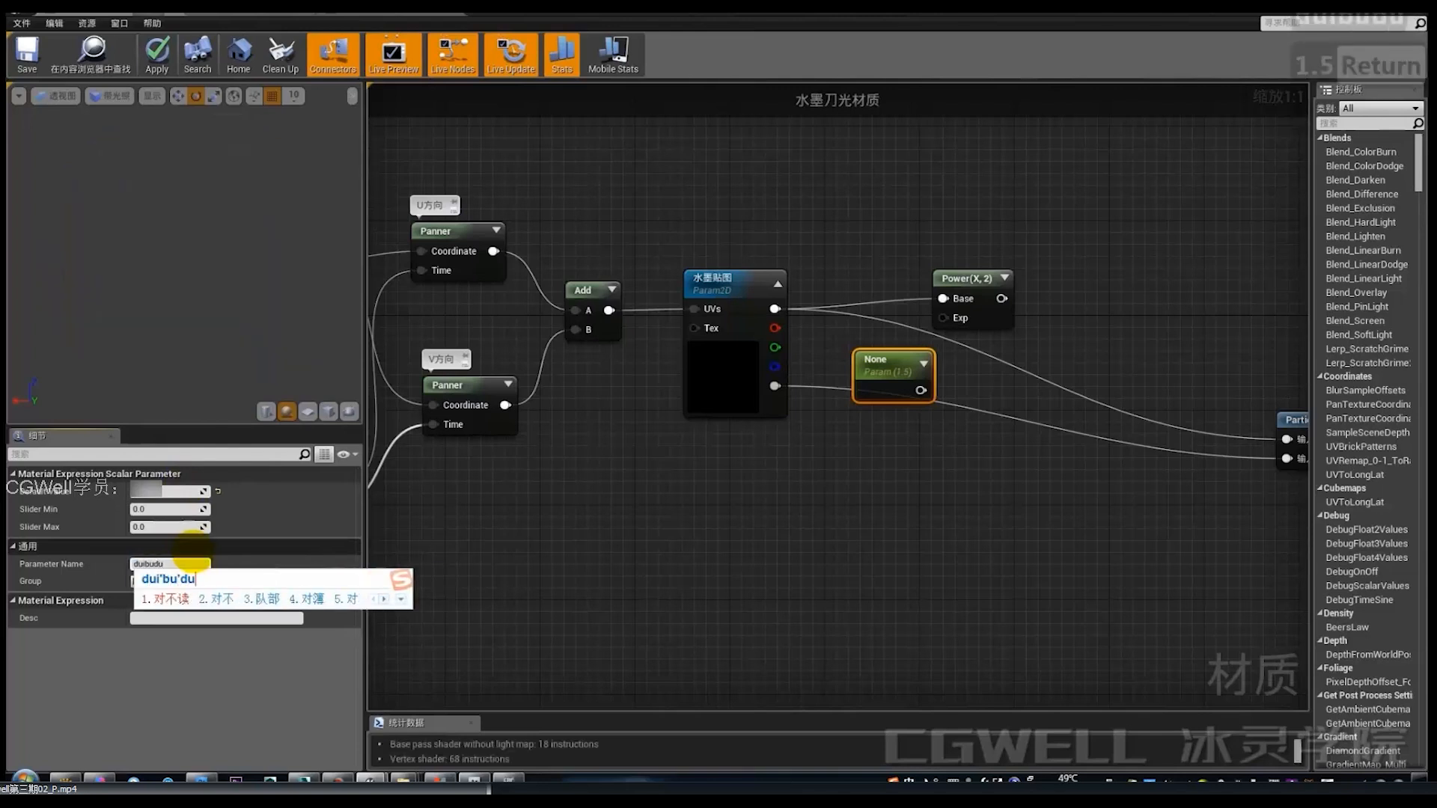
{"action": "key", "text": "BackSpace"}
{"action": "key", "text": "BackSpace"}
{"action": "key", "text": "BackSpace"}
{"action": "type", "text": "idu"}
{"action": "key", "text": "space"}
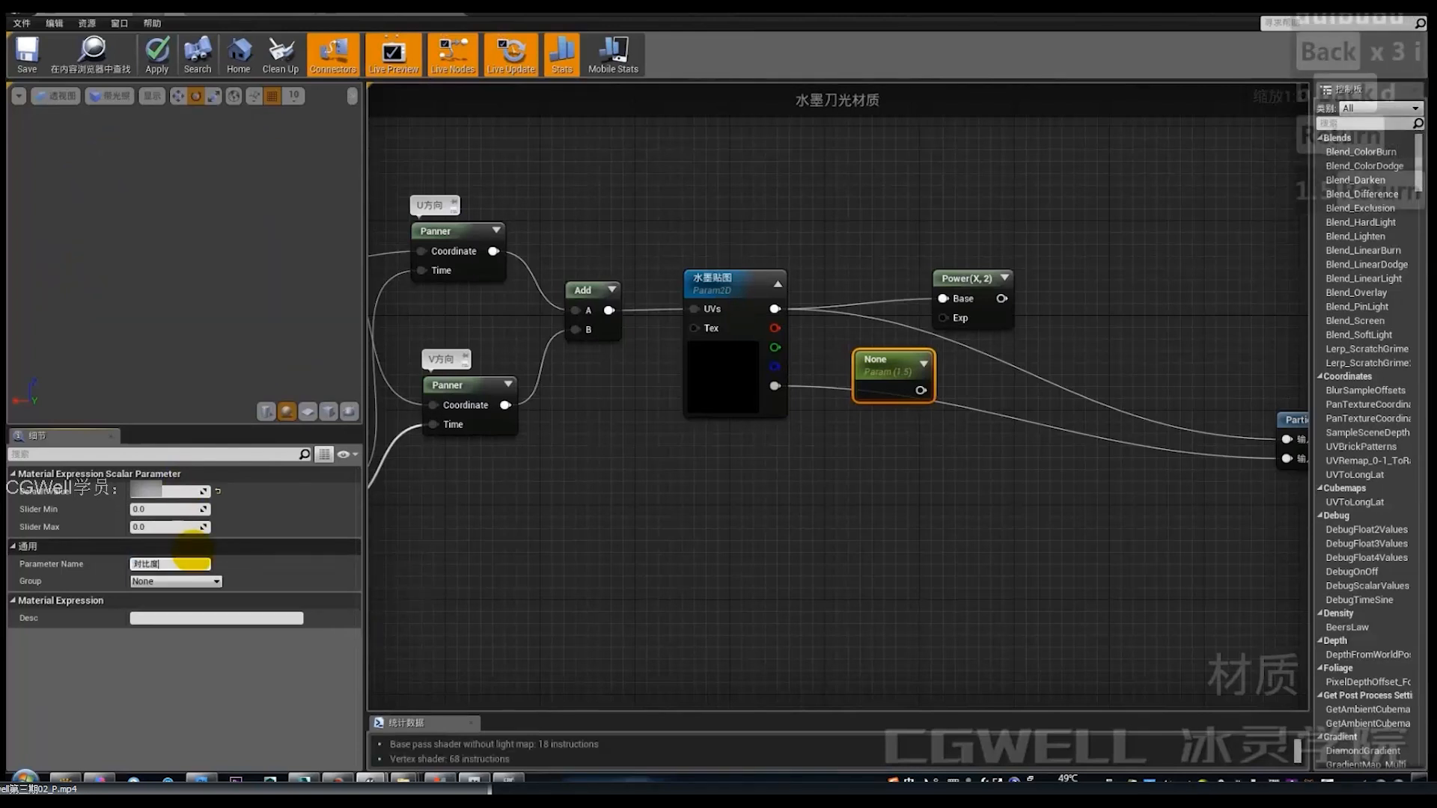
{"action": "key", "text": "Return"}
Step: Connect 对比度 to the Power node's Exp input and the Power output to ParticleColor's RGB input
{"action": "left_click_drag", "start_coordinate": [921, 390], "coordinate": [944, 318]}
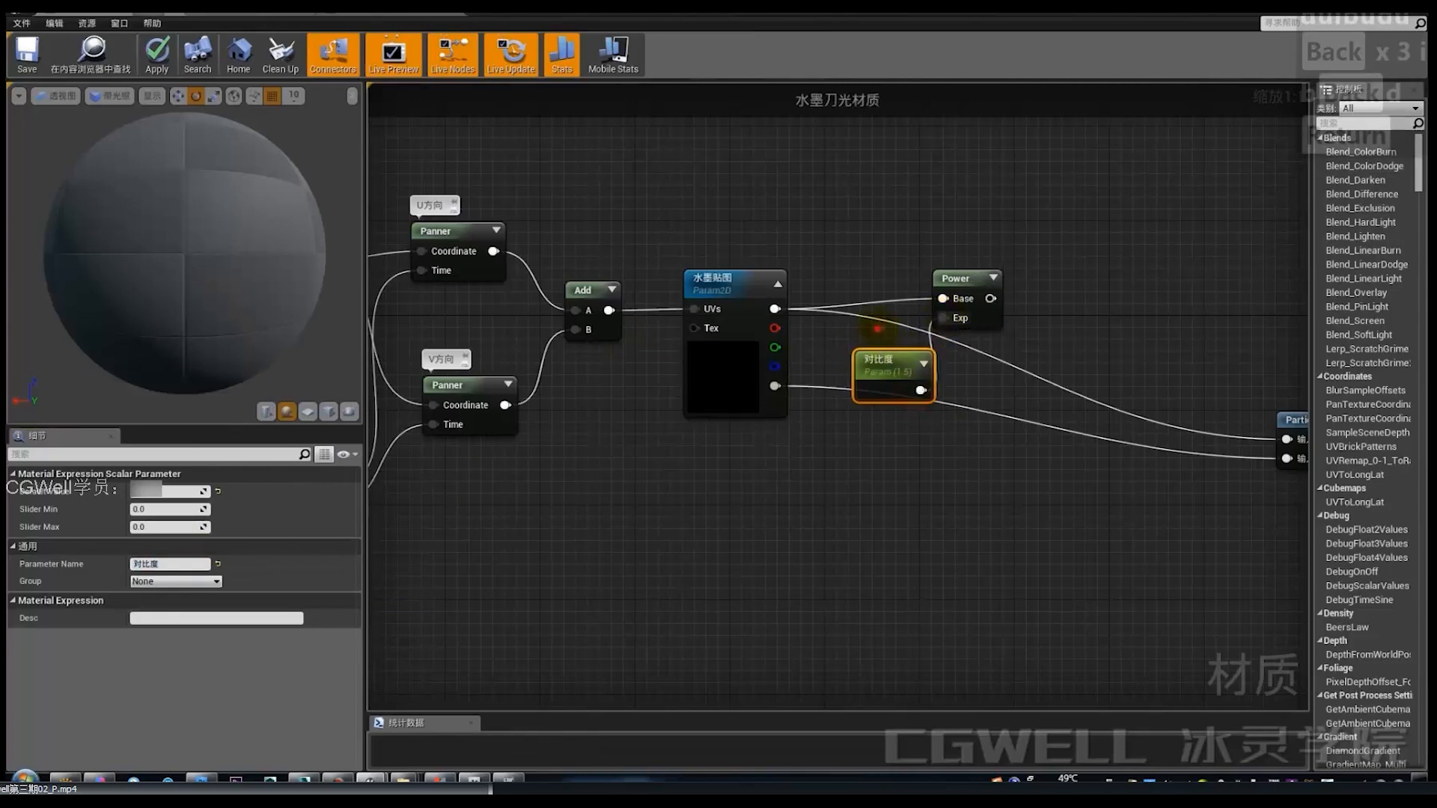
{"action": "left_click_drag", "start_coordinate": [883, 360], "coordinate": [865, 315]}
{"action": "left_click_drag", "start_coordinate": [991, 298], "coordinate": [1287, 441]}
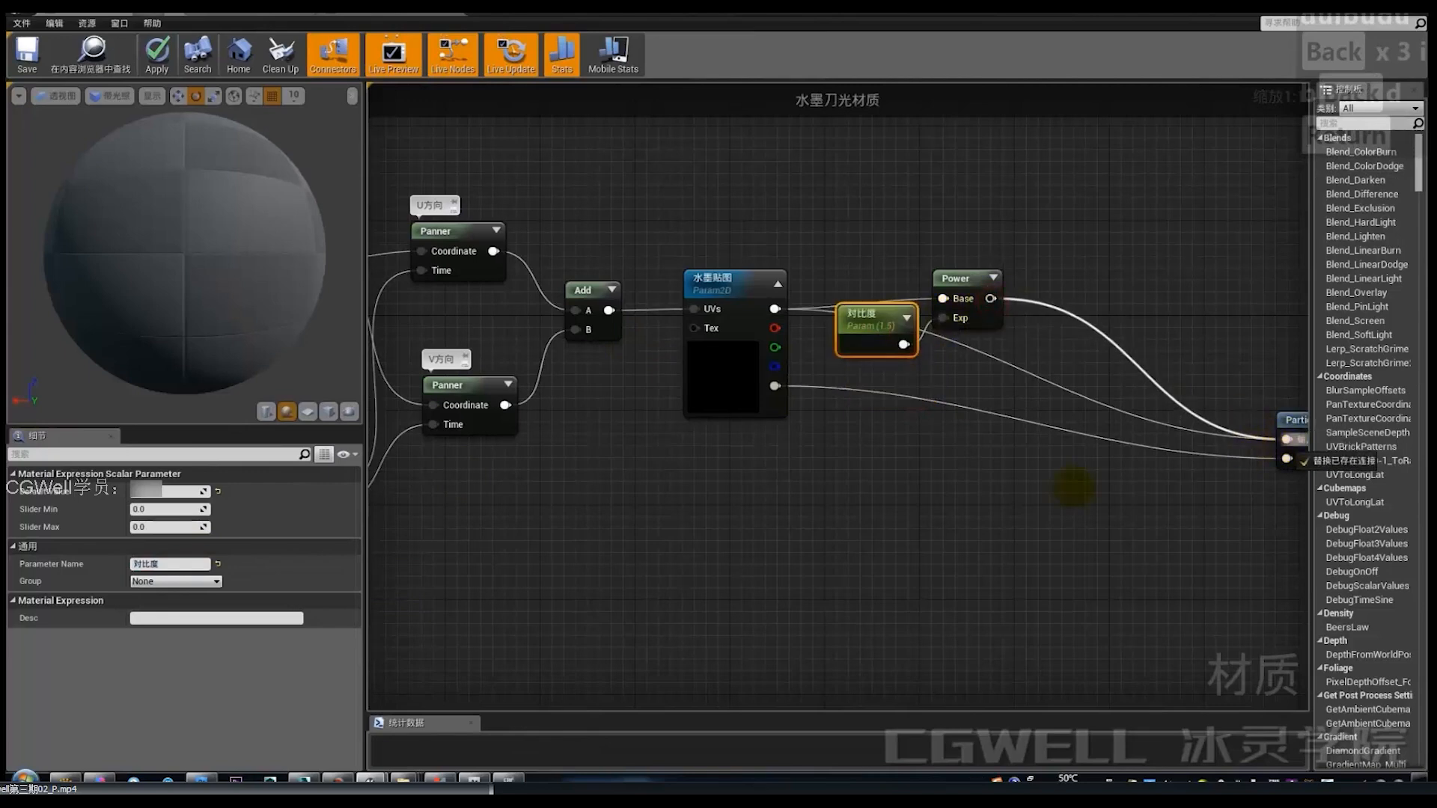
Step: Add a material function call node below the 水墨贴图 texture and assign the 矢量遮罩_方圆型 function to it
{"action": "right_click_drag", "start_coordinate": [824, 501], "coordinate": [846, 458]}
{"action": "scroll", "coordinate": [756, 470], "scroll_direction": "down", "scroll_amount": 2}
{"action": "right_click_drag", "start_coordinate": [756, 470], "coordinate": [872, 400]}
{"action": "scroll", "coordinate": [872, 399], "scroll_direction": "up", "scroll_amount": 1}
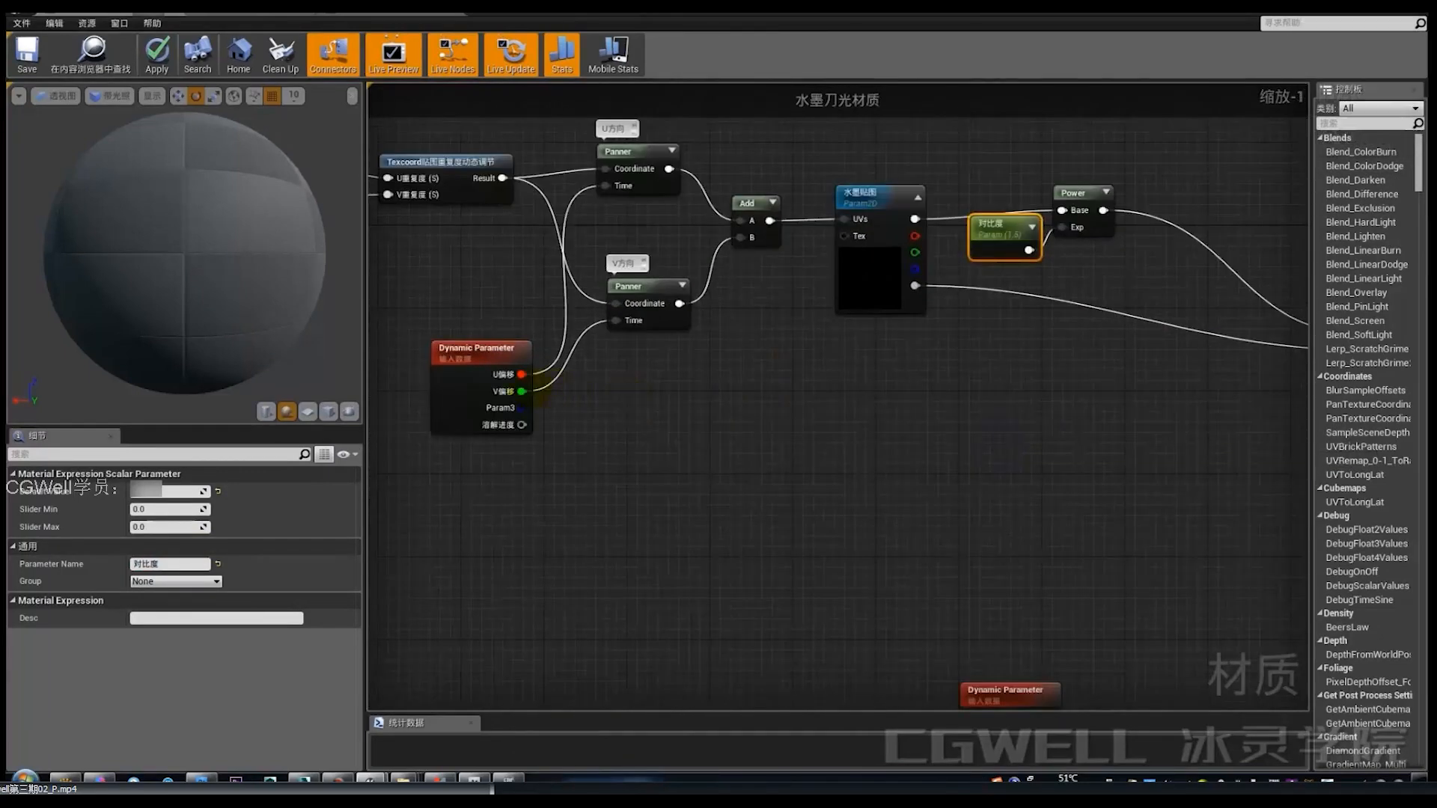
{"action": "left_click", "coordinate": [859, 465]}
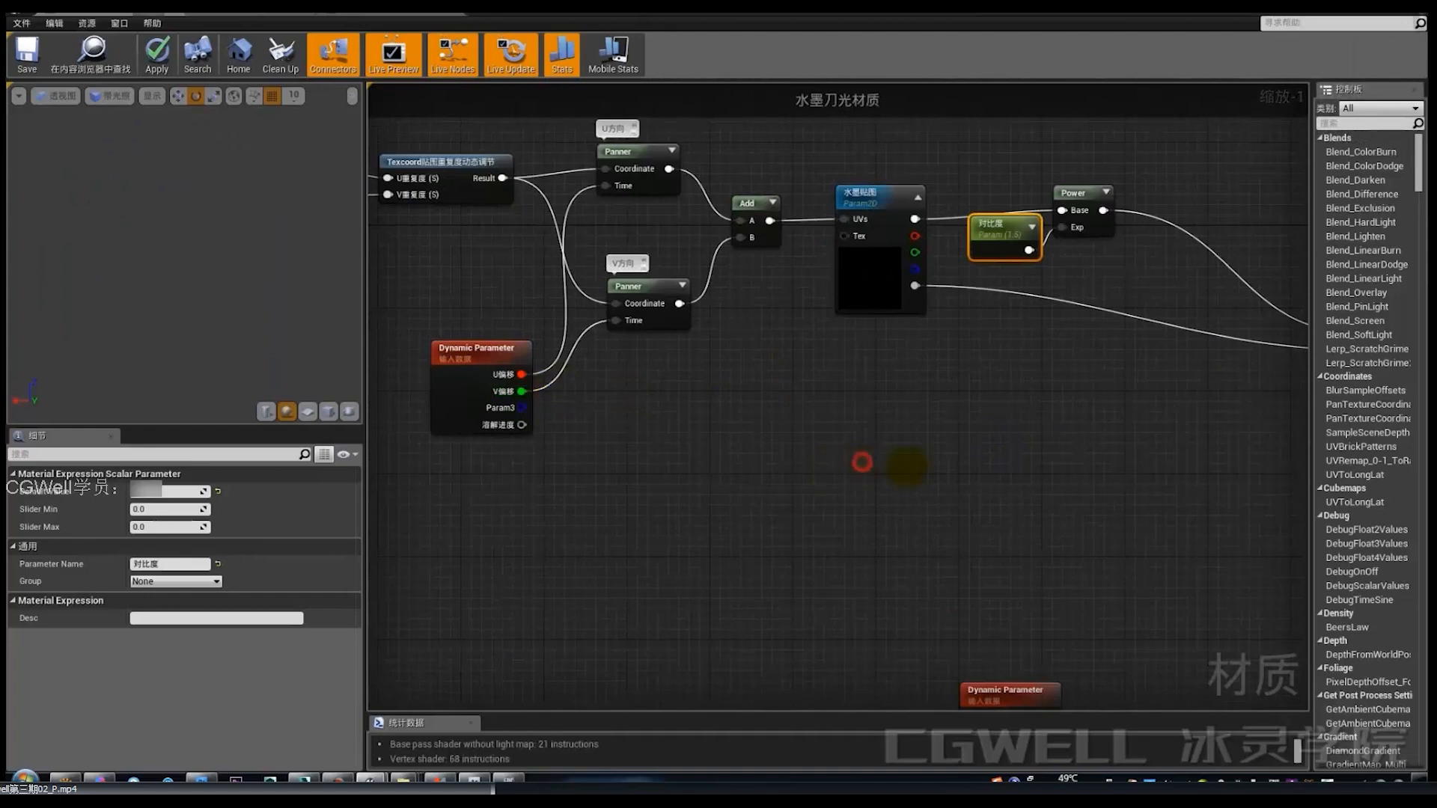
{"action": "left_click_drag", "start_coordinate": [896, 469], "coordinate": [964, 442]}
{"action": "left_click", "coordinate": [226, 491]}
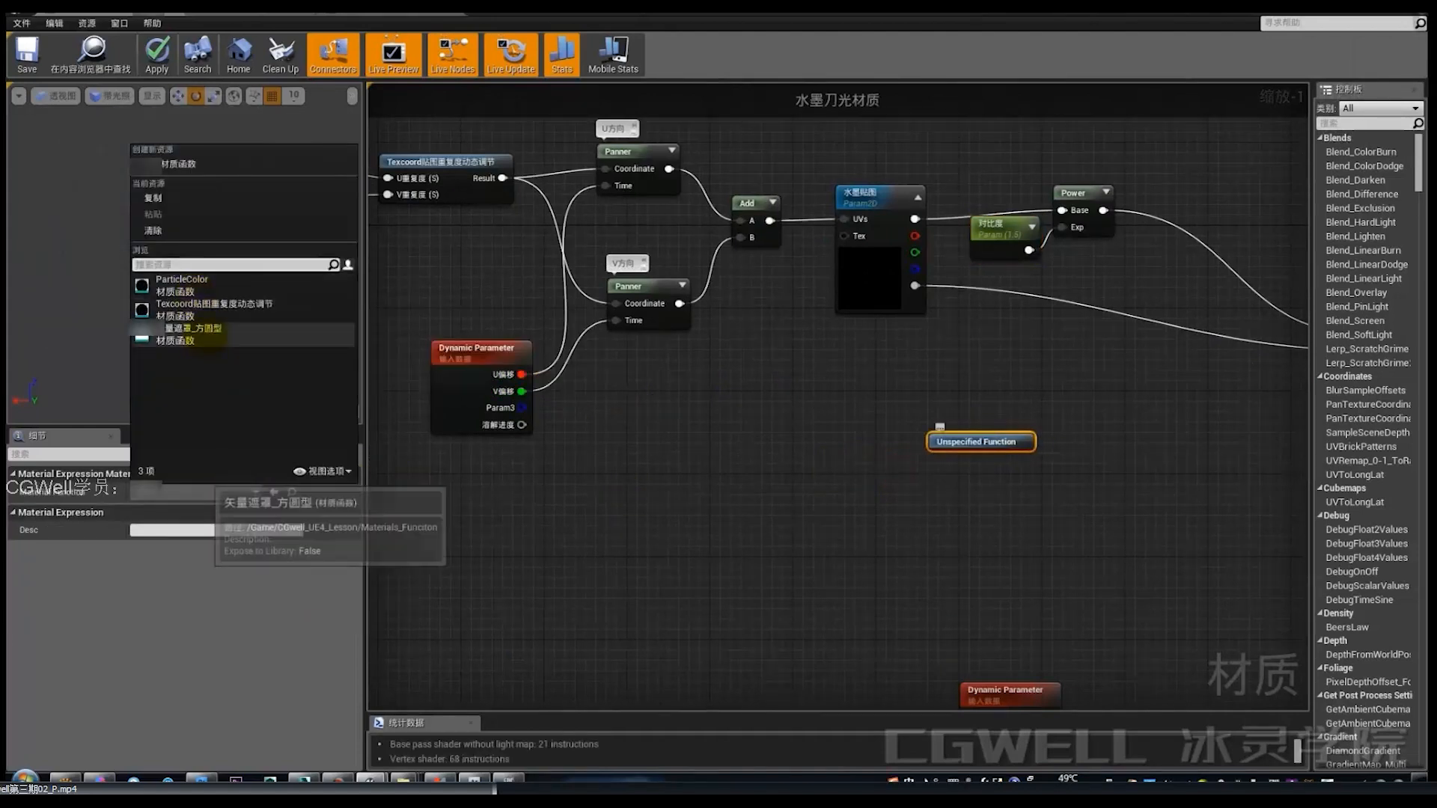
{"action": "left_click", "coordinate": [196, 330]}
{"action": "scroll", "coordinate": [951, 456], "scroll_direction": "up", "scroll_amount": 1}
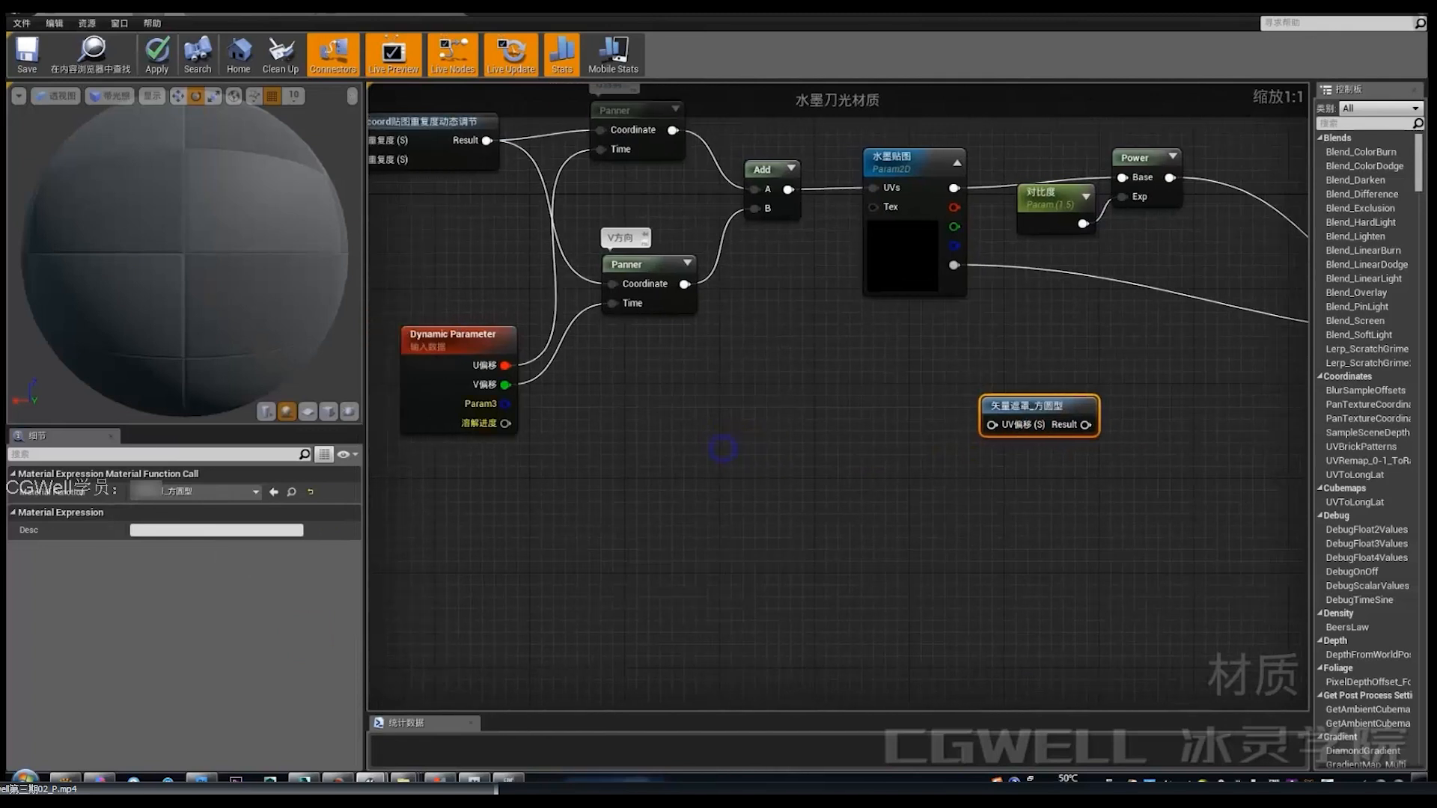
Step: Preview the 矢量遮罩_方圆型 node on a plane and connect Dynamic Parameter's V偏移 output to its UV偏移 input
{"action": "left_click_drag", "start_coordinate": [505, 384], "coordinate": [1033, 405]}
{"action": "right_click", "coordinate": [1033, 404]}
{"action": "left_click", "coordinate": [1072, 417]}
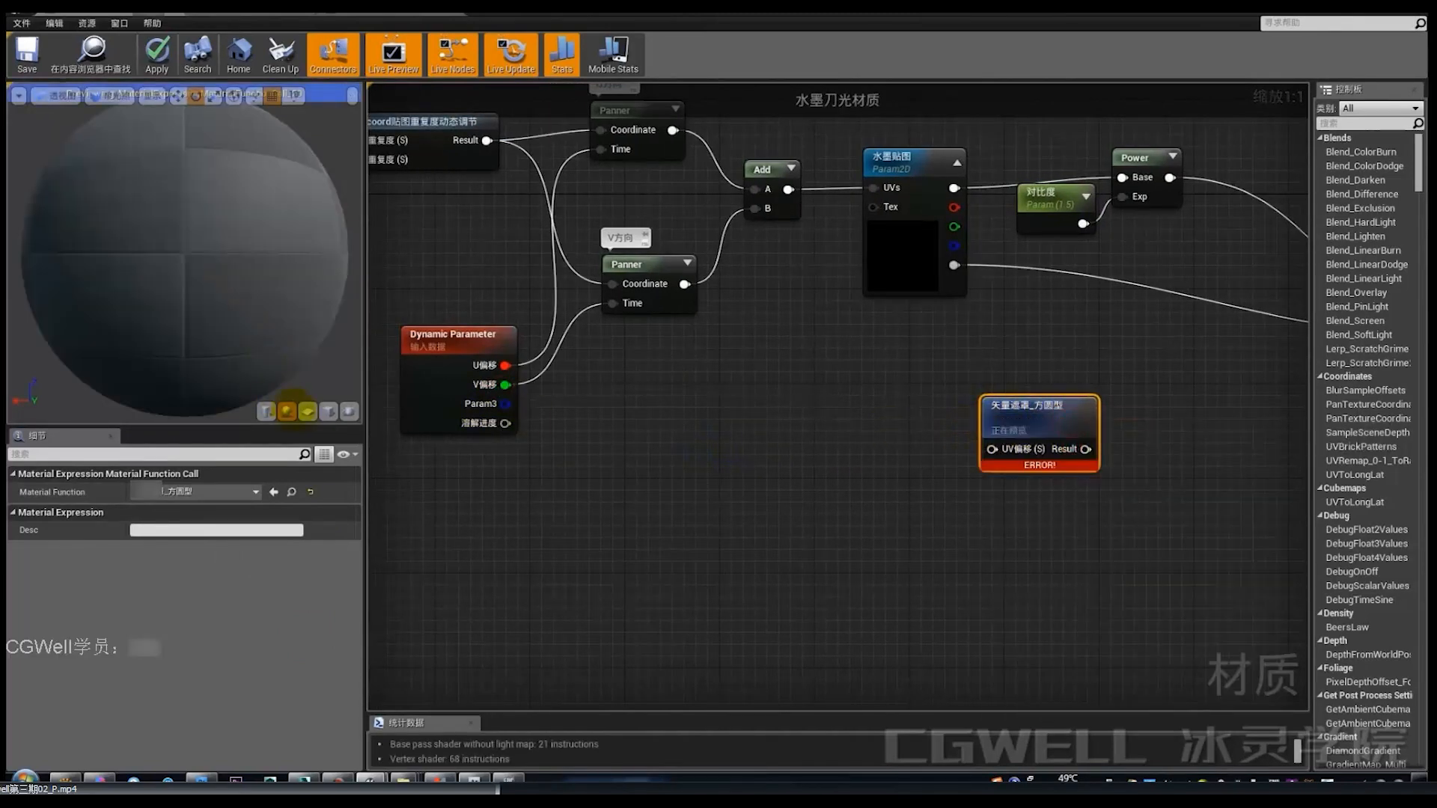
{"action": "left_click", "coordinate": [307, 410]}
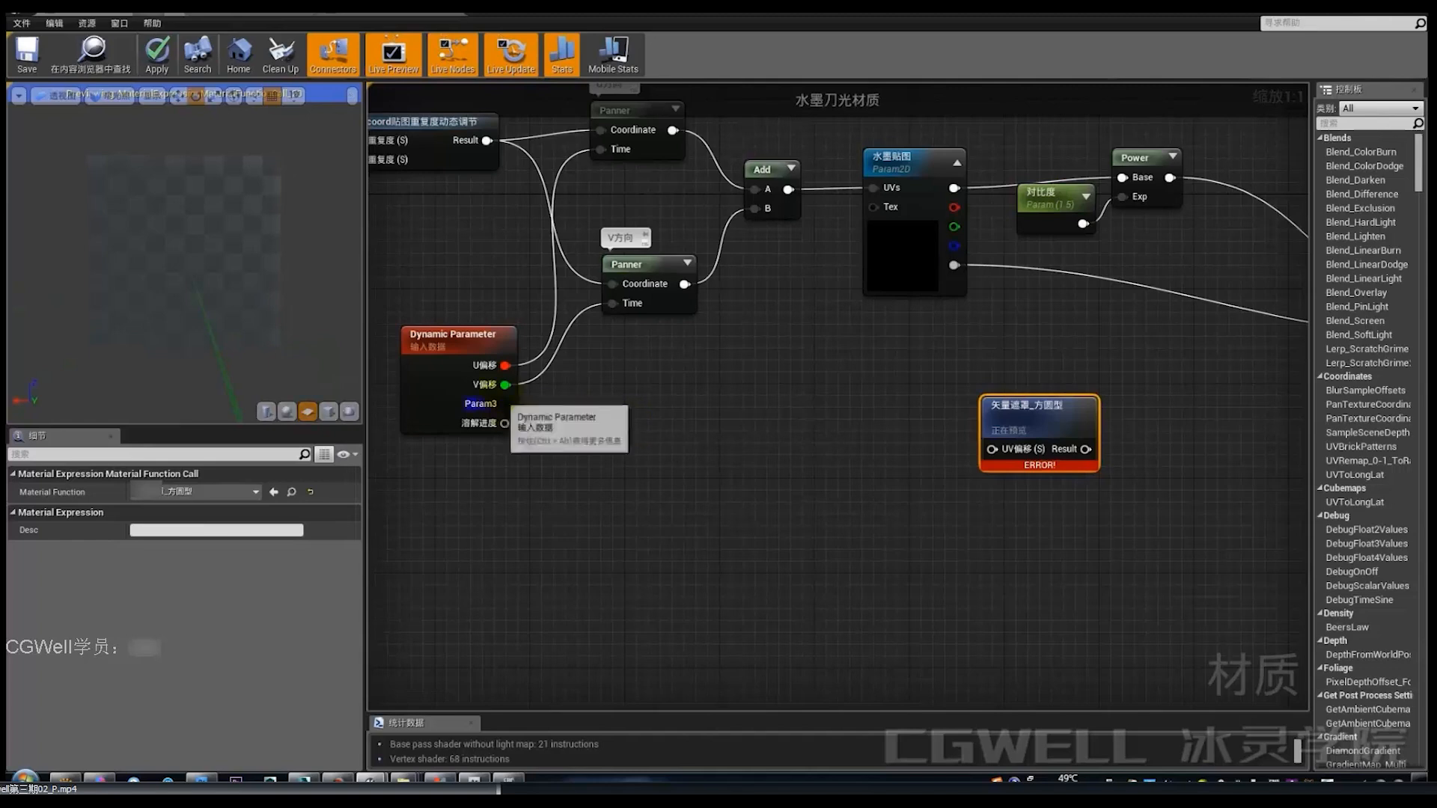
{"action": "left_click_drag", "start_coordinate": [505, 385], "coordinate": [991, 449]}
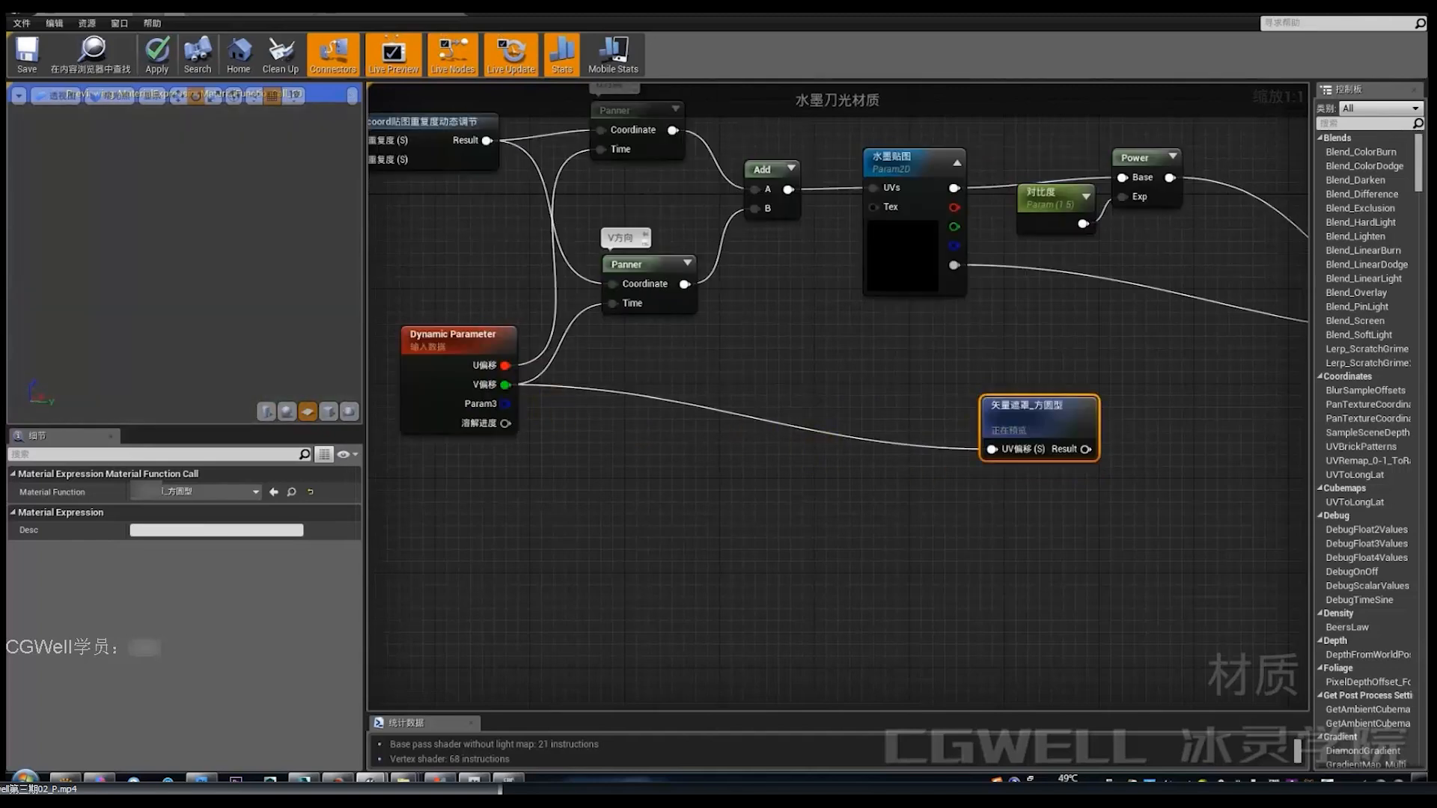
{"action": "right_click_drag", "start_coordinate": [1156, 428], "coordinate": [863, 484]}
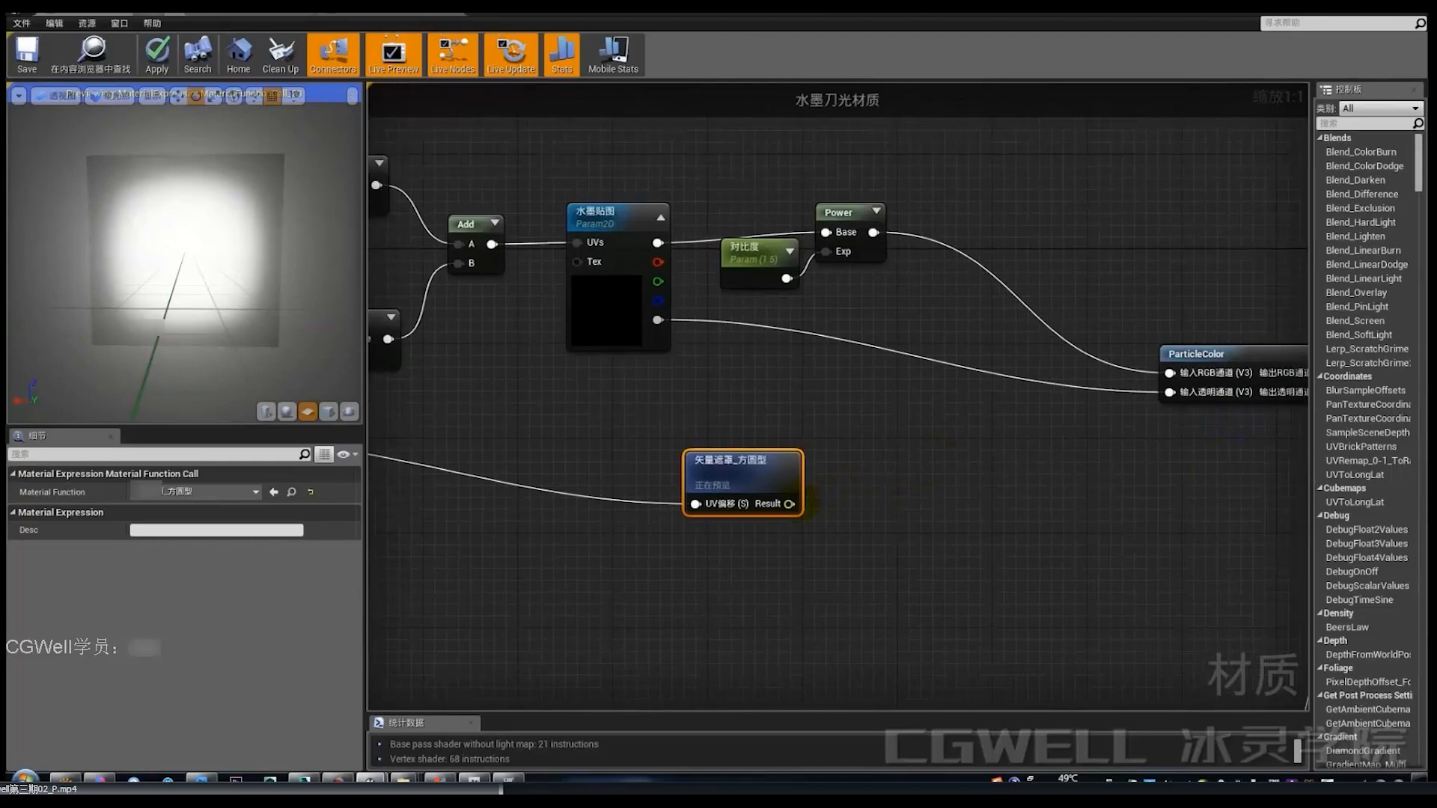
Step: Stop the node preview and add a Multiply node with the 矢量遮罩_方圆型 Result feeding its B input
{"action": "left_click", "coordinate": [905, 413]}
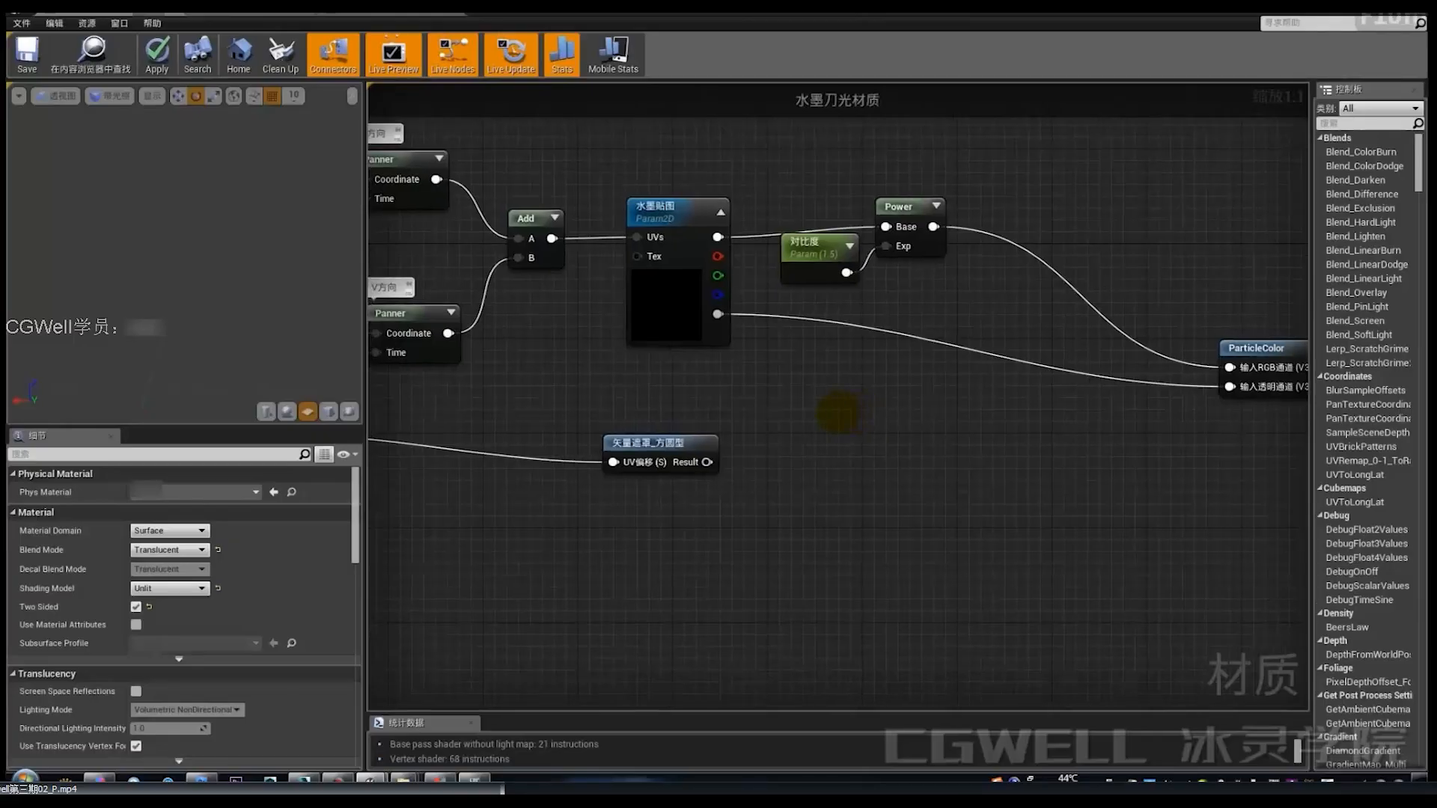
{"action": "key", "text": "m"}
{"action": "left_click", "coordinate": [838, 411]}
{"action": "left_click_drag", "start_coordinate": [872, 416], "coordinate": [896, 394]}
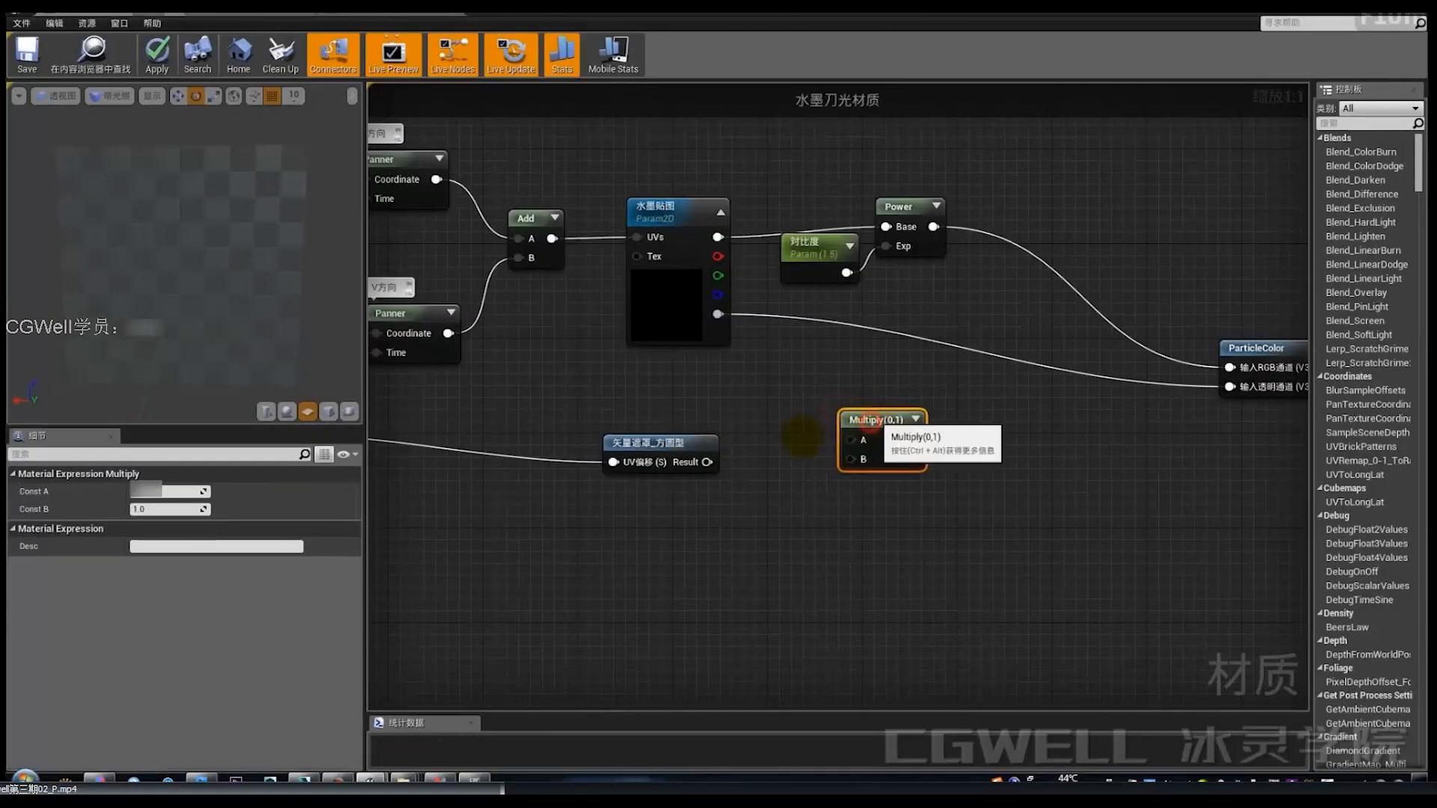
{"action": "left_click_drag", "start_coordinate": [707, 462], "coordinate": [875, 437]}
{"action": "right_click_drag", "start_coordinate": [834, 354], "coordinate": [762, 409]}
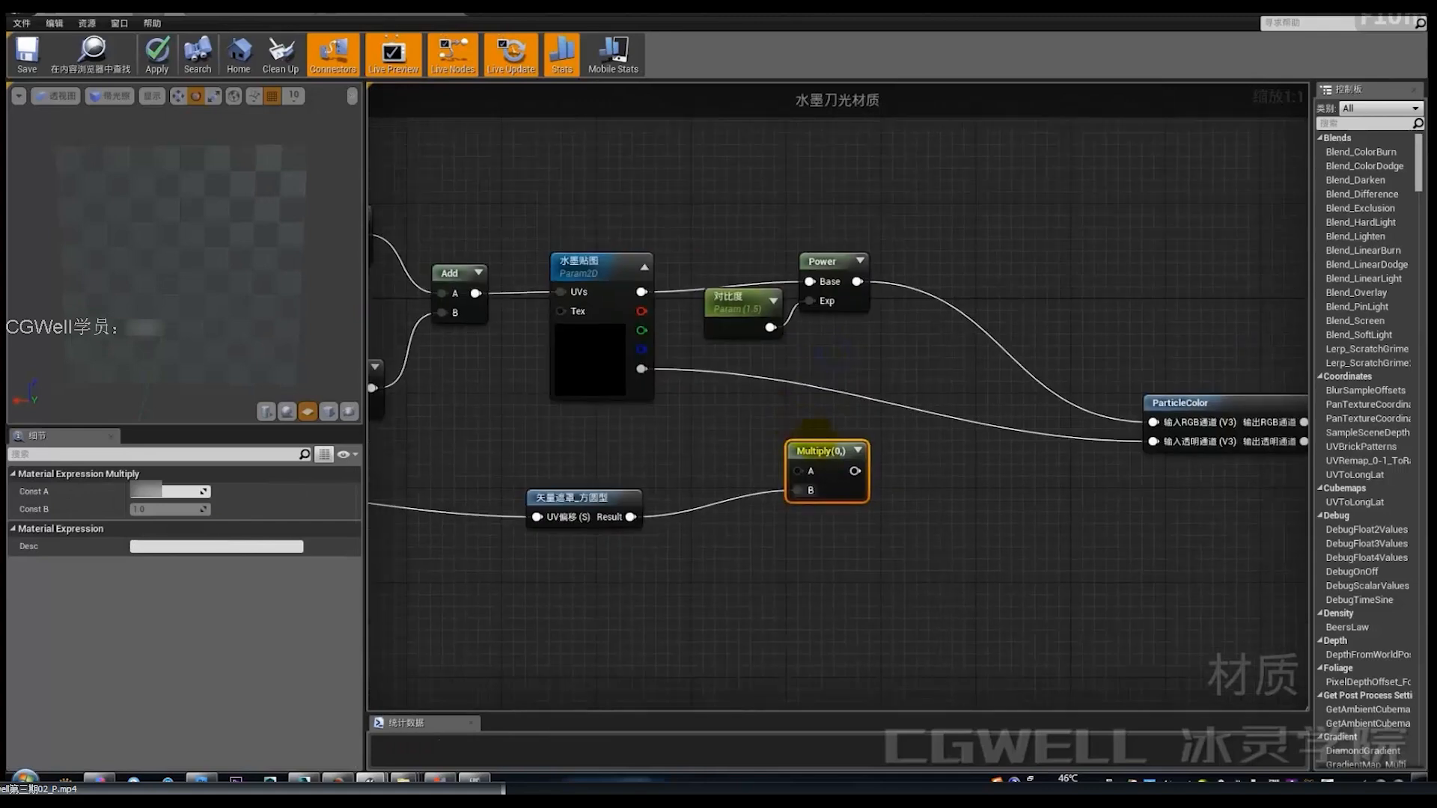
Step: Insert the Multiply node between Power and ParticleColor, with Power feeding A and the product feeding ParticleColor's RGB input
{"action": "left_click_drag", "start_coordinate": [827, 448], "coordinate": [874, 460]}
{"action": "right_click_drag", "start_coordinate": [843, 376], "coordinate": [771, 386]}
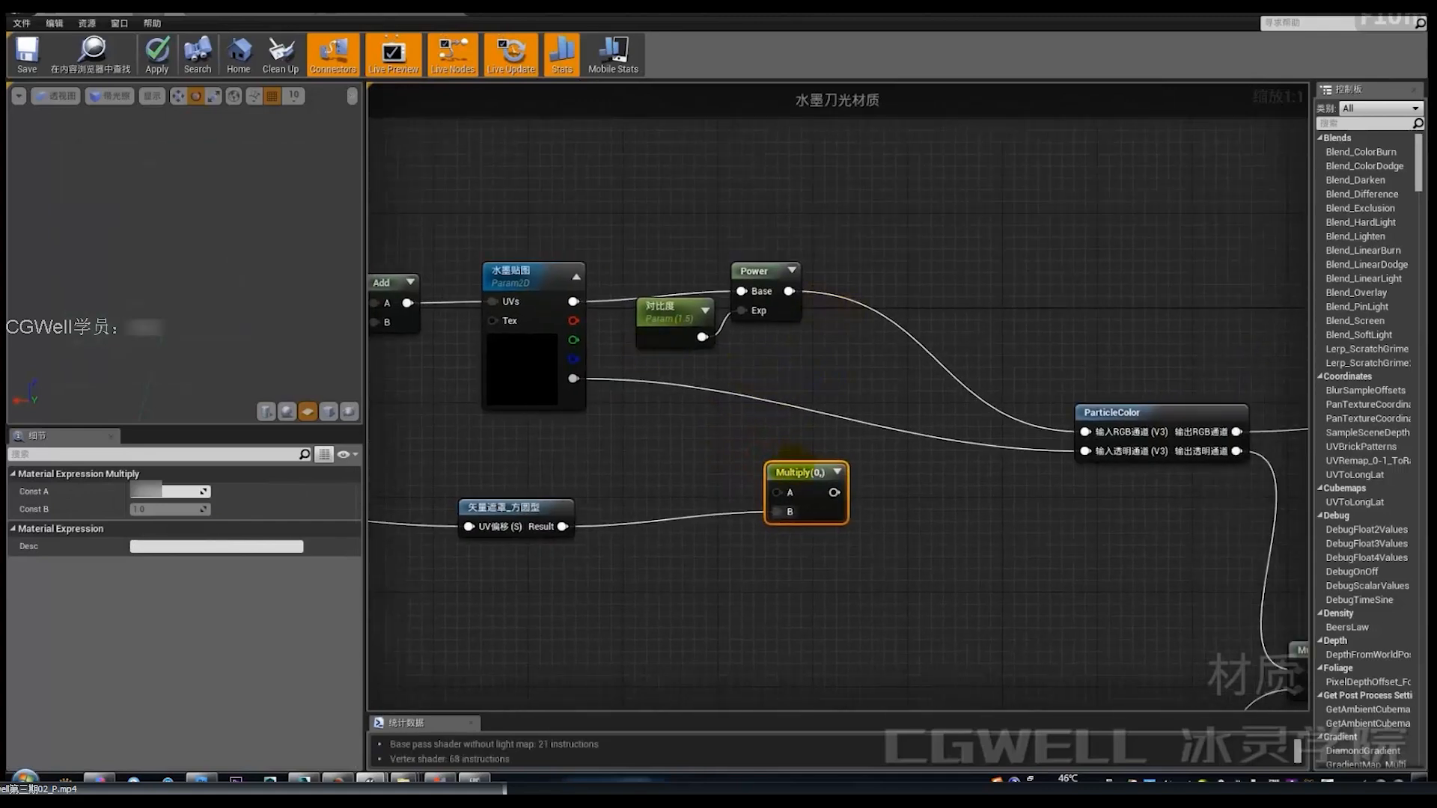
{"action": "left_click_drag", "start_coordinate": [804, 472], "coordinate": [883, 354]}
{"action": "left_click_drag", "start_coordinate": [789, 291], "coordinate": [866, 374]}
{"action": "left_click_drag", "start_coordinate": [887, 355], "coordinate": [1089, 431]}
{"action": "scroll", "coordinate": [699, 466], "scroll_direction": "down", "scroll_amount": 2}
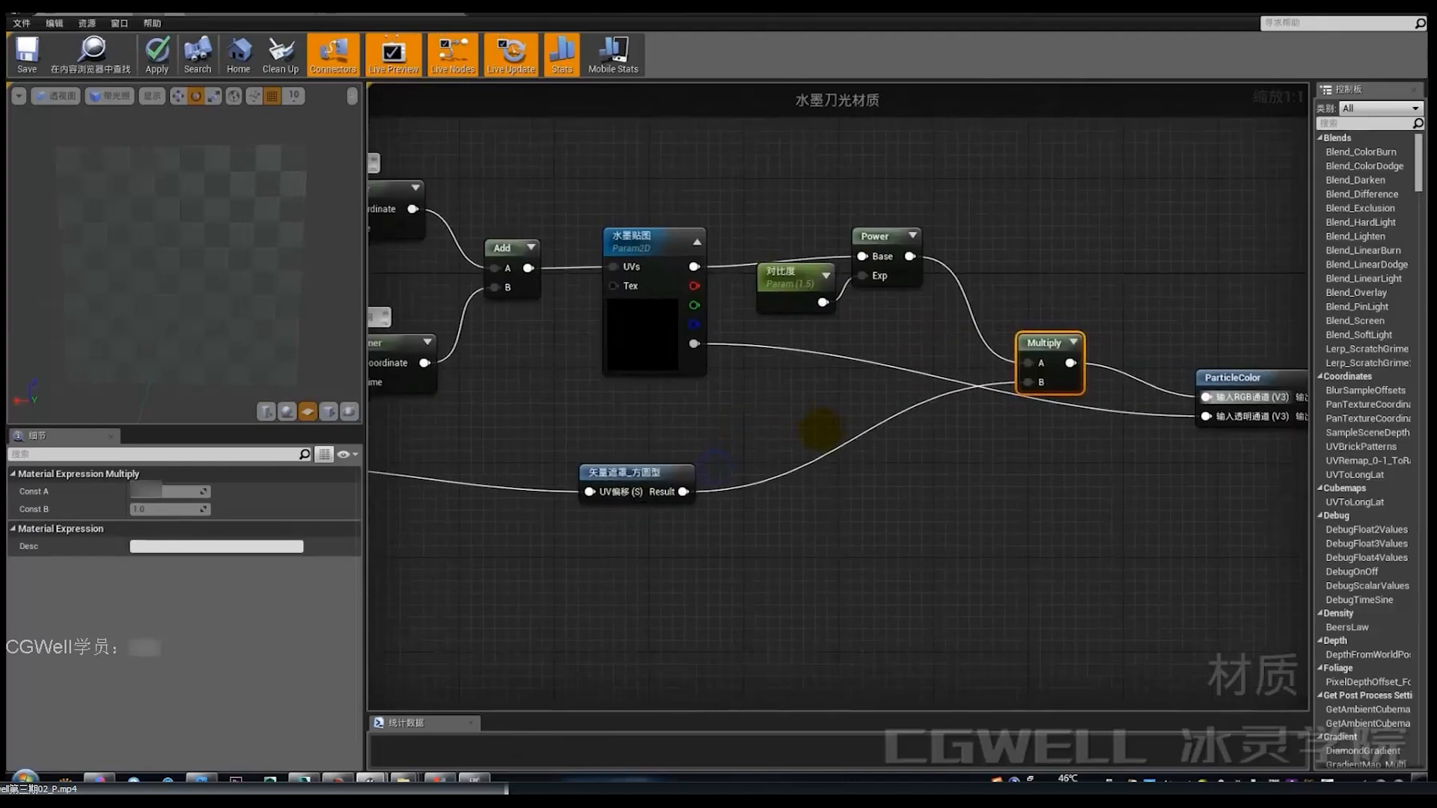
{"action": "right_click_drag", "start_coordinate": [921, 392], "coordinate": [878, 421]}
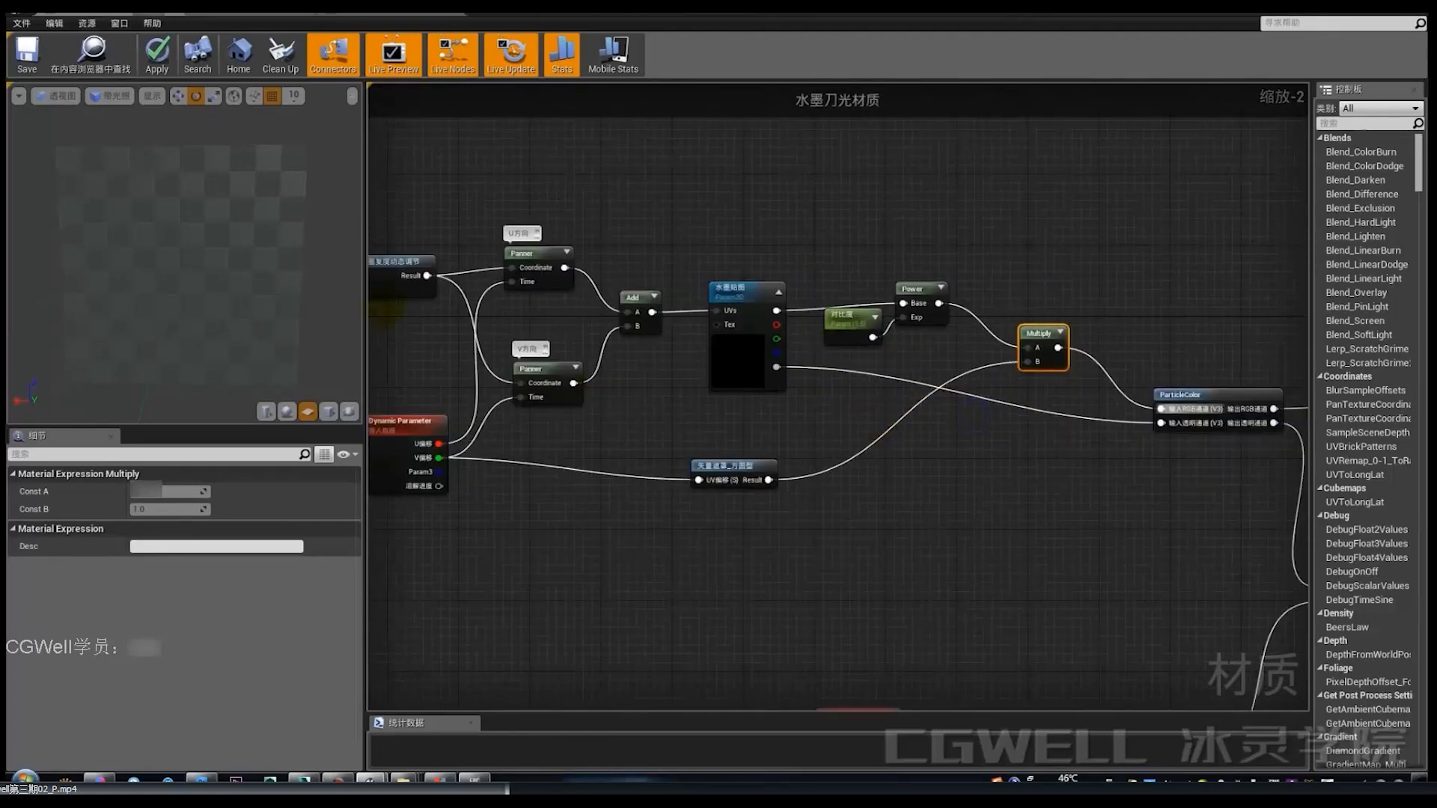
Step: Apply the material changes and replay the ink slash particle system in the level
{"action": "left_click", "coordinate": [157, 53]}
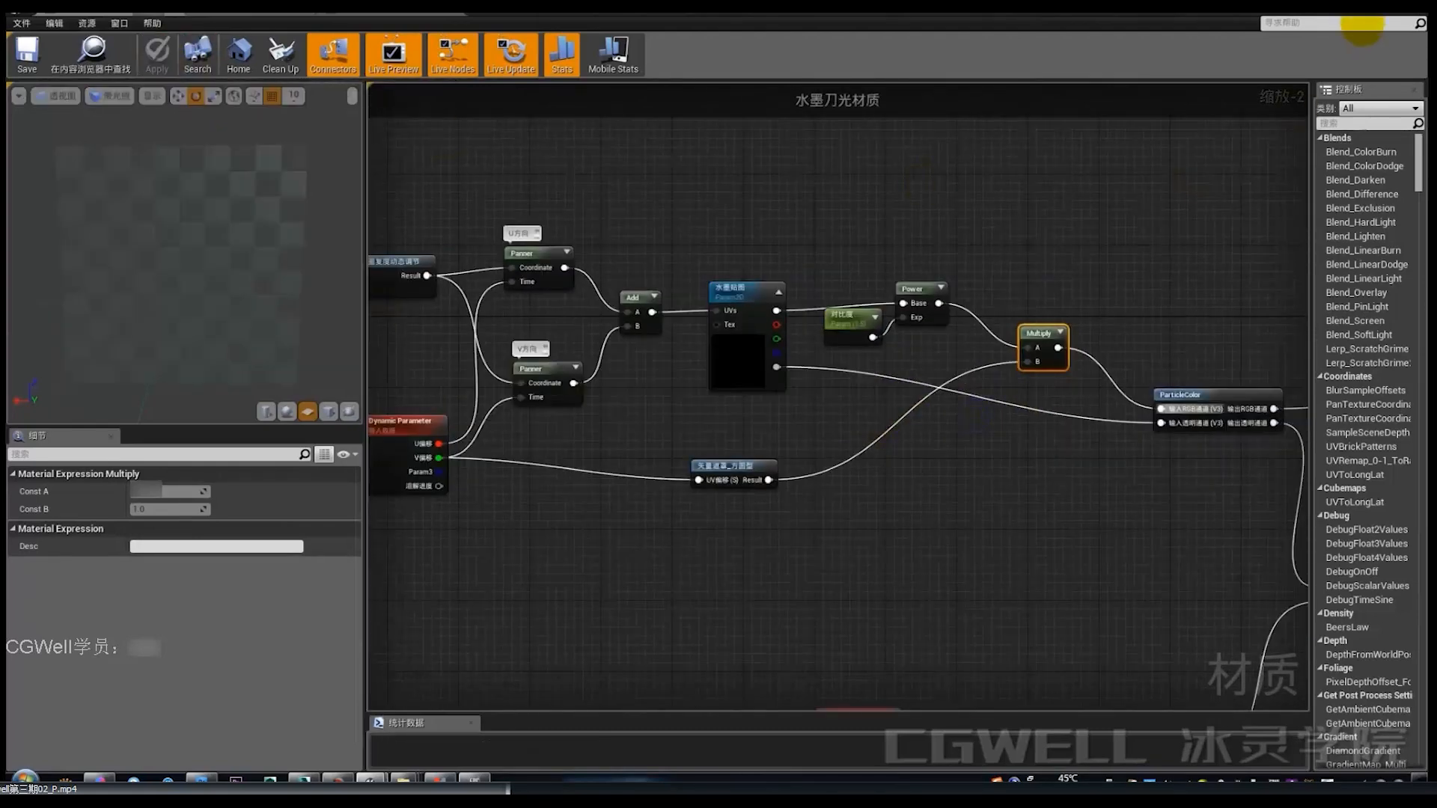
{"action": "left_click", "coordinate": [1383, 10]}
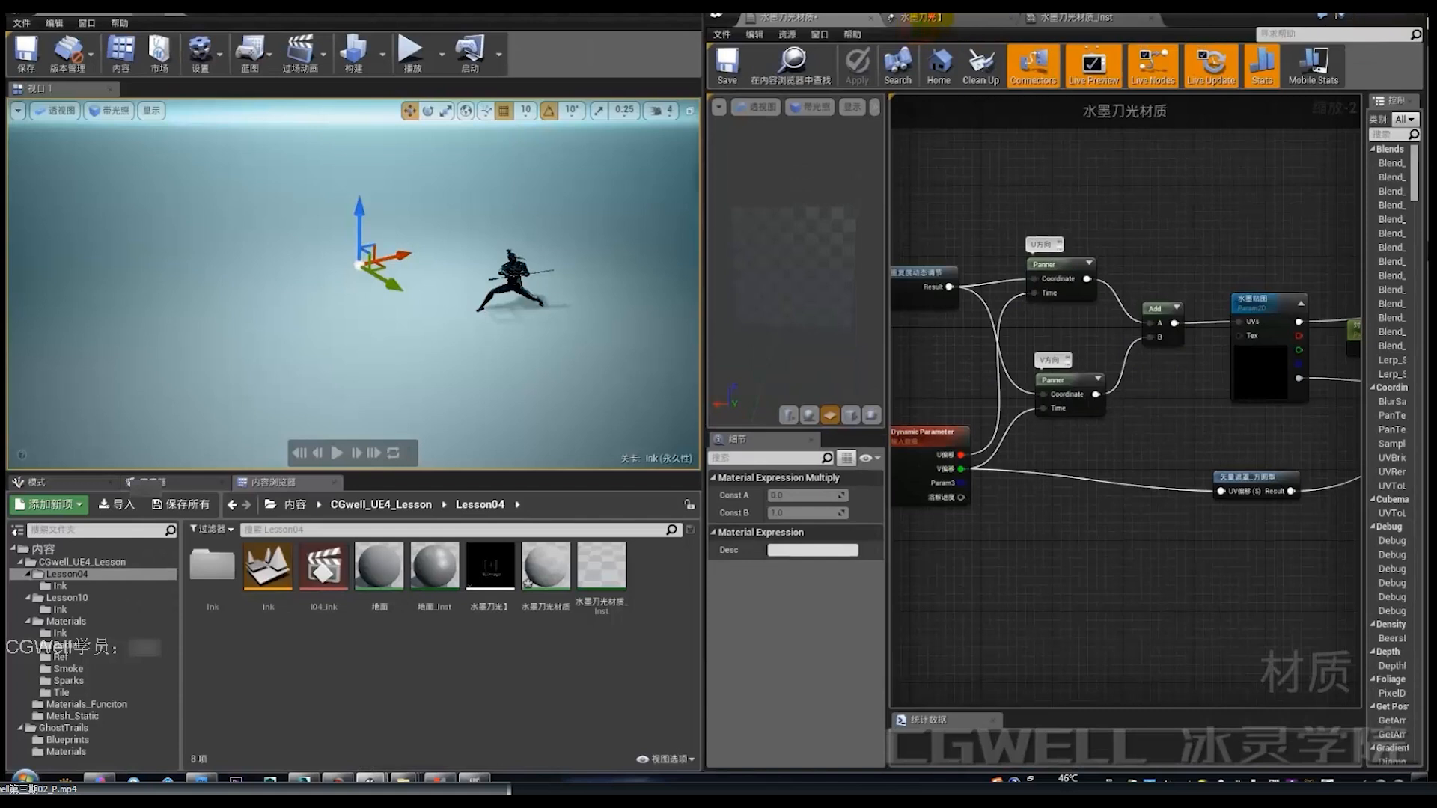
{"action": "left_click", "coordinate": [920, 17]}
{"action": "left_click", "coordinate": [925, 78]}
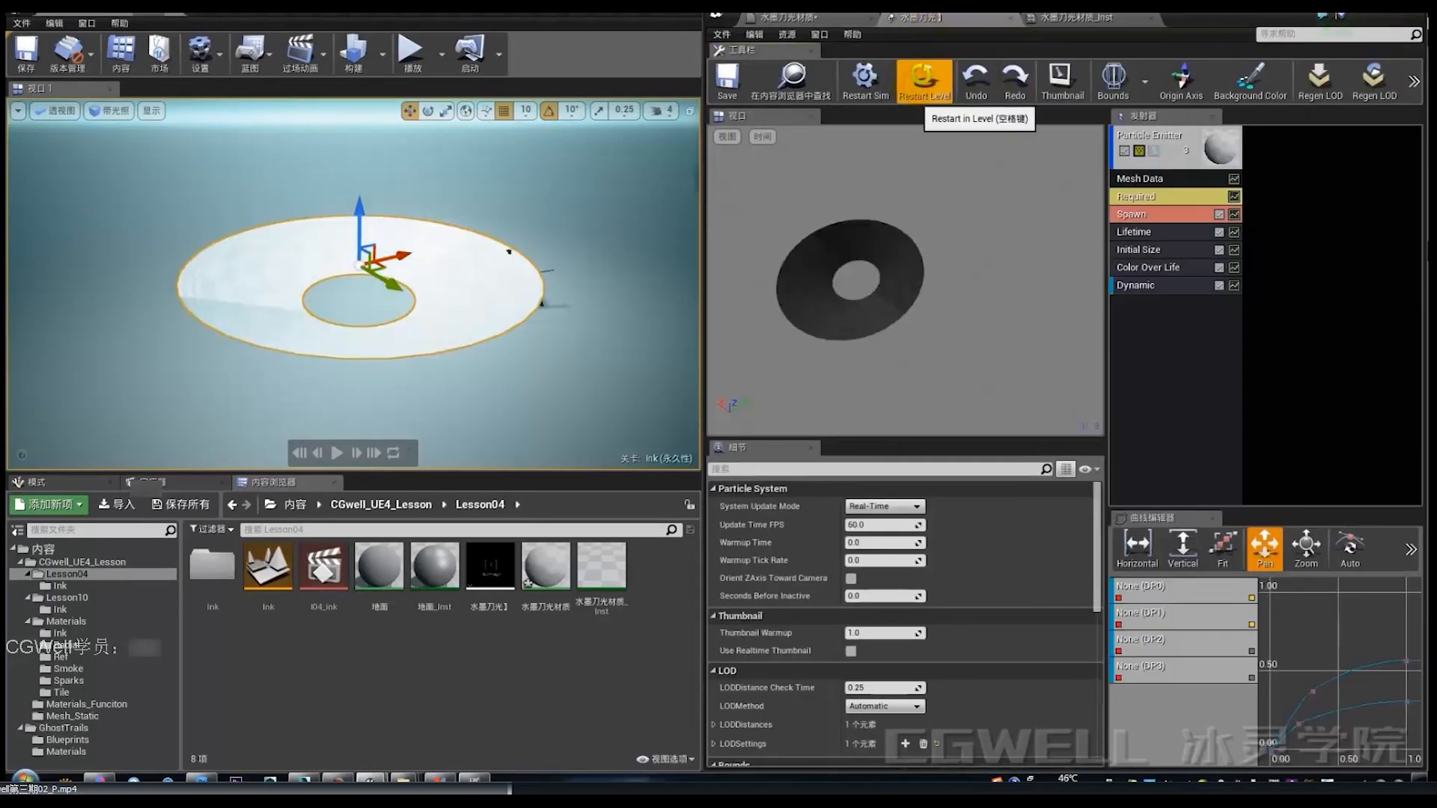
{"action": "left_click", "coordinate": [925, 82]}
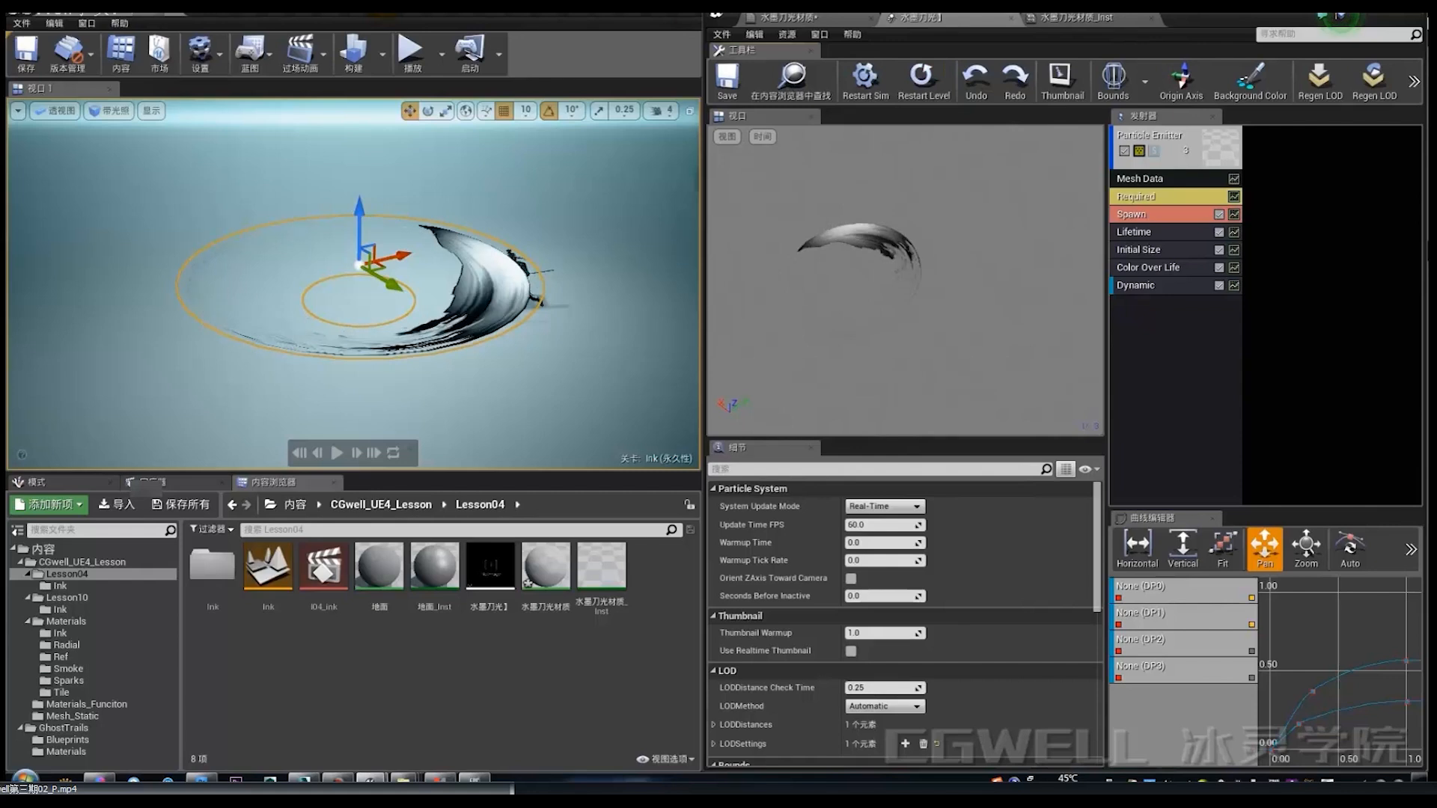
{"action": "left_click", "coordinate": [925, 82]}
{"action": "left_click", "coordinate": [925, 82]}
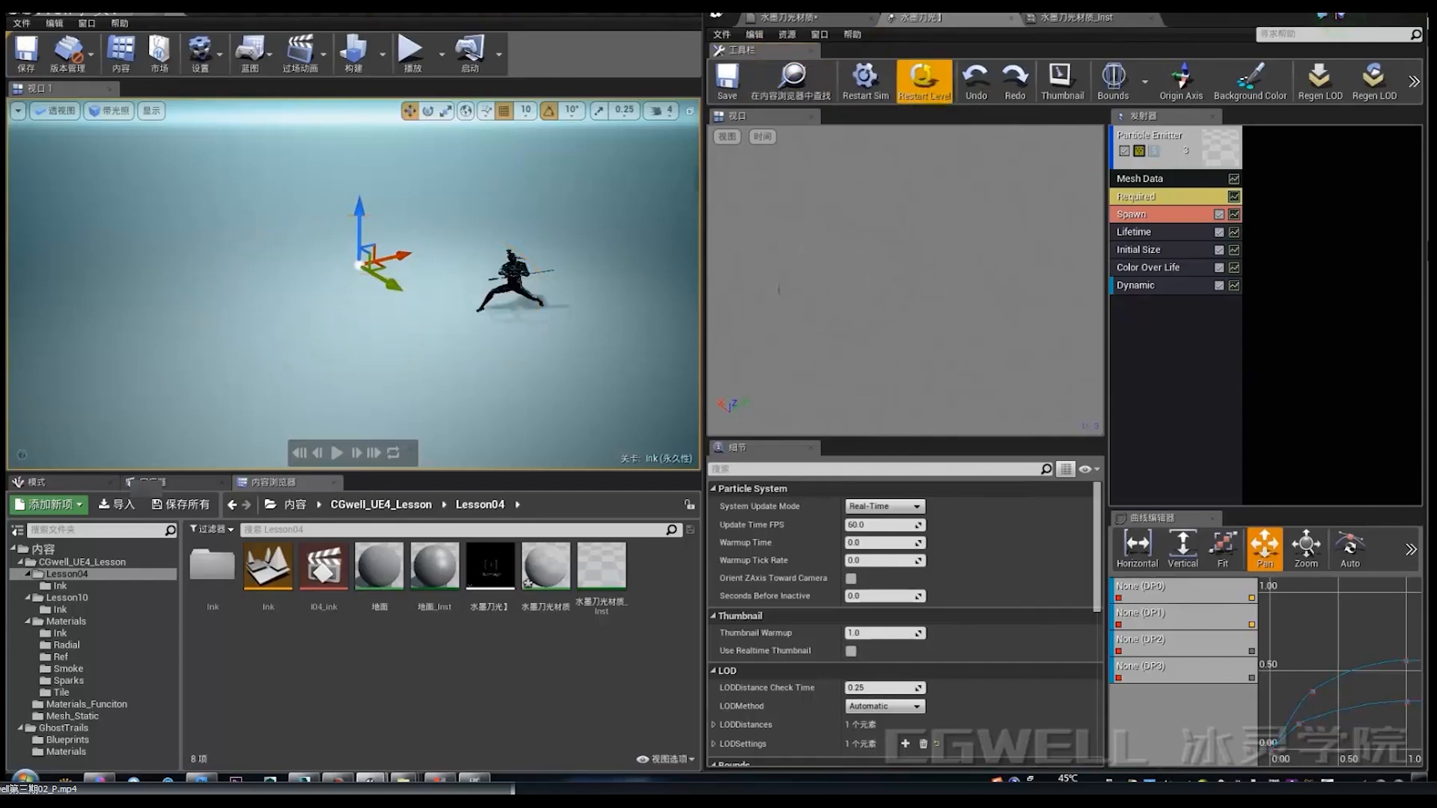
Step: In the Color Over Life module, set the Out Val of Alpha Over Life's point 0 to 12
{"action": "left_click", "coordinate": [1164, 288]}
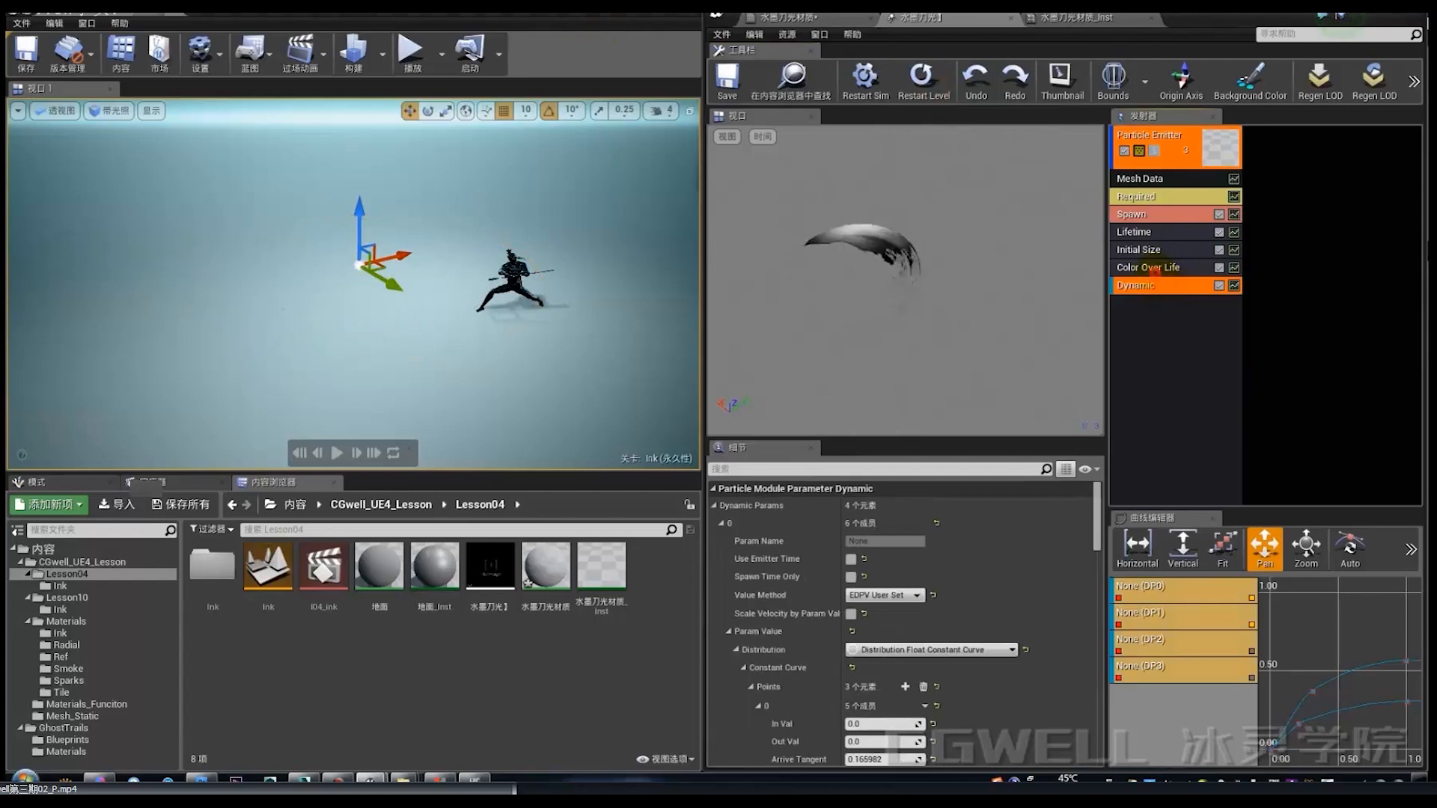
{"action": "left_click", "coordinate": [1153, 268]}
{"action": "scroll", "coordinate": [928, 636], "scroll_direction": "down", "scroll_amount": 10}
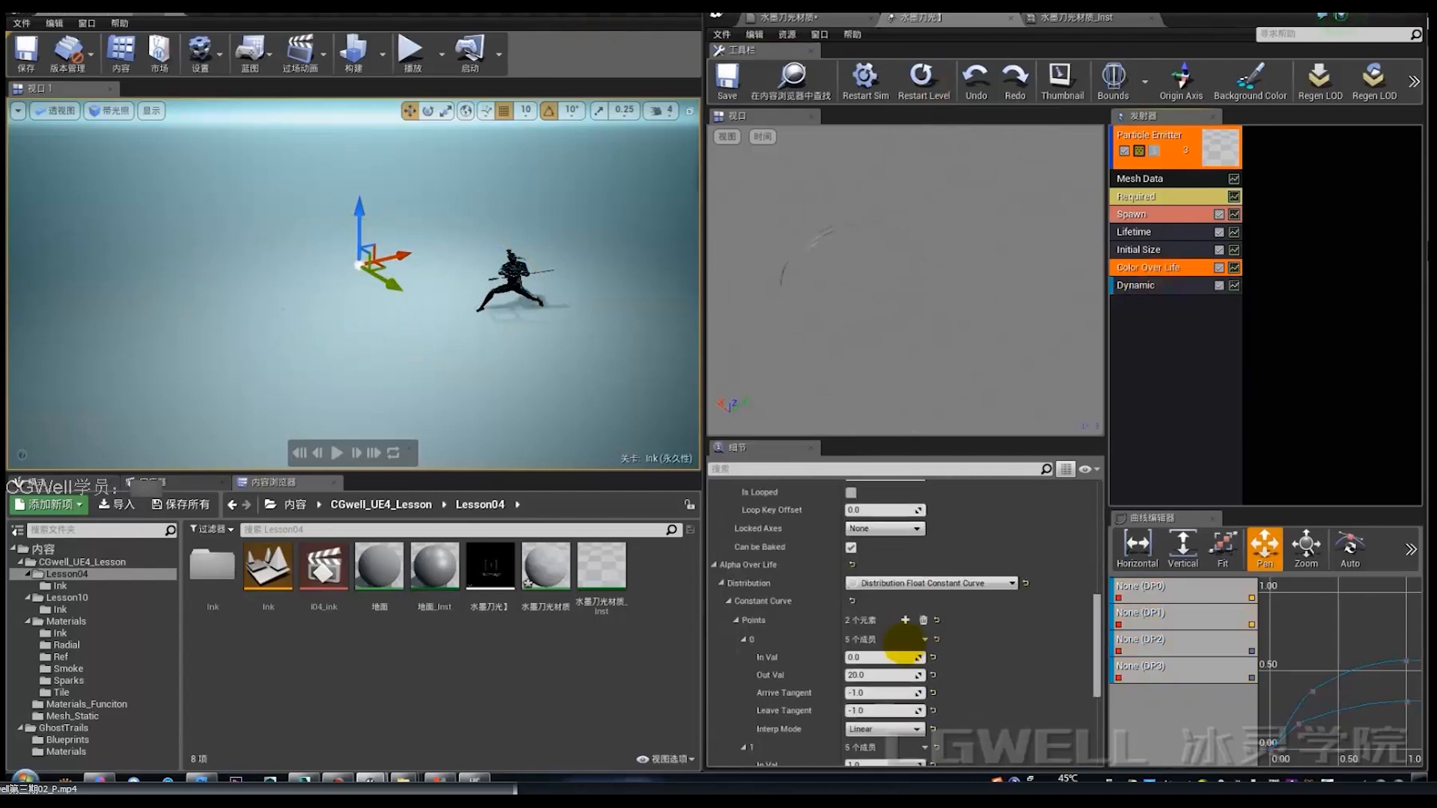
{"action": "scroll", "coordinate": [891, 644], "scroll_direction": "down", "scroll_amount": 3}
{"action": "left_click", "coordinate": [877, 582]}
{"action": "type", "text": "12"}
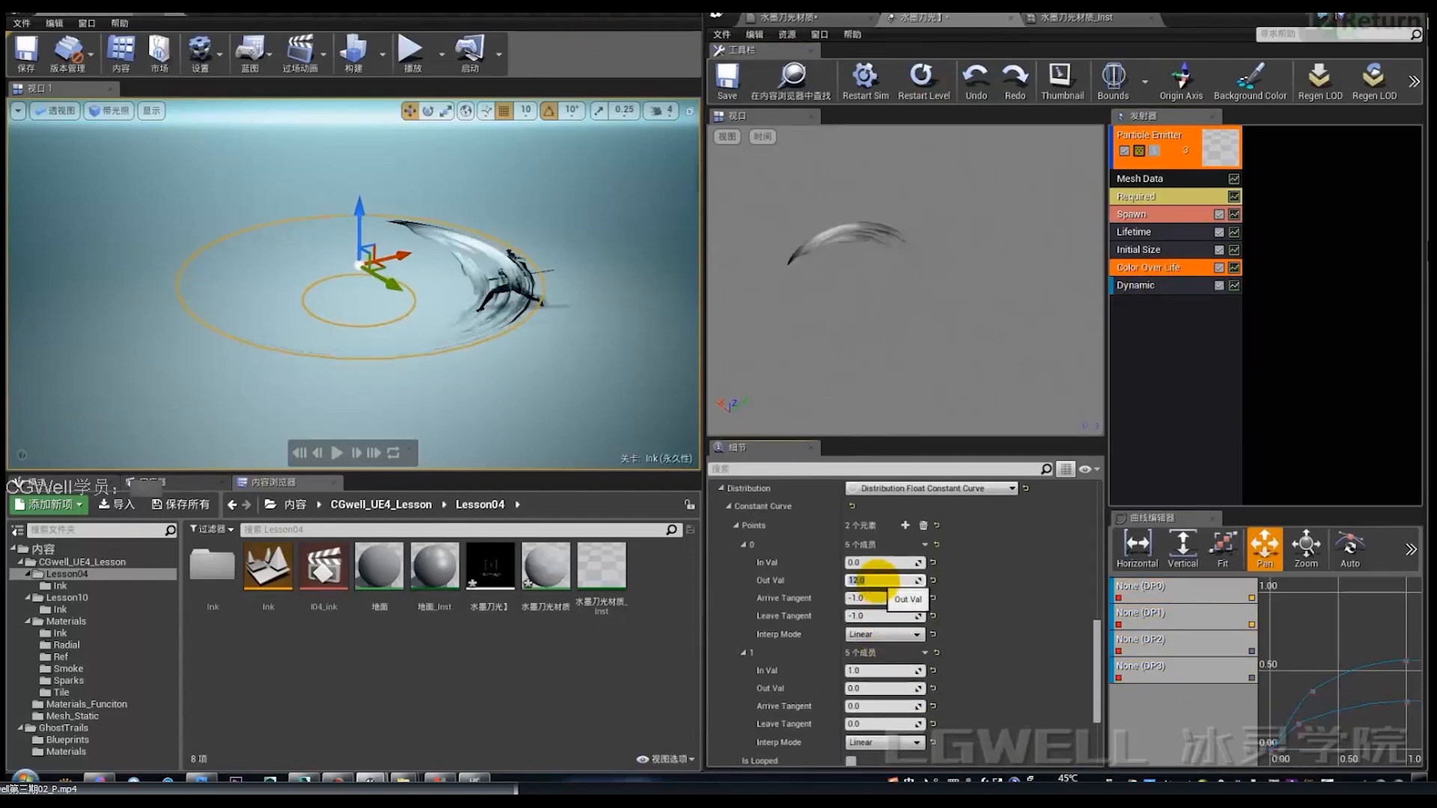
{"action": "key", "text": "Return"}
Step: Replay the particle effect in the level several times to check the slash with the new alpha value
{"action": "left_click", "coordinate": [924, 75]}
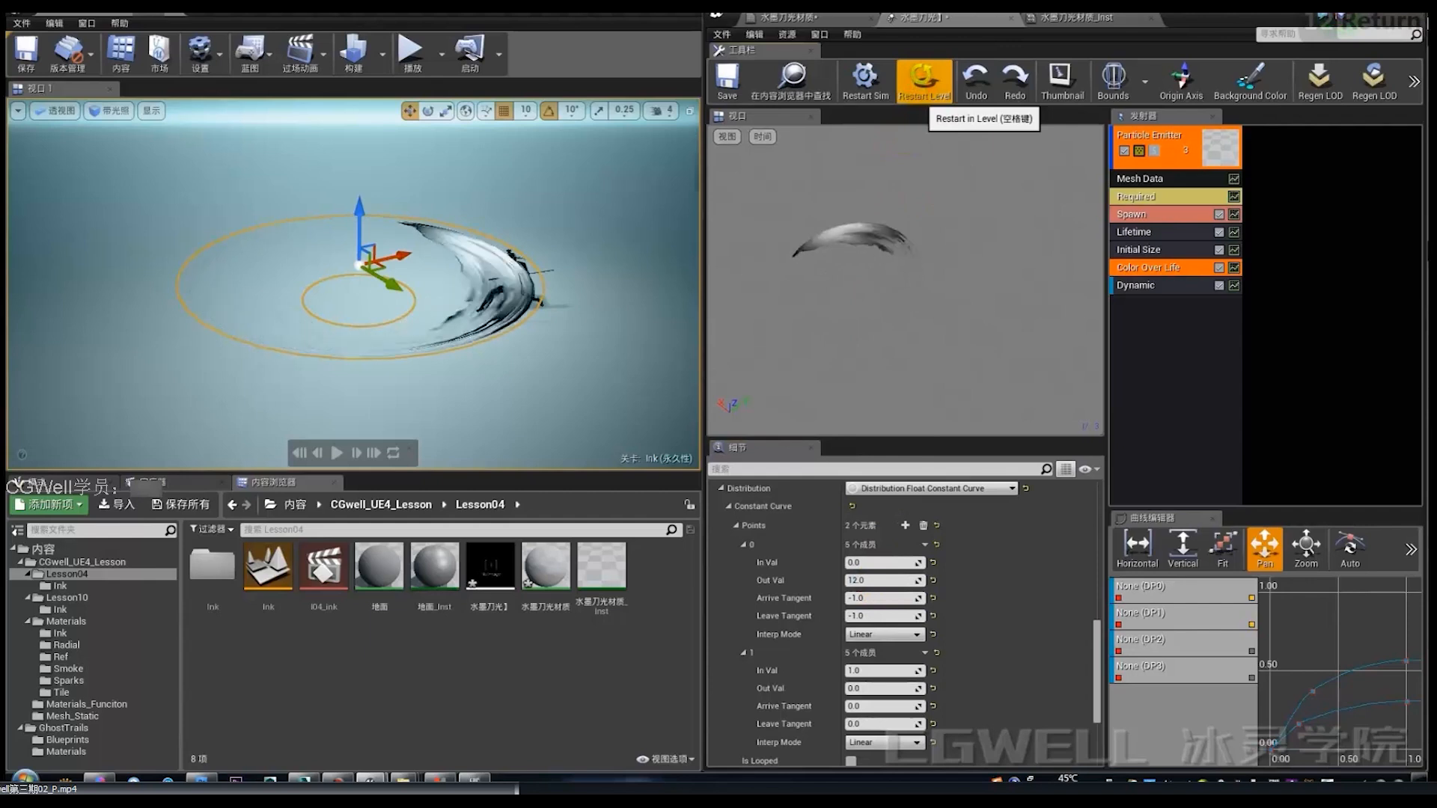
{"action": "left_click", "coordinate": [925, 75]}
{"action": "left_click", "coordinate": [924, 75]}
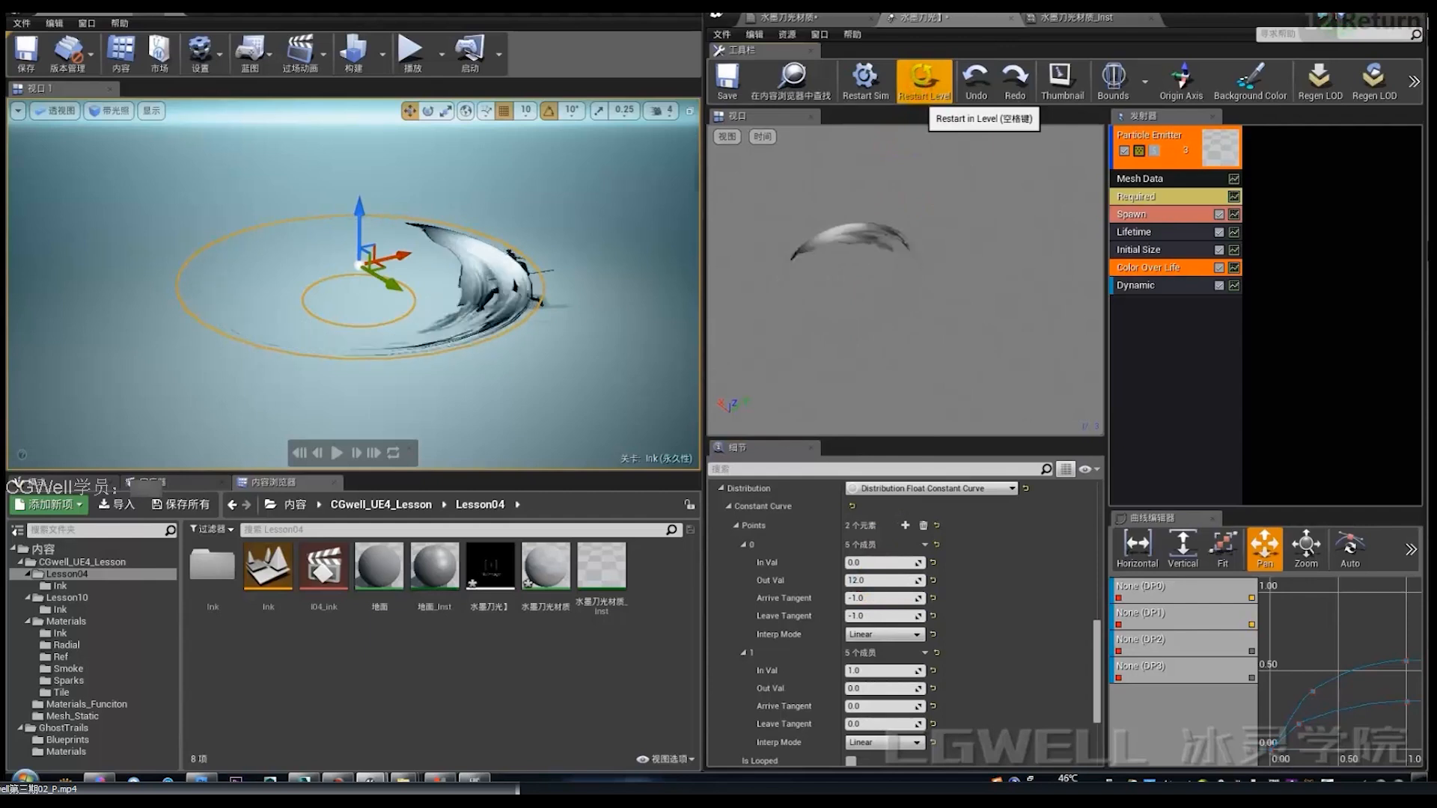
{"action": "left_click", "coordinate": [925, 75]}
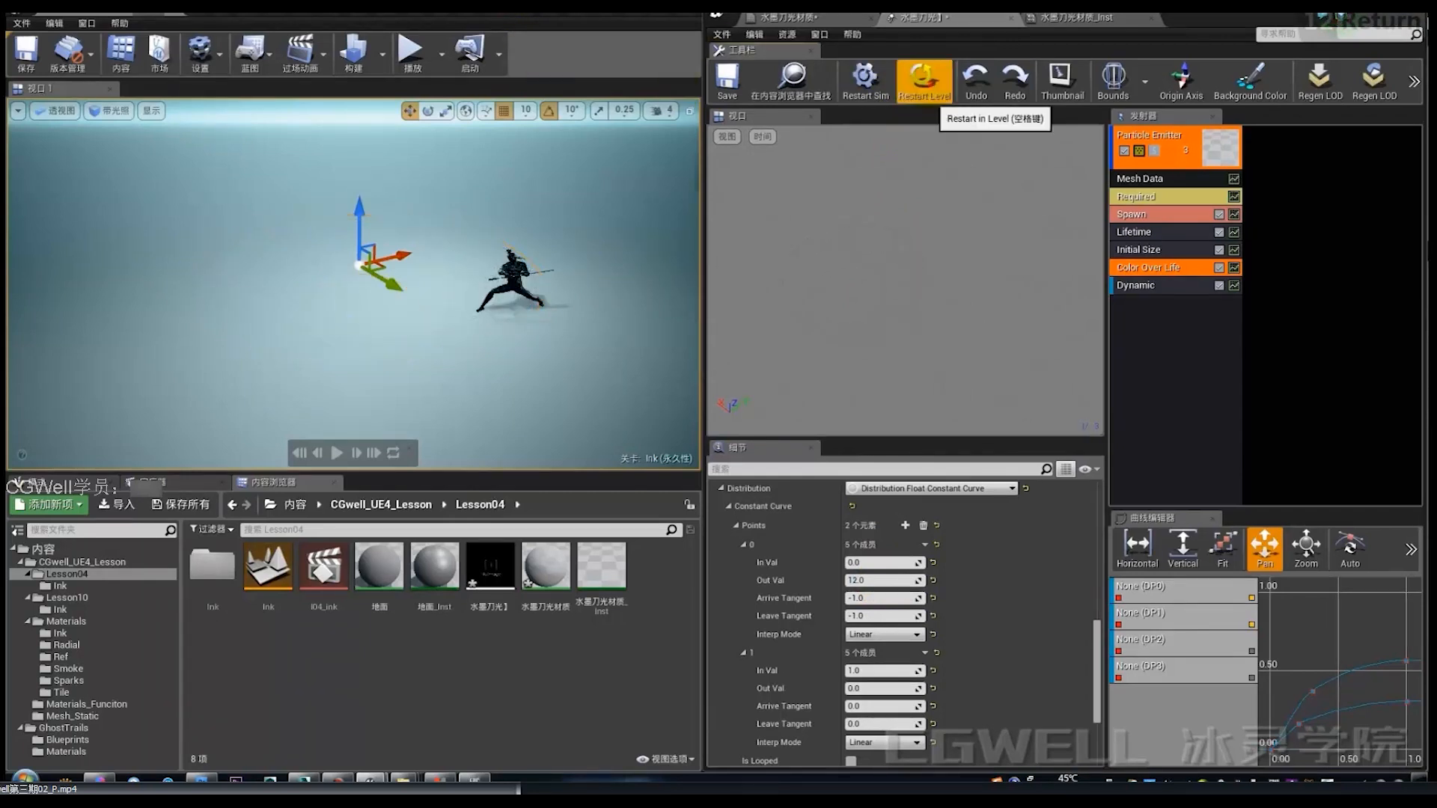
{"action": "left_click", "coordinate": [925, 75]}
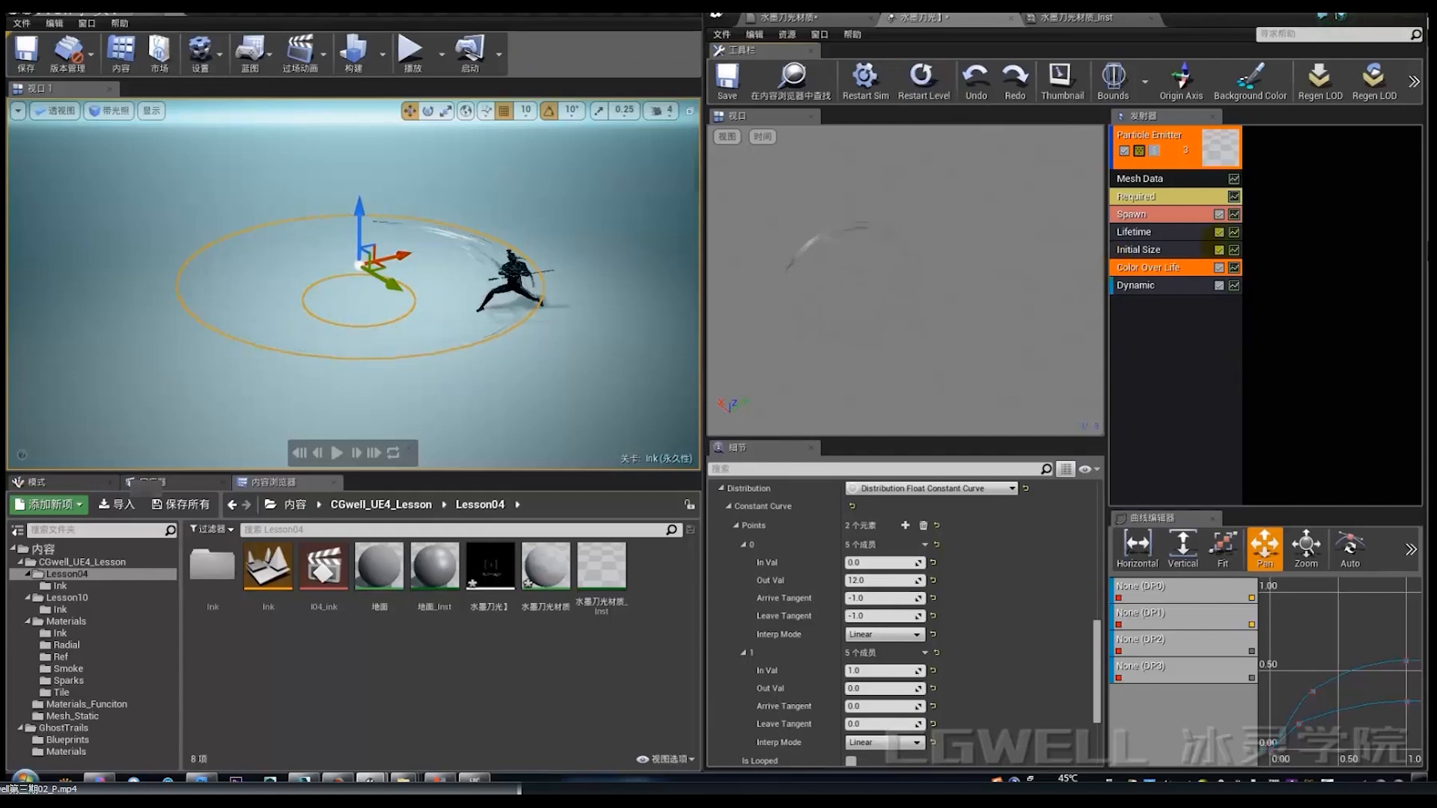
Step: Rename the particle emitter as 水墨刀光软溶解
{"action": "left_click", "coordinate": [1182, 161]}
{"action": "left_click", "coordinate": [883, 506]}
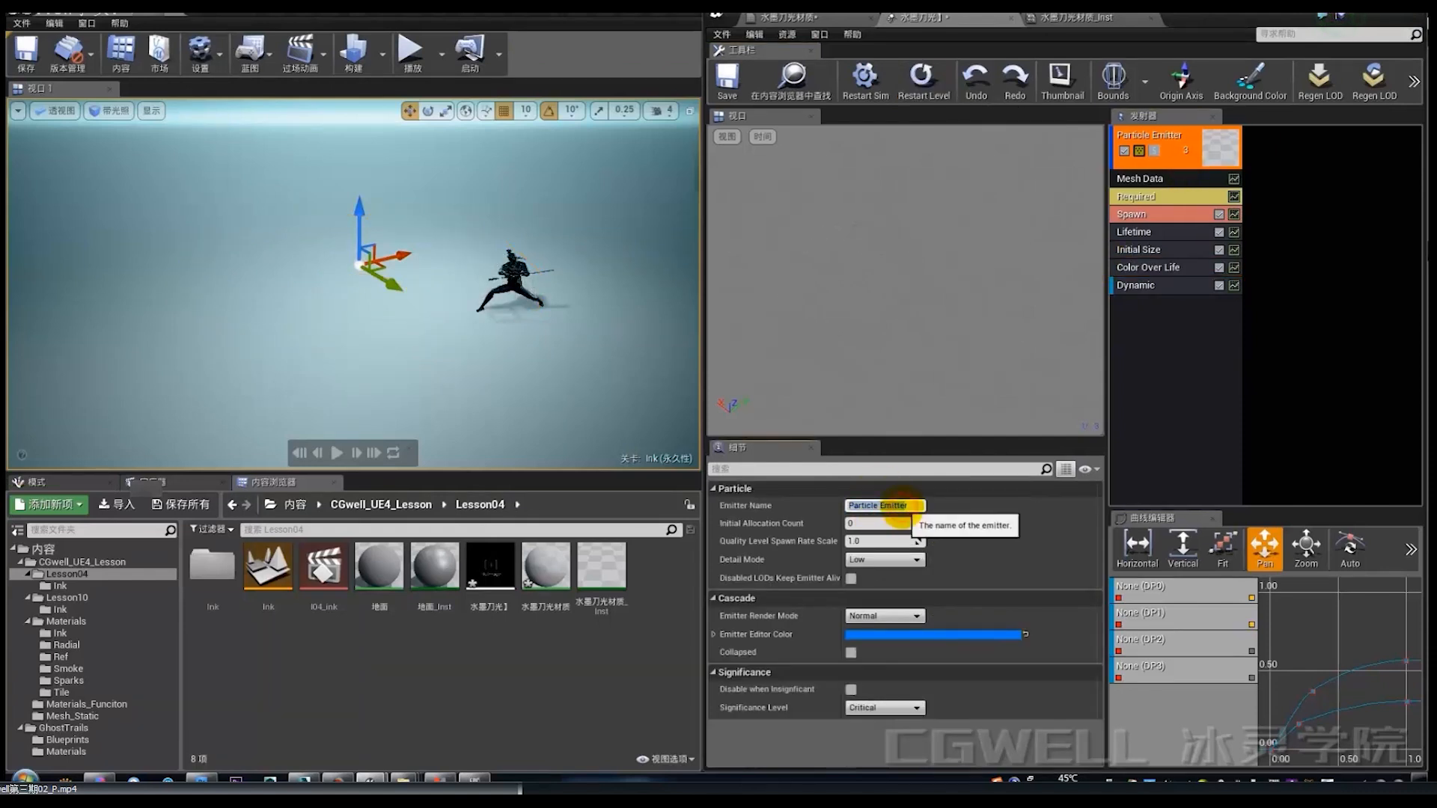
{"action": "type", "text": "shuimo"}
{"action": "key", "text": "space"}
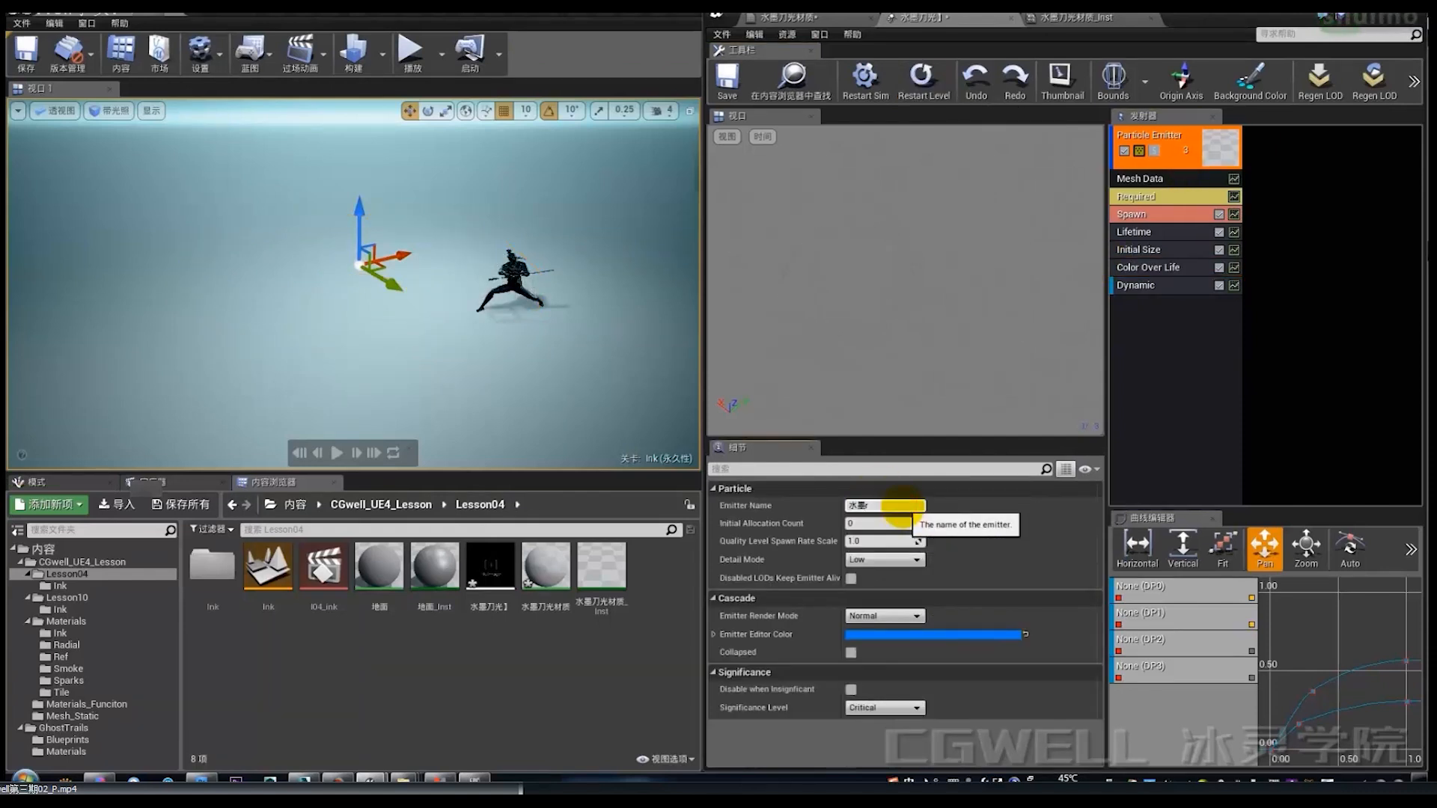
{"action": "type", "text": "daoguang"}
{"action": "key", "text": "space"}
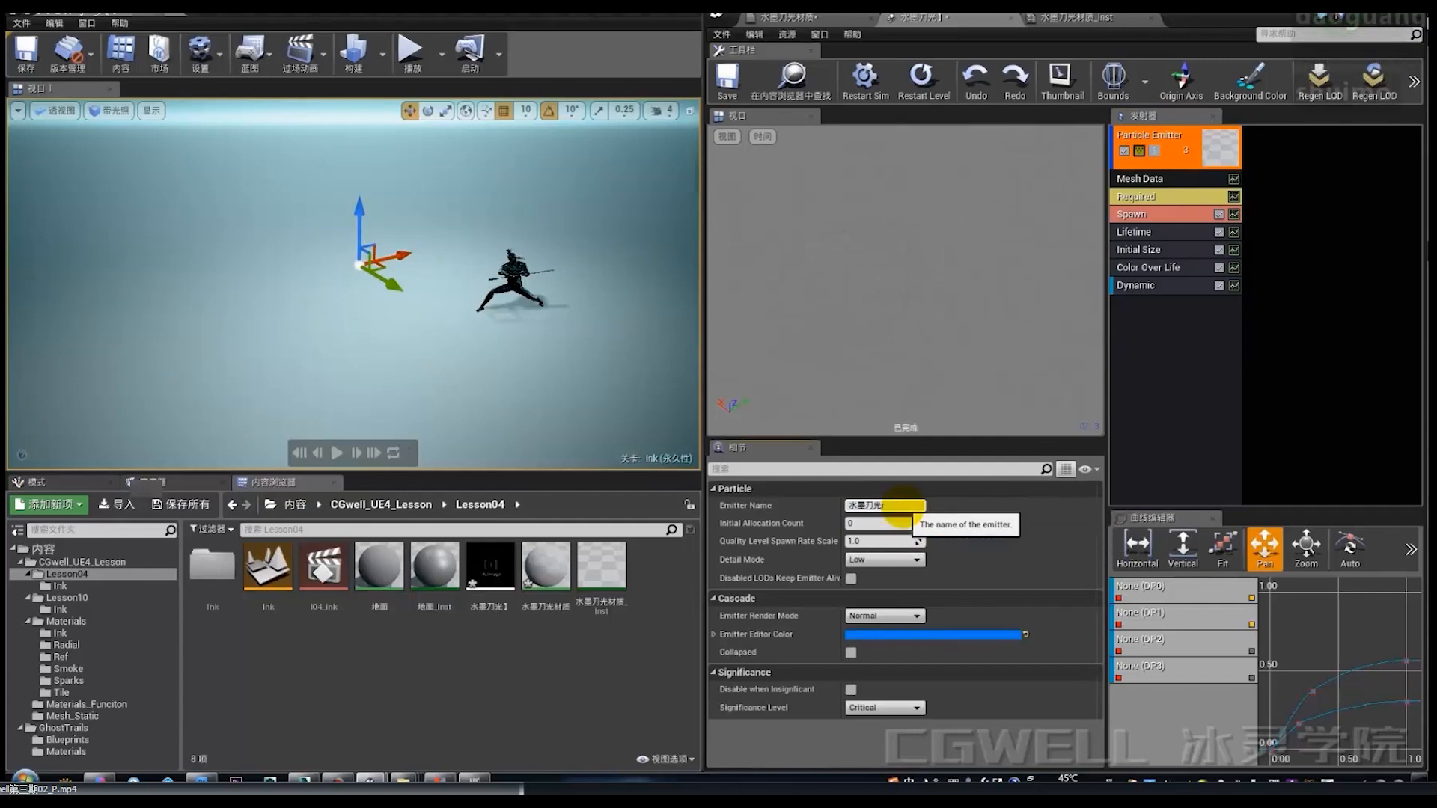
{"action": "type", "text": "ruanrongjie"}
{"action": "key", "text": "space"}
{"action": "key", "text": "Return"}
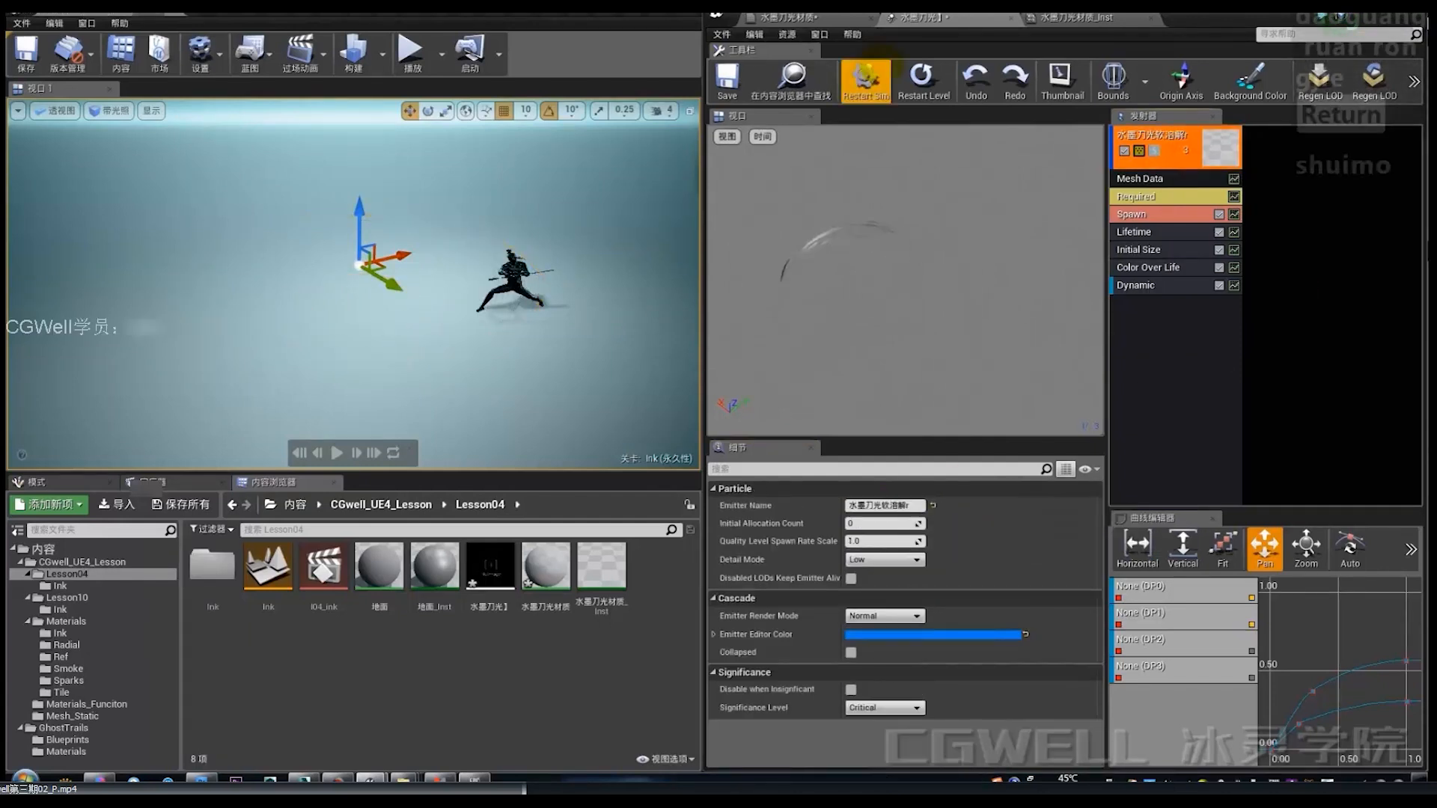
Step: Restart the particle system in the level to examine the slash's arc and how it dissolves around the character
{"action": "left_click", "coordinate": [925, 81]}
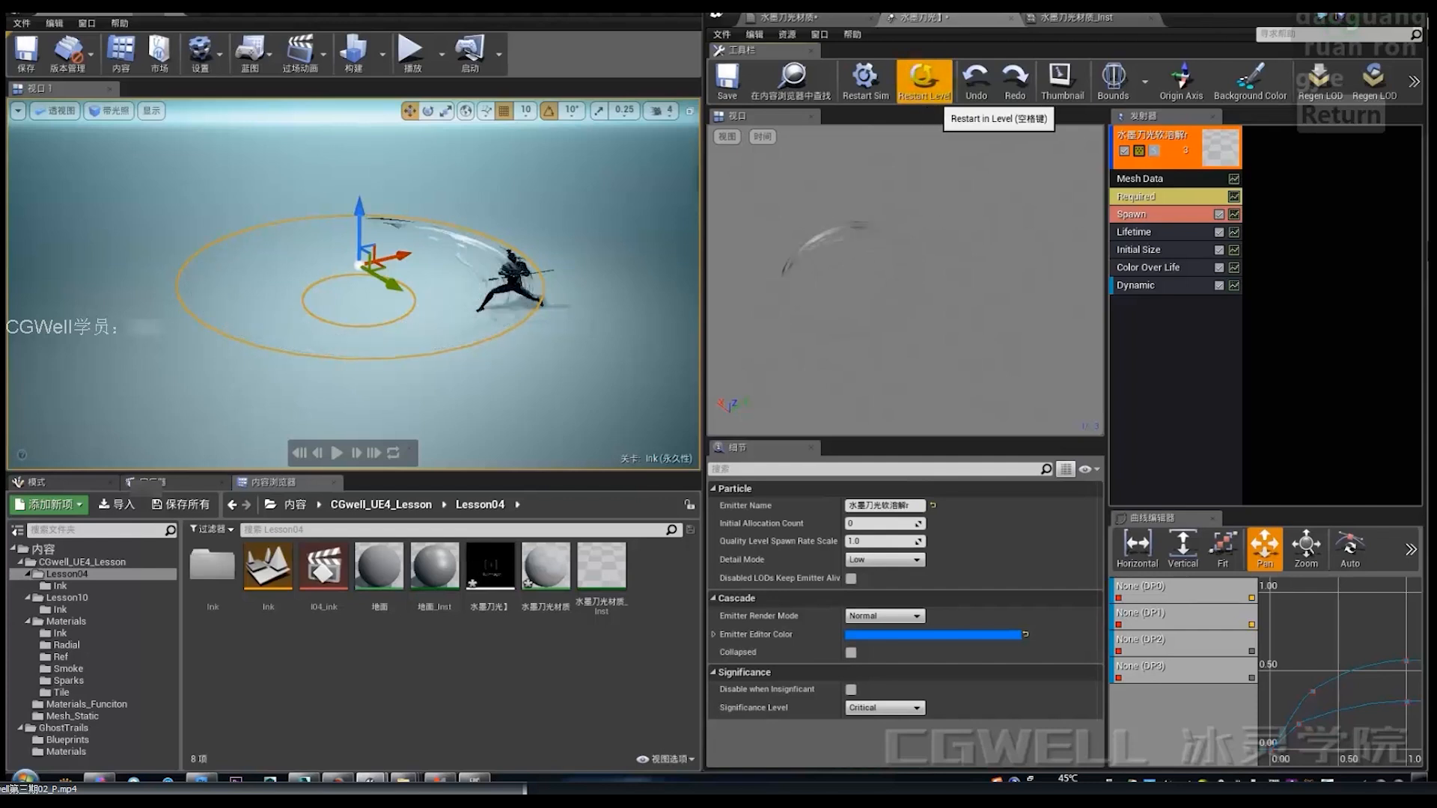
{"action": "left_click", "coordinate": [1287, 265]}
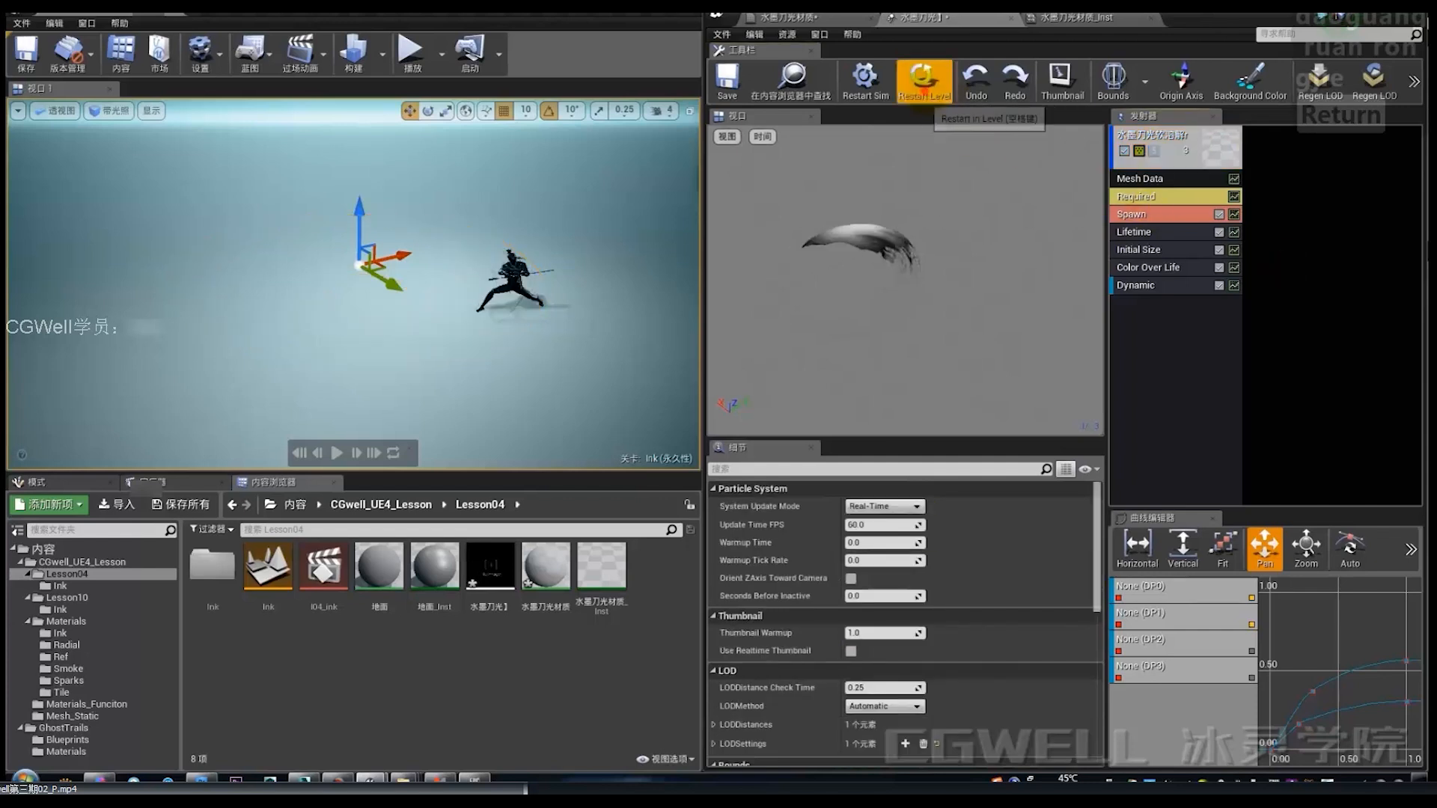
{"action": "left_click", "coordinate": [924, 81]}
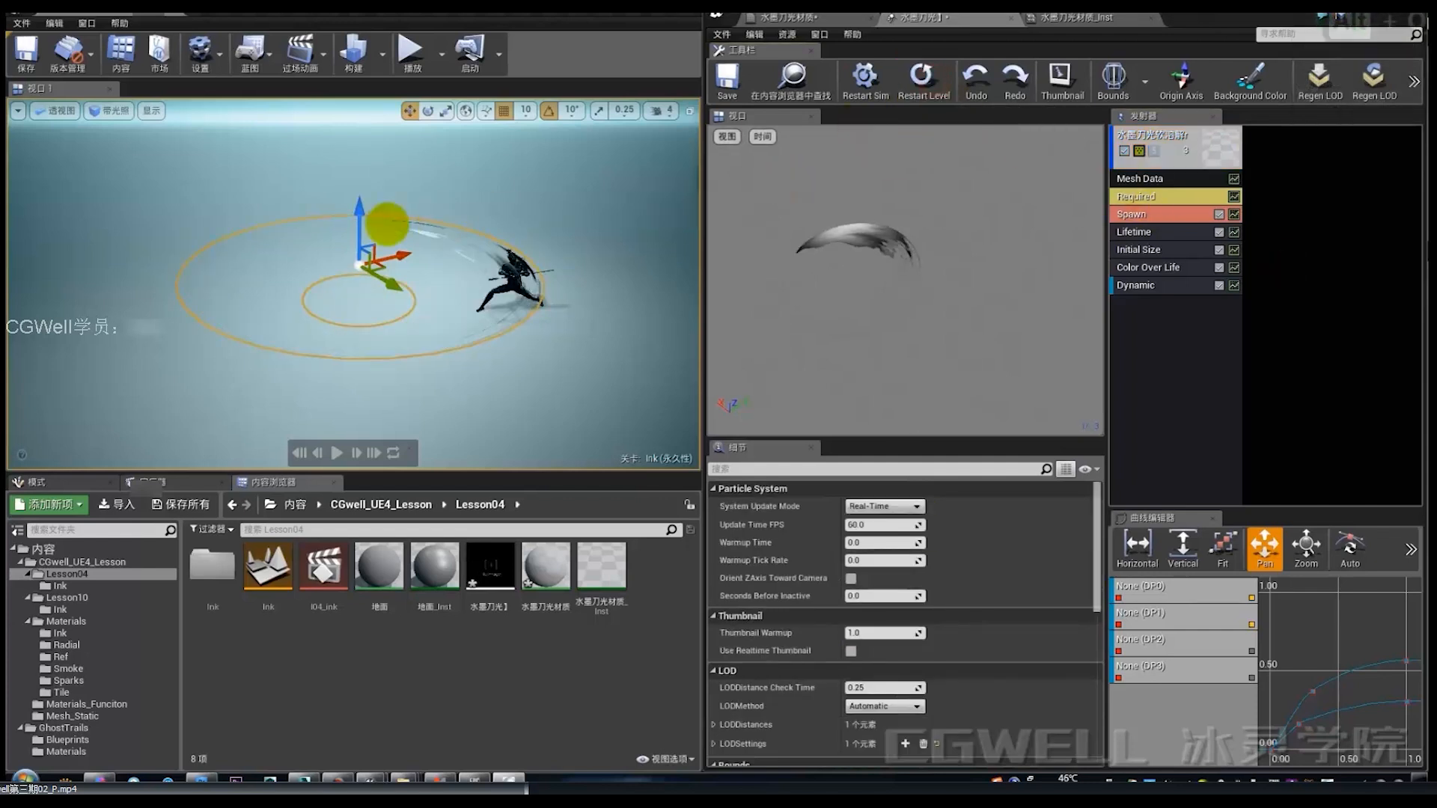
{"action": "mouse_move", "coordinate": [329, 214]}
{"action": "left_mouse_down"}
{"action": "mouse_move", "coordinate": [517, 271]}
{"action": "mouse_move", "coordinate": [367, 365]}
{"action": "mouse_move", "coordinate": [449, 229]}
{"action": "left_mouse_up"}
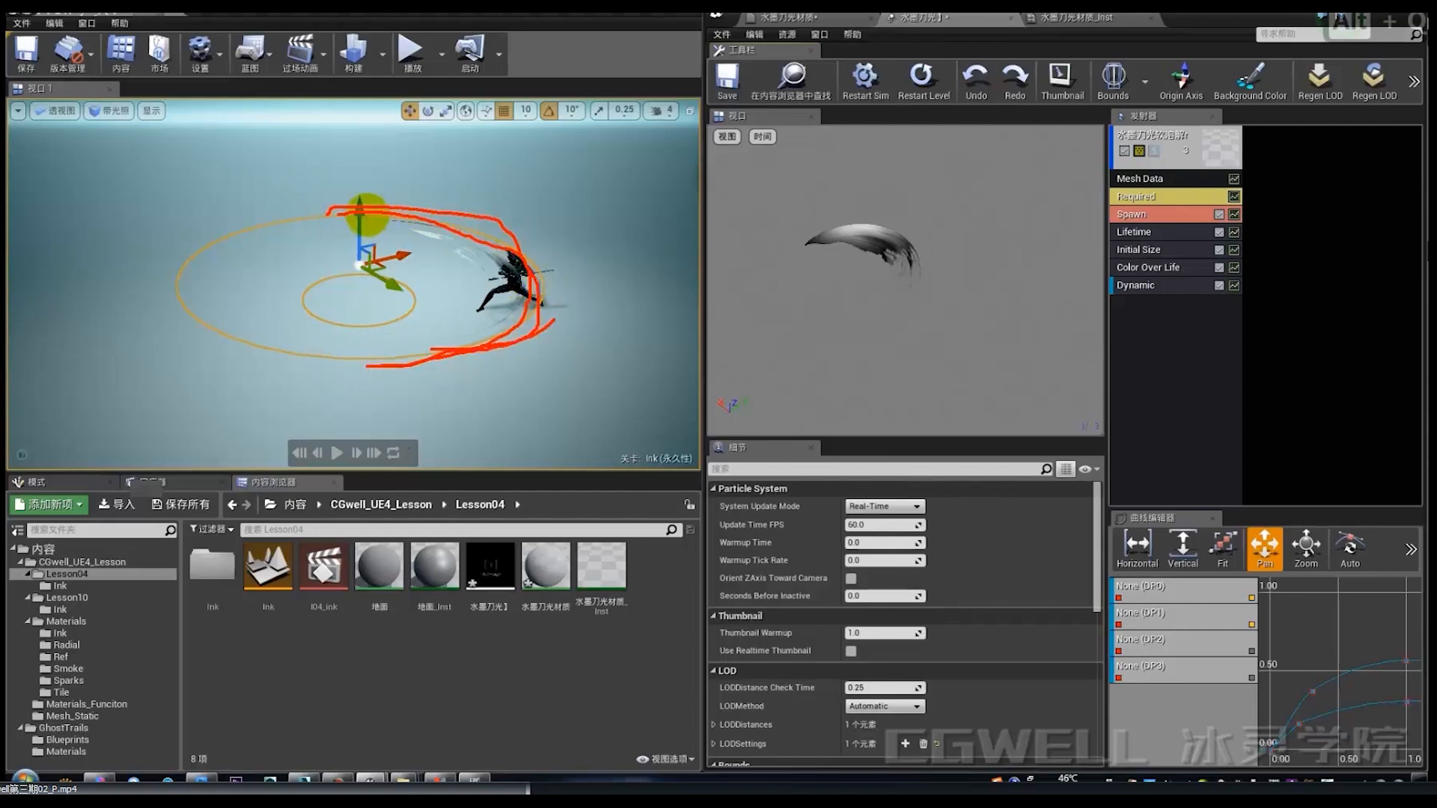
{"action": "key", "text": "alt+q"}
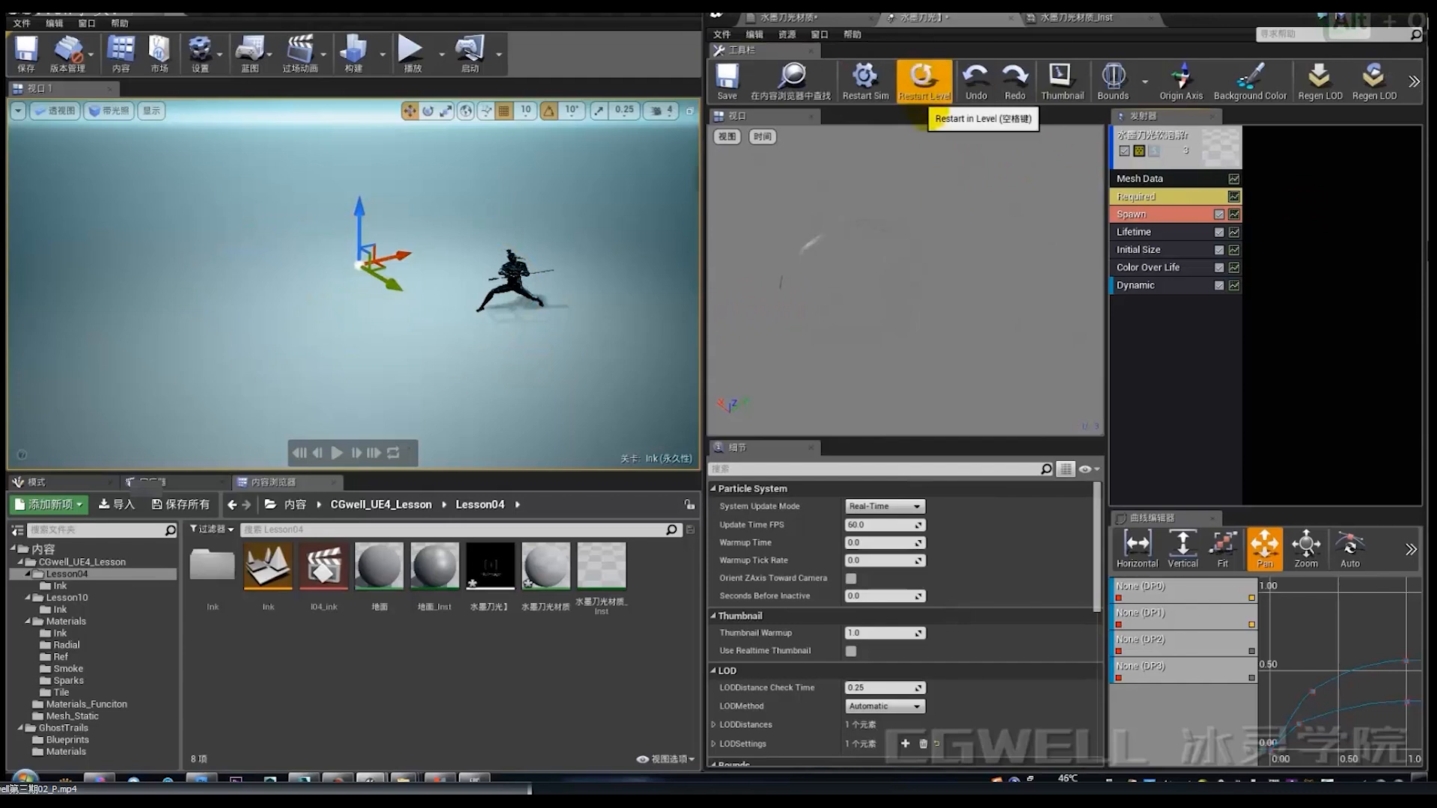
Step: Duplicate the 水墨刀光软溶解 emitter within the particle system
{"action": "key", "text": "F10"}
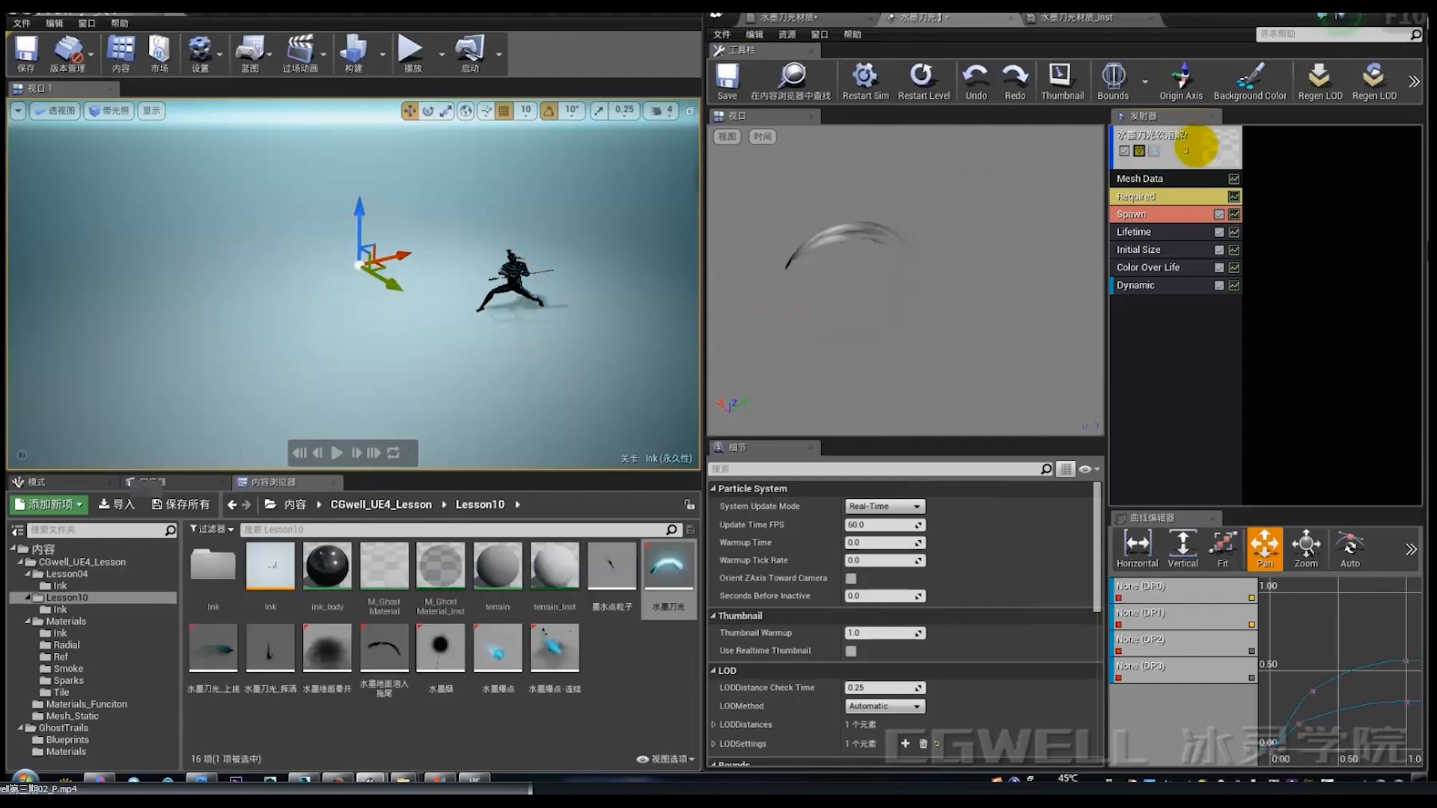
{"action": "left_click", "coordinate": [1196, 146]}
{"action": "right_click", "coordinate": [1192, 142]}
{"action": "mouse_move", "coordinate": [1234, 154]}
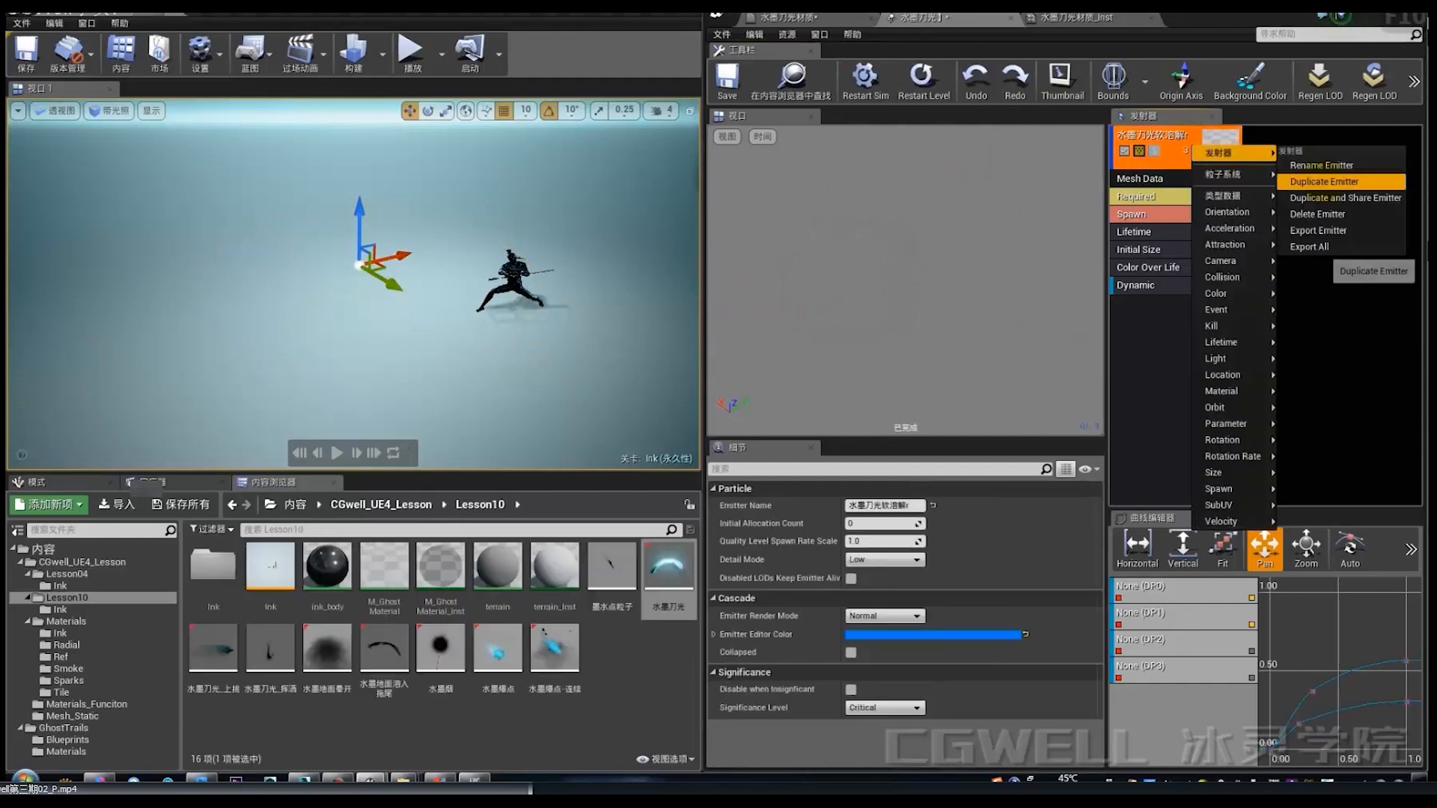
{"action": "left_click", "coordinate": [1319, 183]}
Step: Rename the duplicated emitter as 水墨刀光高亮
{"action": "left_click", "coordinate": [883, 505]}
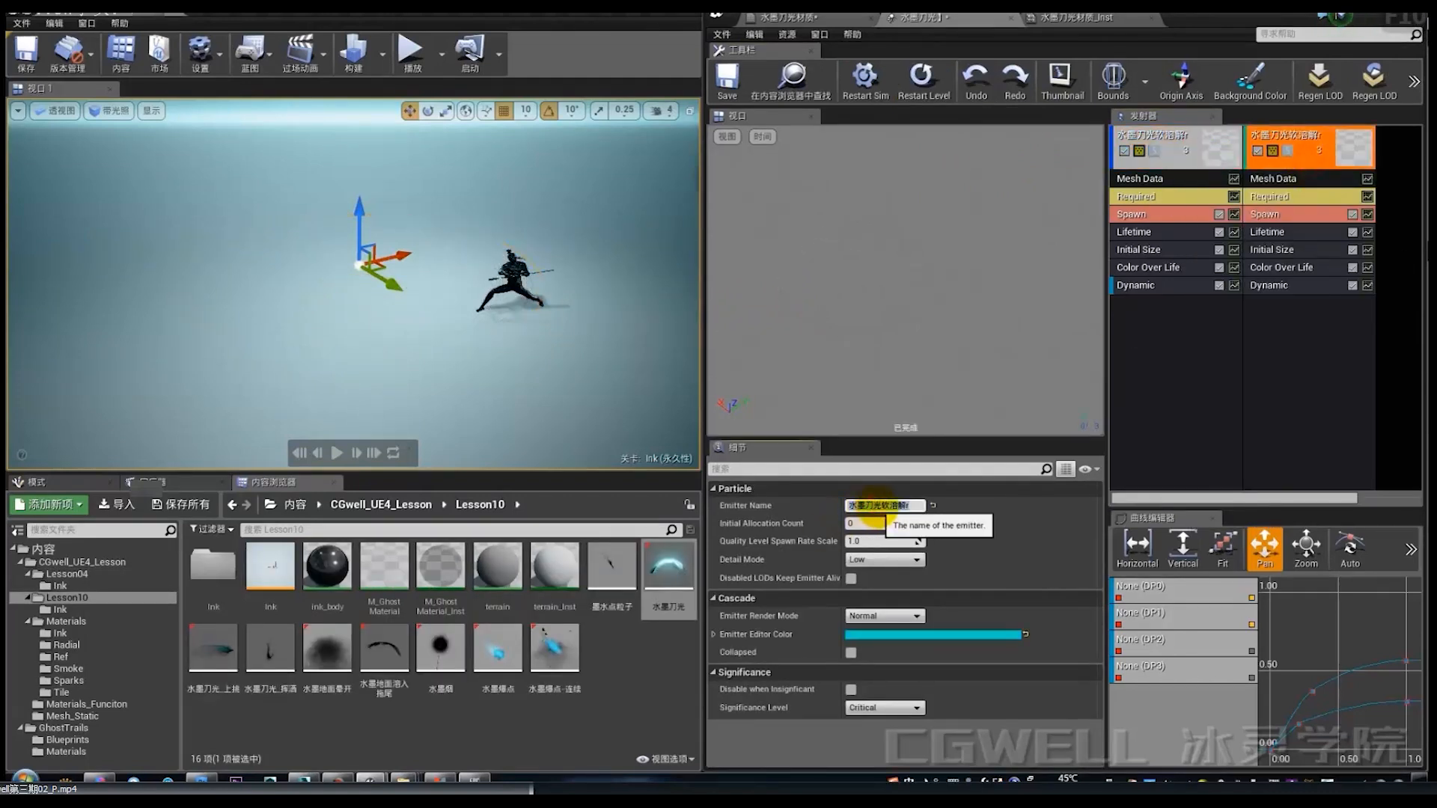
{"action": "type", "text": "gaol"}
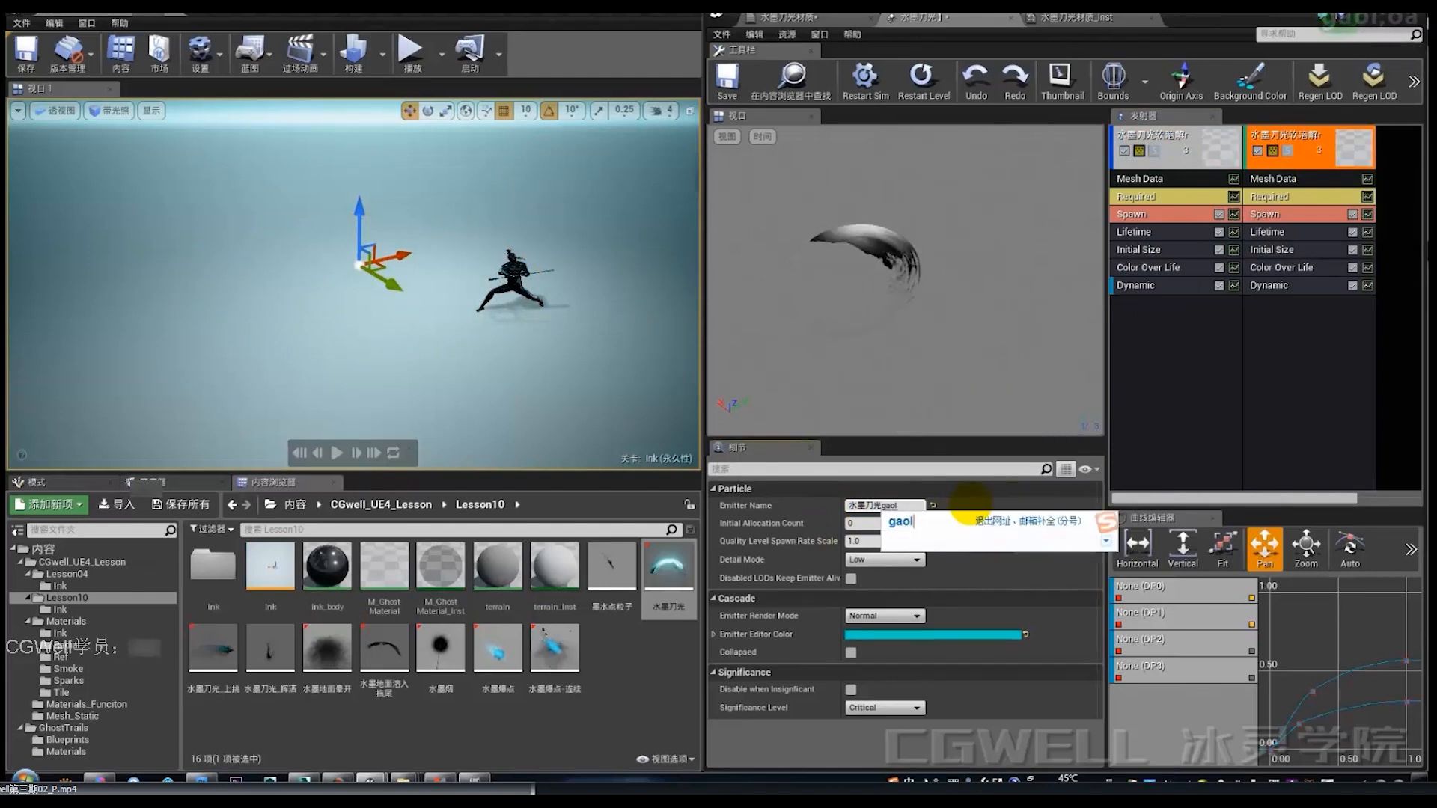
{"action": "key", "text": "BackSpace"}
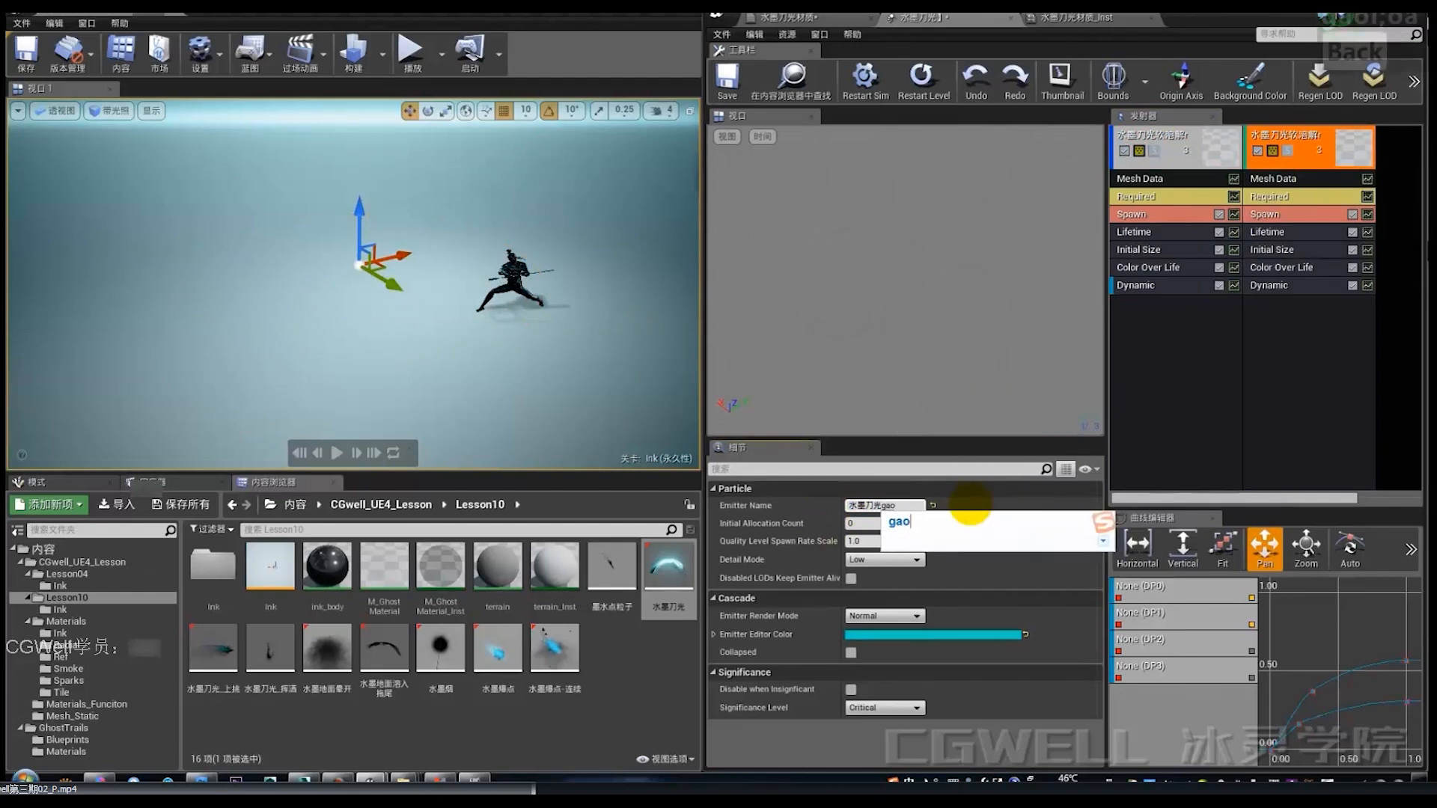
{"action": "key", "text": "BackSpace"}
{"action": "key", "text": "BackSpace"}
{"action": "key", "text": "BackSpace"}
{"action": "type", "text": "高亮"}
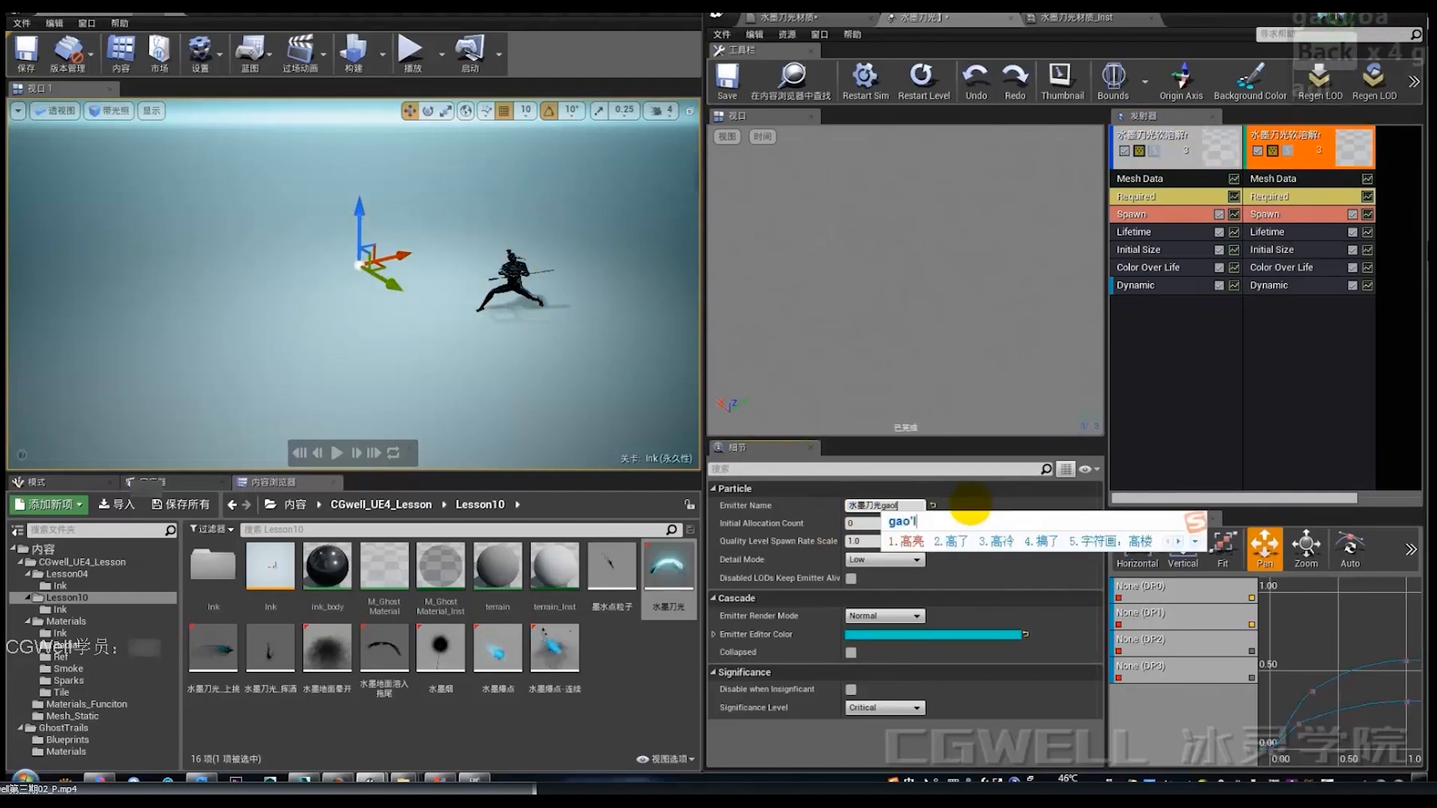
{"action": "key", "text": "Return"}
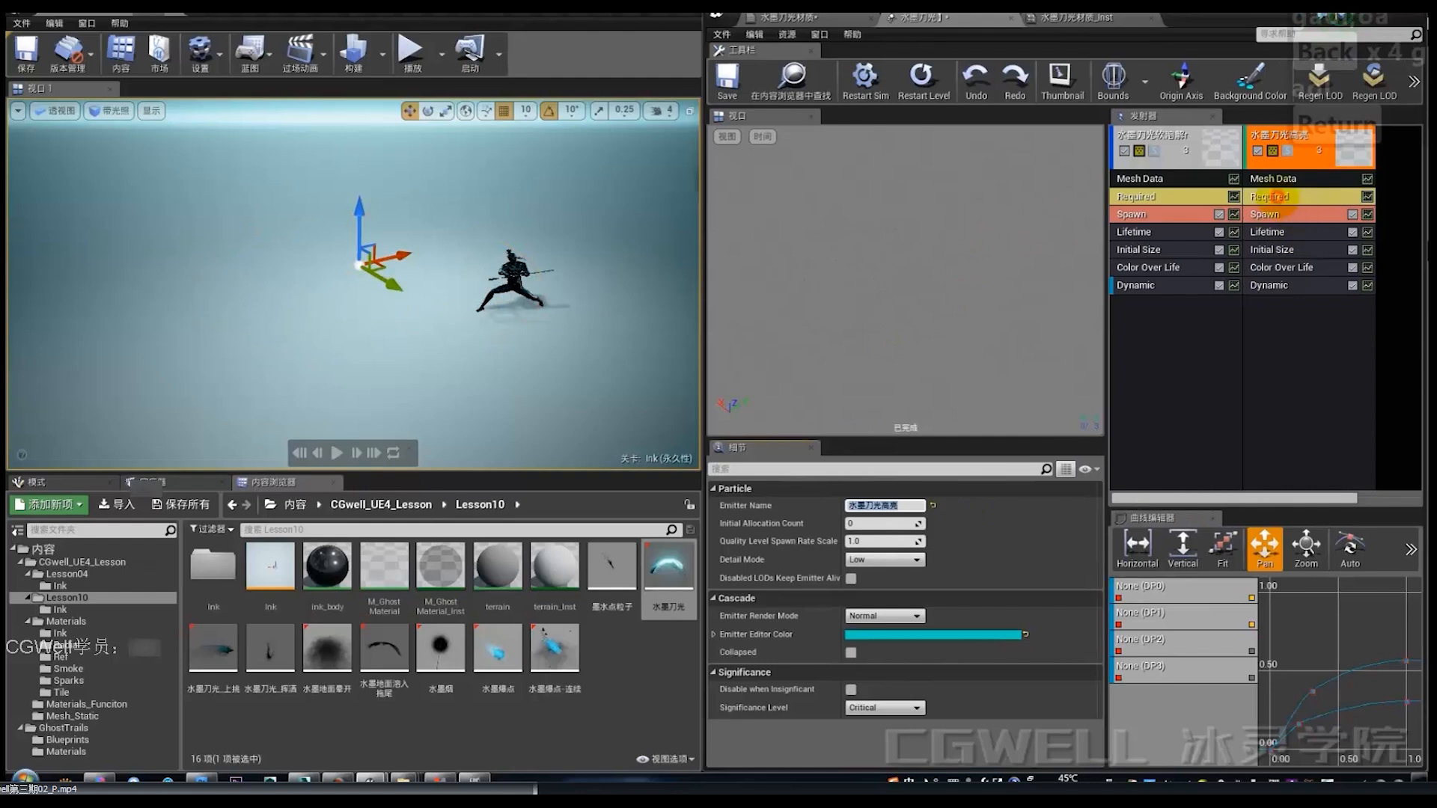
Step: Find the new emitter's material in Lesson04 and create another material instance from the parent material 水墨刀光材质
{"action": "left_click", "coordinate": [1288, 197]}
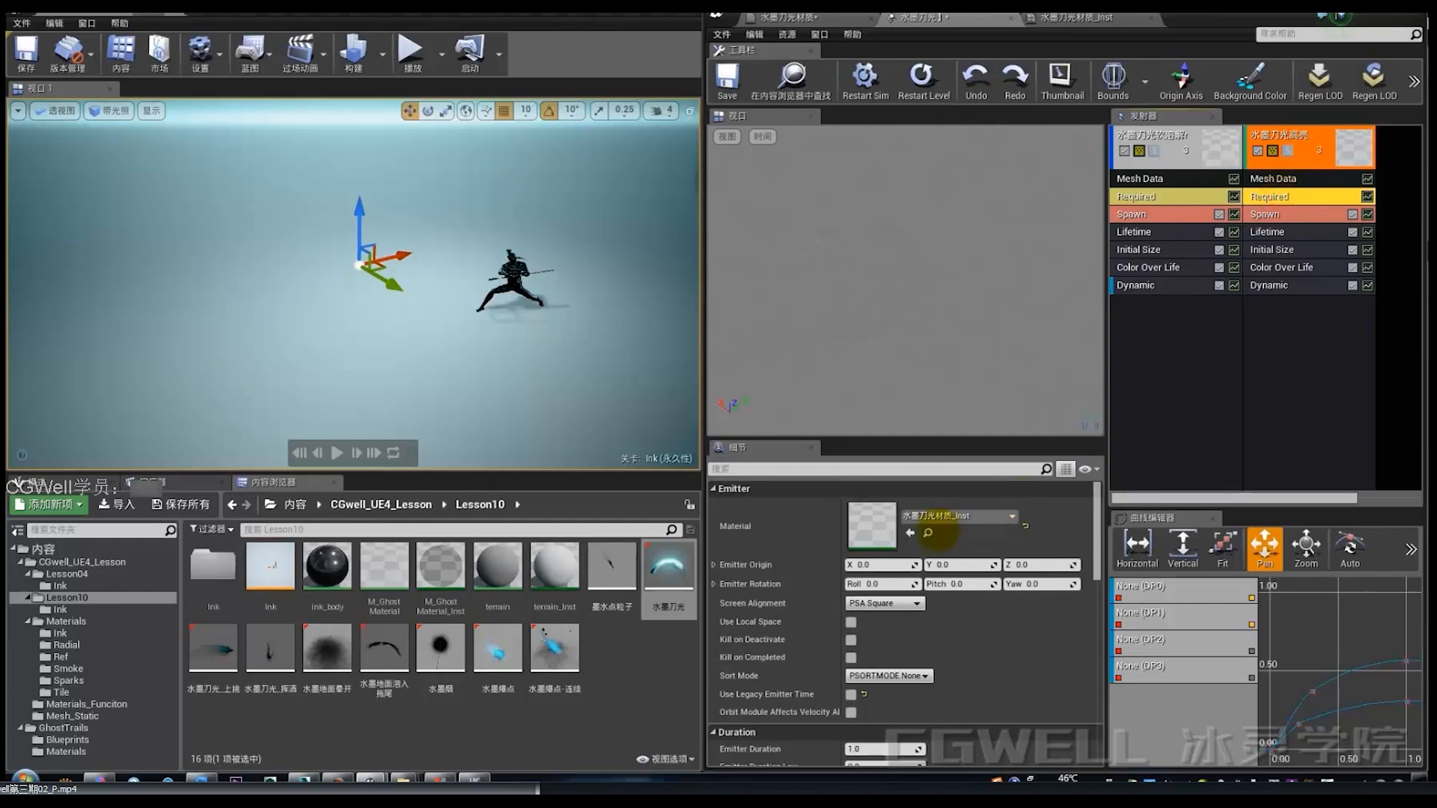
{"action": "left_click", "coordinate": [928, 533]}
{"action": "right_click", "coordinate": [603, 595]}
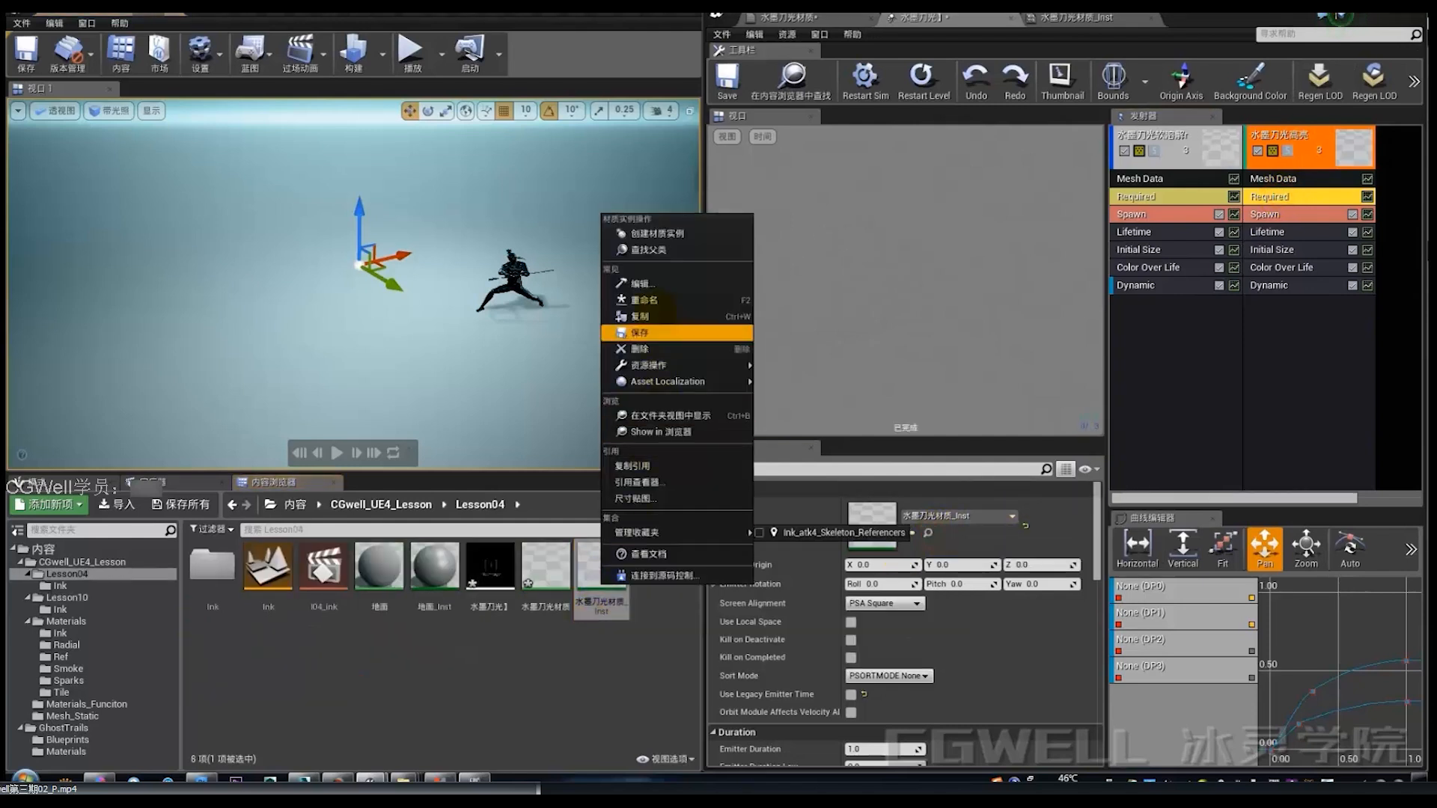
{"action": "right_click", "coordinate": [554, 573]}
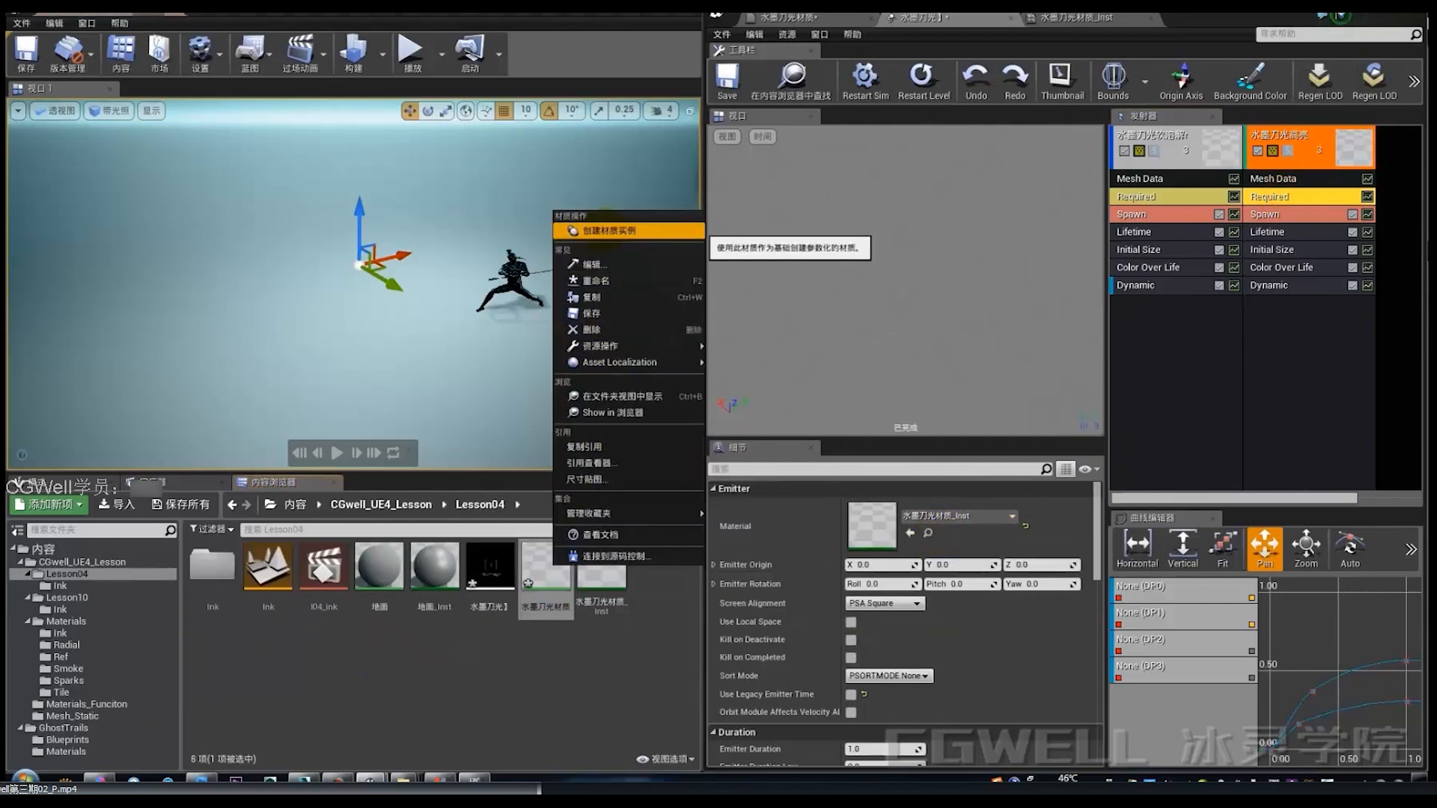
{"action": "left_click", "coordinate": [608, 230]}
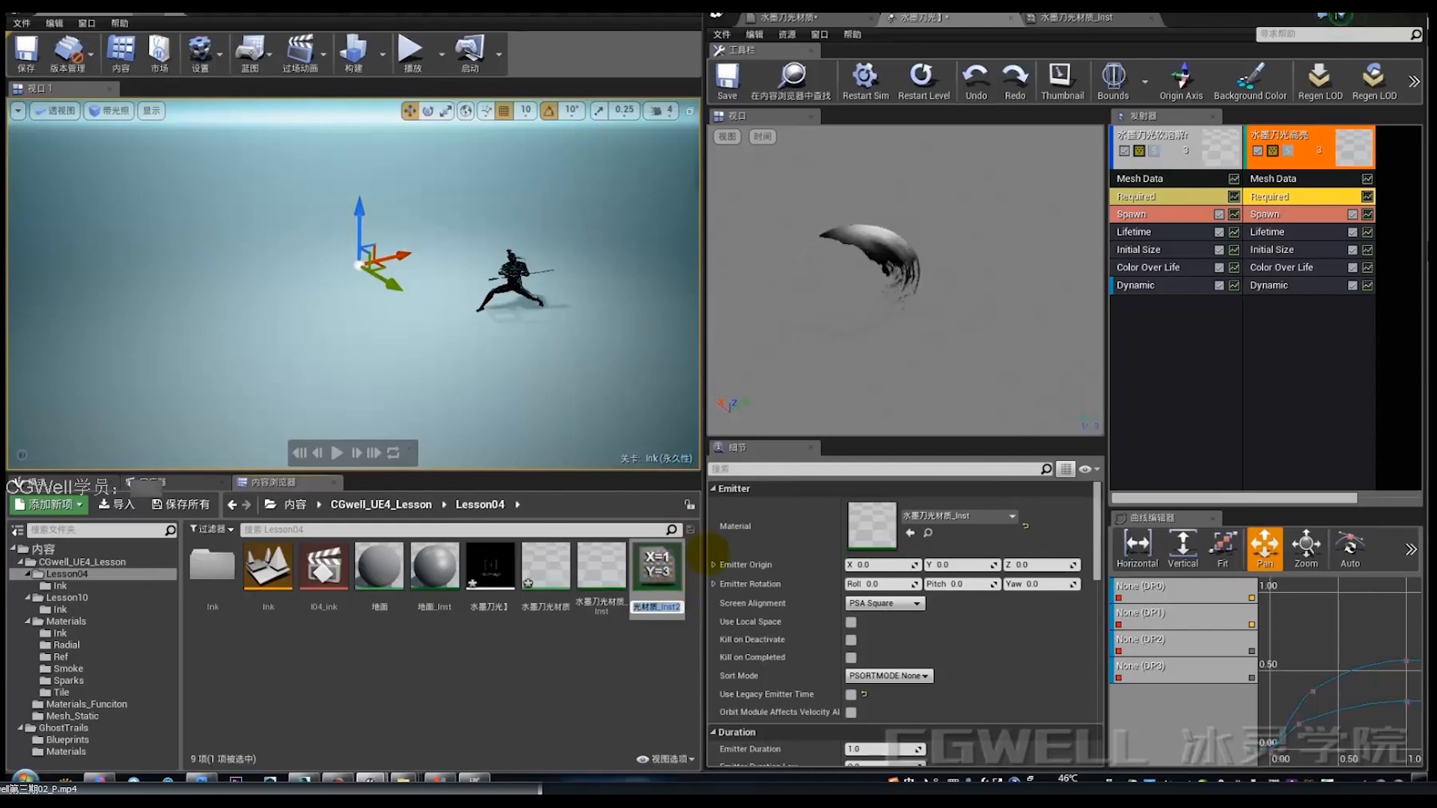
Step: Name the new instance 水墨刀光材质_Inst2高亮 and assign it as the material of the 水墨刀光高亮 emitter
{"action": "key", "text": "End"}
{"action": "type", "text": "gaoliang"}
{"action": "key", "text": "space"}
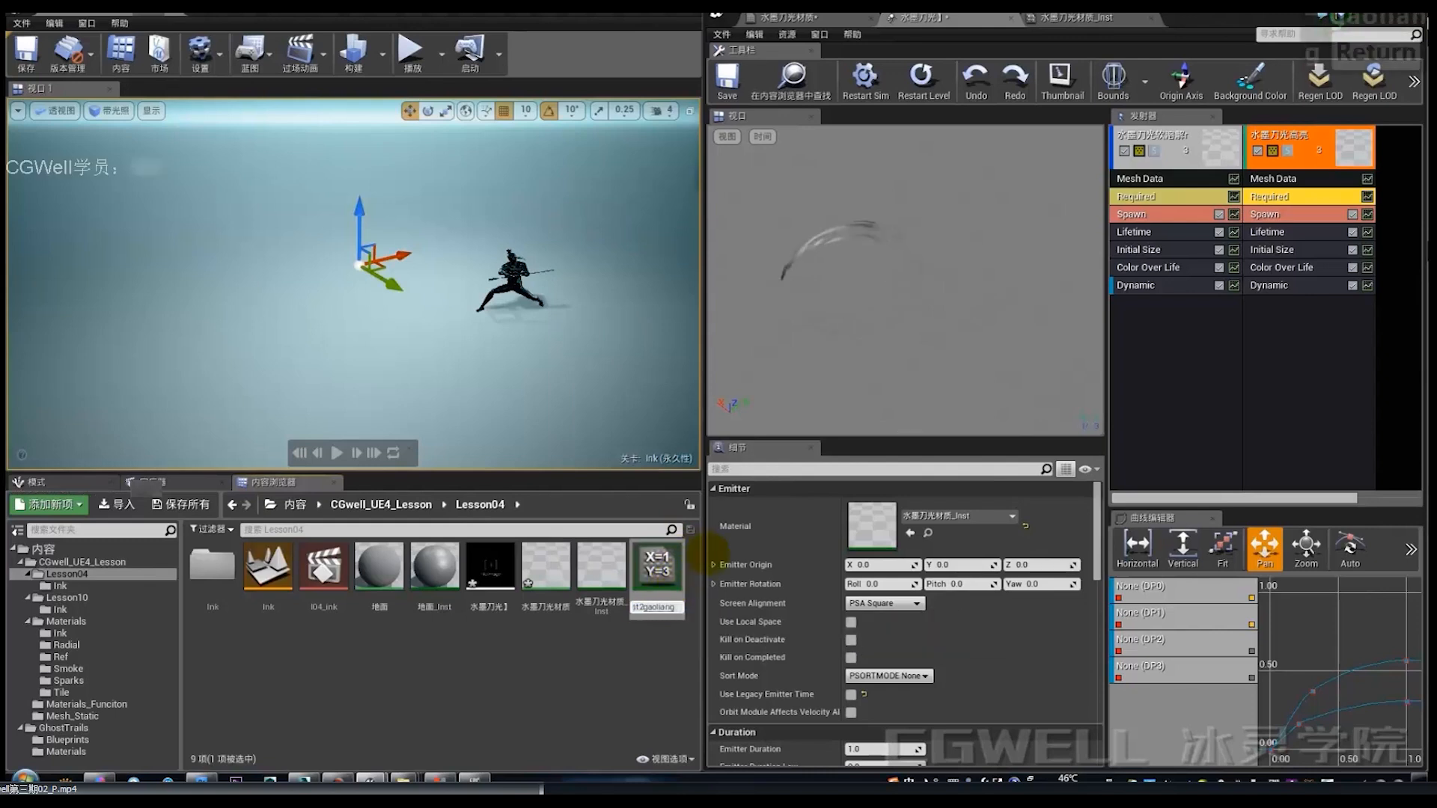
{"action": "key", "text": "Return"}
{"action": "left_click_drag", "start_coordinate": [662, 573], "coordinate": [868, 528]}
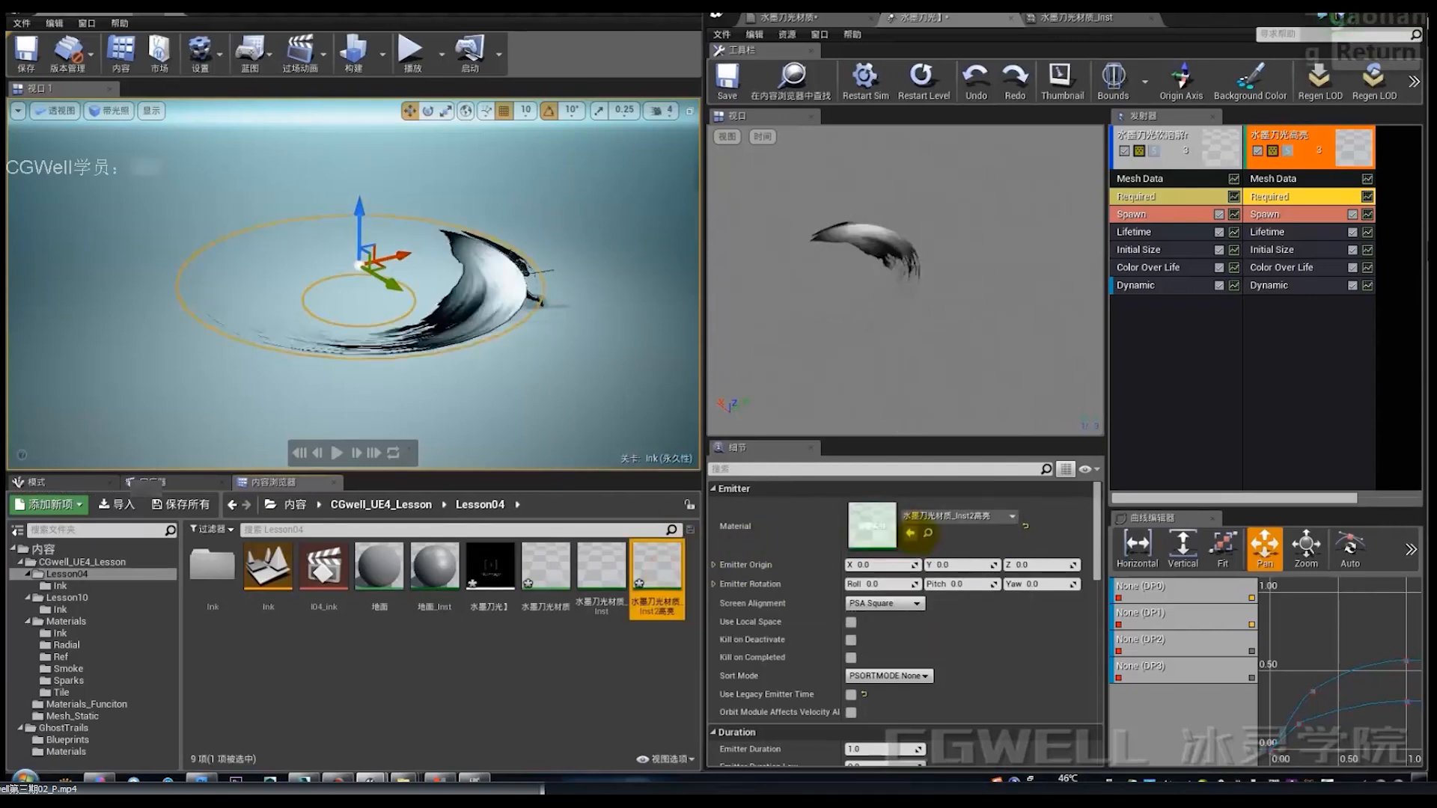
Step: In the 高亮 material instance, override the 水墨贴图 texture parameter with Ink_013_tex
{"action": "double_click", "coordinate": [658, 572]}
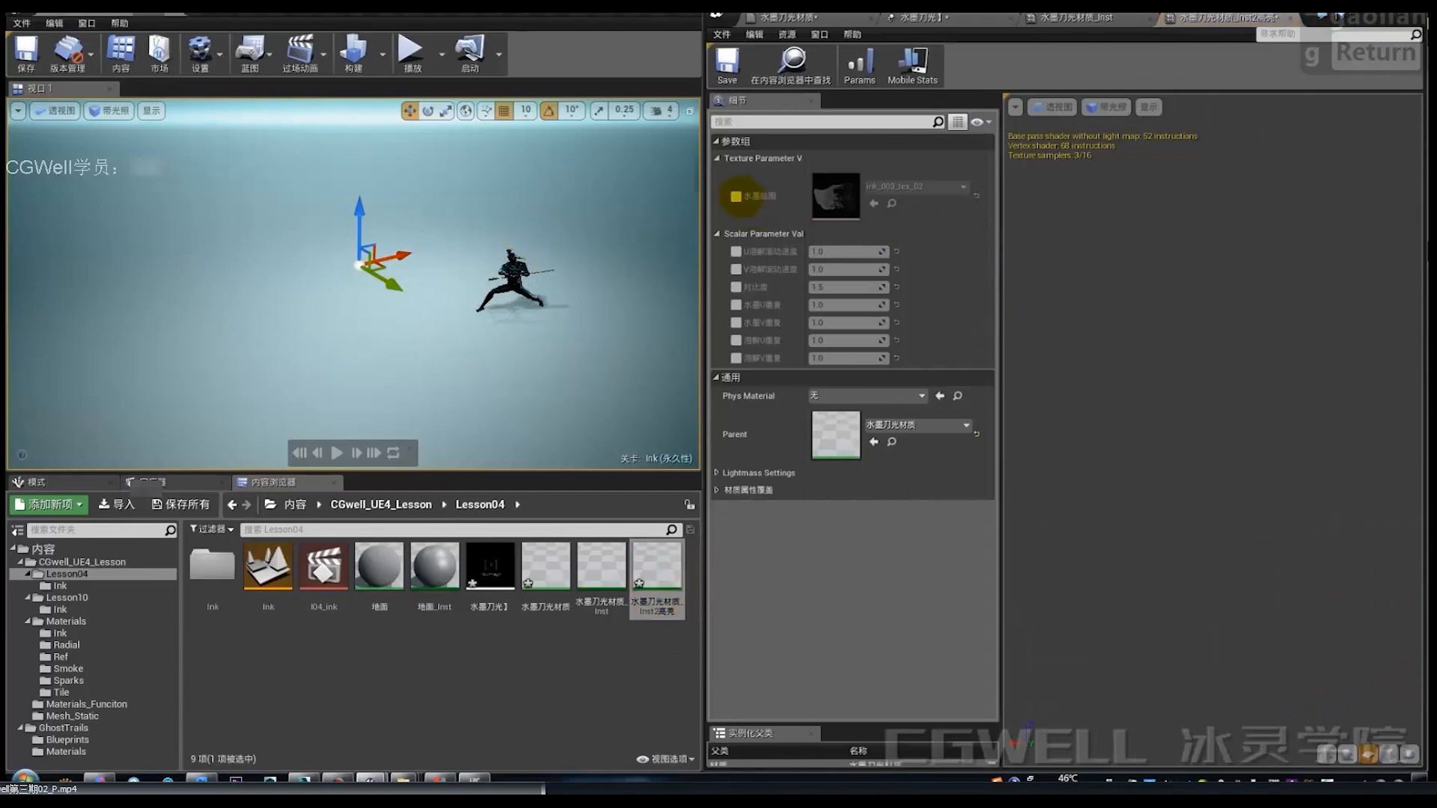
{"action": "left_click", "coordinate": [736, 196]}
{"action": "left_click", "coordinate": [891, 203]}
{"action": "left_click", "coordinate": [330, 573]}
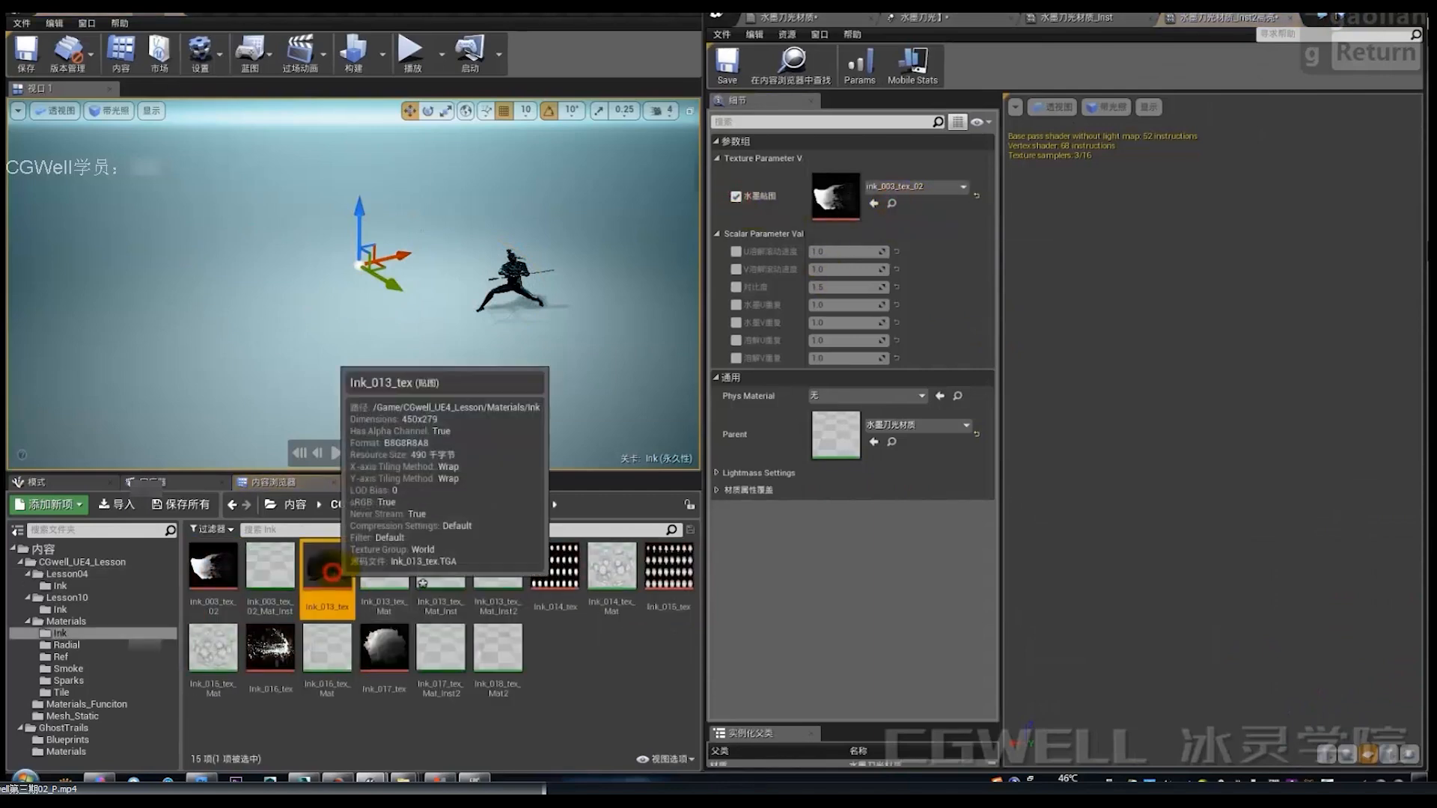
{"action": "left_click", "coordinate": [874, 203]}
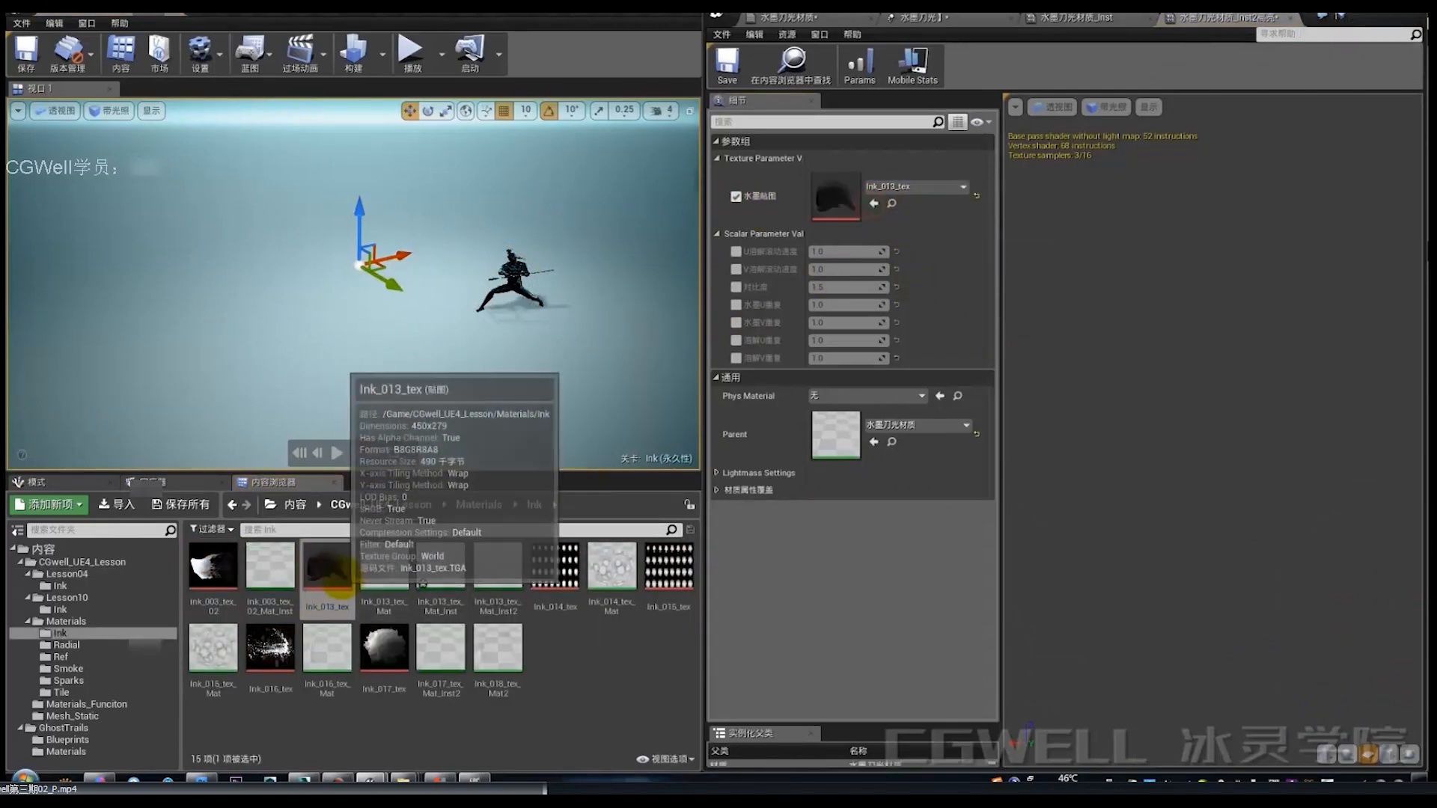
Step: Open the Ink_013_tex texture to examine its brush shape and colour channels, and return to the material instance
{"action": "double_click", "coordinate": [329, 577]}
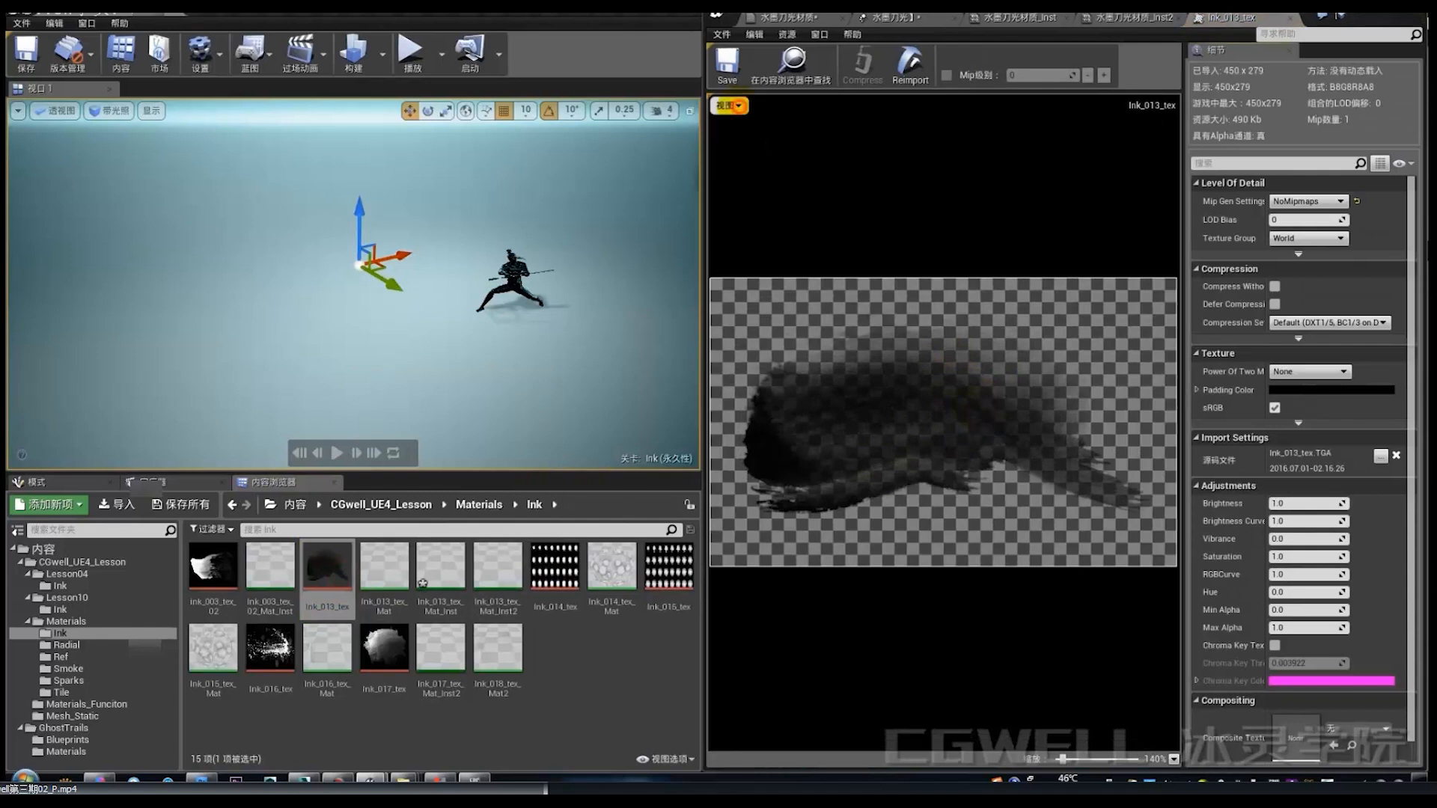
{"action": "left_click", "coordinate": [737, 106]}
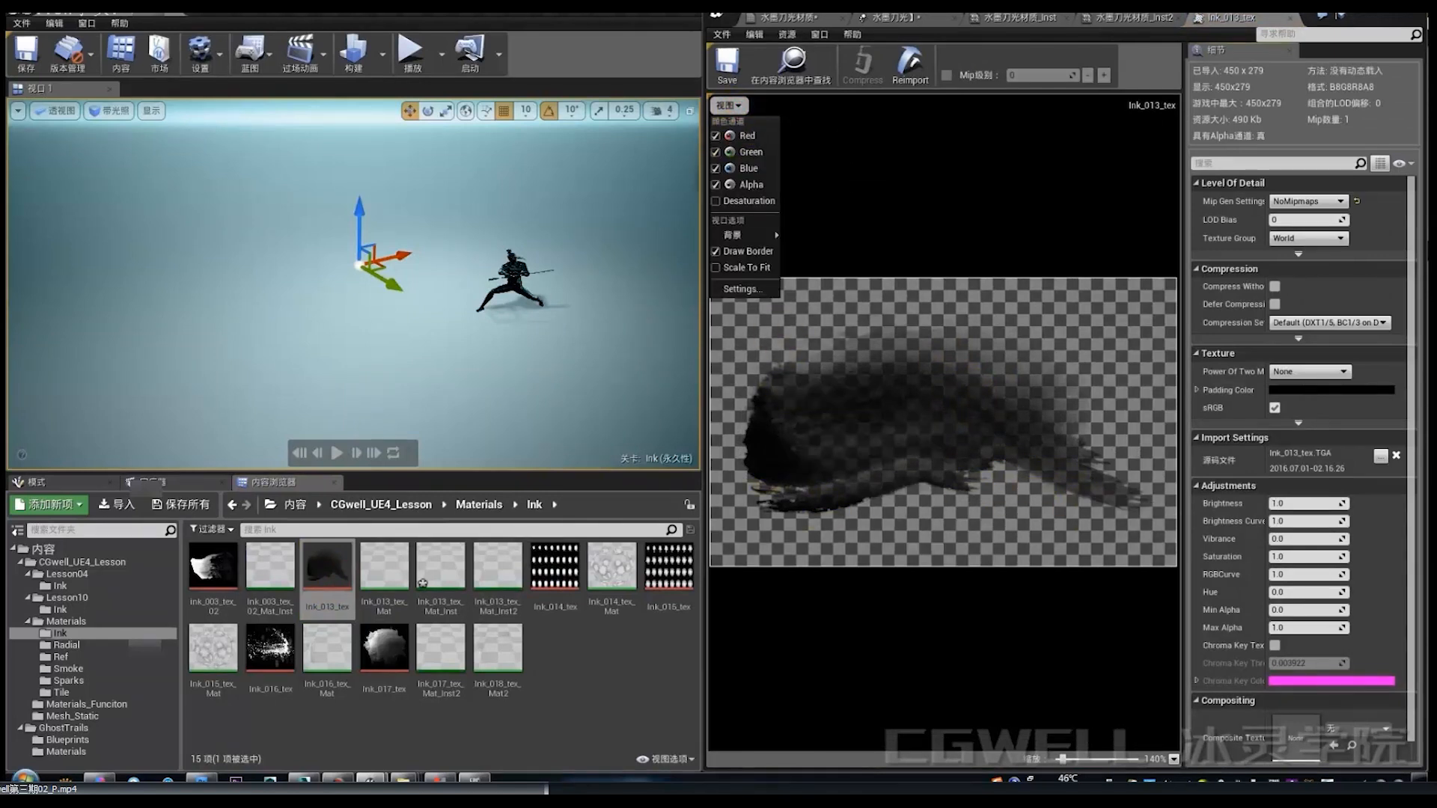
{"action": "left_click", "coordinate": [1100, 18]}
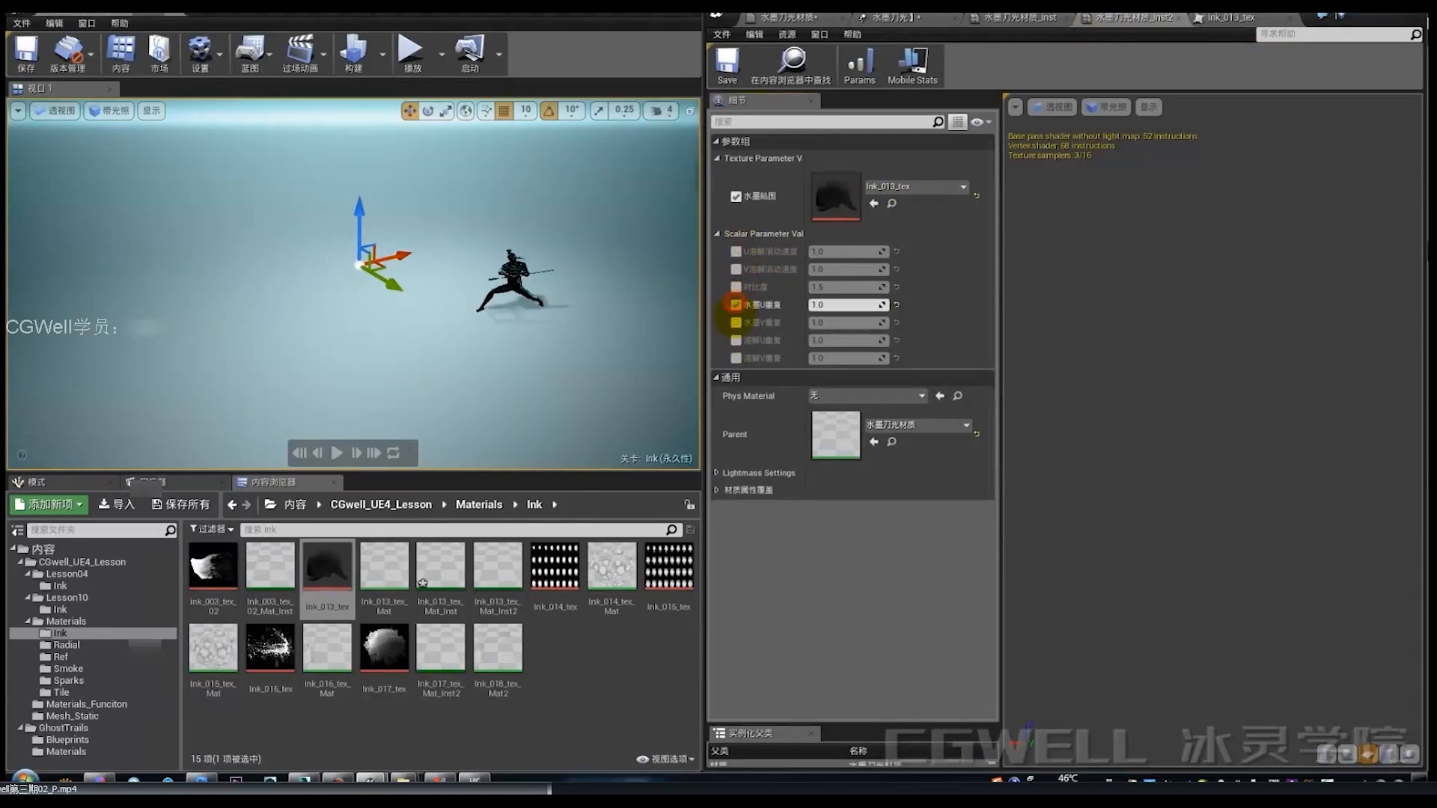
Step: Override 水墨U重复 and 水墨V重复 in the 高亮 material instance with 0.5 each, and compare against the texture
{"action": "left_click", "coordinate": [735, 323]}
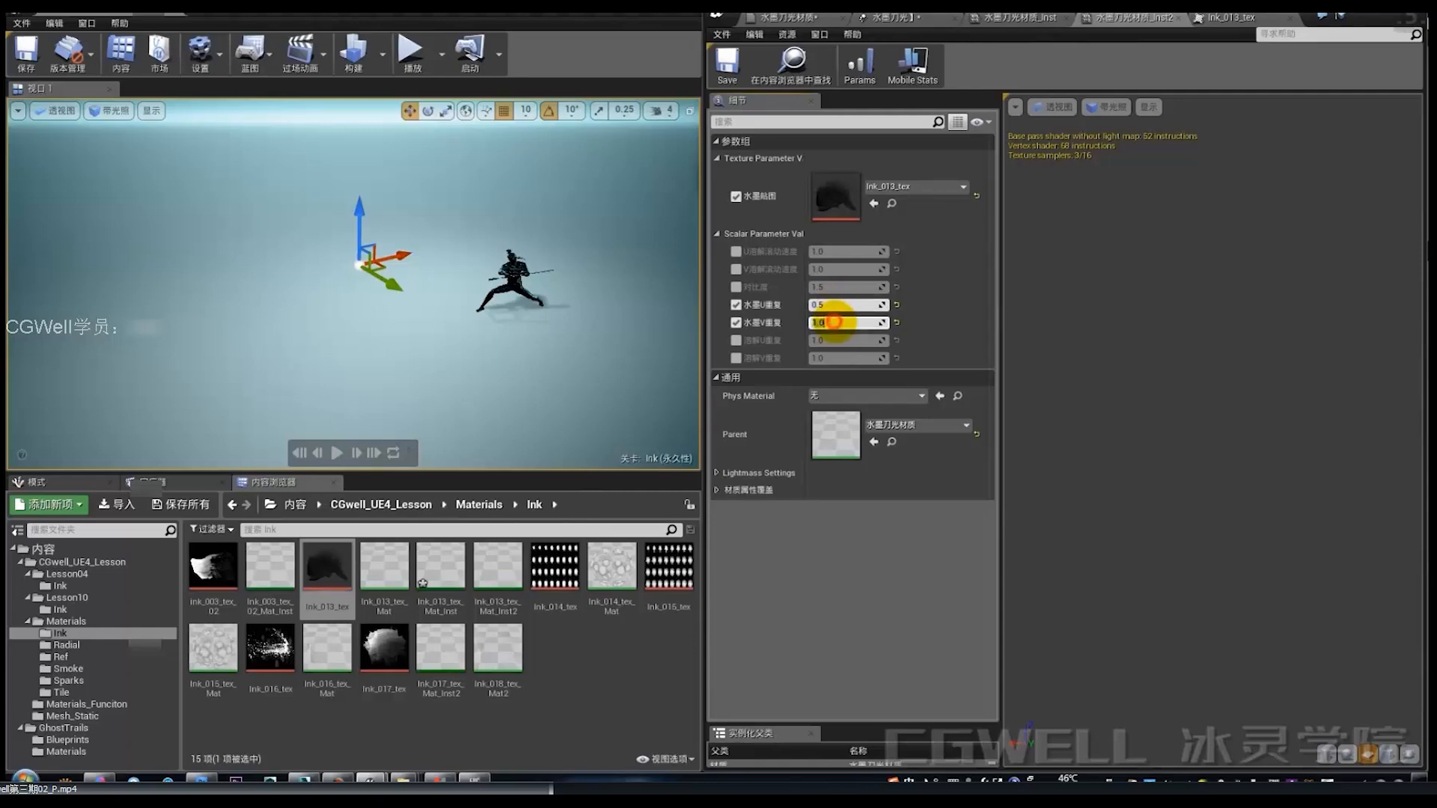
{"action": "type", "text": "0.5"}
{"action": "key", "text": "Return"}
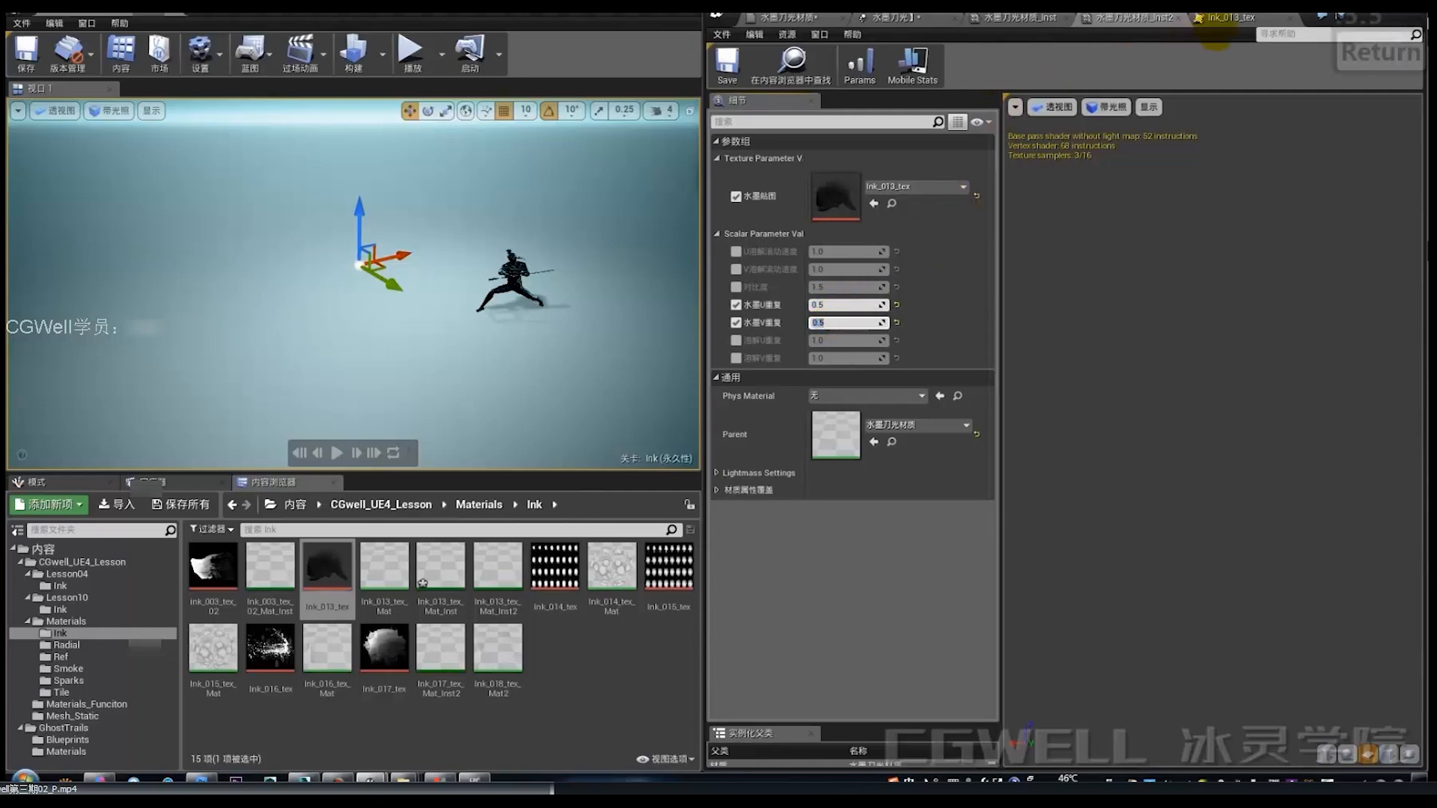
{"action": "left_click", "coordinate": [1196, 17]}
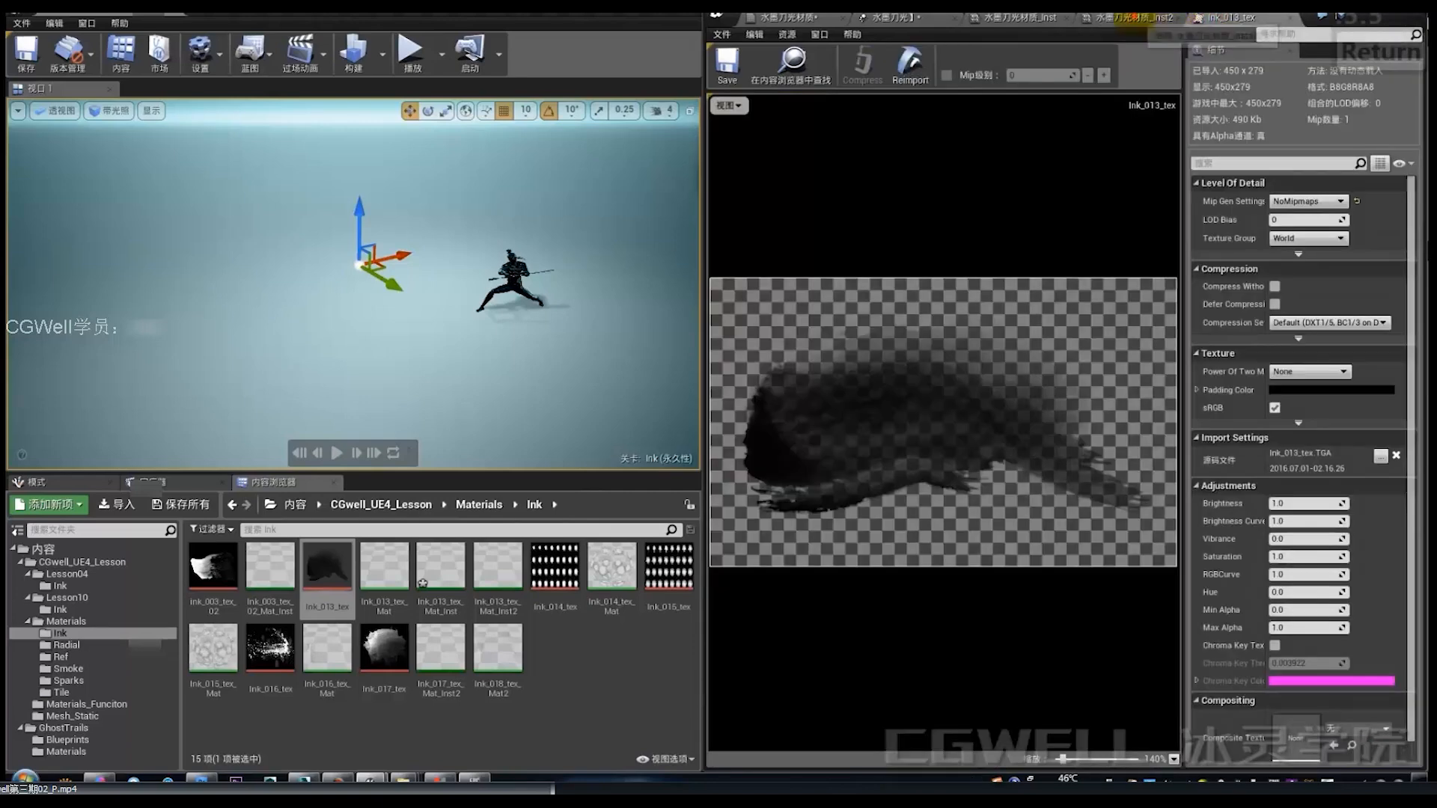
{"action": "left_click", "coordinate": [1014, 18]}
Step: In the 水墨刀光高亮 emitter's Dynamic module, switch parameter 3's distribution to Distribution Float Constant and set its constant to 0
{"action": "left_click", "coordinate": [890, 17]}
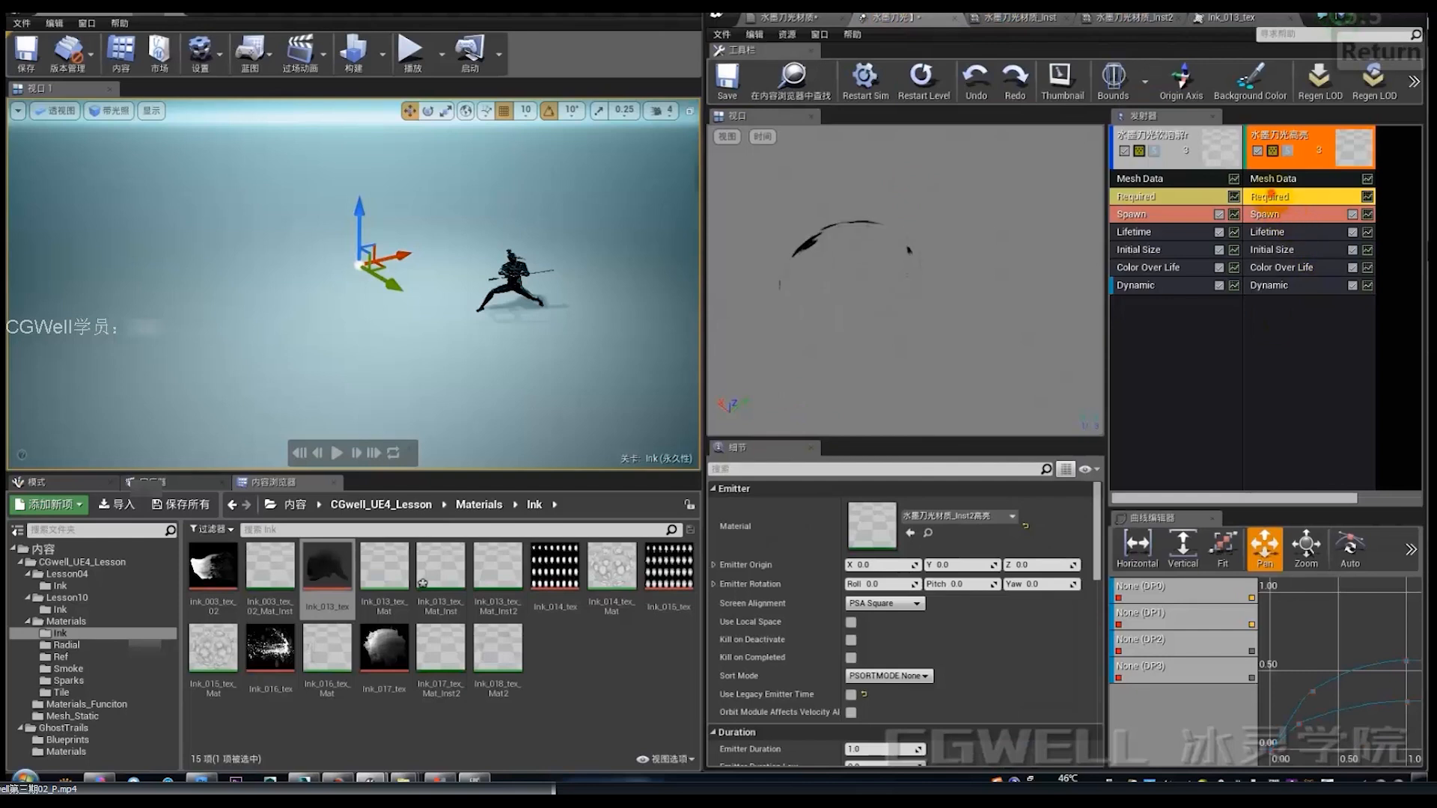
{"action": "left_click", "coordinate": [1272, 285]}
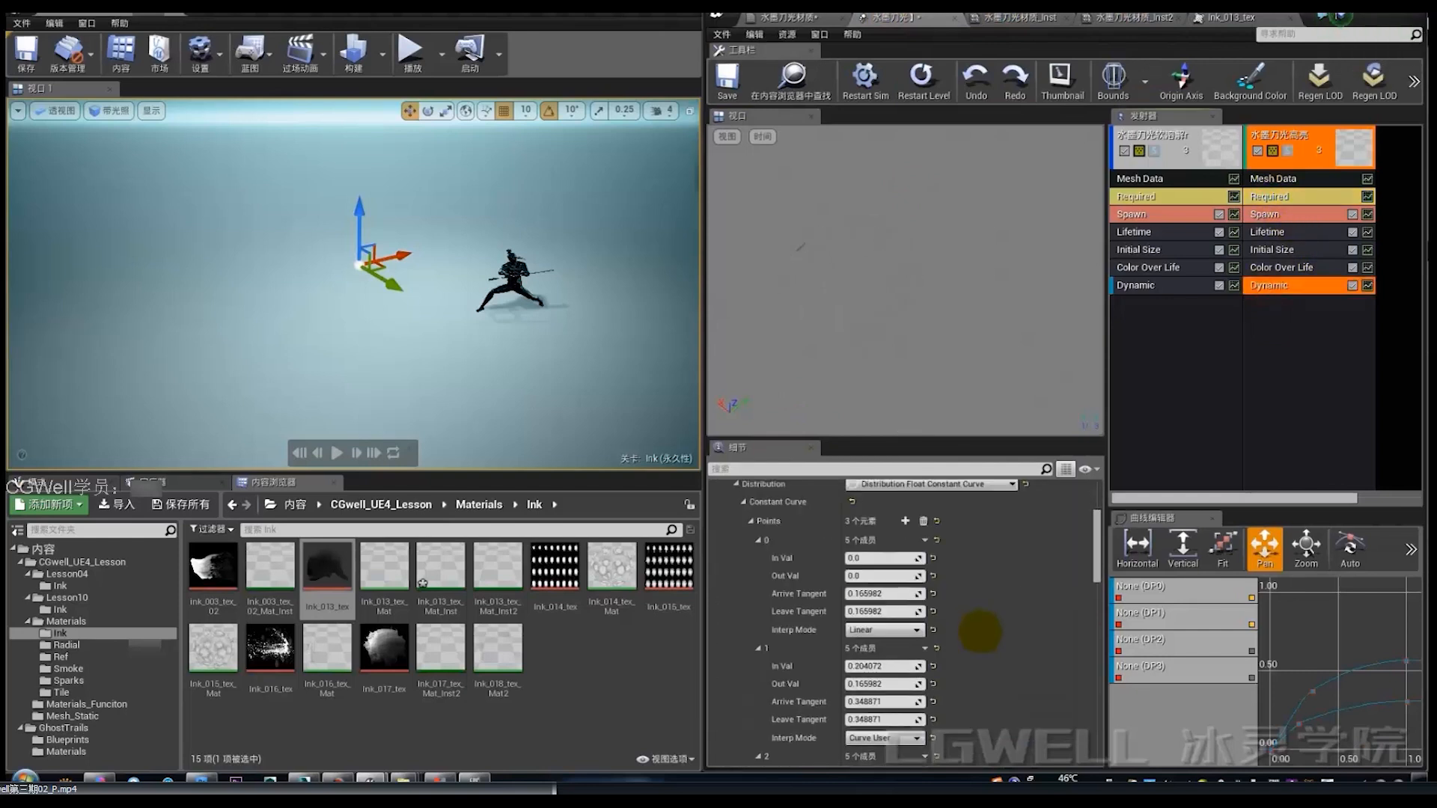
{"action": "scroll", "coordinate": [1053, 608], "scroll_direction": "down", "scroll_amount": 5}
{"action": "left_click_drag", "start_coordinate": [1096, 610], "coordinate": [1094, 716]}
{"action": "left_click", "coordinate": [883, 702]}
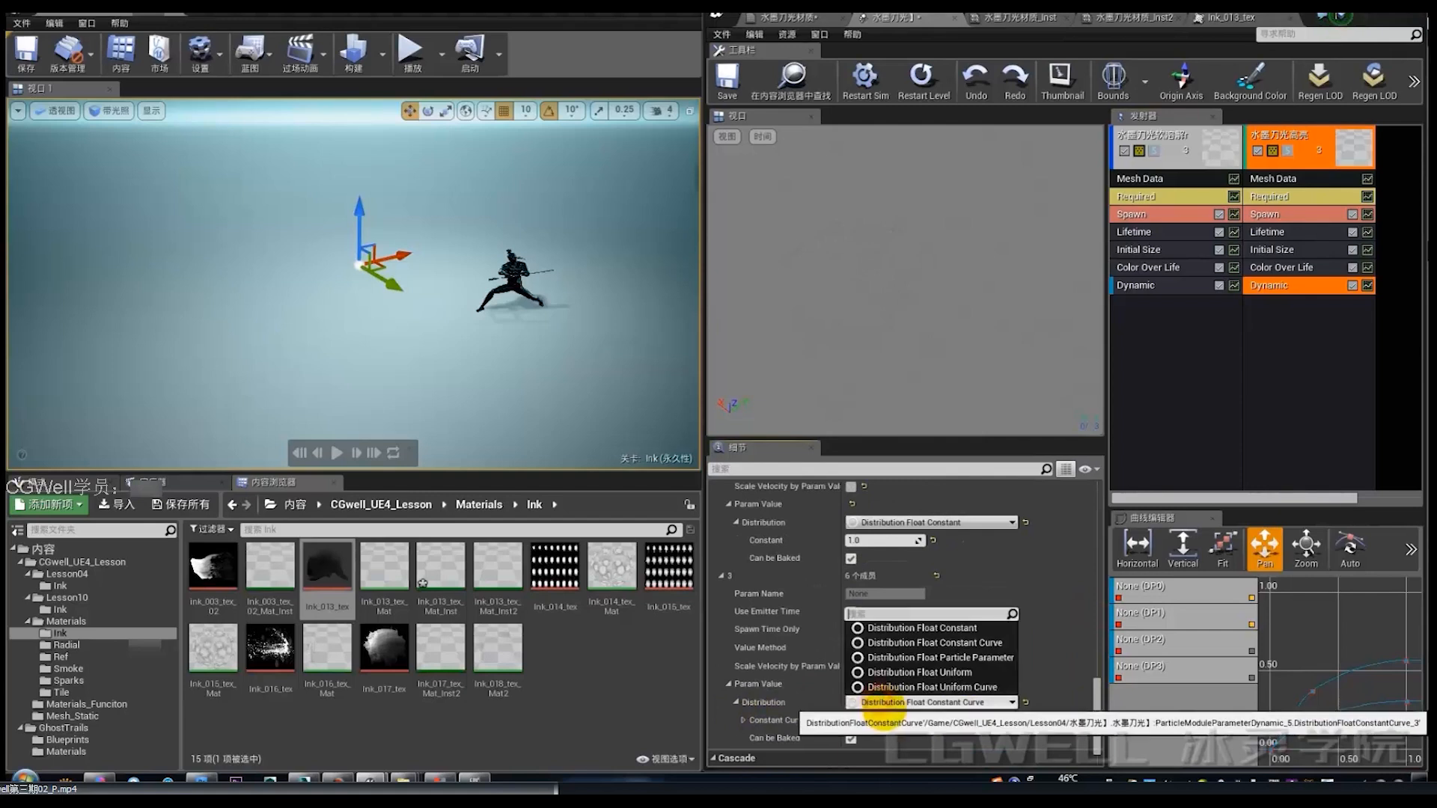
{"action": "left_click", "coordinate": [941, 628]}
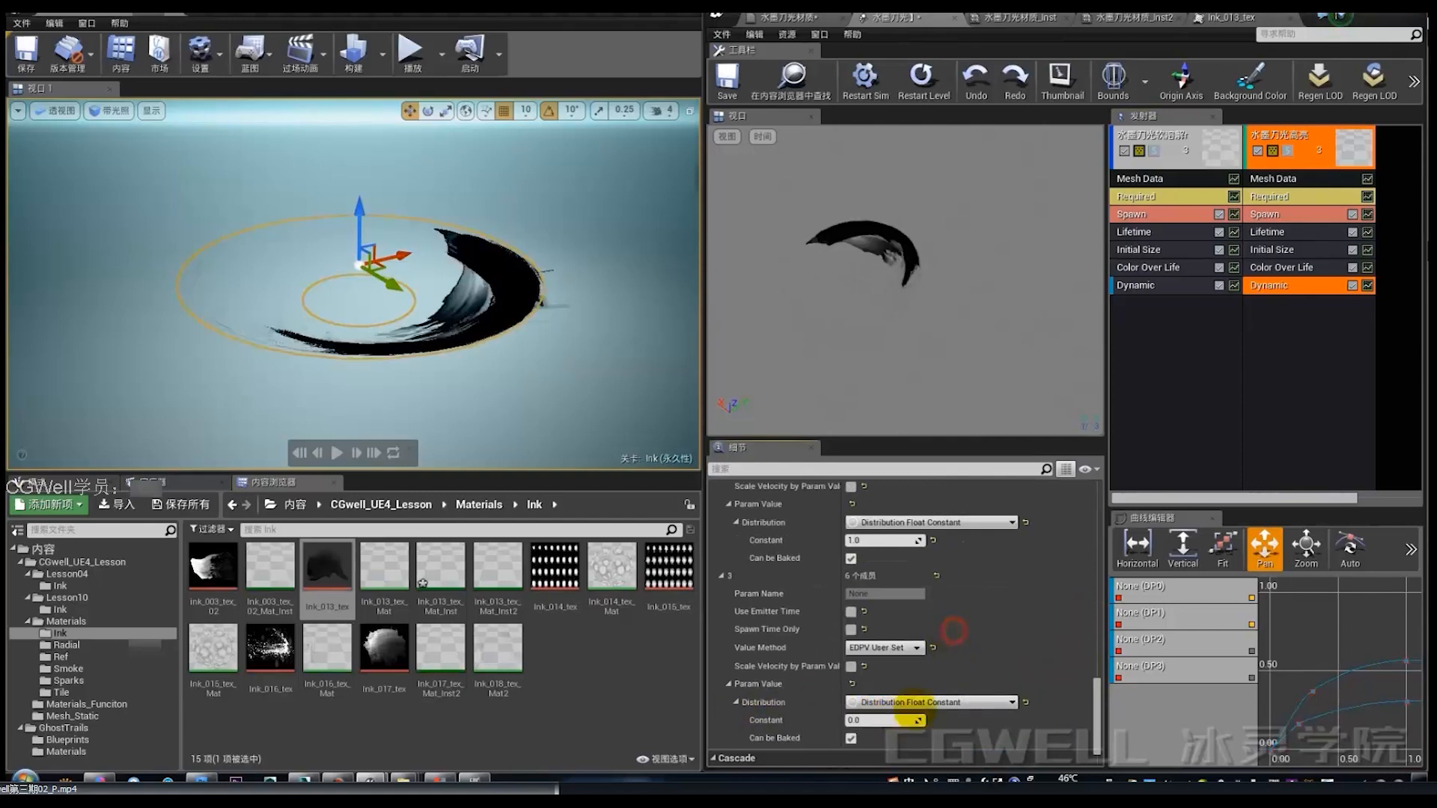
{"action": "left_click", "coordinate": [882, 720]}
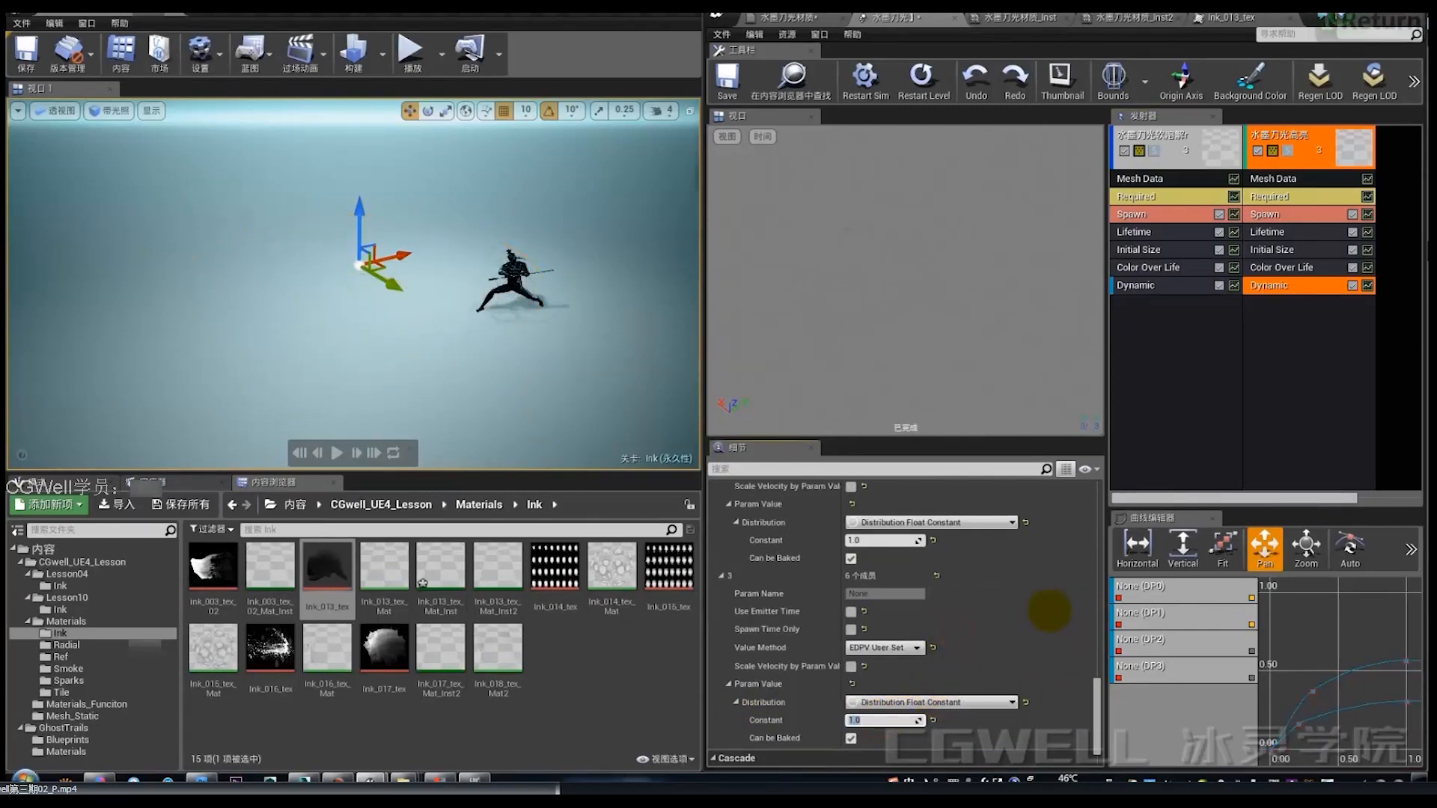
{"action": "type", "text": "0"}
{"action": "key", "text": "Return"}
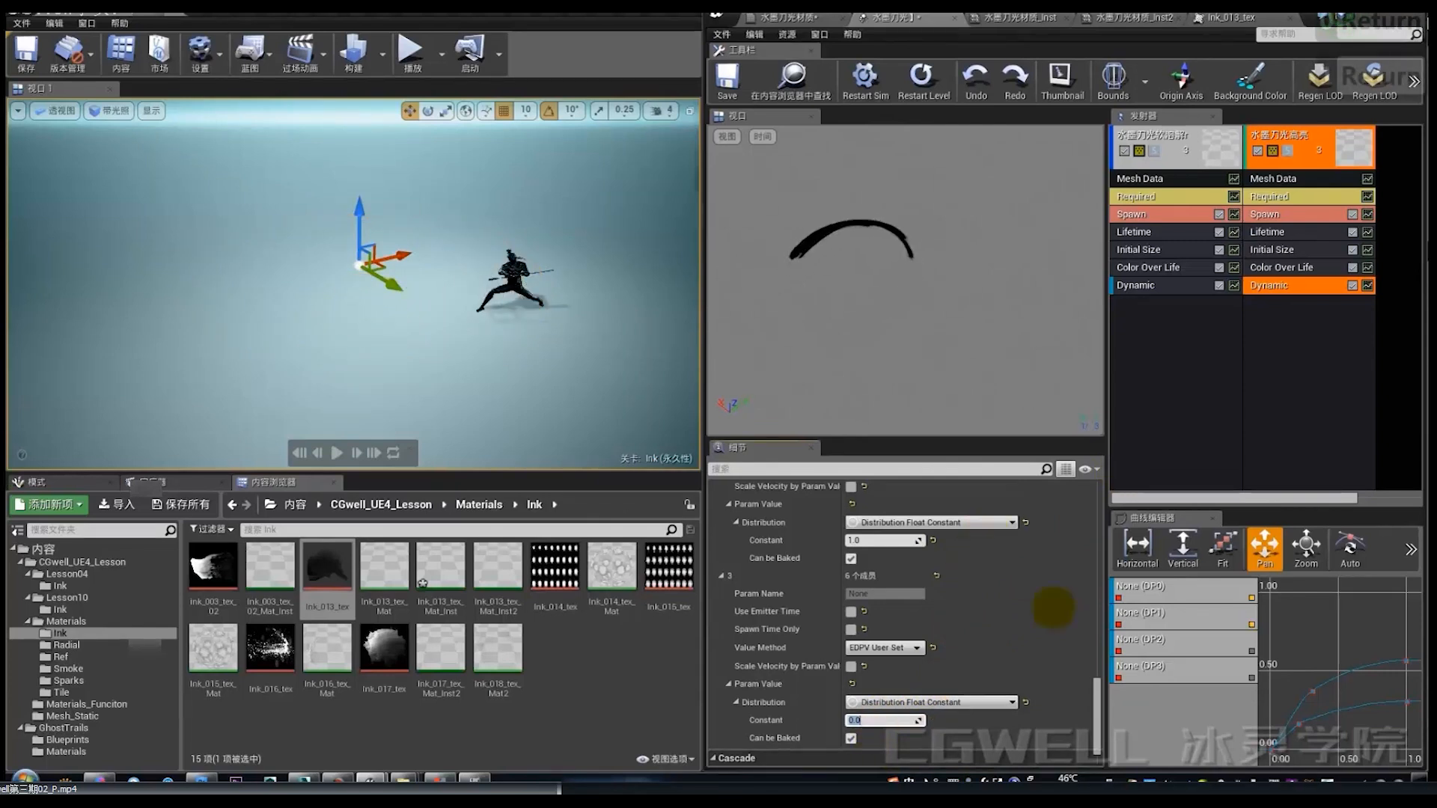
Step: Set the 水墨刀光高亮 emitter's Lifetime constant to 0.2 and replay the effect in the level
{"action": "left_click", "coordinate": [1289, 196]}
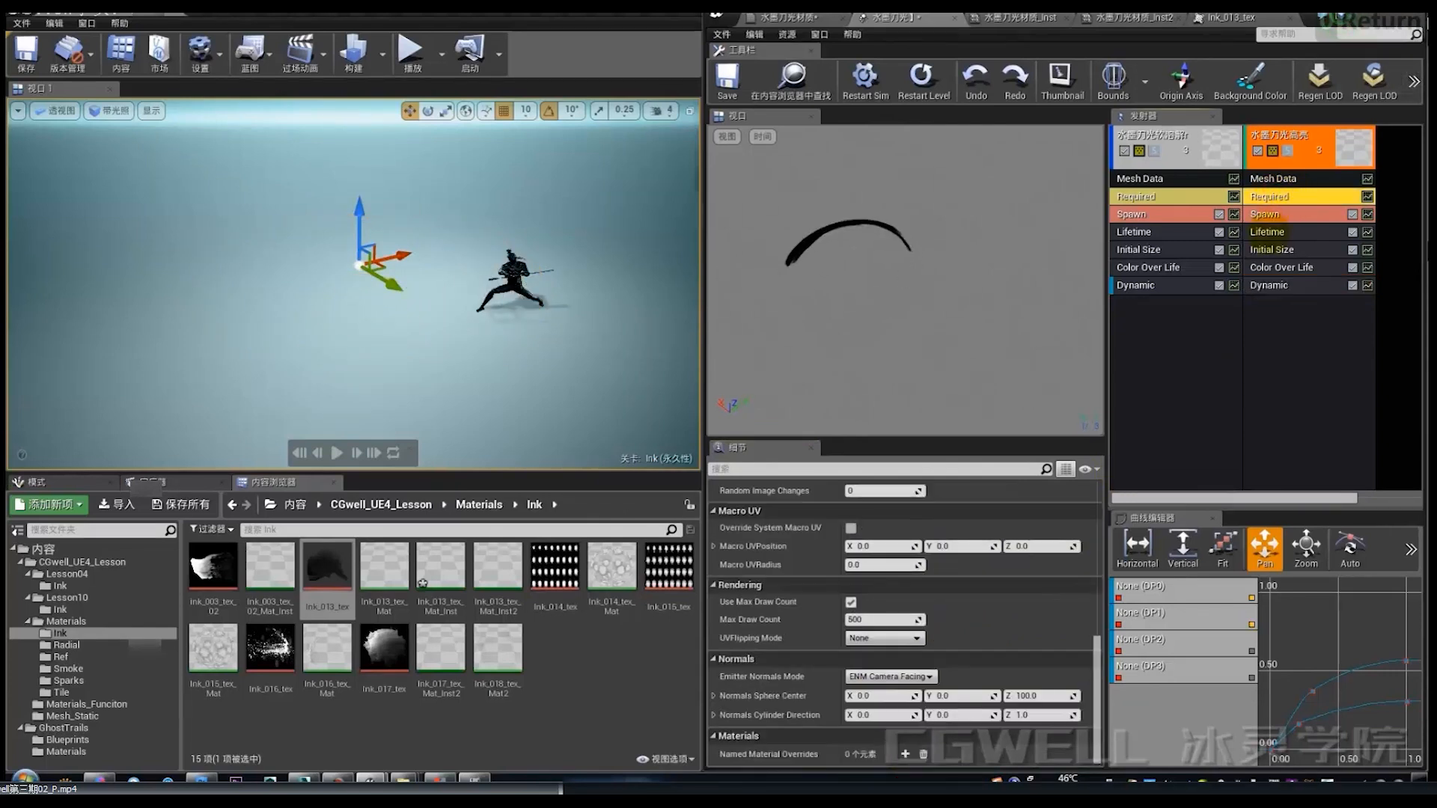
{"action": "left_click", "coordinate": [1267, 232]}
{"action": "left_click", "coordinate": [868, 524]}
{"action": "left_click", "coordinate": [880, 547]}
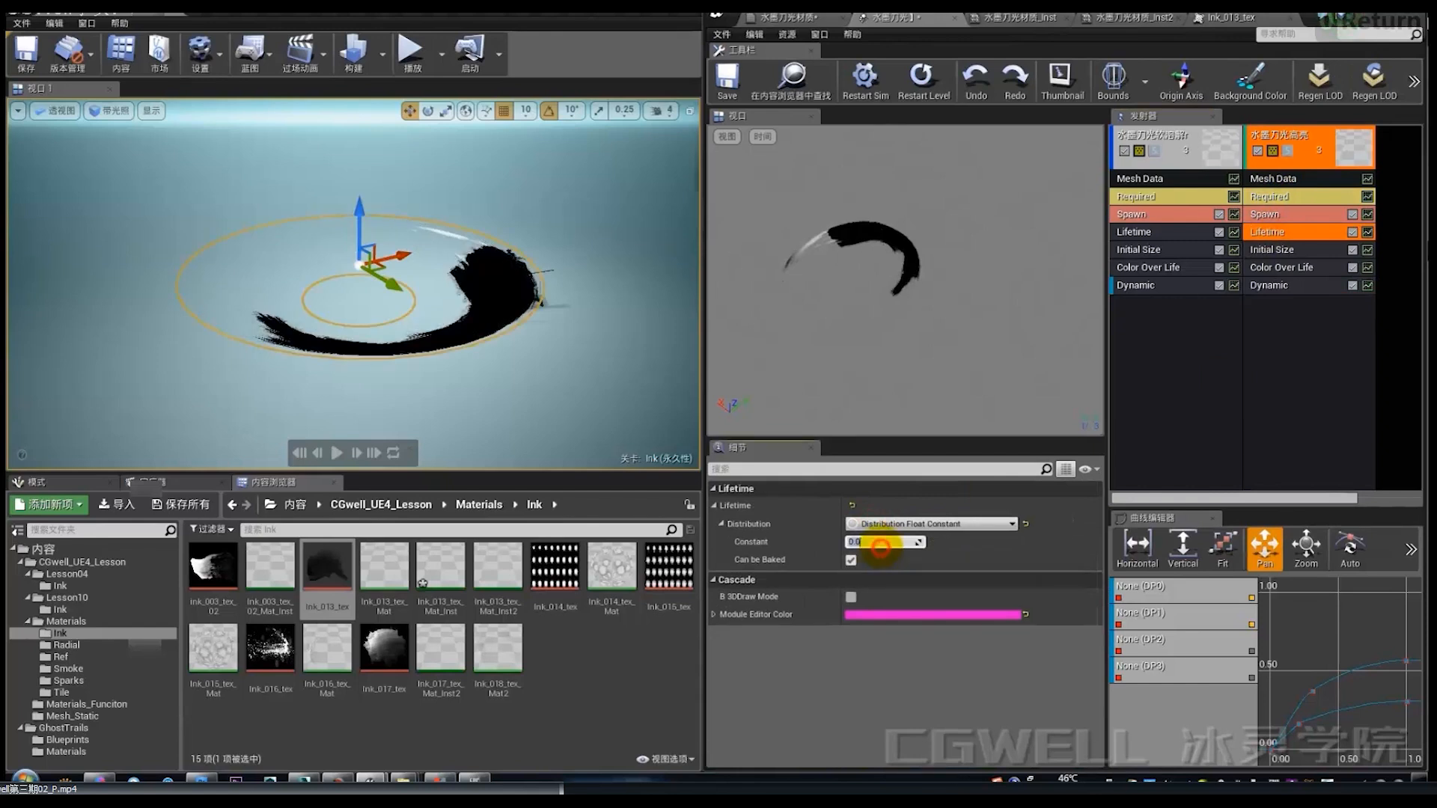
{"action": "type", "text": "0.2"}
{"action": "left_click", "coordinate": [1042, 209]}
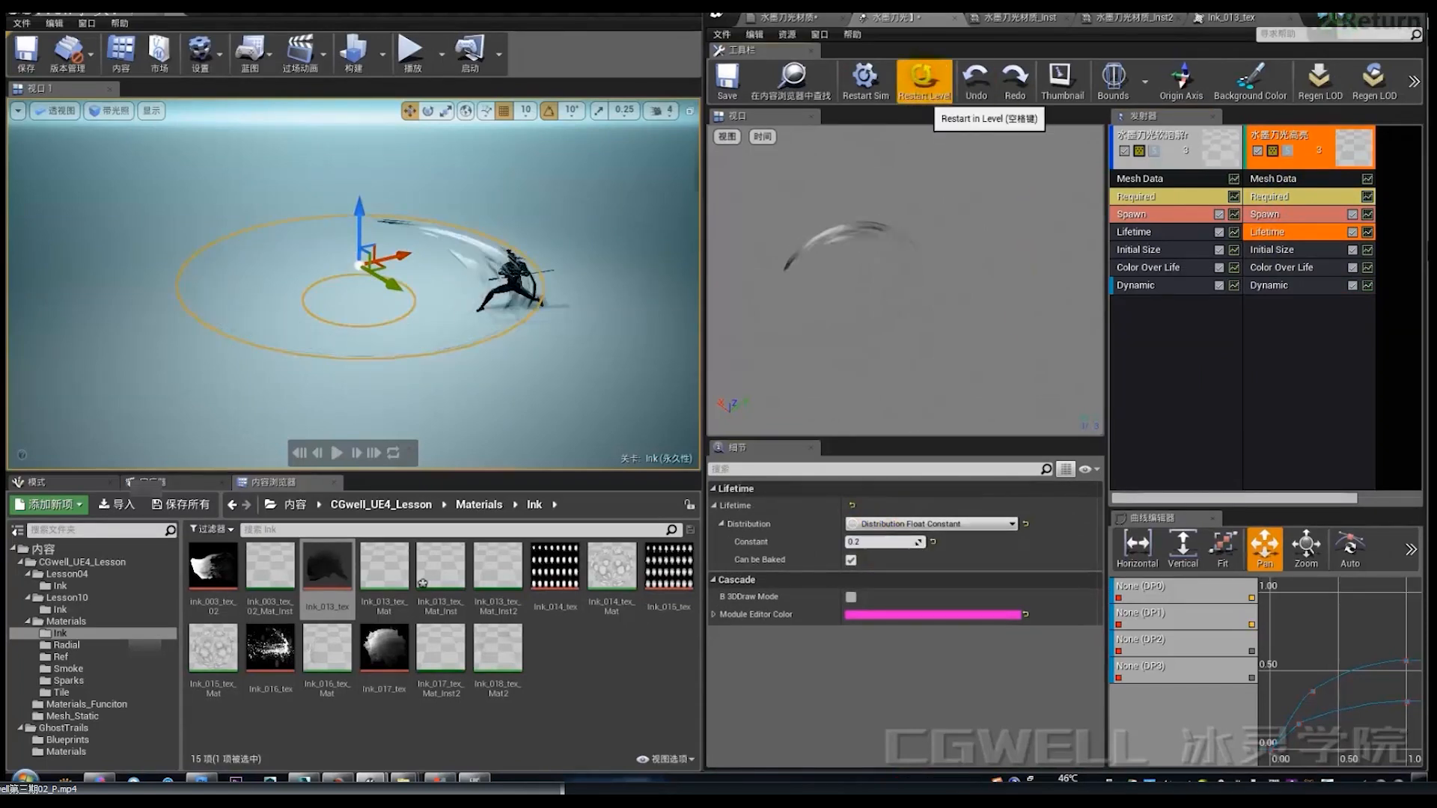
{"action": "left_click", "coordinate": [925, 86]}
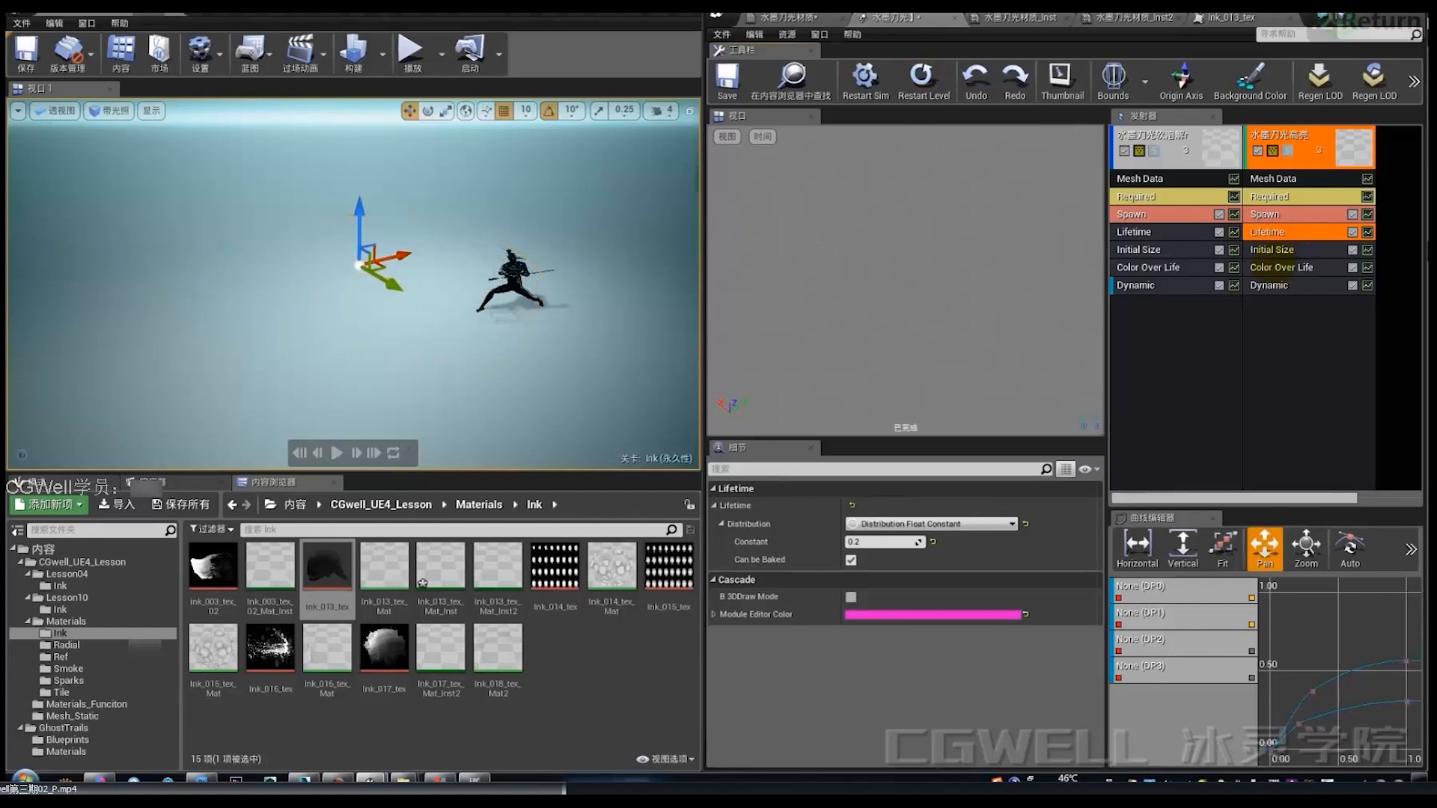
Step: Set Color Over Life point 0 of the 水墨刀光高亮 emitter to bright cyan, about R 0.31, G 1, B 0.99
{"action": "left_click", "coordinate": [1273, 268]}
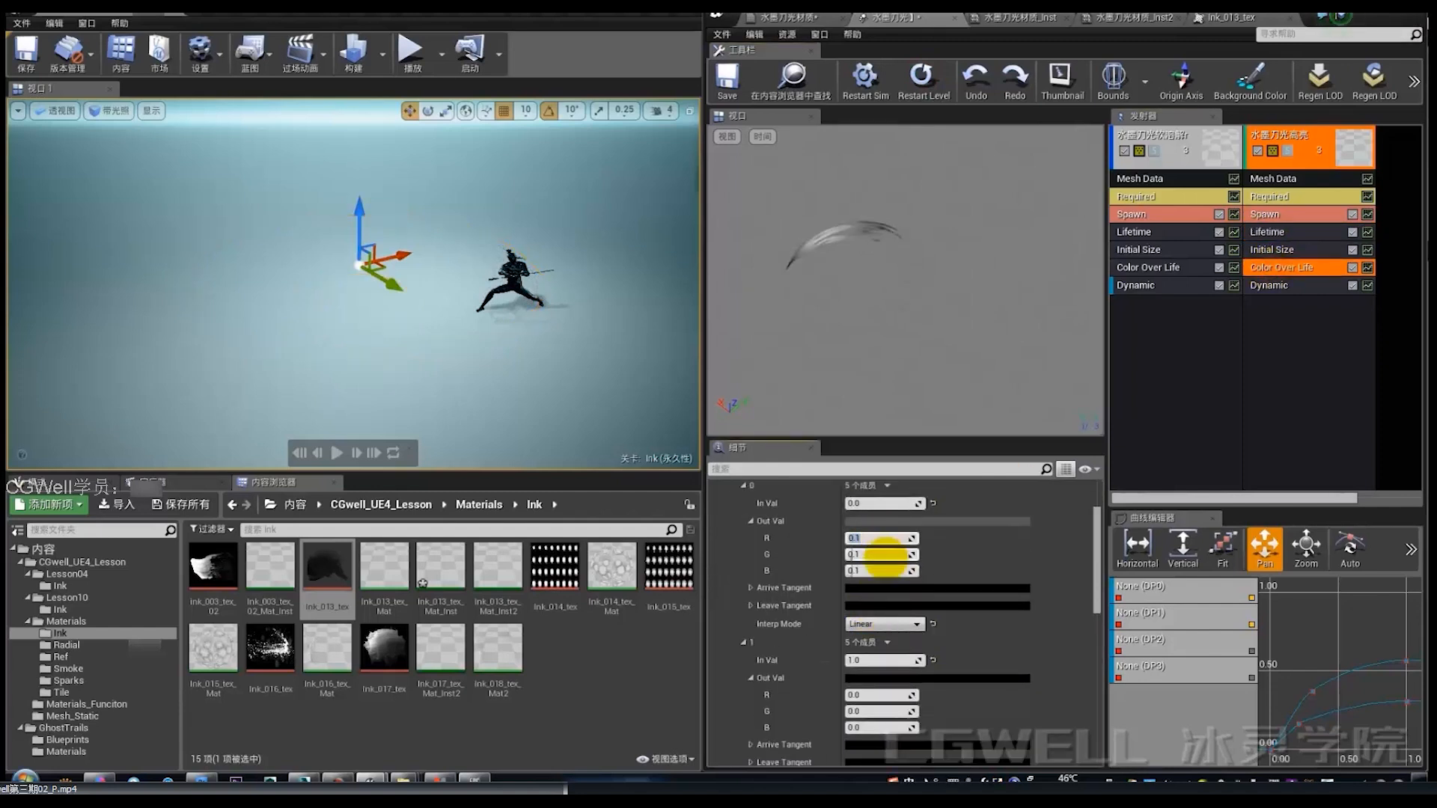
{"action": "left_click", "coordinate": [896, 522]}
{"action": "left_click_drag", "start_coordinate": [1005, 518], "coordinate": [941, 500]}
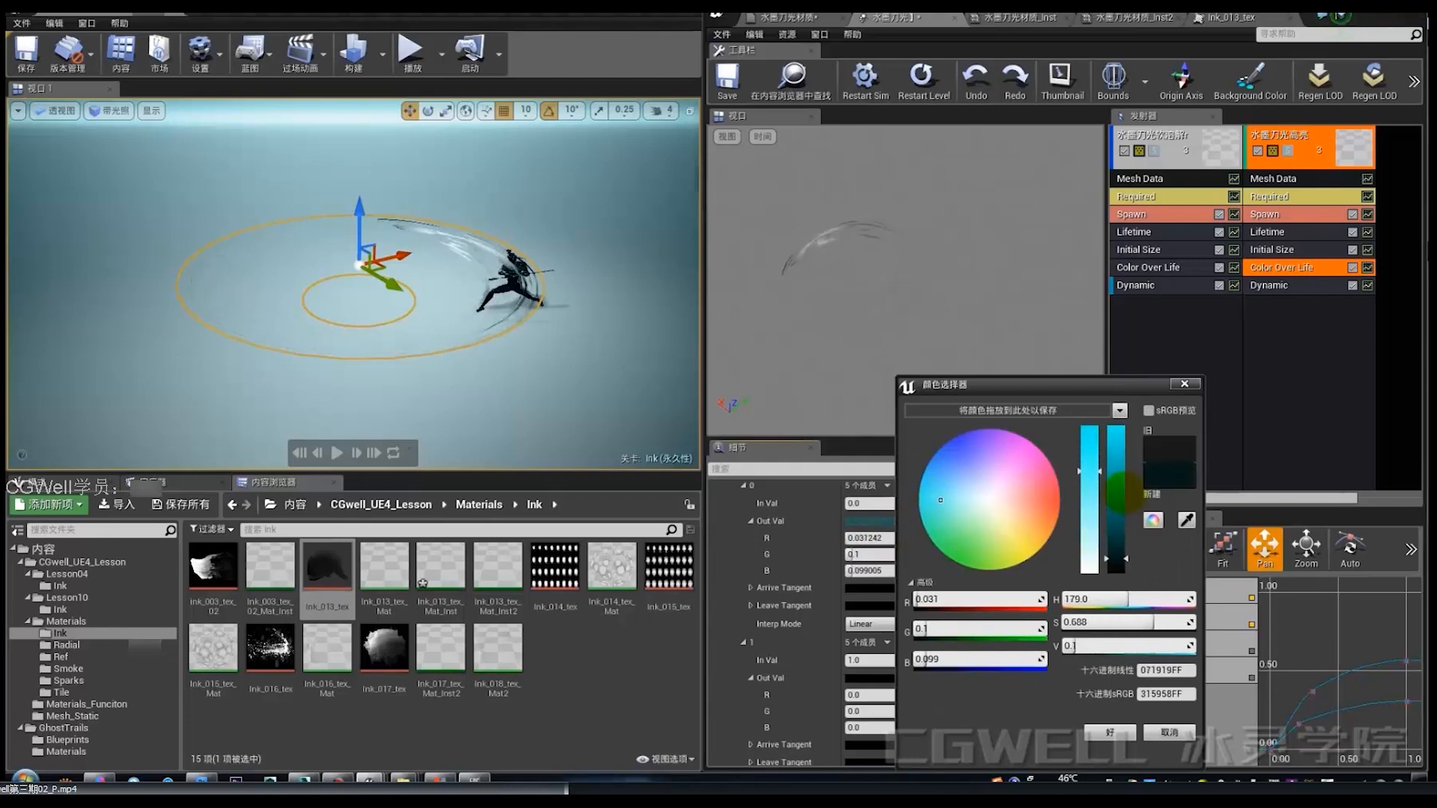
{"action": "left_click_drag", "start_coordinate": [1117, 490], "coordinate": [1120, 410]}
{"action": "left_click", "coordinate": [1110, 732]}
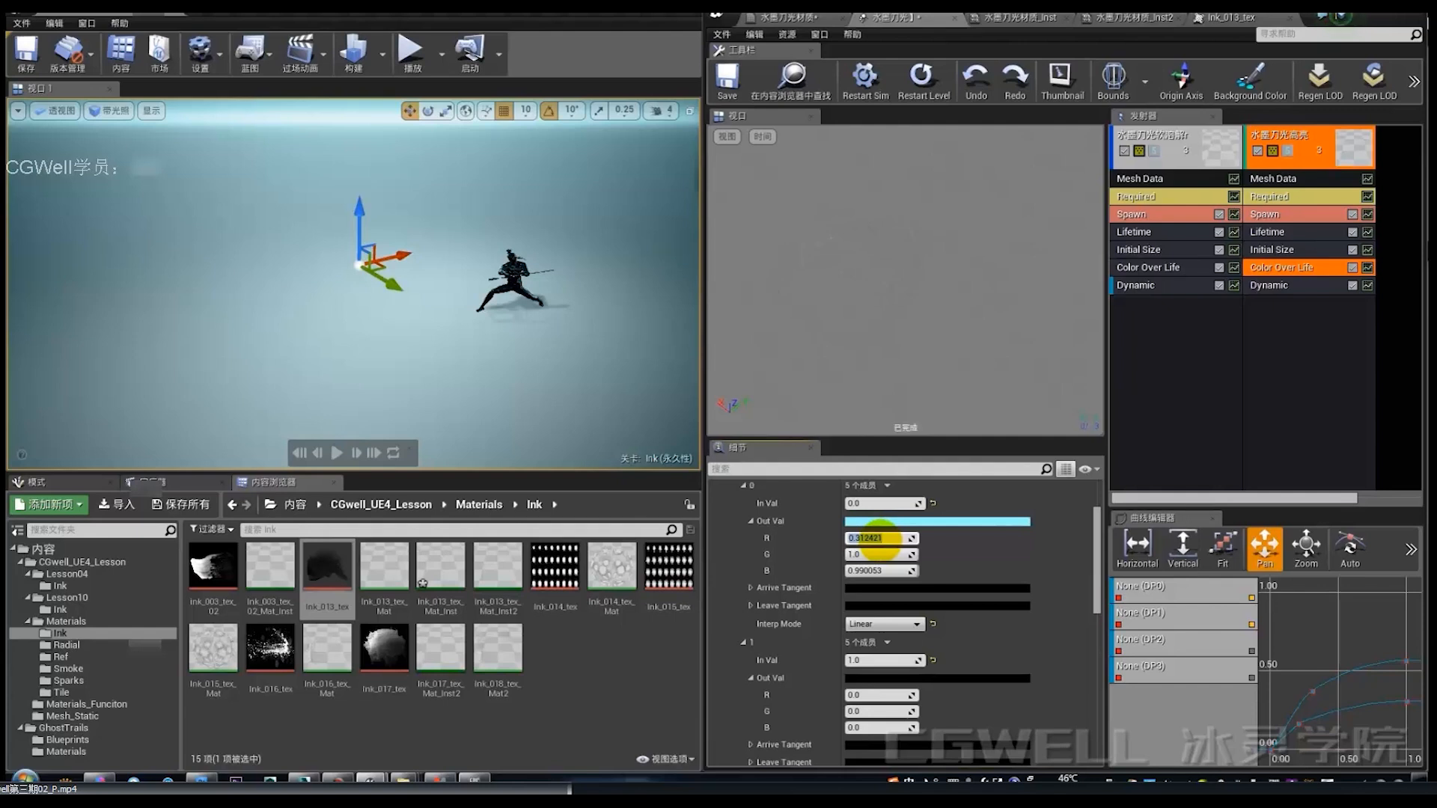
Step: Set the 水墨刀光高亮 emitter's Color Over Life point 0 to R 400, G 2000, B 2000 and replay the effect in the level
{"action": "type", "text": "400"}
{"action": "left_click", "coordinate": [872, 556]}
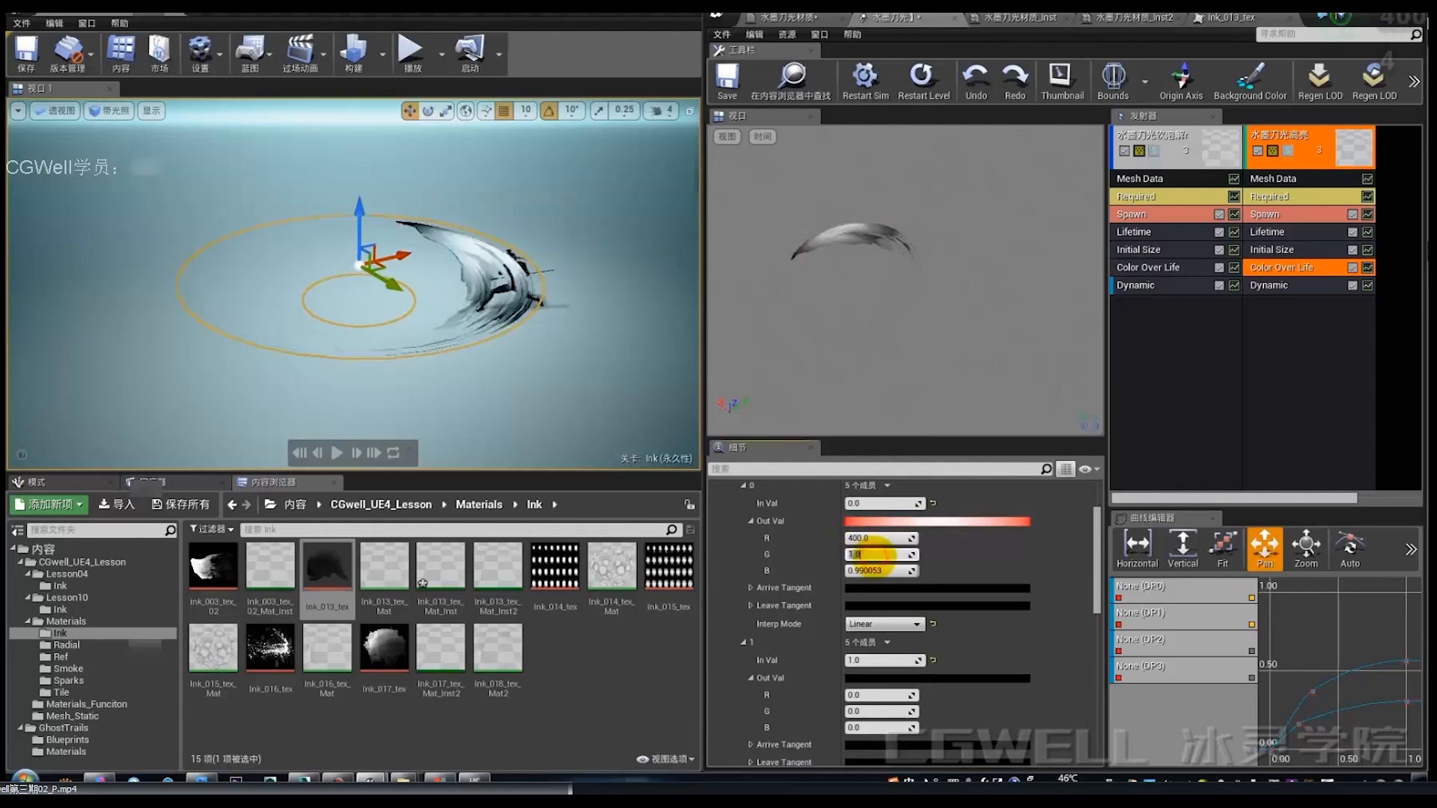
{"action": "type", "text": "400"}
{"action": "left_click", "coordinate": [876, 571]}
{"action": "type", "text": "2"}
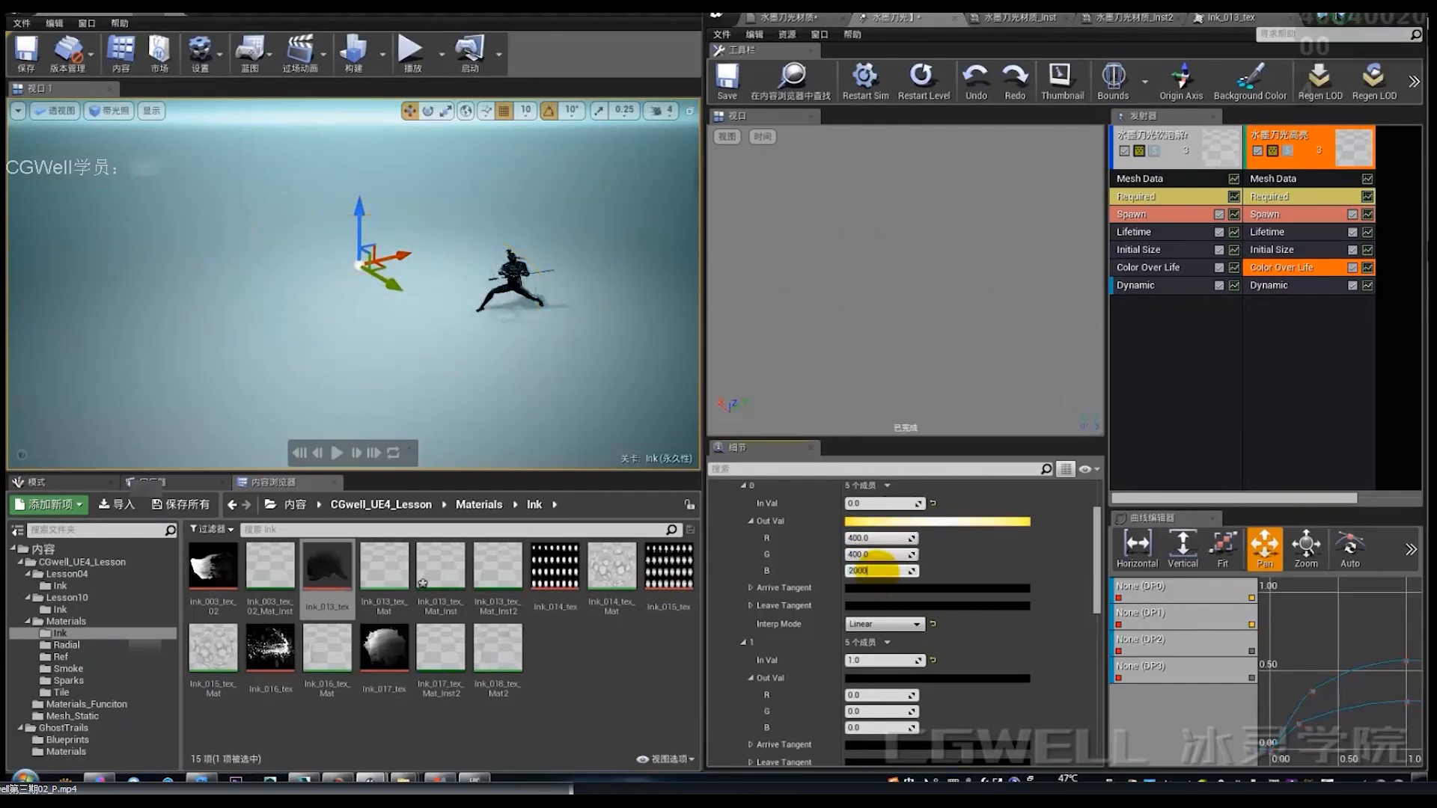
{"action": "type", "text": "000"}
{"action": "key", "text": "Return"}
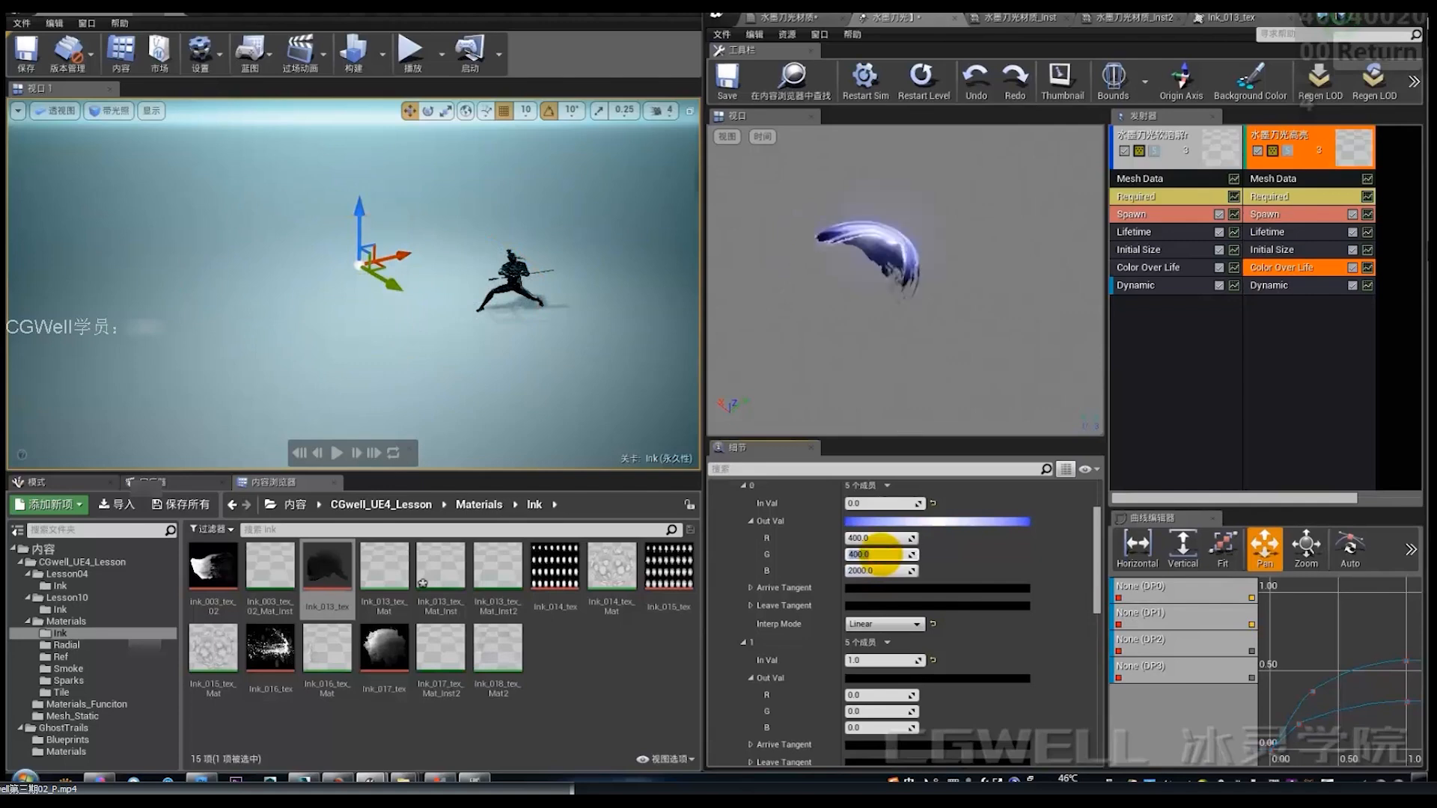
{"action": "type", "text": "2000"}
{"action": "key", "text": "Return"}
{"action": "left_click", "coordinate": [925, 81]}
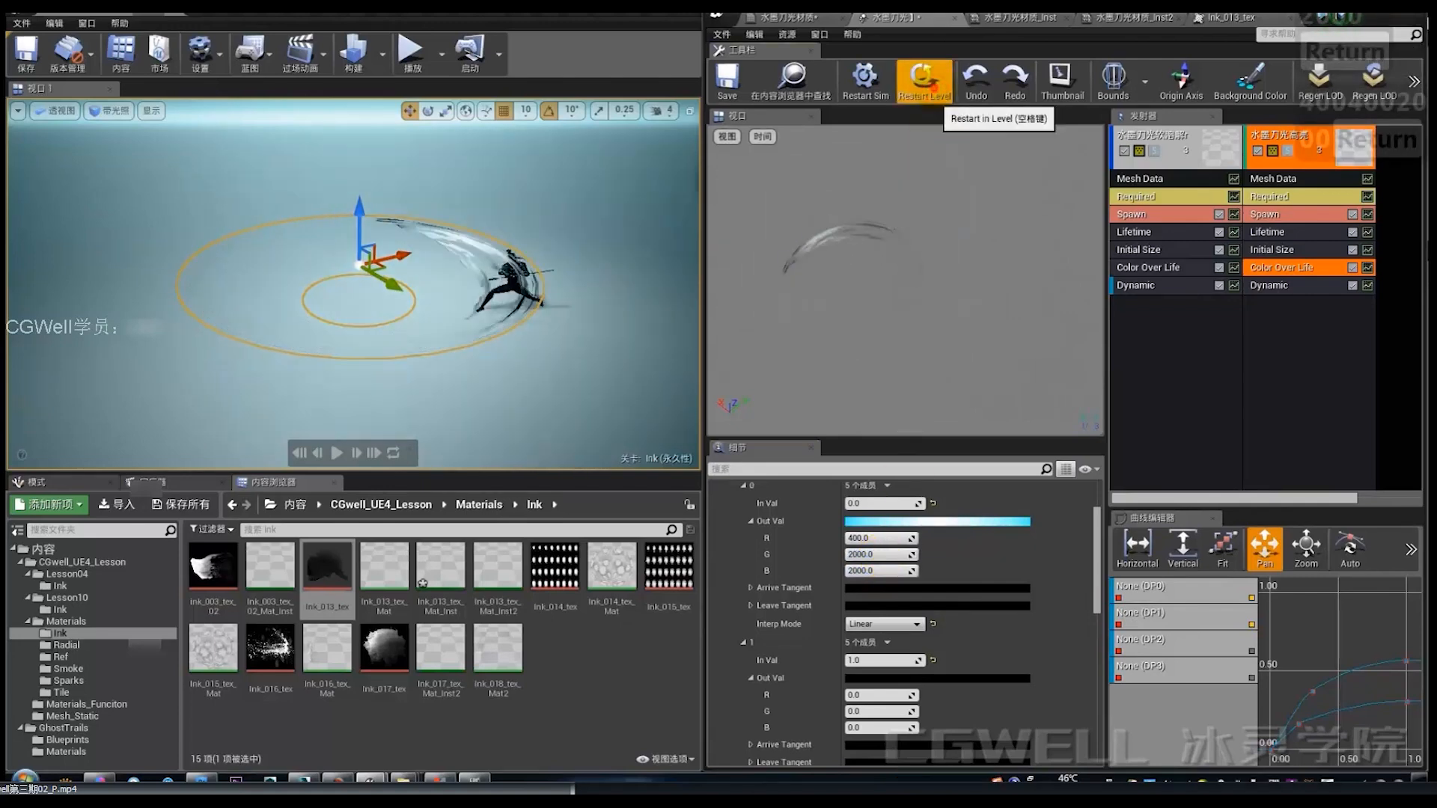
{"action": "left_click", "coordinate": [934, 88]}
{"action": "left_click", "coordinate": [936, 88]}
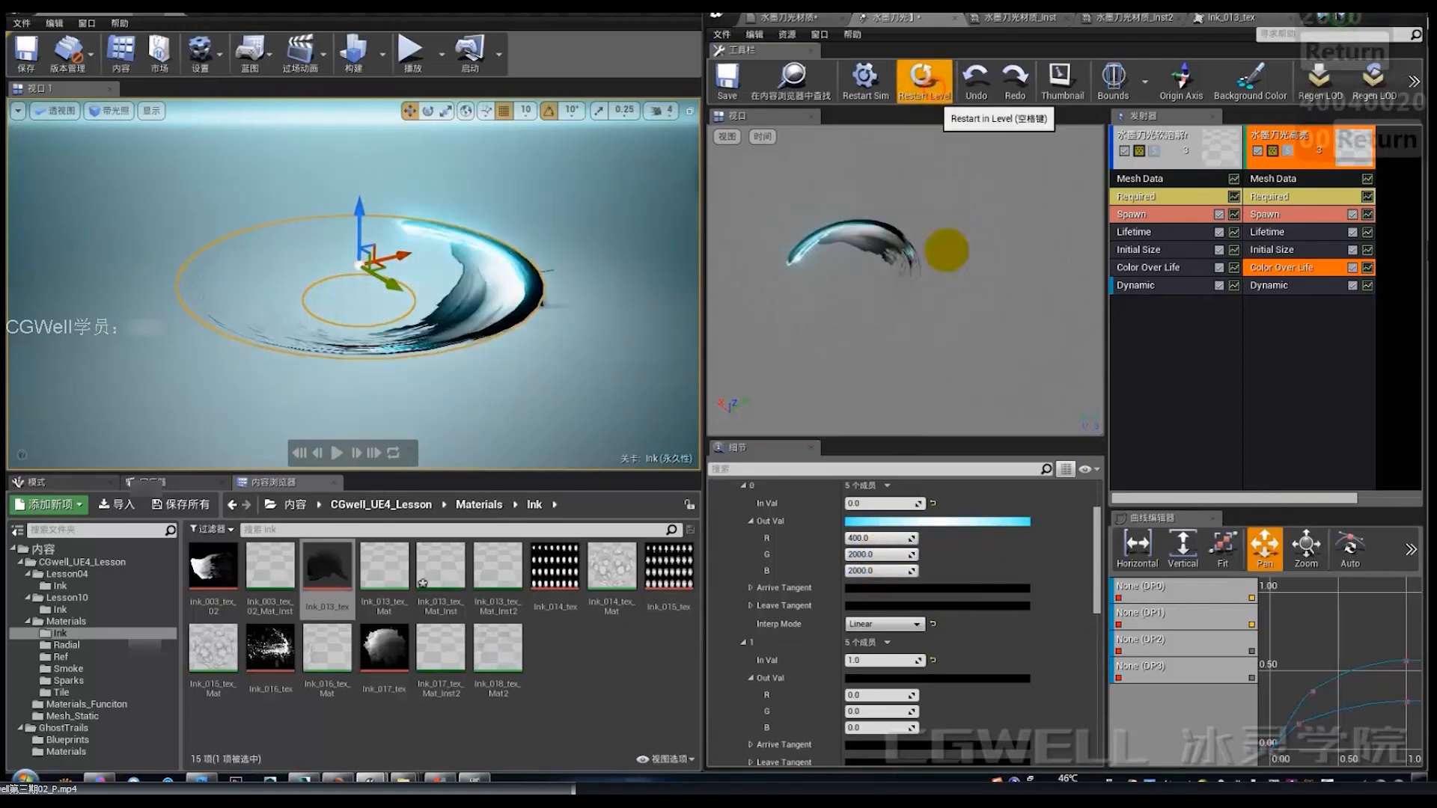
Step: Set the alpha curve's point 0 Out Val to 30 in the 水墨刀光高亮 emitter's Color Over Life module and replay the effect
{"action": "left_click_drag", "start_coordinate": [1094, 584], "coordinate": [1098, 696]}
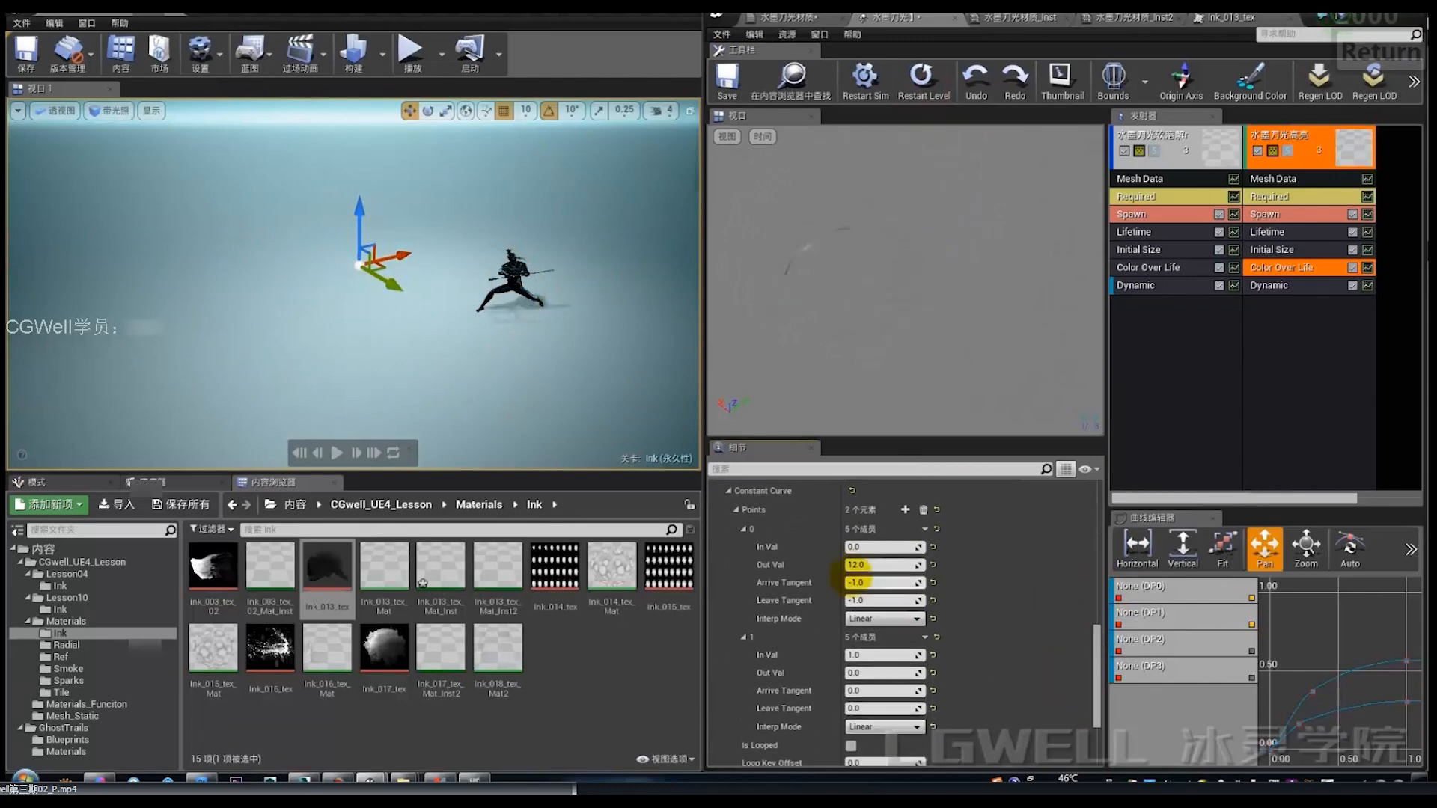
{"action": "type", "text": "30"}
{"action": "key", "text": "Return"}
{"action": "left_click", "coordinate": [925, 83]}
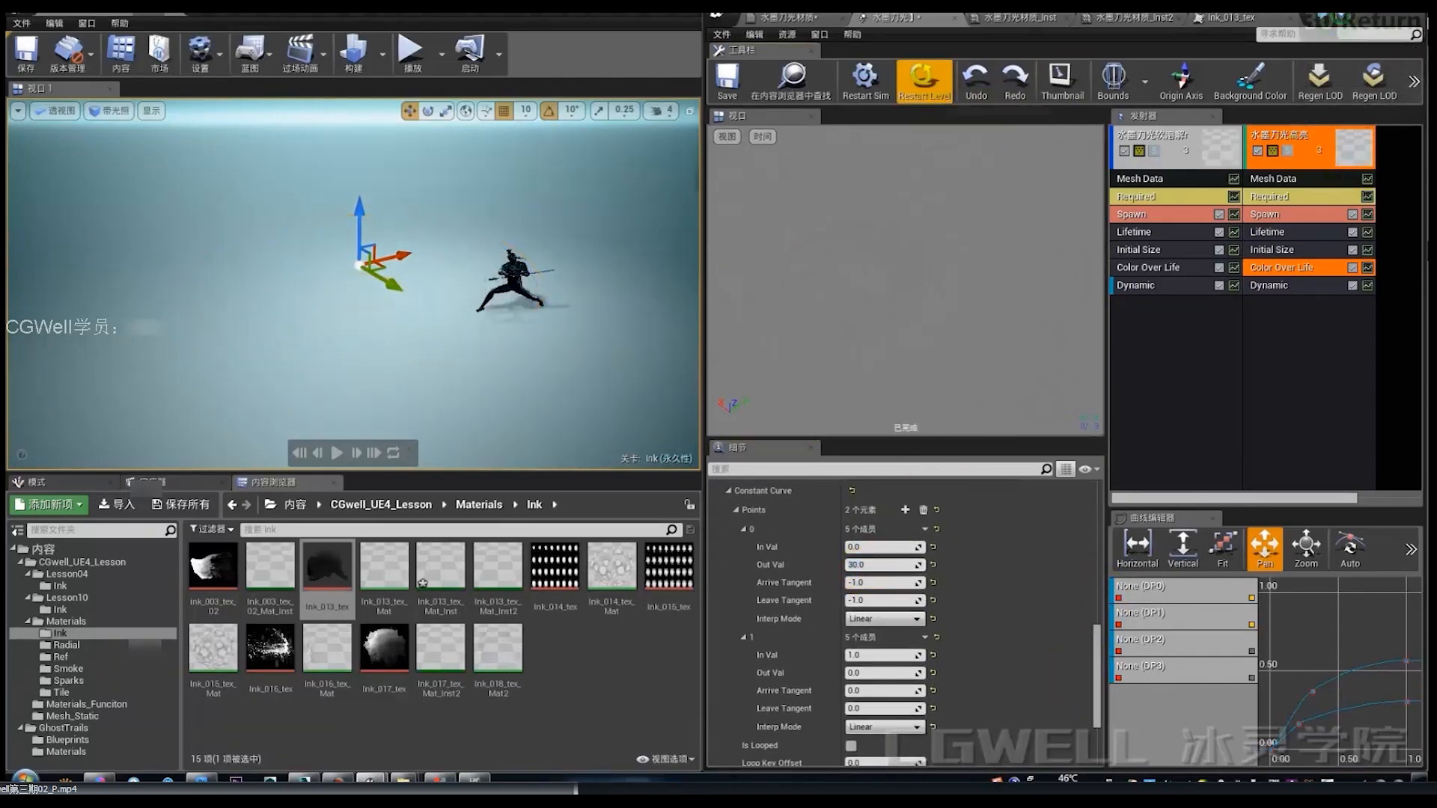
{"action": "left_click", "coordinate": [924, 81]}
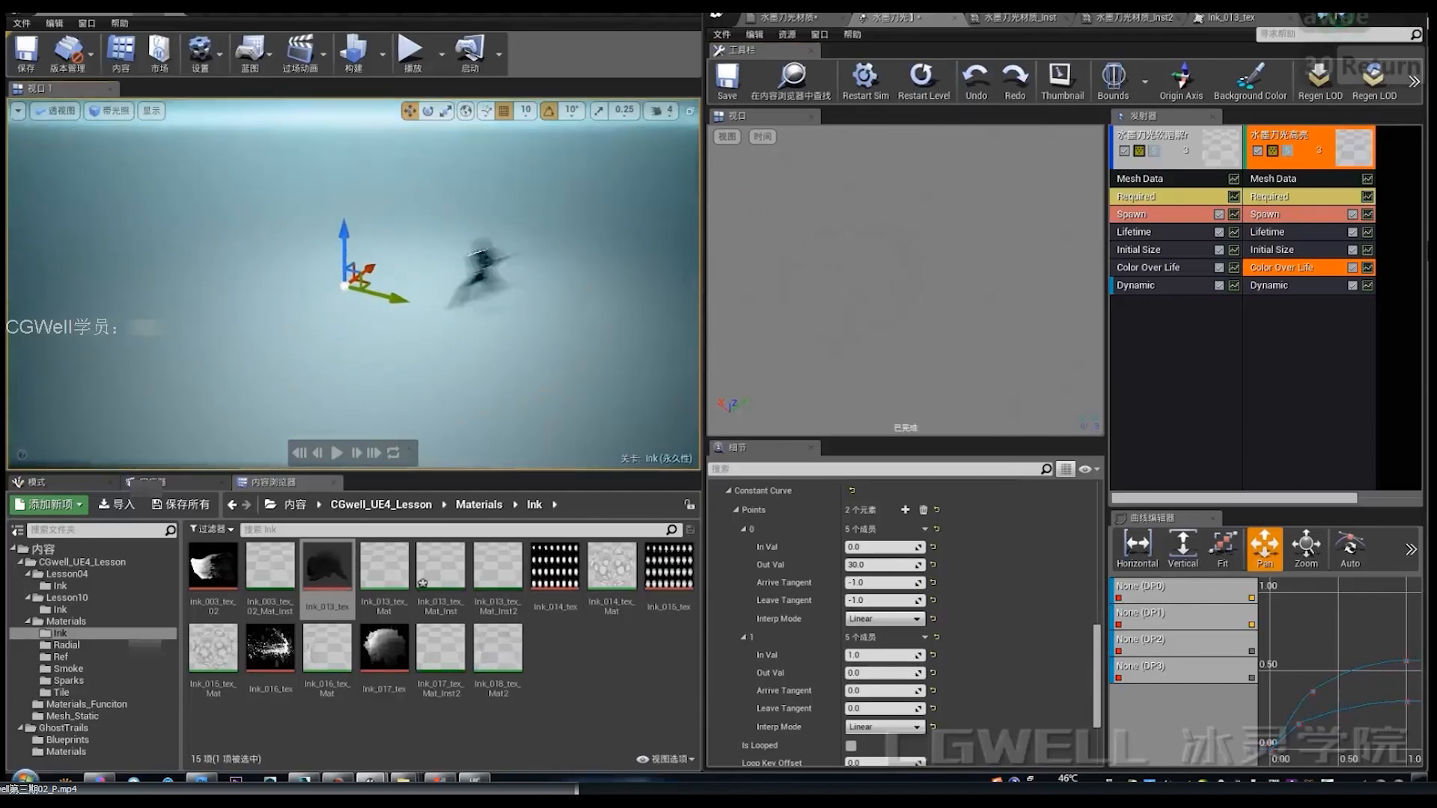
{"action": "left_click", "coordinate": [924, 81]}
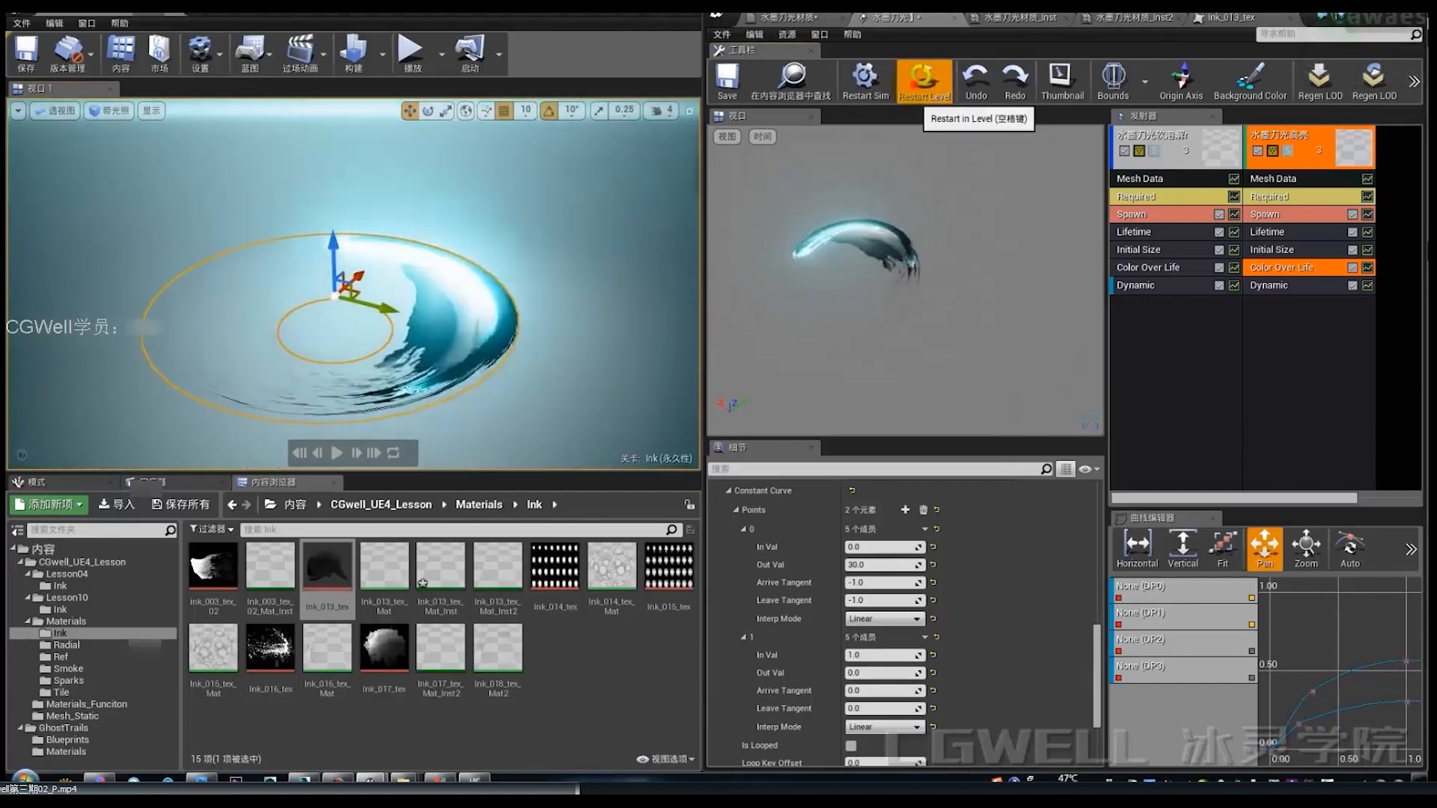
Step: Solo the 水墨刀光高亮 emitter to examine and outline its arc in the level, and compare it with the combined effect
{"action": "left_click", "coordinate": [1288, 150]}
{"action": "left_click", "coordinate": [923, 81]}
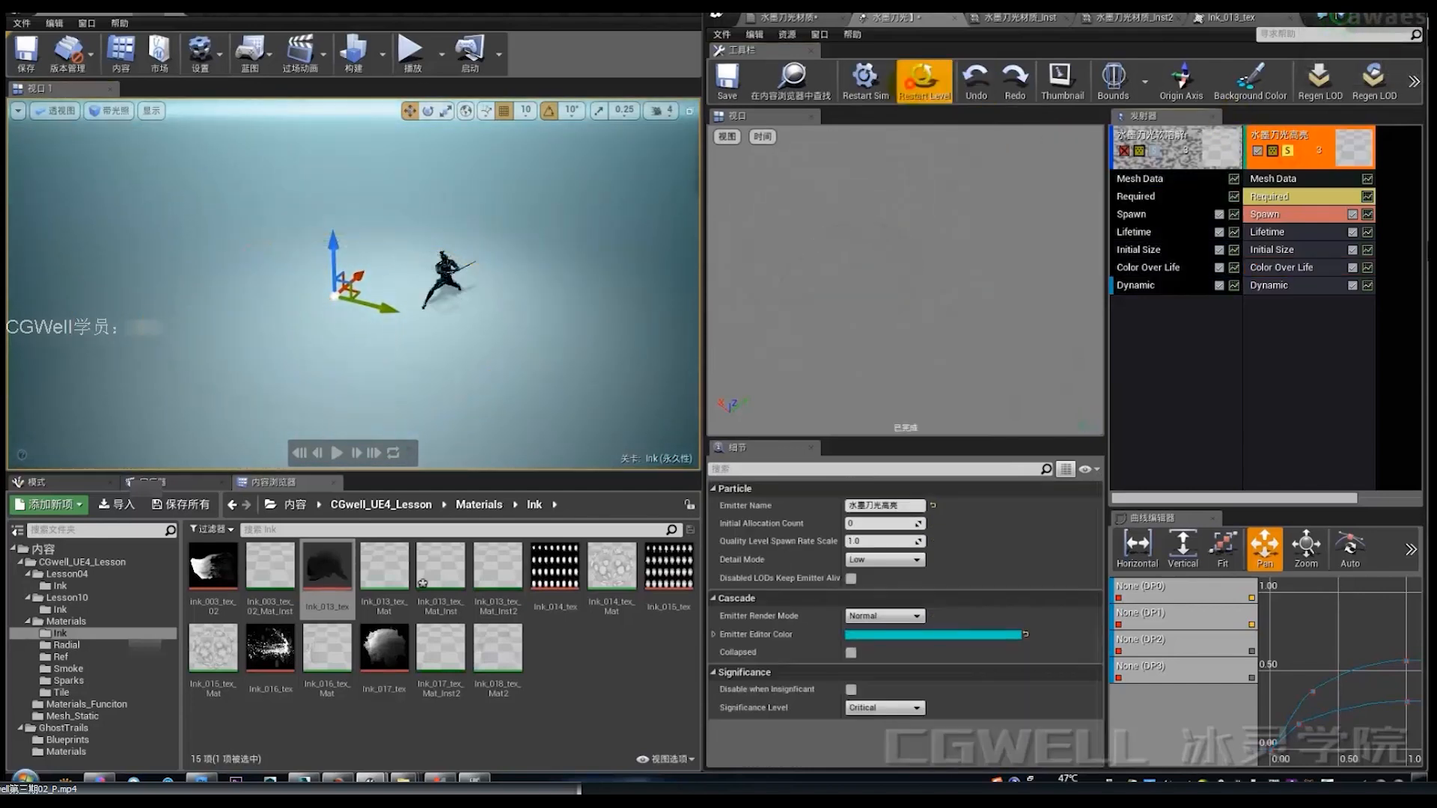
{"action": "key", "text": "alt+q"}
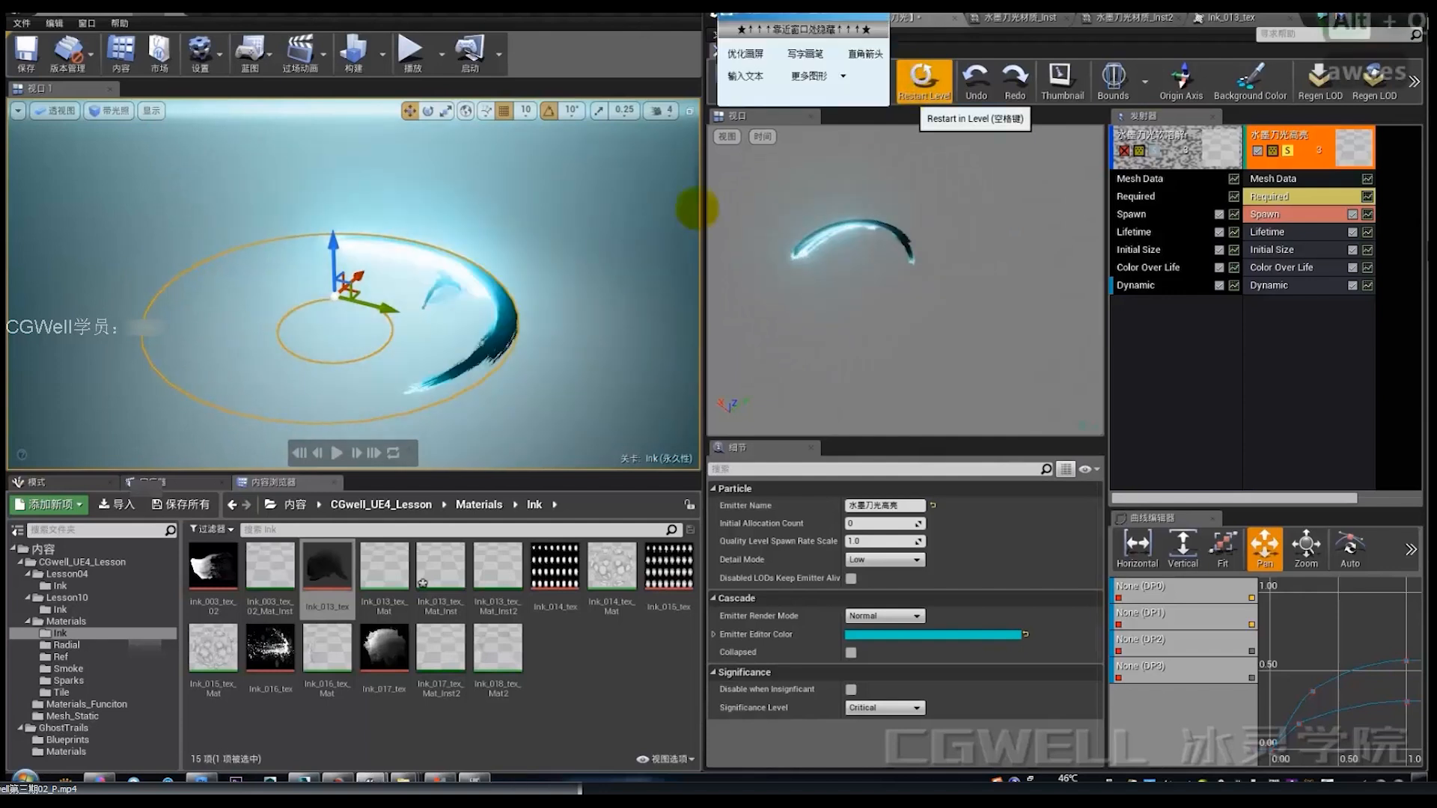
{"action": "left_click_drag", "start_coordinate": [349, 244], "coordinate": [445, 260]}
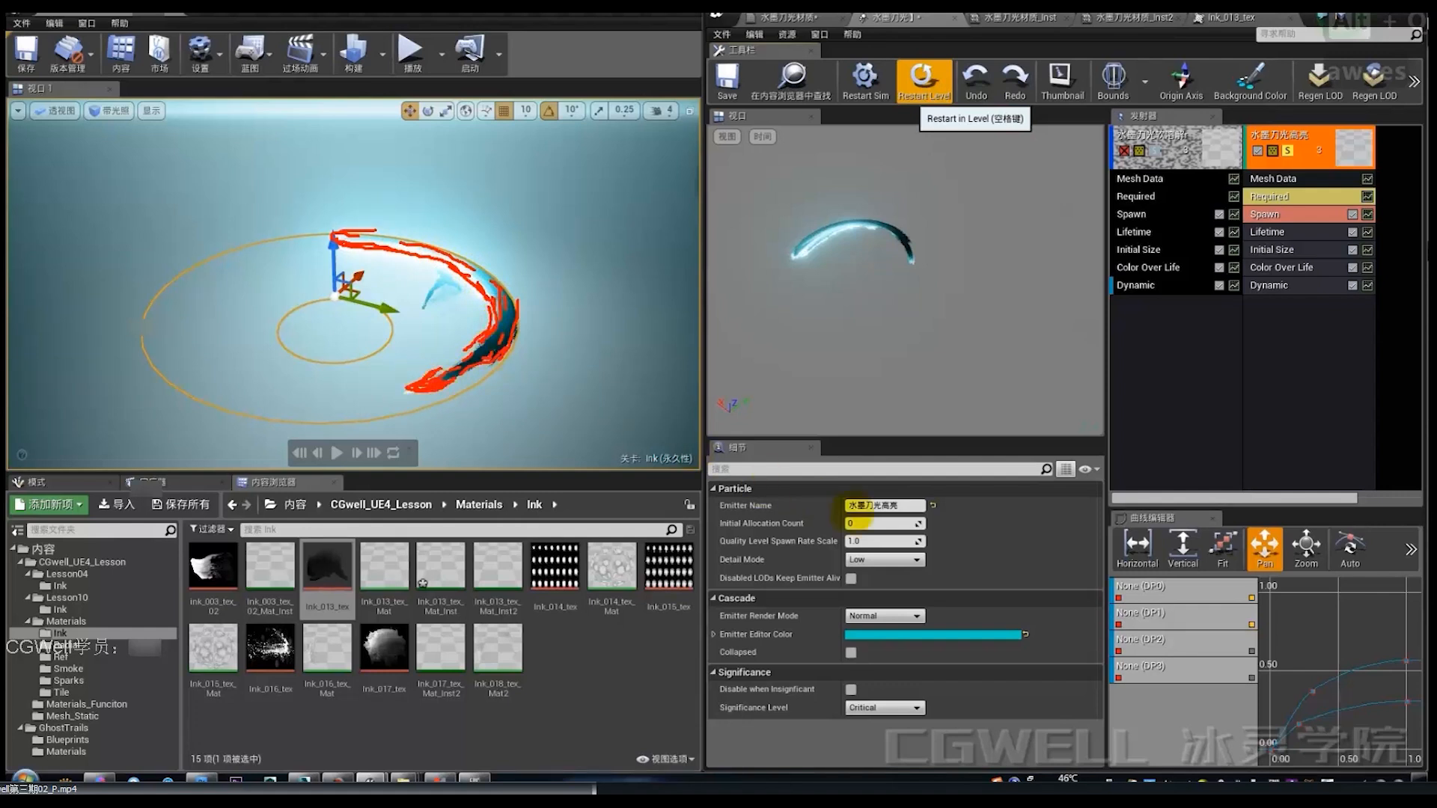
{"action": "left_click", "coordinate": [922, 83]}
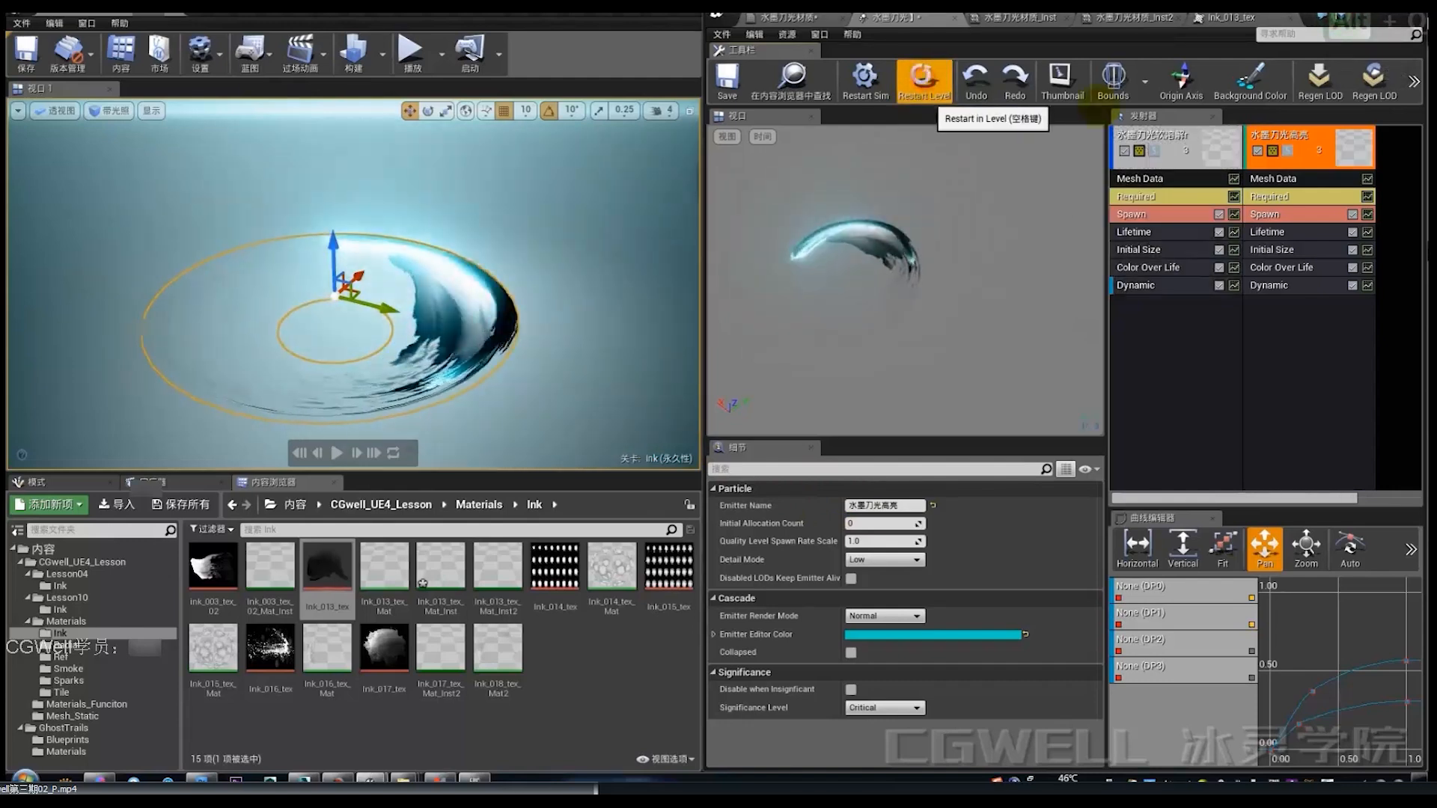
Step: Replay the 水墨刀光高亮 emitter soloed and examine the inner edge of its arc against the ink texture
{"action": "left_click", "coordinate": [1287, 150]}
{"action": "left_click", "coordinate": [922, 82]}
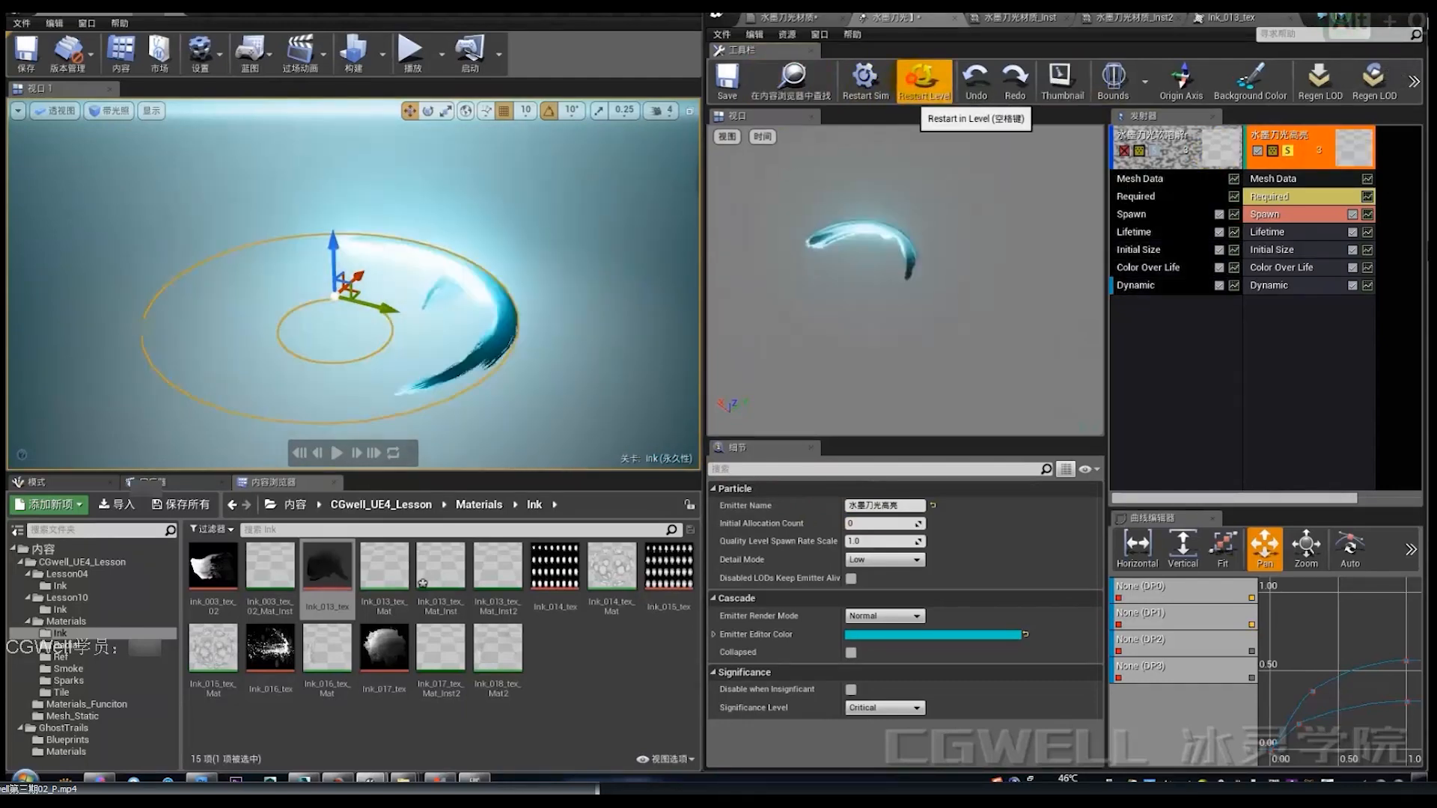
{"action": "left_click", "coordinate": [923, 83]}
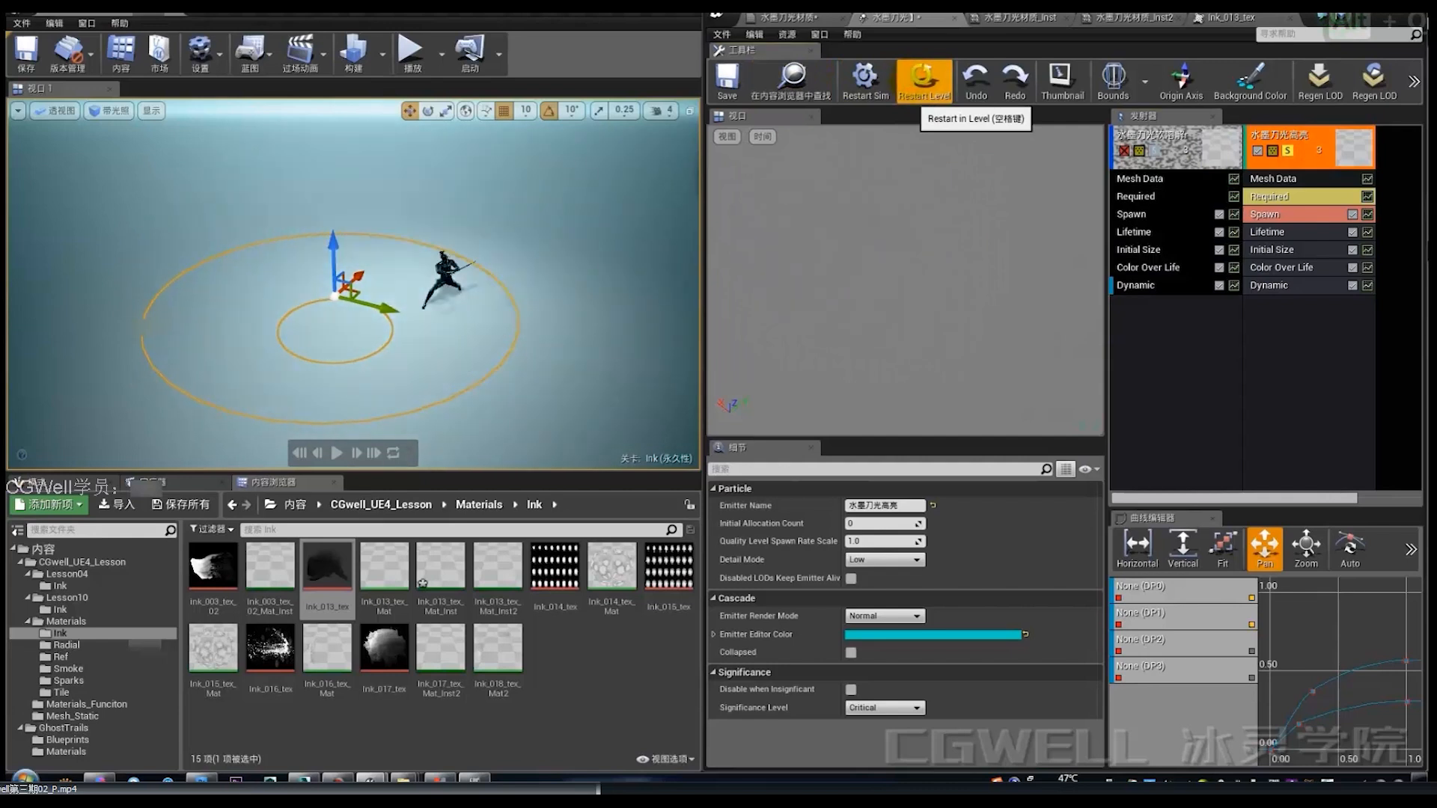
{"action": "left_click", "coordinate": [916, 79]}
{"action": "key", "text": "alt+q"}
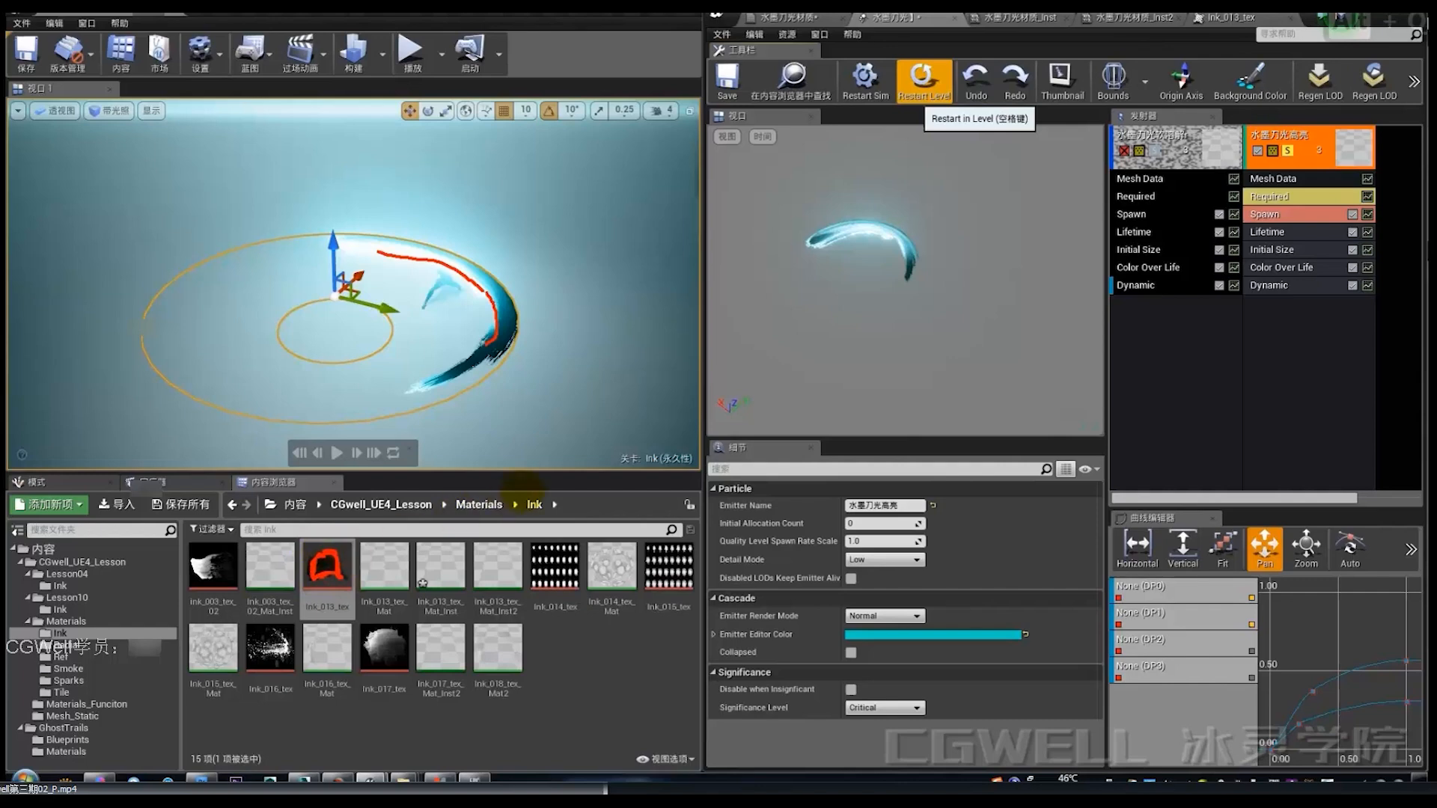
Step: Turn off solo on the 水墨刀光高亮 emitter and replay both emitters together in the level
{"action": "left_click", "coordinate": [1288, 150]}
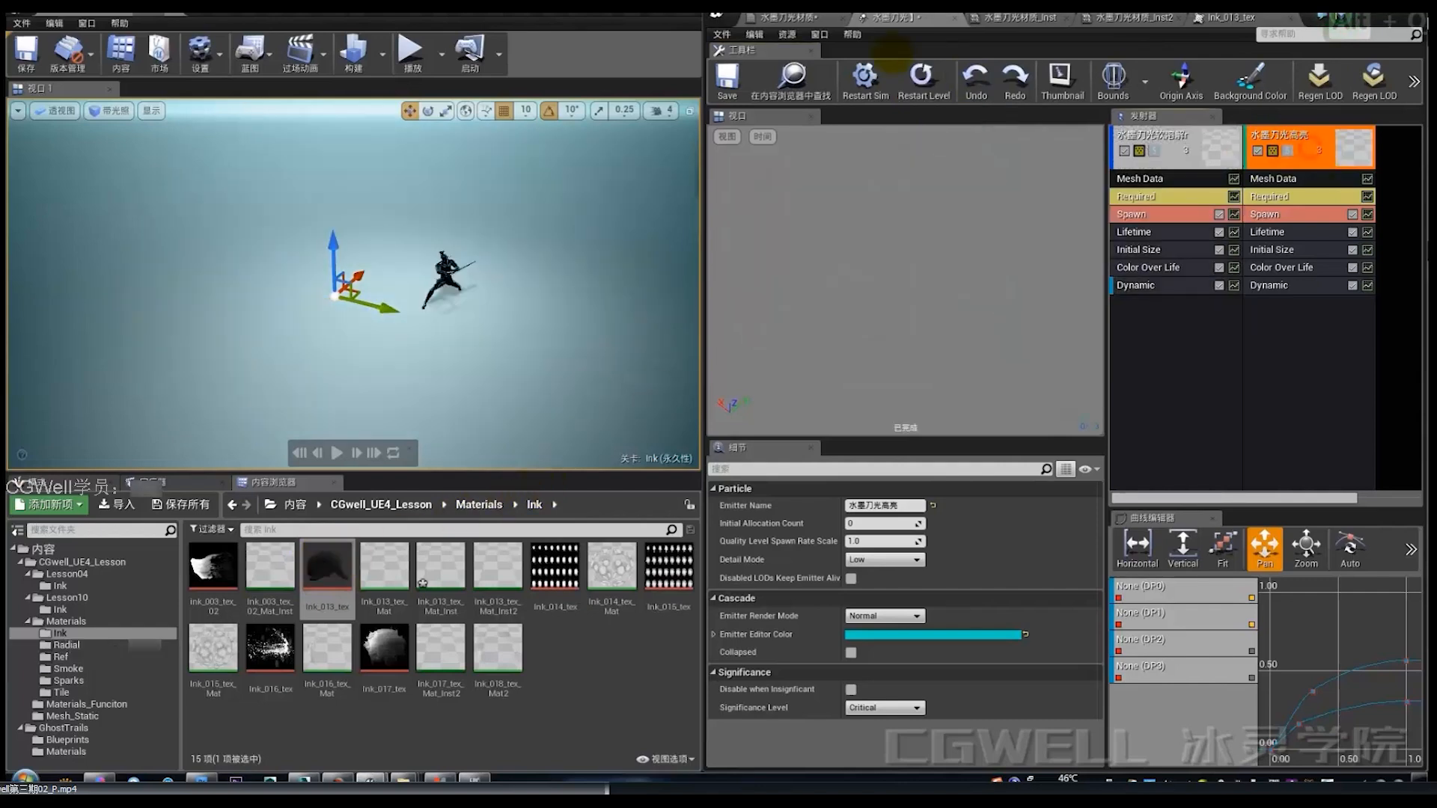
{"action": "left_click", "coordinate": [919, 82]}
{"action": "left_click", "coordinate": [919, 80]}
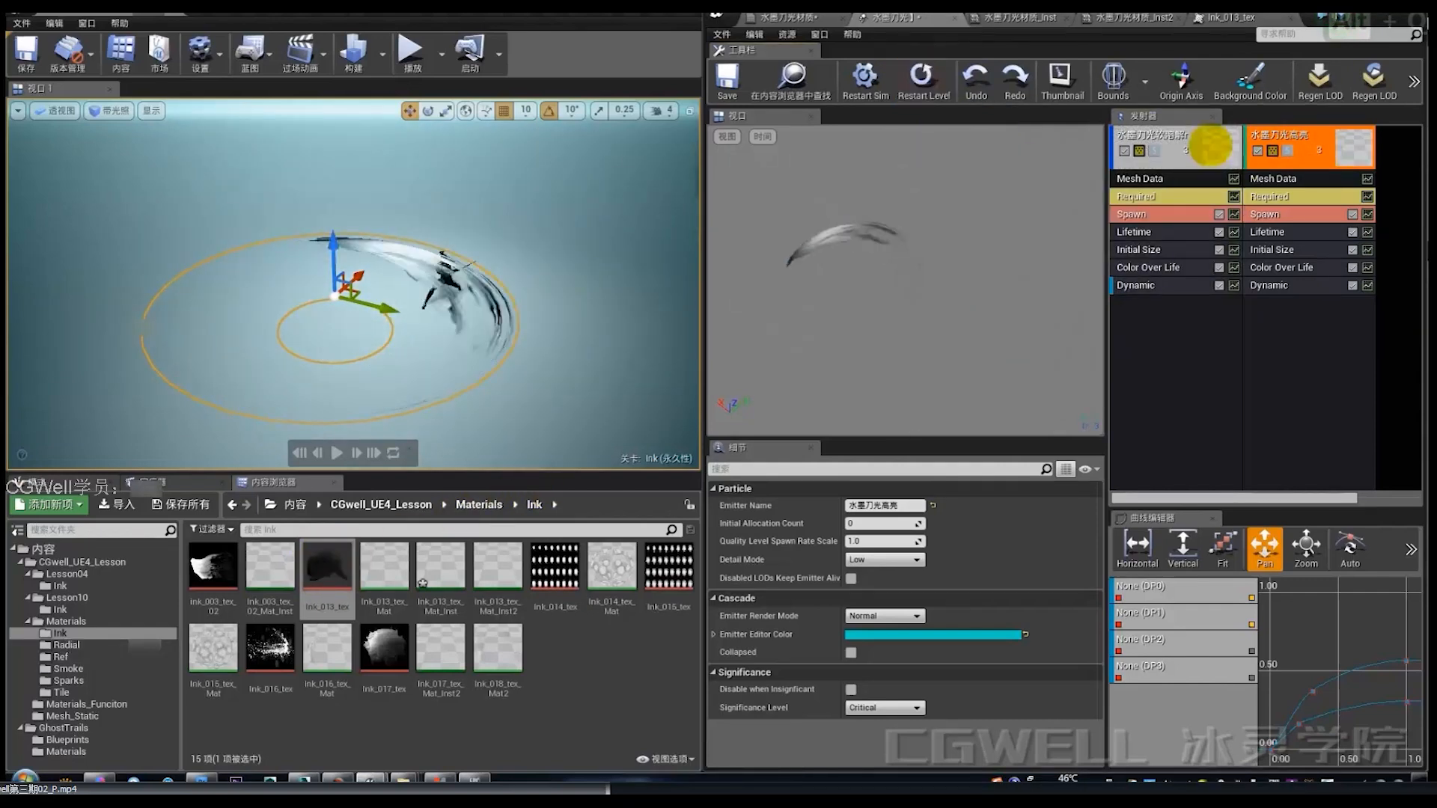
{"action": "left_click", "coordinate": [911, 84]}
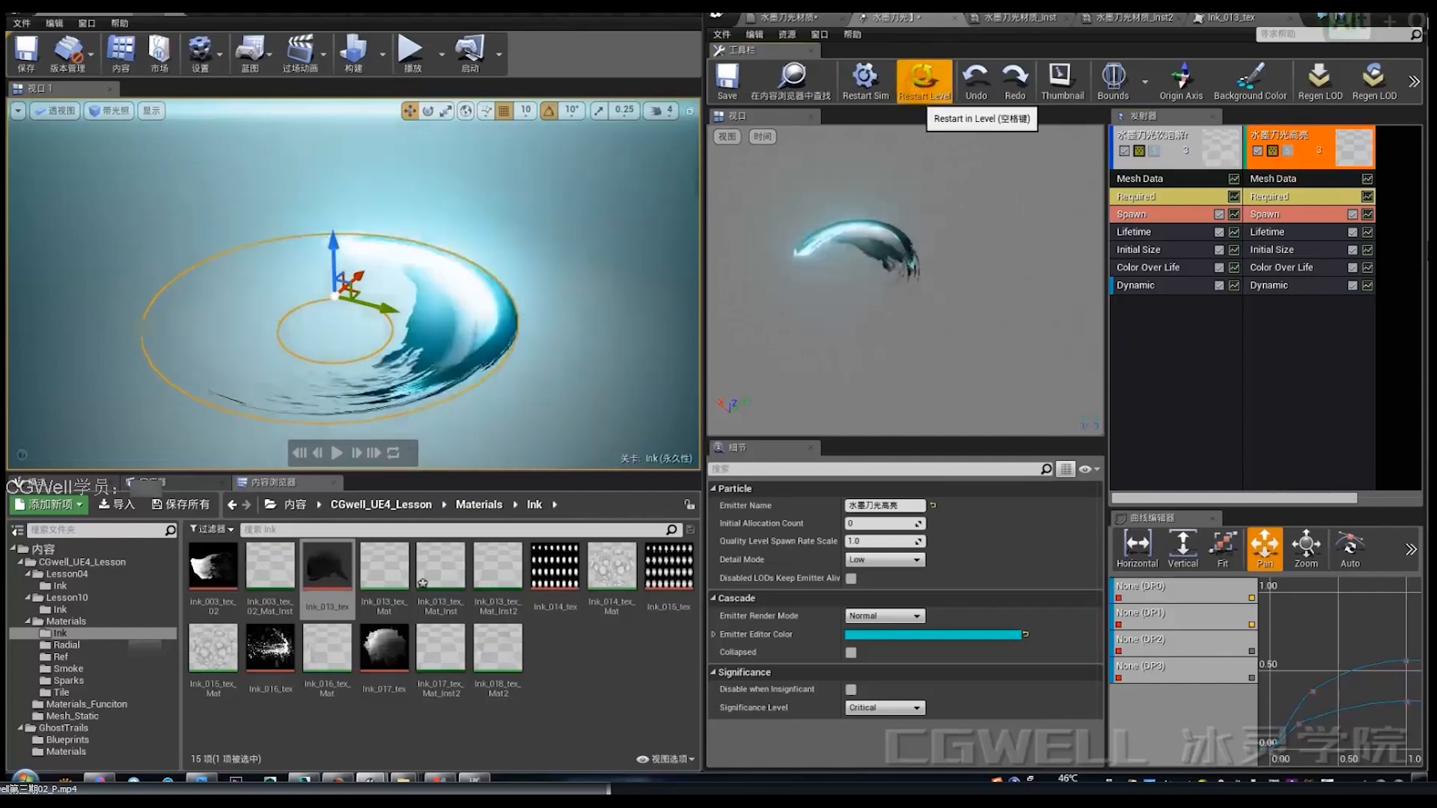
{"action": "left_click", "coordinate": [917, 82]}
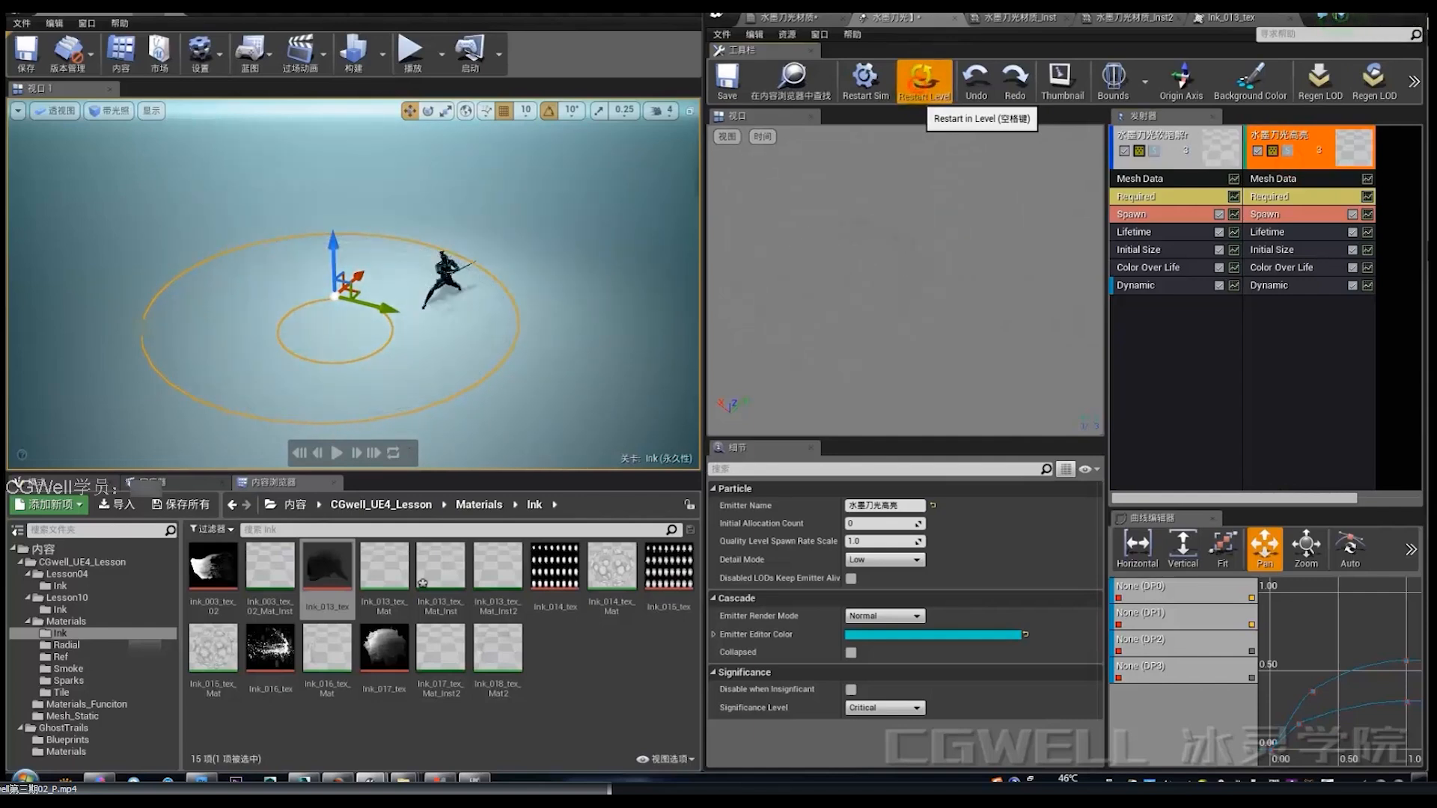
{"action": "left_click", "coordinate": [921, 81]}
Step: Add a Size By Life module to the 水墨刀光高亮 emitter
{"action": "right_click", "coordinate": [1280, 329]}
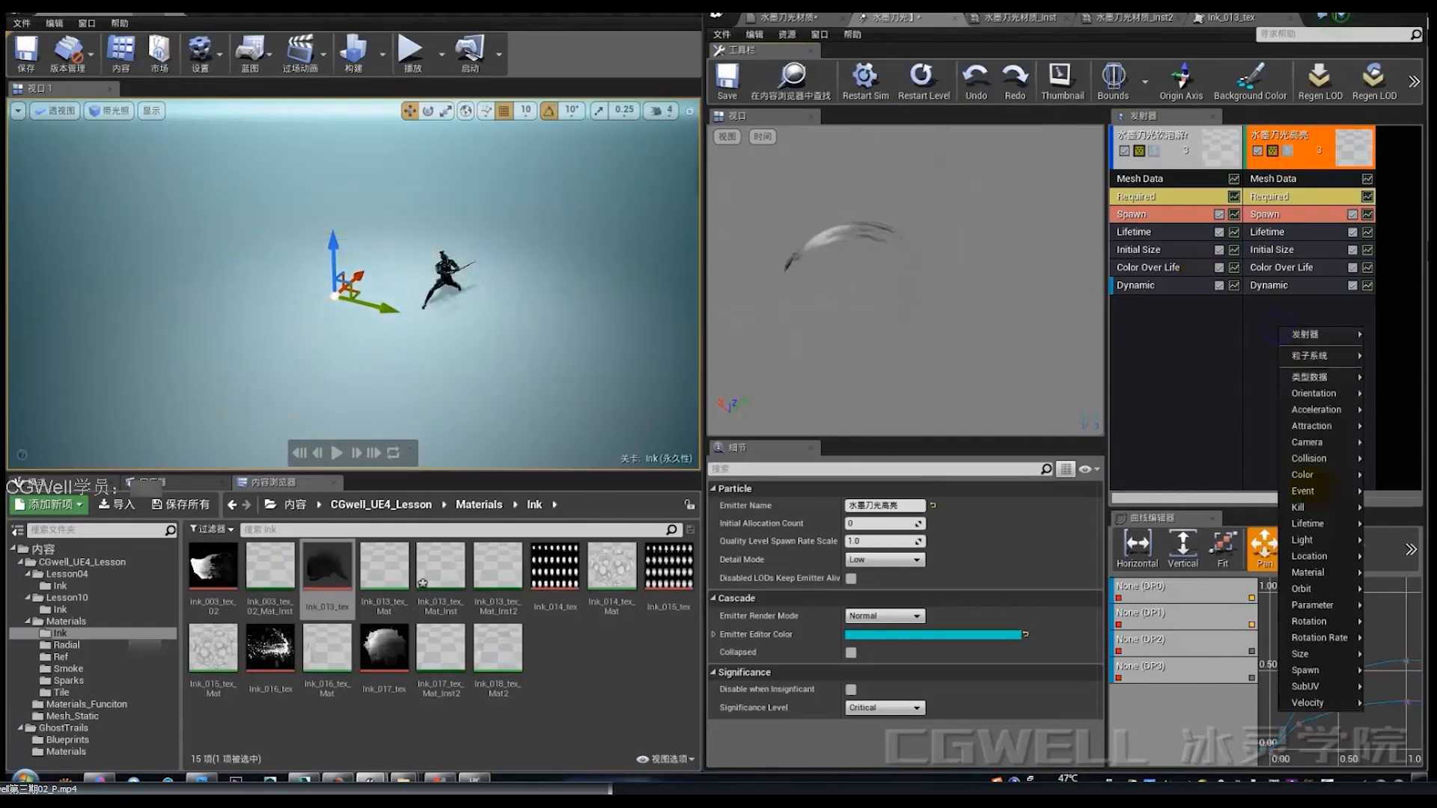
{"action": "mouse_move", "coordinate": [1315, 537]}
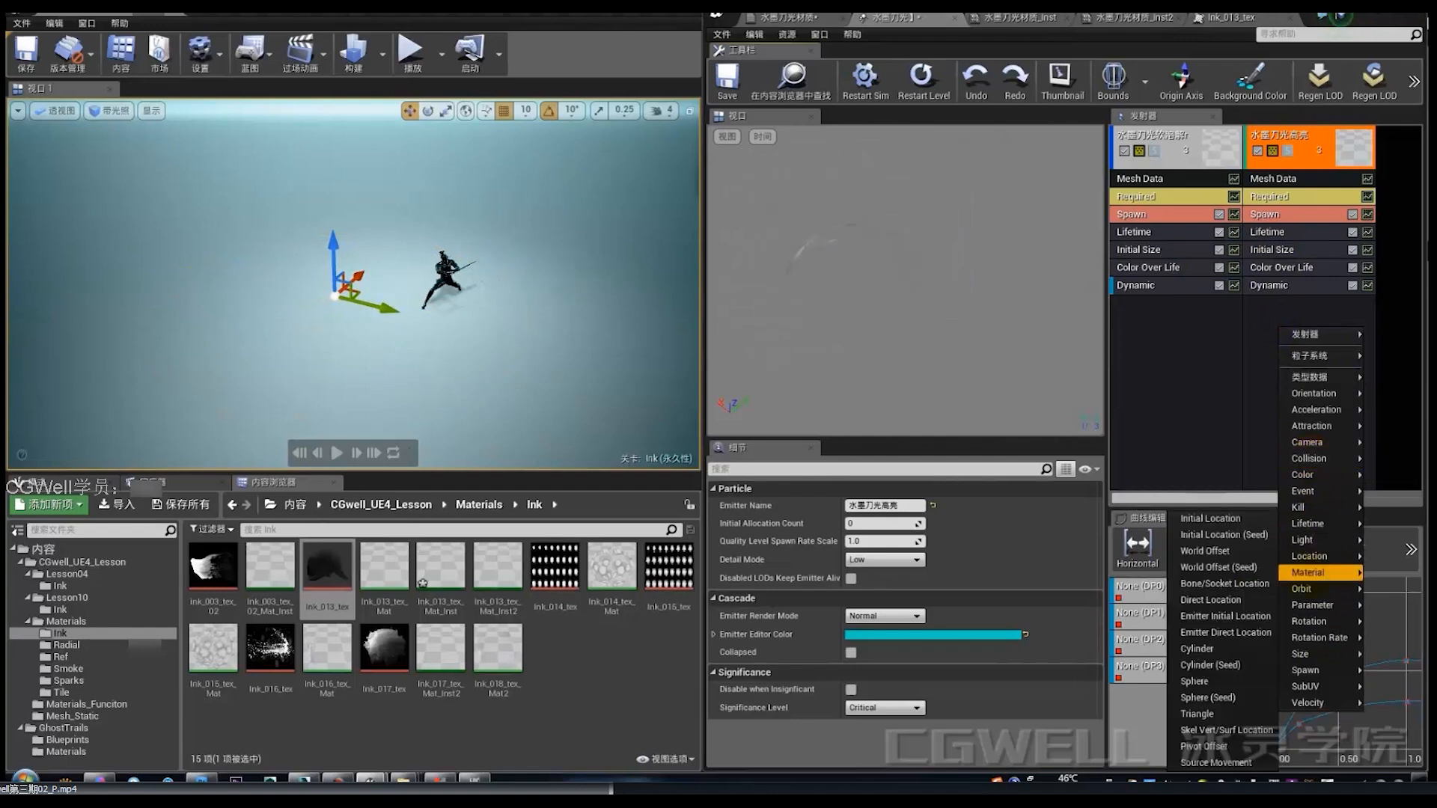
{"action": "mouse_move", "coordinate": [1302, 654]}
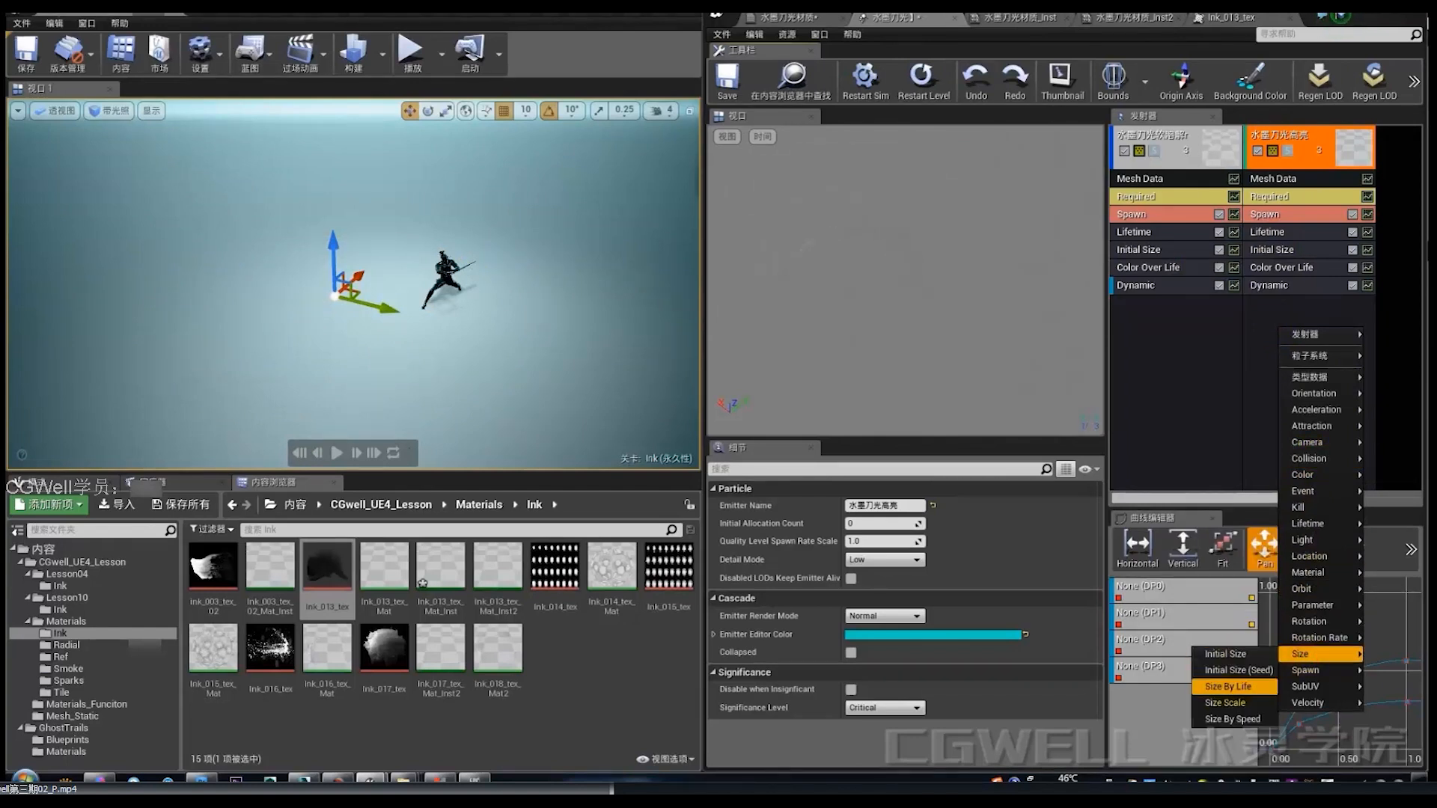
{"action": "left_click", "coordinate": [1227, 686]}
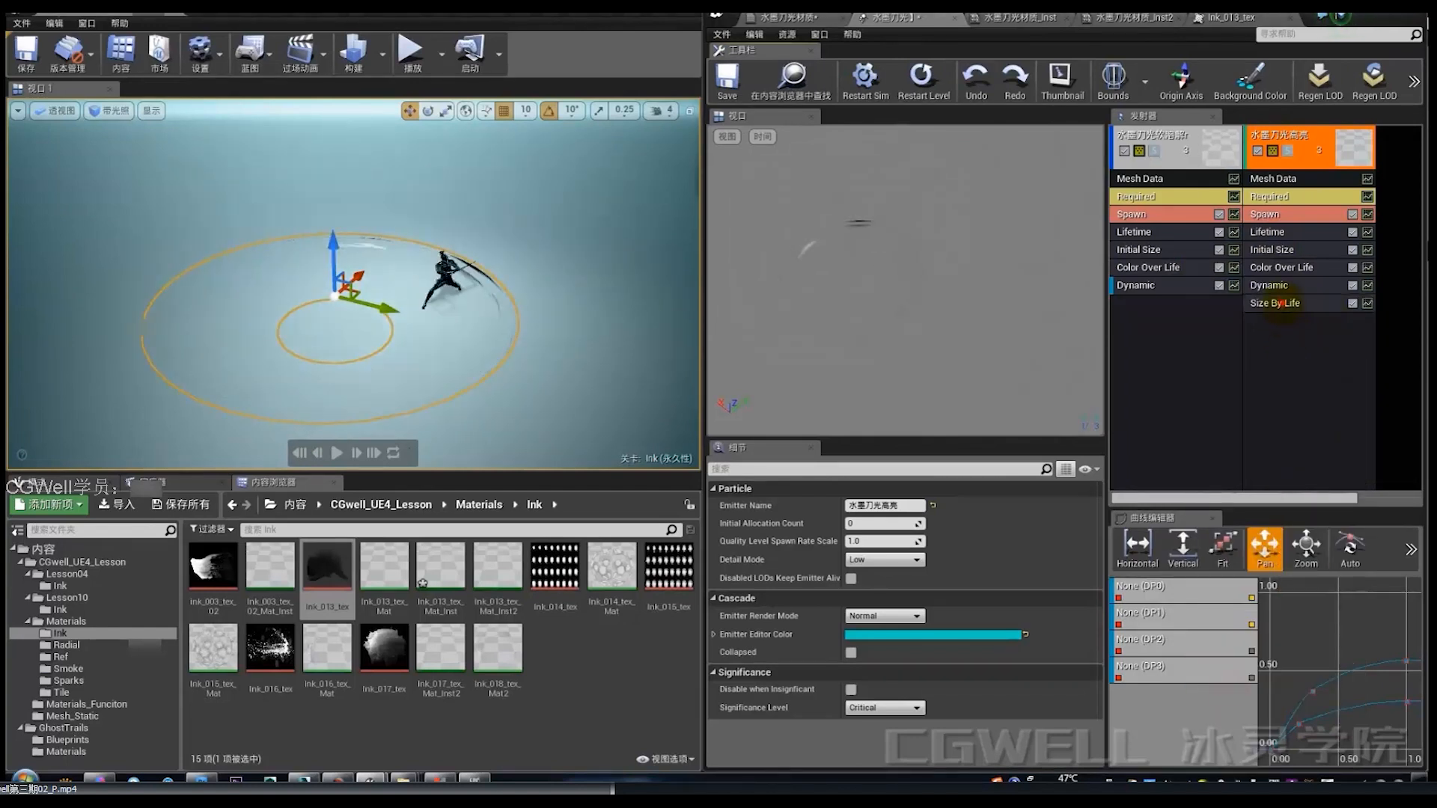
Step: In the highlight emitter's Size By Life module, set point 1's Out Val X to 1.1, lock axes XY, and replay the effect
{"action": "scroll", "coordinate": [943, 546], "scroll_direction": "down", "scroll_amount": 3}
{"action": "scroll", "coordinate": [956, 591], "scroll_direction": "down", "scroll_amount": 2}
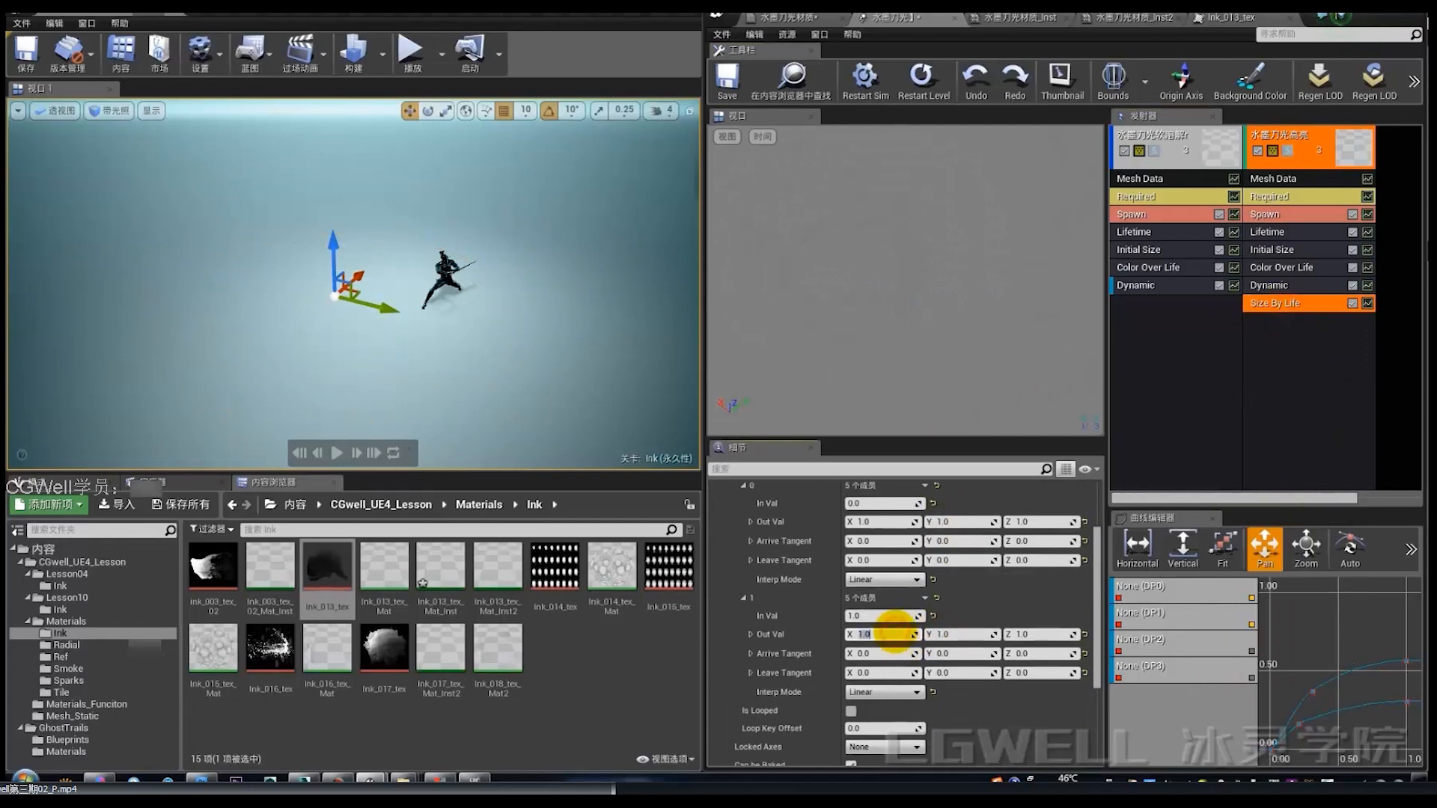
{"action": "key", "text": "Return"}
{"action": "scroll", "coordinate": [887, 720], "scroll_direction": "down", "scroll_amount": 2}
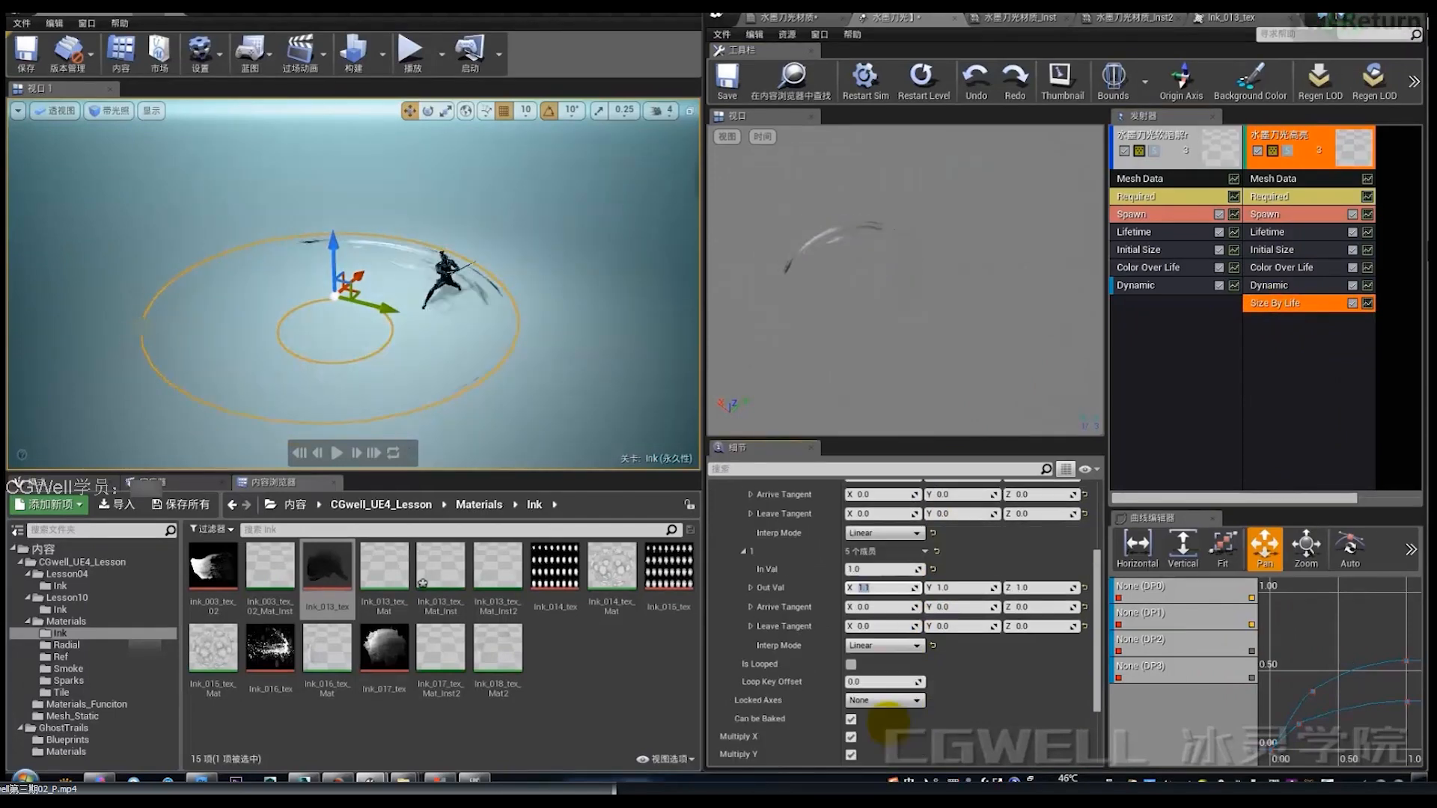
{"action": "left_click", "coordinate": [884, 700]}
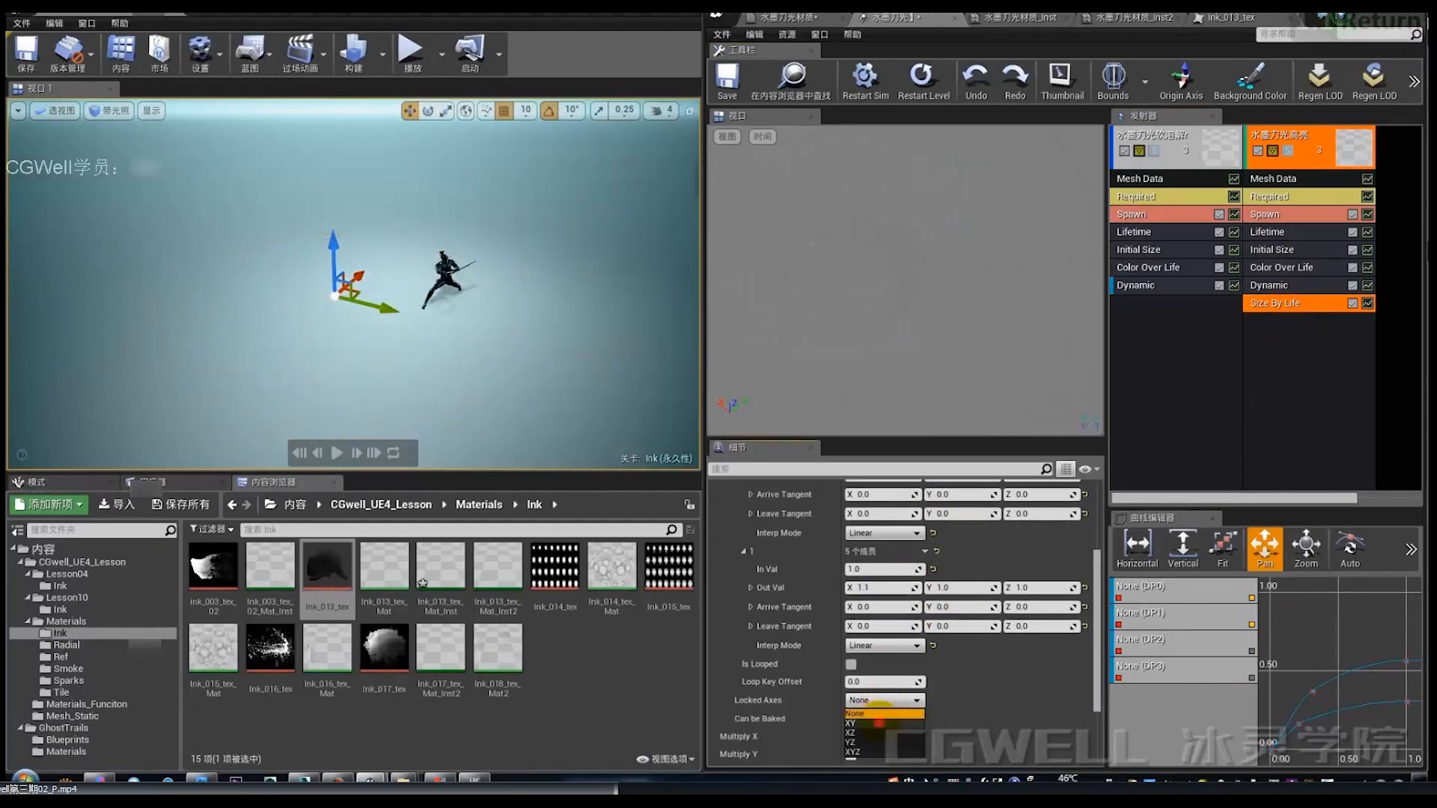
{"action": "left_click", "coordinate": [883, 737]}
{"action": "scroll", "coordinate": [1027, 603], "scroll_direction": "up", "scroll_amount": 3}
{"action": "left_click", "coordinate": [924, 77]}
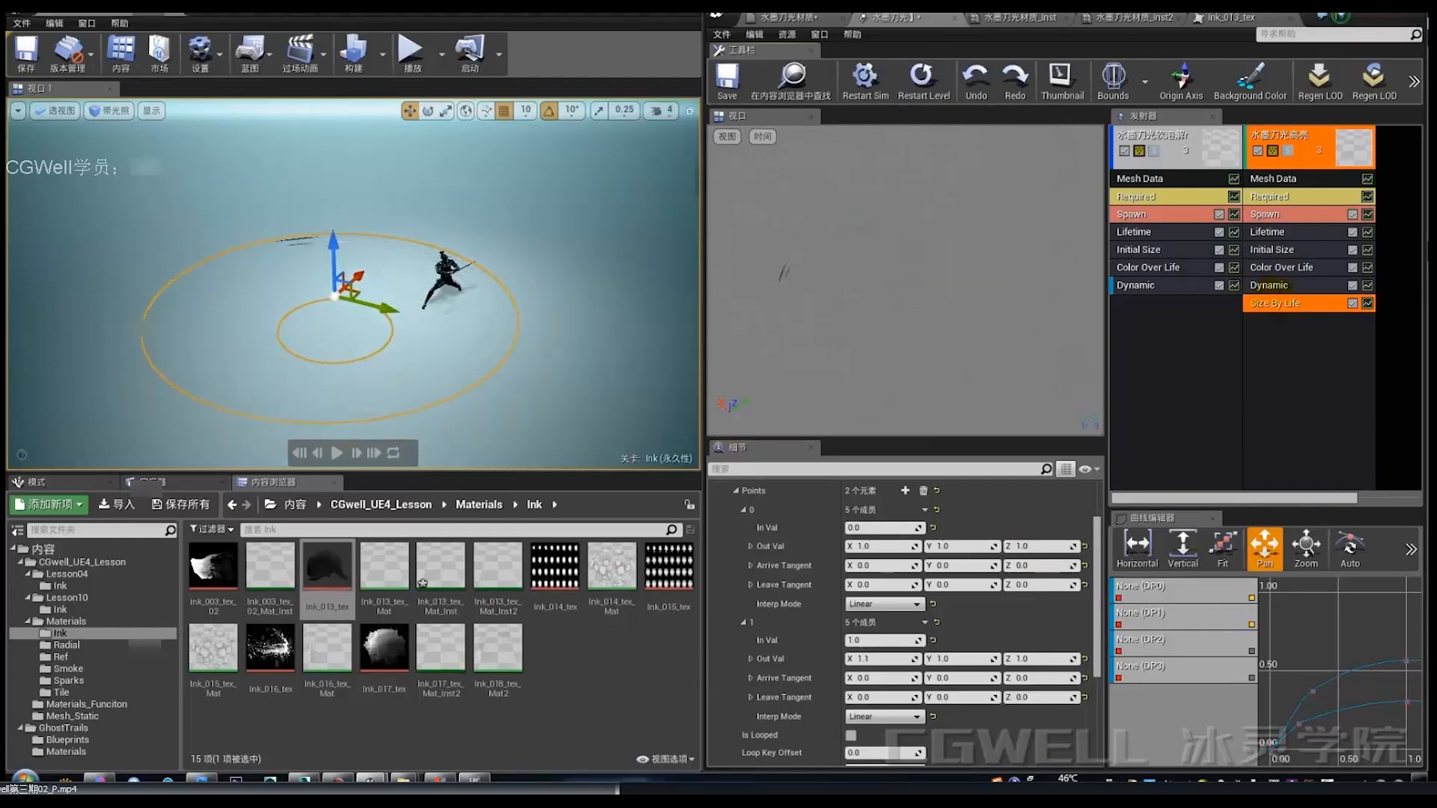
Step: Copy the Size By Life module from the highlight emitter to the soft-dissolve ink emitter and replay the effect in the level
{"action": "left_click_drag", "start_coordinate": [1291, 303], "coordinate": [1153, 304], "text": "ctrl"}
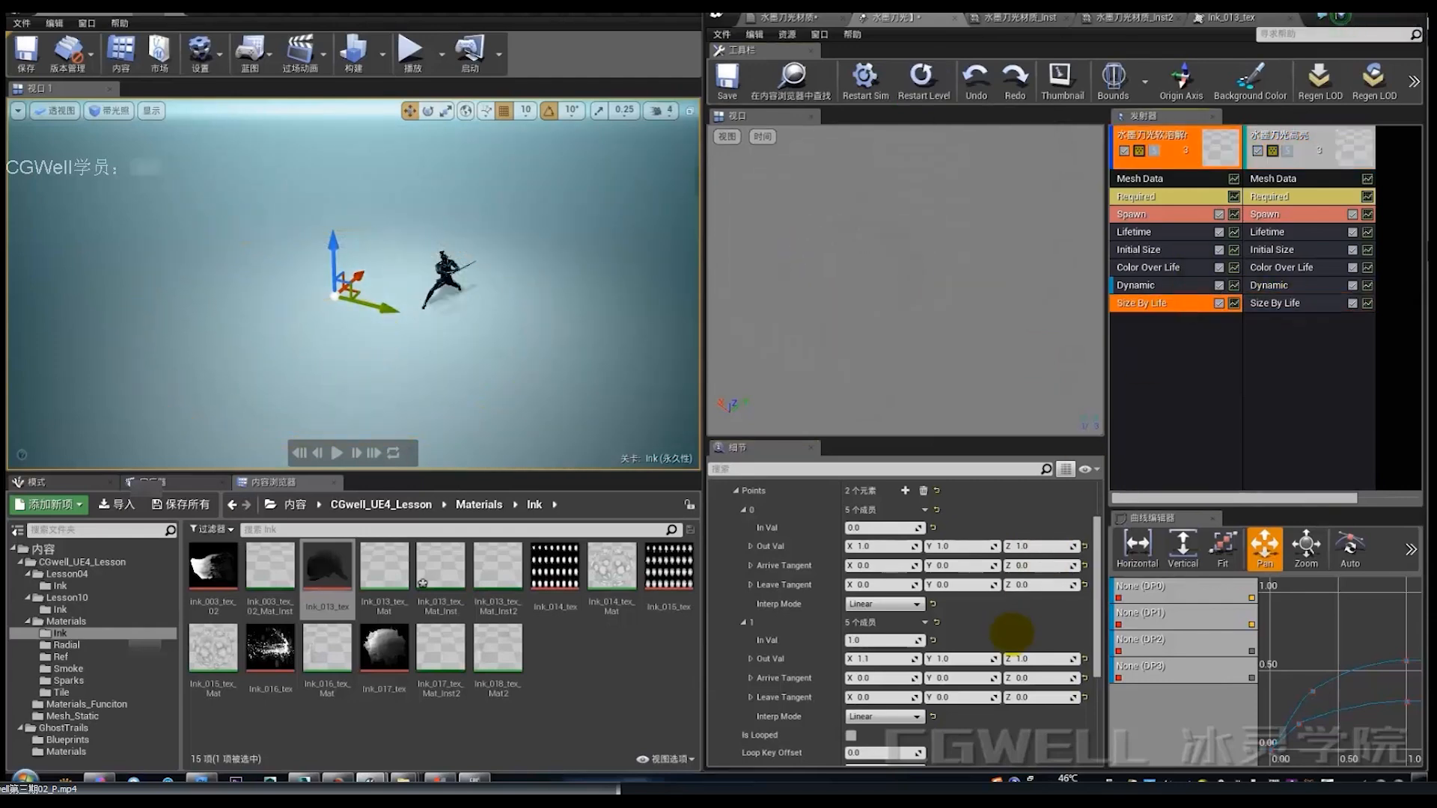
{"action": "scroll", "coordinate": [1012, 632], "scroll_direction": "down", "scroll_amount": 2}
{"action": "left_click", "coordinate": [925, 78]}
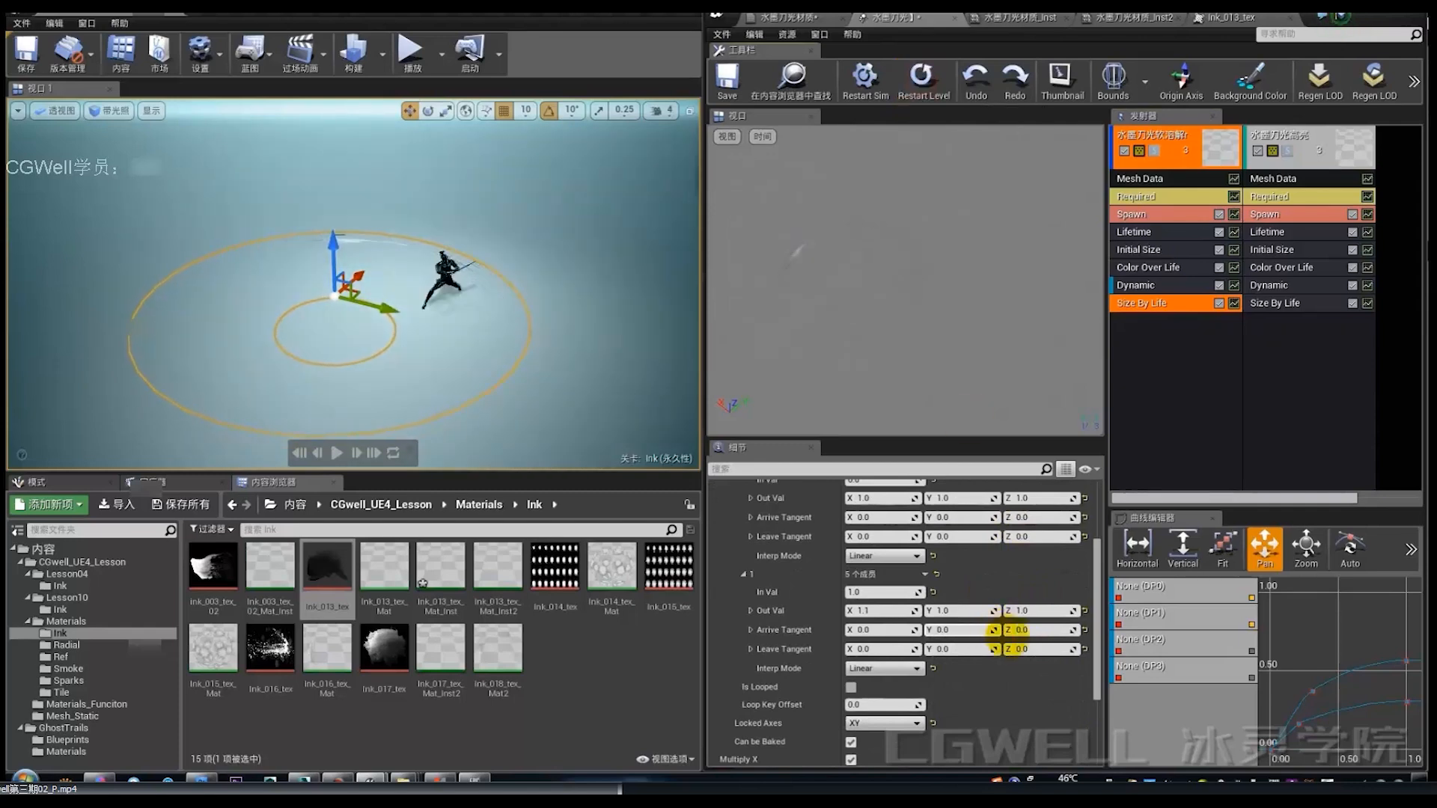
{"action": "scroll", "coordinate": [996, 630], "scroll_direction": "up", "scroll_amount": 2}
Step: Set the soft-dissolve ink emitter's Initial Size Z to 0 for both Max and Min, and replay the effect
{"action": "left_click", "coordinate": [1138, 249]}
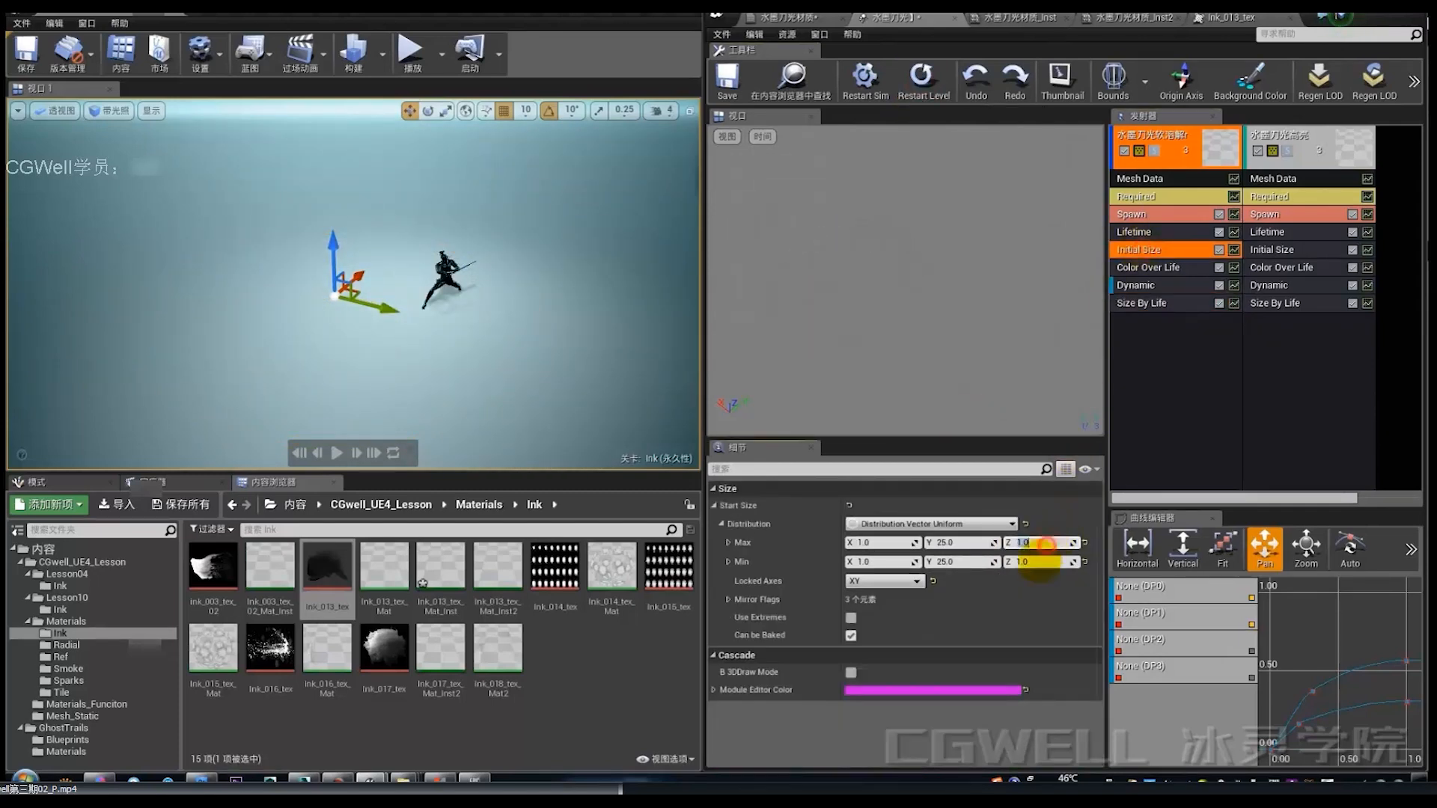
{"action": "key", "text": "Return"}
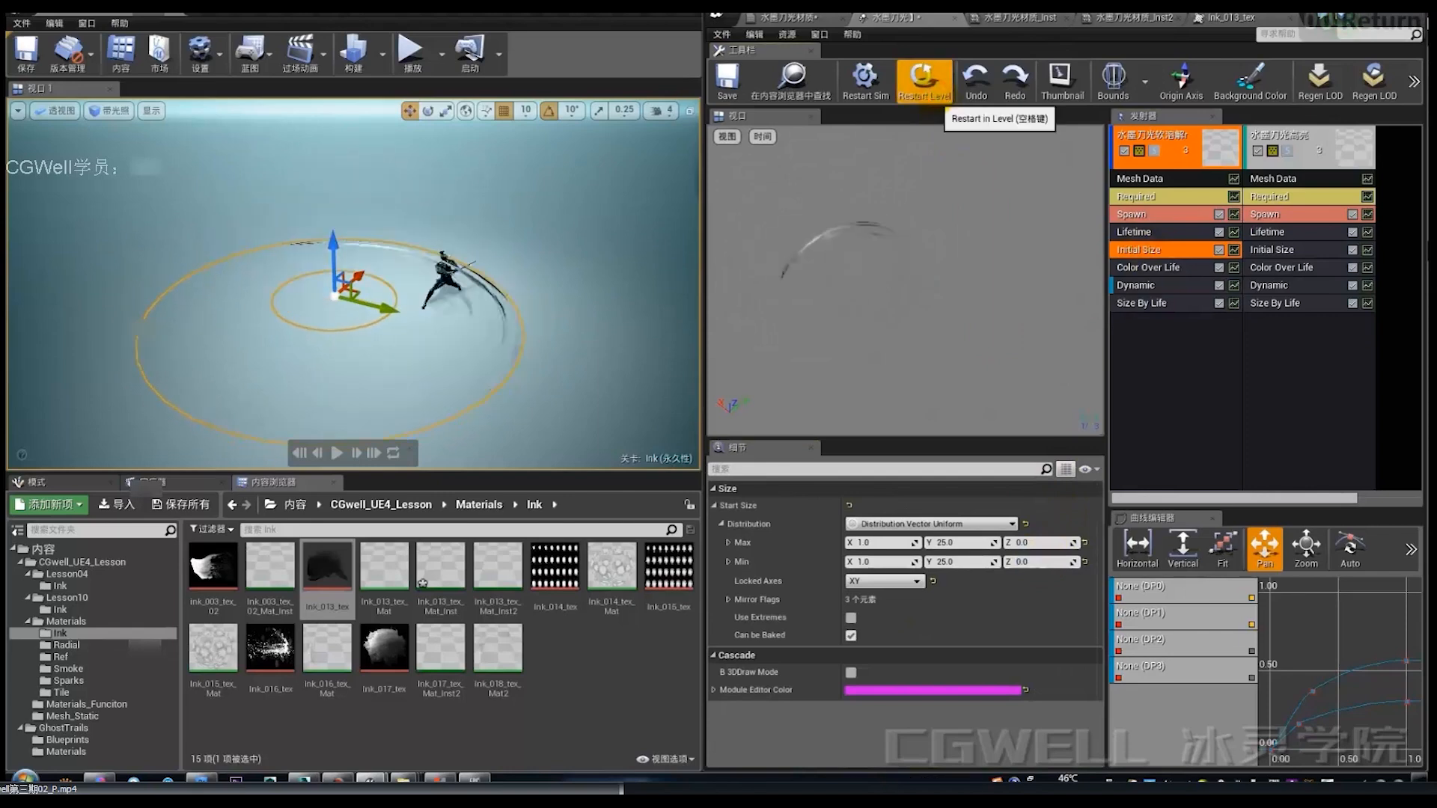
{"action": "left_click", "coordinate": [925, 81]}
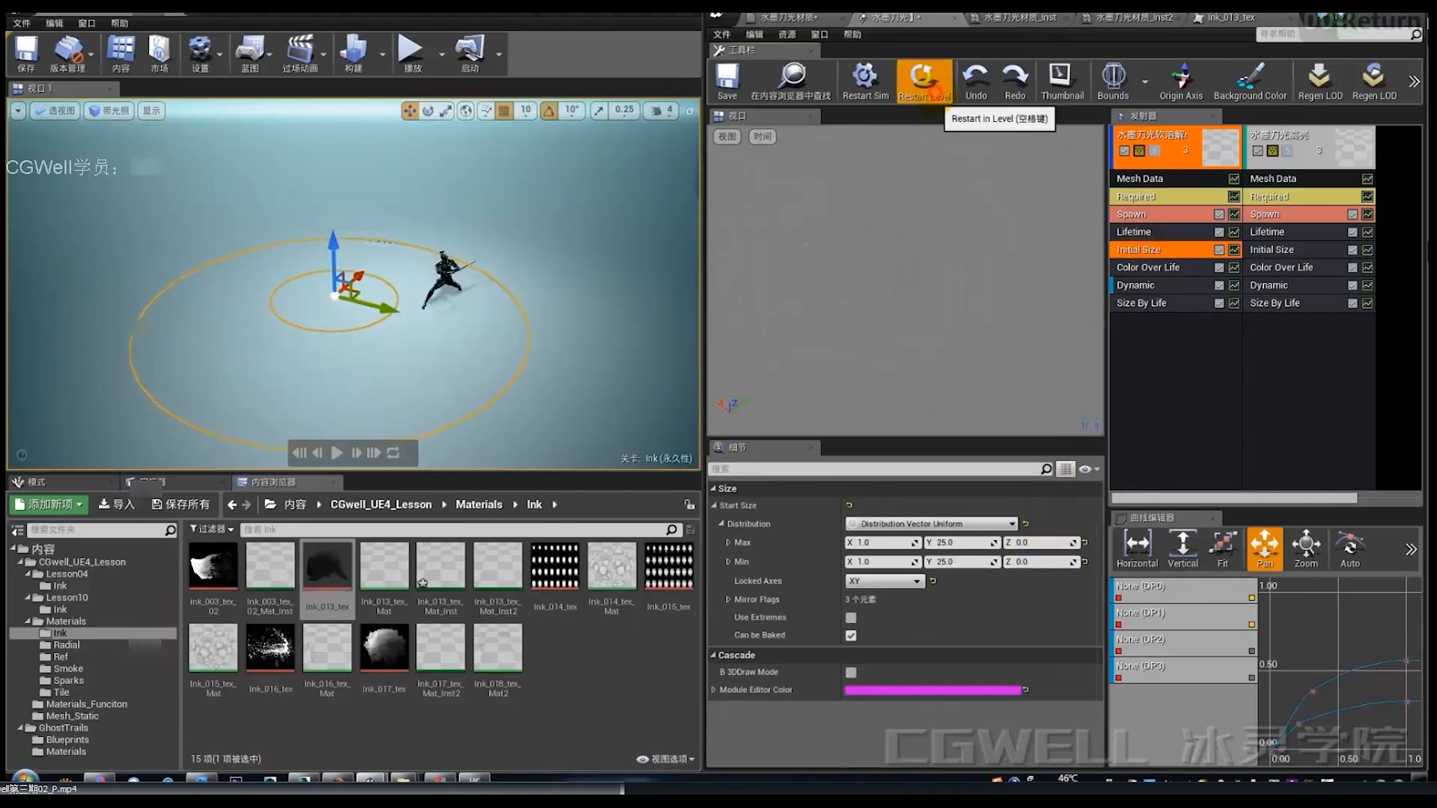
{"action": "left_click", "coordinate": [928, 82]}
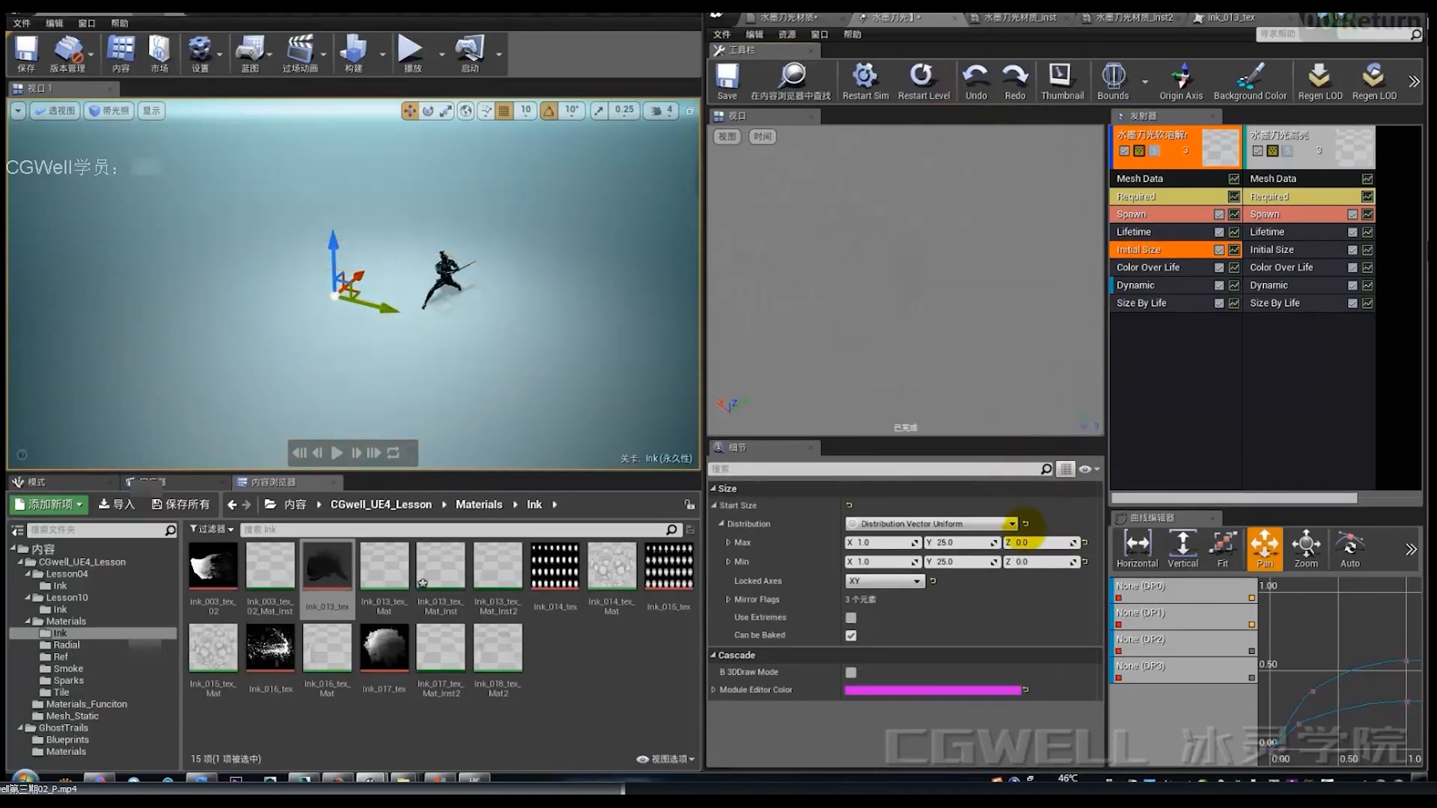
Step: Set the soft-dissolve ink emitter's Initial Size Z to 1 for both Max and Min, and replay the effect
{"action": "left_click", "coordinate": [1273, 255]}
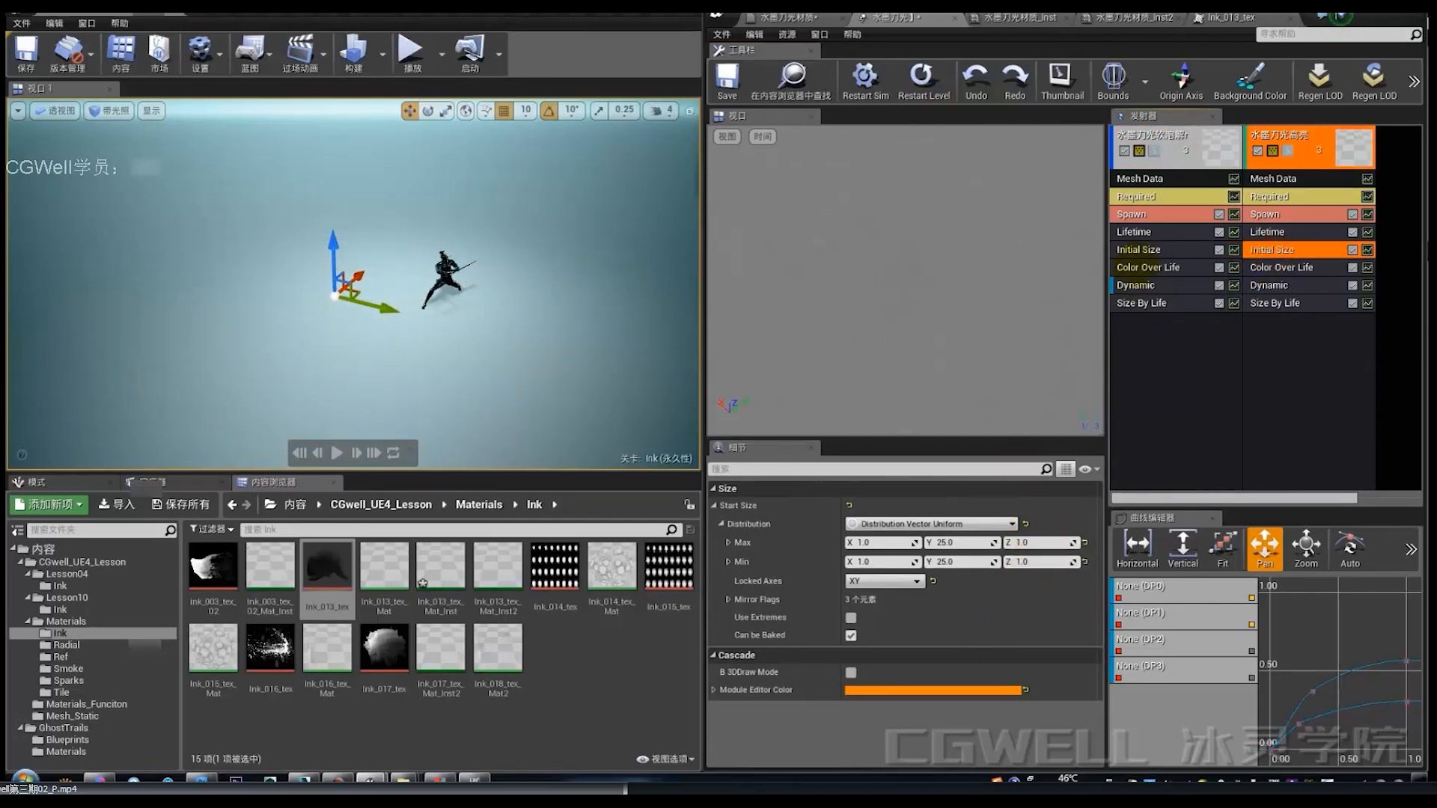
{"action": "left_click", "coordinate": [1141, 252]}
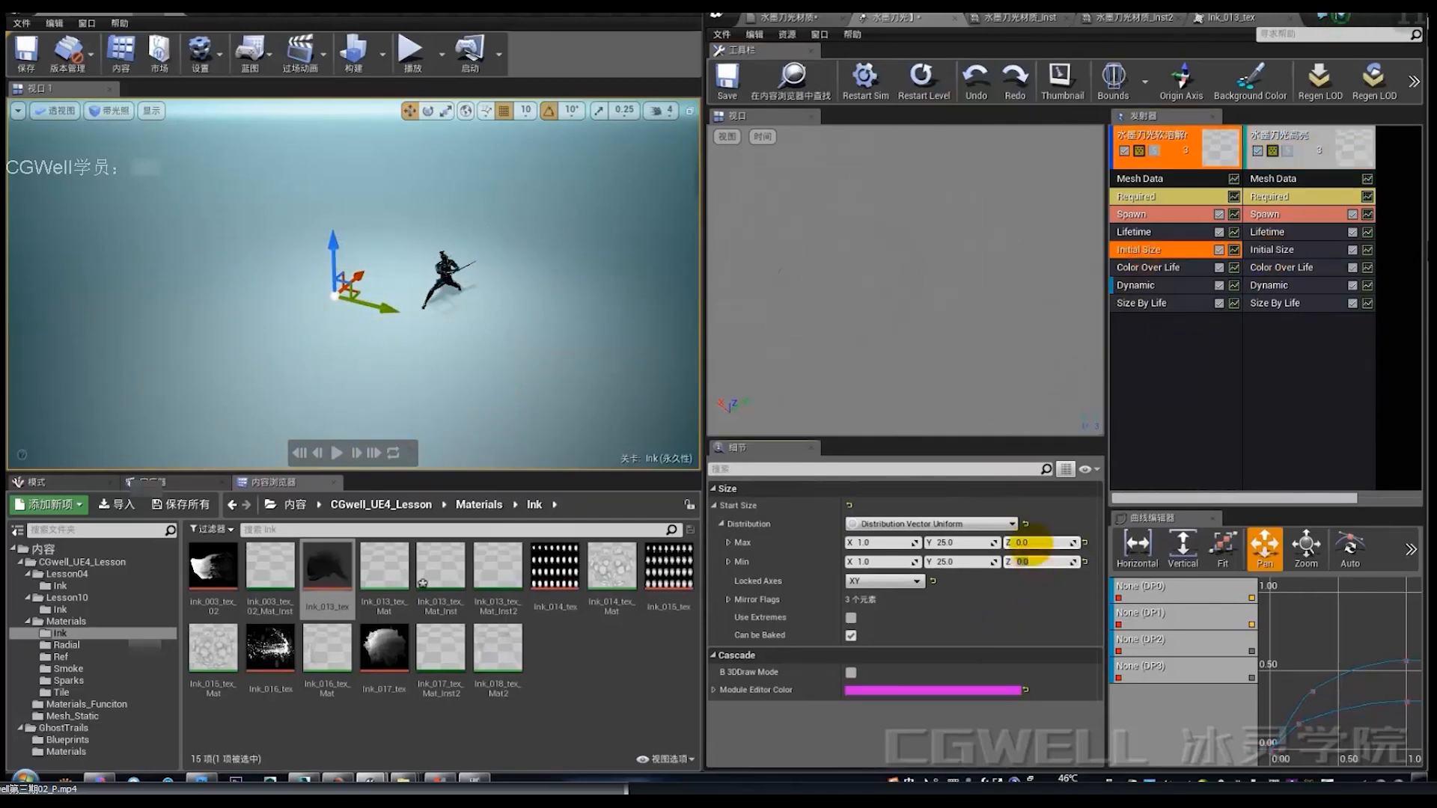
{"action": "type", "text": "1"}
{"action": "left_click", "coordinate": [1037, 543]}
{"action": "type", "text": "1"}
{"action": "key", "text": "Return"}
{"action": "left_click", "coordinate": [922, 91]}
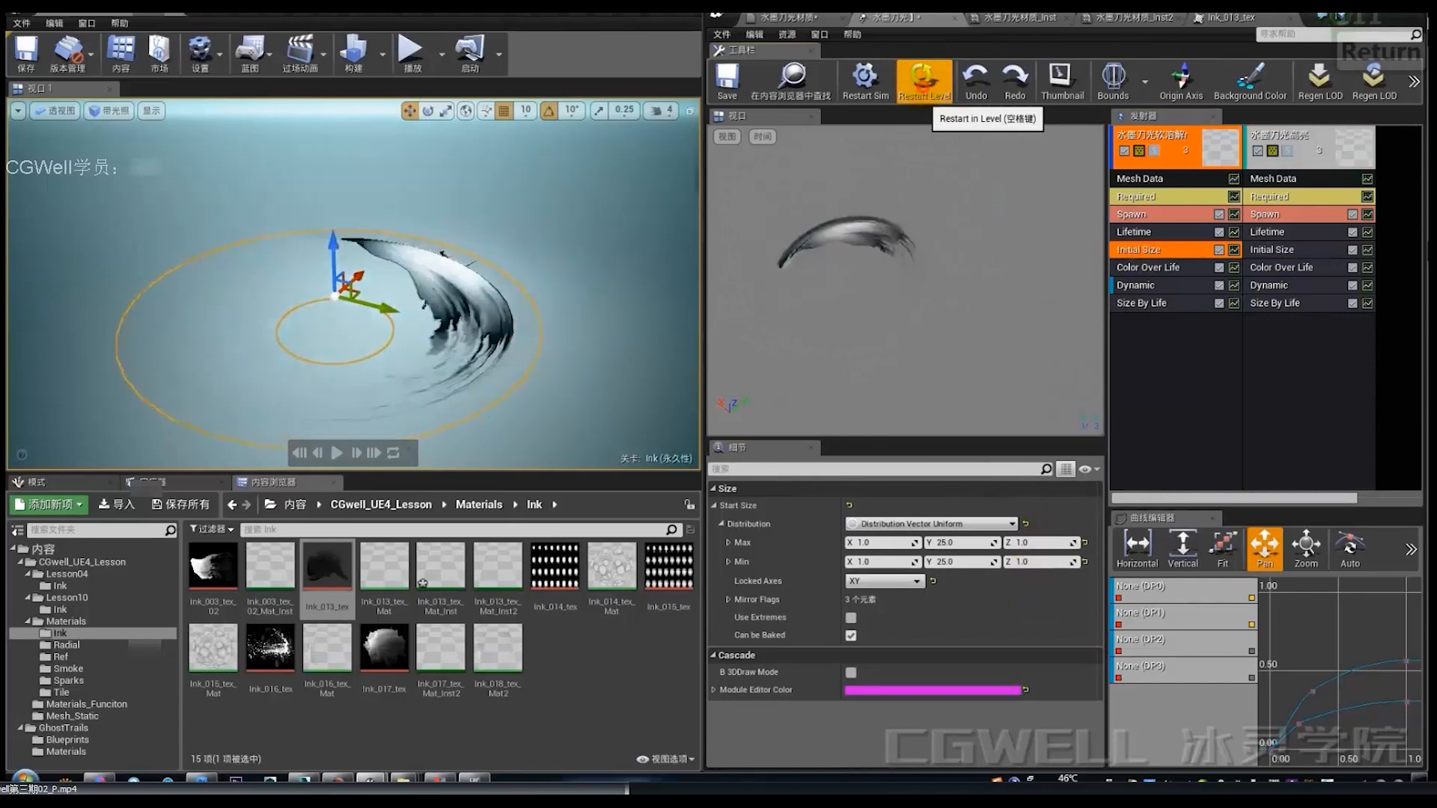
Step: Replay the slash effect in the level repeatedly and examine its shape around the character from several angles
{"action": "right_click_drag", "start_coordinate": [530, 296], "coordinate": [561, 291]}
{"action": "key", "text": "w"}
{"action": "key", "text": "e"}
{"action": "key", "text": "a"}
{"action": "key", "text": "s"}
{"action": "key", "text": "d"}
{"action": "key", "text": "g"}
{"action": "key", "text": "w"}
{"action": "key", "text": "d"}
{"action": "key", "text": "w"}
{"action": "key", "text": "d"}
{"action": "key", "text": "s"}
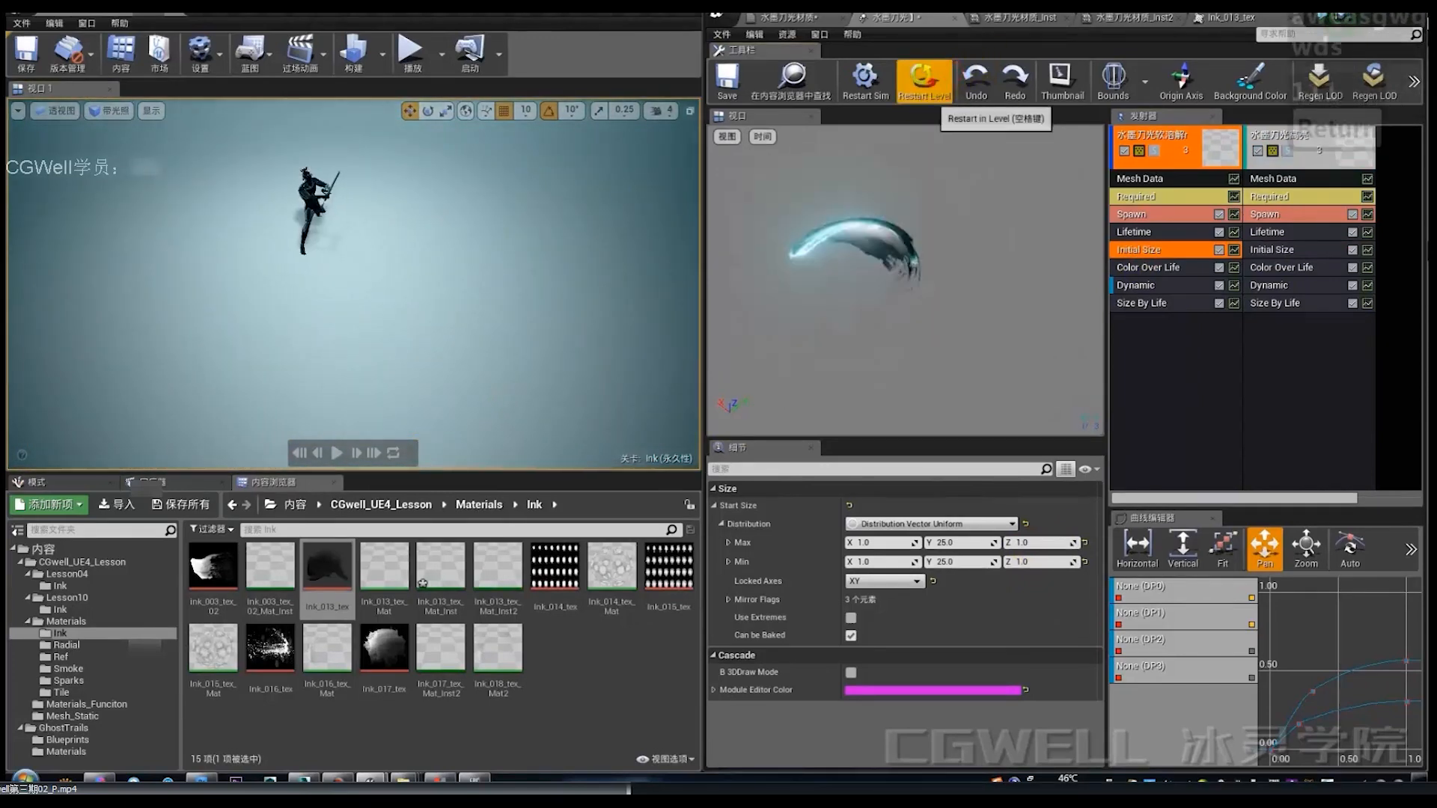
{"action": "left_click", "coordinate": [922, 81]}
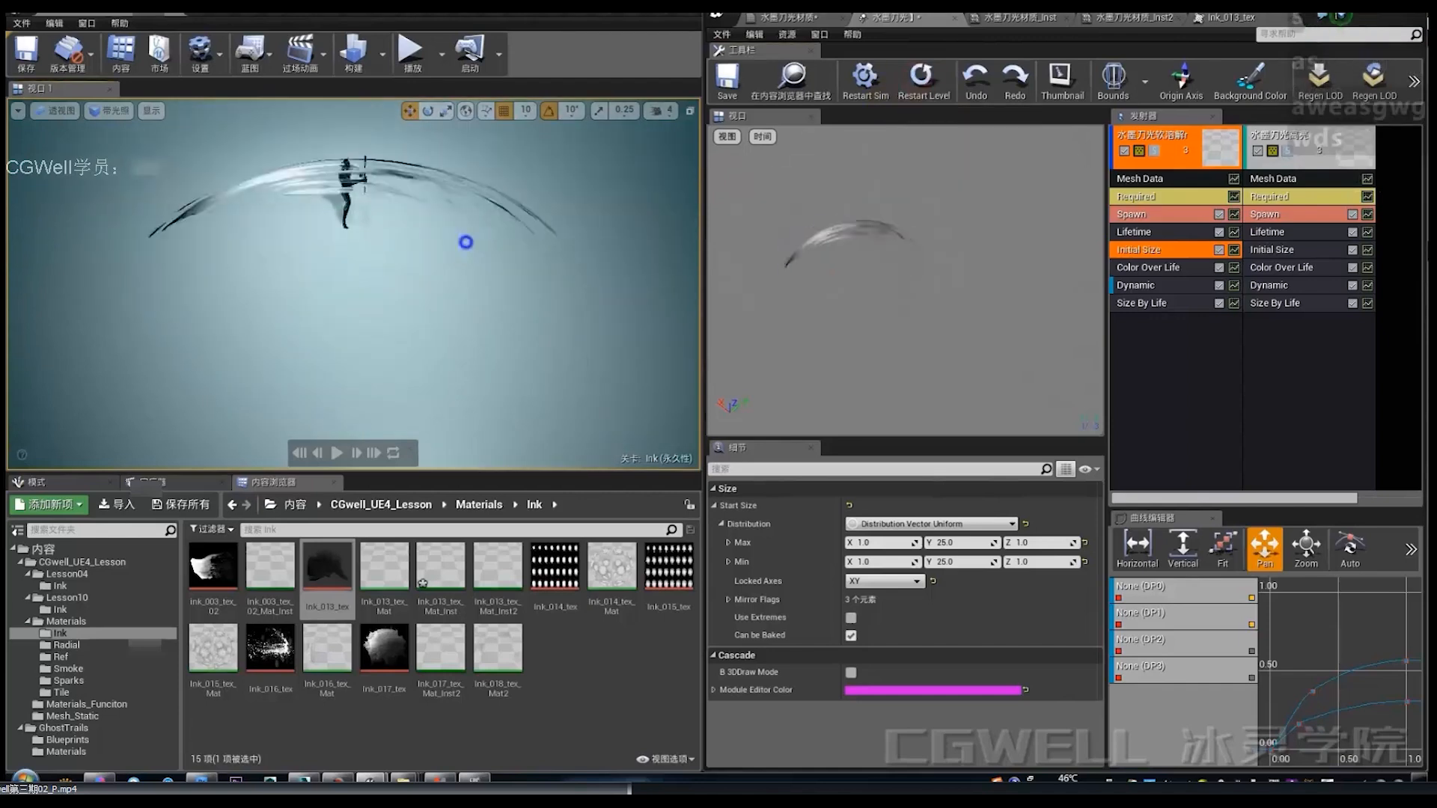
{"action": "right_click", "coordinate": [466, 242]}
{"action": "left_click", "coordinate": [924, 81]}
{"action": "key", "text": "a"}
{"action": "key", "text": "e"}
{"action": "right_click_drag", "start_coordinate": [408, 235], "coordinate": [408, 235]}
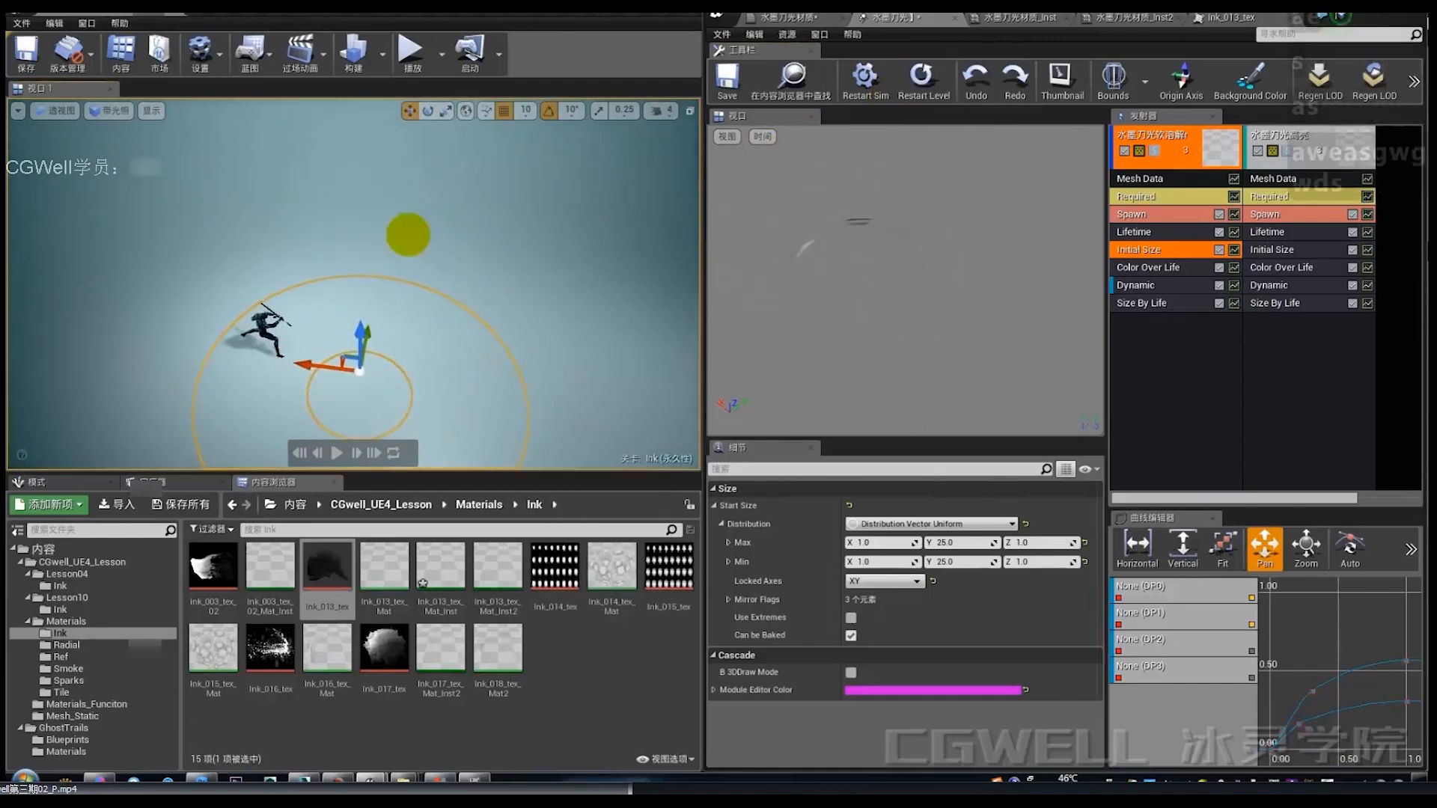
{"action": "left_click", "coordinate": [923, 81]}
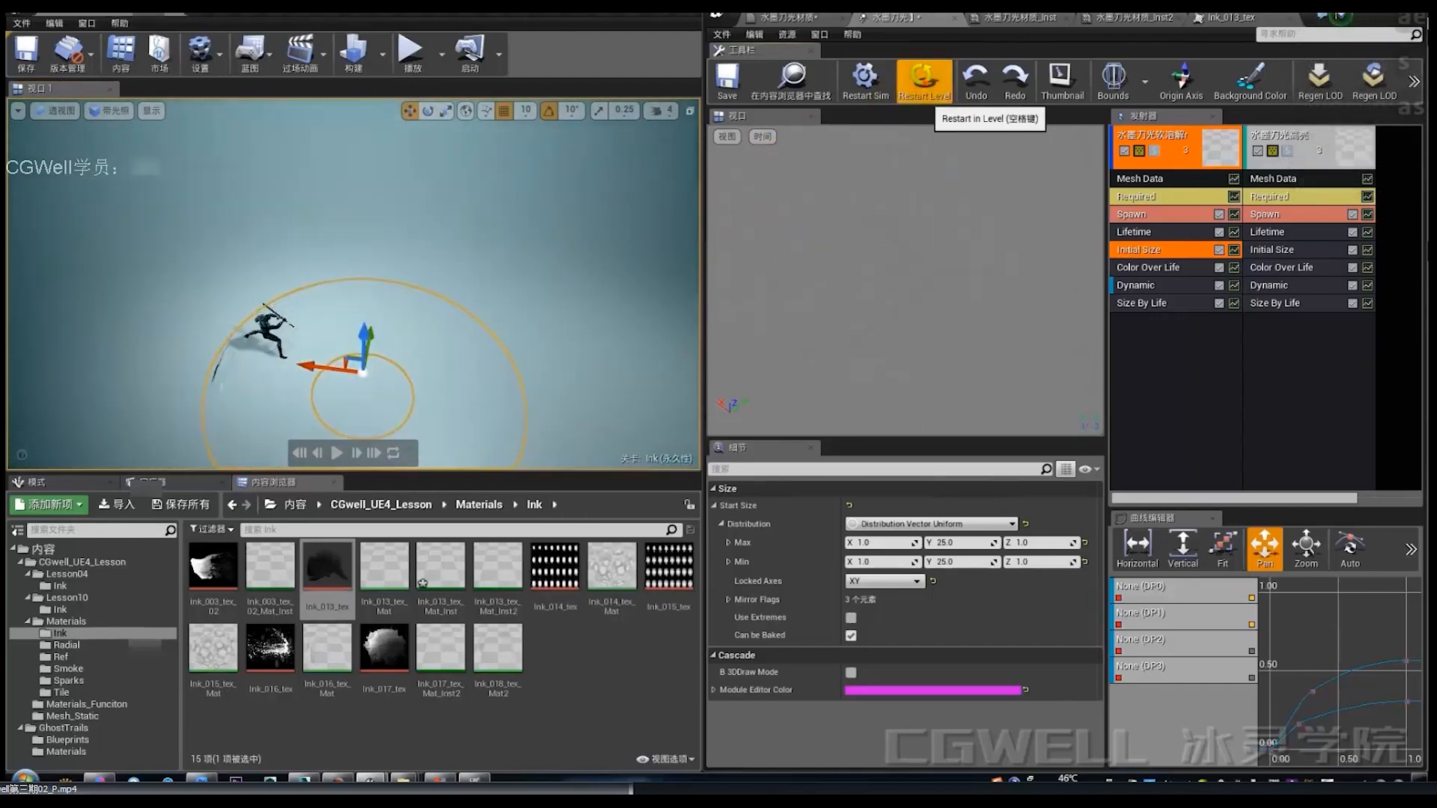
{"action": "left_click", "coordinate": [924, 81]}
{"action": "key", "text": "w"}
{"action": "key", "text": "d"}
{"action": "right_click_drag", "start_coordinate": [503, 292], "coordinate": [492, 299]}
{"action": "key", "text": "s"}
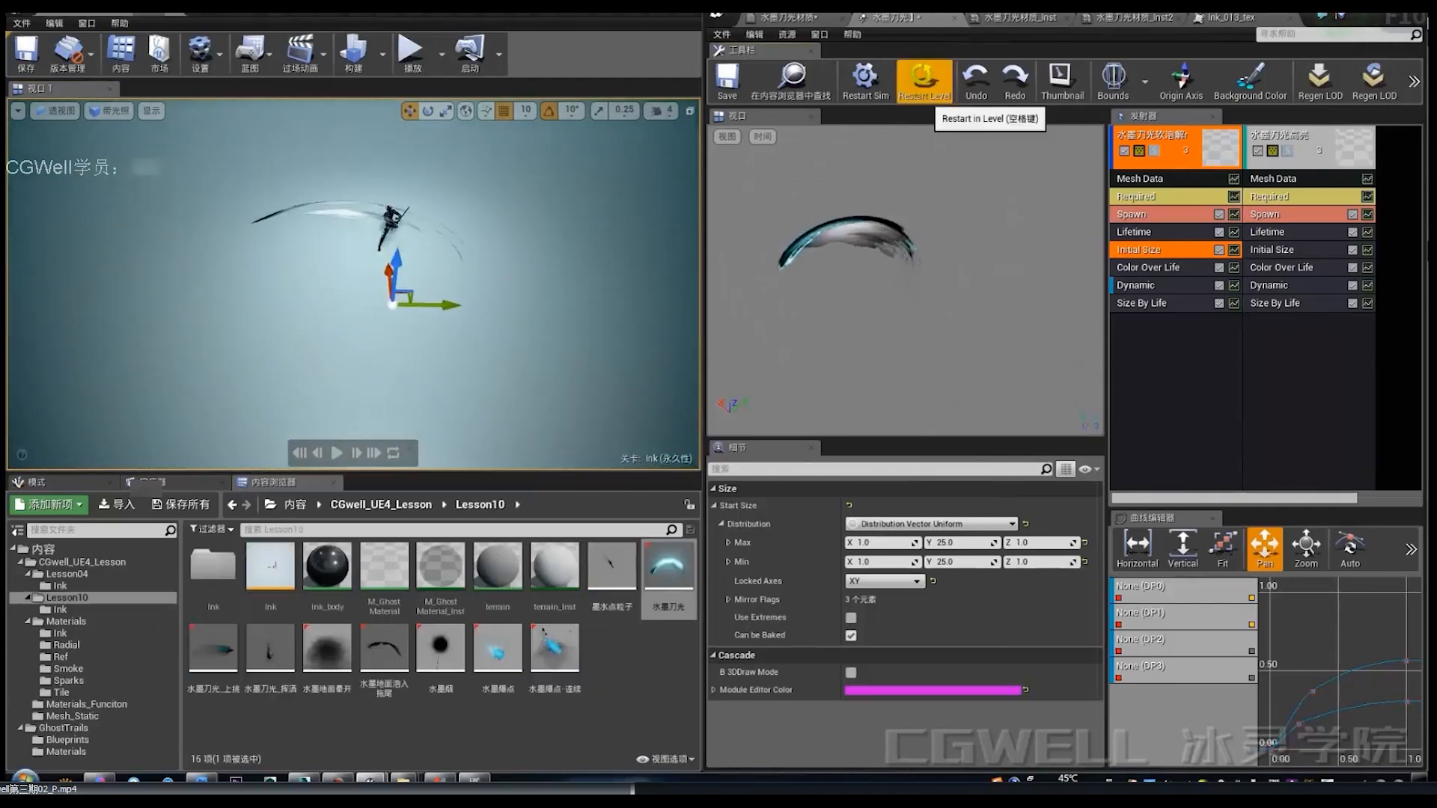
Step: In the highlight emitter's Color Over Life, disable Clamp Alpha, lower the middle AlphaOverLife key to about 8.6, and replay the effect
{"action": "left_click", "coordinate": [1302, 286]}
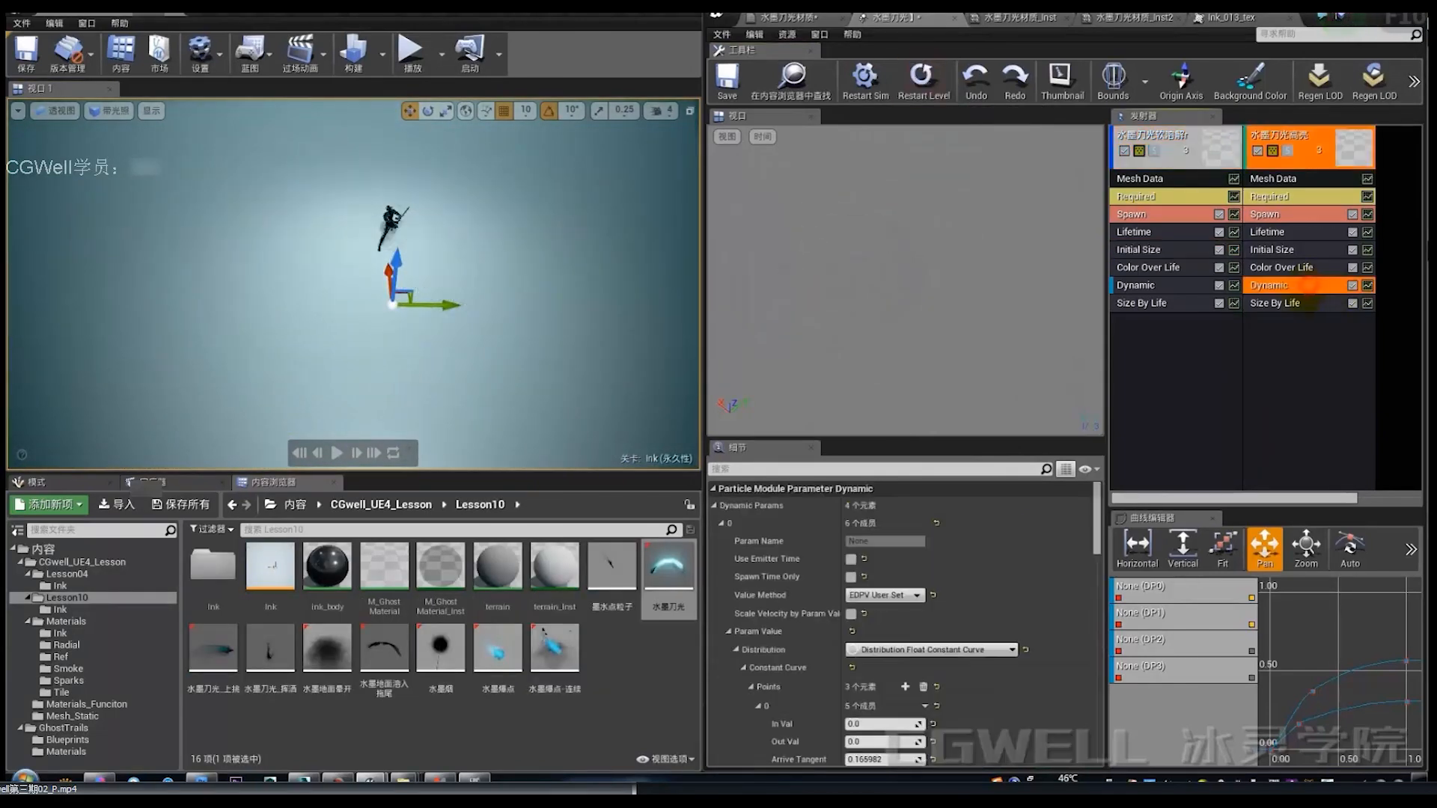
{"action": "left_click", "coordinate": [1299, 303]}
{"action": "left_click", "coordinate": [1297, 269]}
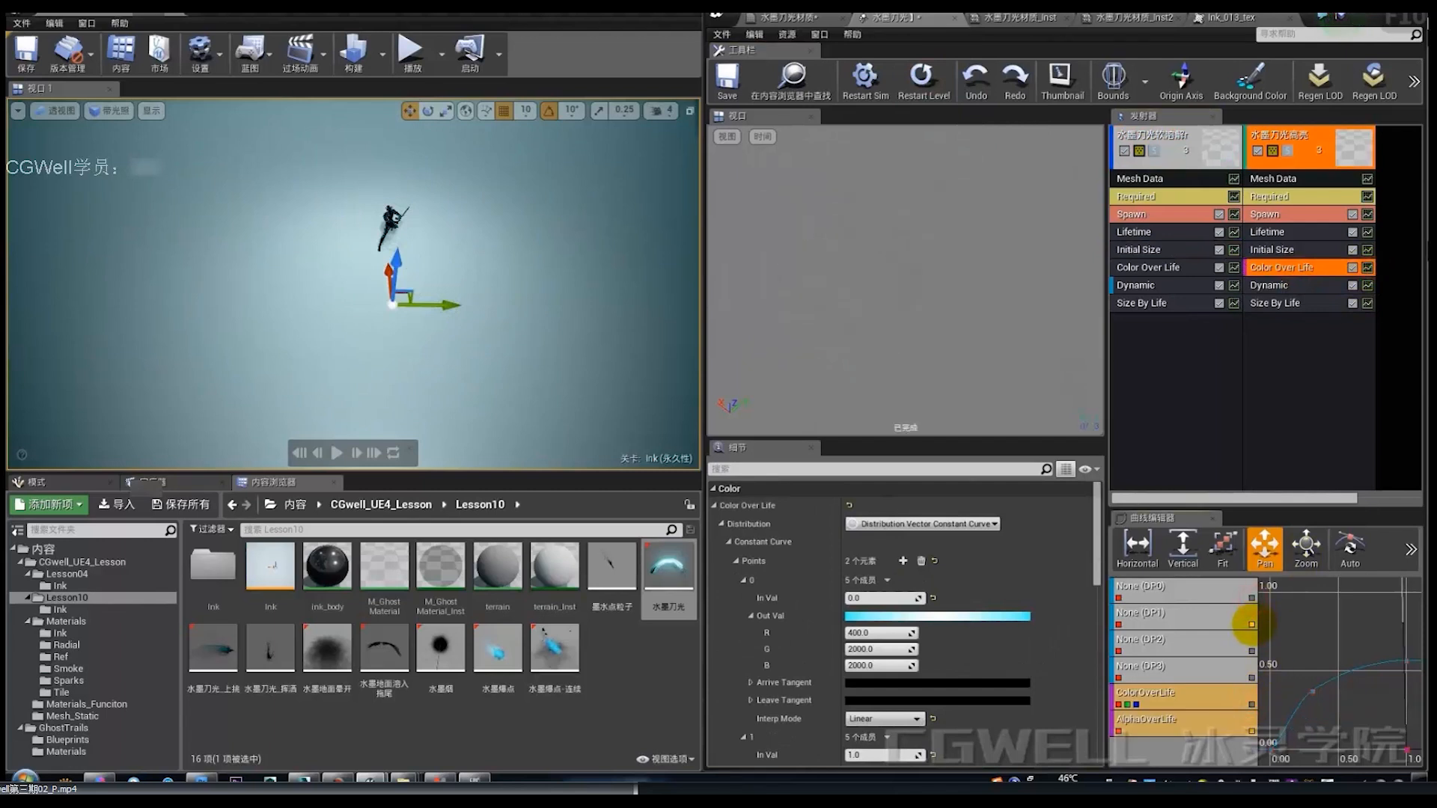
{"action": "left_click", "coordinate": [1225, 562]}
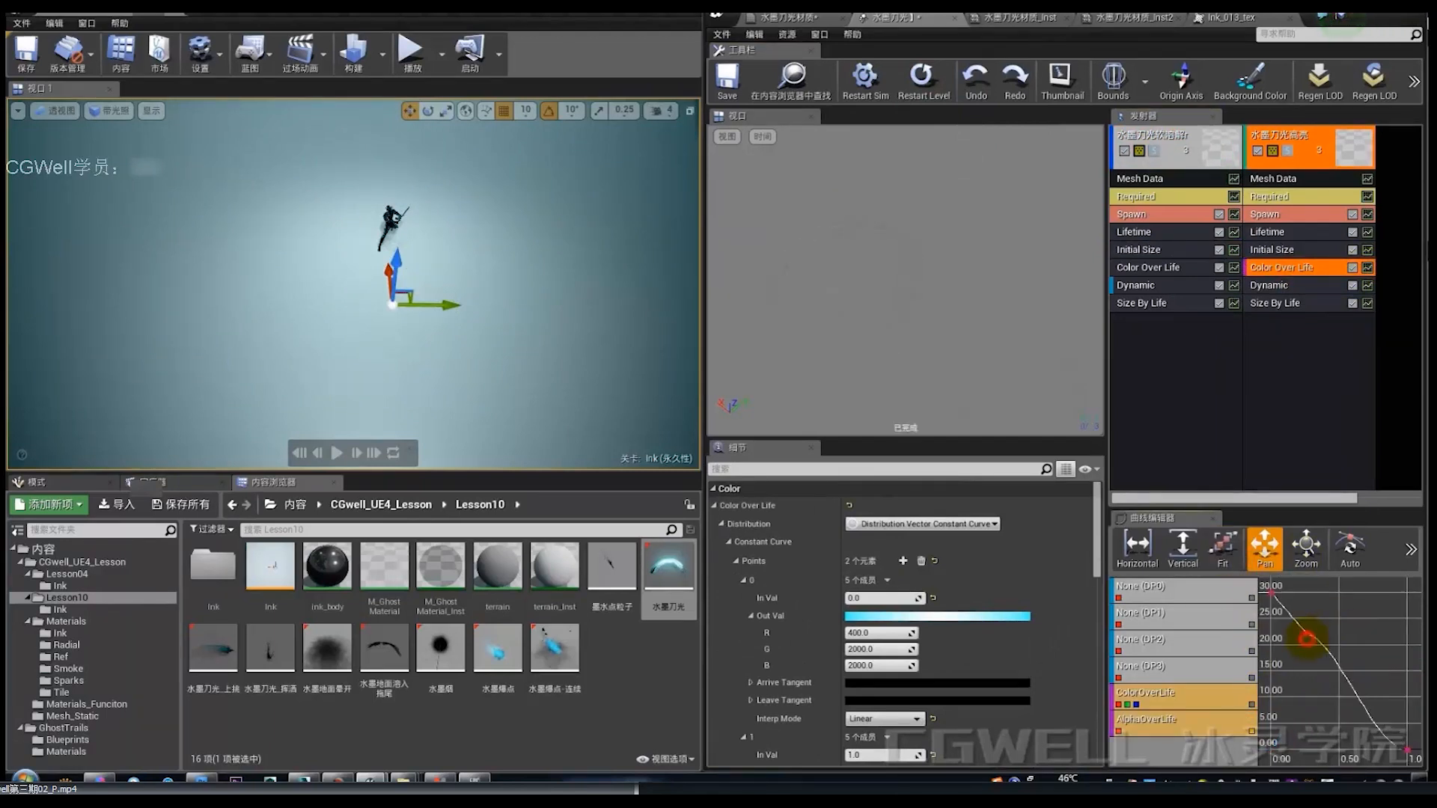
{"action": "left_click_drag", "start_coordinate": [1306, 670], "coordinate": [1306, 704]}
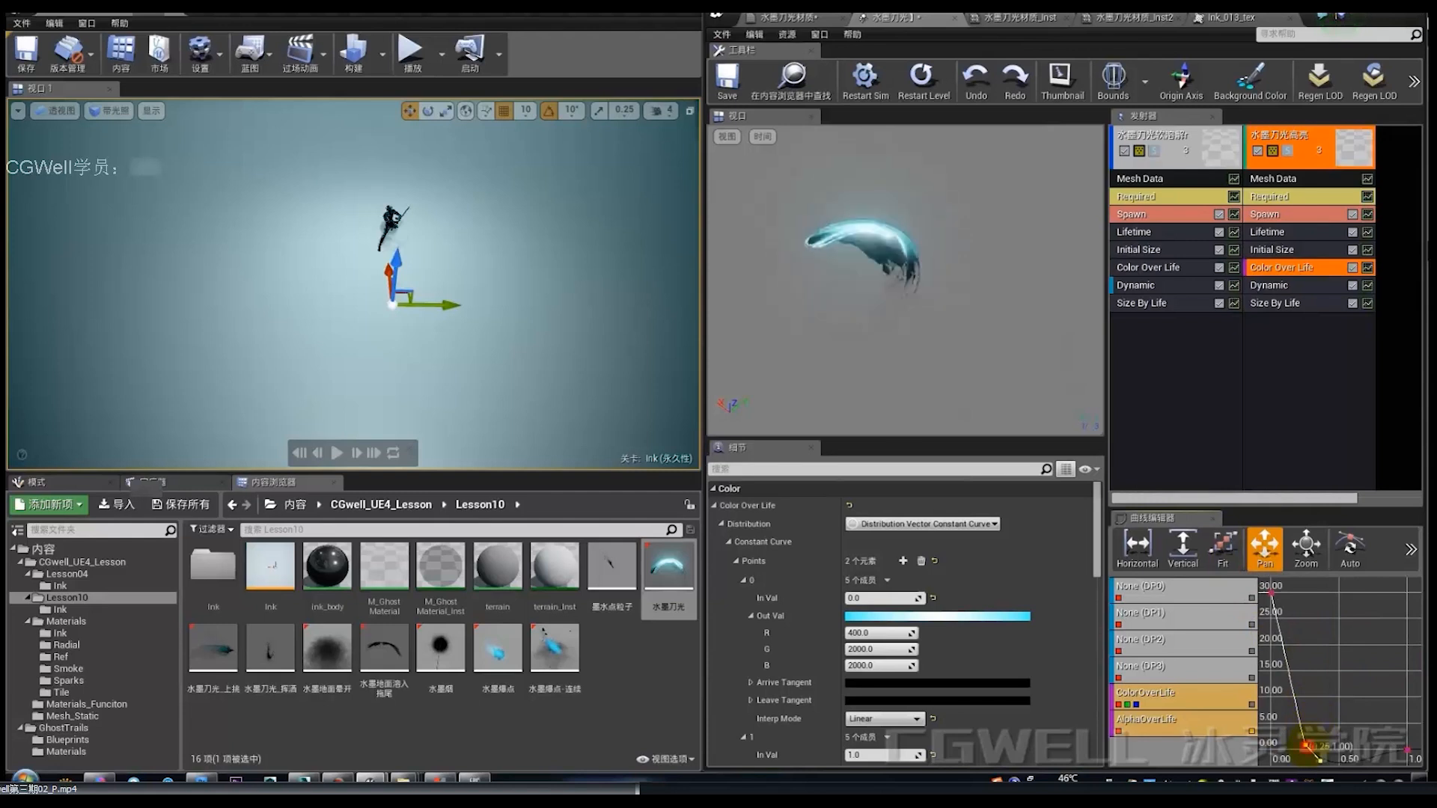
{"action": "scroll", "coordinate": [868, 666], "scroll_direction": "down", "scroll_amount": 8}
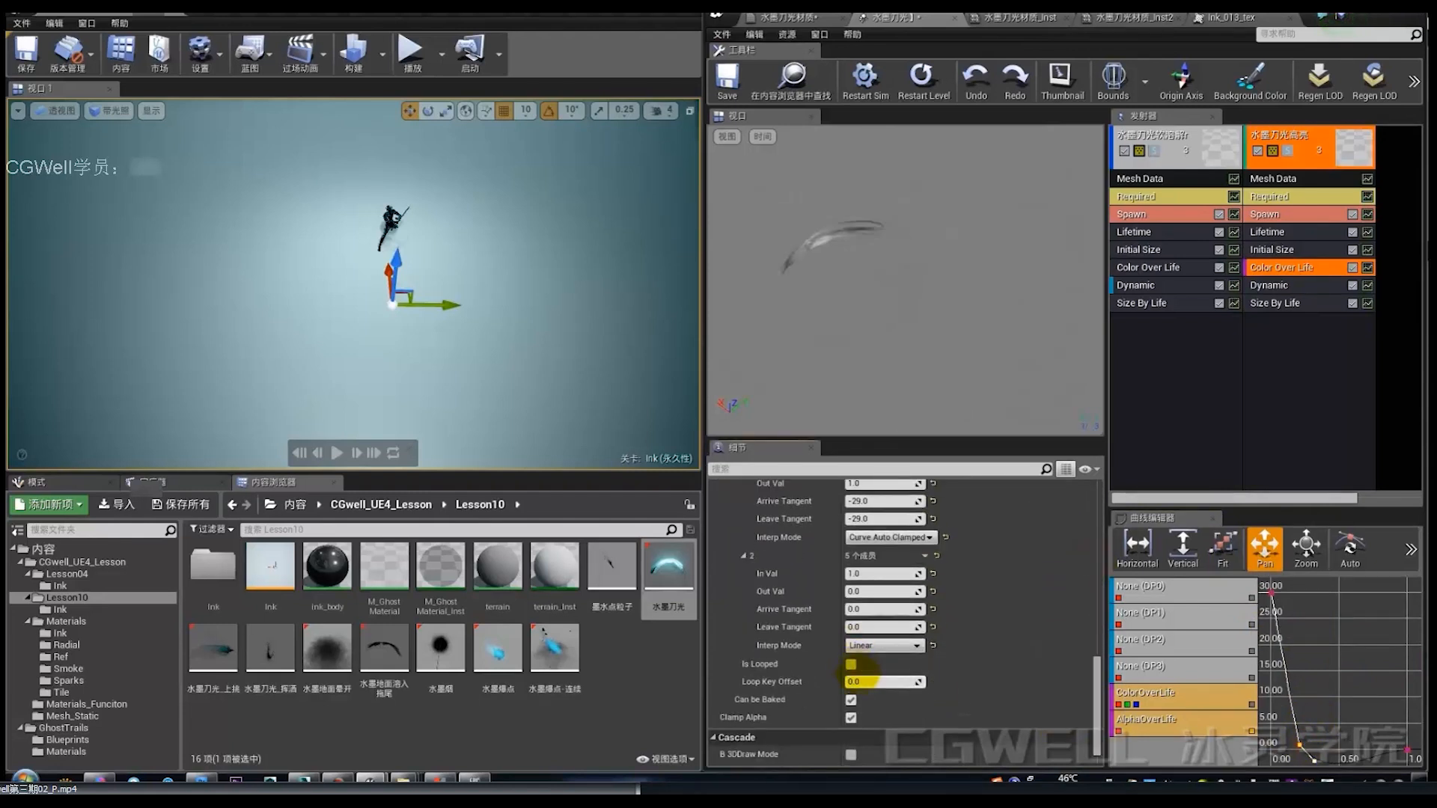
{"action": "left_click", "coordinate": [851, 717]}
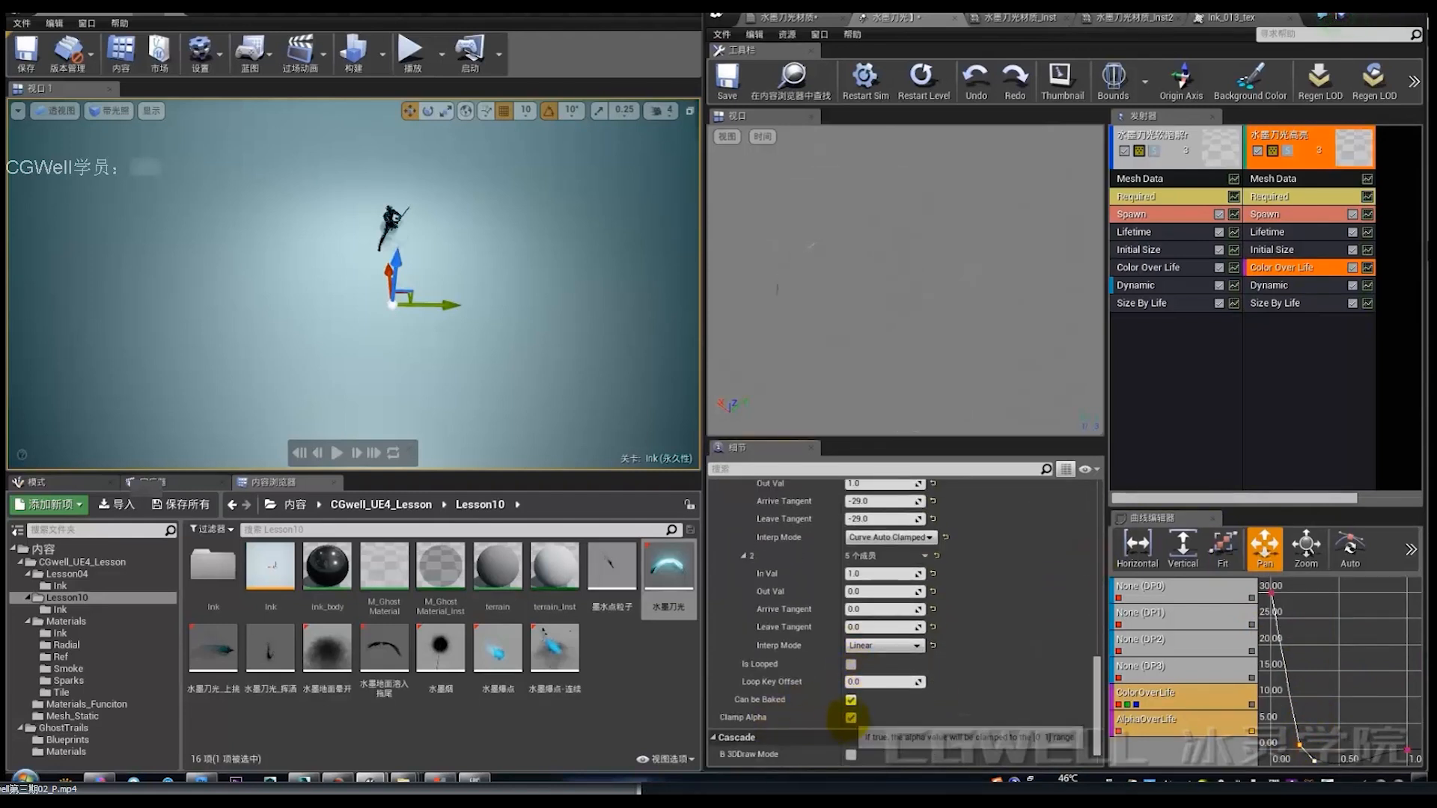
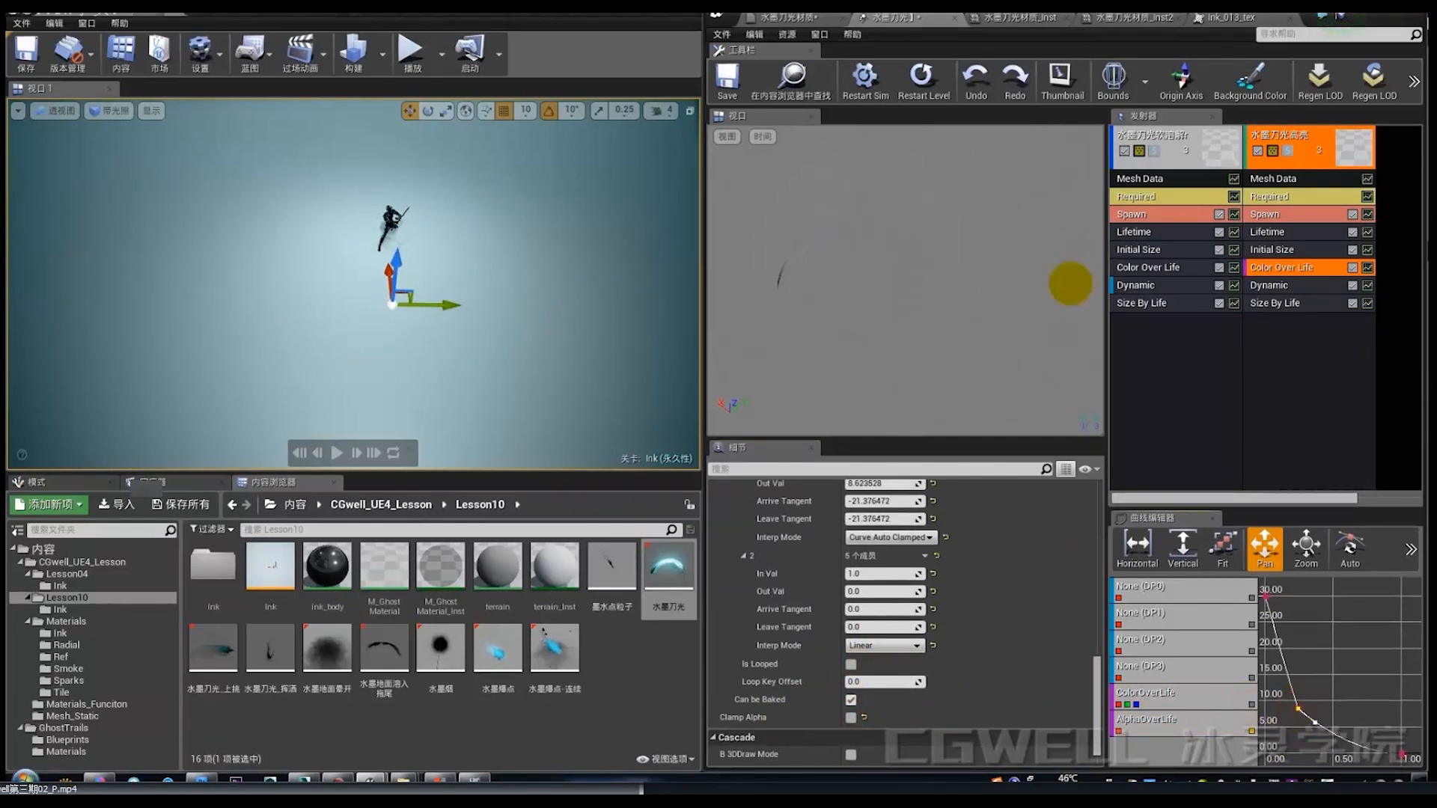
{"action": "left_click", "coordinate": [924, 79]}
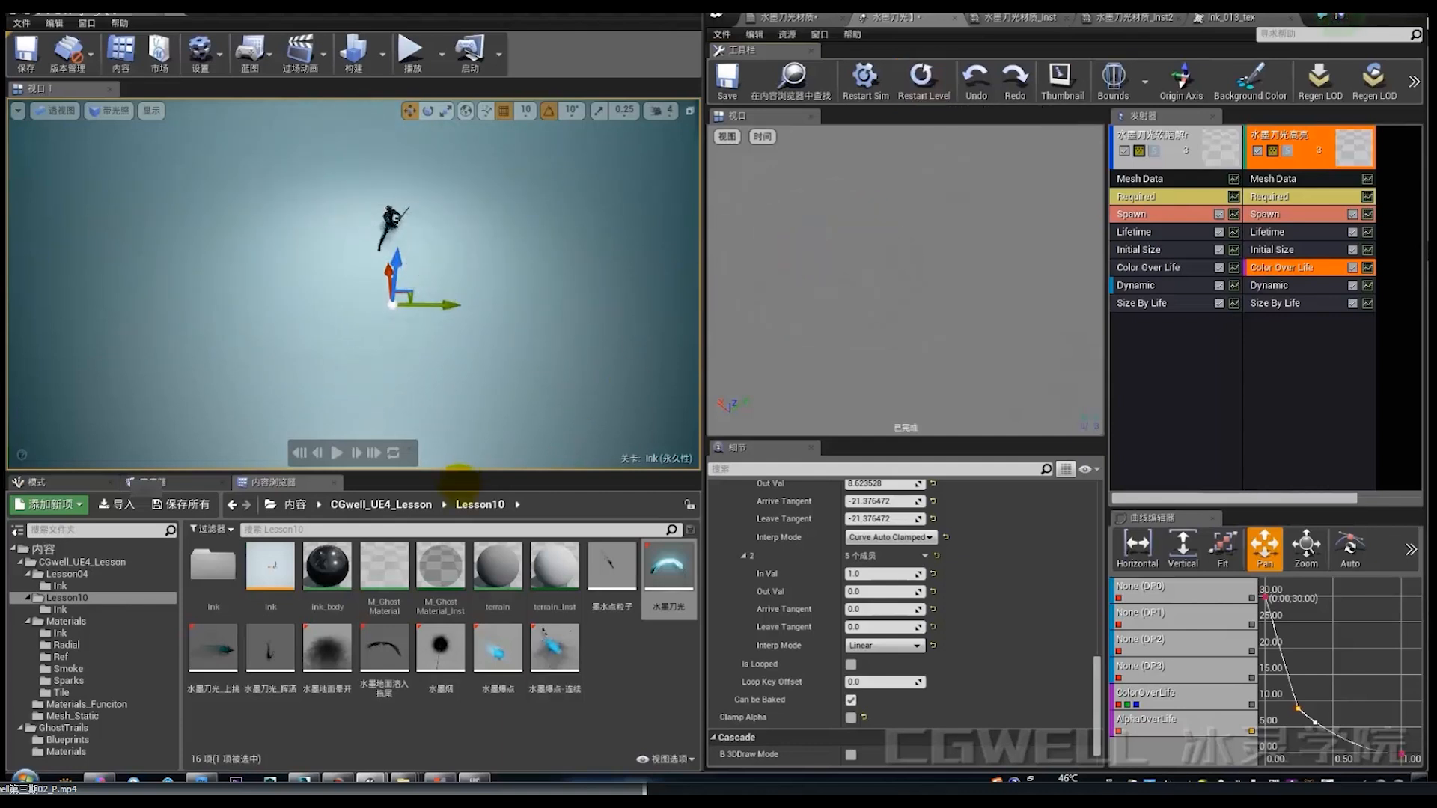
Step: Switch to 3ds Max and apply an Unwrap UVW modifier to the ring mesh Dg_003_mesh_cg_02
{"action": "left_click", "coordinate": [311, 777]}
{"action": "middle_click_drag", "start_coordinate": [416, 401], "coordinate": [479, 431], "text": "alt"}
{"action": "key", "text": "w"}
{"action": "scroll", "coordinate": [464, 413], "scroll_direction": "up", "scroll_amount": 1}
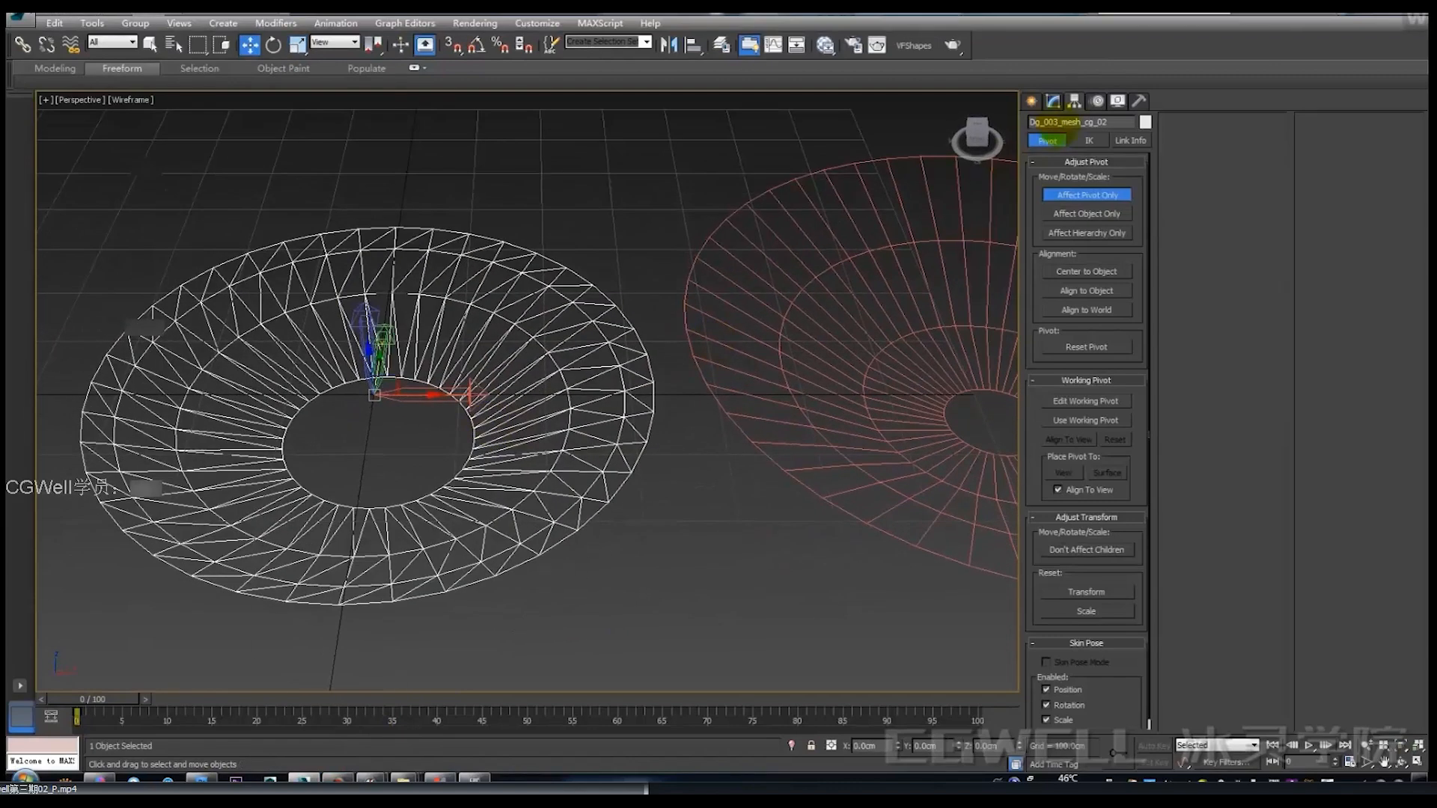
{"action": "left_click", "coordinate": [1053, 100]}
{"action": "left_click", "coordinate": [1143, 142]}
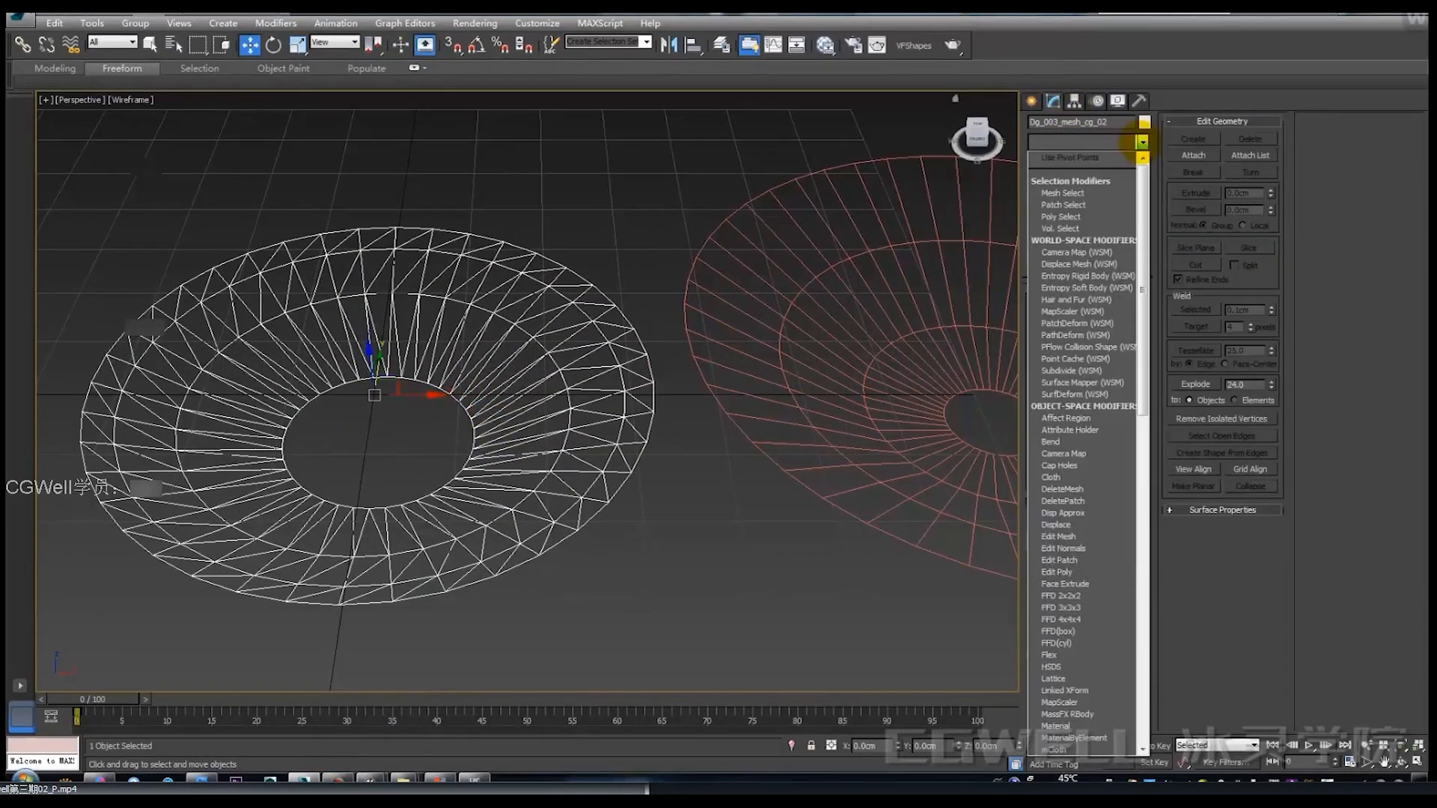
{"action": "scroll", "coordinate": [1100, 362], "scroll_direction": "down", "scroll_amount": 5}
{"action": "left_click", "coordinate": [1082, 638]}
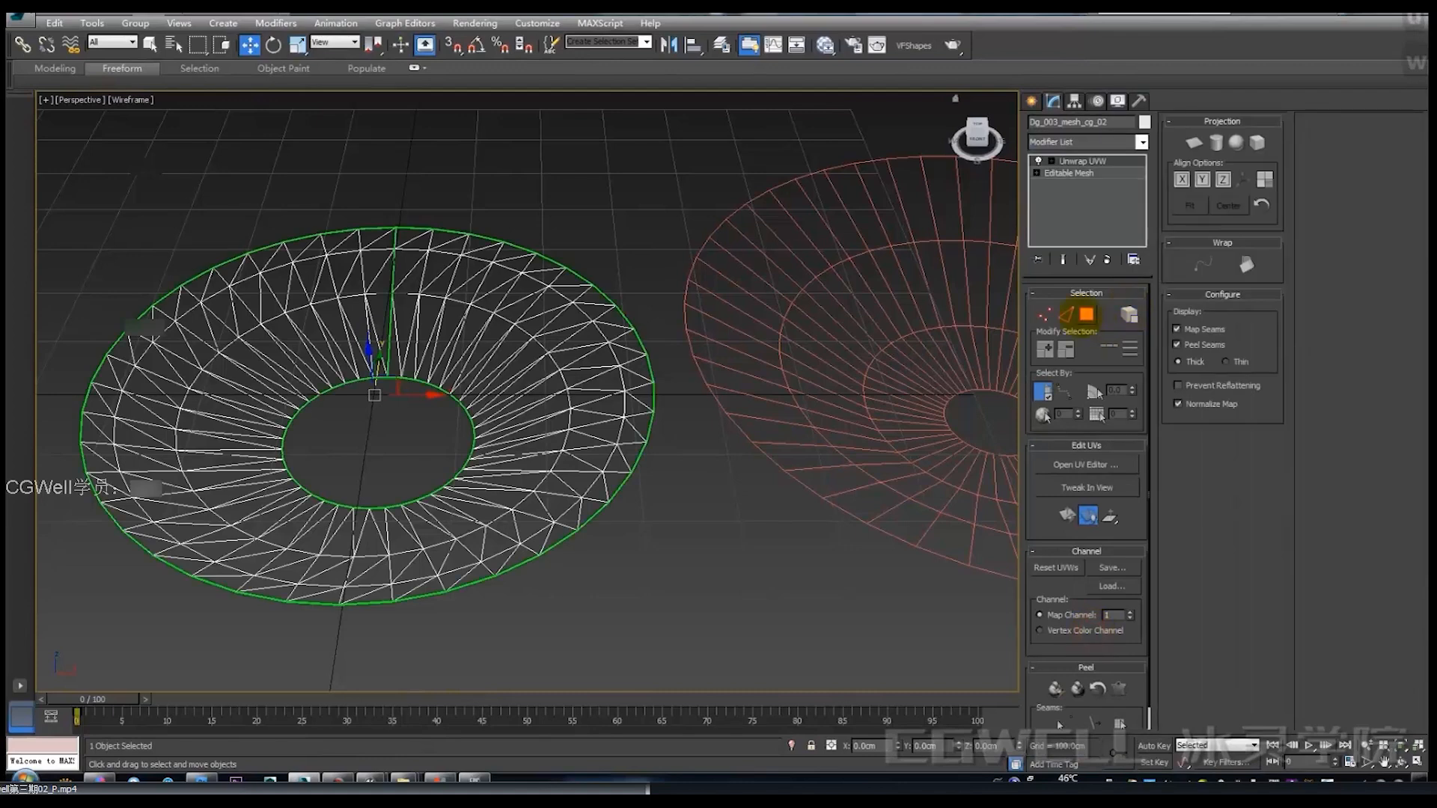
Step: Select faces across part of the ring's UV strip in the UV editor to examine which mesh area they cover
{"action": "middle_click_drag", "start_coordinate": [299, 358], "coordinate": [202, 334]}
{"action": "scroll", "coordinate": [292, 363], "scroll_direction": "down", "scroll_amount": 5}
{"action": "scroll", "coordinate": [128, 266], "scroll_direction": "up", "scroll_amount": 2}
{"action": "left_click_drag", "start_coordinate": [47, 224], "coordinate": [379, 443]}
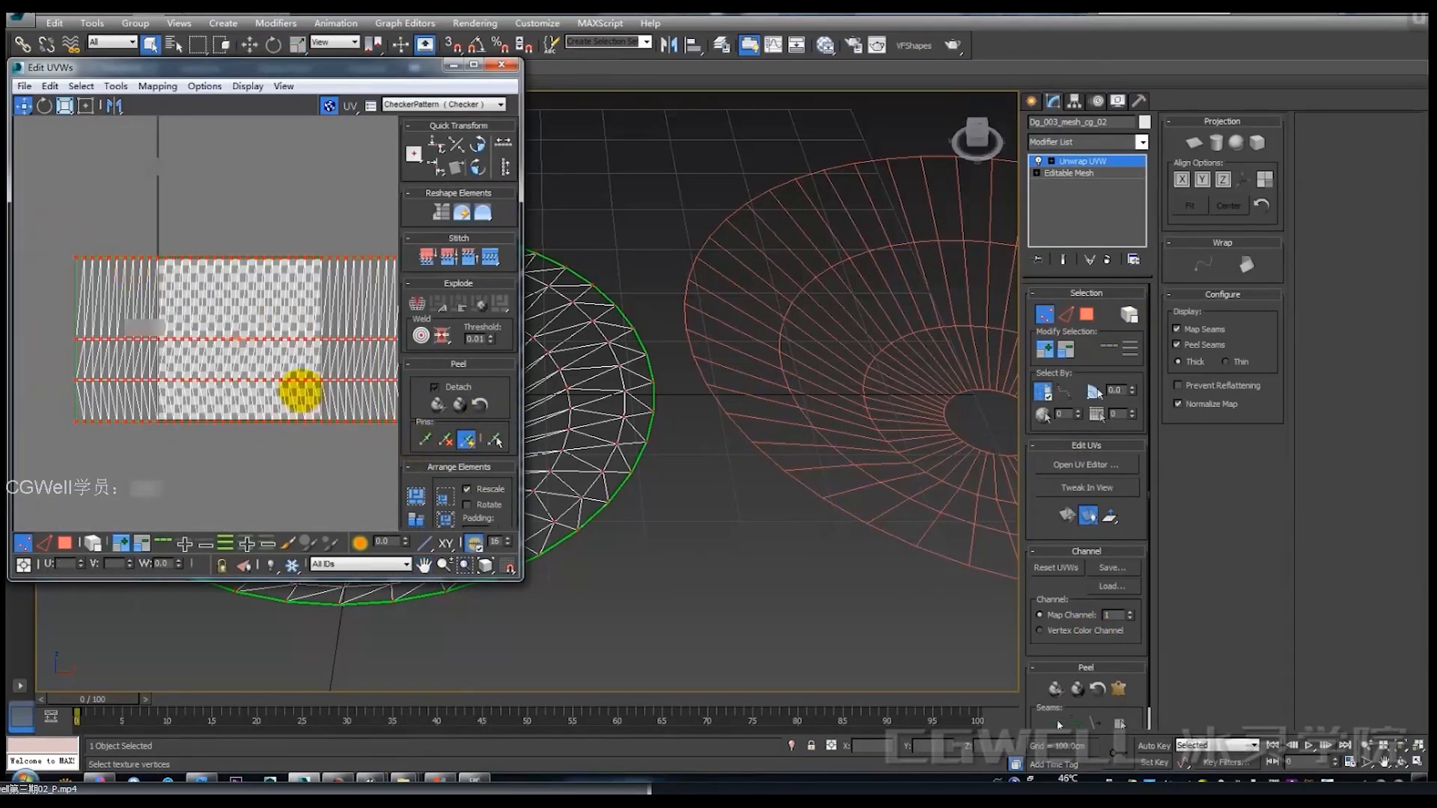
{"action": "middle_click_drag", "start_coordinate": [238, 437], "coordinate": [272, 427]}
{"action": "left_click", "coordinate": [65, 543]}
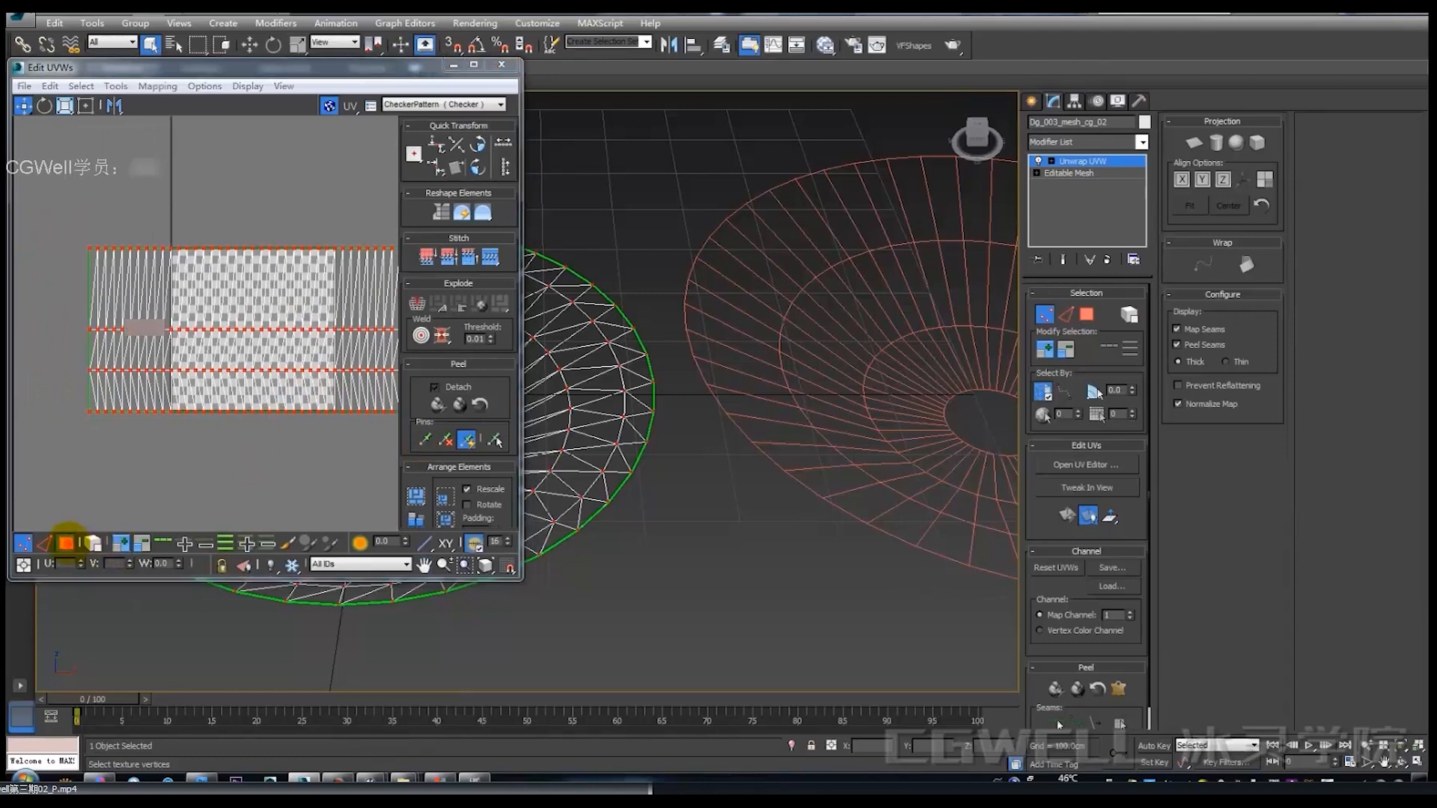
{"action": "left_click_drag", "start_coordinate": [76, 196], "coordinate": [240, 419]}
{"action": "left_click_drag", "start_coordinate": [258, 67], "coordinate": [1048, 138]}
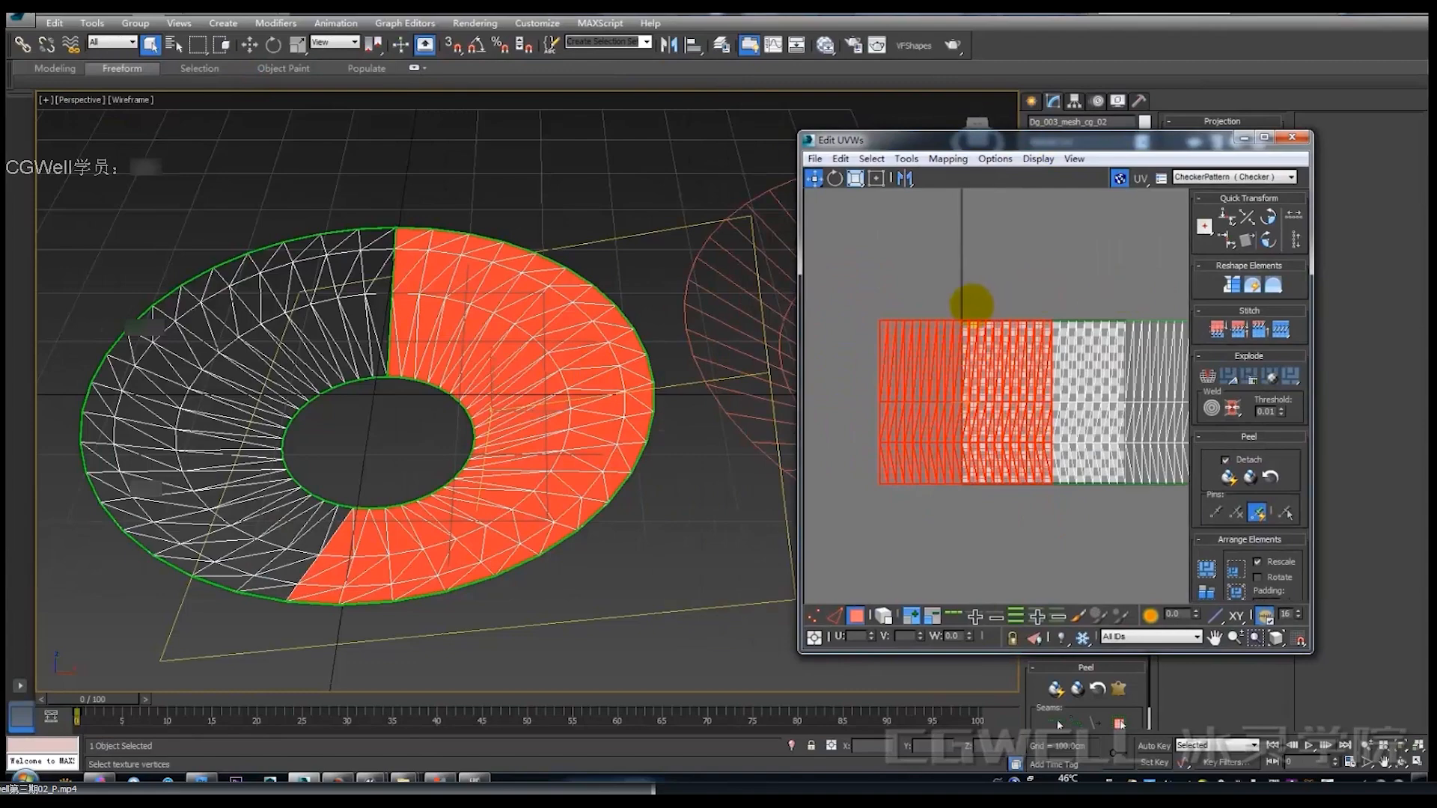
{"action": "left_click", "coordinate": [906, 293]}
{"action": "key", "text": "ctrl+z"}
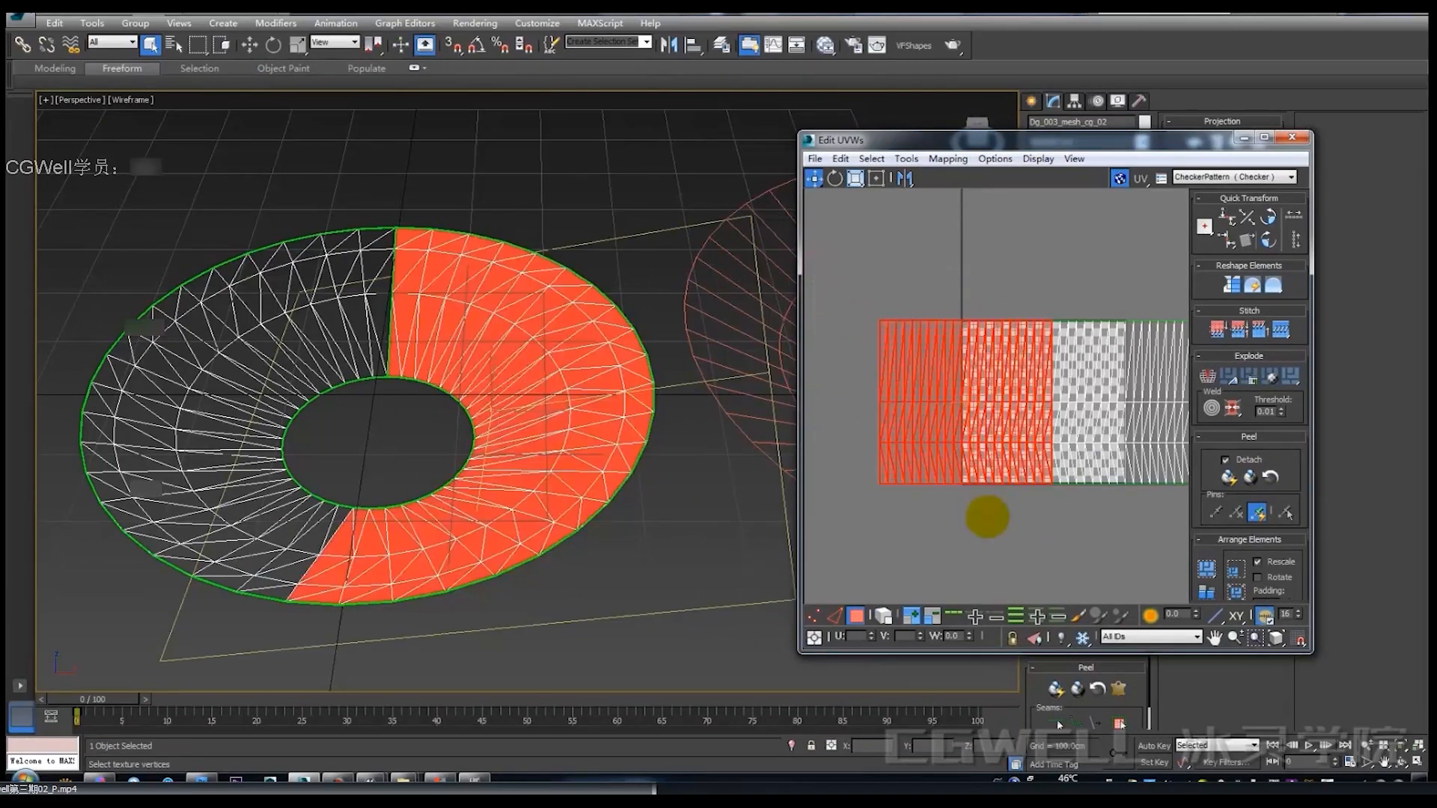
{"action": "middle_click_drag", "start_coordinate": [348, 408], "coordinate": [464, 375], "text": "alt"}
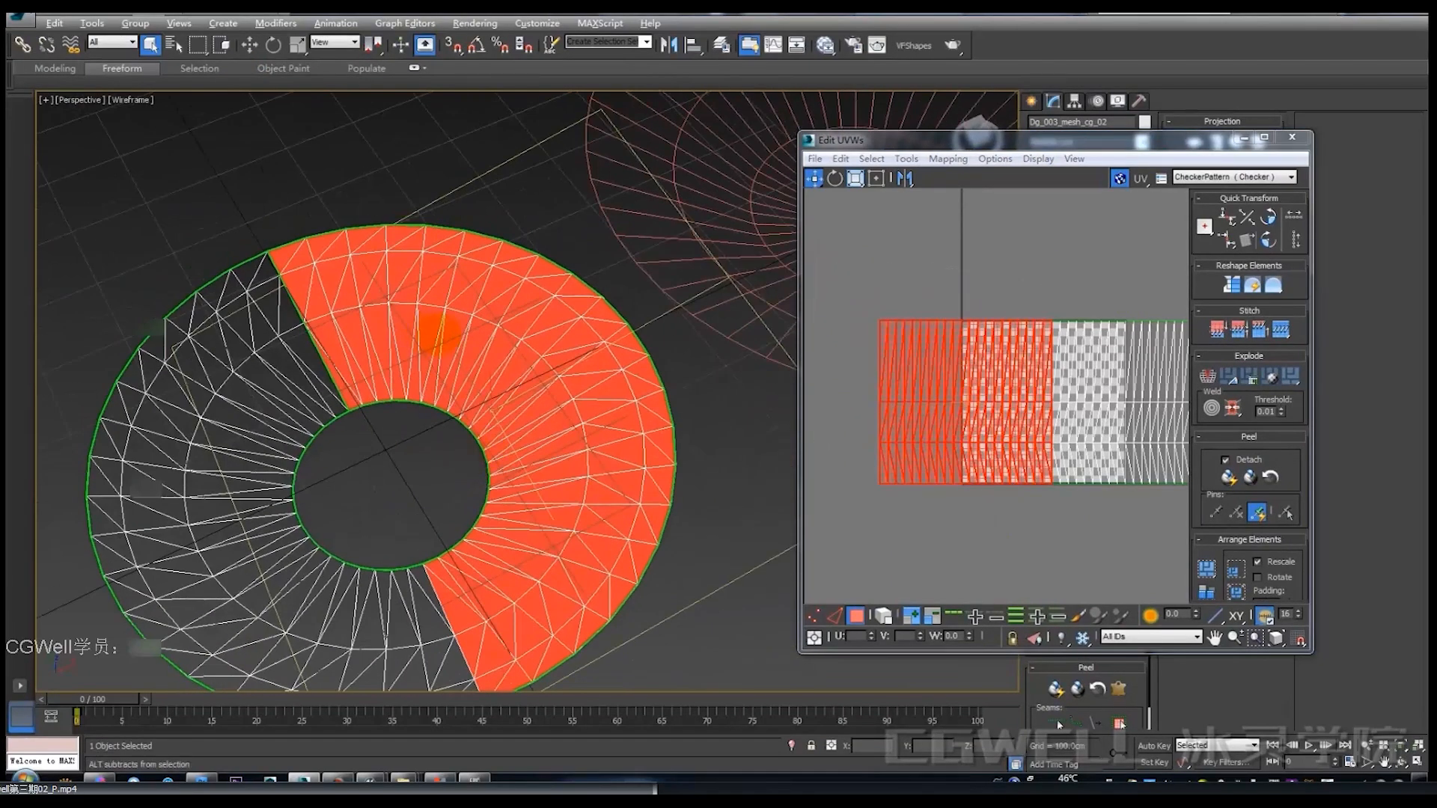
{"action": "key", "text": "alt+q"}
{"action": "left_click_drag", "start_coordinate": [366, 281], "coordinate": [620, 449]}
{"action": "left_click_drag", "start_coordinate": [359, 344], "coordinate": [563, 530]}
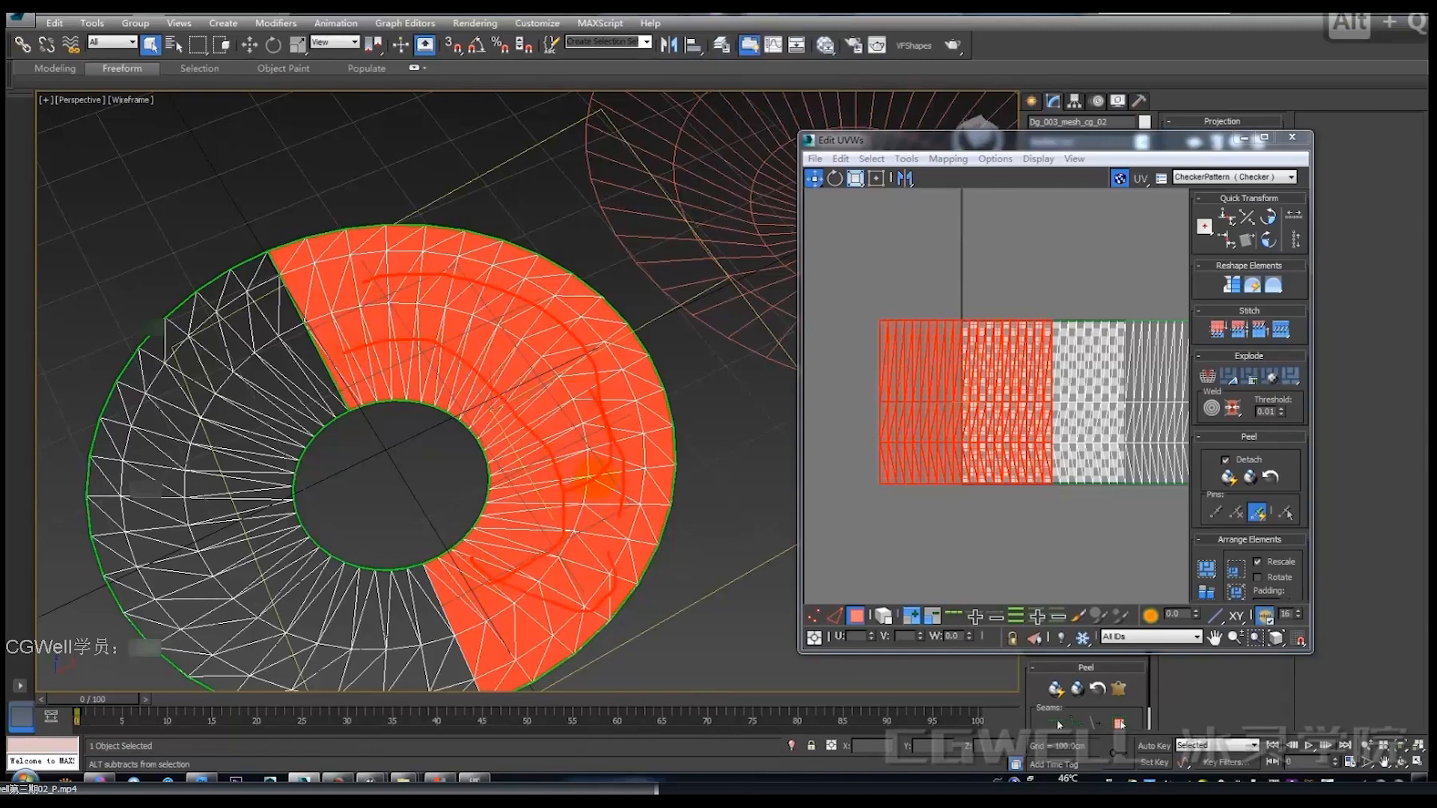
{"action": "key", "text": "alt+q"}
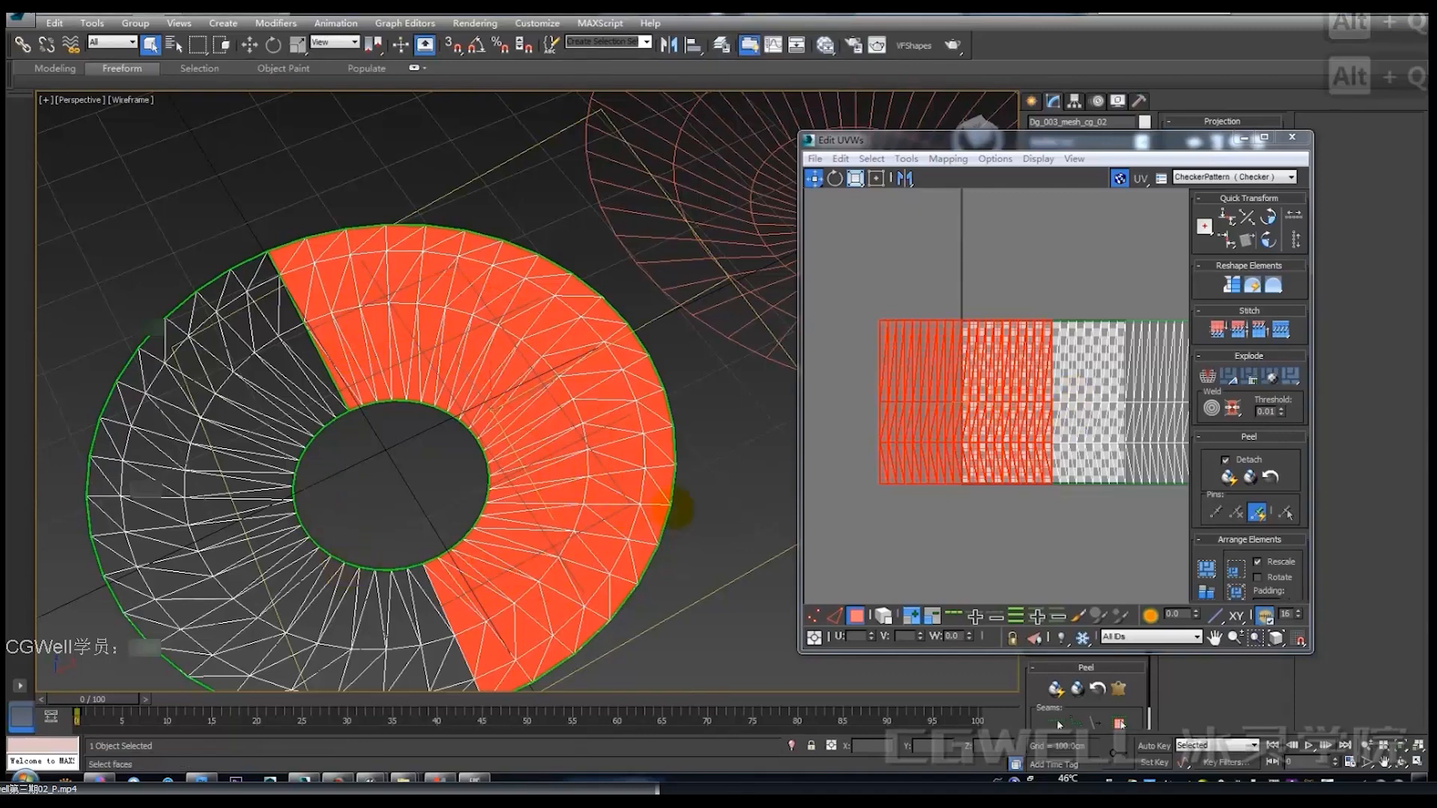
{"action": "left_click", "coordinate": [868, 273]}
{"action": "key", "text": "alt+q"}
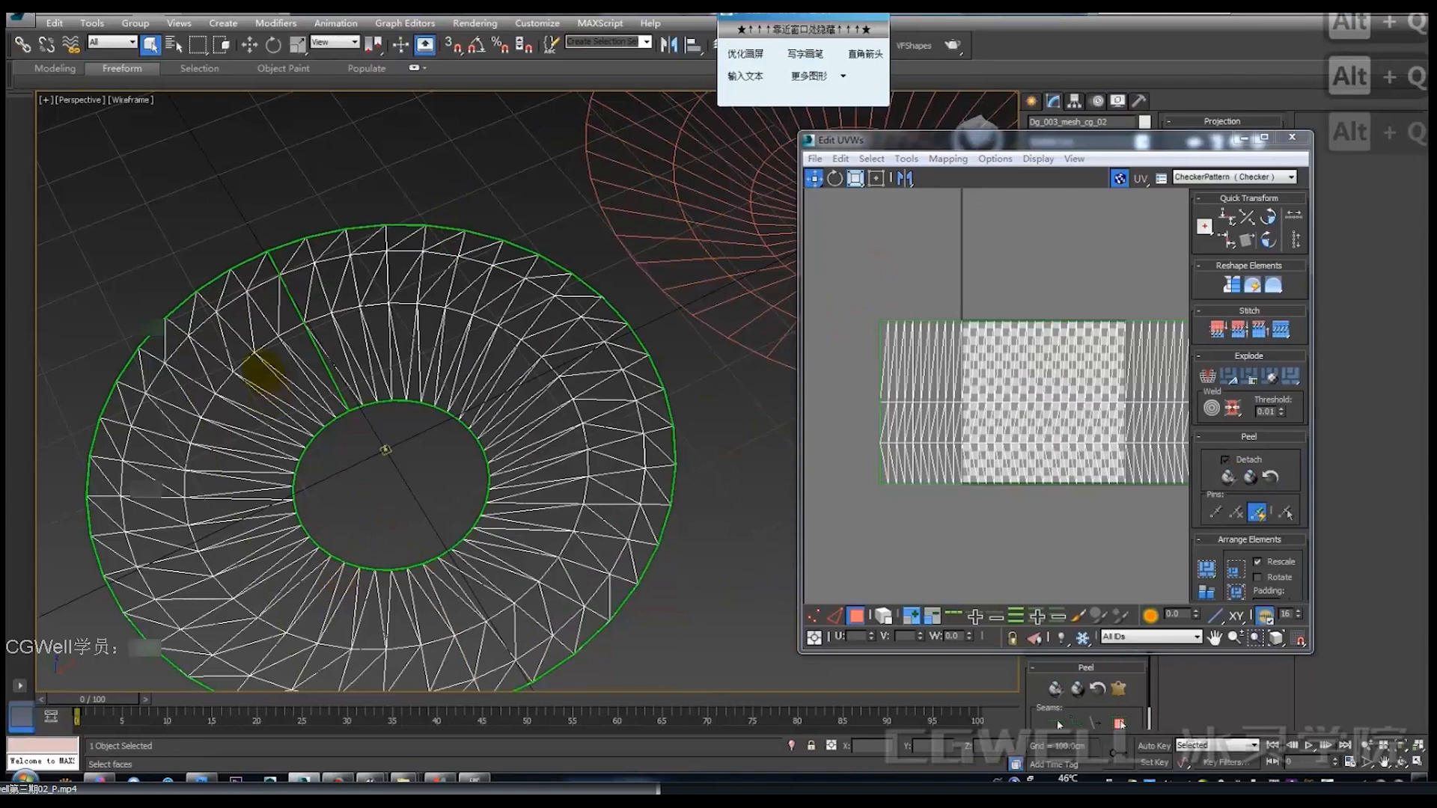
{"action": "left_click_drag", "start_coordinate": [464, 634], "coordinate": [458, 369]}
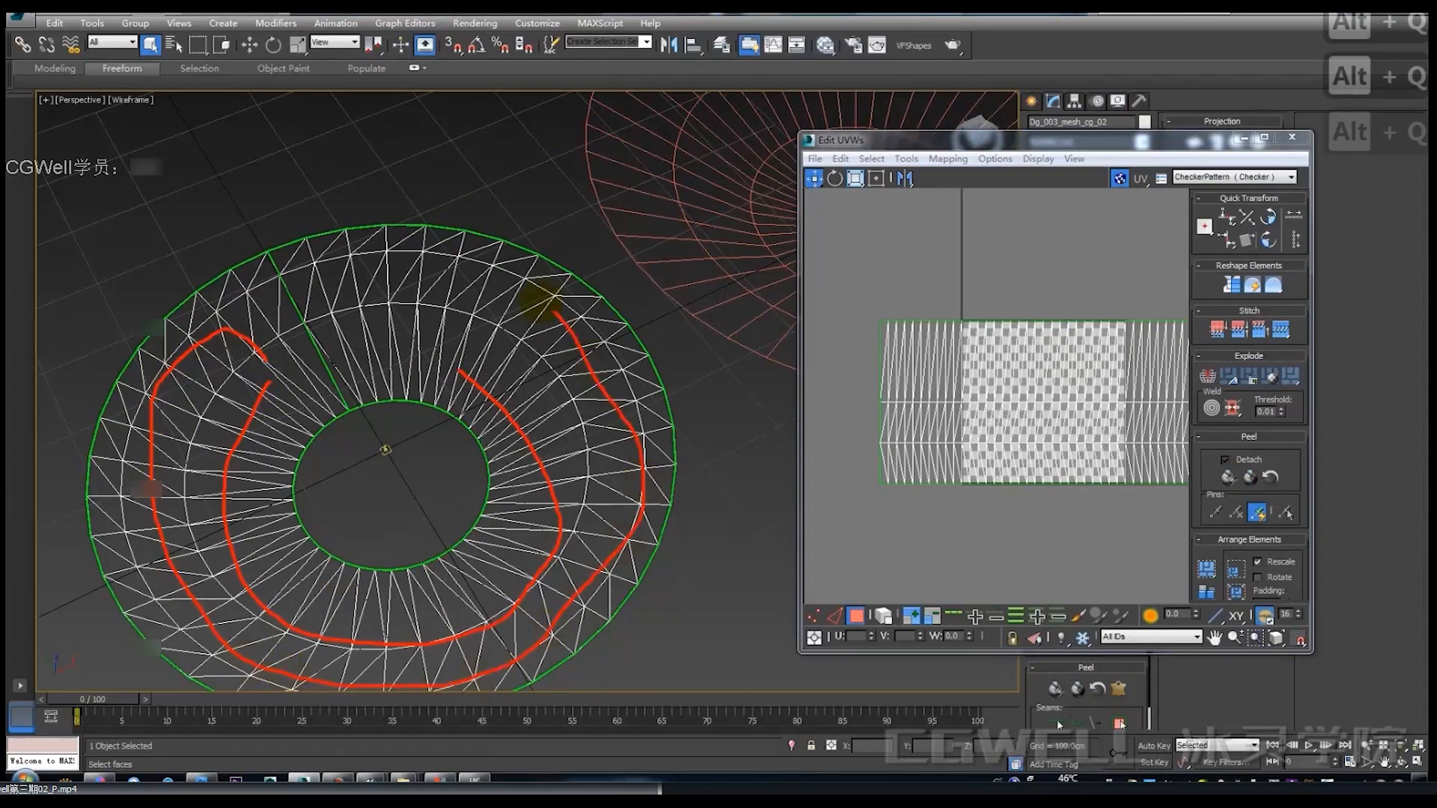
{"action": "left_click_drag", "start_coordinate": [541, 301], "coordinate": [374, 288]}
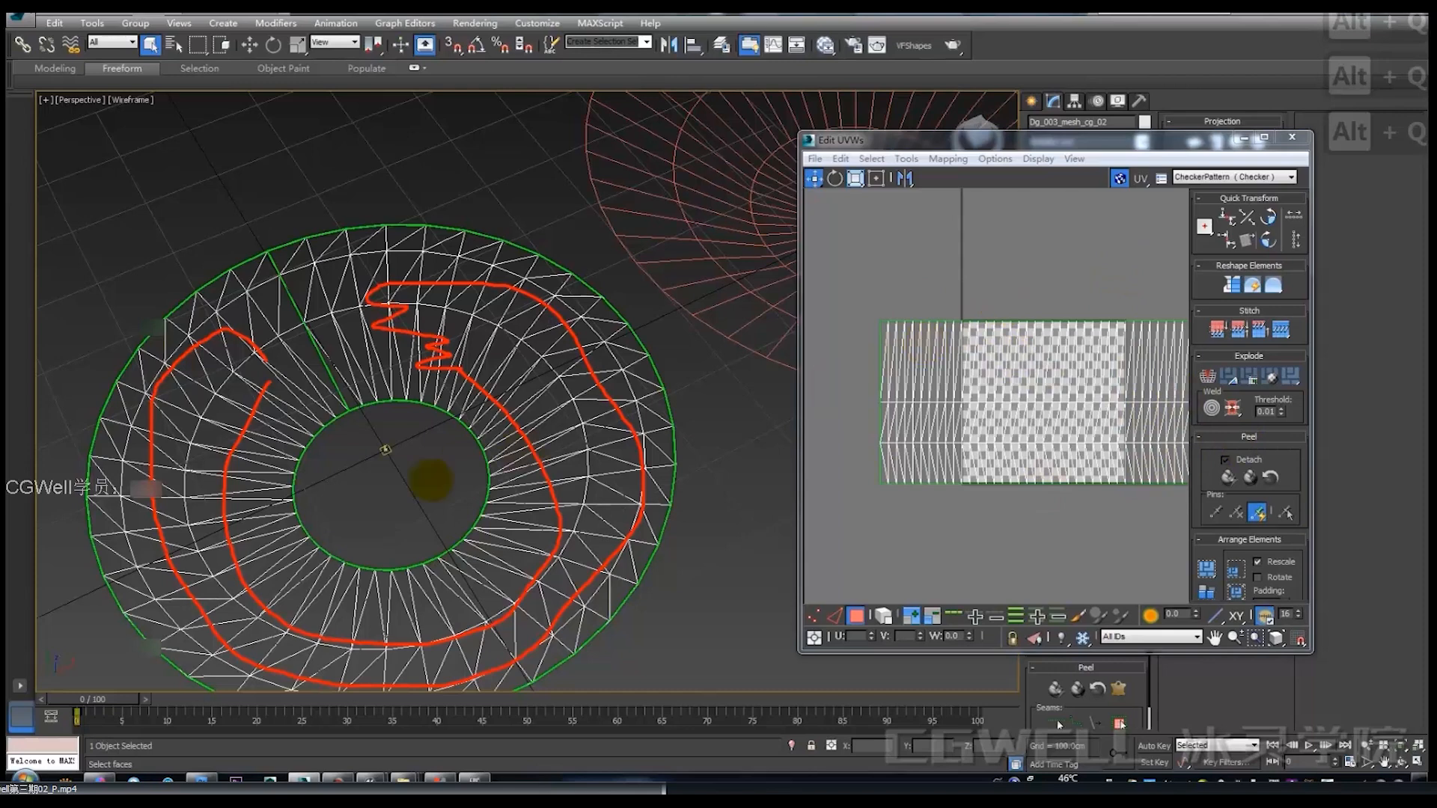
{"action": "key", "text": "alt+q"}
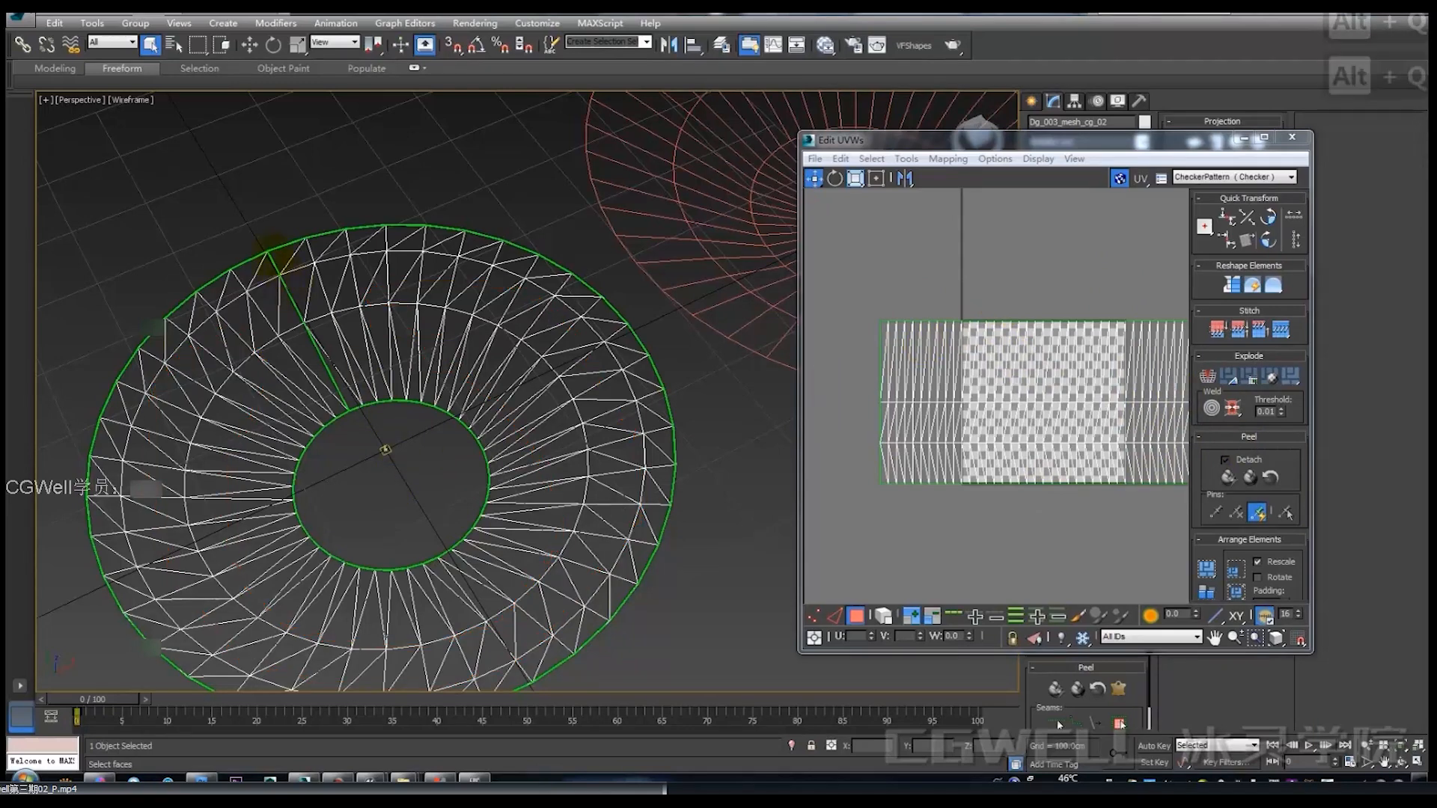
{"action": "left_click_drag", "start_coordinate": [267, 253], "coordinate": [520, 665]}
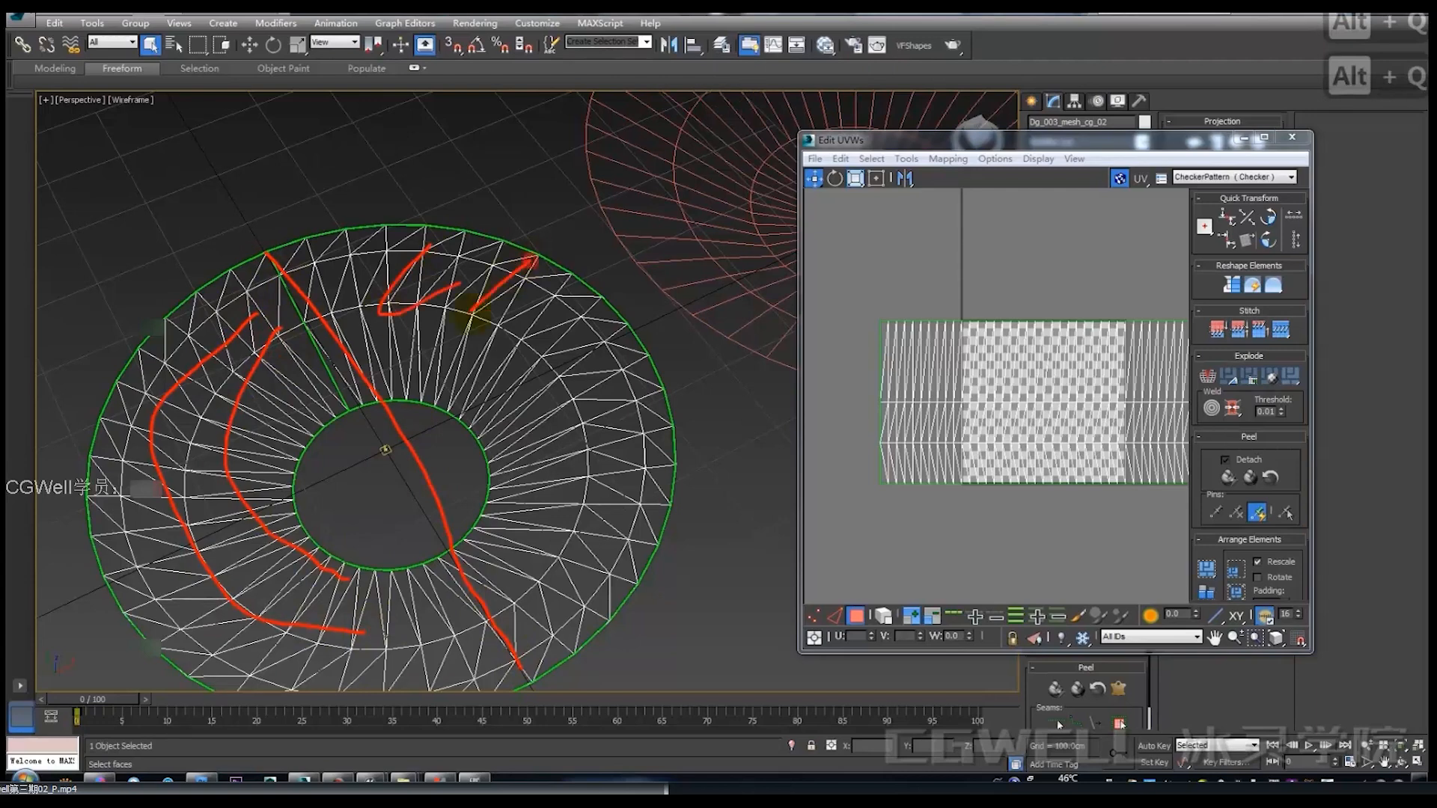
{"action": "left_click_drag", "start_coordinate": [488, 550], "coordinate": [529, 578]}
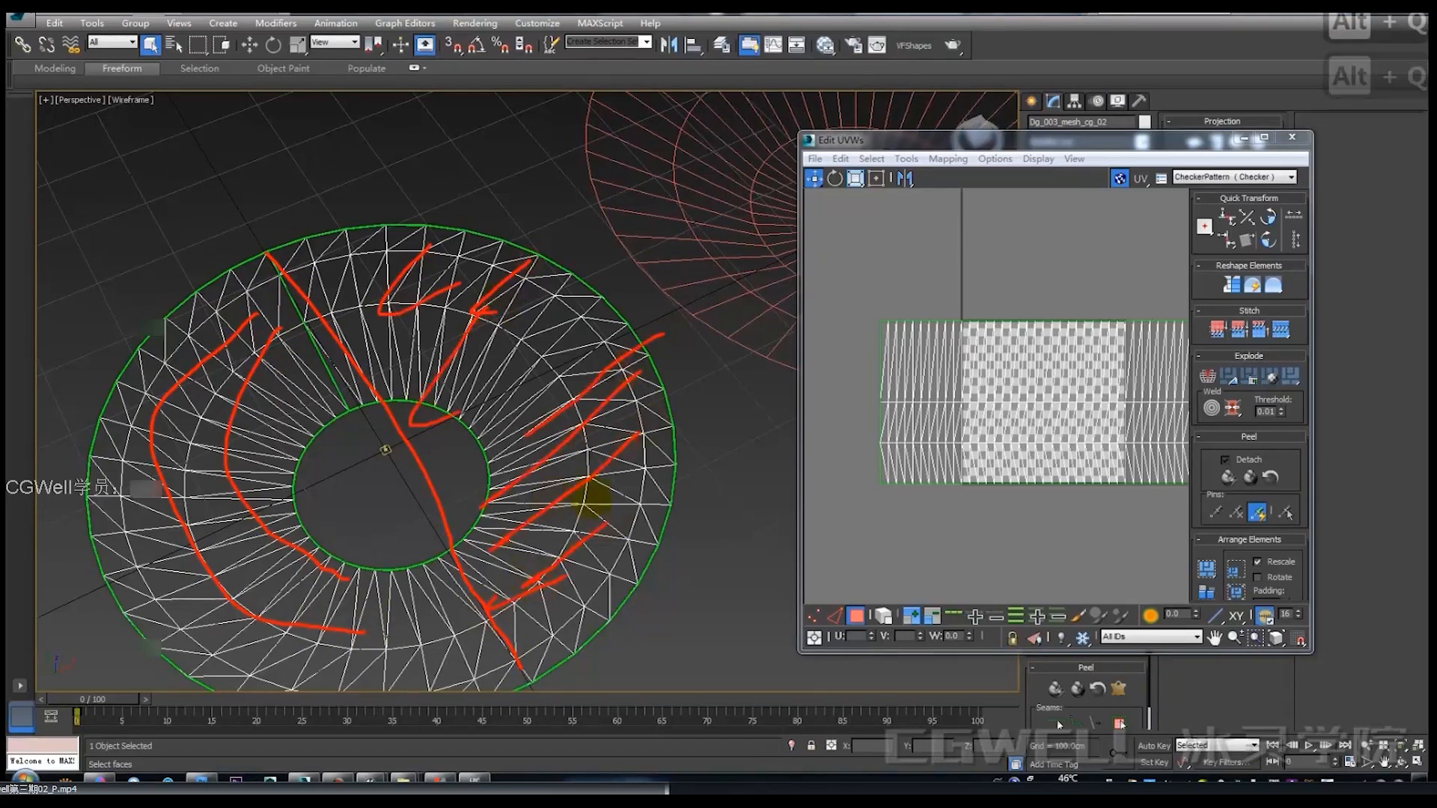
Step: Close the UV editor, switch back to Unreal Editor, and replay the slash effect in the level
{"action": "left_click", "coordinate": [1292, 137]}
{"action": "scroll", "coordinate": [587, 323], "scroll_direction": "up", "scroll_amount": 5}
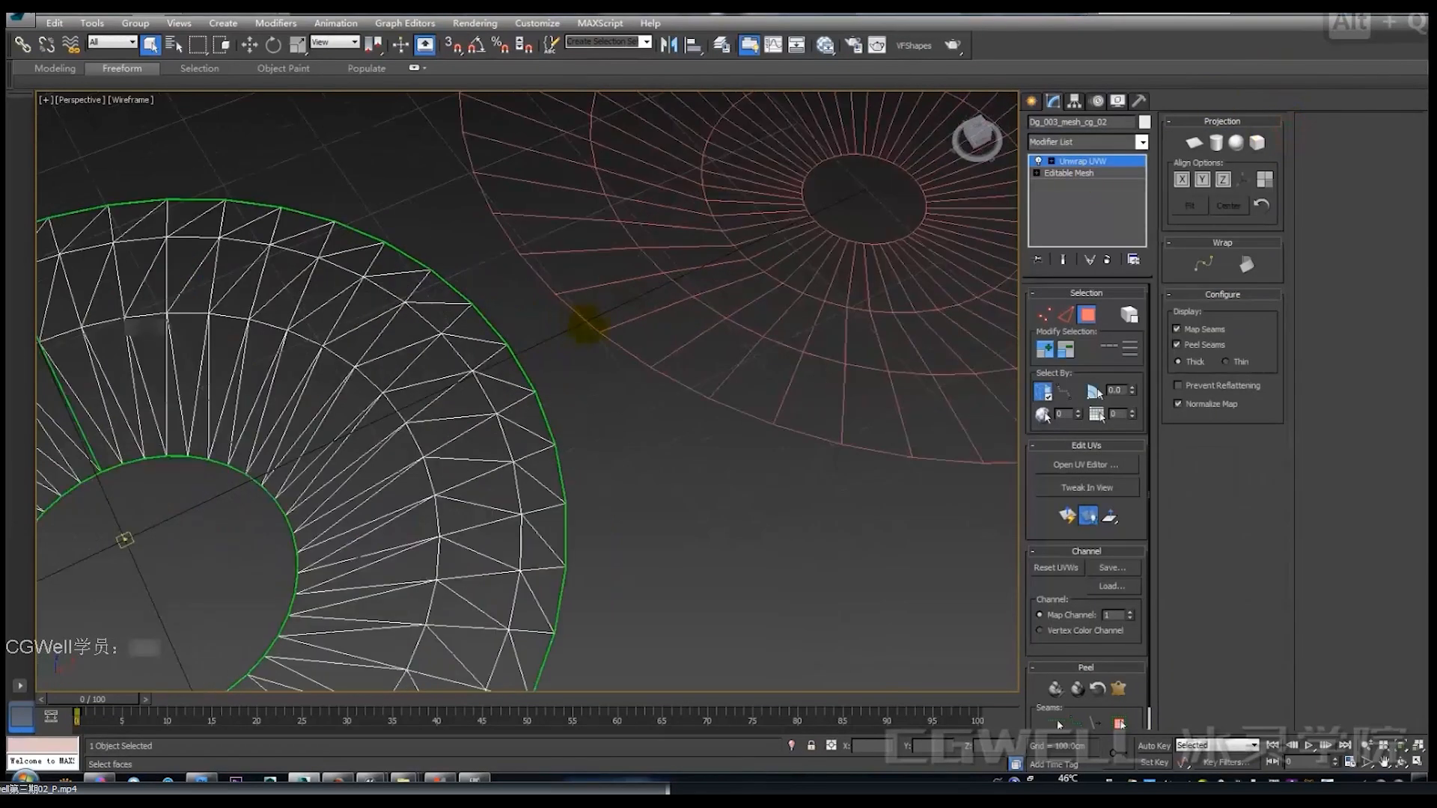
{"action": "middle_click_drag", "start_coordinate": [587, 323], "coordinate": [570, 280], "text": "alt"}
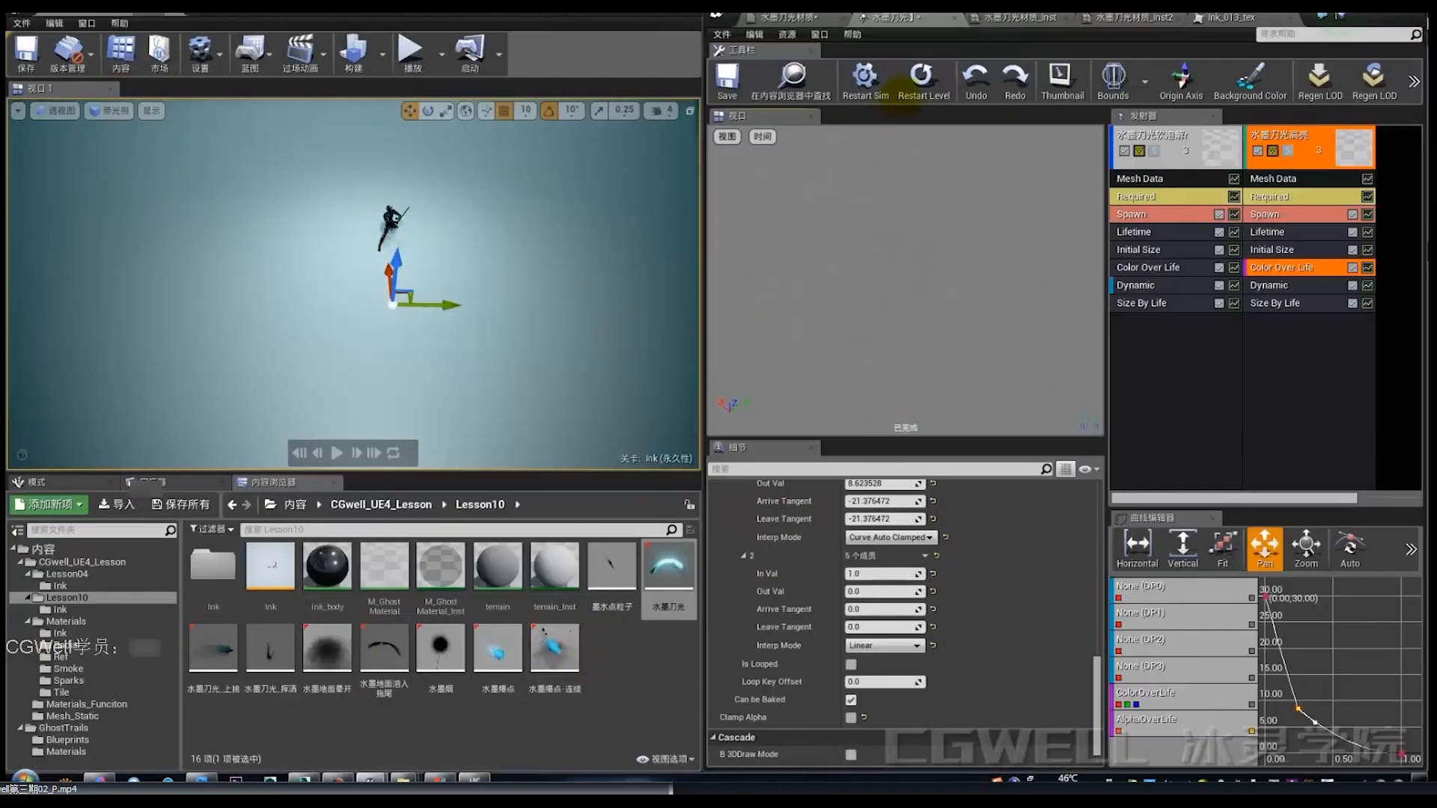
{"action": "left_click", "coordinate": [921, 77]}
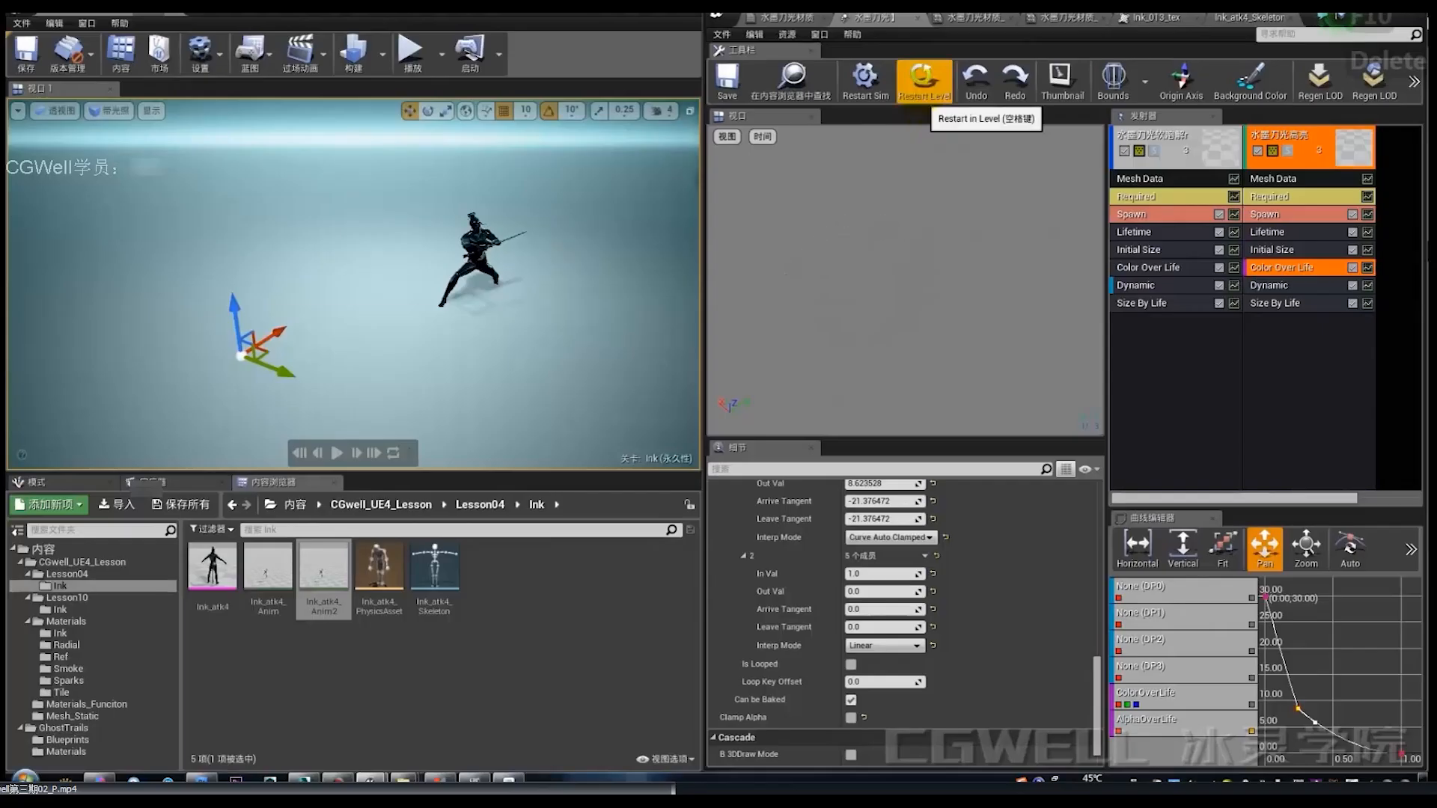
Step: Locate the ink slash particle system in the content browser, and bring up the Ink_atk4_Anim2 animation editor at full size
{"action": "left_click", "coordinate": [1242, 17]}
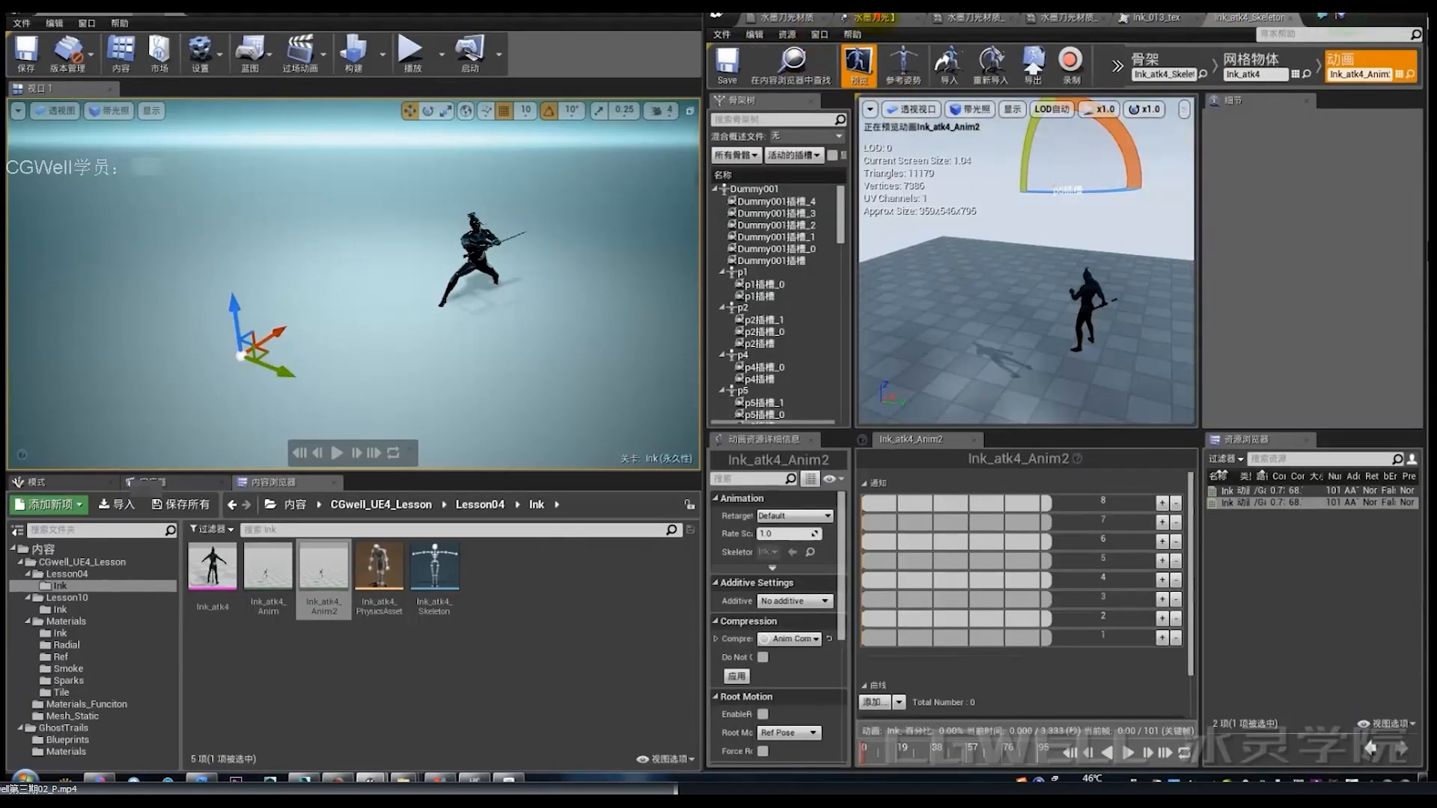
{"action": "left_click", "coordinate": [872, 17]}
{"action": "left_click", "coordinate": [793, 75]}
{"action": "left_click", "coordinate": [1250, 17]}
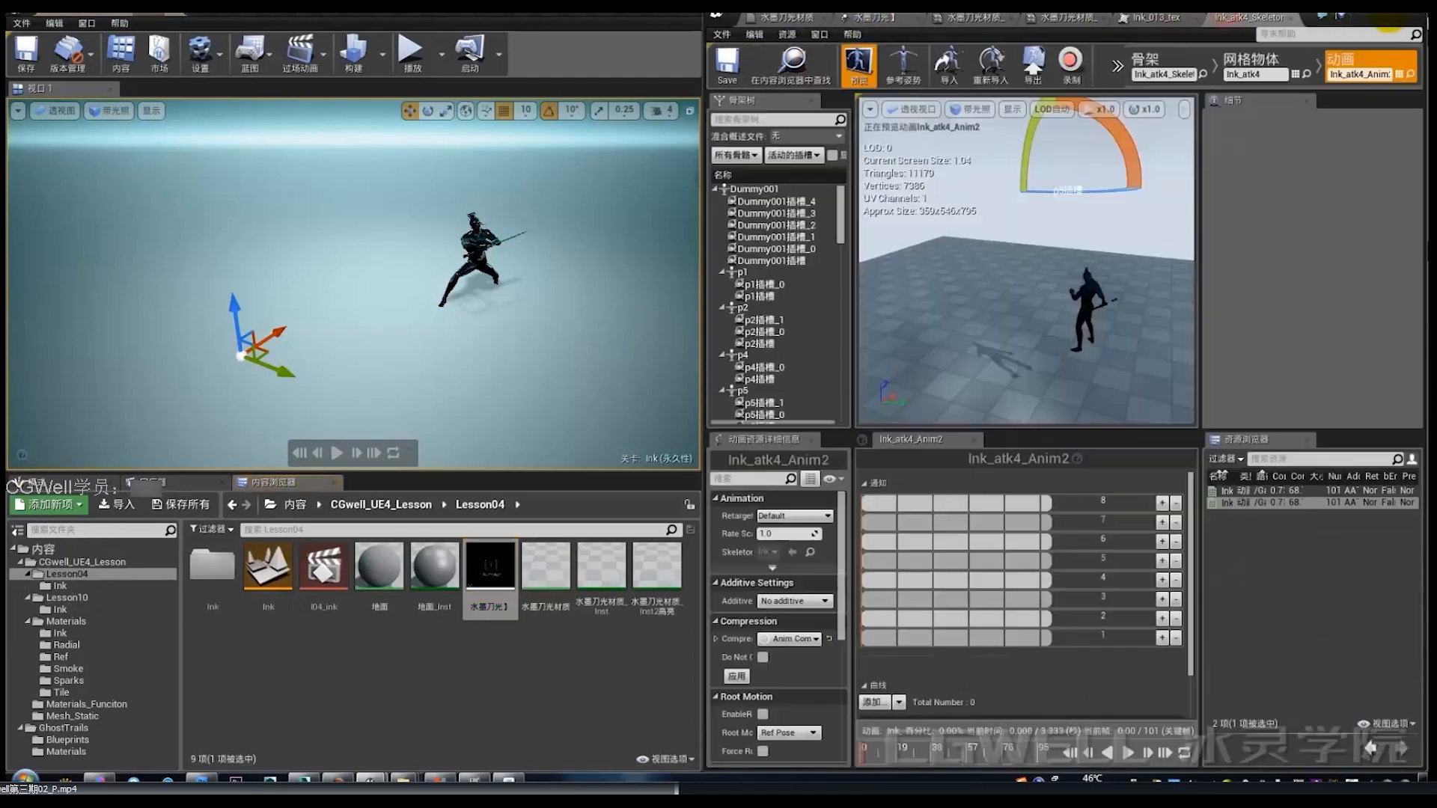
{"action": "left_click", "coordinate": [1385, 12]}
{"action": "mouse_move", "coordinate": [729, 309]}
{"action": "right_mouse_down"}
{"action": "mouse_move", "coordinate": [729, 329]}
{"action": "mouse_move", "coordinate": [727, 310]}
{"action": "right_mouse_up"}
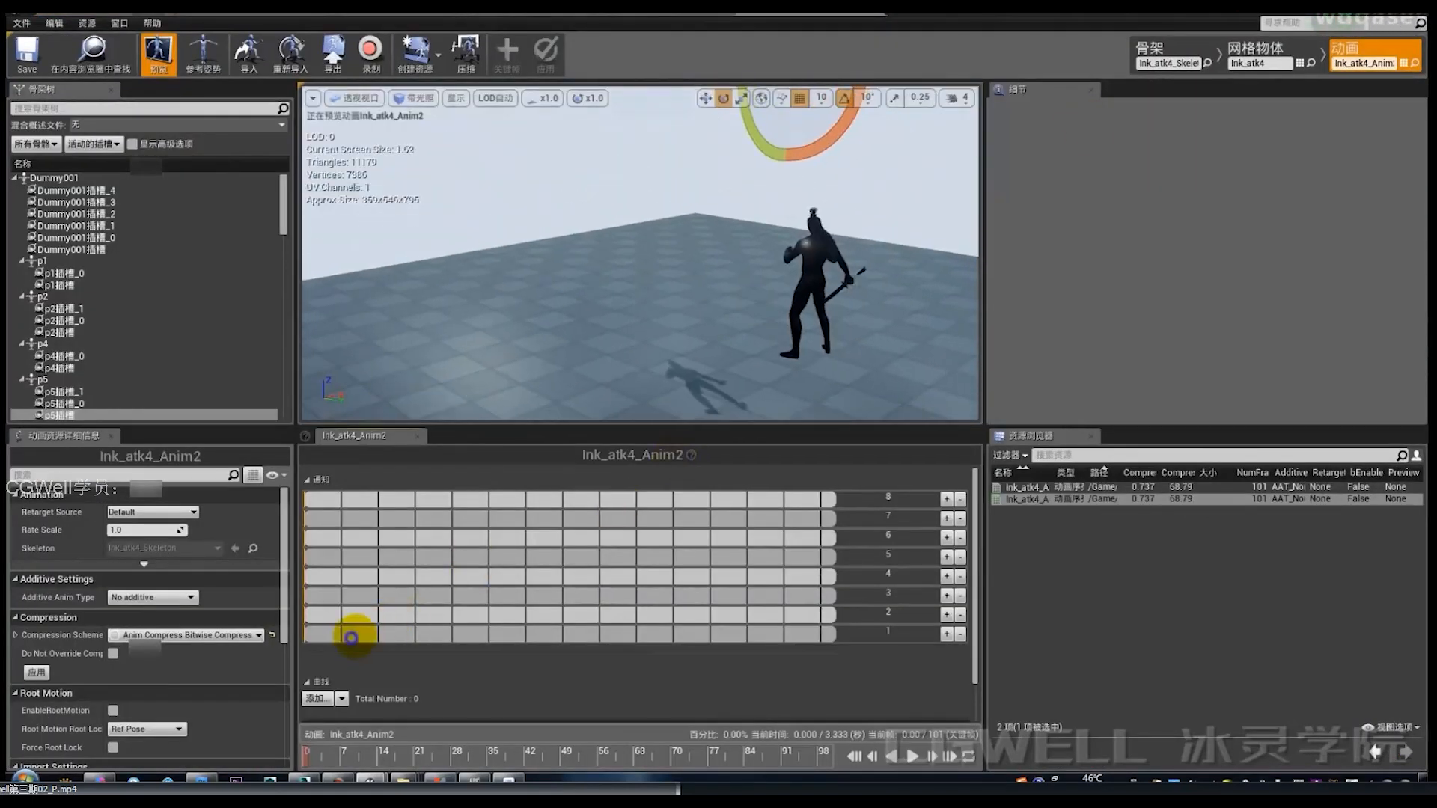
Step: Add a Play Particle Effect notify at about frame 9 on notify track 1 and assign the 水墨刀光 particle system
{"action": "right_click", "coordinate": [351, 639]}
{"action": "mouse_move", "coordinate": [393, 658]}
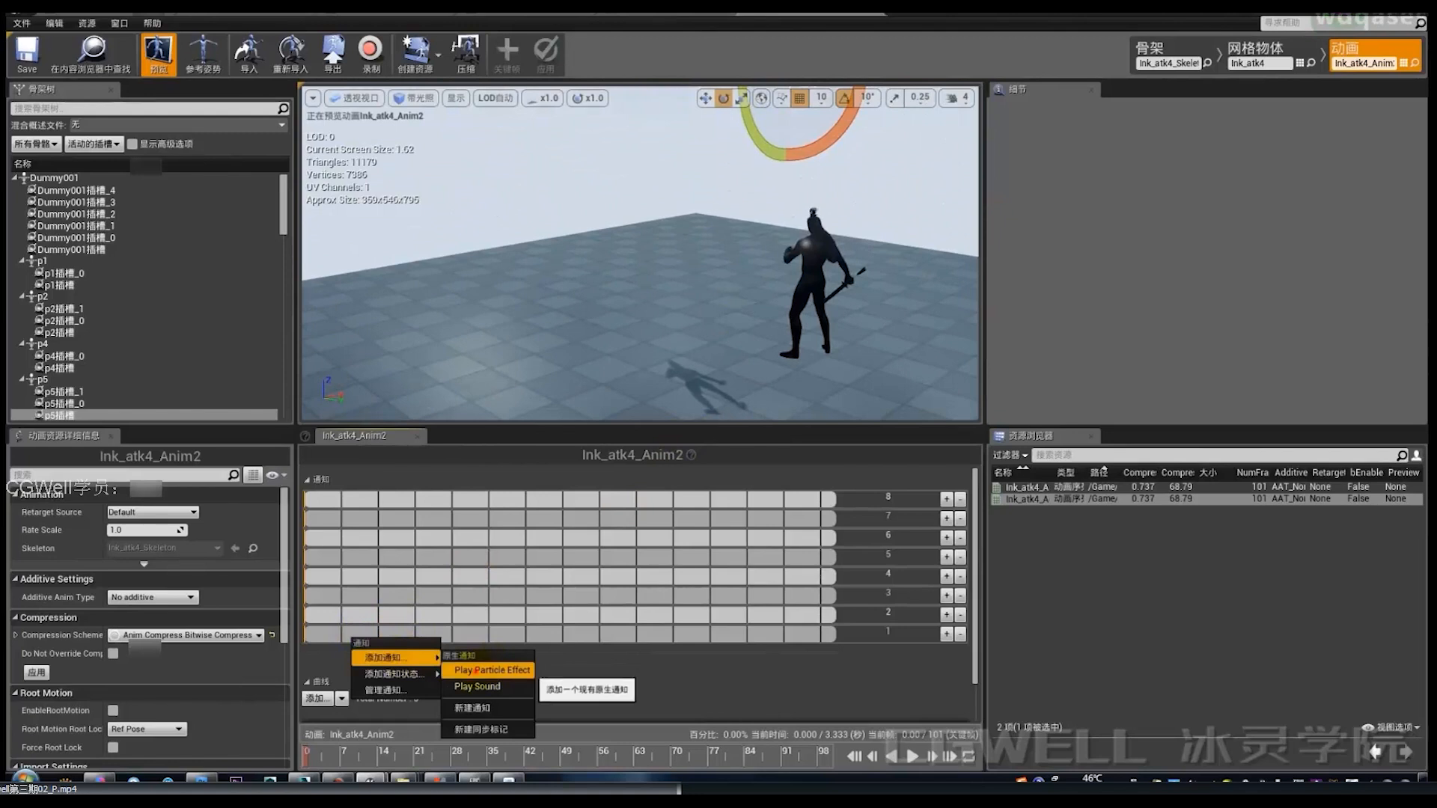
{"action": "left_click", "coordinate": [486, 670]}
{"action": "left_click", "coordinate": [400, 635]}
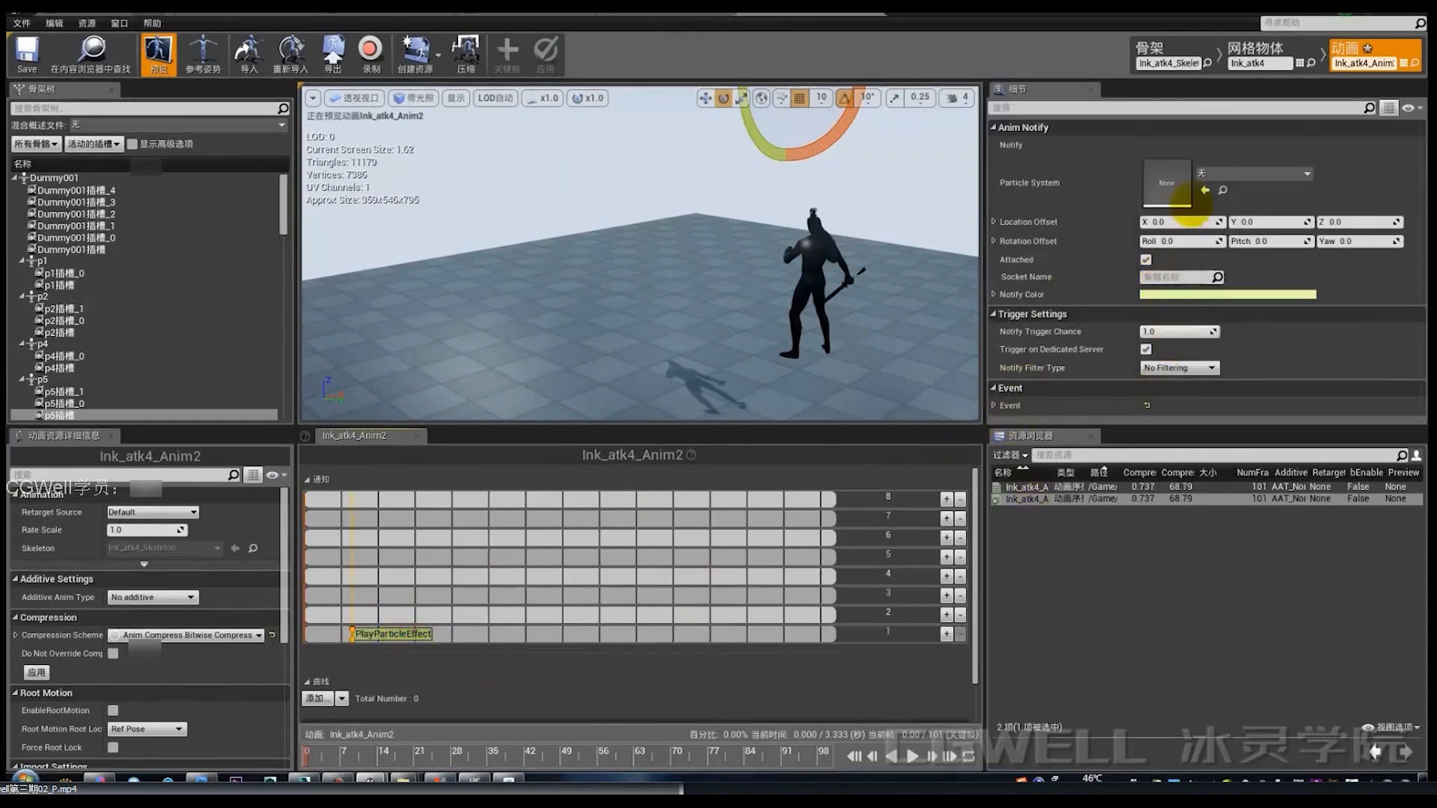
{"action": "left_click", "coordinate": [1204, 190]}
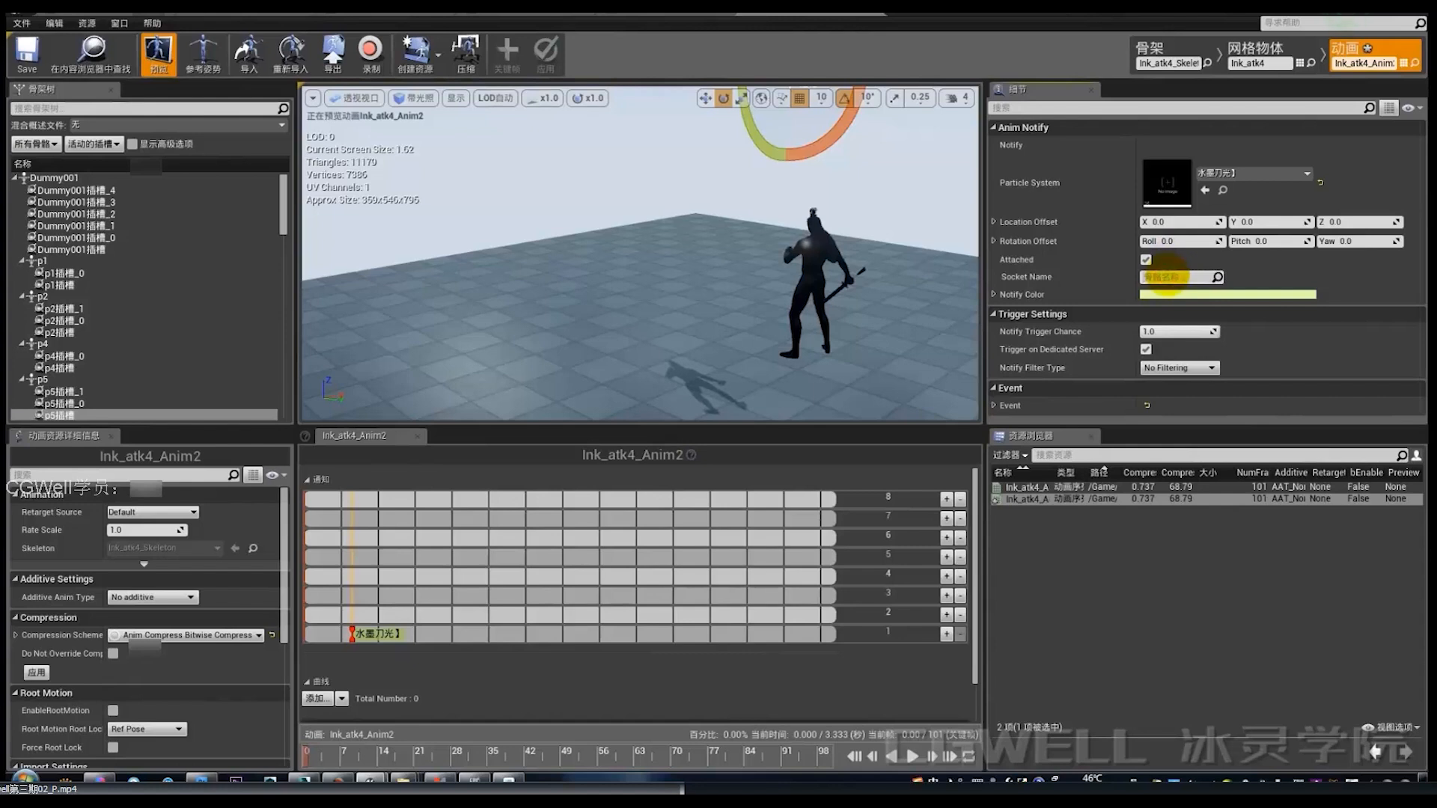
Step: Look through the skeleton tree's sockets and select p4插槽 under bone p4
{"action": "mouse_move", "coordinate": [284, 214]}
{"action": "left_mouse_down"}
{"action": "mouse_move", "coordinate": [280, 380]}
{"action": "mouse_move", "coordinate": [274, 199]}
{"action": "mouse_move", "coordinate": [275, 235]}
{"action": "left_mouse_up"}
{"action": "left_click_drag", "start_coordinate": [275, 339], "coordinate": [280, 408]}
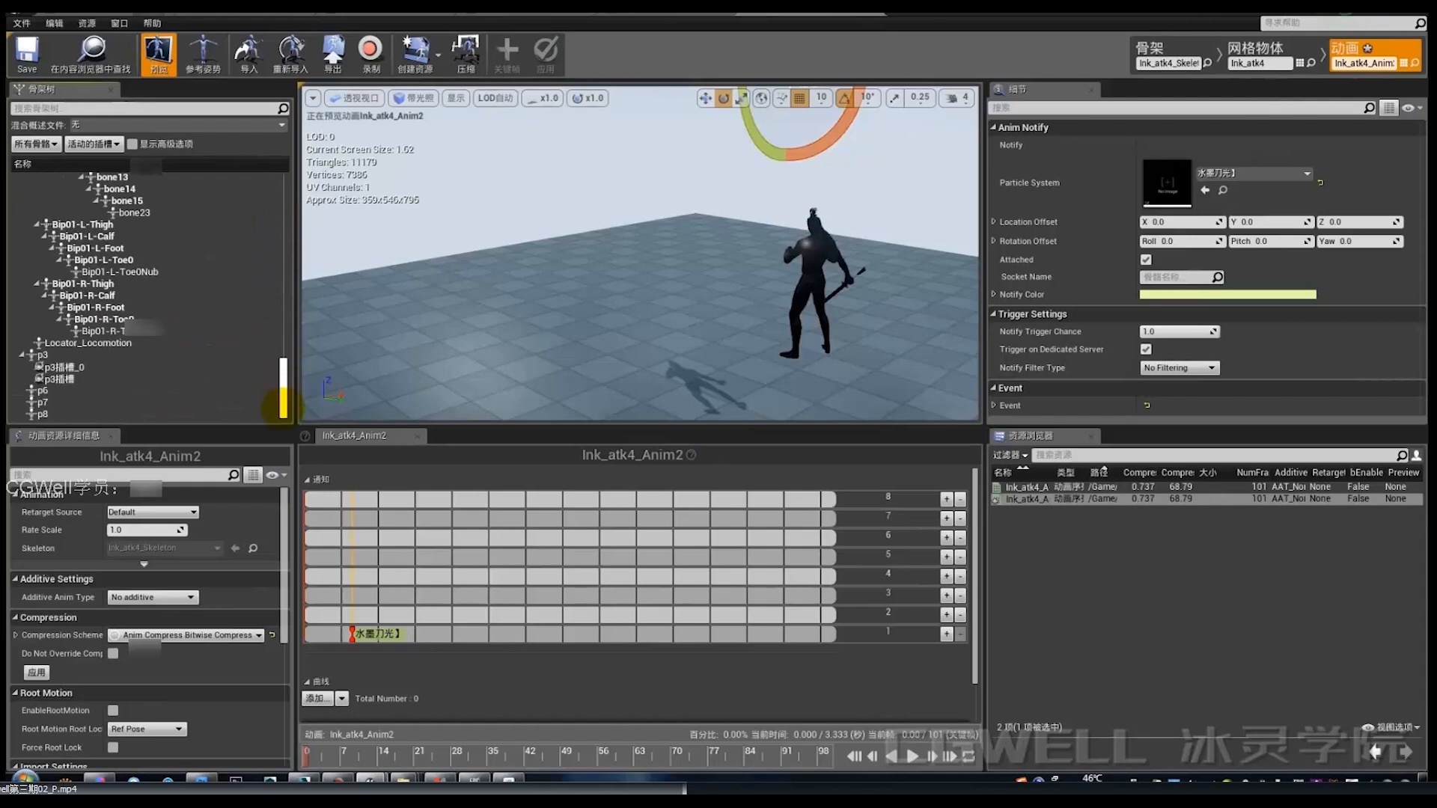
{"action": "left_click_drag", "start_coordinate": [283, 320], "coordinate": [282, 199]}
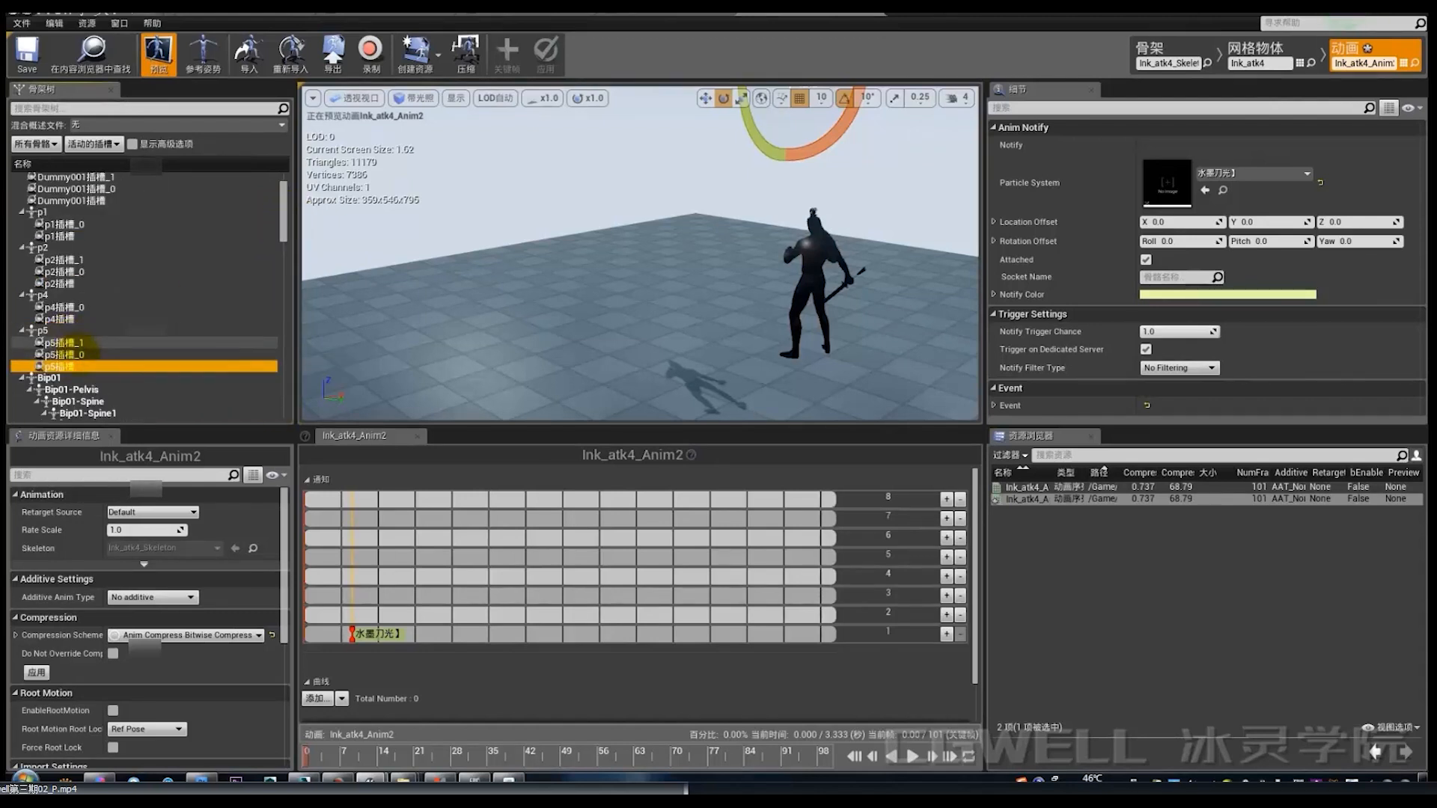
{"action": "left_click", "coordinate": [71, 354]}
{"action": "left_click", "coordinate": [75, 366]}
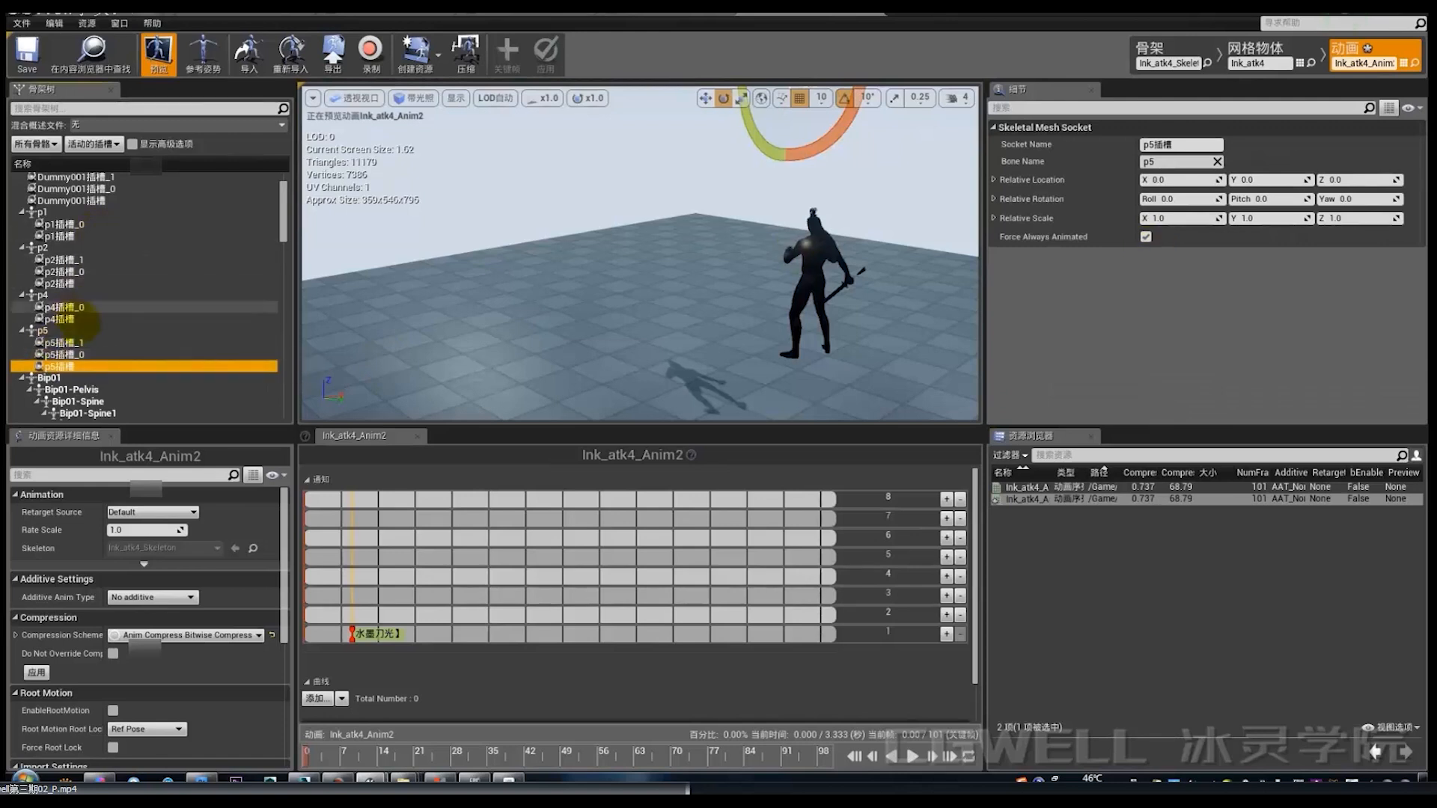
{"action": "left_click", "coordinate": [93, 320]}
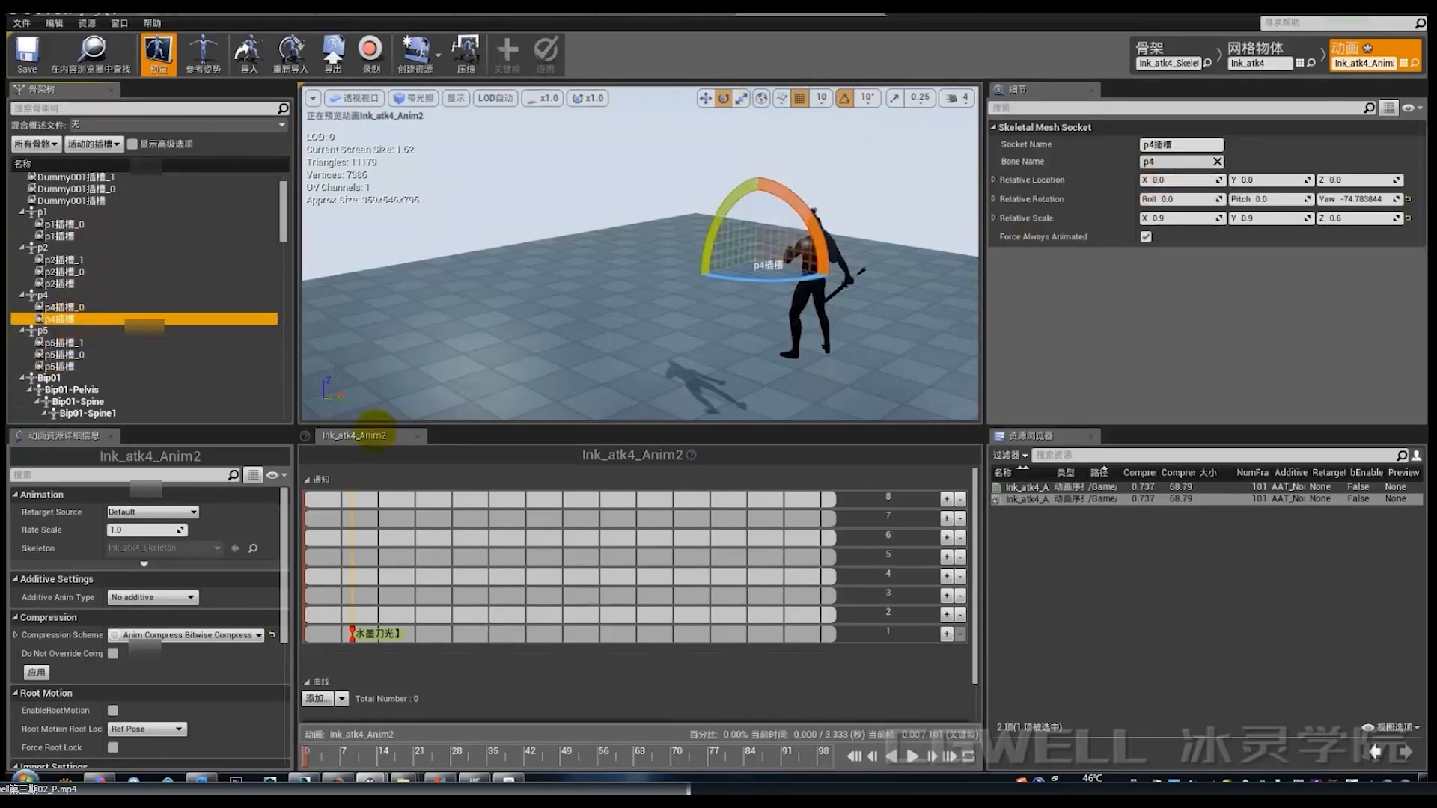
Step: Set the slash notify's Socket Name to p4 and scrub through the start of the animation to preview the effect
{"action": "left_click", "coordinate": [371, 633]}
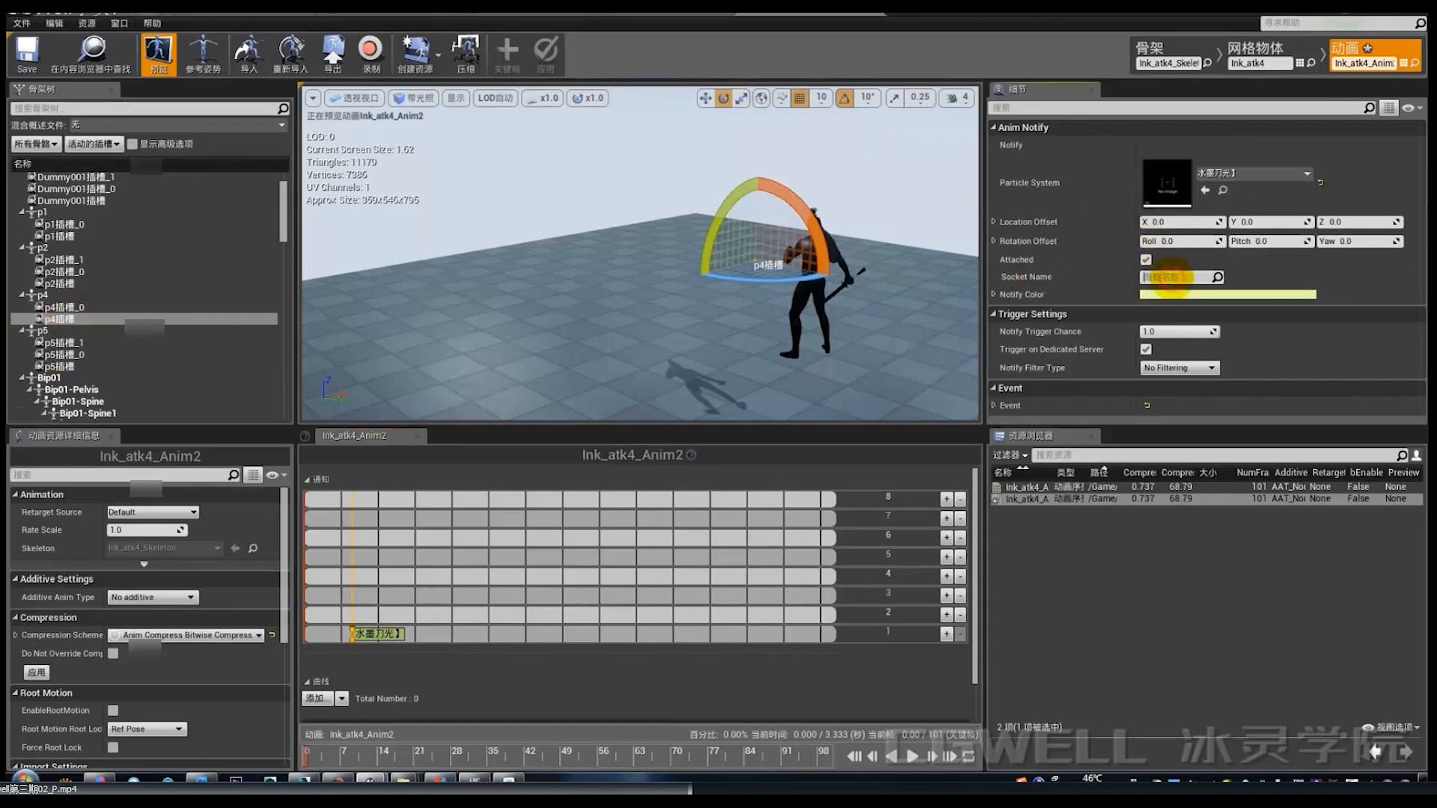
{"action": "left_click", "coordinate": [1172, 279]}
{"action": "type", "text": "p"}
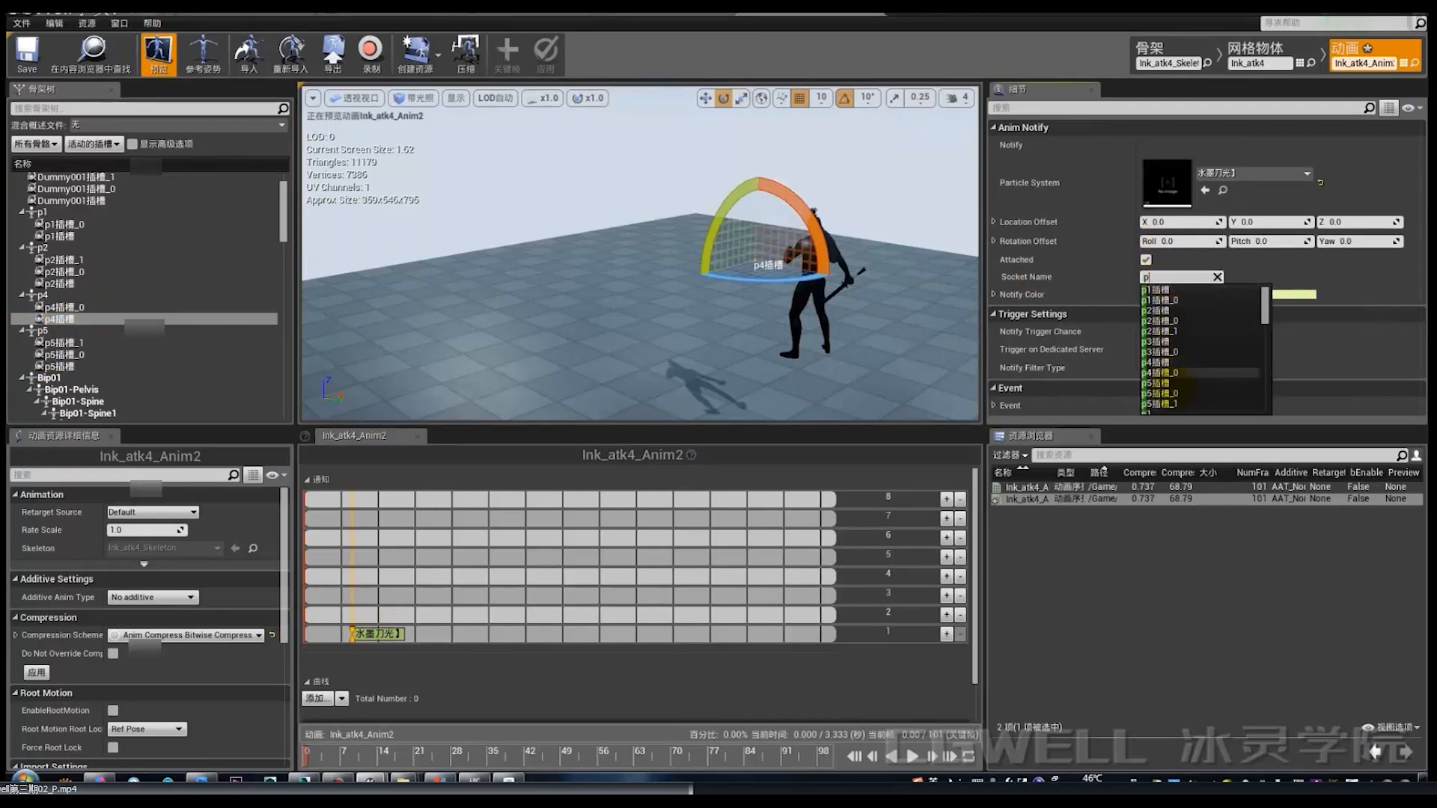
{"action": "scroll", "coordinate": [1181, 382], "scroll_direction": "down", "scroll_amount": 3}
{"action": "left_click", "coordinate": [1181, 365]}
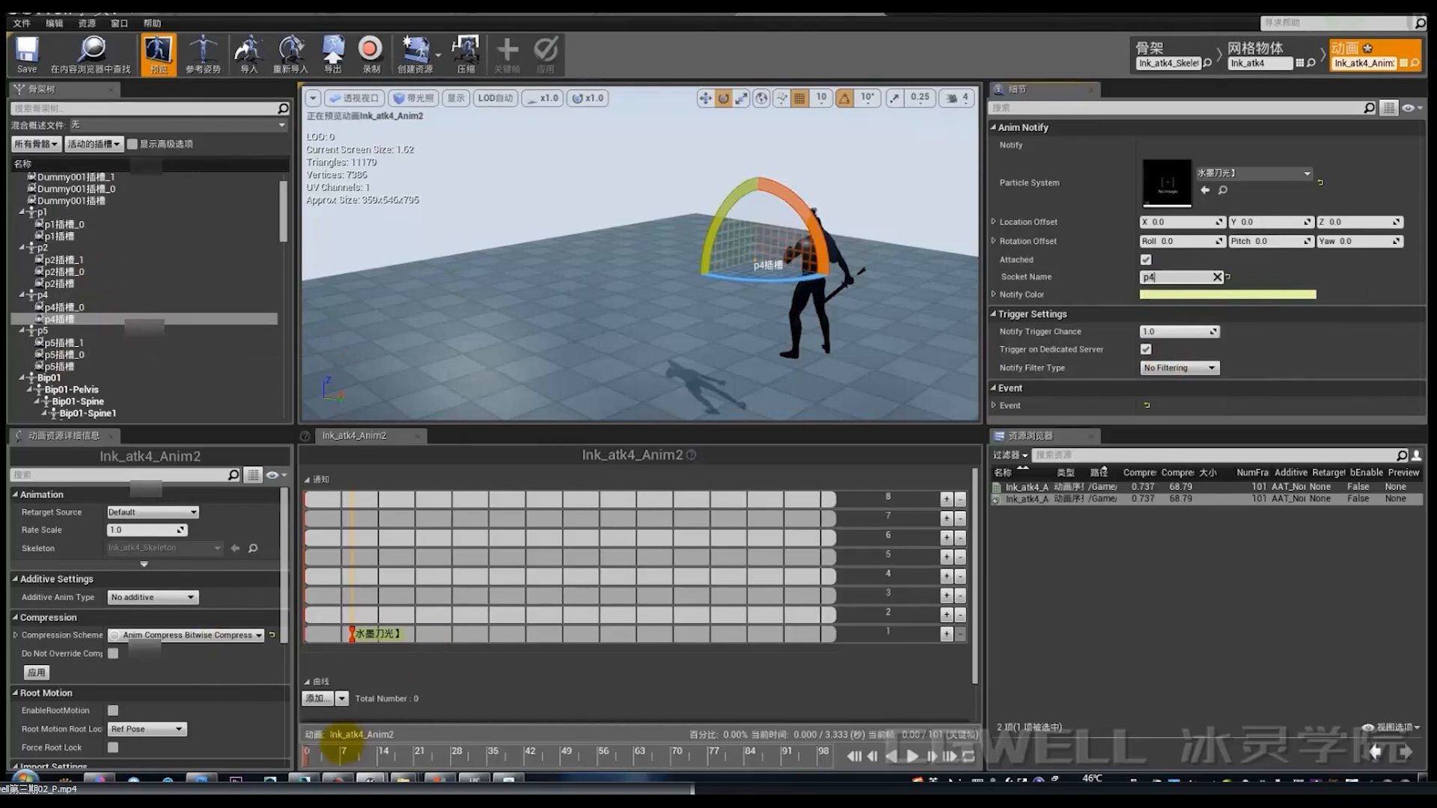
{"action": "mouse_move", "coordinate": [350, 745]}
{"action": "left_mouse_down"}
{"action": "mouse_move", "coordinate": [397, 750]}
{"action": "mouse_move", "coordinate": [364, 751]}
{"action": "left_mouse_up"}
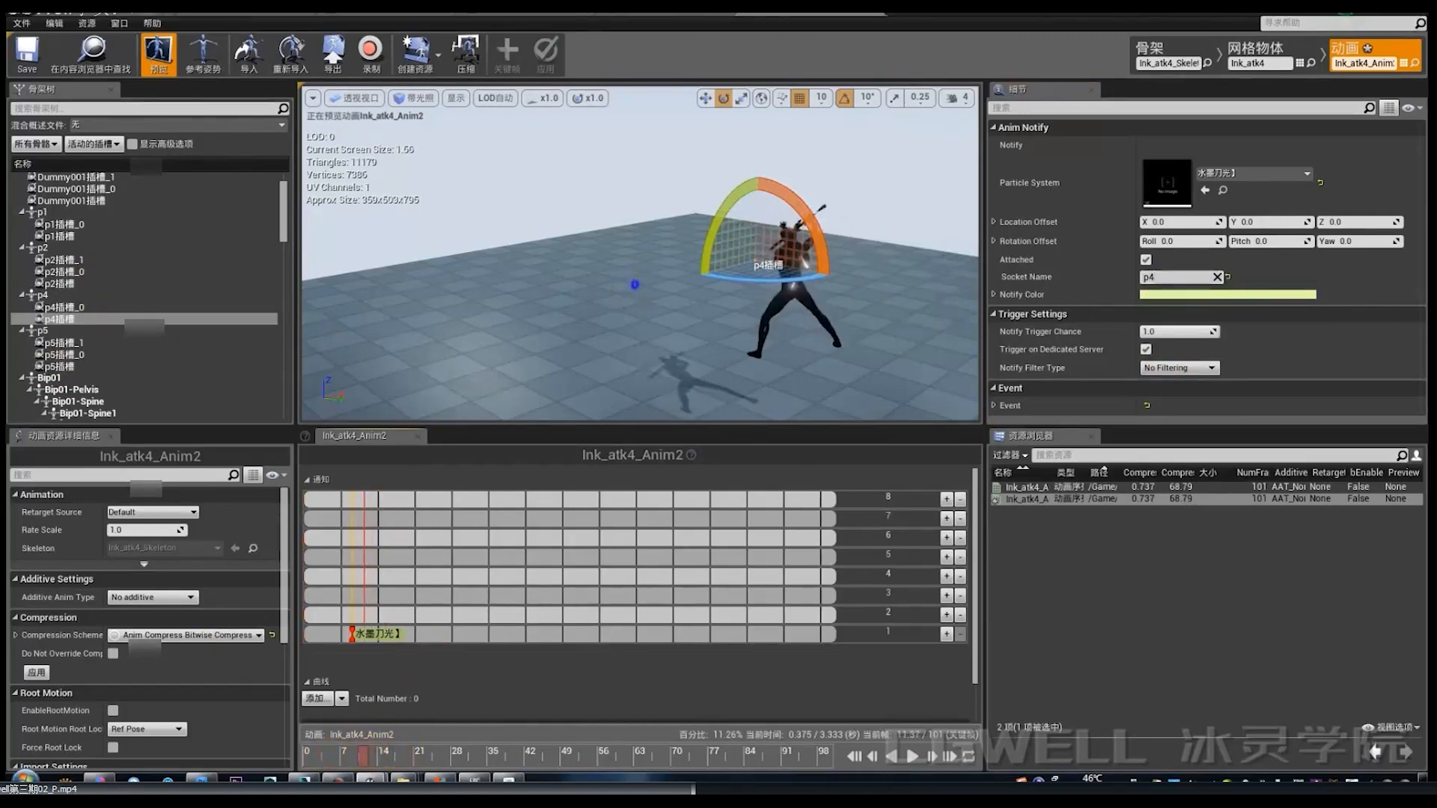
{"action": "mouse_move", "coordinate": [635, 285]}
{"action": "right_mouse_down"}
{"action": "mouse_move", "coordinate": [637, 323]}
{"action": "mouse_move", "coordinate": [654, 289]}
{"action": "right_mouse_up"}
{"action": "key", "text": "s"}
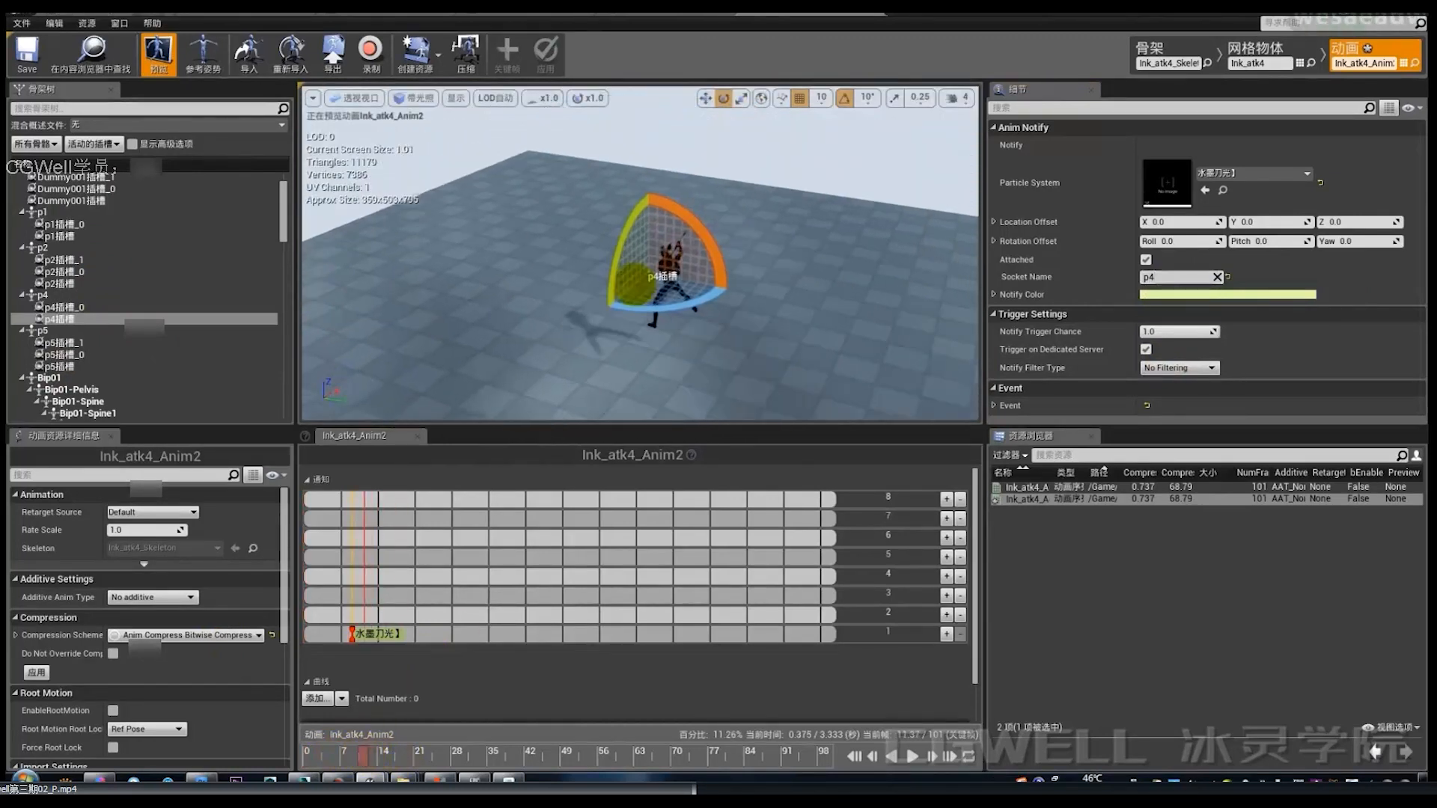
{"action": "mouse_move", "coordinate": [364, 752]}
{"action": "left_mouse_down"}
{"action": "mouse_move", "coordinate": [330, 761]}
{"action": "mouse_move", "coordinate": [417, 758]}
{"action": "mouse_move", "coordinate": [321, 761]}
{"action": "mouse_move", "coordinate": [349, 756]}
{"action": "left_mouse_up"}
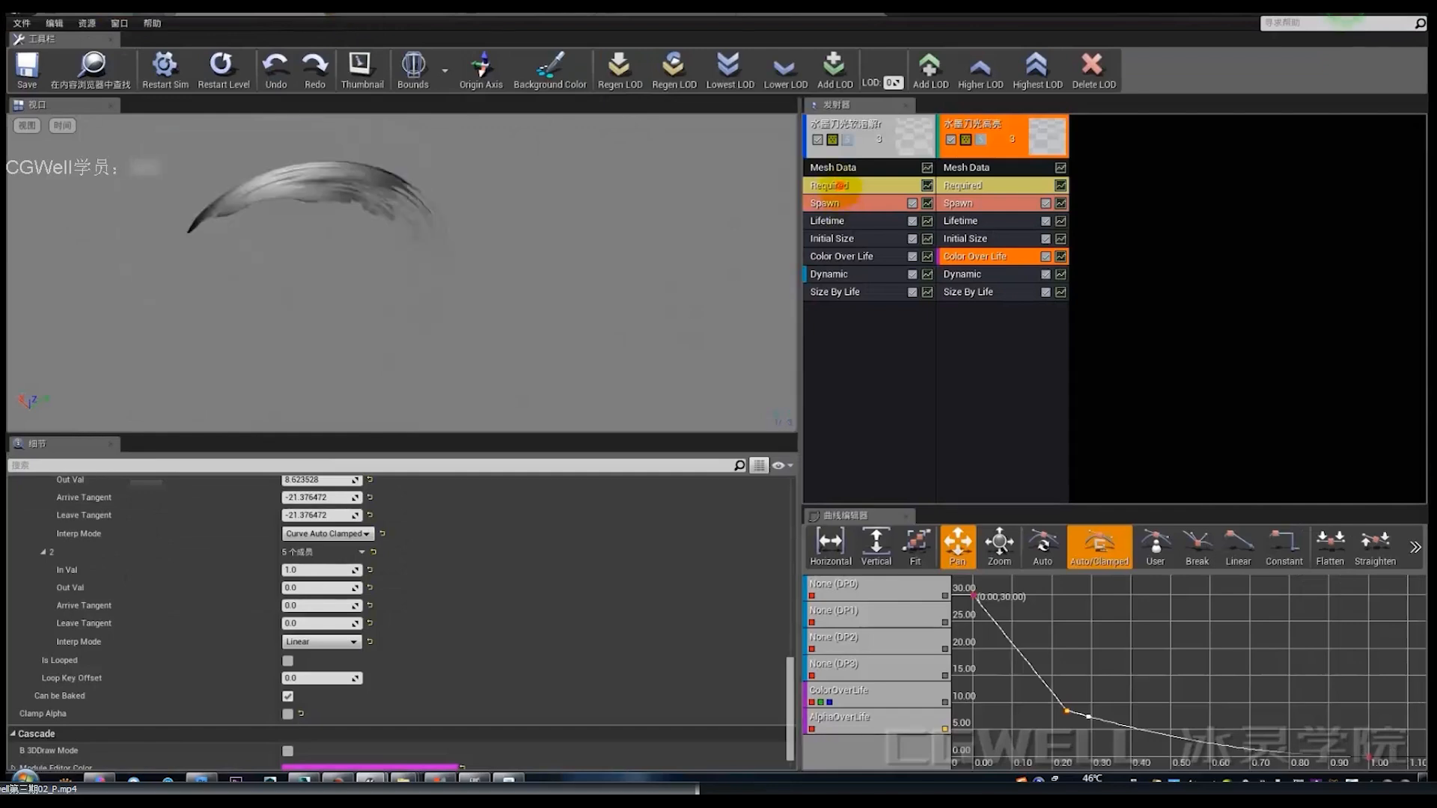
Step: Enable Use Local Space in the soft-dissolve emitter's Required module, and scrub the attack animation again to check the effect
{"action": "left_click", "coordinate": [832, 185]}
{"action": "scroll", "coordinate": [449, 513], "scroll_direction": "up", "scroll_amount": 5}
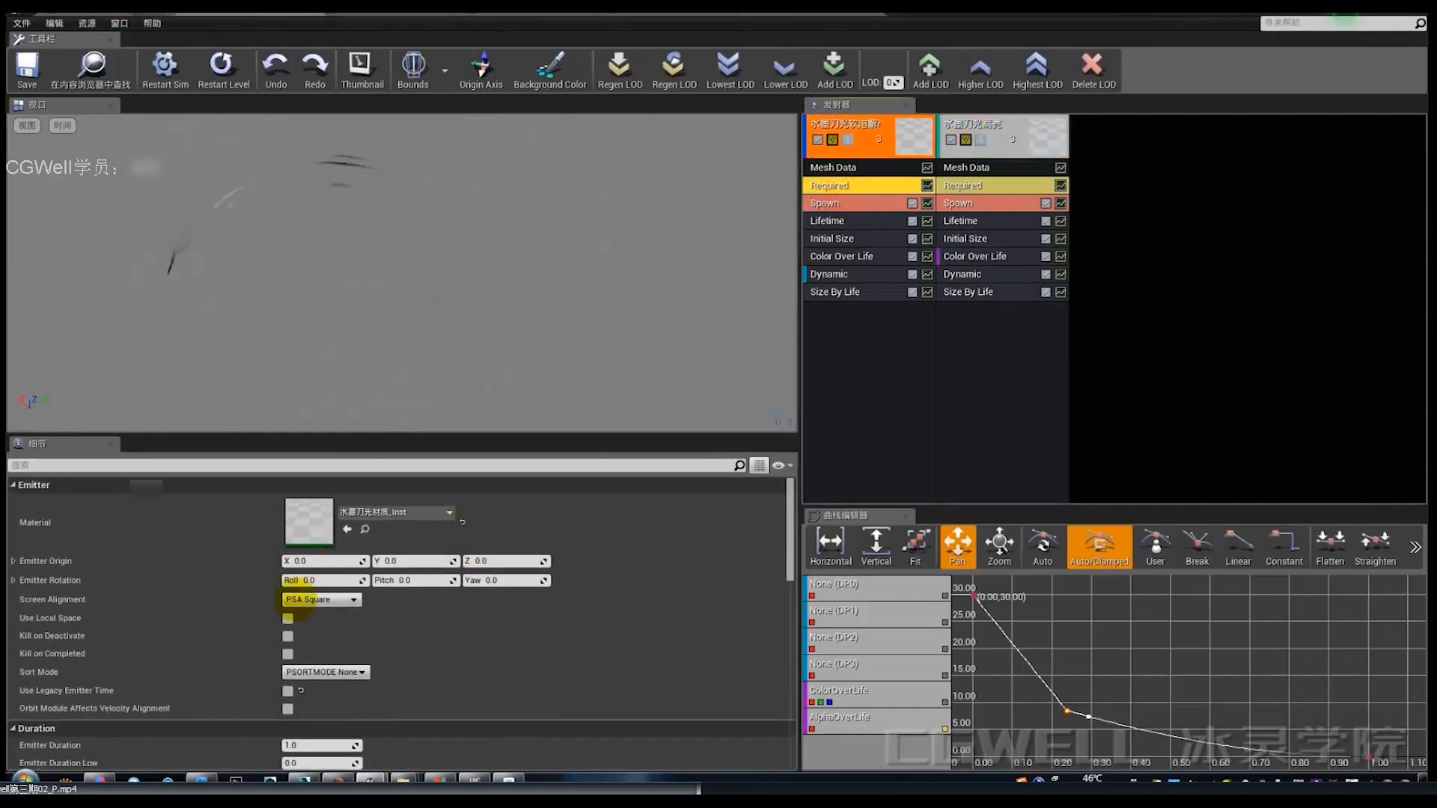
{"action": "left_click", "coordinate": [287, 618]}
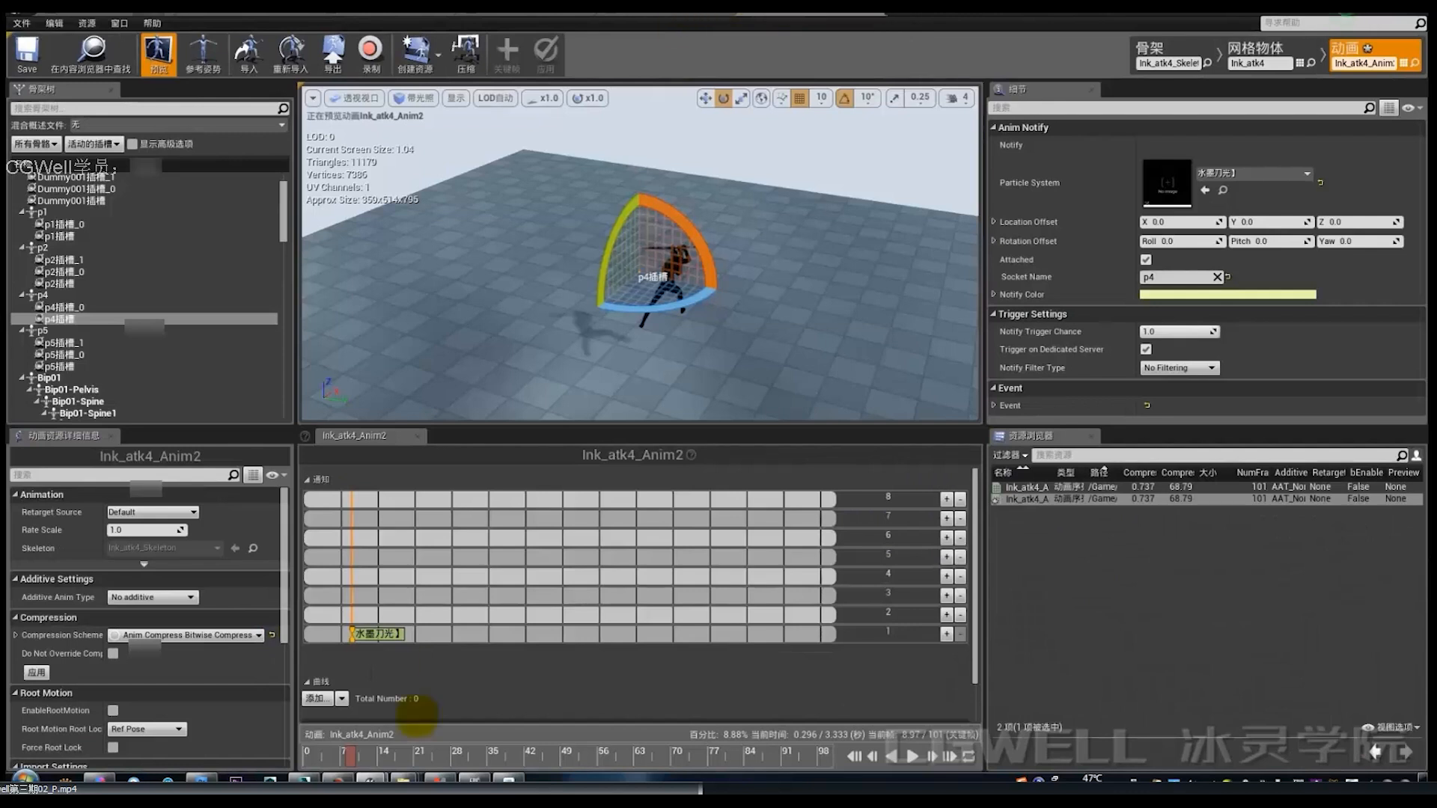
{"action": "mouse_move", "coordinate": [345, 756]}
{"action": "left_mouse_down"}
{"action": "mouse_move", "coordinate": [403, 757]}
{"action": "mouse_move", "coordinate": [366, 756]}
{"action": "left_mouse_up"}
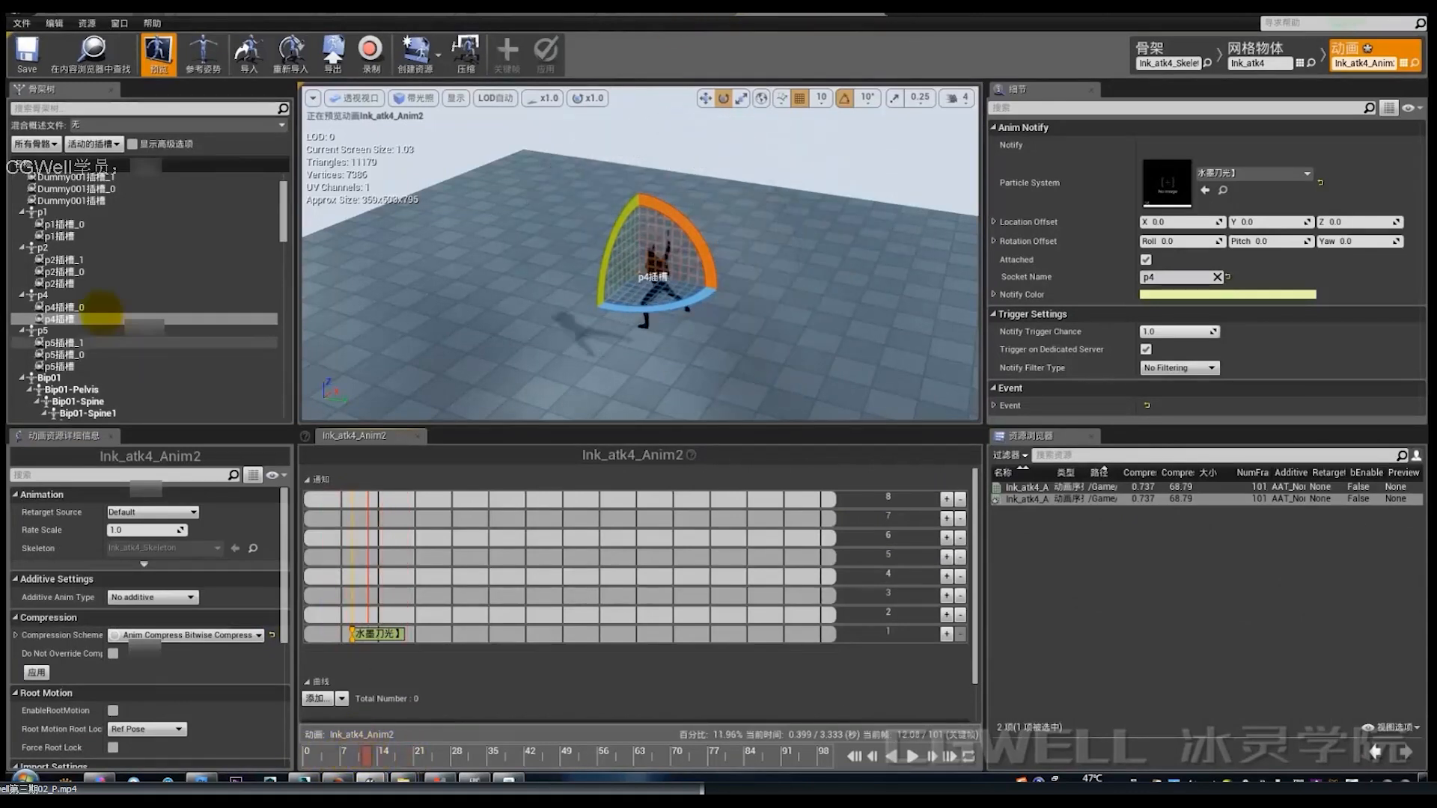
Step: Rotate the p4插槽 socket to a yaw of about 155 degrees and scrub the sword swing to check its orientation
{"action": "left_click", "coordinate": [67, 319]}
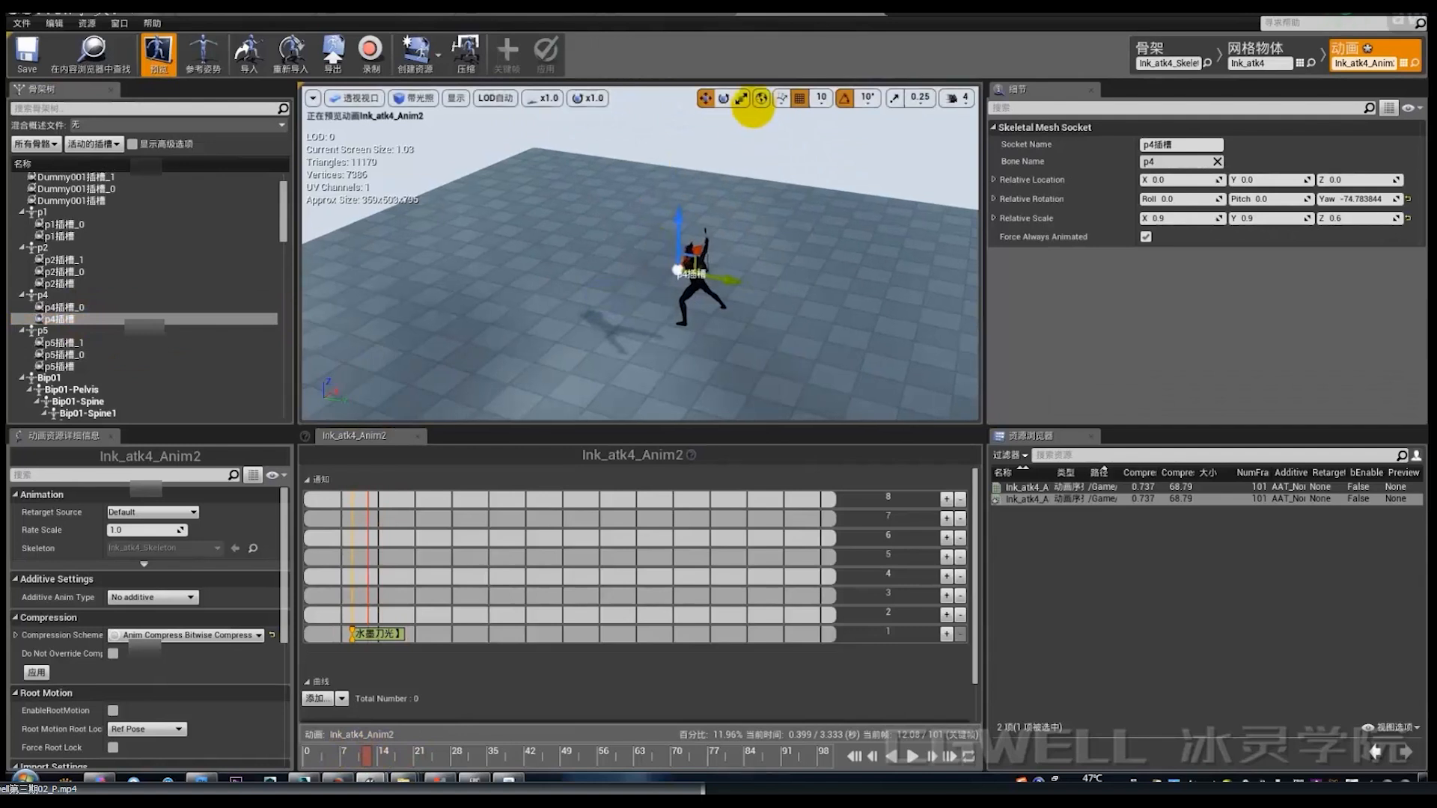
{"action": "right_click_drag", "start_coordinate": [731, 187], "coordinate": [778, 186]}
{"action": "left_click", "coordinate": [107, 317]}
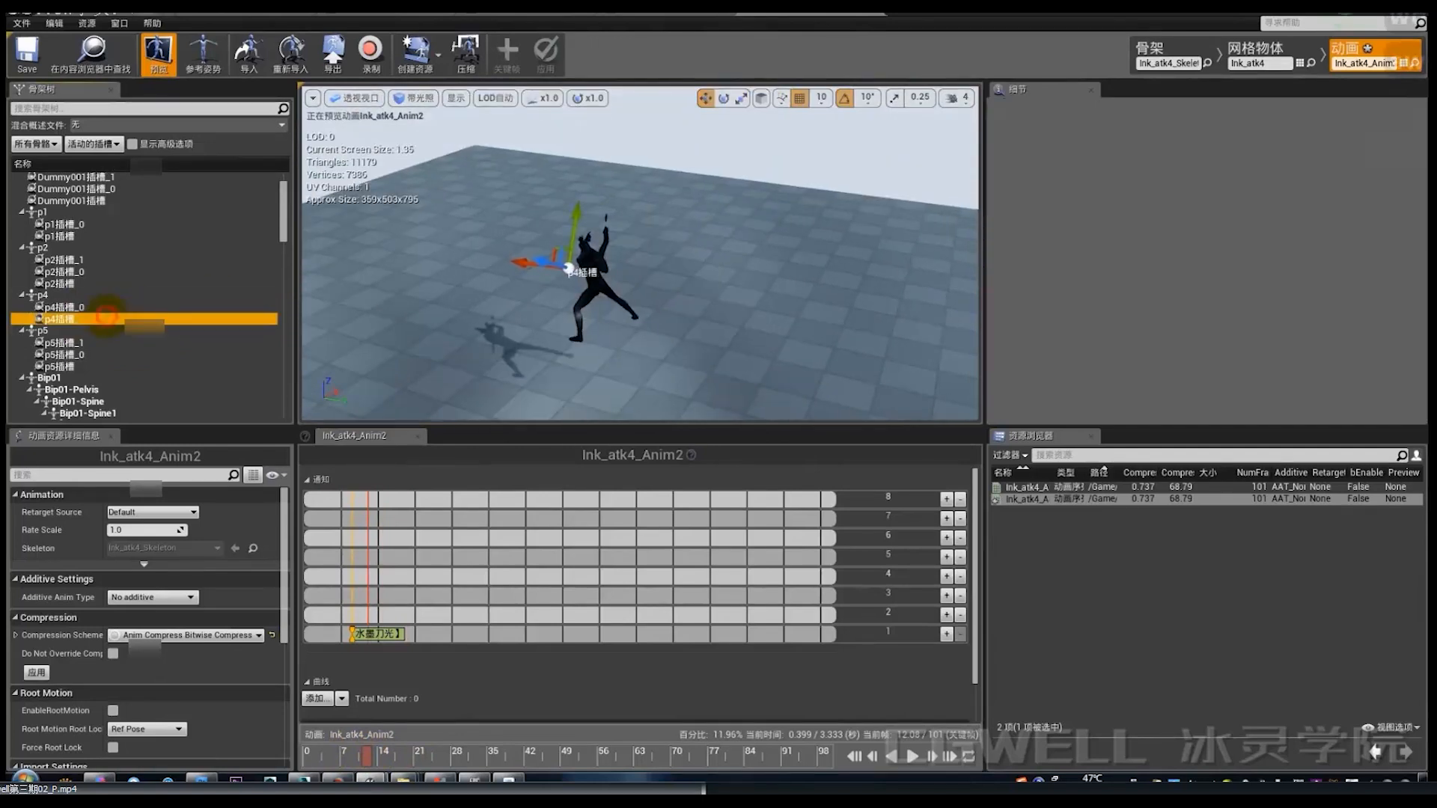
{"action": "right_click_drag", "start_coordinate": [561, 363], "coordinate": [603, 317]}
{"action": "key", "text": "e"}
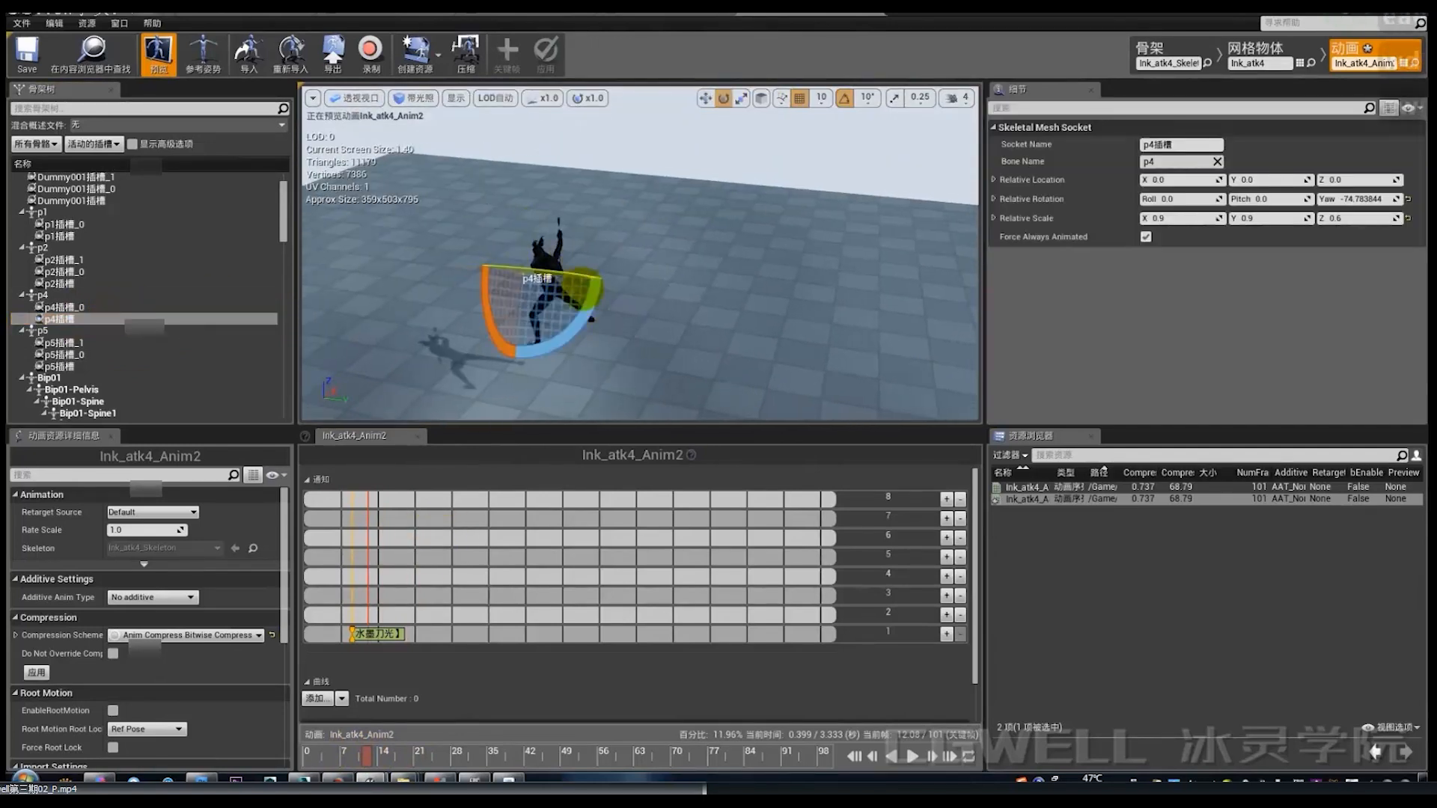
{"action": "mouse_move", "coordinate": [590, 292]}
{"action": "left_mouse_down"}
{"action": "mouse_move", "coordinate": [580, 315]}
{"action": "mouse_move", "coordinate": [600, 291]}
{"action": "left_mouse_up"}
{"action": "mouse_move", "coordinate": [367, 754]}
{"action": "left_mouse_down"}
{"action": "mouse_move", "coordinate": [316, 751]}
{"action": "mouse_move", "coordinate": [387, 753]}
{"action": "left_mouse_up"}
{"action": "mouse_move", "coordinate": [589, 316]}
{"action": "left_mouse_down"}
{"action": "mouse_move", "coordinate": [608, 270]}
{"action": "mouse_move", "coordinate": [614, 313]}
{"action": "left_mouse_up"}
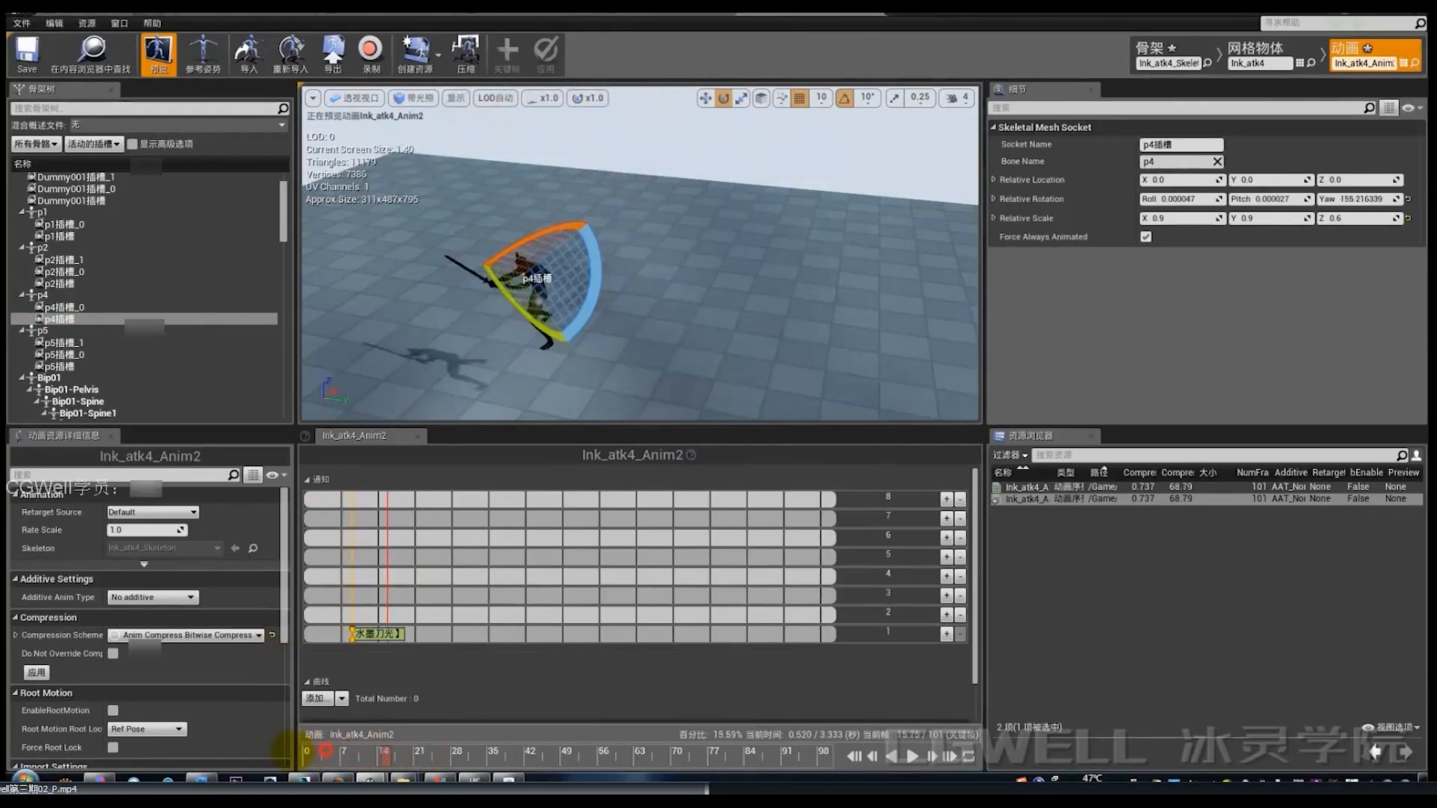
{"action": "left_click_drag", "start_coordinate": [325, 750], "coordinate": [381, 752]}
Step: Change the slash notify's Socket Name to p4插槽
{"action": "left_click", "coordinate": [106, 308]}
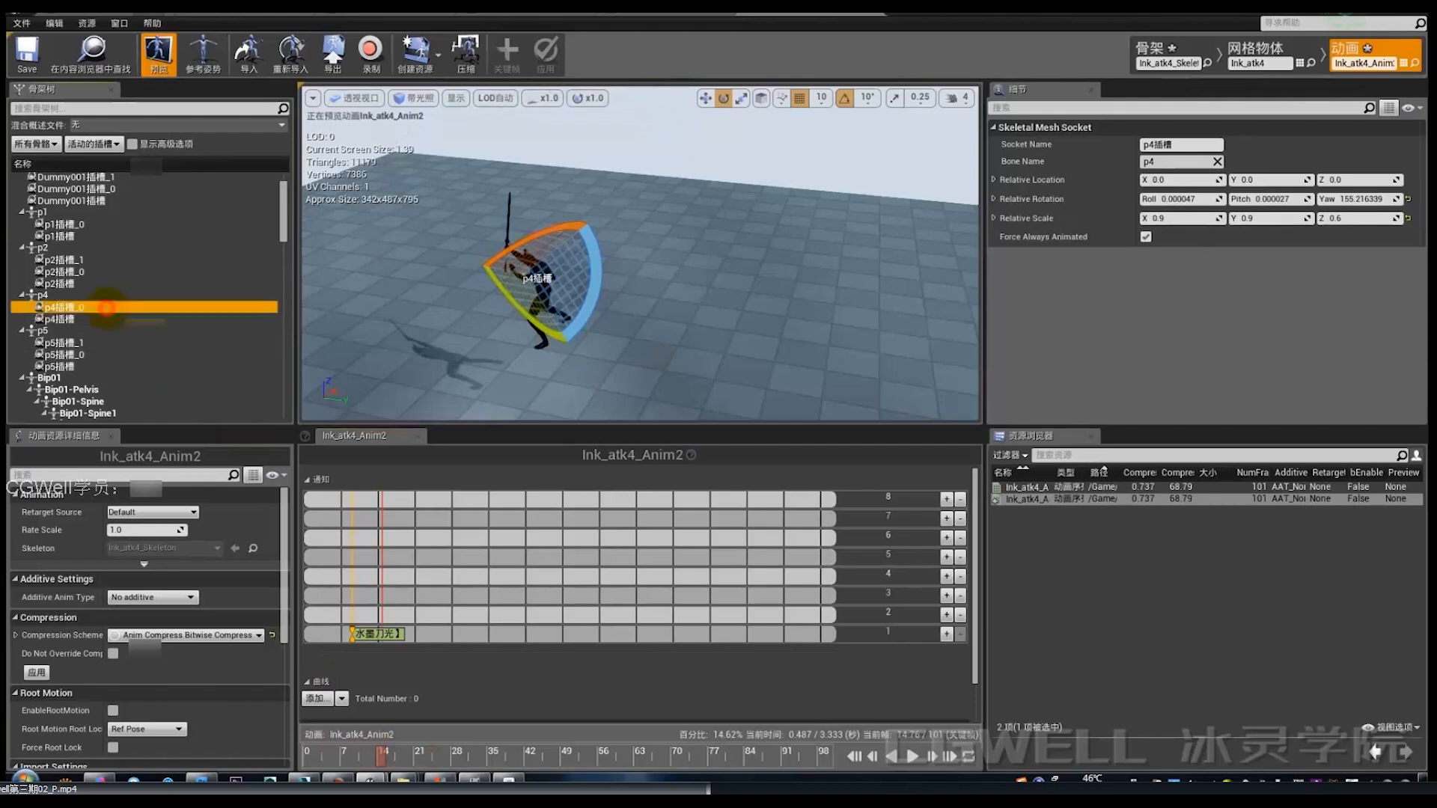
{"action": "left_click", "coordinate": [93, 318]}
{"action": "left_click", "coordinate": [363, 634]}
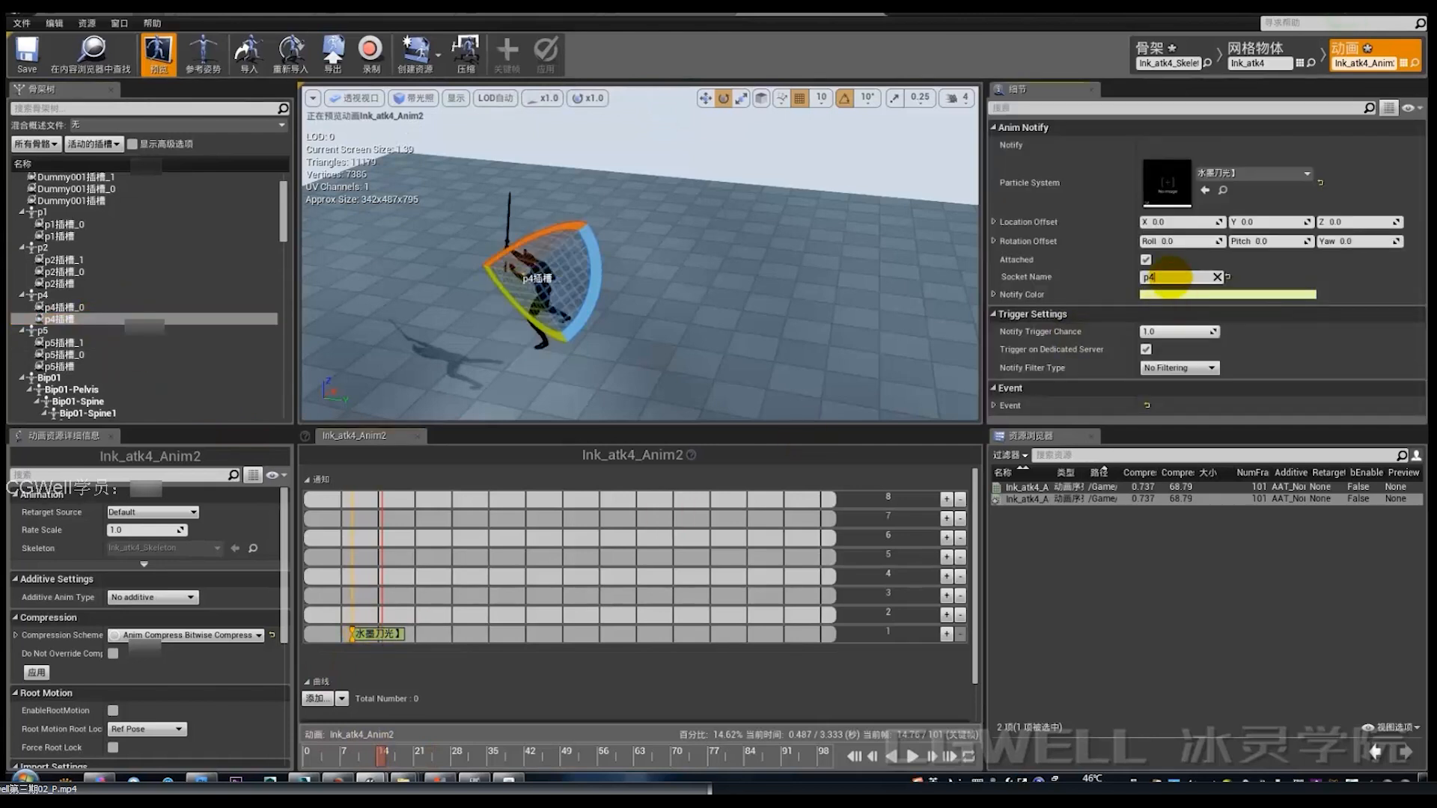
{"action": "left_click", "coordinate": [1171, 277]}
{"action": "type", "text": "p4c"}
{"action": "key", "text": "BackSpace"}
{"action": "type", "text": "c"}
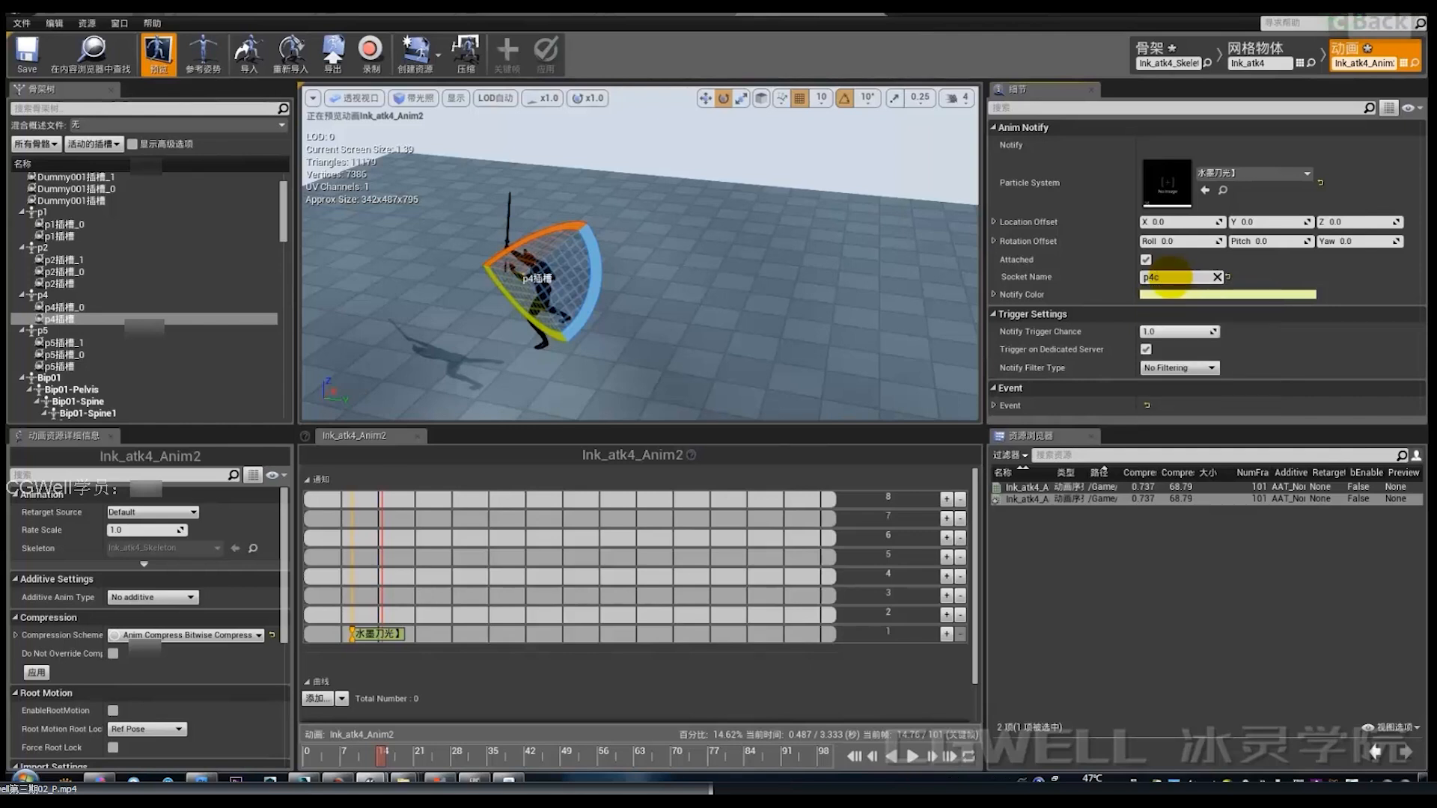
{"action": "key", "text": "BackSpace"}
{"action": "left_click", "coordinate": [1174, 289]}
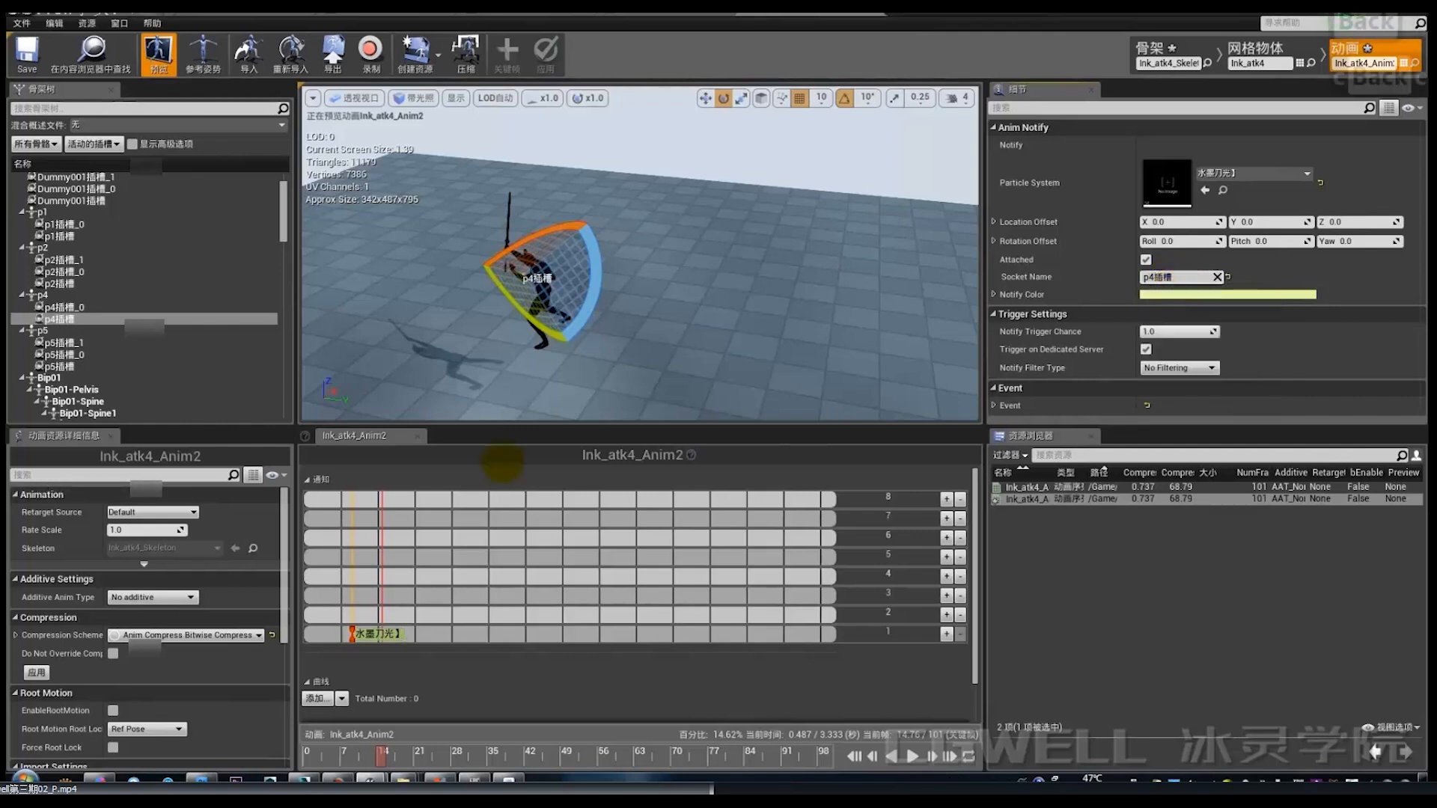
Step: Rotate the p4插槽 socket further to align the slash with the sword swing, scrubbing the animation to compare
{"action": "left_click_drag", "start_coordinate": [325, 753], "coordinate": [377, 761]}
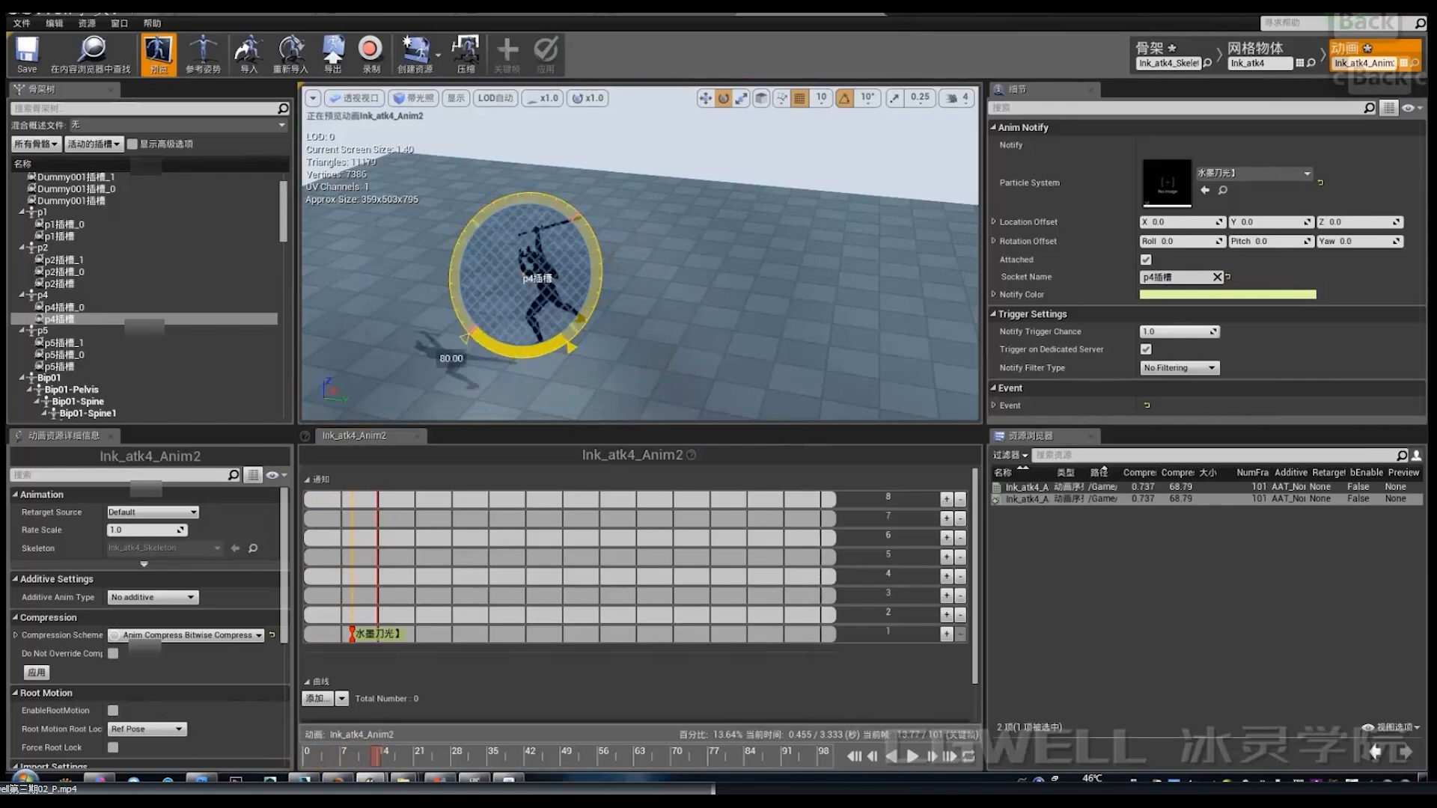
{"action": "left_click_drag", "start_coordinate": [326, 755], "coordinate": [383, 757]}
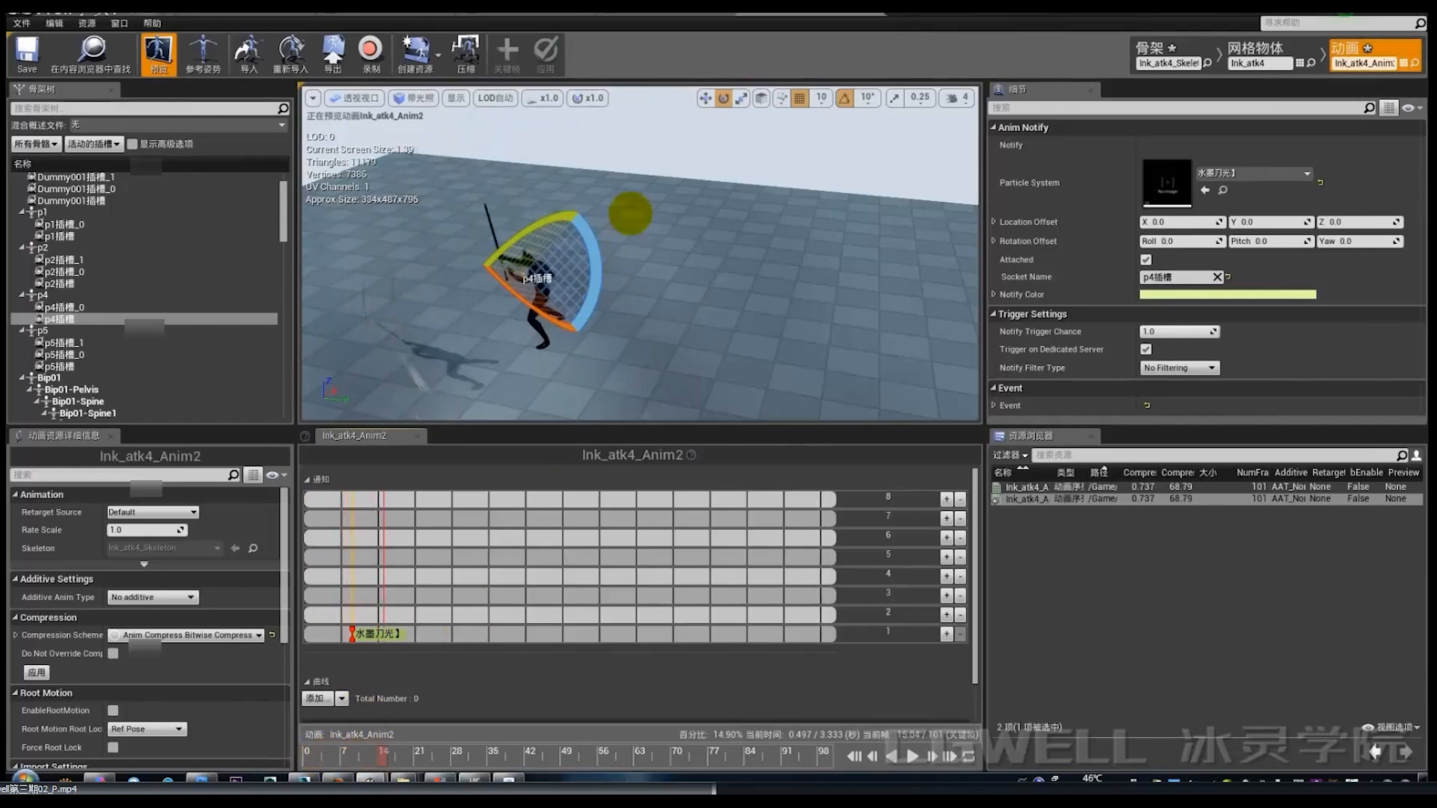
{"action": "left_click_drag", "start_coordinate": [590, 271], "coordinate": [470, 551]}
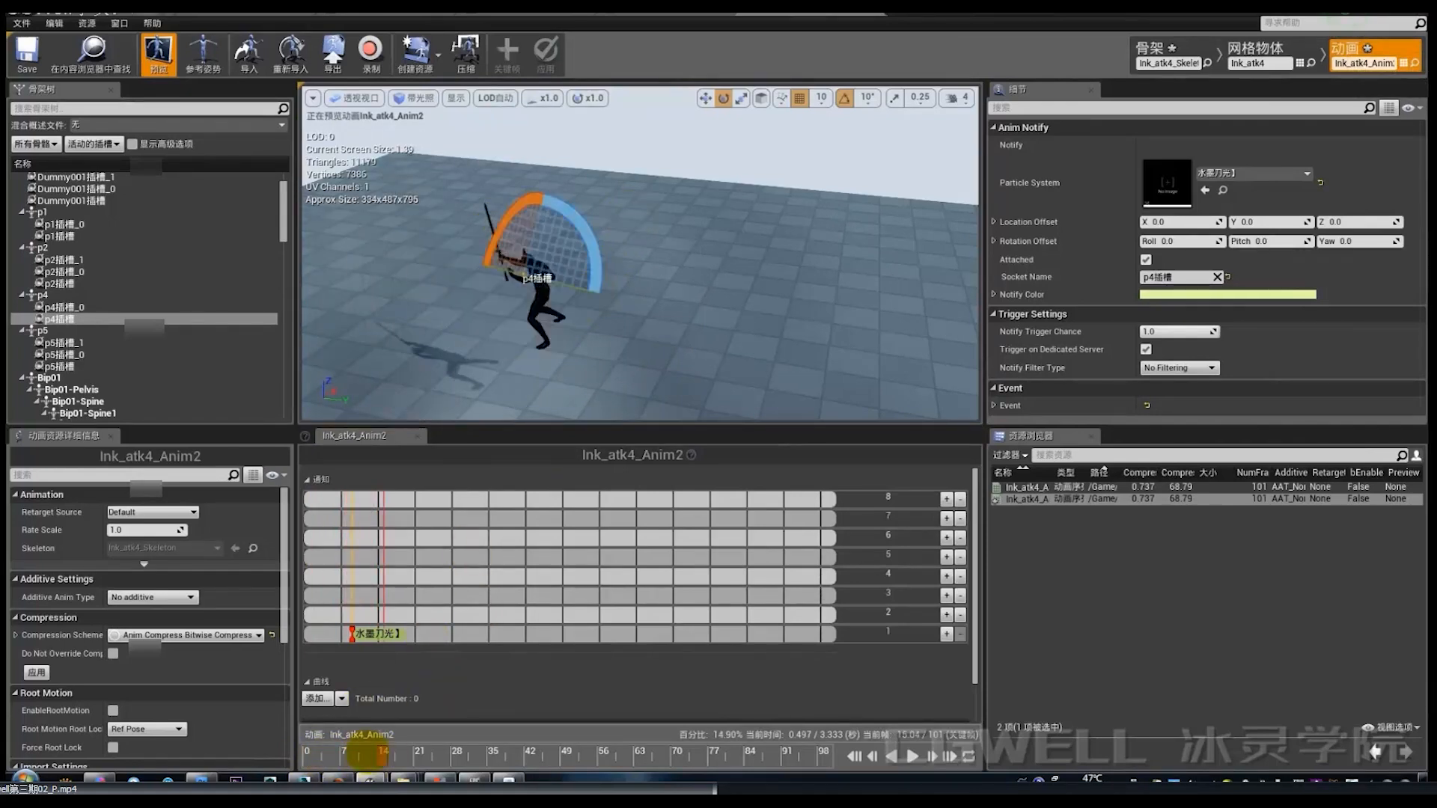
{"action": "mouse_move", "coordinate": [367, 754]}
{"action": "left_mouse_down"}
{"action": "mouse_move", "coordinate": [411, 744]}
{"action": "mouse_move", "coordinate": [311, 738]}
{"action": "mouse_move", "coordinate": [401, 737]}
{"action": "mouse_move", "coordinate": [346, 738]}
{"action": "mouse_move", "coordinate": [361, 738]}
{"action": "left_mouse_up"}
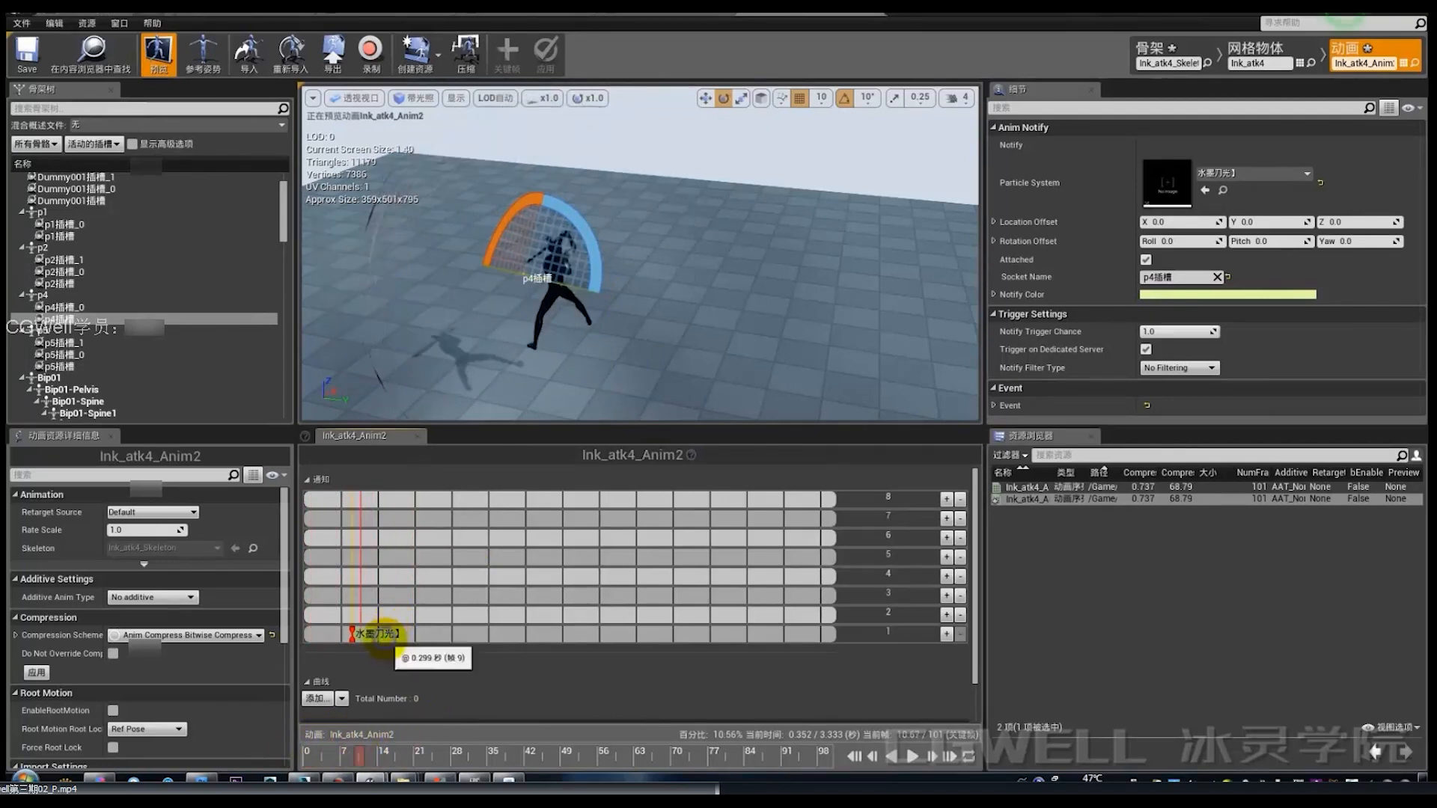
Step: Copy the slash notify and paste a second one at about frame 25 on the same track
{"action": "right_click", "coordinate": [380, 635]}
{"action": "left_click", "coordinate": [419, 724]}
{"action": "right_click", "coordinate": [439, 635]}
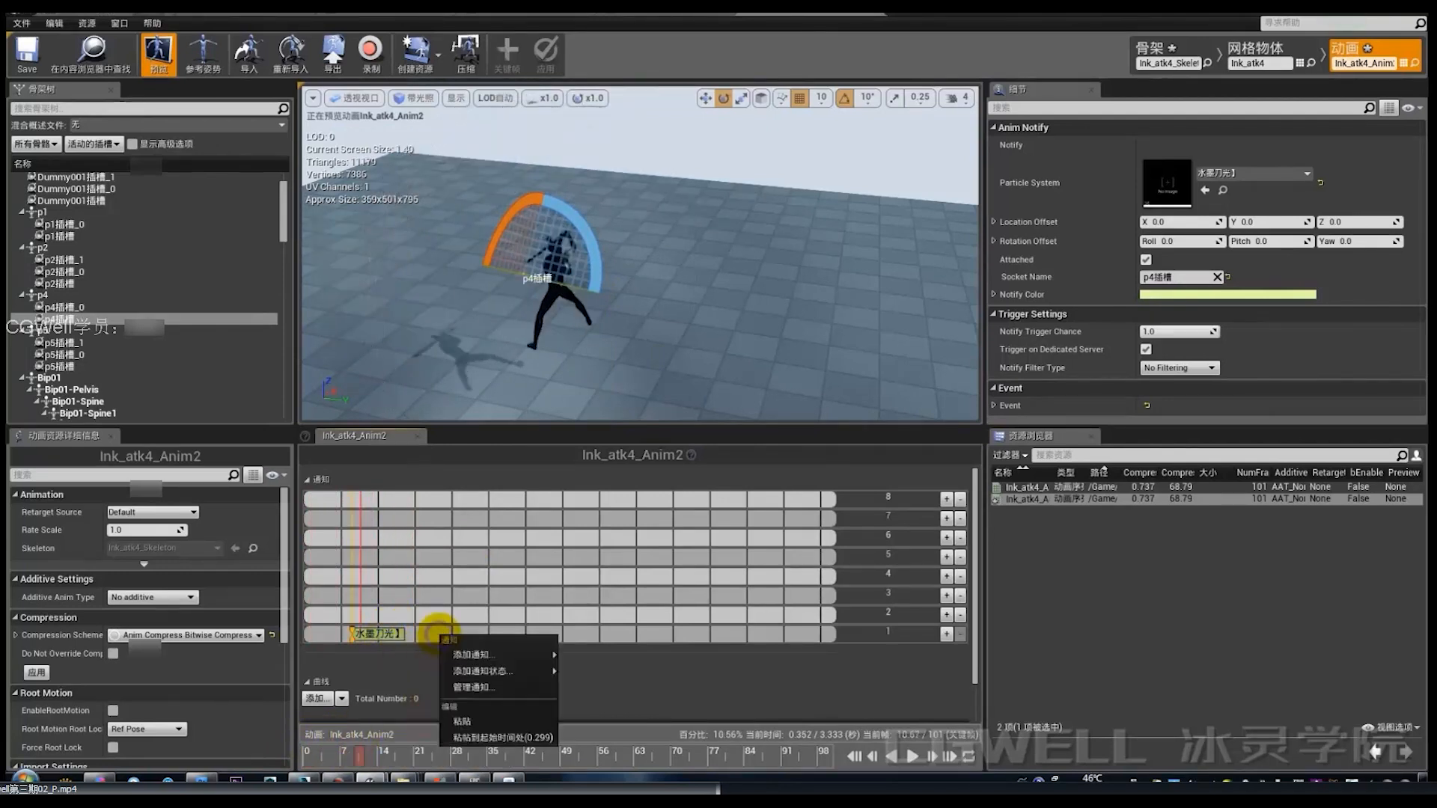
{"action": "left_click", "coordinate": [458, 720]}
{"action": "left_click_drag", "start_coordinate": [462, 632], "coordinate": [451, 634]}
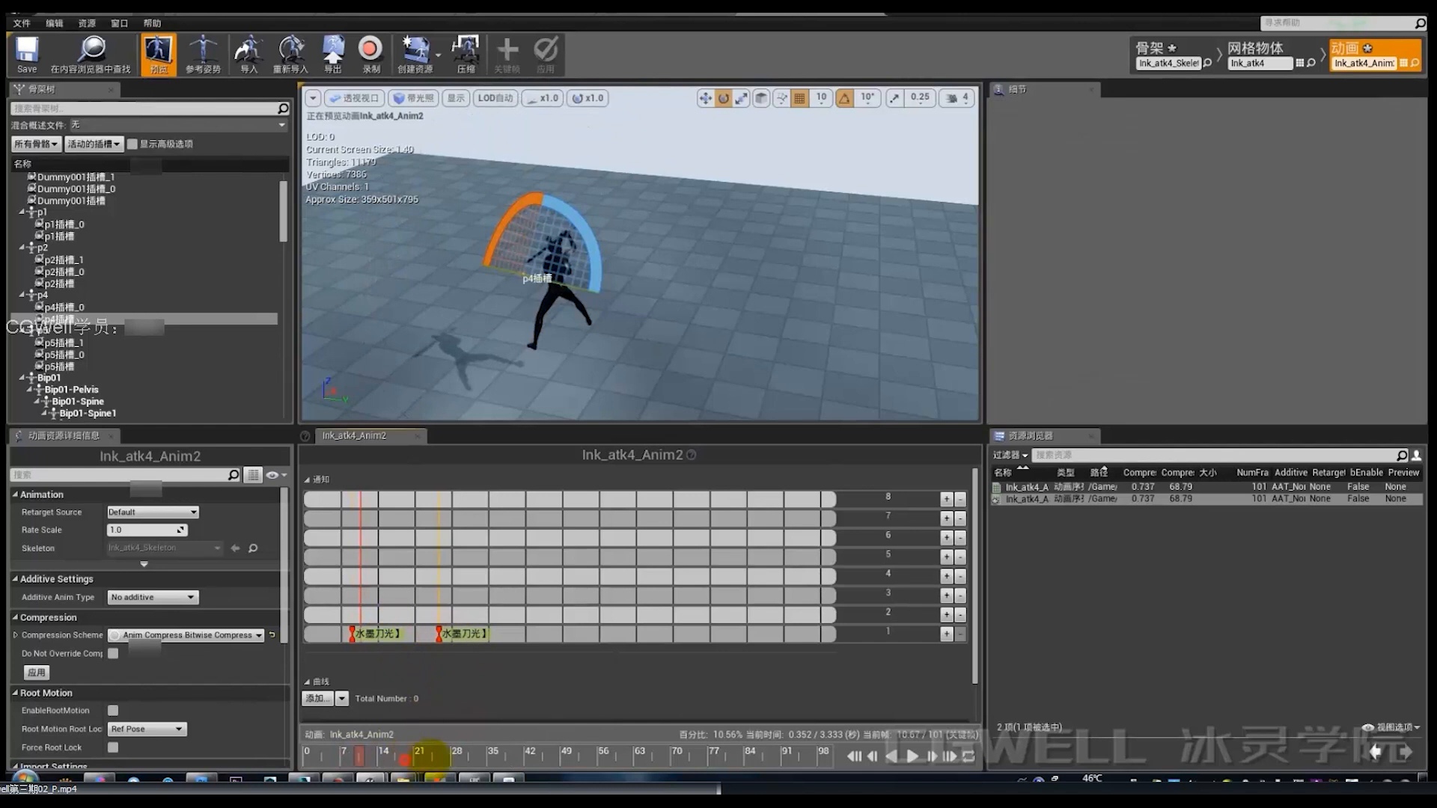
Step: Change the second slash notify's Socket Name to p3插槽
{"action": "left_click_drag", "start_coordinate": [426, 758], "coordinate": [440, 758]}
{"action": "left_click", "coordinate": [460, 634]}
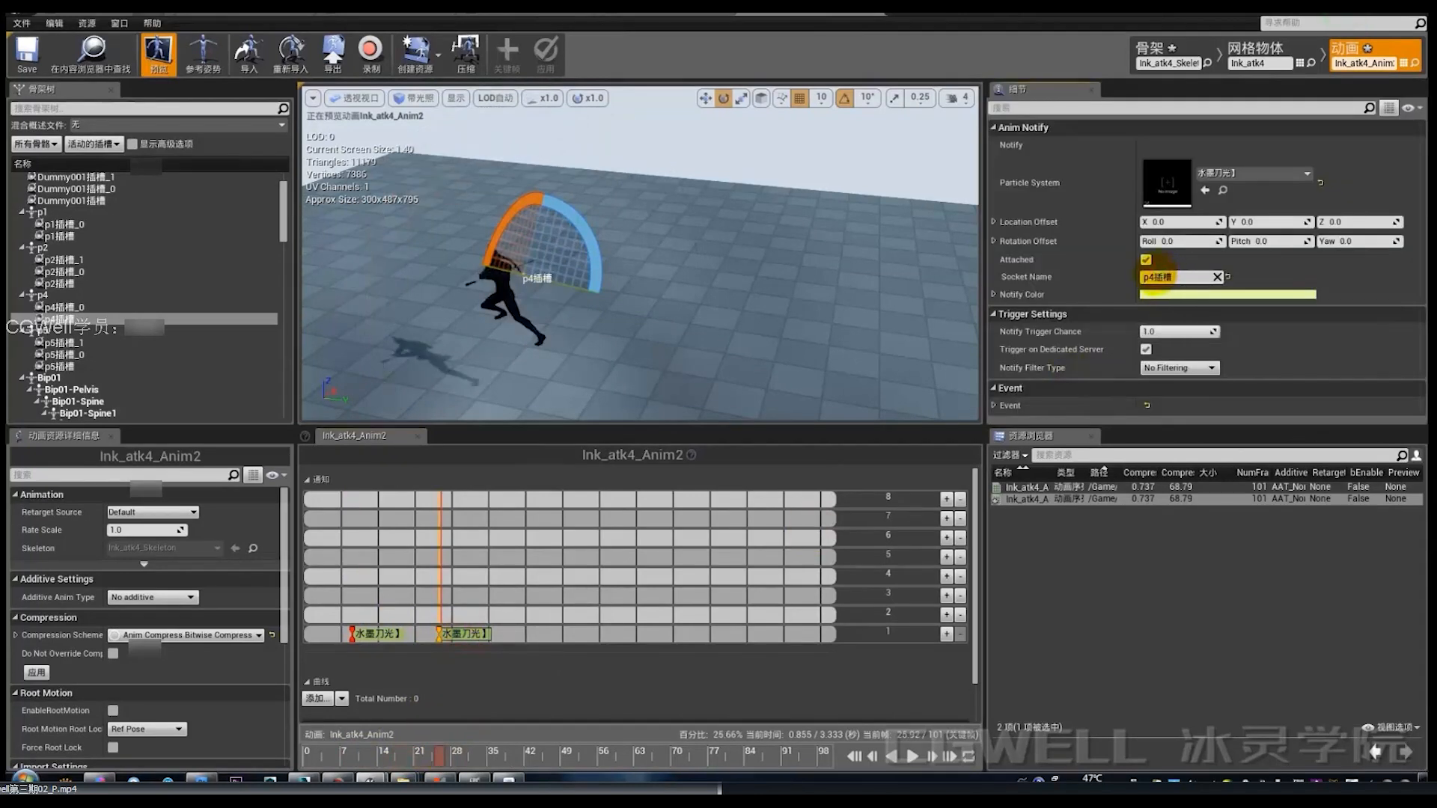
{"action": "type", "text": "3"}
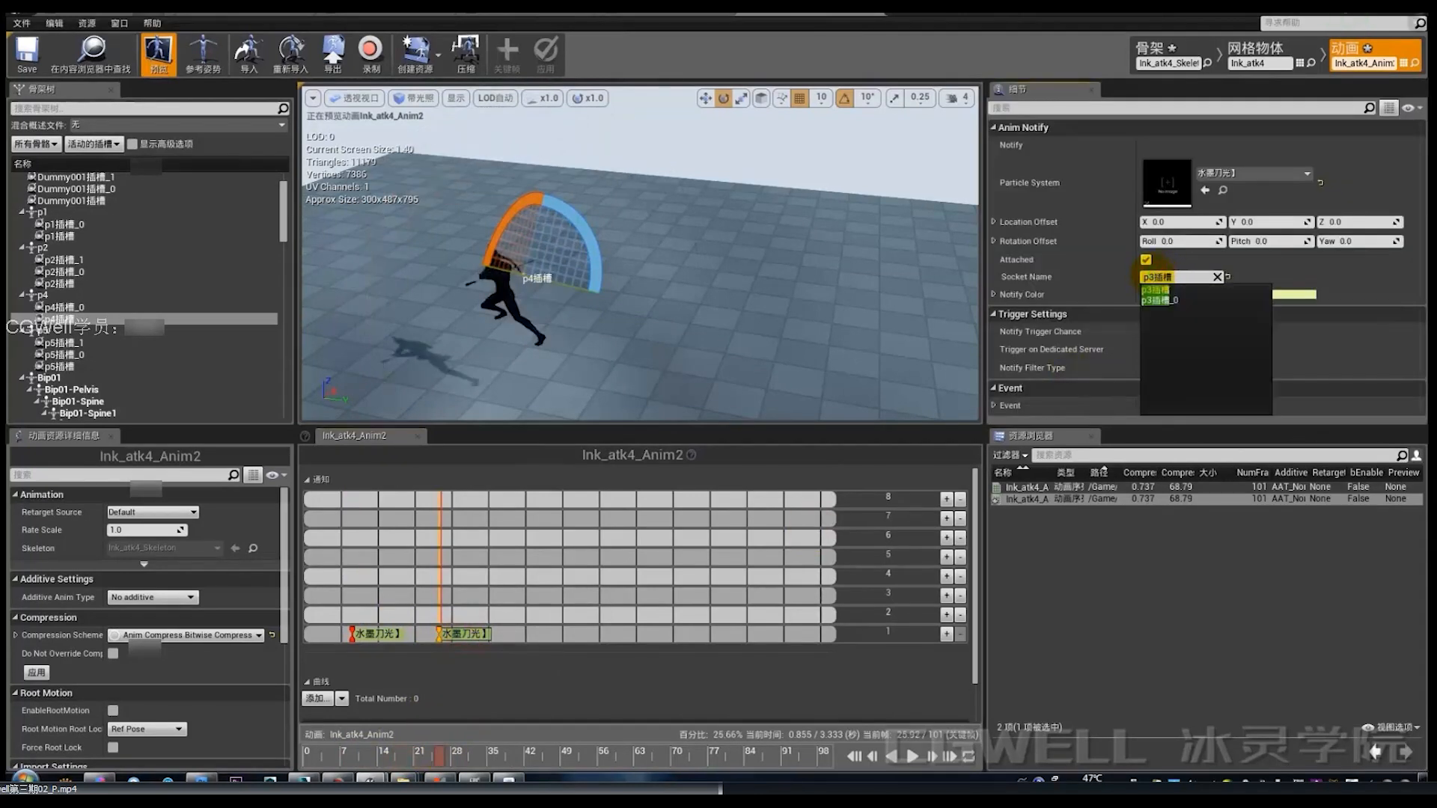
{"action": "key", "text": "Return"}
Step: Paste a third slash notify at about frame 50 on the same track and set its Socket Name to p2插槽
{"action": "right_click_drag", "start_coordinate": [690, 288], "coordinate": [642, 285]}
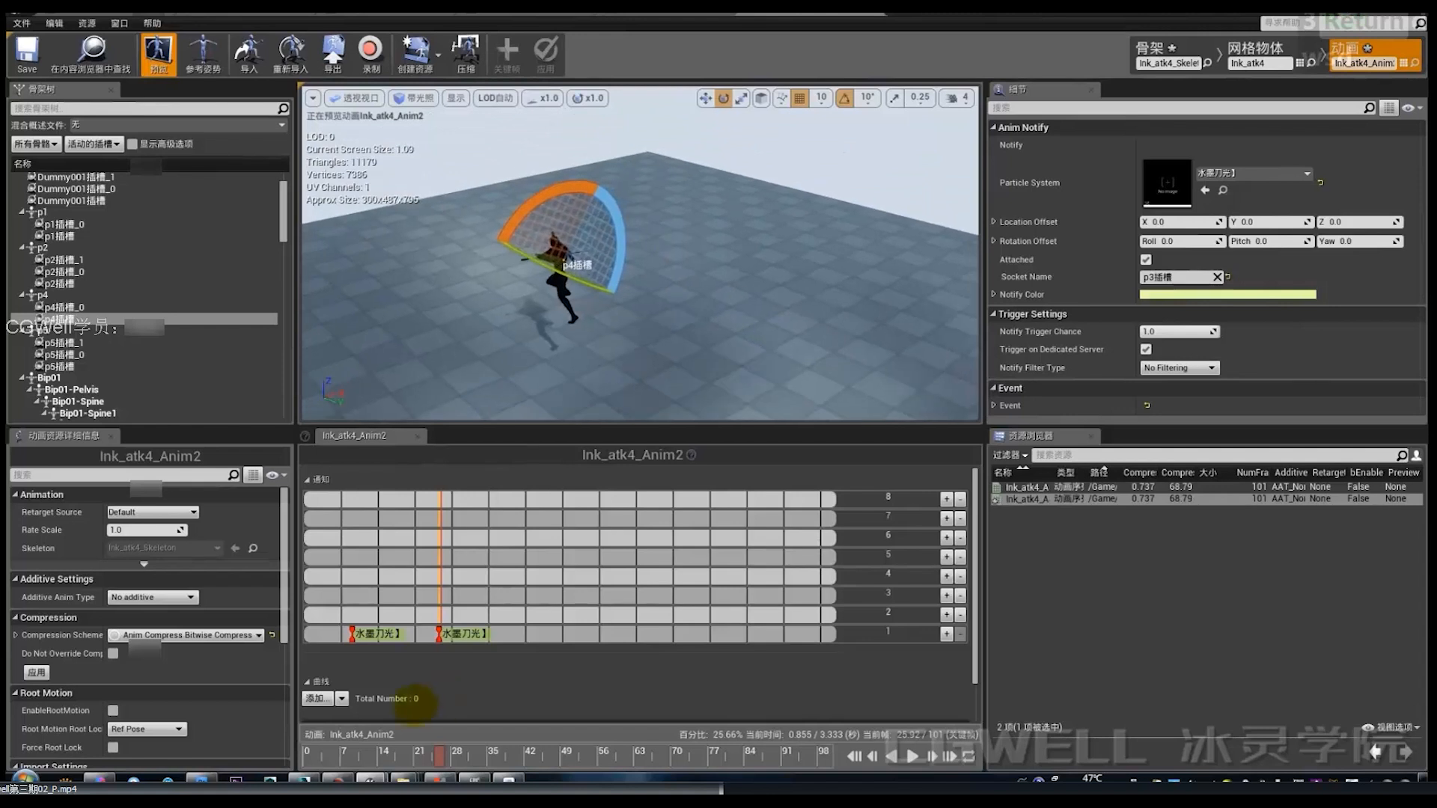
{"action": "mouse_move", "coordinate": [417, 752]}
{"action": "left_mouse_down"}
{"action": "mouse_move", "coordinate": [457, 752]}
{"action": "mouse_move", "coordinate": [386, 753]}
{"action": "mouse_move", "coordinate": [459, 750]}
{"action": "mouse_move", "coordinate": [336, 750]}
{"action": "mouse_move", "coordinate": [577, 750]}
{"action": "left_mouse_up"}
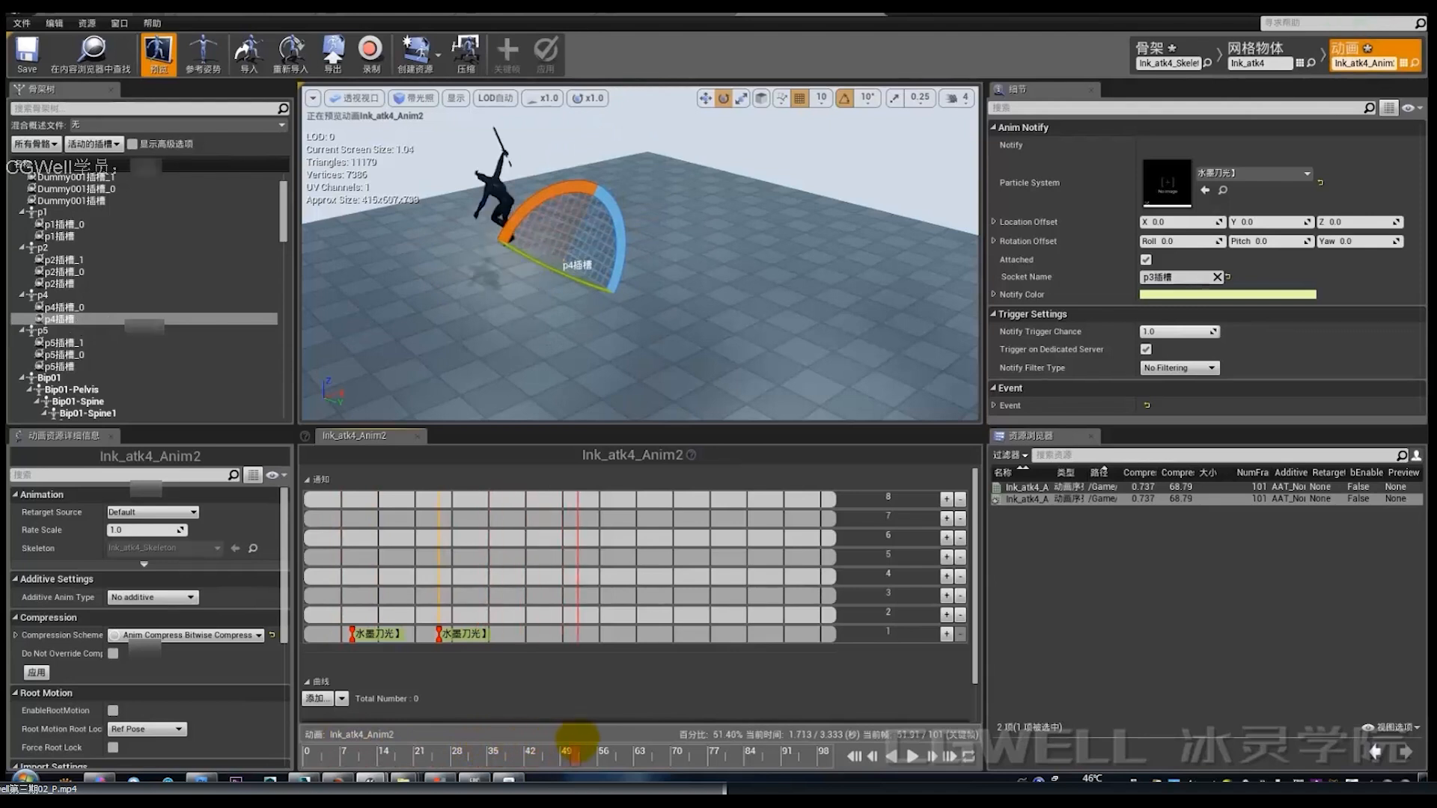
{"action": "right_click", "coordinate": [573, 636]}
{"action": "left_click", "coordinate": [598, 724]}
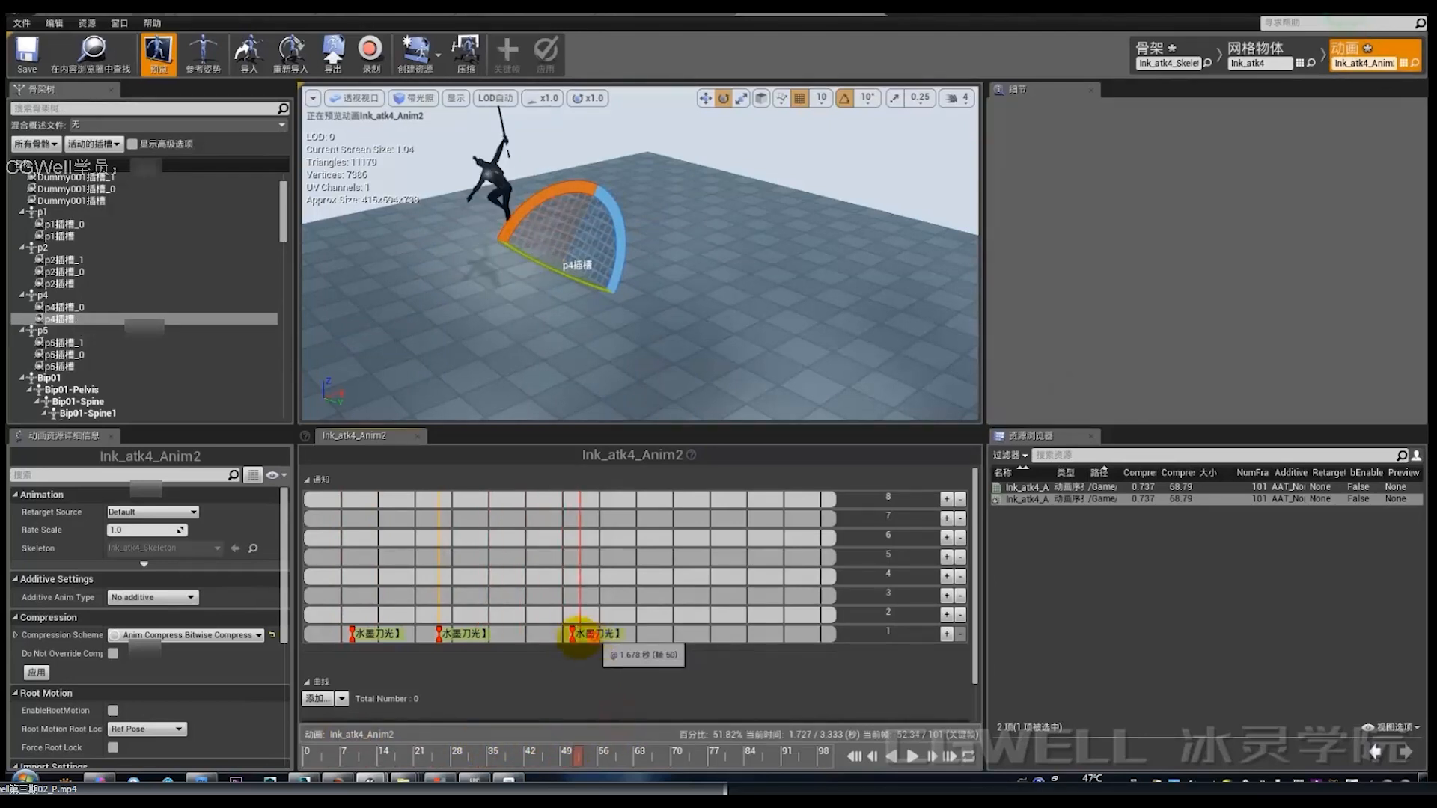
{"action": "left_click", "coordinate": [573, 634]}
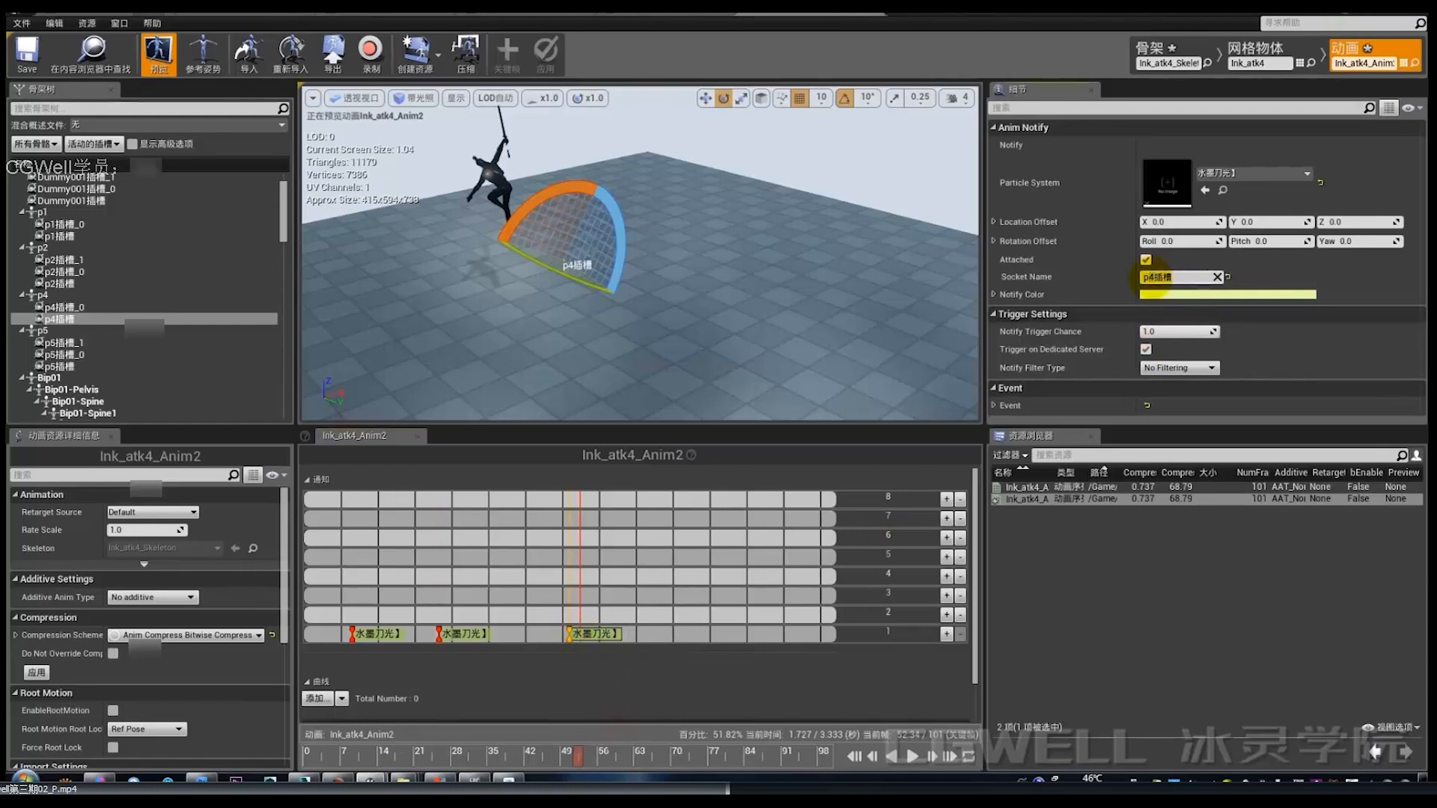
{"action": "type", "text": "2"}
{"action": "key", "text": "Return"}
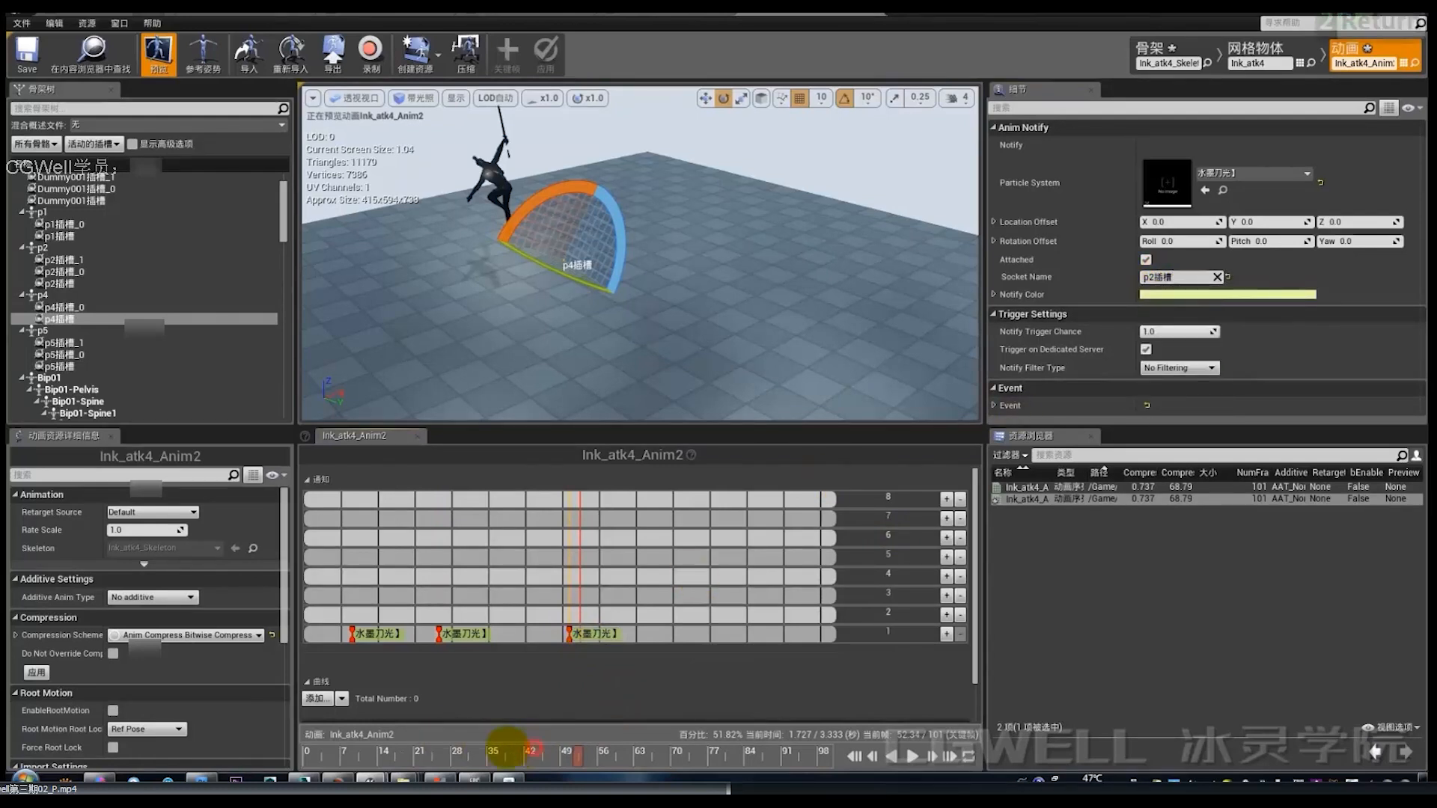
Step: Scrub the third sword swing and select the p2插槽 socket to check how the slash lines up with the blade
{"action": "left_click_drag", "start_coordinate": [509, 749], "coordinate": [603, 751]}
{"action": "key", "text": "a"}
{"action": "key", "text": "w"}
{"action": "key", "text": "e"}
{"action": "key", "text": "a"}
{"action": "right_click_drag", "start_coordinate": [635, 222], "coordinate": [666, 203]}
{"action": "key", "text": "d"}
{"action": "key", "text": "q"}
{"action": "key", "text": "a"}
{"action": "key", "text": "e"}
{"action": "key", "text": "s"}
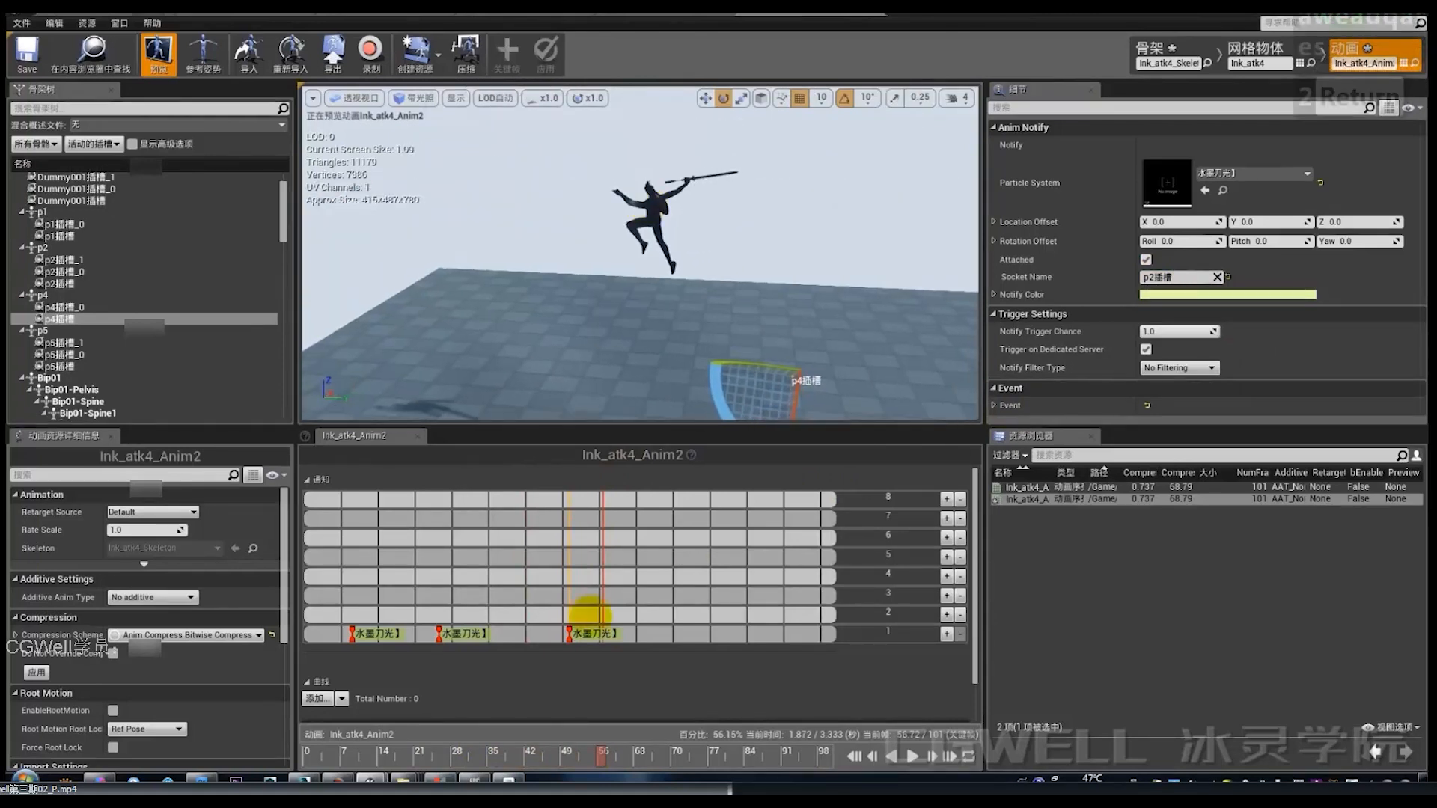
{"action": "mouse_move", "coordinate": [586, 741]}
{"action": "left_mouse_down"}
{"action": "mouse_move", "coordinate": [600, 757]}
{"action": "mouse_move", "coordinate": [563, 761]}
{"action": "left_mouse_up"}
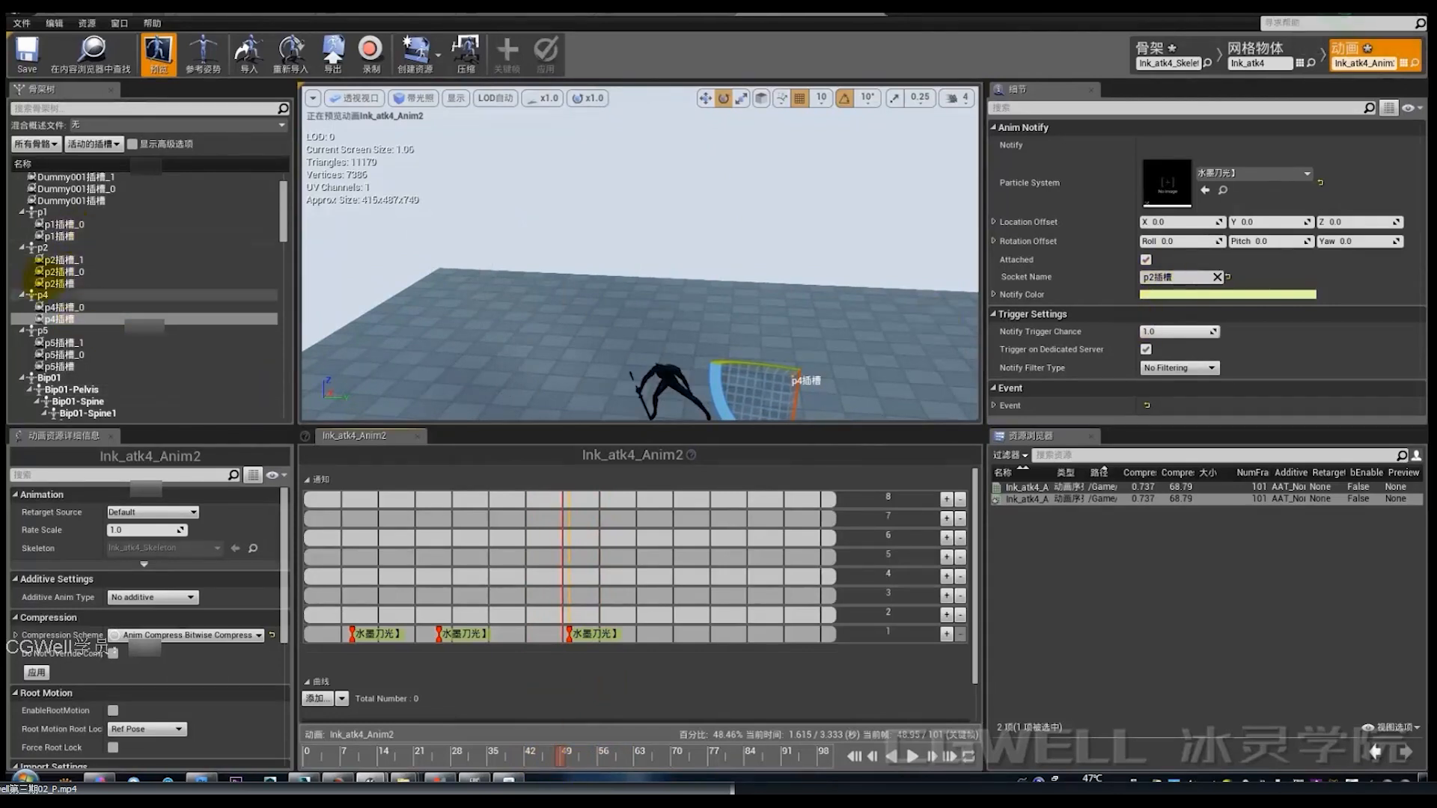
{"action": "left_click", "coordinate": [83, 284]}
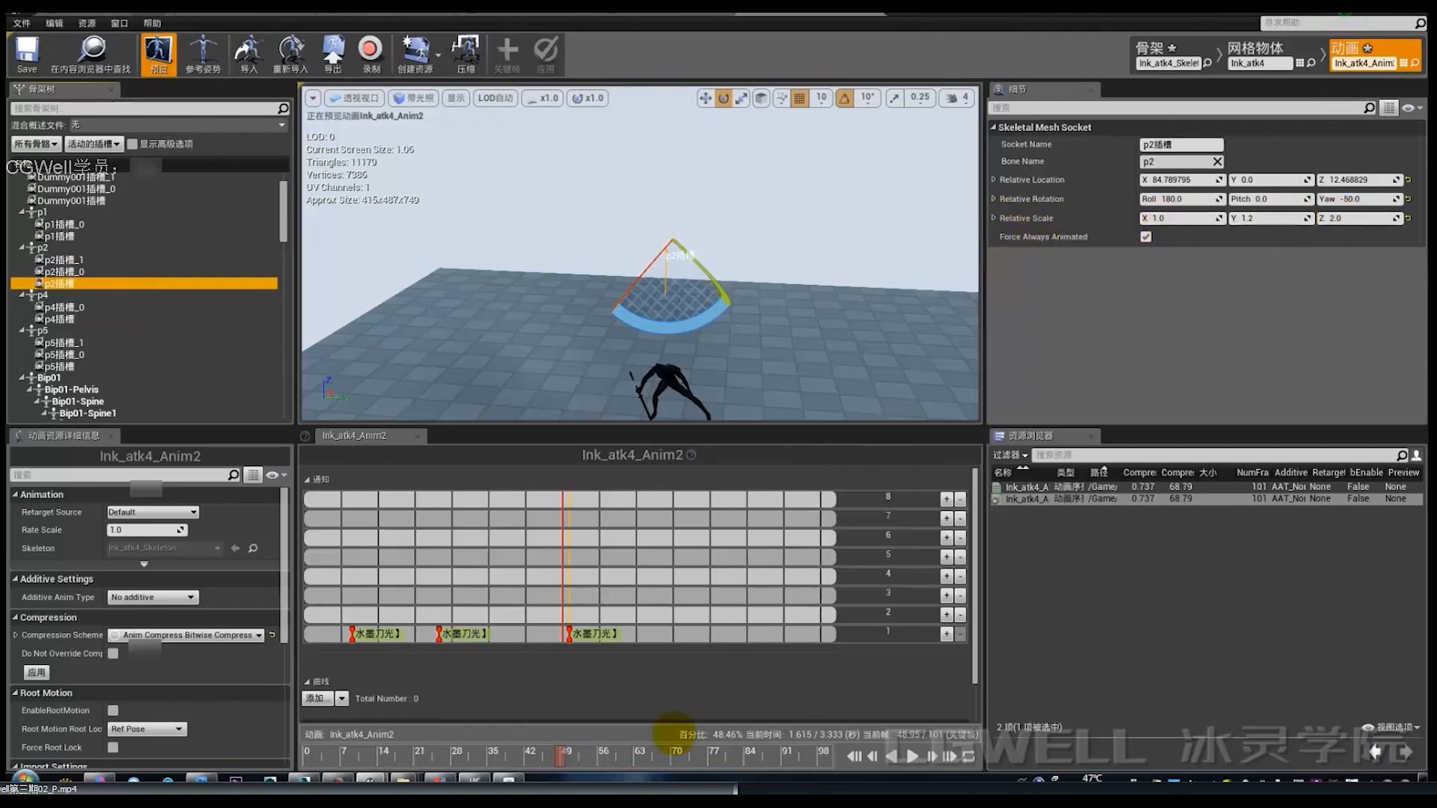
{"action": "left_click", "coordinate": [597, 751]}
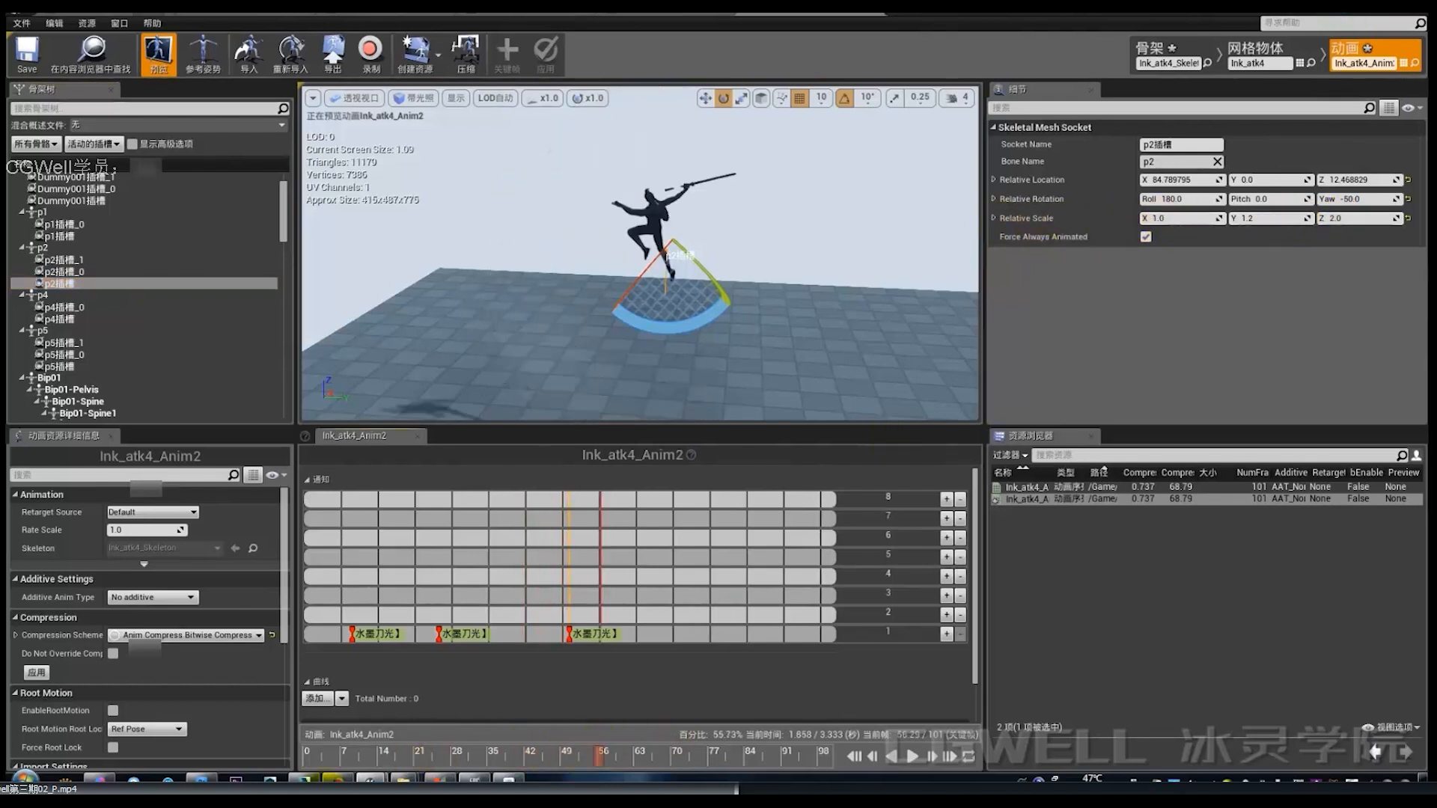
{"action": "mouse_move", "coordinate": [303, 781]}
{"action": "mouse_move", "coordinate": [546, 751]}
{"action": "left_mouse_down"}
{"action": "mouse_move", "coordinate": [530, 750]}
{"action": "mouse_move", "coordinate": [590, 751]}
{"action": "left_mouse_up"}
{"action": "key", "text": "alt+q"}
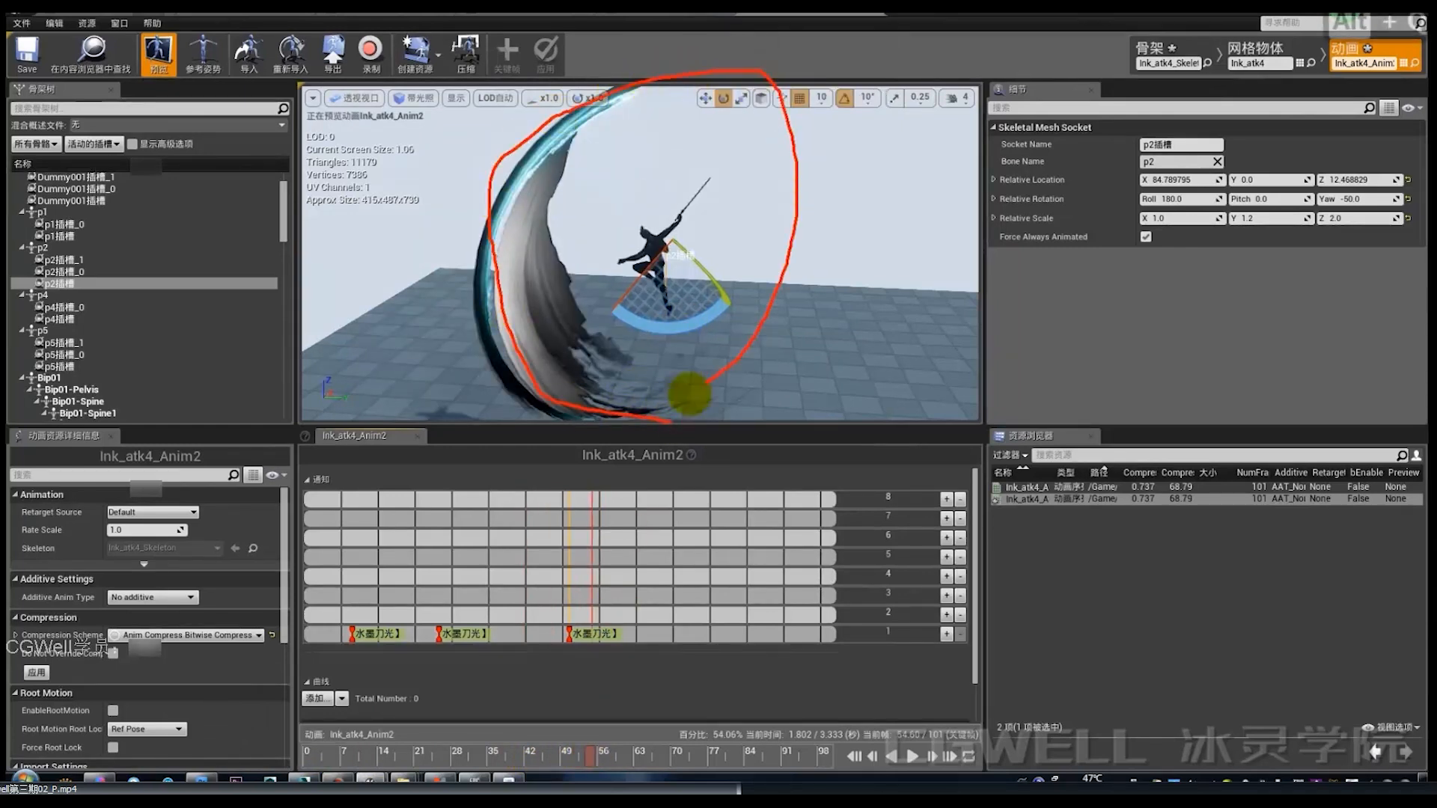
{"action": "left_click_drag", "start_coordinate": [506, 309], "coordinate": [746, 99]}
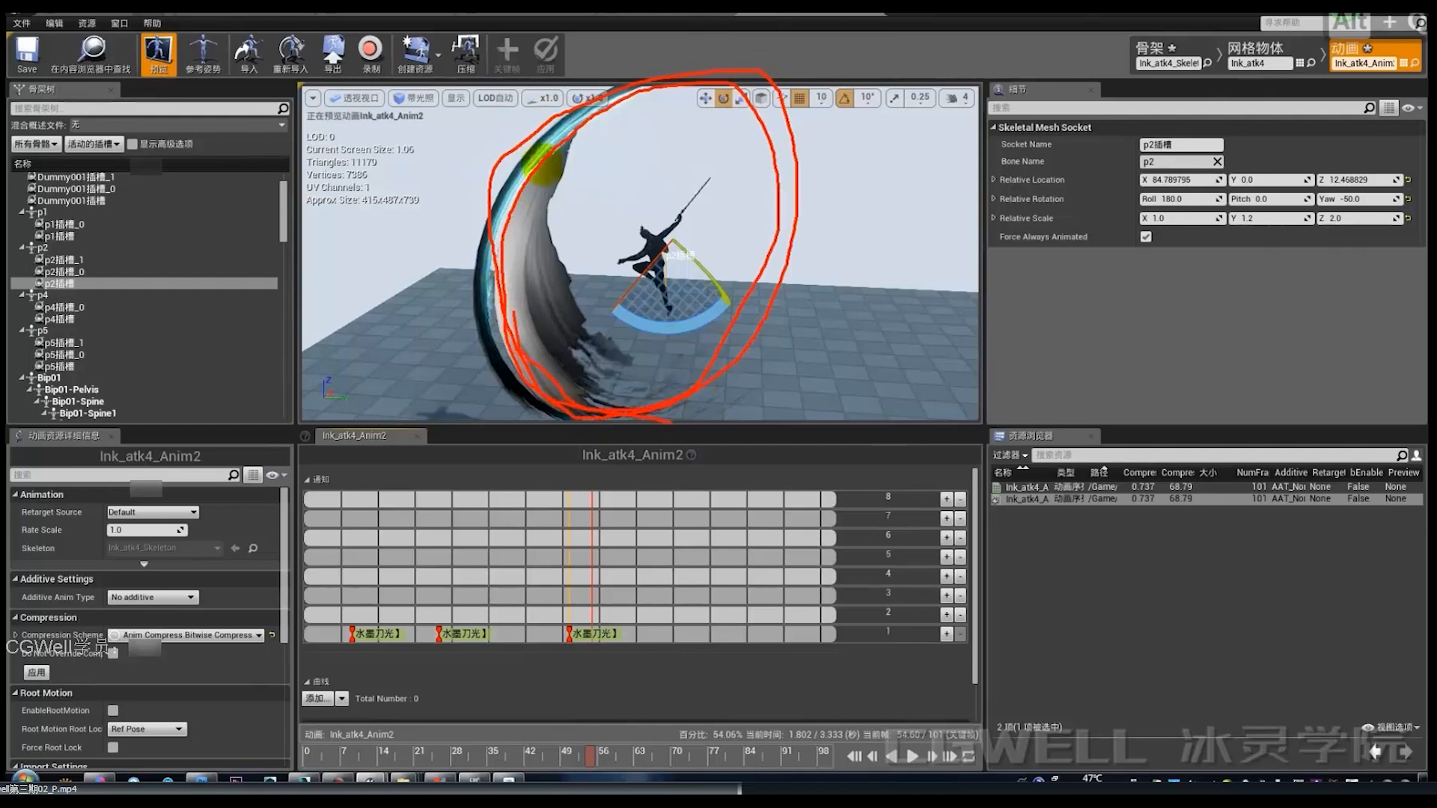
{"action": "mouse_move", "coordinate": [528, 124]}
{"action": "left_mouse_down"}
{"action": "mouse_move", "coordinate": [522, 103]}
{"action": "mouse_move", "coordinate": [853, 243]}
{"action": "left_mouse_up"}
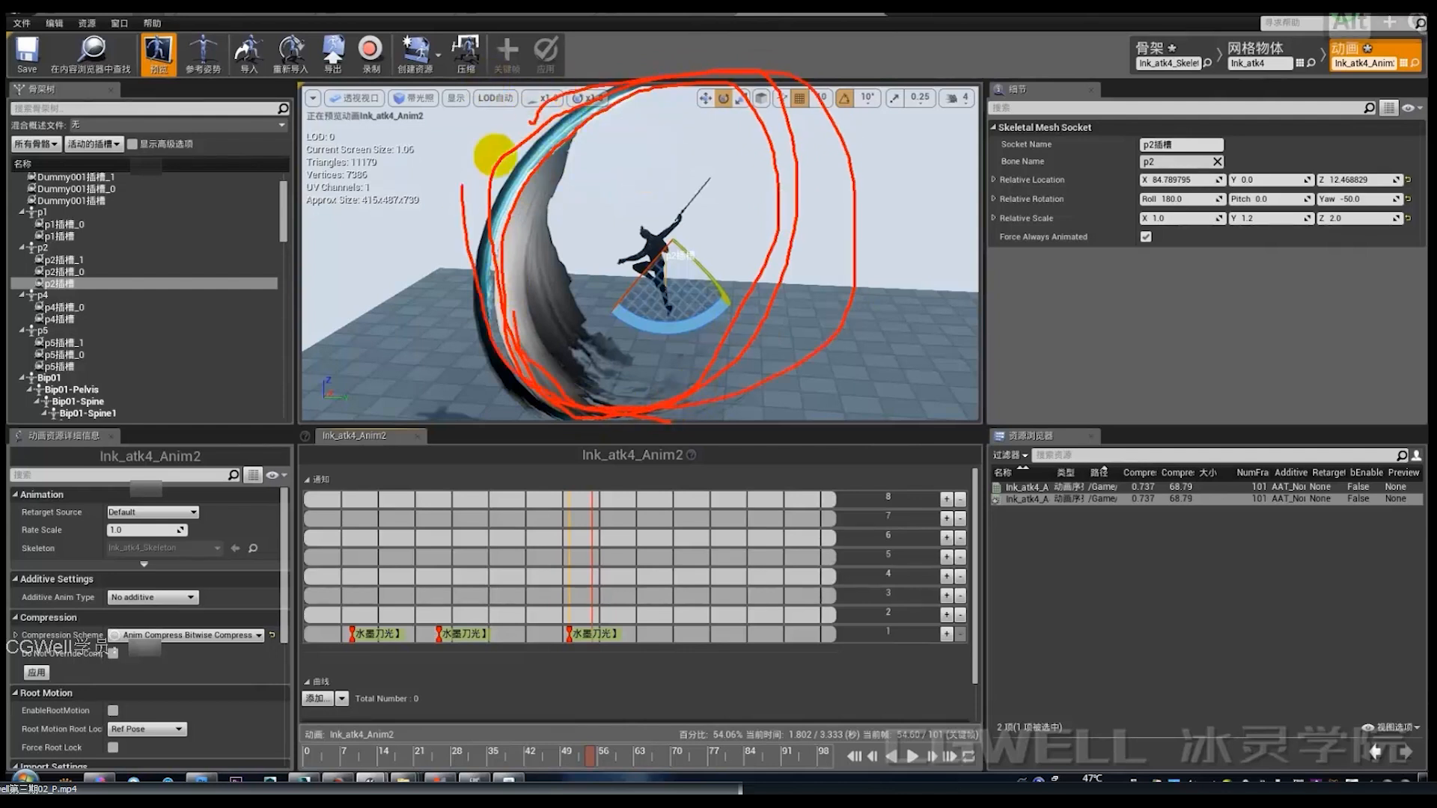
{"action": "key", "text": "Escape"}
{"action": "key", "text": "alt+q"}
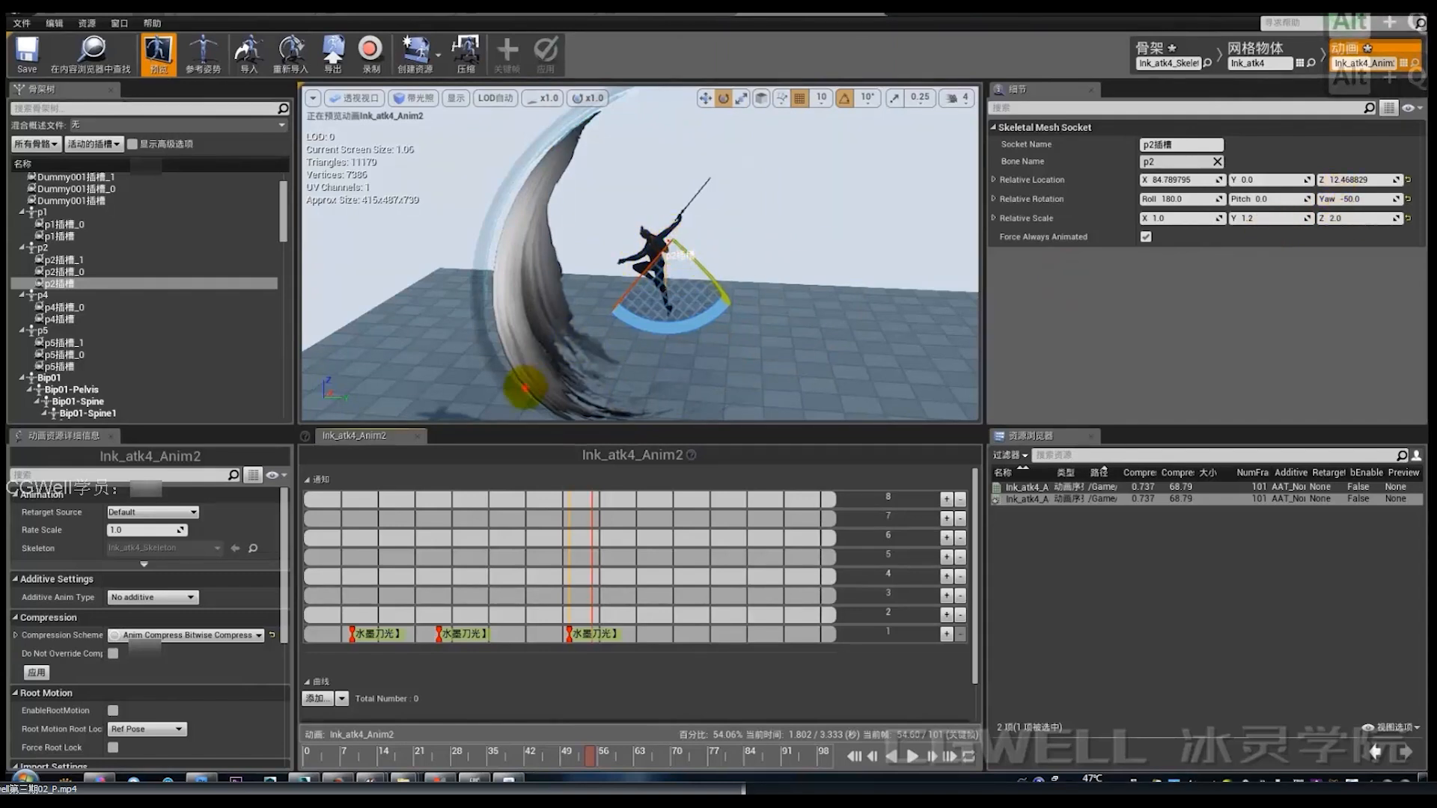
{"action": "left_click_drag", "start_coordinate": [526, 388], "coordinate": [734, 138]}
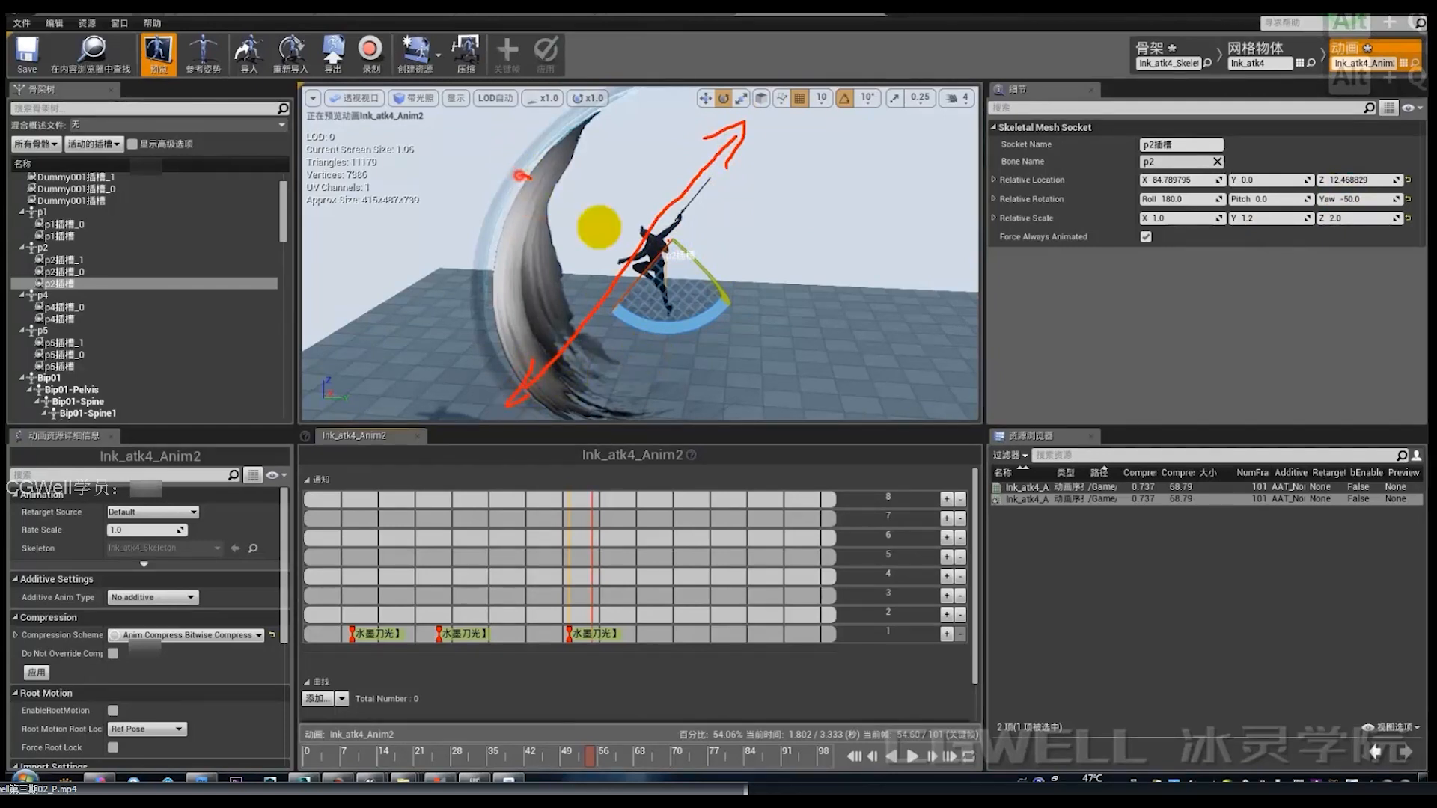
{"action": "left_click_drag", "start_coordinate": [518, 175], "coordinate": [748, 341]}
{"action": "left_click_drag", "start_coordinate": [524, 181], "coordinate": [597, 115]}
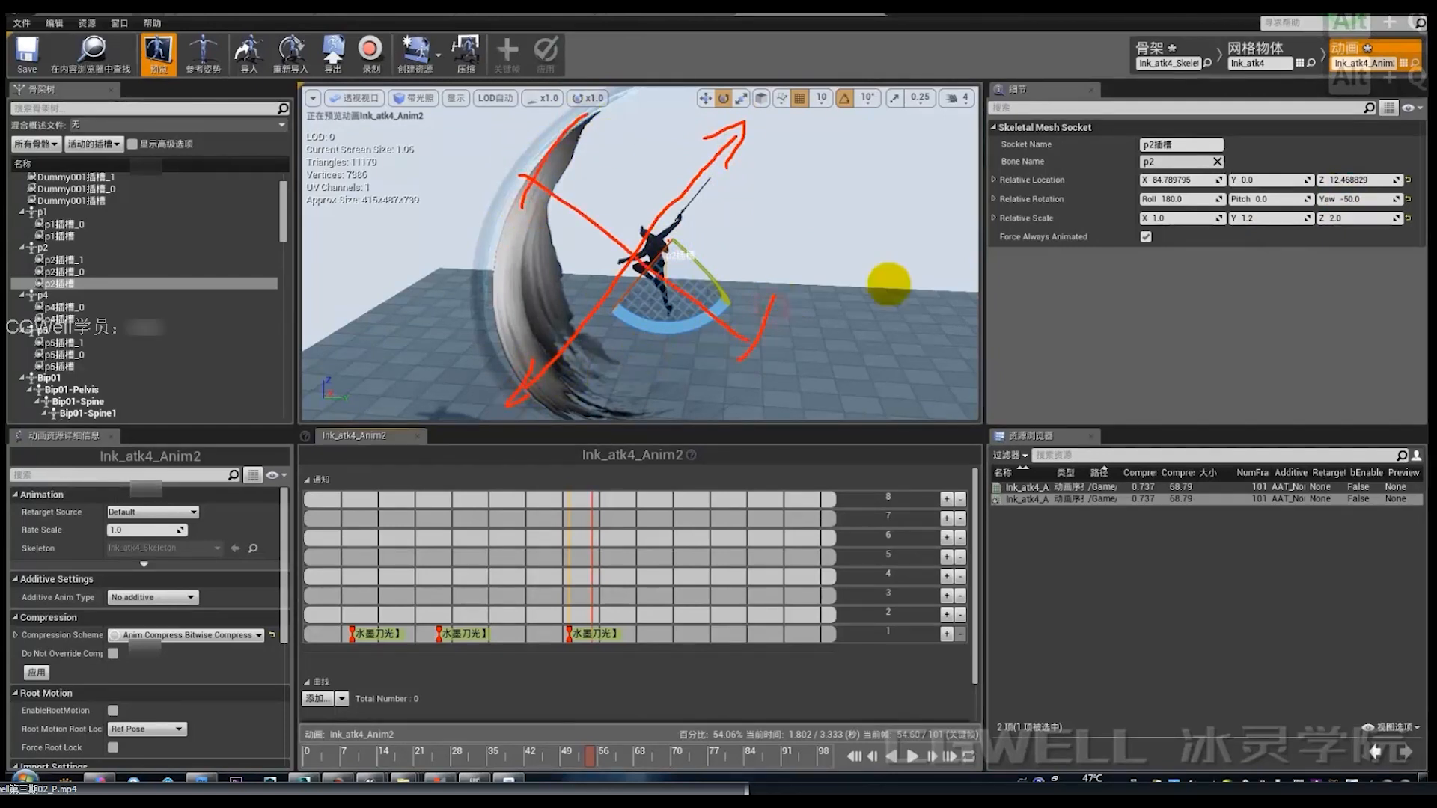
{"action": "key", "text": "alt+q"}
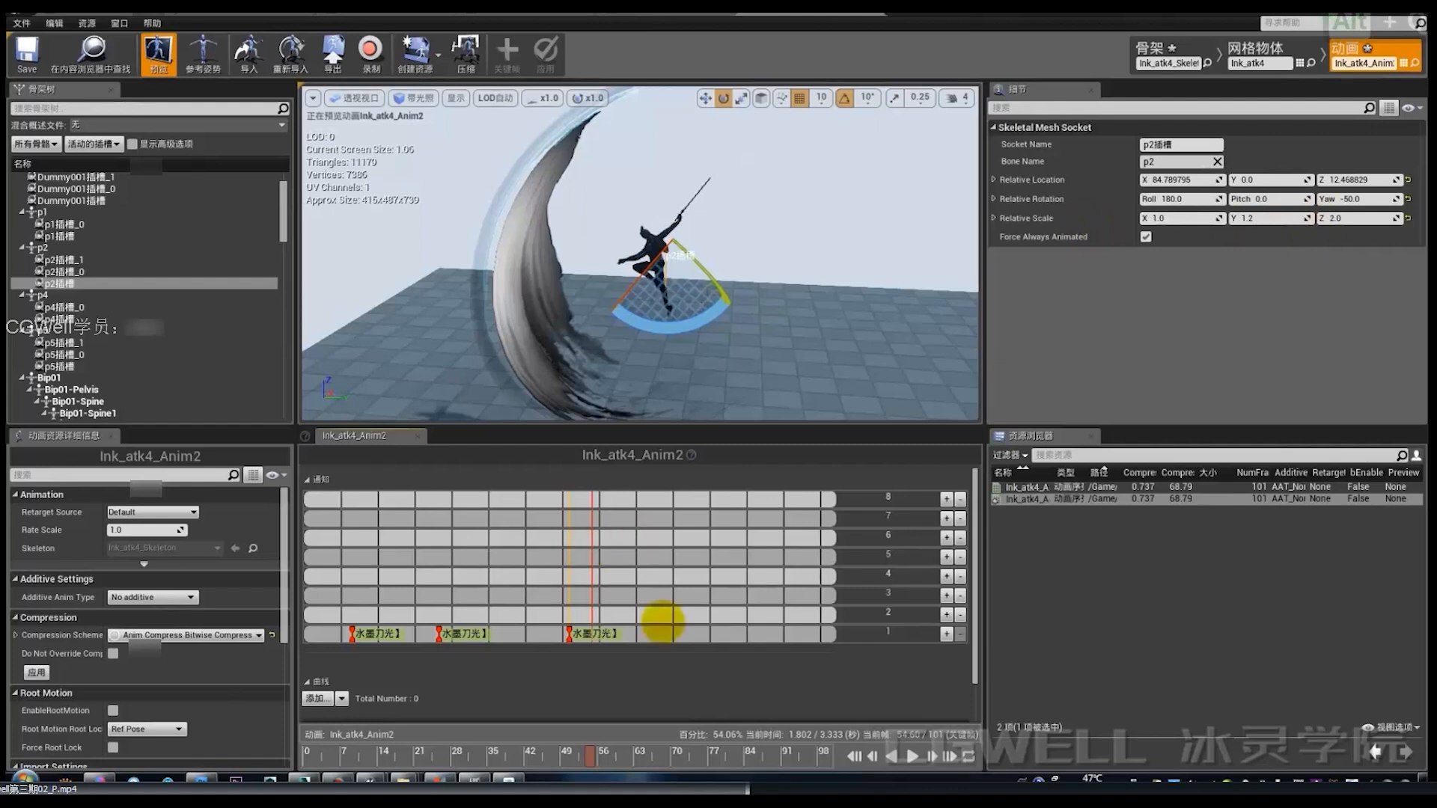
Step: Examine the second slash notify's settings and the transforms of the p2插槽 and p4插槽 sockets, scrubbing the second swing
{"action": "left_click", "coordinate": [381, 632]}
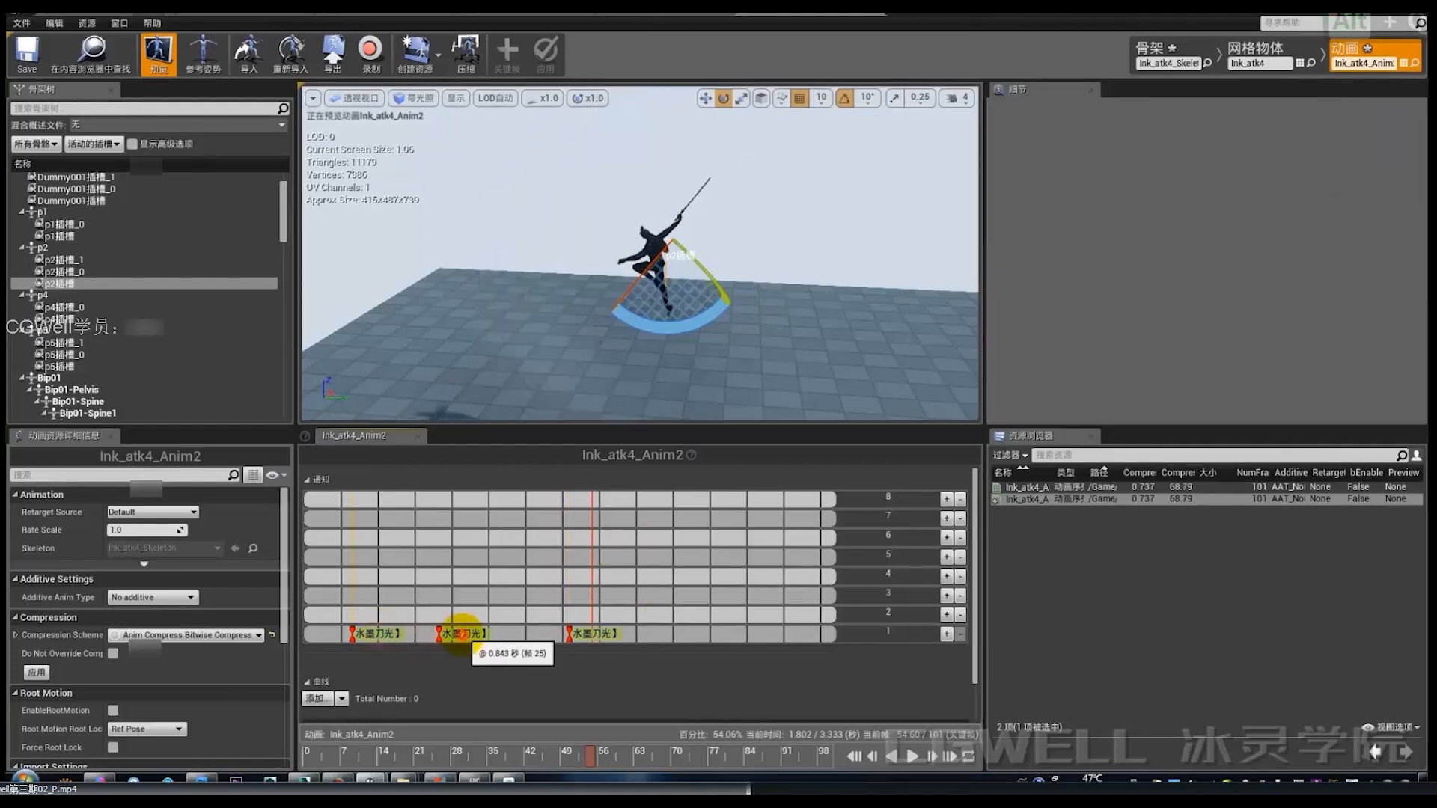
{"action": "left_click", "coordinate": [459, 632]}
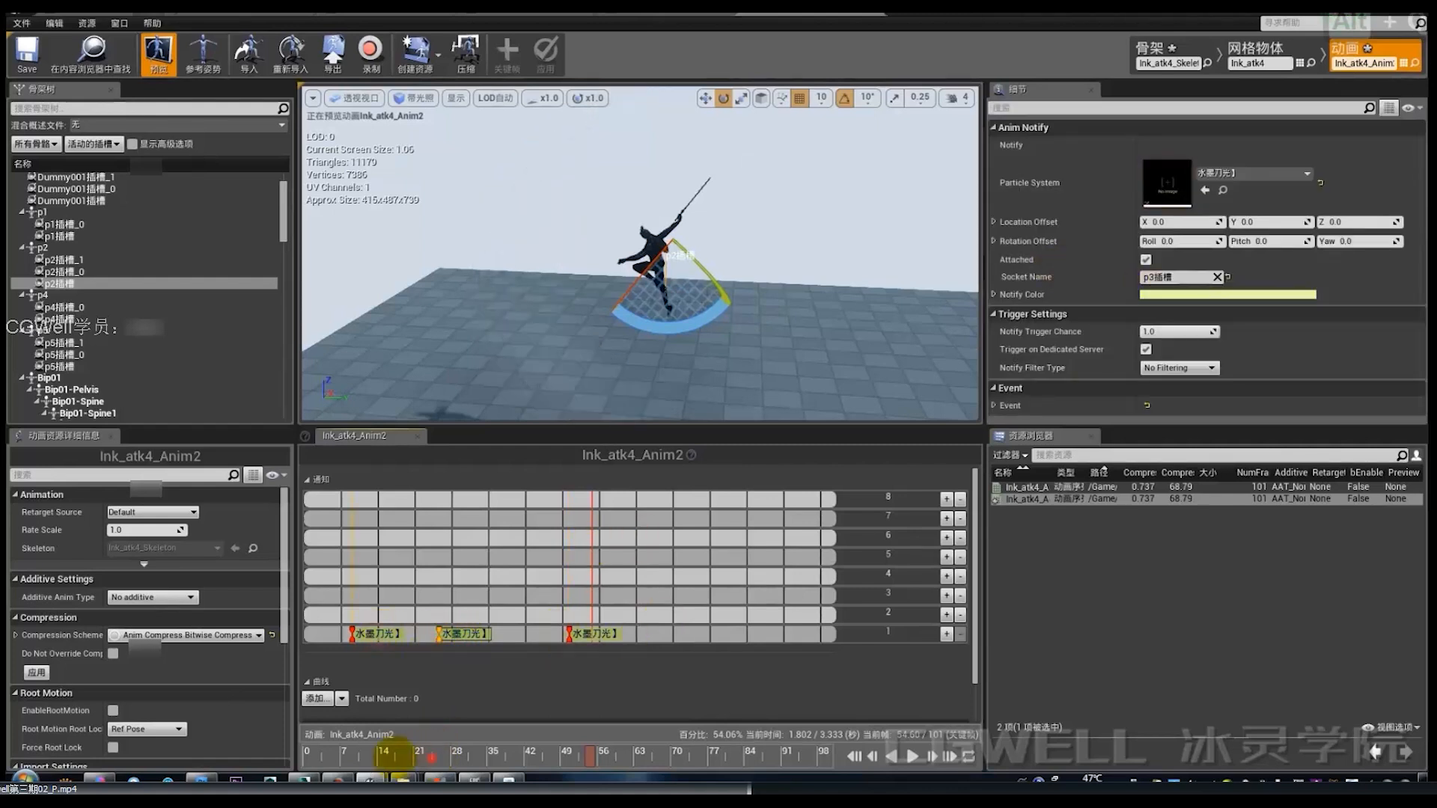
{"action": "left_click_drag", "start_coordinate": [395, 754], "coordinate": [432, 756]}
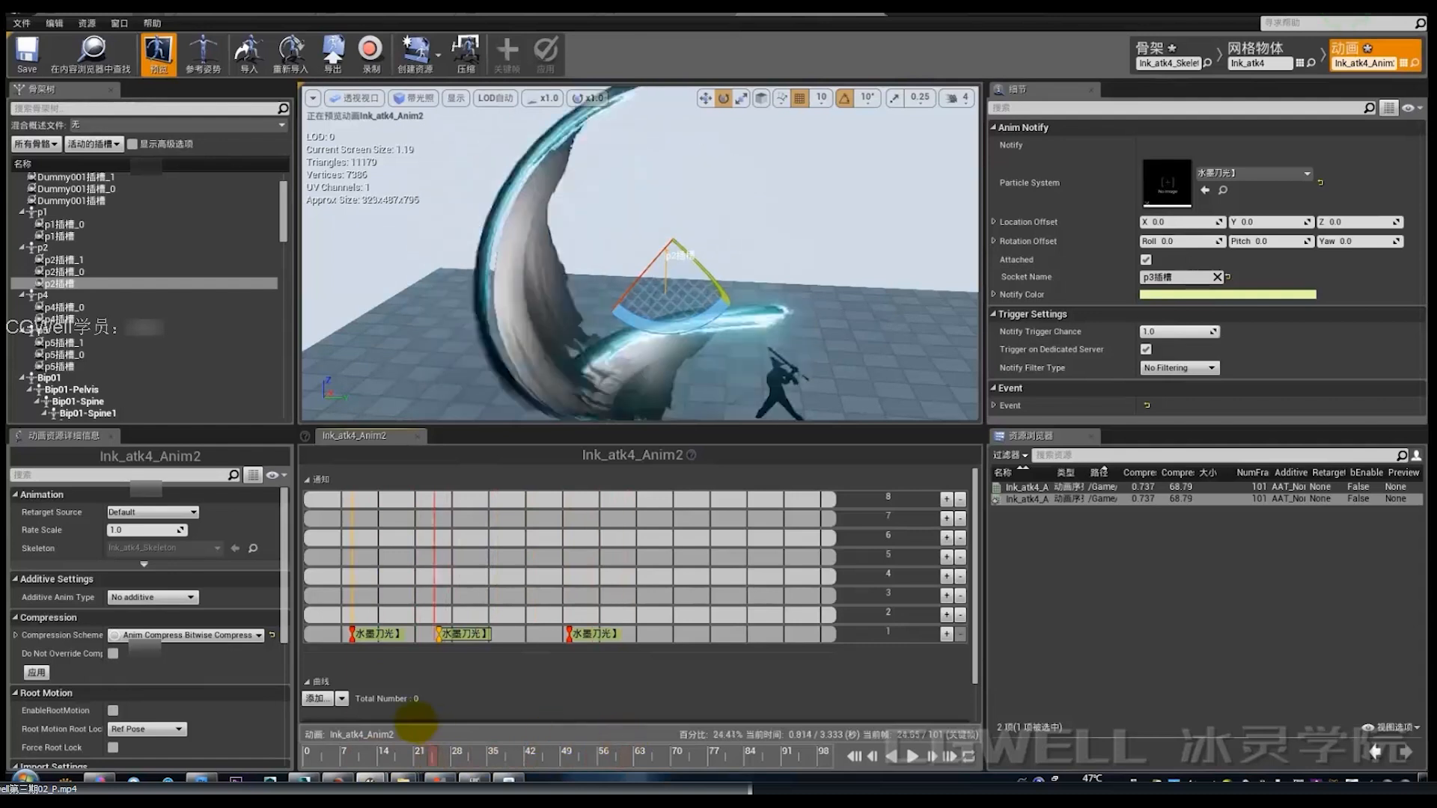
{"action": "left_click", "coordinate": [467, 620]}
{"action": "left_click", "coordinate": [464, 633]}
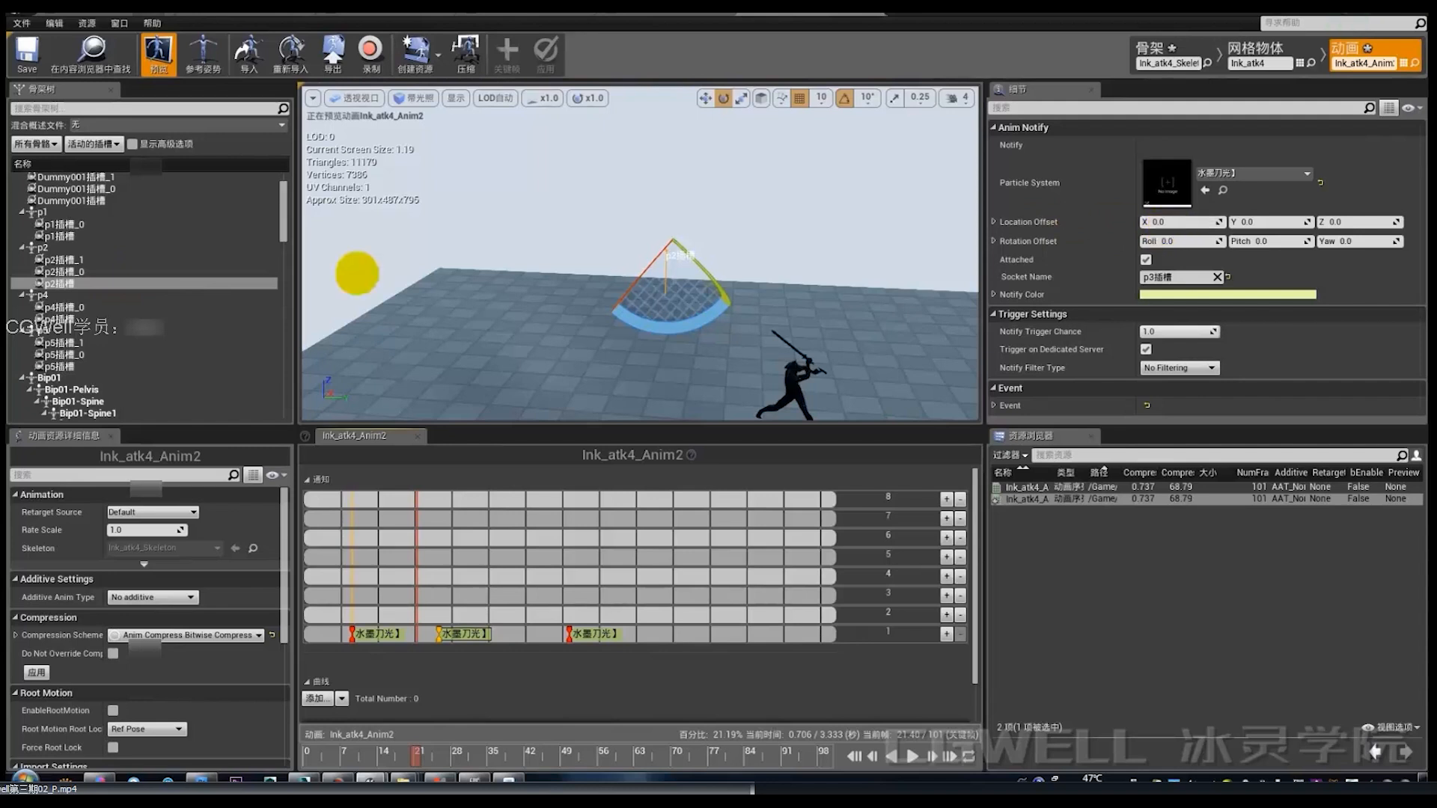
{"action": "left_click", "coordinate": [63, 283]}
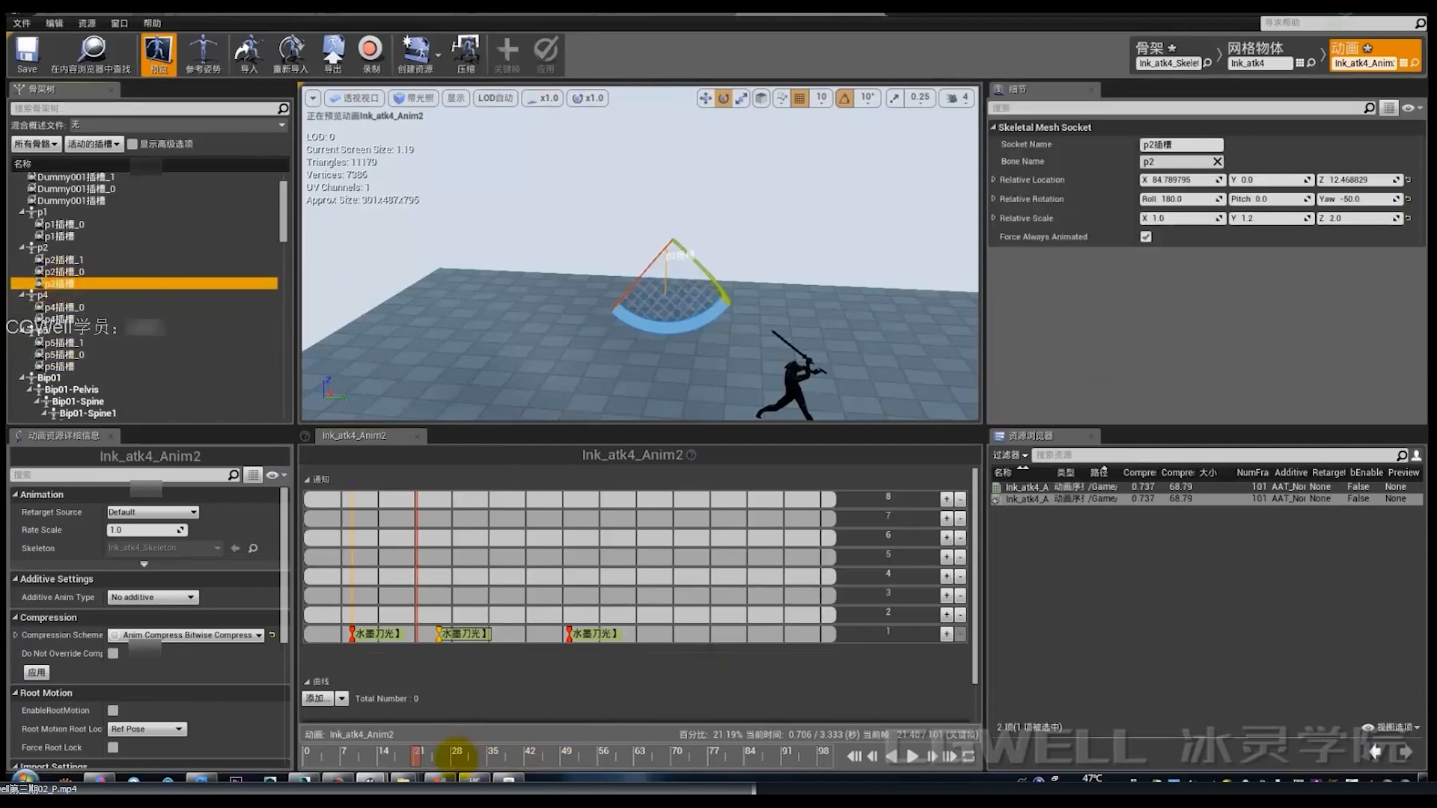
{"action": "left_click", "coordinate": [467, 633]}
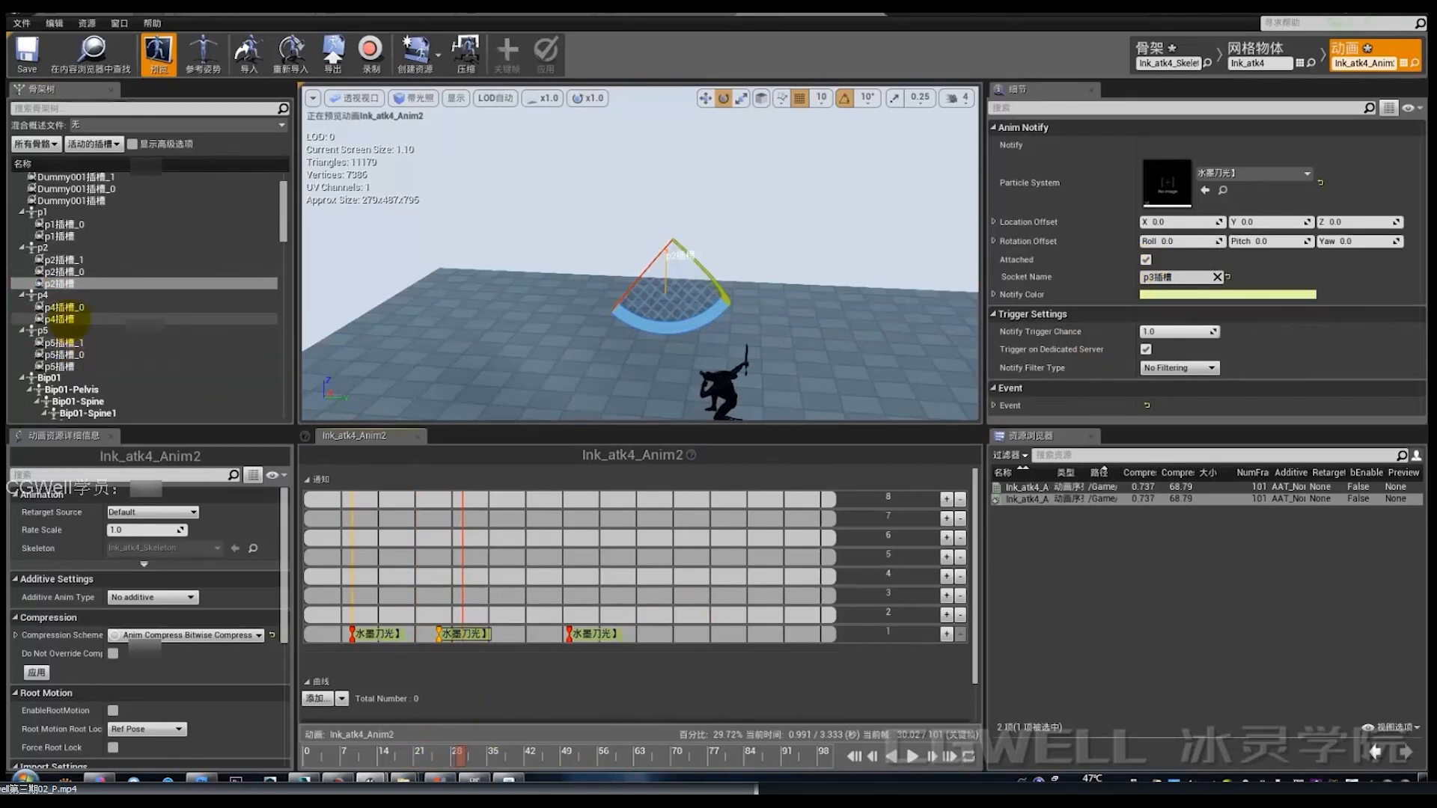
{"action": "left_click", "coordinate": [60, 318]}
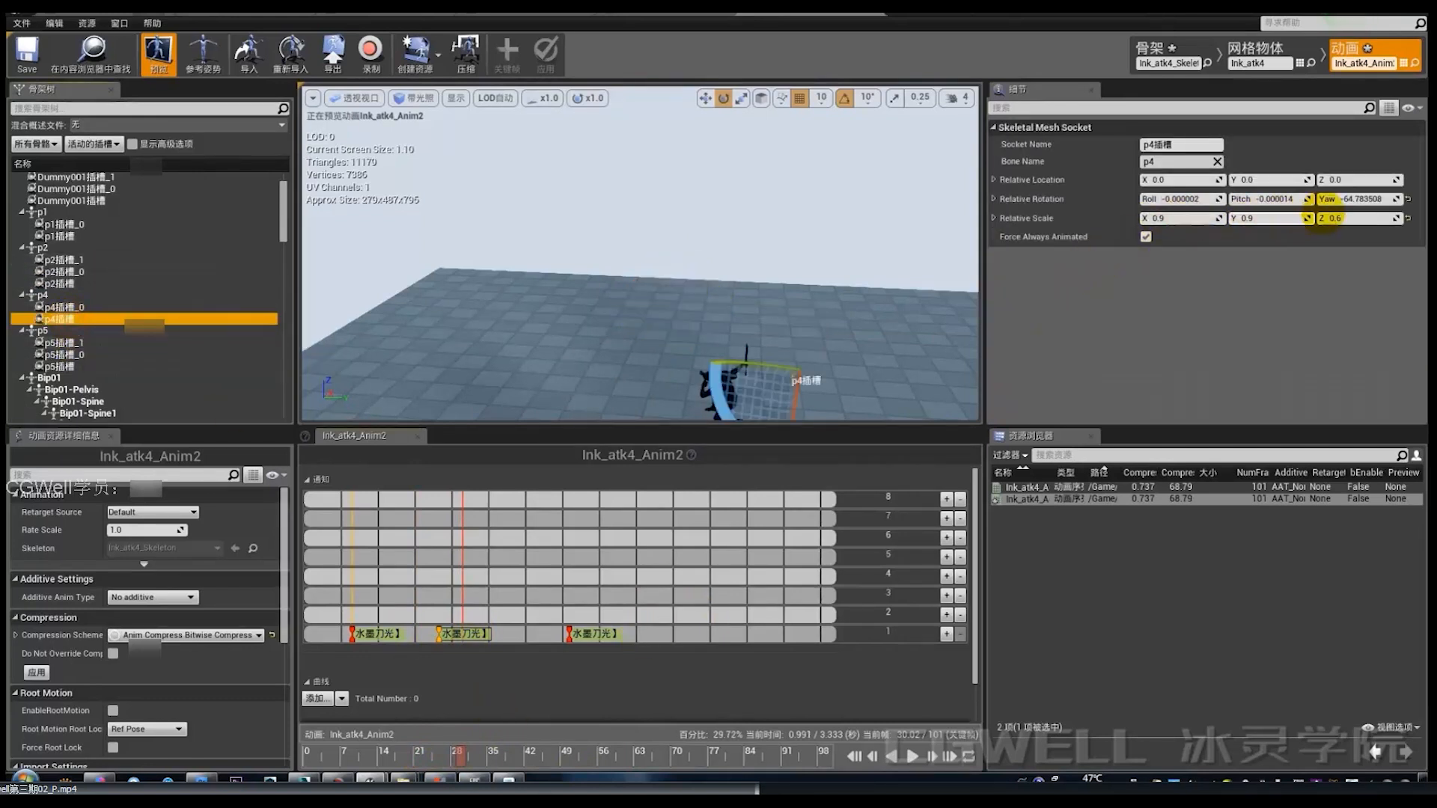
Step: Copy the third slash notify, paste it at about frame 74 on the same track and set its Socket Name to p1插槽
{"action": "left_click_drag", "start_coordinate": [456, 752], "coordinate": [703, 758]}
{"action": "left_click", "coordinate": [586, 632]}
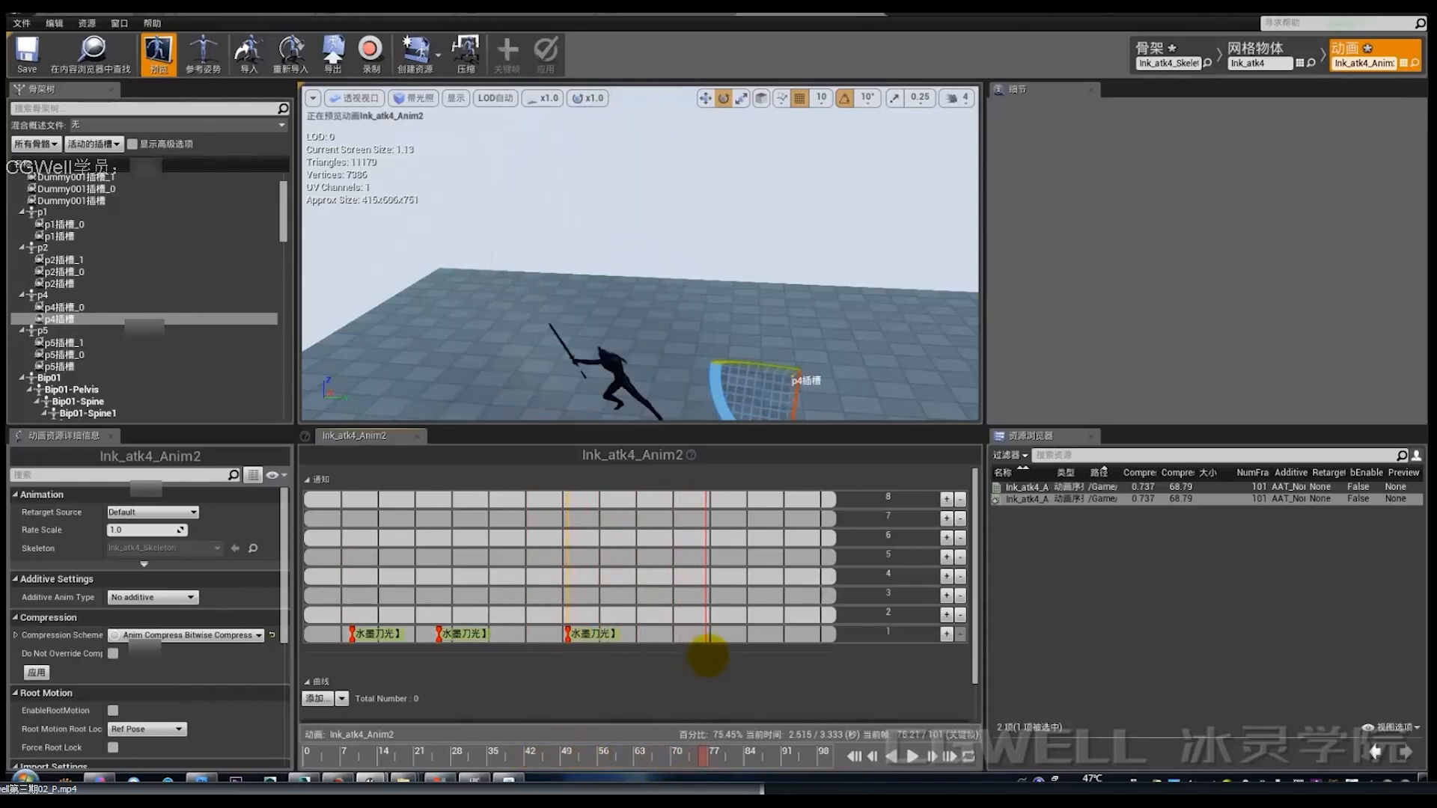
{"action": "right_click", "coordinate": [701, 636]}
{"action": "right_click", "coordinate": [595, 634]}
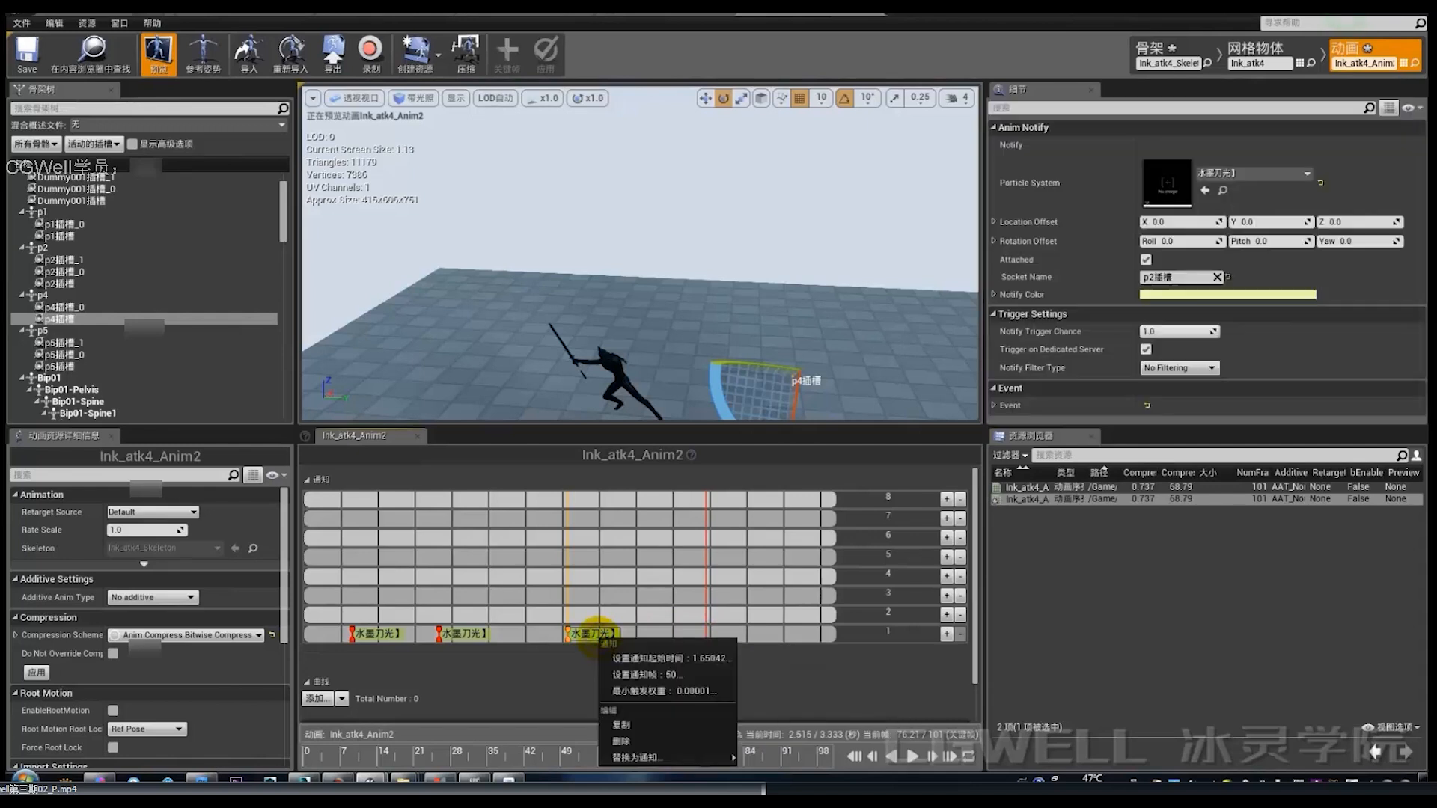
{"action": "left_click", "coordinate": [621, 726]}
{"action": "right_click", "coordinate": [689, 633]}
{"action": "left_click", "coordinate": [711, 723]}
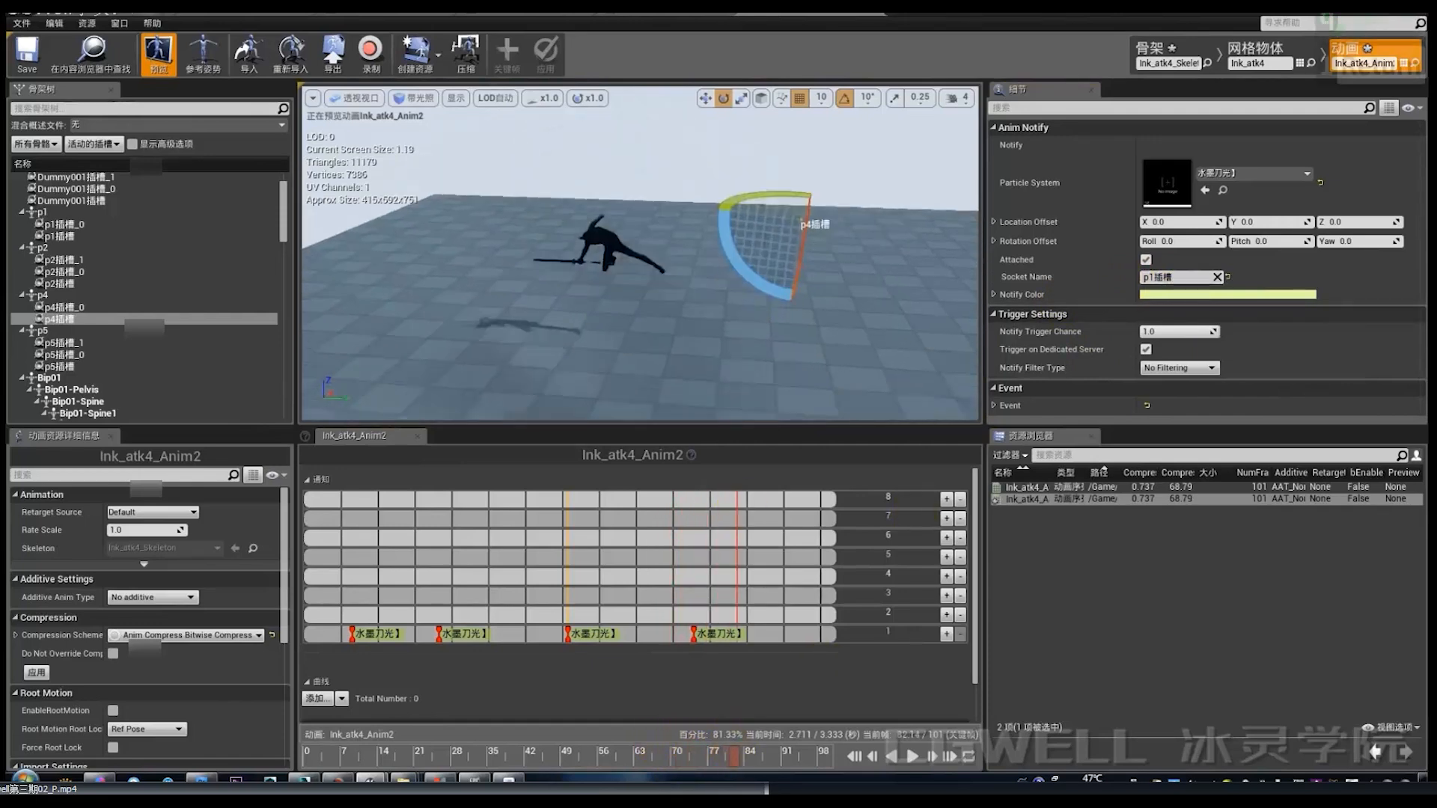
Step: Scrub the last swing and play the attack animation, framing the character in the level viewport to check all the slashes
{"action": "right_click_drag", "start_coordinate": [719, 337], "coordinate": [737, 299]}
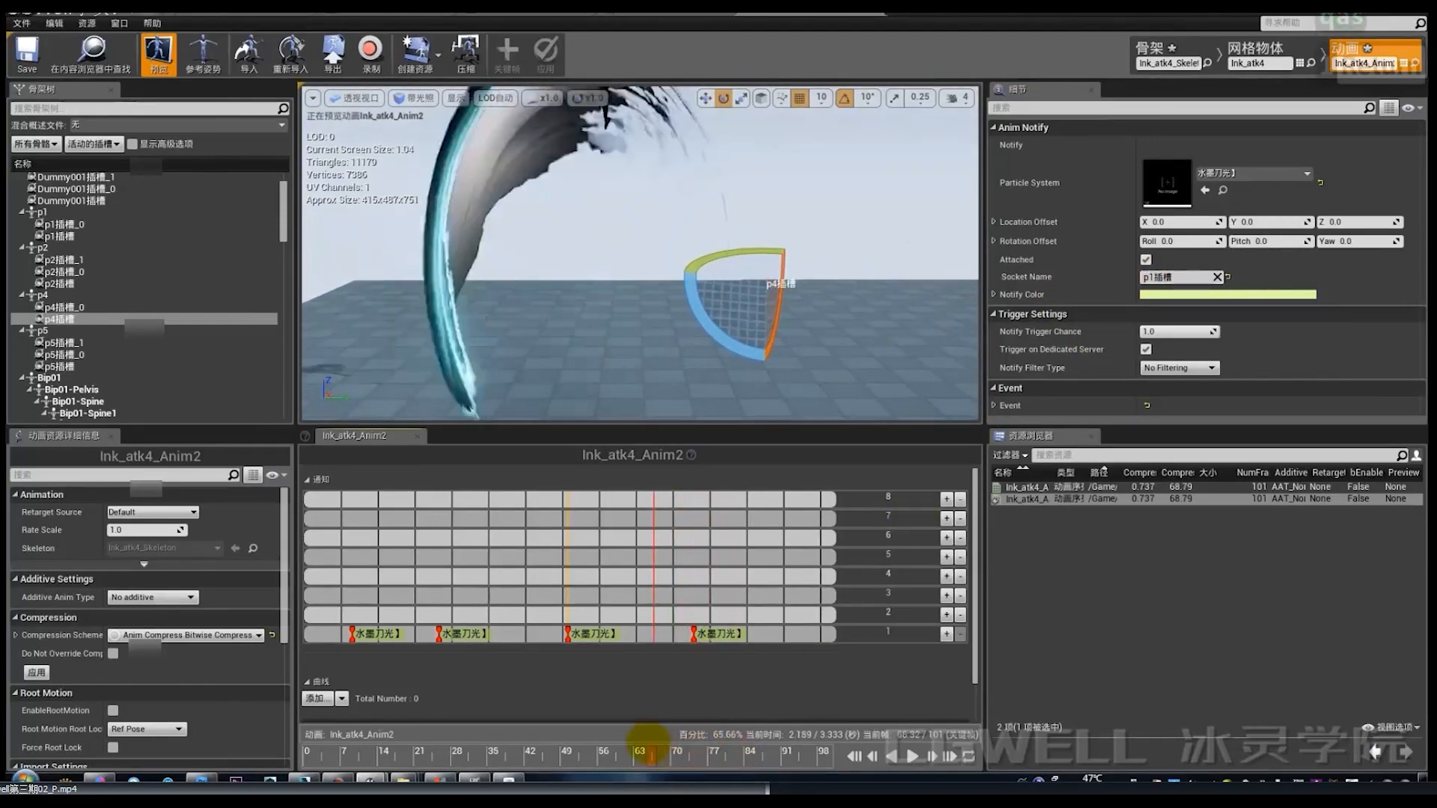
{"action": "left_click_drag", "start_coordinate": [671, 750], "coordinate": [724, 756]}
{"action": "left_click_drag", "start_coordinate": [734, 373], "coordinate": [992, 195], "text": "alt"}
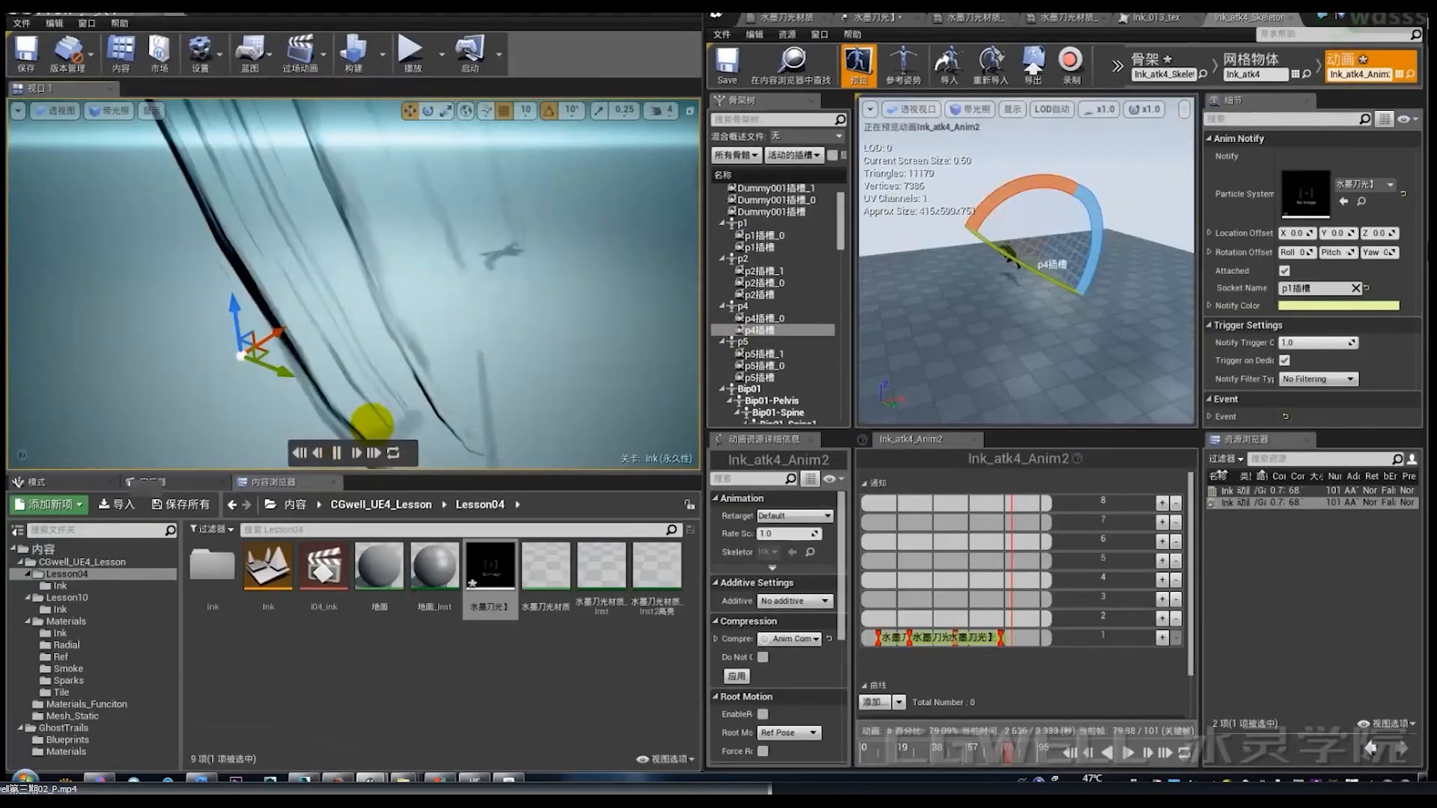
{"action": "mouse_move", "coordinate": [459, 334]}
{"action": "right_mouse_down"}
{"action": "mouse_move", "coordinate": [438, 311]}
{"action": "mouse_move", "coordinate": [465, 338]}
{"action": "right_mouse_up"}
{"action": "key", "text": "s"}
{"action": "key", "text": "s"}
{"action": "key", "text": "d"}
{"action": "key", "text": "w"}
{"action": "key", "text": "d"}
{"action": "key", "text": "a"}
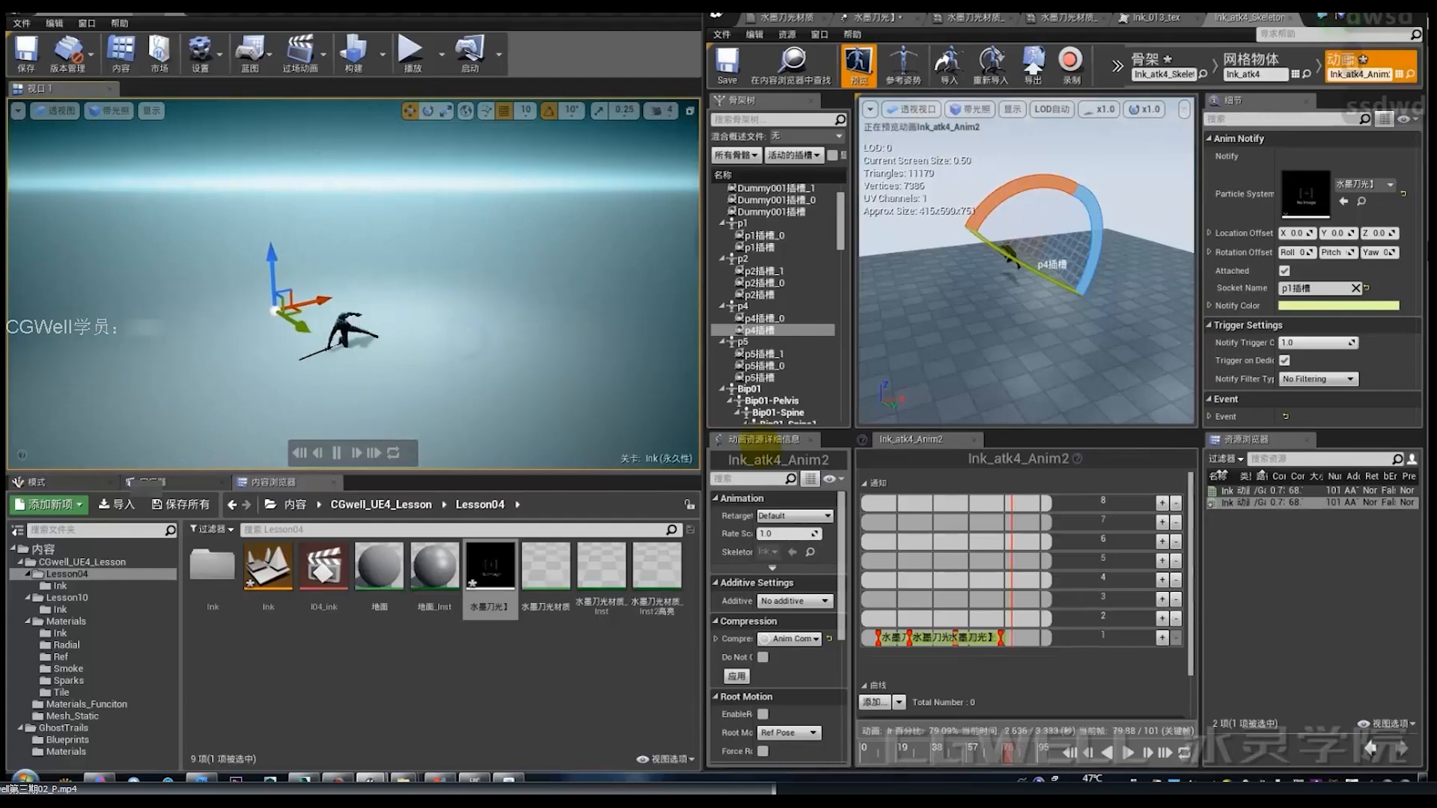
{"action": "left_click", "coordinate": [1128, 750]}
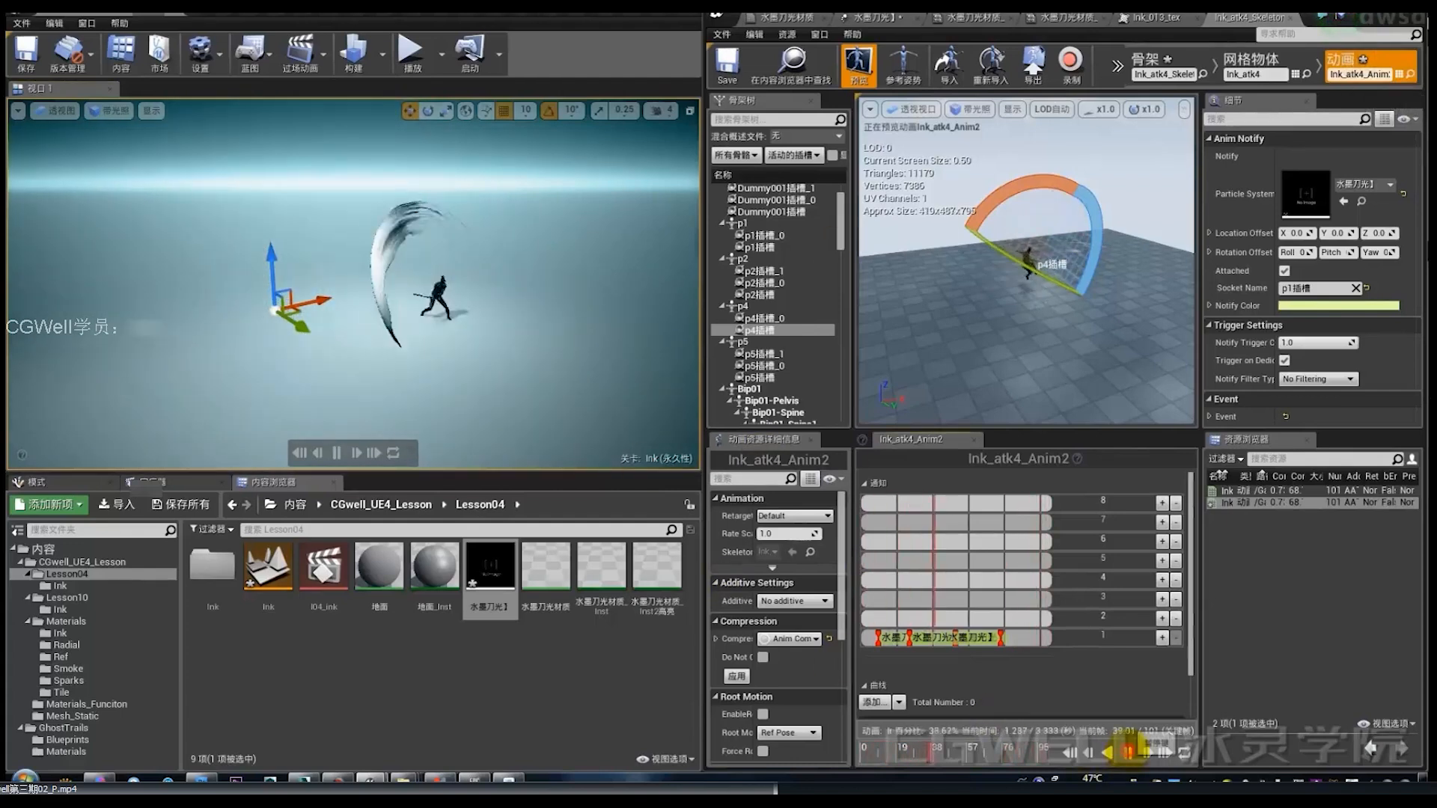
Step: In the 水墨刀光】 particle system, set the first emitter's Initial Size Z to 0 for both Max and Min
{"action": "left_click", "coordinate": [811, 17]}
{"action": "left_click", "coordinate": [863, 18]}
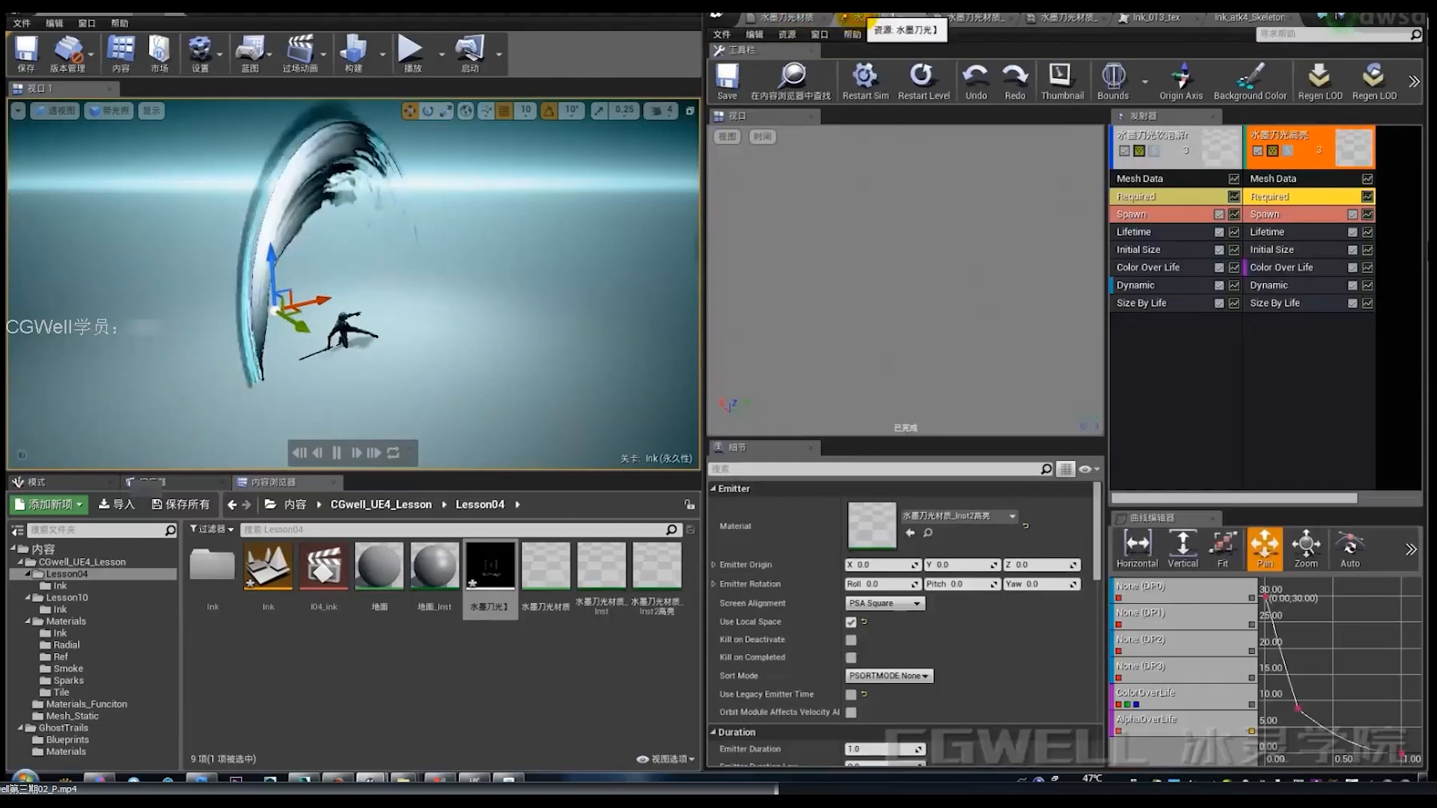
{"action": "left_click", "coordinate": [1139, 249]}
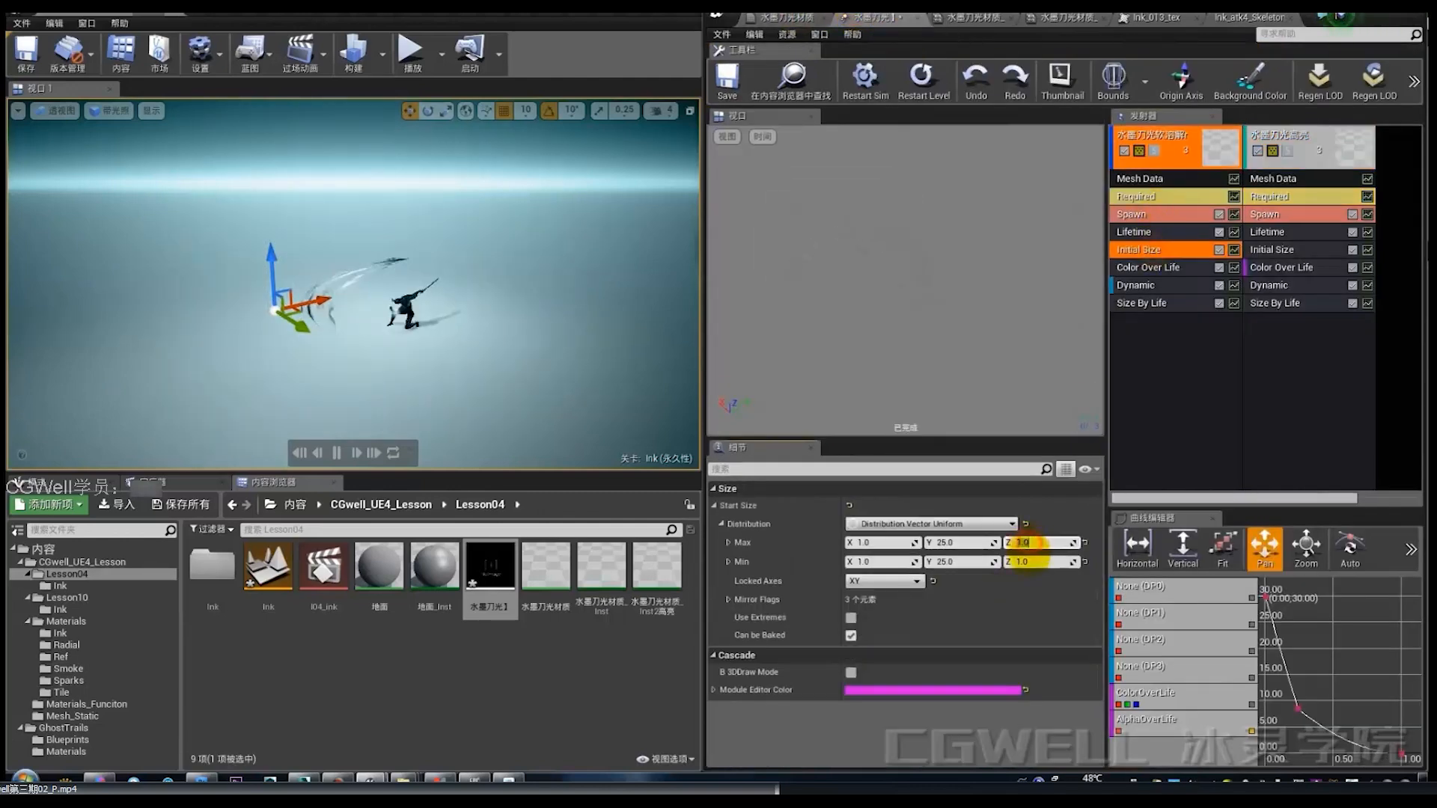
{"action": "type", "text": "0"}
{"action": "left_click", "coordinate": [1028, 560]}
{"action": "type", "text": "0"}
{"action": "key", "text": "Return"}
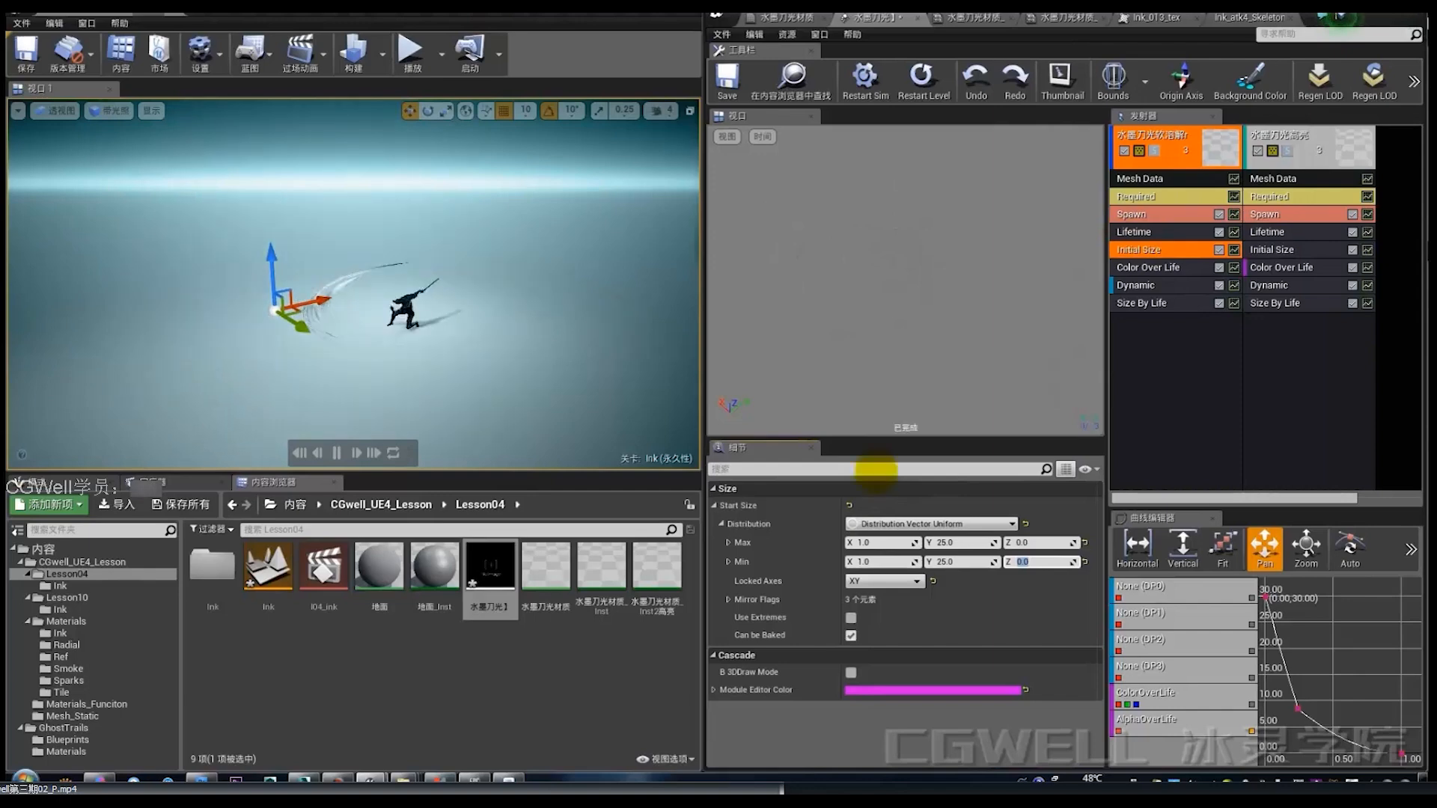
Step: Try an Initial Size Z of 5 for both Min and Max on the first emitter
{"action": "type", "text": "5"}
{"action": "left_click", "coordinate": [1025, 543]}
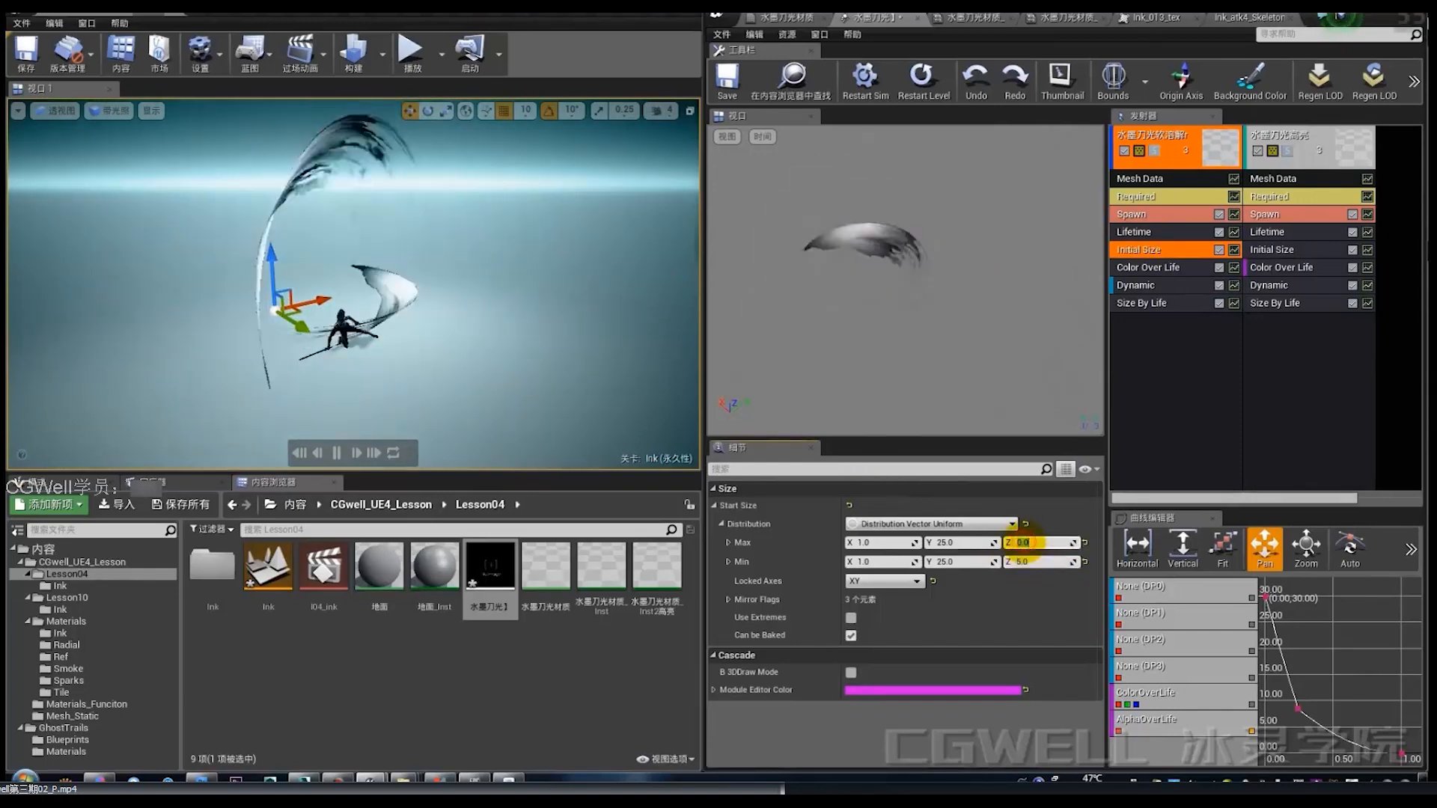
{"action": "type", "text": "5"}
{"action": "key", "text": "Return"}
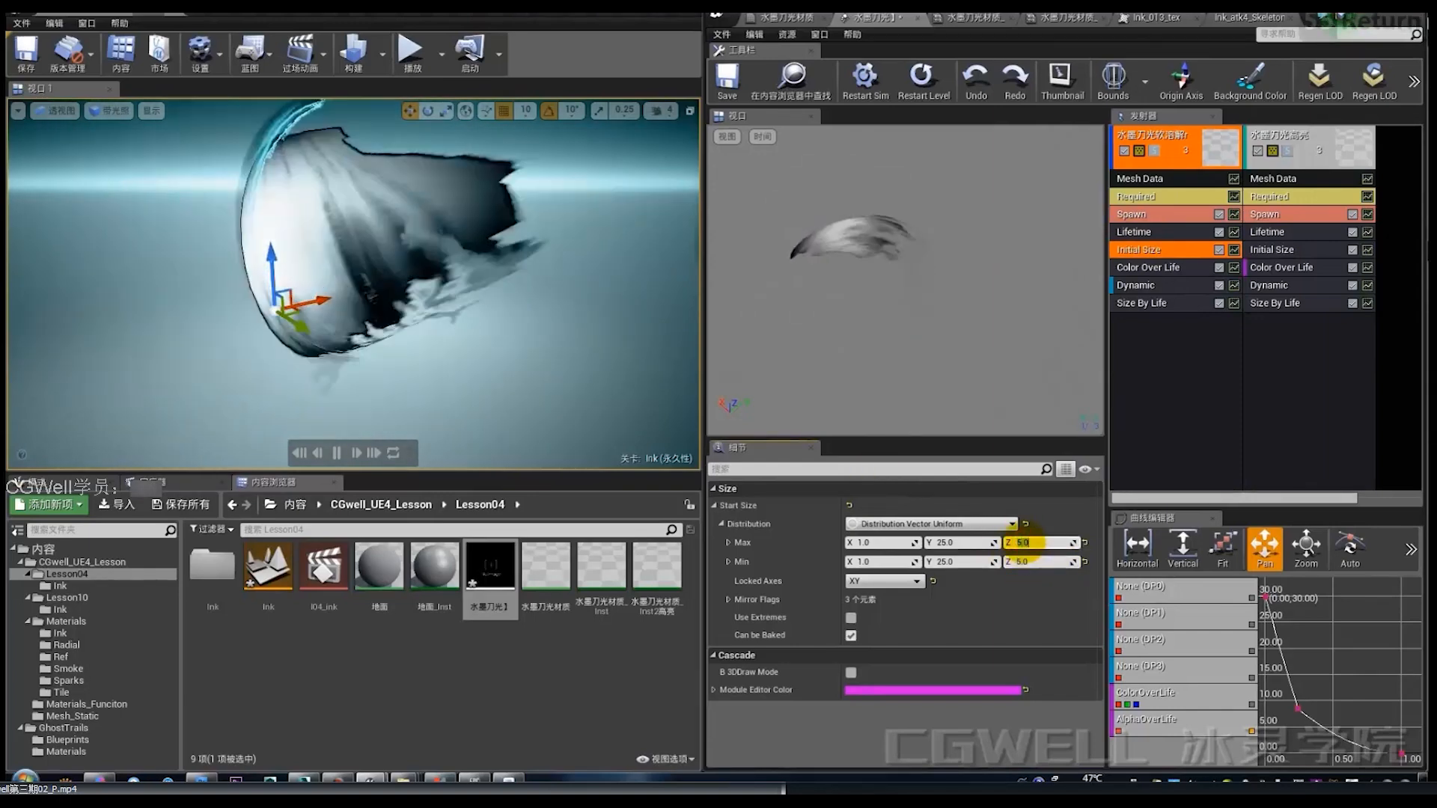
Step: Try an Initial Size Z of 1 for both Min and Max on the same emitter
{"action": "left_click", "coordinate": [1036, 562]}
{"action": "type", "text": "1"}
{"action": "left_click", "coordinate": [1039, 545]}
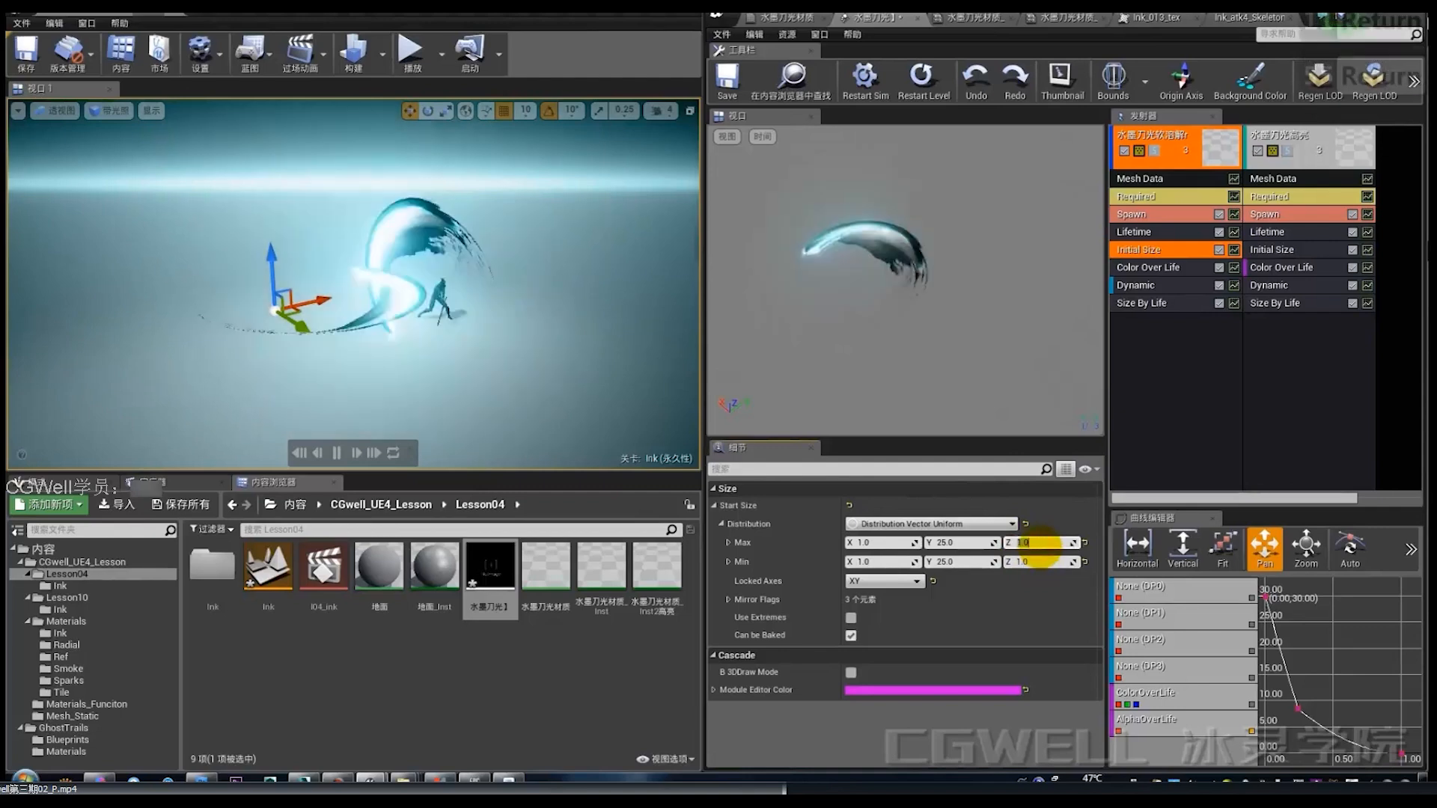
{"action": "type", "text": "1"}
{"action": "key", "text": "Return"}
Step: Set the first emitter's Initial Size Z to 0 for both Min and Max
{"action": "left_click", "coordinate": [1039, 561]}
{"action": "type", "text": "0"}
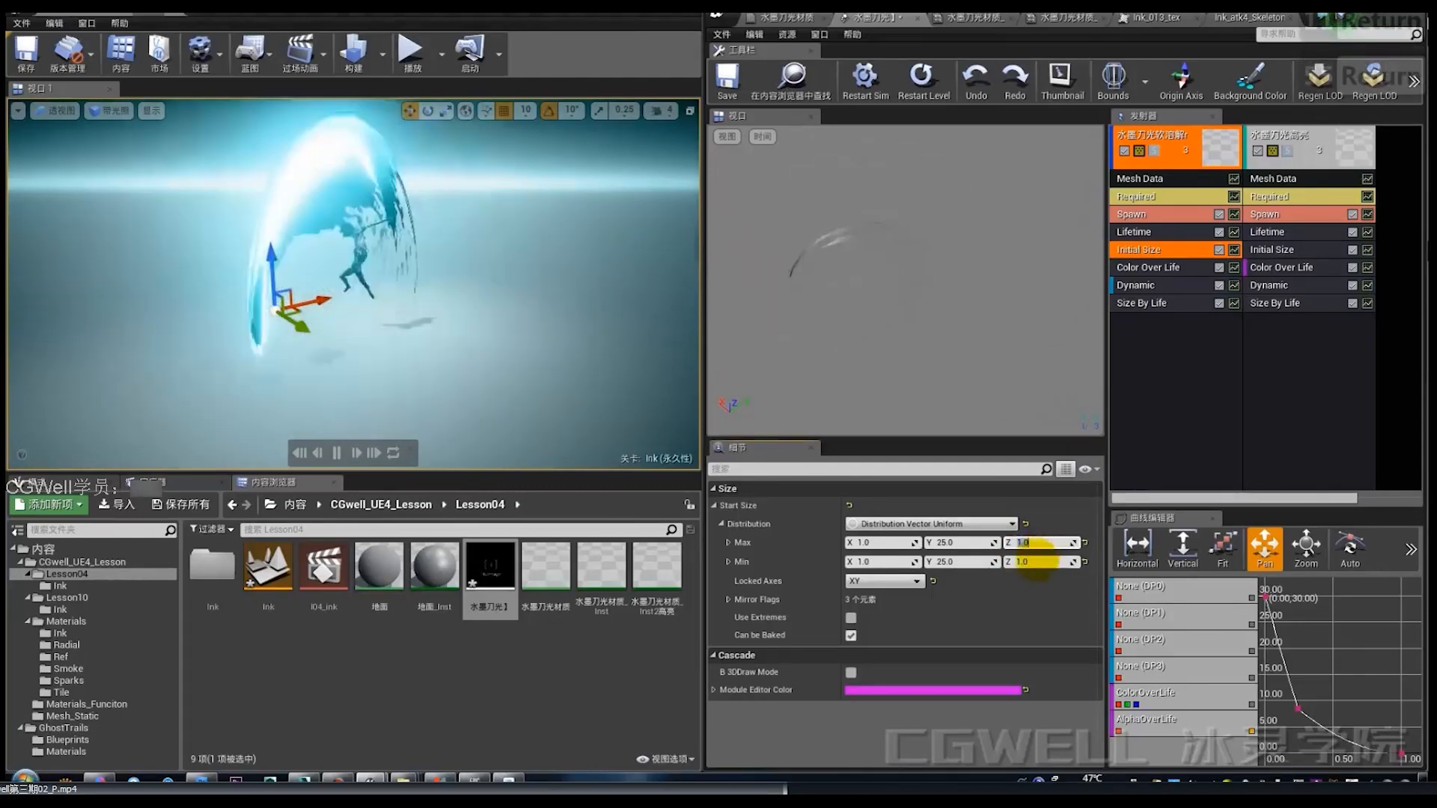
{"action": "left_click", "coordinate": [1035, 544]}
{"action": "type", "text": "0"}
{"action": "key", "text": "Return"}
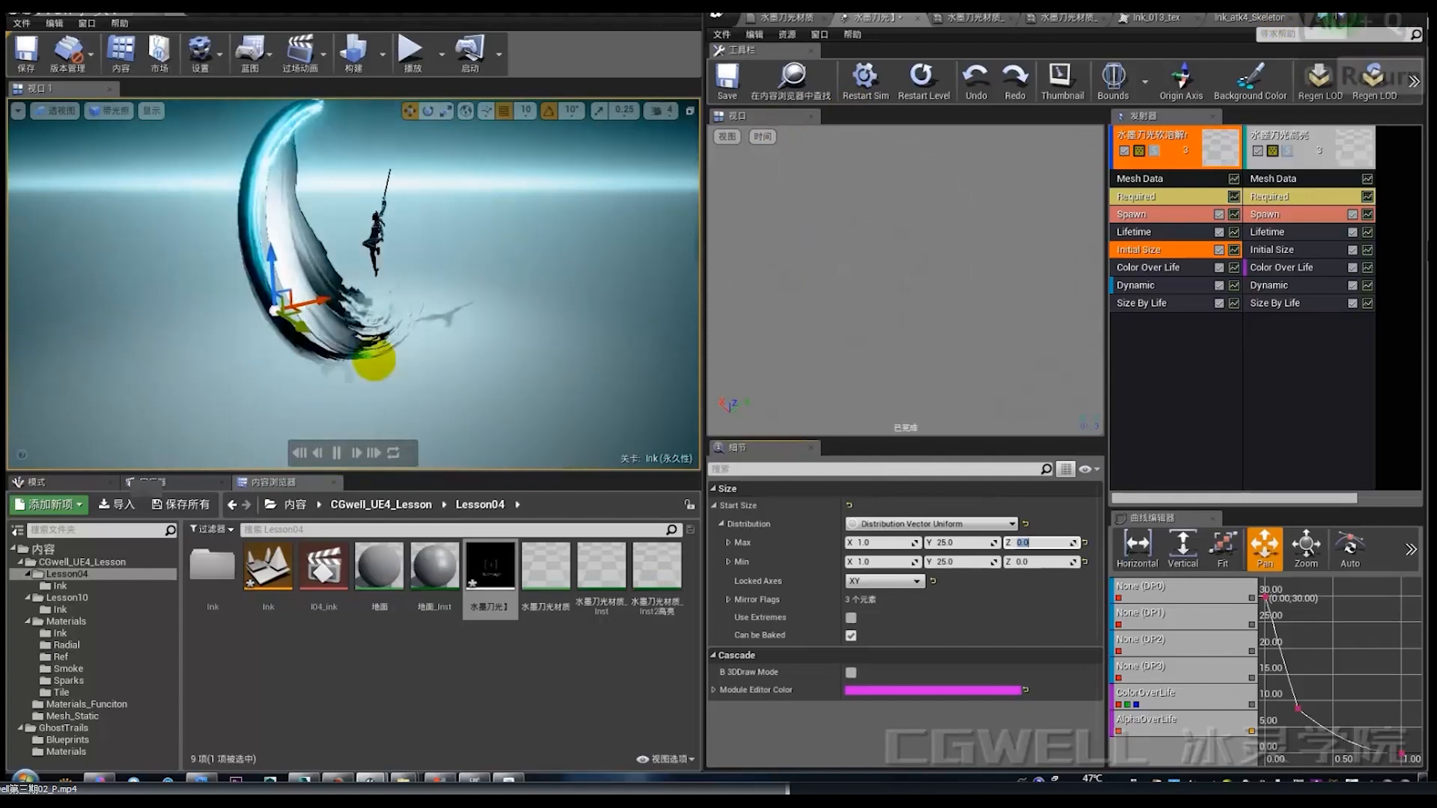
Step: Pause the attack sequence playing in the level viewport and clear the asset selection
{"action": "key", "text": "alt+q"}
{"action": "mouse_move", "coordinate": [372, 300]}
{"action": "left_mouse_down"}
{"action": "mouse_move", "coordinate": [488, 367]}
{"action": "mouse_move", "coordinate": [440, 384]}
{"action": "left_mouse_up"}
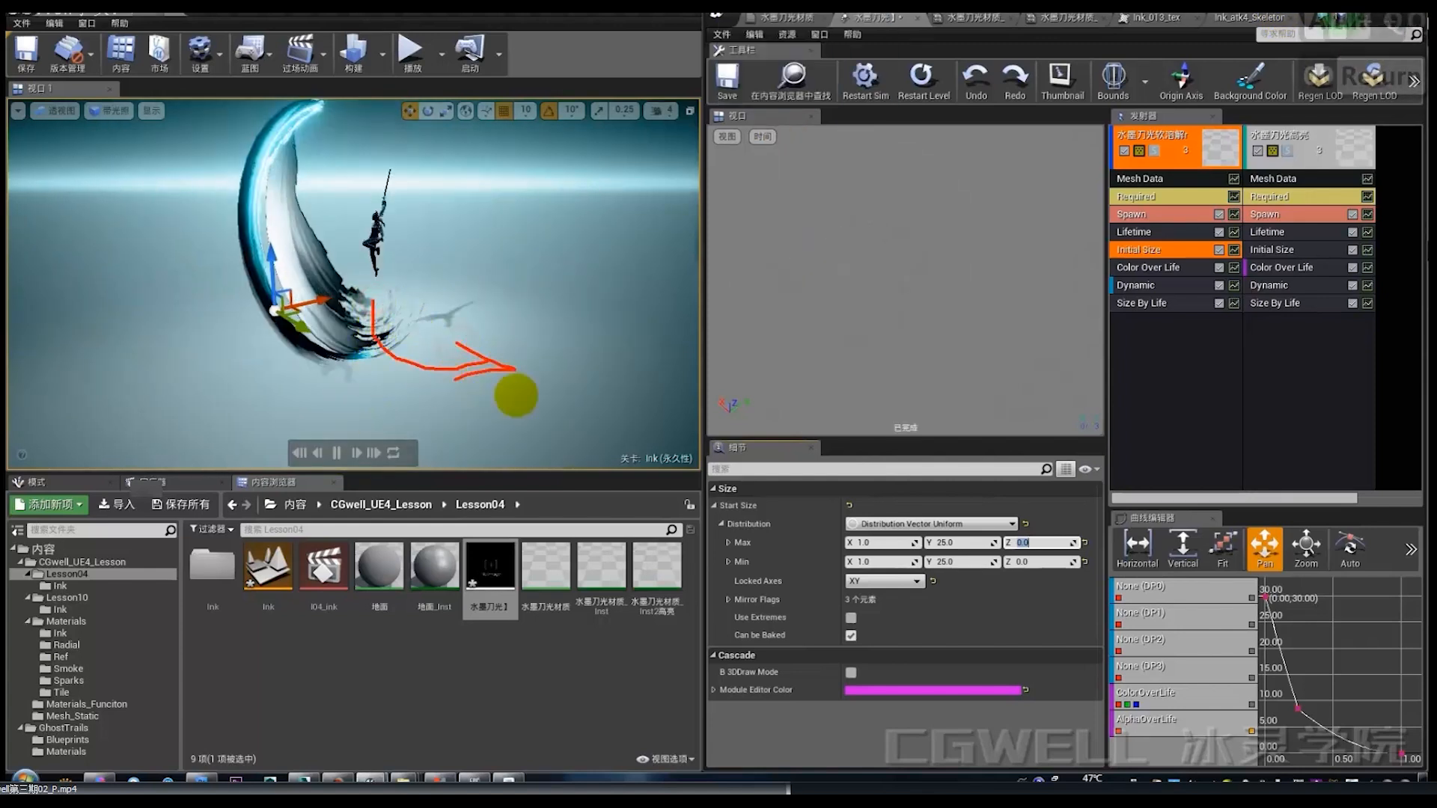
{"action": "key", "text": "alt+q"}
{"action": "left_click", "coordinate": [337, 452]}
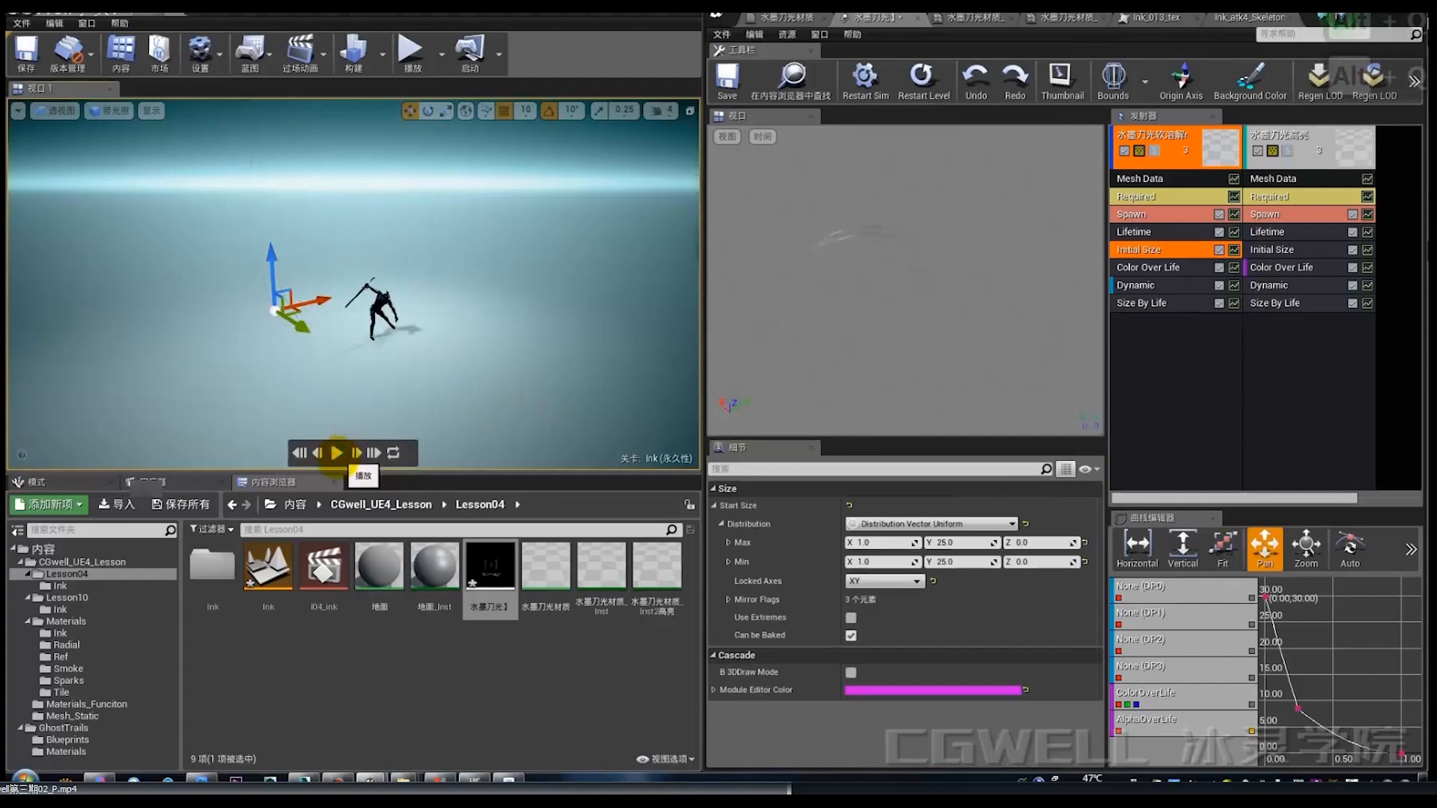
{"action": "left_click", "coordinate": [922, 77]}
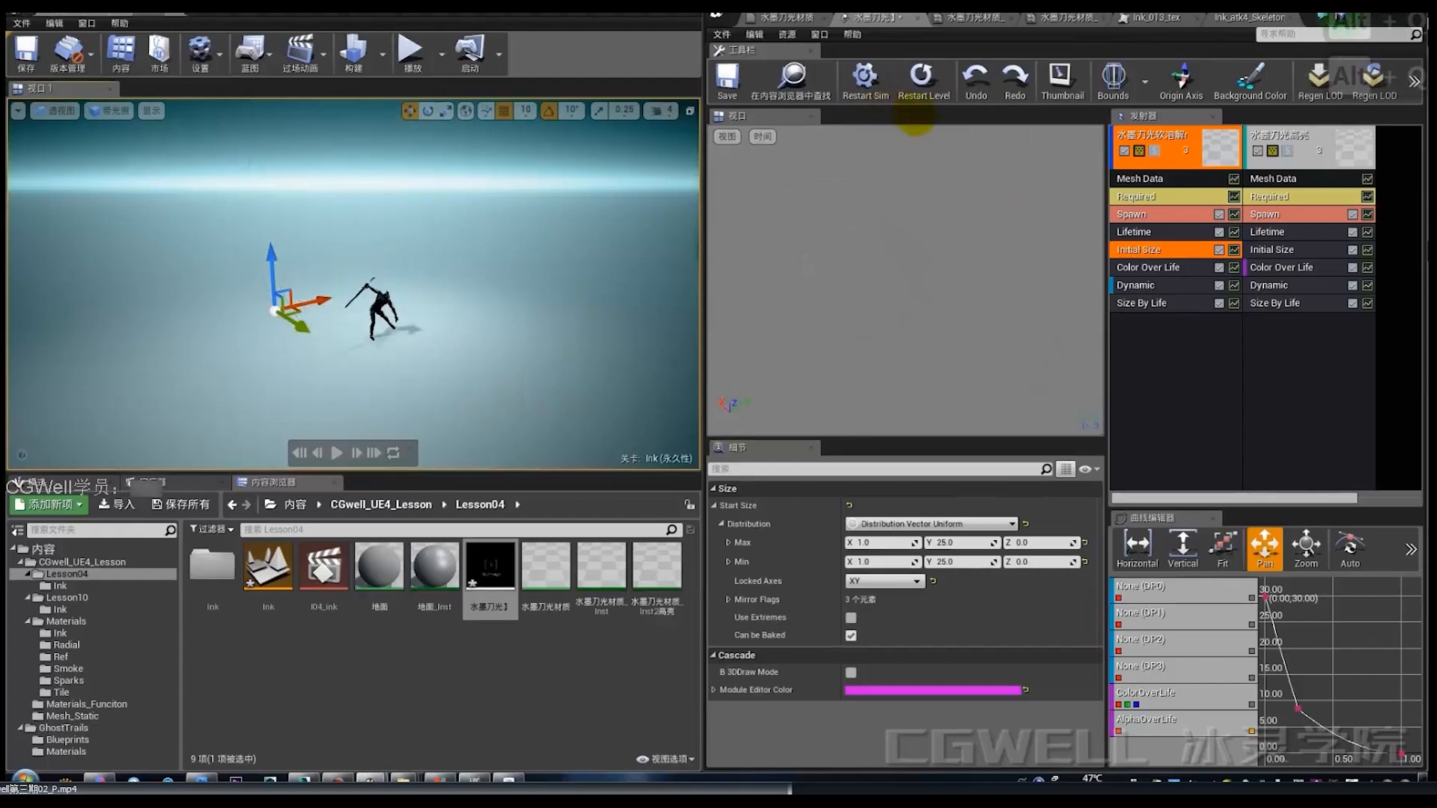
{"action": "left_click", "coordinate": [397, 657]}
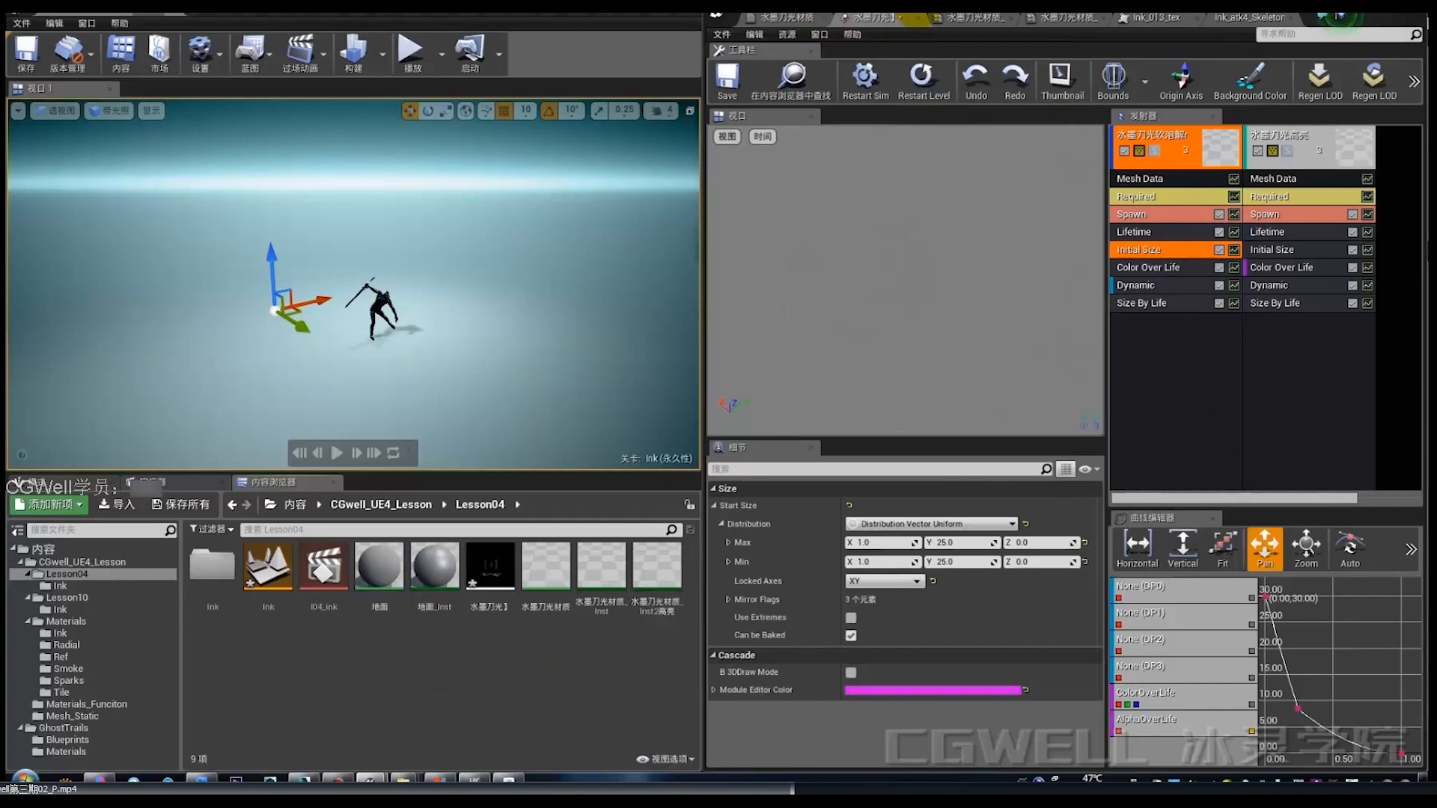
Step: Open the 水墨刀光材质 material graph full-size, move the upper node group upward and enclose it in a comment
{"action": "left_click", "coordinate": [916, 17]}
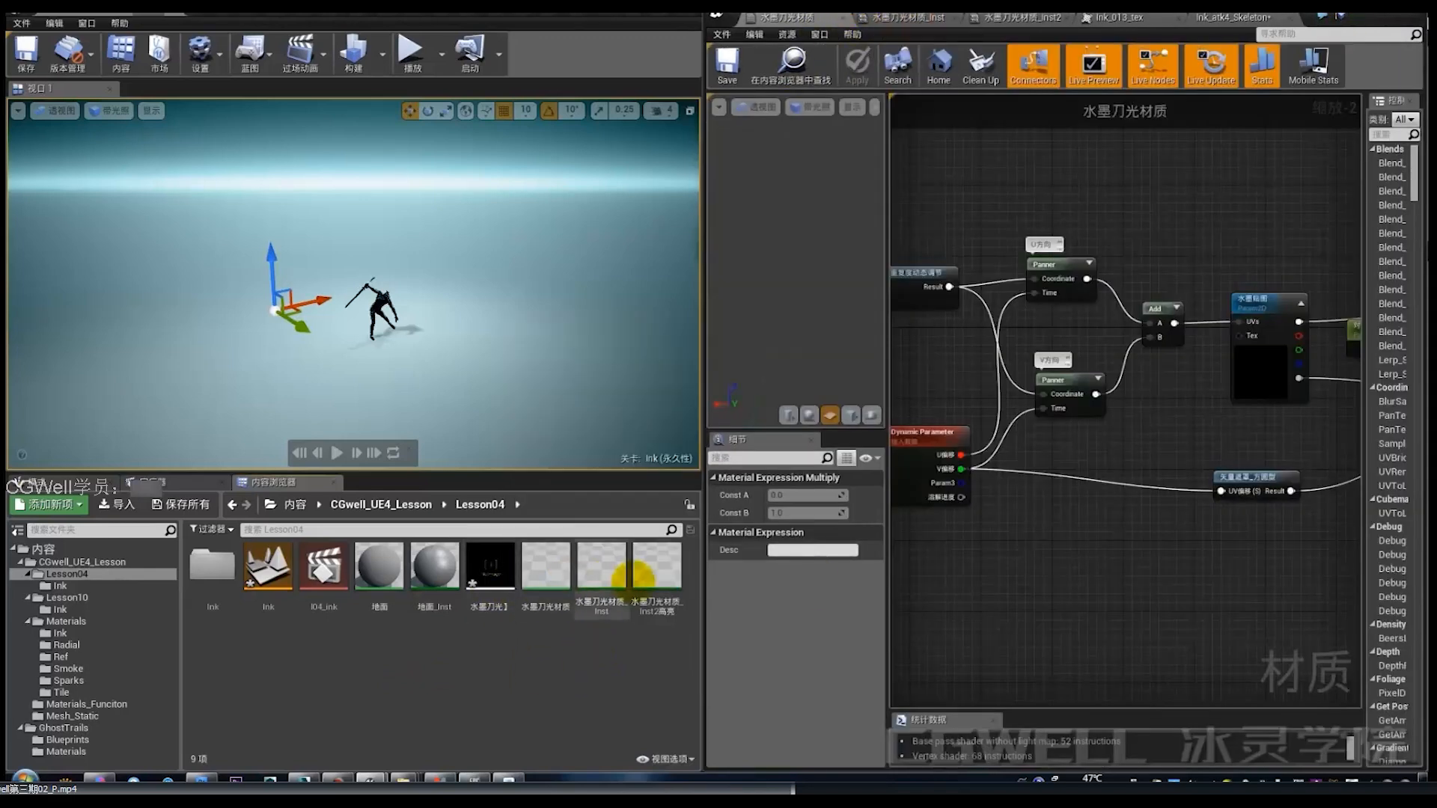
{"action": "scroll", "coordinate": [1180, 424], "scroll_direction": "down", "scroll_amount": 4}
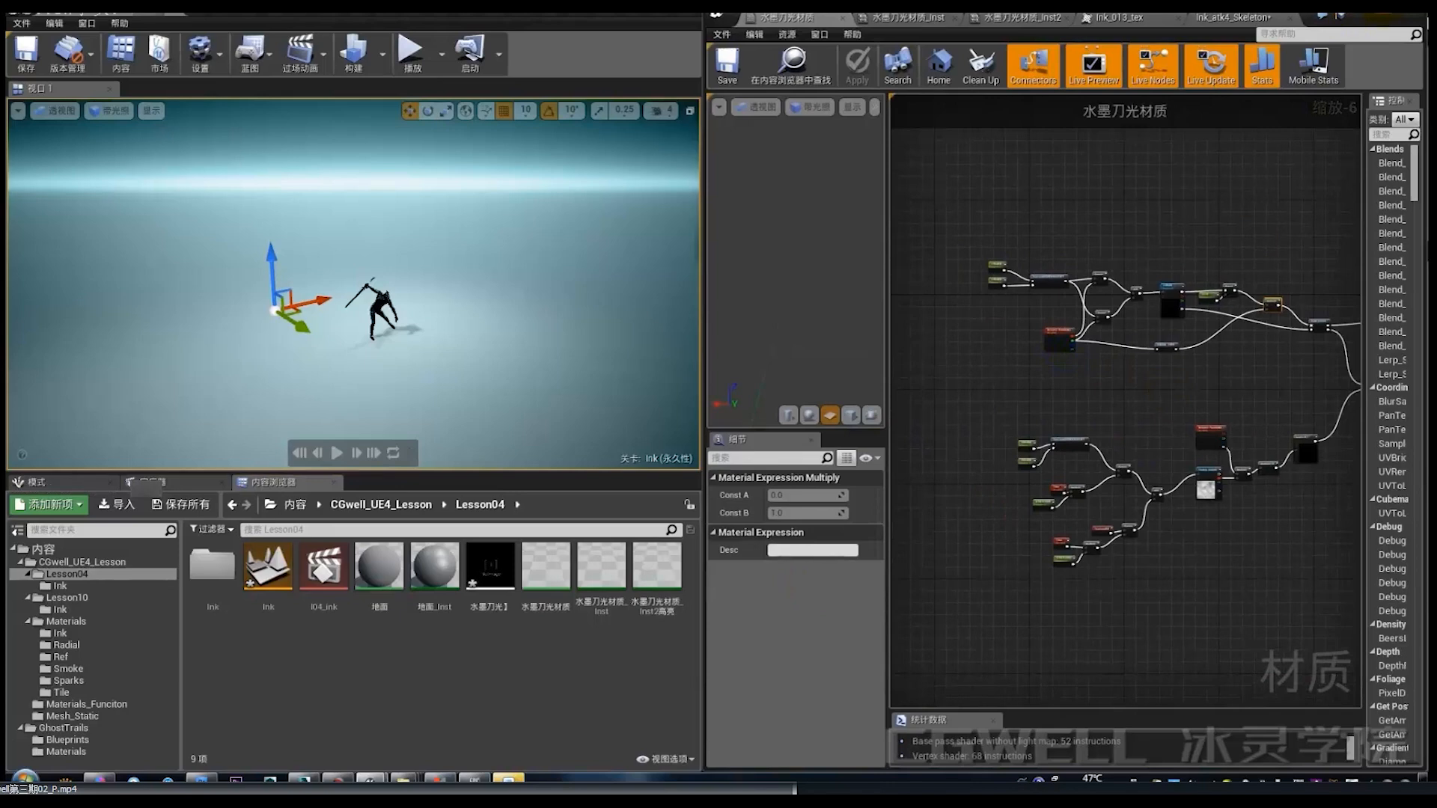
{"action": "left_click", "coordinate": [1389, 13]}
{"action": "scroll", "coordinate": [734, 363], "scroll_direction": "up", "scroll_amount": 4}
{"action": "scroll", "coordinate": [703, 416], "scroll_direction": "down", "scroll_amount": 3}
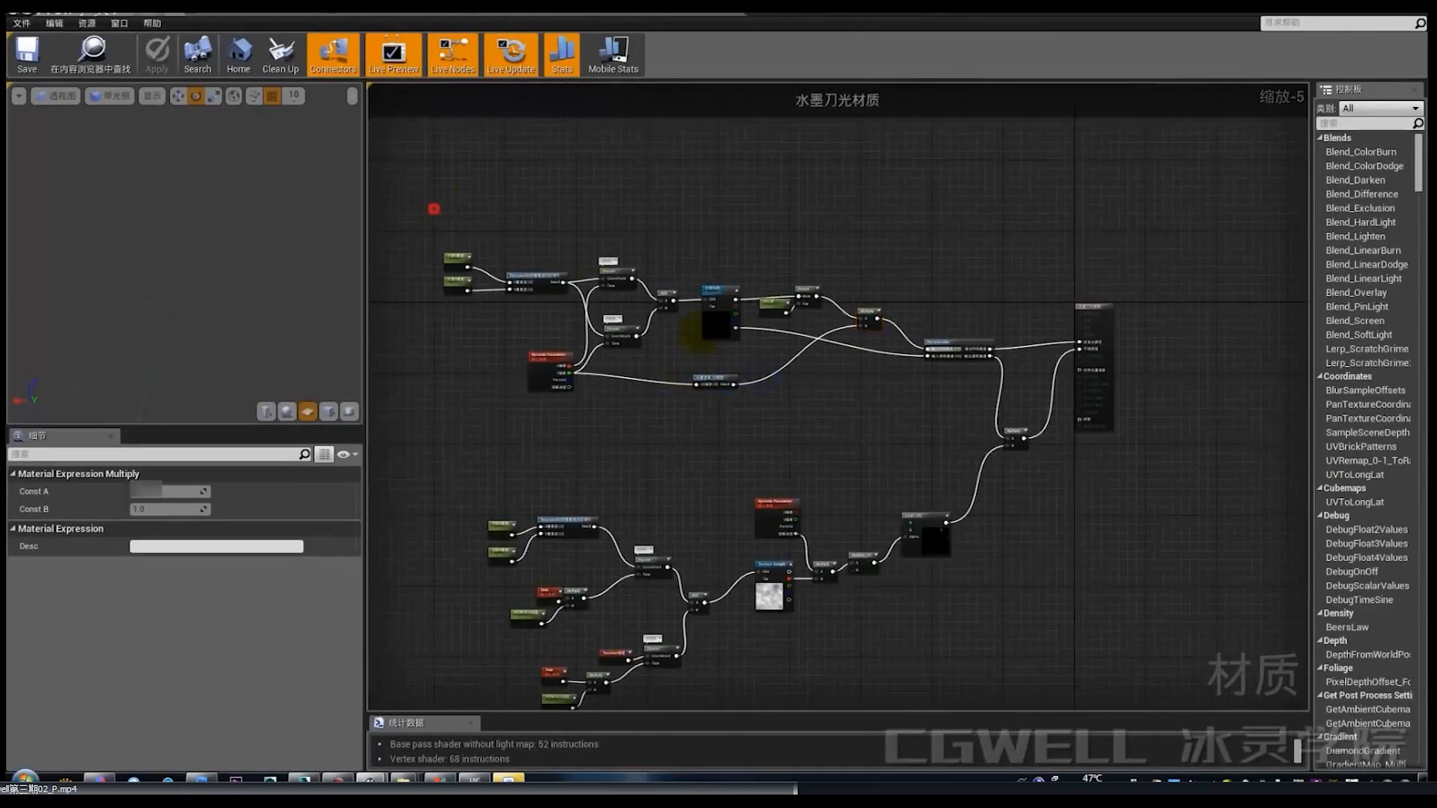
{"action": "left_click_drag", "start_coordinate": [434, 209], "coordinate": [898, 411]}
{"action": "left_click_drag", "start_coordinate": [718, 384], "coordinate": [724, 265]}
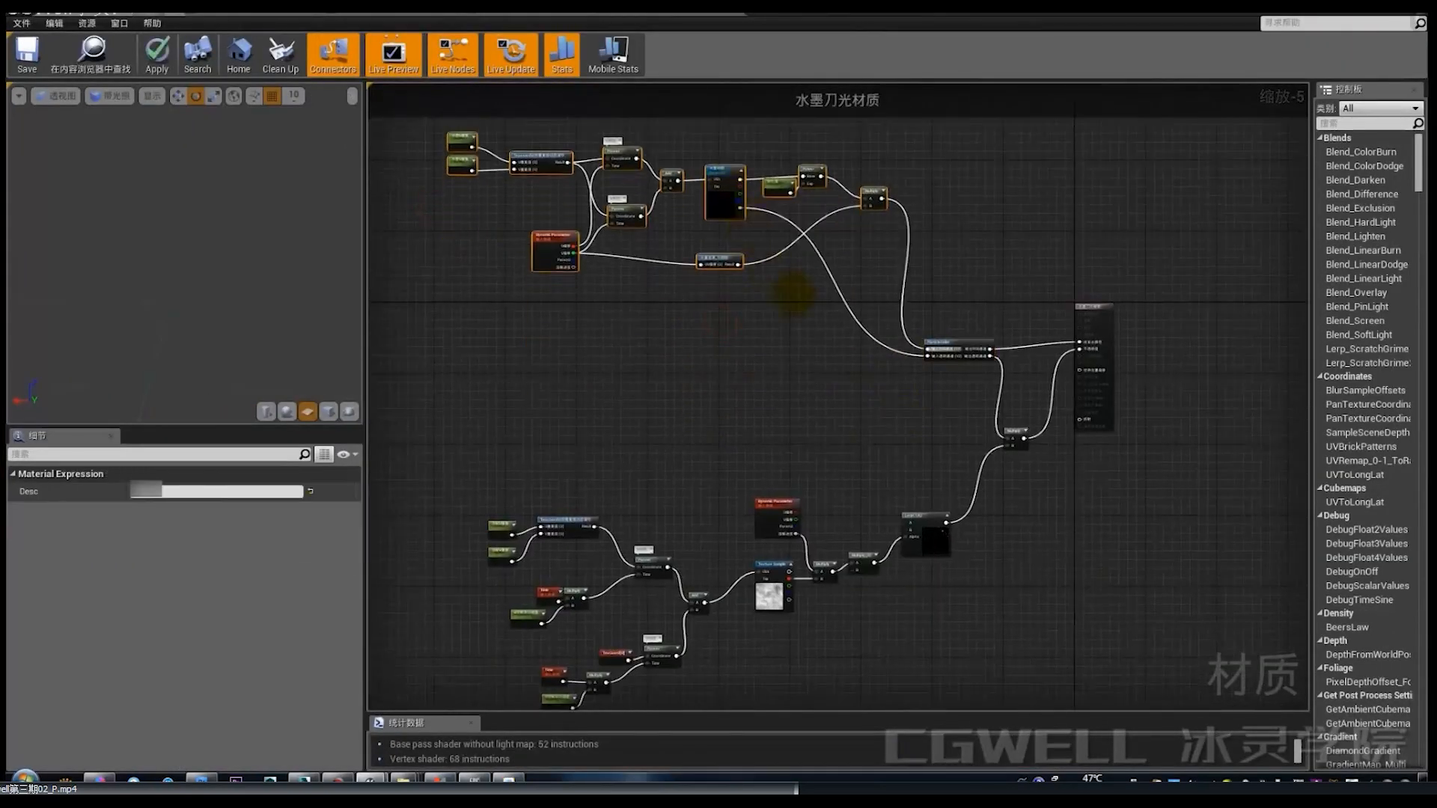
{"action": "key", "text": "c"}
Step: Move the lower dissolve node group downward and enclose it in a comment
{"action": "right_click_drag", "start_coordinate": [796, 359], "coordinate": [775, 214]}
{"action": "left_click_drag", "start_coordinate": [446, 282], "coordinate": [943, 572]}
{"action": "left_click_drag", "start_coordinate": [917, 399], "coordinate": [946, 522]}
{"action": "key", "text": "c"}
Step: Rename the comment around the lower dissolve nodes to 全体软溶解
{"action": "right_click_drag", "start_coordinate": [677, 468], "coordinate": [803, 435]}
{"action": "scroll", "coordinate": [639, 480], "scroll_direction": "up", "scroll_amount": 5}
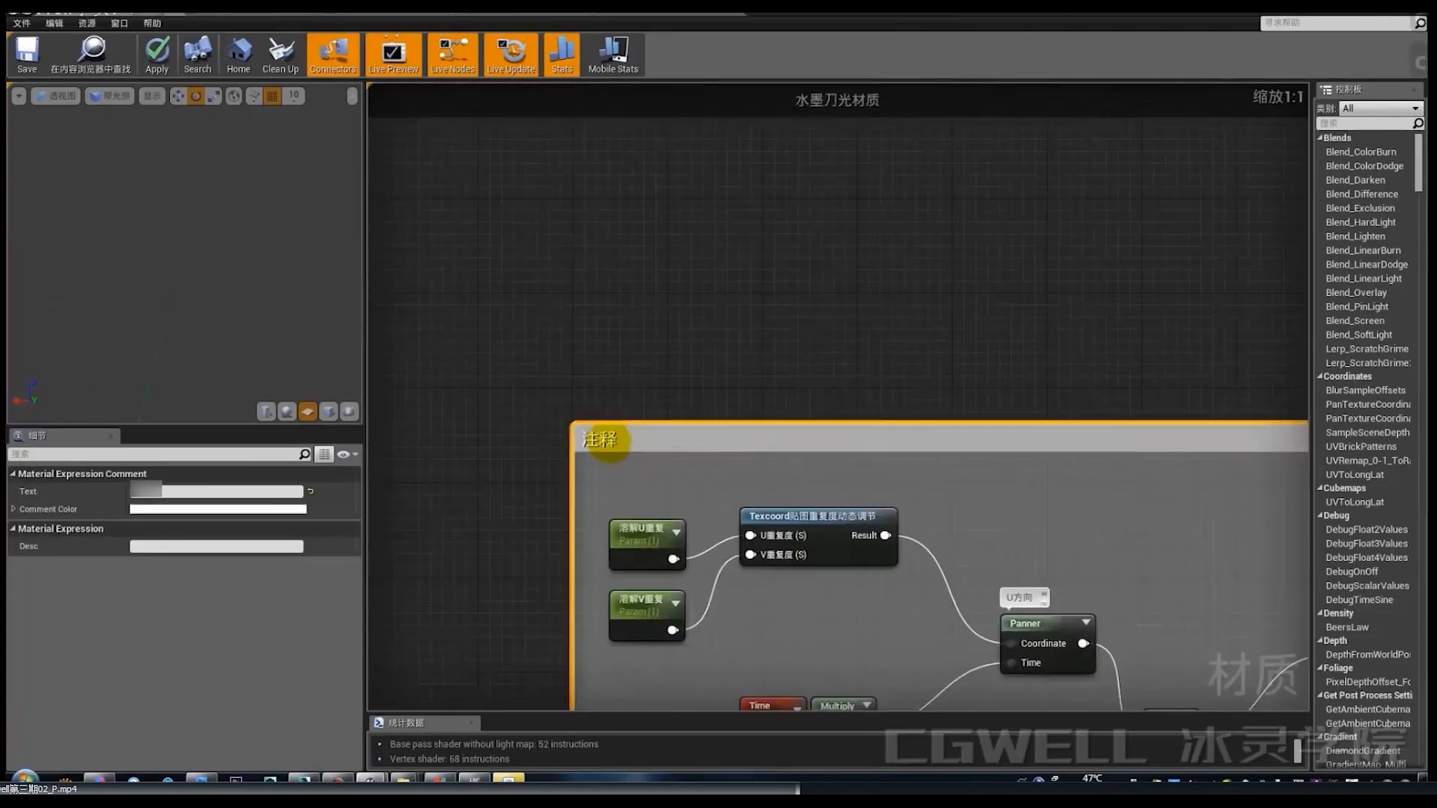
{"action": "double_click", "coordinate": [606, 440]}
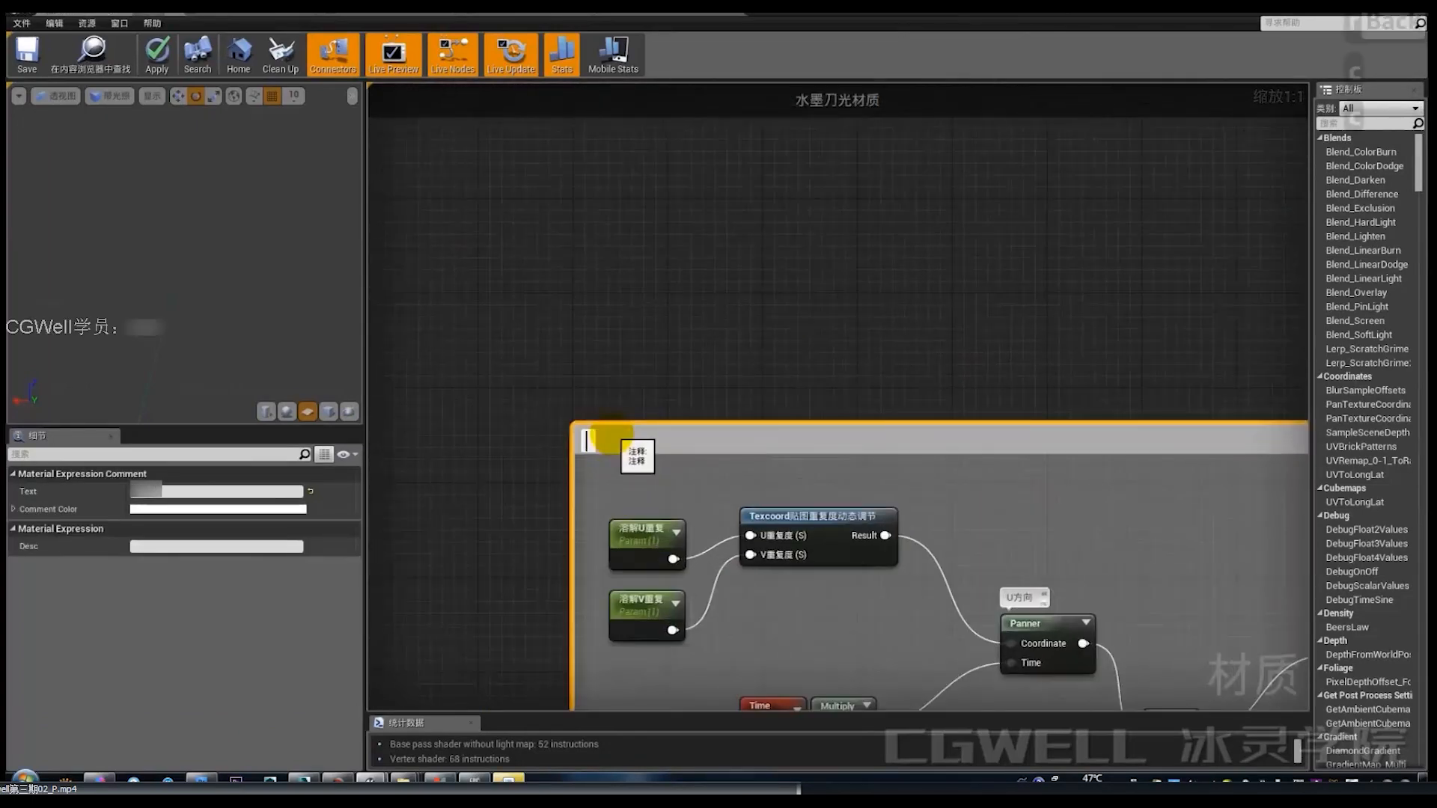
{"action": "key", "text": "BackSpace"}
{"action": "type", "text": "软"}
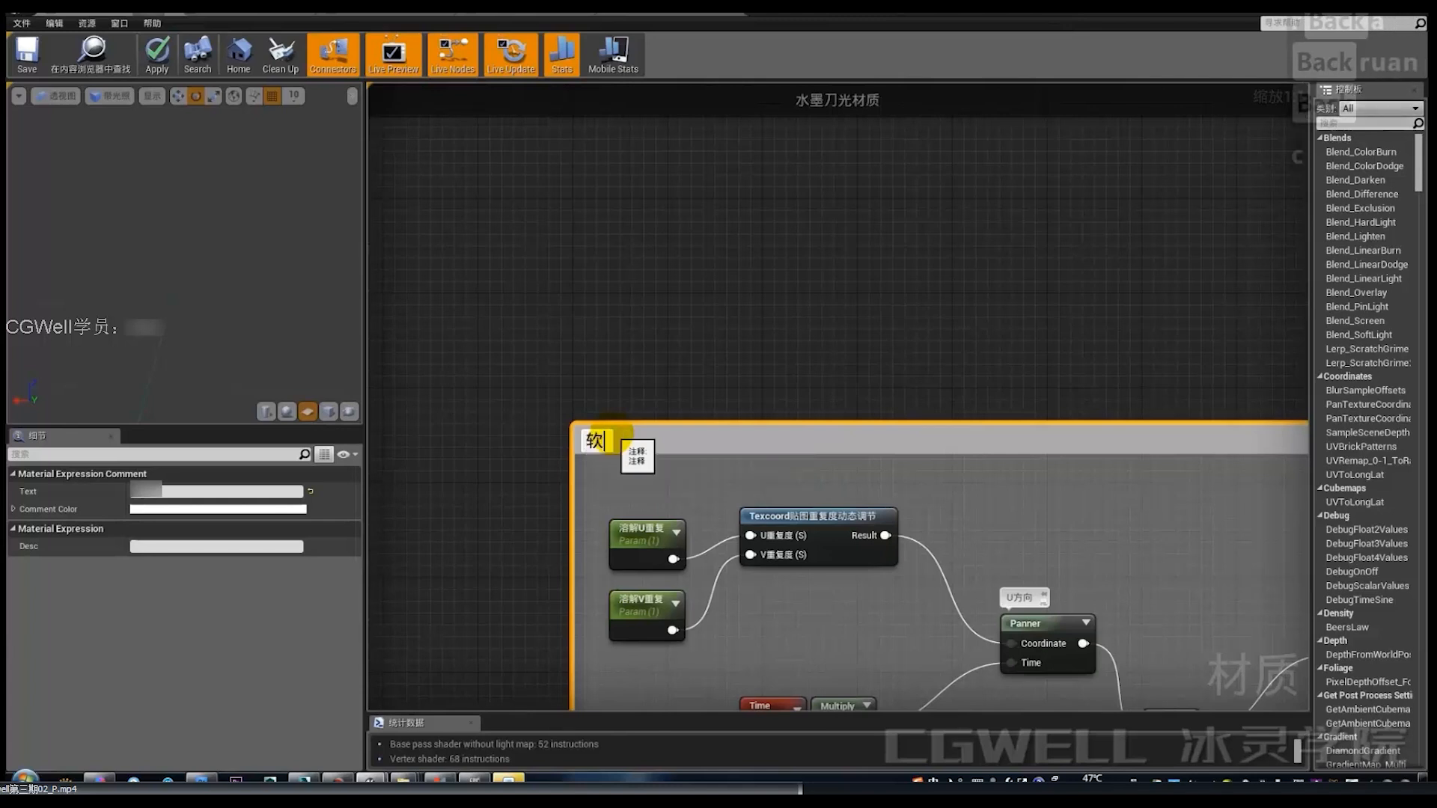
{"action": "type", "text": "q"}
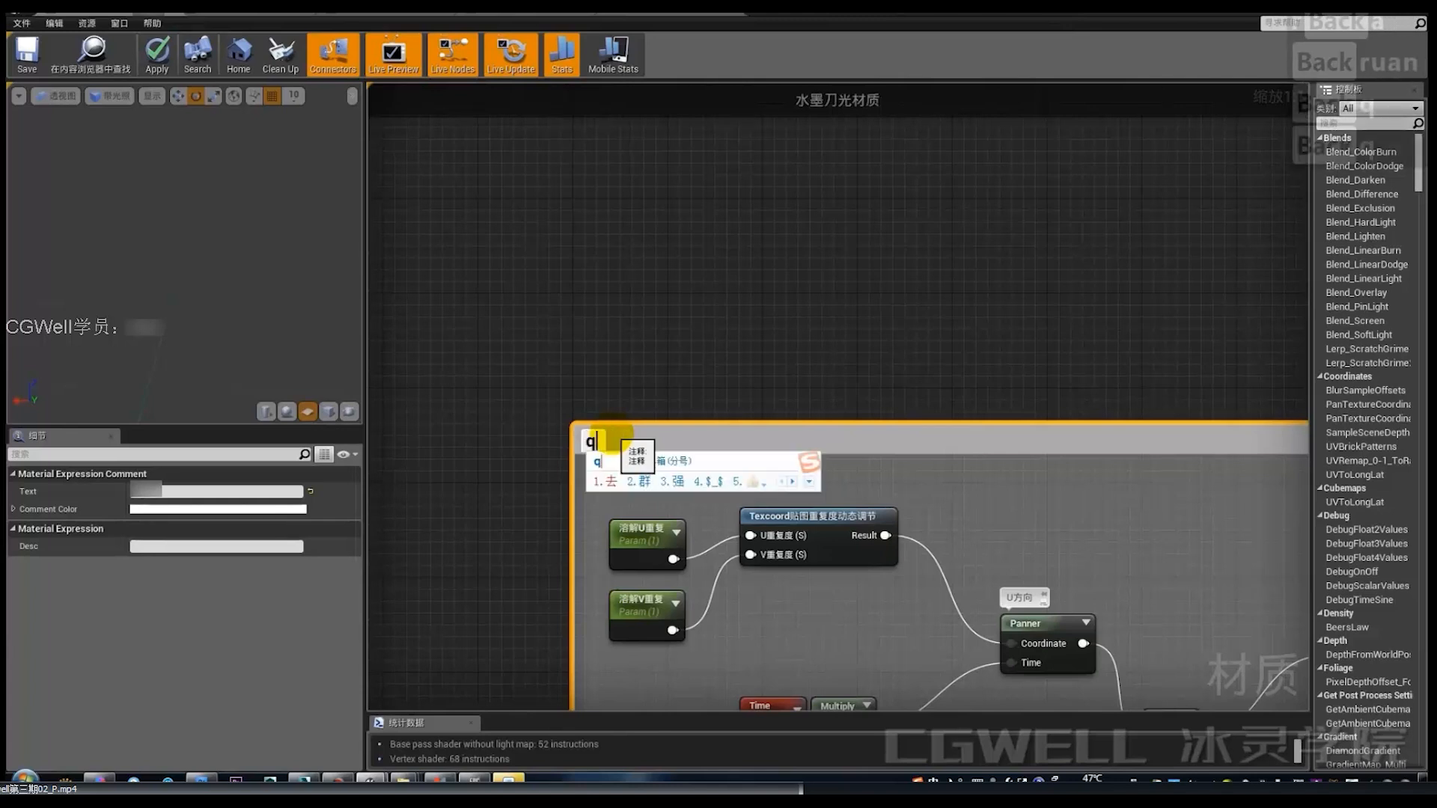
{"action": "type", "text": "uanti"}
{"action": "key", "text": "space"}
{"action": "type", "text": "ruan"}
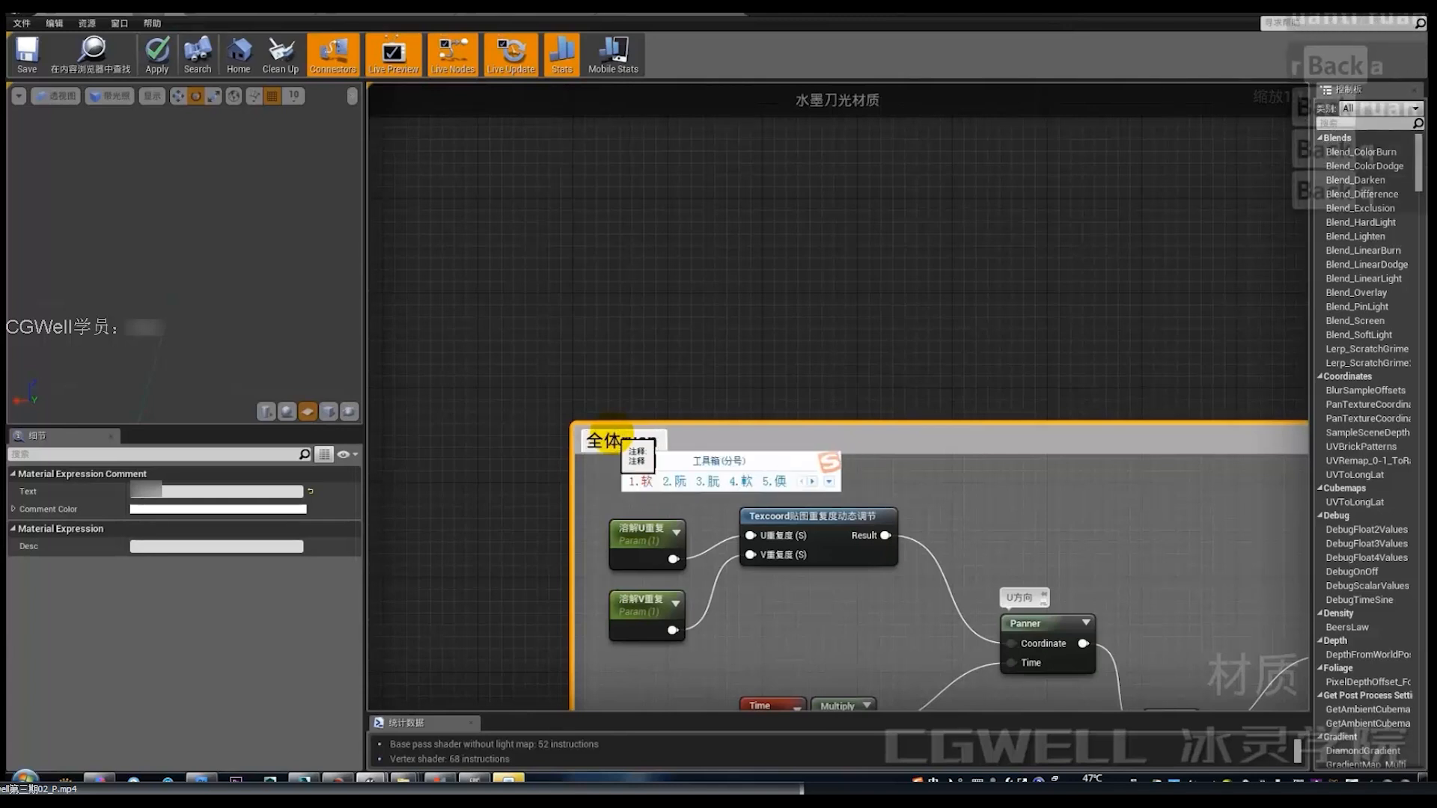
{"action": "key", "text": "space"}
{"action": "type", "text": "rongjie"}
{"action": "key", "text": "space"}
{"action": "key", "text": "Return"}
Step: Rename the comment around the upper ink texture nodes to 基础纹理
{"action": "scroll", "coordinate": [703, 413], "scroll_direction": "down", "scroll_amount": 5}
{"action": "right_click_drag", "start_coordinate": [871, 247], "coordinate": [713, 569]}
{"action": "right_click_drag", "start_coordinate": [678, 234], "coordinate": [855, 451]}
{"action": "scroll", "coordinate": [703, 293], "scroll_direction": "up", "scroll_amount": 4}
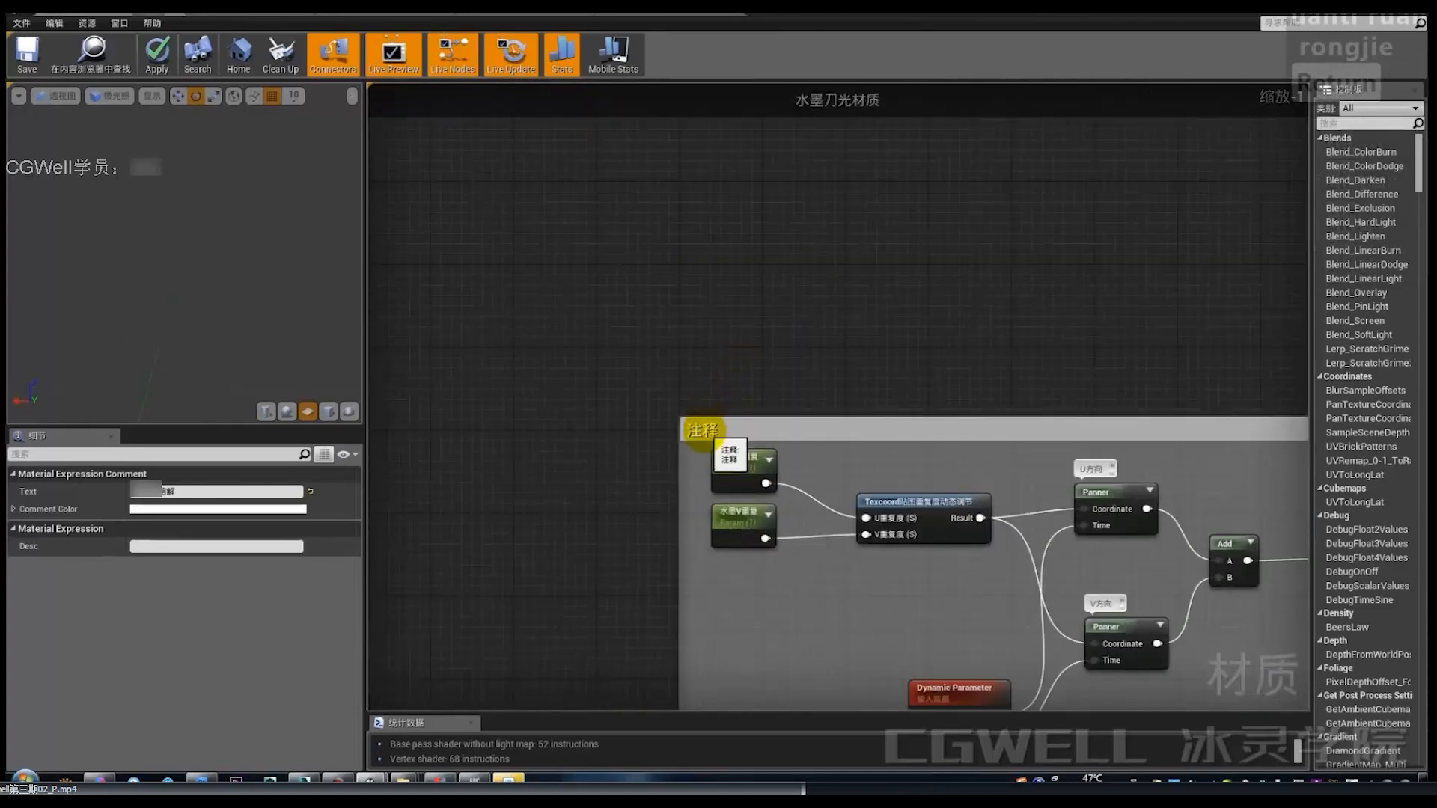
{"action": "left_click", "coordinate": [707, 428]}
{"action": "double_click", "coordinate": [707, 430]}
{"action": "type", "text": "jichu"}
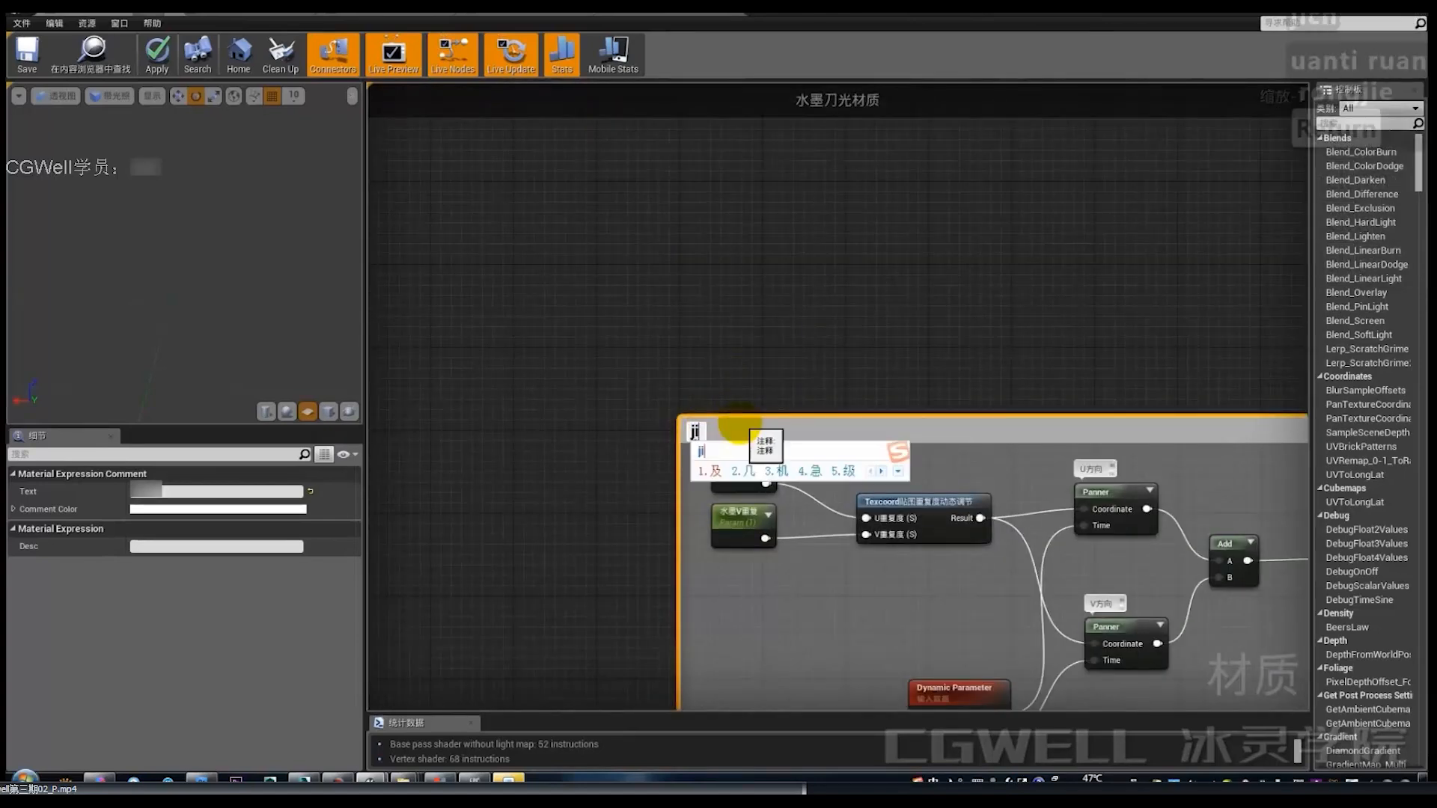
{"action": "key", "text": "space"}
{"action": "type", "text": "wenli"}
{"action": "key", "text": "space"}
{"action": "key", "text": "Return"}
{"action": "right_click_drag", "start_coordinate": [772, 402], "coordinate": [630, 217]}
{"action": "scroll", "coordinate": [630, 217], "scroll_direction": "down", "scroll_amount": 5}
{"action": "right_click_drag", "start_coordinate": [699, 288], "coordinate": [611, 168]}
{"action": "scroll", "coordinate": [648, 262], "scroll_direction": "up", "scroll_amount": 3}
{"action": "right_click_drag", "start_coordinate": [650, 285], "coordinate": [700, 169]}
{"action": "scroll", "coordinate": [659, 239], "scroll_direction": "down", "scroll_amount": 2}
{"action": "left_click_drag", "start_coordinate": [480, 204], "coordinate": [911, 405]}
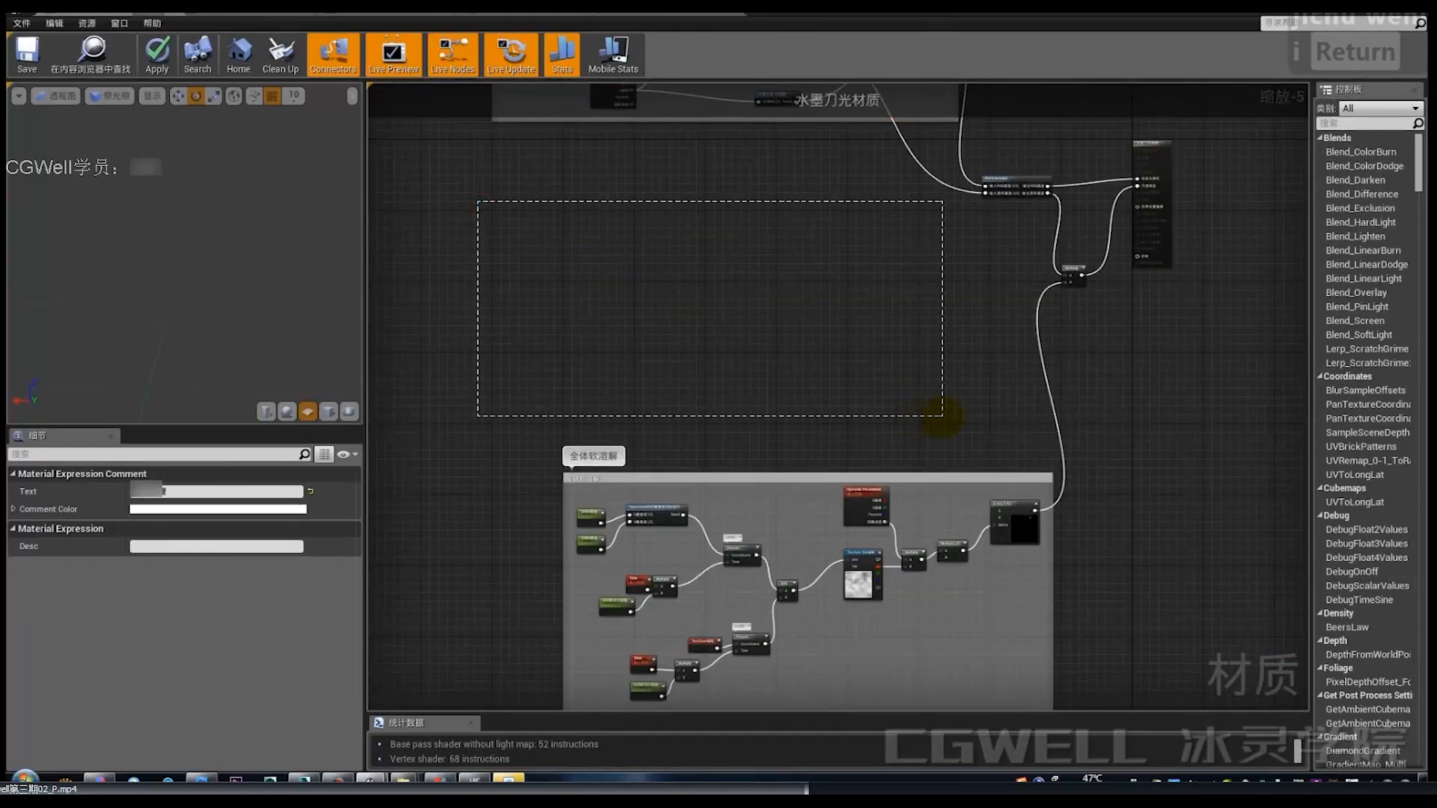
{"action": "key", "text": "alt+q"}
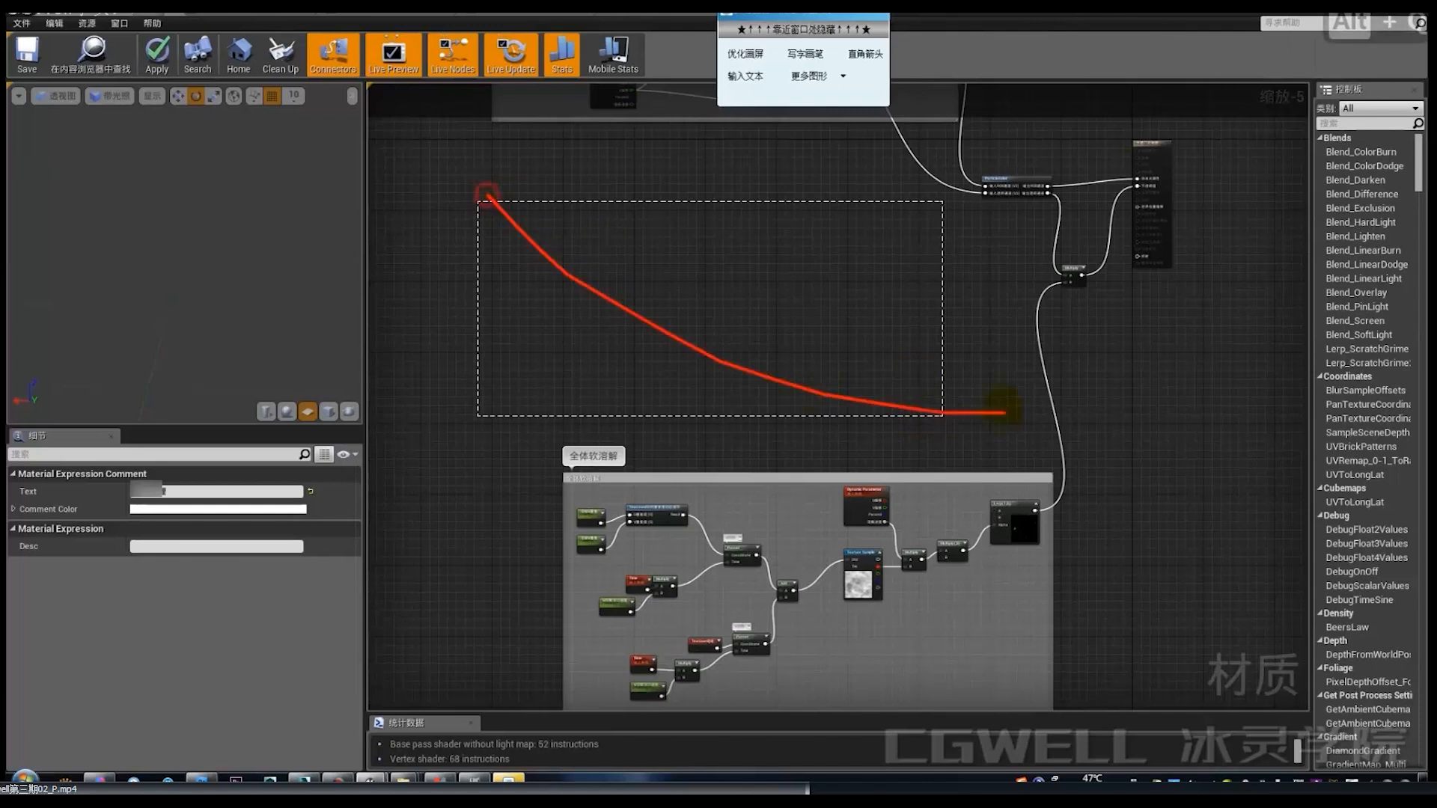
{"action": "key", "text": "alt+q"}
{"action": "key", "text": "alt+q"}
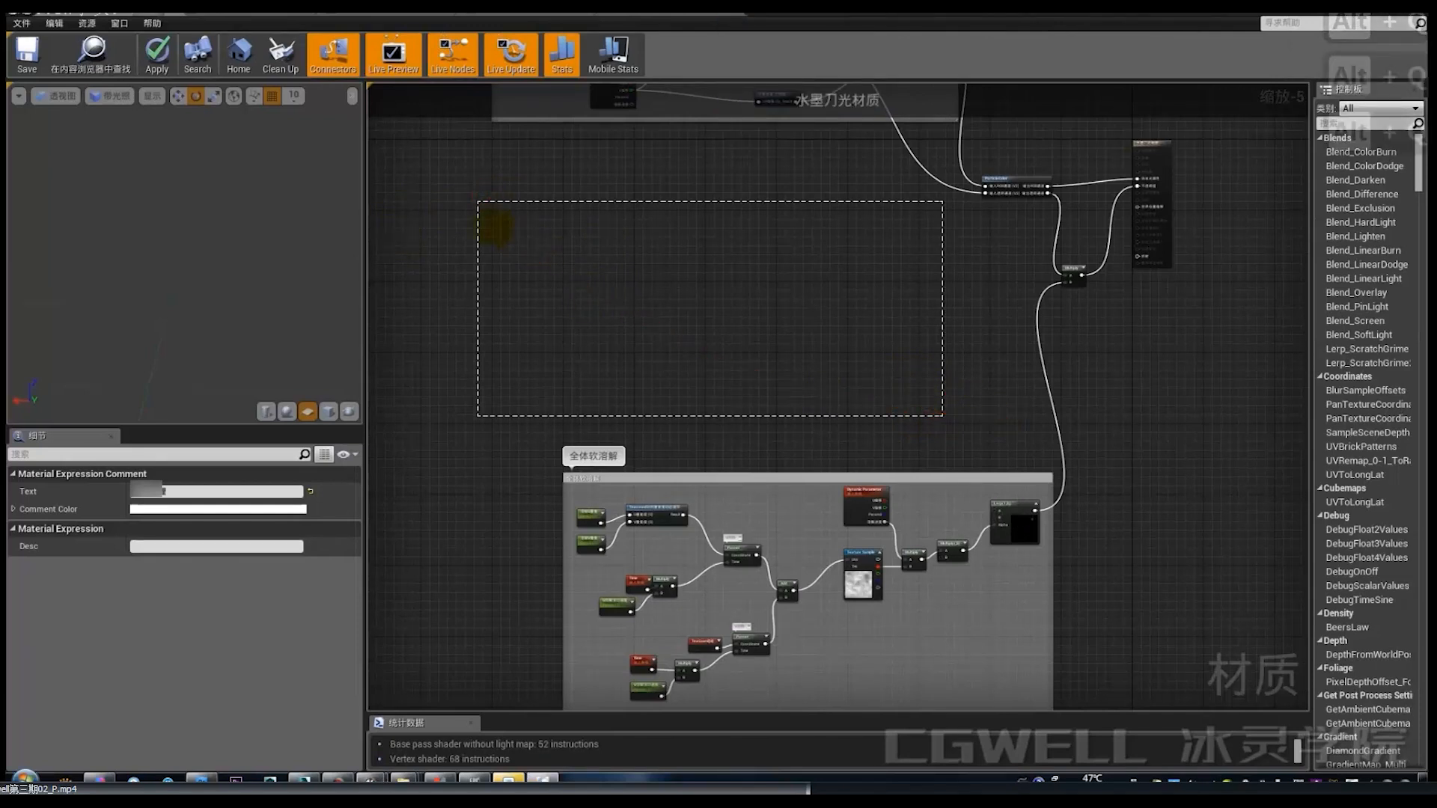
{"action": "left_click_drag", "start_coordinate": [473, 206], "coordinate": [491, 352]}
{"action": "left_click_drag", "start_coordinate": [949, 215], "coordinate": [915, 400]}
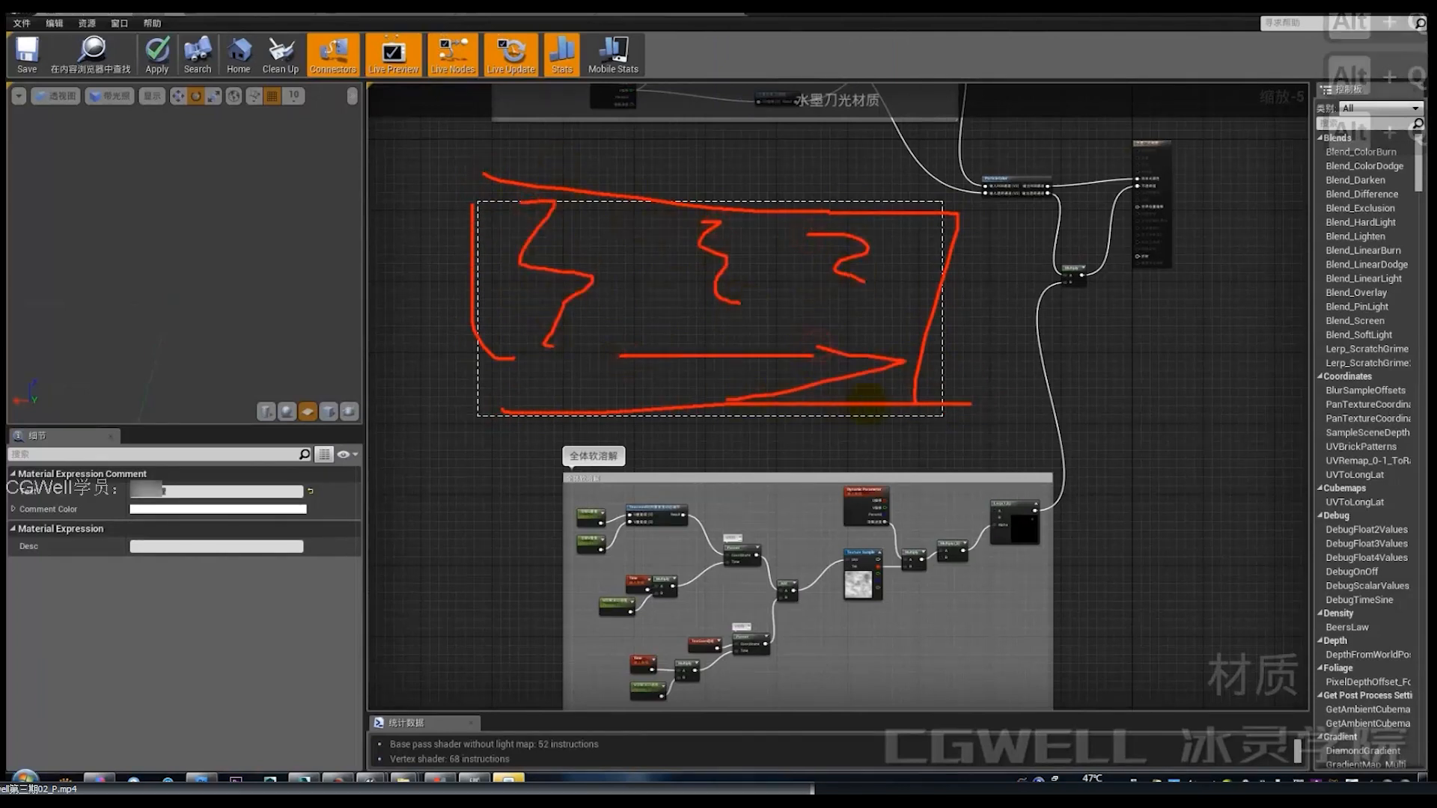
{"action": "key", "text": "alt+q"}
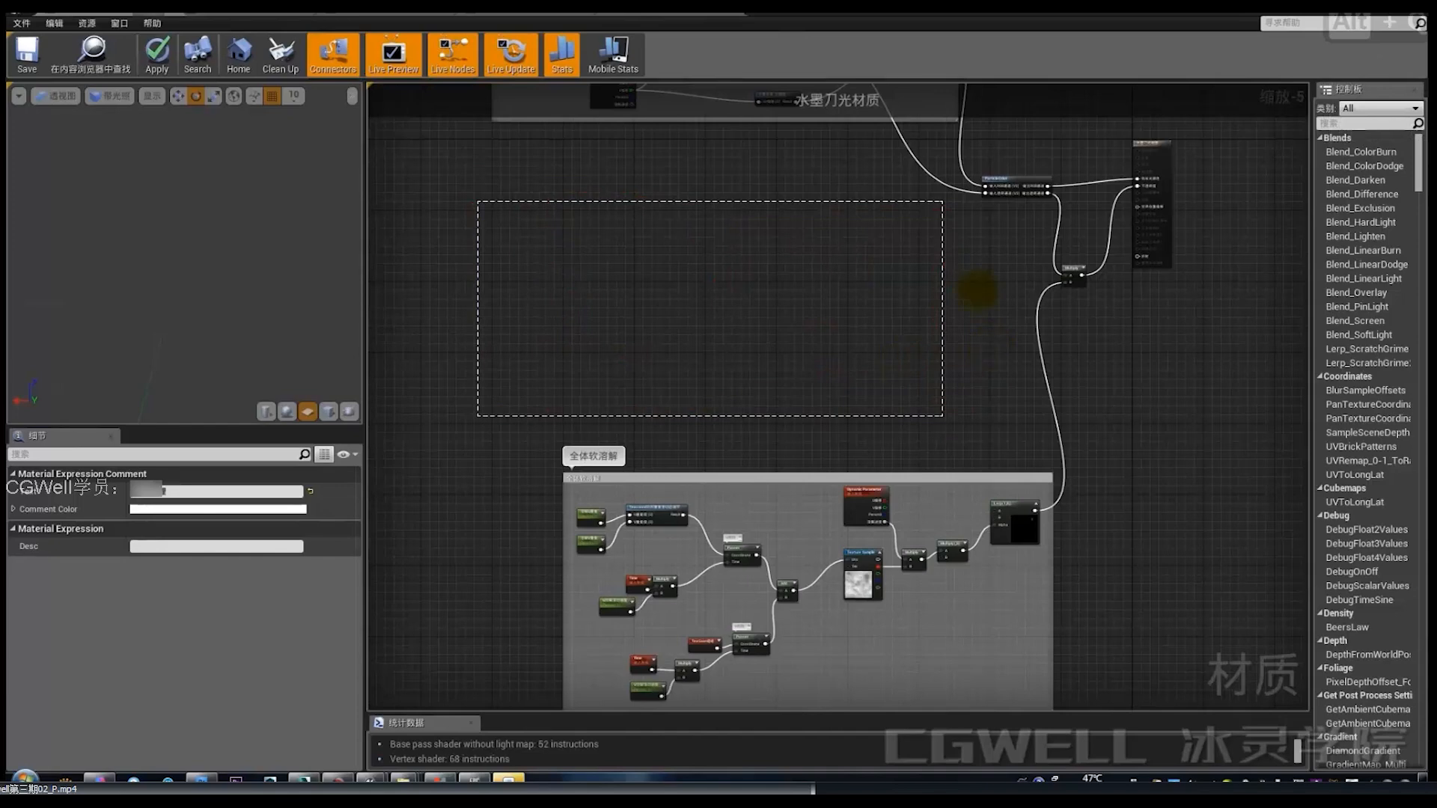
{"action": "left_click", "coordinate": [682, 173]}
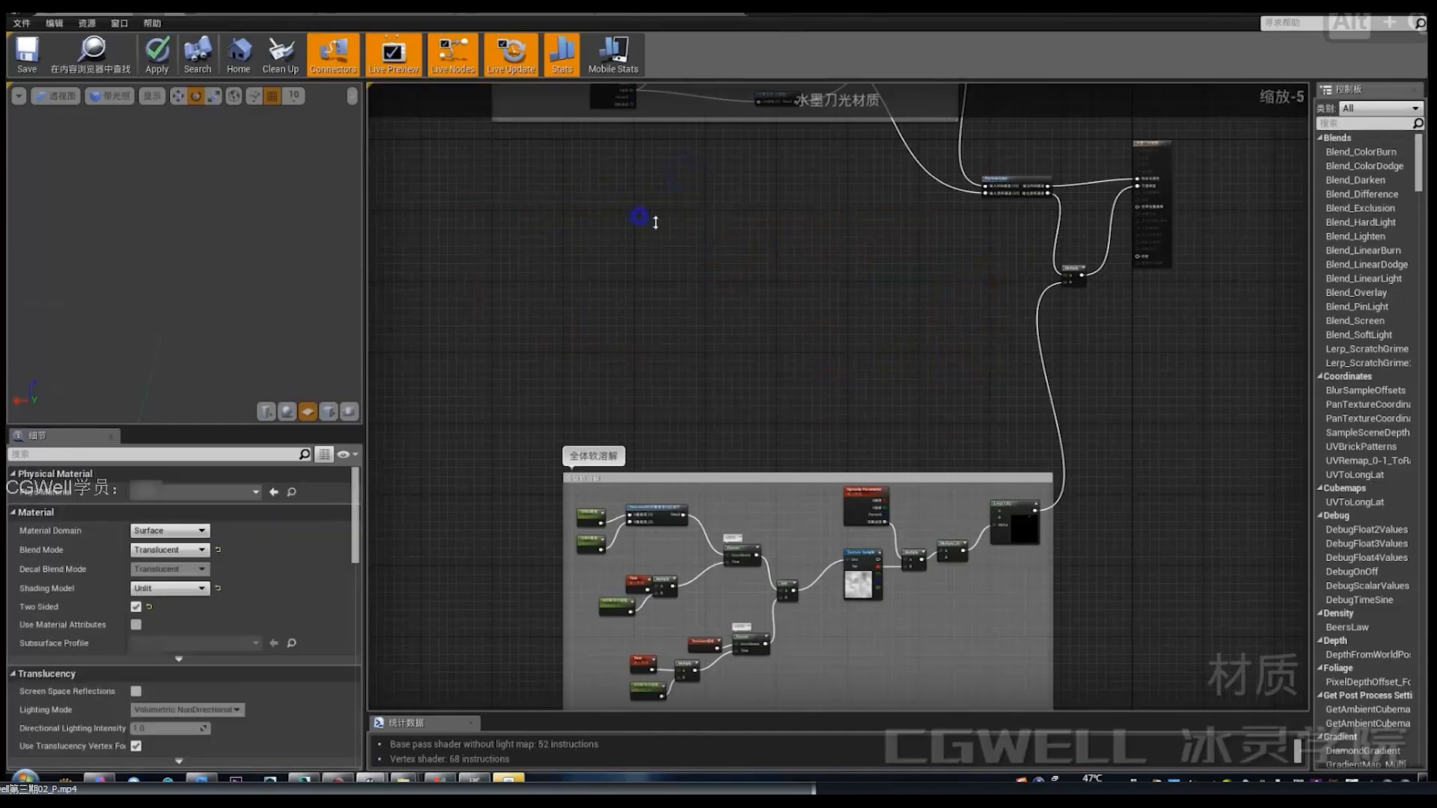
{"action": "scroll", "coordinate": [655, 222], "scroll_direction": "down", "scroll_amount": 2}
{"action": "scroll", "coordinate": [655, 223], "scroll_direction": "up", "scroll_amount": 3}
{"action": "scroll", "coordinate": [681, 246], "scroll_direction": "down", "scroll_amount": 4}
{"action": "right_click_drag", "start_coordinate": [761, 268], "coordinate": [803, 337]}
{"action": "scroll", "coordinate": [732, 260], "scroll_direction": "up", "scroll_amount": 3}
{"action": "scroll", "coordinate": [681, 276], "scroll_direction": "up", "scroll_amount": 2}
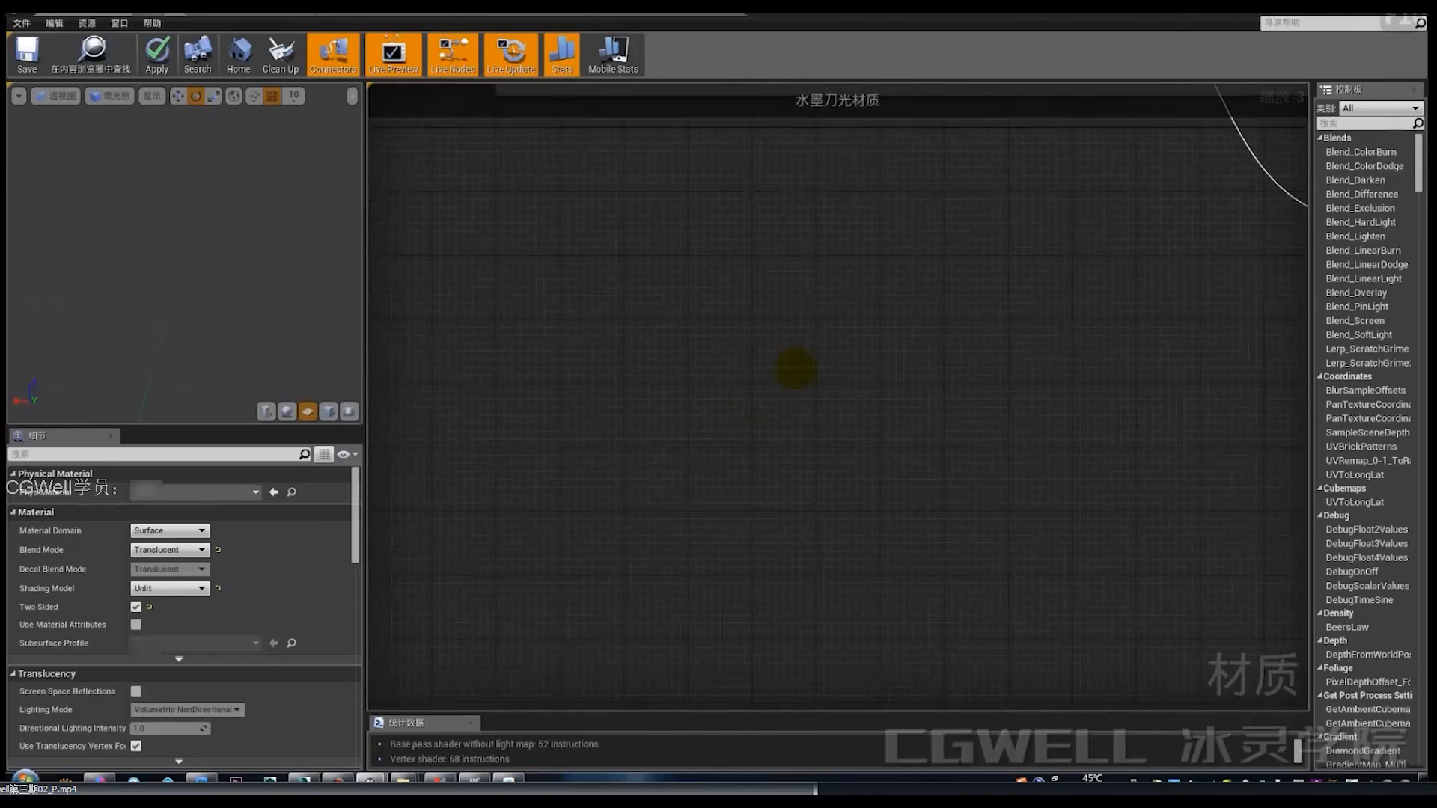
{"action": "left_click", "coordinate": [1381, 14]}
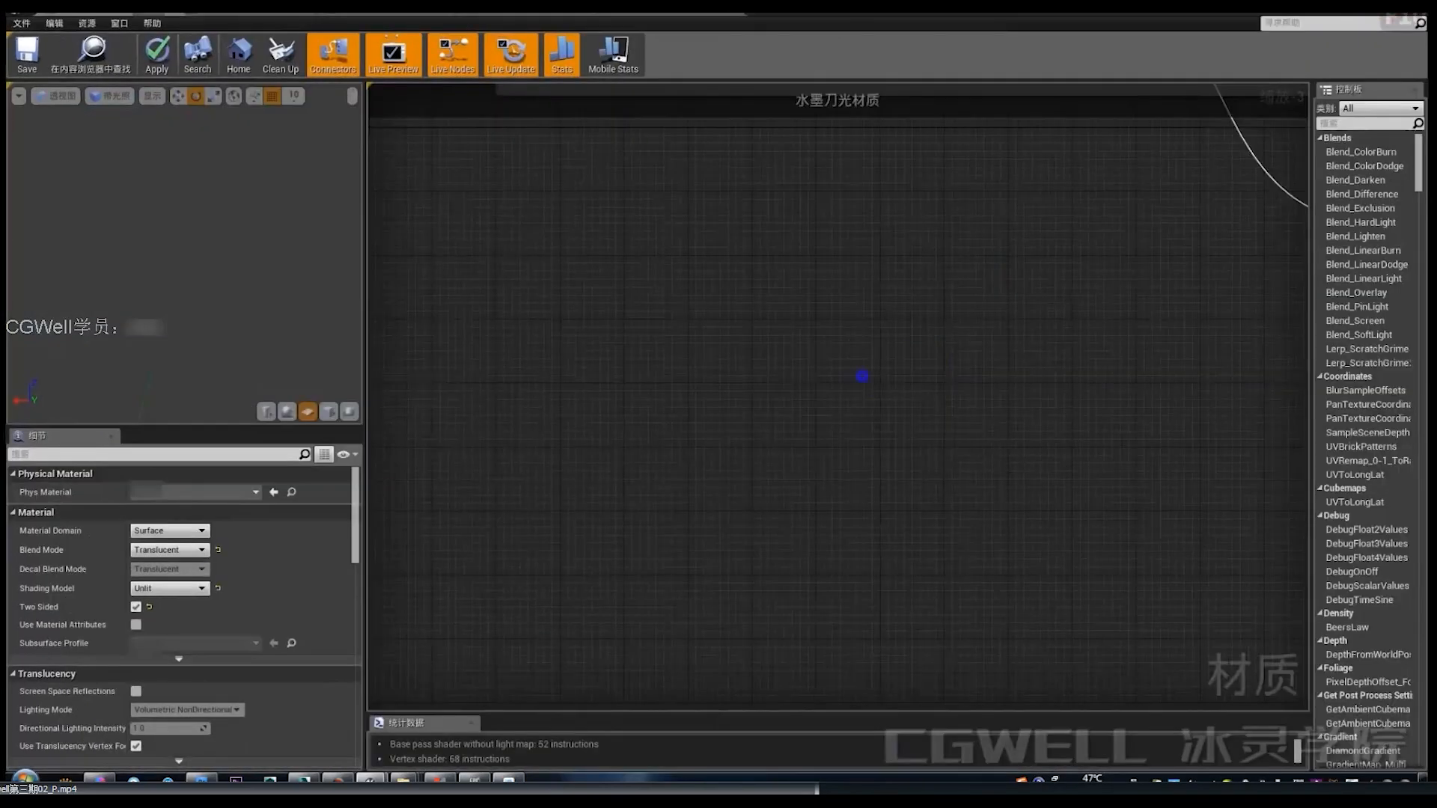
Step: Copy the dissolve group's Tile_122_tex Texture Sample and paste it into the empty area between the two comments
{"action": "scroll", "coordinate": [770, 369], "scroll_direction": "down", "scroll_amount": 3}
{"action": "scroll", "coordinate": [864, 614], "scroll_direction": "up", "scroll_amount": 3}
{"action": "left_click", "coordinate": [868, 613]}
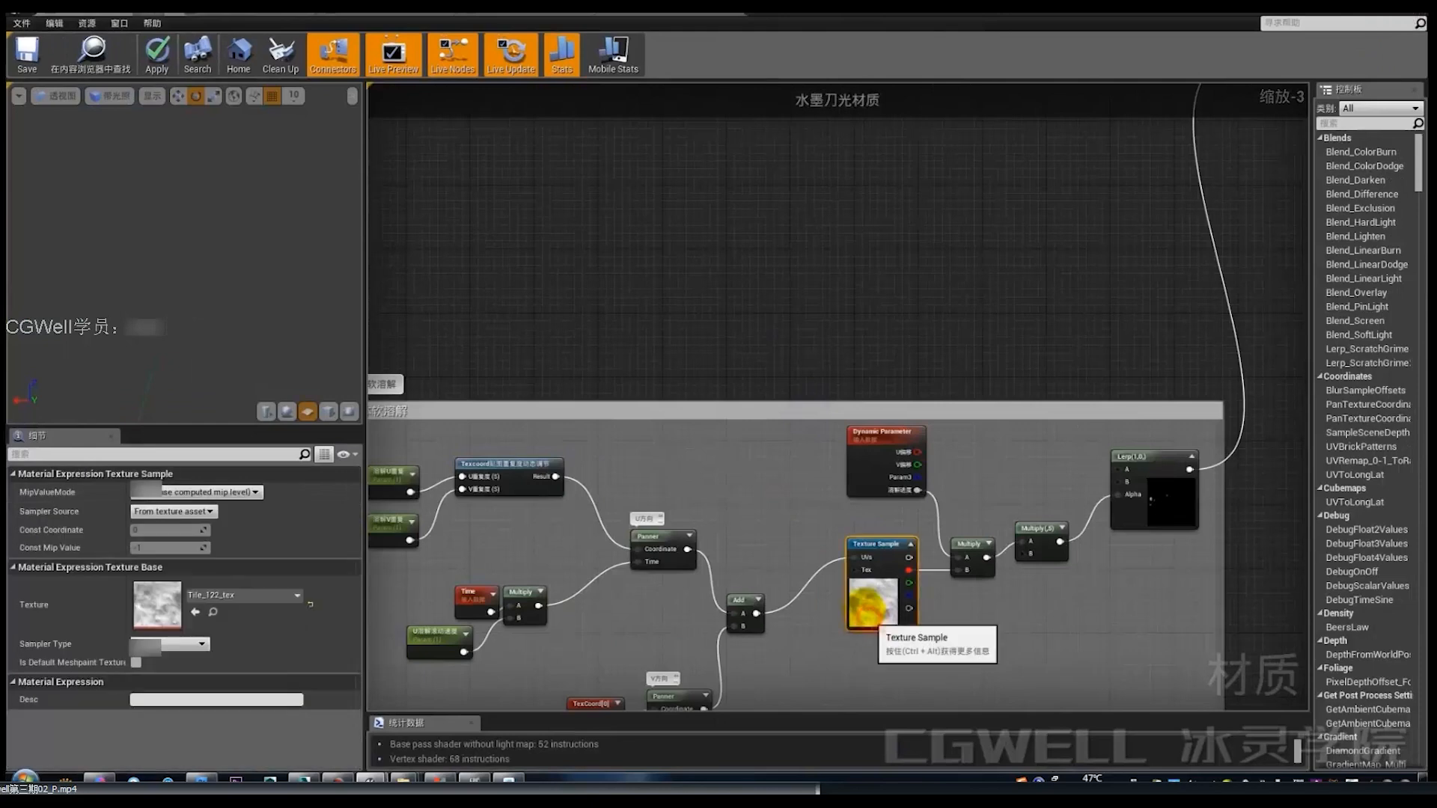
{"action": "key", "text": "ctrl+c"}
{"action": "right_click_drag", "start_coordinate": [670, 330], "coordinate": [839, 496]}
{"action": "left_click", "coordinate": [734, 330]}
{"action": "key", "text": "ctrl+v"}
{"action": "left_click_drag", "start_coordinate": [783, 391], "coordinate": [719, 498]}
{"action": "scroll", "coordinate": [845, 262], "scroll_direction": "up", "scroll_amount": 3}
{"action": "right_click_drag", "start_coordinate": [673, 312], "coordinate": [754, 397]}
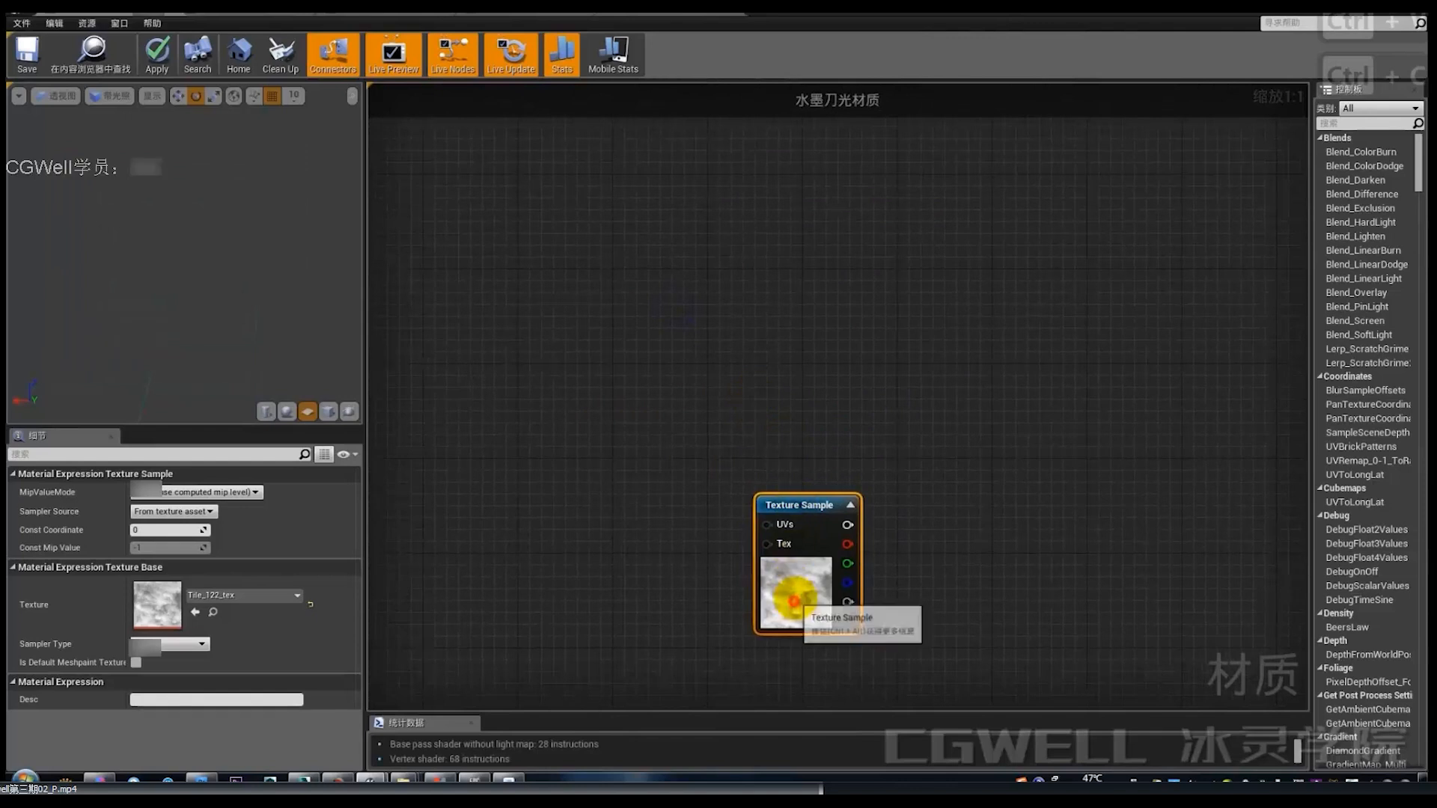
{"action": "left_click_drag", "start_coordinate": [795, 589], "coordinate": [759, 458]}
{"action": "right_click_drag", "start_coordinate": [868, 382], "coordinate": [906, 423]}
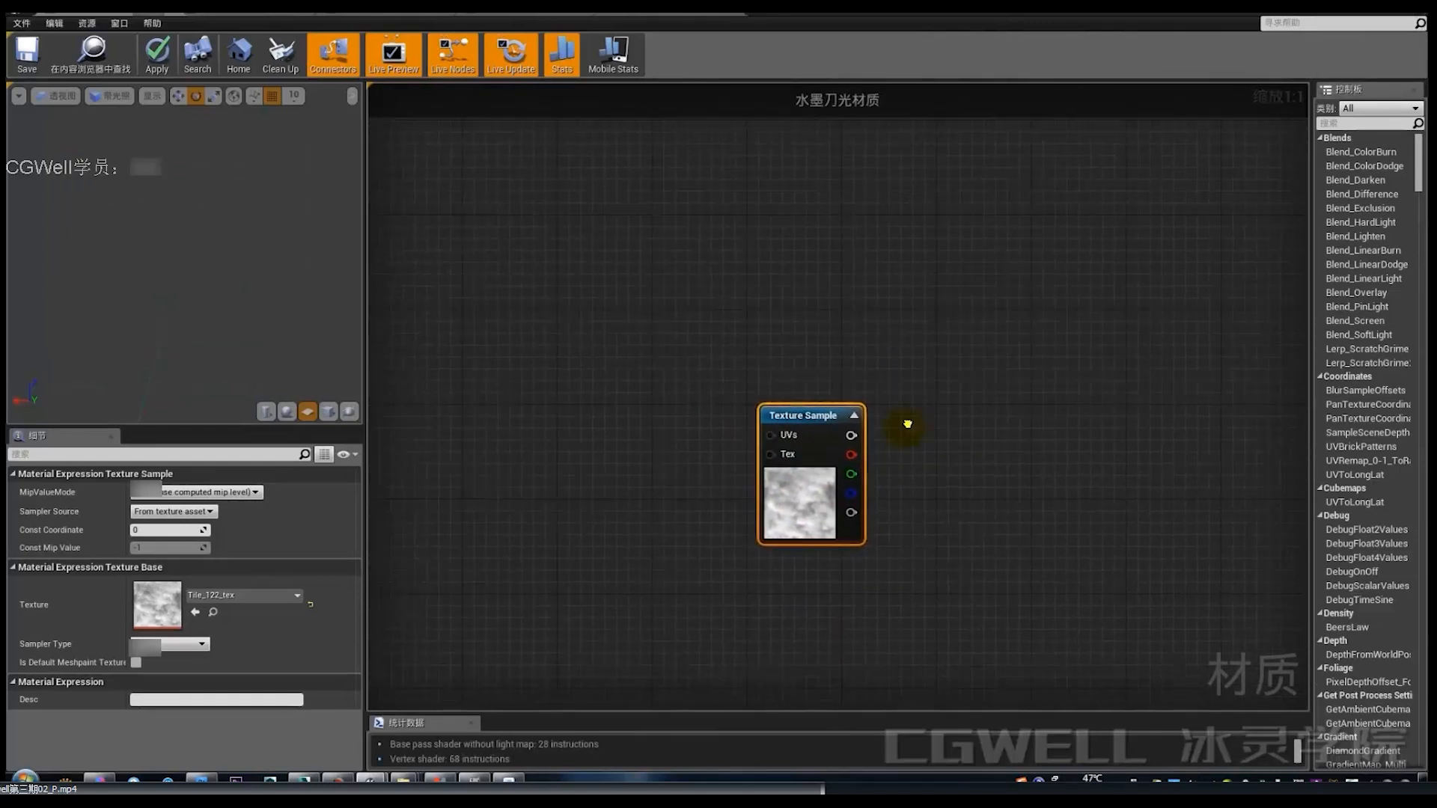
Step: Add a TexCoord node above and to the left of the pasted Texture Sample
{"action": "right_click_drag", "start_coordinate": [806, 311], "coordinate": [898, 378]}
{"action": "key", "text": "u"}
{"action": "left_click", "coordinate": [710, 216]}
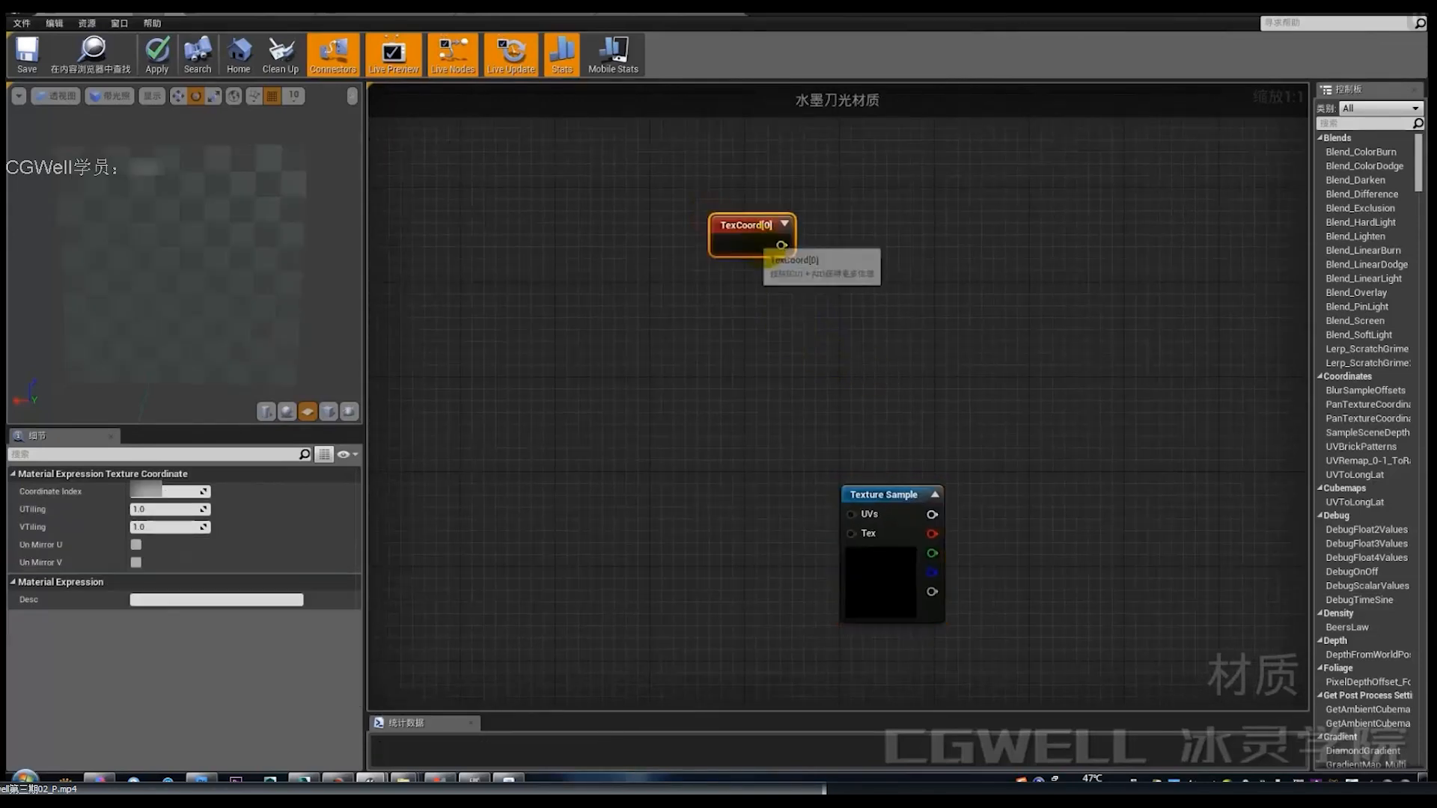
{"action": "left_click_drag", "start_coordinate": [782, 233], "coordinate": [745, 198]}
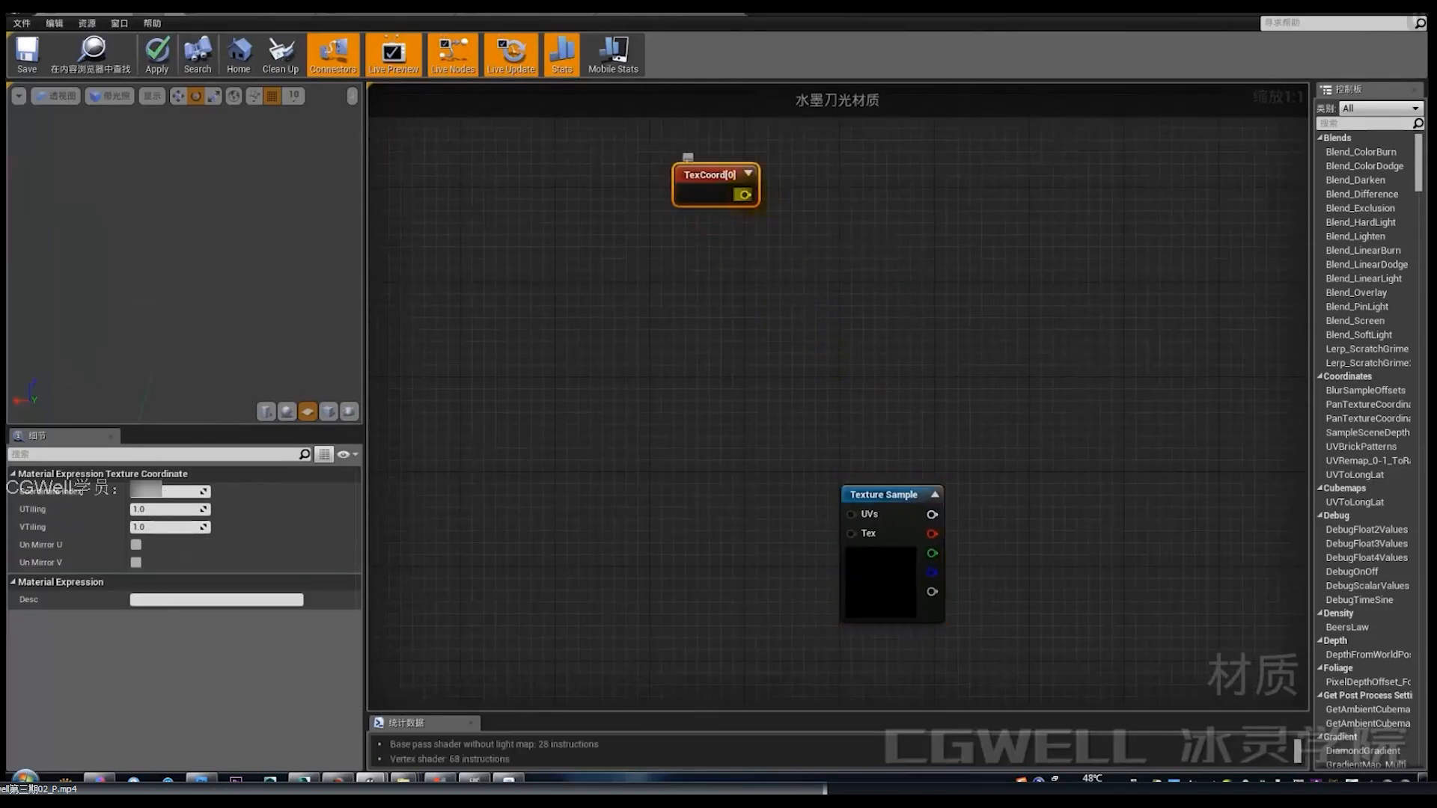
{"action": "left_click", "coordinate": [748, 173]}
{"action": "left_click", "coordinate": [743, 175]}
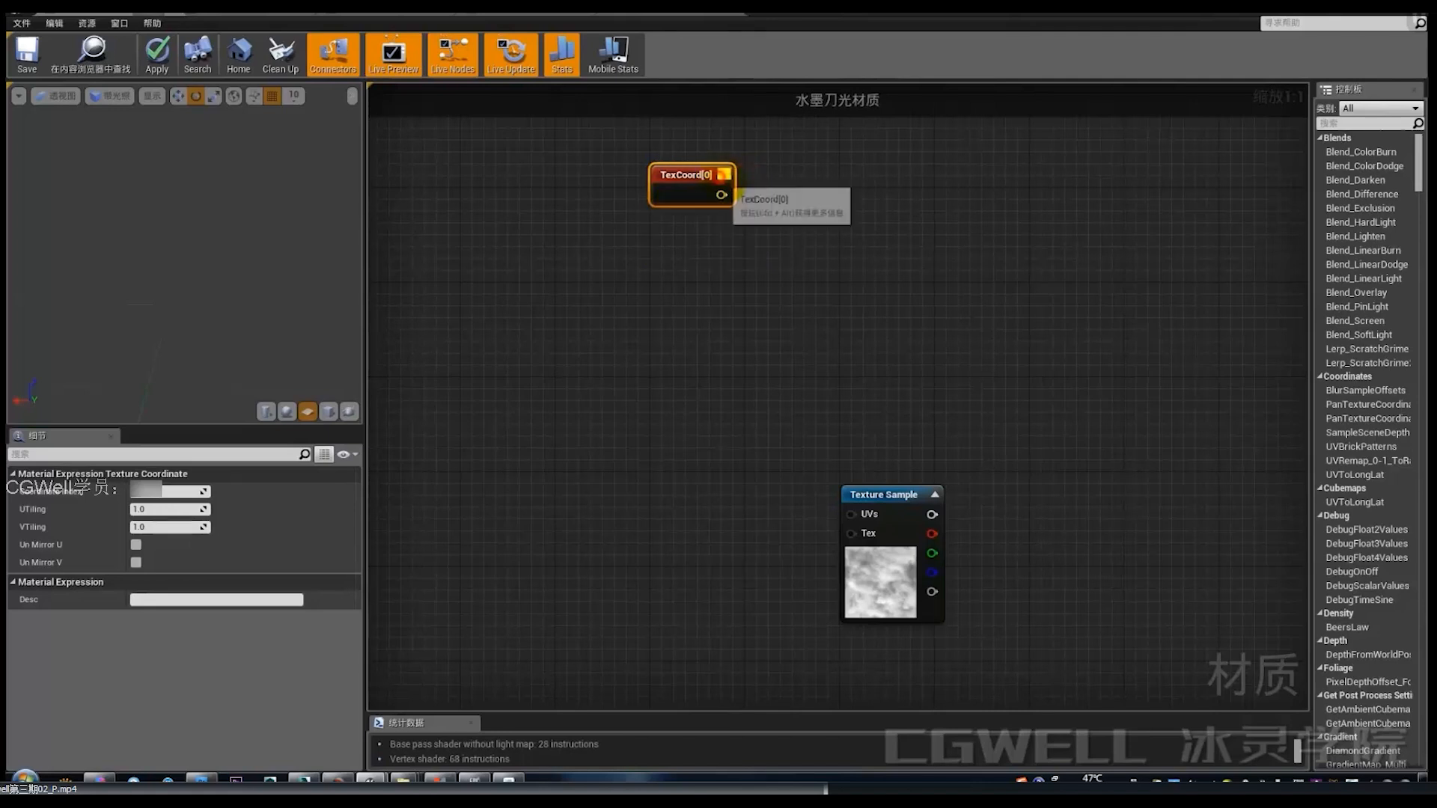
Step: Add a ComponentMask node fed by the new TexCoord and limit it to the R channel
{"action": "left_click_drag", "start_coordinate": [733, 206], "coordinate": [869, 223]}
{"action": "type", "text": "com"}
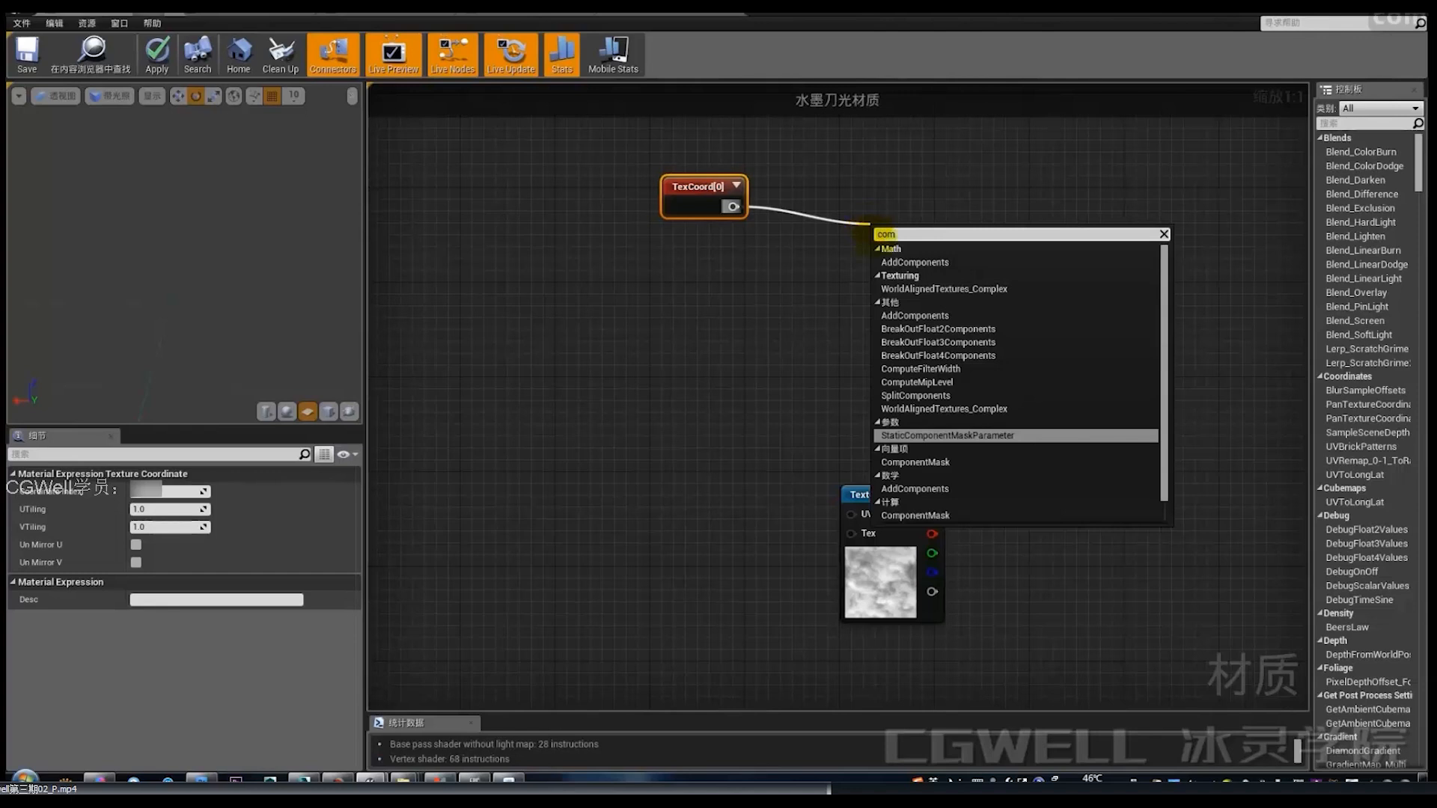
{"action": "left_click", "coordinate": [928, 462]}
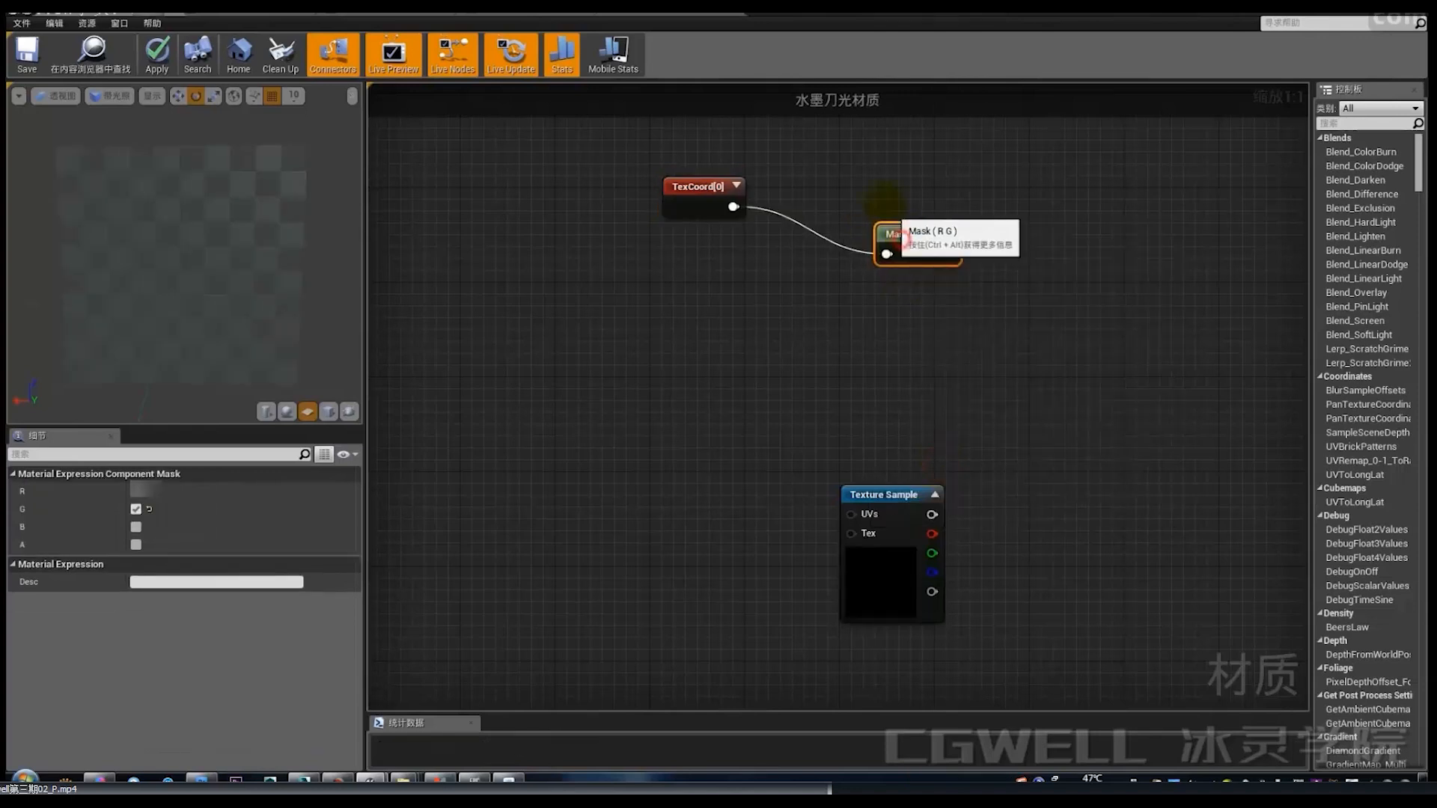
{"action": "left_click_drag", "start_coordinate": [904, 239], "coordinate": [882, 202]}
{"action": "right_click_drag", "start_coordinate": [882, 201], "coordinate": [872, 253]}
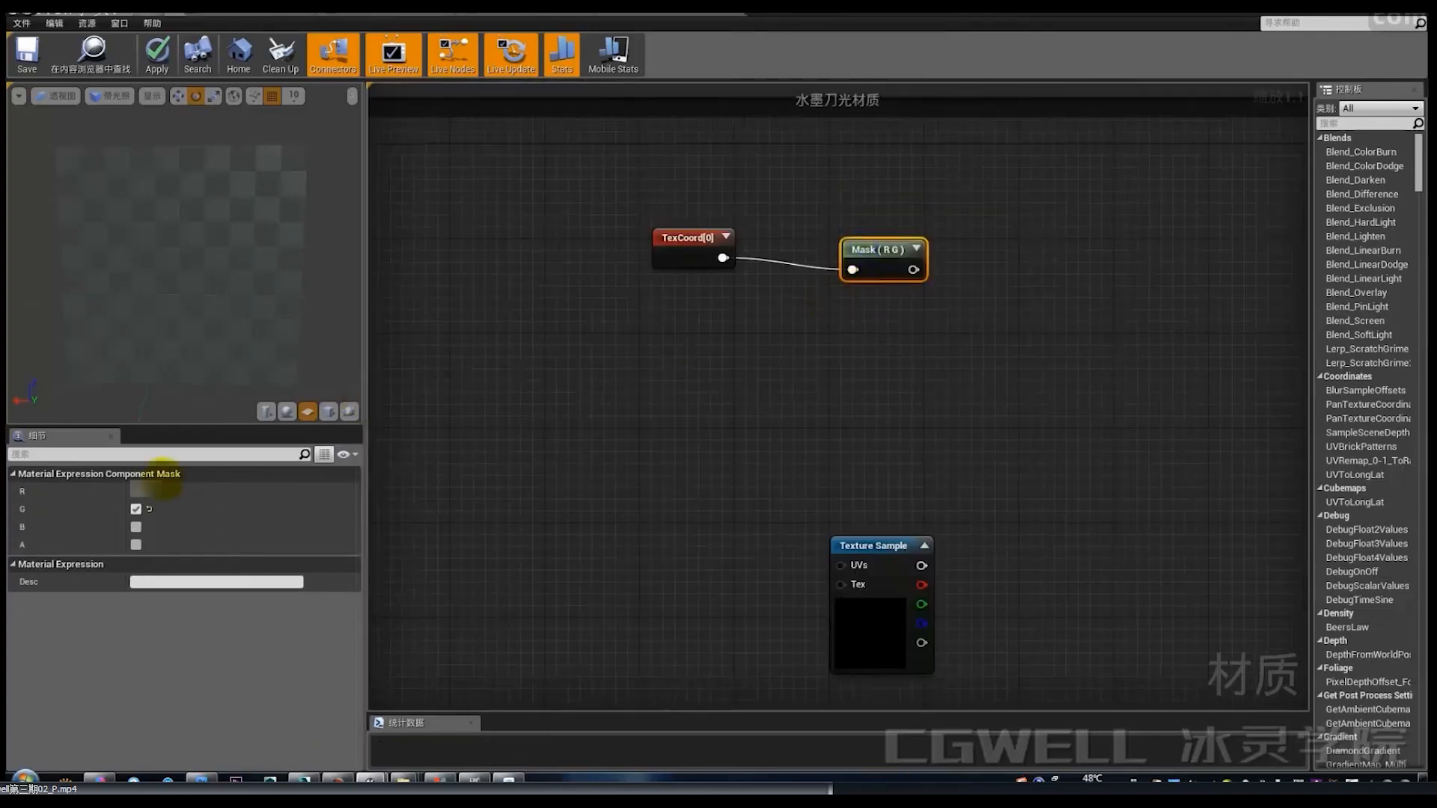
{"action": "left_click", "coordinate": [136, 509]}
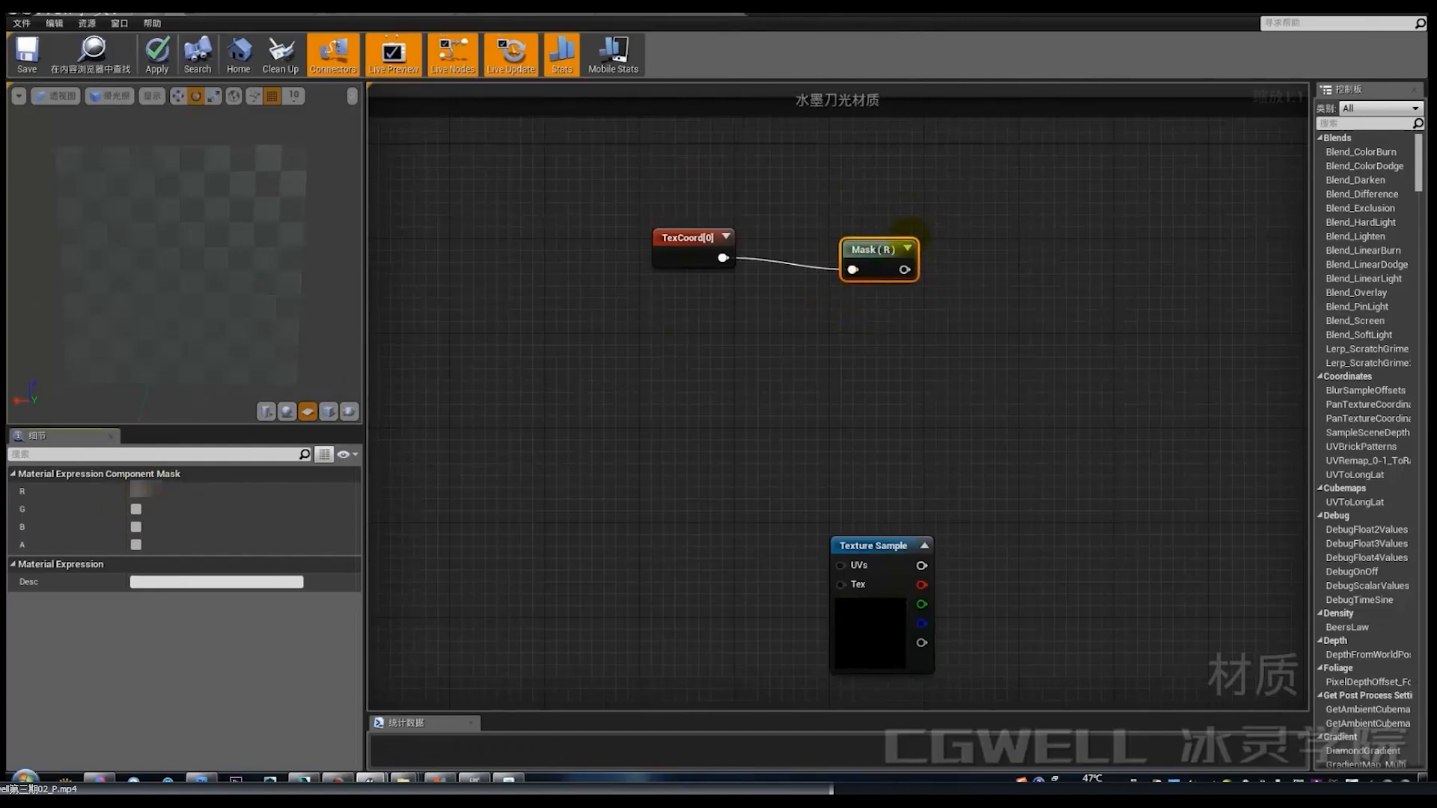
Step: Expand the Mask (R) node's preview and place the node closer to the TexCoord
{"action": "left_click", "coordinate": [909, 235]}
{"action": "left_click", "coordinate": [908, 248]}
{"action": "left_click_drag", "start_coordinate": [883, 251], "coordinate": [835, 226]}
{"action": "right_click_drag", "start_coordinate": [930, 276], "coordinate": [771, 283]}
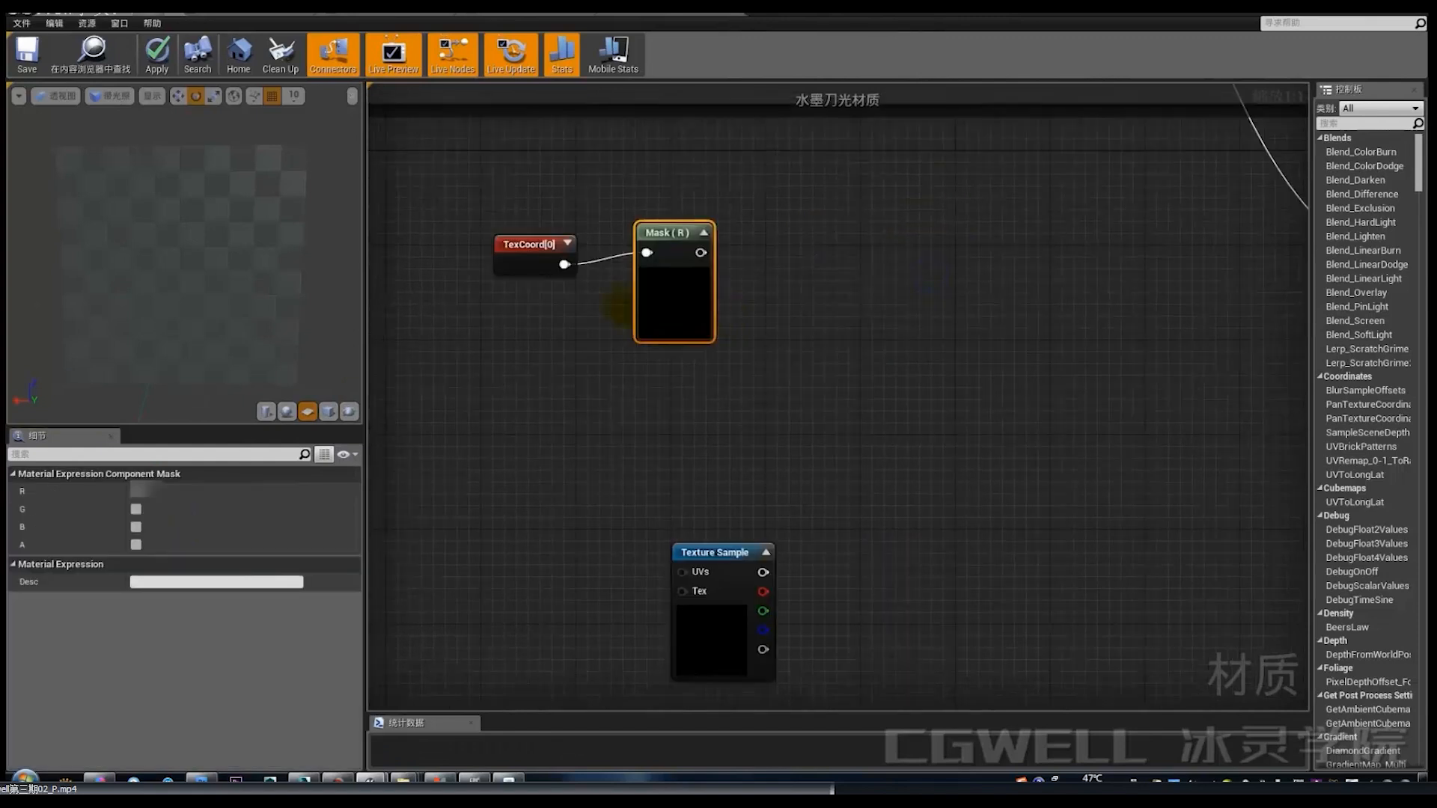